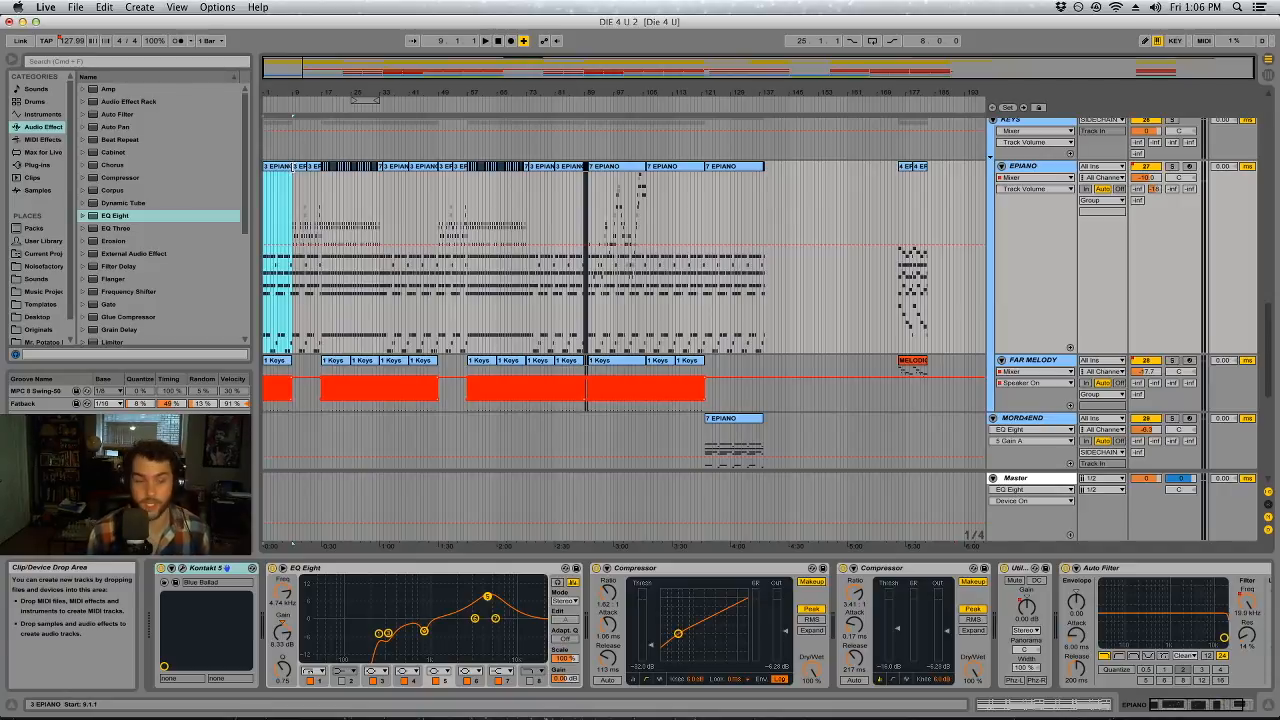
Play the arrangement and audition the EPIANO track from bar 17 and from about bar 24
key("space")
left_click_drag(267, 89, 379, 192)
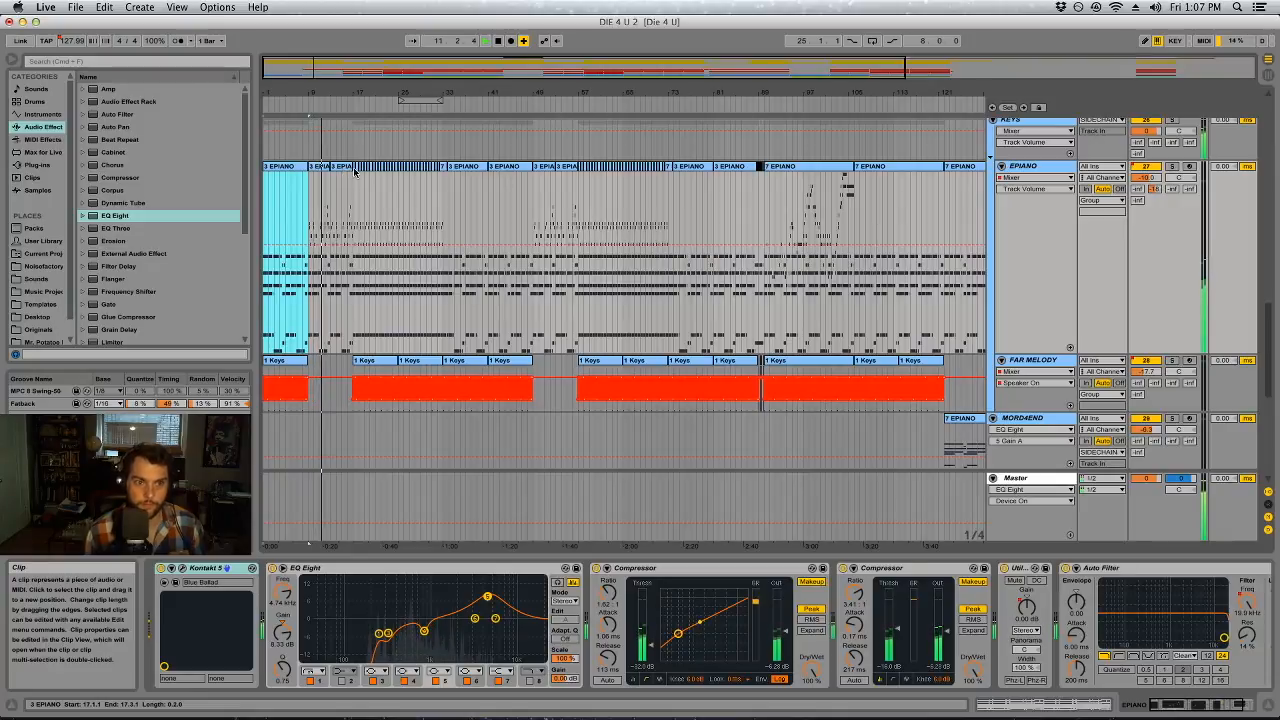
left_click(354, 170)
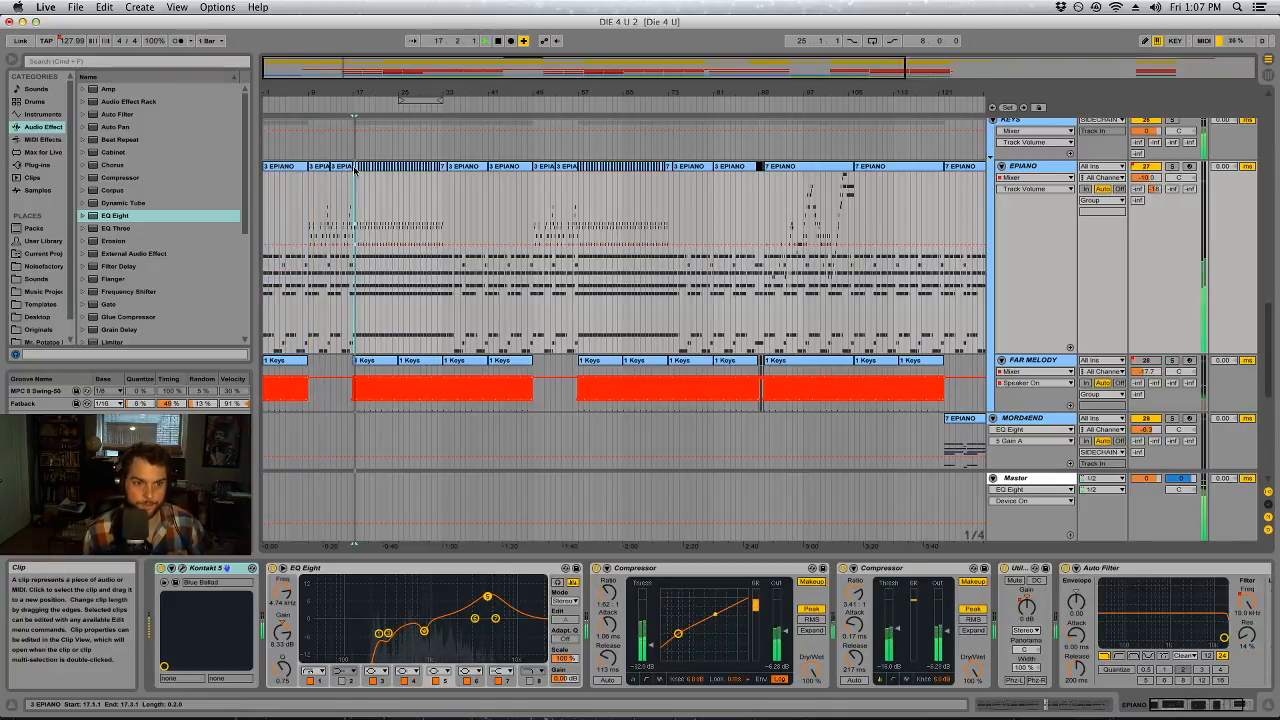
left_click(397, 172)
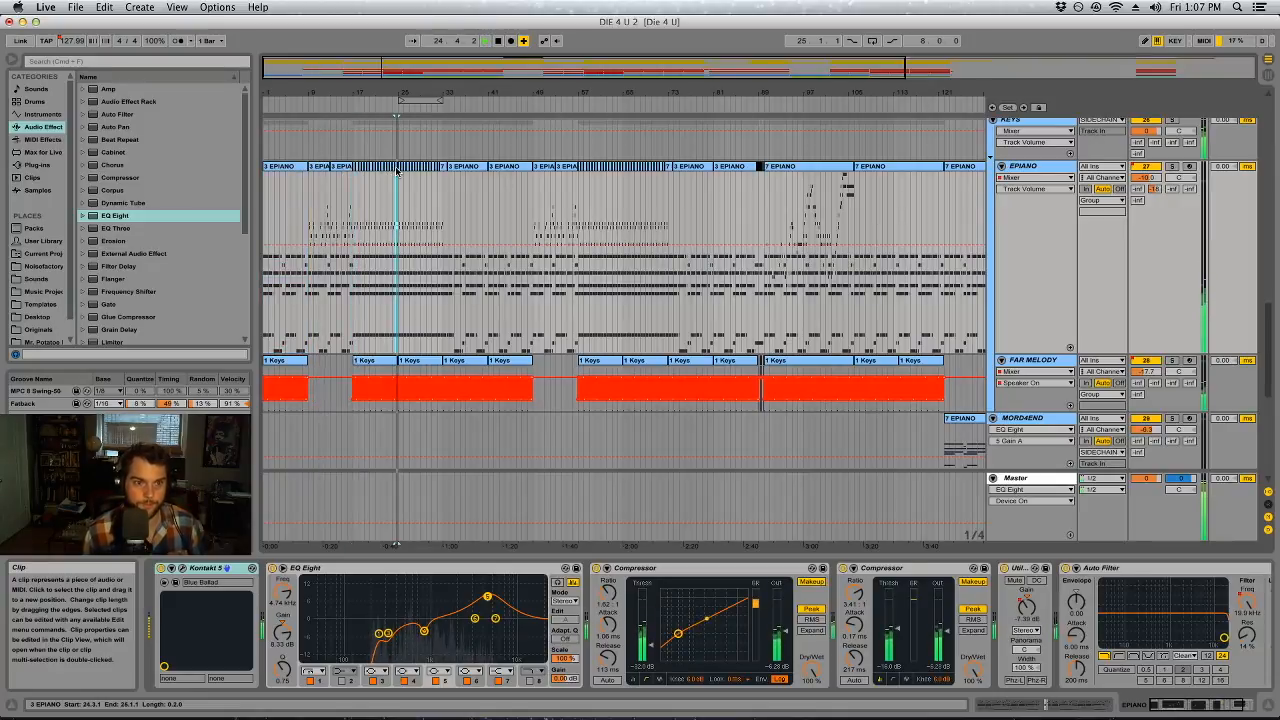
scroll(575, 400, "down", 5)
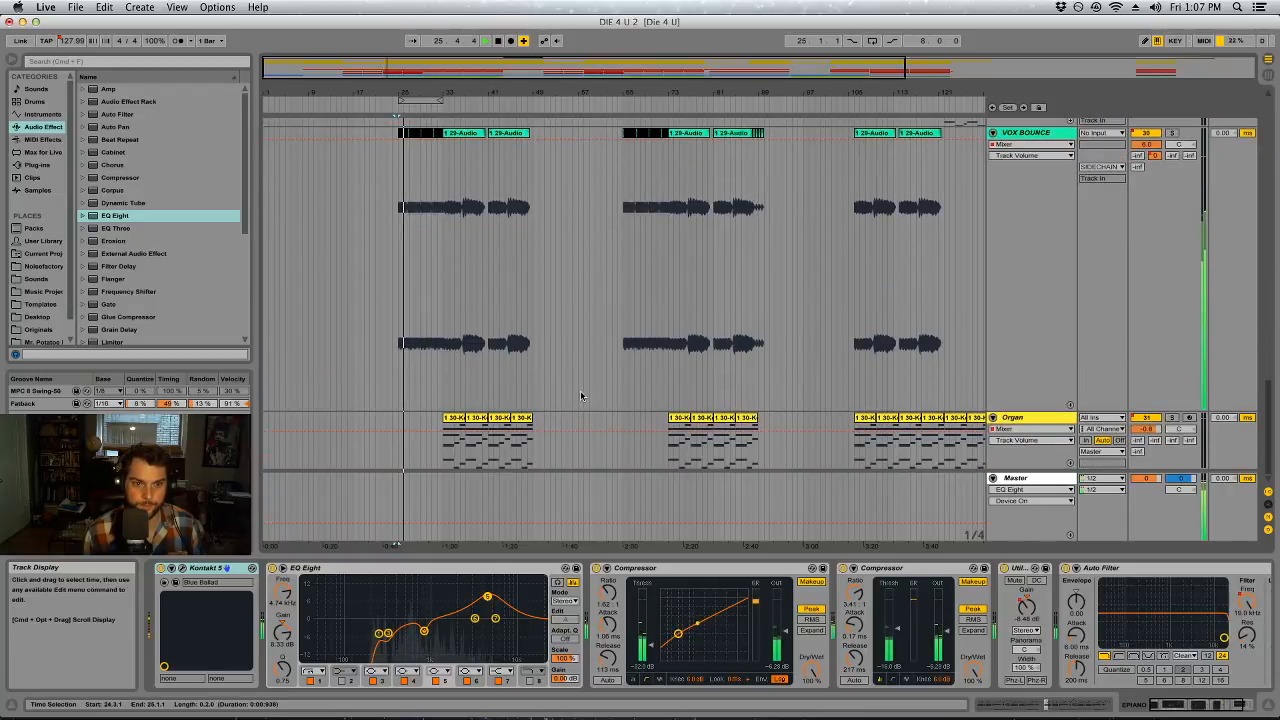
scroll(889, 209, "up", 1)
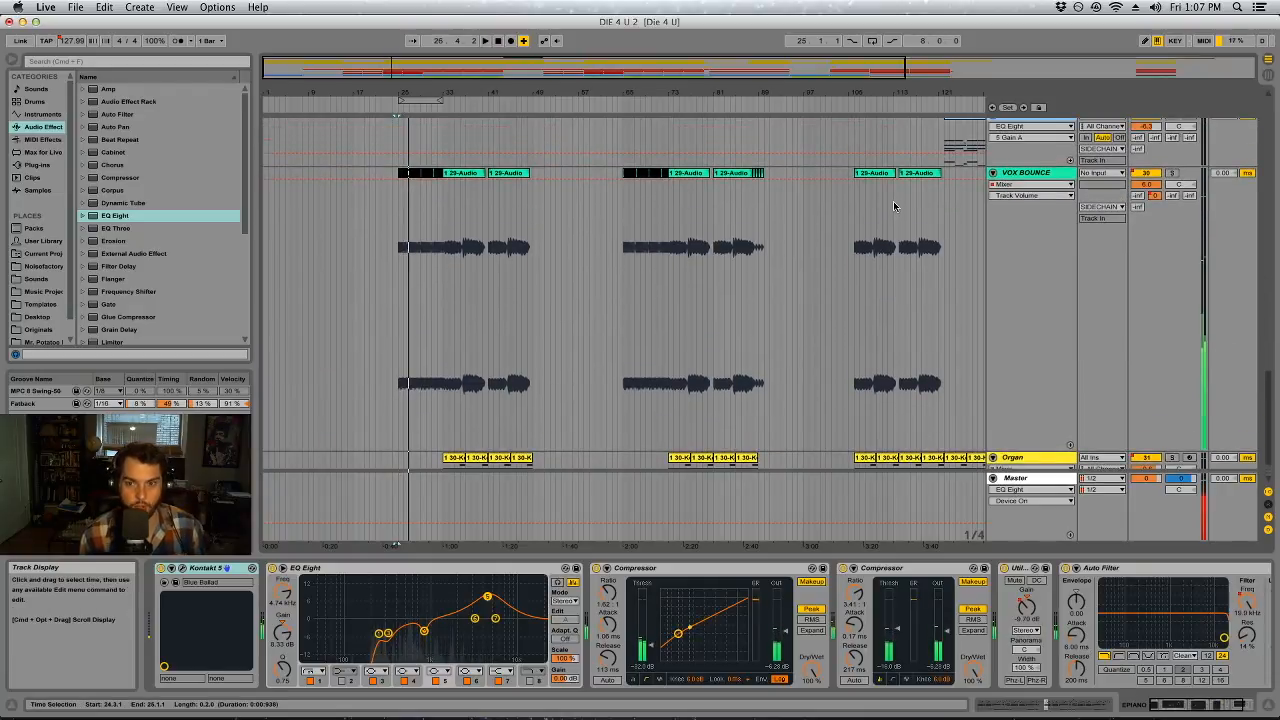
Switch to the Session view mixer, hide the return tracks, and fold the BASSES and KEYS groups
key("Tab")
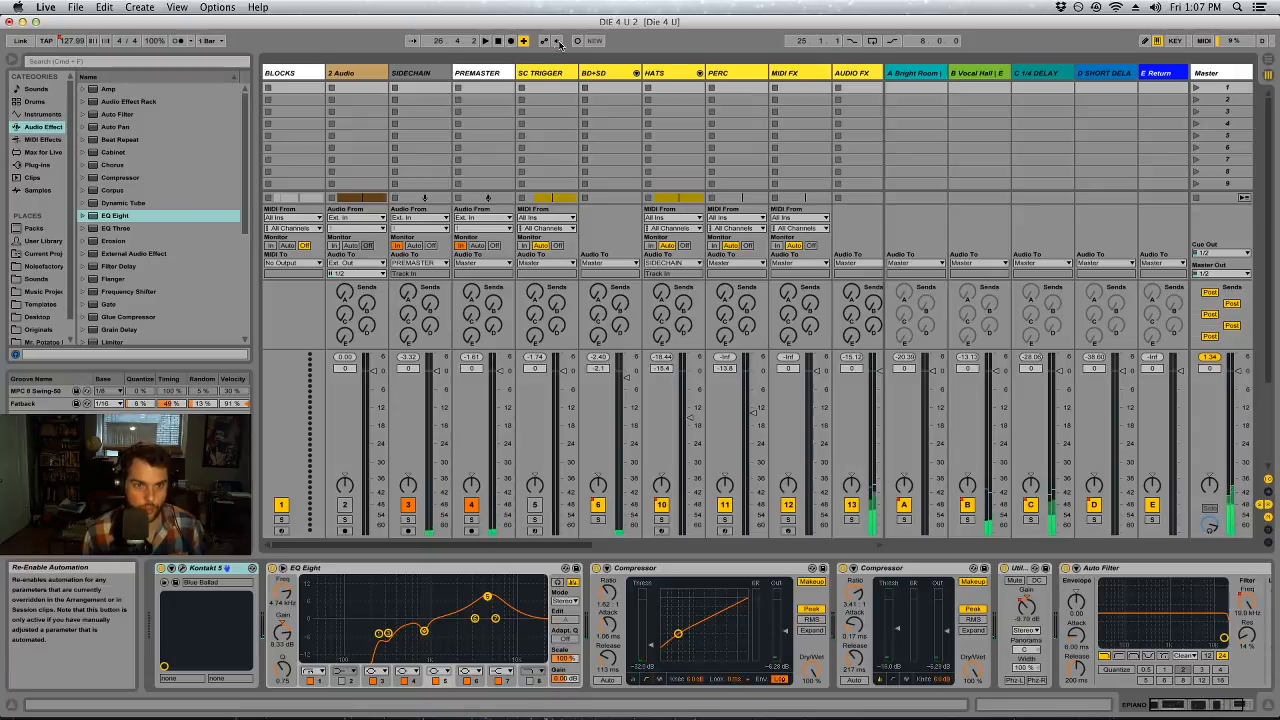
left_click(589, 80)
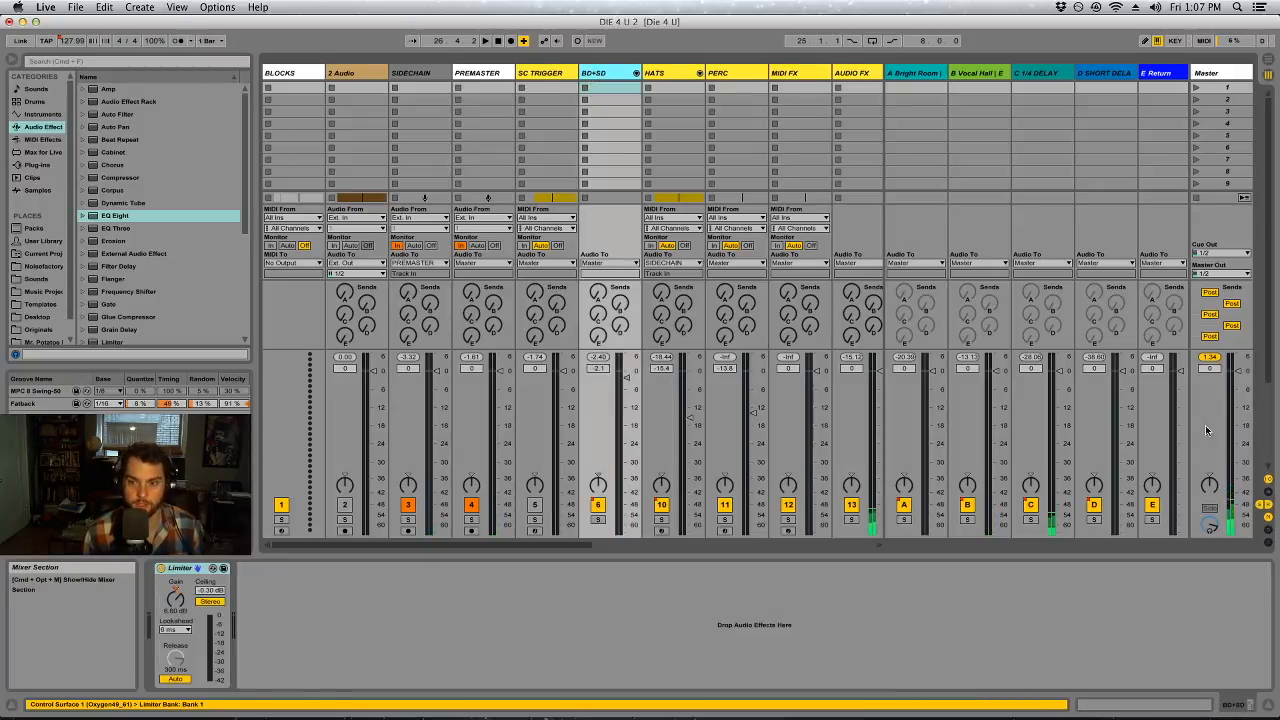
left_click(1268, 505)
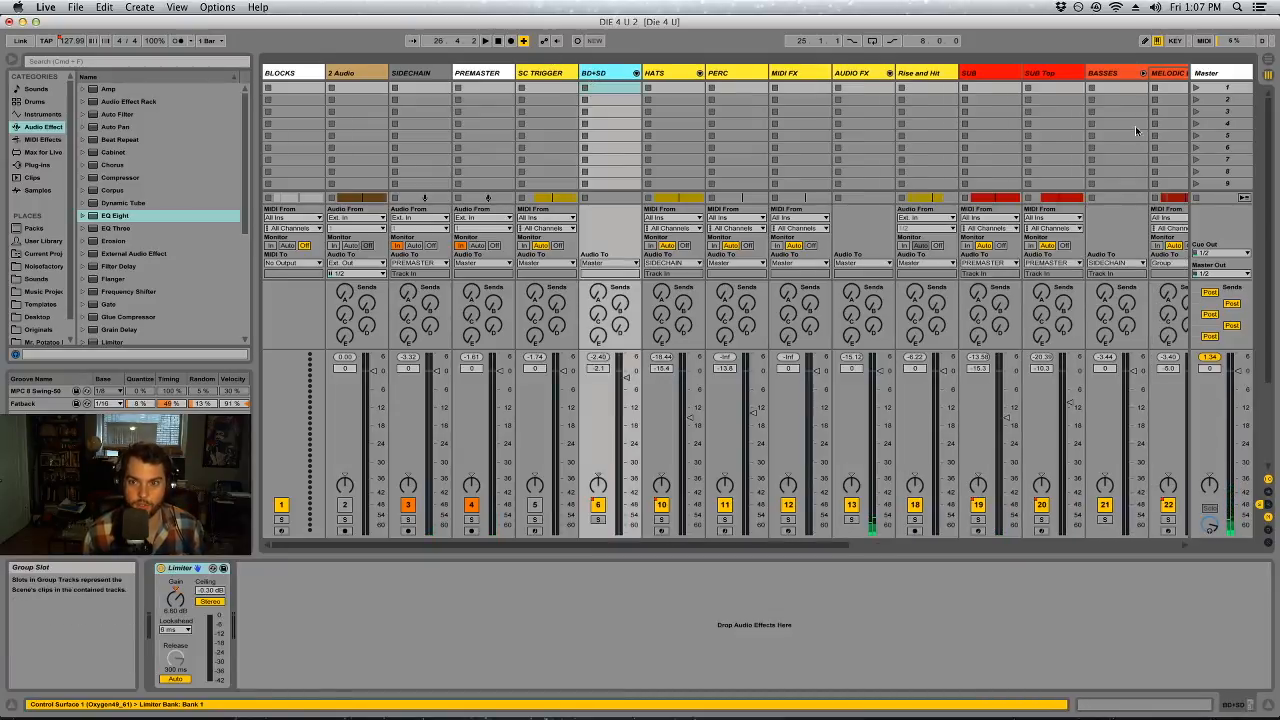
left_click(1144, 74)
scroll(949, 549, "right", 5)
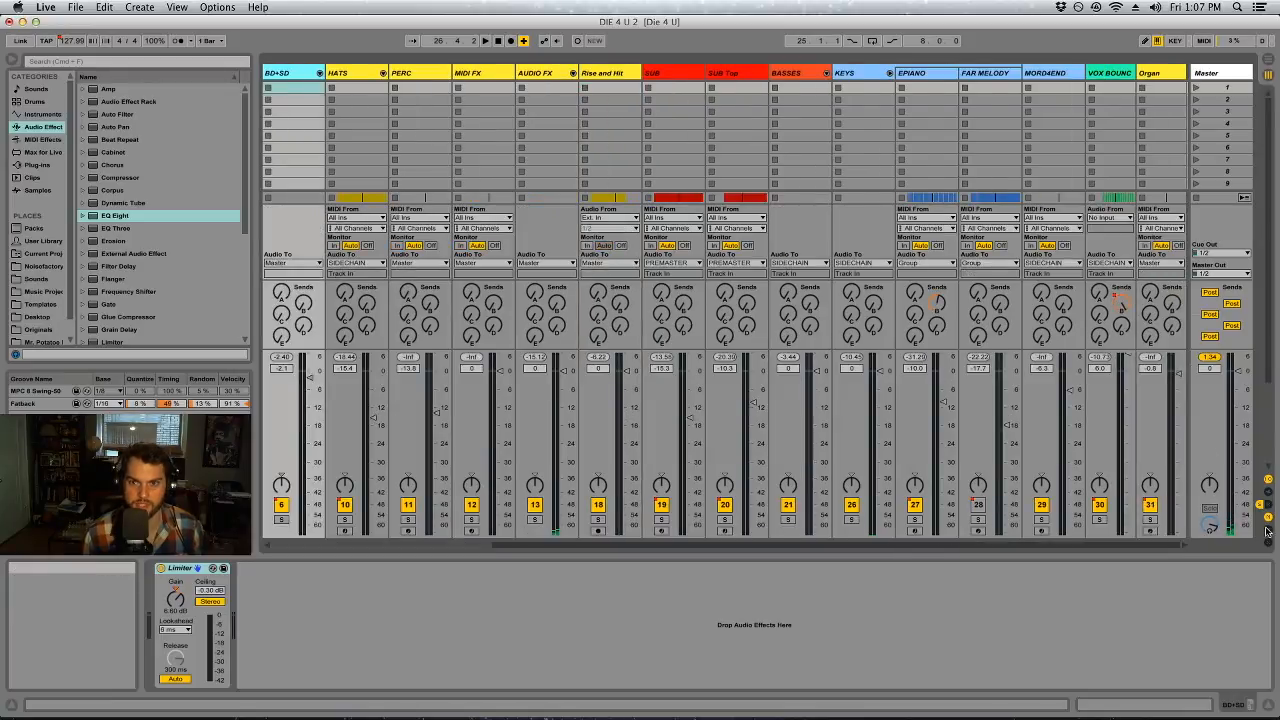
left_click(889, 73)
Lower all tracks from BD+SD through Organ together by about 8 dB, bringing Organ to -8.7 dB, and return to the Arrangement view
left_click(1178, 374)
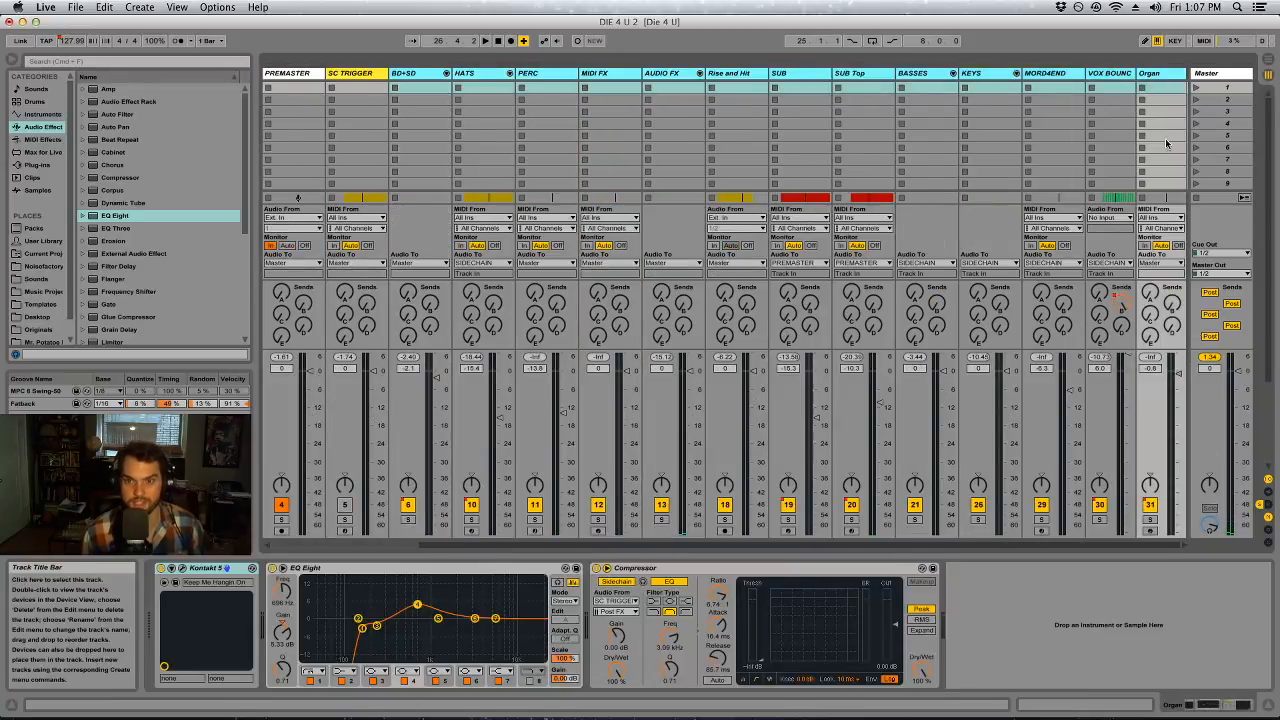
left_click_drag(1178, 374, 1178, 385)
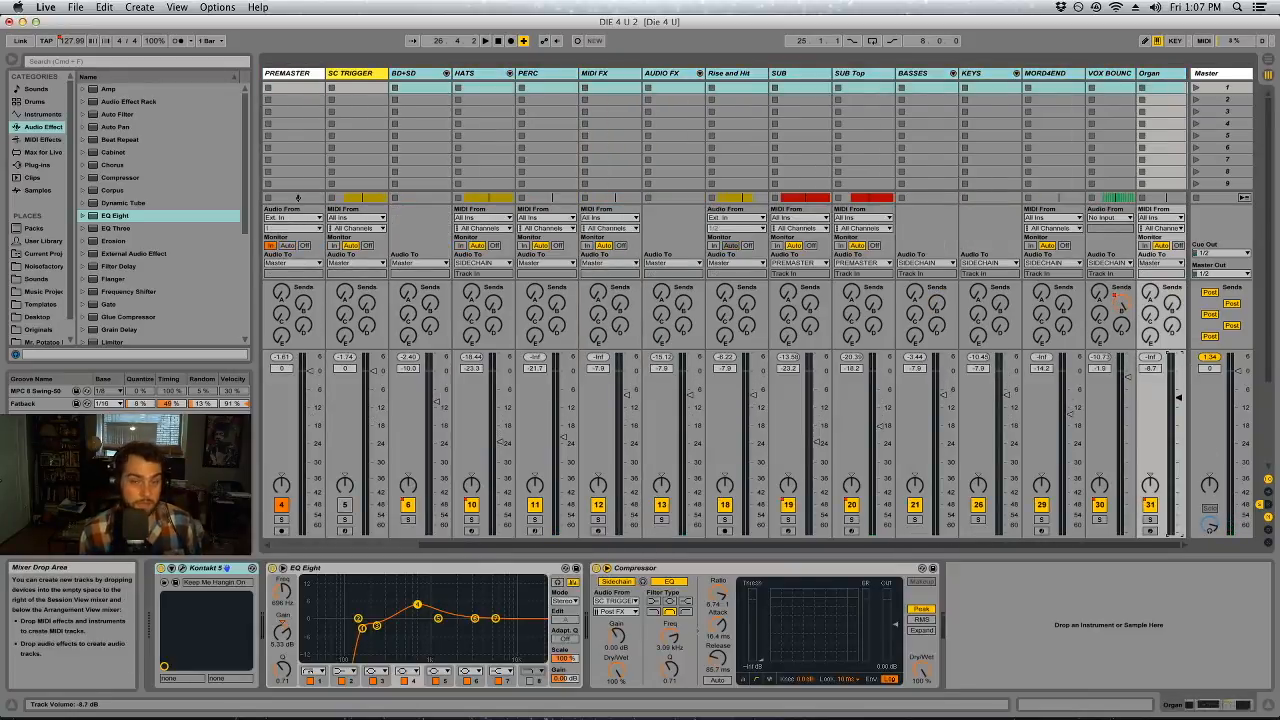
key("Tab")
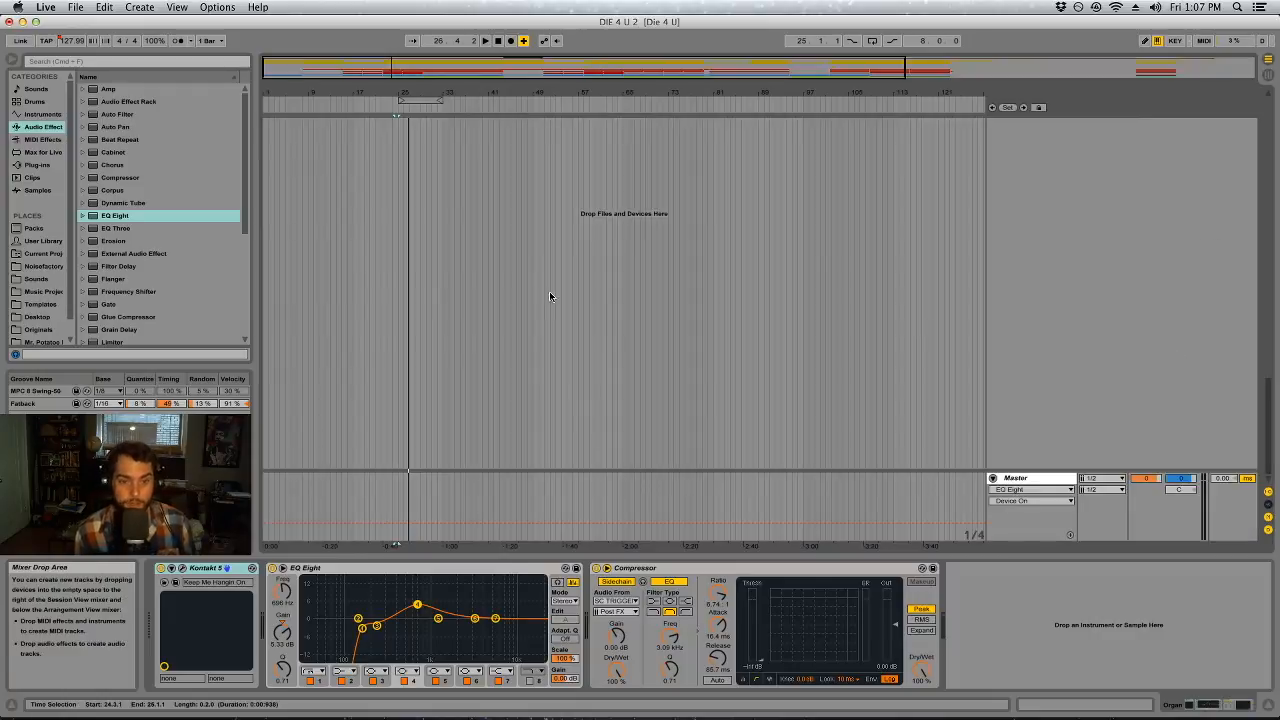
Solo the VOX BOUNCE track and play its audio clip starting at bar 33
left_click_drag(604, 316, 562, 305)
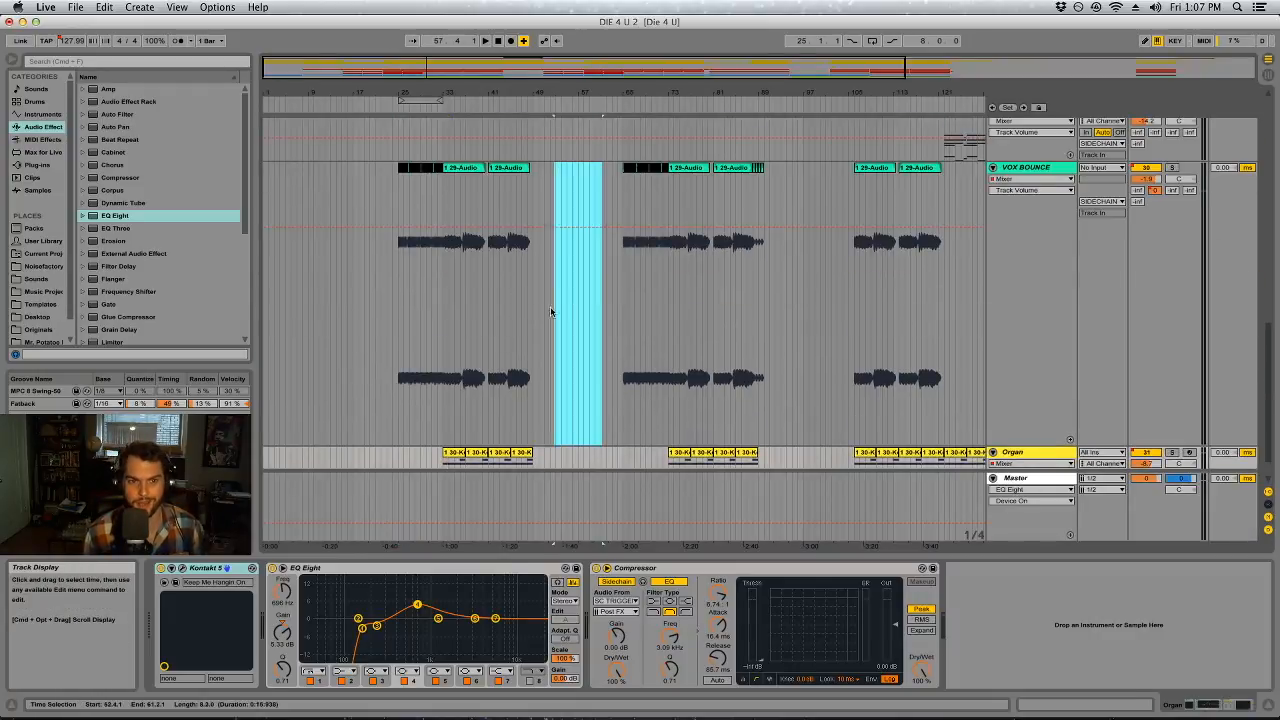
left_click(550, 292)
left_click(471, 168)
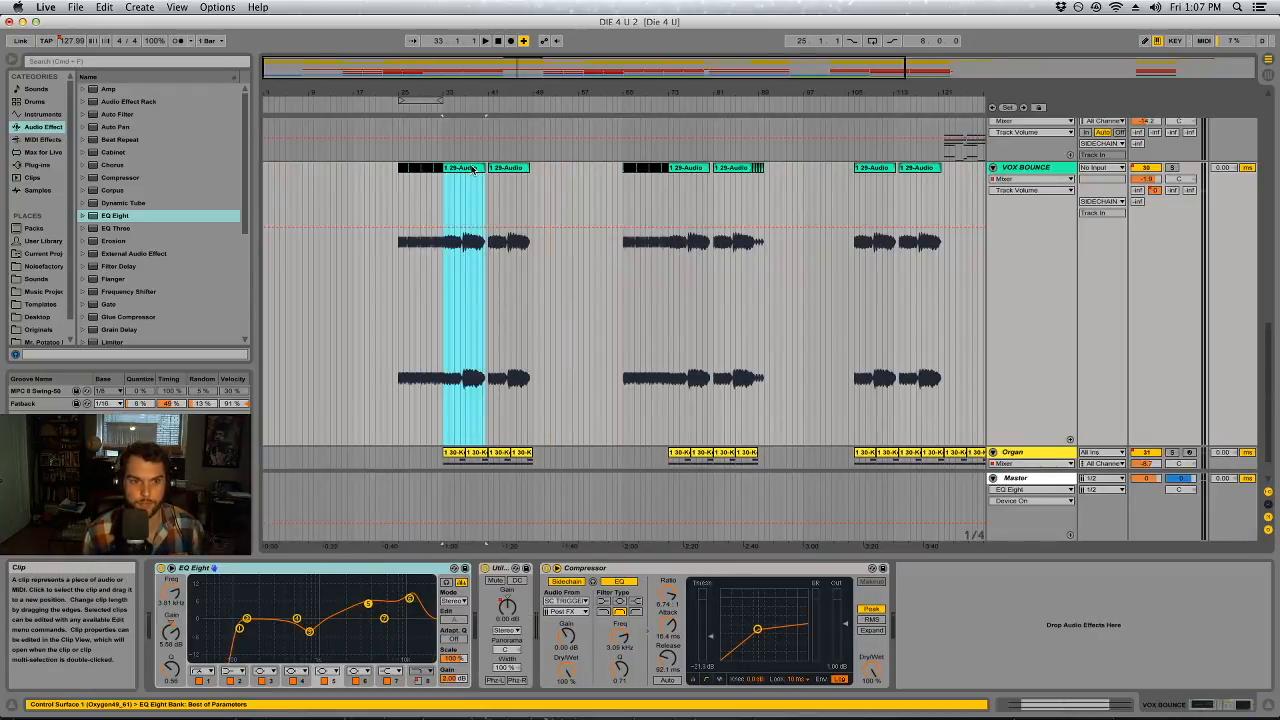
left_click(1172, 167)
scroll(697, 348, "up", 3)
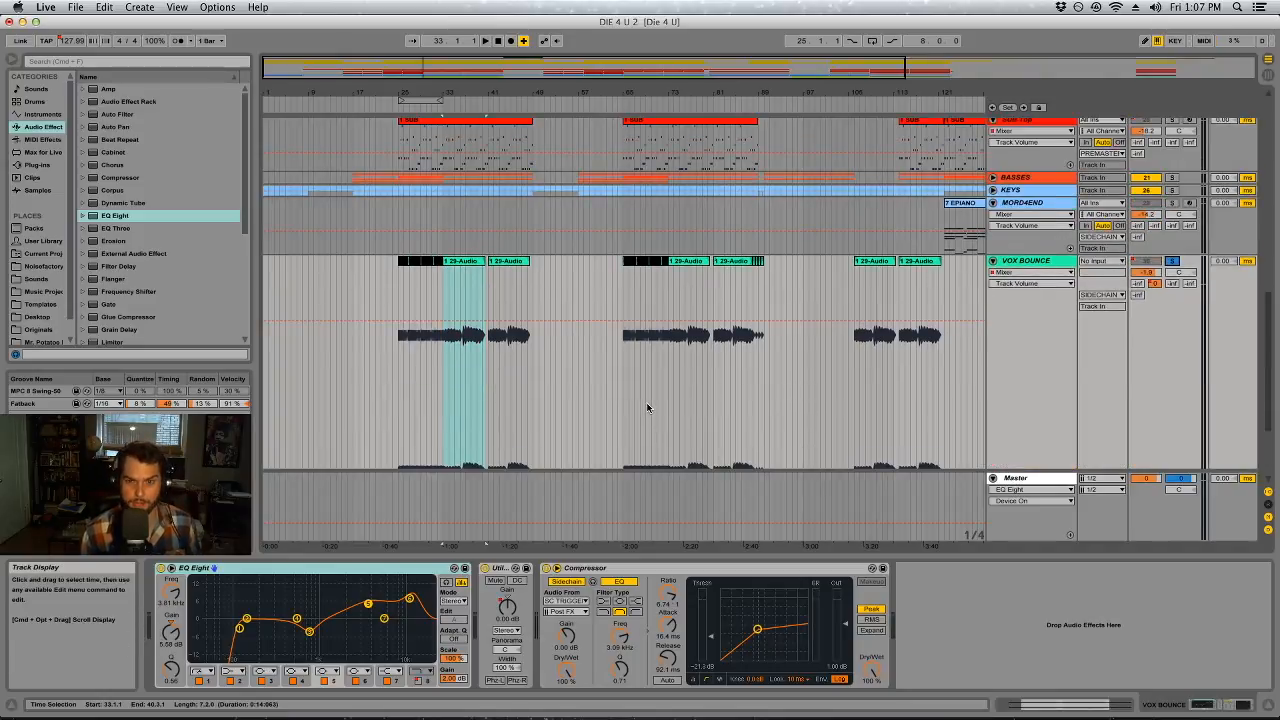
scroll(649, 415, "down", 4)
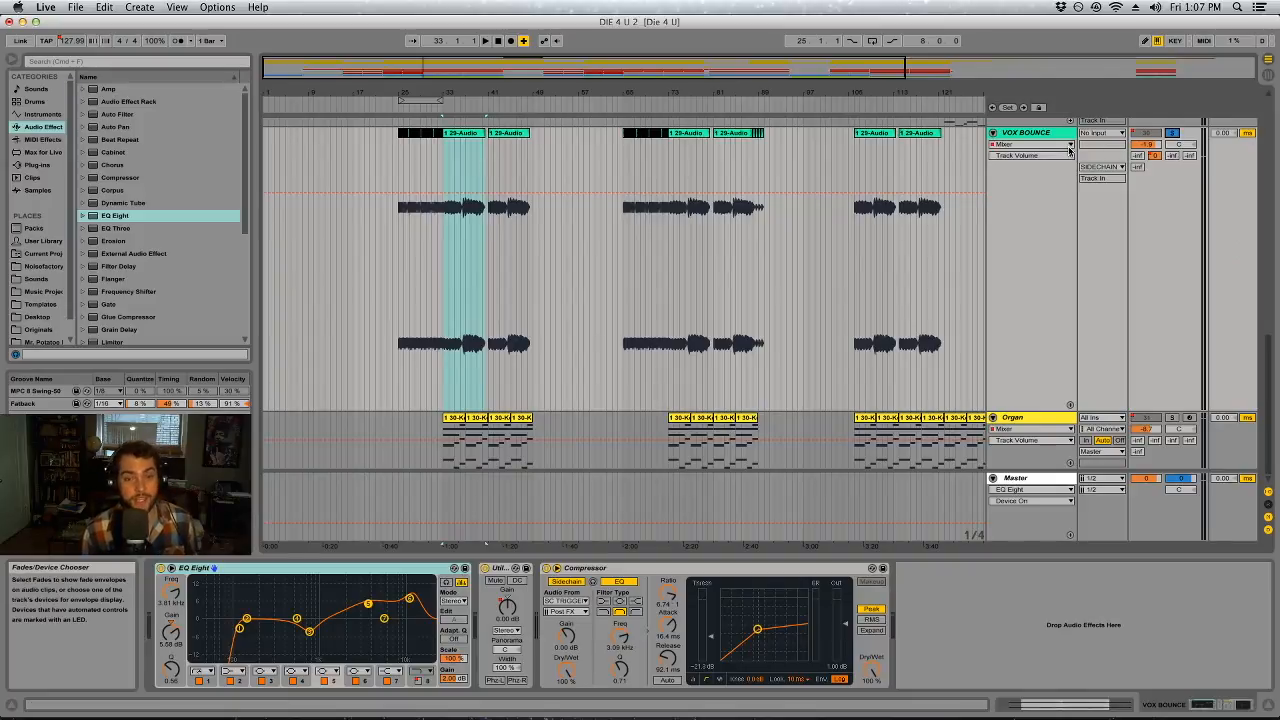
key("space")
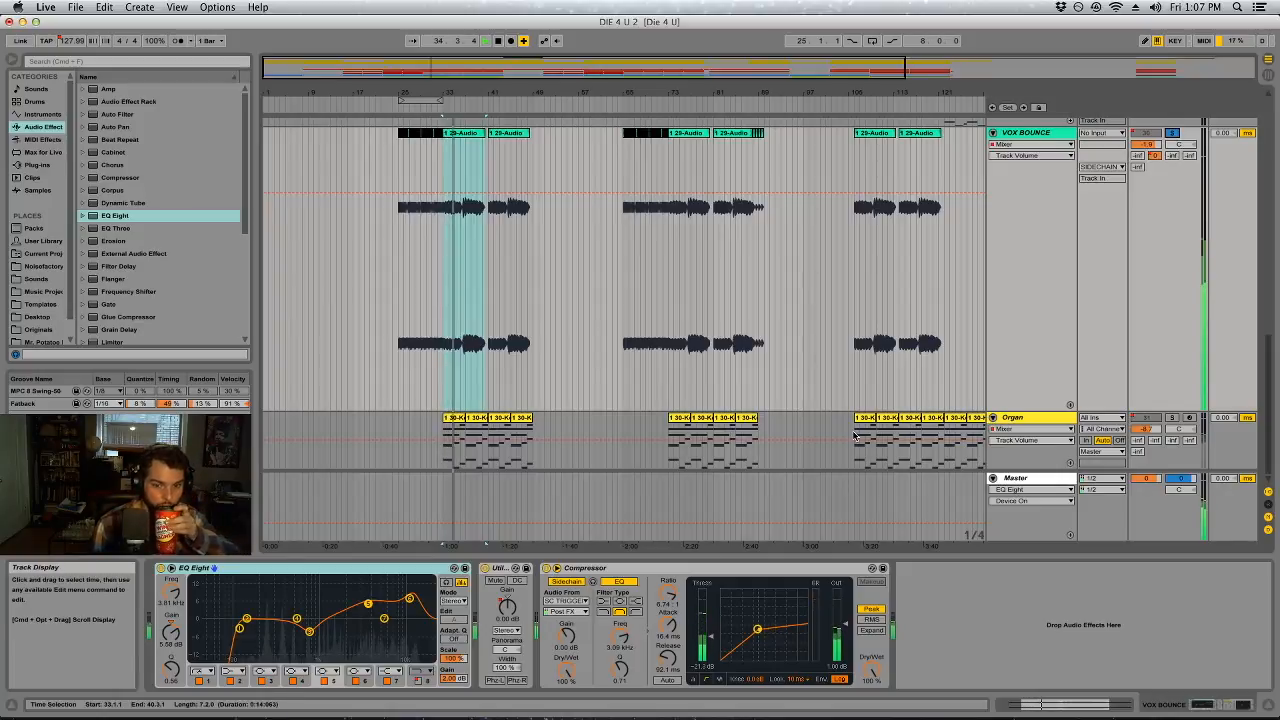
Compare the VOX BOUNCE sound without and with its sidechain Compressor, leaving the device enabled and selected
left_click(545, 568)
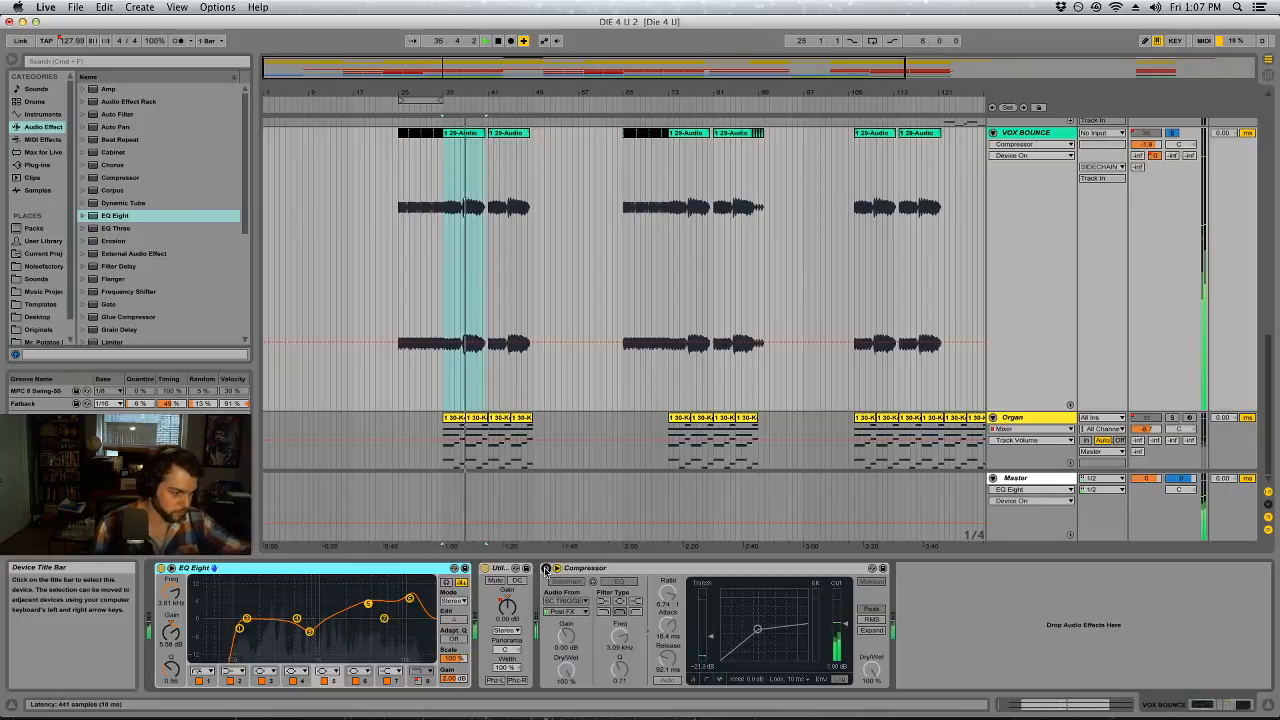
left_click(545, 568)
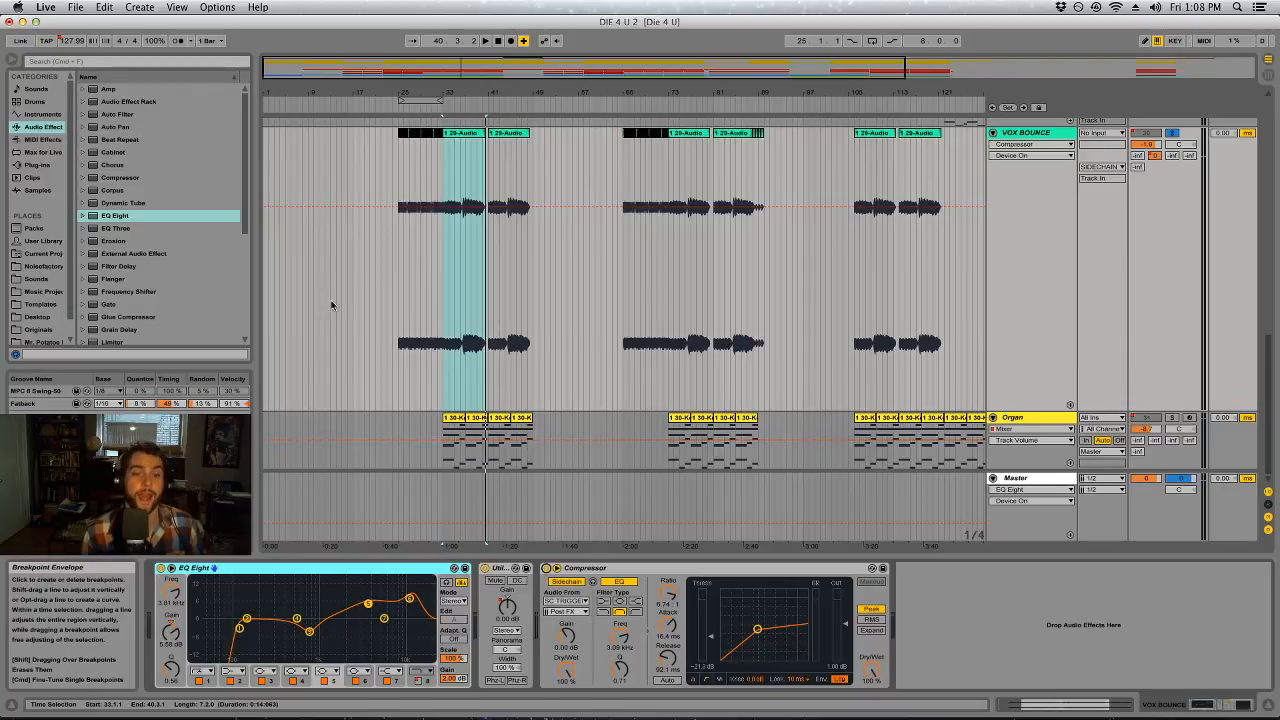
left_click(744, 572)
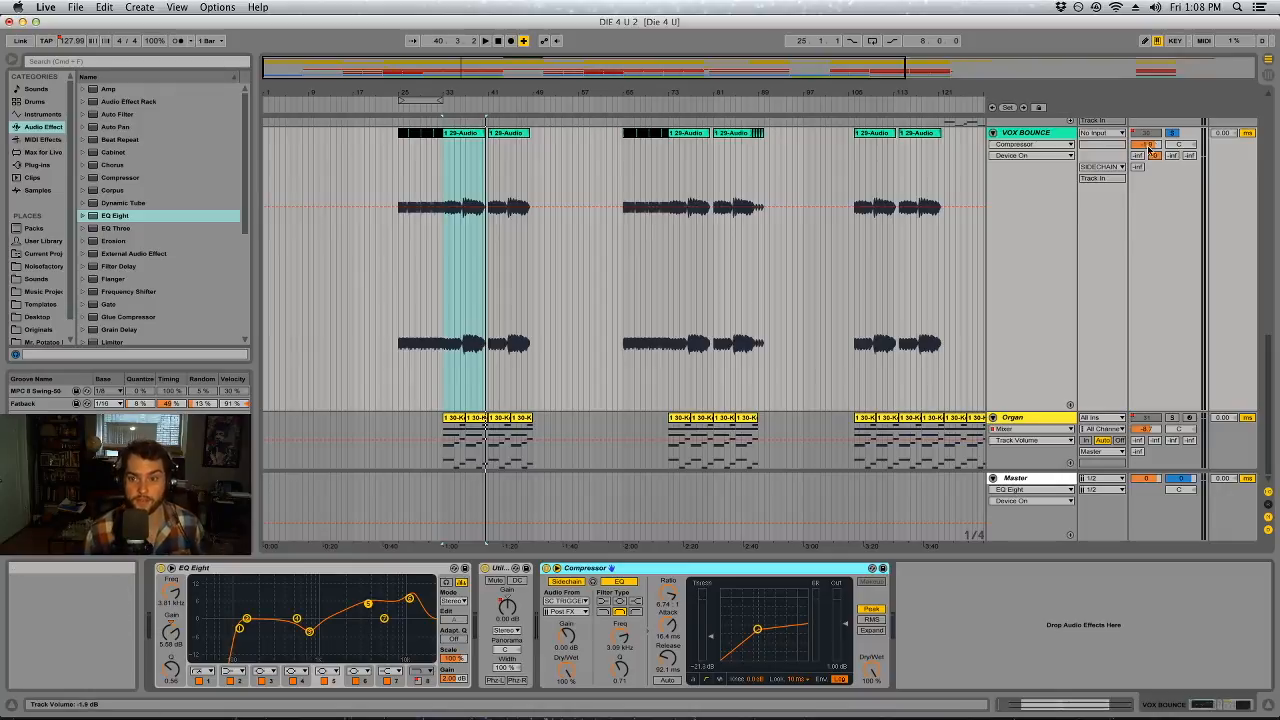
Listen to the Organ clip at bar 33 with the Organ track soloed
left_click(460, 432)
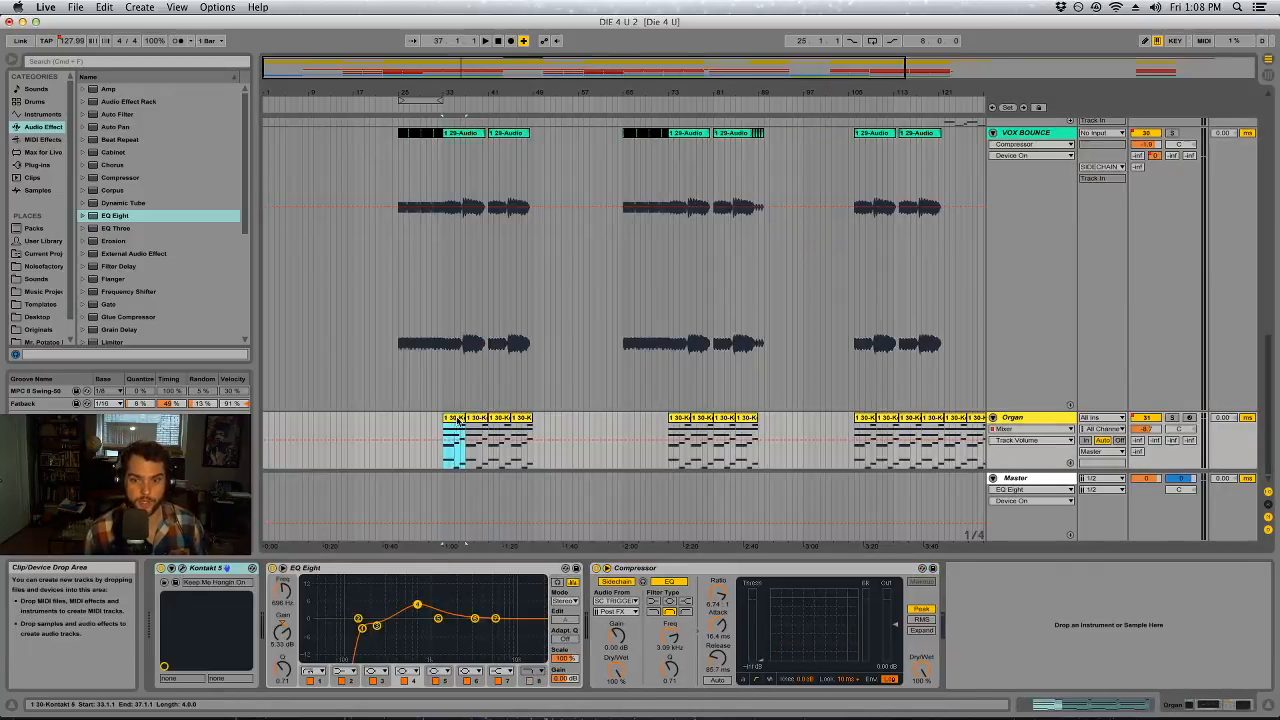
left_click(1172, 417)
key("space")
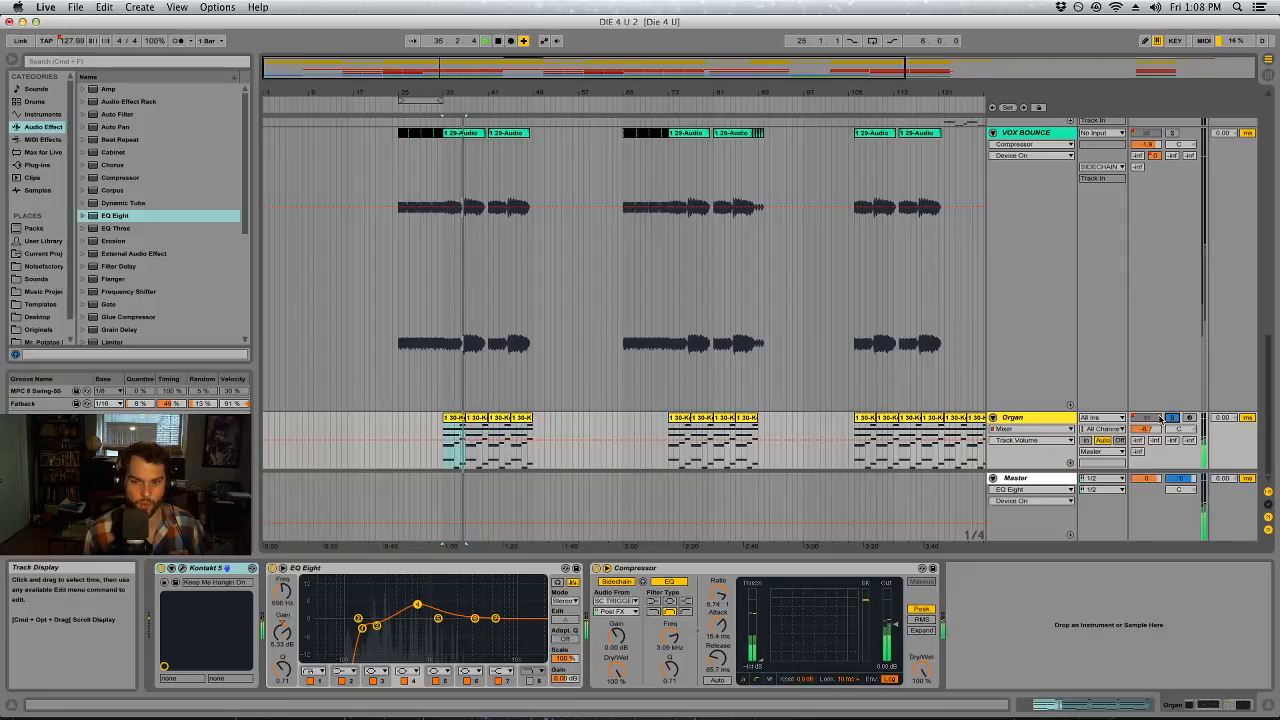
scroll(810, 417, "up", 5)
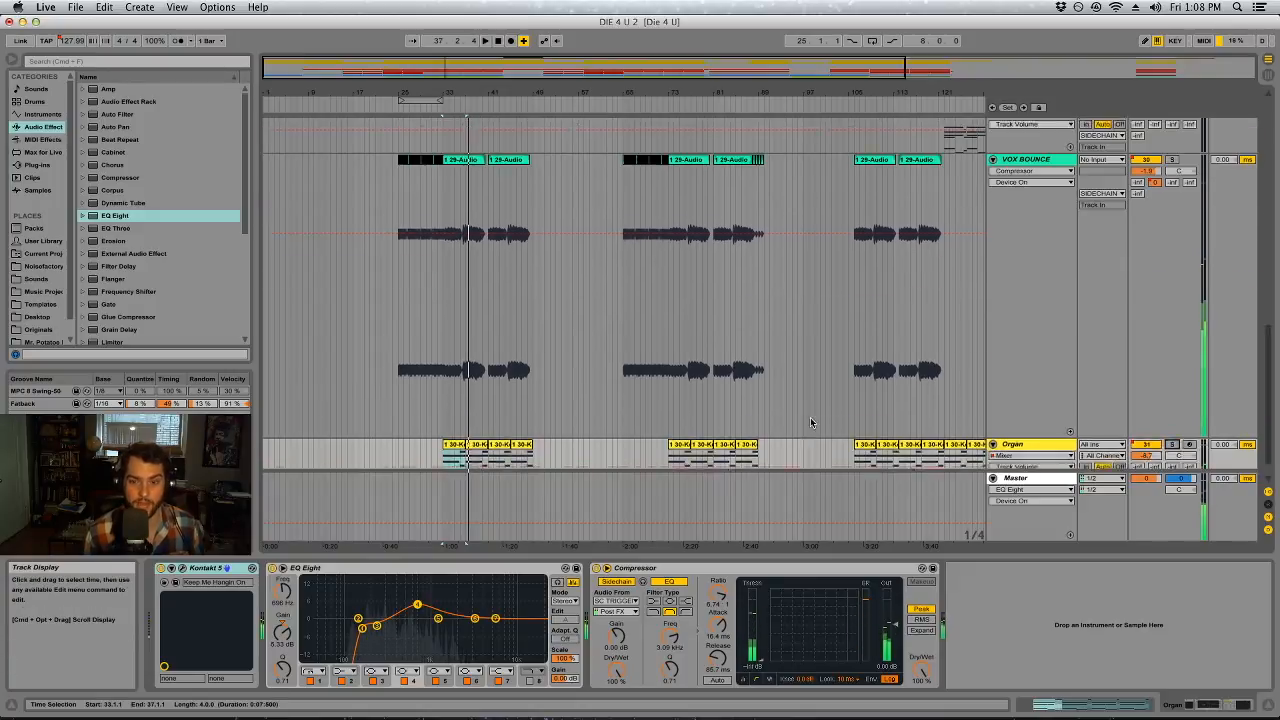
Audition the MORD4END clip, unfold the KEYS group, and play the EPIANO clip starting at bar 90
left_click_drag(850, 93, 850, 45)
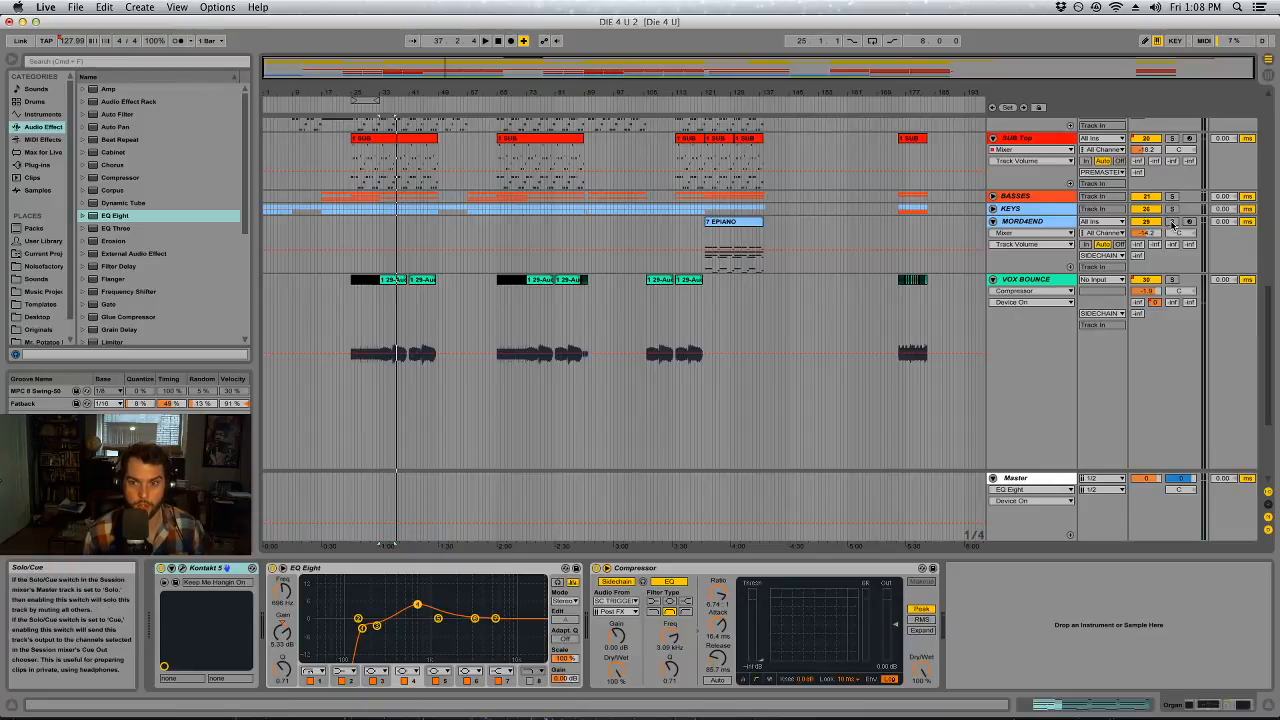
left_click(740, 224)
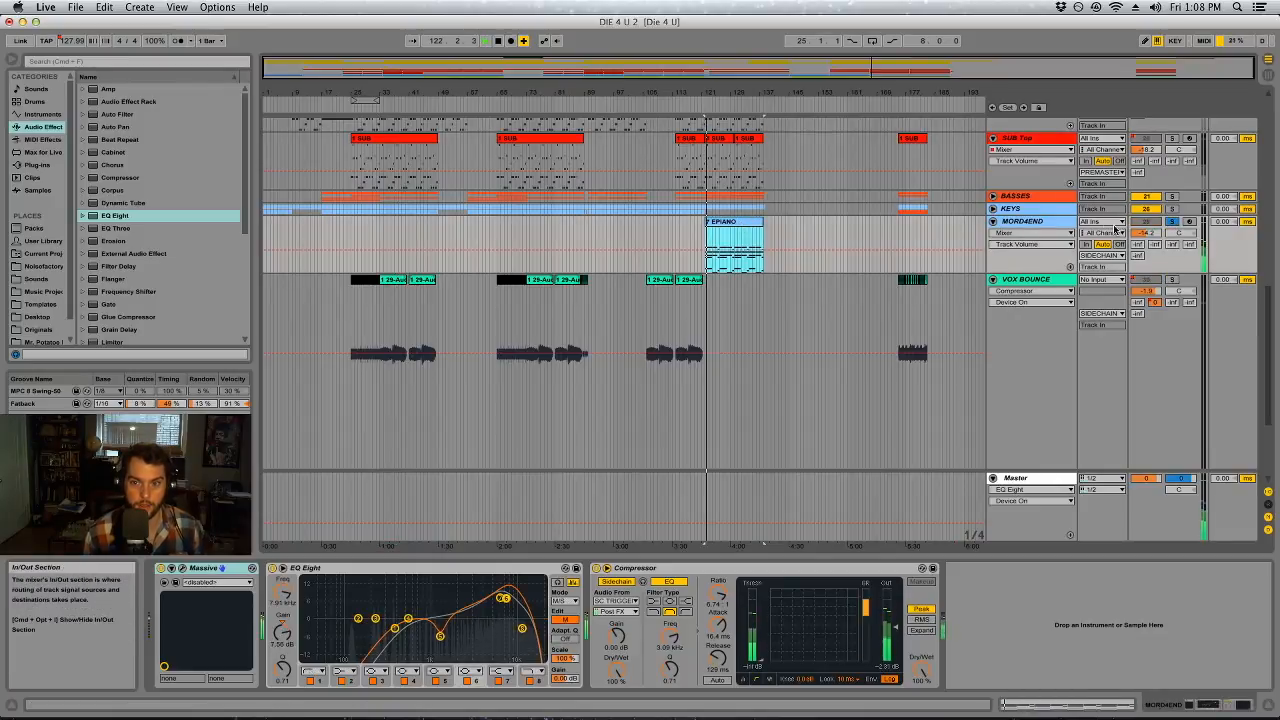
left_click(993, 208)
left_click(626, 258)
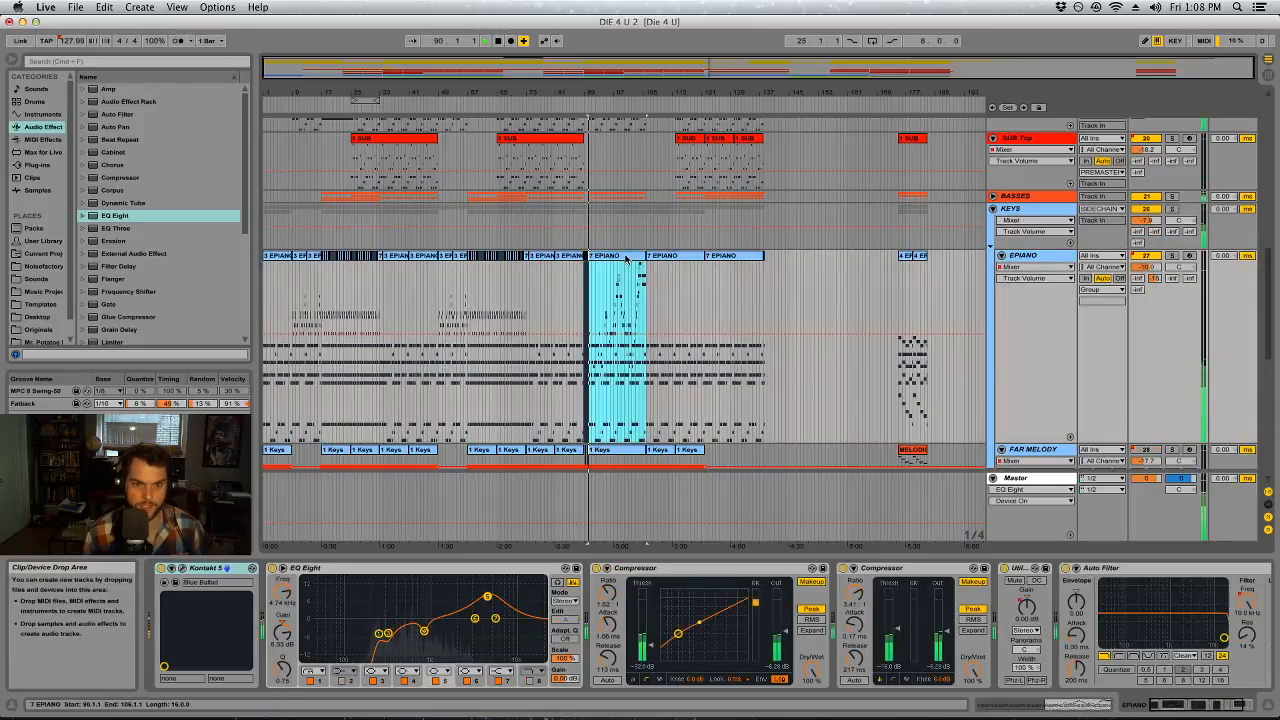
key("z")
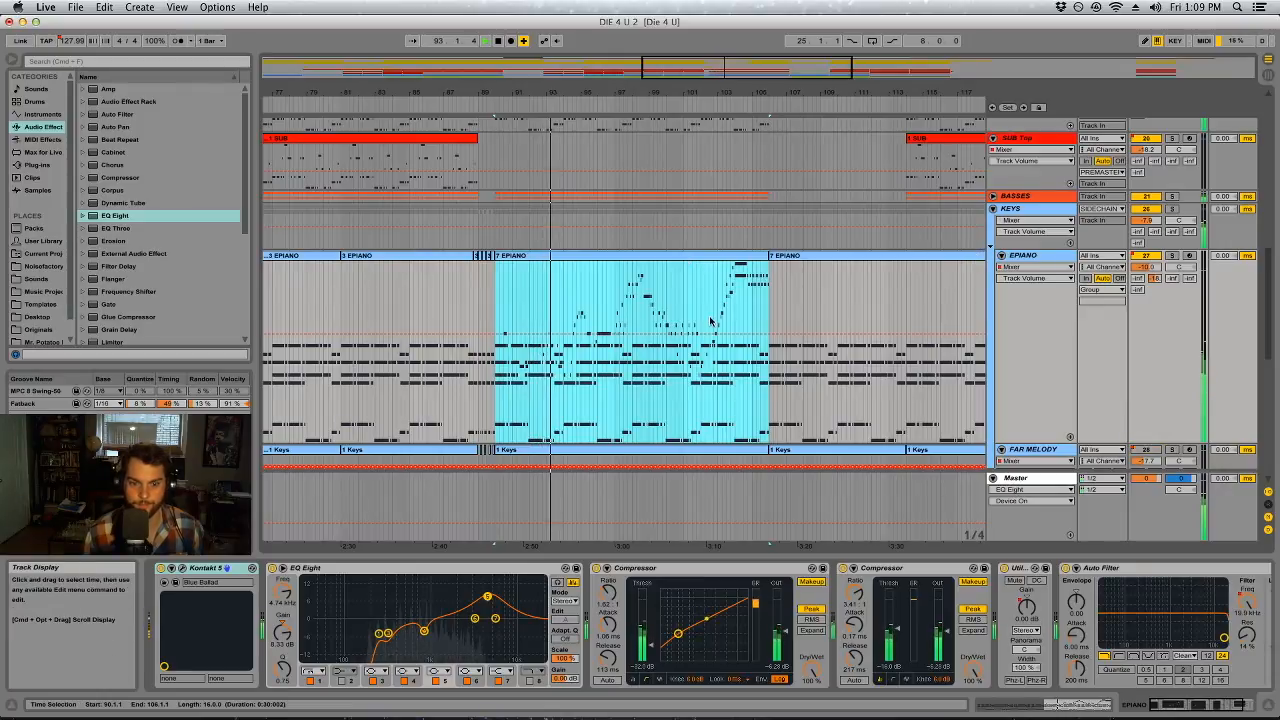
Unfold the BASSES group, select the MELODIC BASS clip at bar 90, and solo the group during playback
left_click(993, 196)
left_click(680, 254)
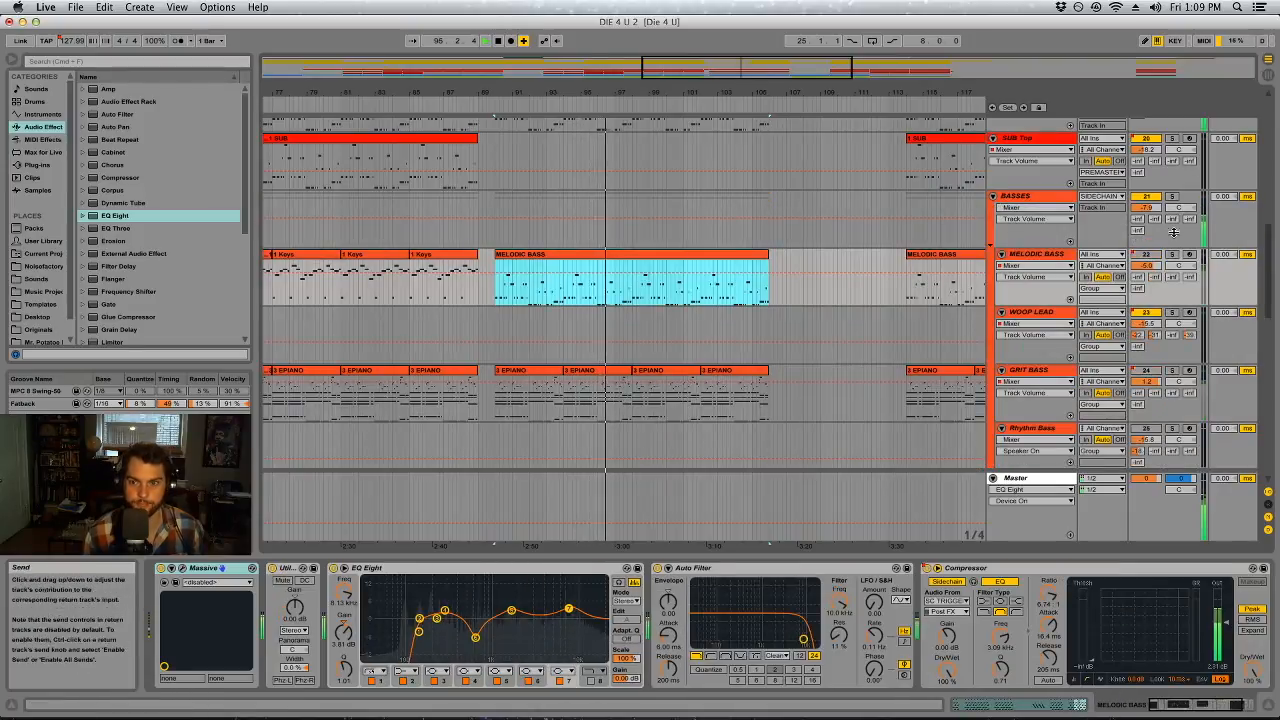
left_click(1172, 196)
scroll(1172, 222, "up", 2)
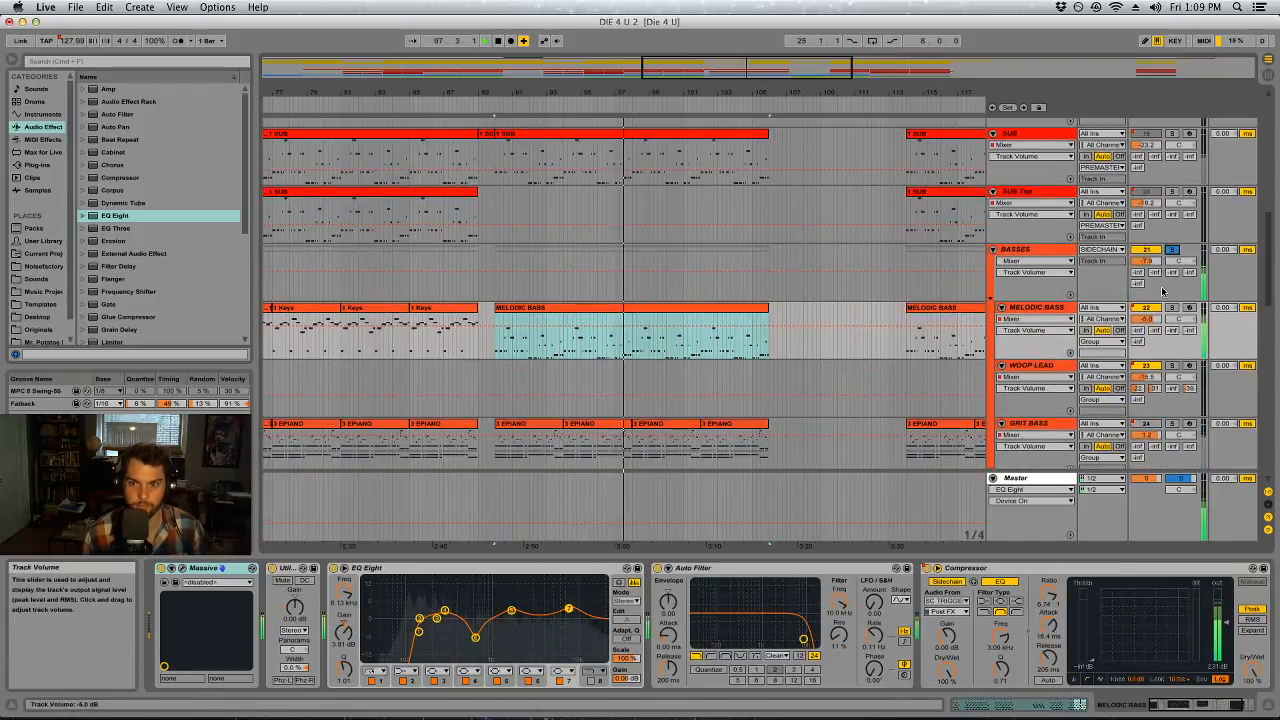
scroll(1176, 216, "up", 2)
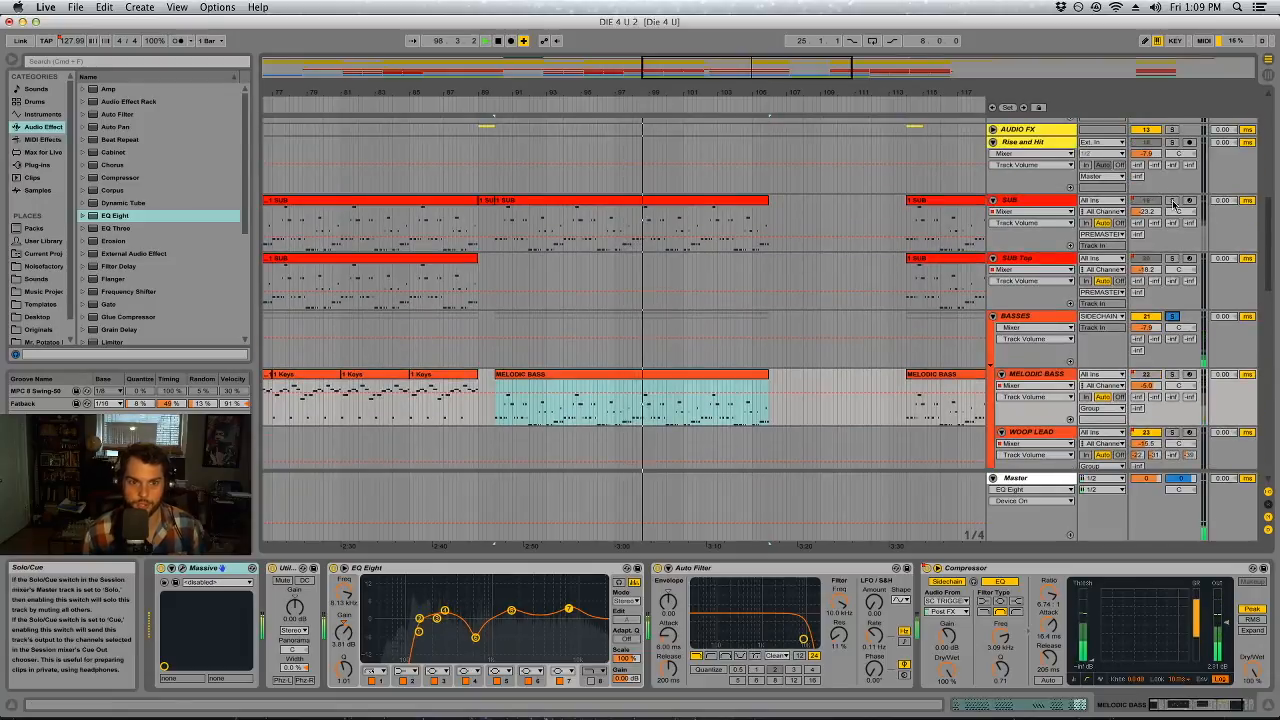
Unfold the AUDIO FX and BD+SD groups and examine the effects and drum tracks they contain
scroll(1010, 224, "up", 2)
left_click(993, 223)
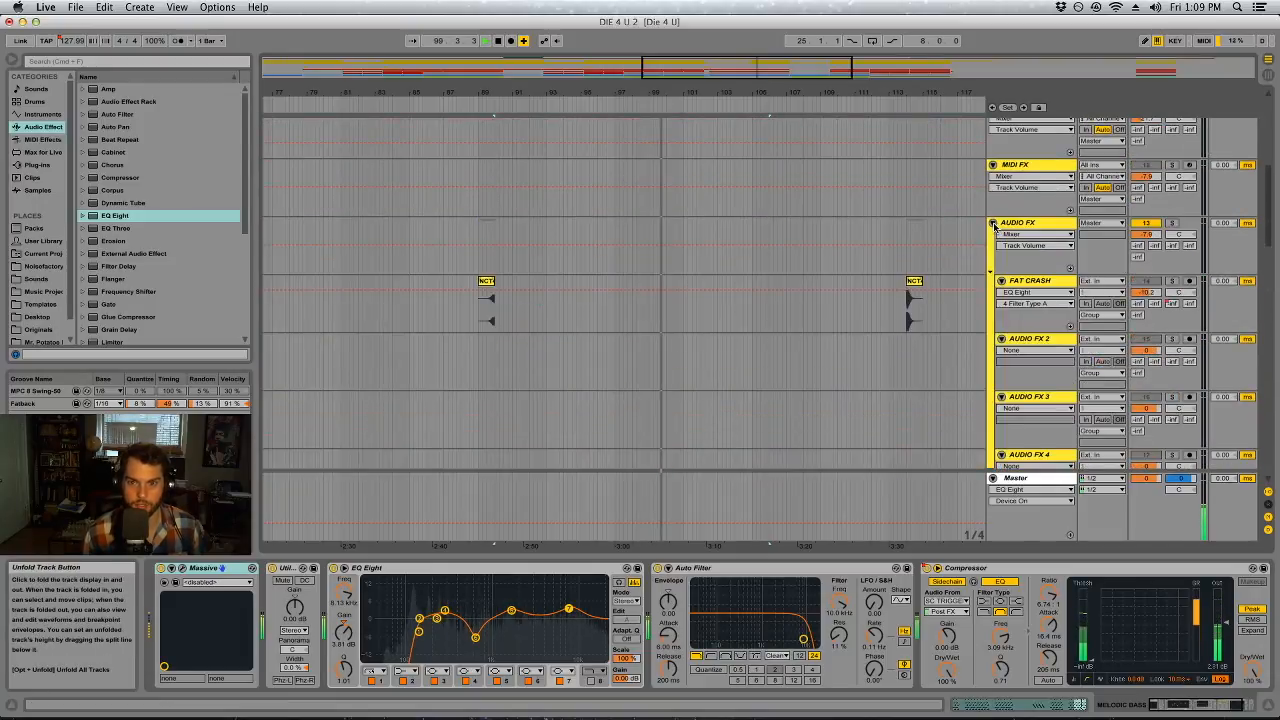
scroll(994, 225, "up", 3)
scroll(999, 348, "up", 4)
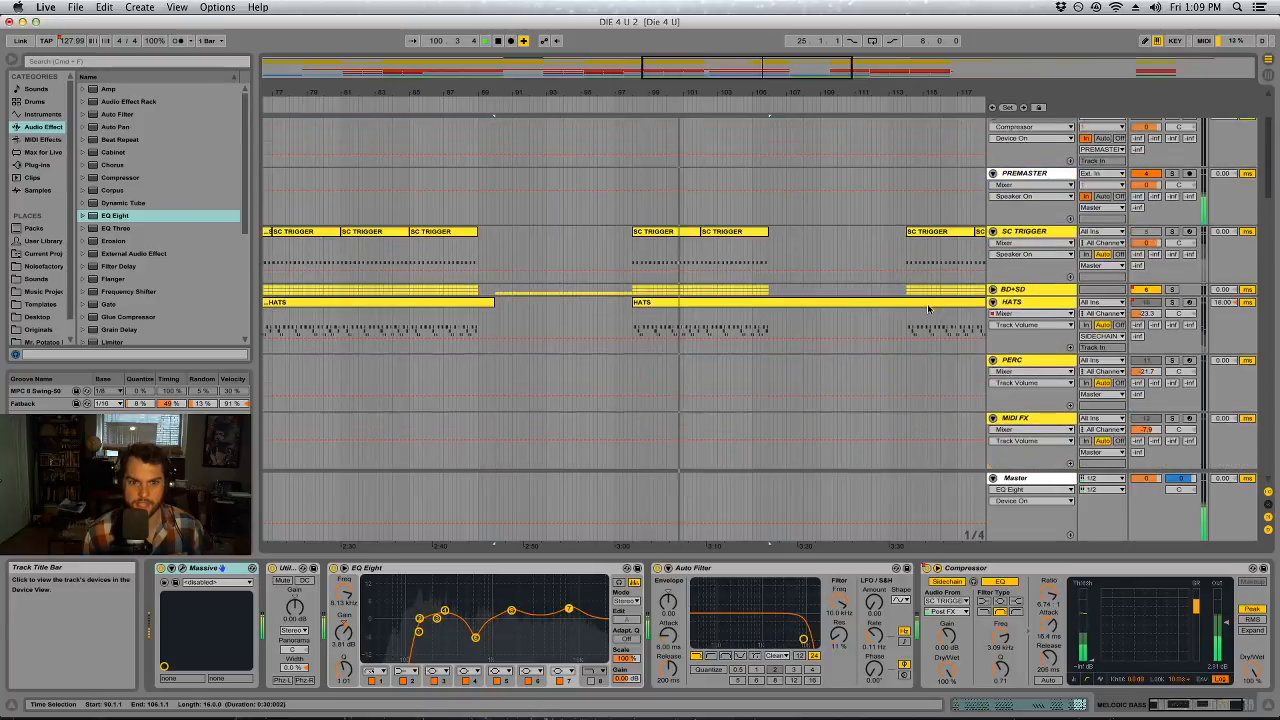
left_click(993, 289)
scroll(892, 339, "down", 4)
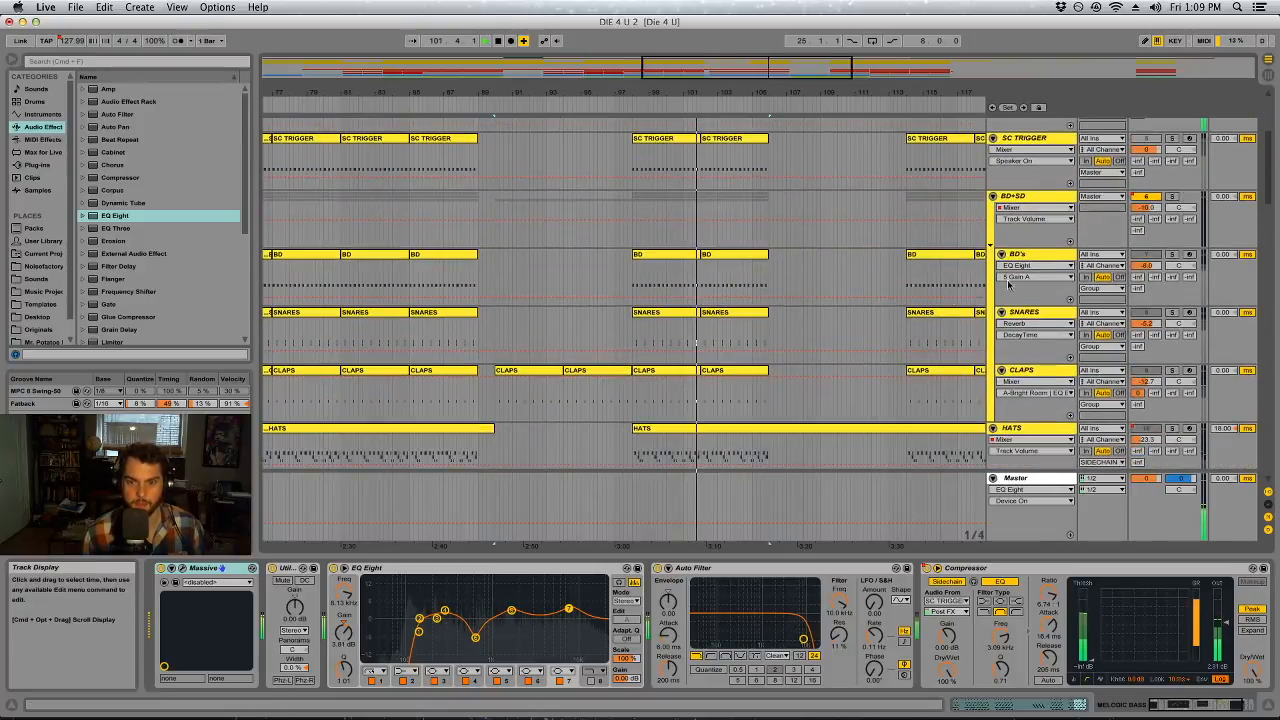
scroll(829, 323, "up", 5)
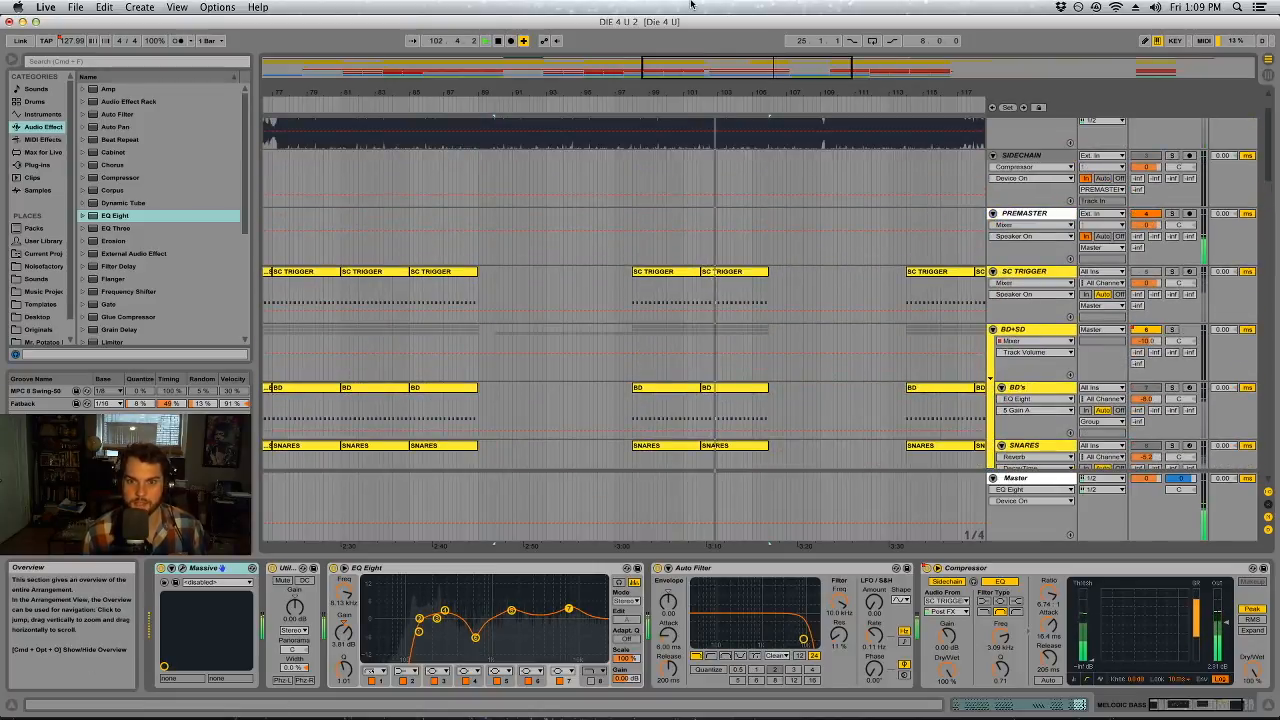
Select a time range of about 13 bars on the PREMASTER track, starting at bar 104
left_click_drag(743, 92, 740, 30)
left_click_drag(685, 228, 640, 225)
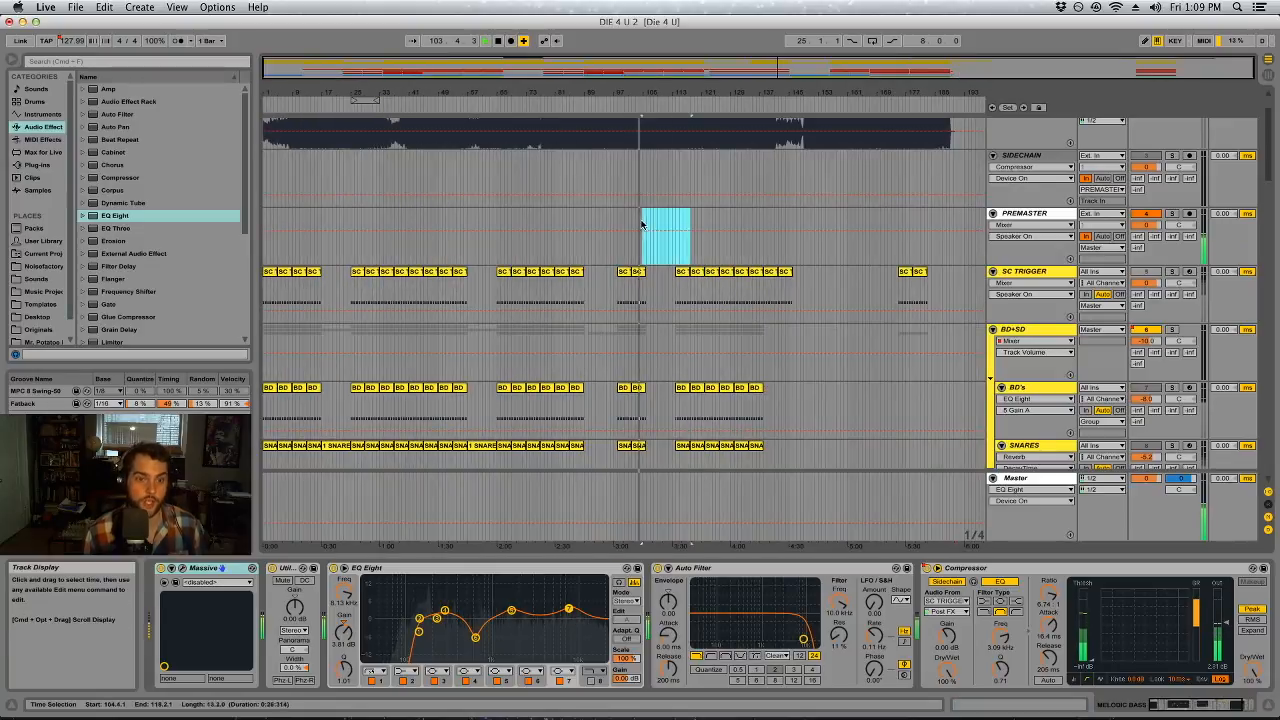
Clear the PREMASTER time selection, open the BD's track's devices, and look over the drum tracks in the arrangement
left_click(638, 224)
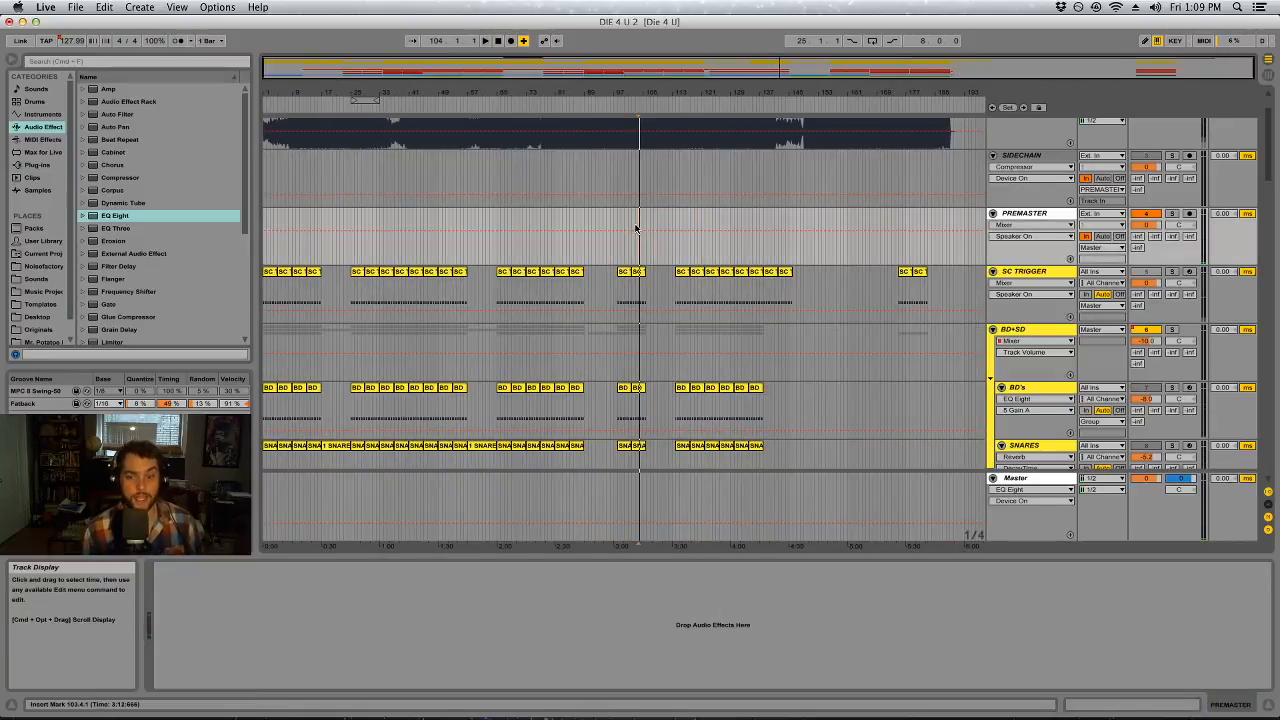
scroll(714, 310, "down", 3)
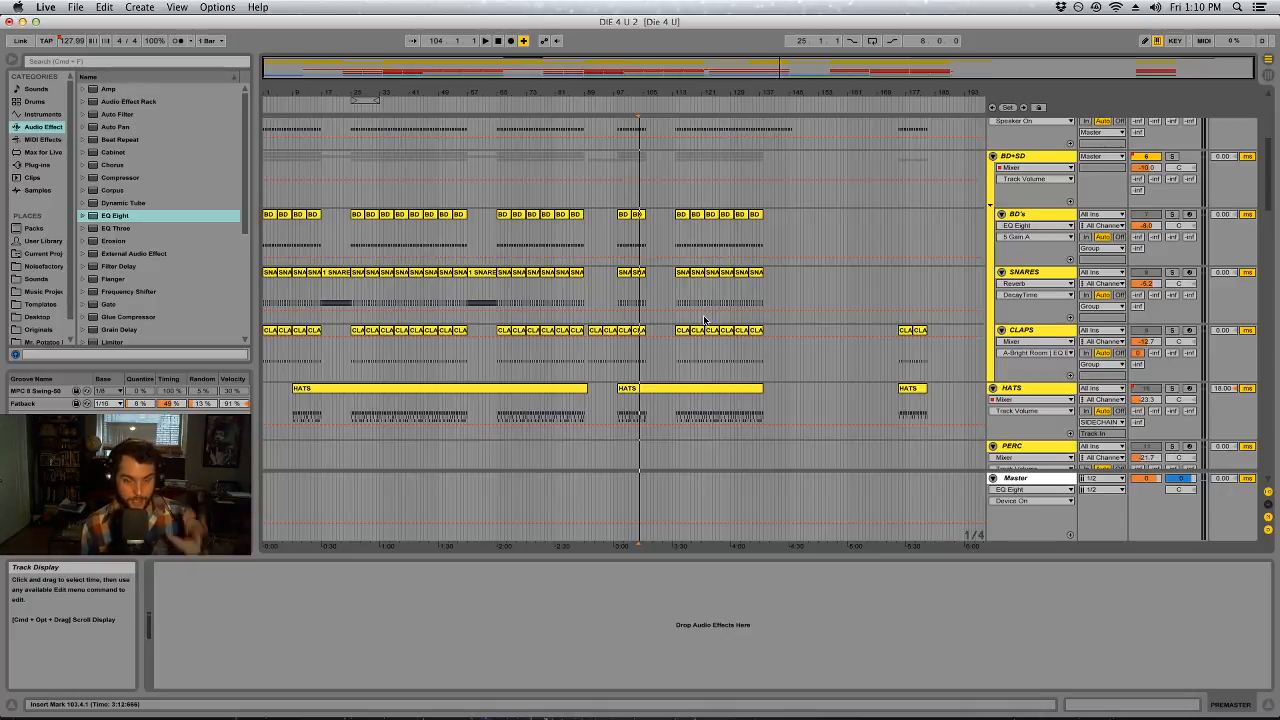
left_click(861, 220)
scroll(779, 363, "up", 5)
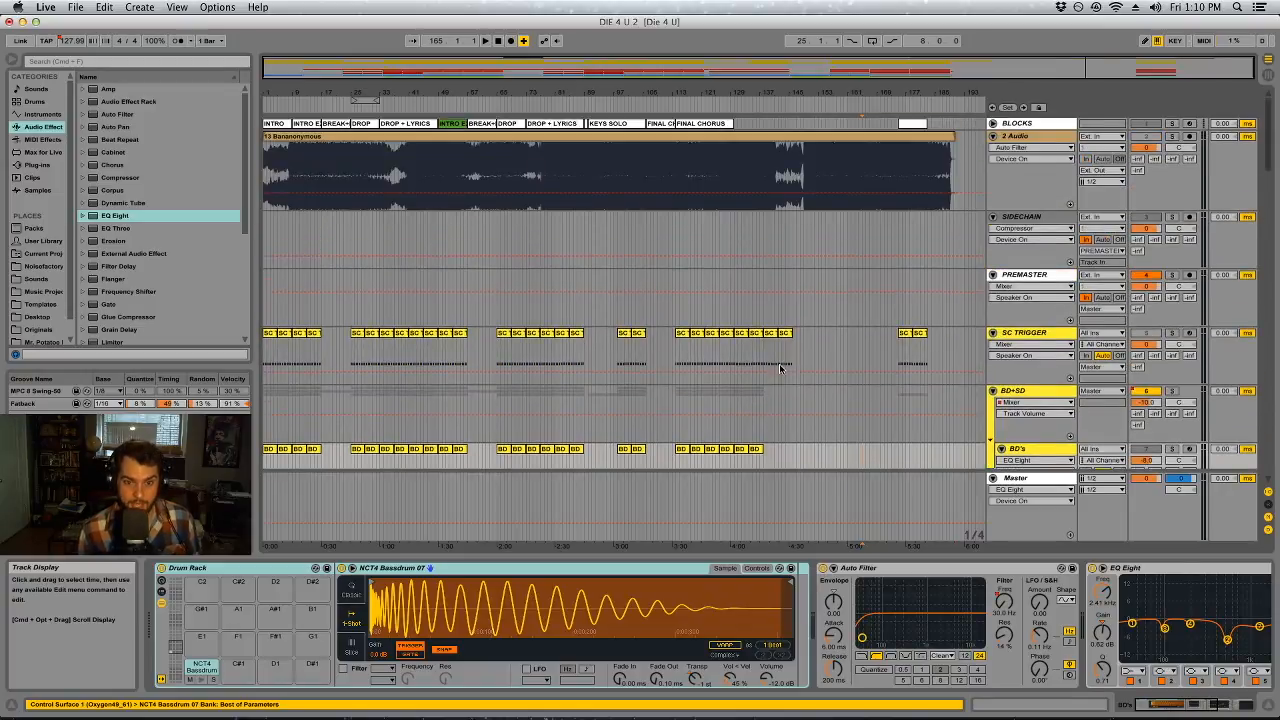
scroll(780, 369, "down", 3)
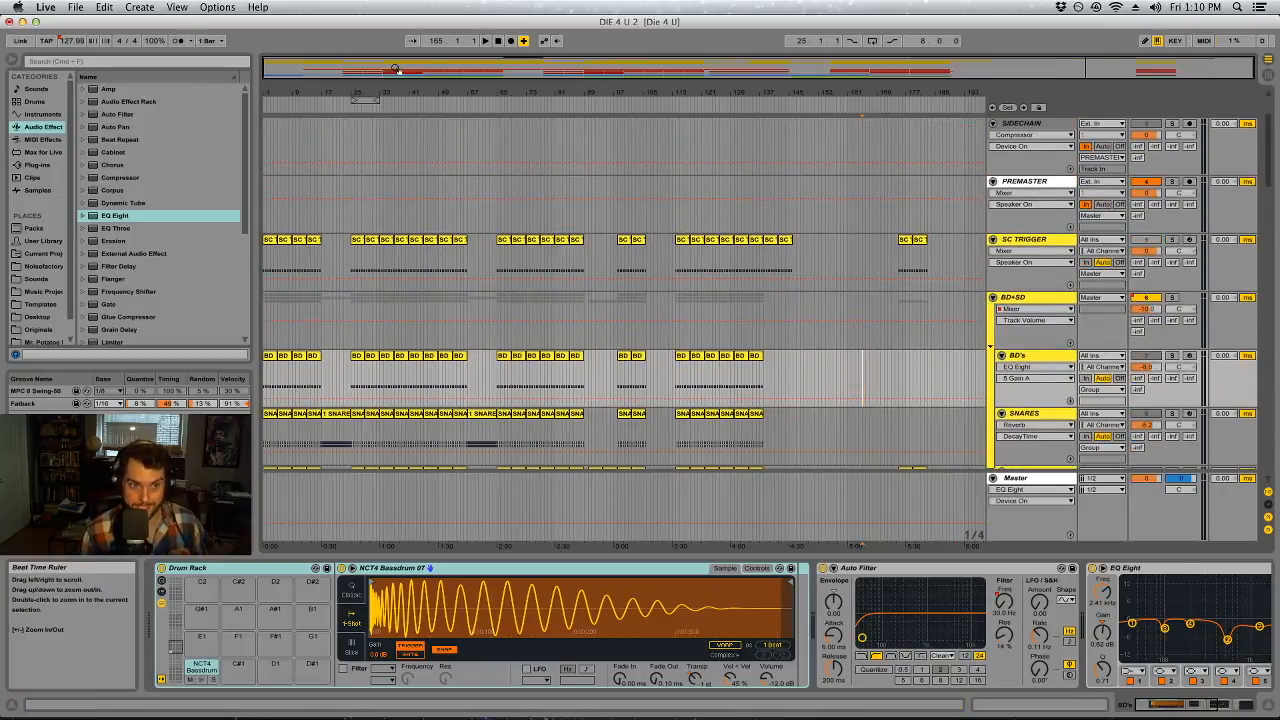
scroll(413, 203, "down", 2)
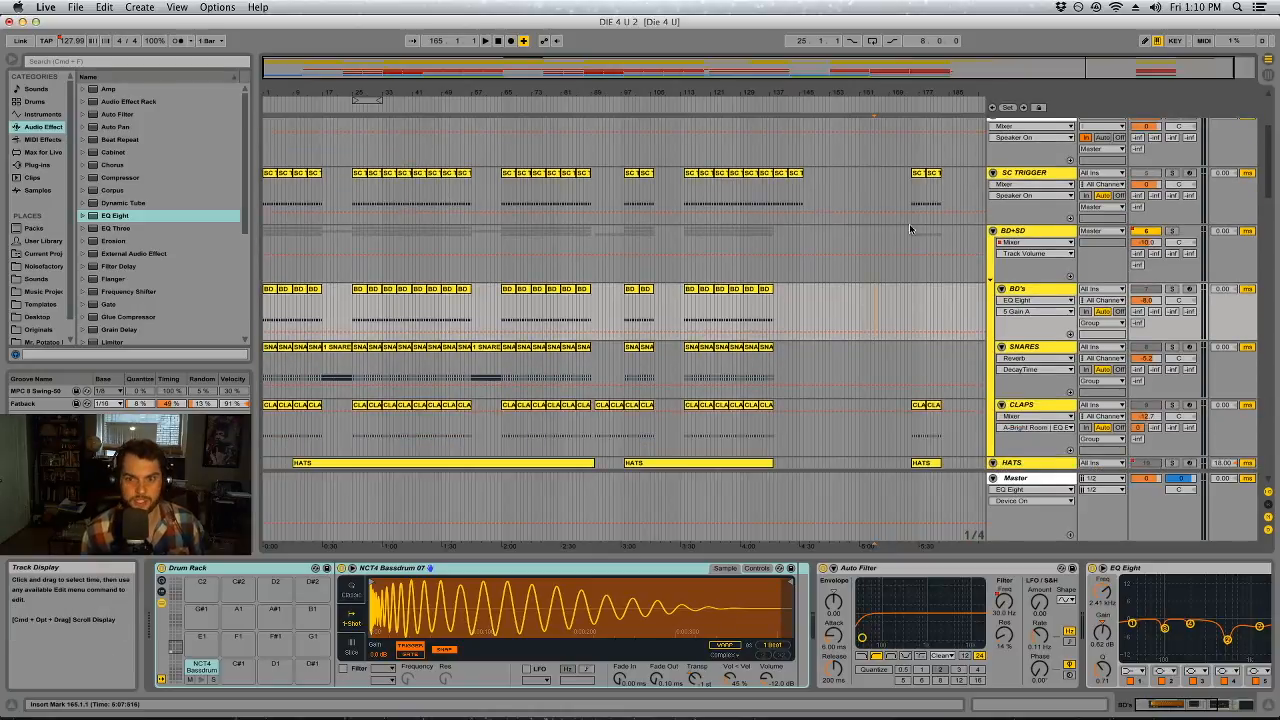
scroll(1040, 295, "down", 3)
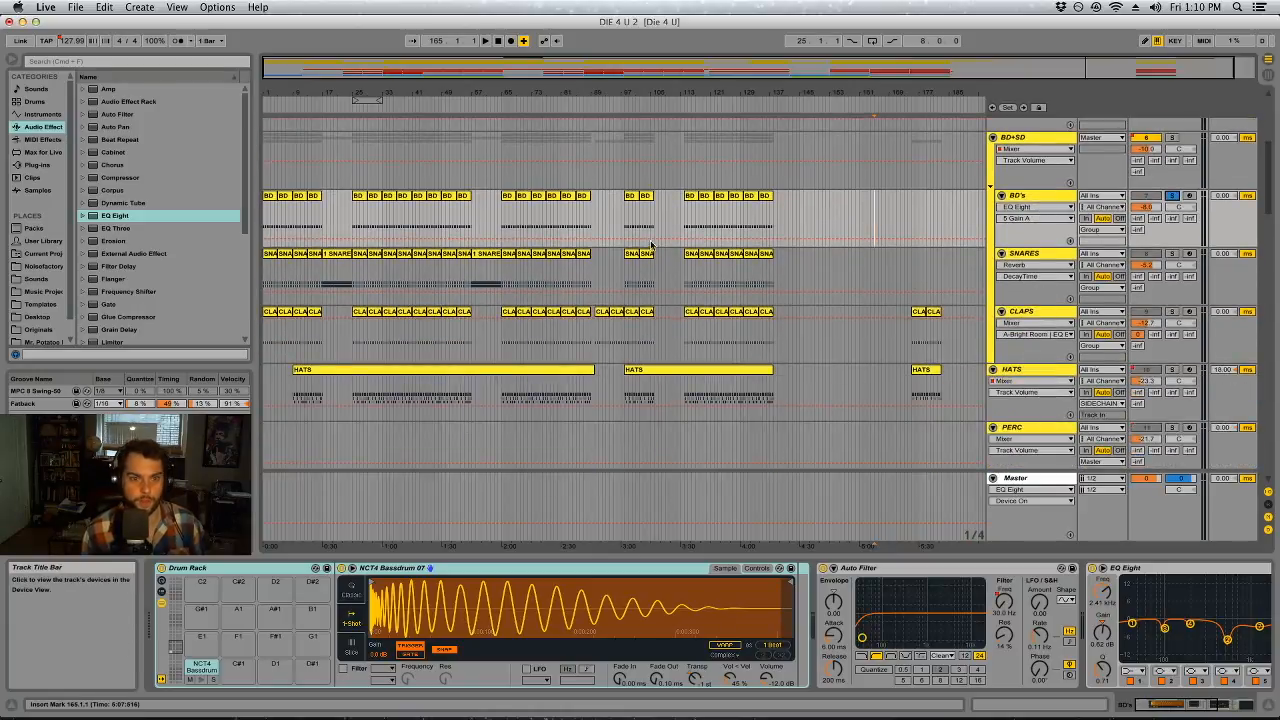
Loop the four-bar BD clip at bar 65 and play it with the BD's track soloed
left_click(509, 196)
key("space")
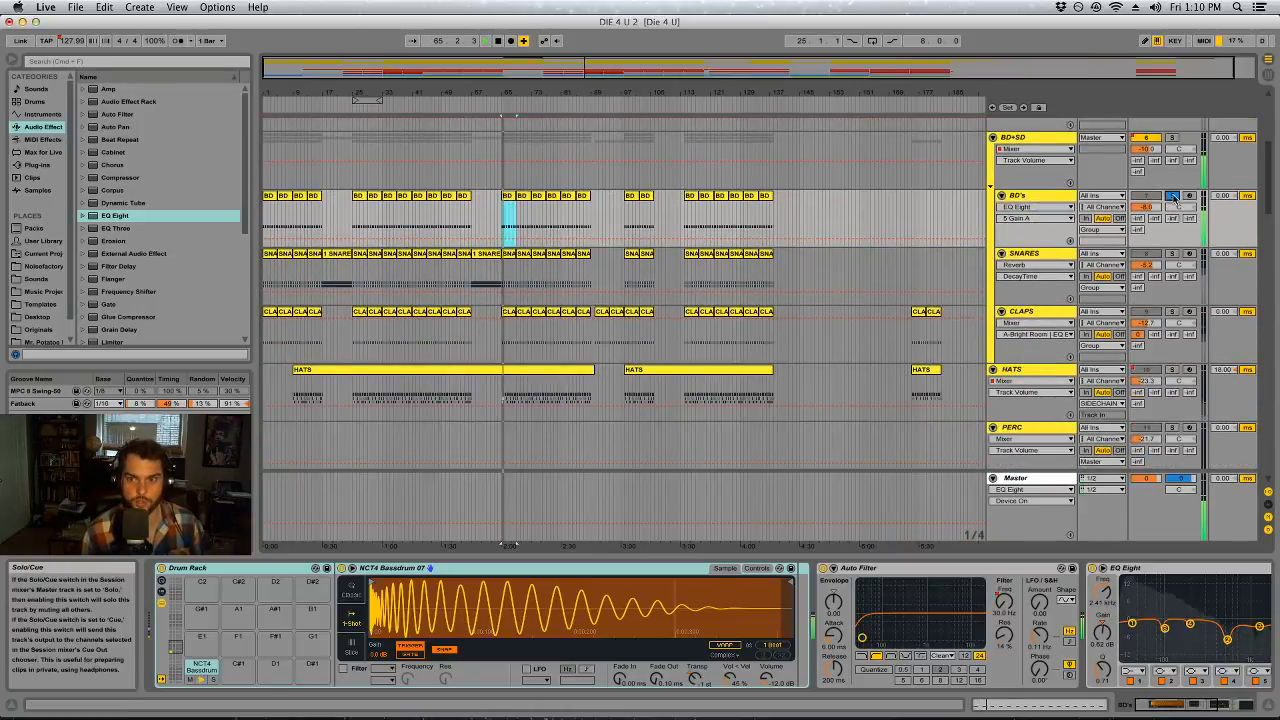
key("super+l")
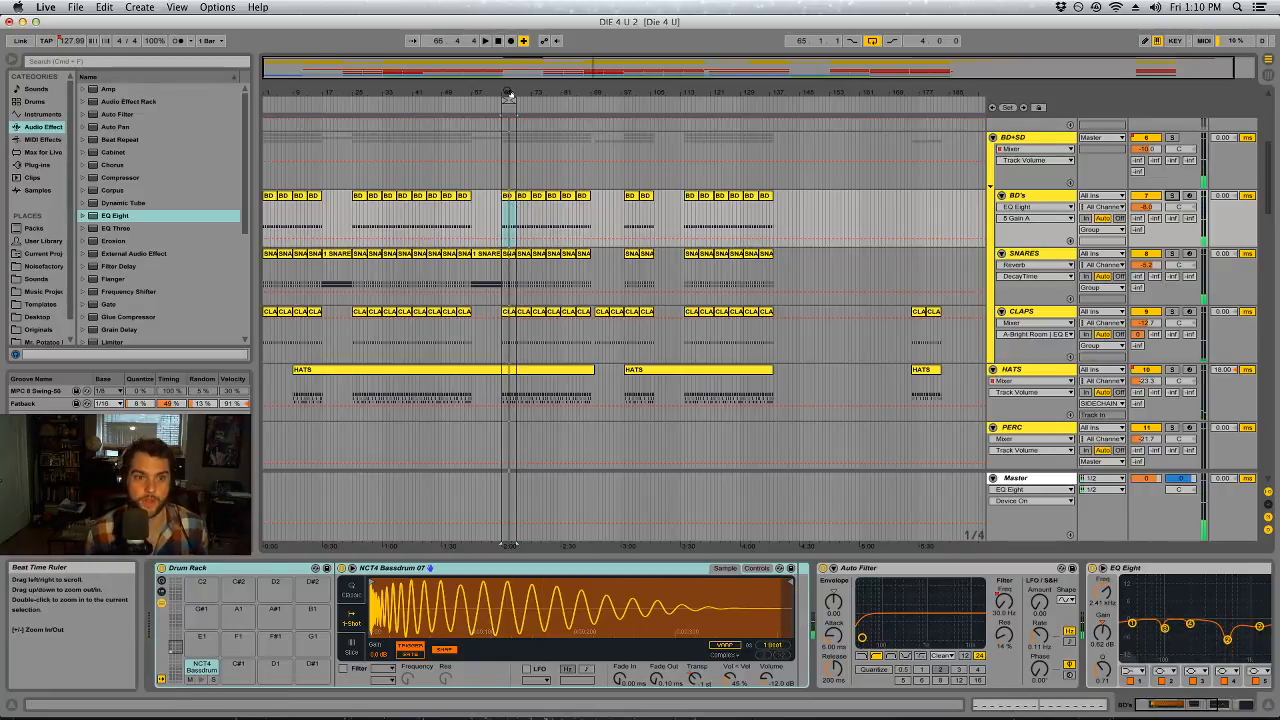
left_click_drag(509, 94, 510, 112)
left_click(512, 101)
key("space")
left_click(1172, 195)
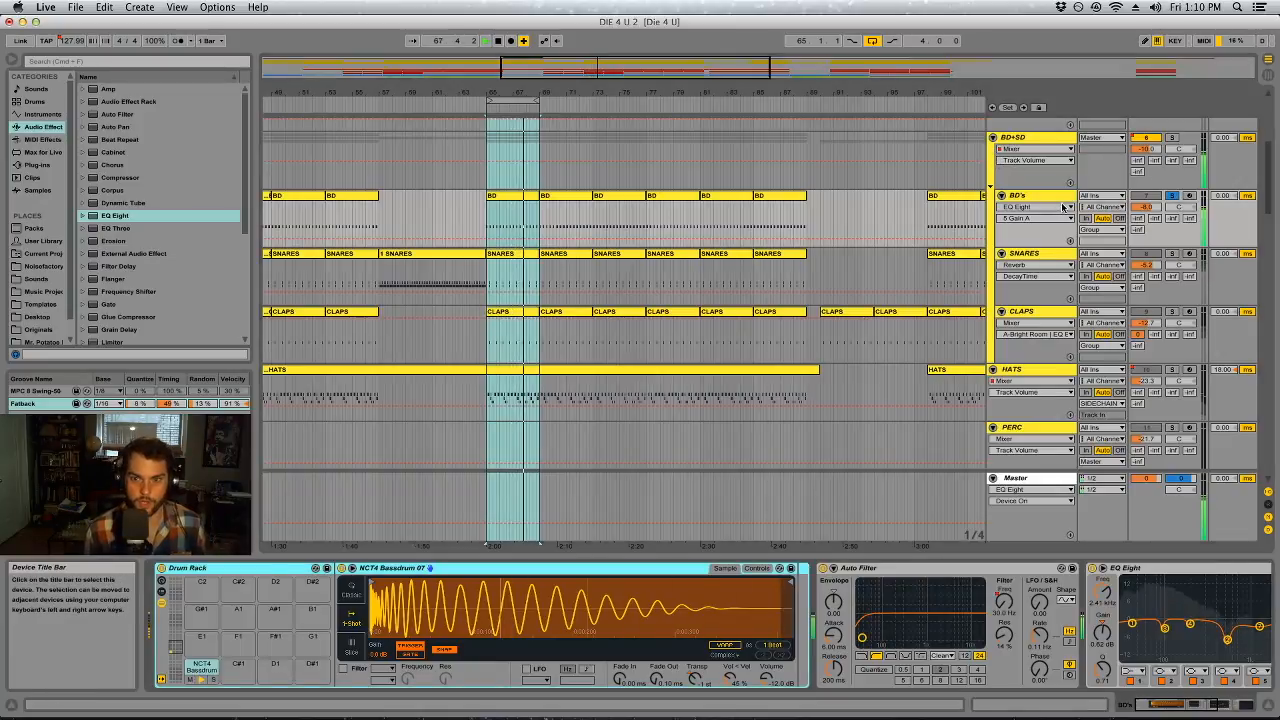
Bypass the EQ Eight and Auto Filter devices on the BD's track during playback
left_click(1218, 705)
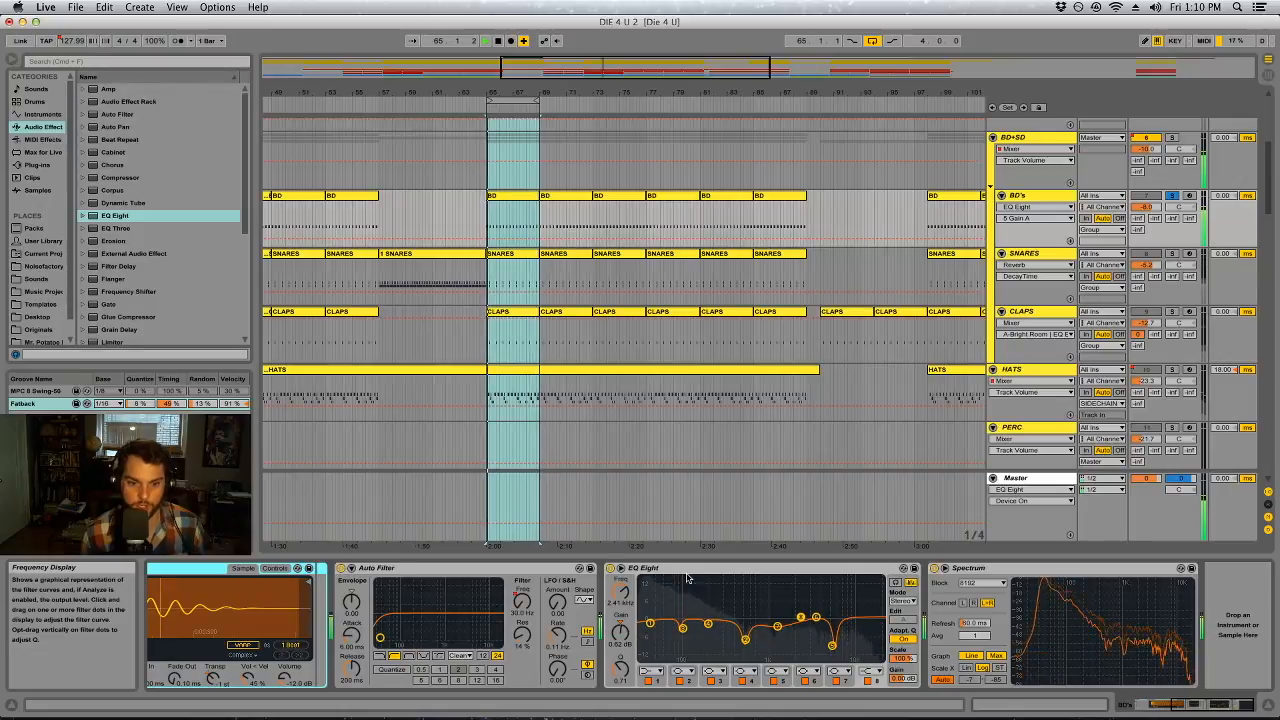
left_click(610, 567)
left_click(341, 568)
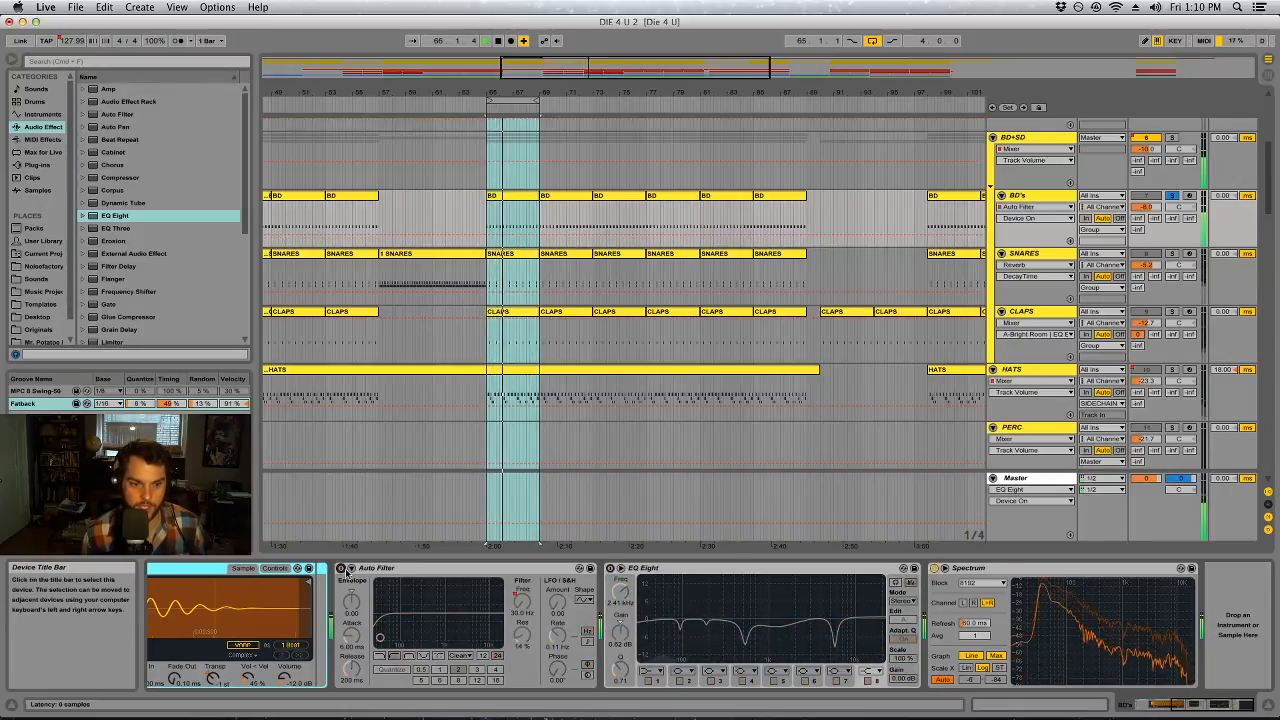
Show the Auto Filter's cutoff frequency automation across the whole arrangement and switch the Auto Filter on
left_click(522, 602)
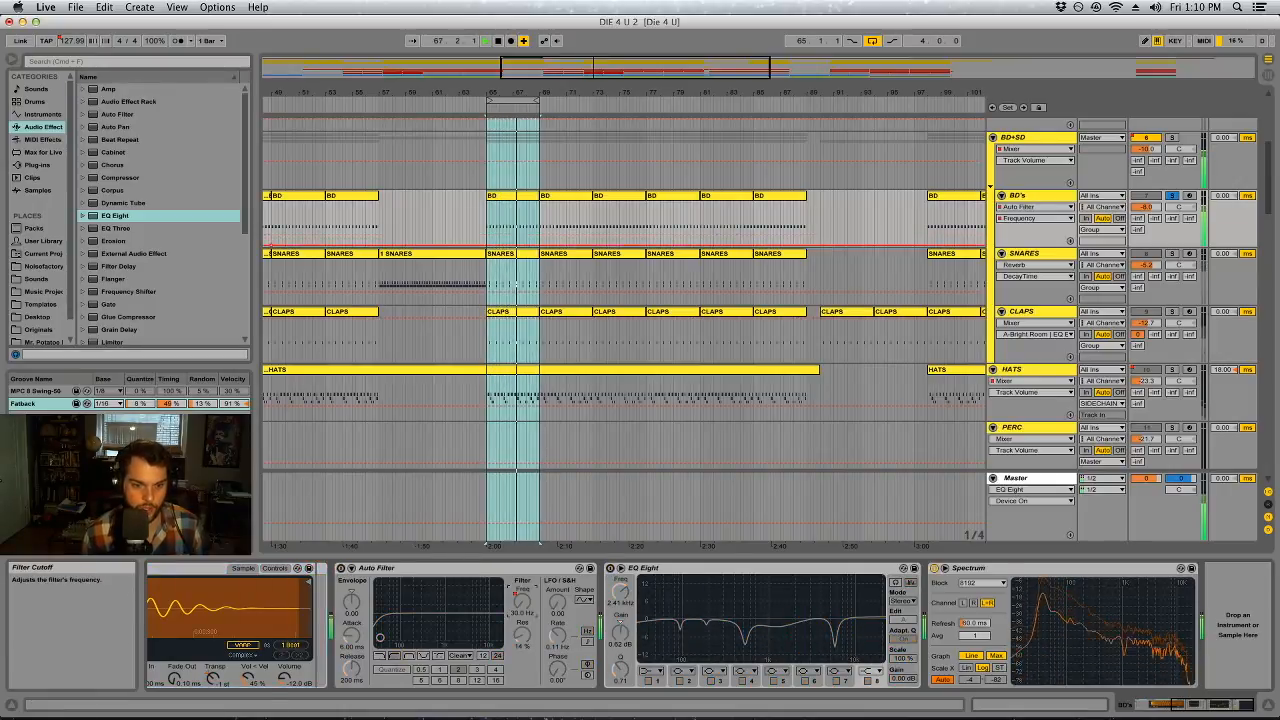
left_click_drag(684, 90, 551, 91)
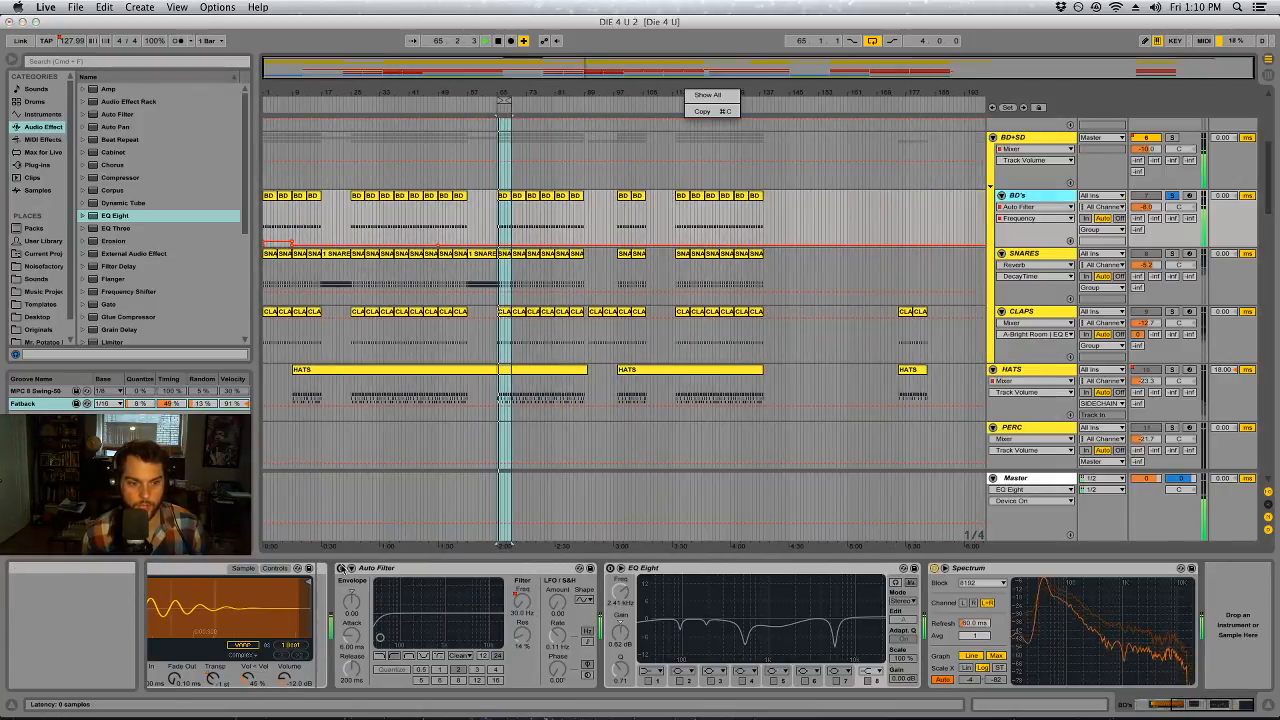
left_click(341, 568)
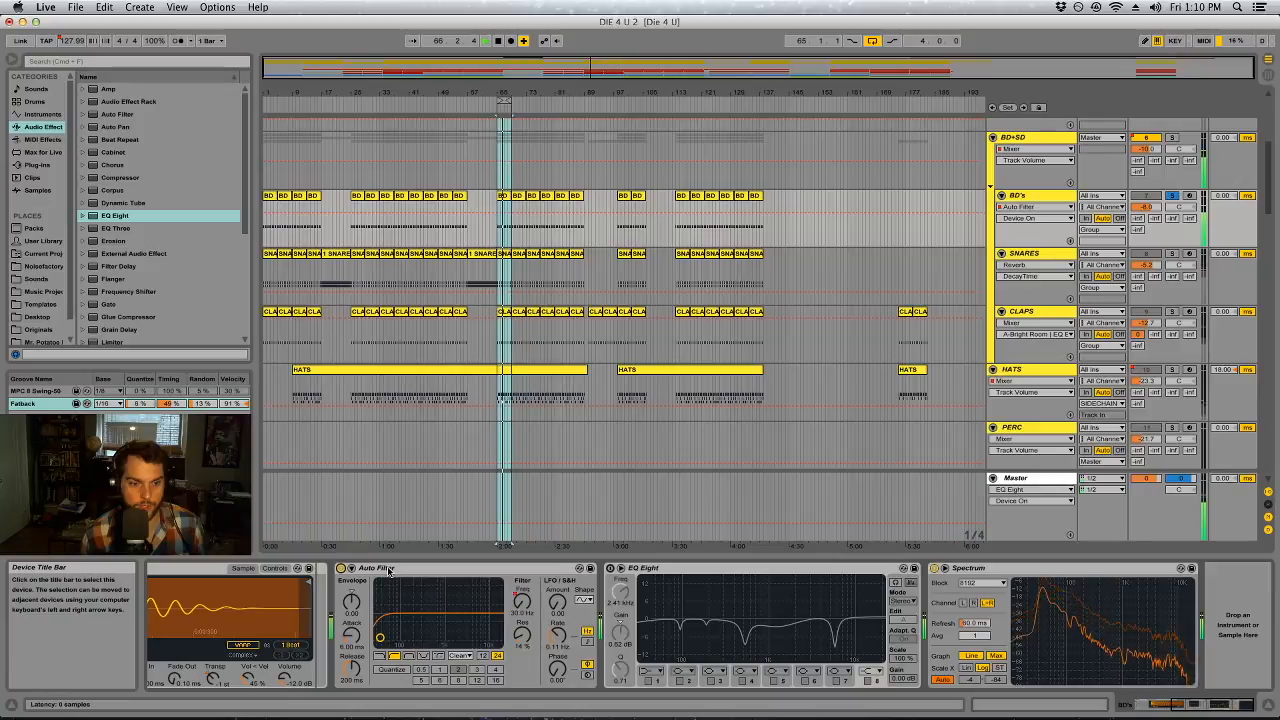
Raise the BD's Auto Filter cutoff automation over the intro to about 71 Hz and its resonance to 27%
left_click(520, 600)
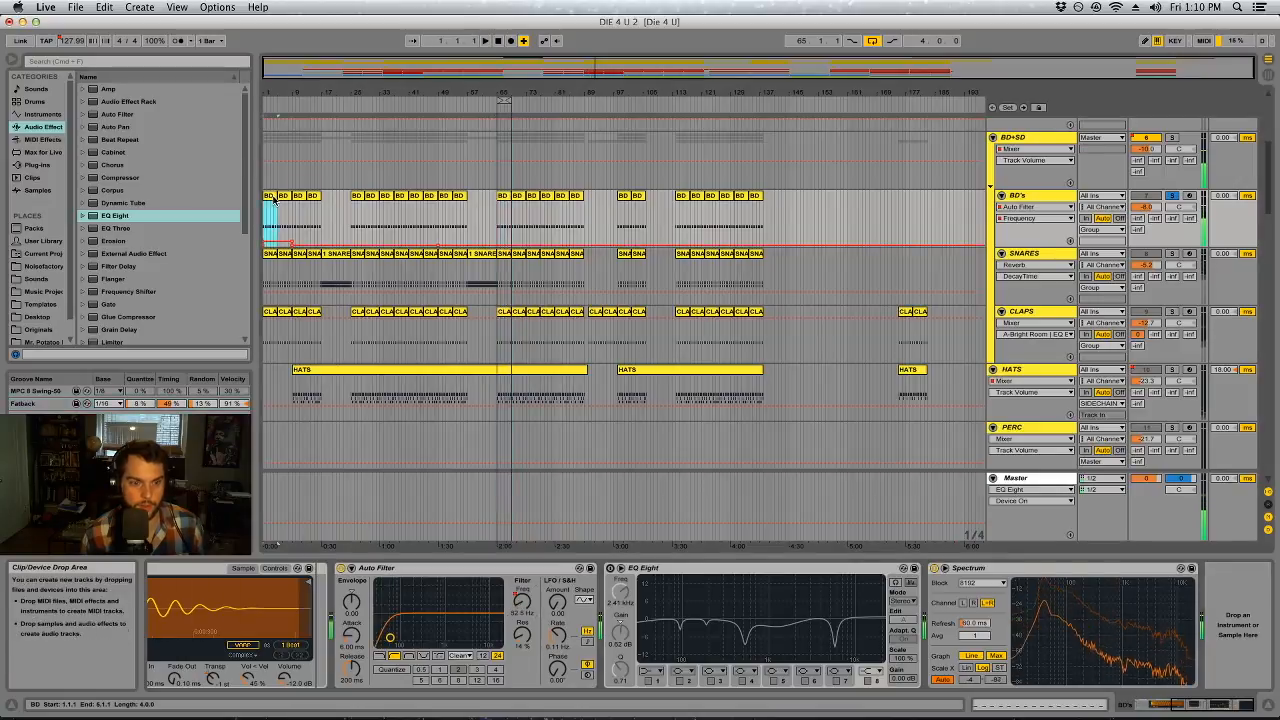
left_click(522, 636)
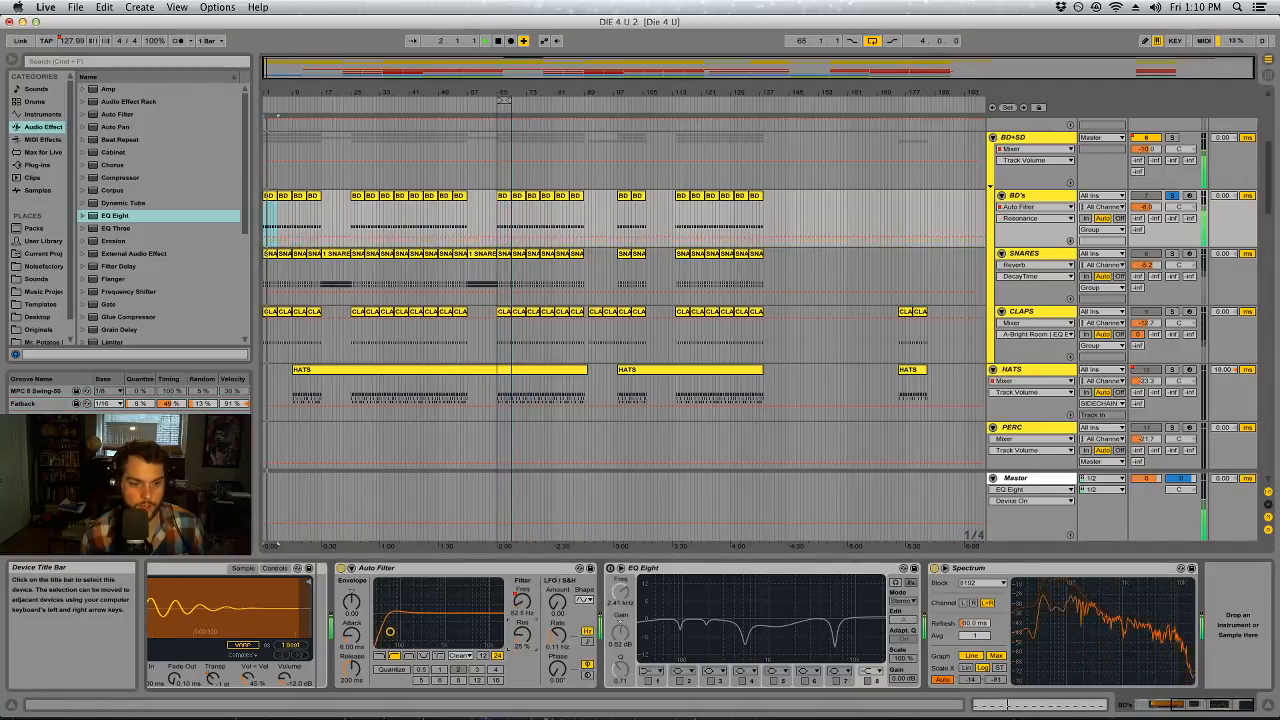
left_click(521, 601)
left_click_drag(273, 243, 273, 239)
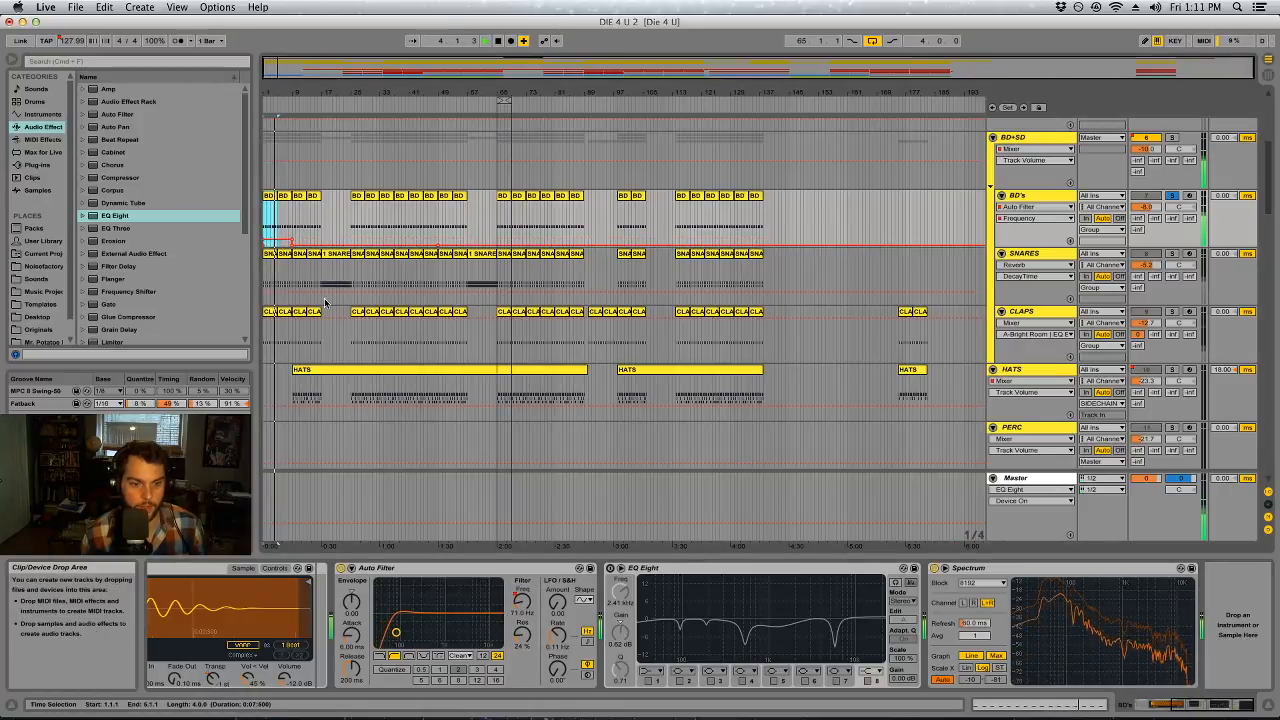
left_click(520, 634)
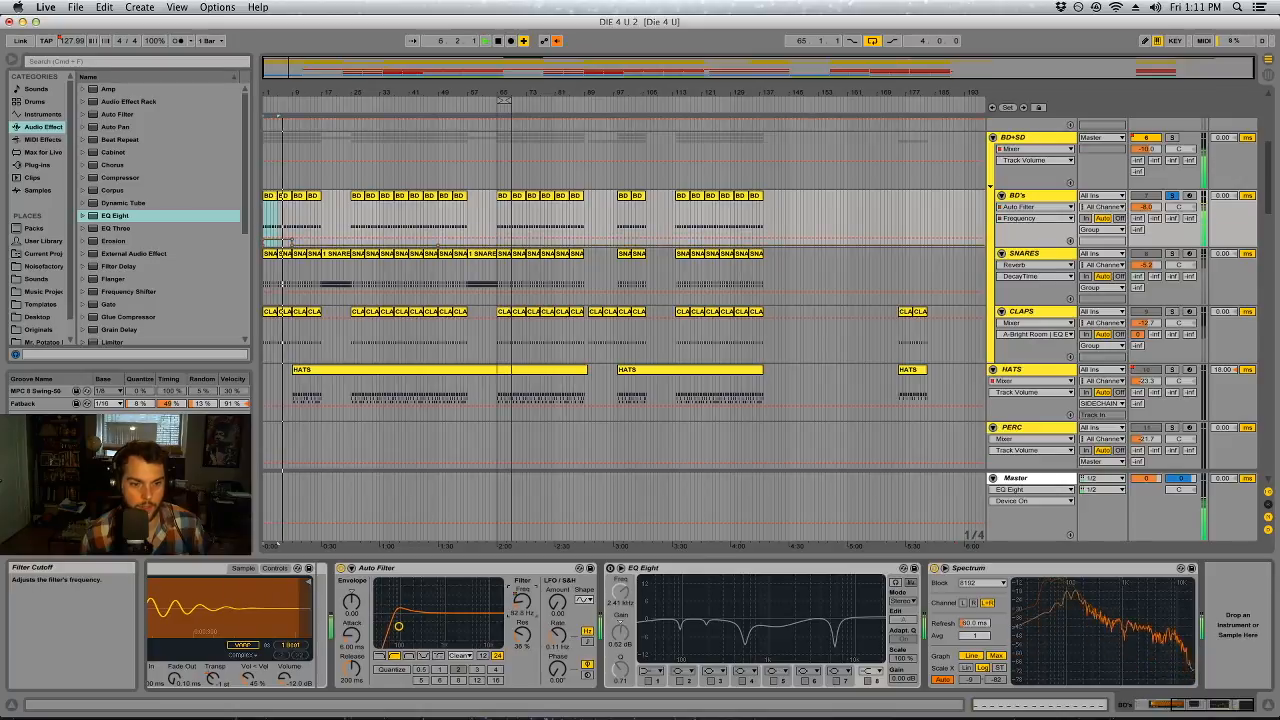
Re-enable the overridden automation, play the BD's loop at bar 65, and set the Auto Filter resonance to 13%
left_click(522, 602)
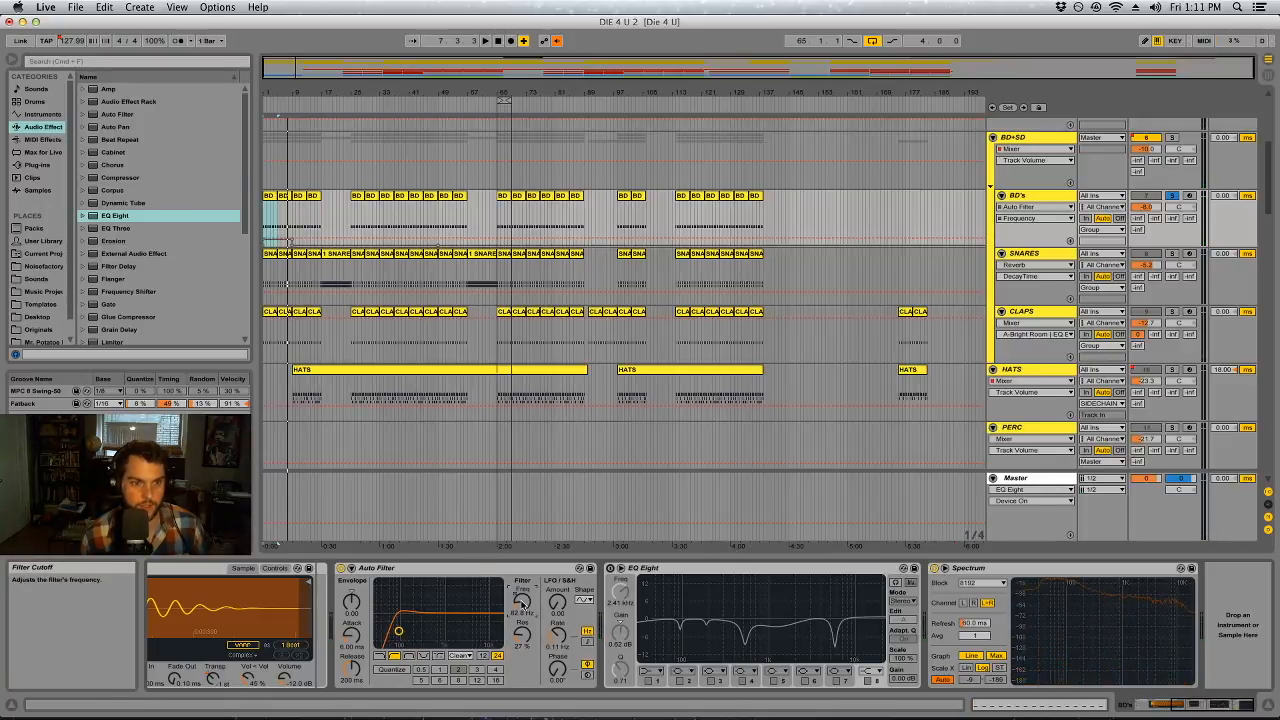
left_click(298, 240)
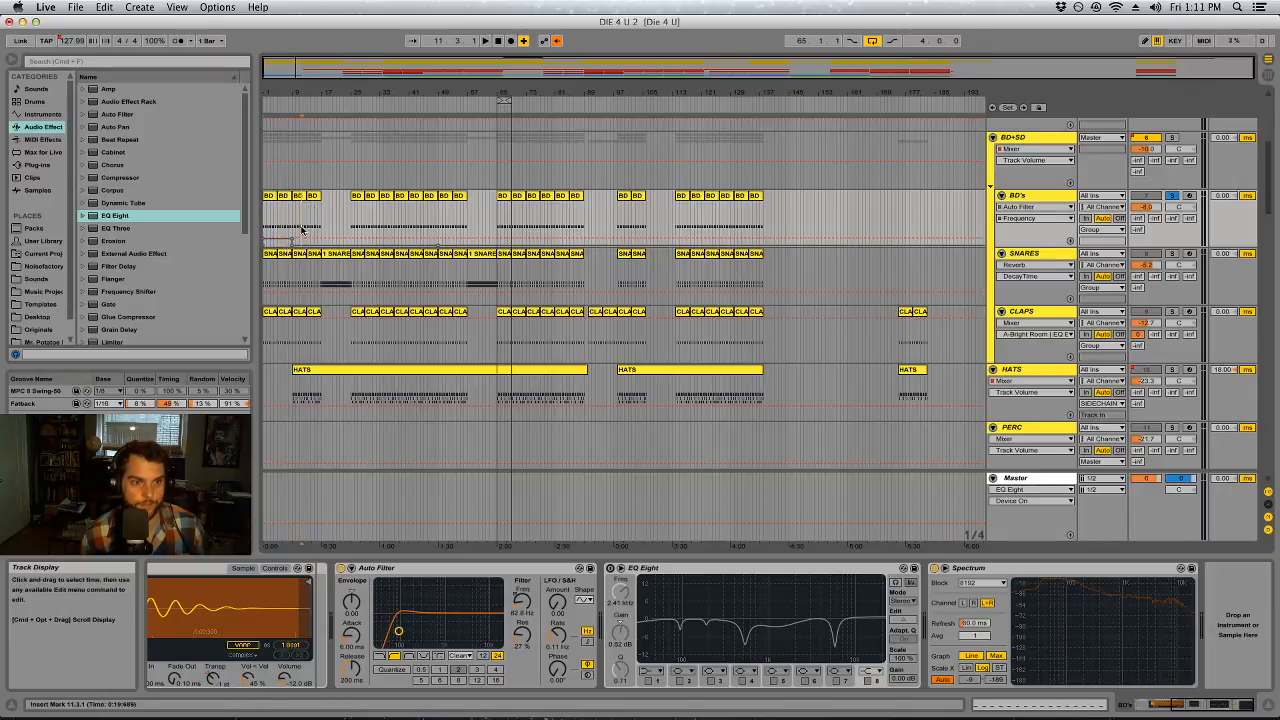
left_click(556, 41)
key("space")
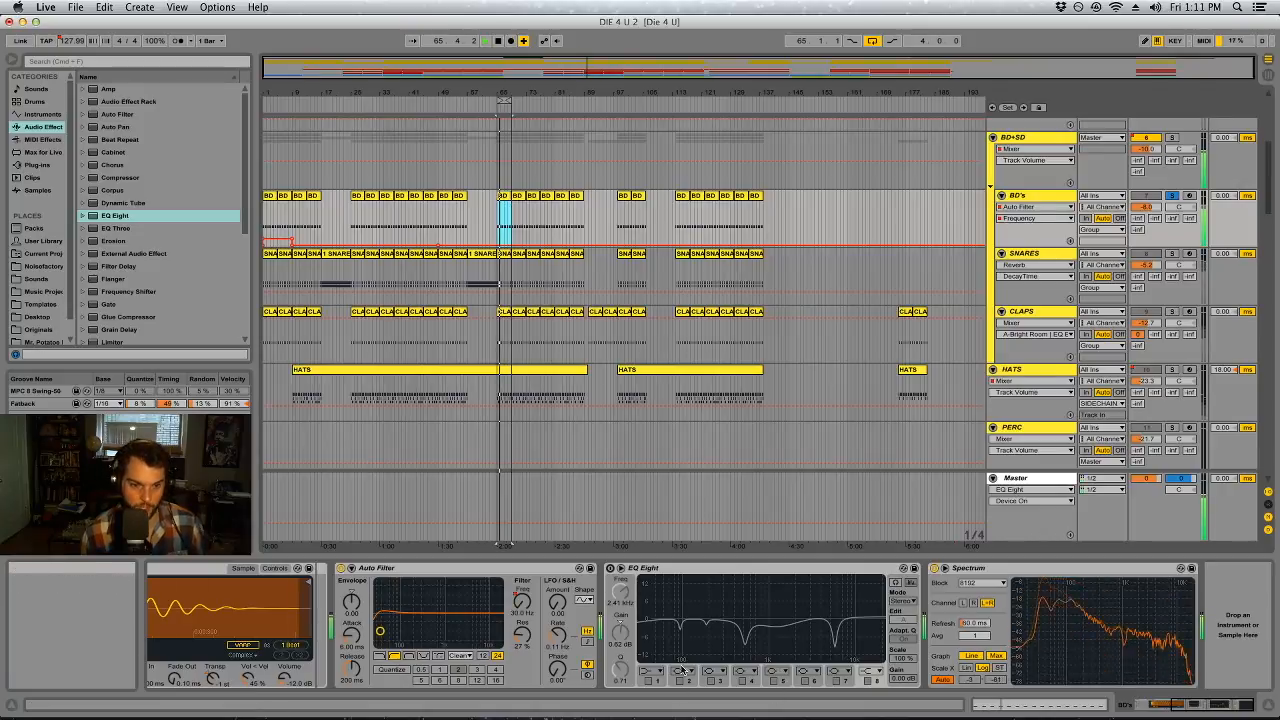
left_click_drag(521, 635, 521, 649)
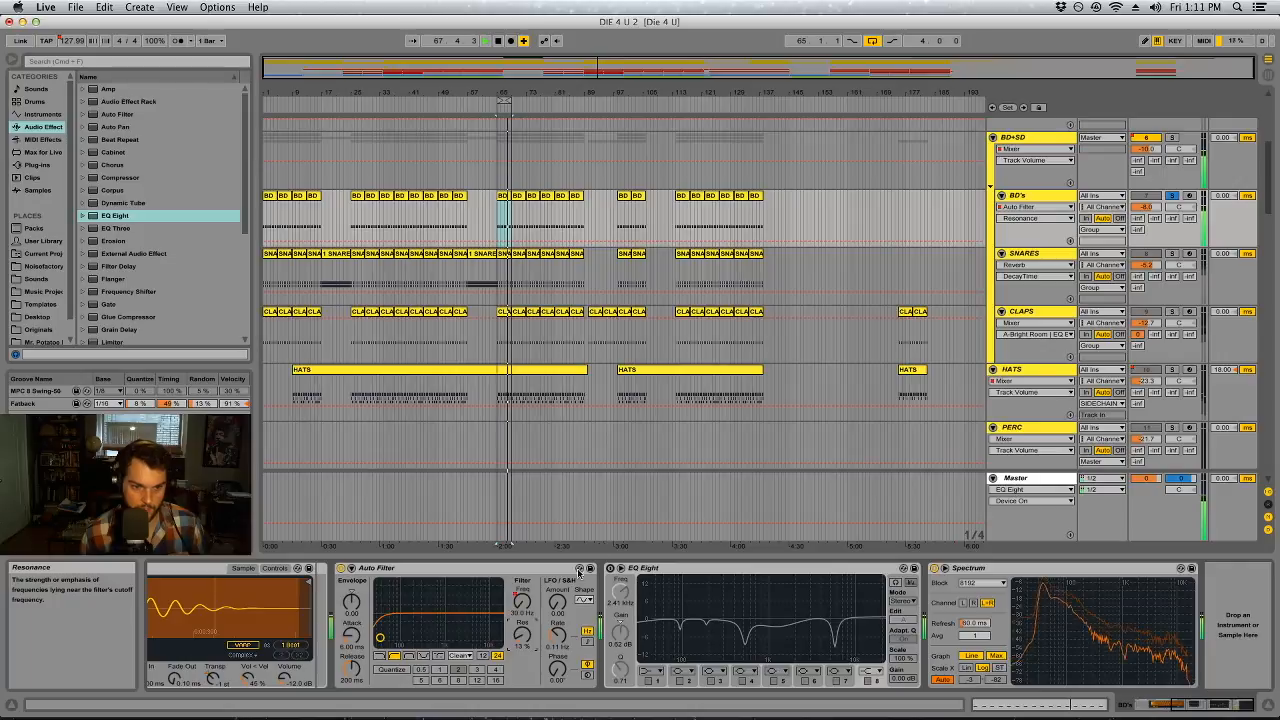
Switch on the EQ Eight on the BD's track and deactivate all eight of its filter bands
left_click(610, 568)
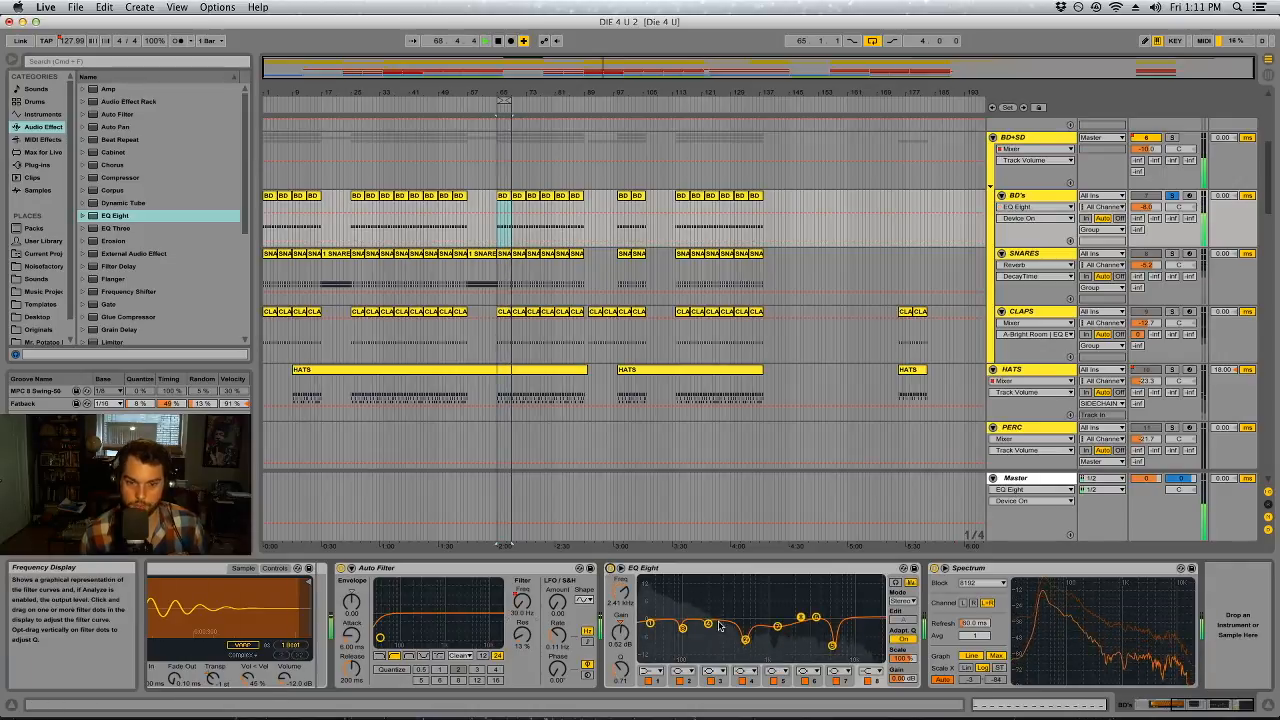
left_click(680, 681)
left_click(711, 681)
left_click(742, 681)
left_click(804, 681)
left_click(835, 681)
left_click(867, 681)
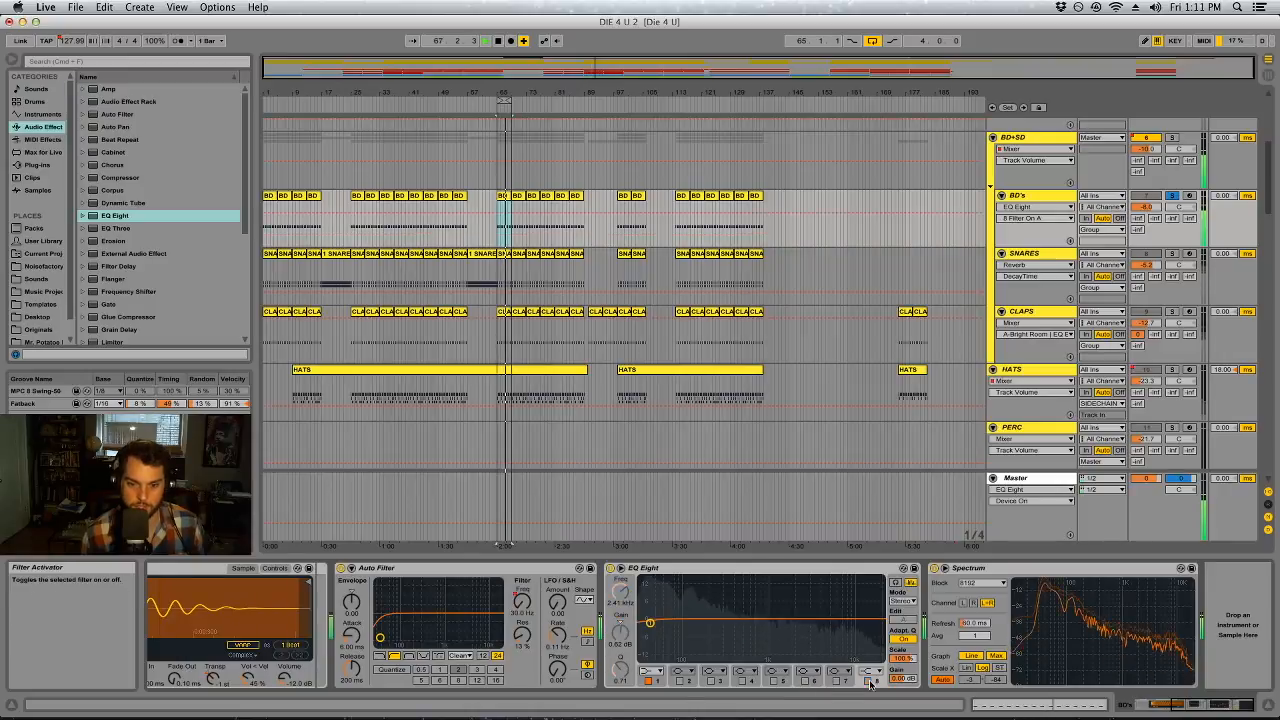
left_click(647, 682)
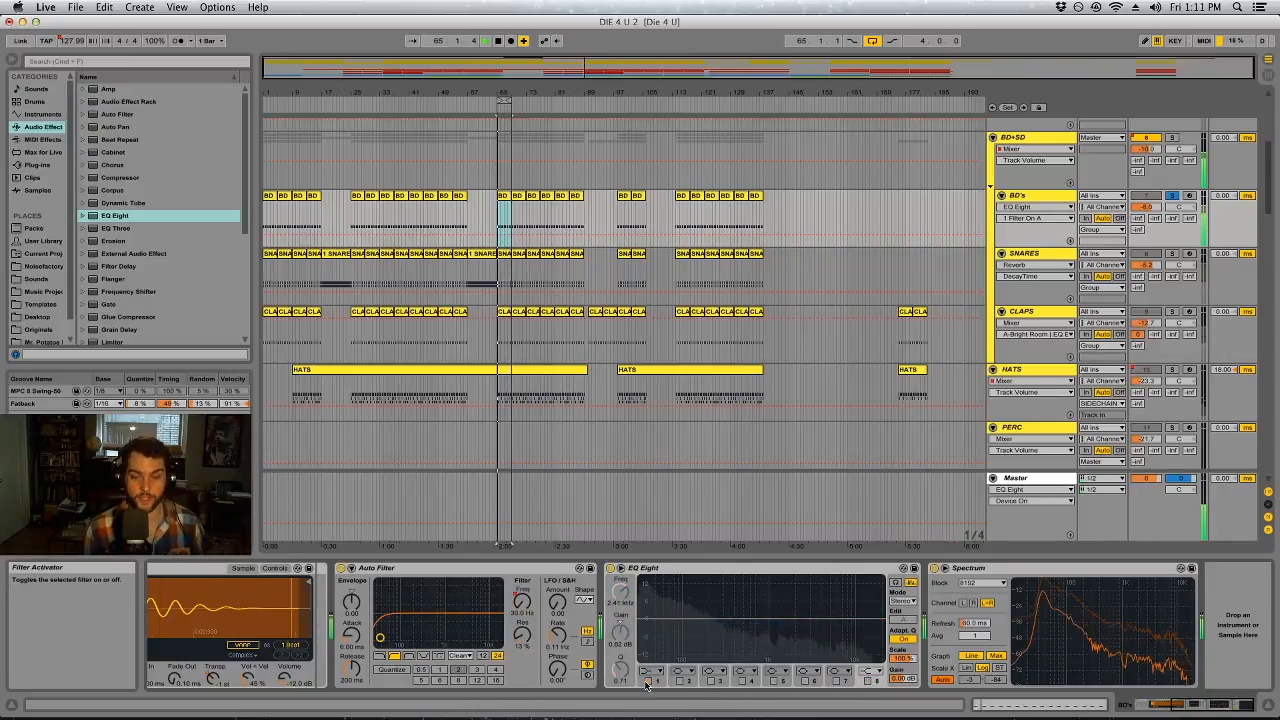
Cut narrowly at about 224 Hz with EQ Eight band 4, and boost about 93 Hz by 3.1 dB with band 3
left_click(741, 681)
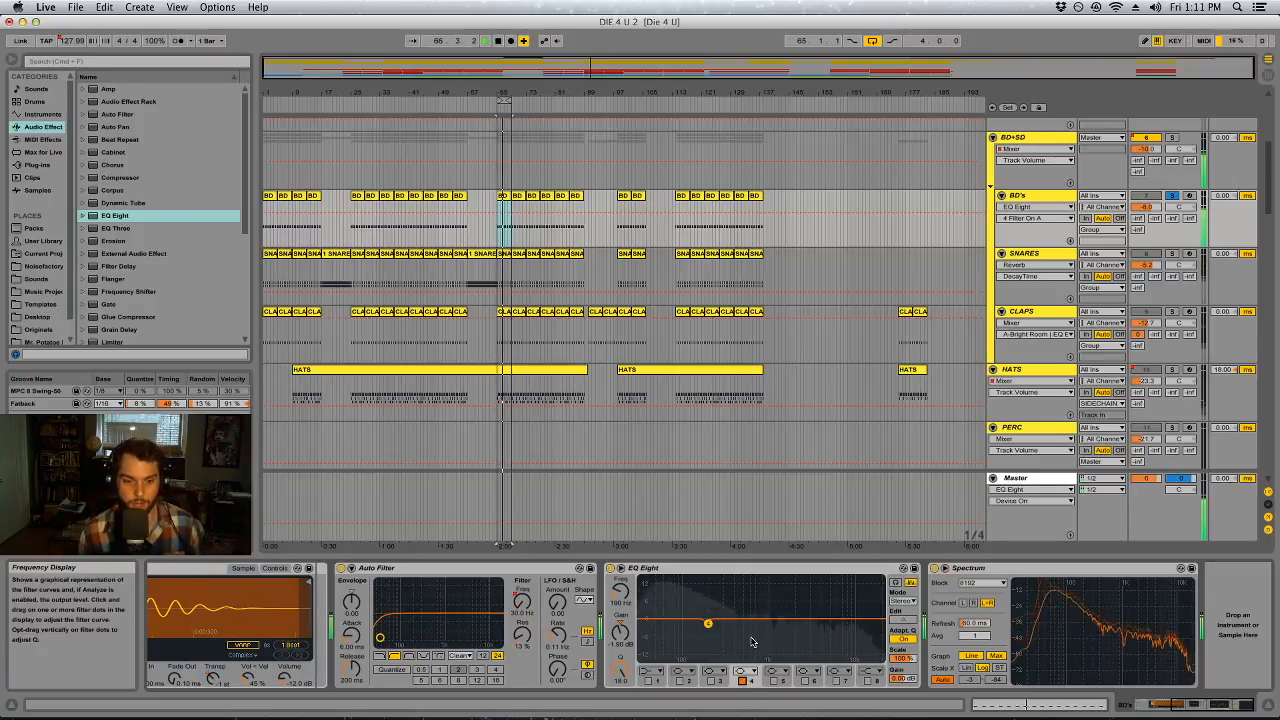
left_click_drag(708, 625, 700, 626)
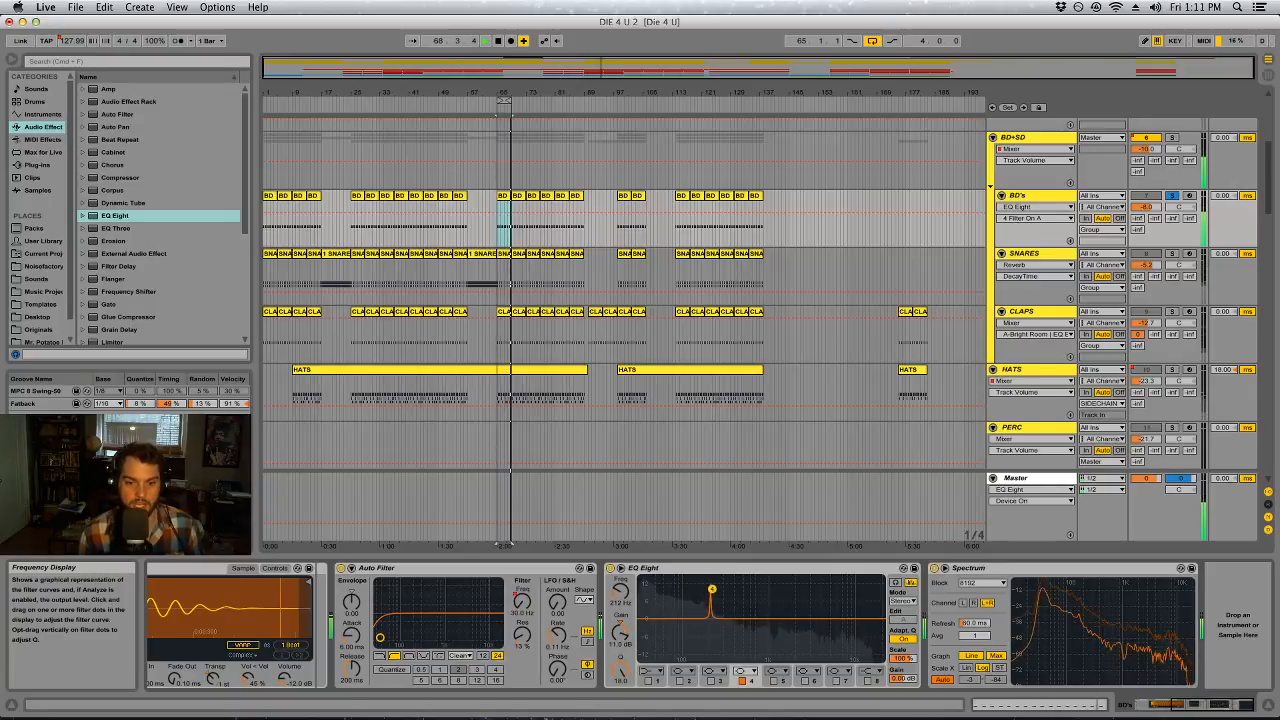
left_click_drag(690, 615, 680, 608)
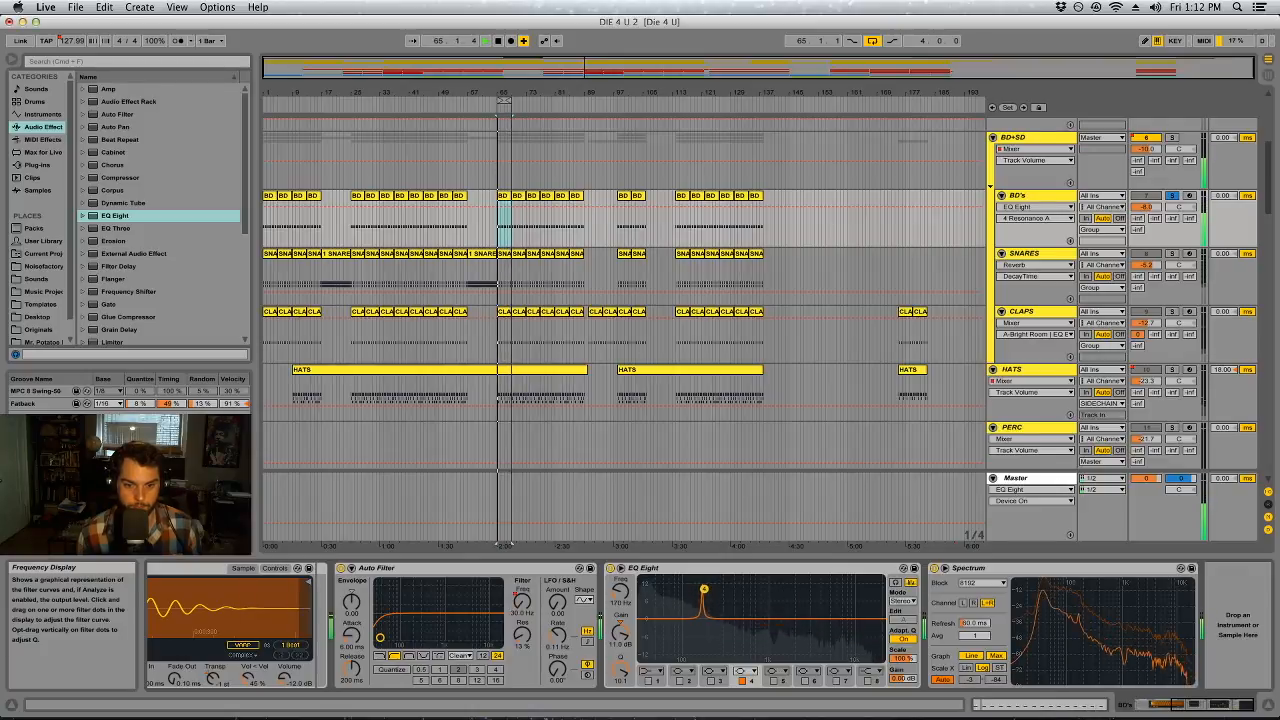
left_click_drag(705, 593, 709, 595)
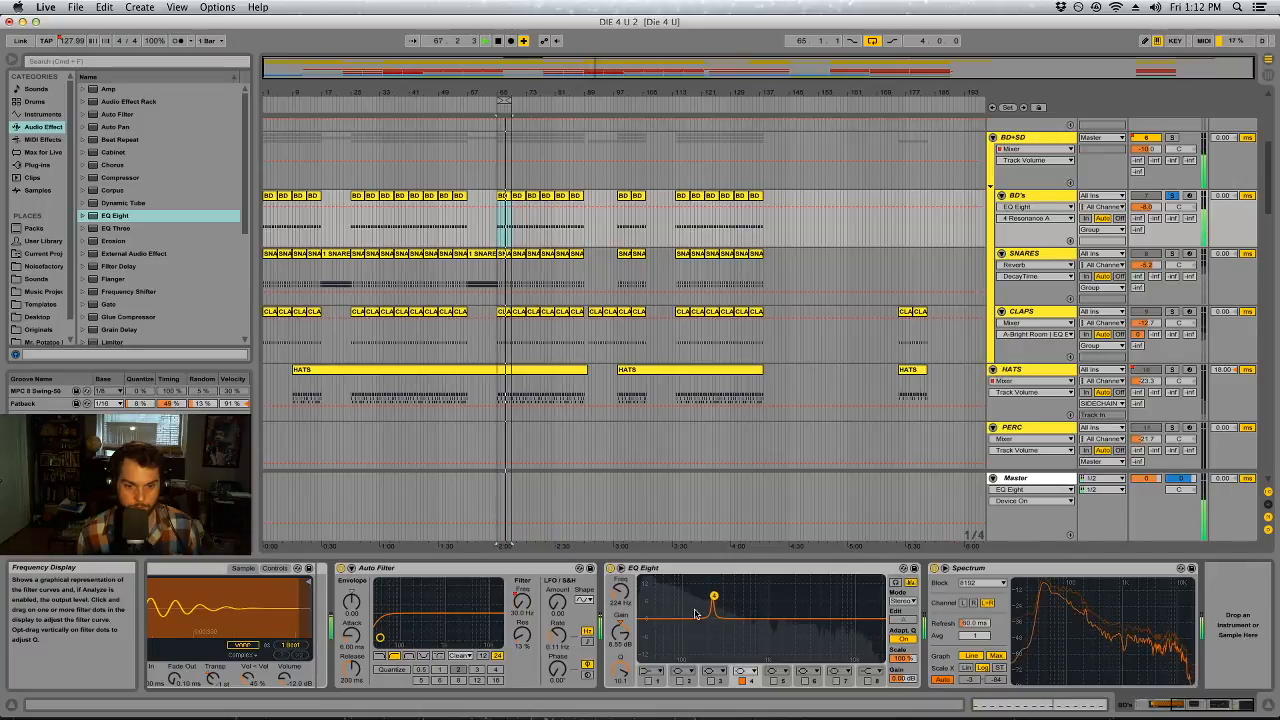
left_click_drag(620, 632, 620, 655)
left_click(710, 680)
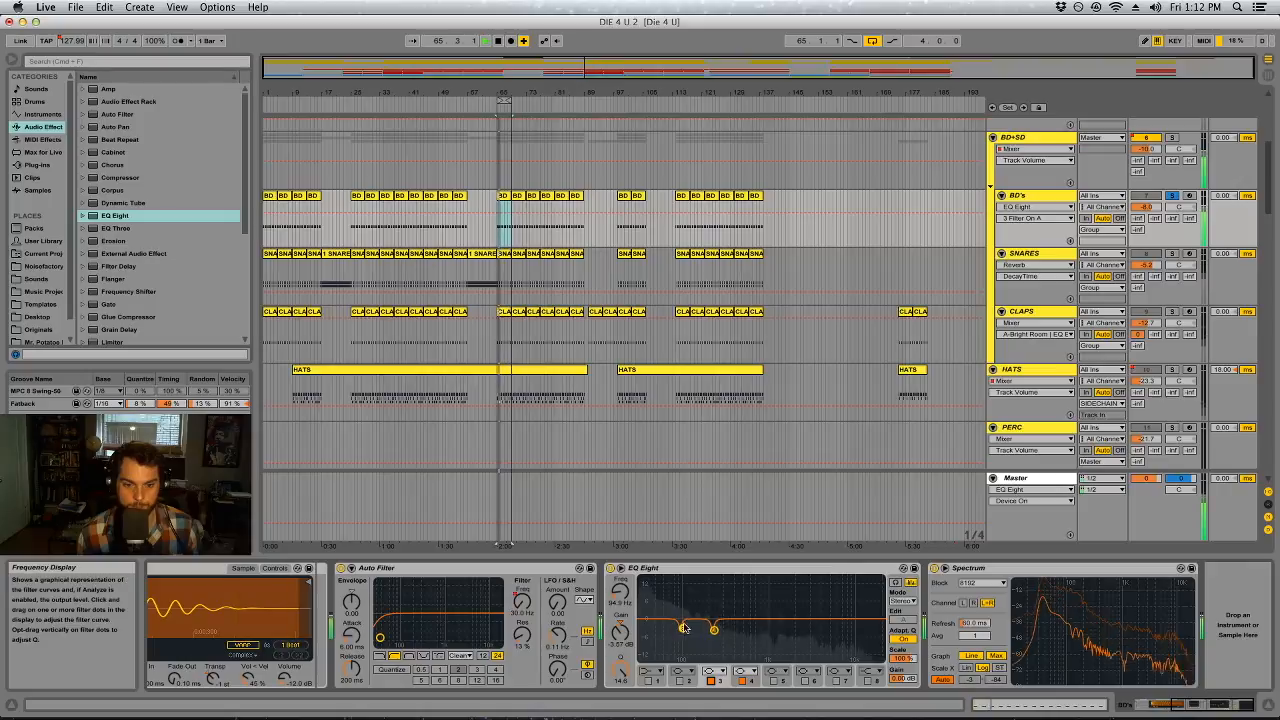
left_click_drag(621, 671, 621, 678)
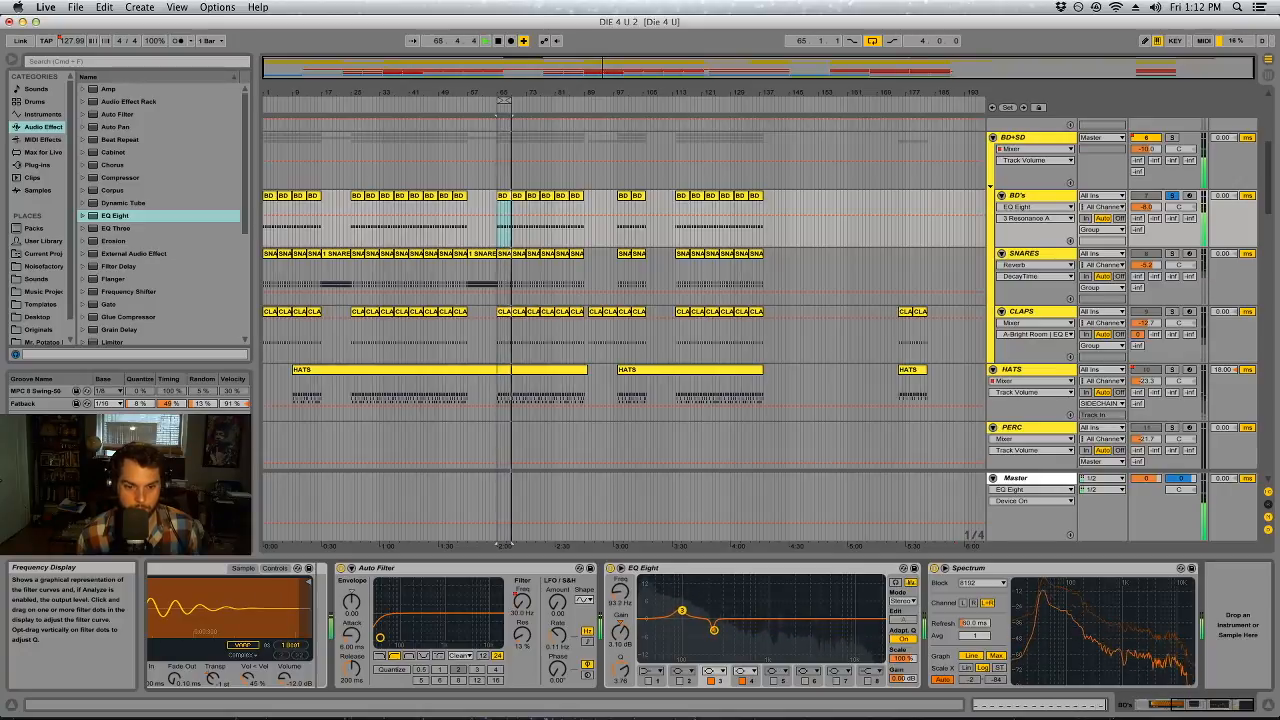
Add a gentle boost at about 529 Hz with EQ Eight band 2 at a Q of 1.72, and turn off Adaptive Q
left_click(680, 681)
left_click_drag(708, 618, 735, 639)
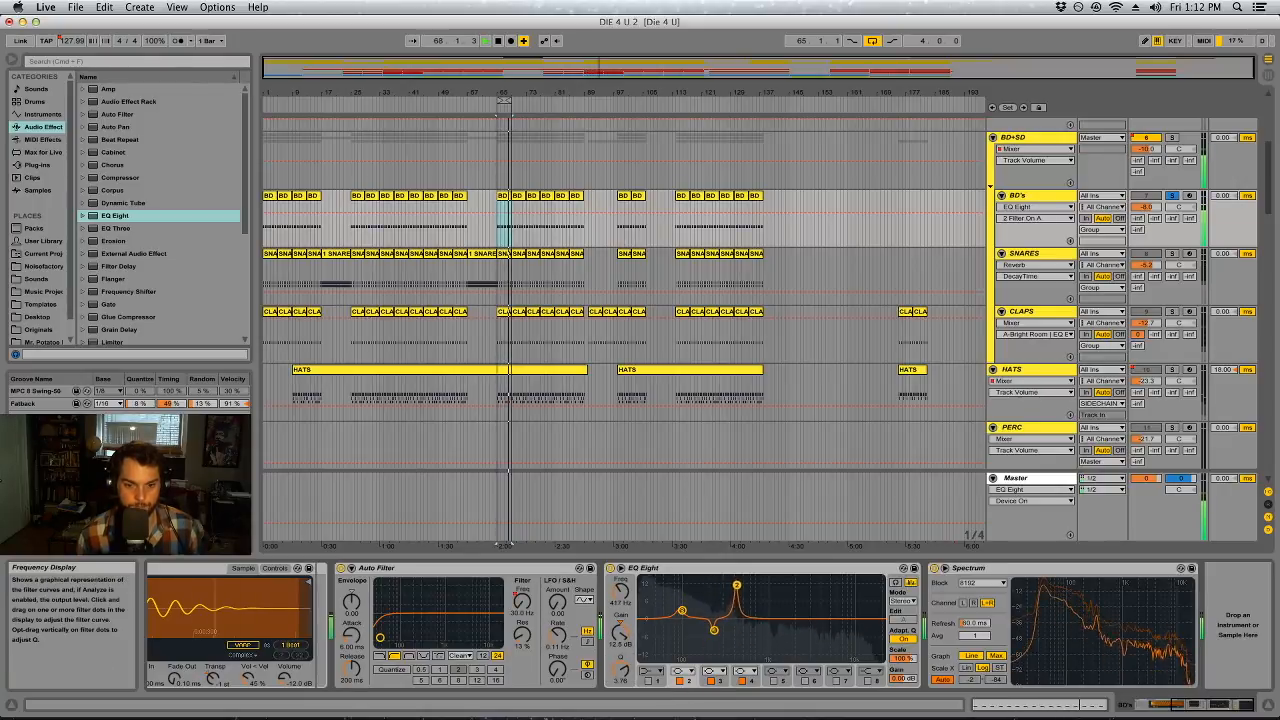
left_click_drag(621, 669, 621, 695)
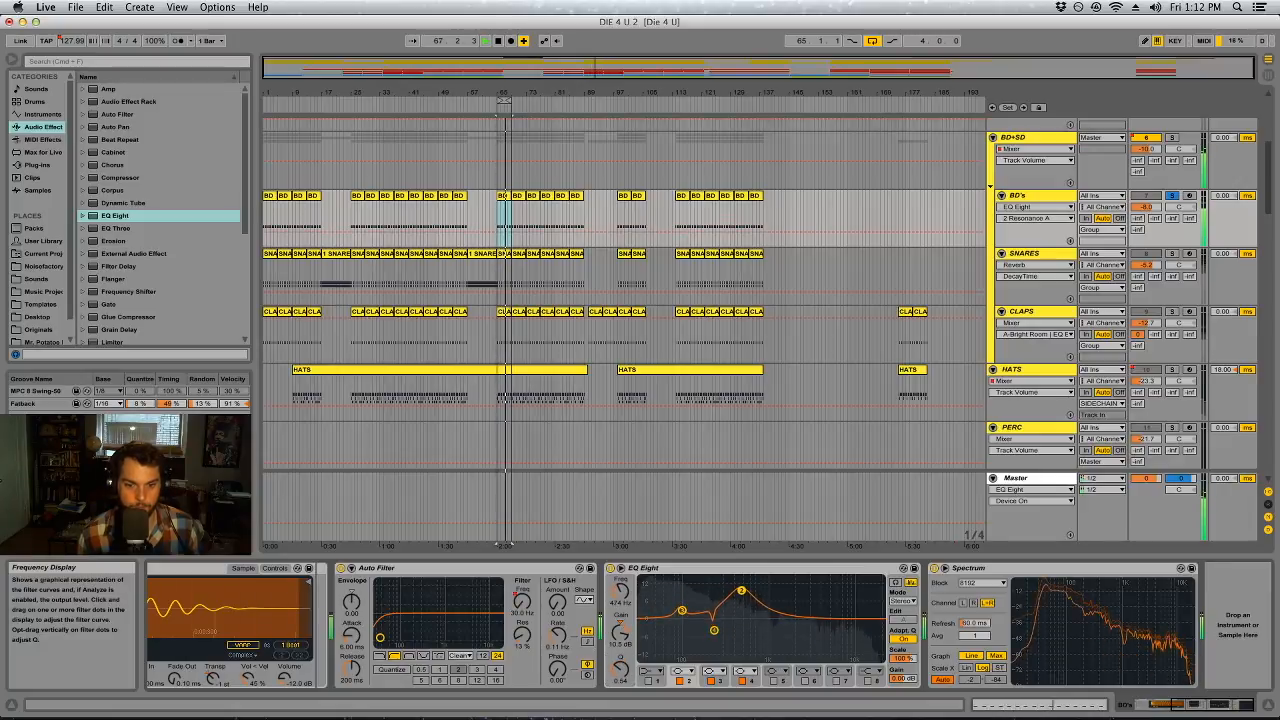
left_click_drag(621, 674, 620, 640)
right_click(621, 676)
left_click(621, 676)
left_click(620, 644)
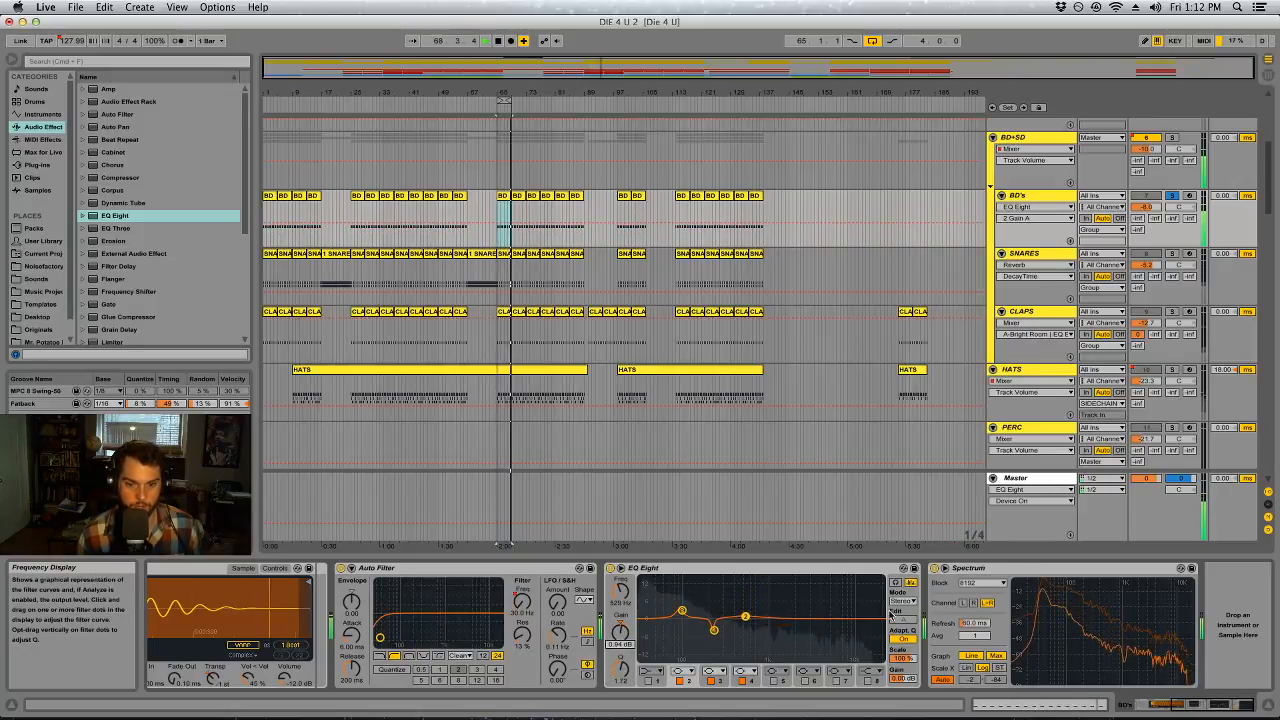
left_click(903, 639)
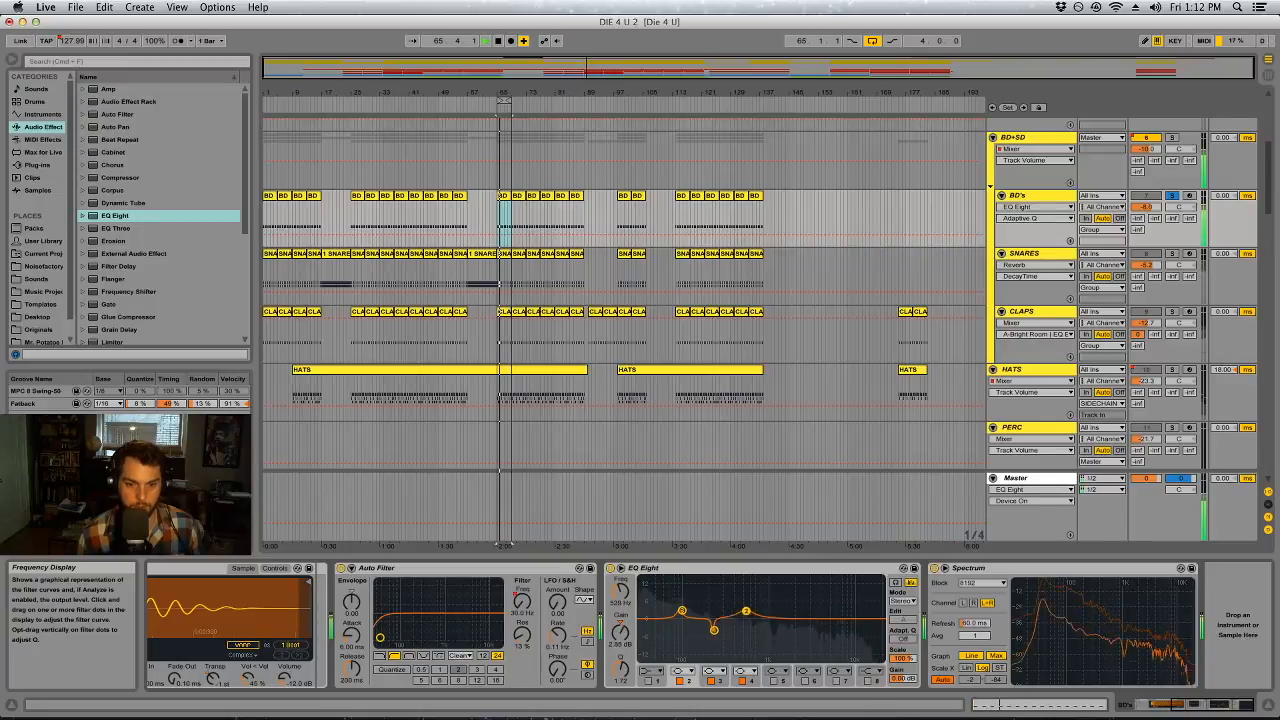
Turn EQ Eight band 2 on the BD's track into a 3.75 dB cut at about 519 Hz with a Q of 2.82
left_click_drag(622, 671, 622, 662)
left_click(620, 643)
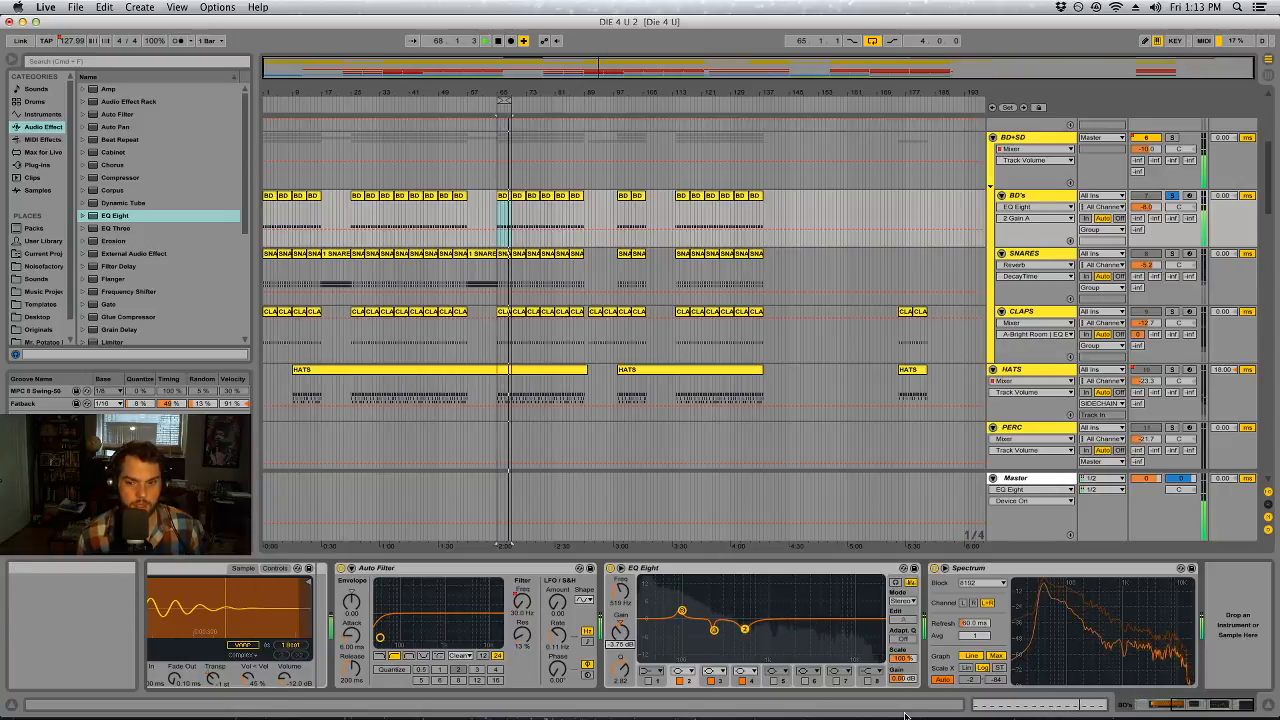
Insert a Compressor between the BD's EQ Eight and Spectrum, with a threshold of about -7.5 dB and a 10.4 ms attack
mouse_move(126, 181)
left_mouse_down()
mouse_move(926, 625)
mouse_move(921, 613)
left_mouse_up()
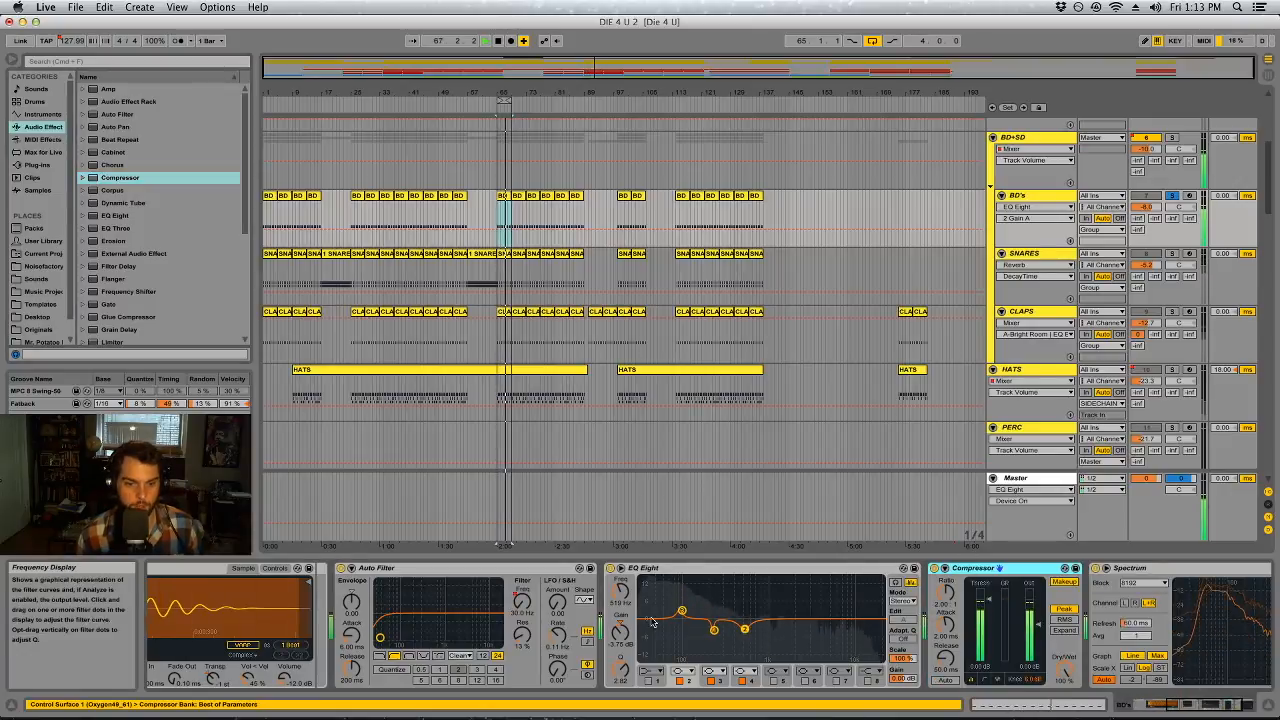
left_click(682, 611)
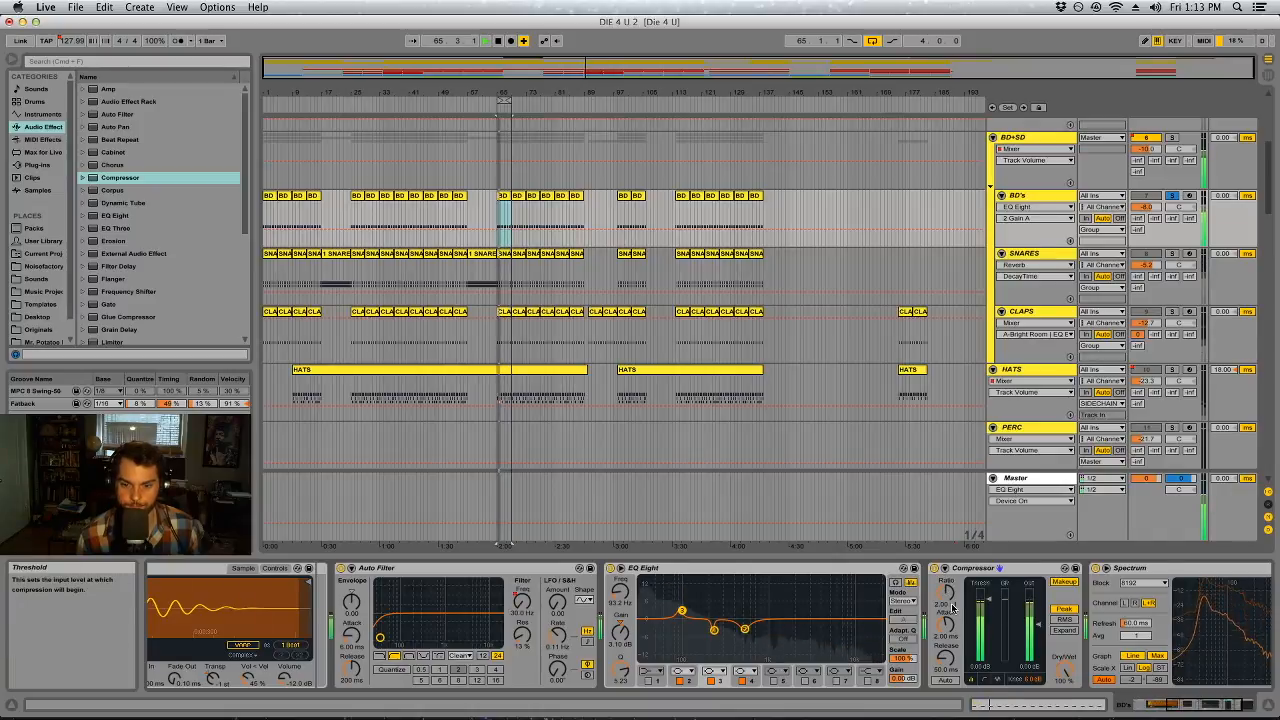
left_click_drag(947, 620, 947, 600)
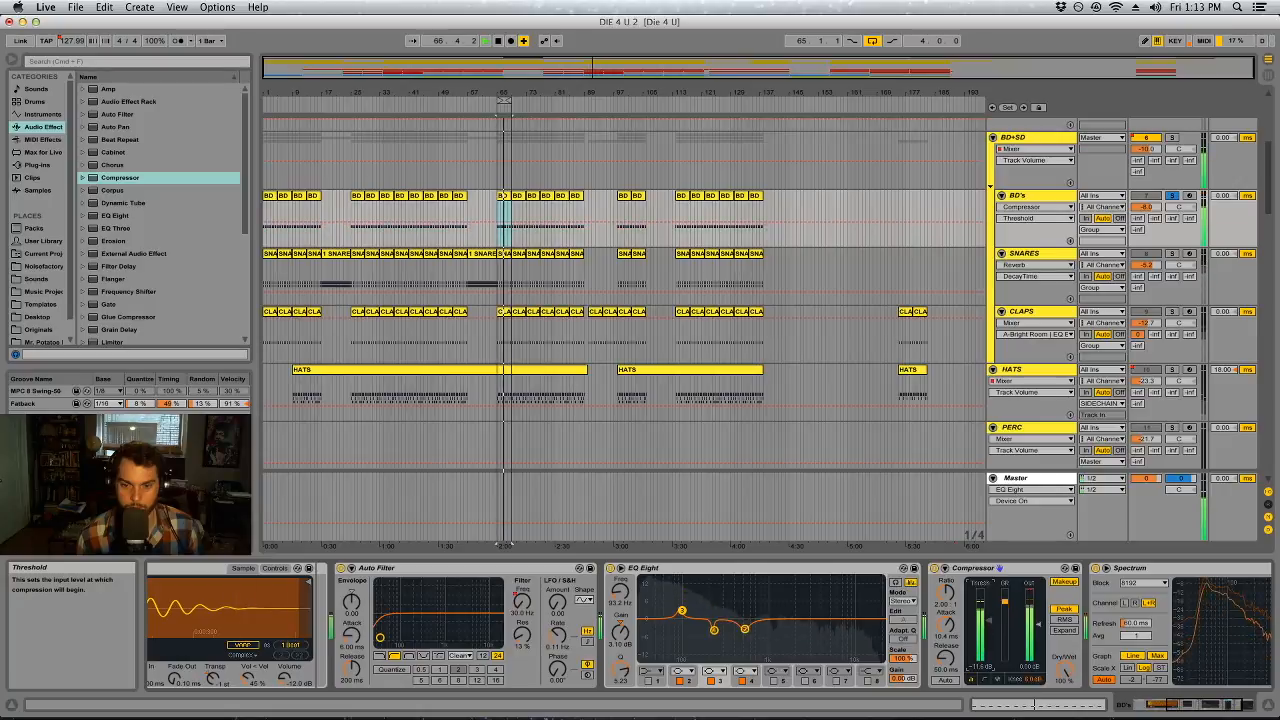
Bypass and re-enable the BD's Compressor to compare the sound, and adjust its knee and ratio
left_click(934, 569)
left_click(934, 569)
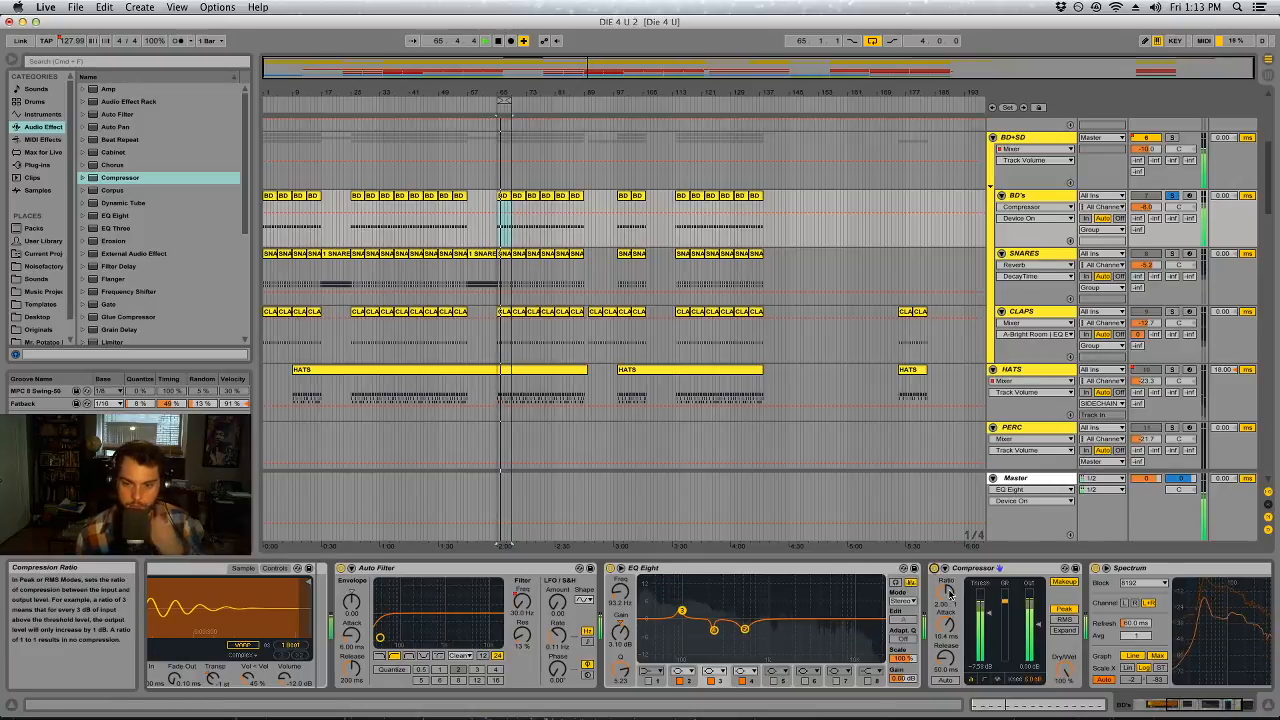
left_click_drag(1033, 679, 1033, 645)
left_click(944, 604)
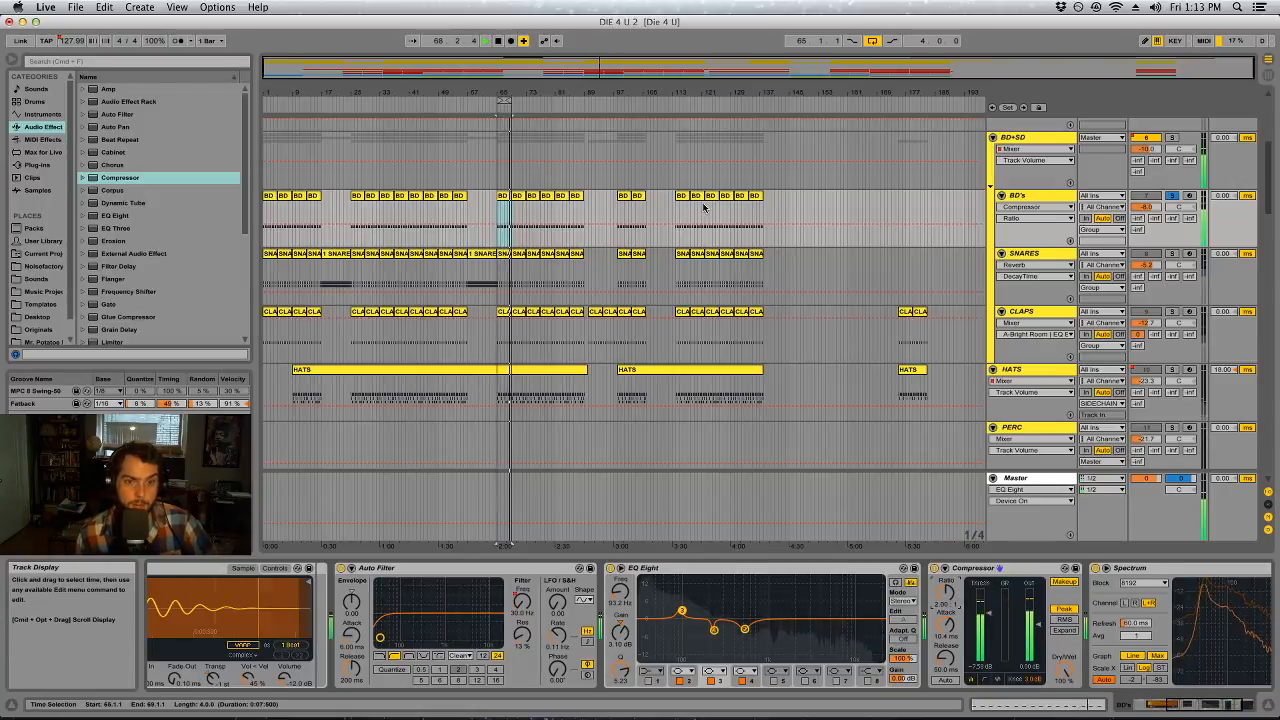
Try consolidating all the BD's clips into one, undo it, and reselect the BD clip at bar 65
left_click(755, 200)
left_click(269, 197, "shift")
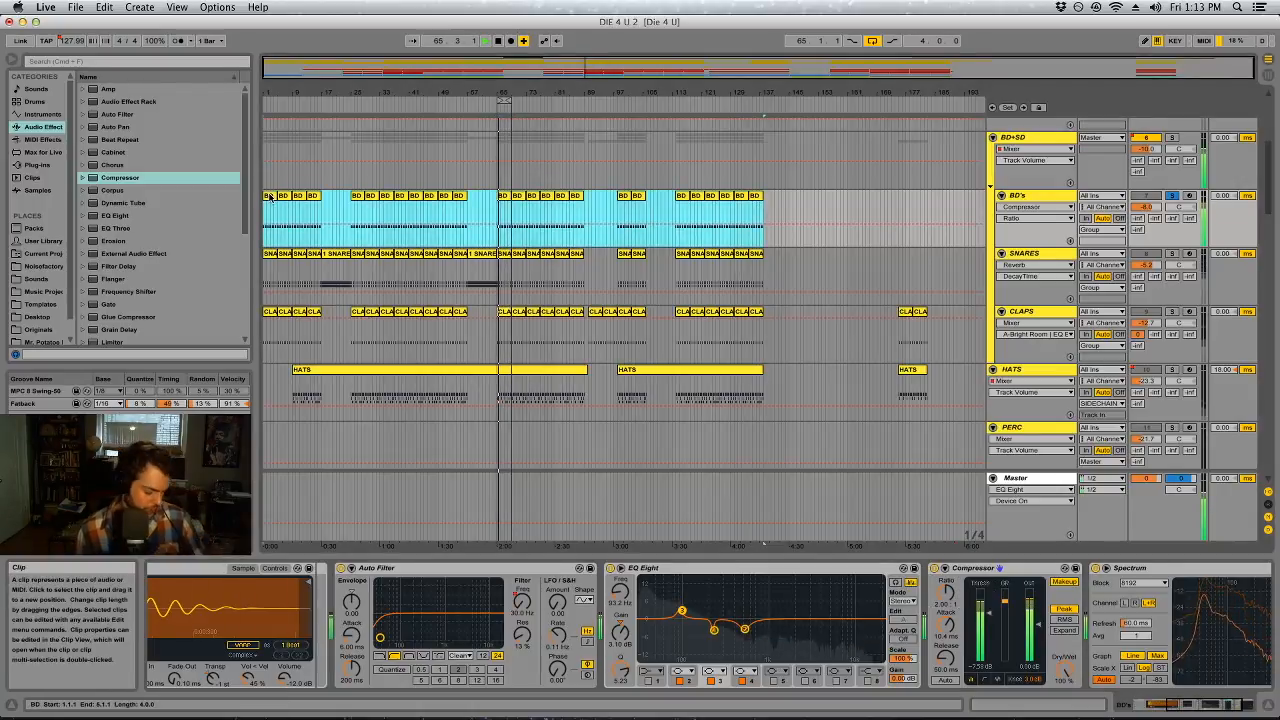
key("super+j")
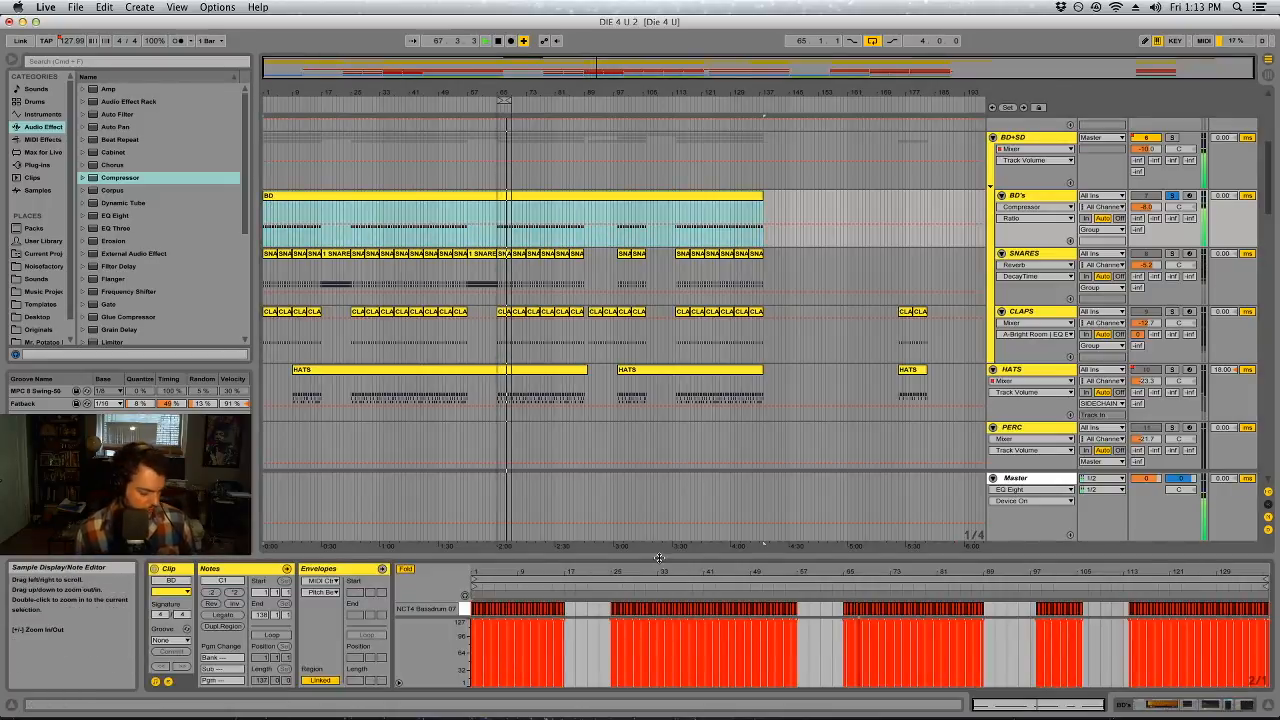
key("super+z")
left_click(811, 215)
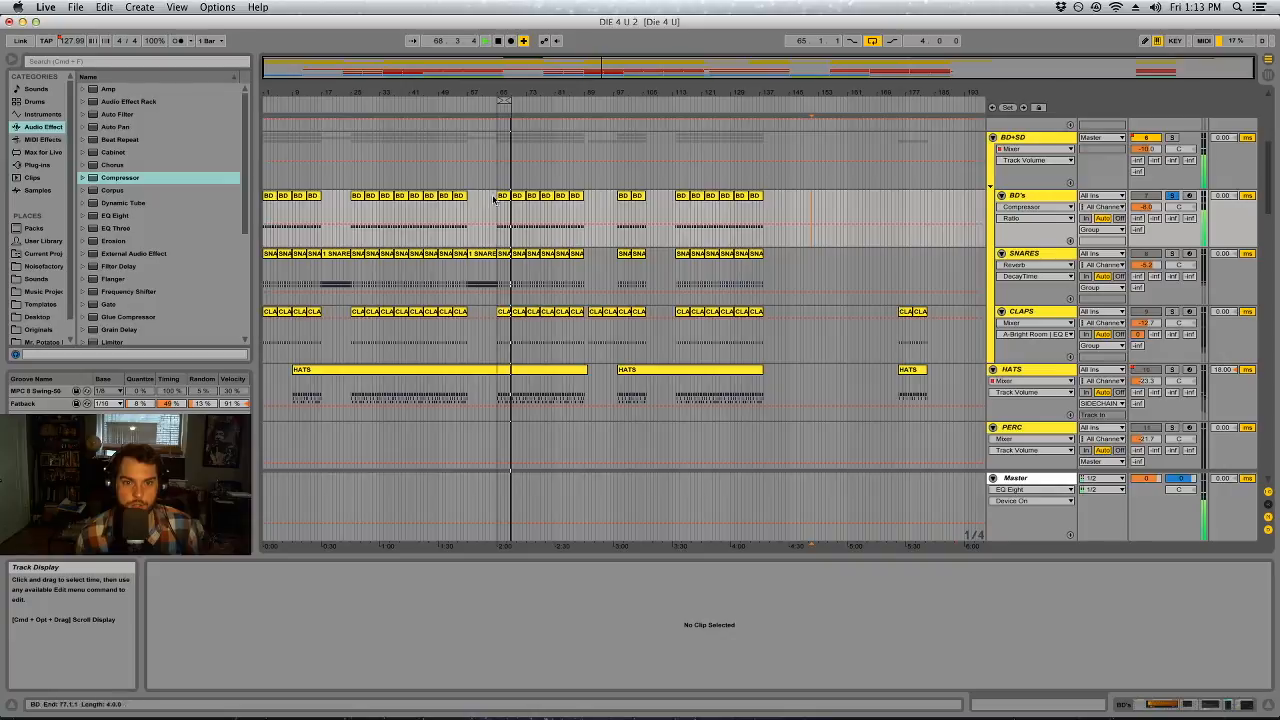
left_click(508, 197)
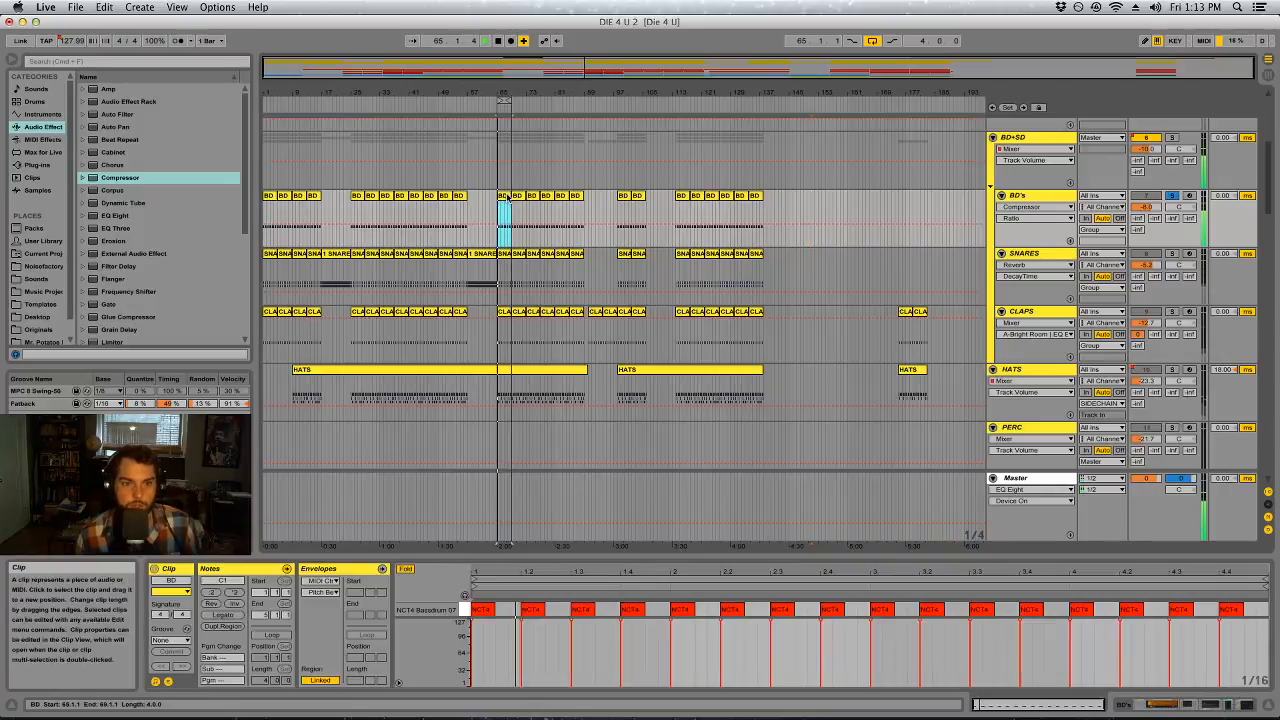
Solo the SNARES track together with the BD's, and turn off its EQ Eight and Saturator
left_click(1160, 258)
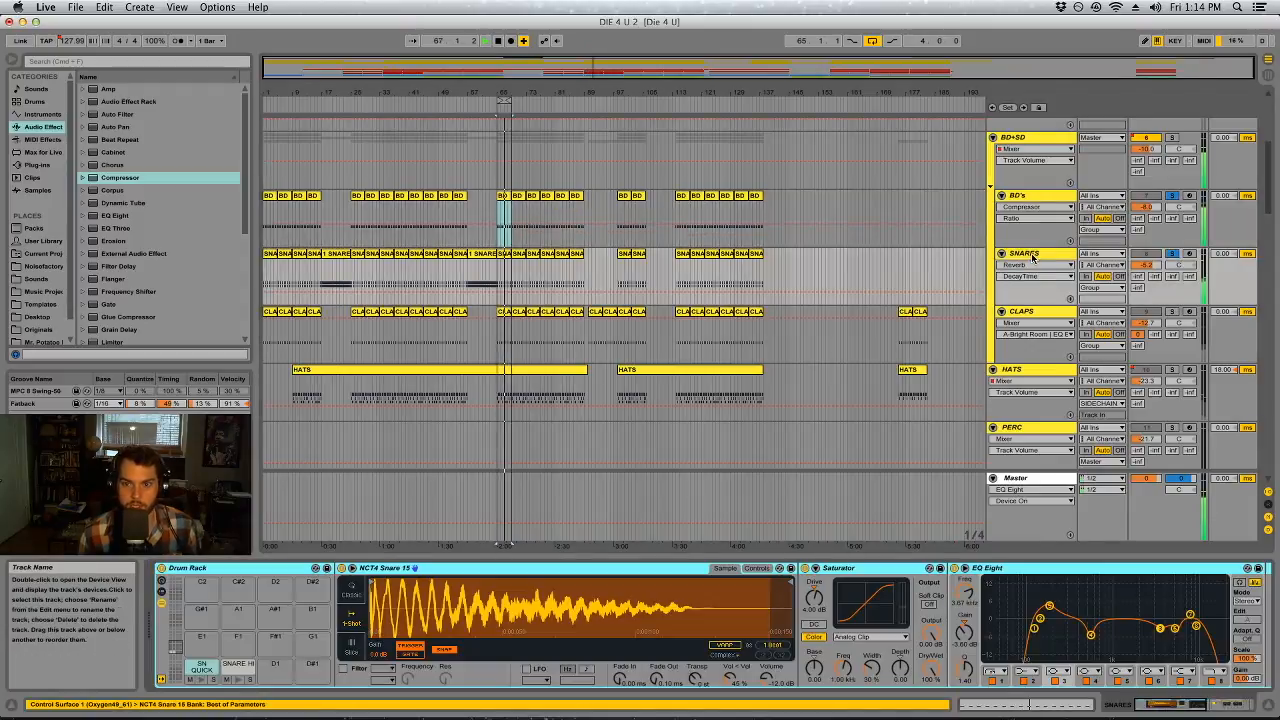
left_click(1042, 617)
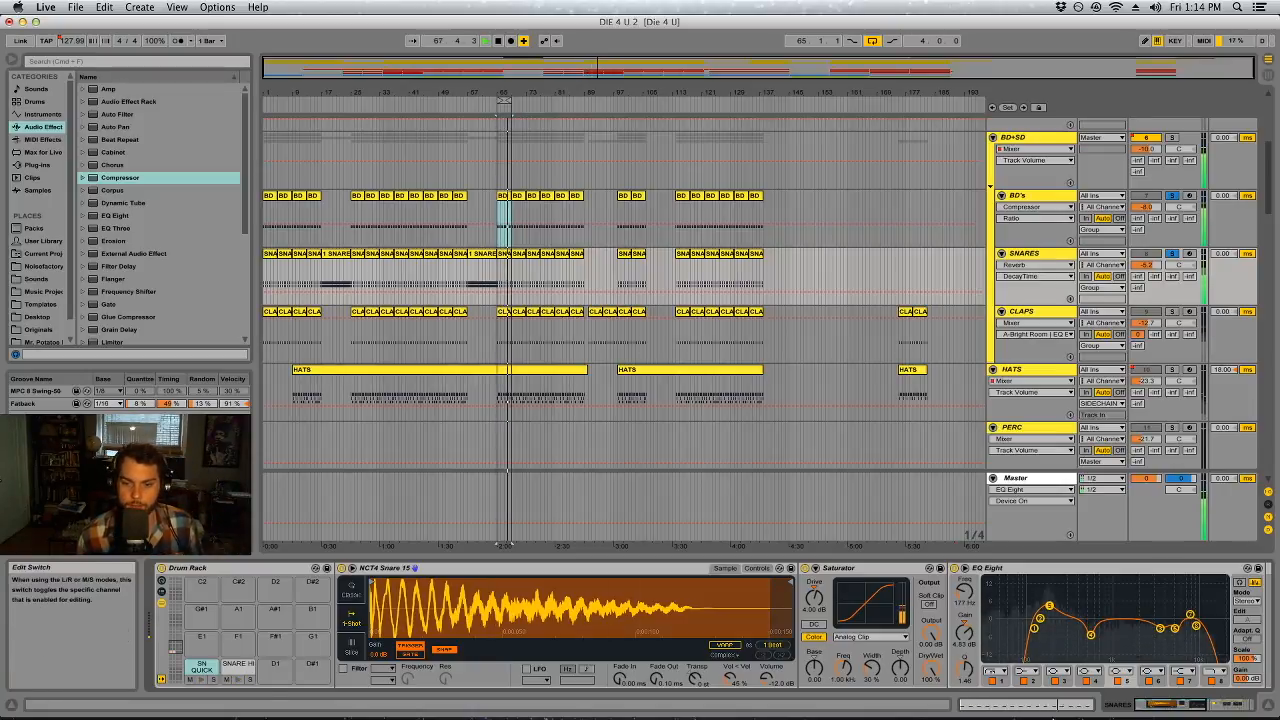
left_click(1204, 705)
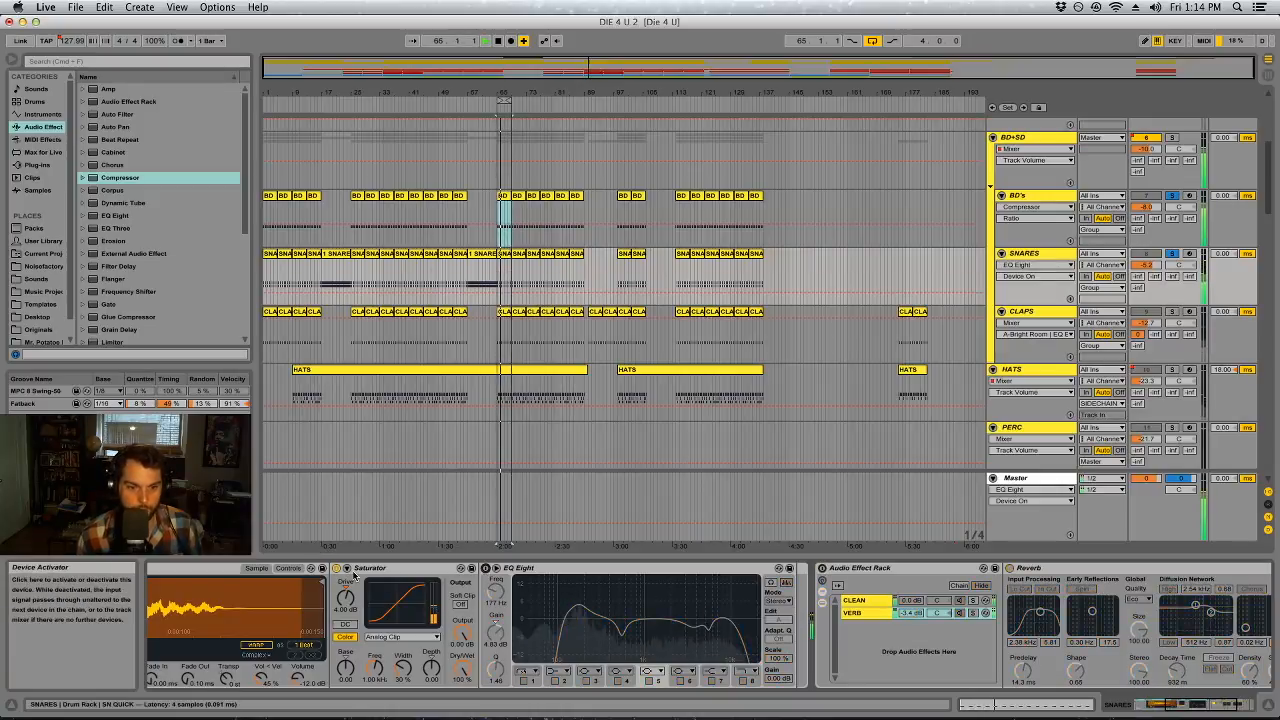
left_click(1255, 702)
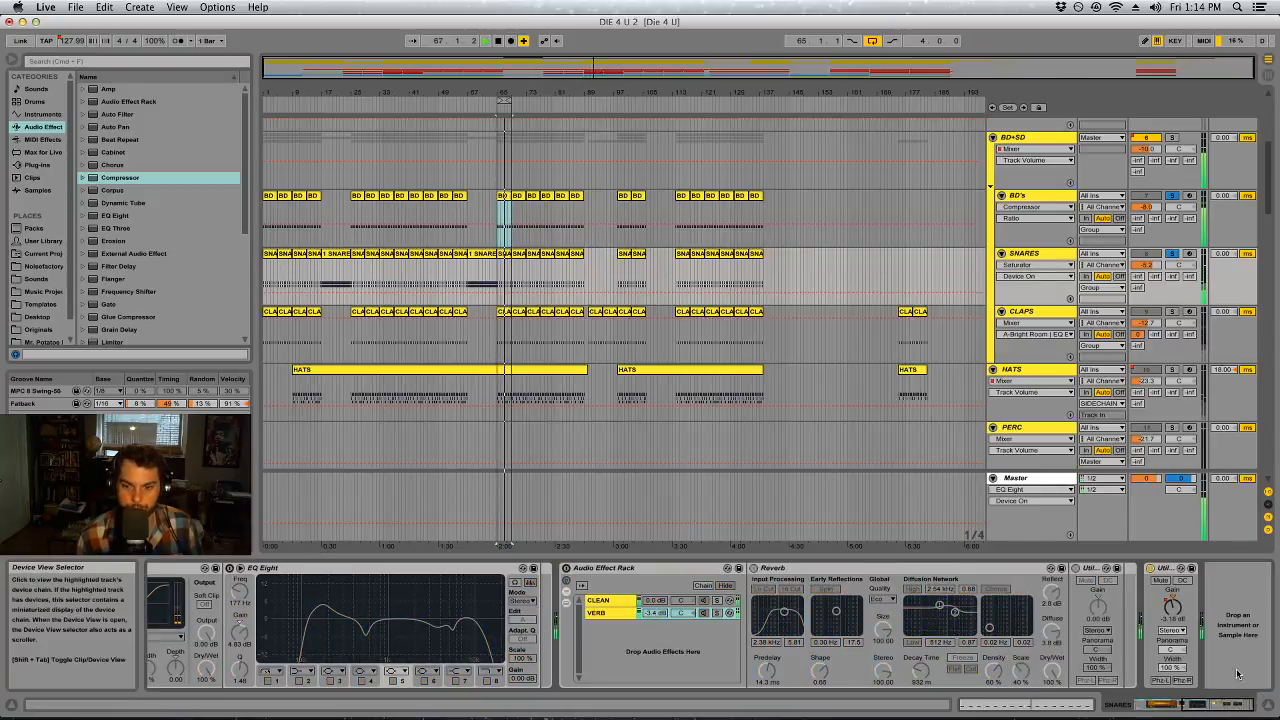
Delete the Audio Effect Rack with the CLEAN and VERB chains from the SNARES track
scroll(868, 593, "left", 10)
scroll(868, 593, "right", 10)
scroll(868, 593, "left", 10)
scroll(868, 593, "right", 10)
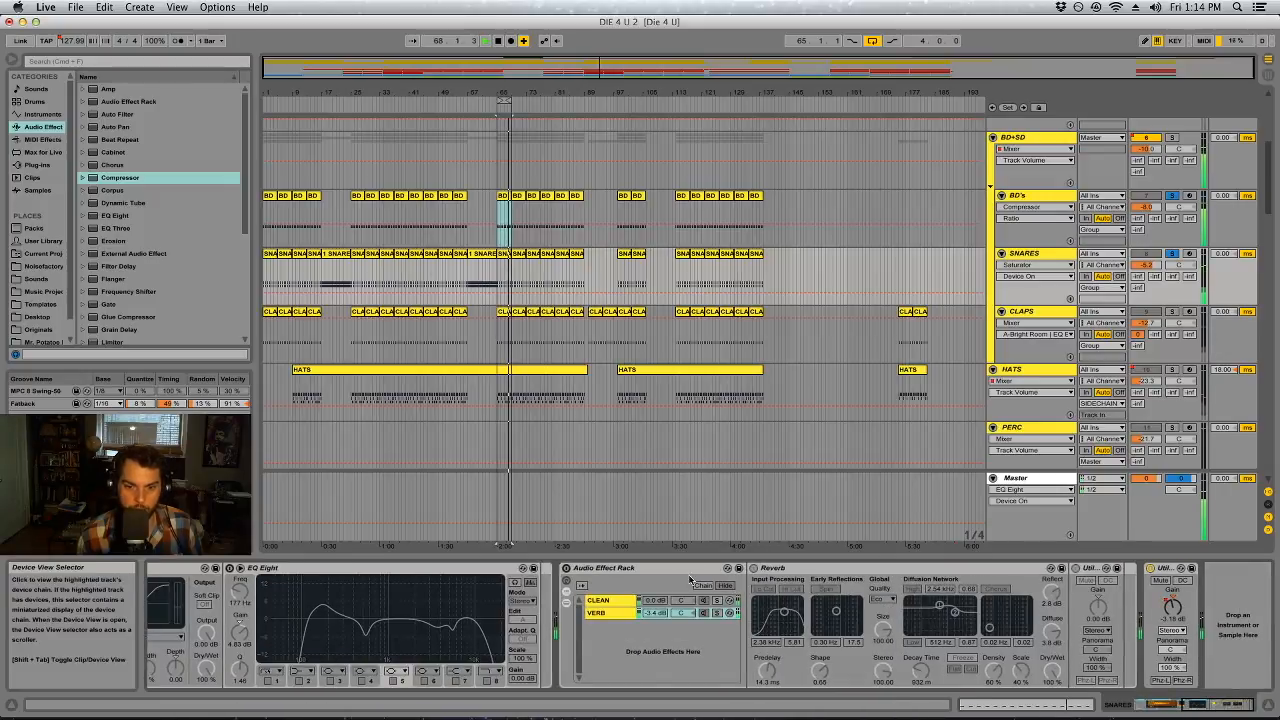
left_click(570, 637)
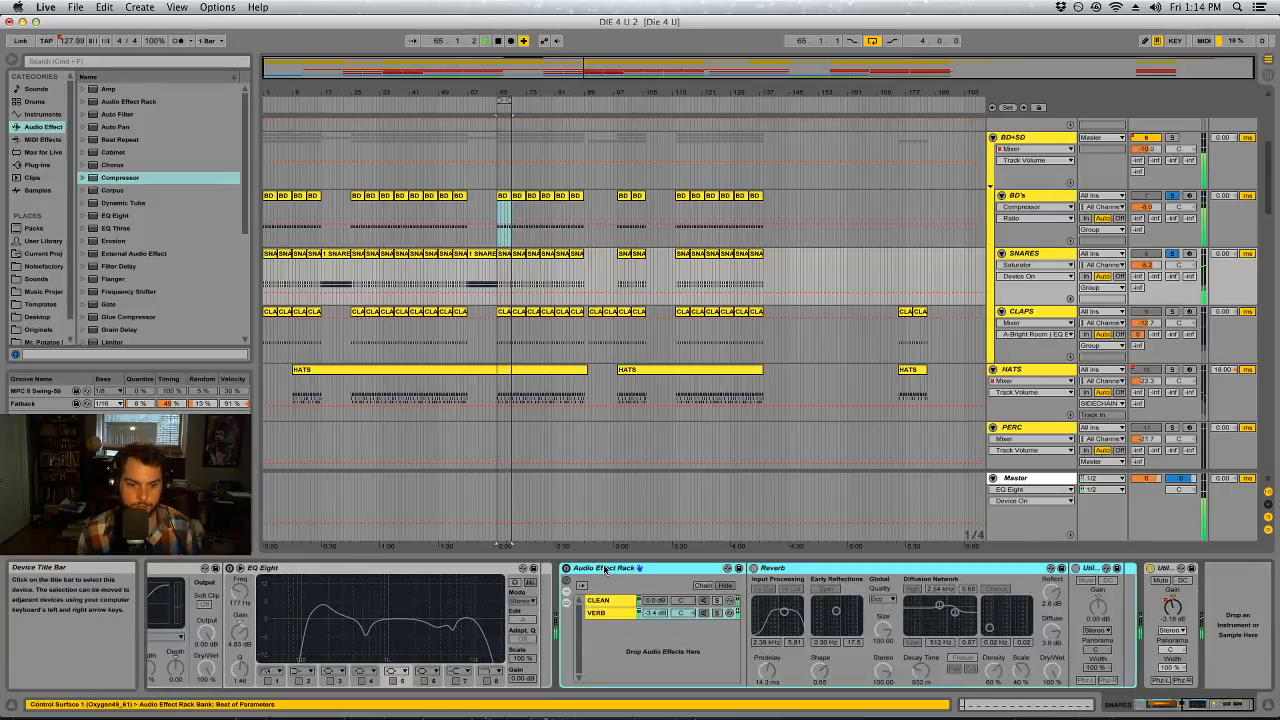
key("Delete")
Make the SNARES track mono by setting its Utility to 0% width and the Left channel mode
left_click_drag(1209, 706, 1189, 706)
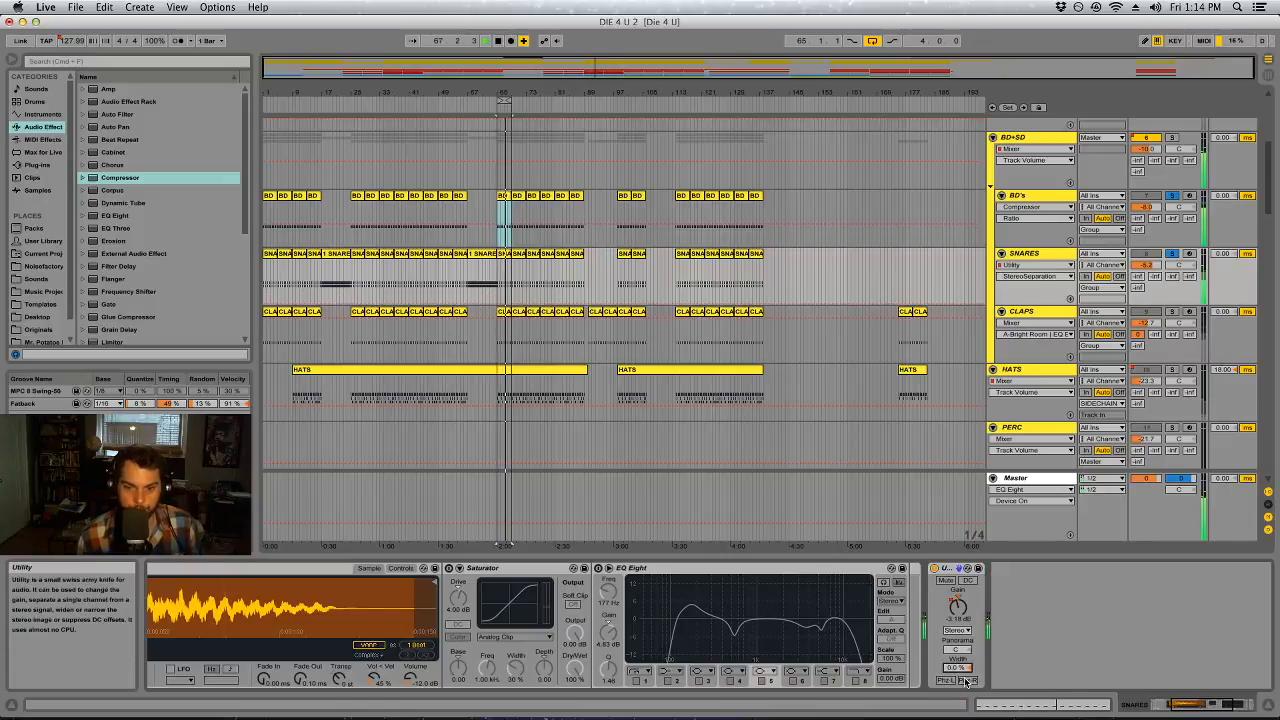
left_click(956, 631)
left_click(954, 640)
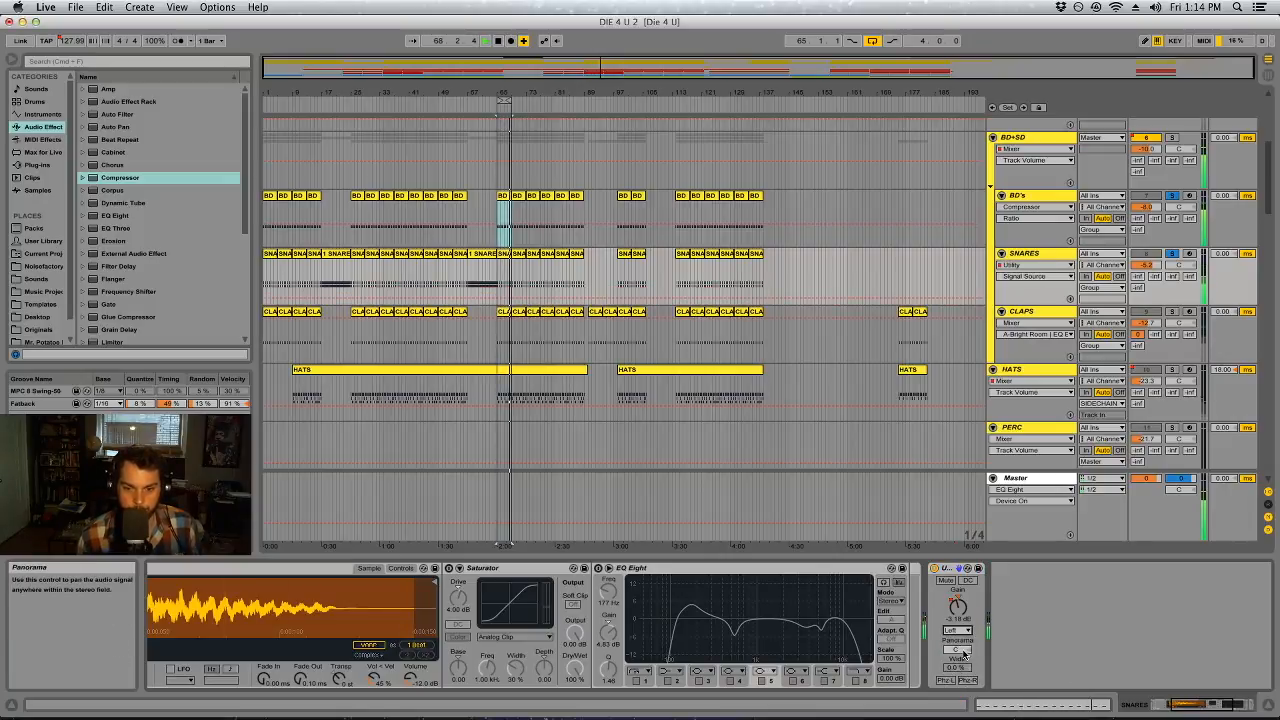
left_click(1200, 704)
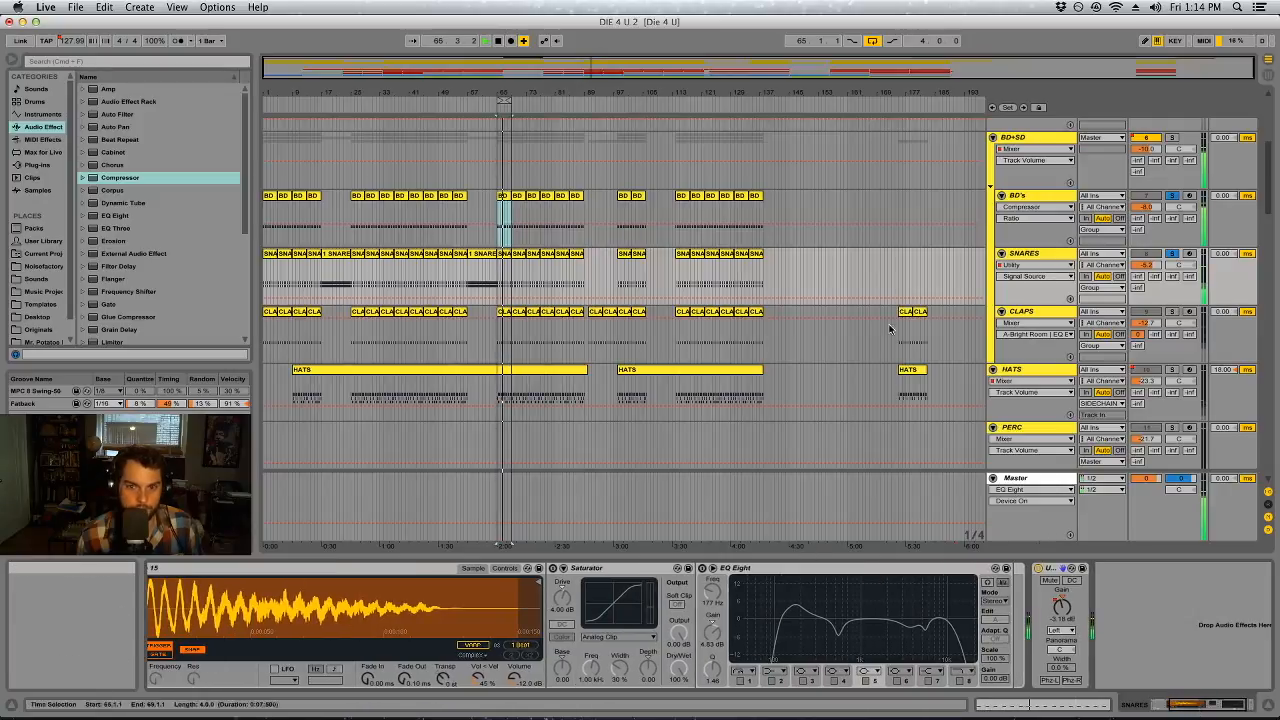
Insert a Utility between the BD's Compressor and Spectrum, with 0% width and the Left channel mode
left_click(1036, 198)
left_click(1217, 707)
left_click(1217, 707)
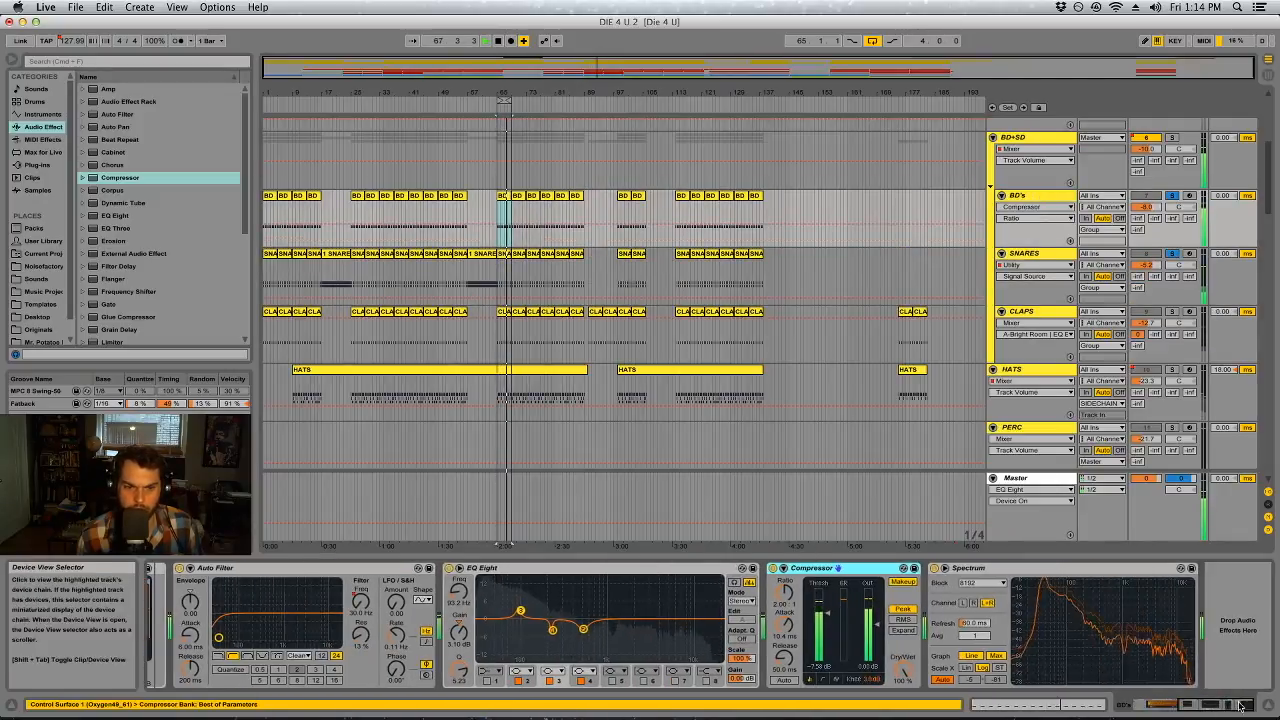
scroll(122, 314, "down", 5)
left_click_drag(122, 314, 908, 624)
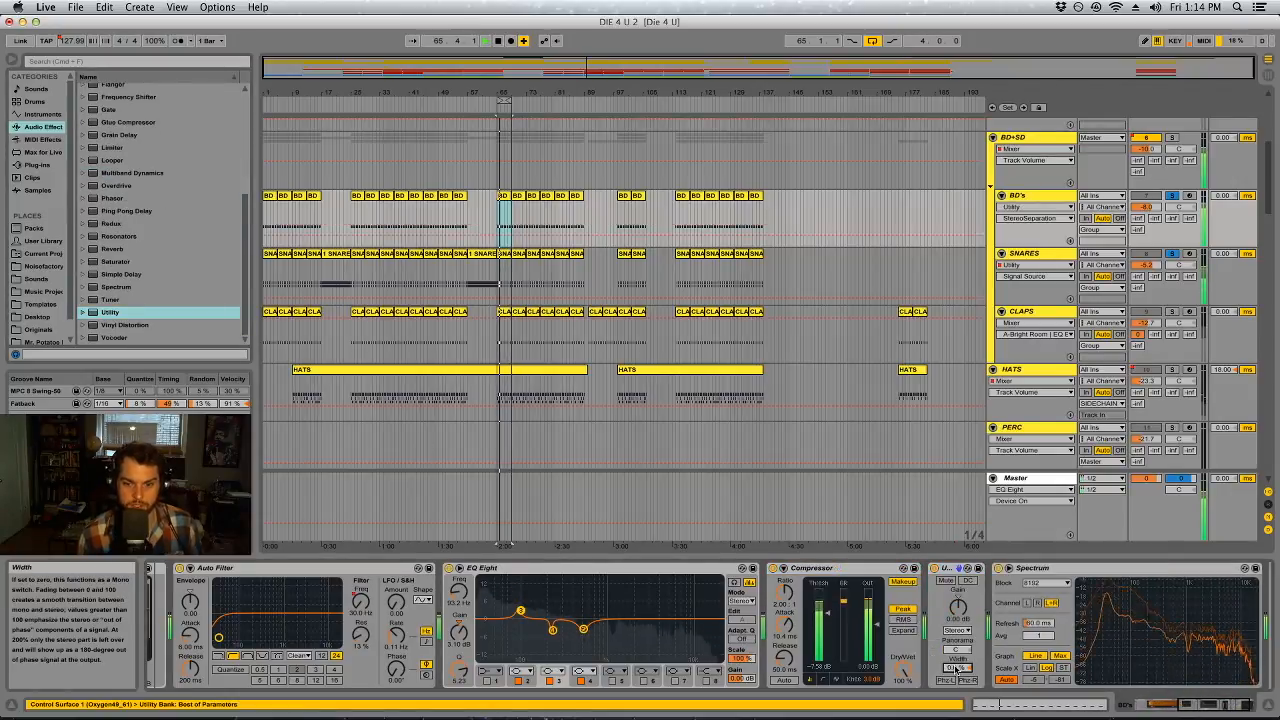
left_click(957, 630)
left_click(958, 642)
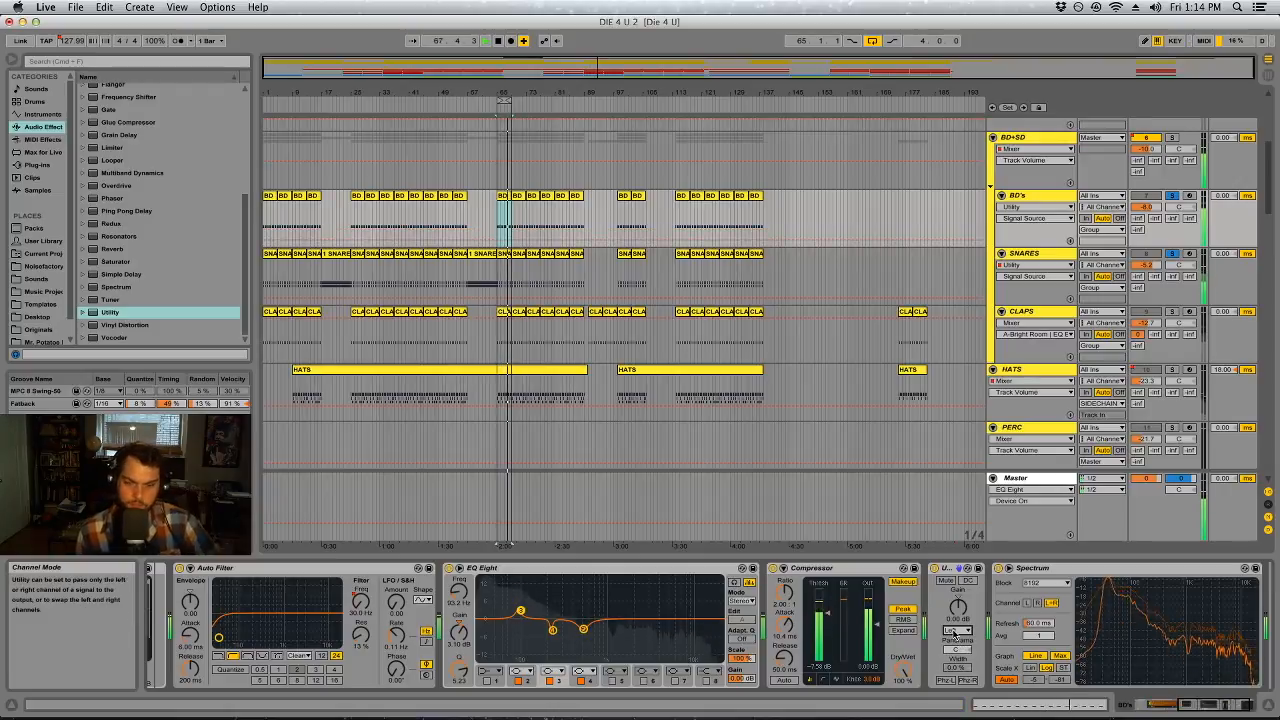
Try the Stereo, Left and Right channel modes on the BD's Utility, ending on Left with 0% width
left_click(955, 631)
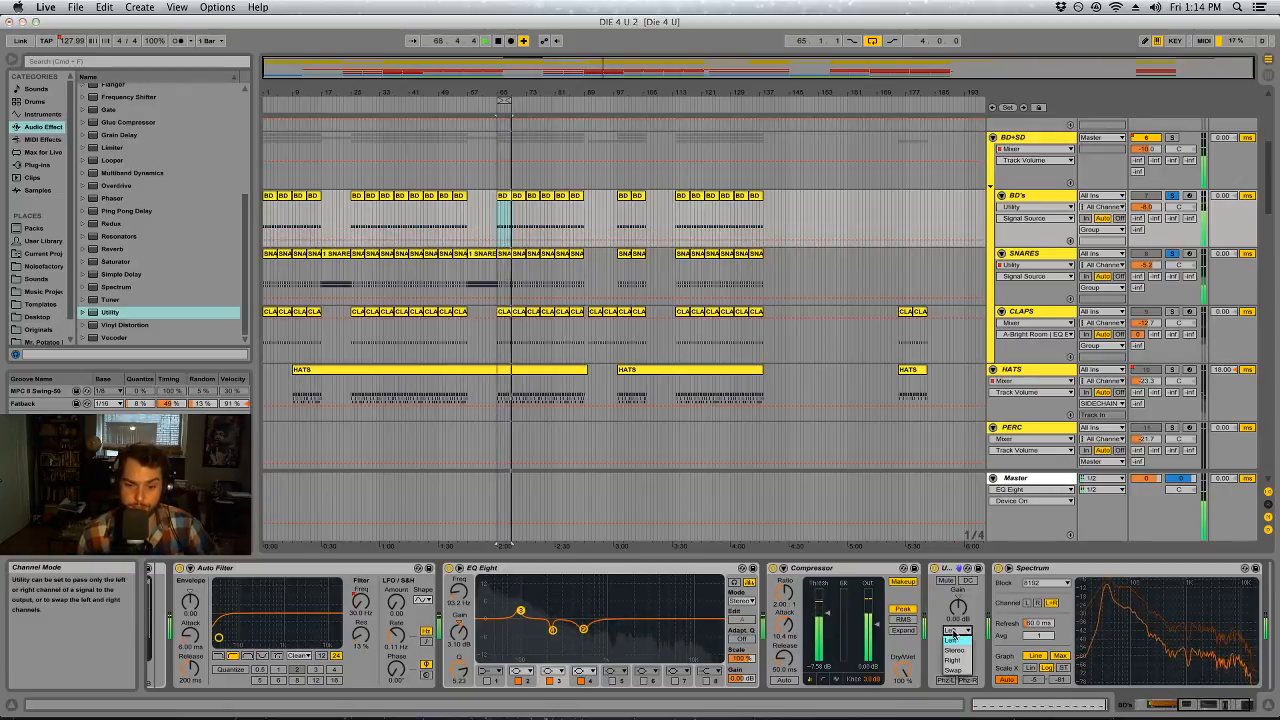
left_click(955, 650)
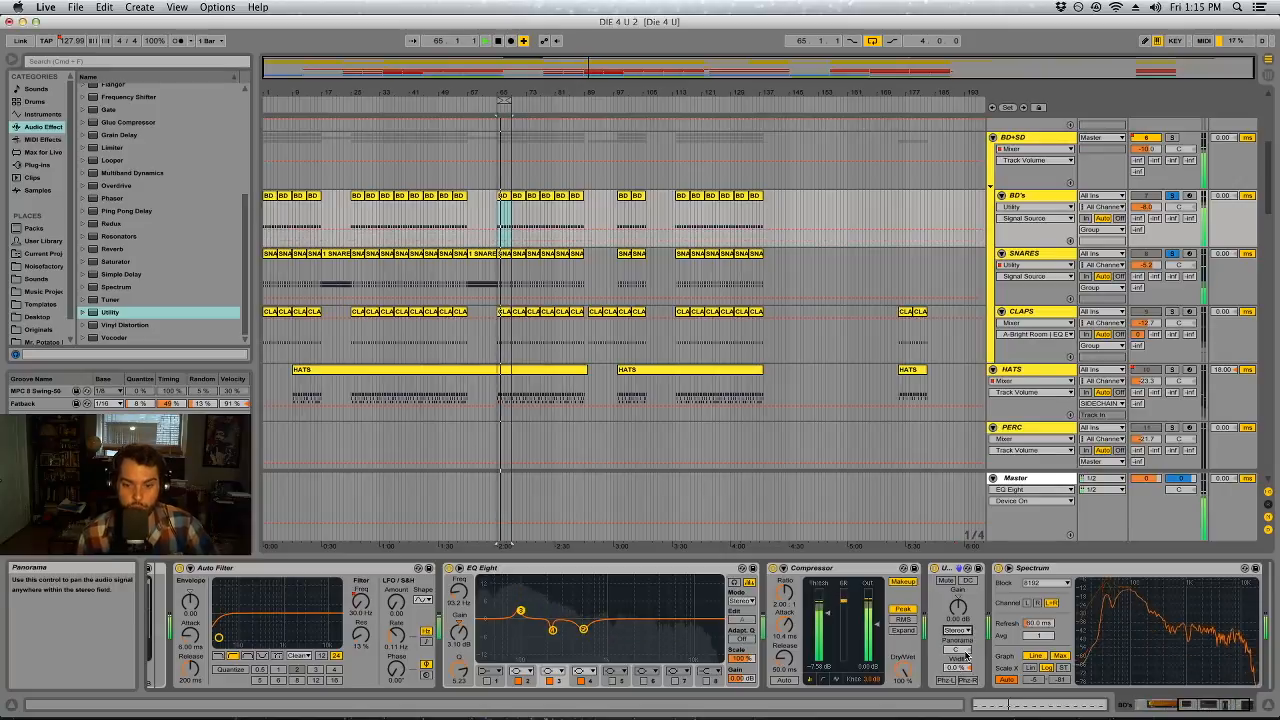
left_click(946, 569)
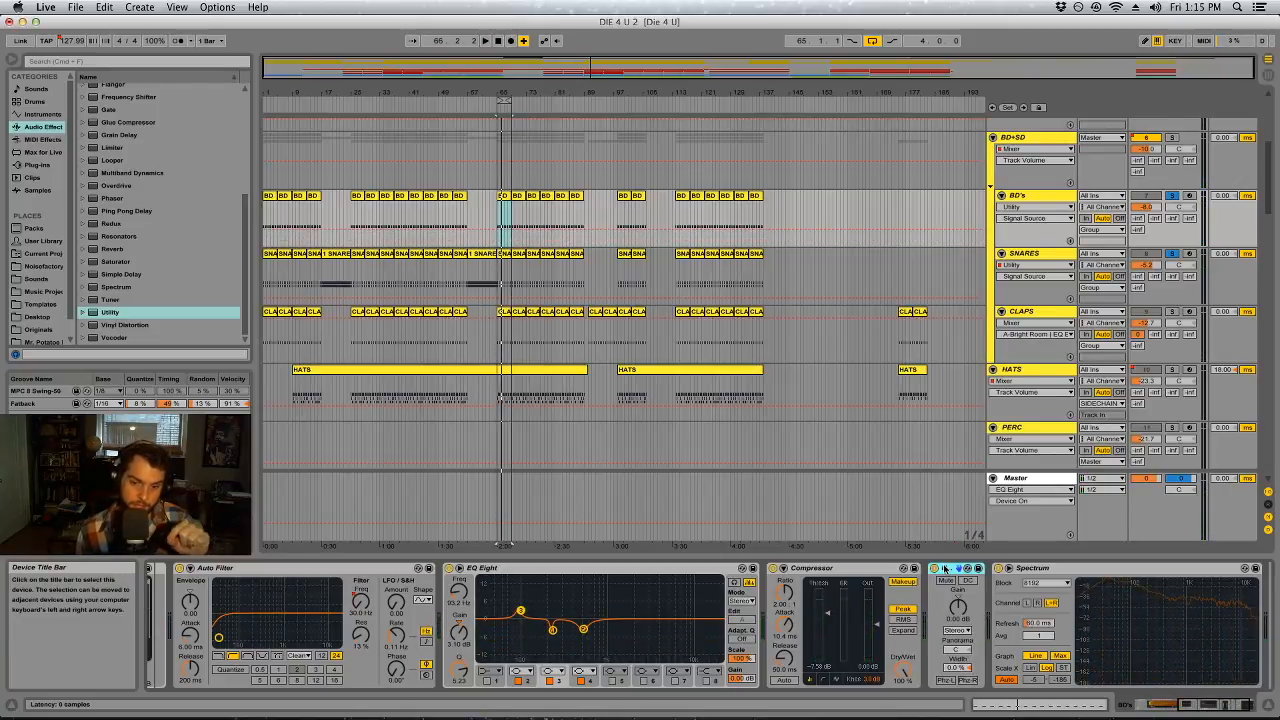
left_click(958, 666)
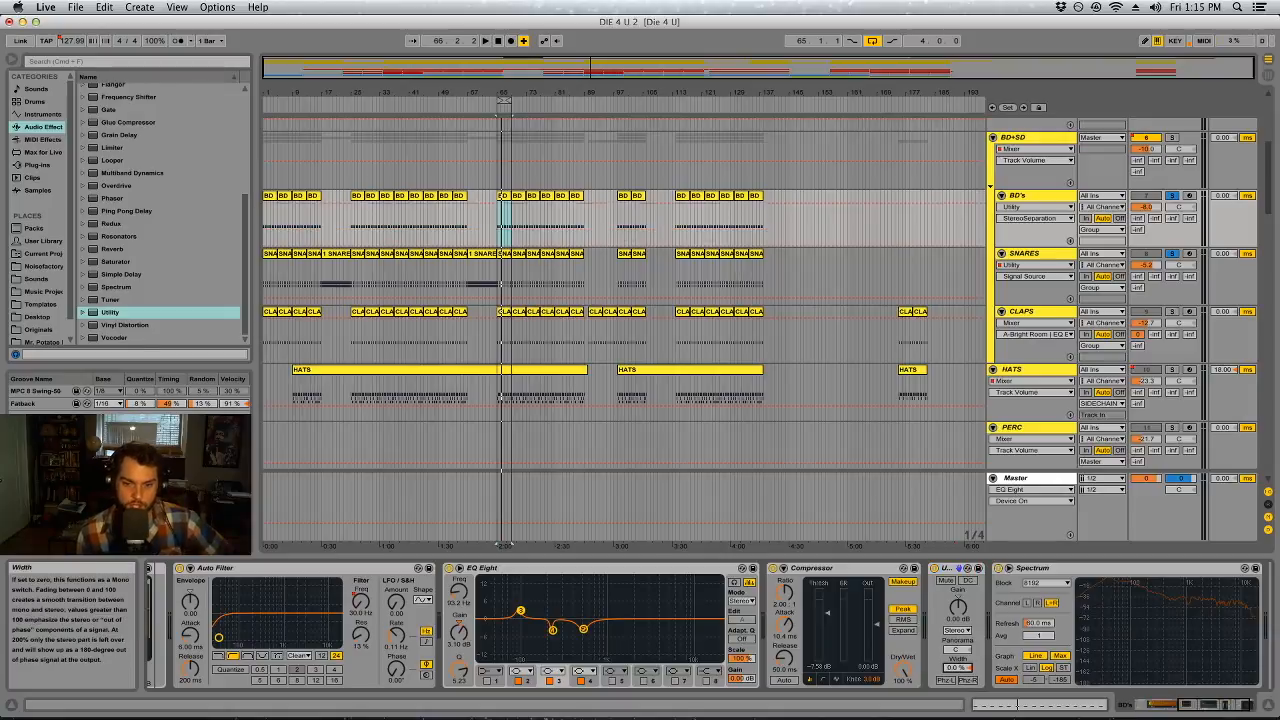
left_click(957, 569)
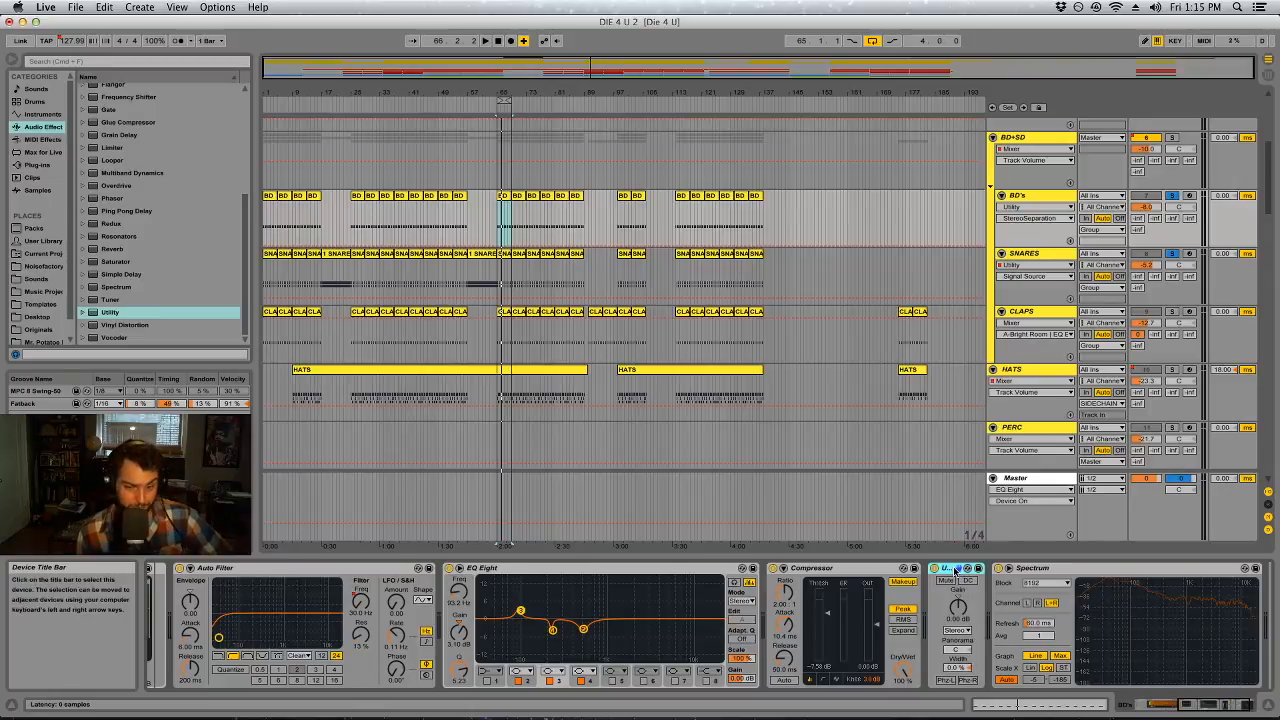
left_click(962, 630)
left_click(961, 635)
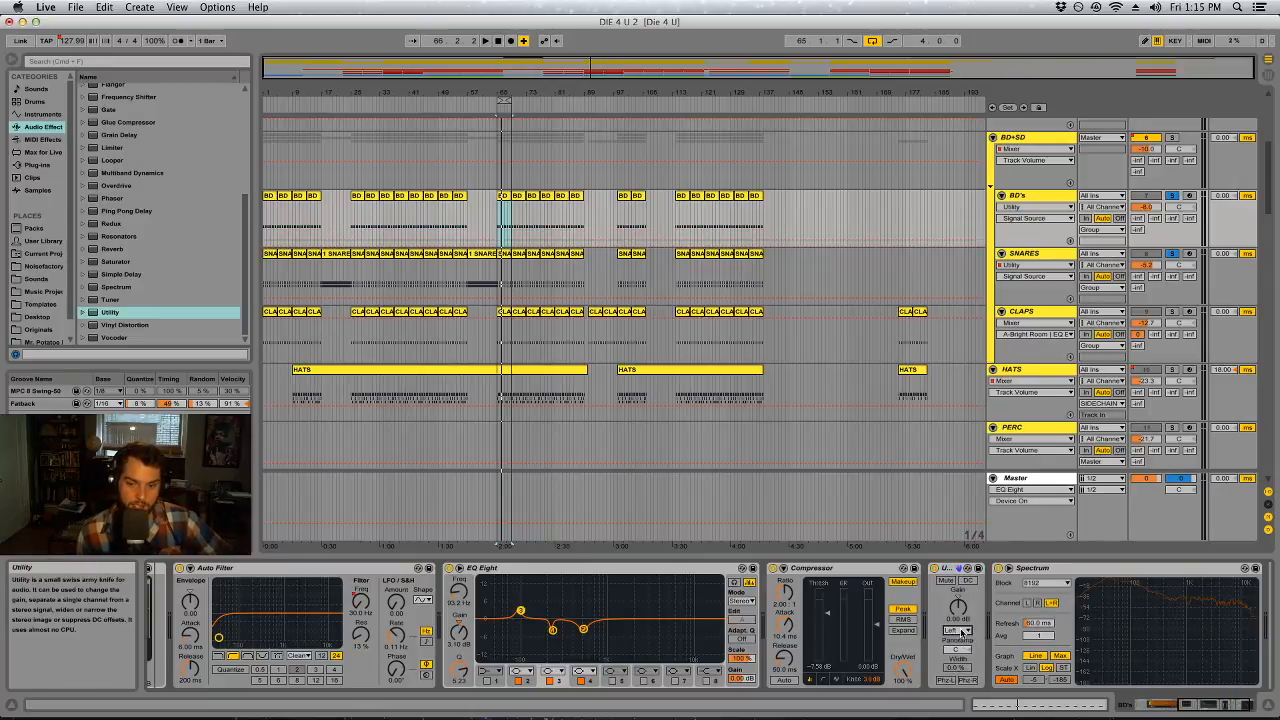
left_click(961, 631)
left_click(955, 659)
left_click(961, 631)
left_click(957, 640)
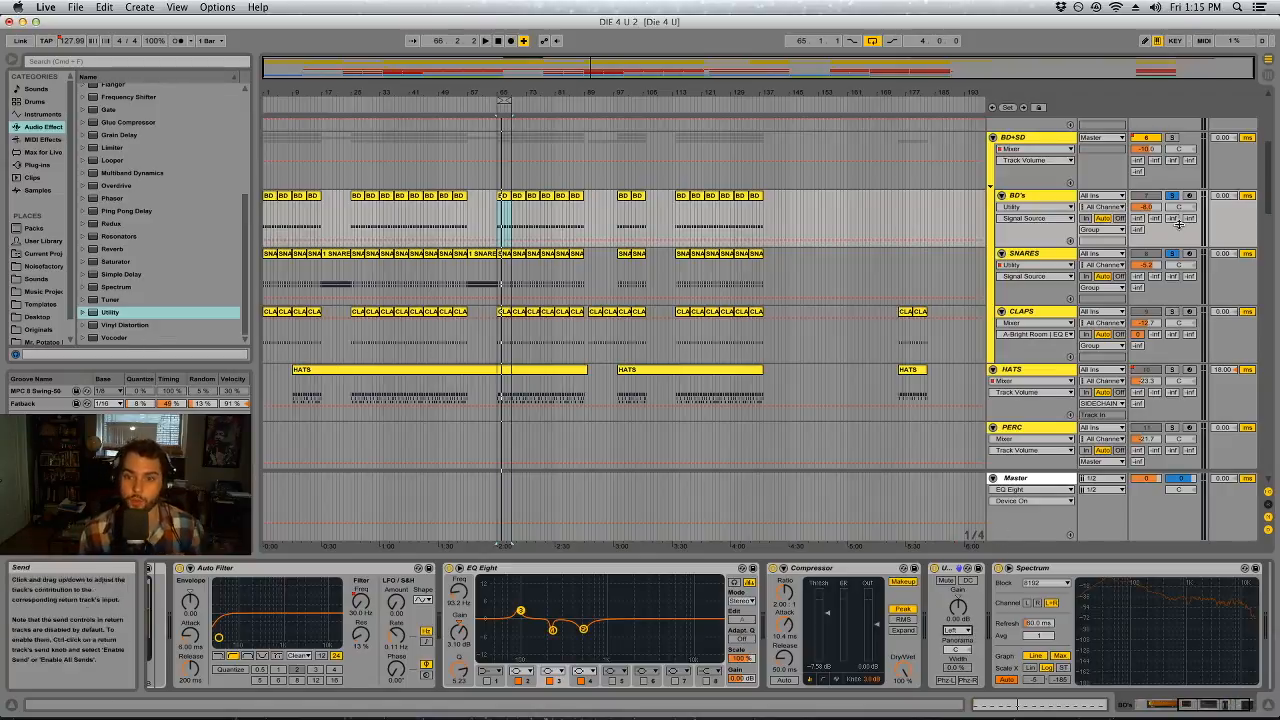
Resume playback, switch the EQ Eight on the SNARES track back on, and deactivate all eight of its filter bands
key("space")
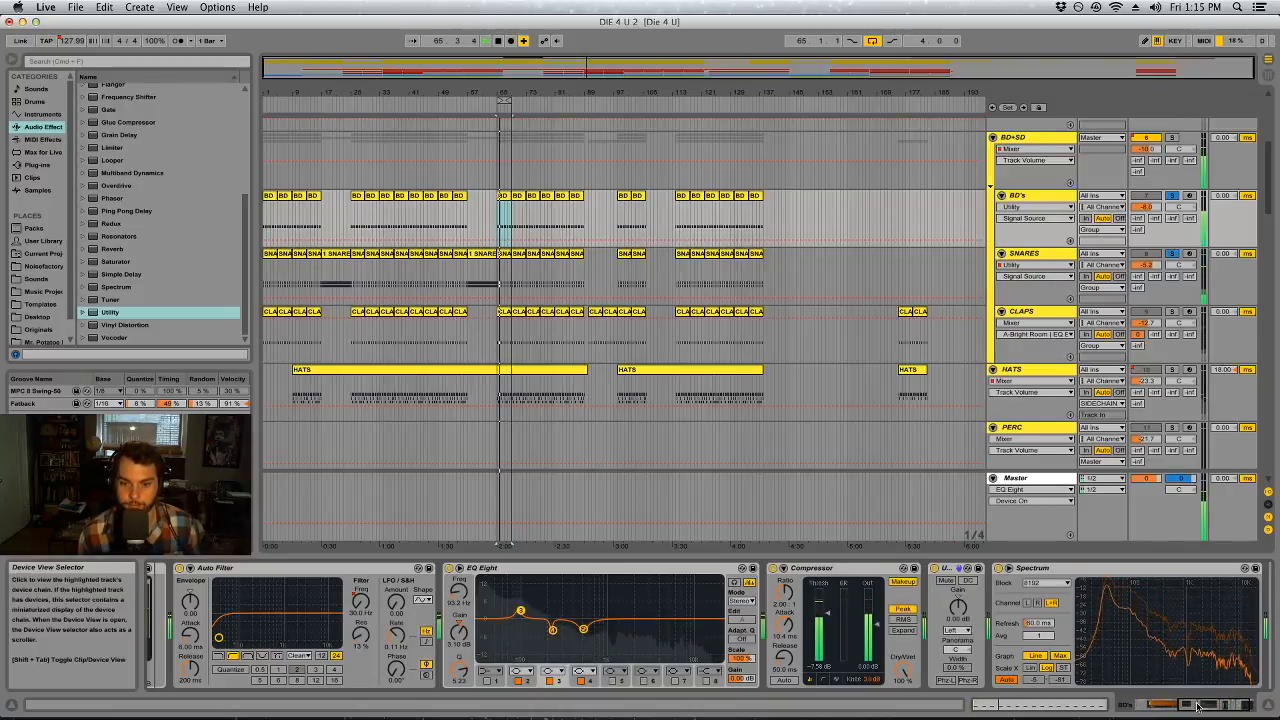
left_click_drag(1182, 705, 1163, 705)
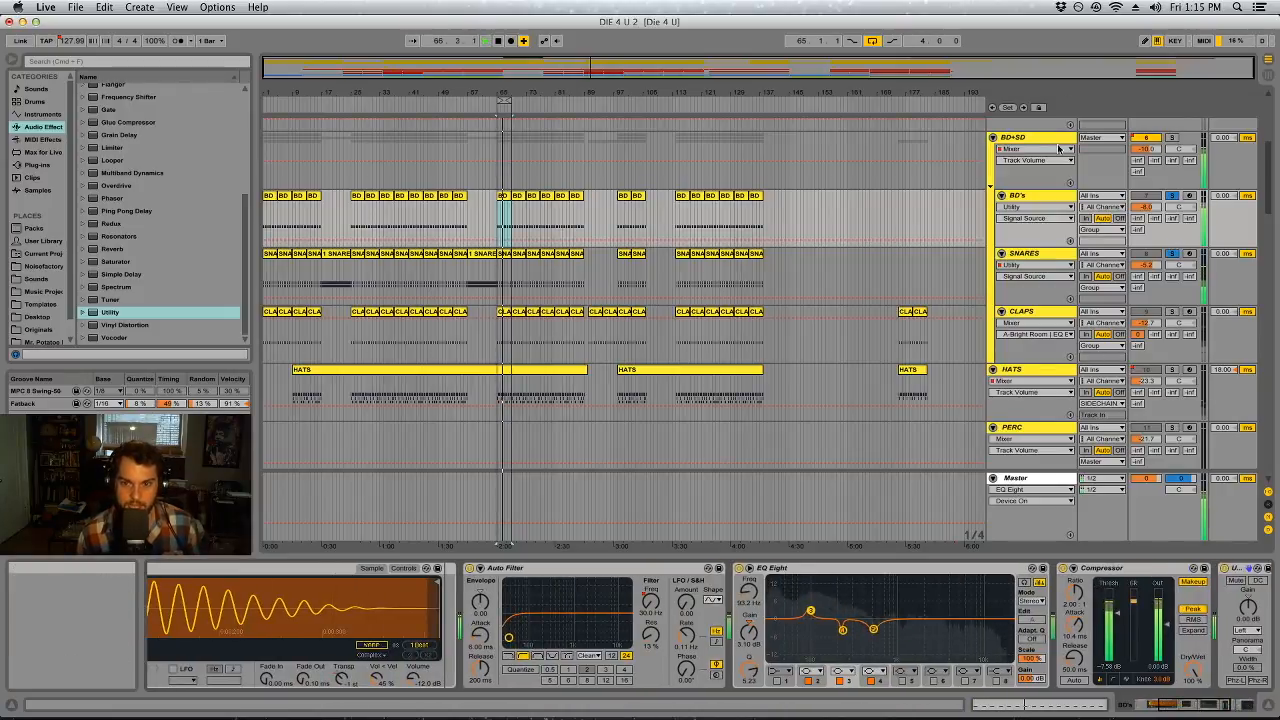
left_click(1025, 253)
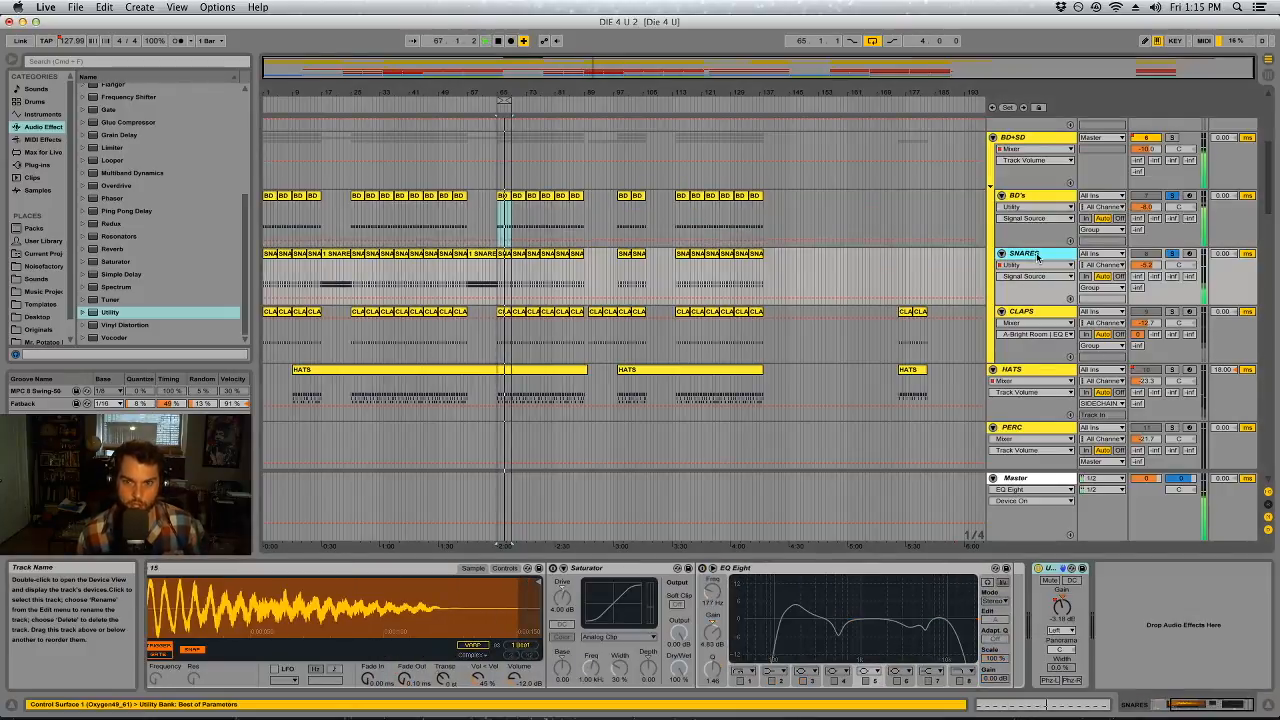
left_click(703, 568)
left_click(771, 681)
left_click(803, 681)
left_click(835, 681)
left_click(866, 681)
left_click(898, 681)
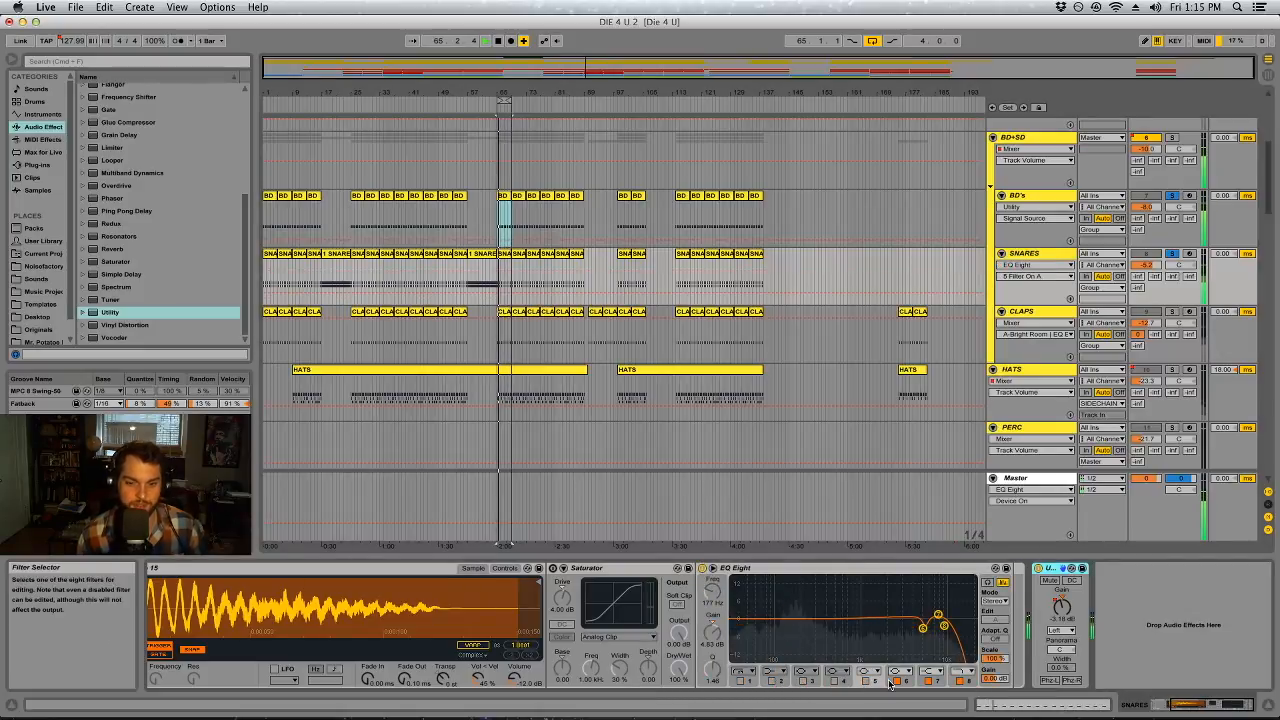
left_click(959, 681)
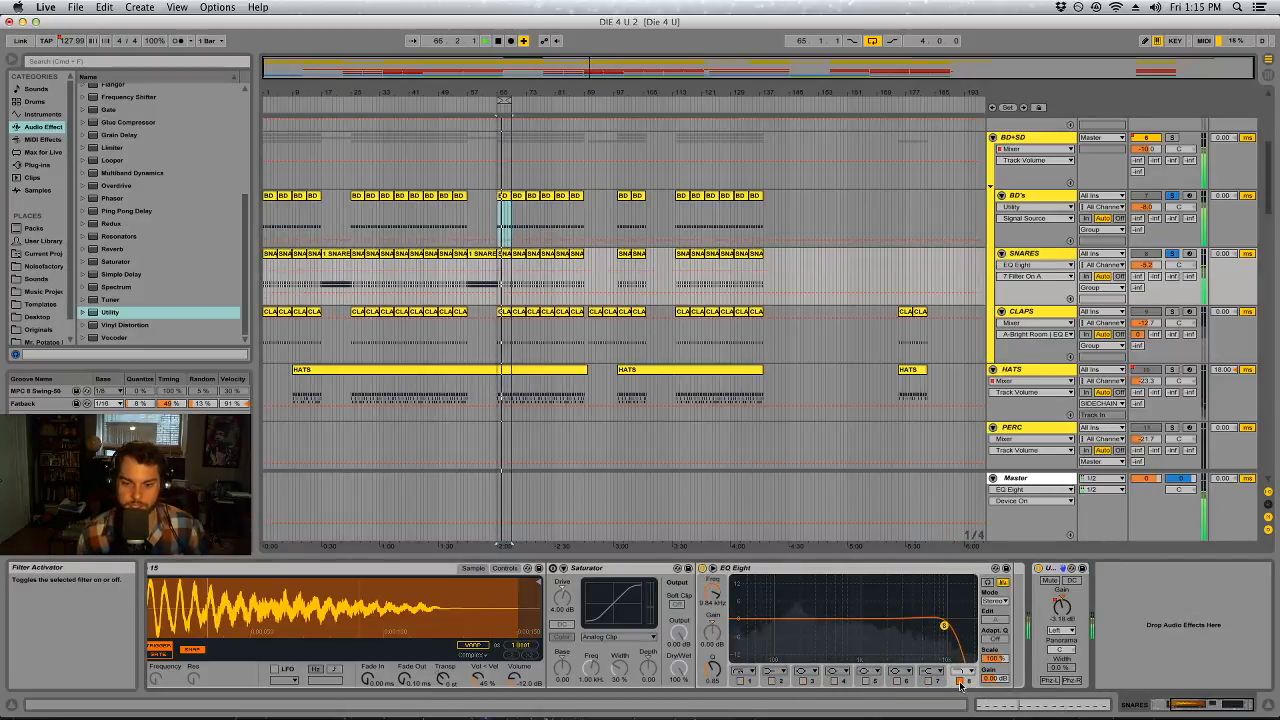
Shape the SNARES EQ Eight with a band 5 cut at about 367 Hz and a band 1 low cut at about 150 Hz
left_click(866, 681)
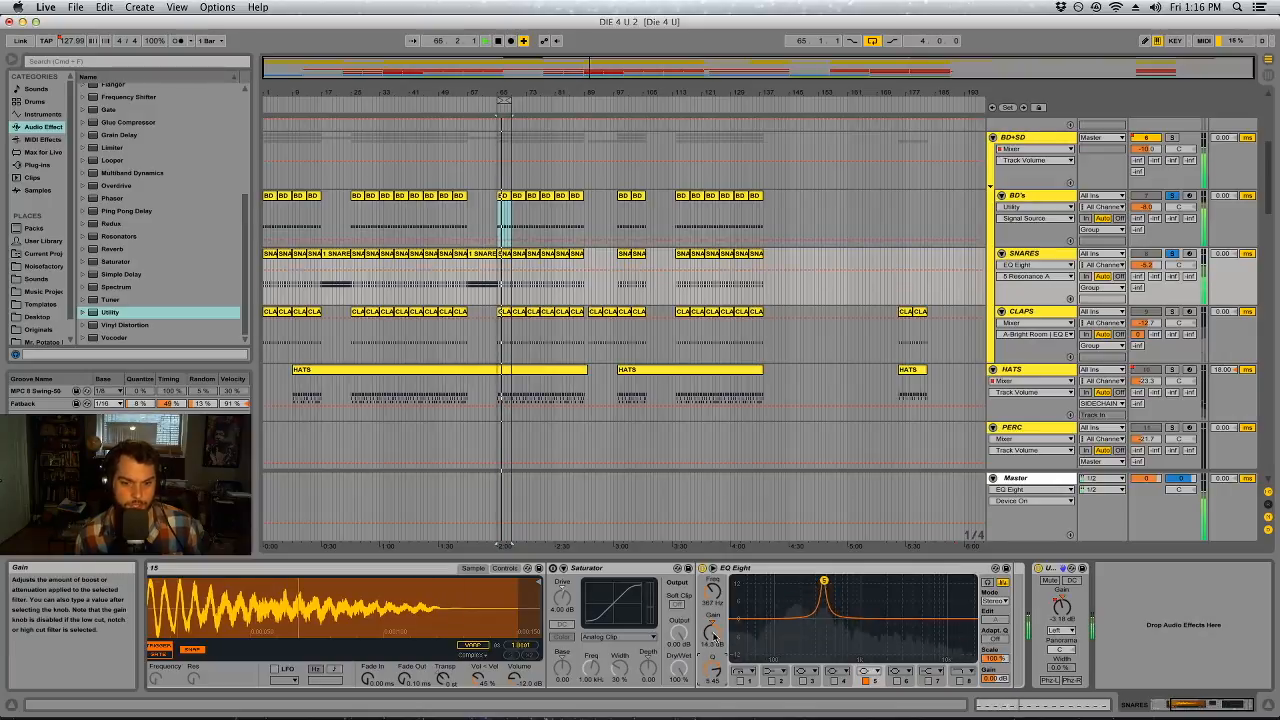
left_click(834, 681)
left_click(740, 681)
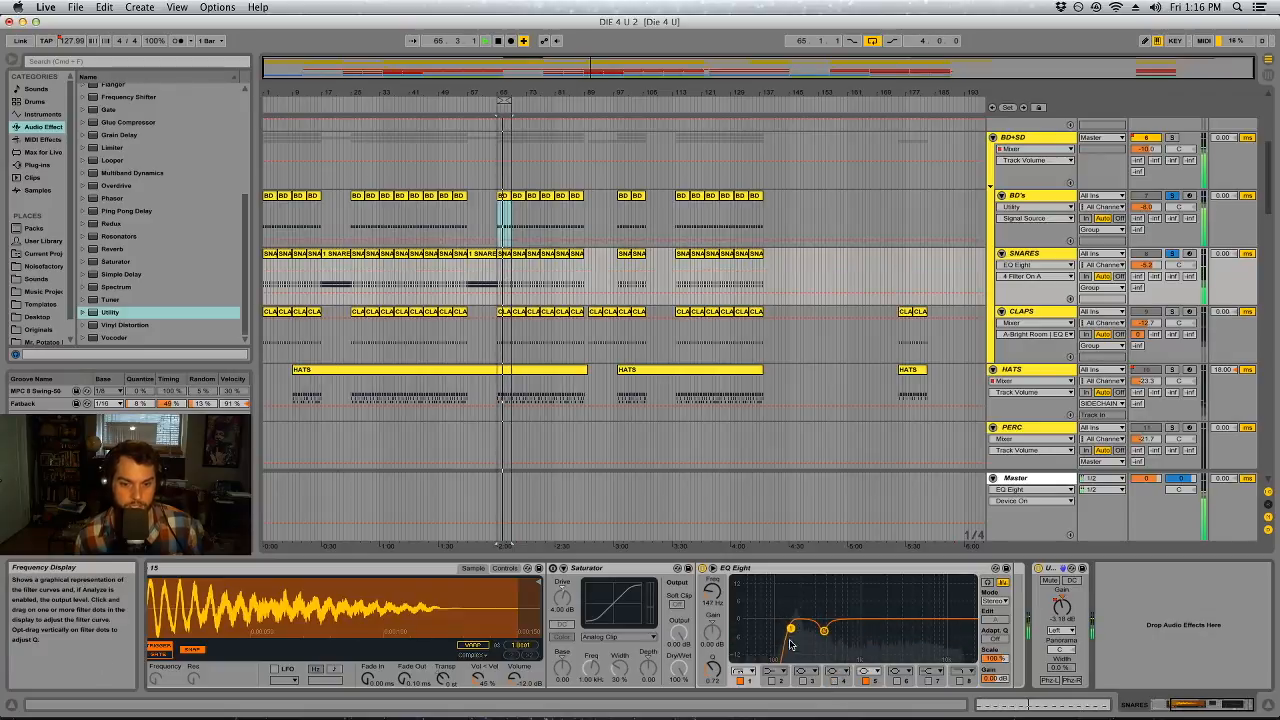
left_click_drag(791, 629, 791, 626)
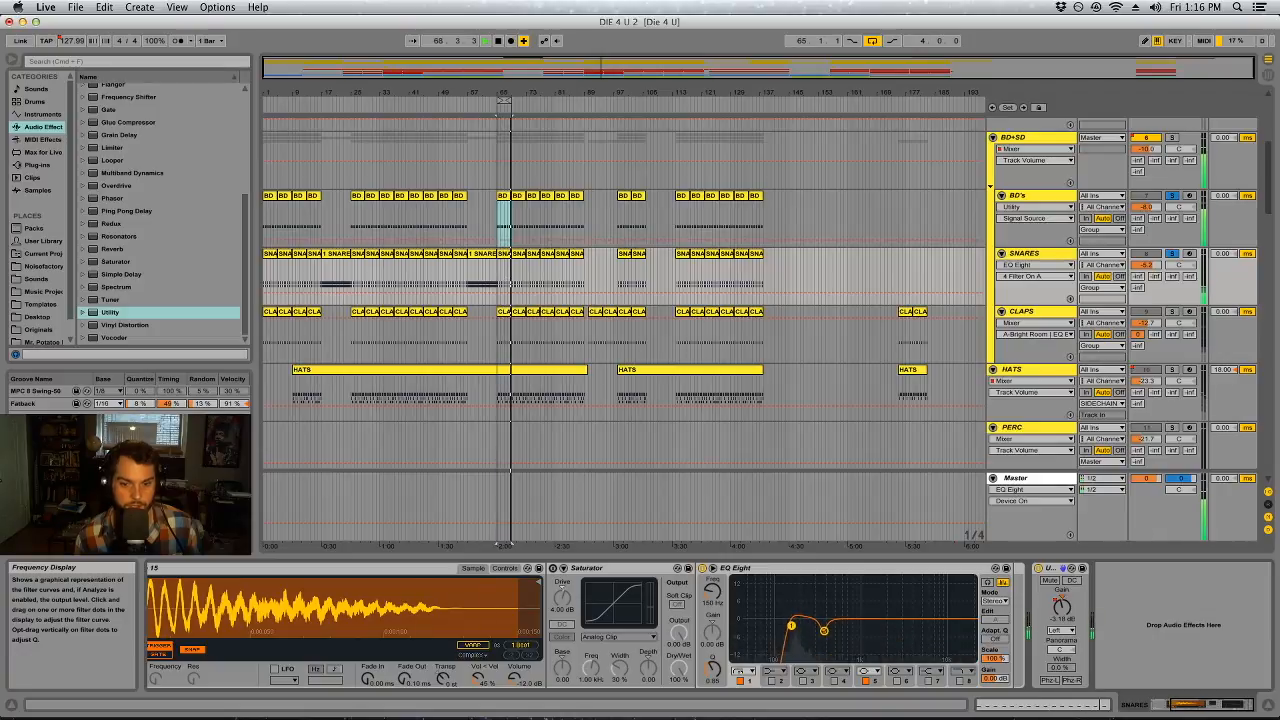
Show the Master's effect chain in Session View and delete the EQ Eight that follows its three Auto Filters
key("Tab")
left_click(1223, 73)
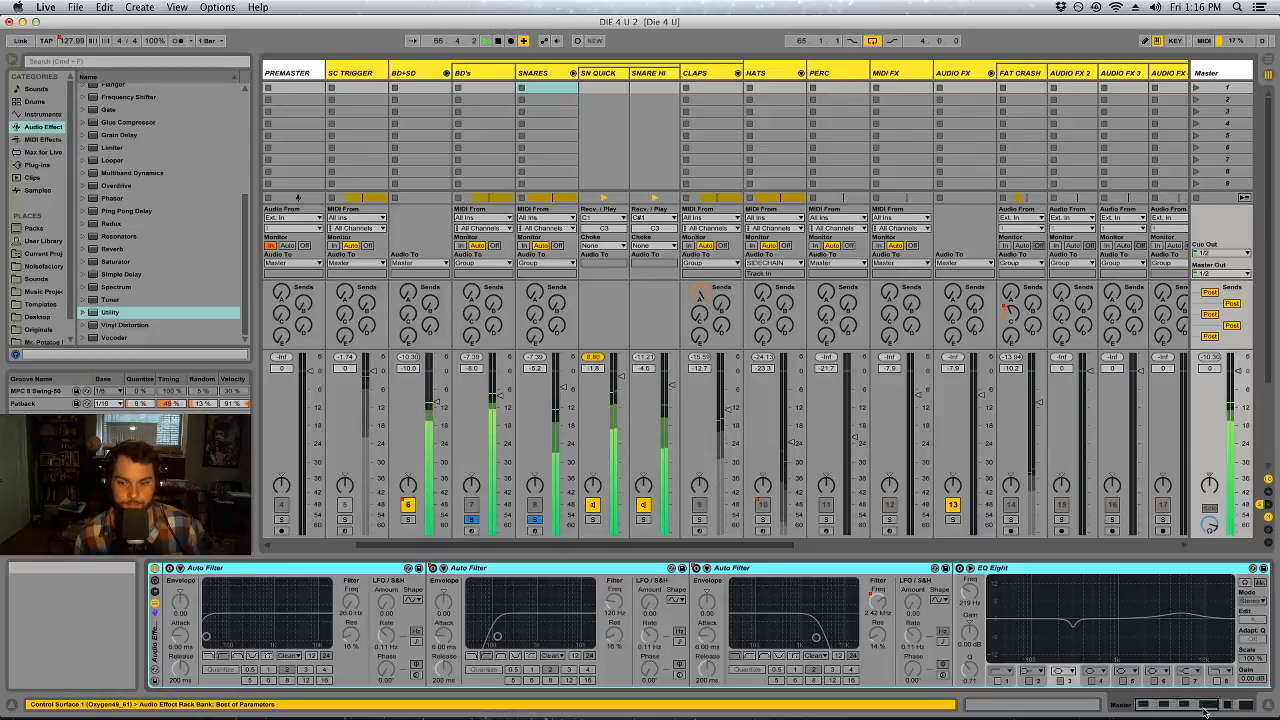
left_click_drag(1213, 706, 1249, 706)
left_click(586, 569)
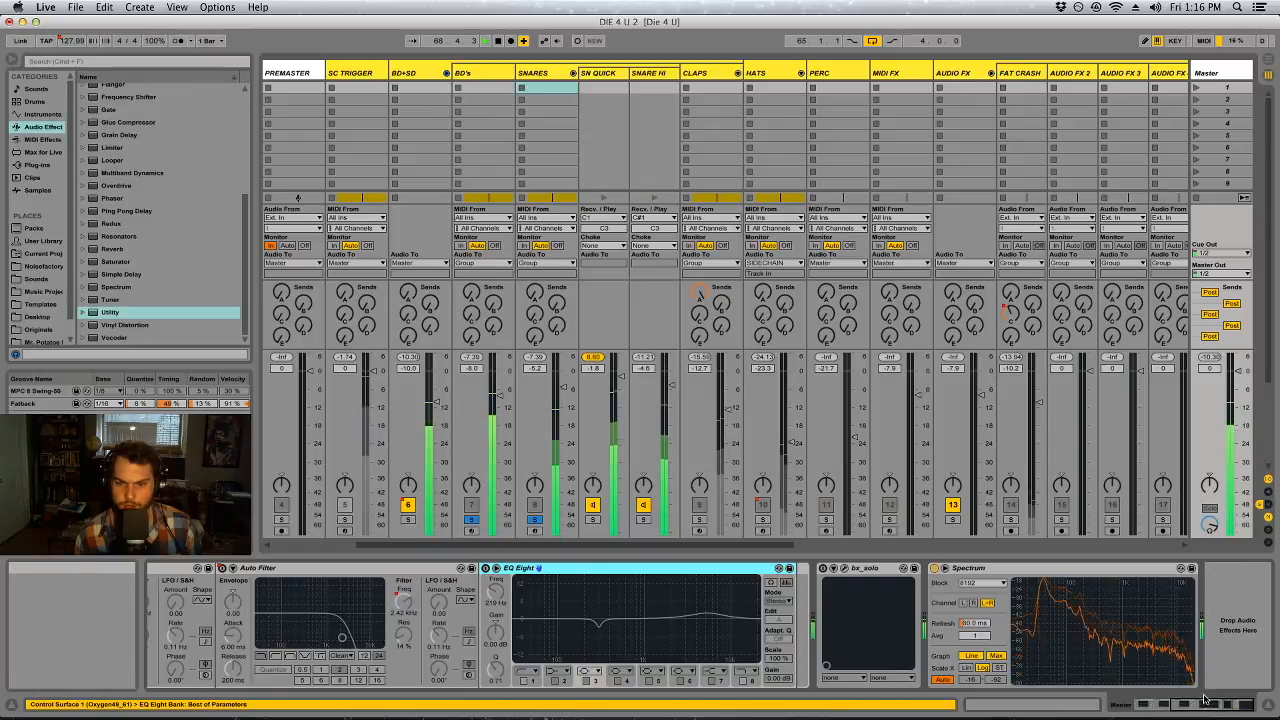
left_click_drag(1206, 704, 1160, 706)
left_click(480, 569)
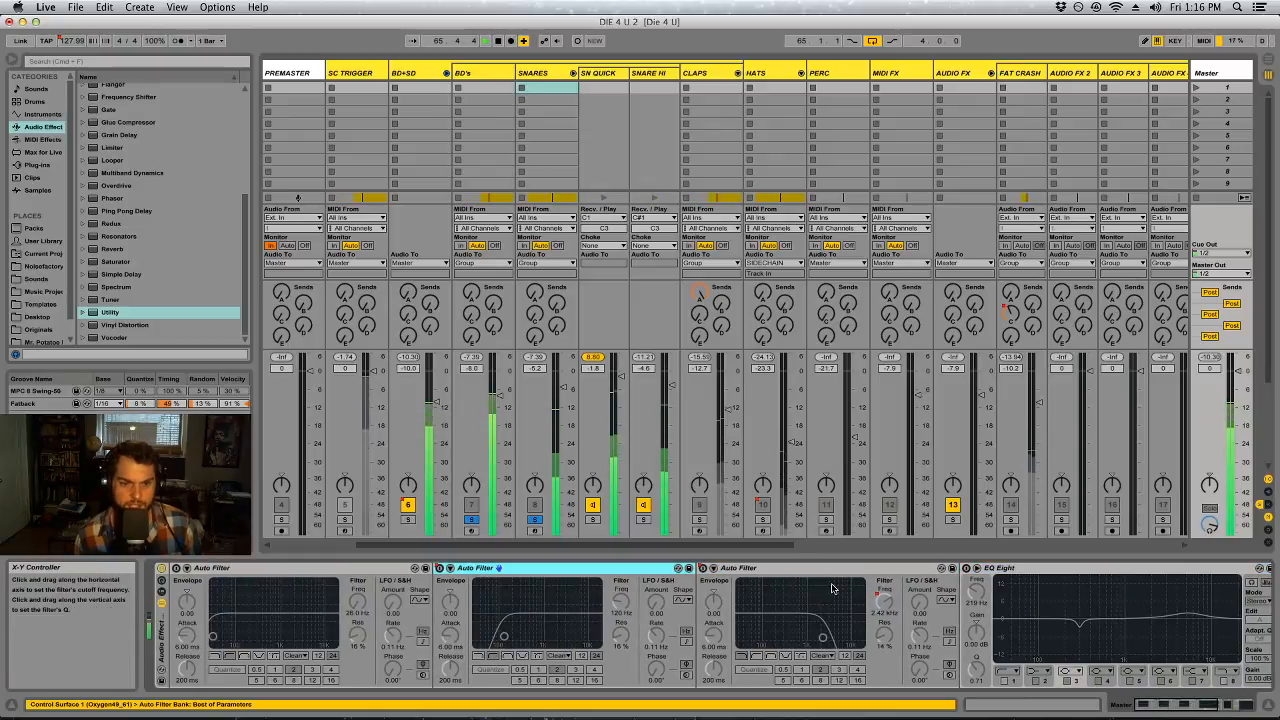
left_click(830, 569)
left_click(1019, 570)
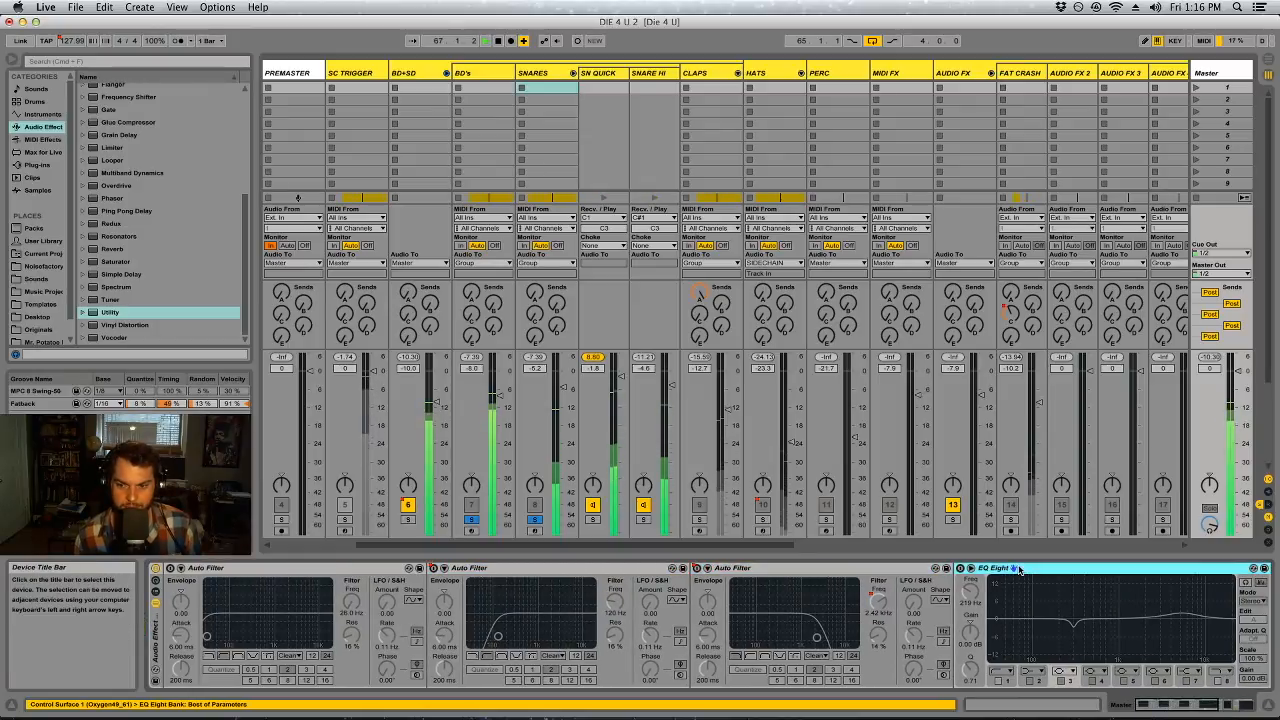
key("Delete")
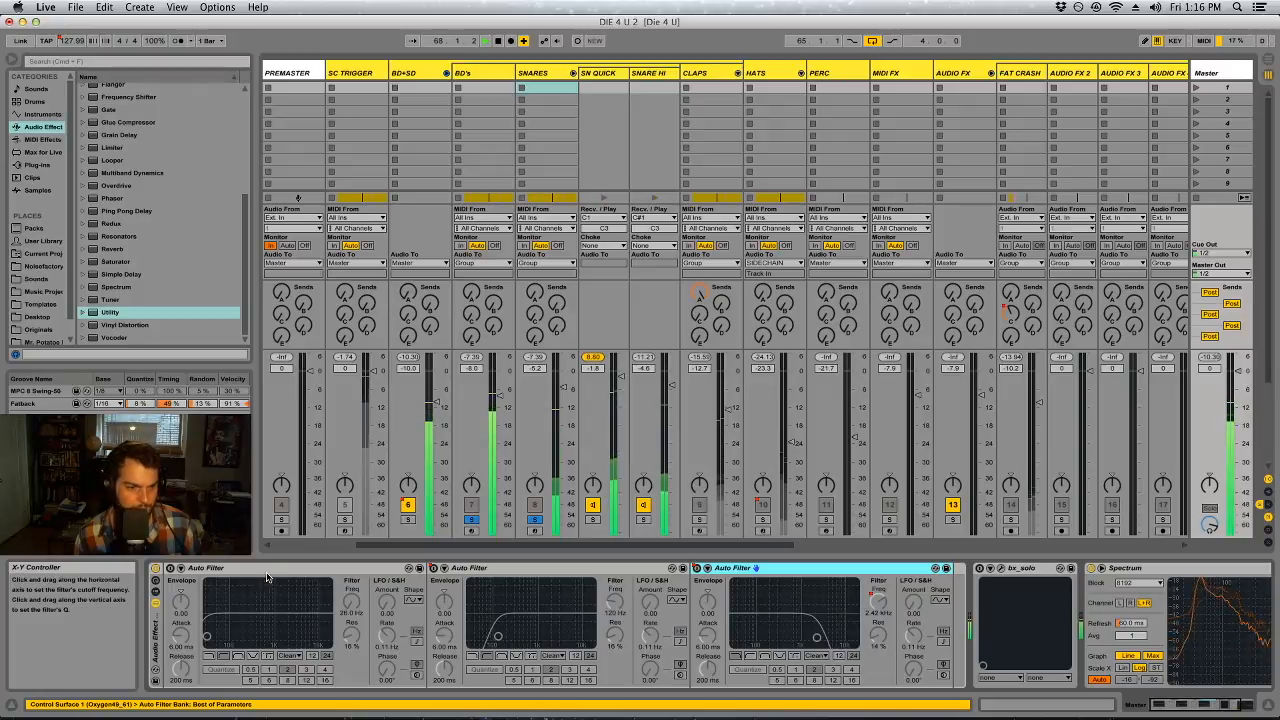
Move the Master's first Auto Filter in front of the rack, enable it as a low-pass and set its cutoff to about 403 Hz
left_click(231, 572)
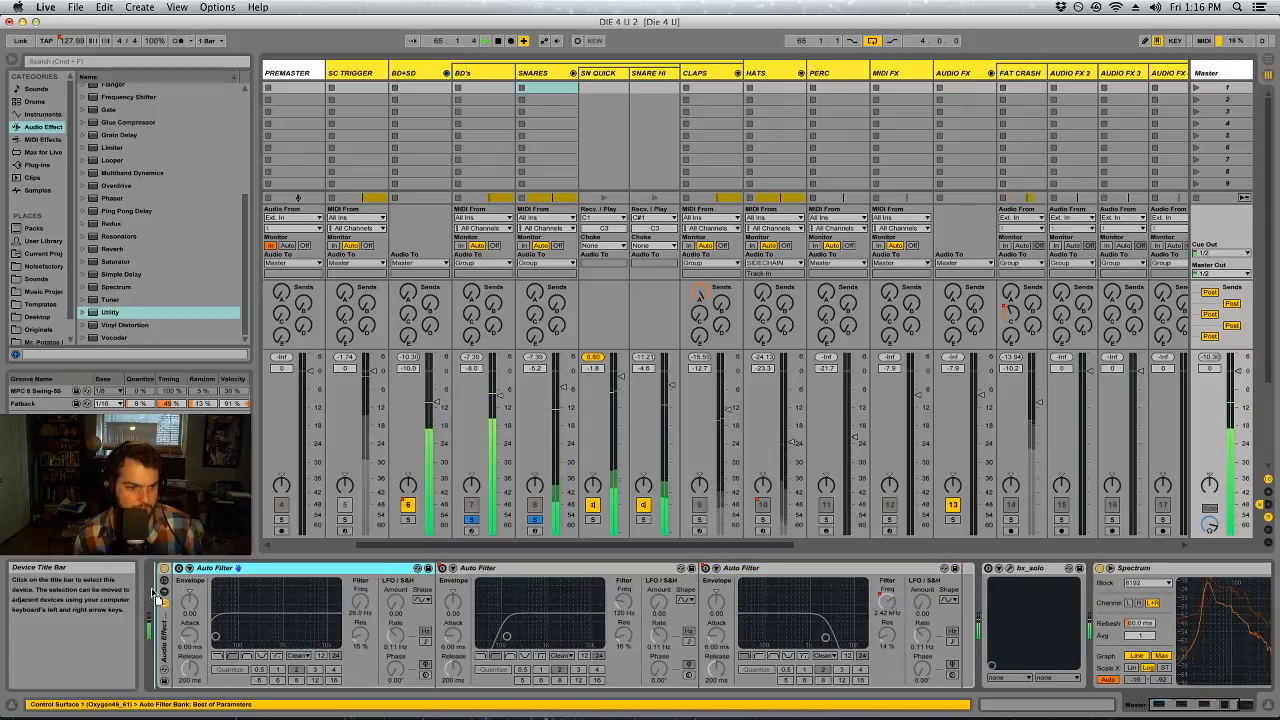
left_click(199, 656)
left_click_drag(197, 636, 239, 636)
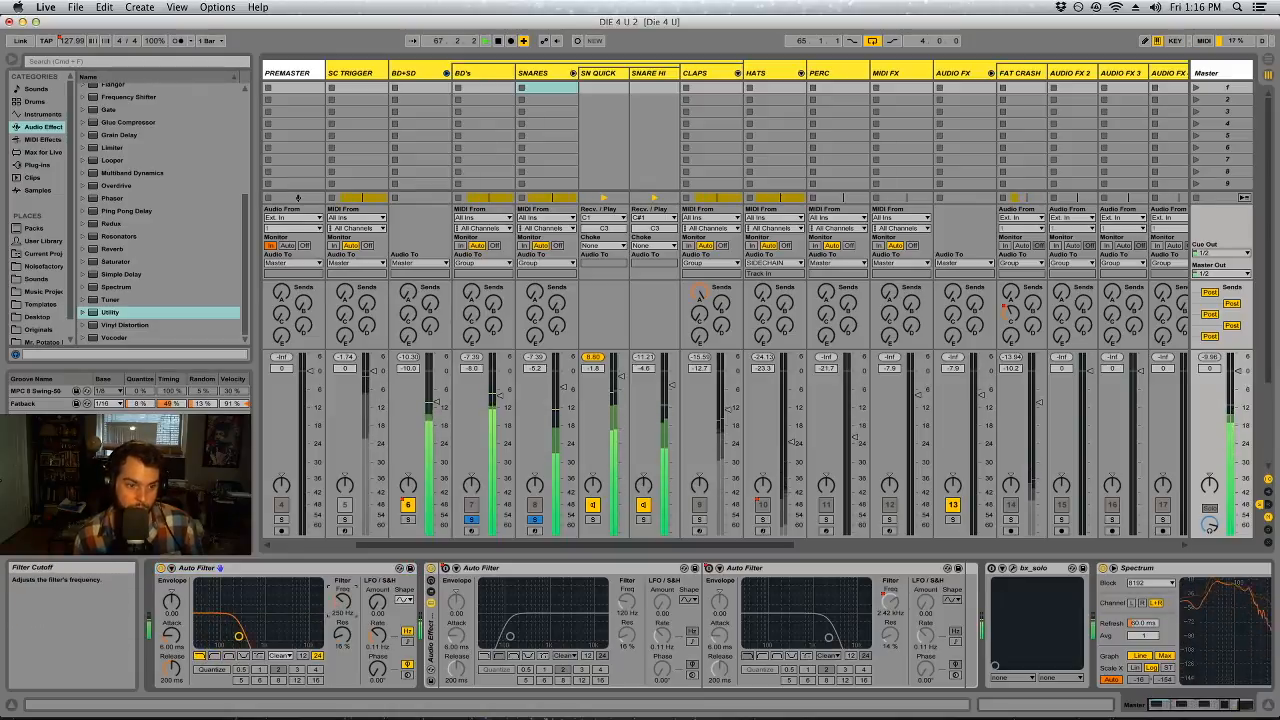
left_click_drag(342, 601, 342, 645)
right_click(342, 601)
left_click(342, 601)
left_click_drag(342, 601, 342, 554)
left_click_drag(342, 601, 342, 597)
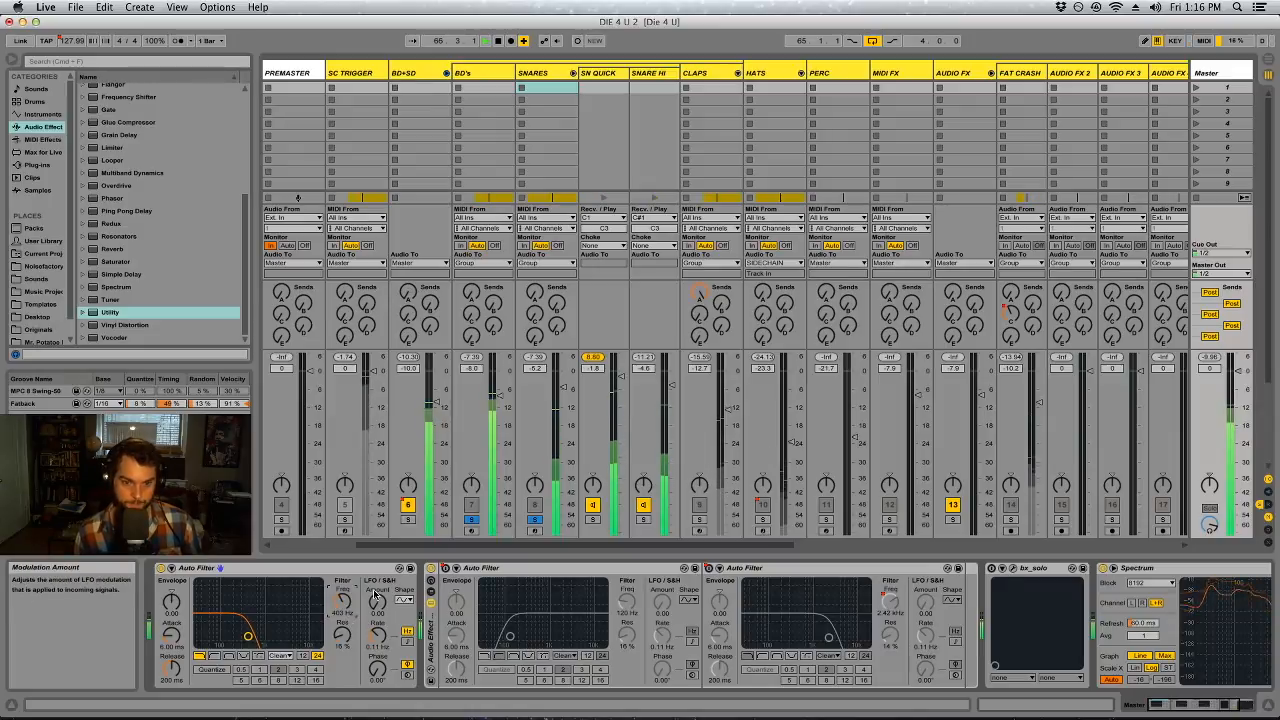
Audition the SN QUICK chain of the SNARES track by soloing it briefly
left_click(608, 75)
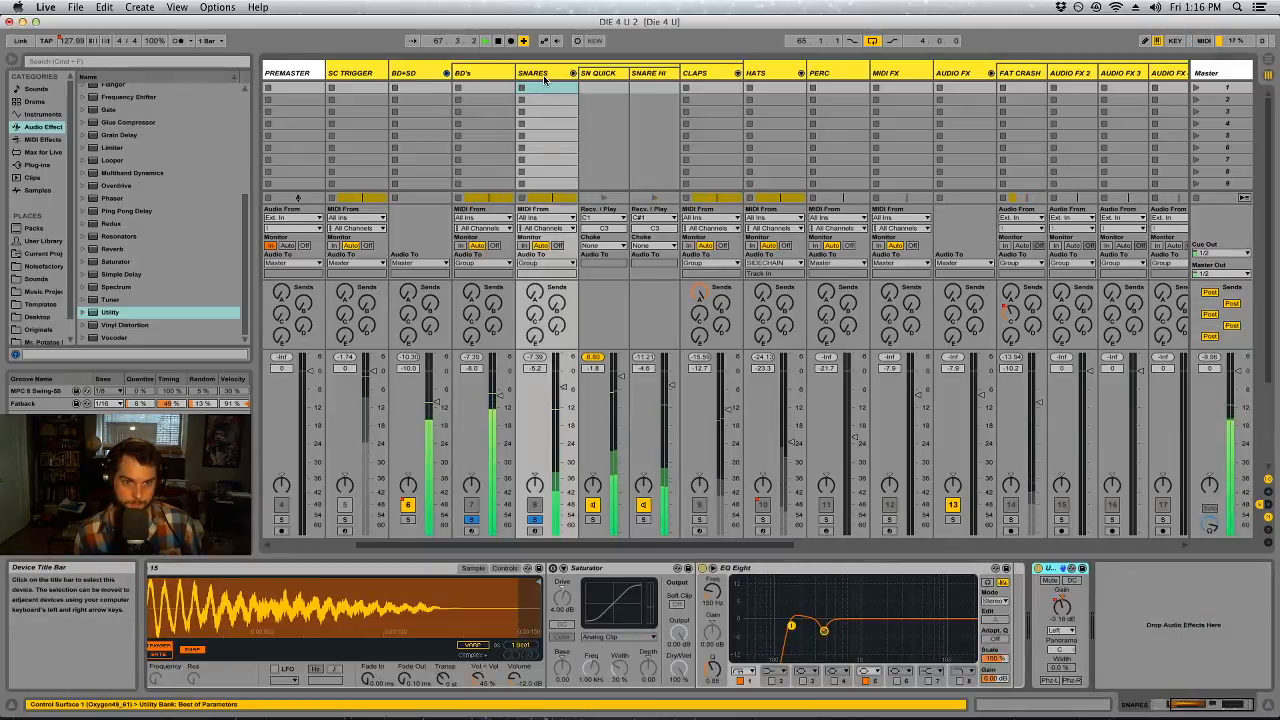
left_click(594, 519)
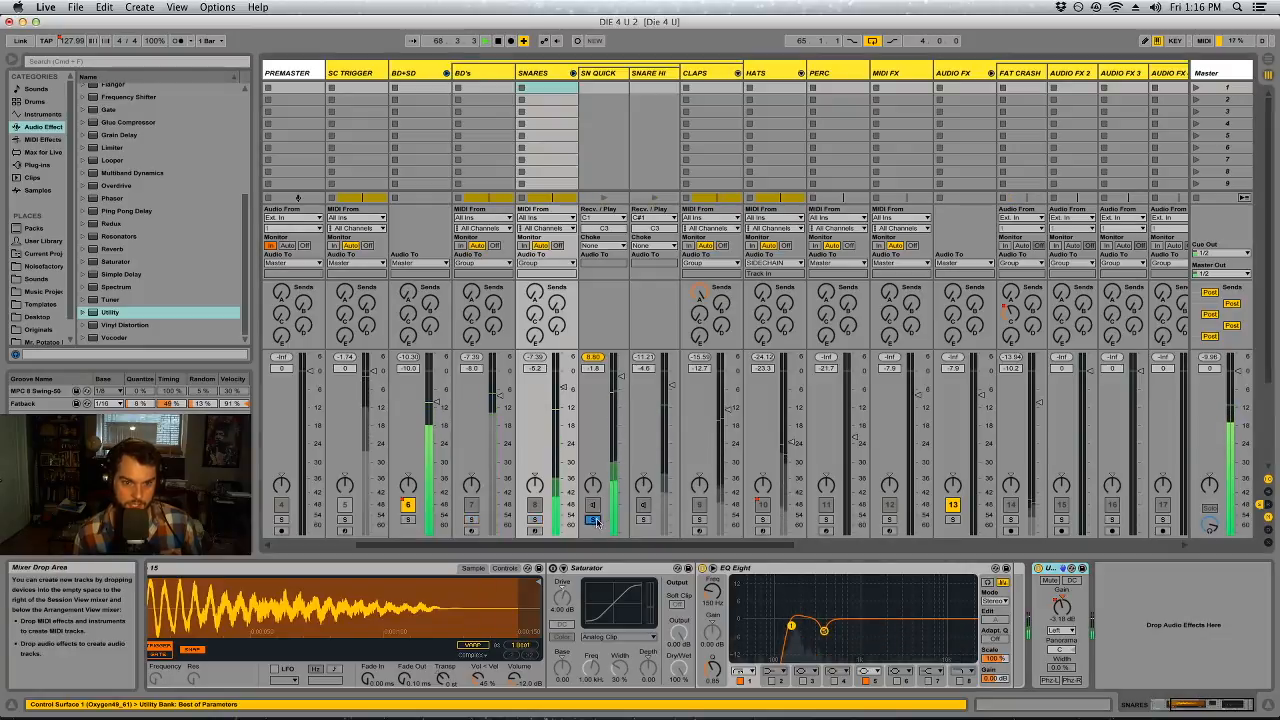
left_click(594, 519)
Switch off the low-pass Auto Filter on the Master and solo the BD+SD group
left_click(1200, 68)
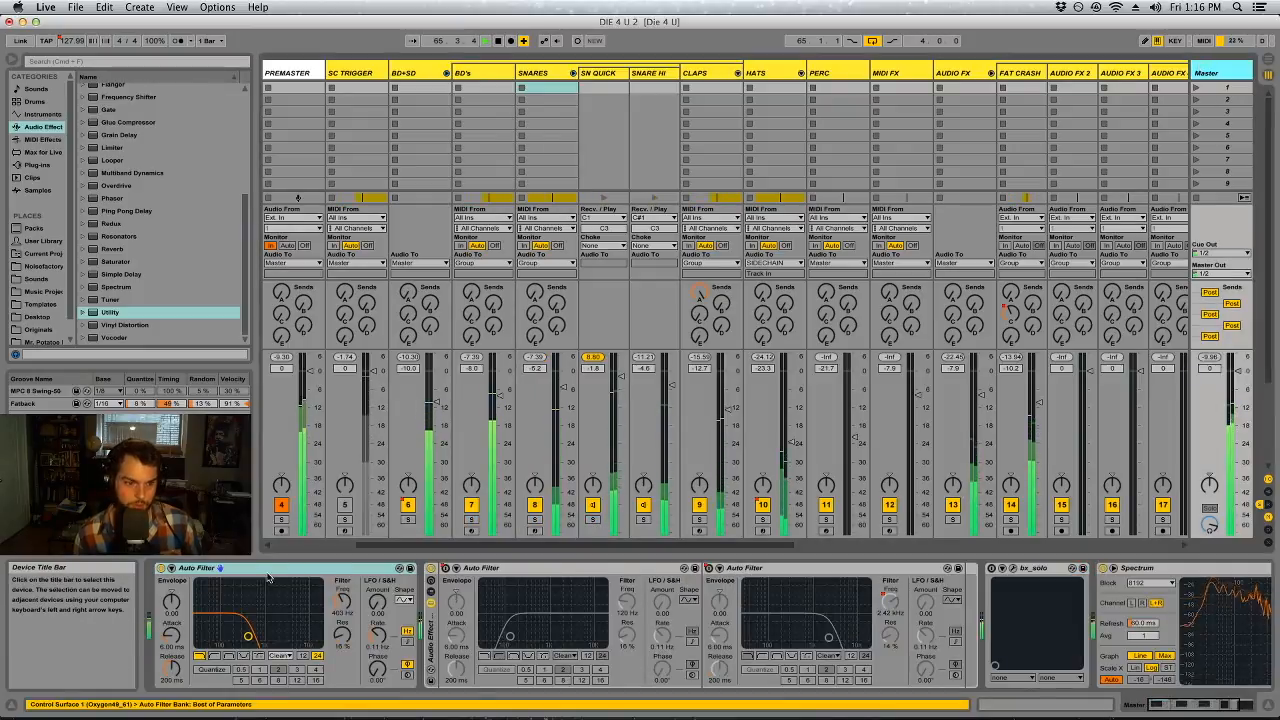
key("Tab")
key("Tab")
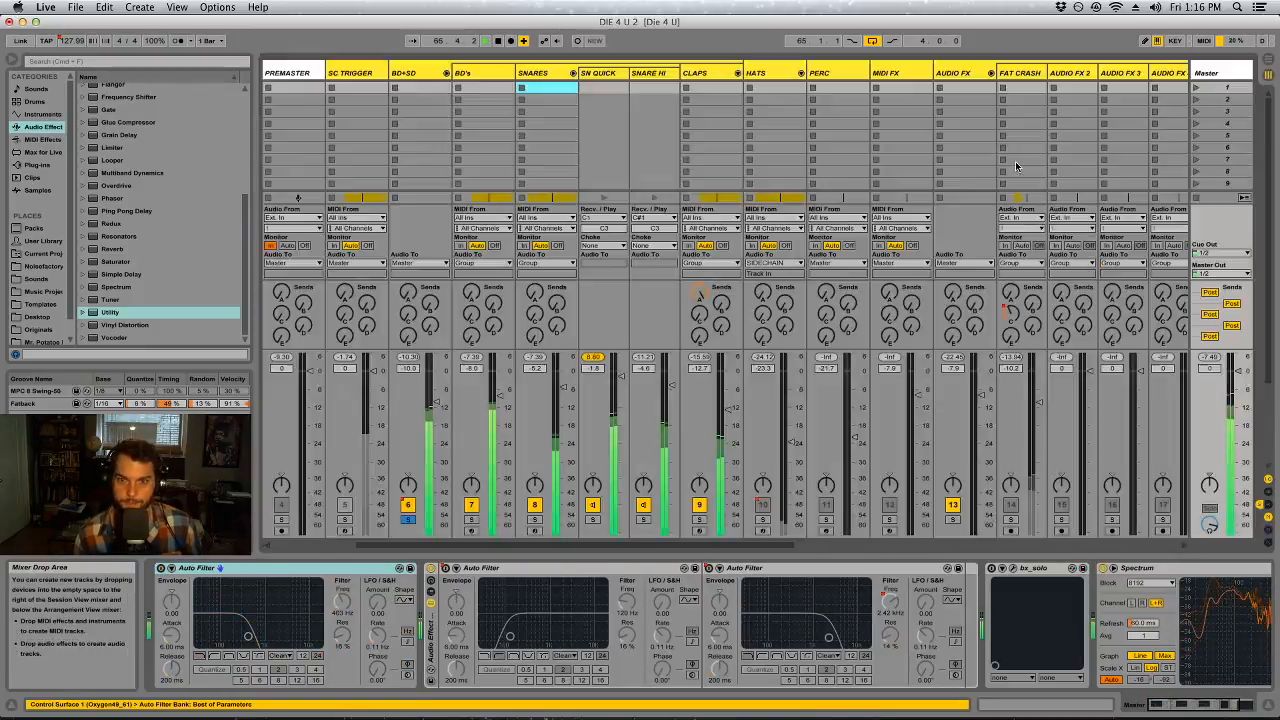
Compare the snare layers, leaving SNARE HI and CLAPS muted and SN QUICK active, and lower SN QUICK's volume to -2.5 dB
left_click(593, 505)
left_click(643, 505)
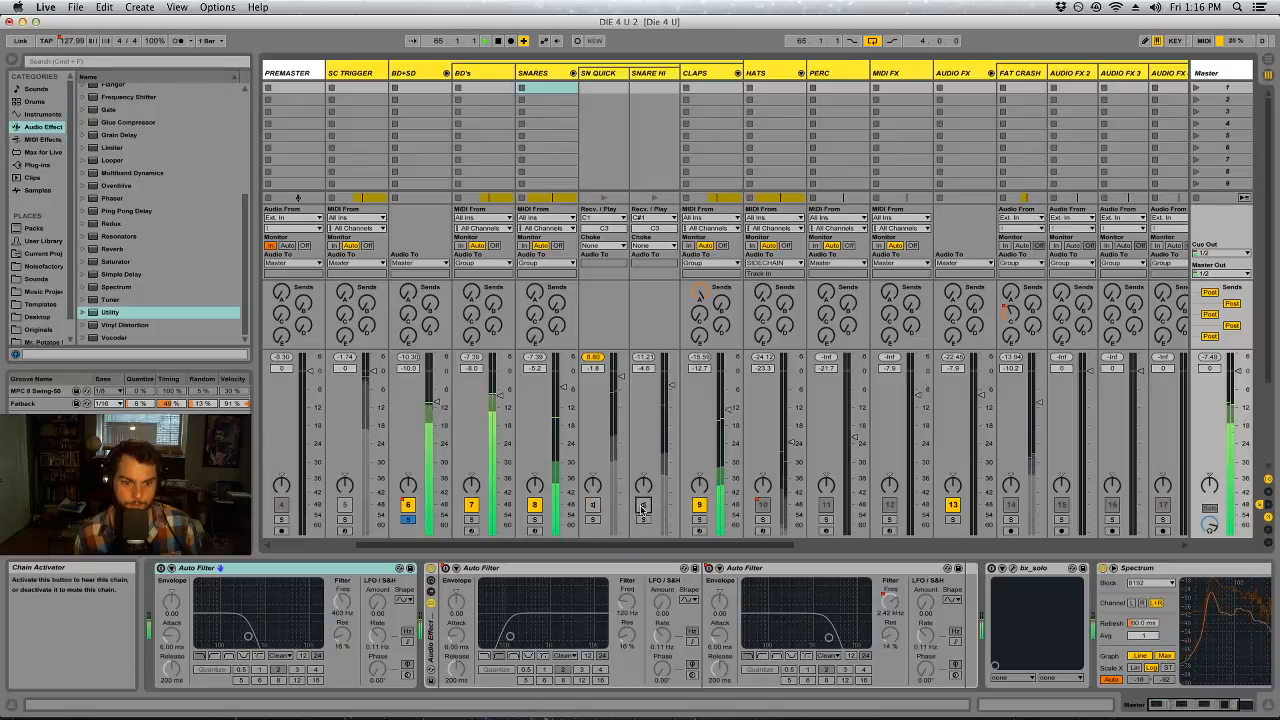
left_click(698, 504)
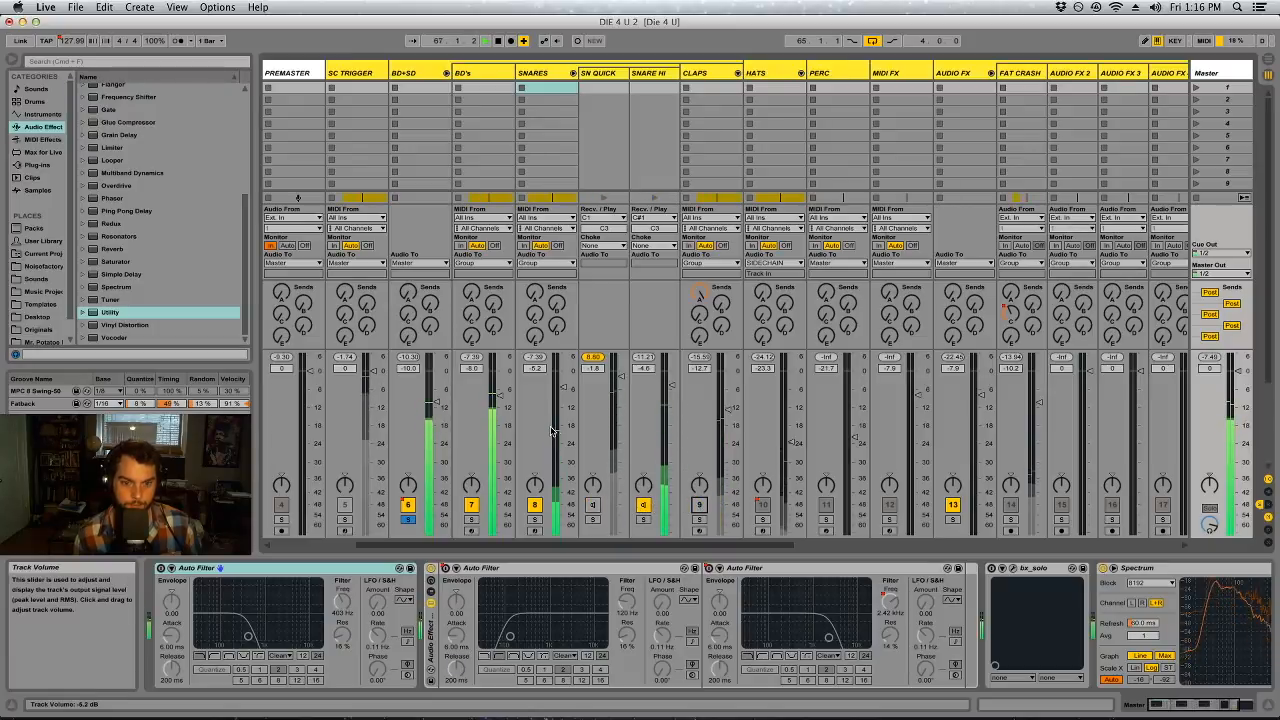
left_click(592, 504)
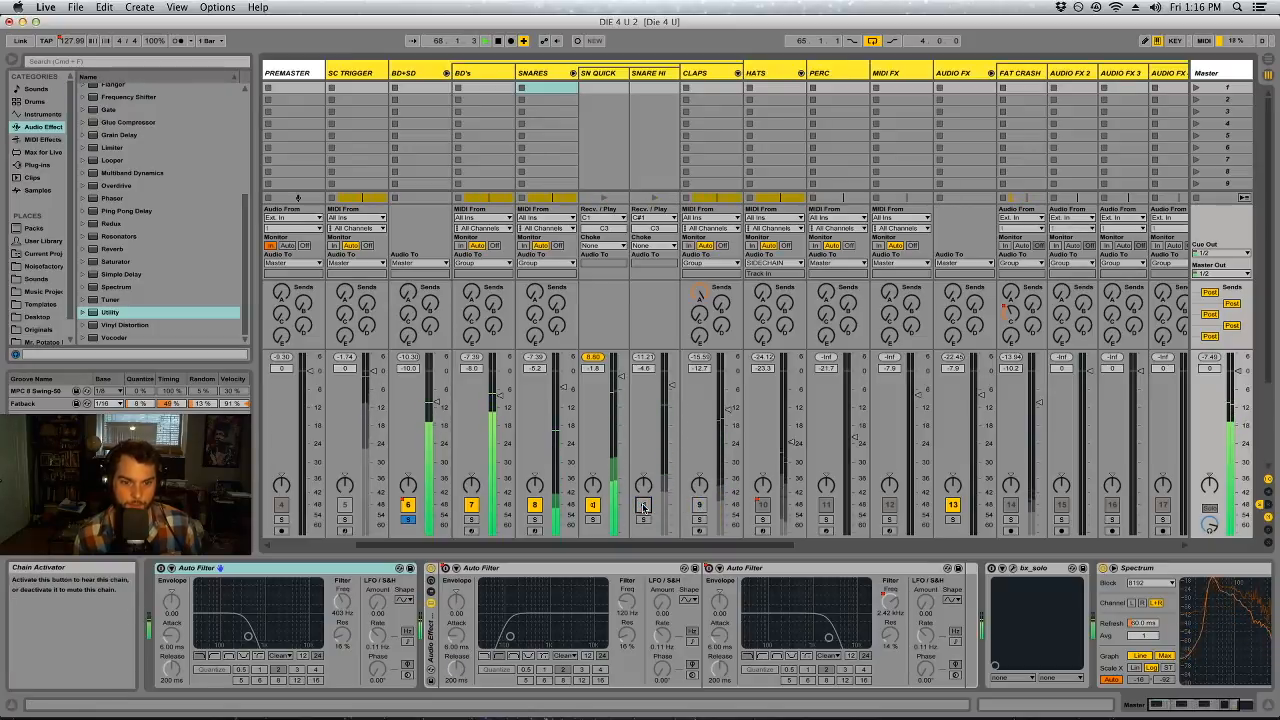
left_click_drag(621, 378, 621, 382)
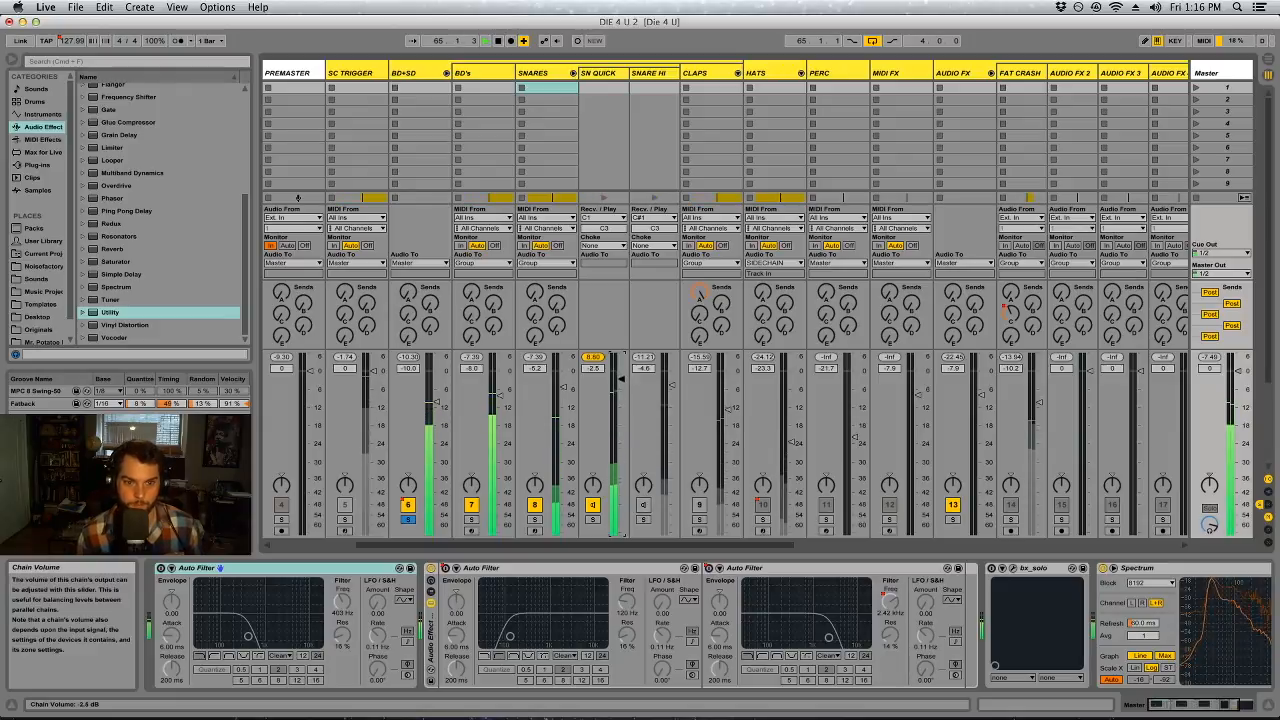
Activate band 4 of the EQ Eight on the SN QUICK chain at about 623 Hz
left_click(598, 78)
left_click(598, 75)
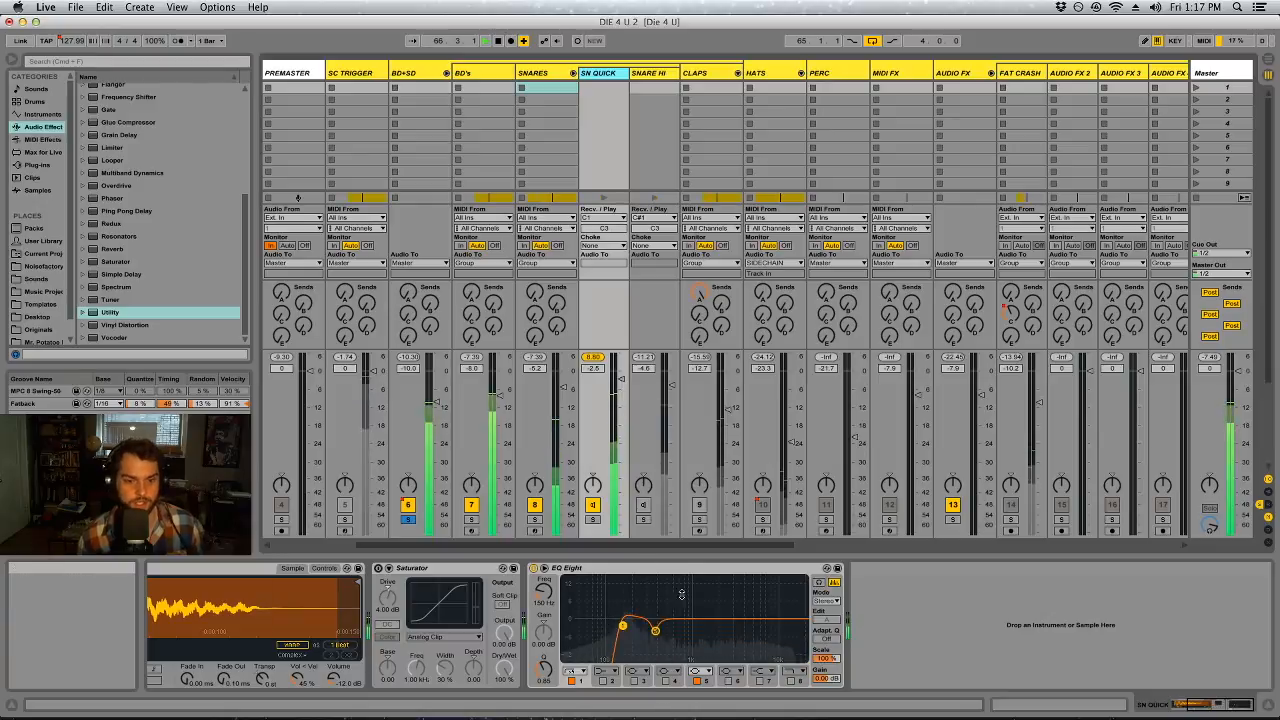
left_click(666, 681)
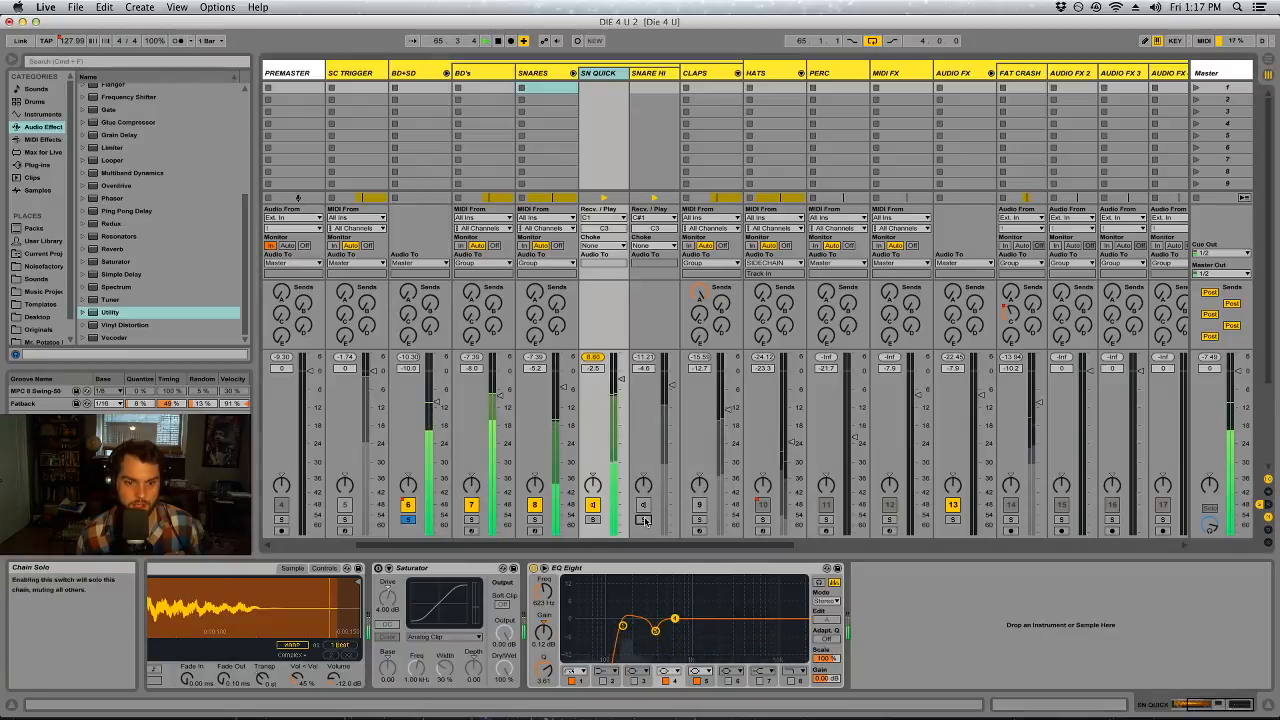
Audition the SNARE HI chain soloed, release its solo, and solo the SNARES track
left_click(593, 521)
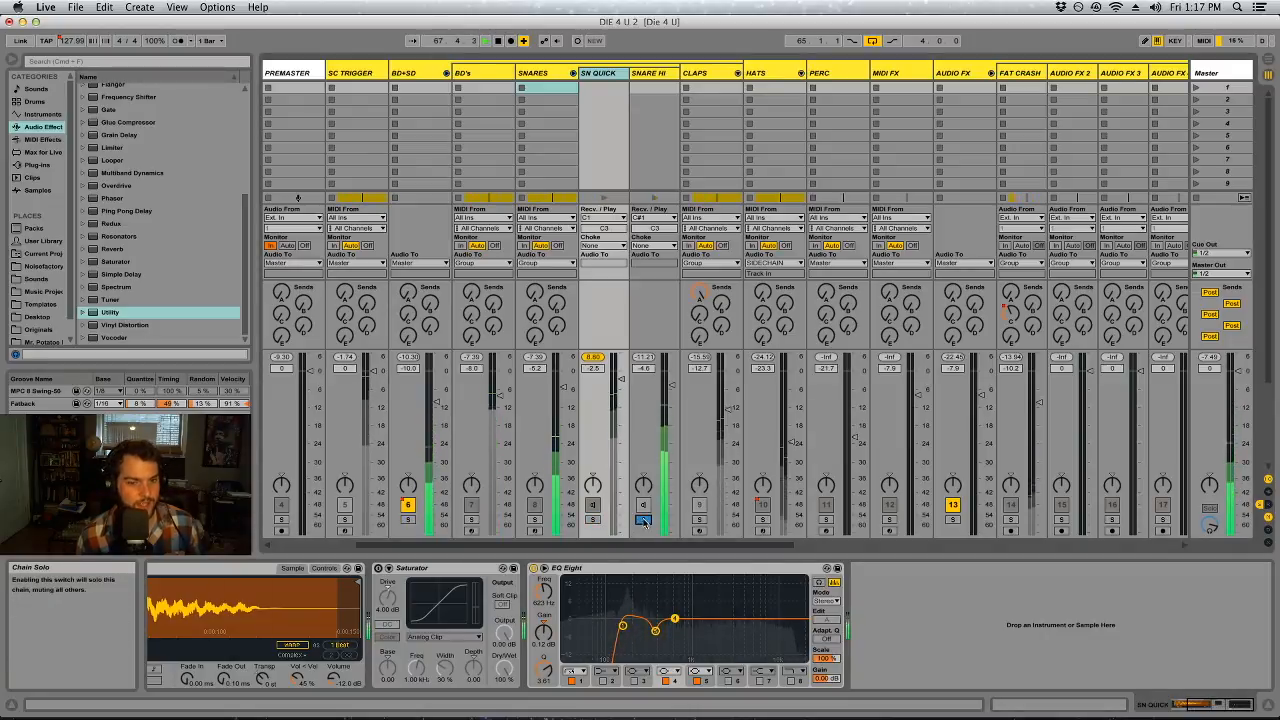
left_click(643, 520)
left_click(658, 76)
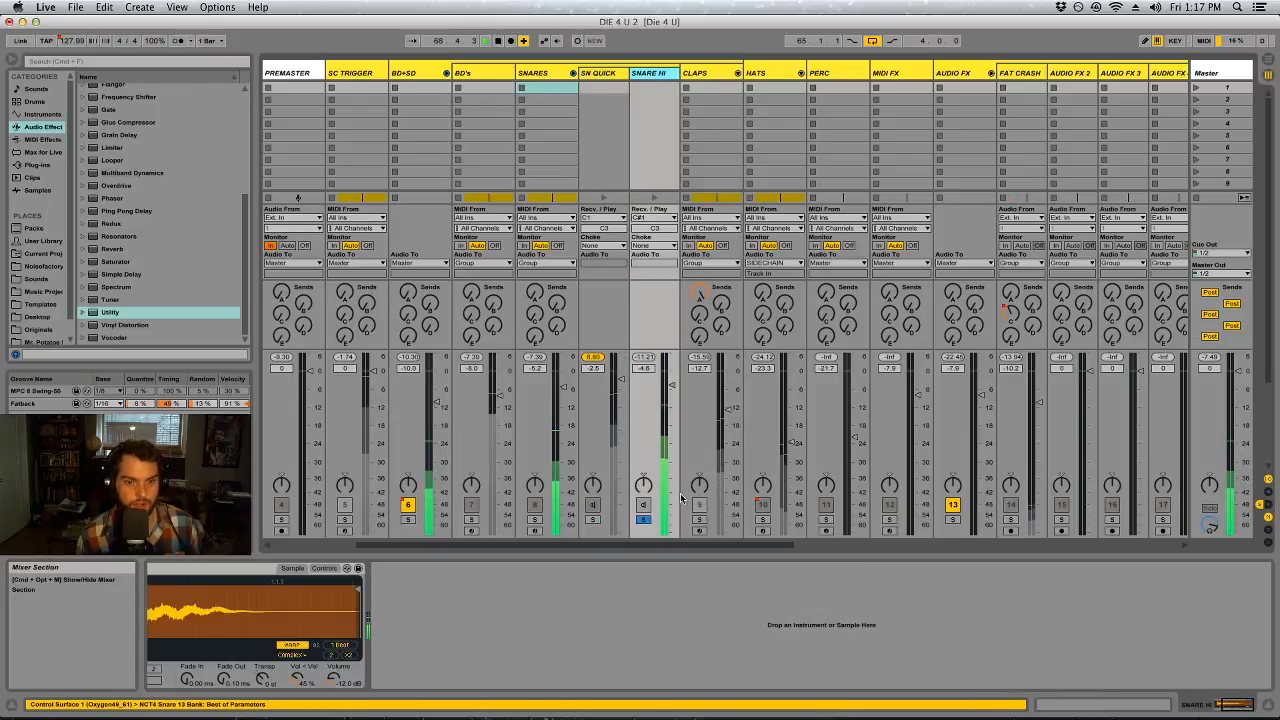
left_click(643, 520)
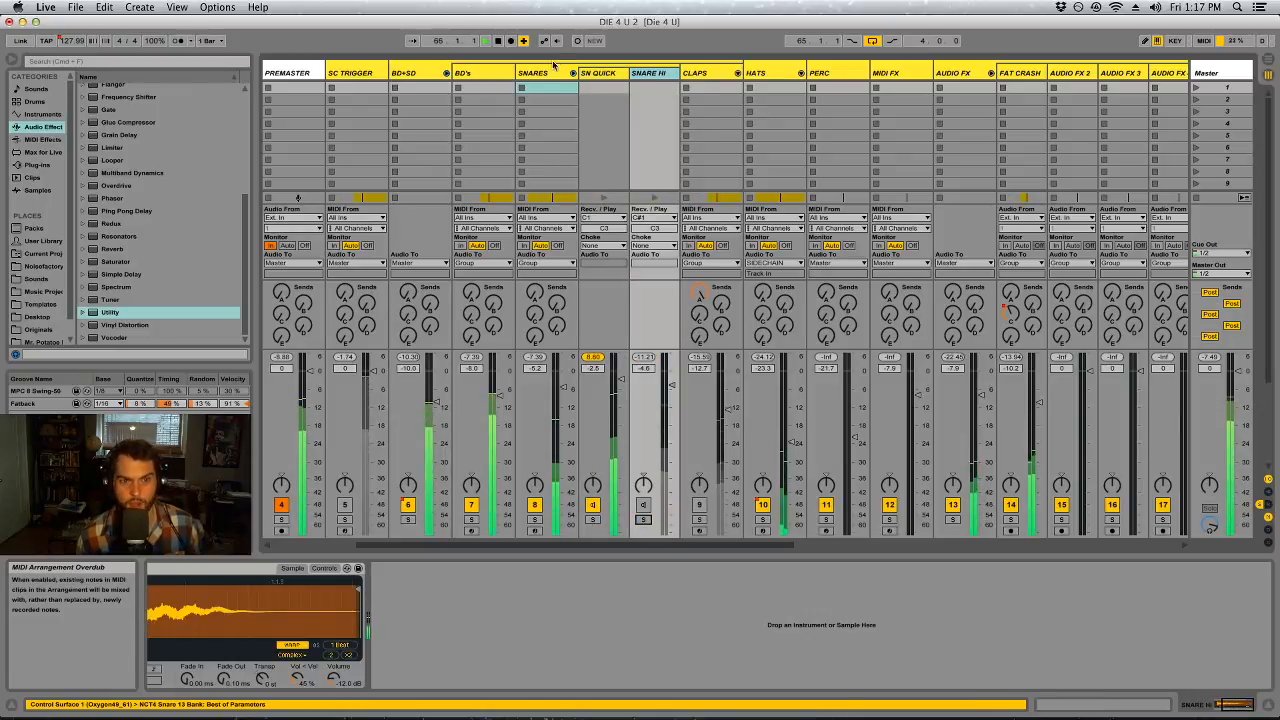
left_click(535, 520)
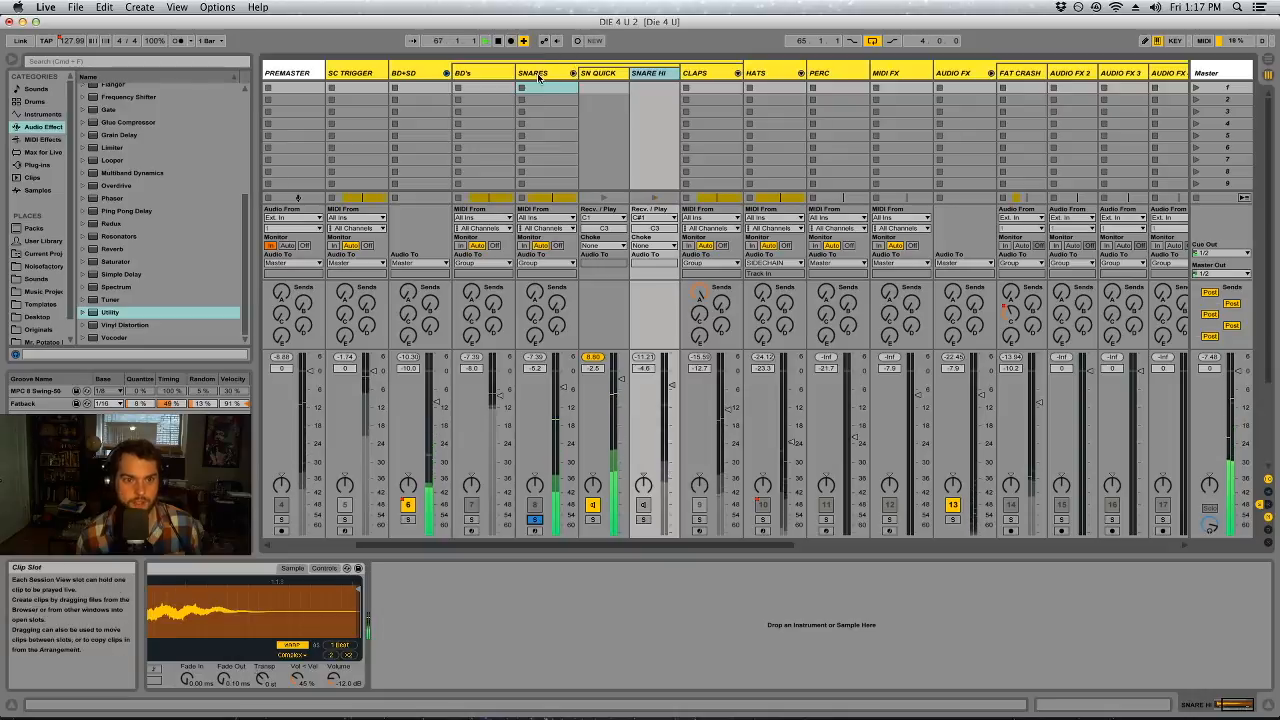
Turn band 4 of SN QUICK's EQ Eight into a wide high boost at about 9.49 kHz with a Q of about 0.96
left_click(560, 74)
left_click(600, 74)
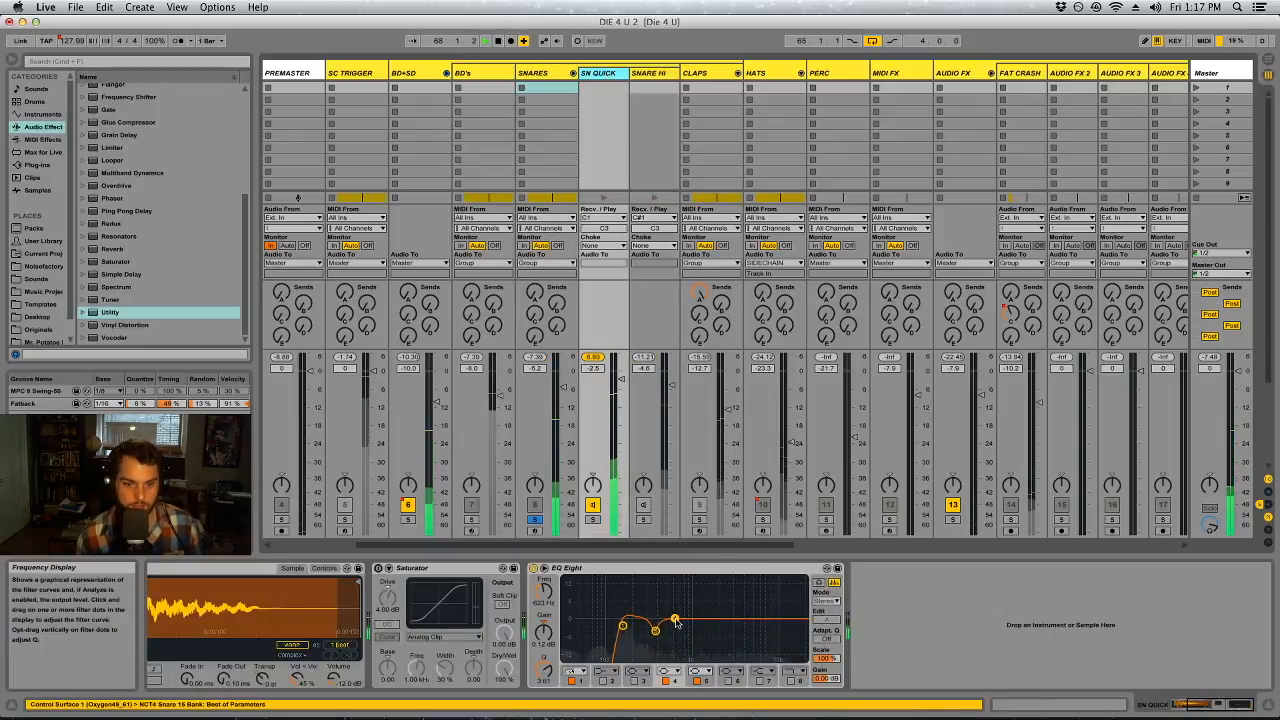
left_click_drag(675, 619, 696, 607)
left_click_drag(543, 670, 543, 704)
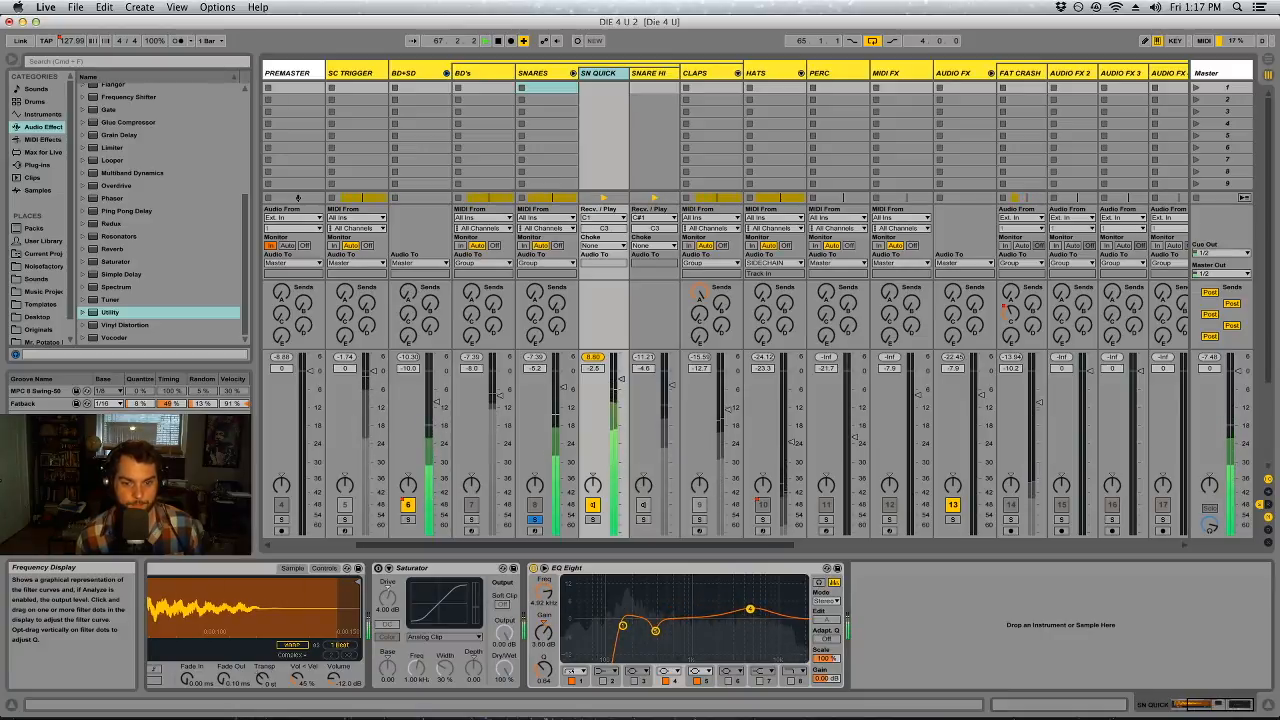
left_click_drag(543, 670, 543, 666)
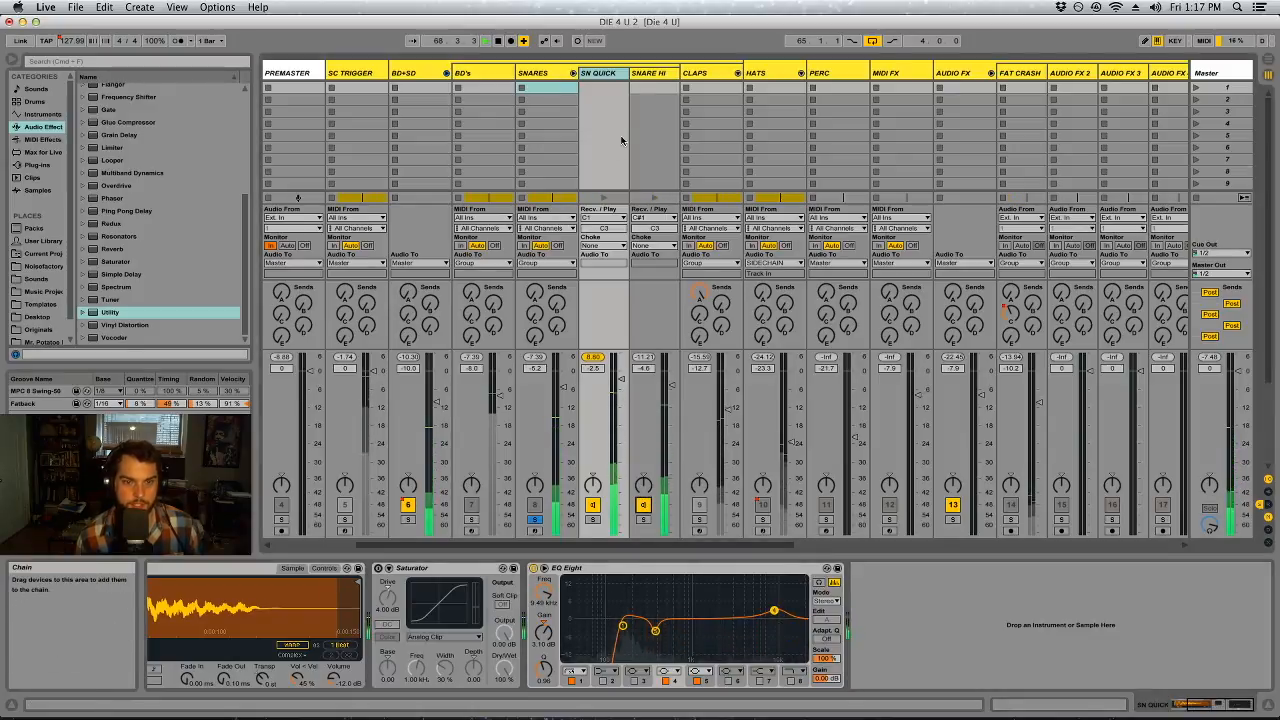
Add an EQ Eight after the sample on the SNARE HI chain, with SNARE HI active and SN QUICK muted
left_click(652, 73)
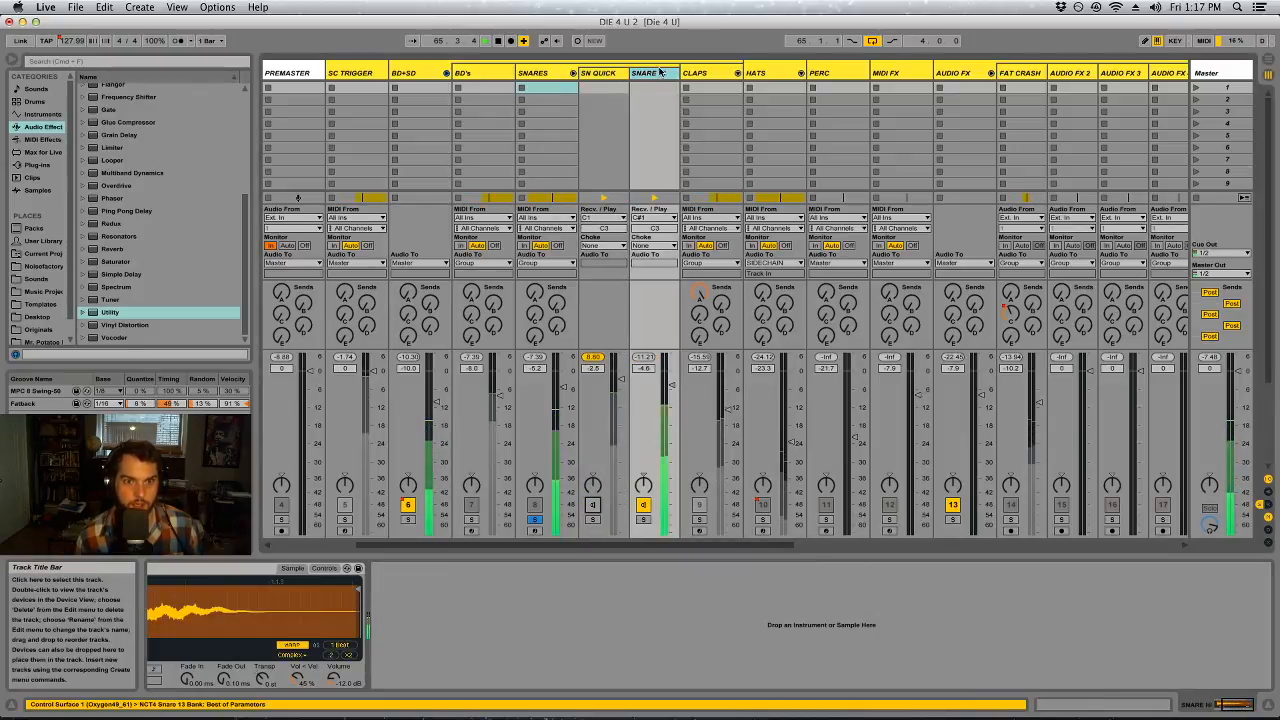
scroll(138, 234, "up", 4)
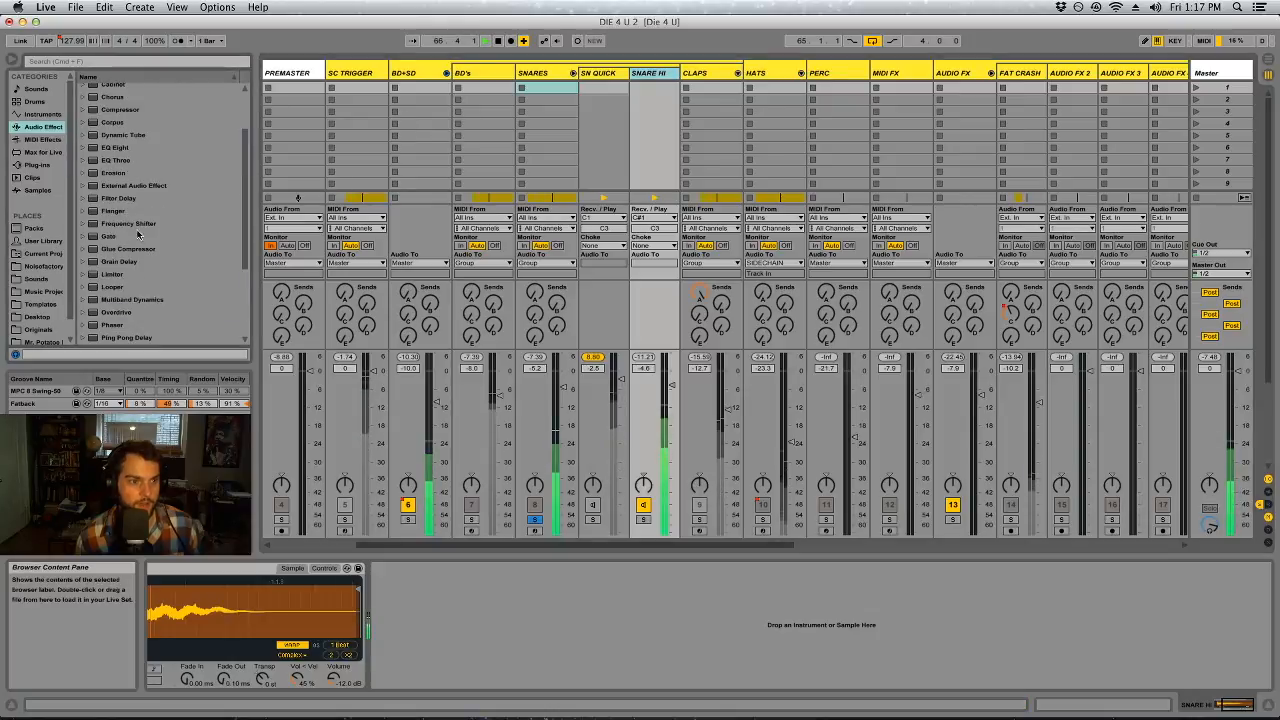
left_click_drag(113, 148, 490, 597)
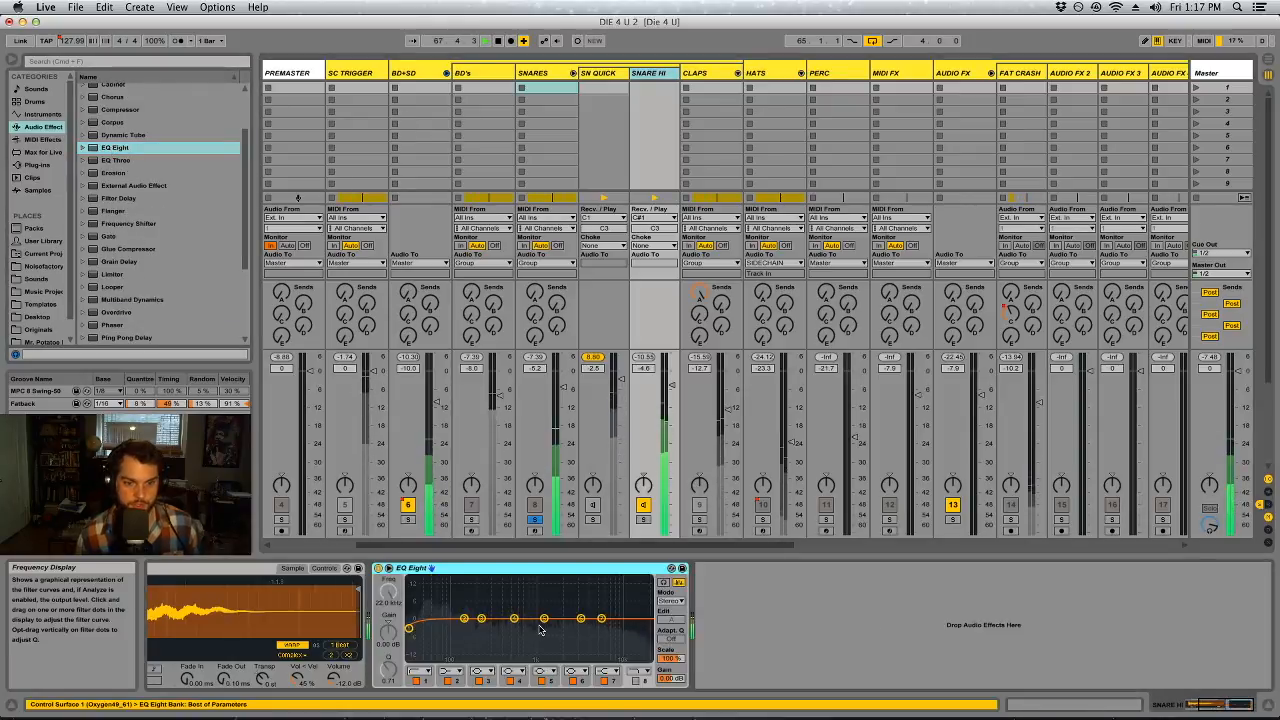
left_click(549, 74)
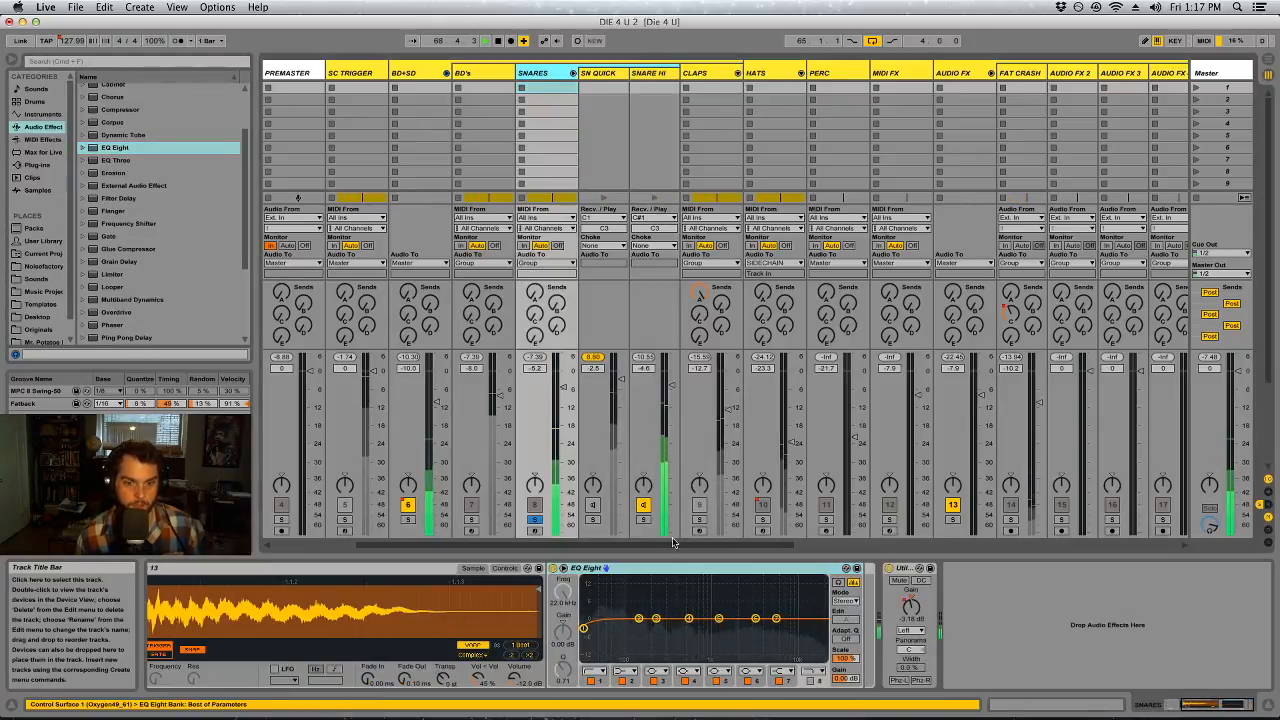
key("Delete")
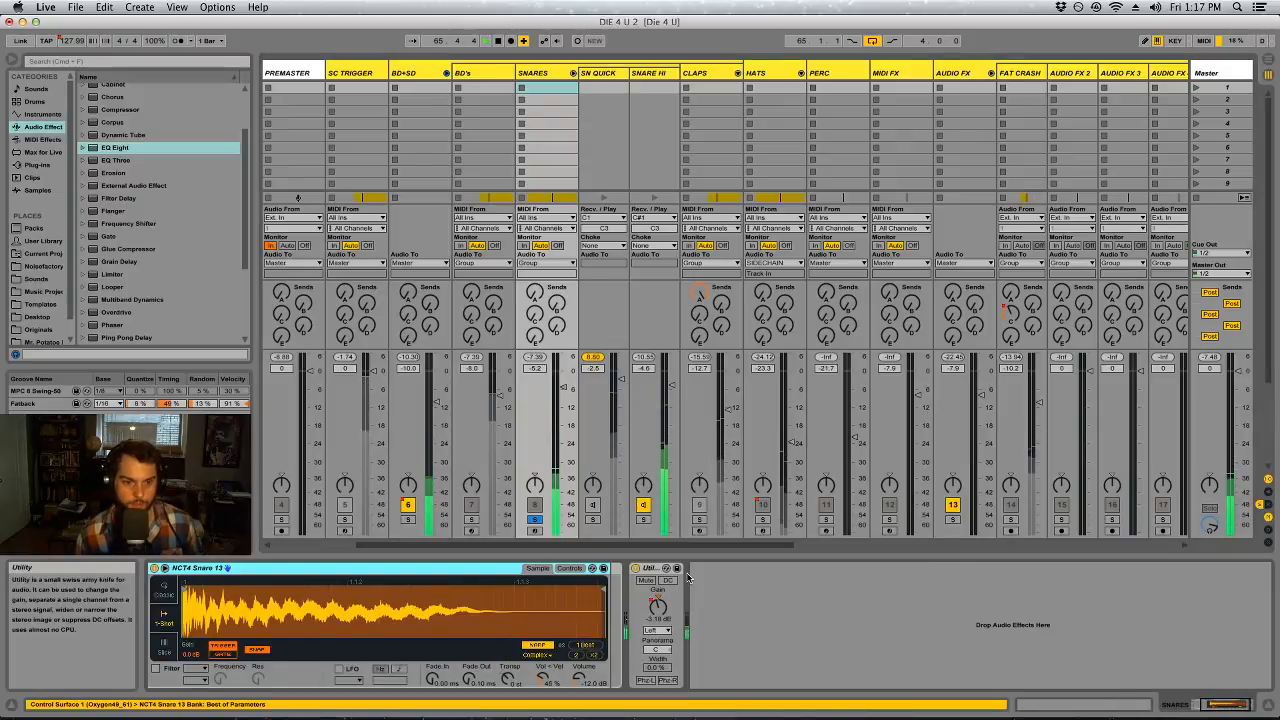
key("super+z")
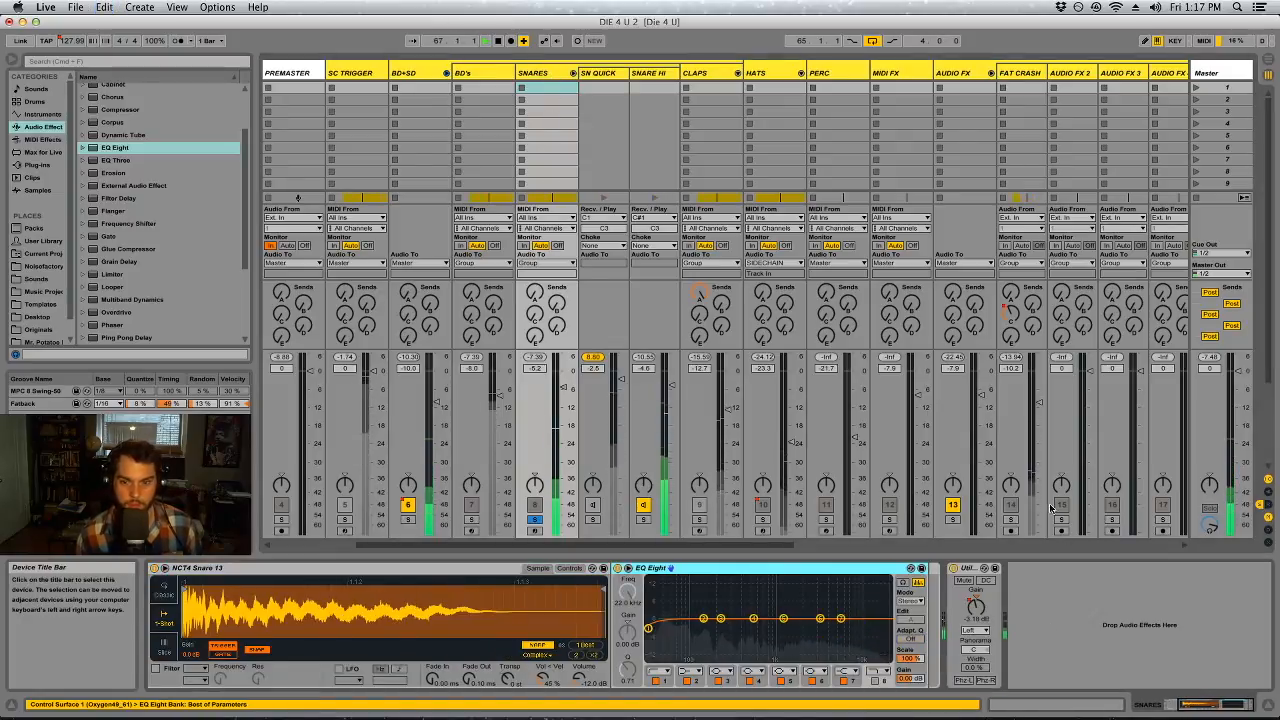
left_click(970, 568)
left_click(649, 74)
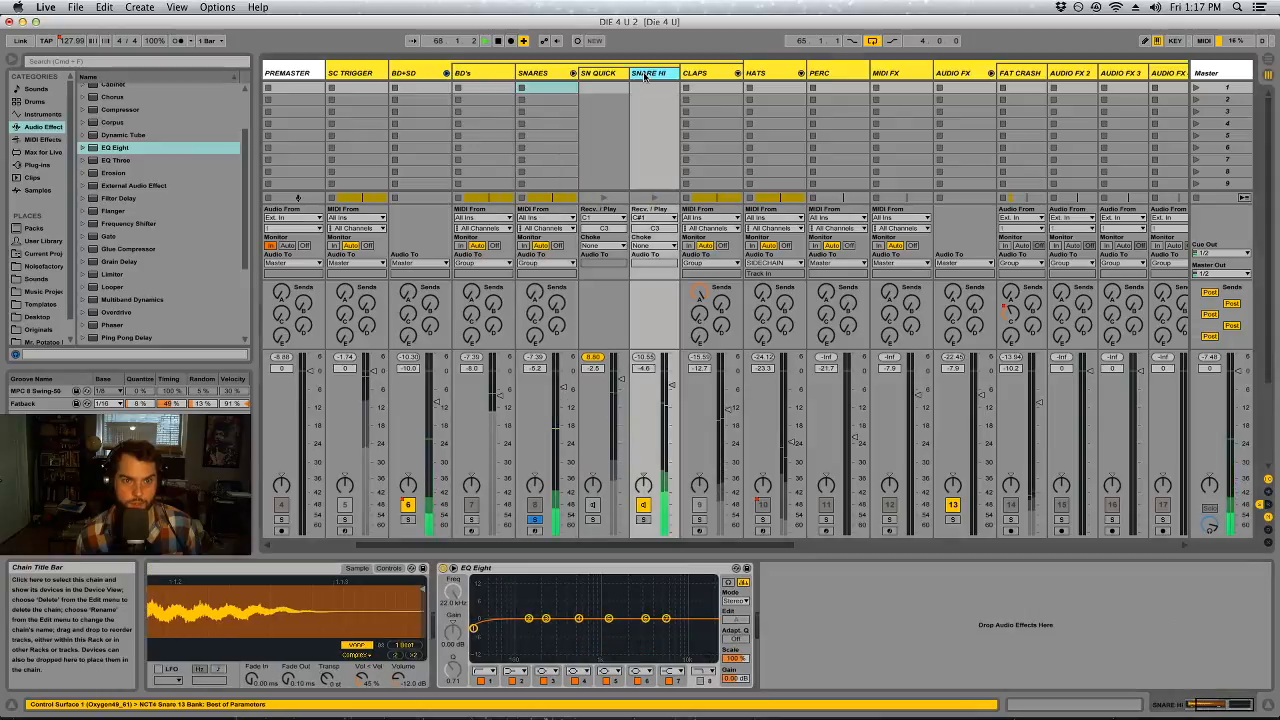
Turn band 1 of the EQ Eight on SNARE HI into a steep low cut at about 433 Hz
left_click(474, 629)
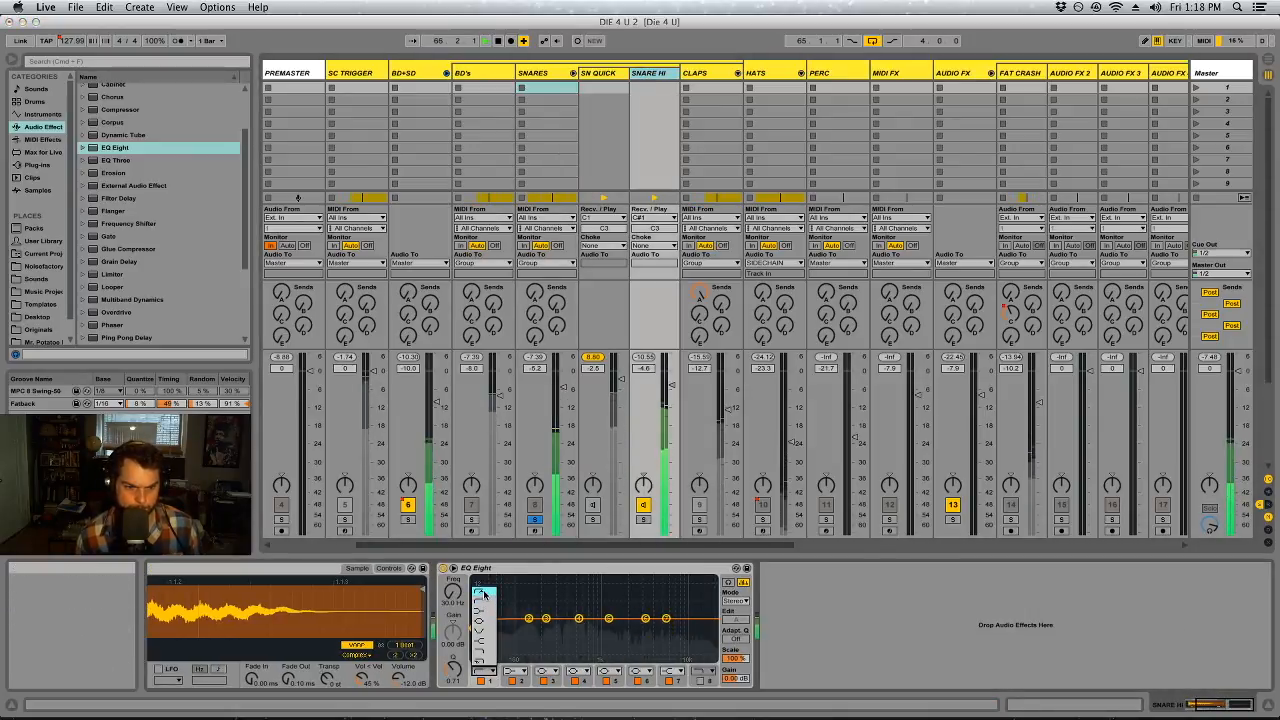
left_click(481, 669)
left_click_drag(474, 629, 481, 627)
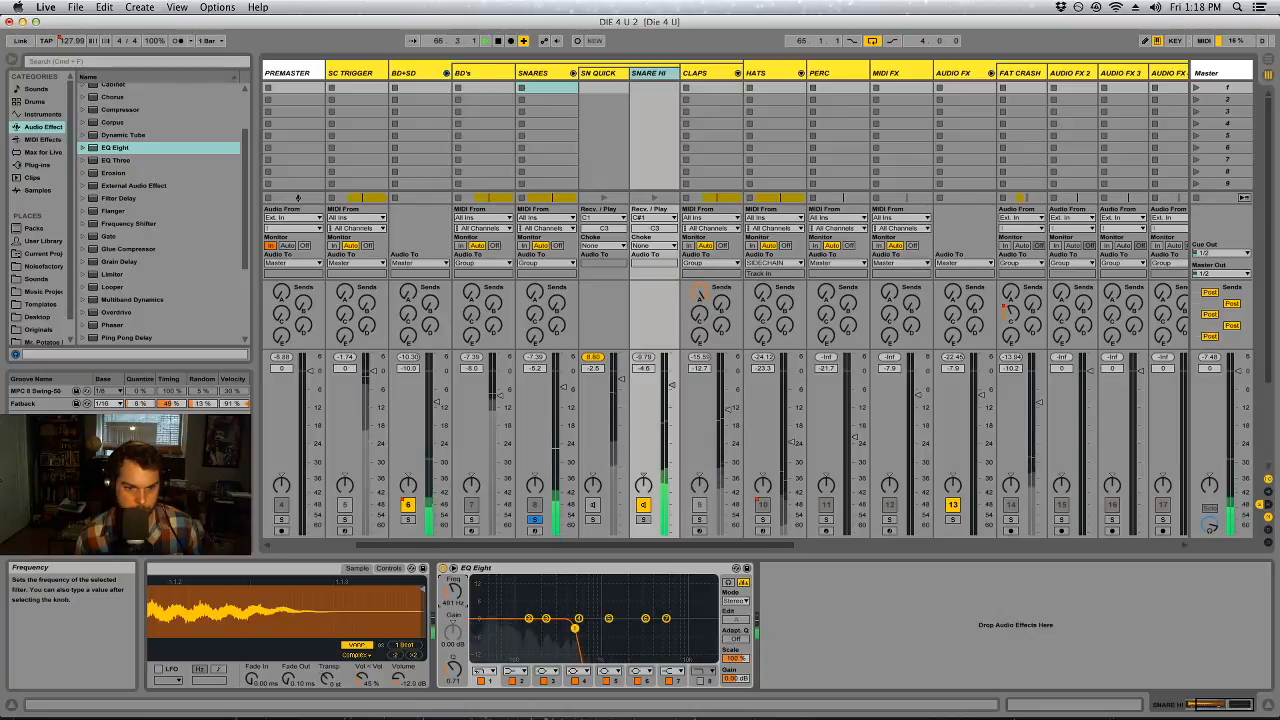
left_click(481, 669)
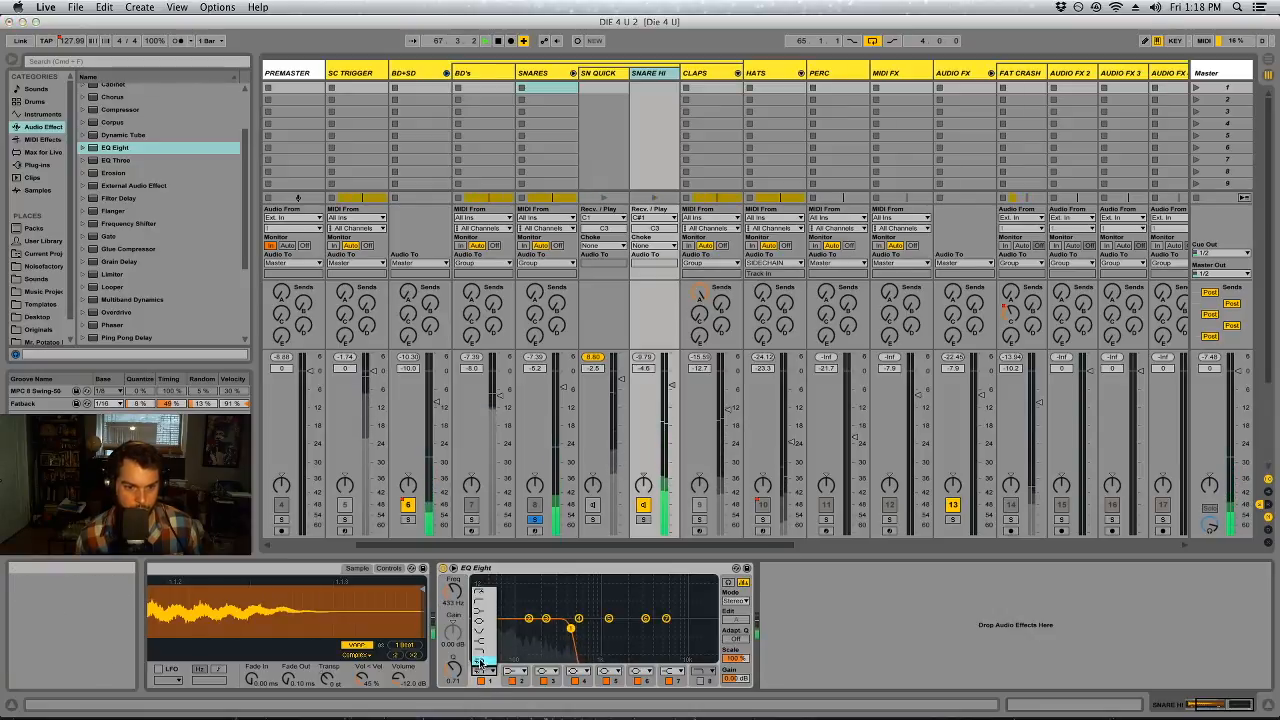
left_click(481, 593)
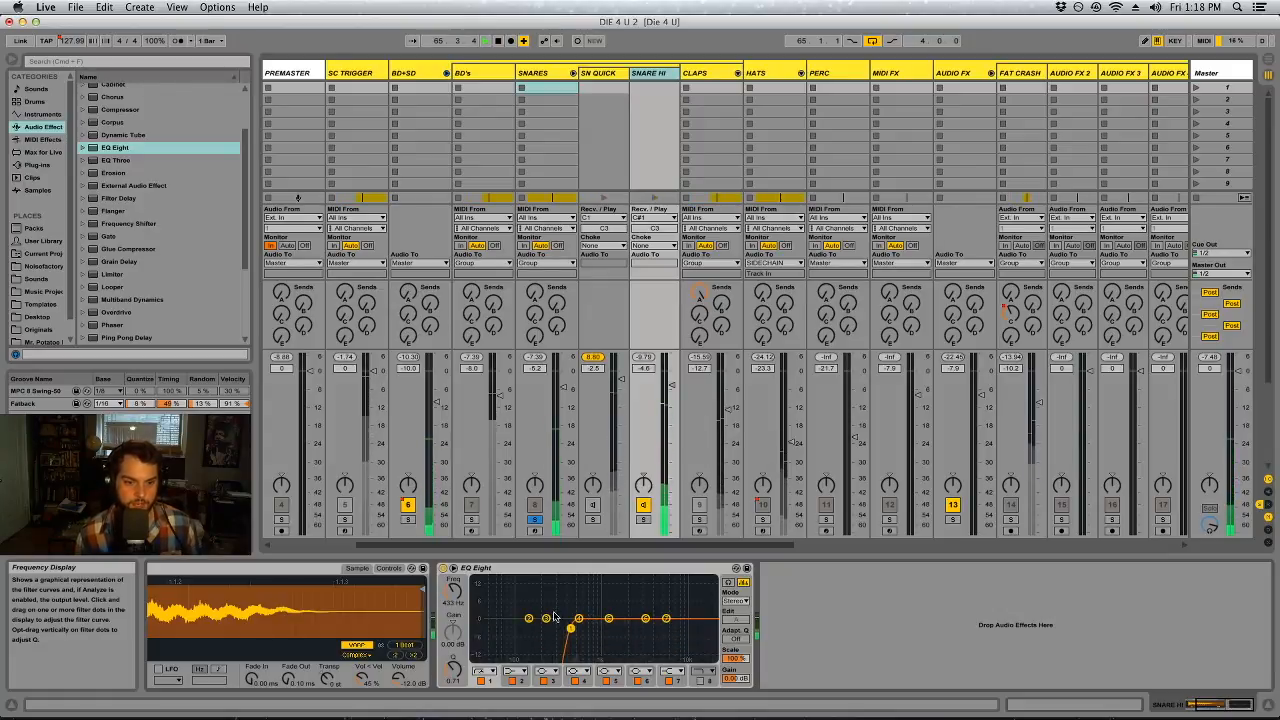
Boost band 5 of SNARE HI's EQ Eight at roughly 900 Hz, adjust its Q, and nudge the low cut slightly higher
mouse_move(608, 618)
left_mouse_down()
mouse_move(592, 599)
mouse_move(615, 598)
mouse_move(596, 604)
left_mouse_up()
left_click_drag(453, 669, 453, 664)
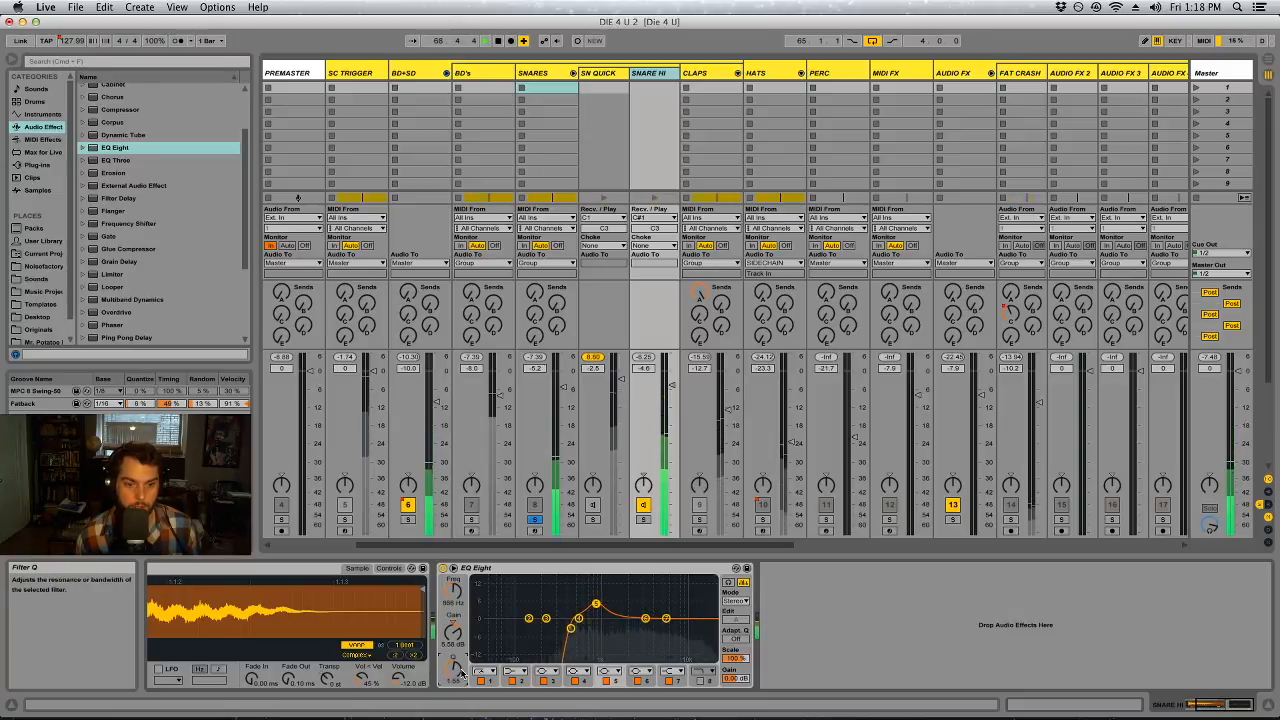
left_click_drag(588, 603, 598, 602)
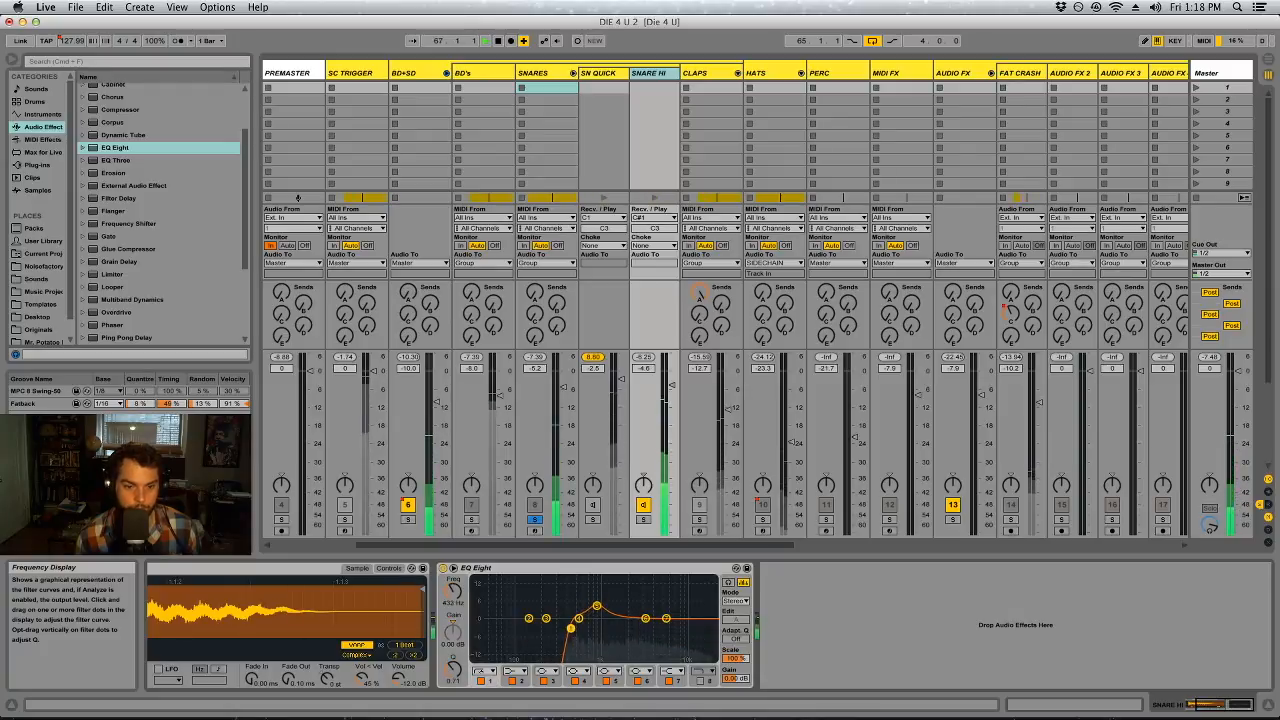
left_click_drag(584, 628, 586, 628)
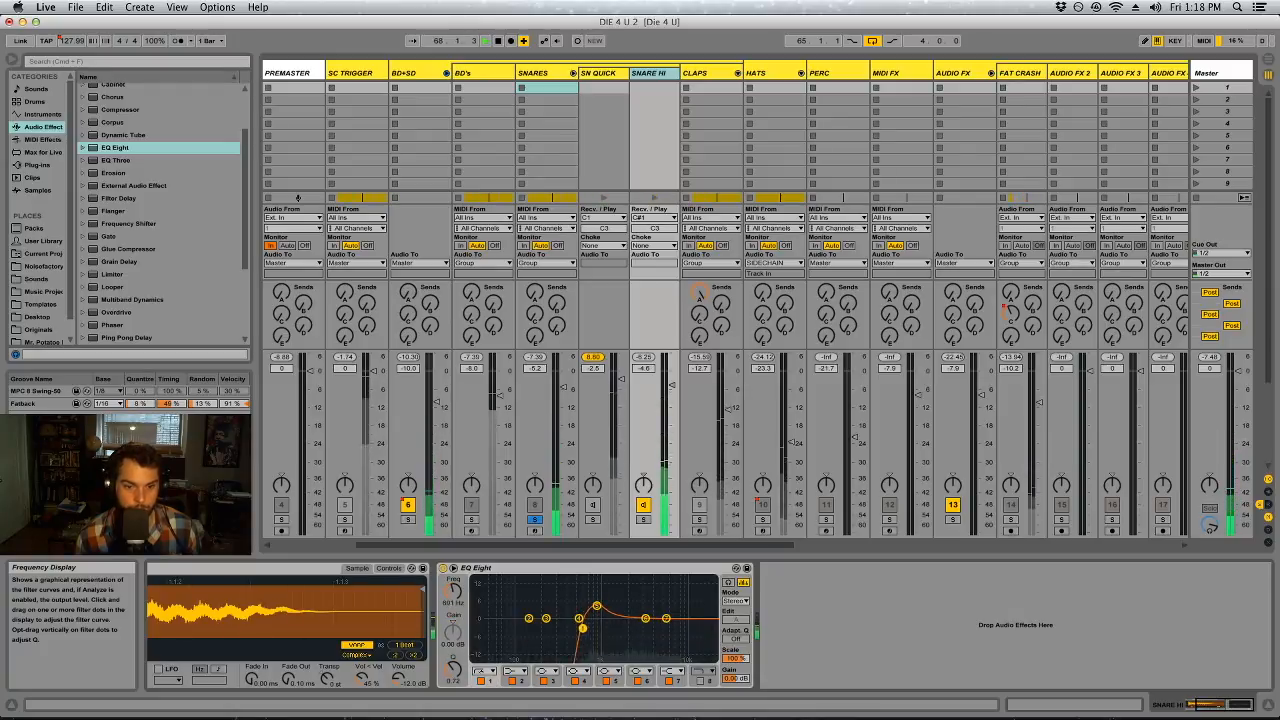
Cut band 6 about 2.35 dB at 2.20 kHz and boost band 3 about 3.4 dB near 5 kHz on SNARE HI, adjusting both Qs
left_click_drag(571, 630, 641, 604)
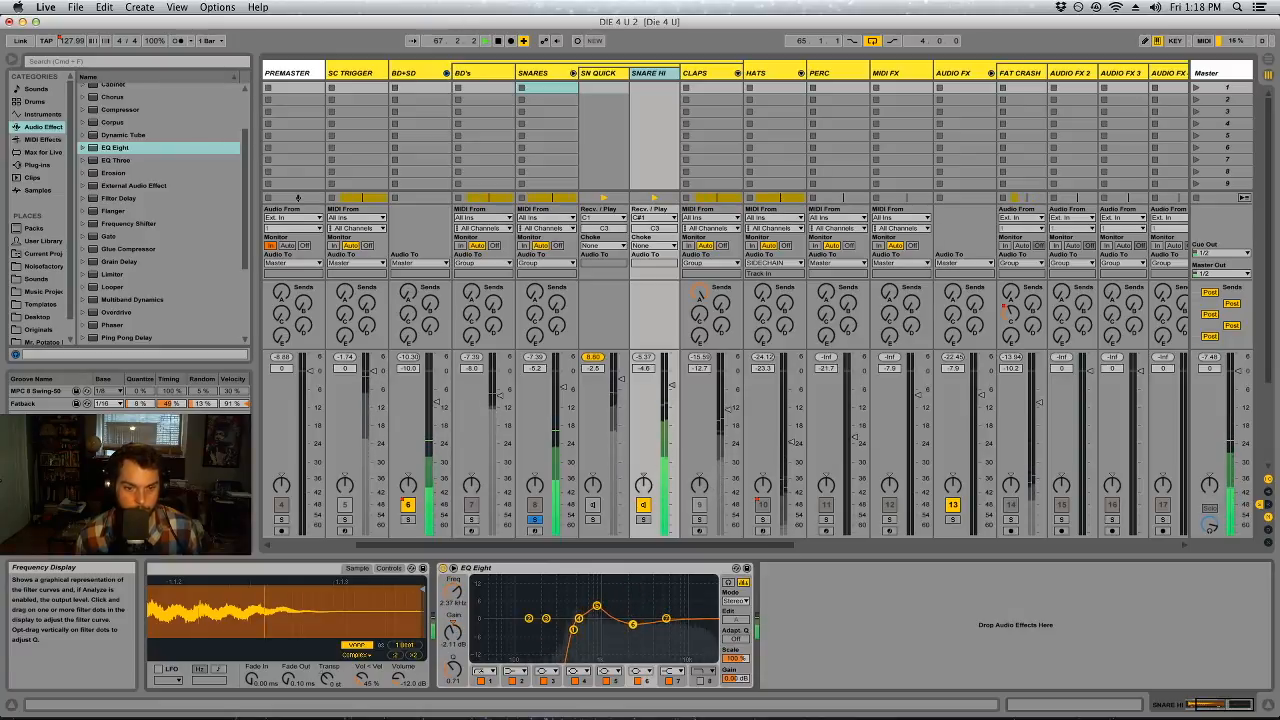
left_click_drag(631, 624, 630, 625)
left_click_drag(454, 671, 454, 659)
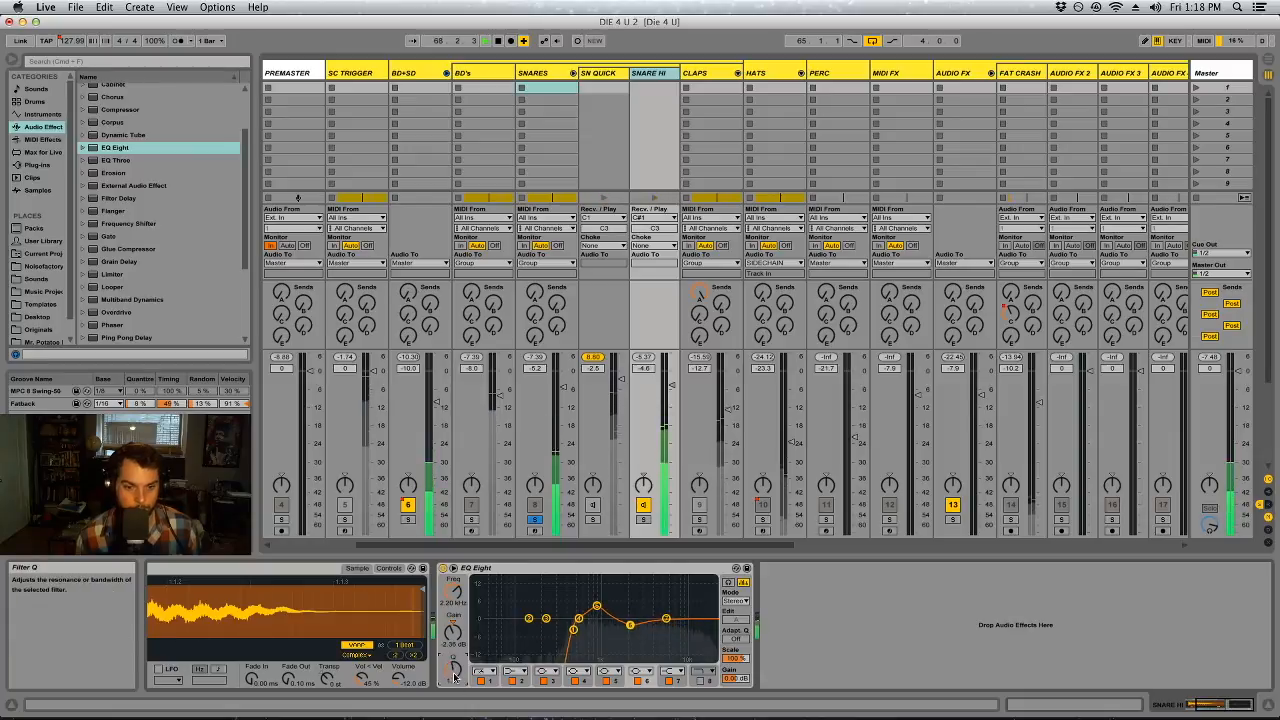
left_click_drag(547, 621, 636, 601)
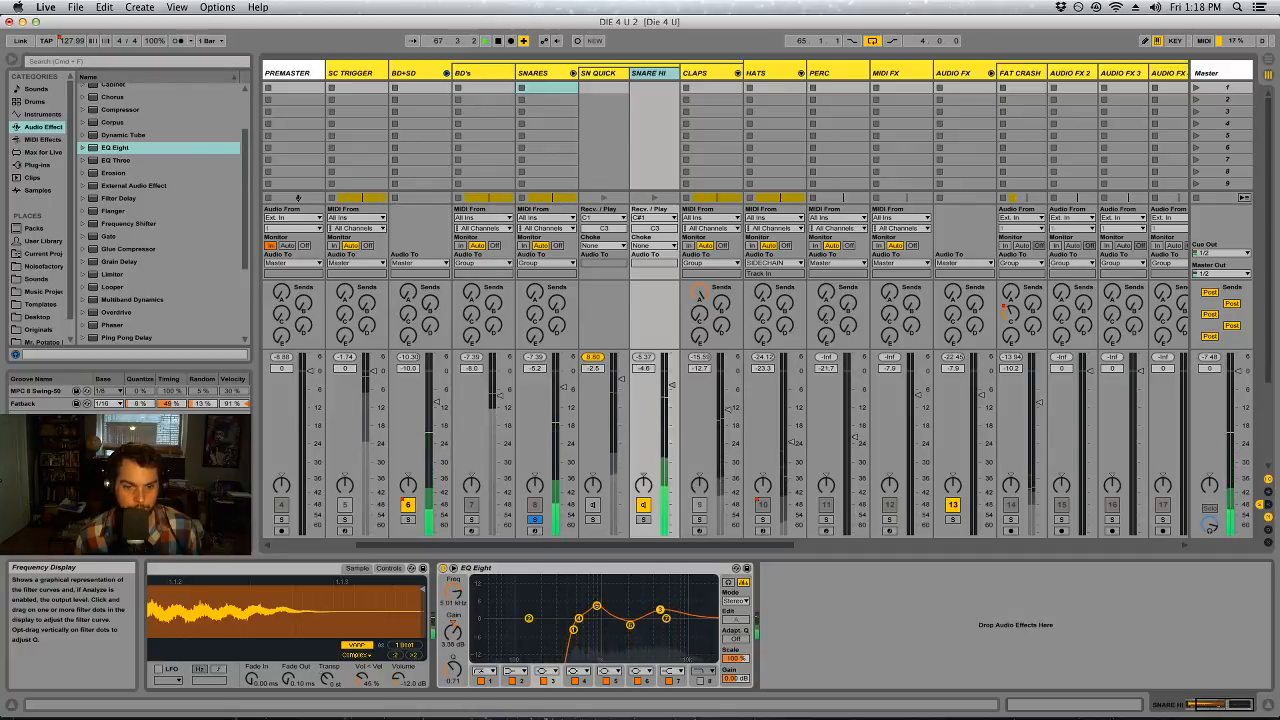
left_click_drag(454, 671, 454, 665)
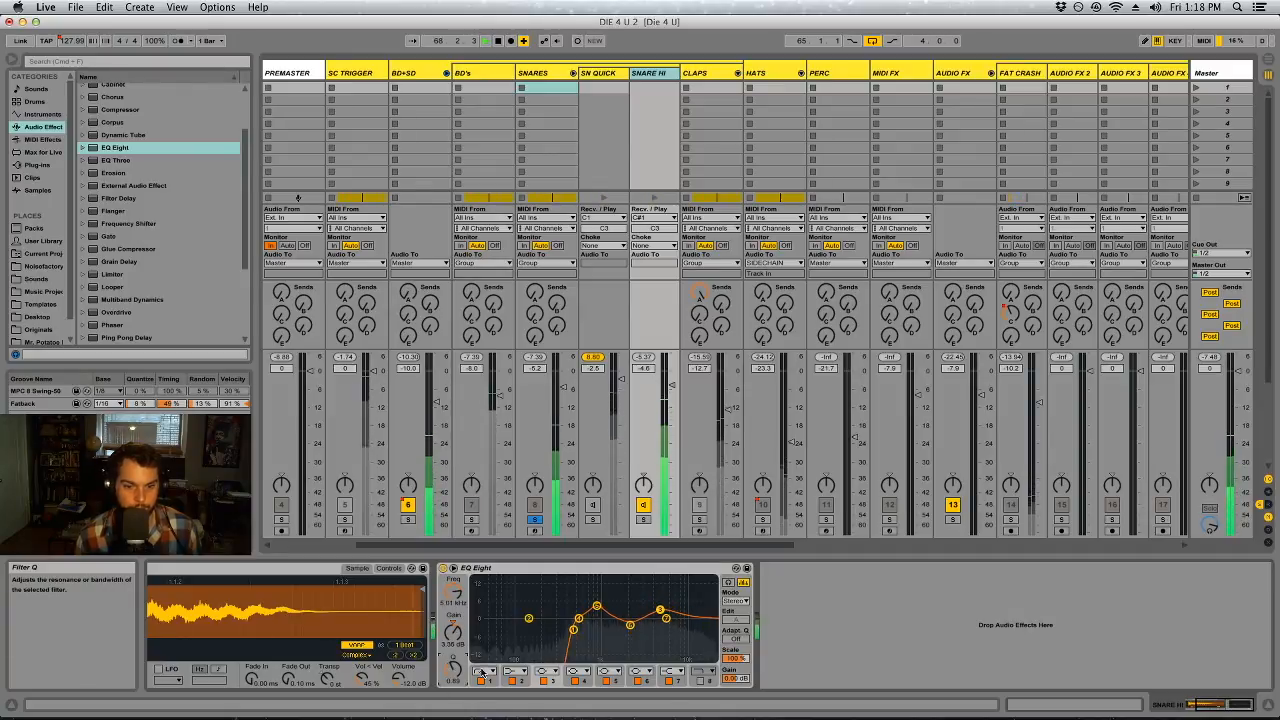
Activate band 8 of SNARE HI's EQ Eight as a gentle high cut at about 16.1 kHz with a lowered Q
left_click(709, 680)
left_click_drag(456, 595, 454, 579)
left_click_drag(454, 670, 454, 675)
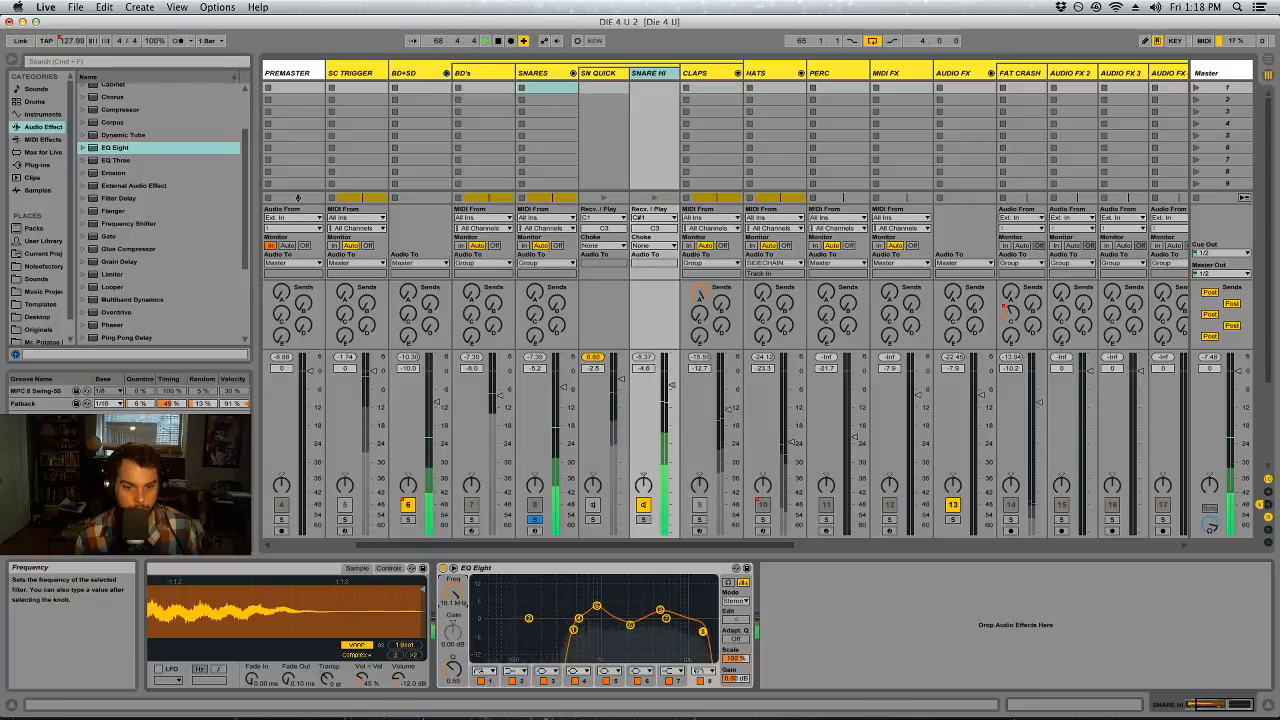
With SN QUICK soloed, activate its EQ Eight's band 8 as a high cut at about 16.9 kHz with a lowered Q, and release the solo
left_click(604, 500)
left_click(593, 519)
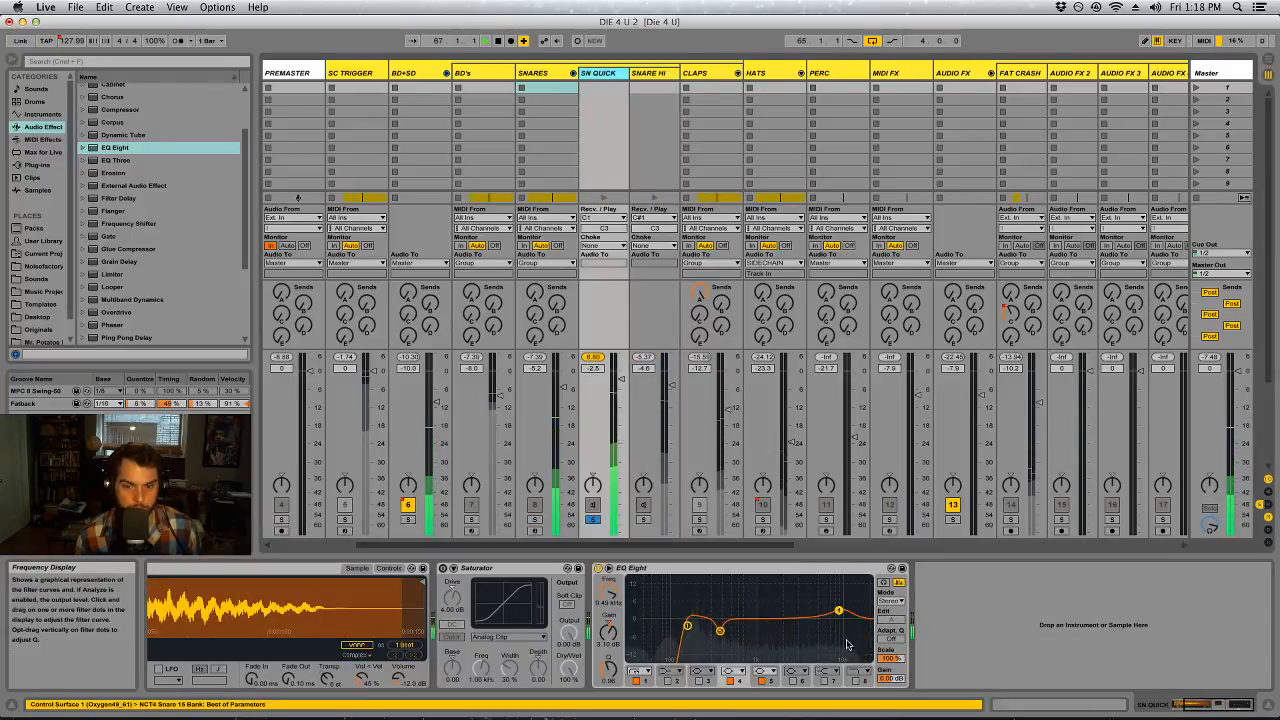
left_click(857, 671)
left_click(857, 661)
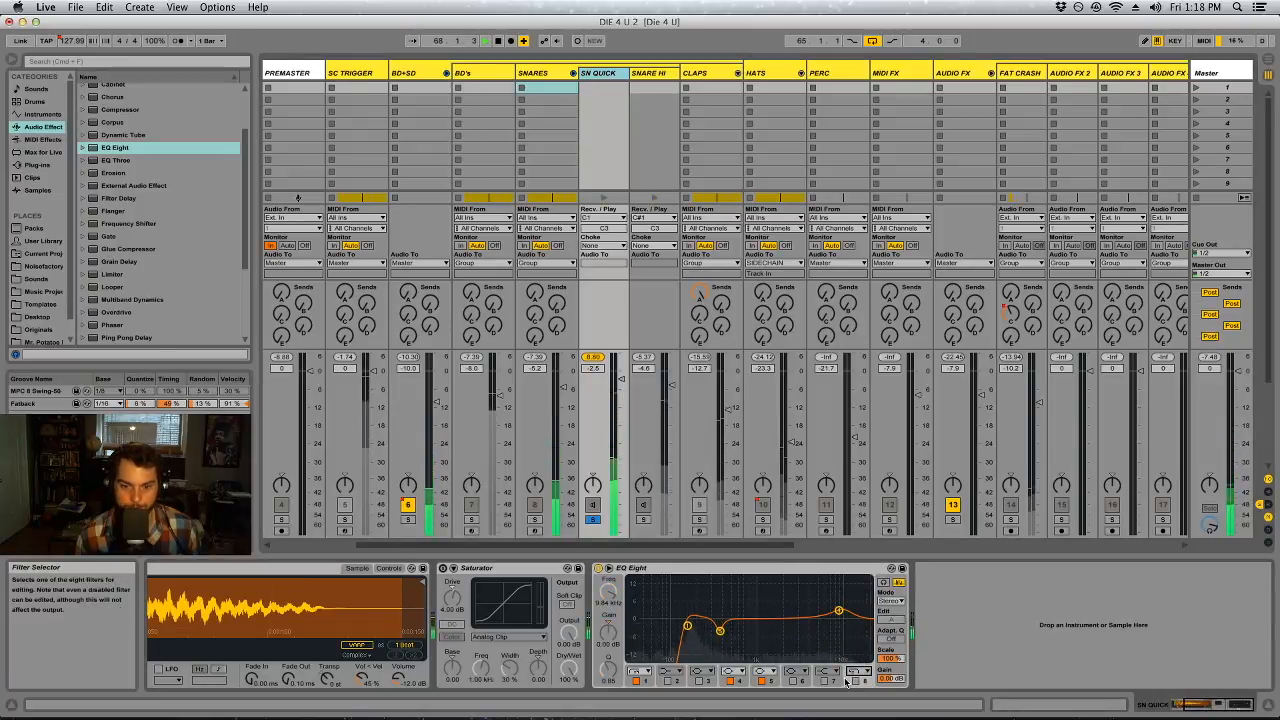
left_click_drag(623, 598, 623, 565)
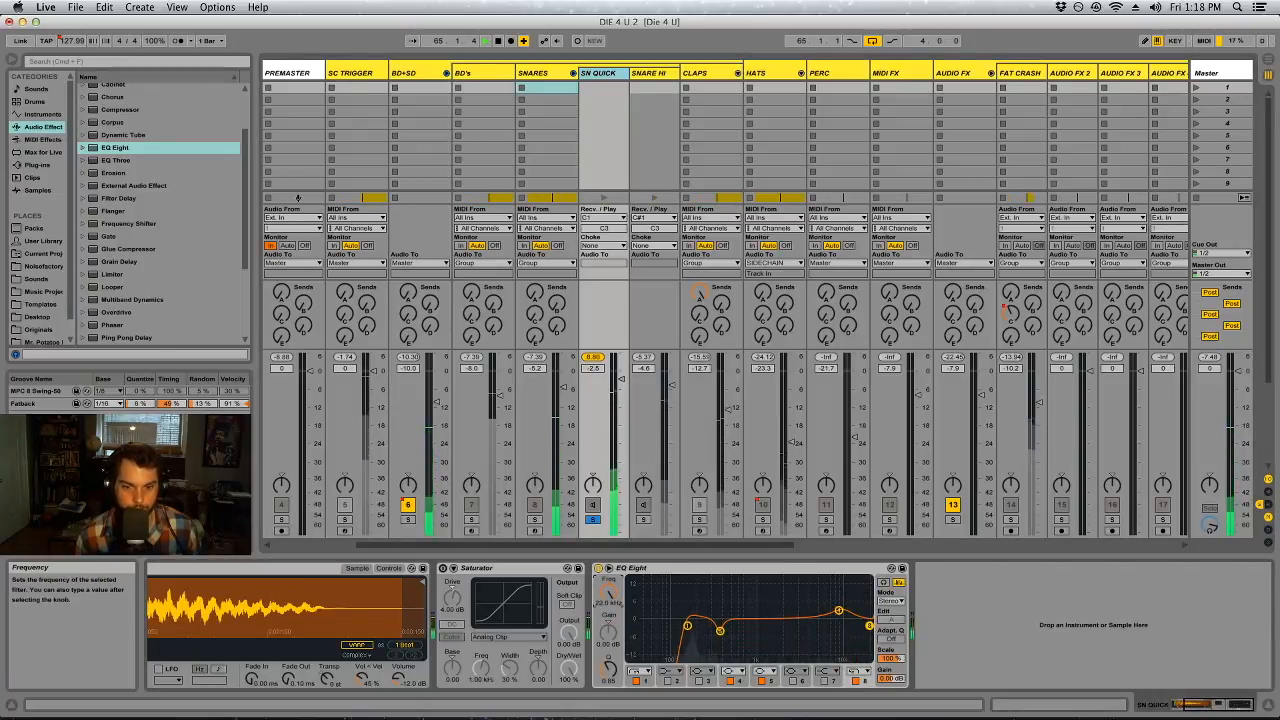
left_click_drag(609, 668, 609, 672)
left_click_drag(609, 595, 609, 598)
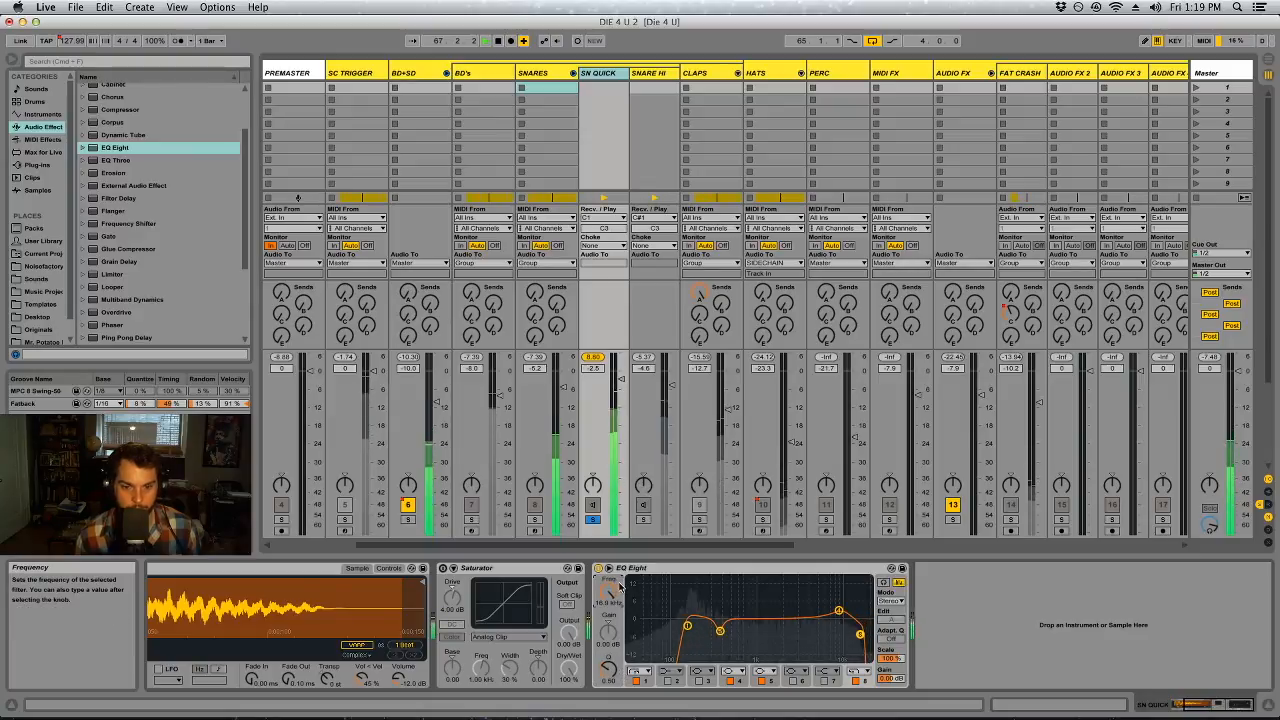
left_click(593, 518)
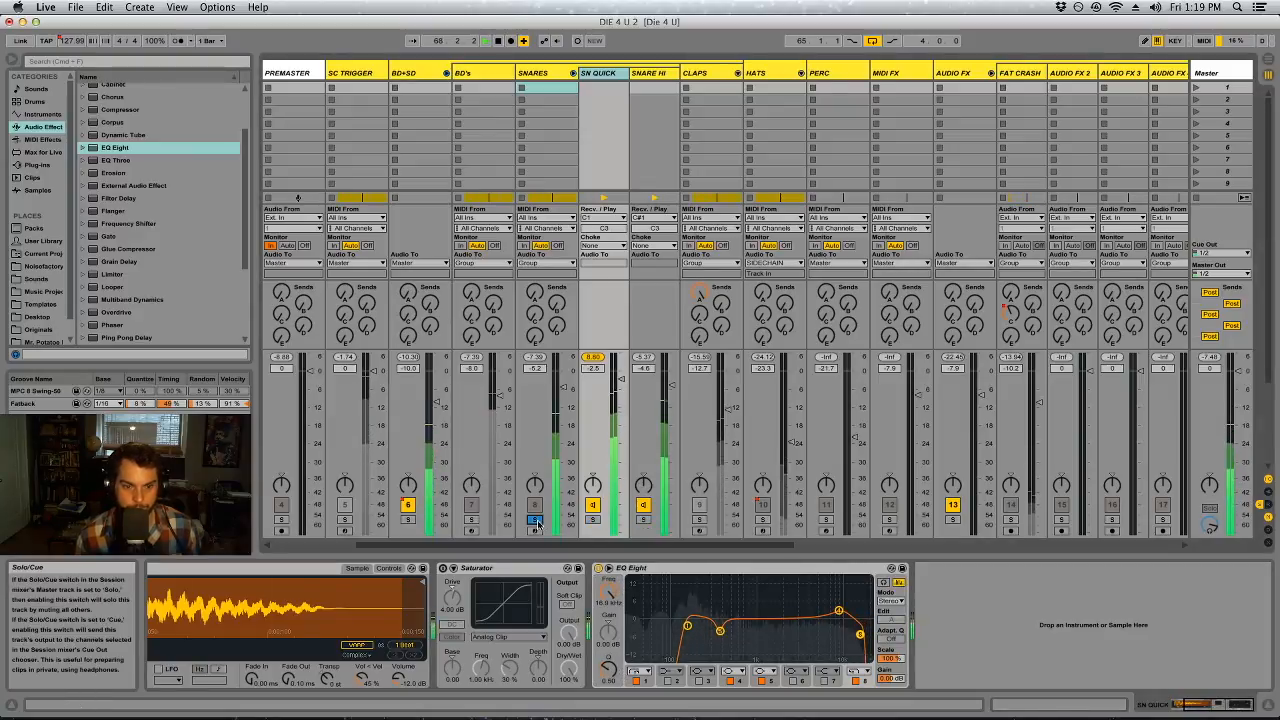
Solo the BD+SD group and fold away the individual chains of the SNARES track in the session mixer
left_click(408, 519)
key("Tab")
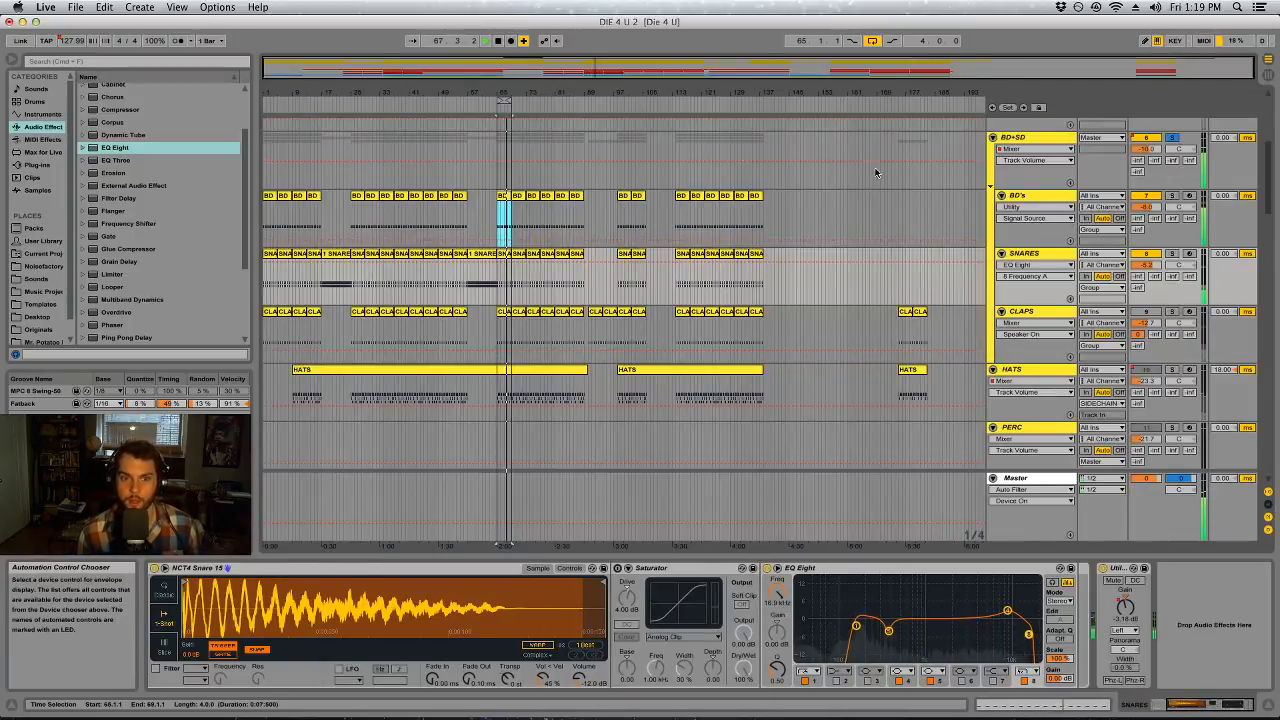
key("Tab")
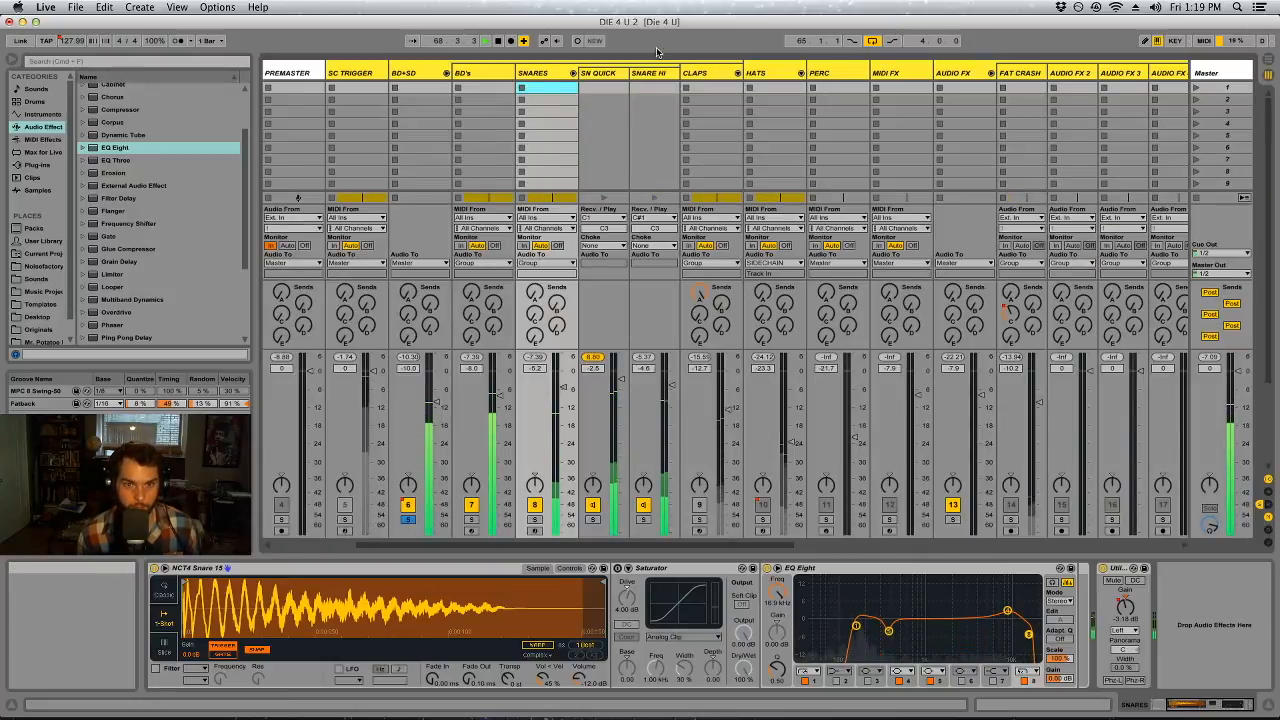
left_click(571, 73)
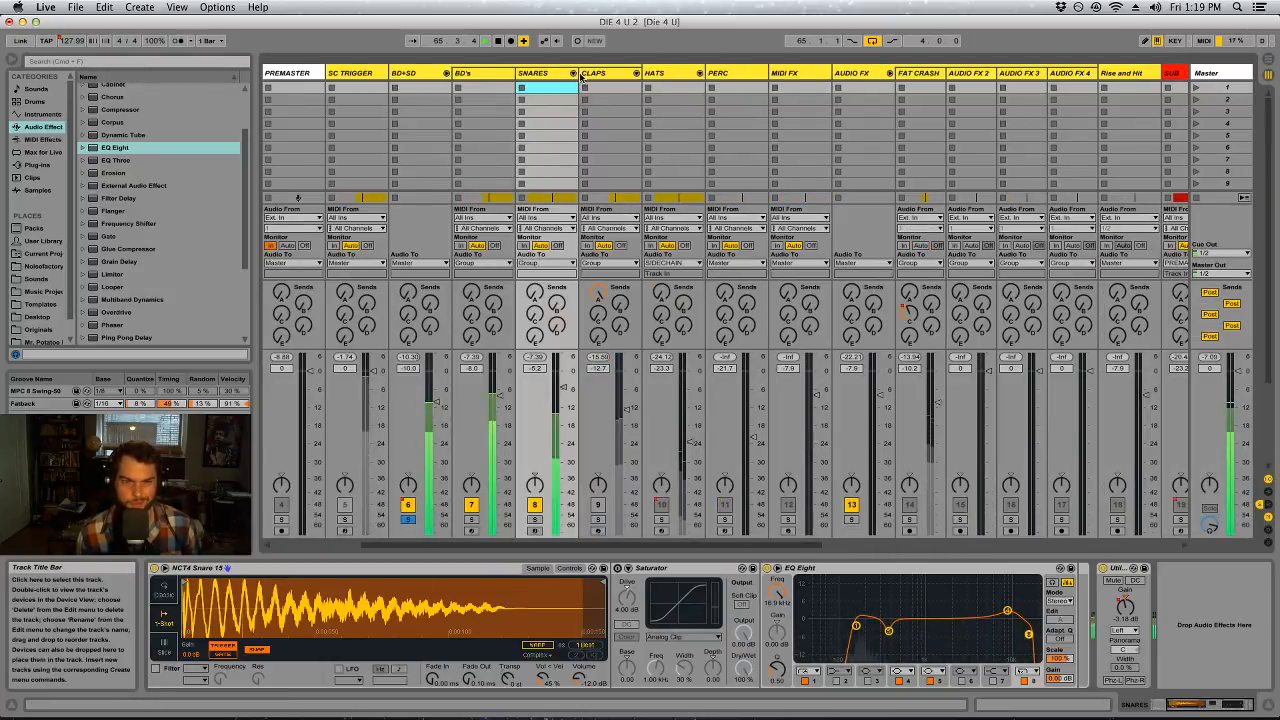
Place SN QUICK's Saturator after the EQ Eight and turn it on with Color, Medium Curve and a Drive of about 1.71 dB
left_click(648, 567)
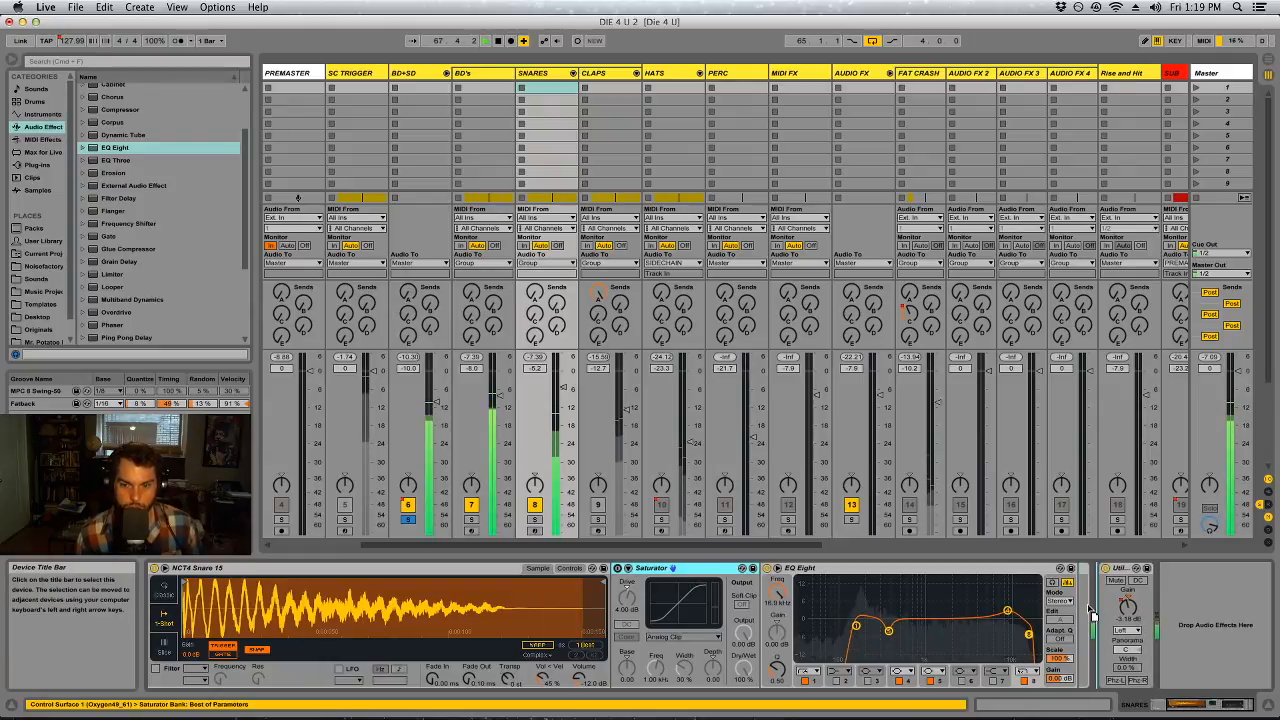
left_click_drag(1095, 612, 1088, 602)
left_click(954, 568)
left_click(1008, 633)
left_click(1012, 662)
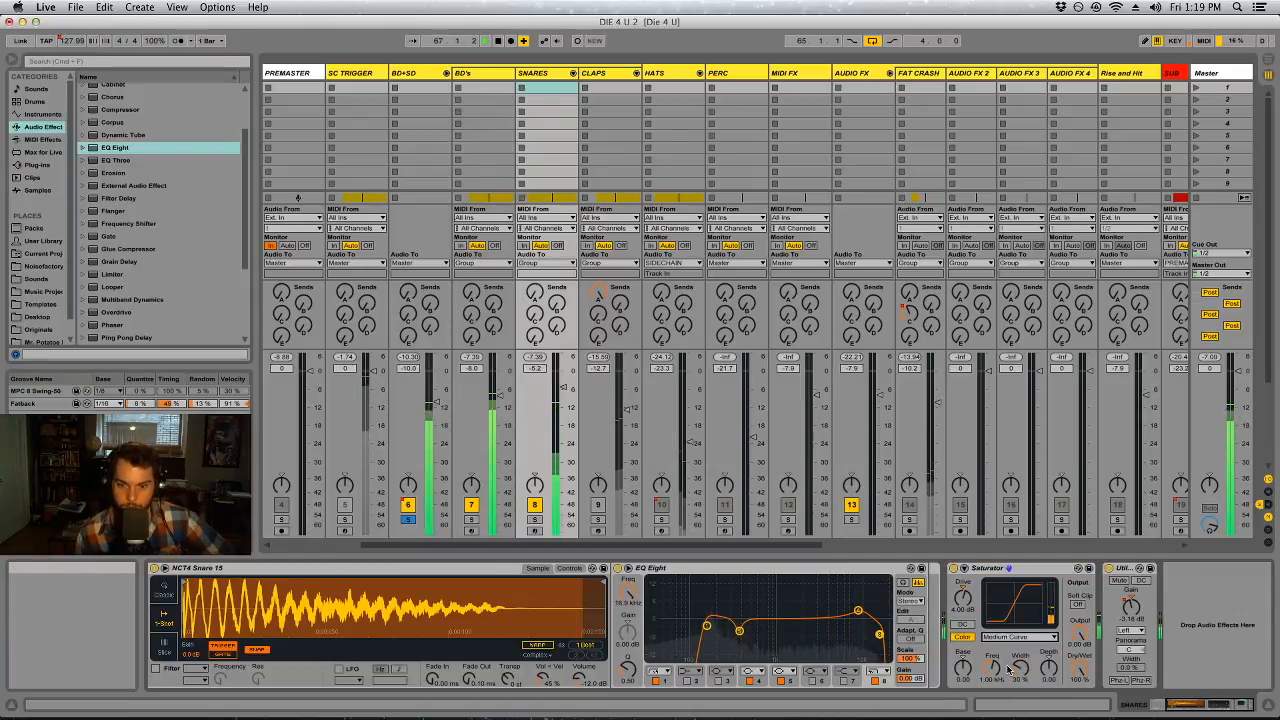
left_click_drag(962, 597, 962, 612)
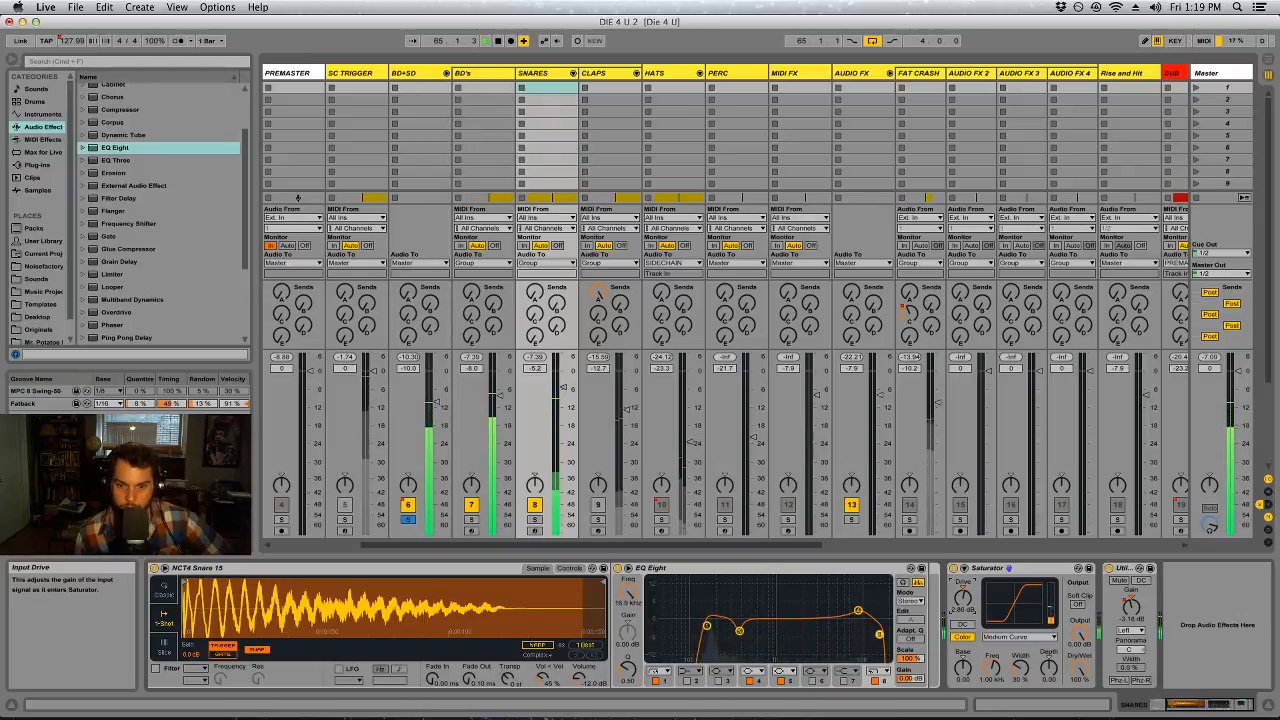
Audition the Saturator's Soft Sine, Hard Curve, Sinoid Fold and Digital Clip curves, and set the curve type to Waveshaper
left_click(1018, 637)
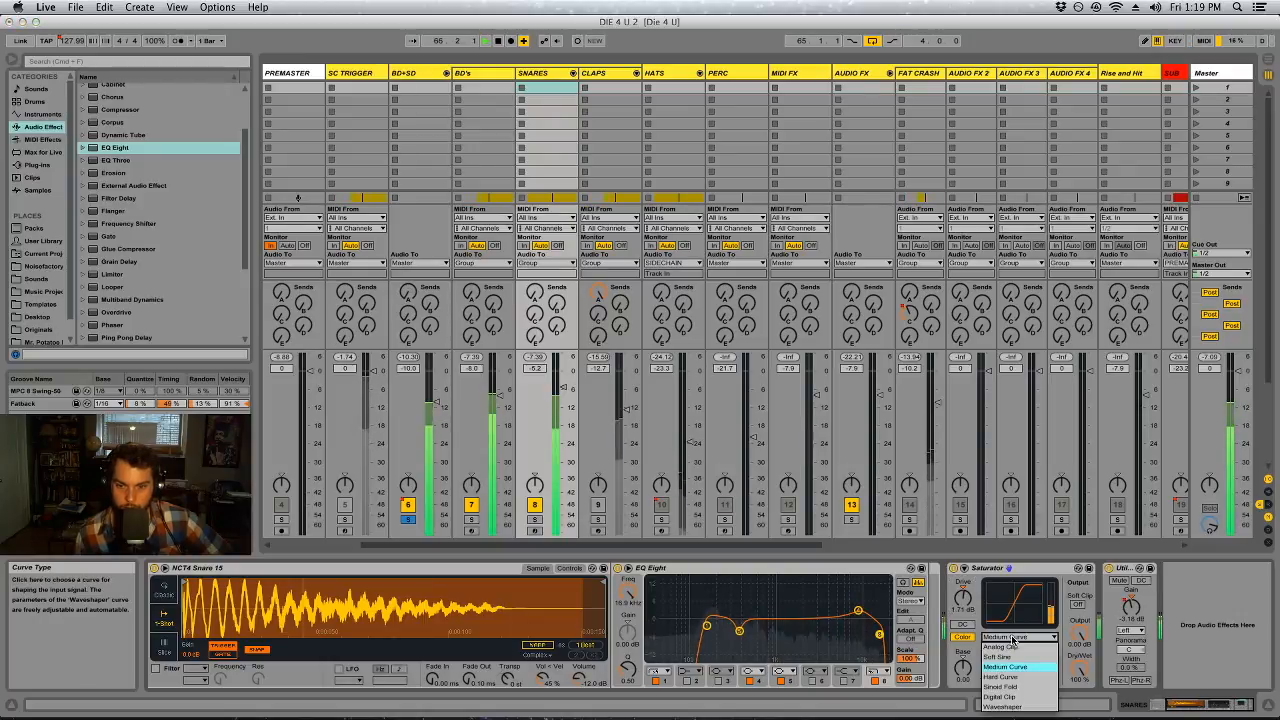
left_click(1032, 646)
left_click(1018, 637)
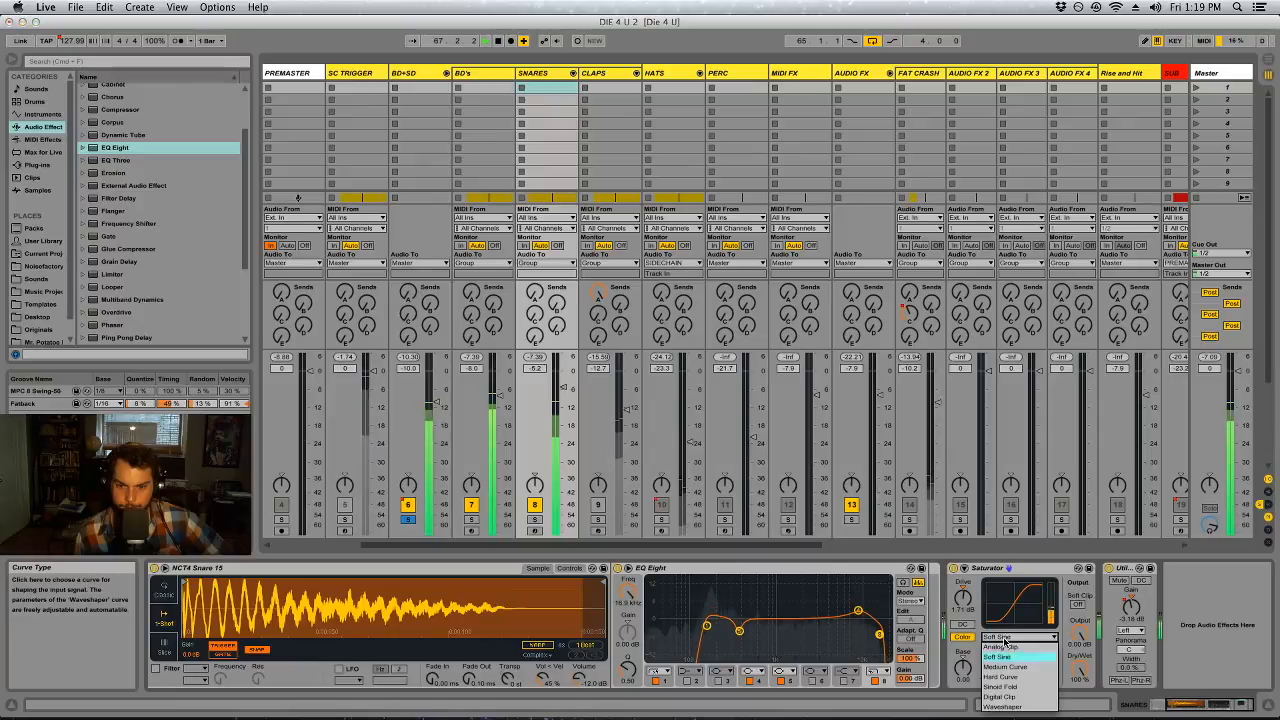
left_click(1005, 676)
left_click(1000, 637)
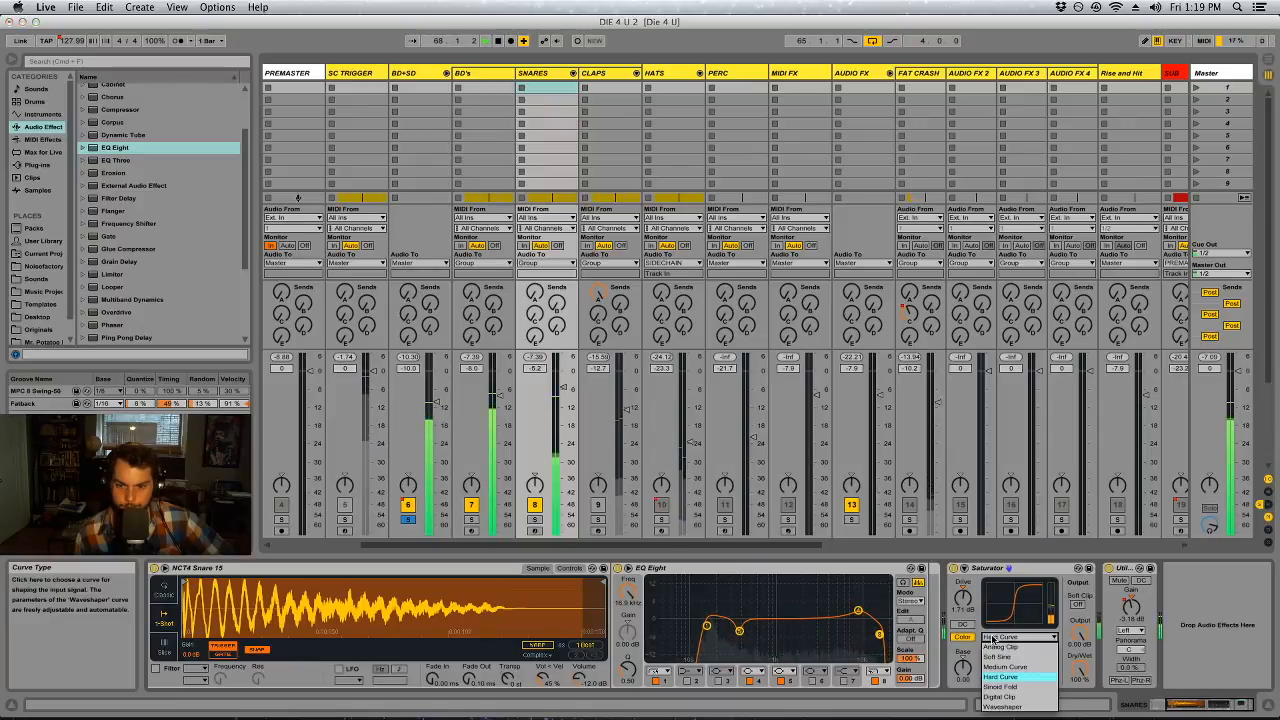
left_click(1005, 686)
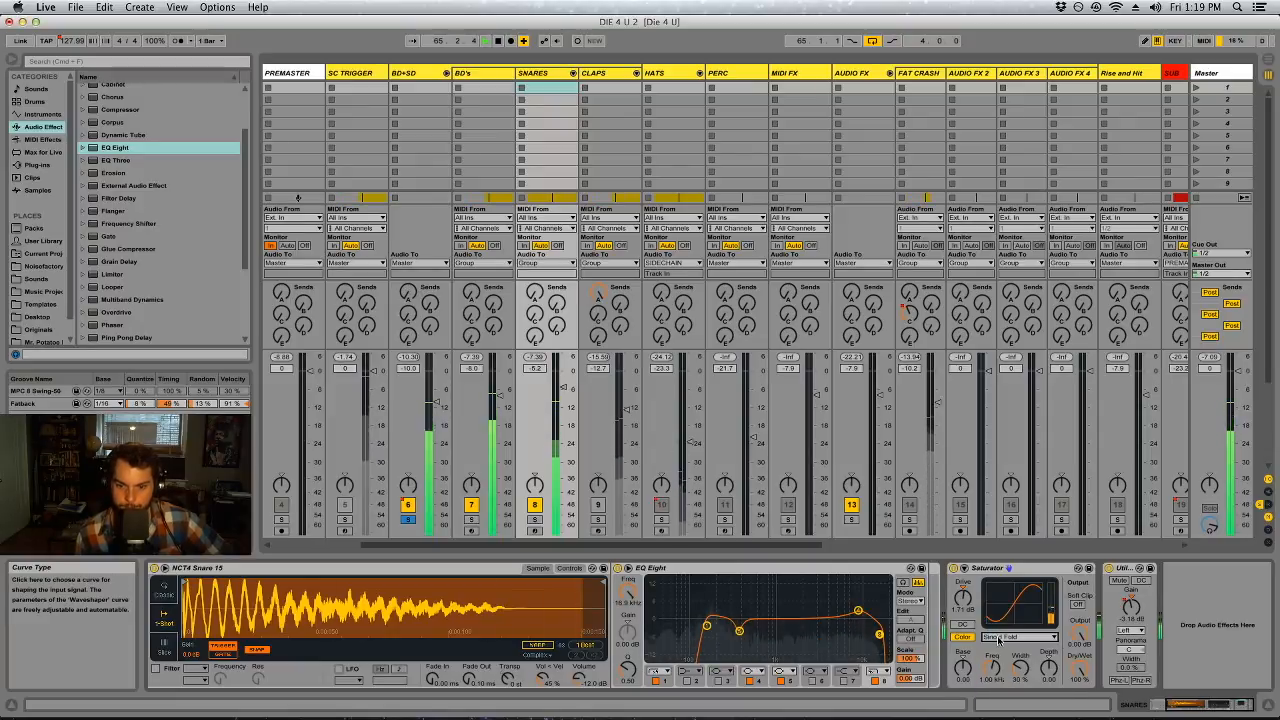
left_click(998, 637)
left_click(1000, 697)
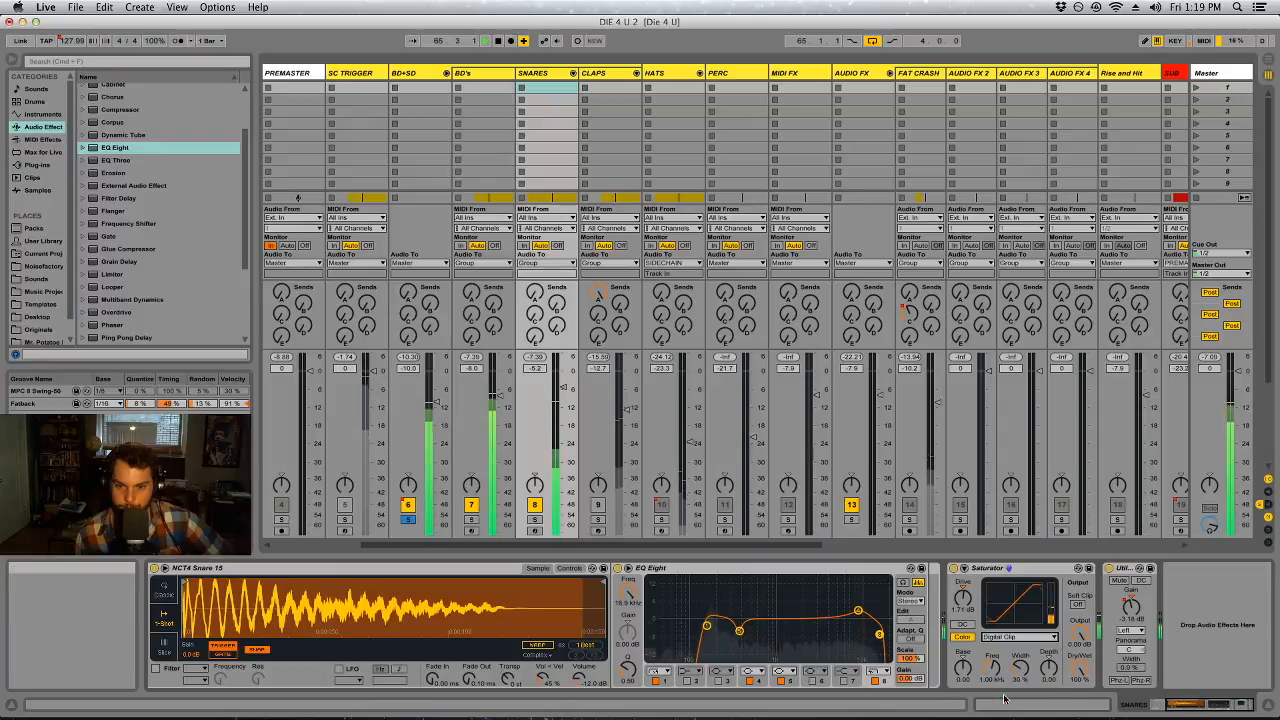
left_click(1004, 637)
left_click(1003, 706)
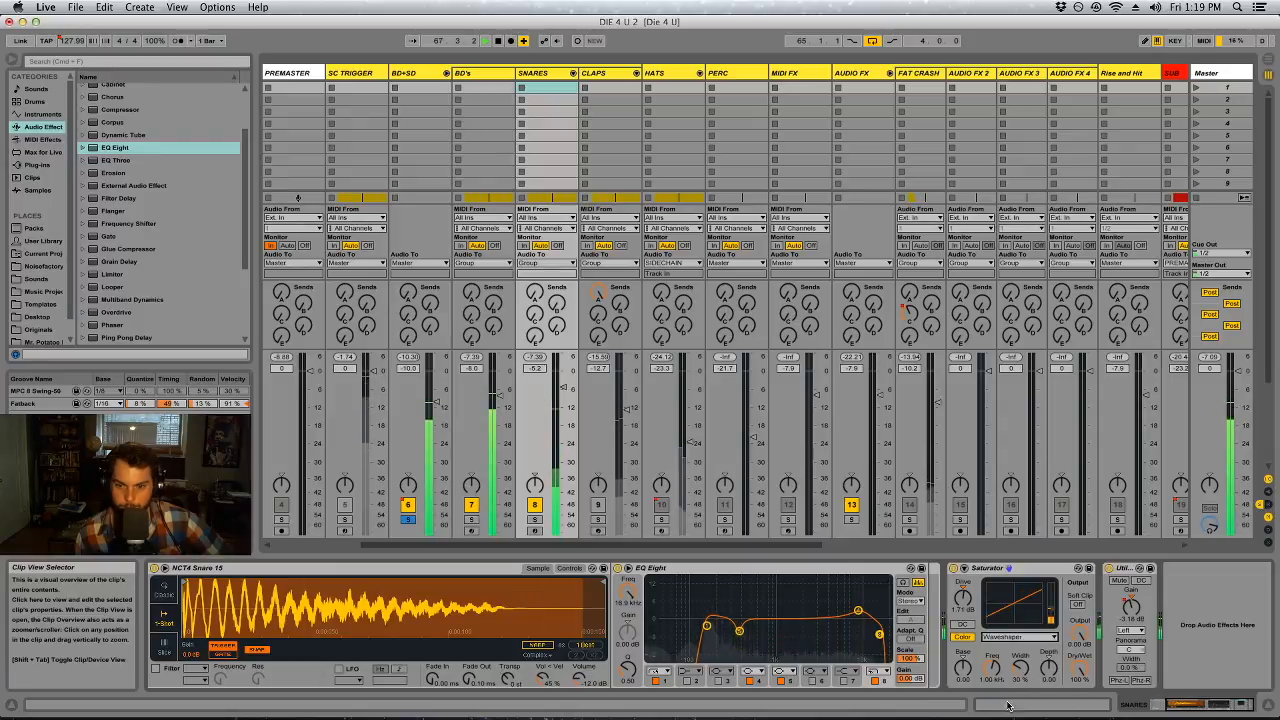
left_click(1006, 637)
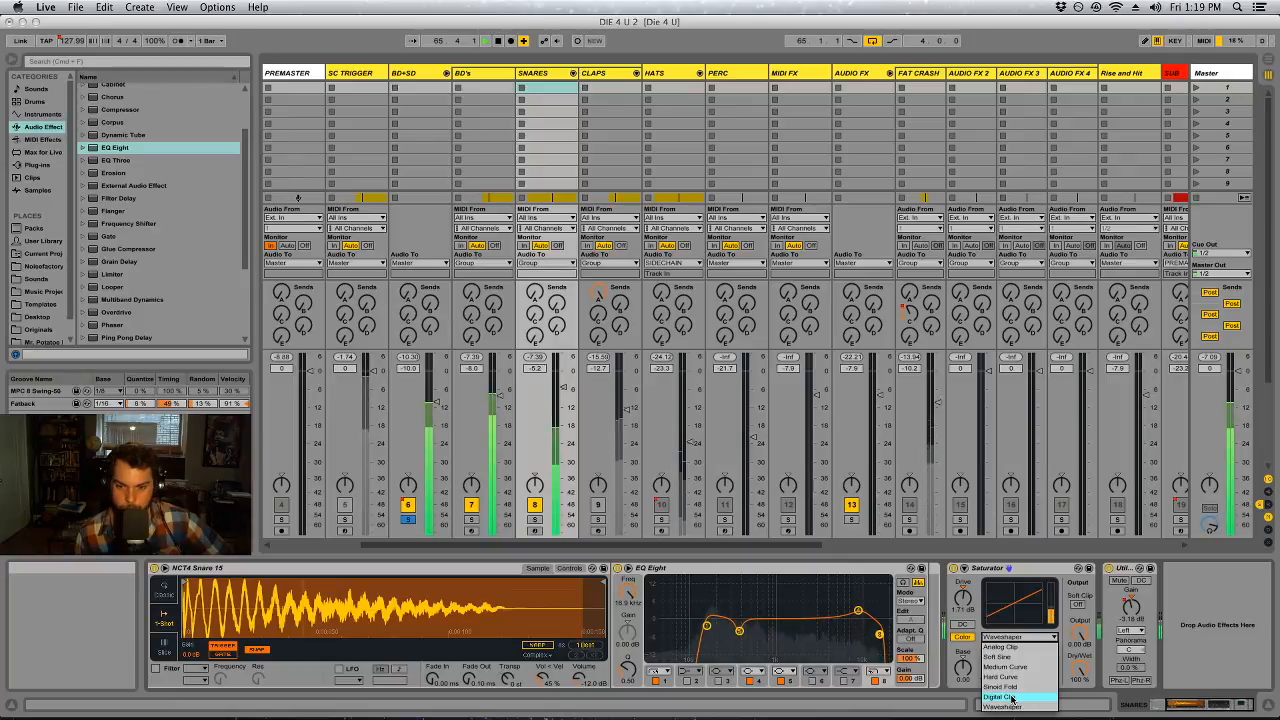
Raise the Drive of SN QUICK's Saturator to about 4.57 dB, keeping the Waveshaper curve
left_click(966, 600)
left_click_drag(965, 599, 965, 612)
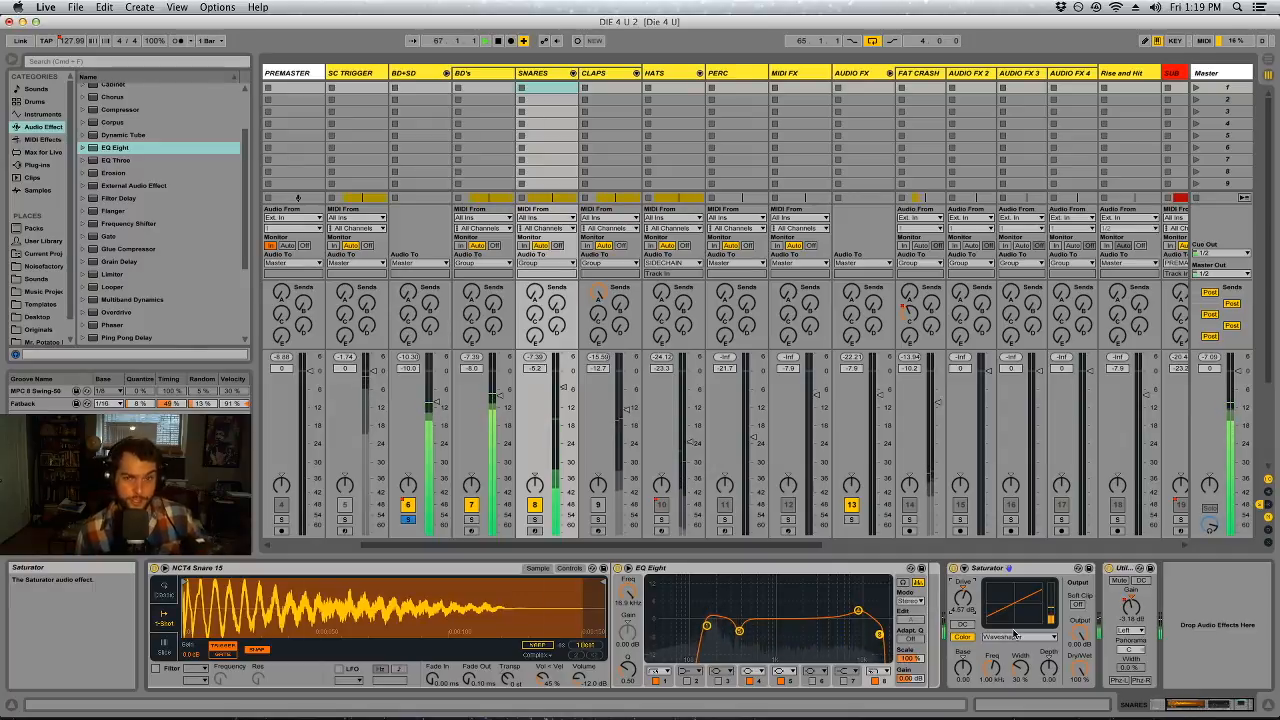
left_click(1024, 571)
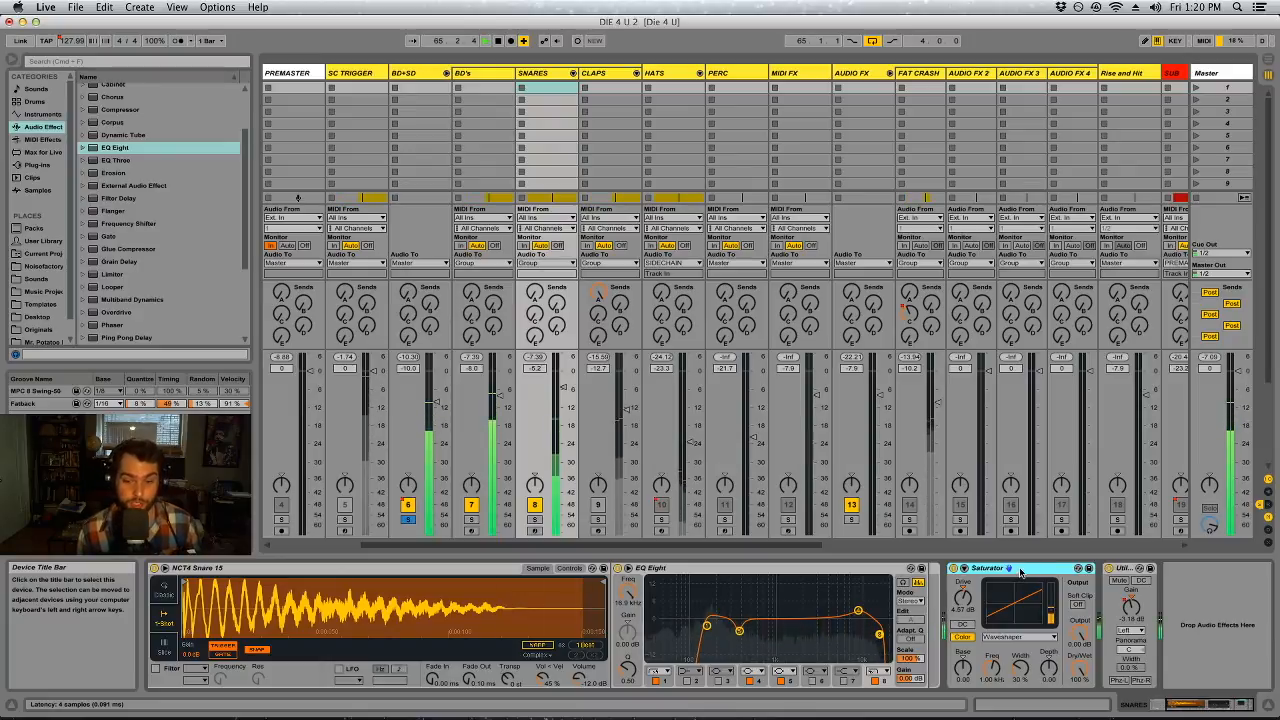
left_click(1003, 636)
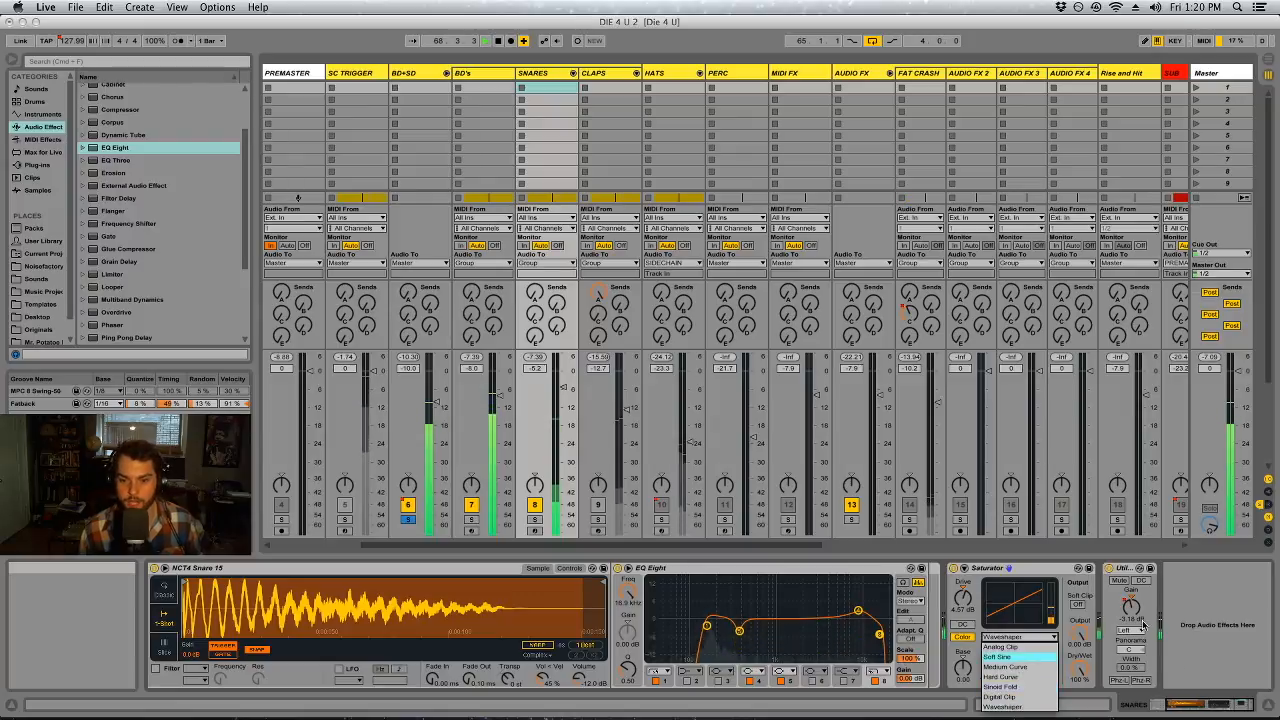
left_click(1211, 617)
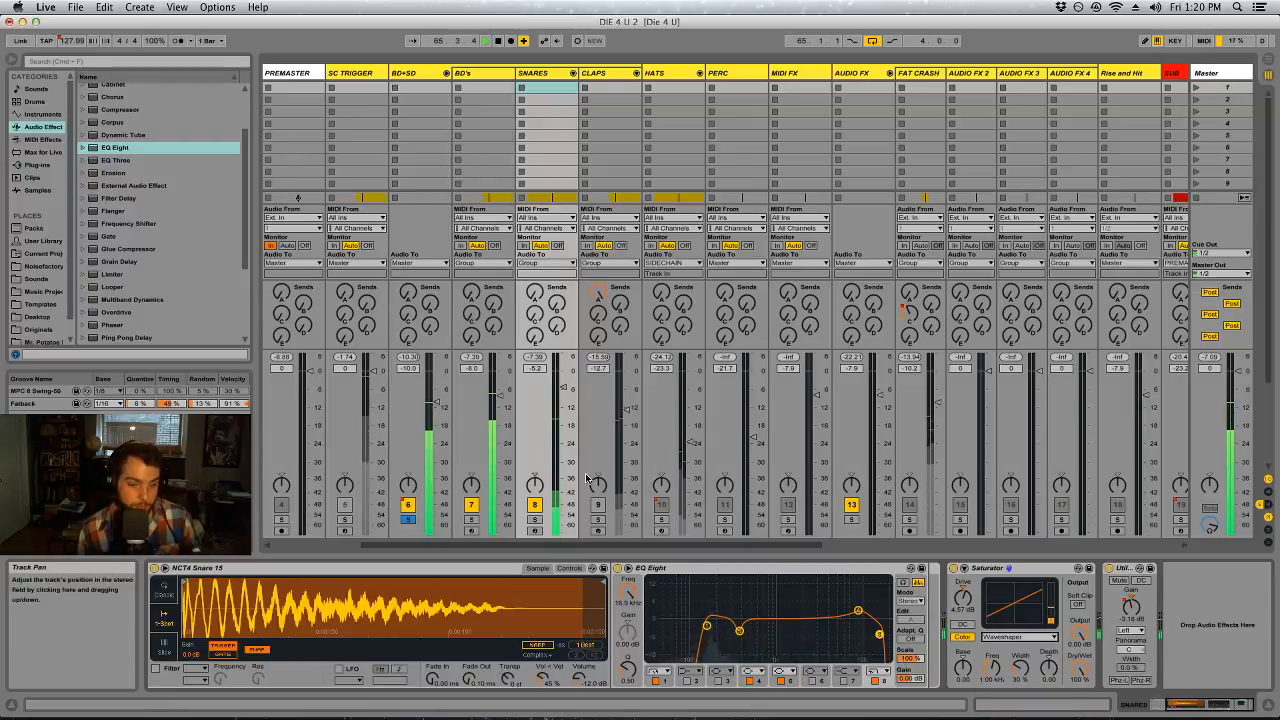
Activate the CLAPS track alongside the bass drums and snares
left_click(597, 506)
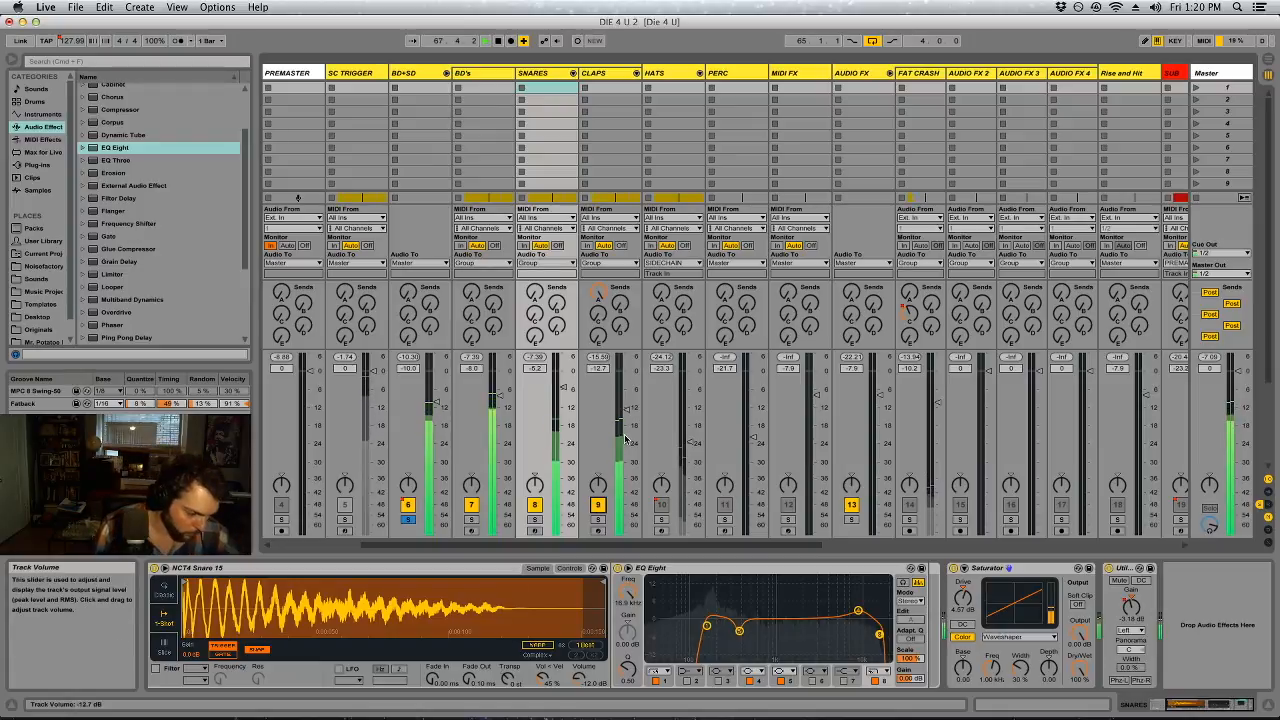
Delete the EQ Eight from the CLAPS track and unfold its chains to inspect the individual clap layers, ending on REG CLAP
left_click(627, 268)
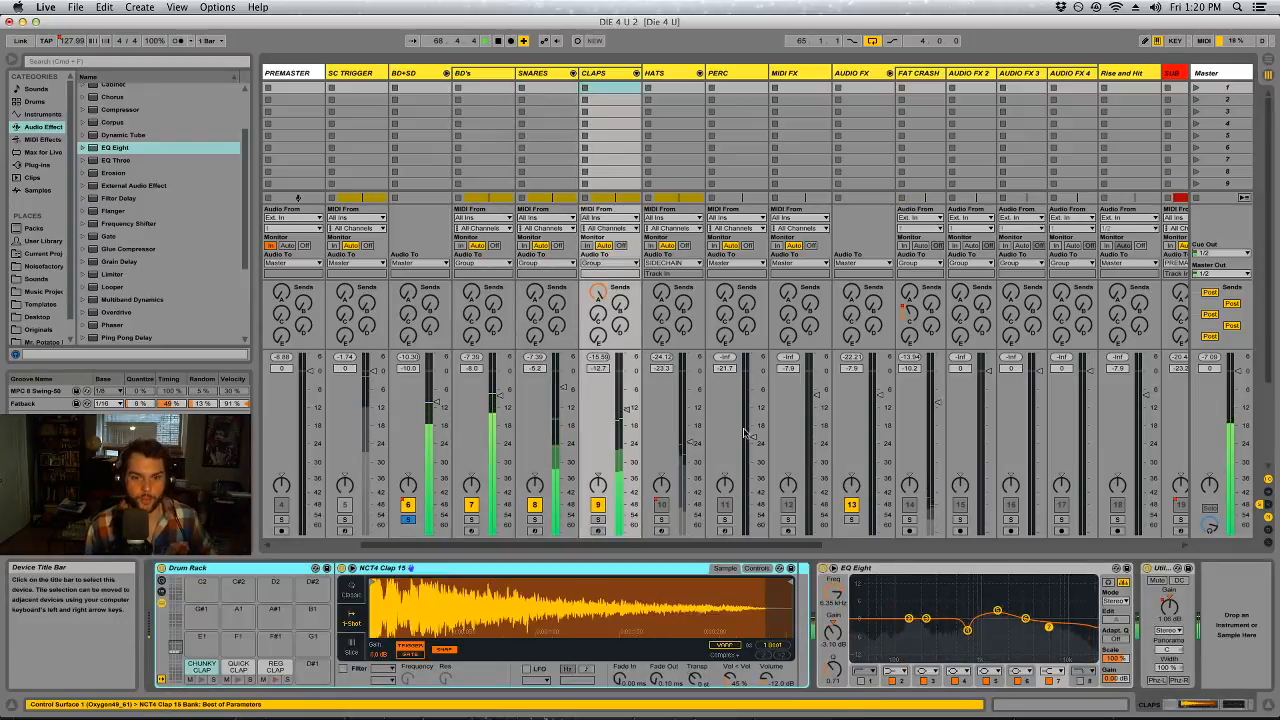
key("Delete")
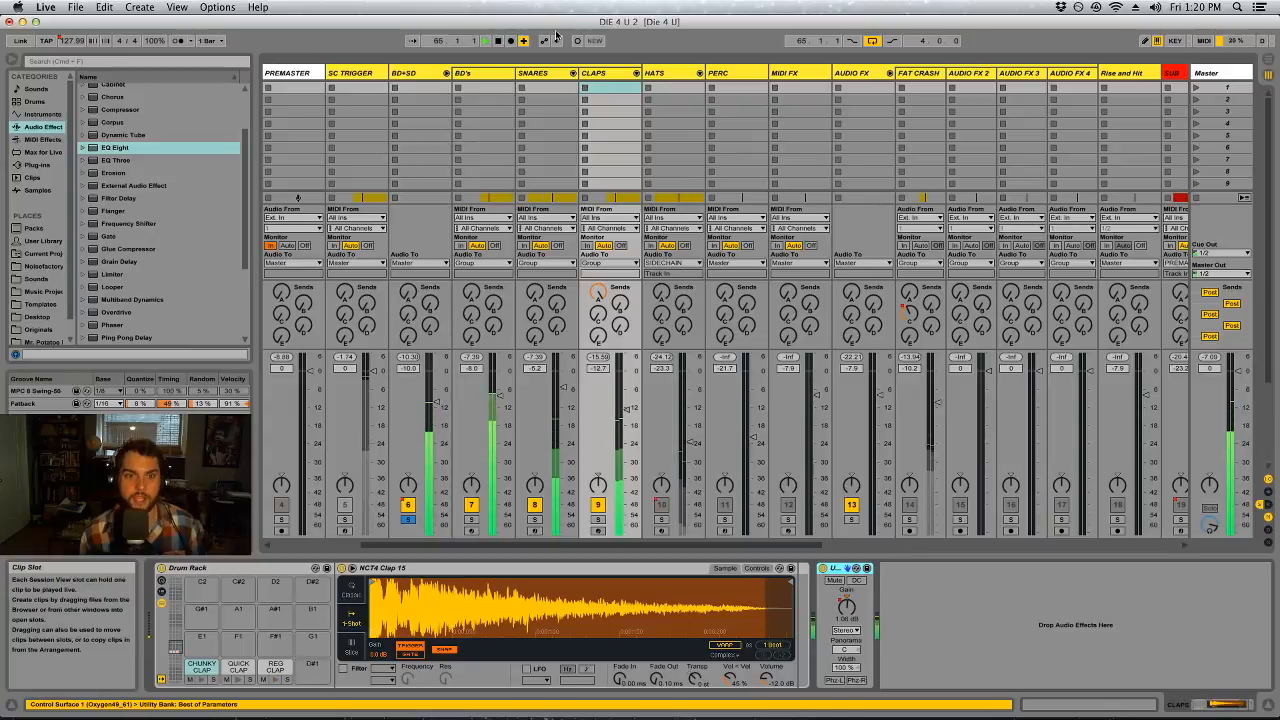
left_click(636, 73)
left_click(665, 73)
left_click(773, 74)
left_click(718, 74)
left_click(671, 74)
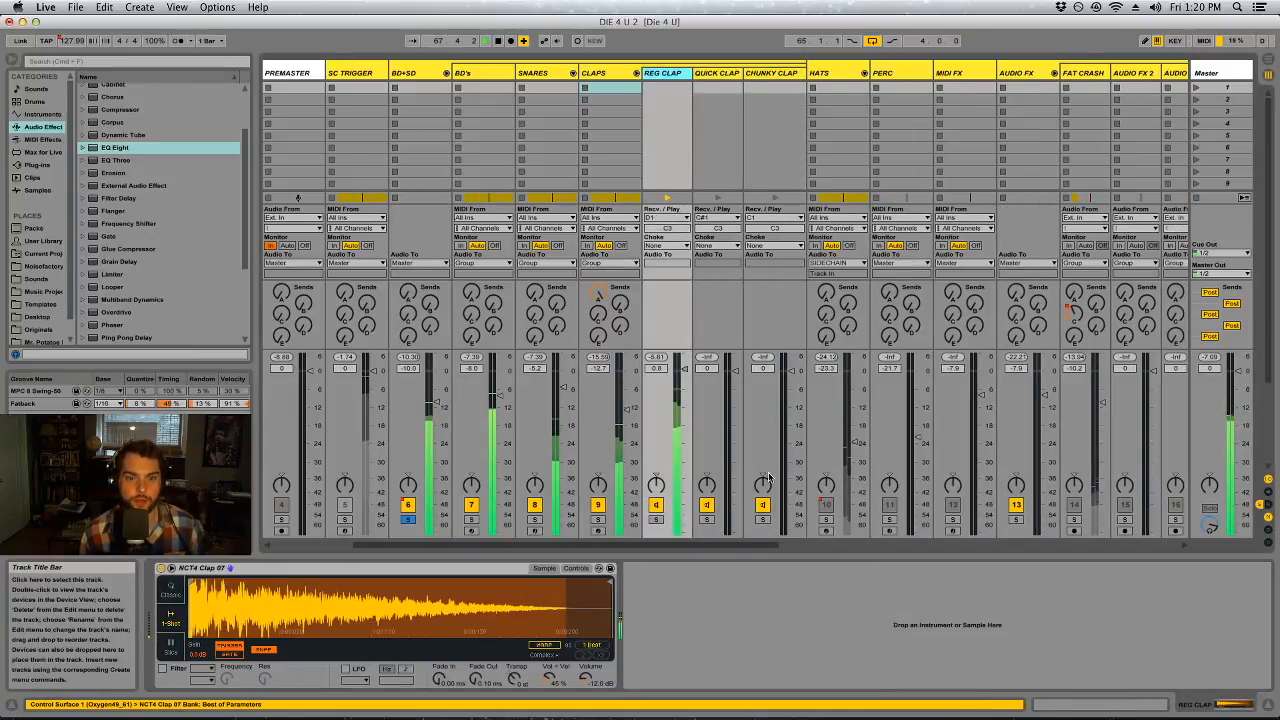
Lower the REG CLAP chain's volume to -3.0 dB and solo the chain
left_click(655, 520)
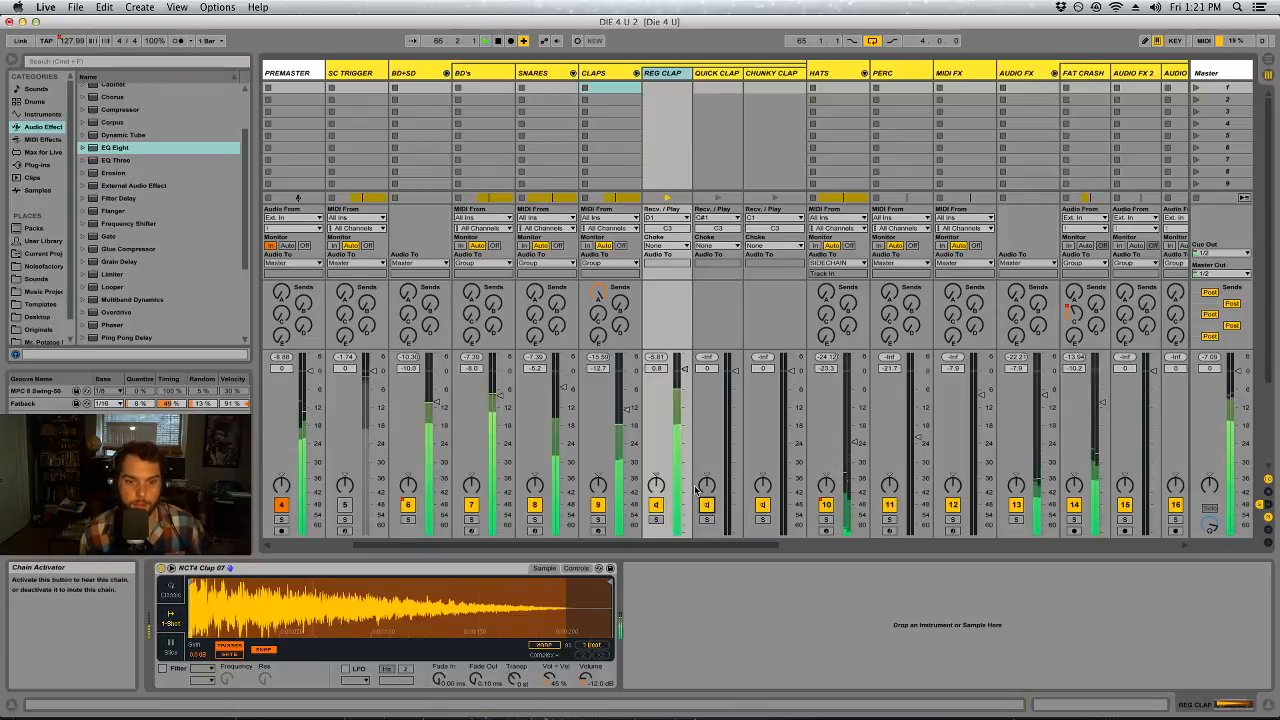
left_click_drag(685, 370, 685, 381)
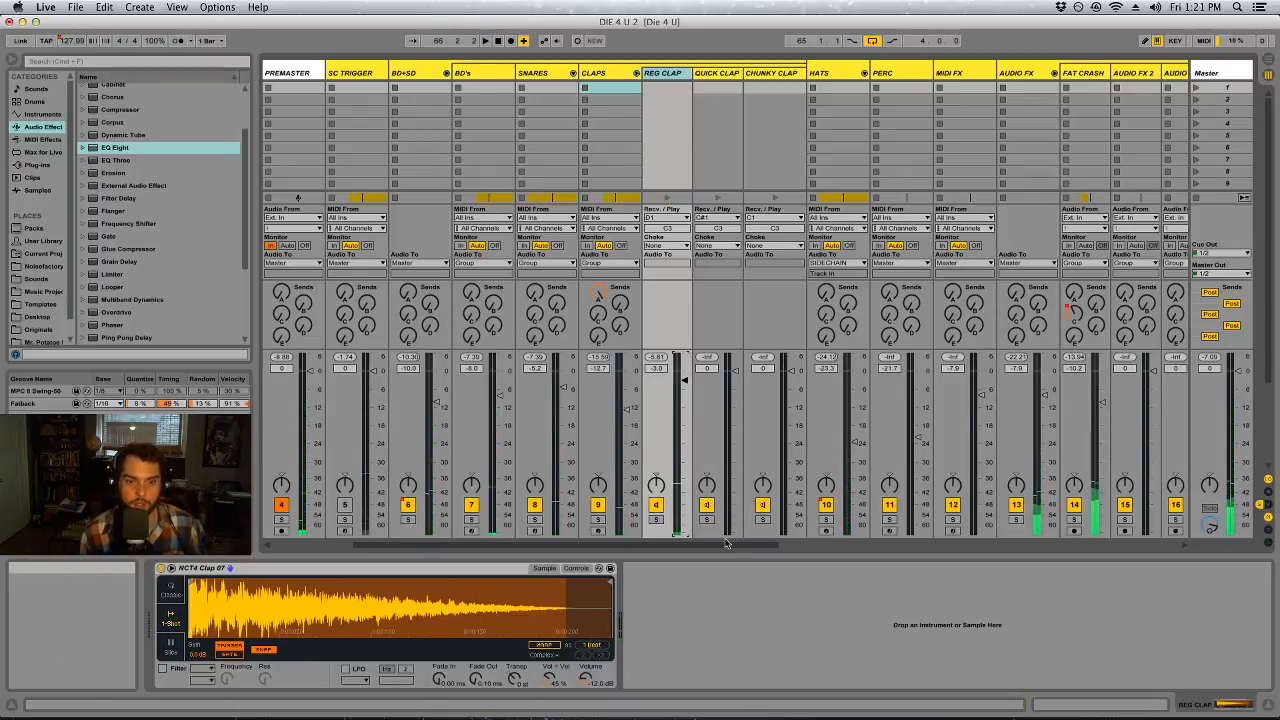
left_click(656, 520)
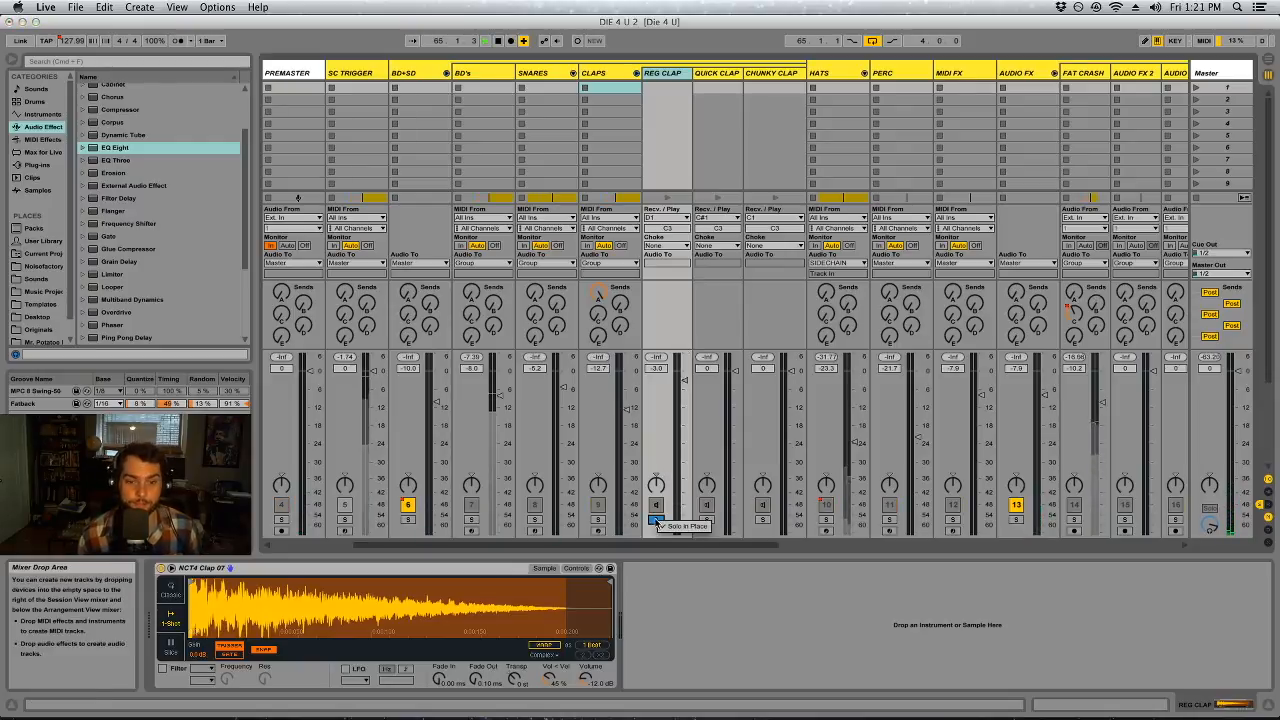
Add an EQ Eight to REG CLAP with a low cut near 474 Hz, a low-mid dip and a 2.11 dB boost around 4 kHz
left_click(660, 73)
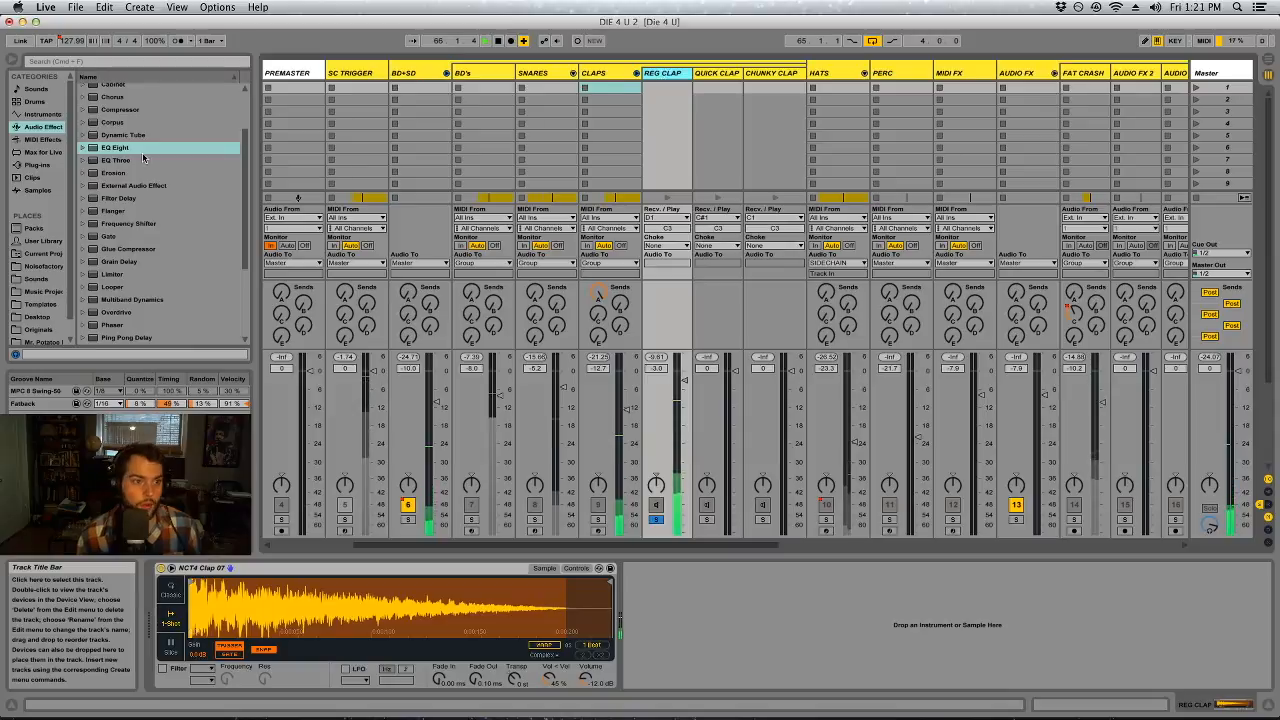
left_click_drag(123, 148, 664, 582)
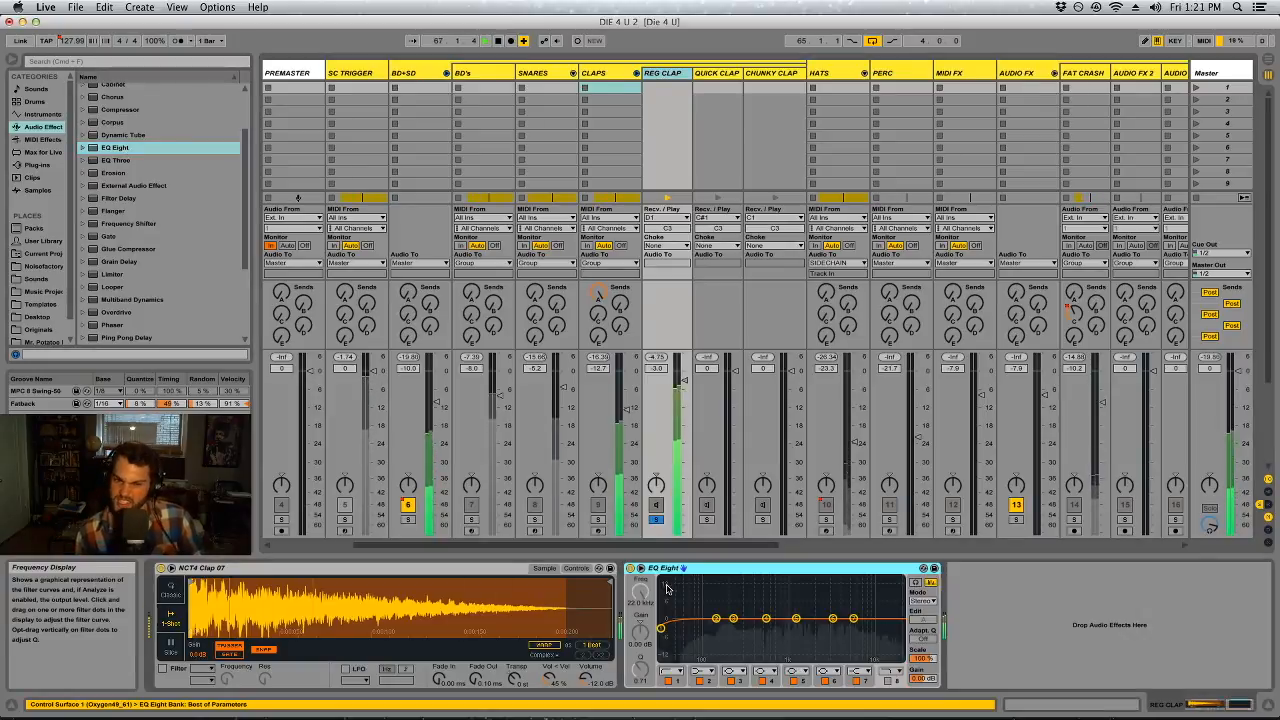
left_click_drag(660, 632, 874, 600)
left_click(825, 681)
left_click_drag(810, 611, 775, 593)
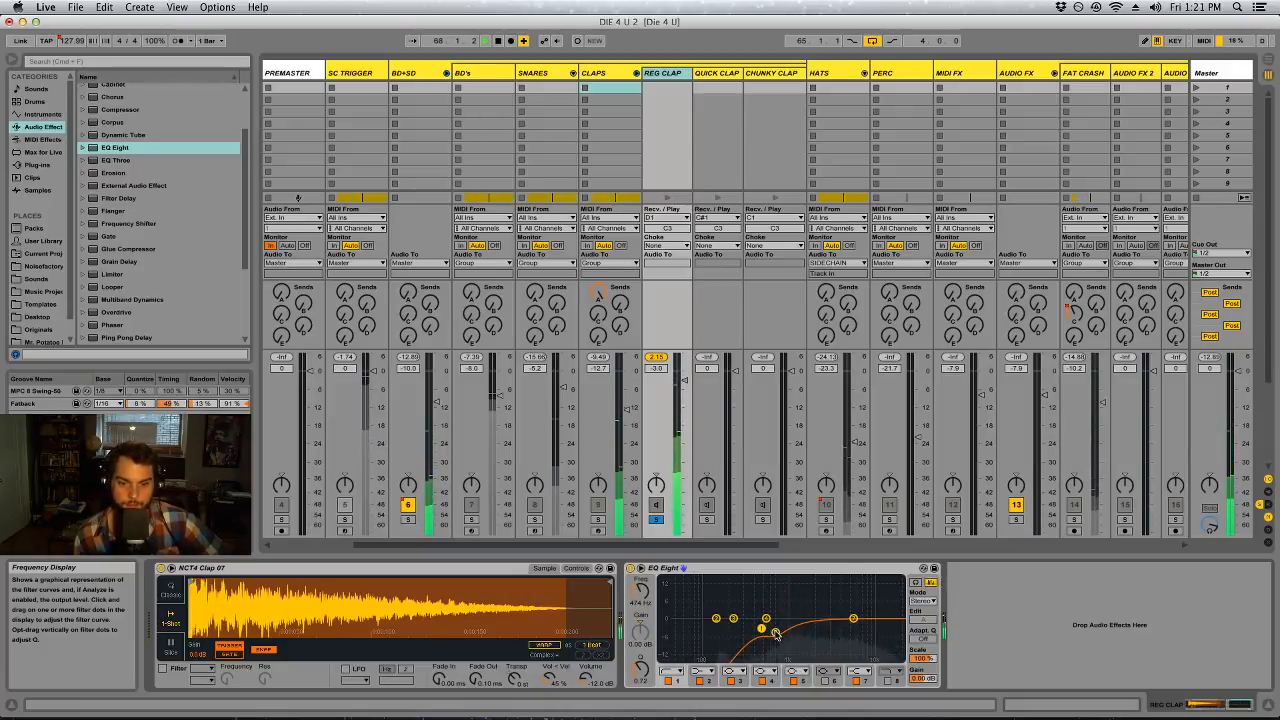
left_click_drag(765, 622, 814, 609)
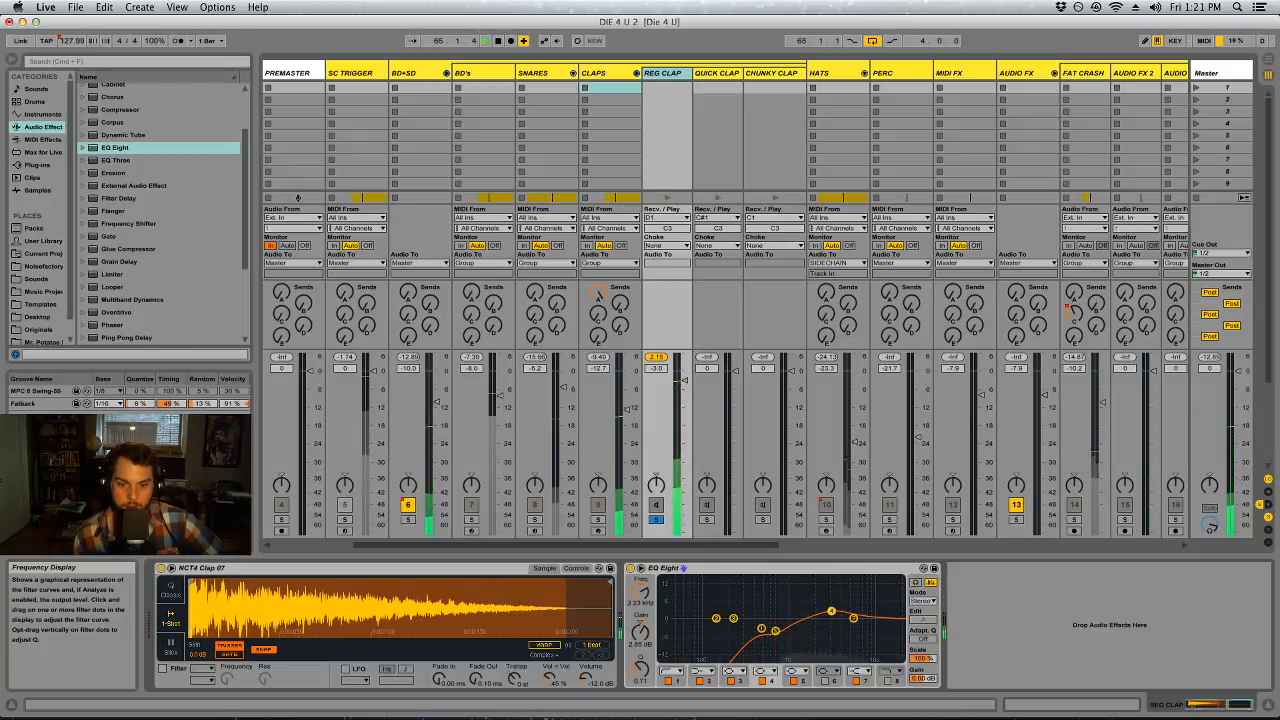
left_click_drag(840, 611, 840, 613)
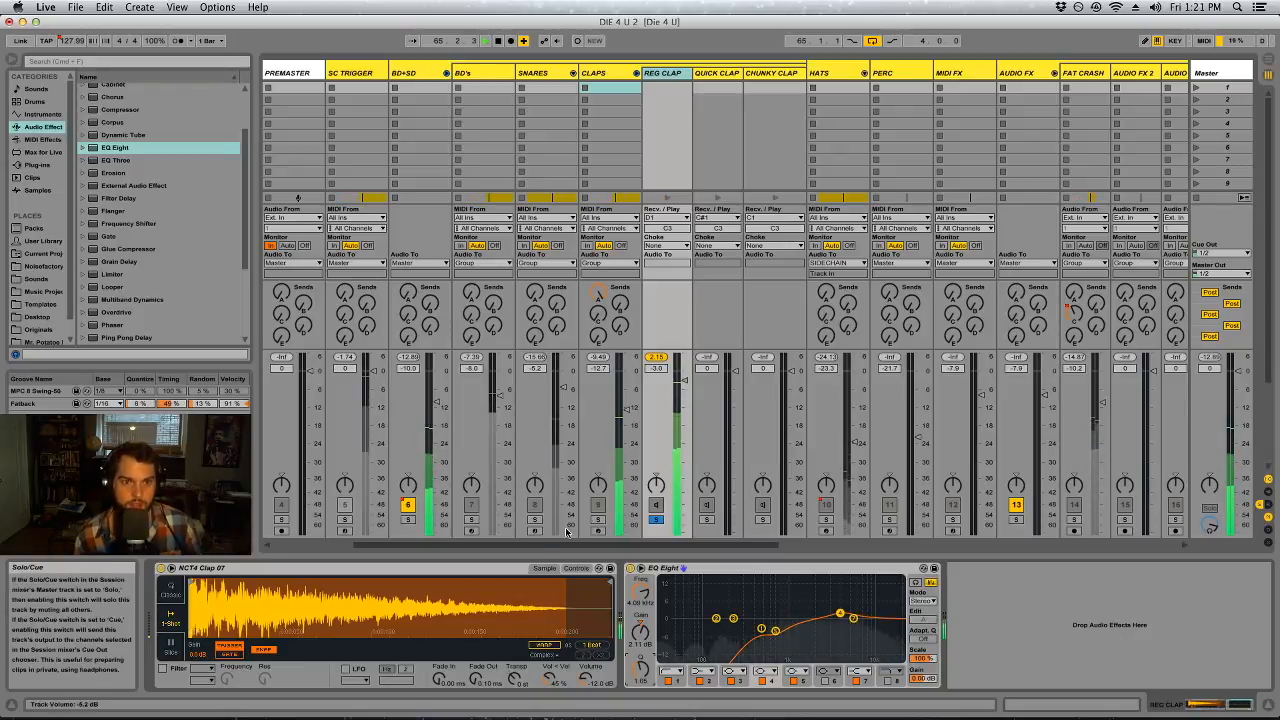
Balance REG CLAP against the soloed SNARES and BD's tracks, setting the chain's volume to -3.6 dB
left_click(535, 519)
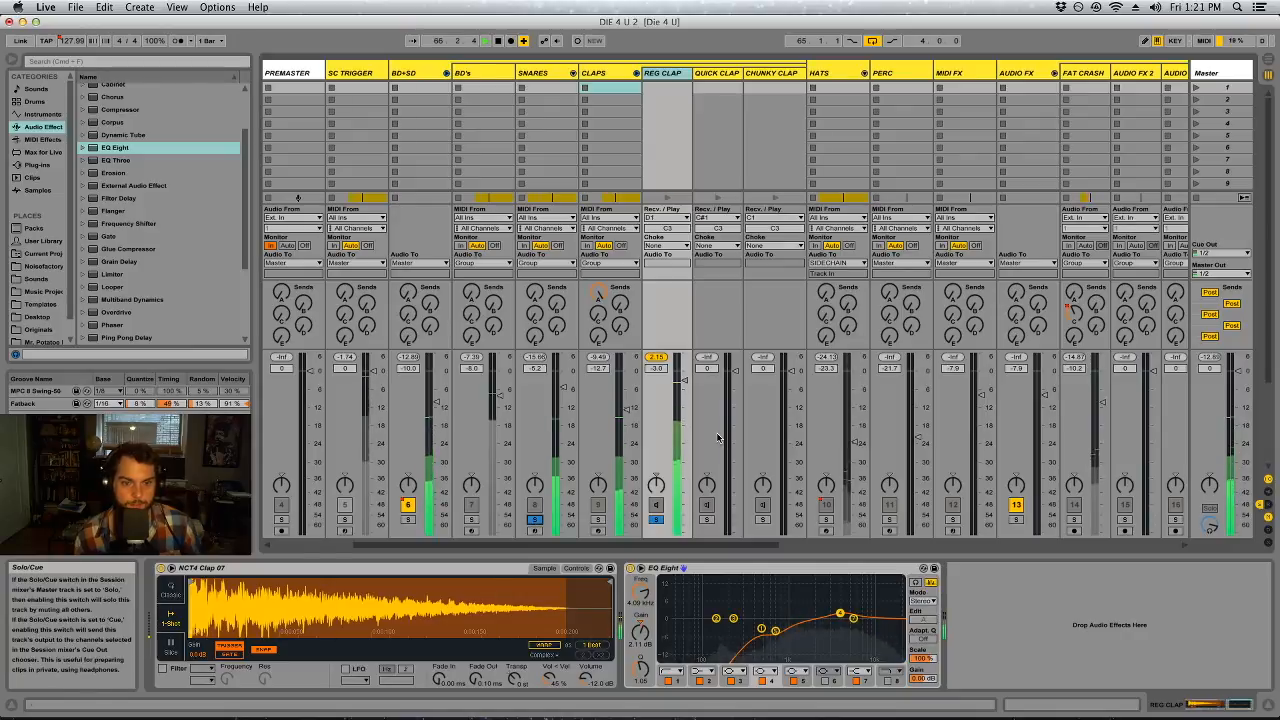
left_click_drag(684, 380, 684, 381)
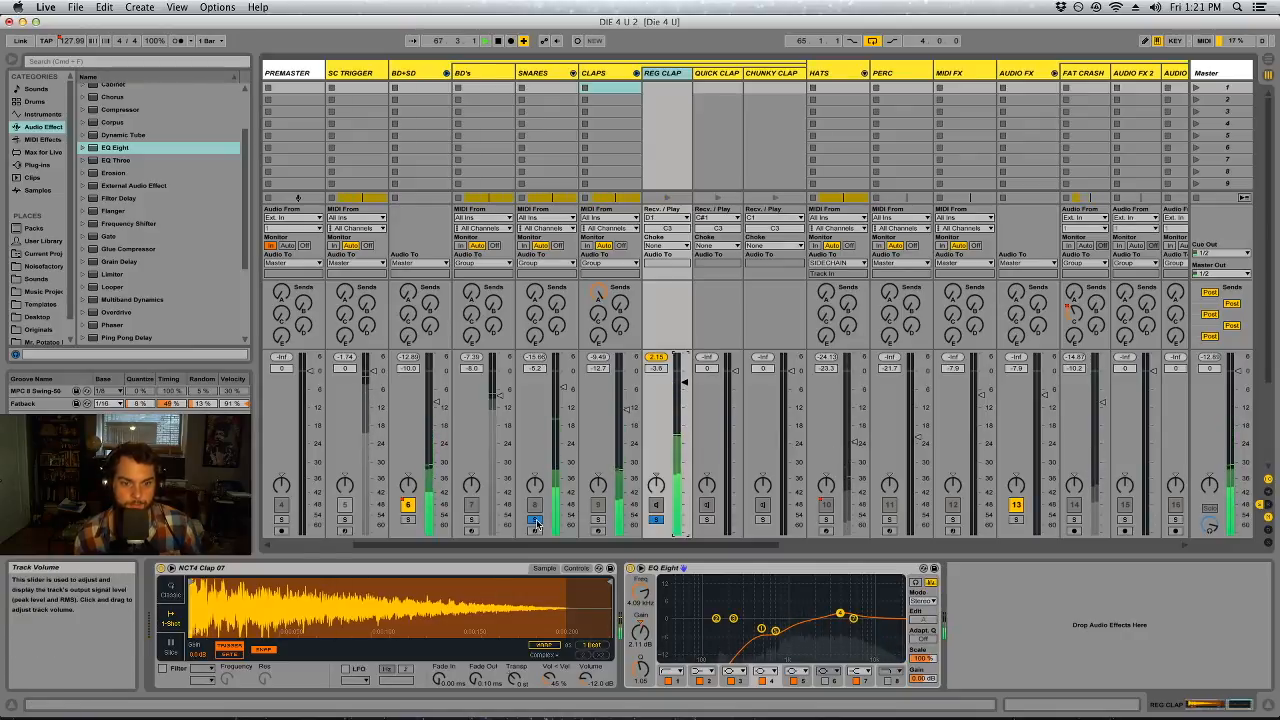
left_click(655, 519)
left_click(655, 519)
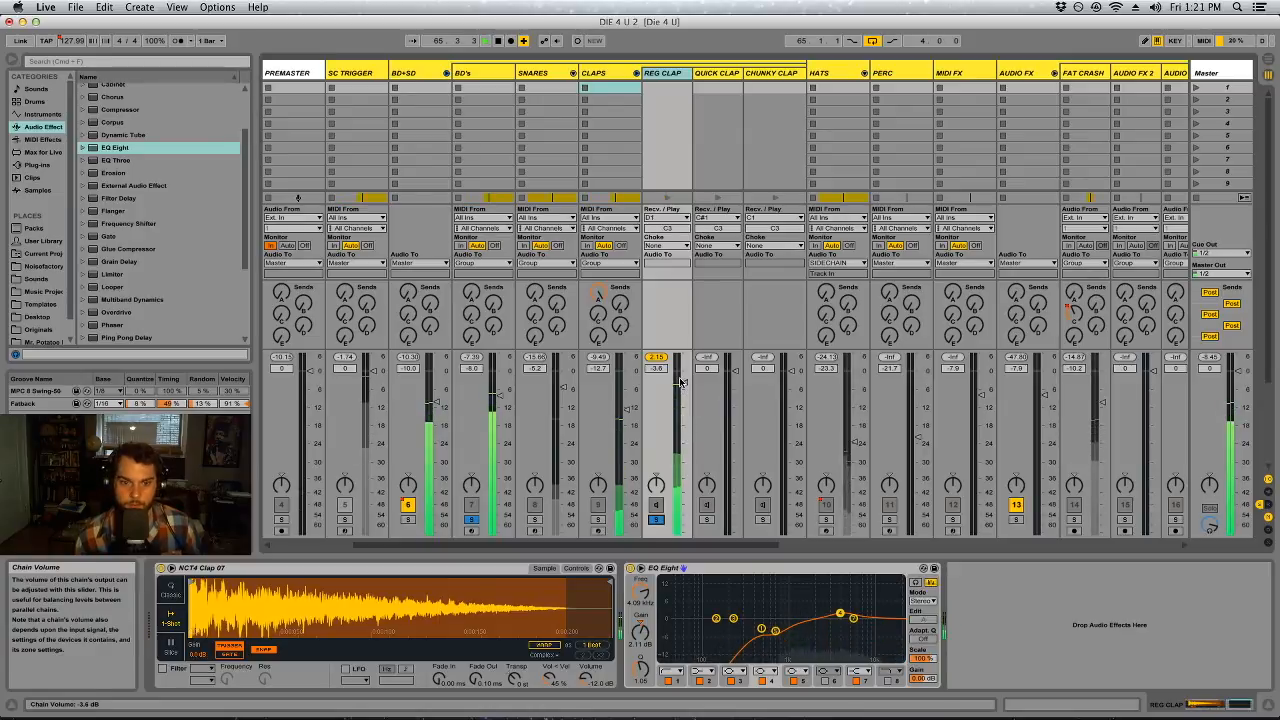
Compare REG CLAP's EQ with its low cut off and on, and lower the cut to about 257 Hz
left_click(668, 681)
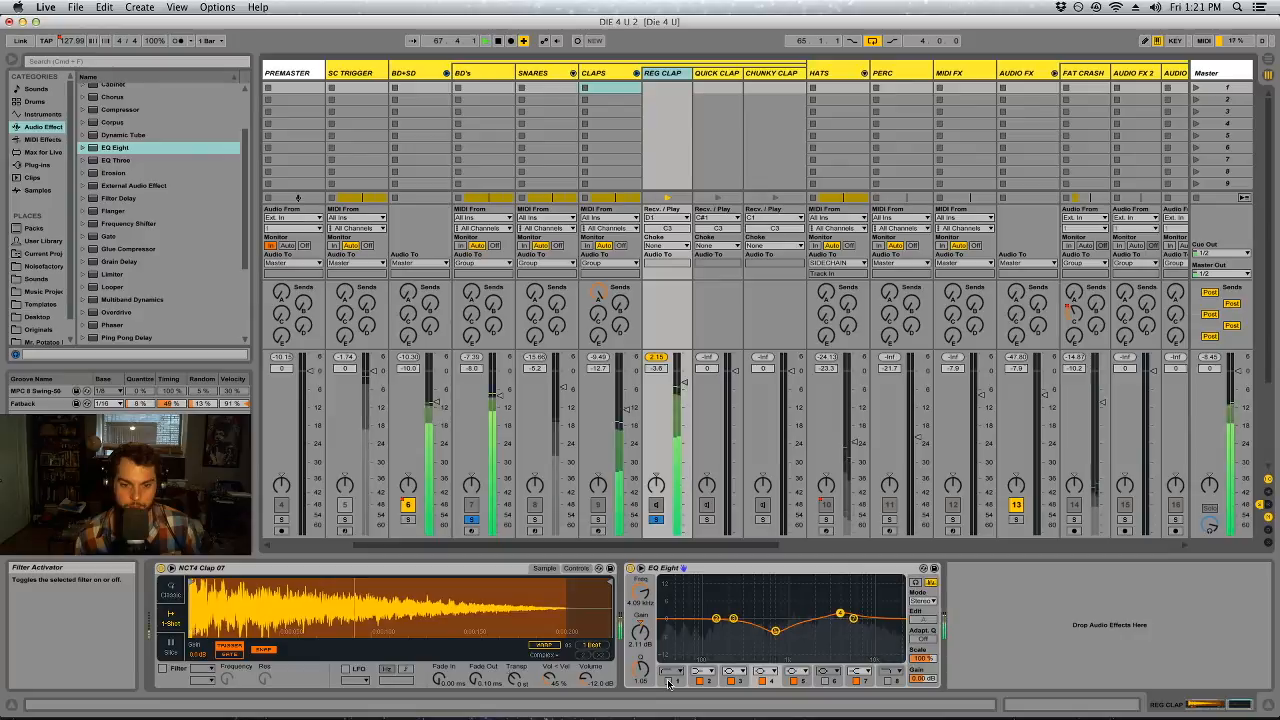
left_click(668, 681)
left_click_drag(648, 605, 648, 630)
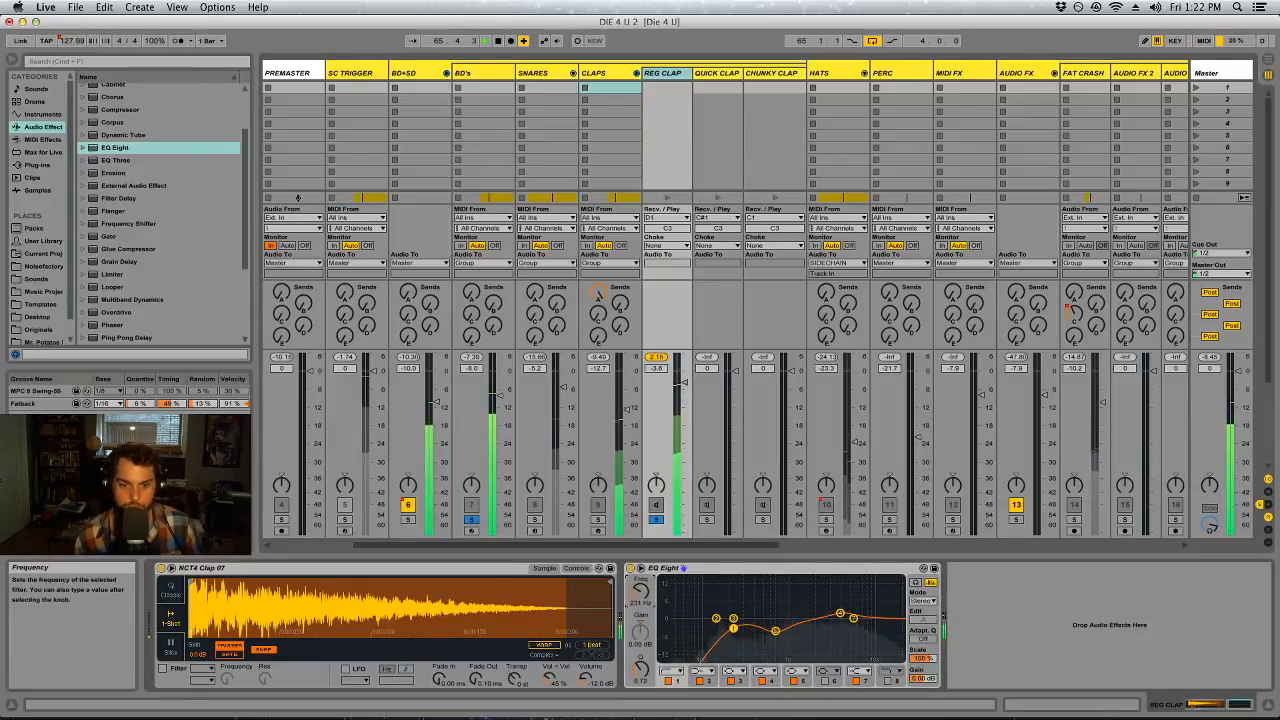
left_click_drag(642, 671, 642, 660)
key("super+z")
Compare filter 5 of REG CLAP's EQ off and on, and reshape its dip to about -3.10 dB with a Q near 1.70
left_click(775, 631)
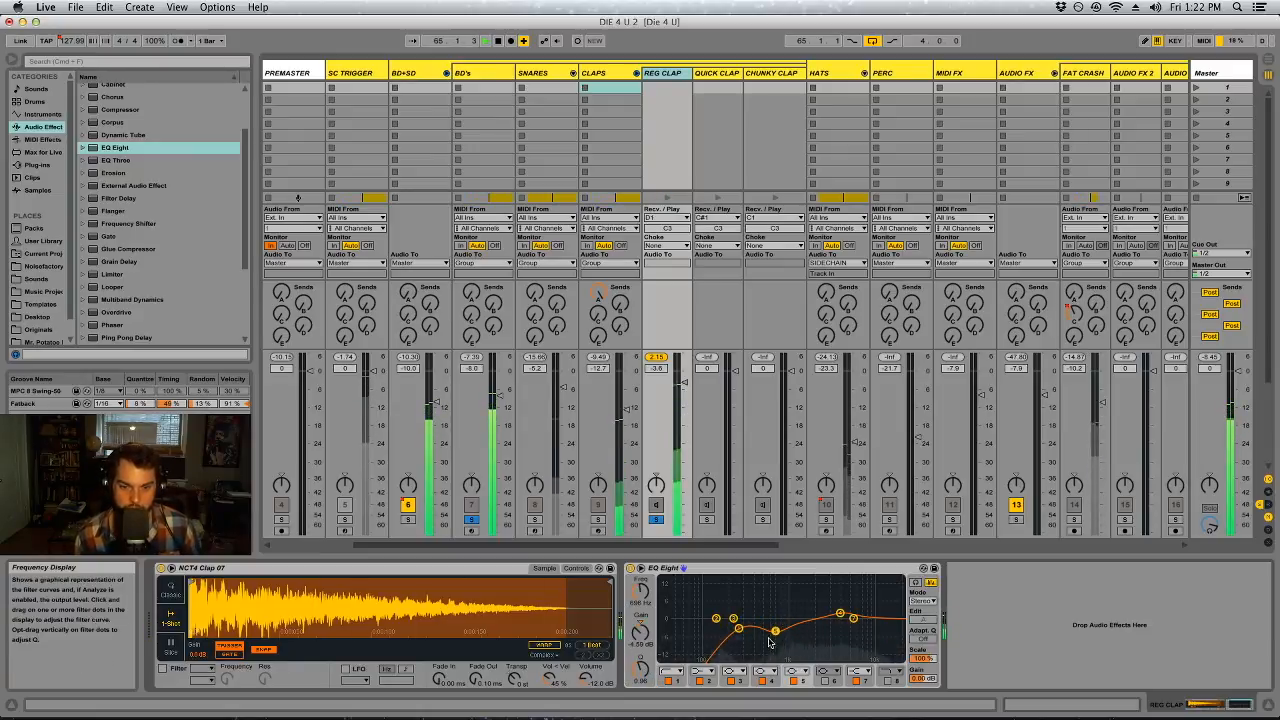
left_click(794, 681)
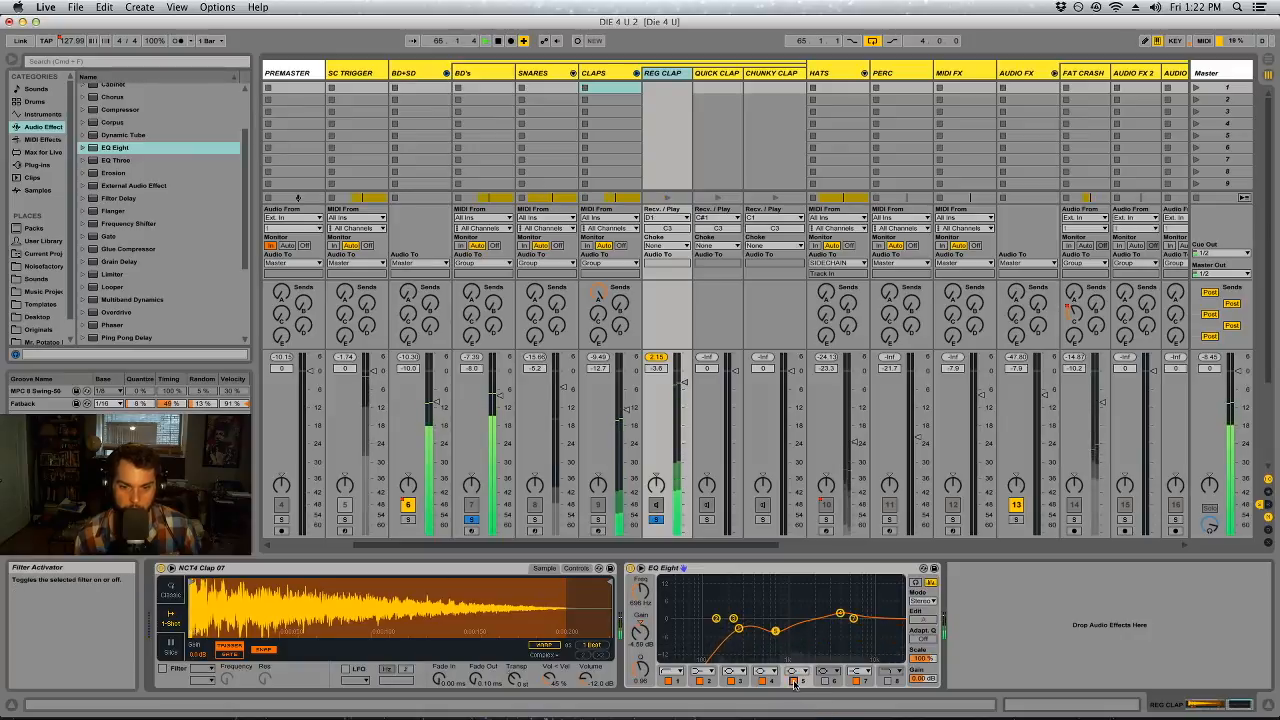
left_click(794, 681)
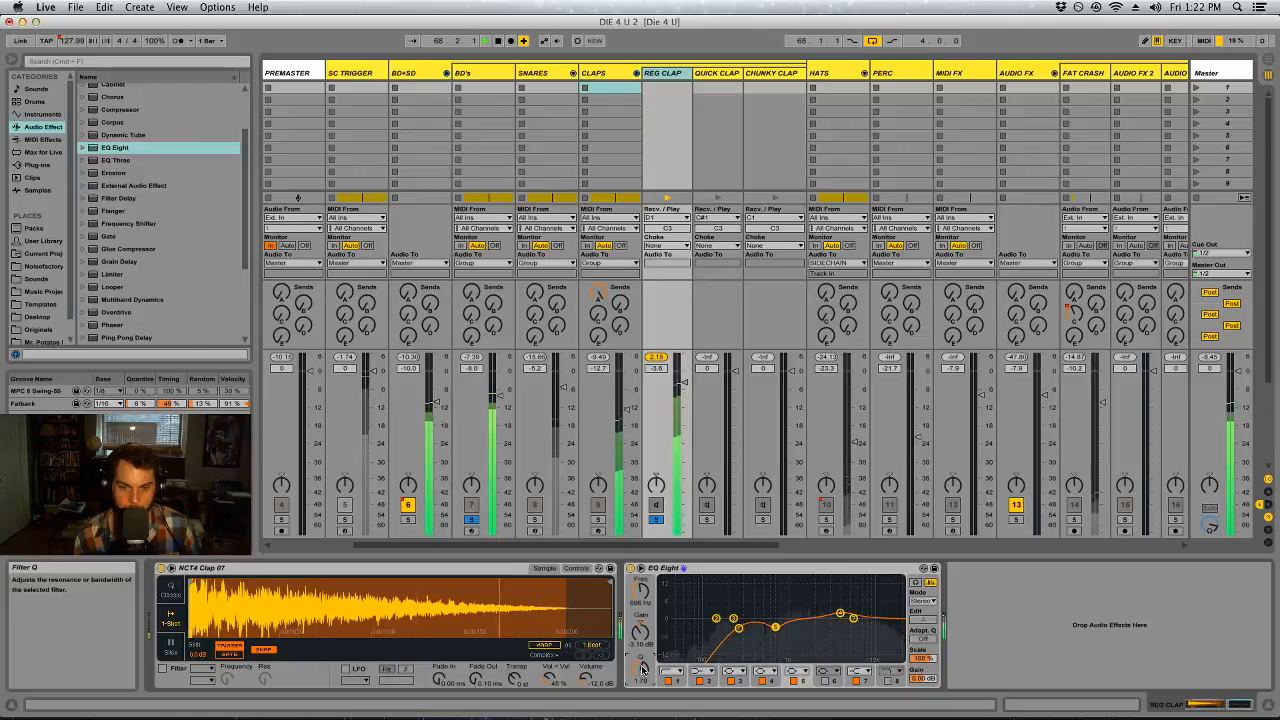
Sweep filter 4 of REG CLAP's EQ as a boost and turn it into a narrow cut of about -3.81 dB near 3.74 kHz
left_click(840, 613)
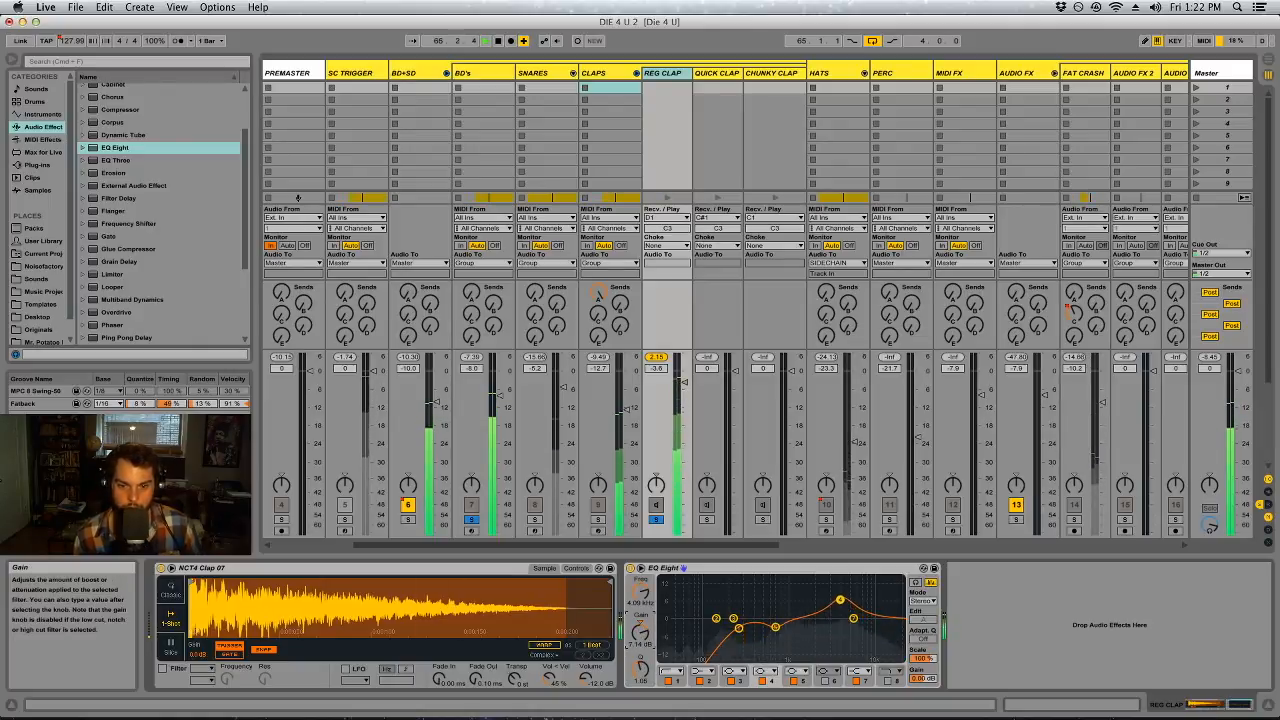
left_click_drag(641, 592, 641, 585)
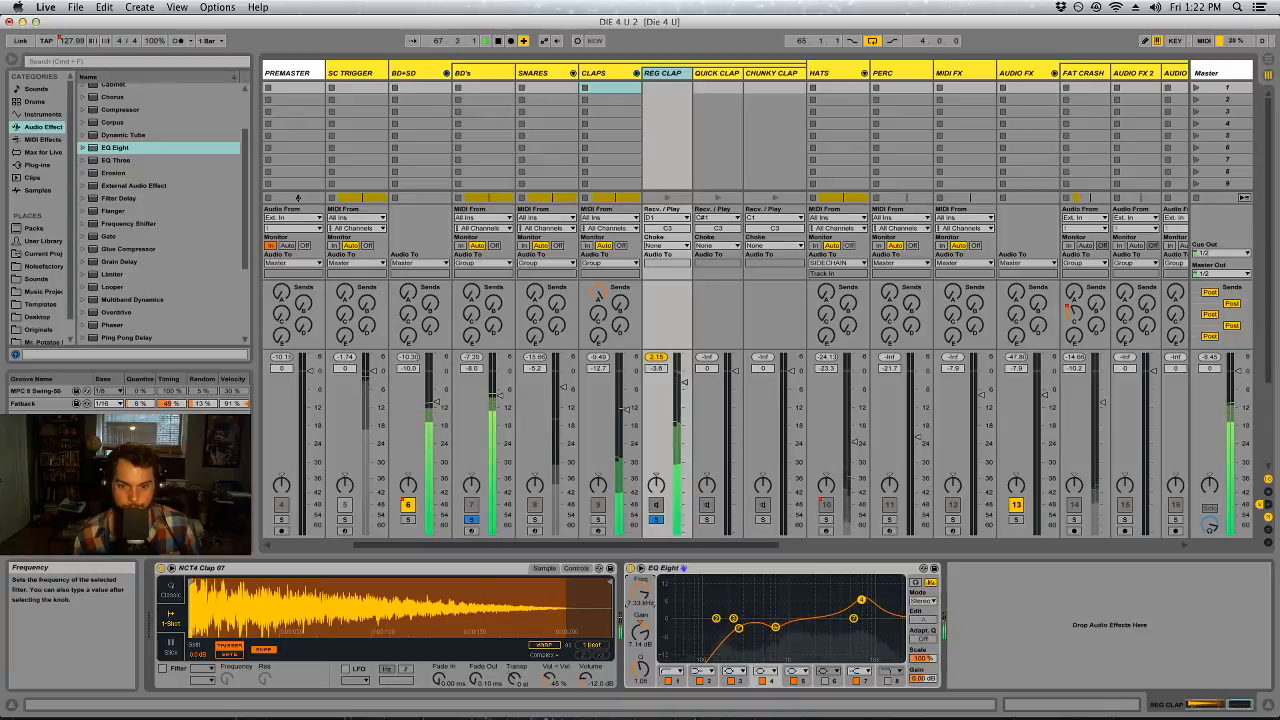
left_click_drag(640, 632, 640, 645)
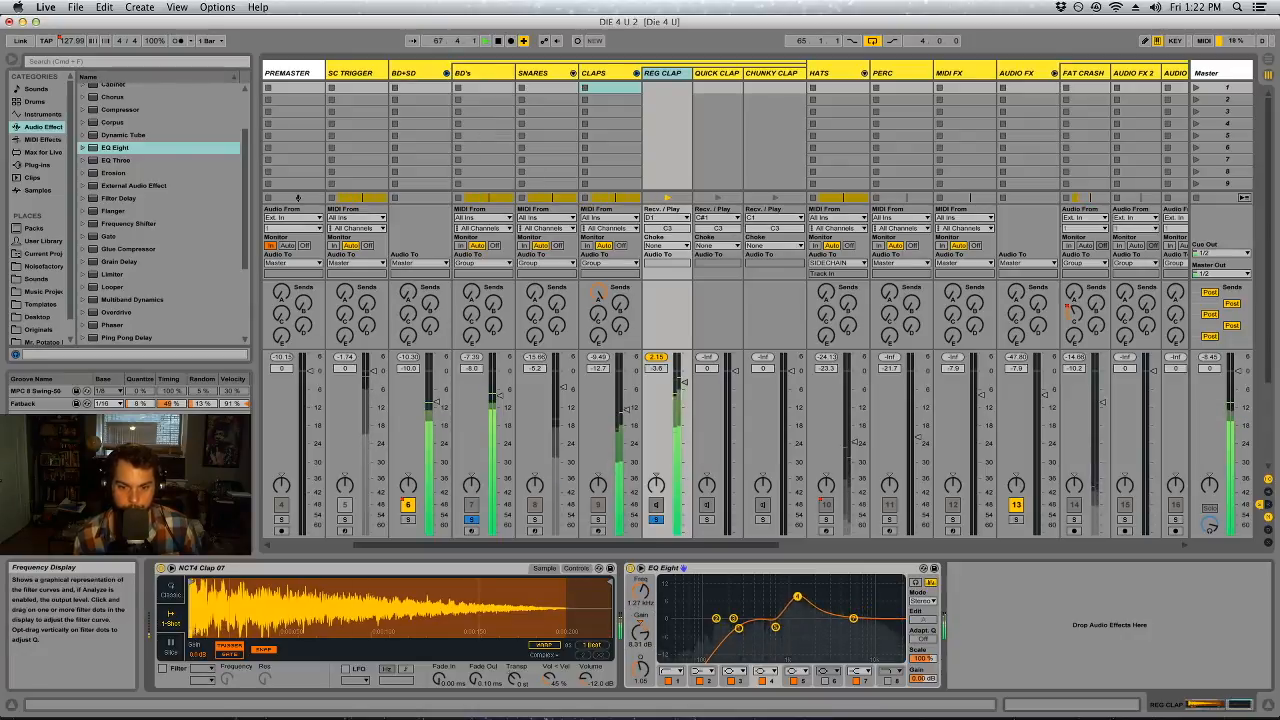
left_click_drag(839, 595, 837, 594)
left_click_drag(642, 669, 640, 690)
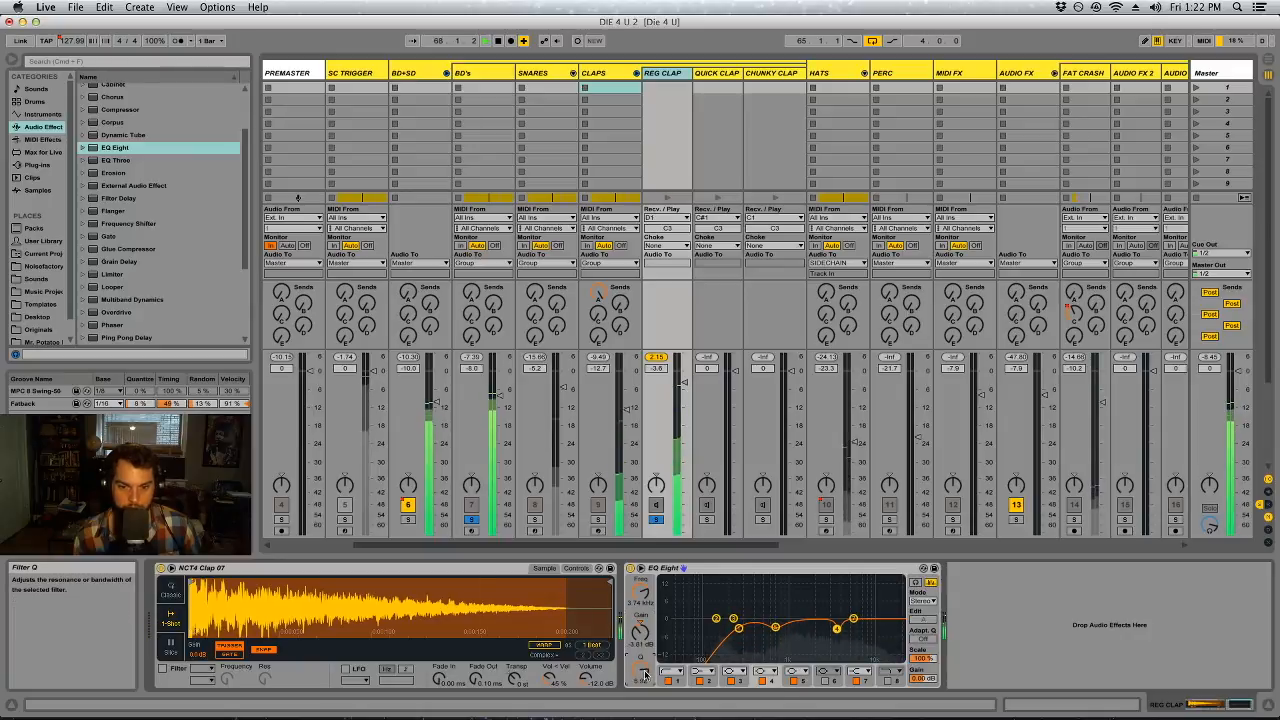
Activate filter 6 of REG CLAP's EQ, sweep it and set a narrow cut of about -3.57 dB at 1.23 kHz
left_click(827, 682)
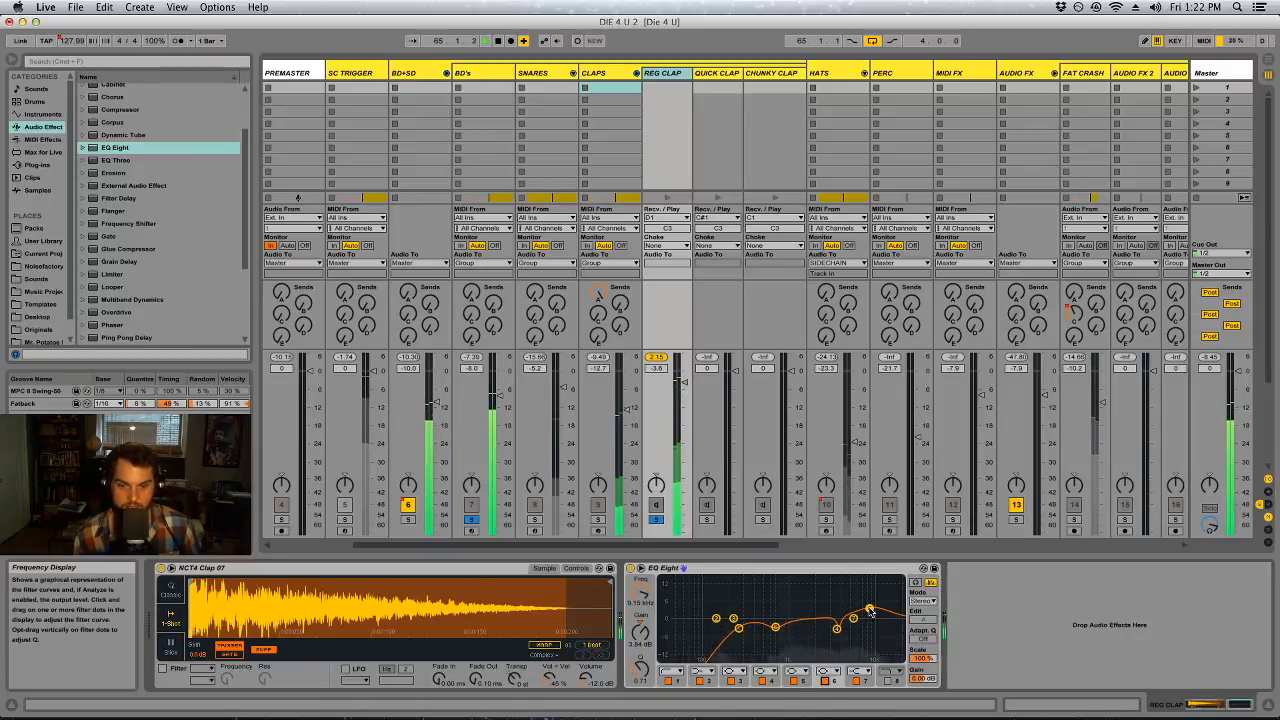
left_click_drag(846, 630, 792, 603)
left_click_drag(641, 671, 641, 667)
left_click_drag(793, 603, 792, 603)
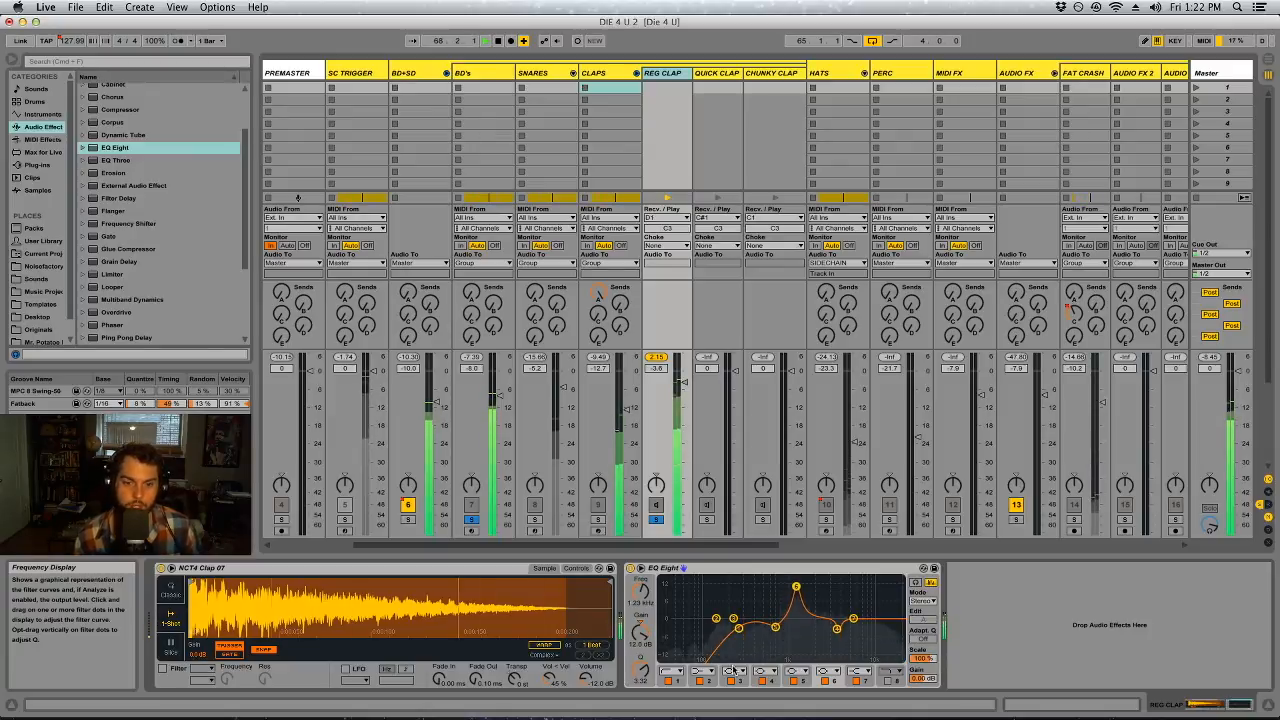
left_click_drag(640, 648, 640, 672)
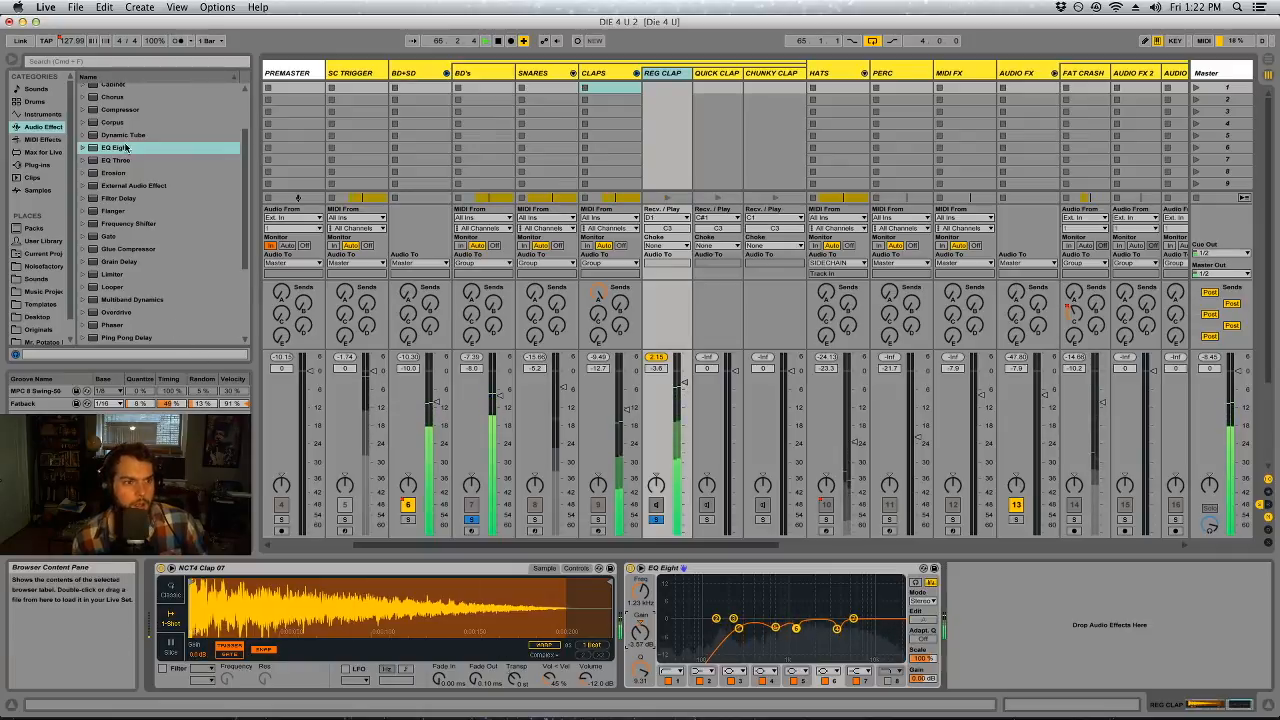
Add a Saturator before the Utility on the CLAPS track, with the Analog Clip curve and a Drive of about 4.57 dB
scroll(142, 252, "down", 1)
scroll(142, 252, "down", 5)
left_click_drag(116, 264, 1058, 638)
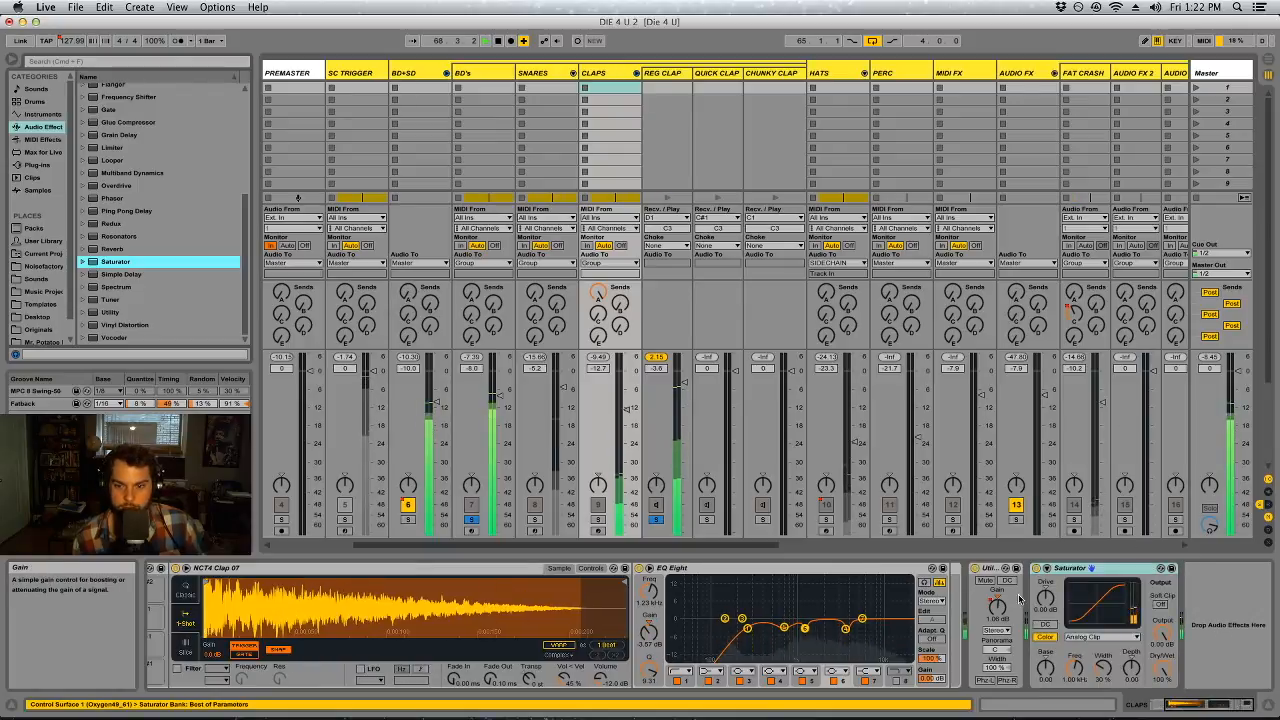
left_click_drag(1069, 572, 983, 579)
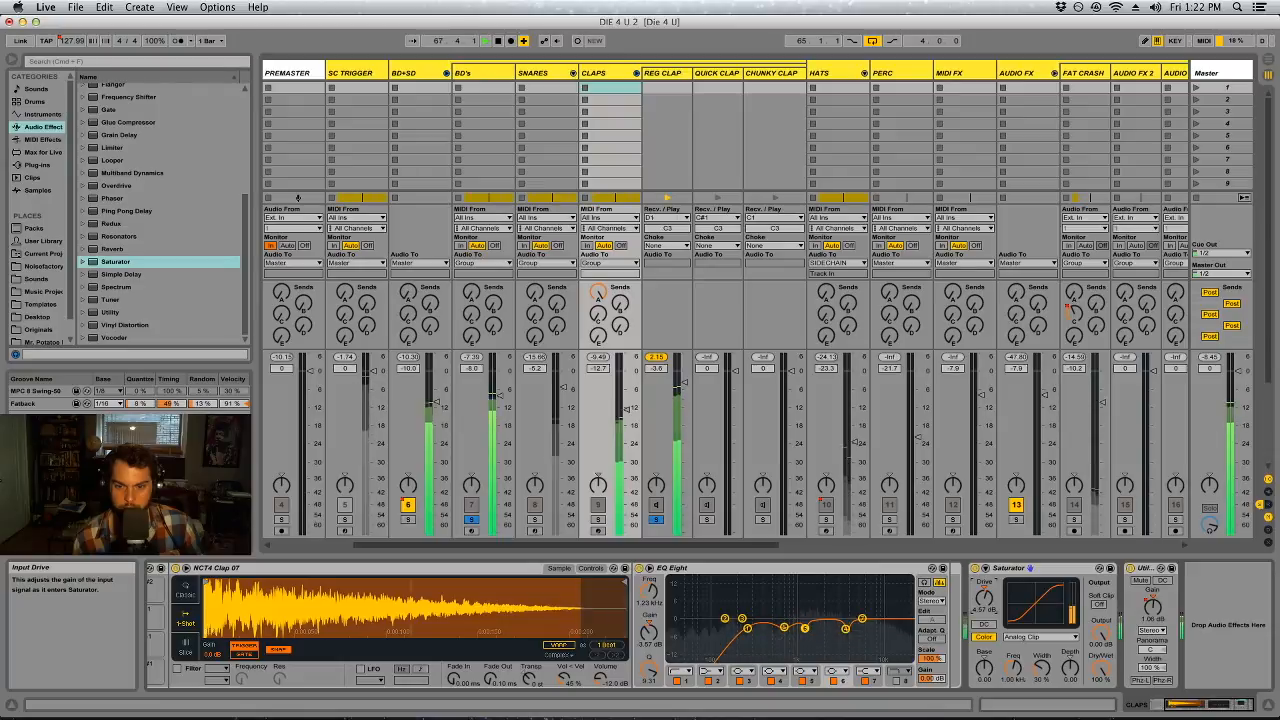
Fold the CLAPS chains, raise the low cut in the SNARES EQ Eight to about 167 Hz, and compare its filter 4 off and on
left_click(636, 73)
left_click(578, 515)
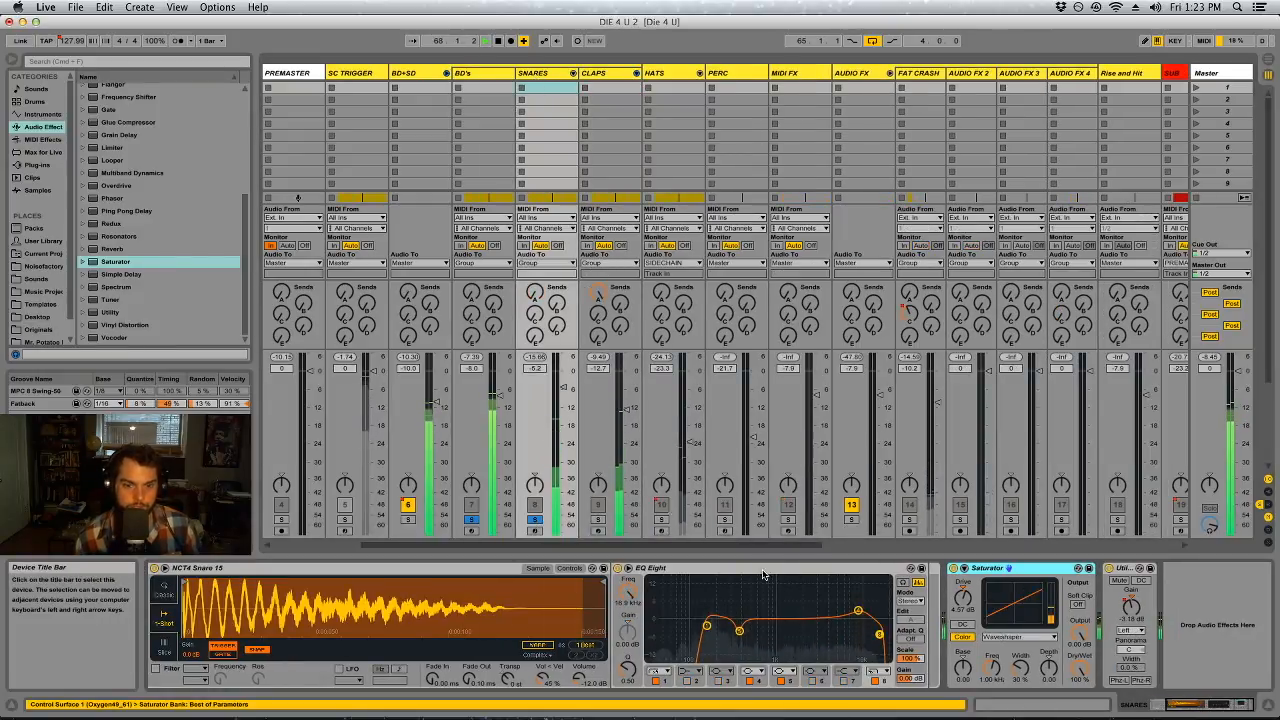
left_click(708, 627)
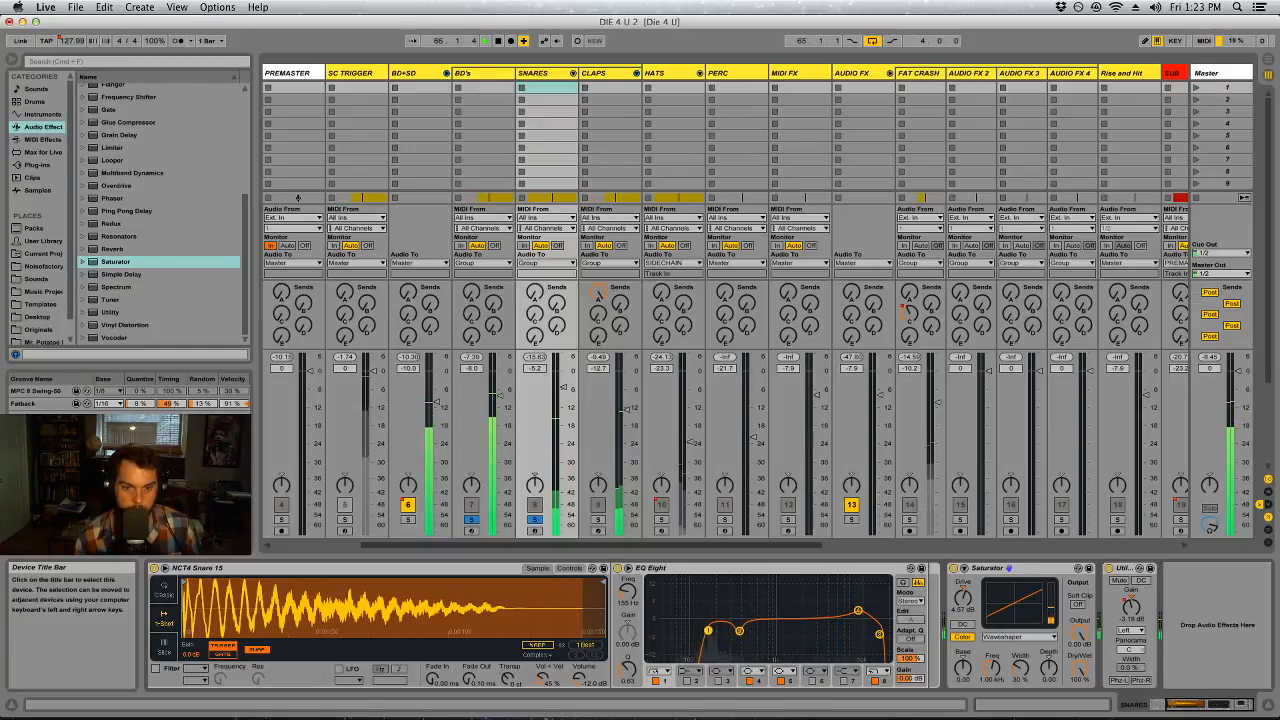
left_click_drag(708, 630, 711, 631)
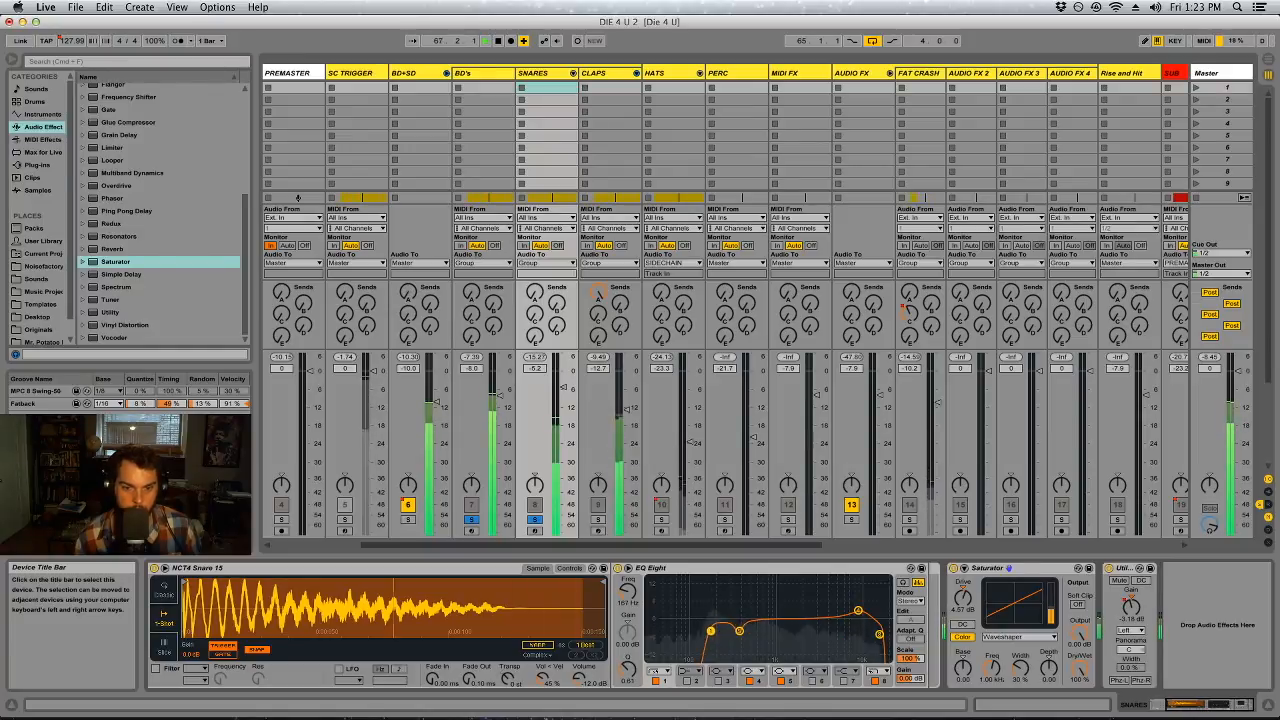
left_click(749, 681)
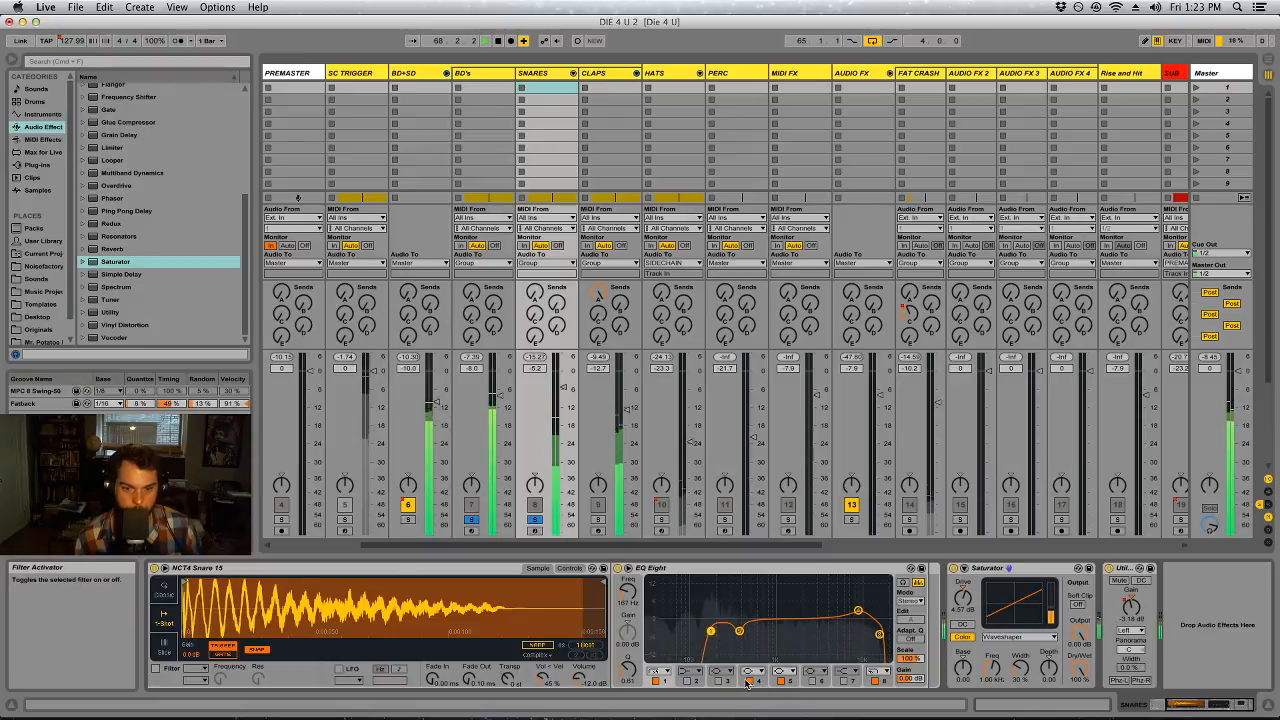
left_click(749, 681)
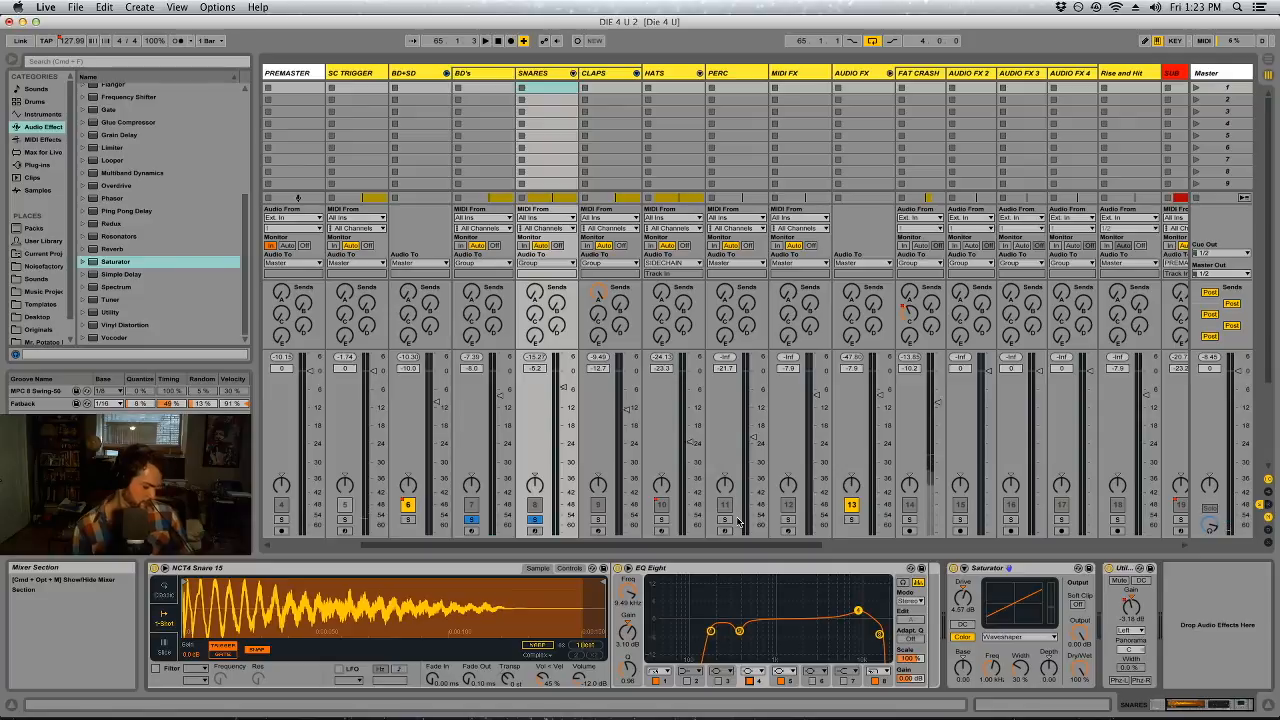
Save the Live Set as a new file named DIE 4 U 3 in the Die 4 U folder
key("super+s")
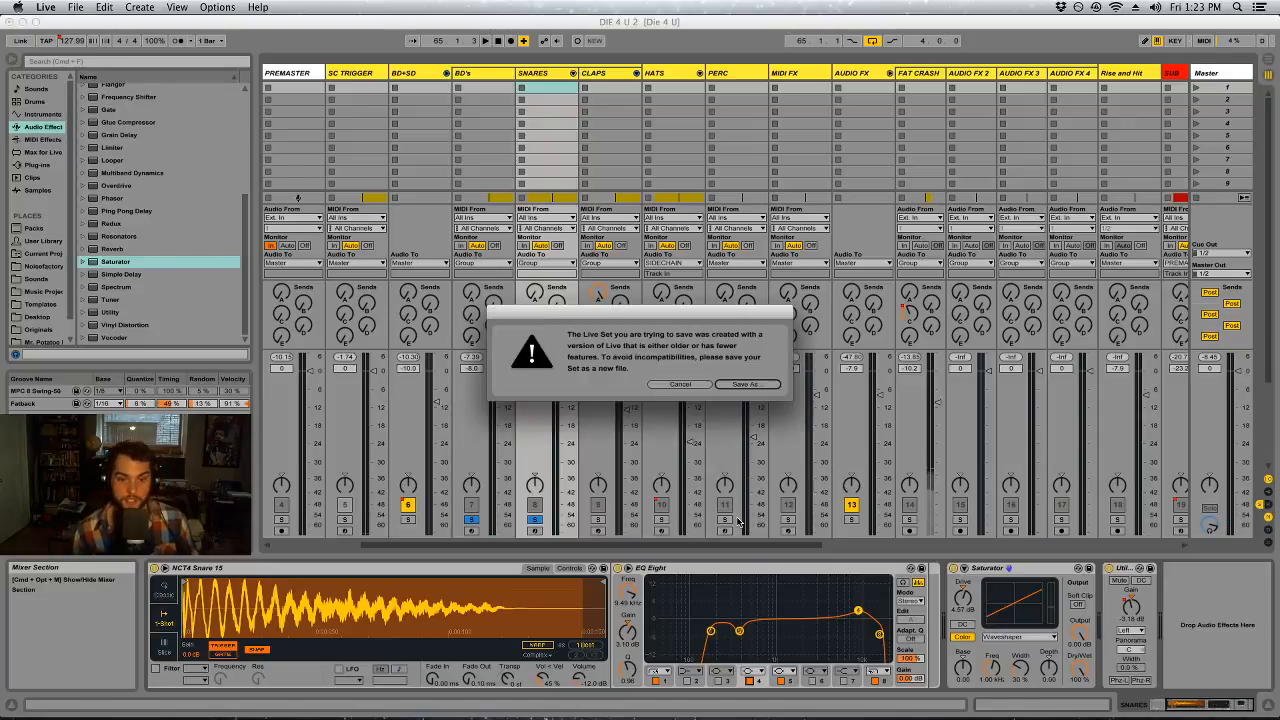
left_click(732, 385)
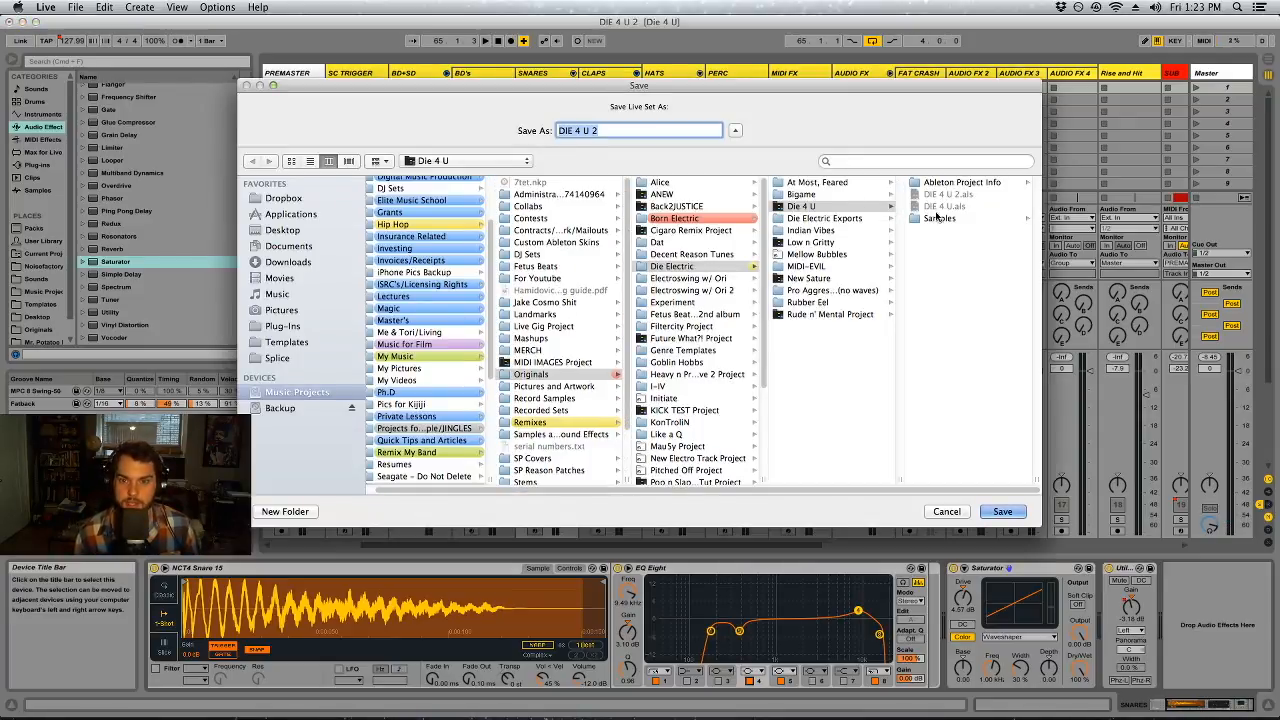
key("Right")
key("BackSpace")
type("3")
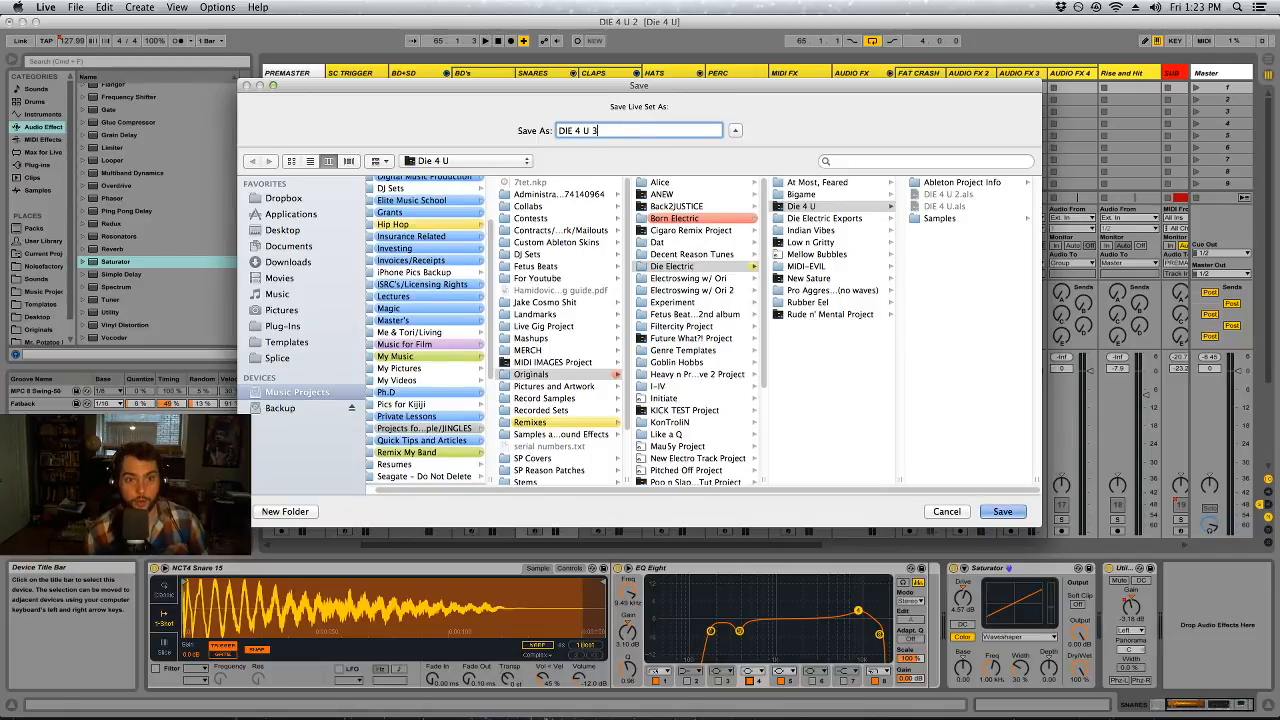
key("Return")
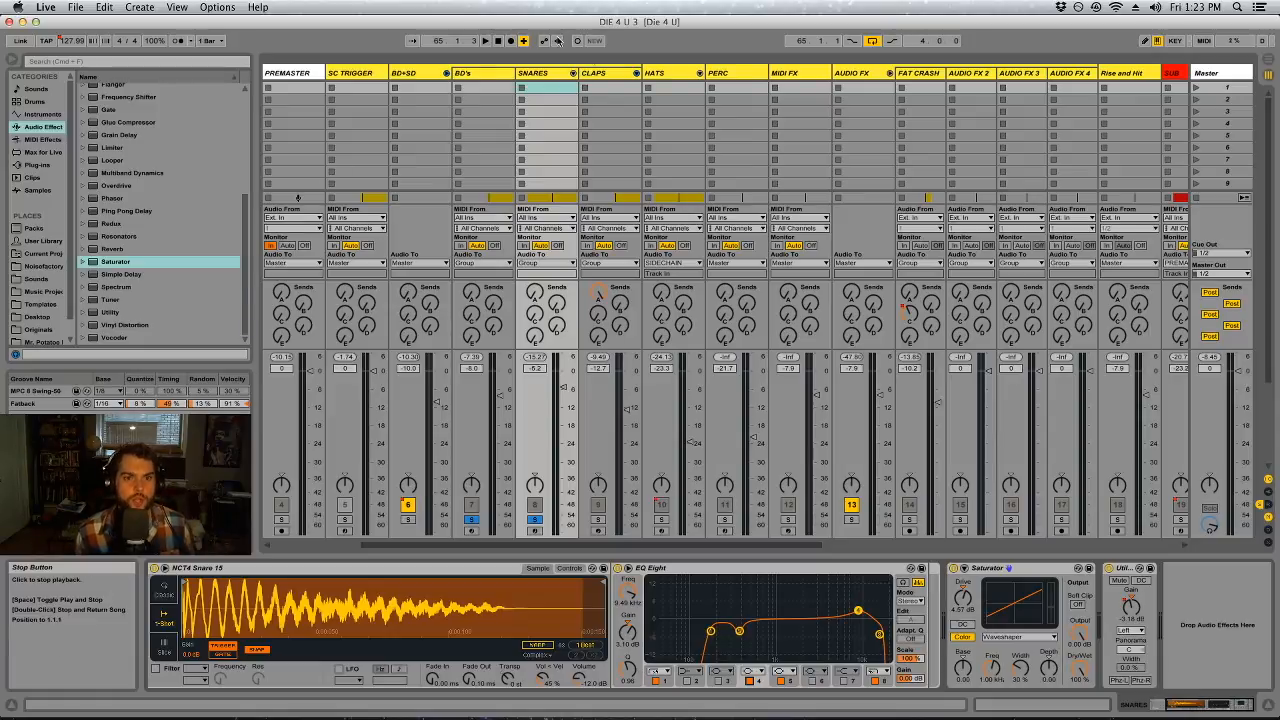
Fold the BD+SD group, start playback with BD+SD and HATS soloed, and unfold the HATS chains with the track's devices shown
left_click(446, 74)
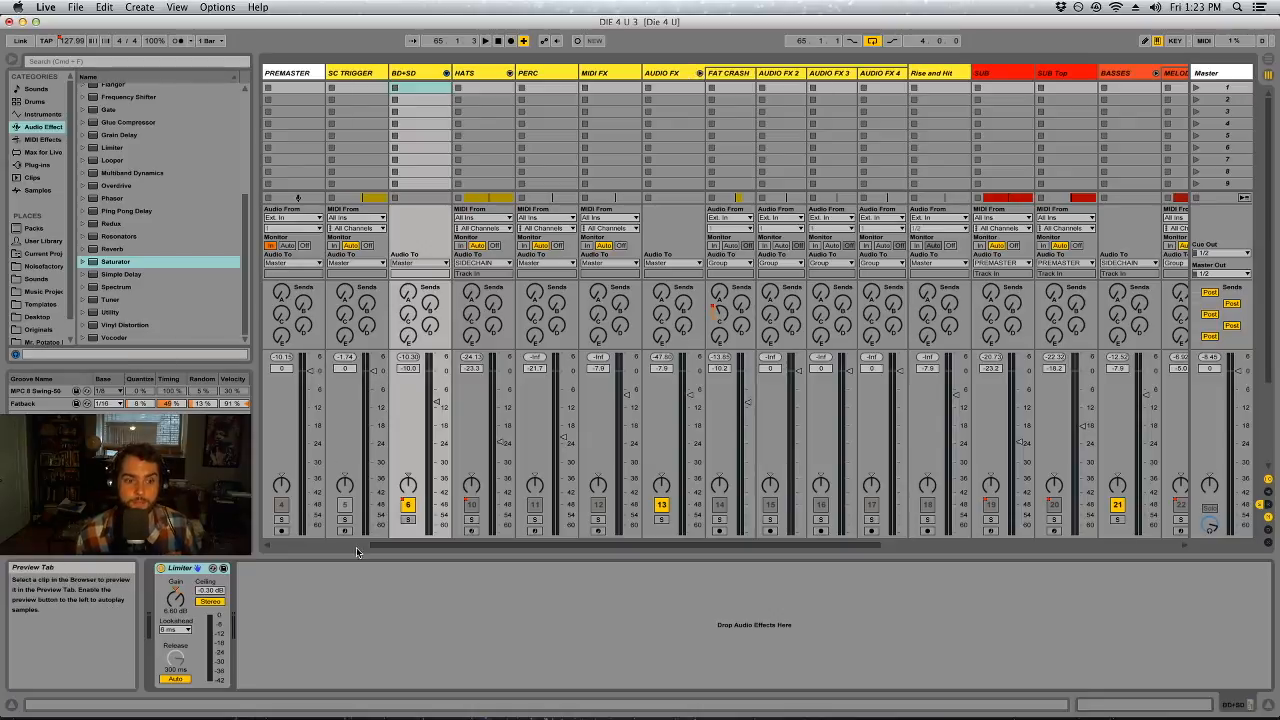
left_click(408, 520)
key("space")
left_click(472, 521, "super")
left_click(510, 73)
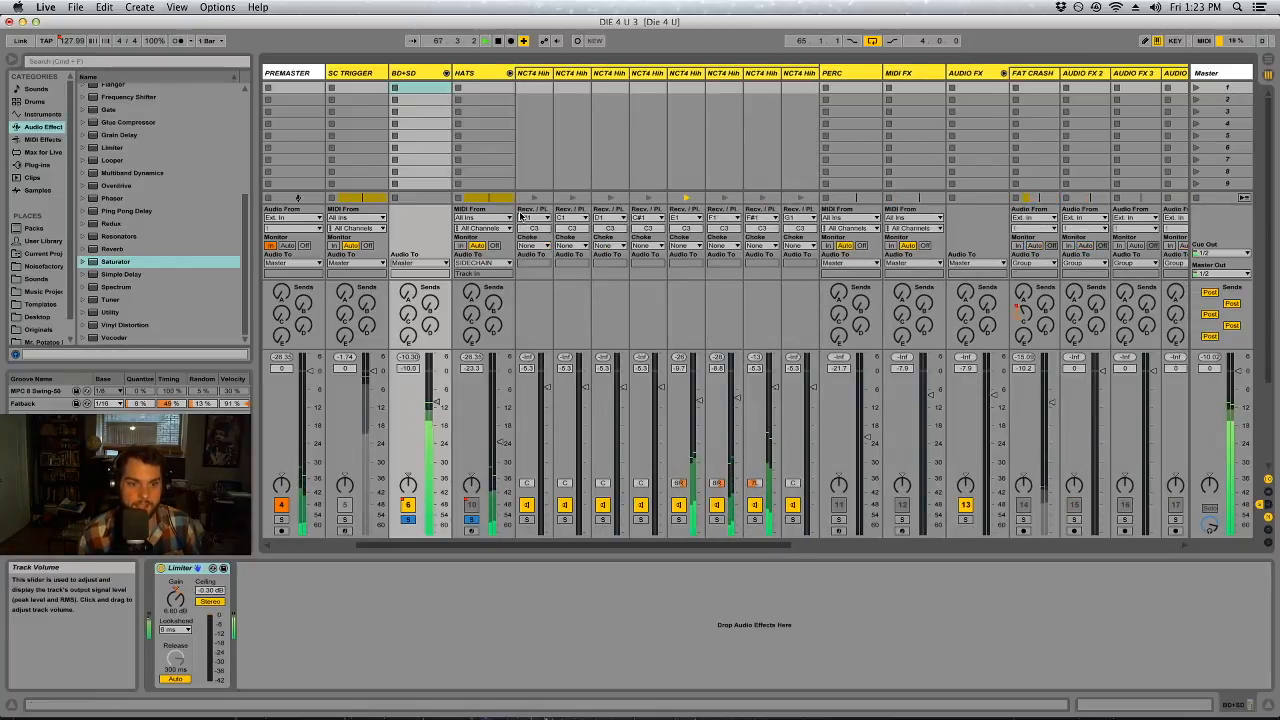
left_click(484, 79)
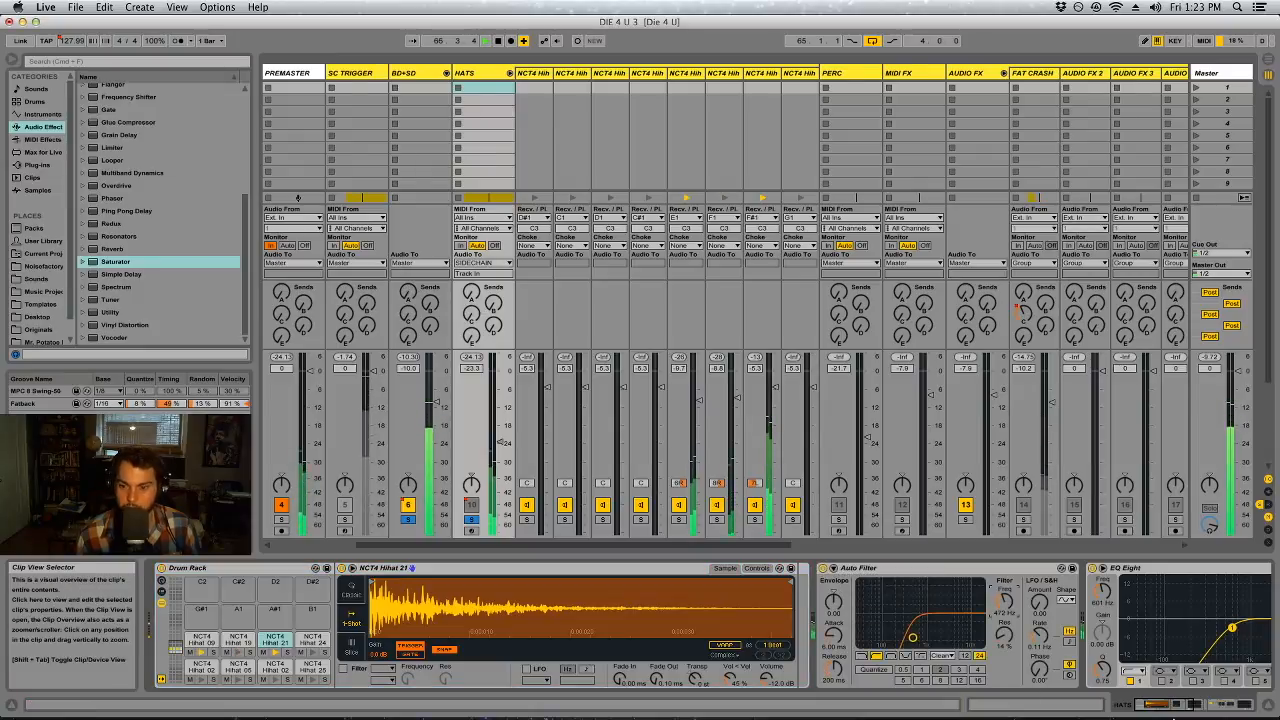
Delete the EQ Eight, the HATS VERB rack and the Utility from the HATS track, keeping the Auto Filter
left_click(1168, 706)
left_click_drag(1168, 706, 1189, 706)
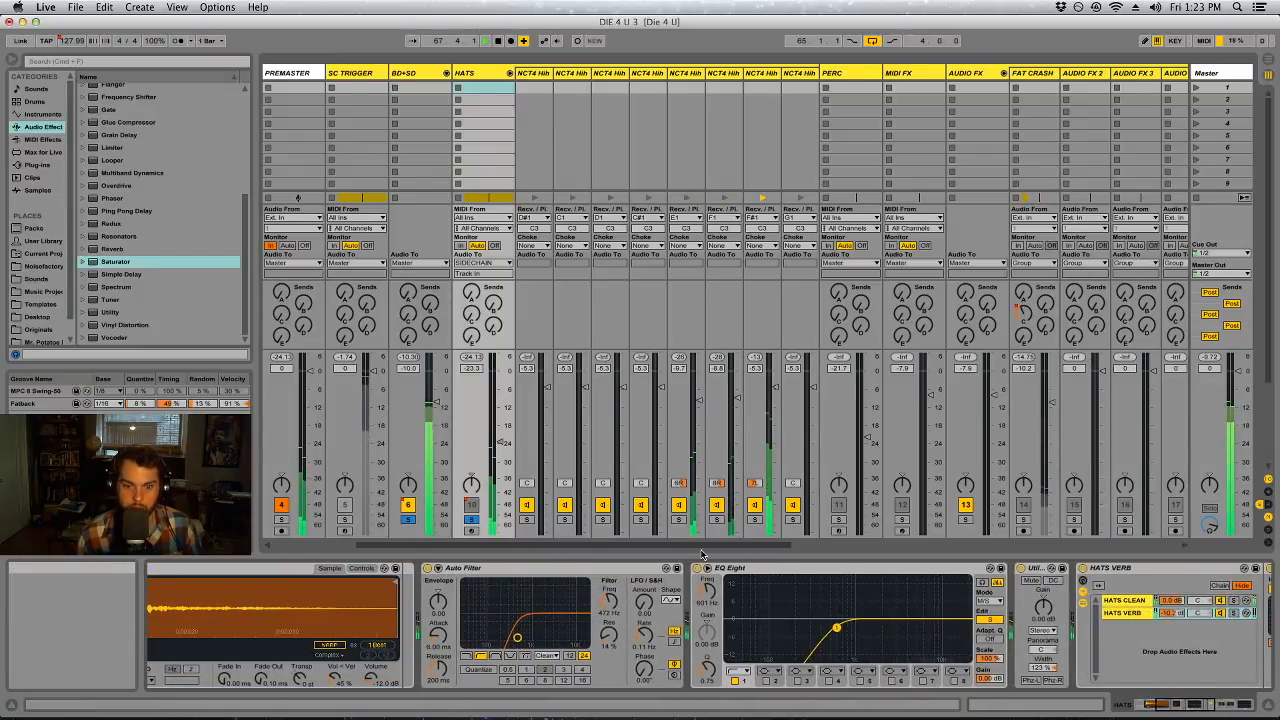
left_click(805, 624)
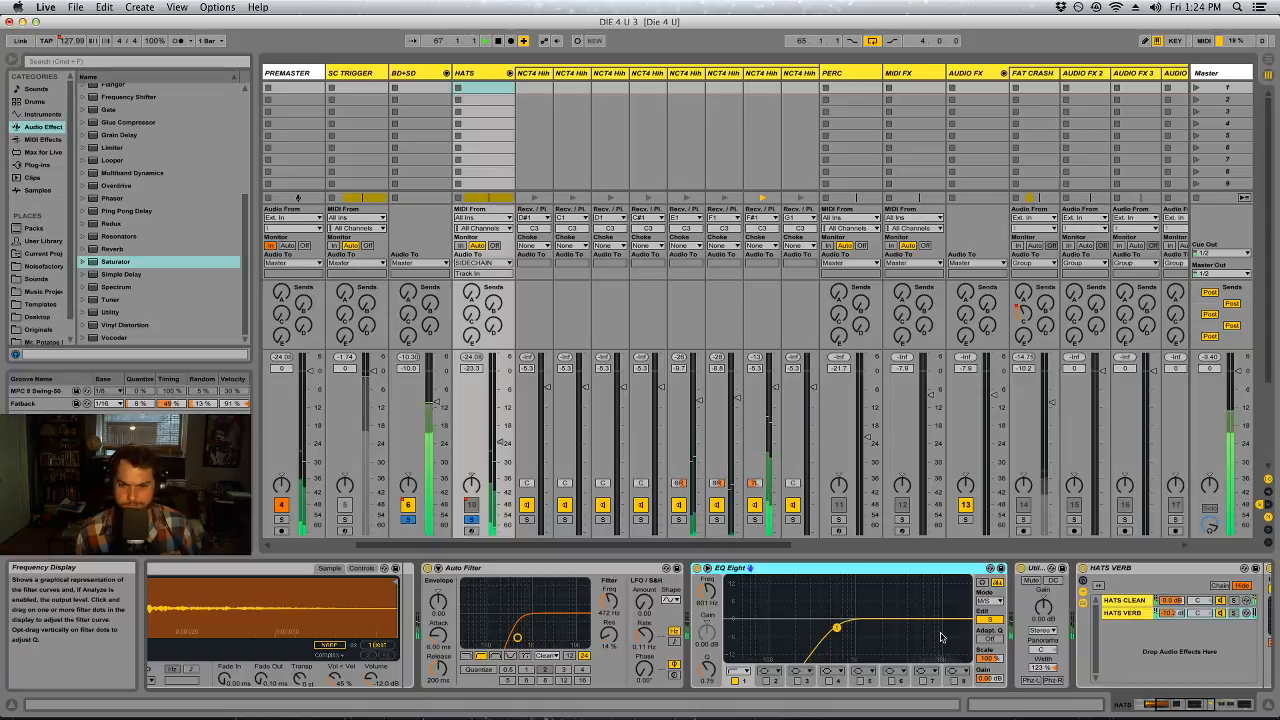
key("Delete")
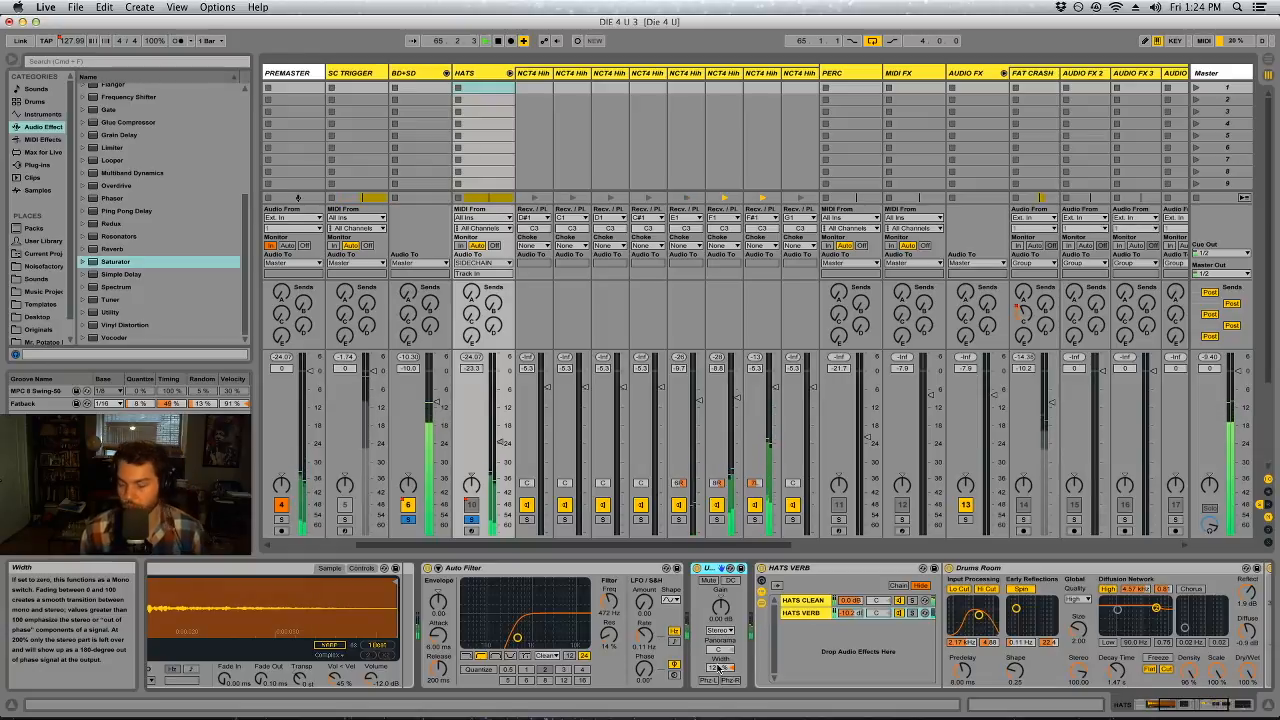
left_click(830, 573)
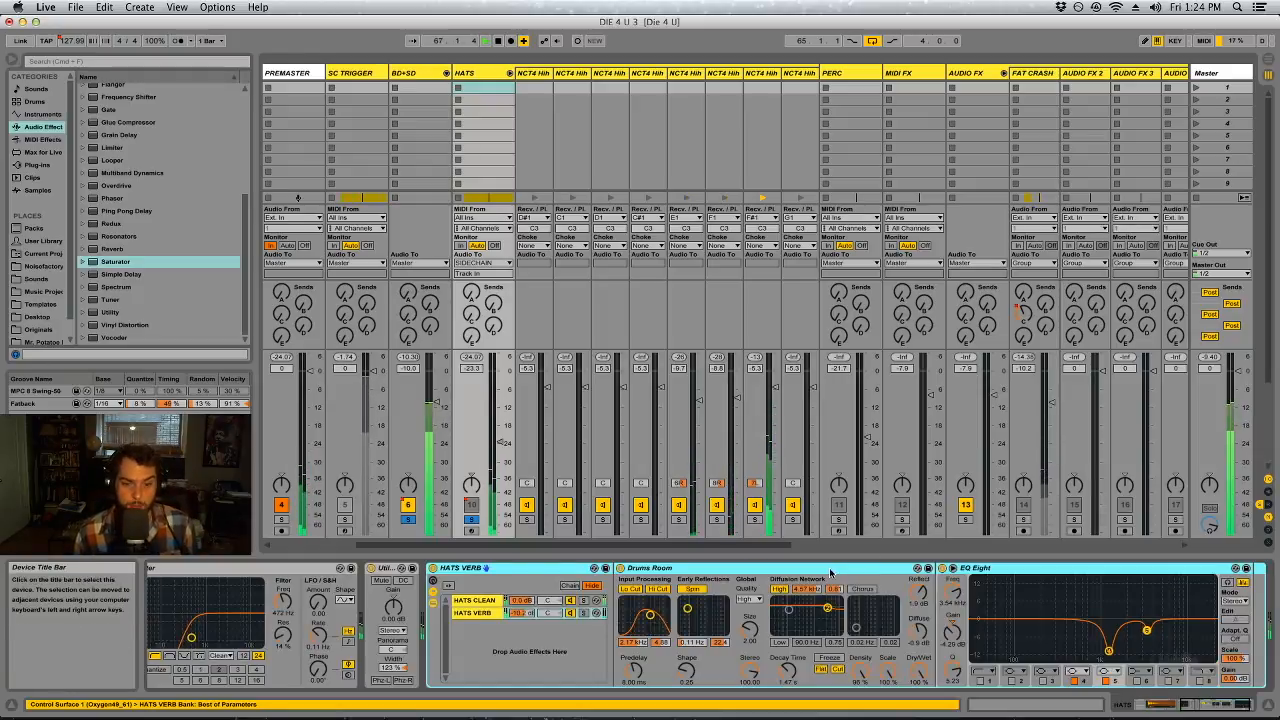
right_click(500, 573)
left_click(468, 570)
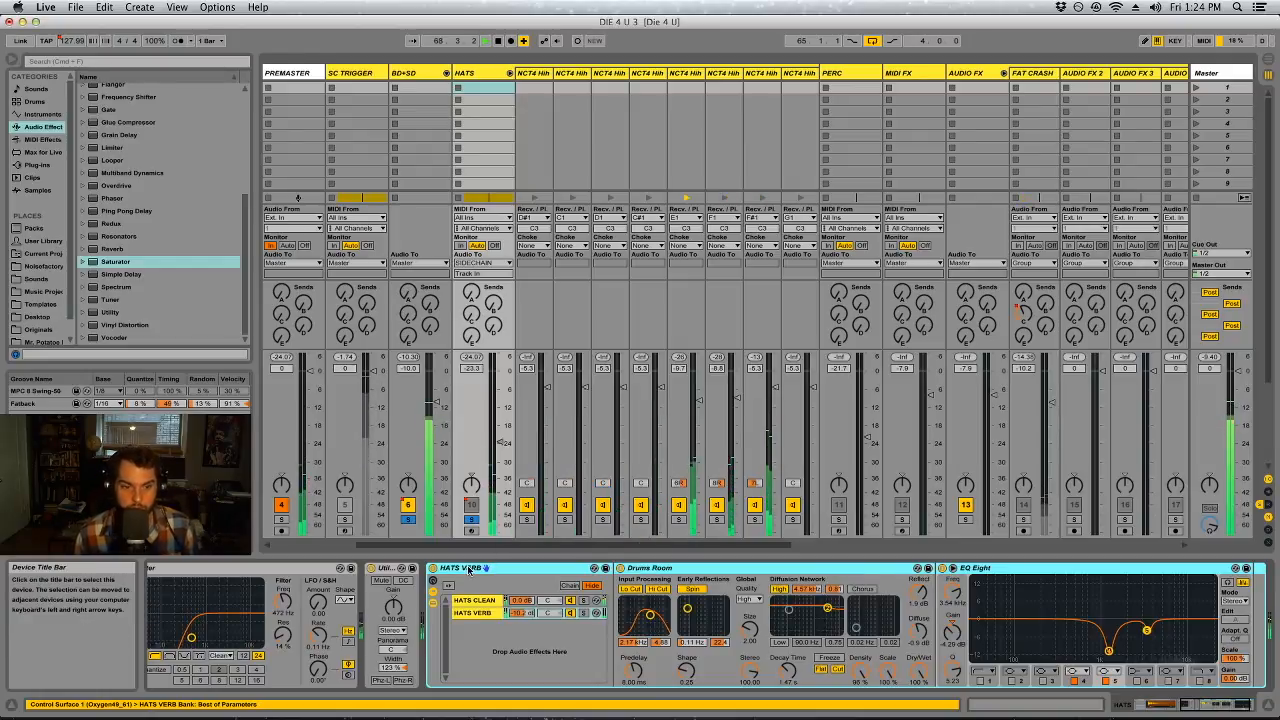
key("Delete")
left_click_drag(1217, 705, 1204, 706)
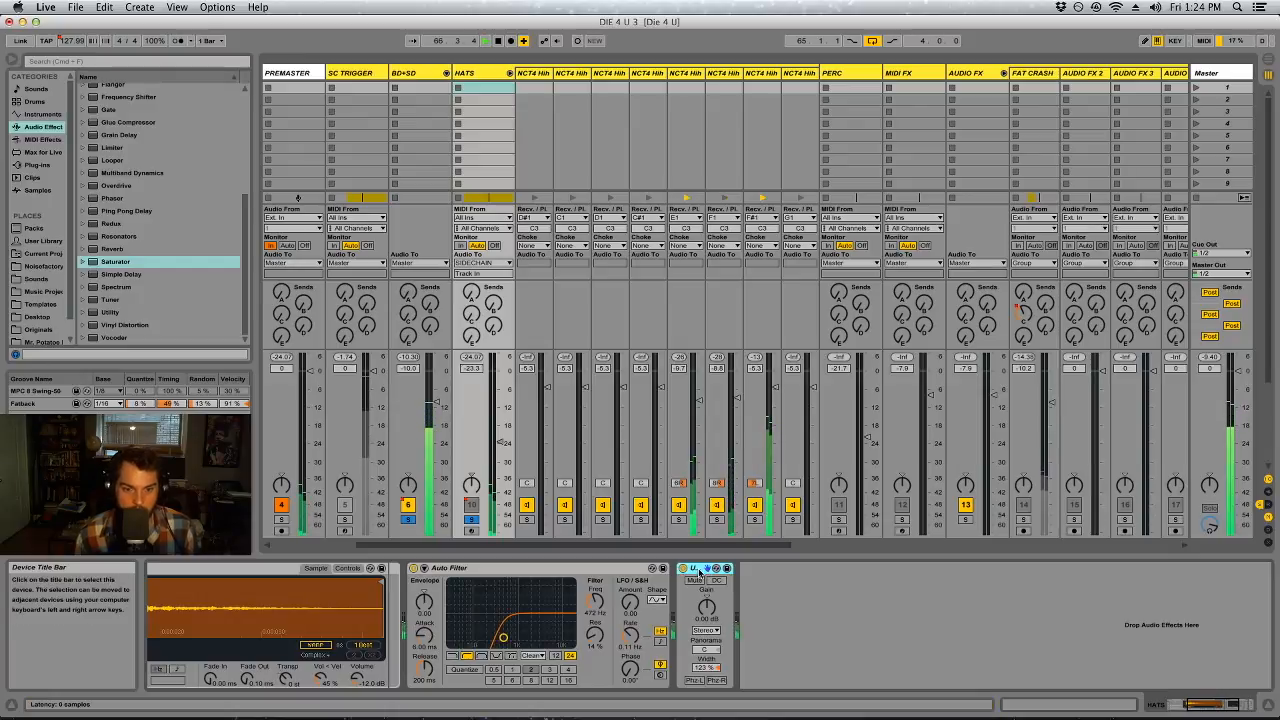
key("Delete")
left_click(745, 608)
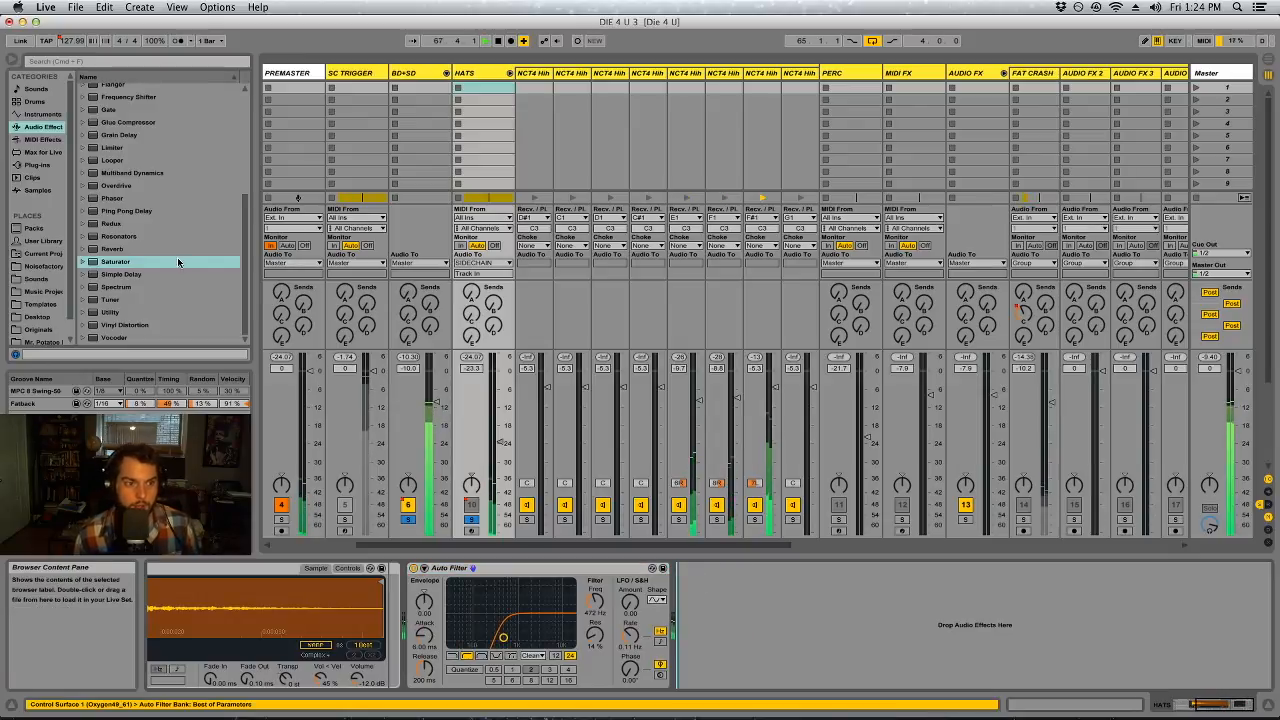
List the installed plug-ins in the browser down to the Valhalla reverbs
left_click(37, 164)
left_click(85, 104)
scroll(167, 232, "down", 15)
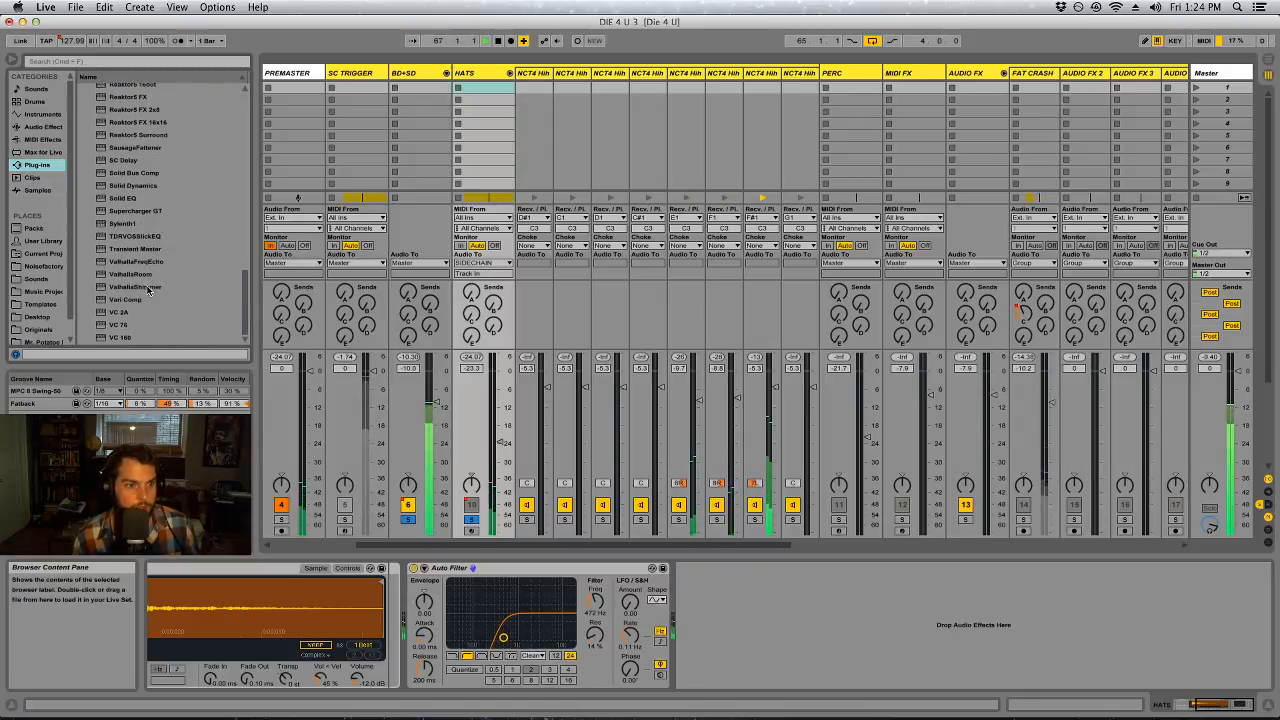
left_click_drag(136, 278, 729, 634)
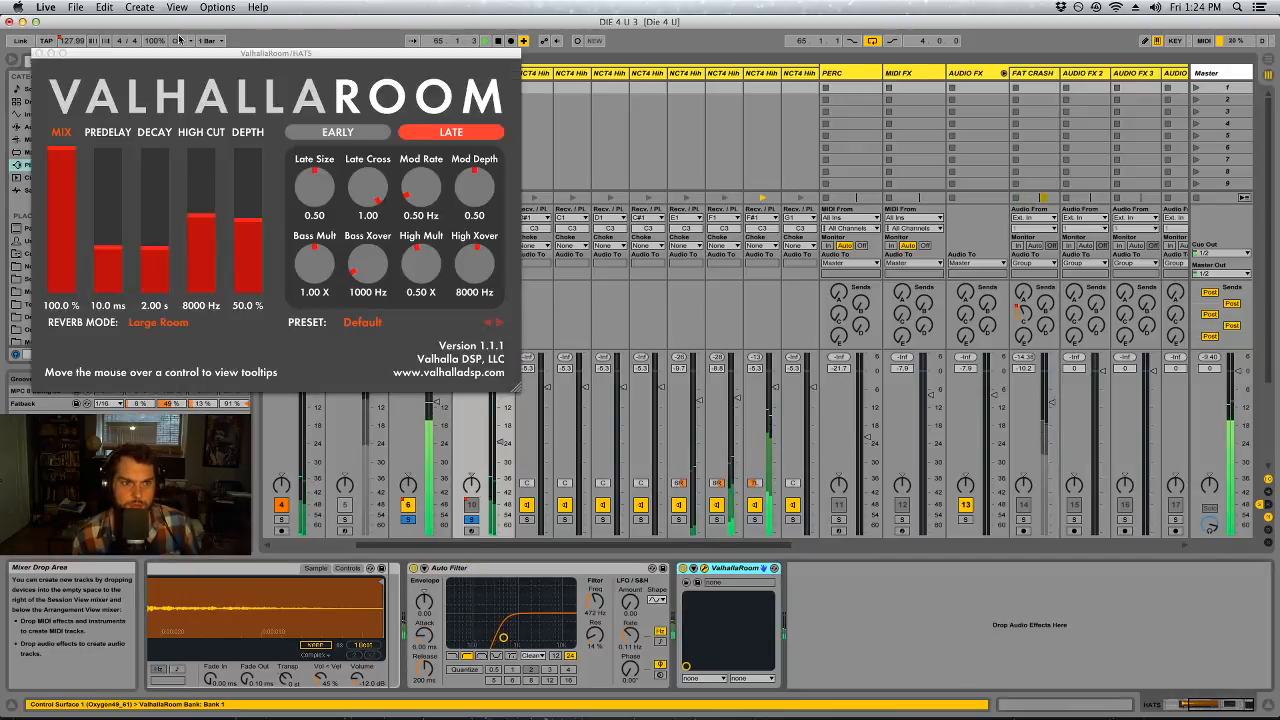
left_click(39, 53)
key("Delete")
Add ValhallaShimmer after the Auto Filter on HATS and set its reverb mode to bigStereo
left_click_drag(150, 289, 746, 605)
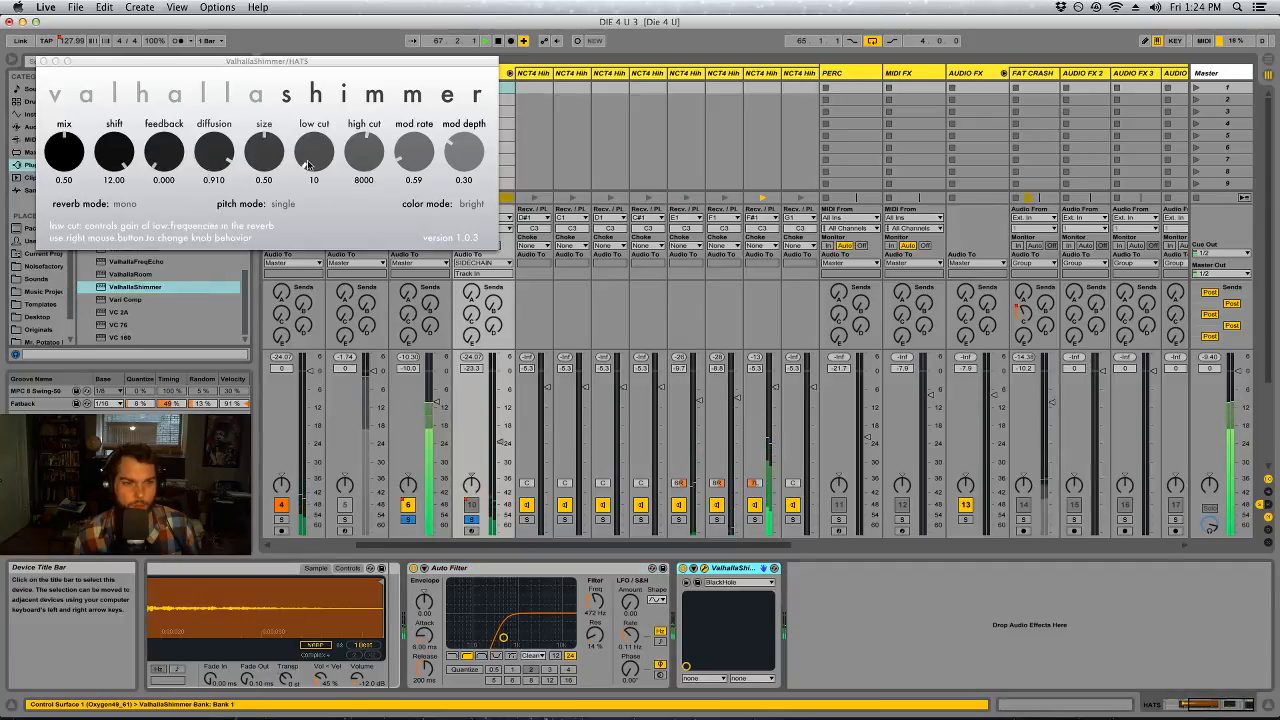
left_click(125, 204)
left_click(145, 228)
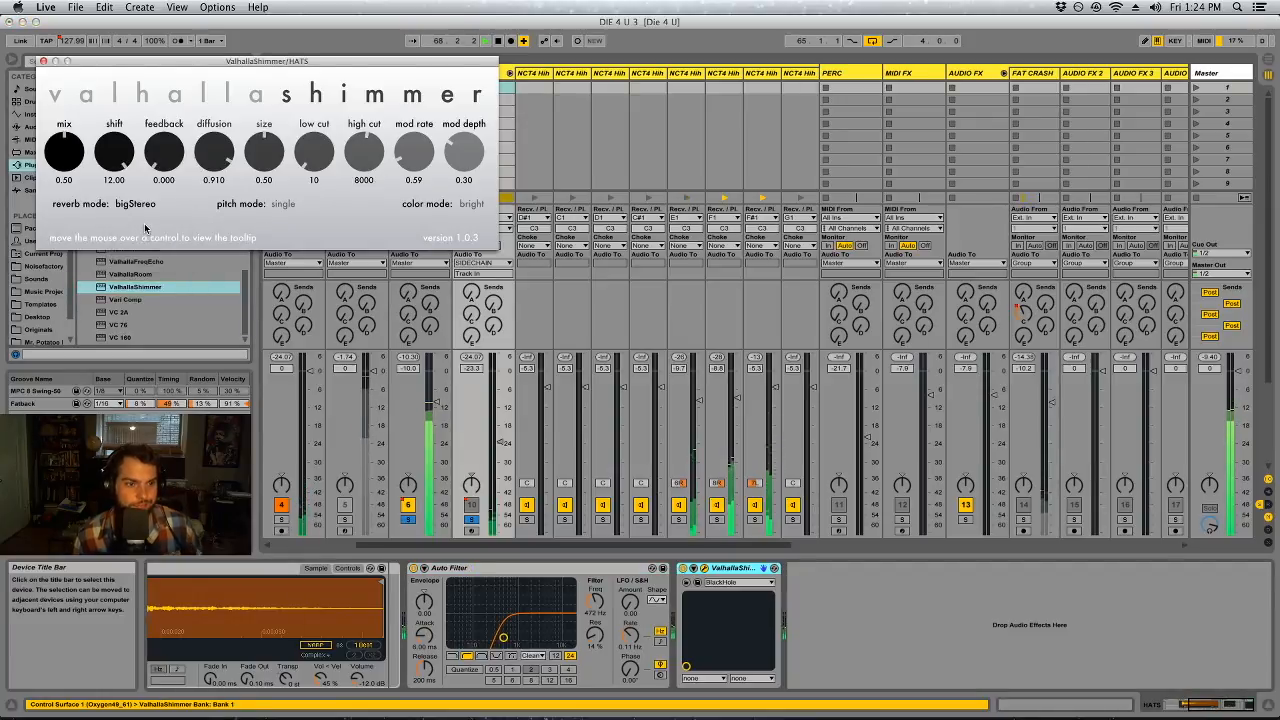
Group ValhallaShimmer into an Audio Effect Rack, show its chain list and create a second, empty chain
left_click(746, 569)
key("super+g")
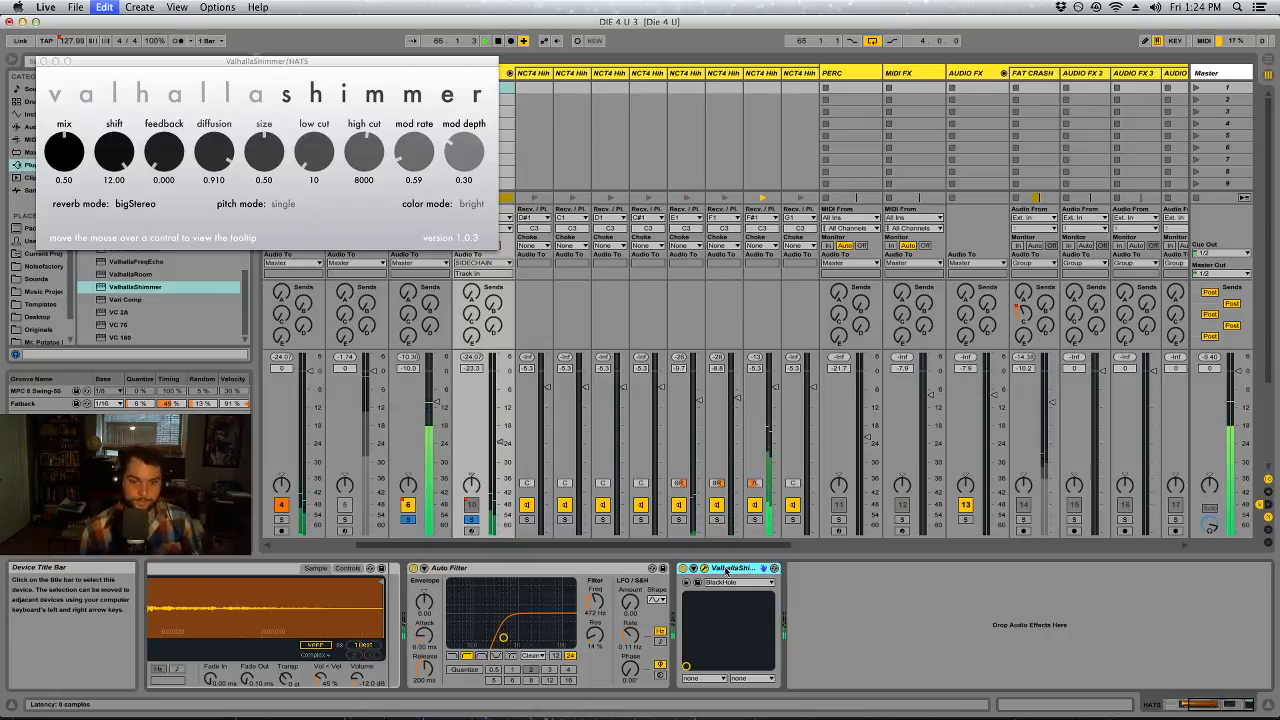
left_click(684, 592)
right_click(733, 616)
left_click(744, 626)
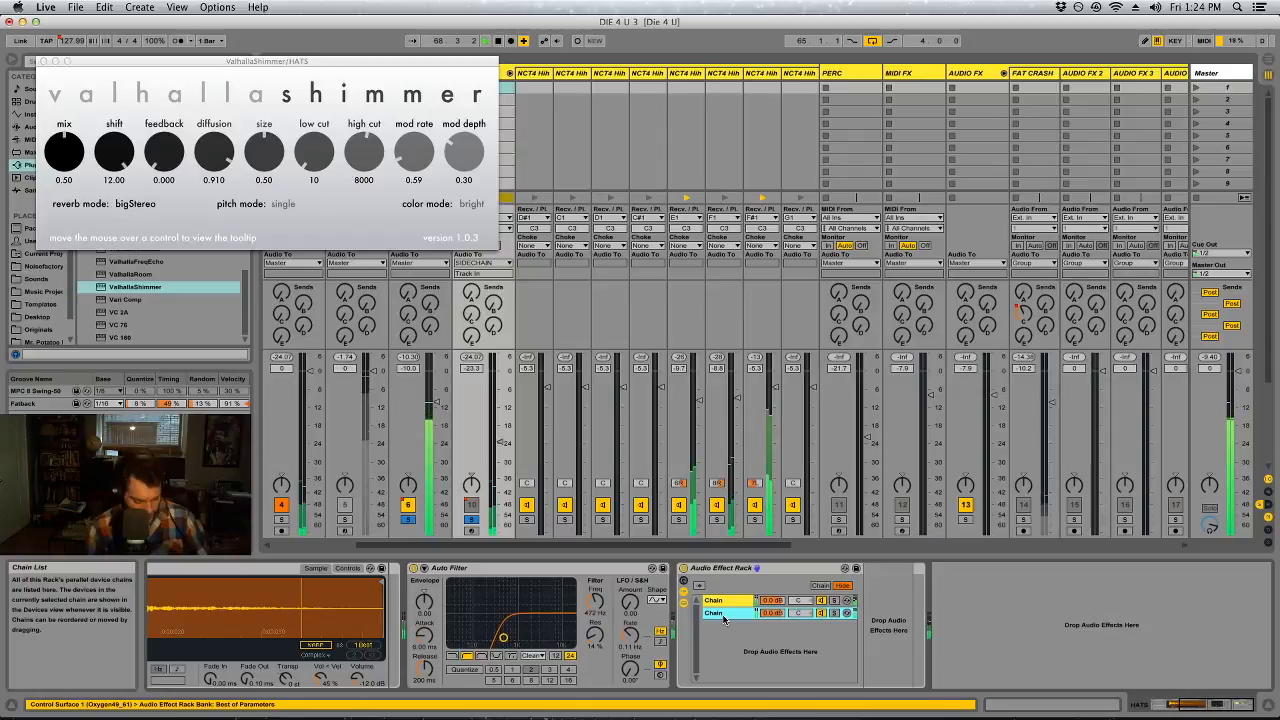
Rename the empty chain Clean and the ValhallaShimmer chain Verb, and place Verb below Clean
key("super+r")
type("Clean")
key("Return")
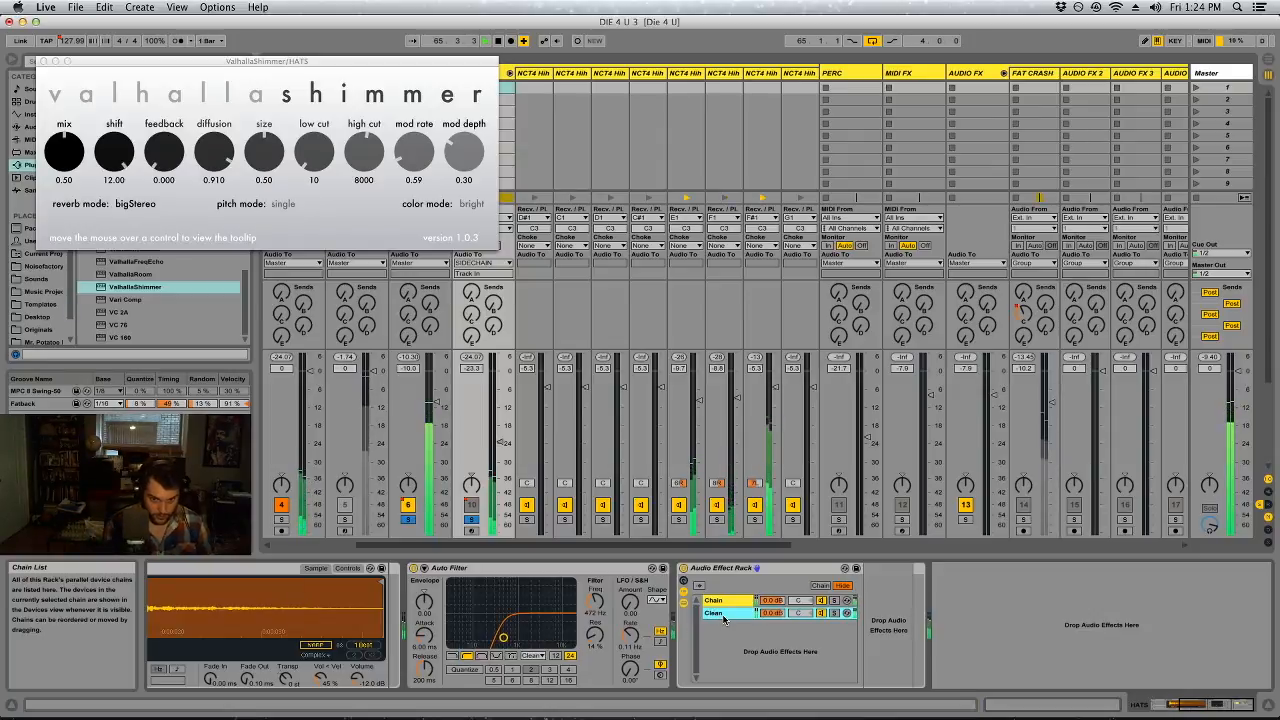
left_click(742, 603)
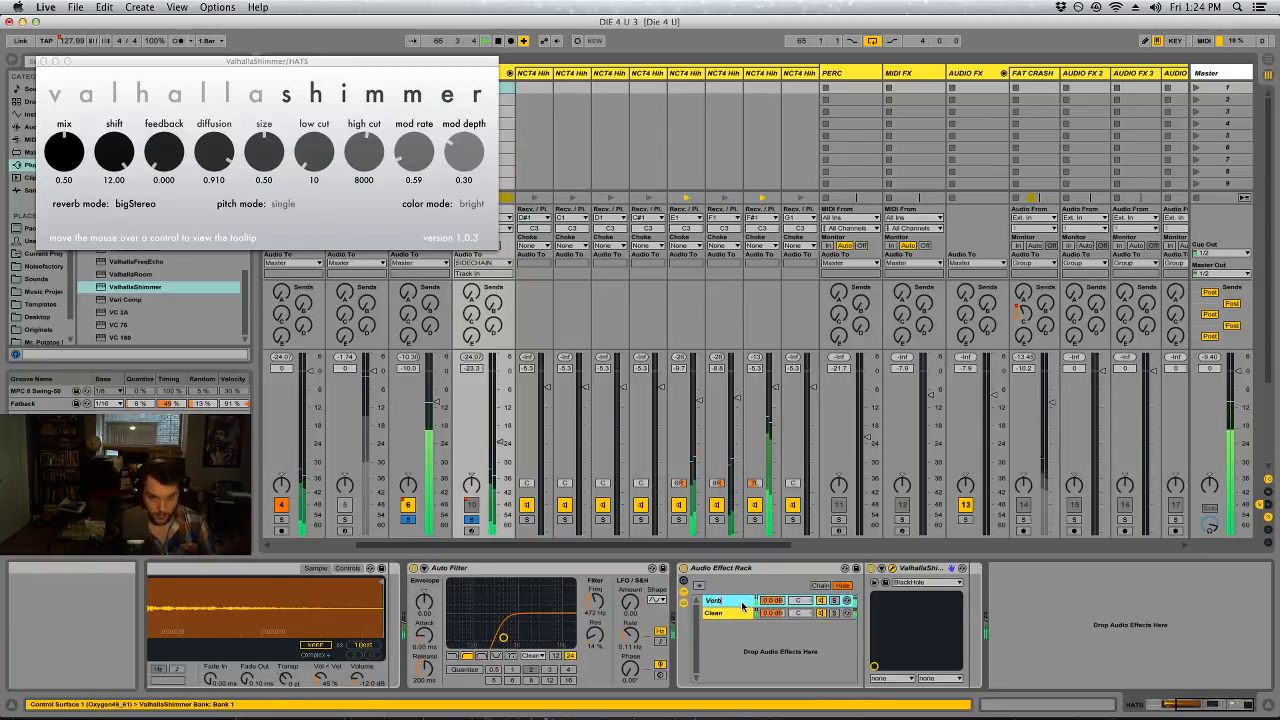
mouse_move(748, 604)
left_mouse_down()
mouse_move(748, 640)
mouse_move(732, 622)
left_mouse_up()
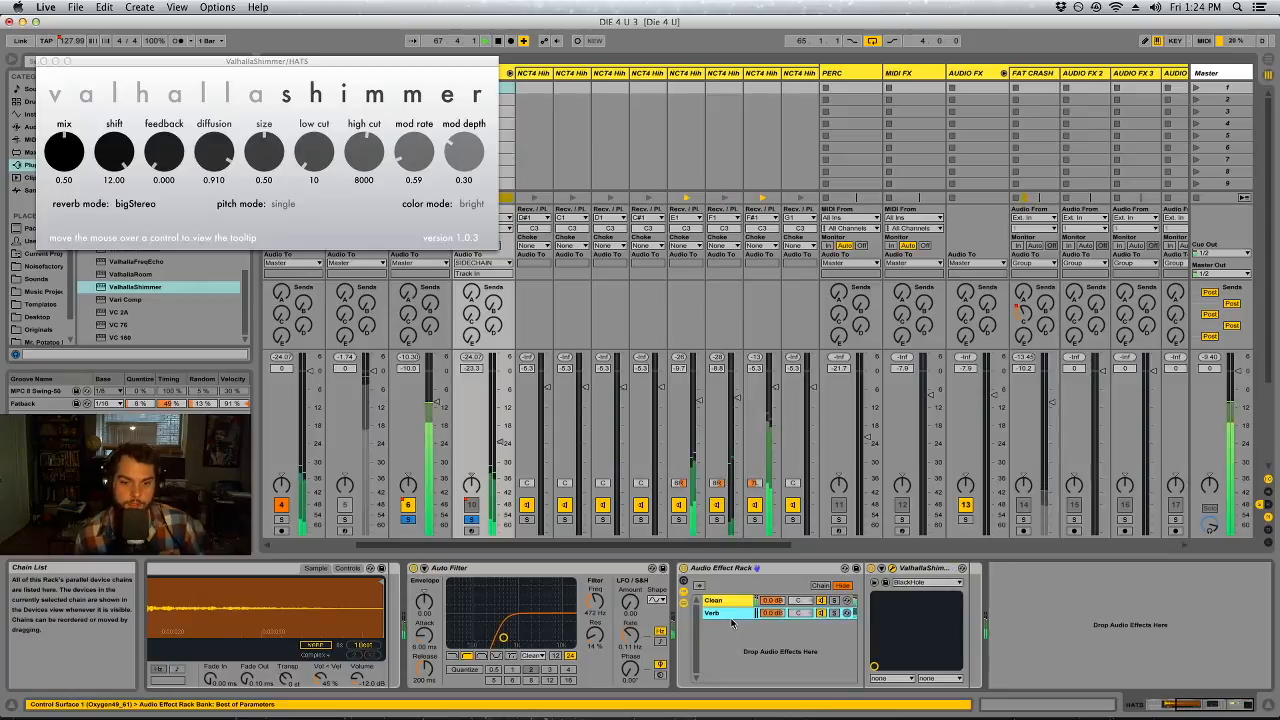
Isolate the reverb by muting the Clean chain and soloing only HATS, and set ValhallaShimmer's mix to 1.00 and size to 0.26
left_click(817, 622)
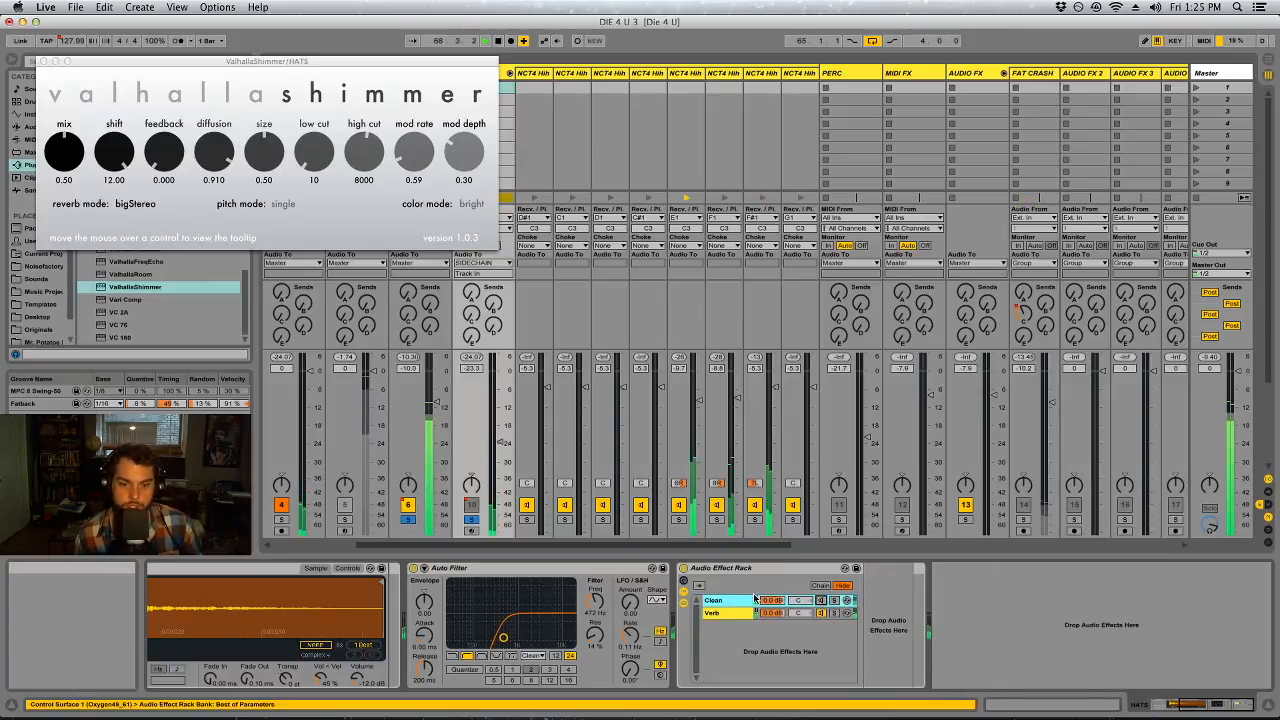
left_click(469, 521)
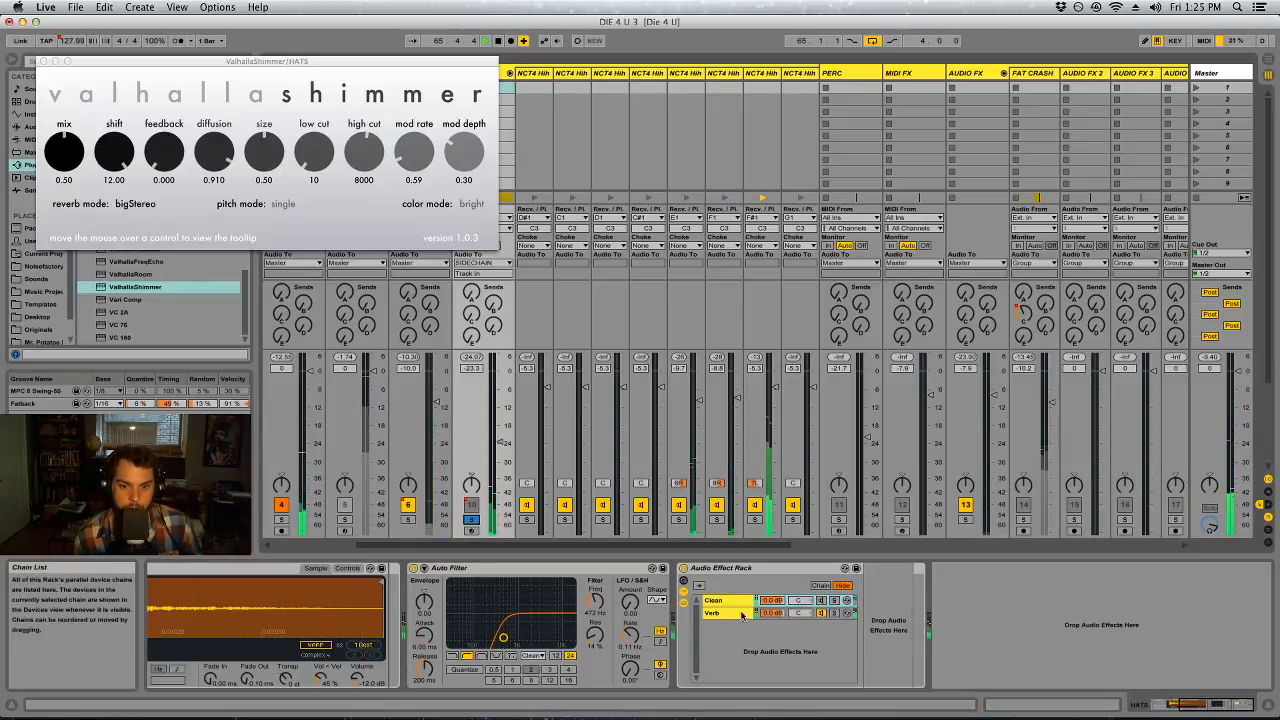
left_click(777, 614)
double_click(715, 614)
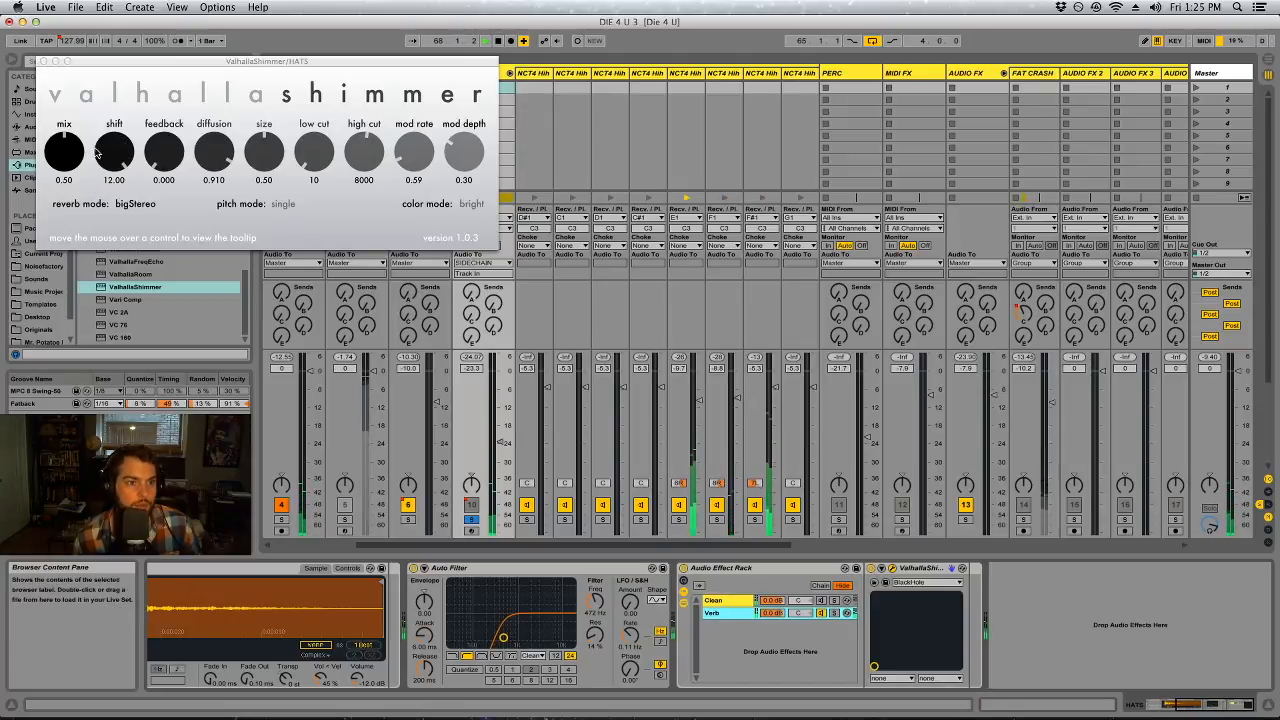
left_click_drag(68, 166, 68, 120)
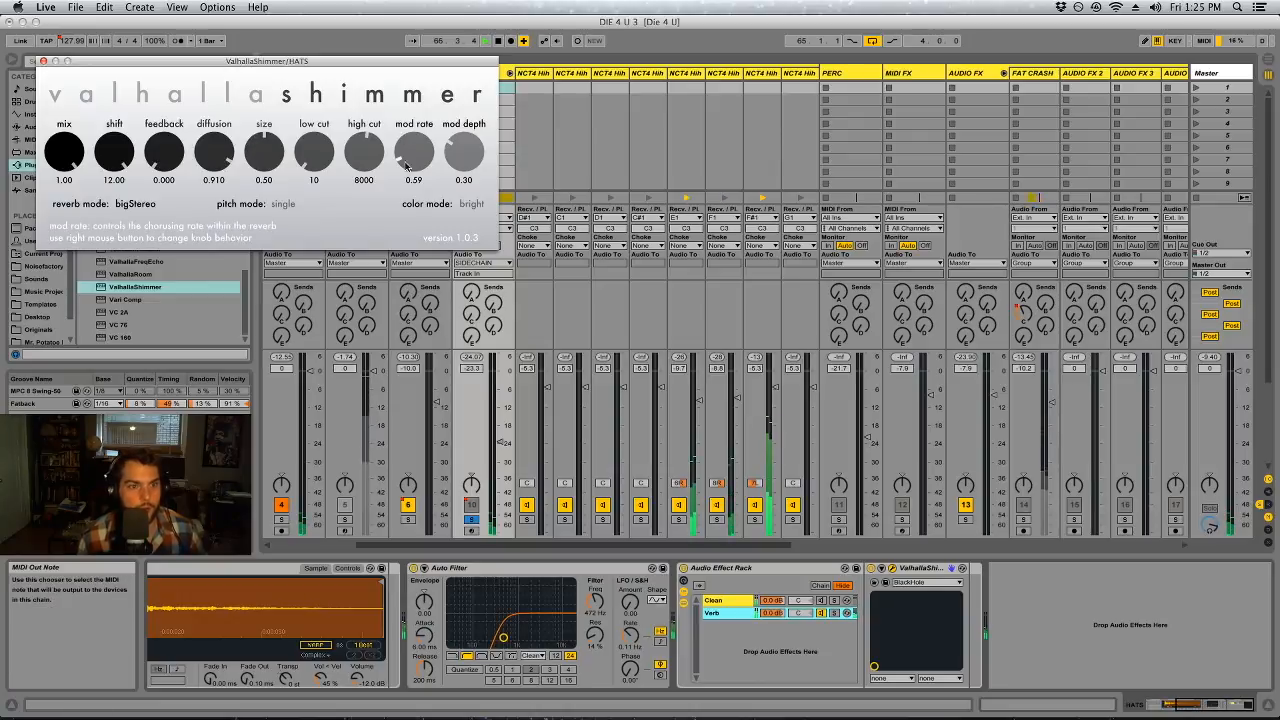
left_click_drag(268, 174, 278, 200)
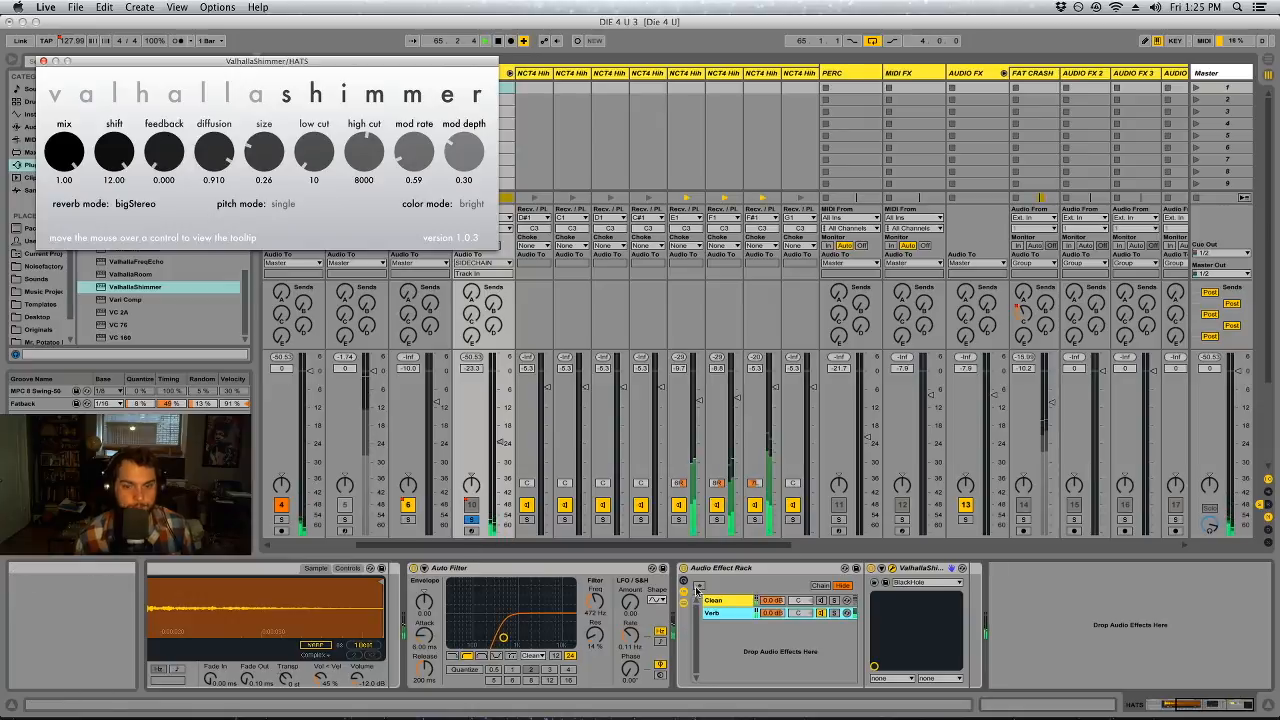
Reactivate the Clean chain, reset the HATS track volume to 0 dB and toggle the Verb chain
left_click(782, 616)
left_click(820, 601)
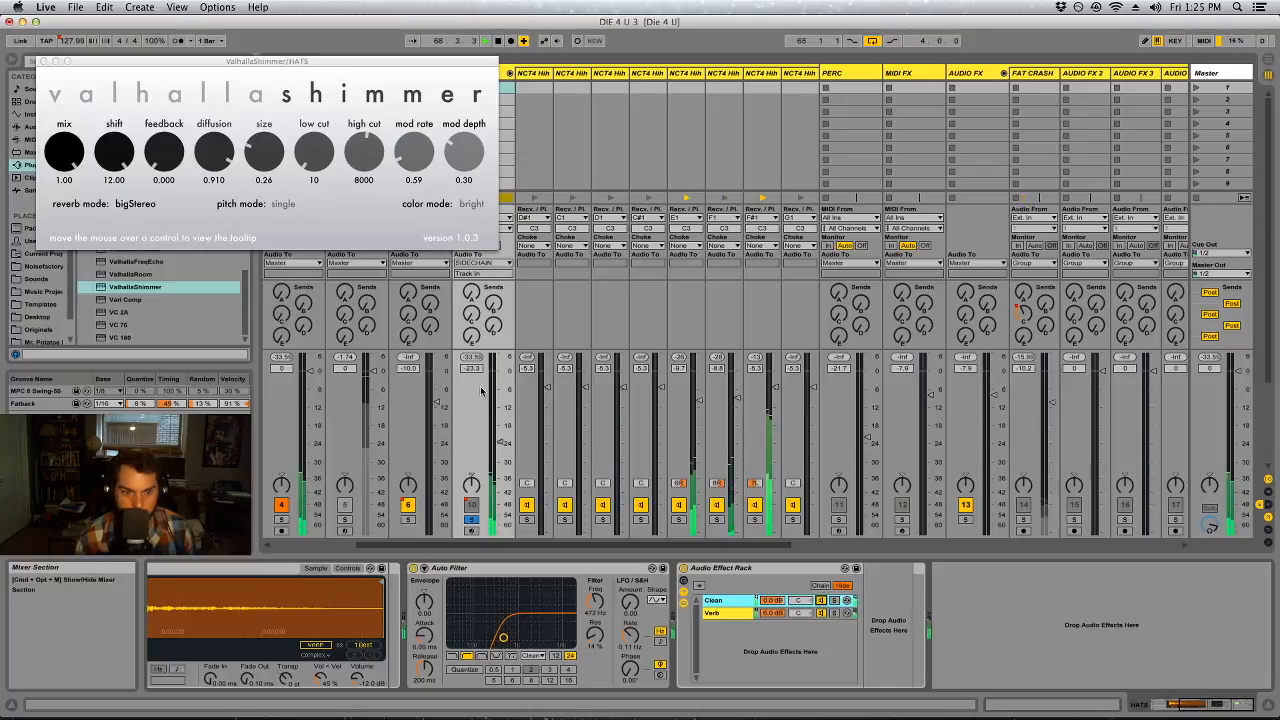
right_click(501, 441)
left_click(519, 477)
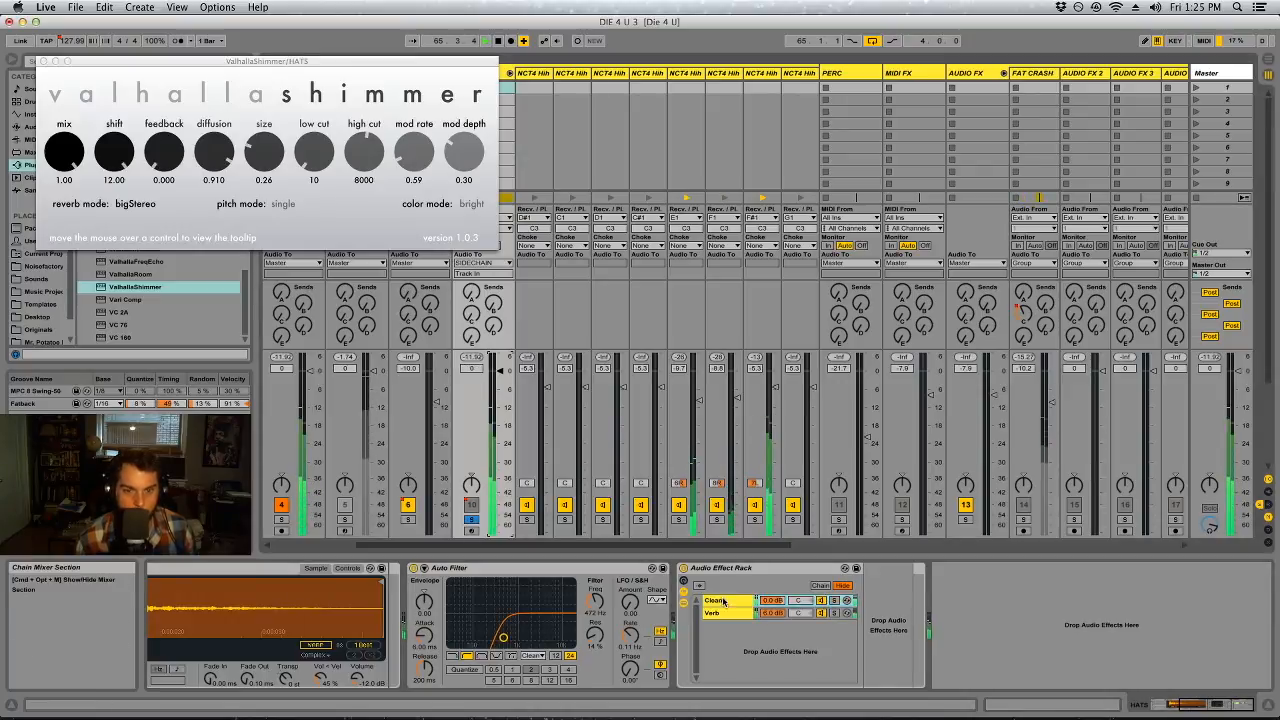
left_click(821, 613)
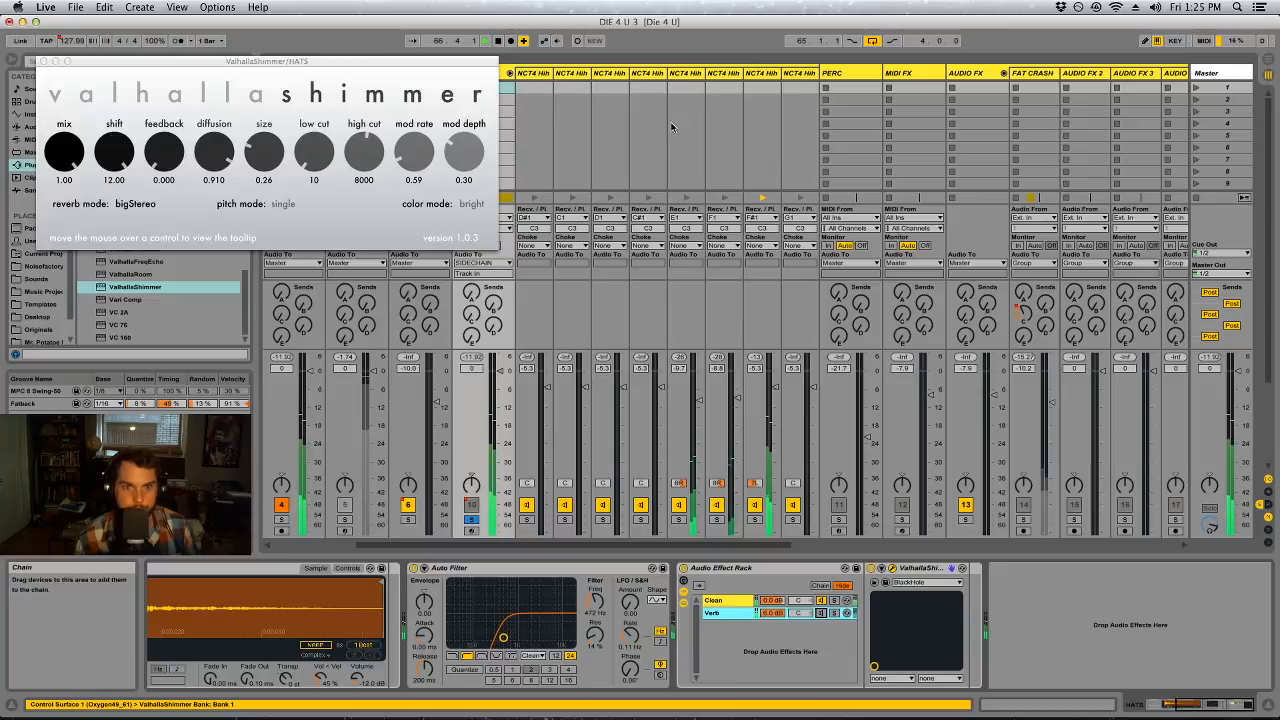
Unsolo HATS, close the ValhallaShimmer window, and audition the hi-hat chains with the E1 and F1 ones muted
left_click(797, 75)
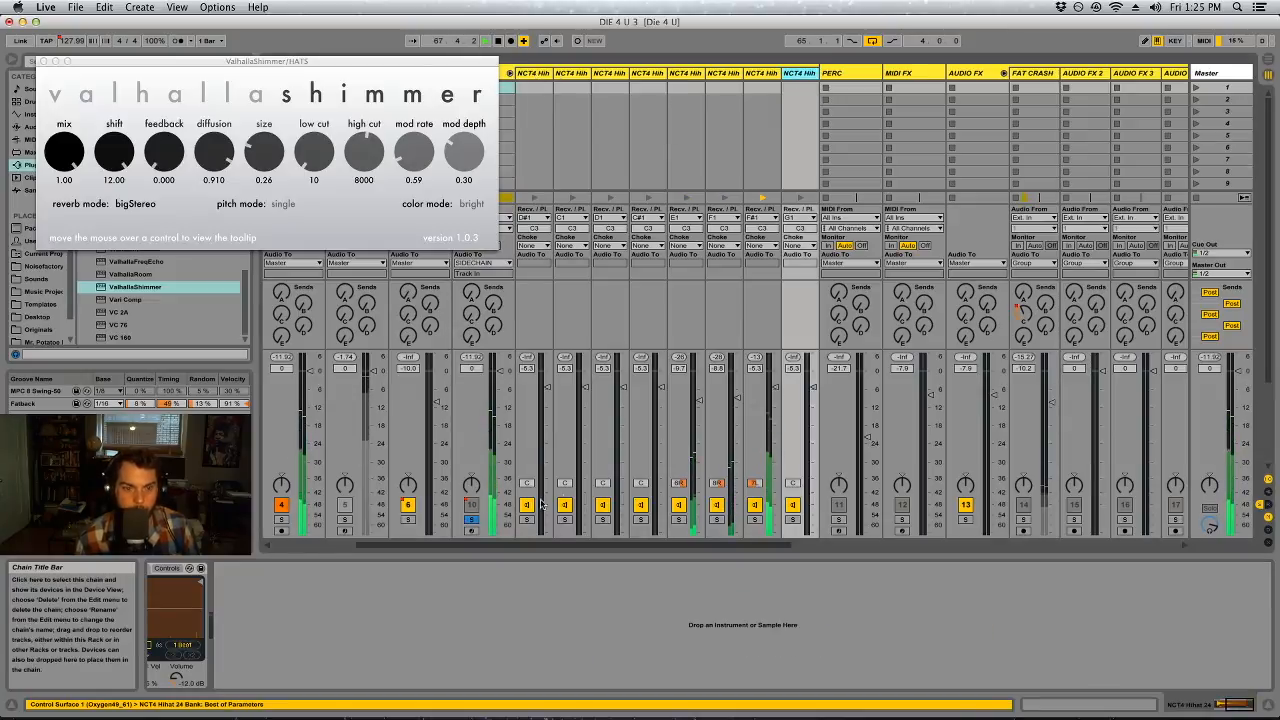
left_click(471, 520)
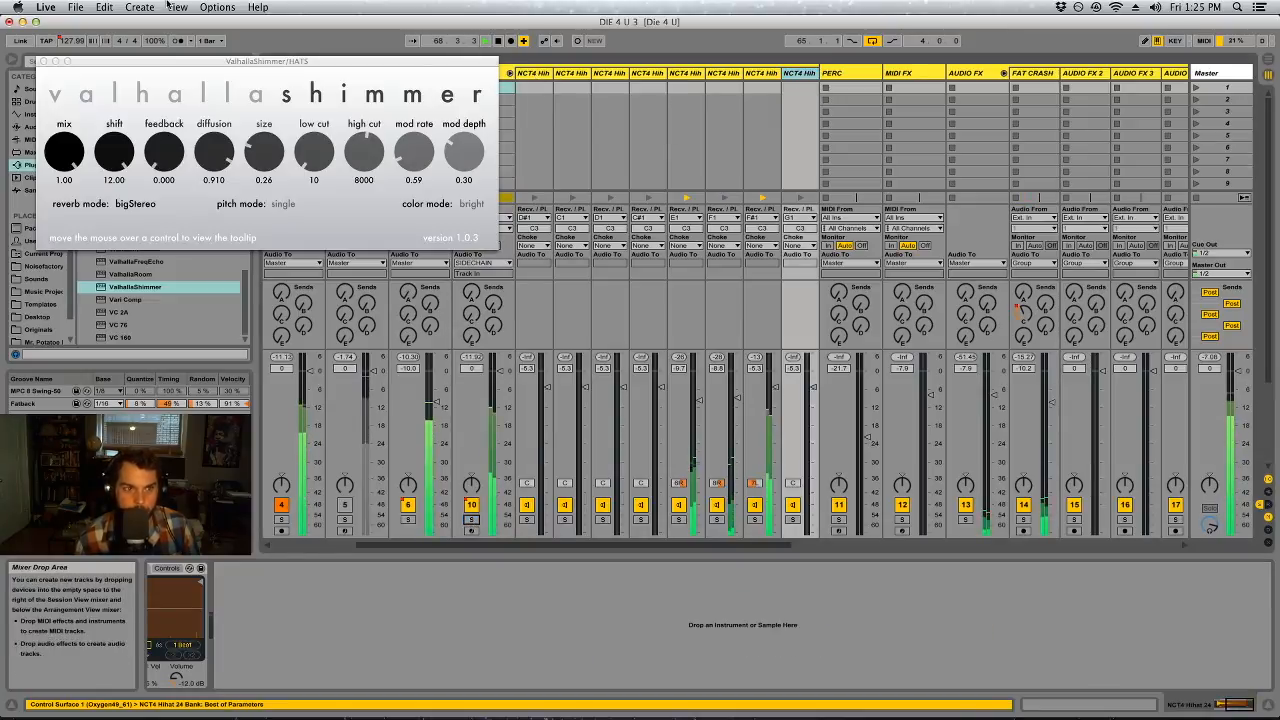
left_click(44, 62)
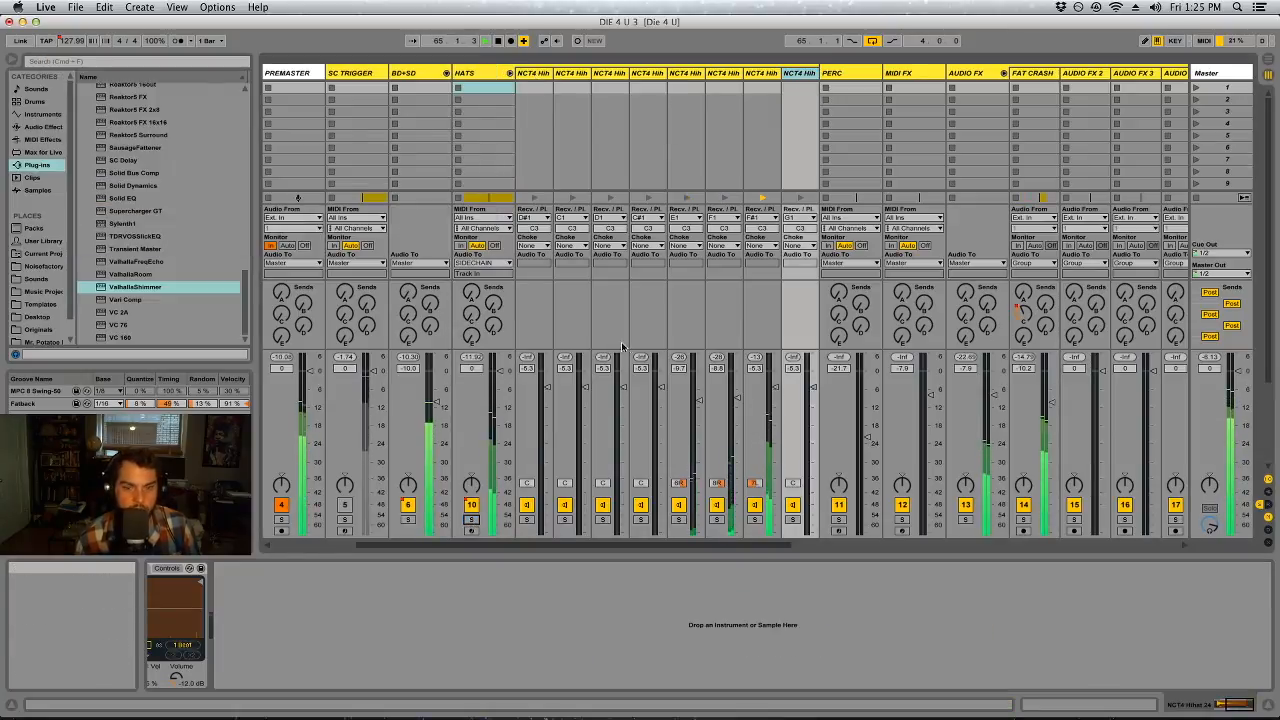
left_click(755, 506)
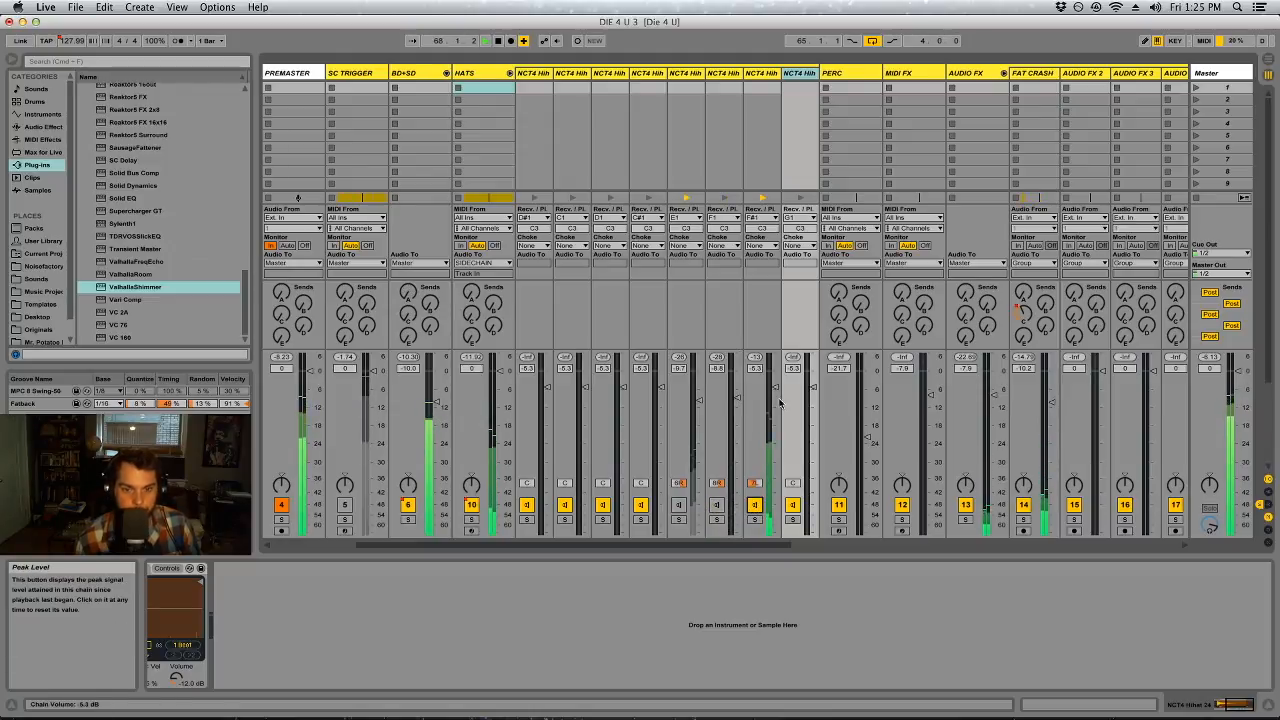
Move NCT4 Hihat 21 to the front of the HATS chains with NCT4 Hihat 09 beside it, and set Hihat 21's volume to -4.6 dB
left_click_drag(762, 80, 530, 86)
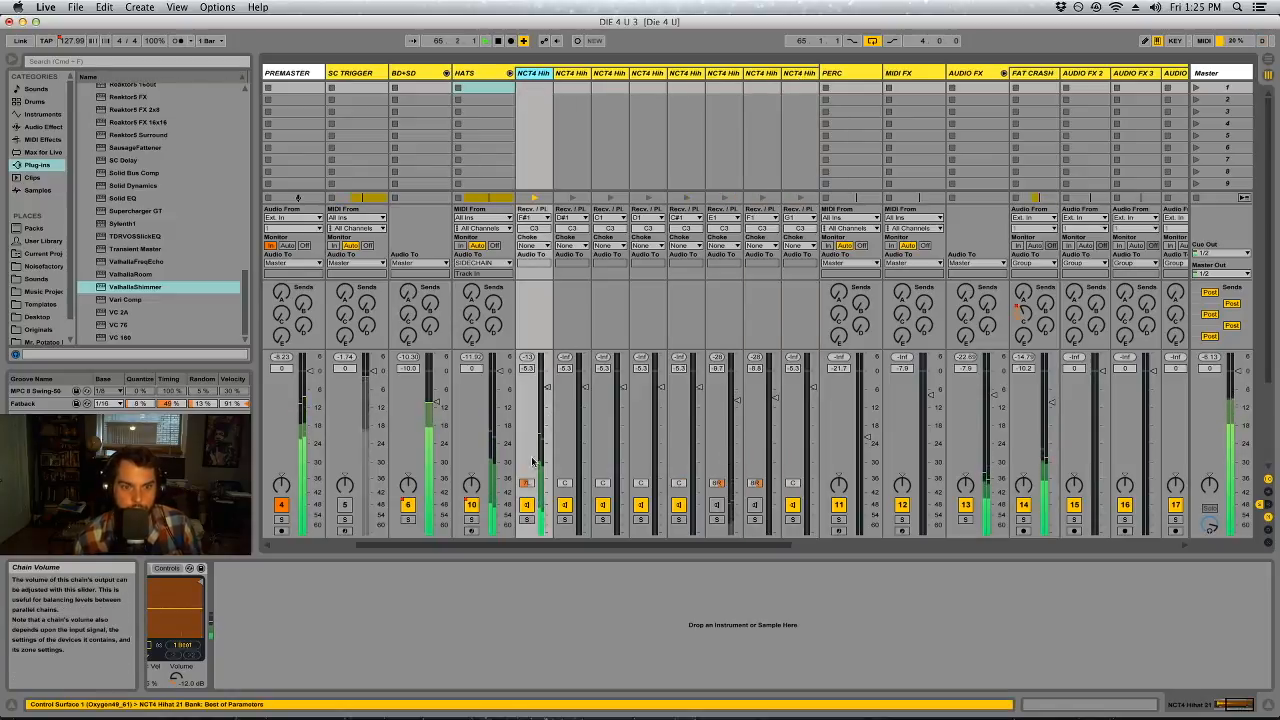
left_click_drag(547, 387, 547, 382)
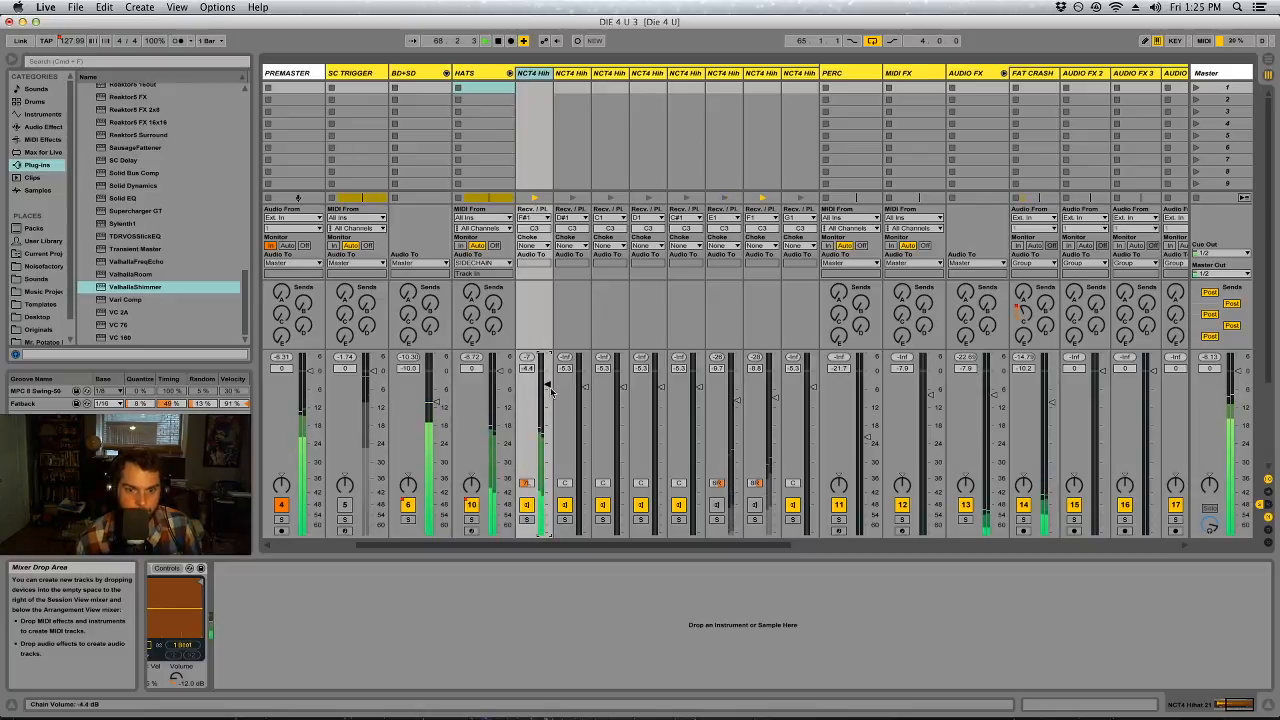
left_click(724, 73)
left_click_drag(567, 95, 559, 93)
left_click_drag(547, 384, 547, 386)
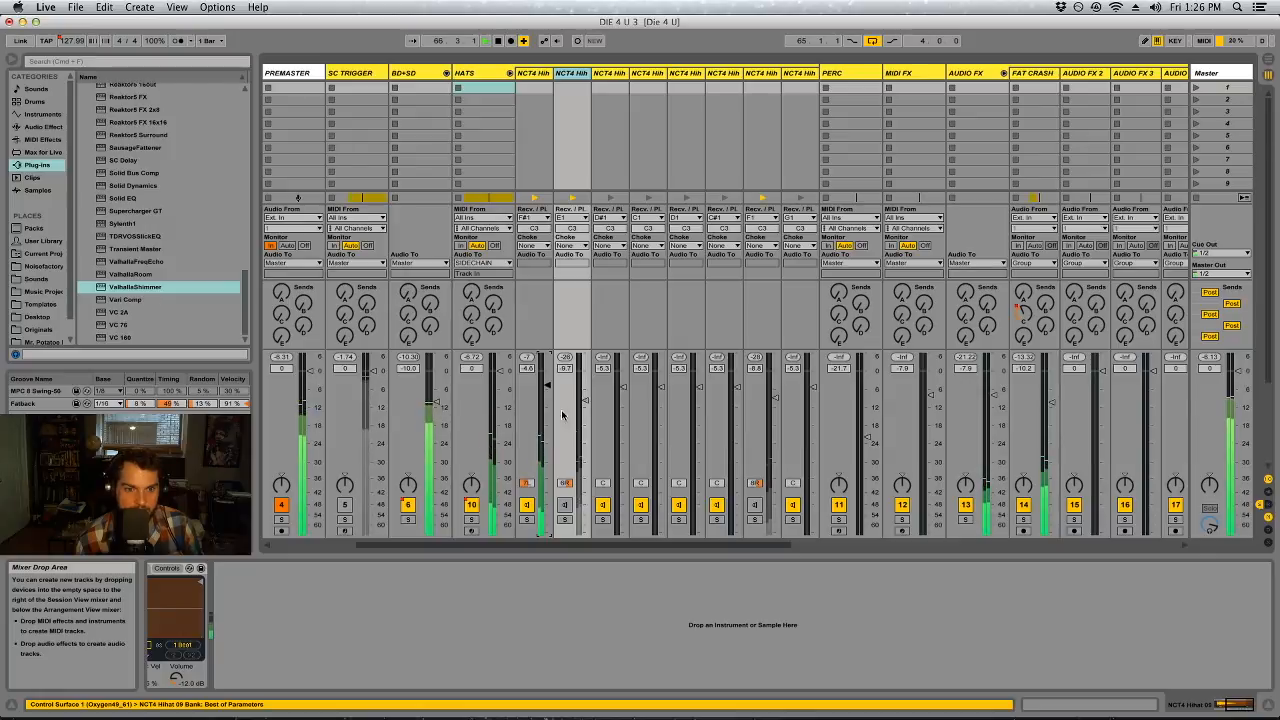
Check the HATS clip in the Arrangement, return to the Session mixer and stop playback
key("Tab")
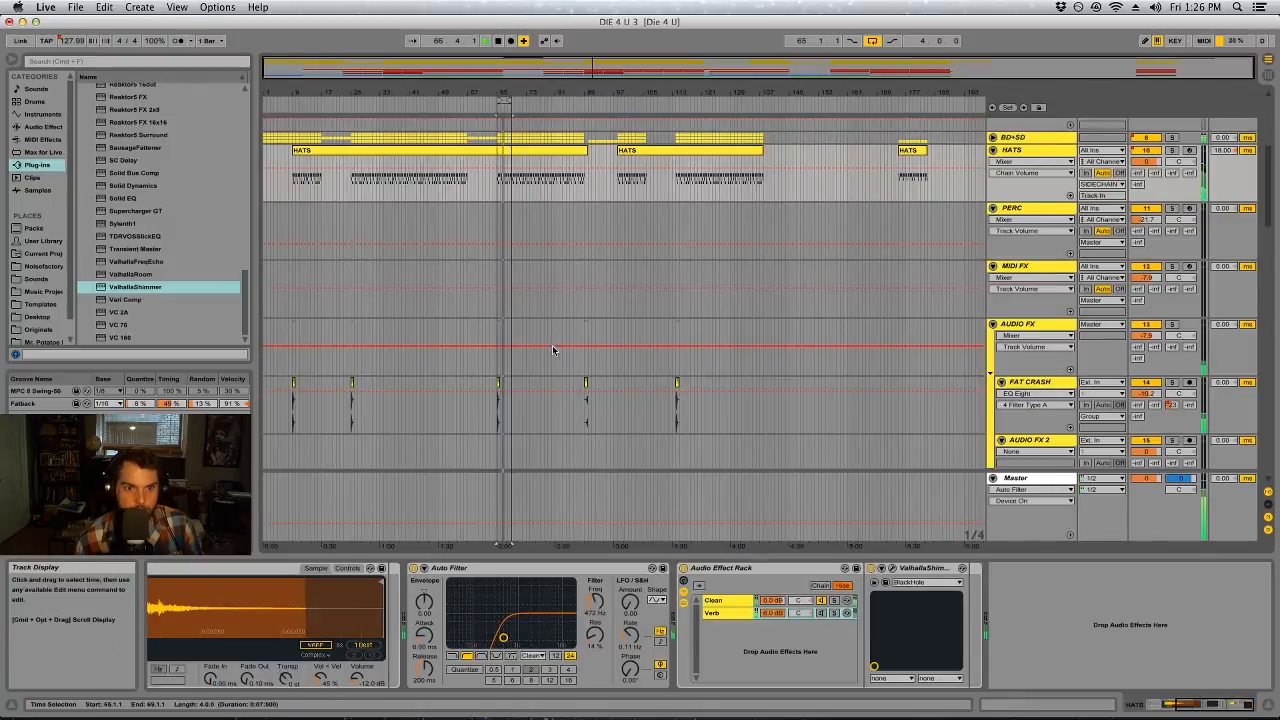
left_click(493, 153)
mouse_move(760, 548)
left_mouse_down()
mouse_move(760, 287)
mouse_move(760, 550)
left_mouse_up()
key("Tab")
key("space")
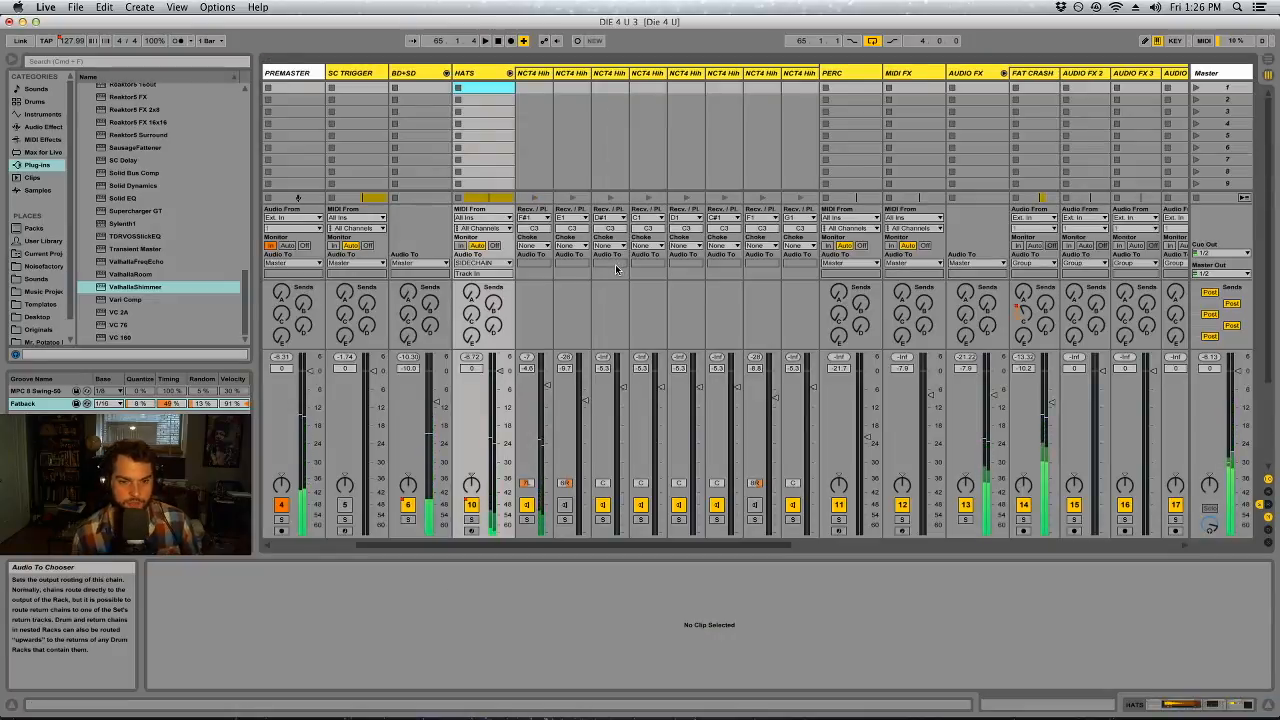
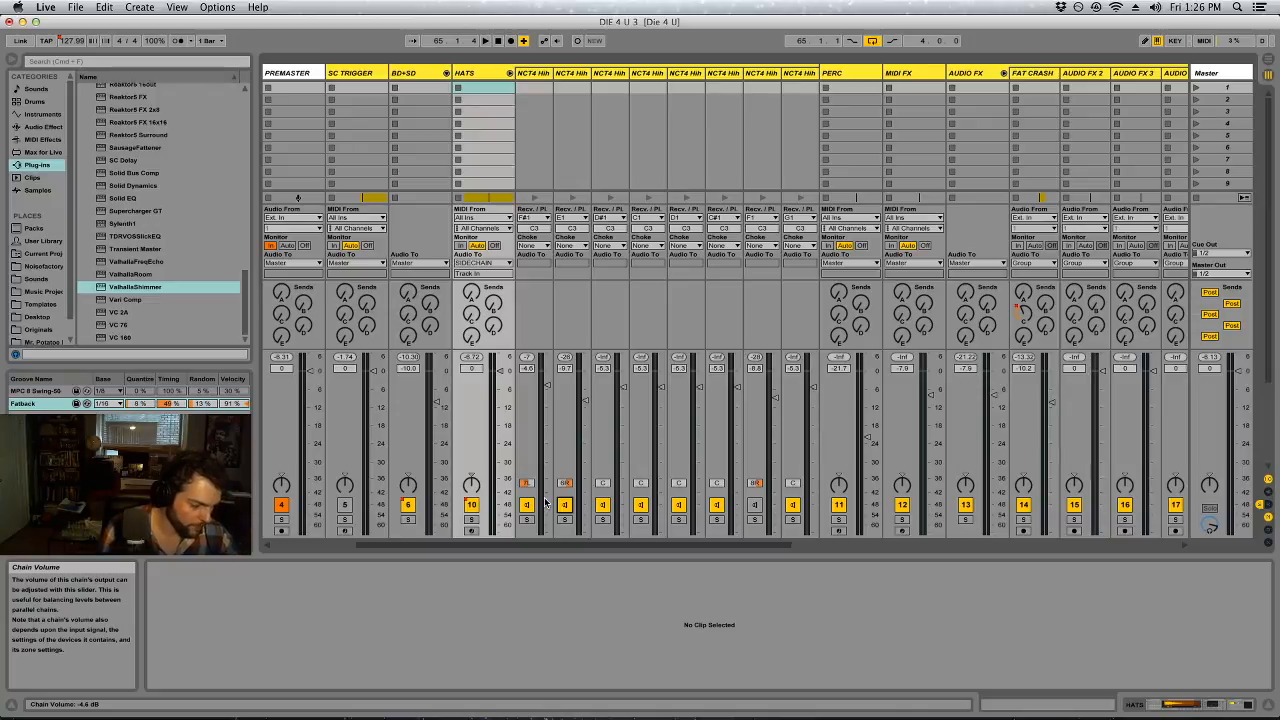
Play the loop and set the chain volumes of the first two HATS hi-hats to -5.0 dB and -8.3 dB
key("space")
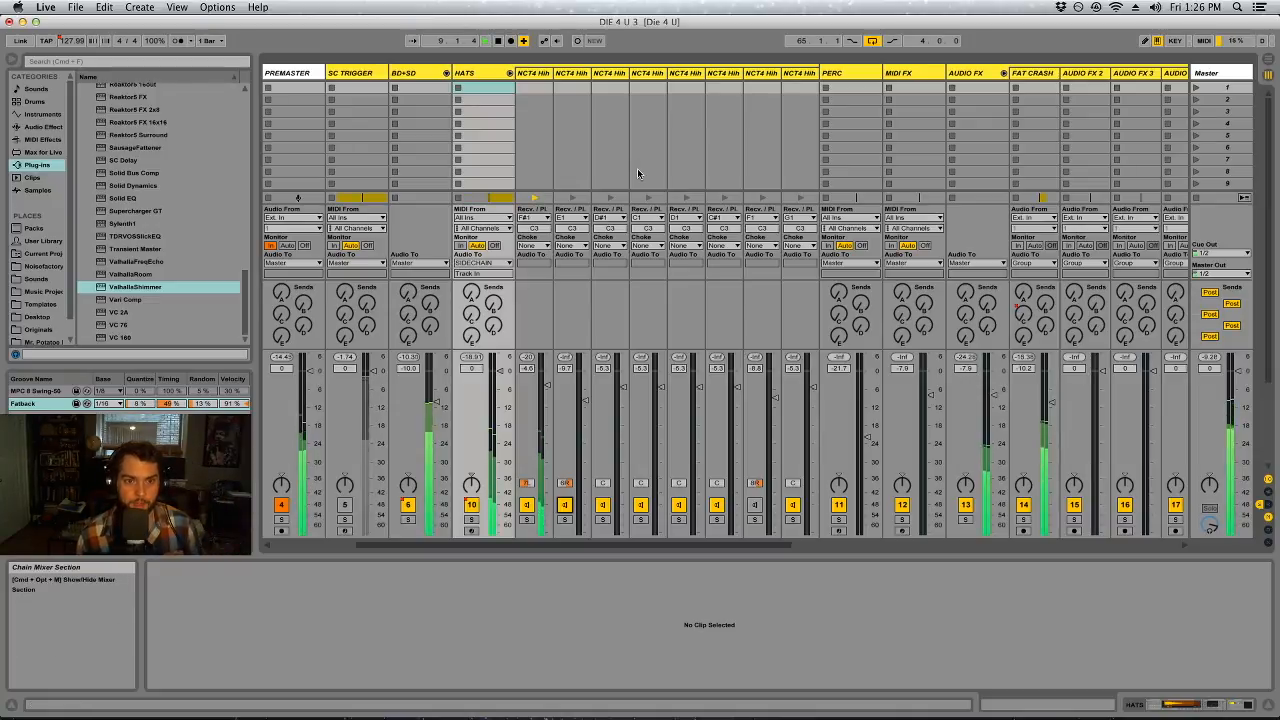
left_click_drag(558, 372, 558, 360)
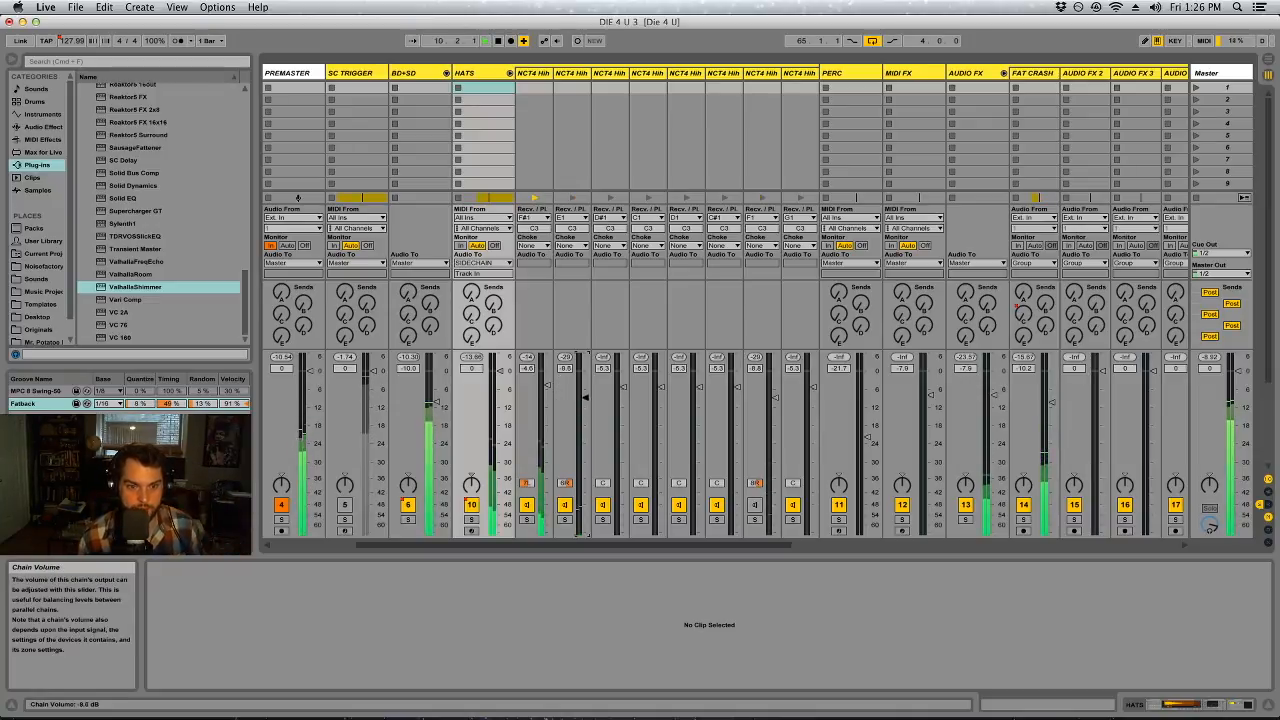
left_click_drag(586, 393, 581, 403)
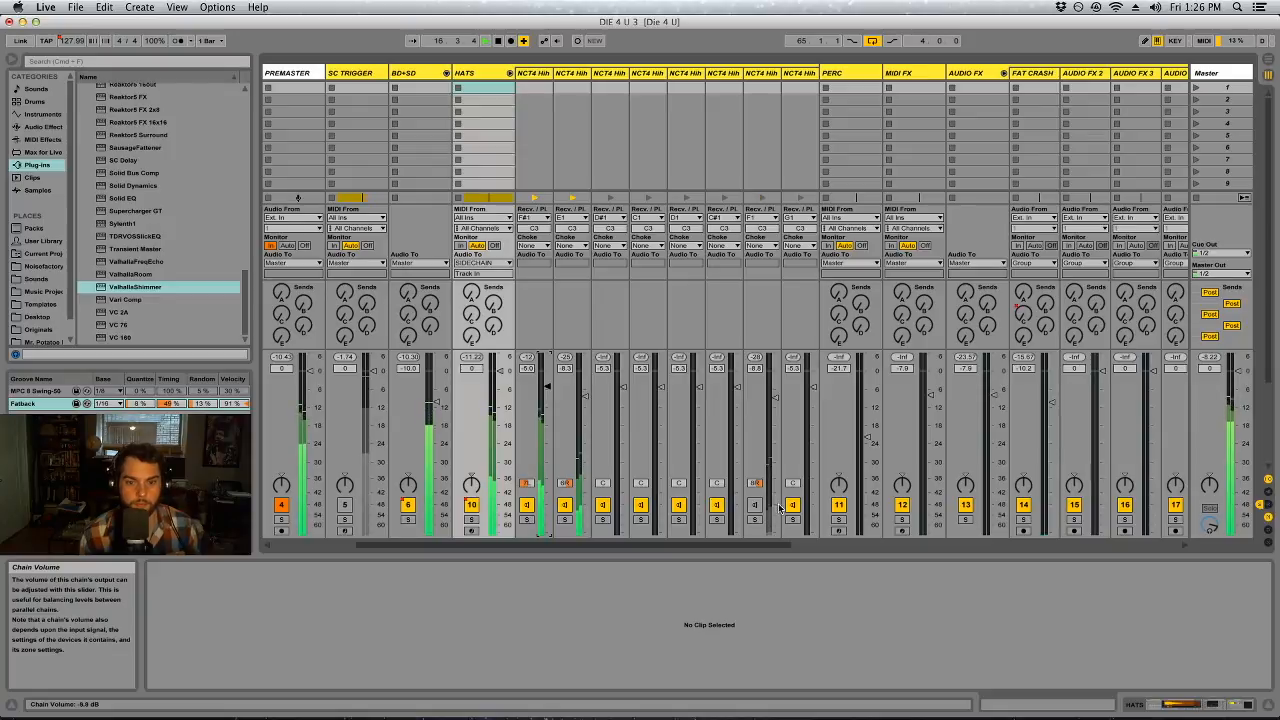
Solo the BD+SD group and the HATS track together to audition the drum balance
scroll(507, 543, "left", 5)
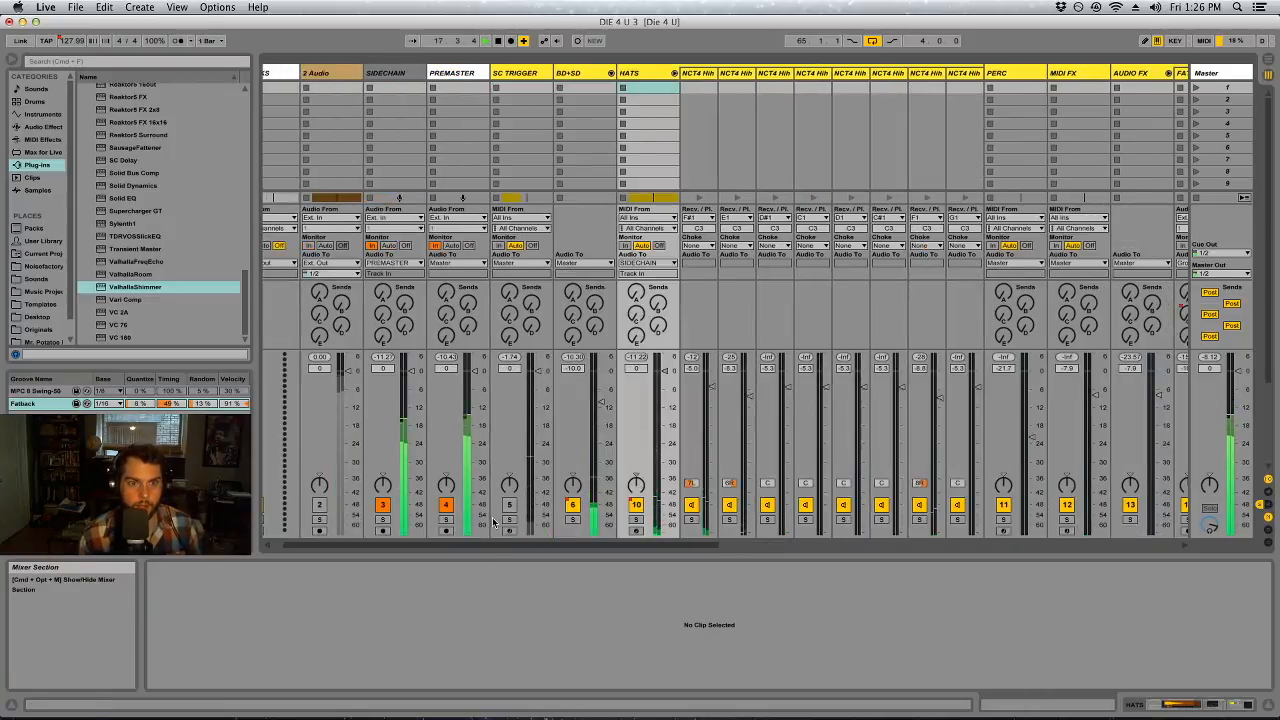
left_click(575, 519)
left_click(636, 519)
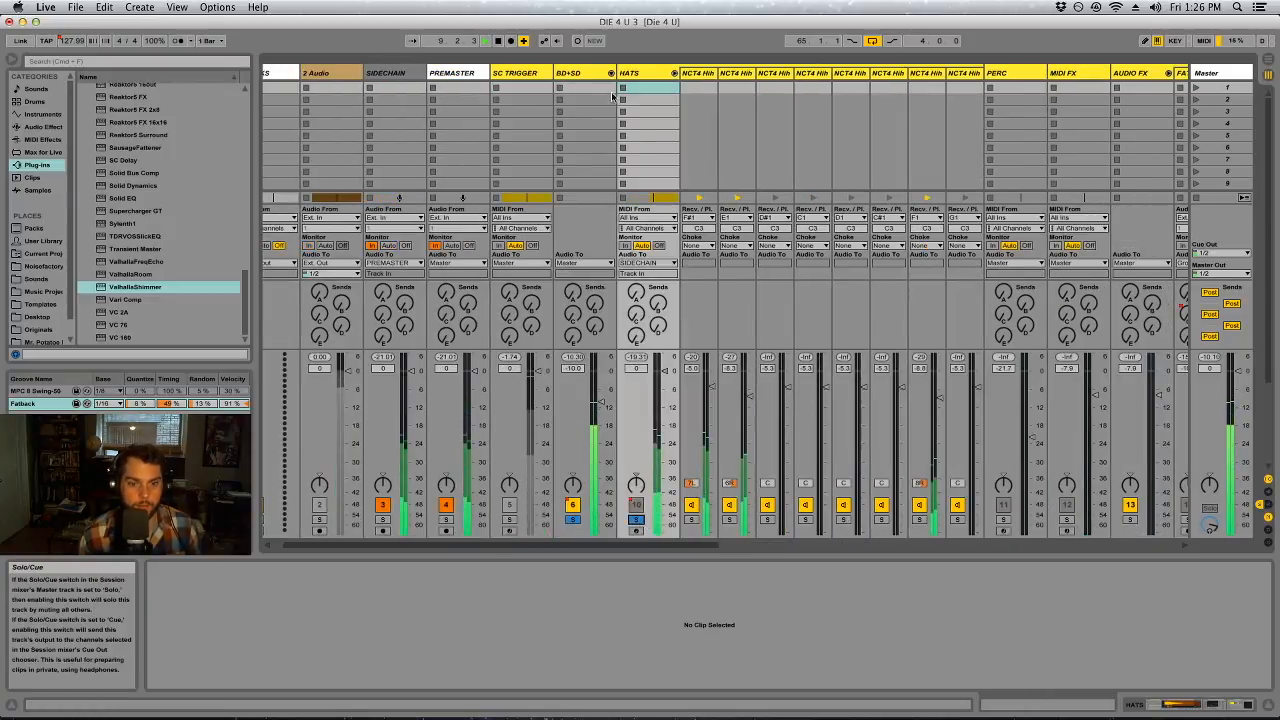
left_click_drag(708, 543, 755, 543)
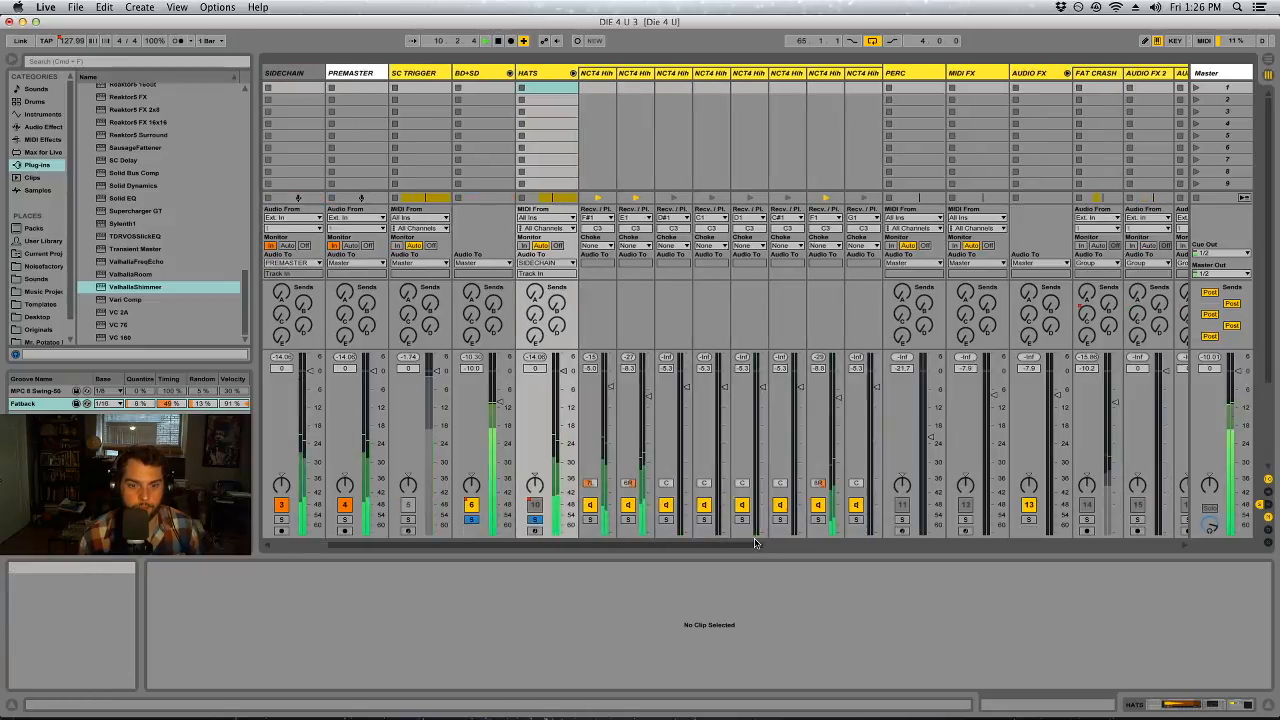
Add a Compressor after ValhallaShimmer on the HATS track and enable its sidechain with the SIDECHAIN track, Post FX, as source
left_click(557, 68)
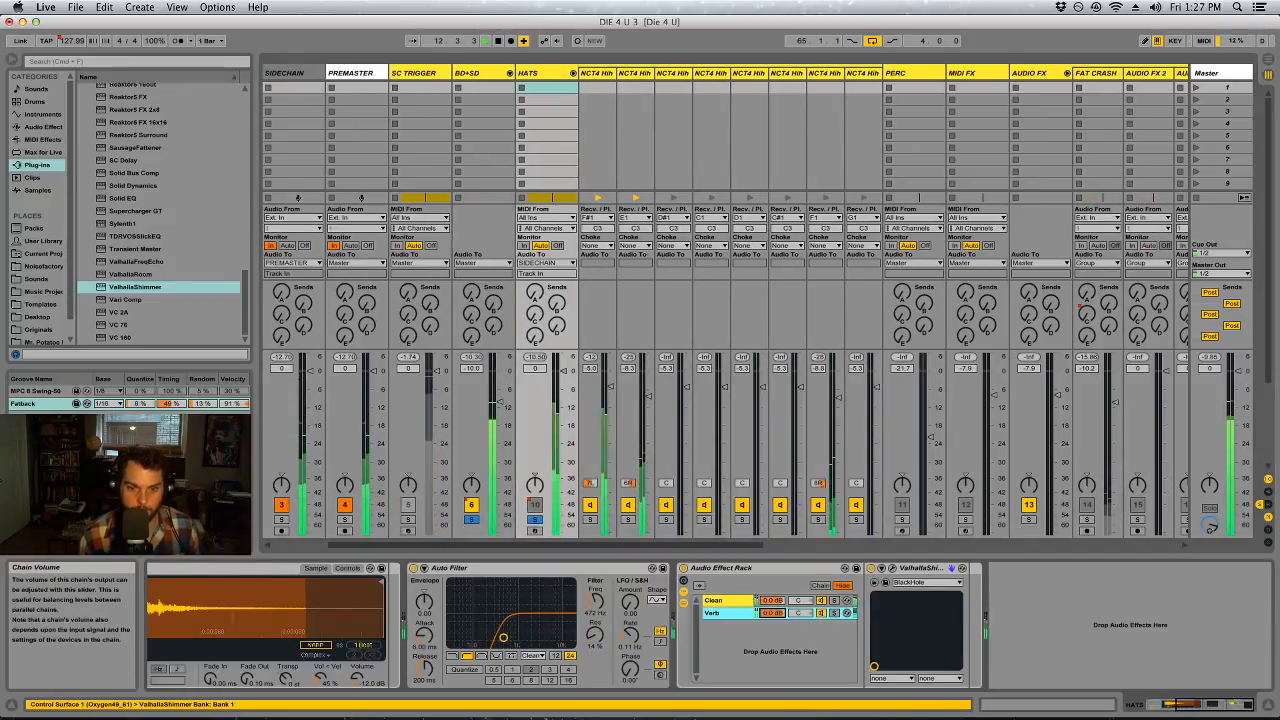
left_click(38, 126)
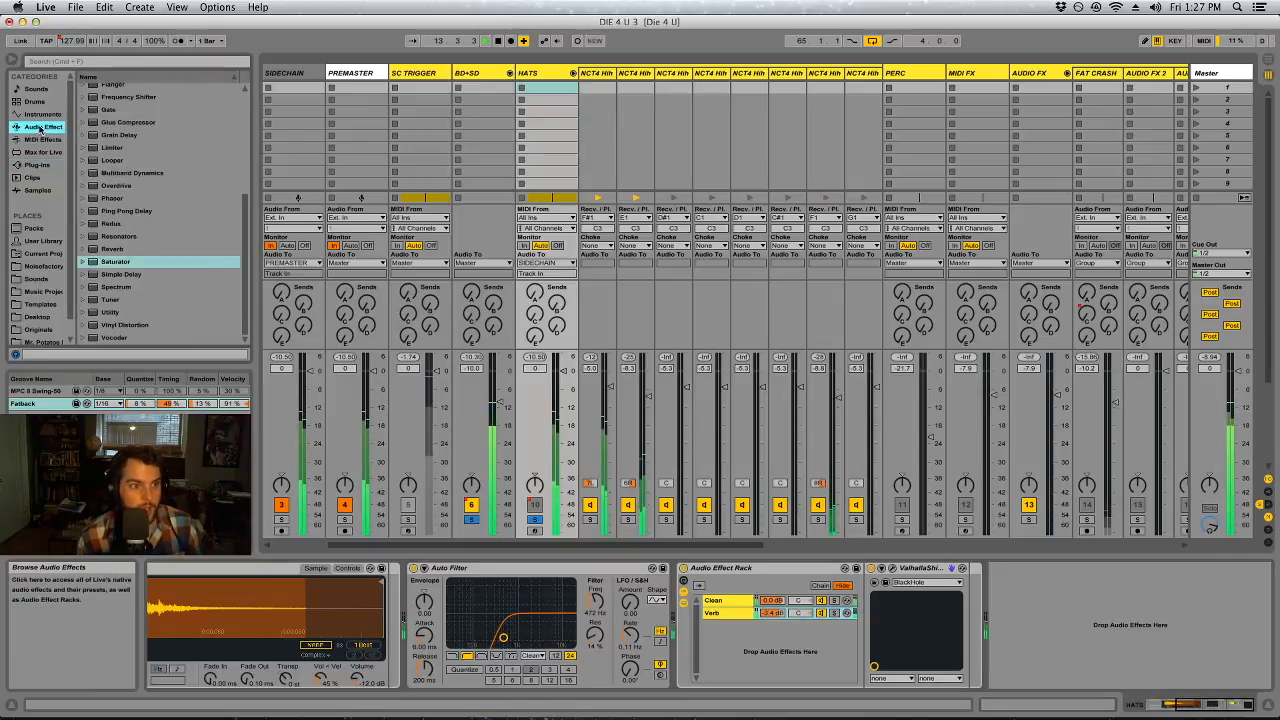
scroll(131, 187, "up", 5)
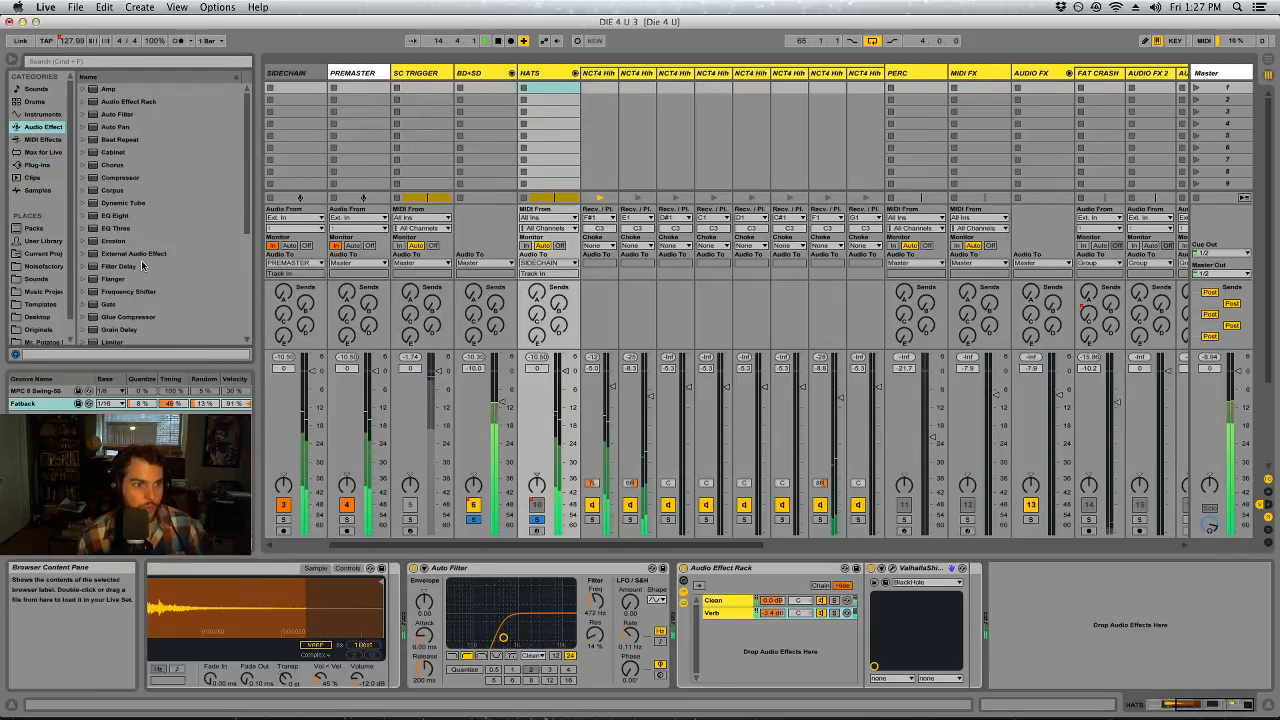
left_click_drag(115, 181, 985, 612)
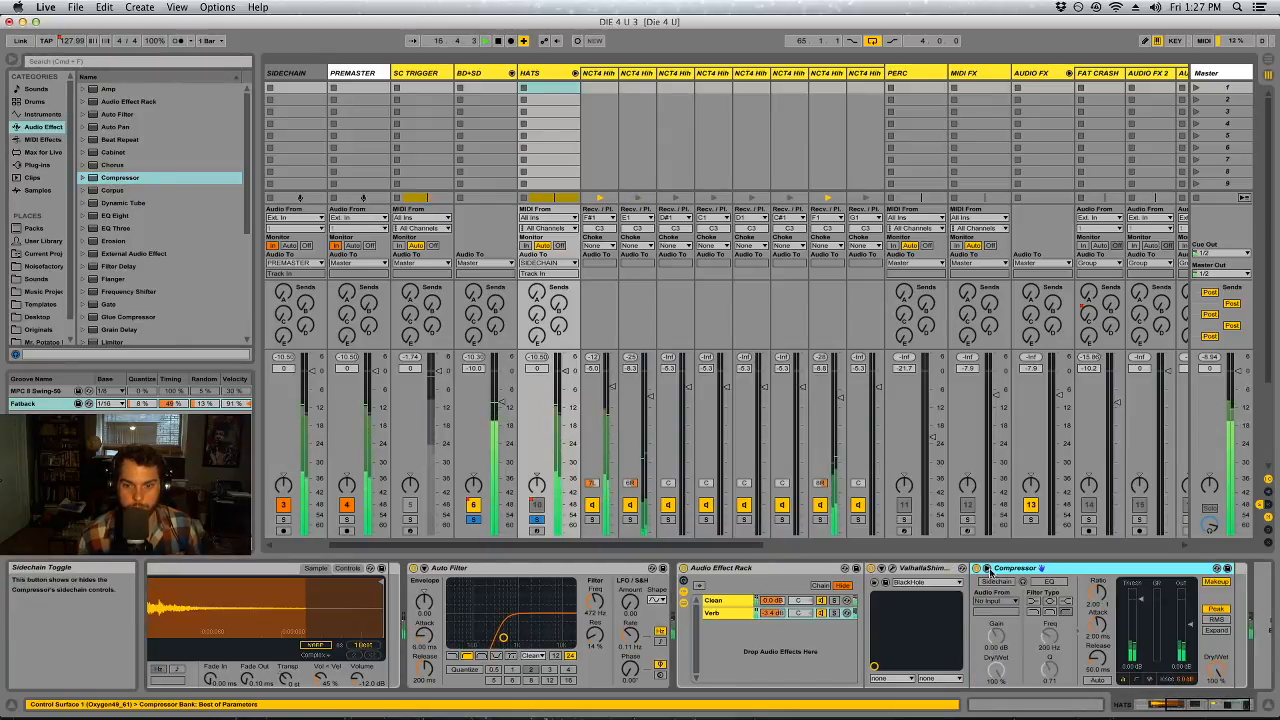
left_click(993, 598)
left_click(1005, 241)
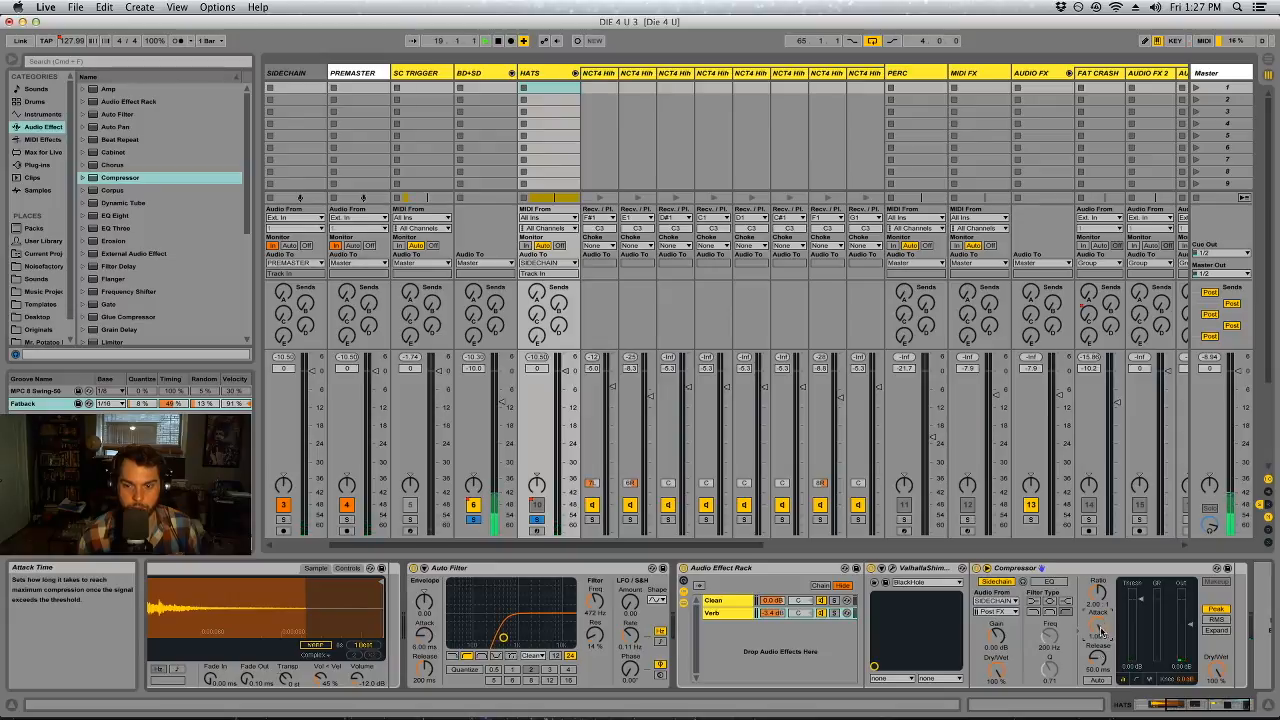
Show the Compressor's transfer curve, set its lookahead to 10 ms and attack to 0.01 ms, and lower the threshold during playback
left_click(1137, 679)
left_click(1226, 680)
left_click(1228, 712)
left_click_drag(1097, 624, 1097, 600)
scroll(1108, 626, "right", 3)
key("space")
left_click_drag(1005, 599, 1005, 653)
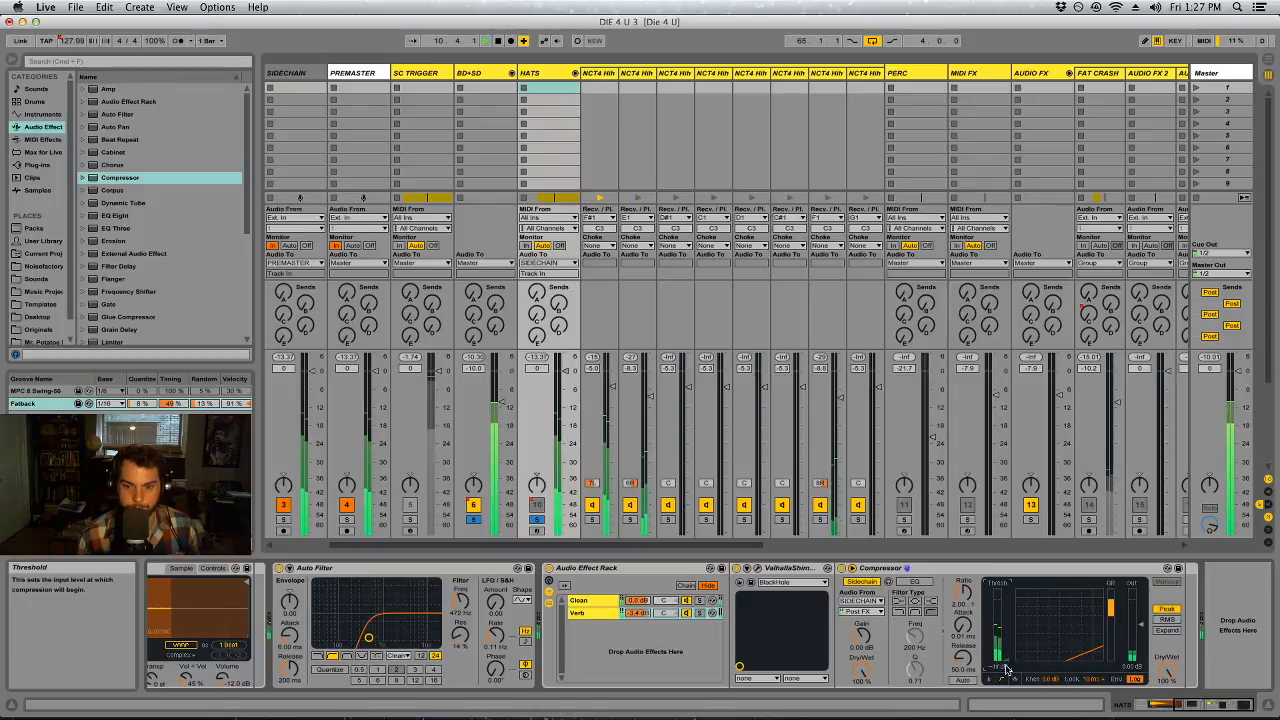
Select the SC TRIGGER clip at the start of the final chorus and inspect the SIDECHAIN track's Compressor during playback
key("Tab")
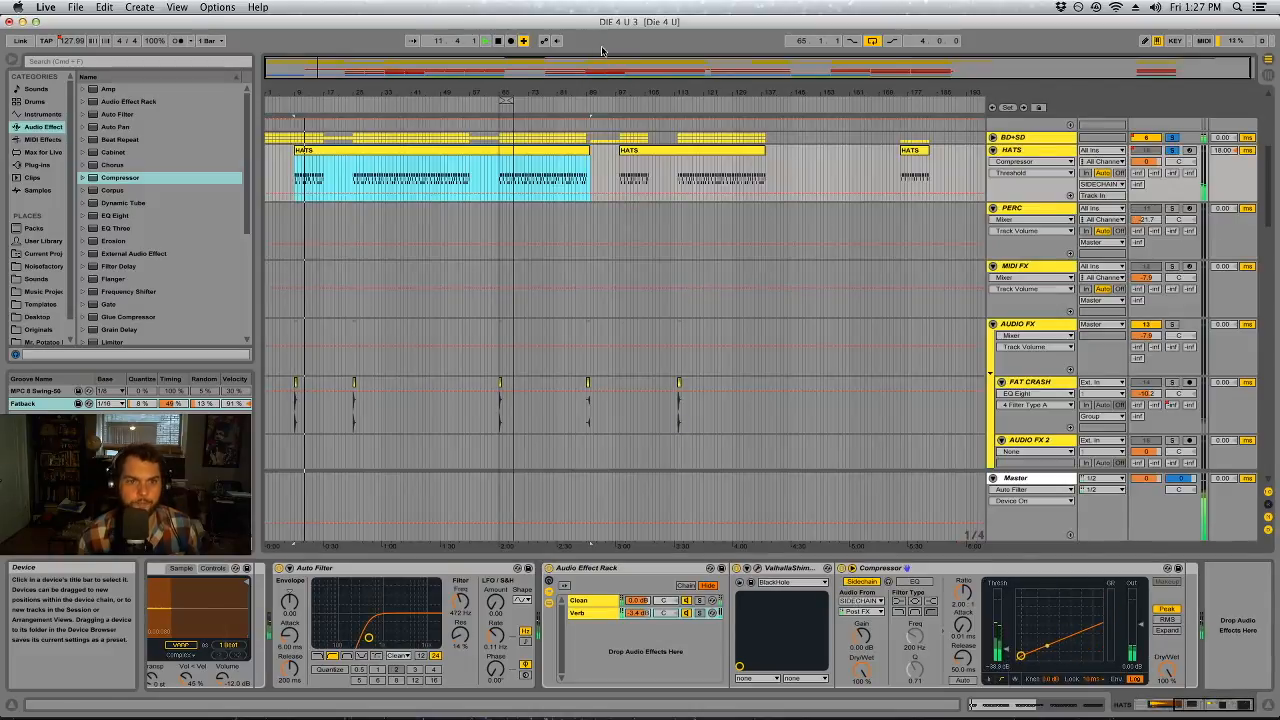
scroll(566, 169, "up", 5)
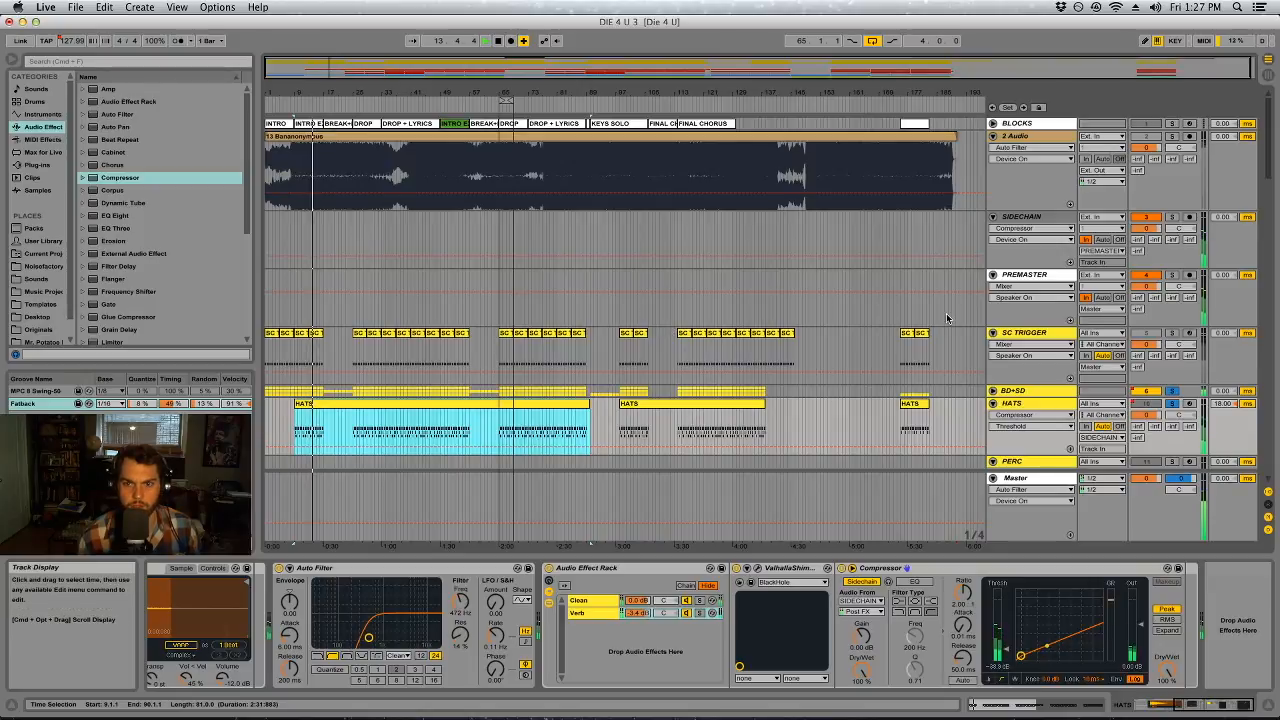
left_click(685, 357)
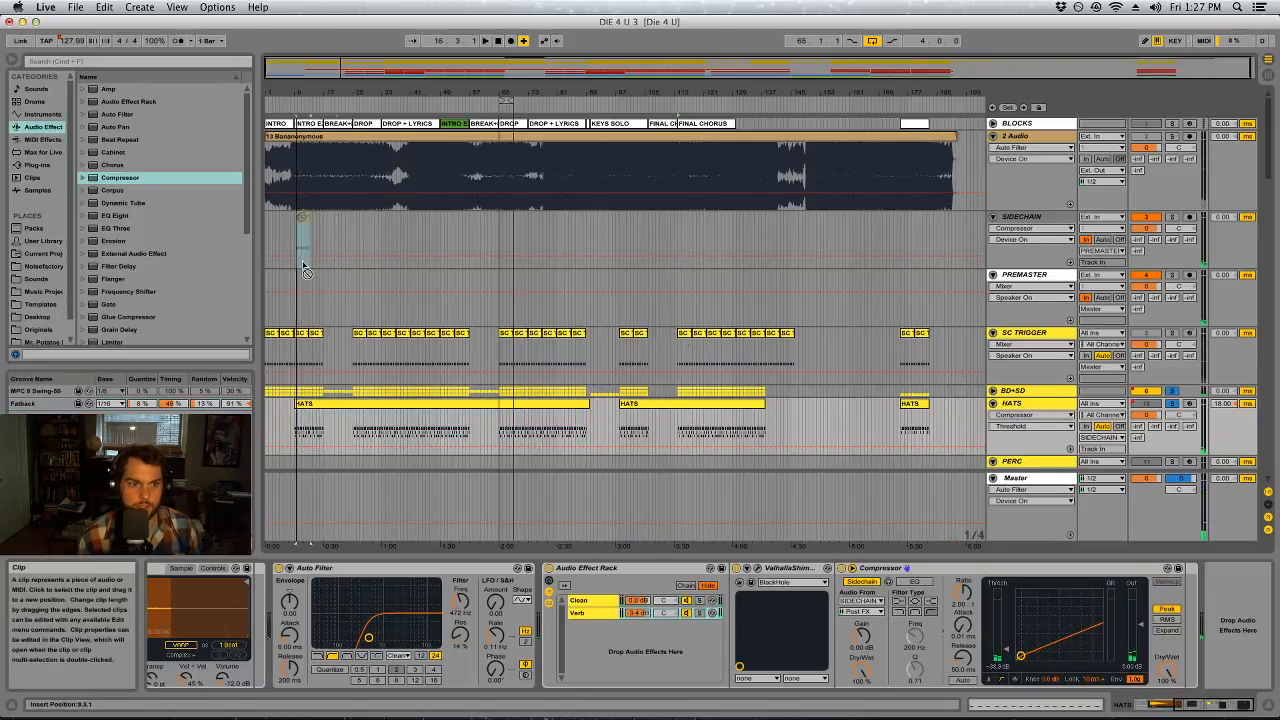
left_click(1022, 217)
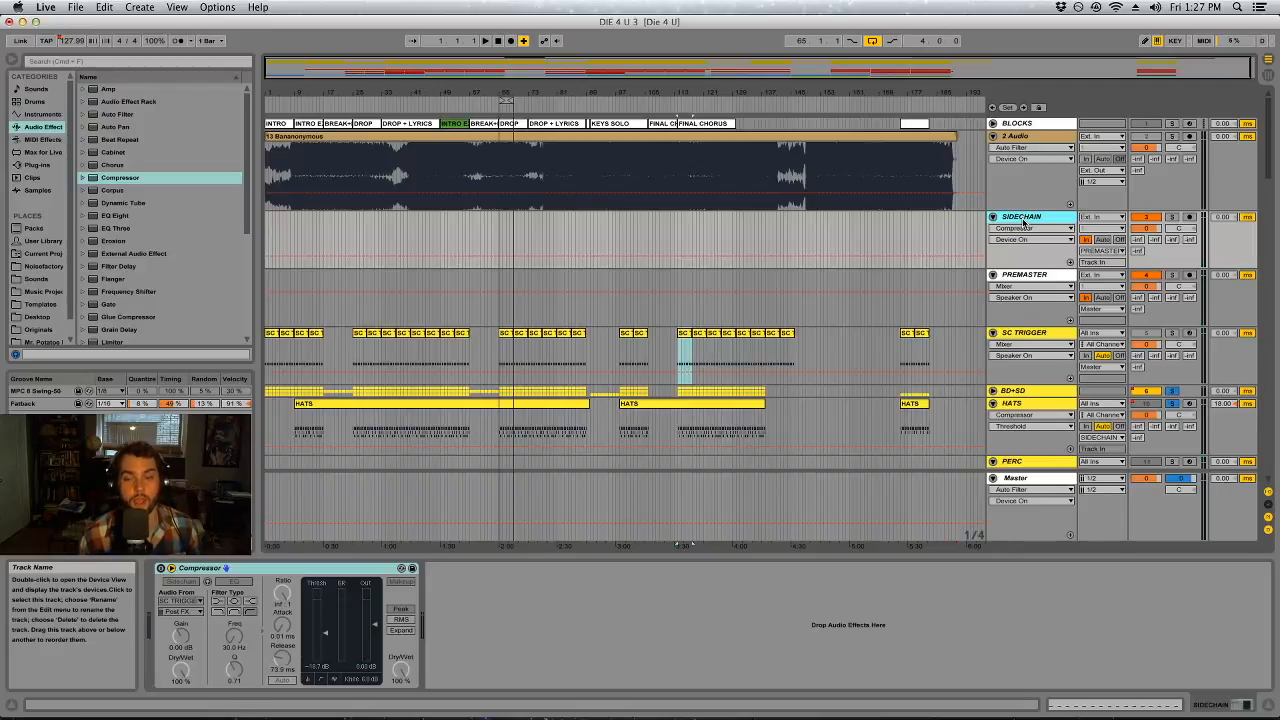
key("Tab")
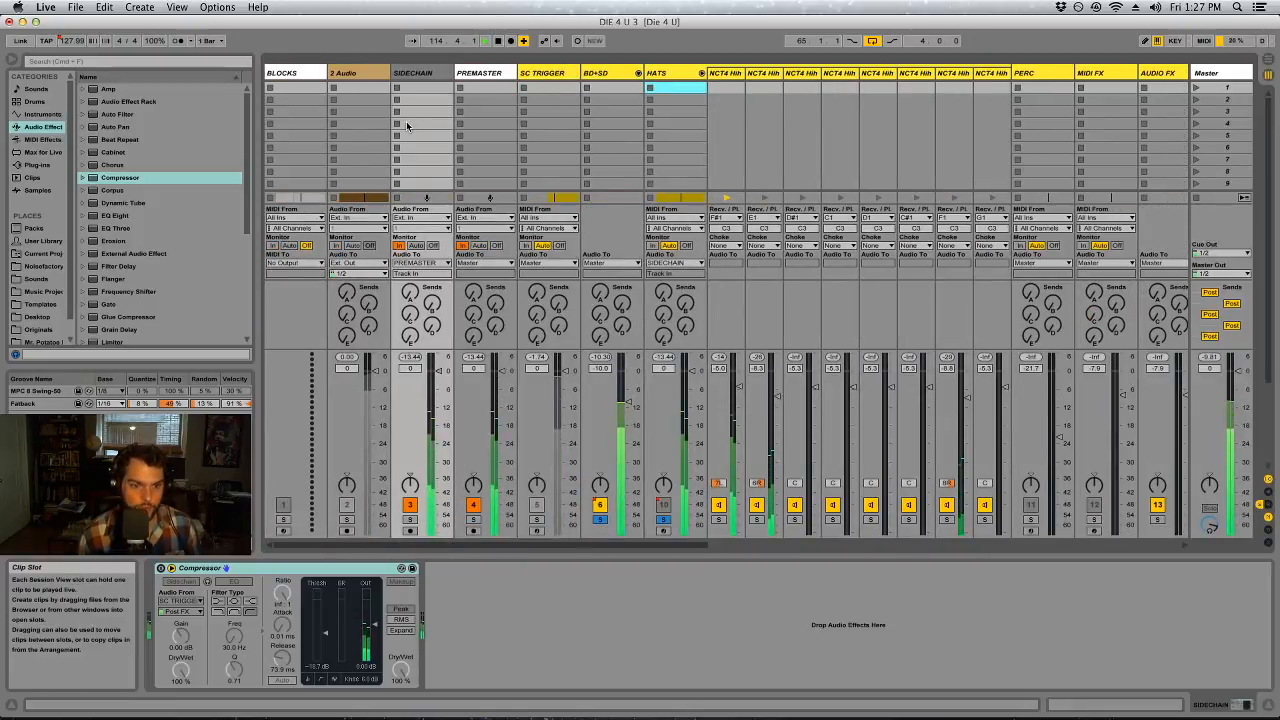
key("Tab")
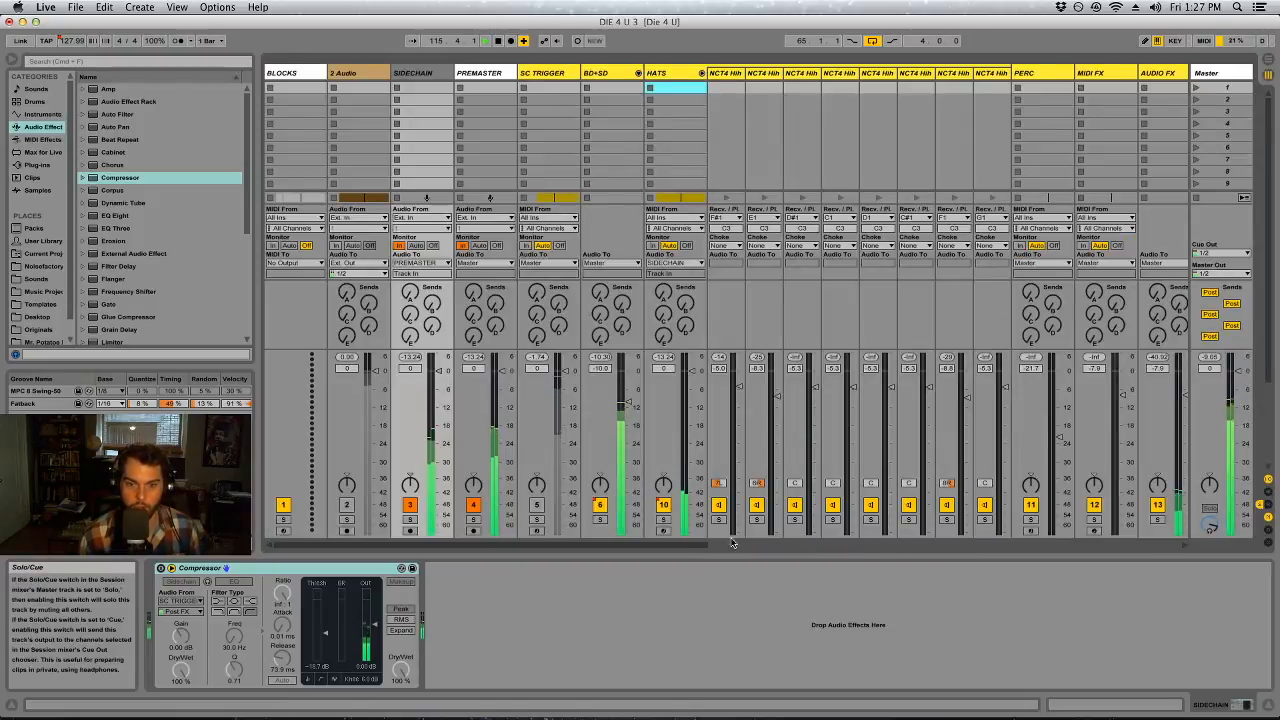
key("Tab")
Solo VOX BOUNCE, examine its device chain and the SIDECHAIN track's Compressor, and unsolo it
left_click_drag(691, 546, 1170, 546)
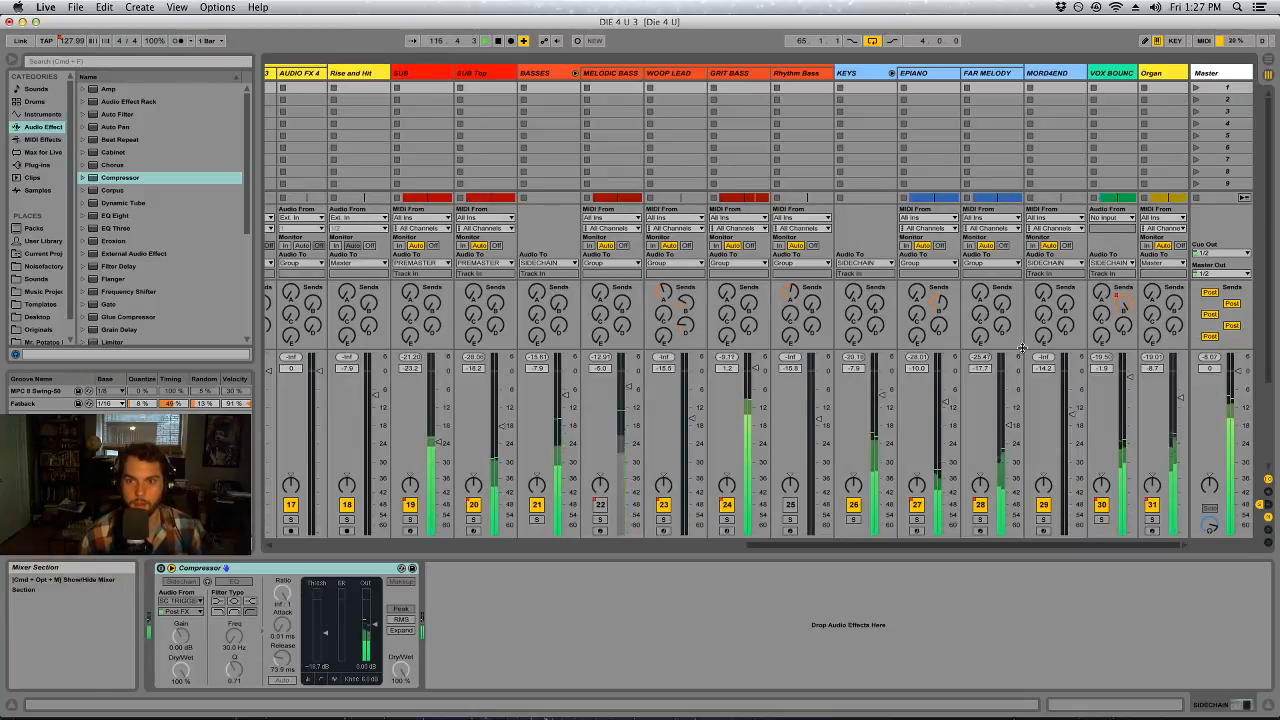
left_click(1101, 519)
left_click_drag(1106, 548, 631, 607)
left_click(414, 74)
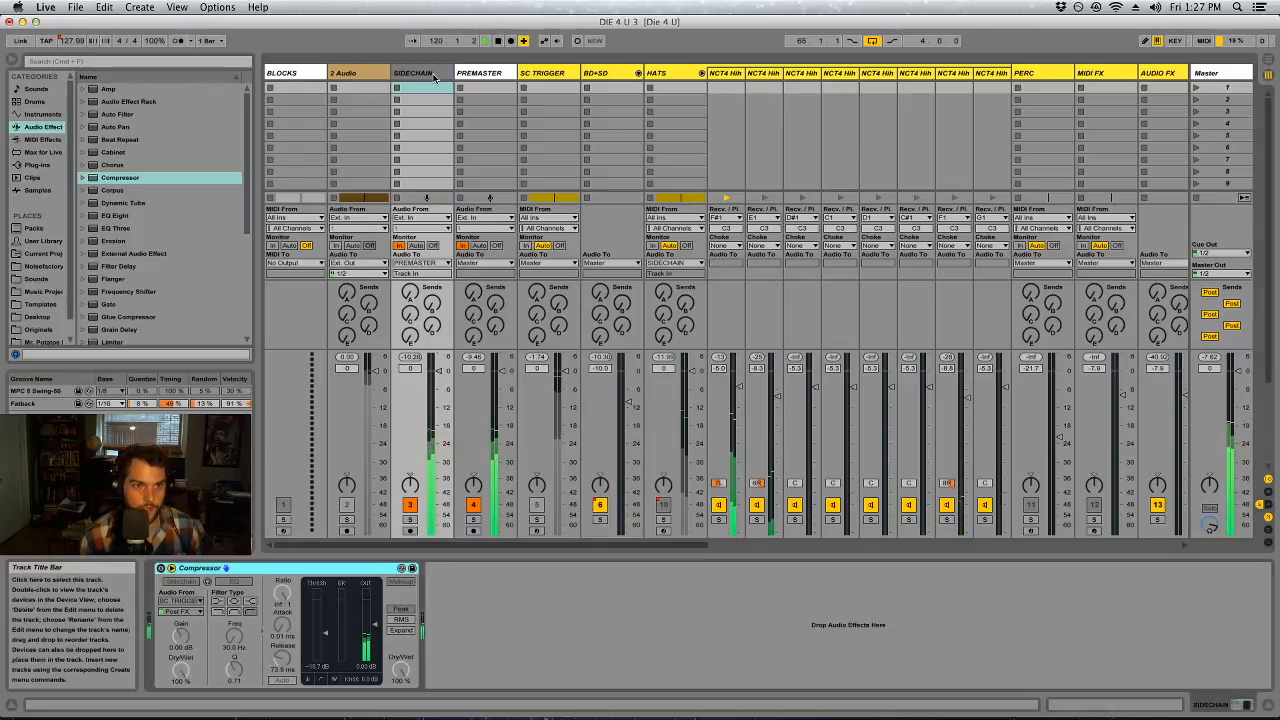
left_click_drag(650, 545, 1191, 537)
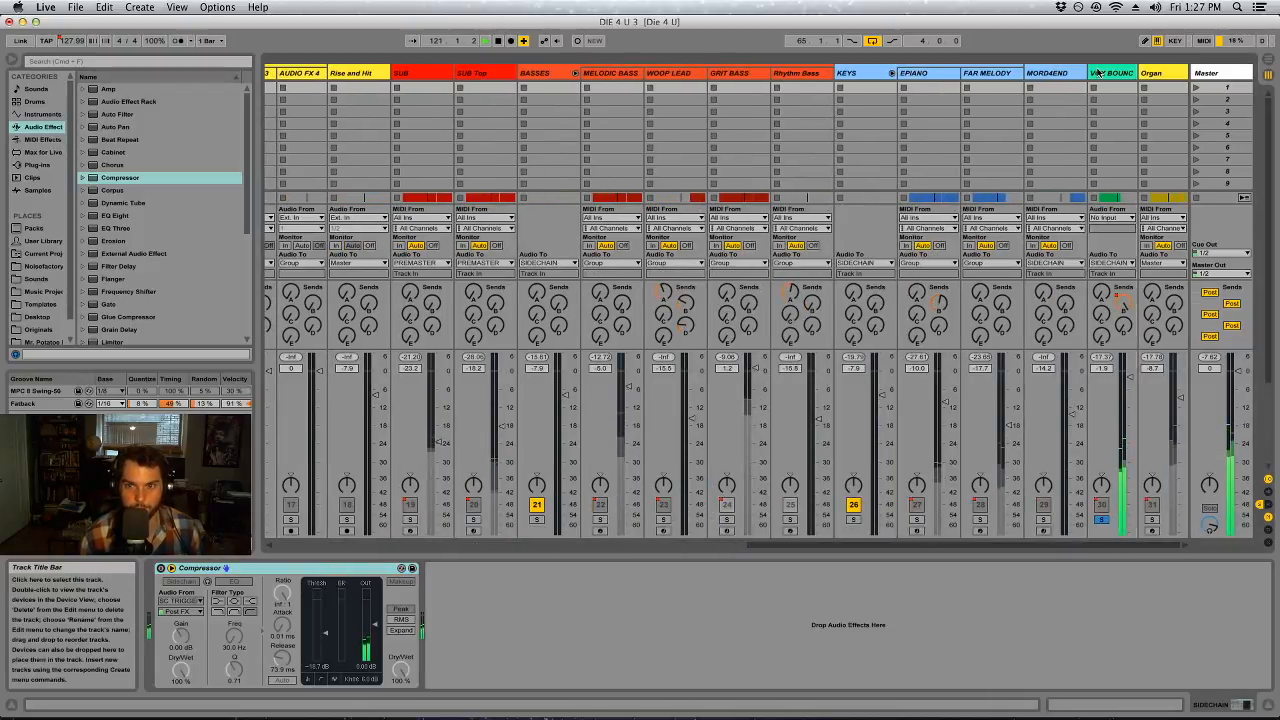
left_click(1097, 73)
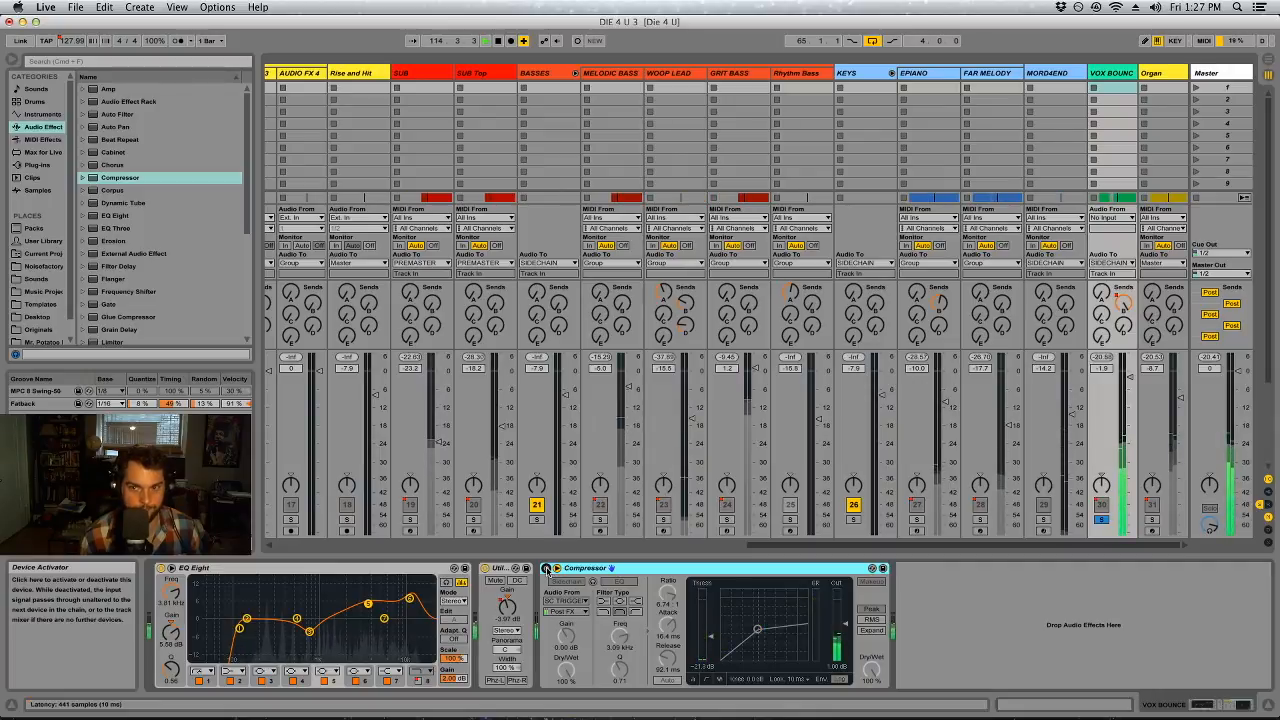
left_click(1101, 519)
Unfold the BD+SD group in the Arrangement and play from the SC TRIGGER clip at bar 65
key("Tab")
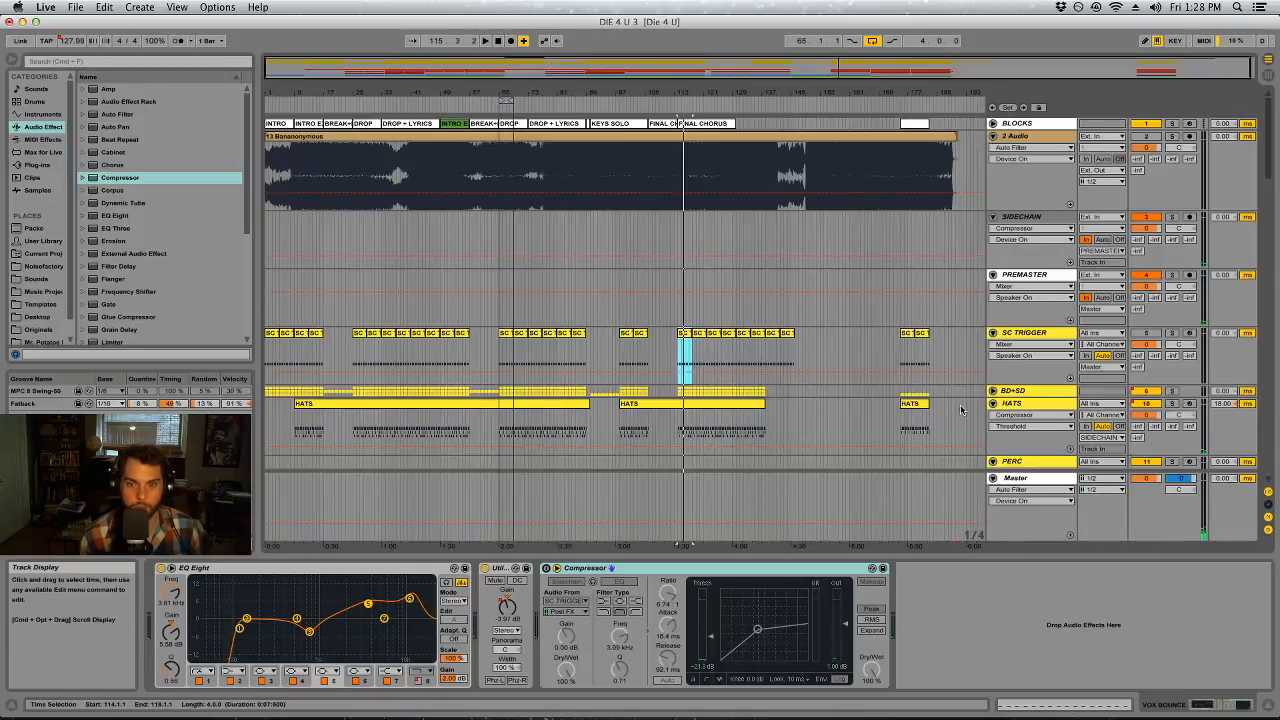
left_click(993, 391)
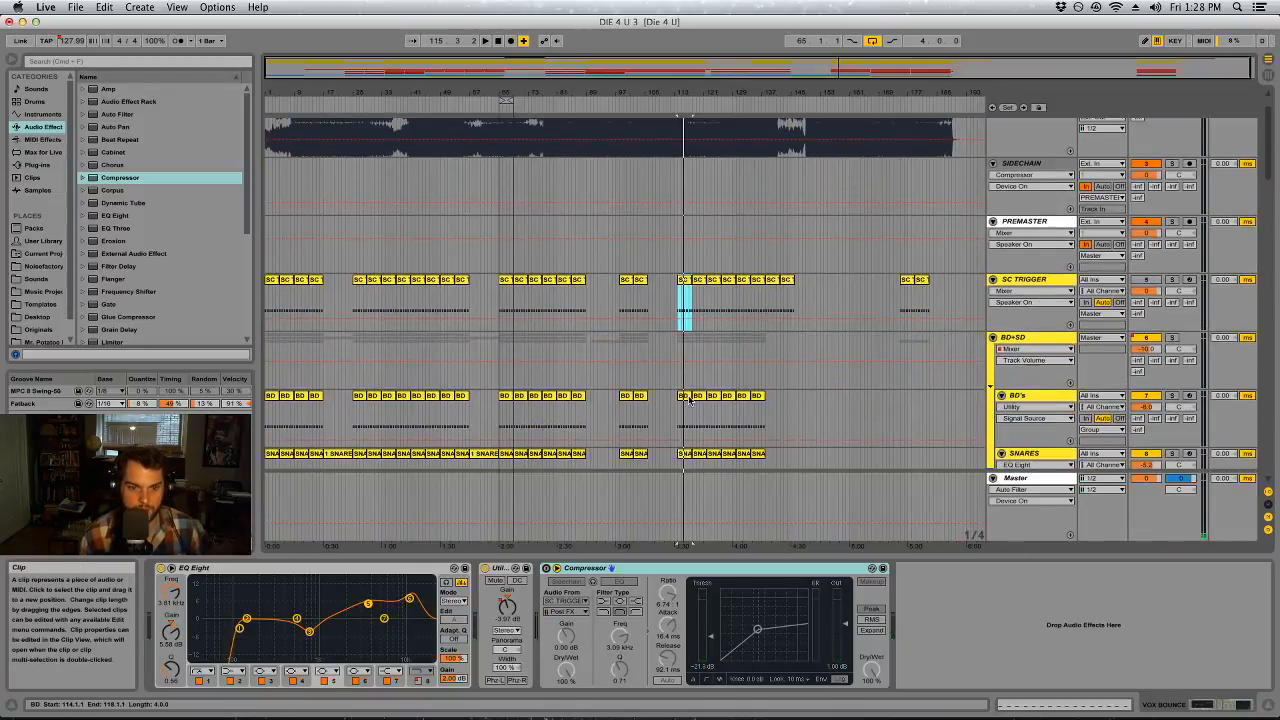
left_click(683, 397)
left_click(505, 285)
key("space")
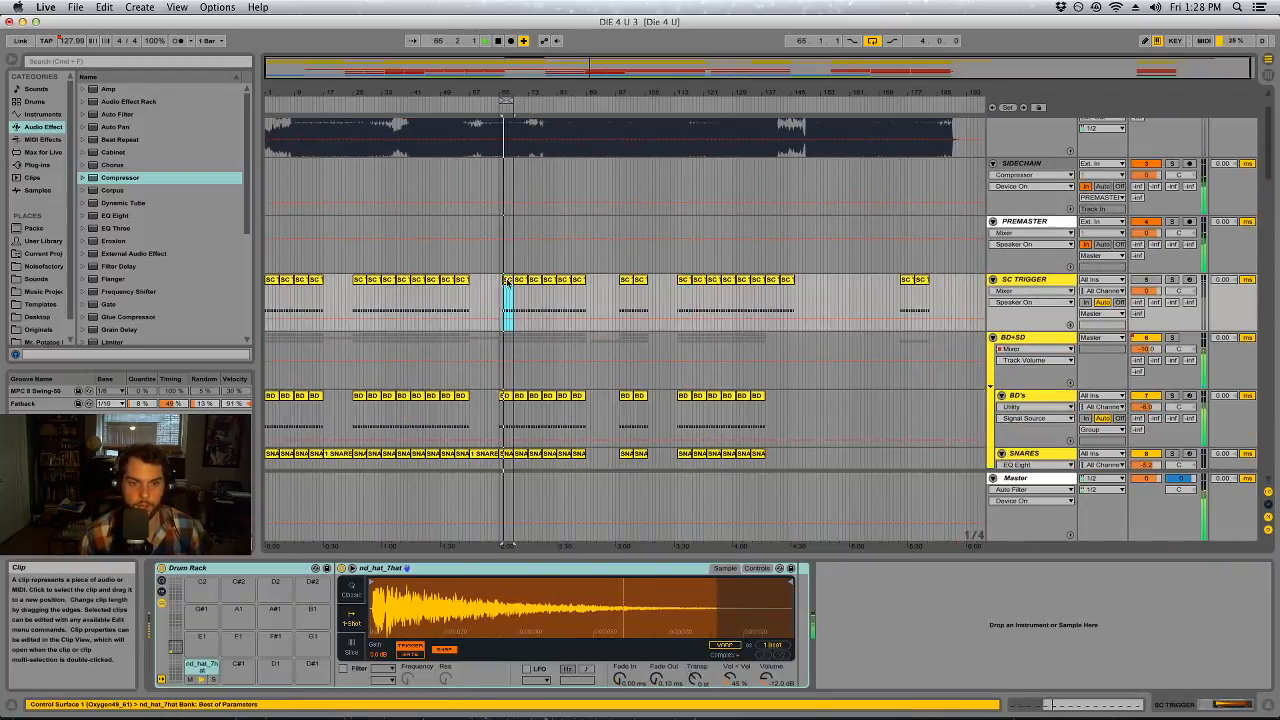
Add an EQ Eight after the Auto Filter on HATS, set band 4 to 5.01 kHz and -1.61 dB, and disable band 7
key("Tab")
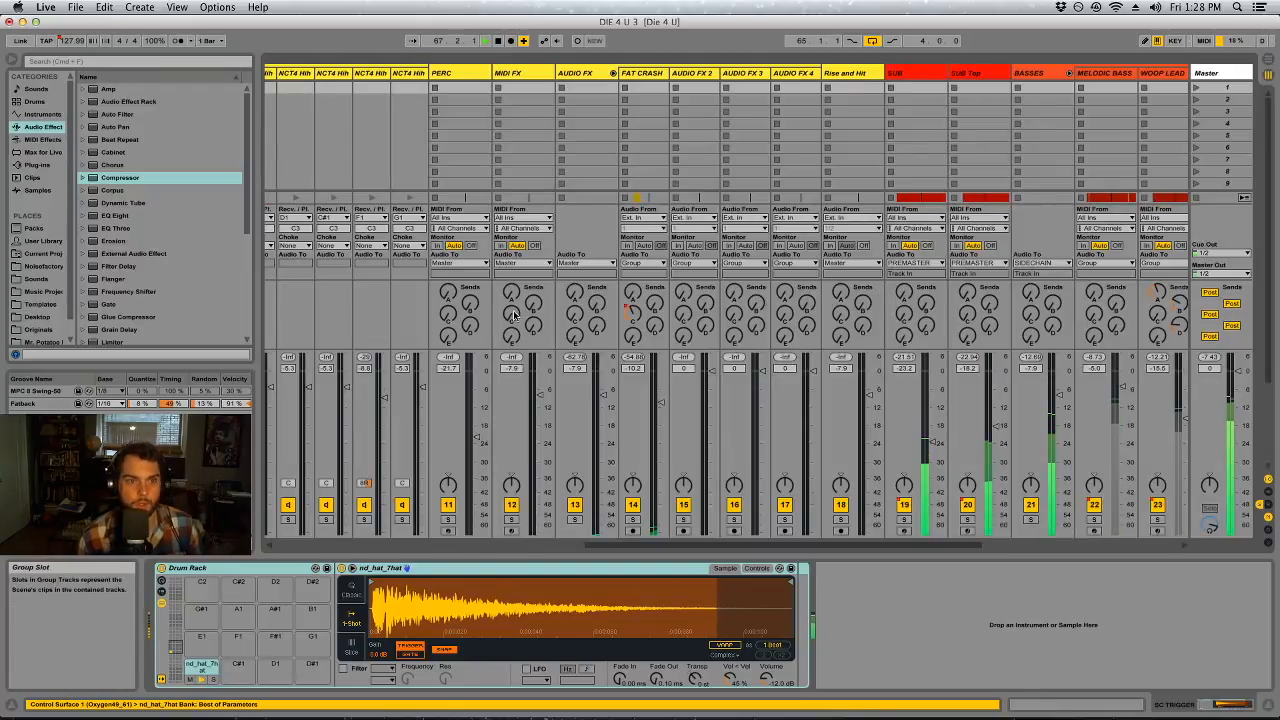
scroll(643, 543, "left", 5)
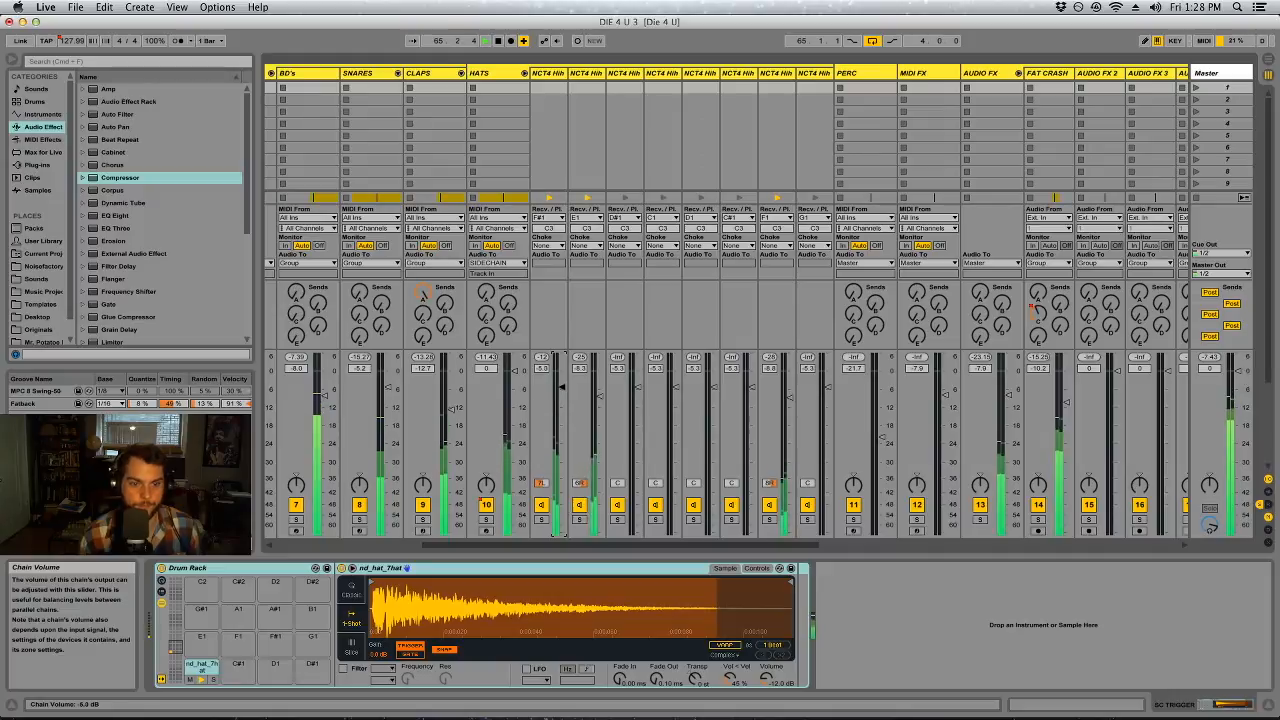
left_click(496, 90)
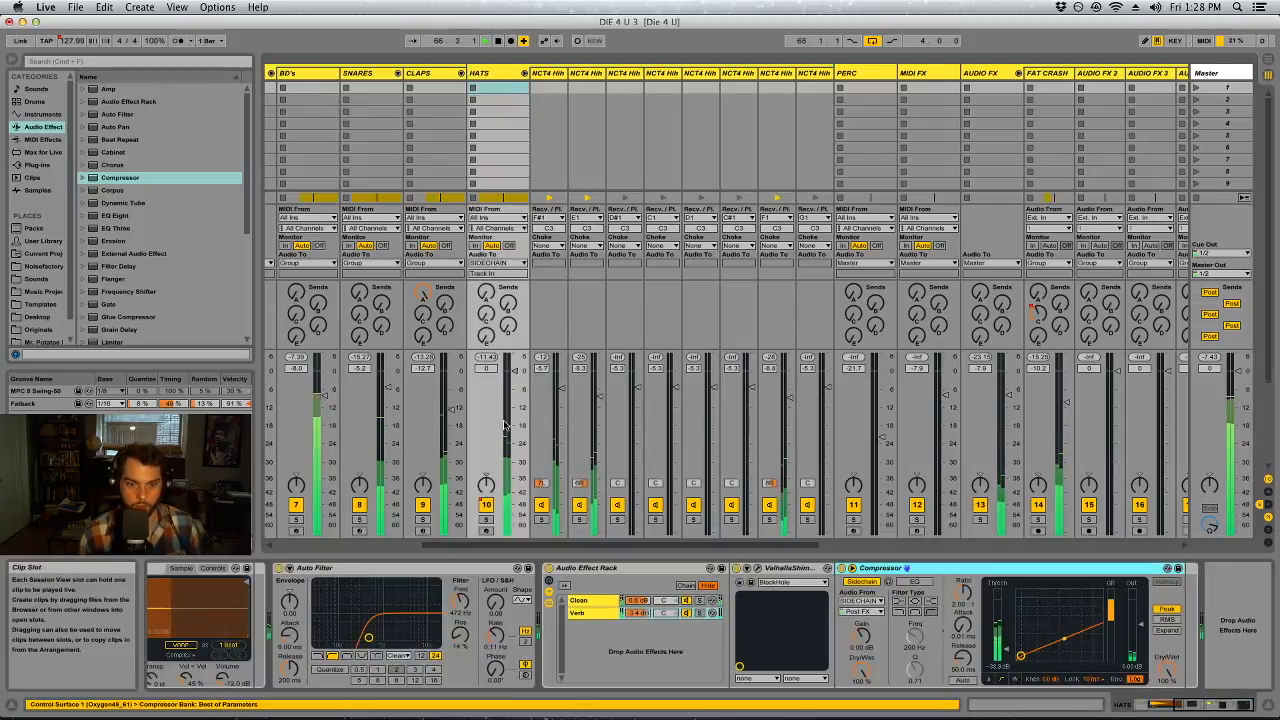
left_click_drag(123, 219, 480, 606)
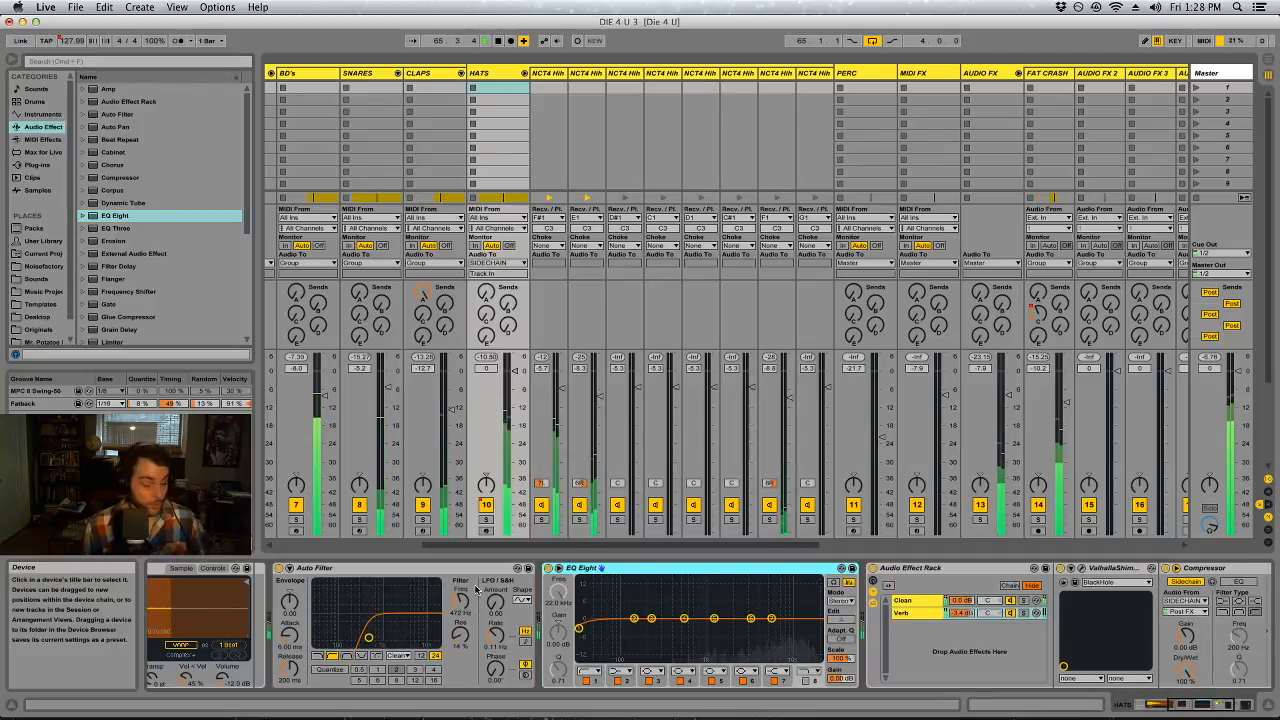
left_click_drag(684, 618, 681, 580)
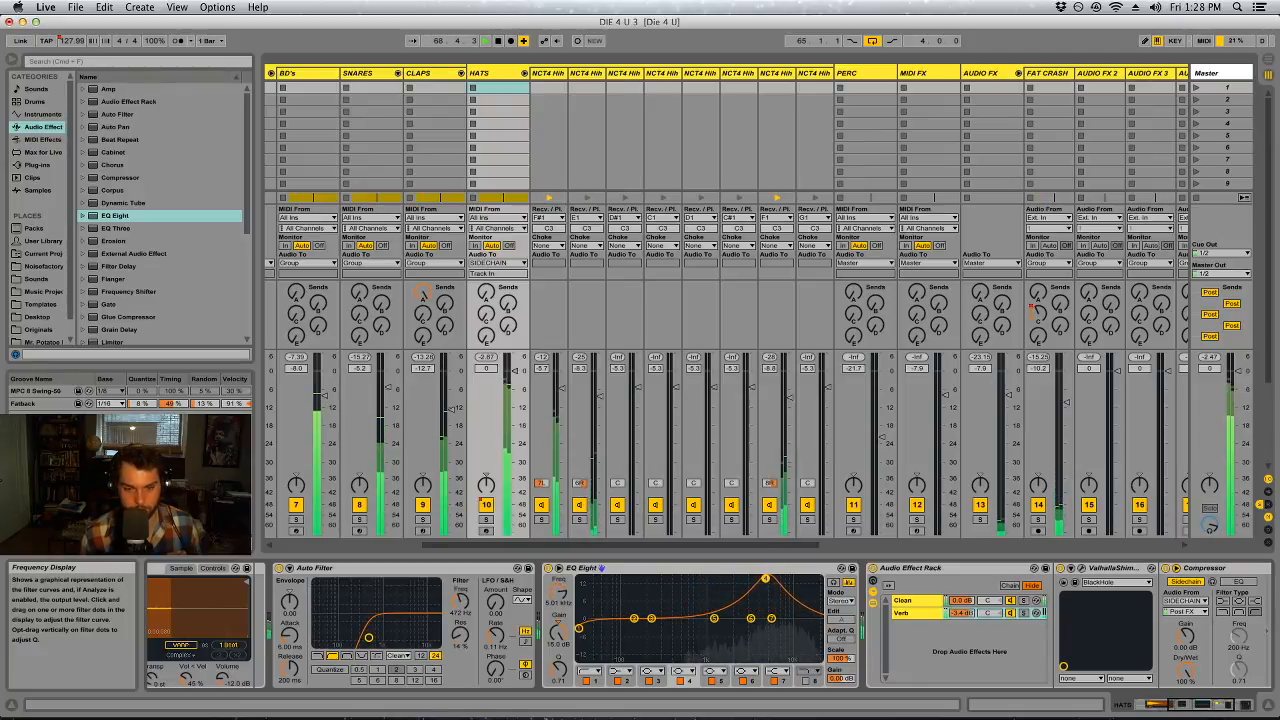
mouse_move(559, 668)
left_mouse_down()
mouse_move(560, 640)
mouse_move(558, 680)
left_mouse_up()
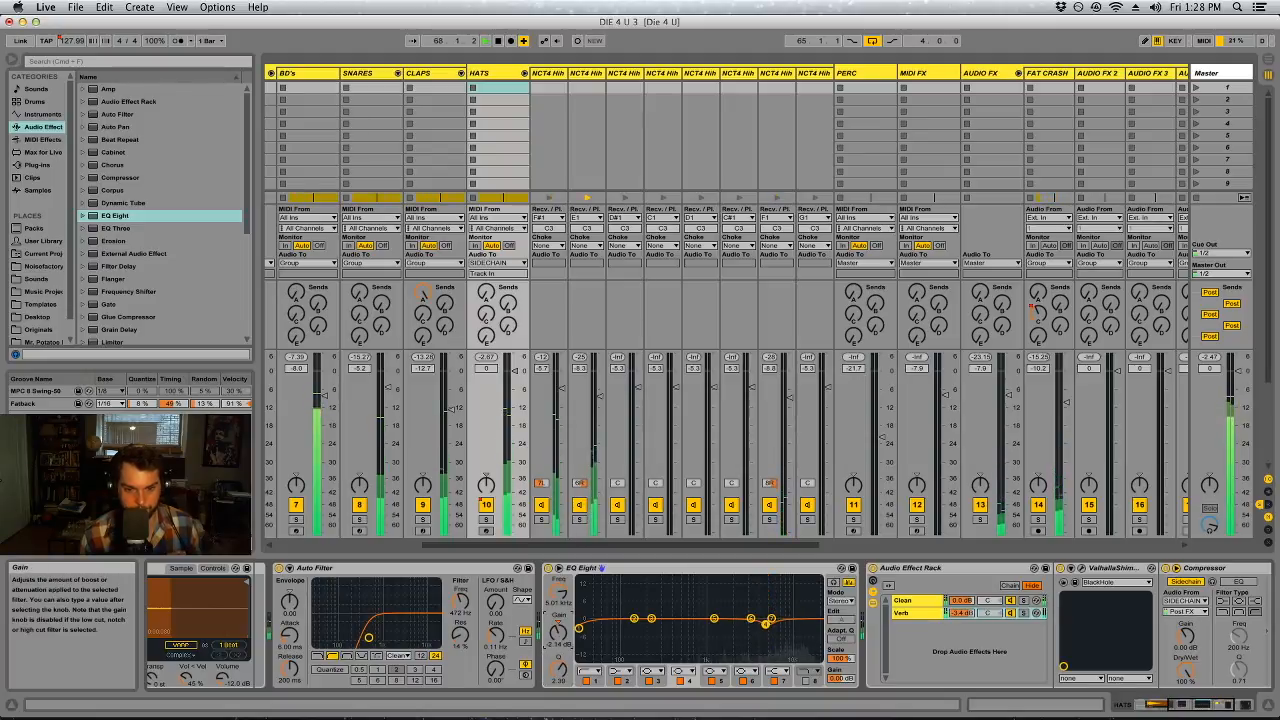
left_click(764, 617)
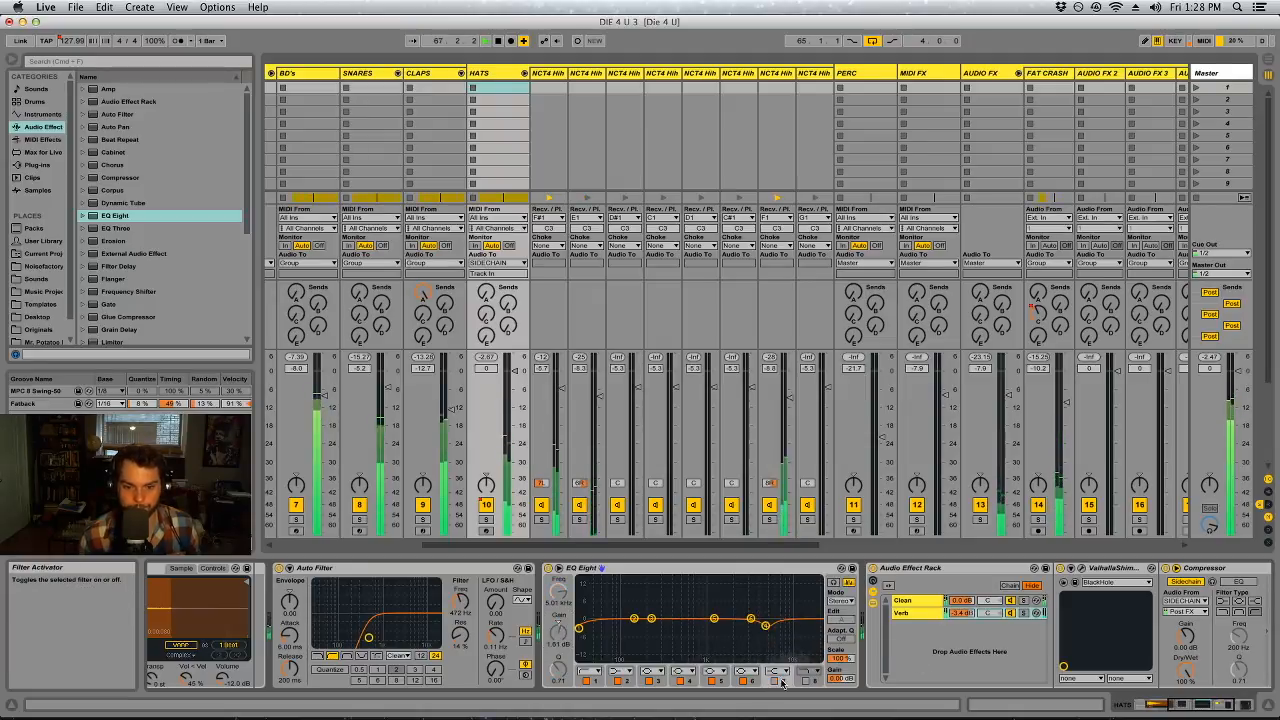
Add a second EQ Eight after ValhallaShimmer in the HATS effects and solo the Verb chain
left_click(908, 613)
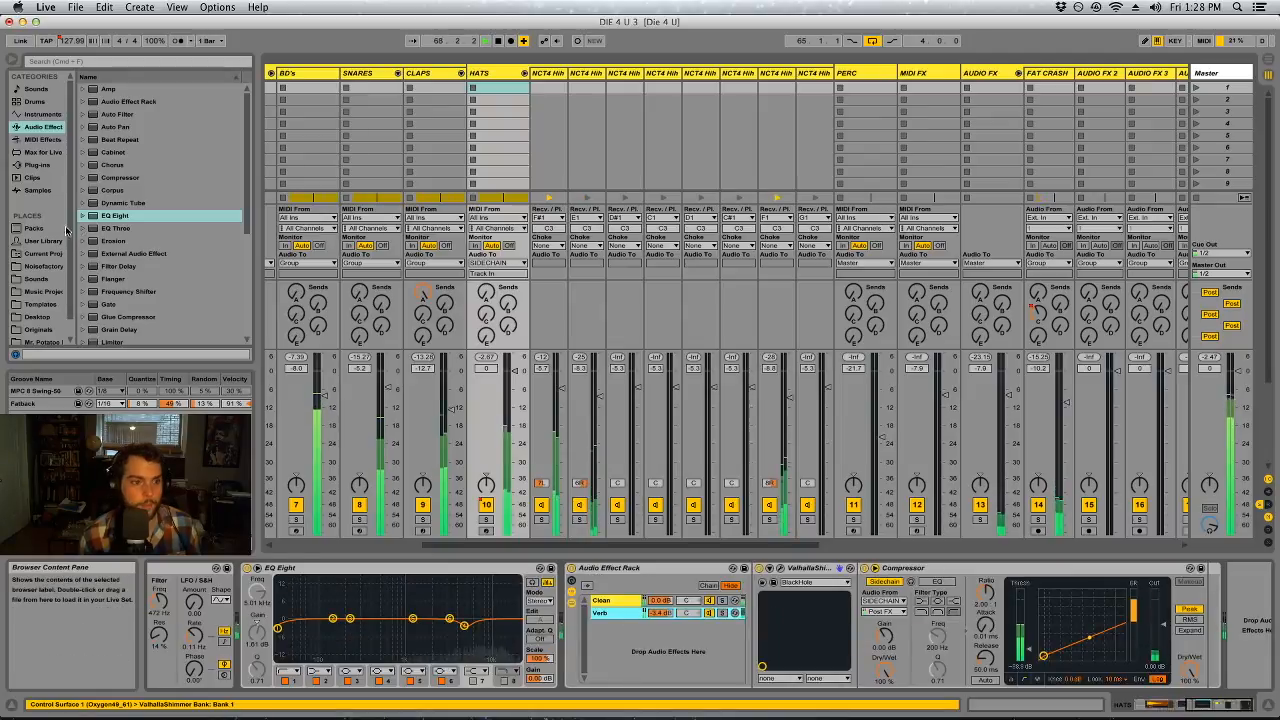
left_click_drag(107, 218, 873, 612)
left_click(722, 613)
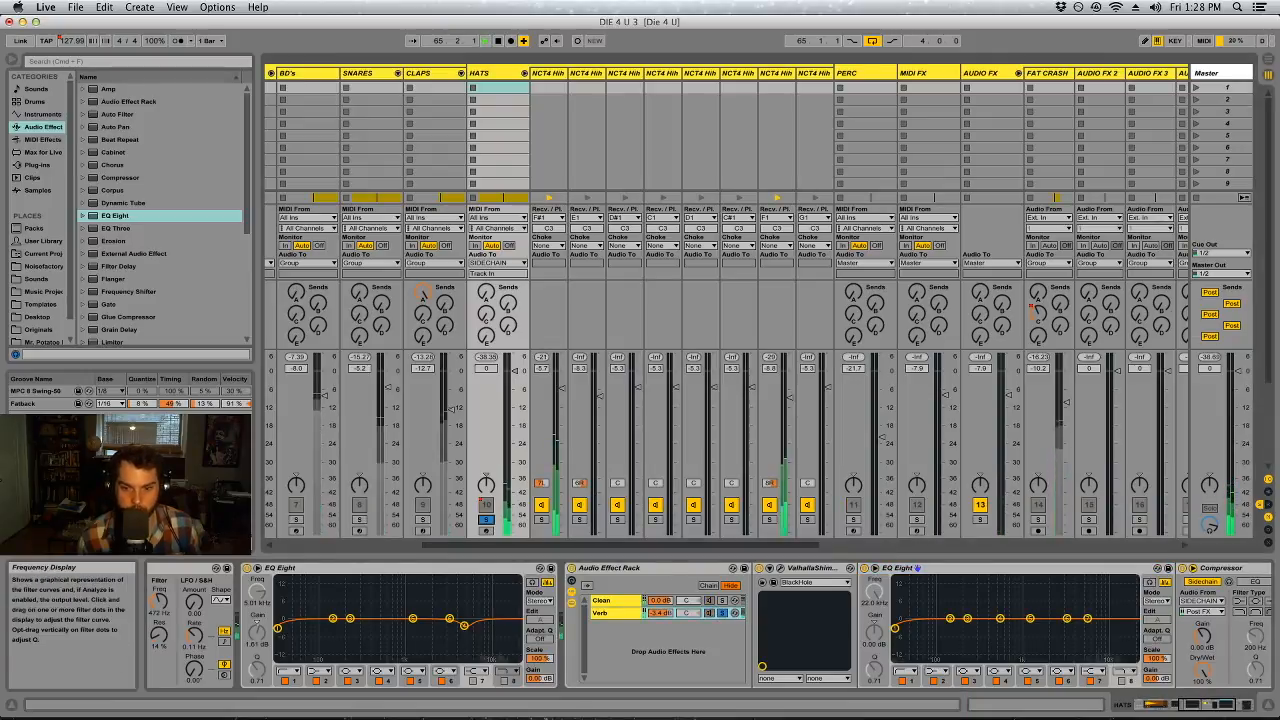
Shape the reverb's EQ Eight with a low cut, a midrange cut on band 4, and band 5 at 4.41 kHz and -3.57 dB
left_click_drag(1000, 621, 1002, 578)
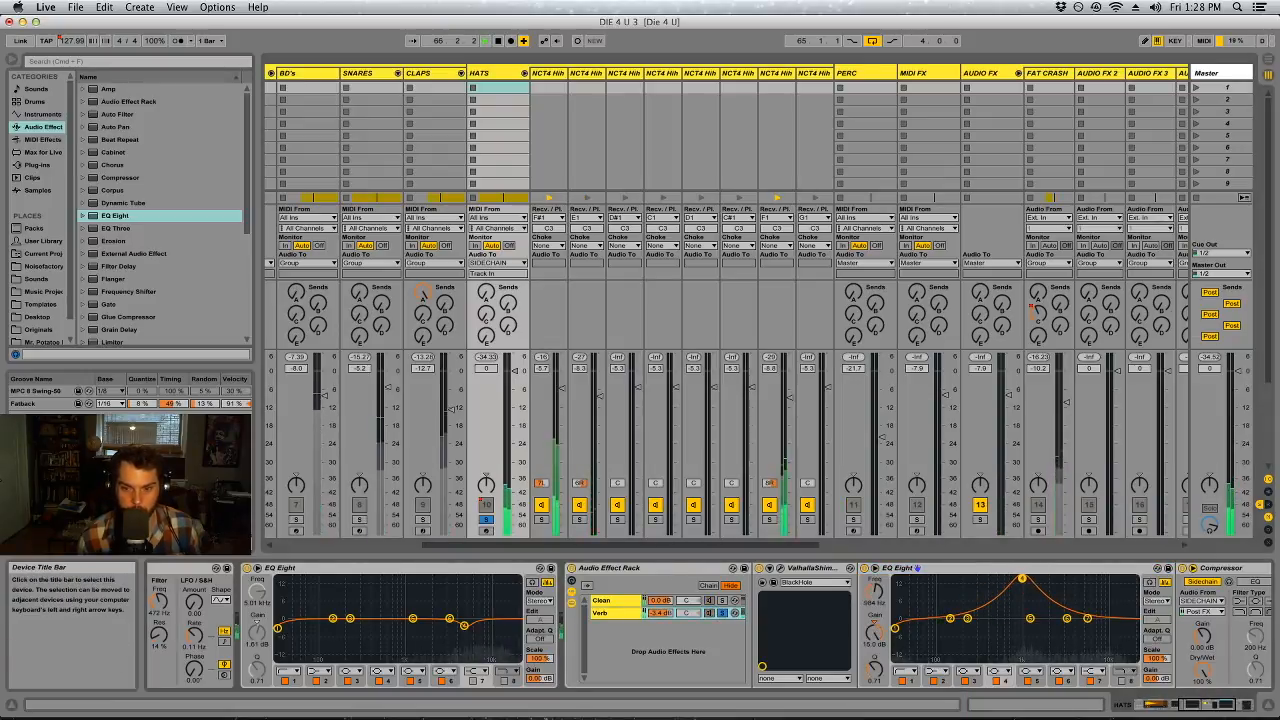
left_click_drag(873, 635, 873, 700)
left_click(896, 629)
left_click_drag(1030, 618, 1038, 580)
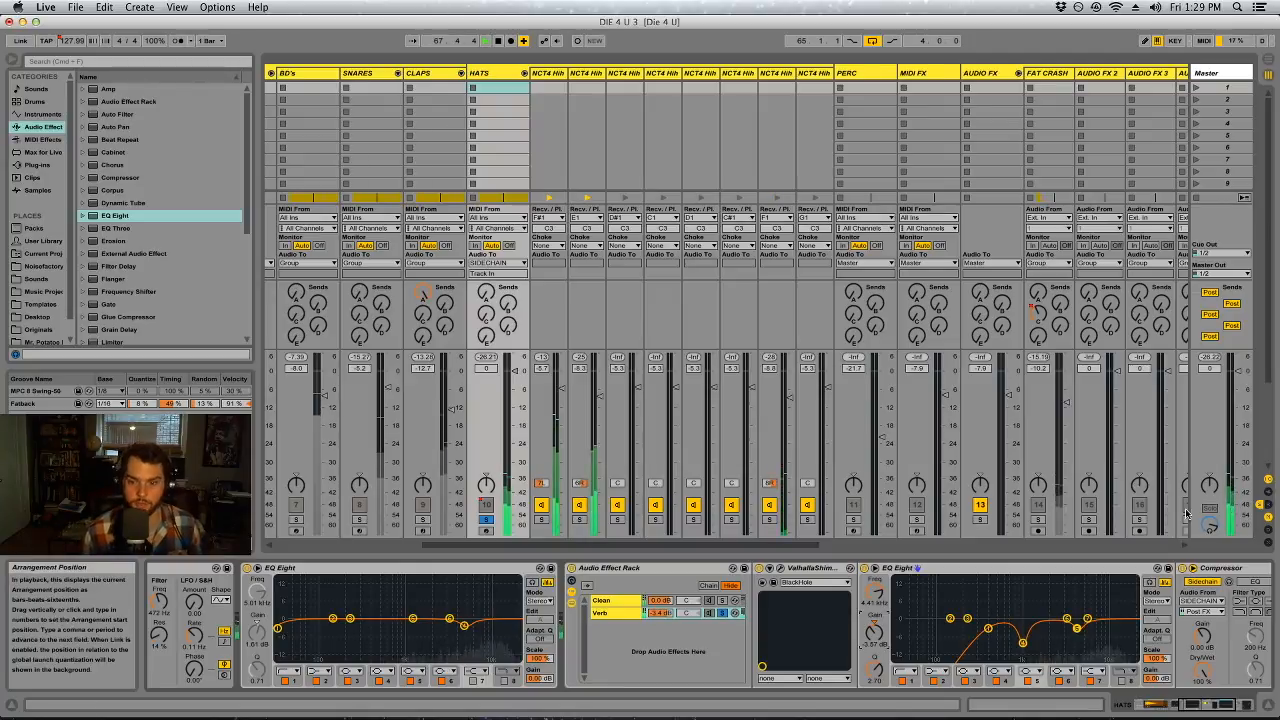
Add a high cut at 15.0 kHz on band 8 of the reverb's EQ Eight, and unsolo the Verb chain at -4.2 dB
left_click(1120, 680)
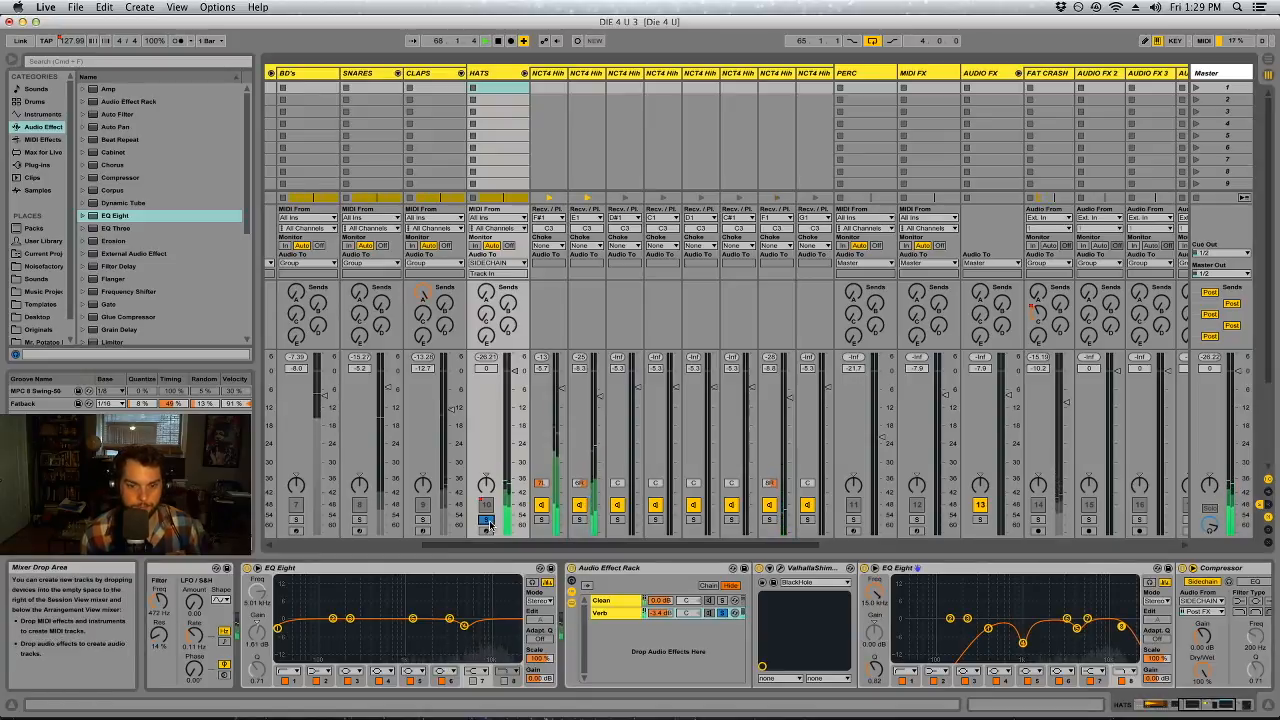
left_click(668, 613)
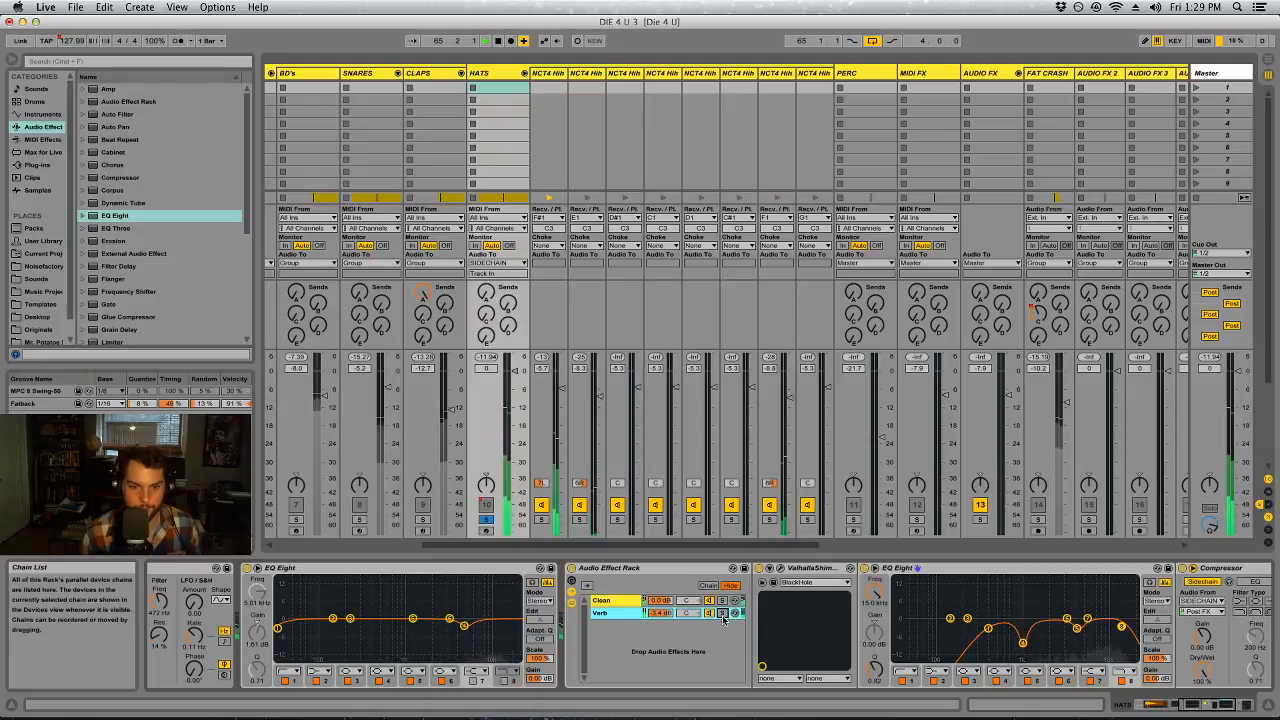
left_click_drag(665, 614, 665, 636)
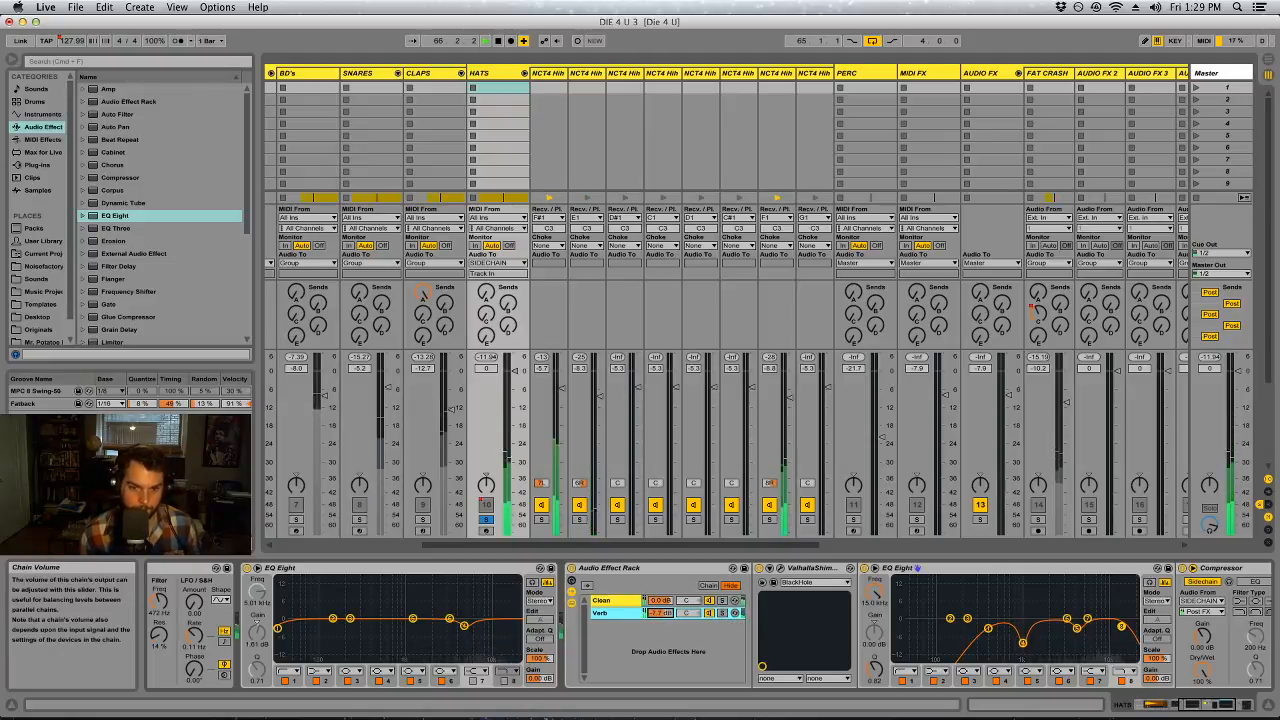
Set the sidechain source of the HATS Compressor to SC TRIGGER and lower its threshold
left_click(1218, 705)
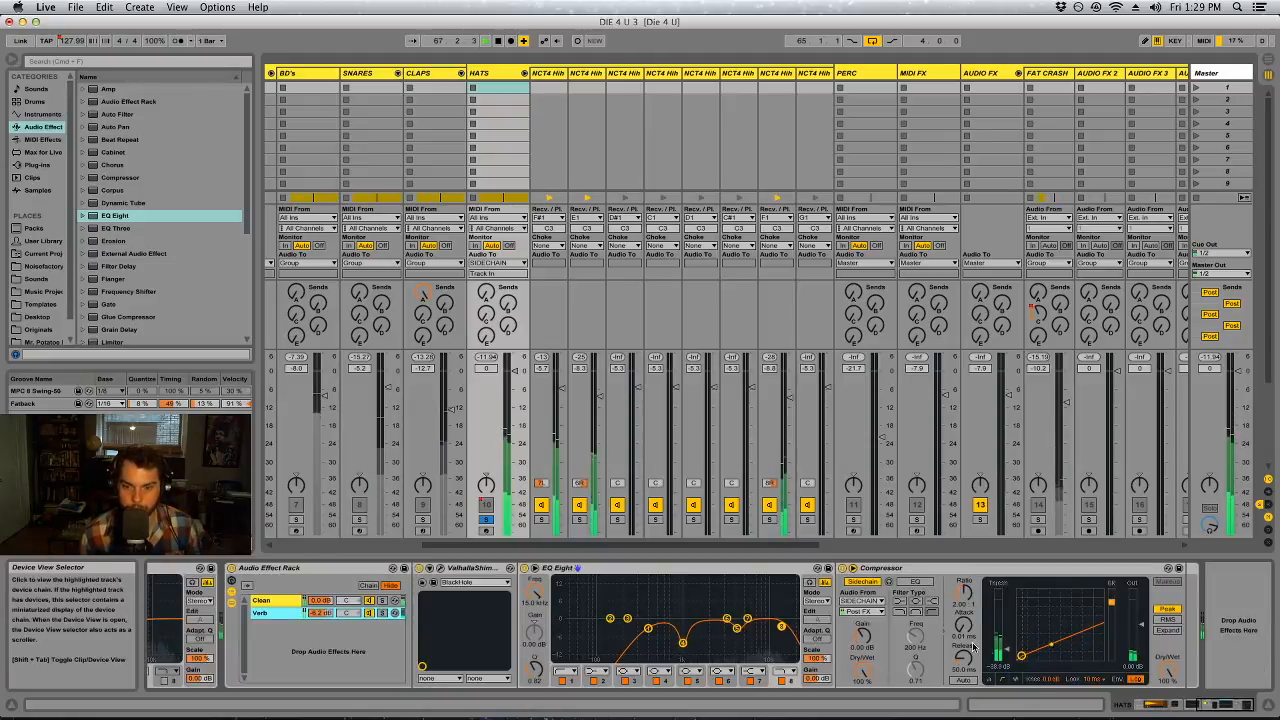
left_click(873, 603)
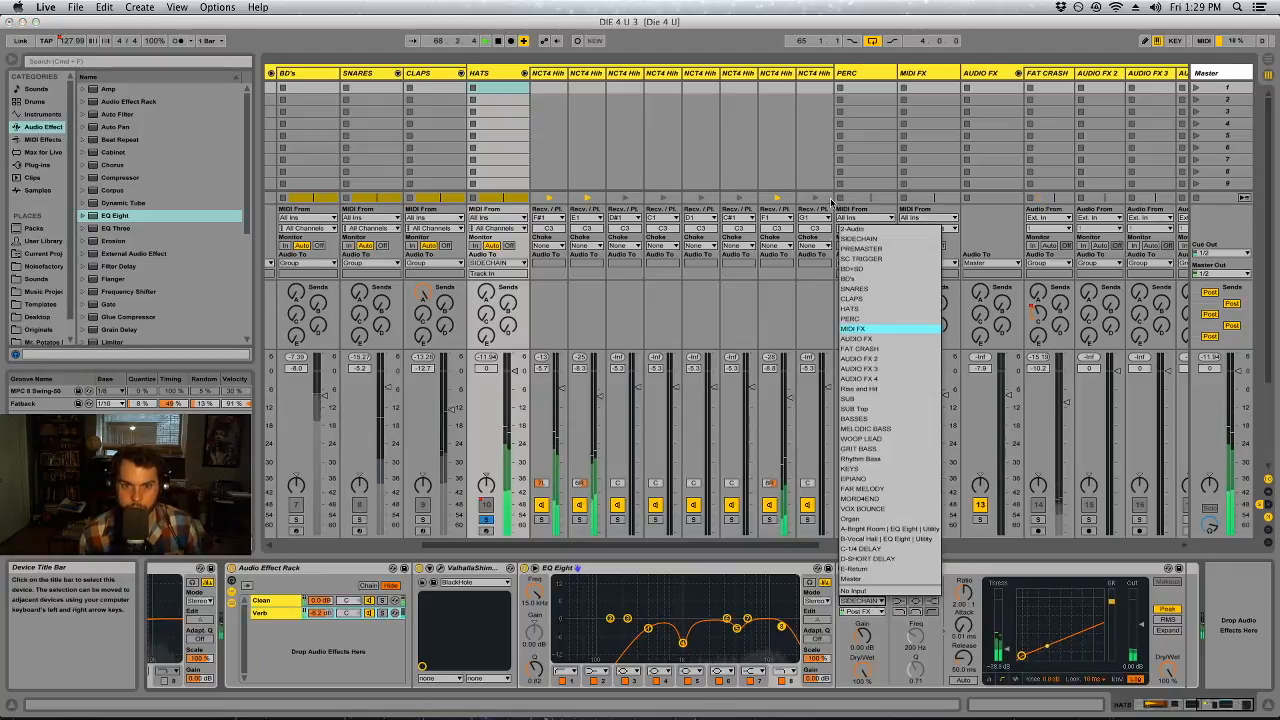
left_click(872, 241)
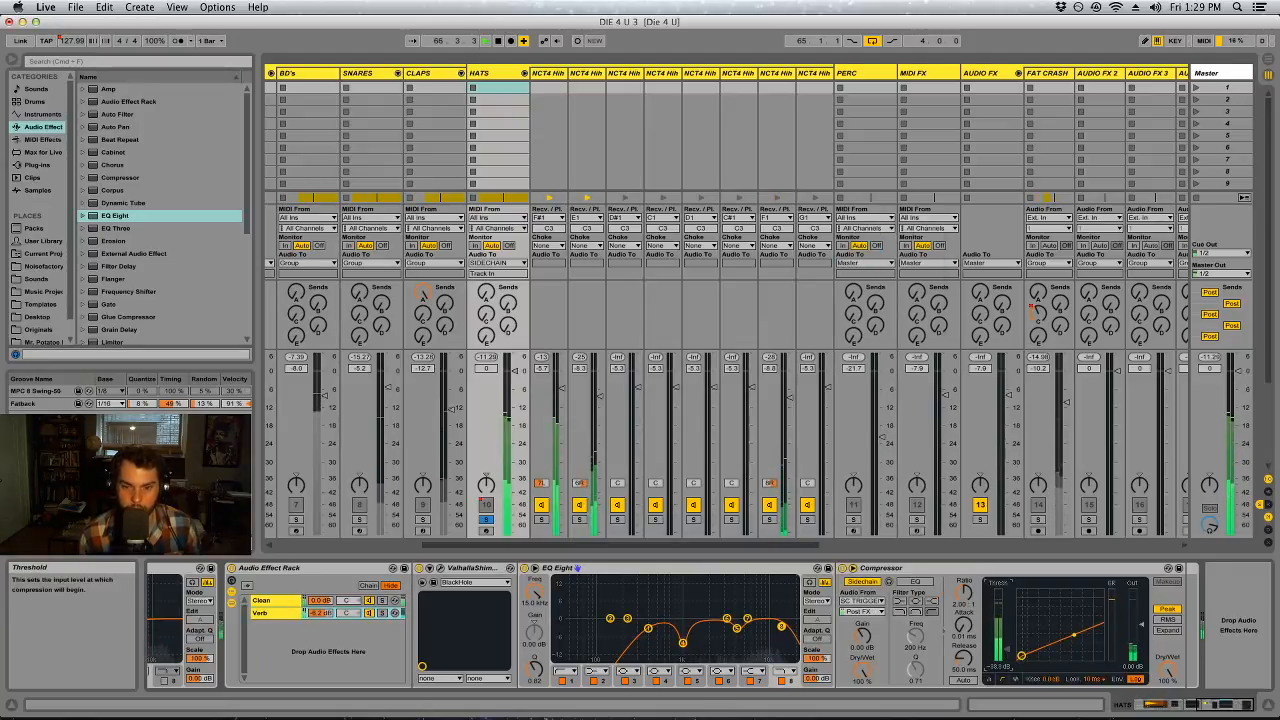
Fold the BD+SD group in the Arrangement and play the loop from bar 65 with BD+SD and HATS soloed
key("Tab")
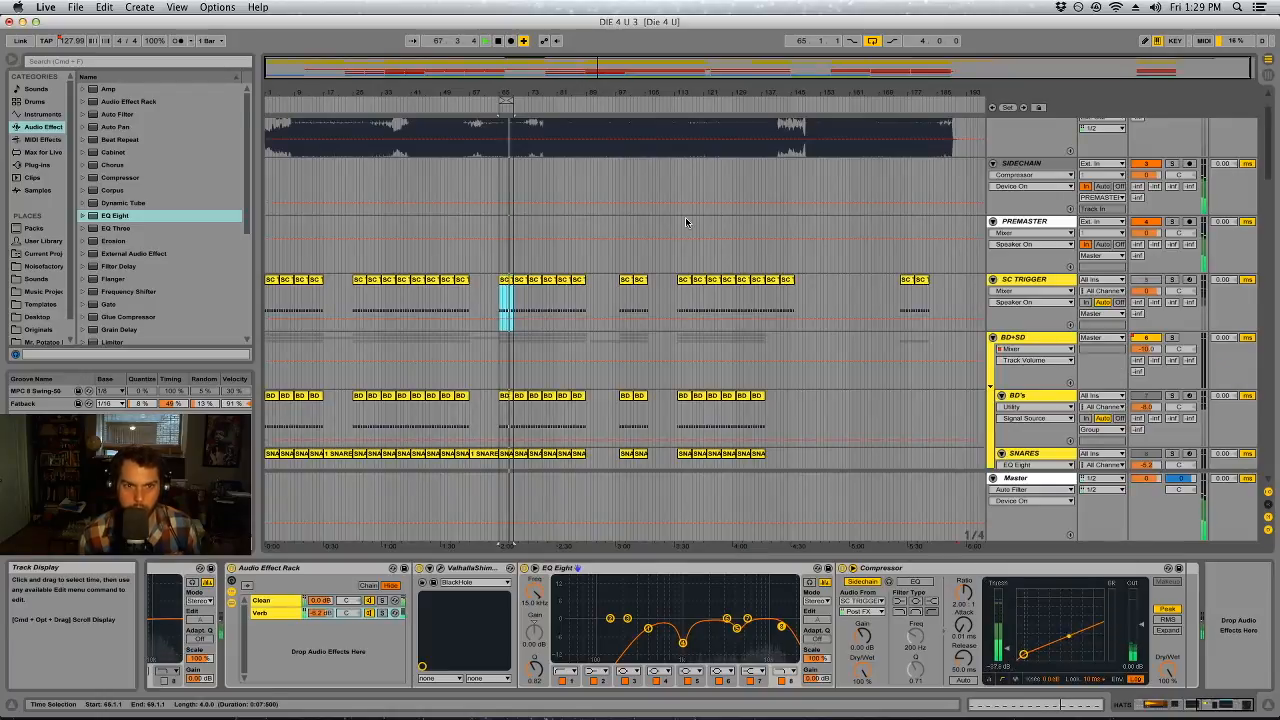
left_click_drag(505, 93, 505, 270)
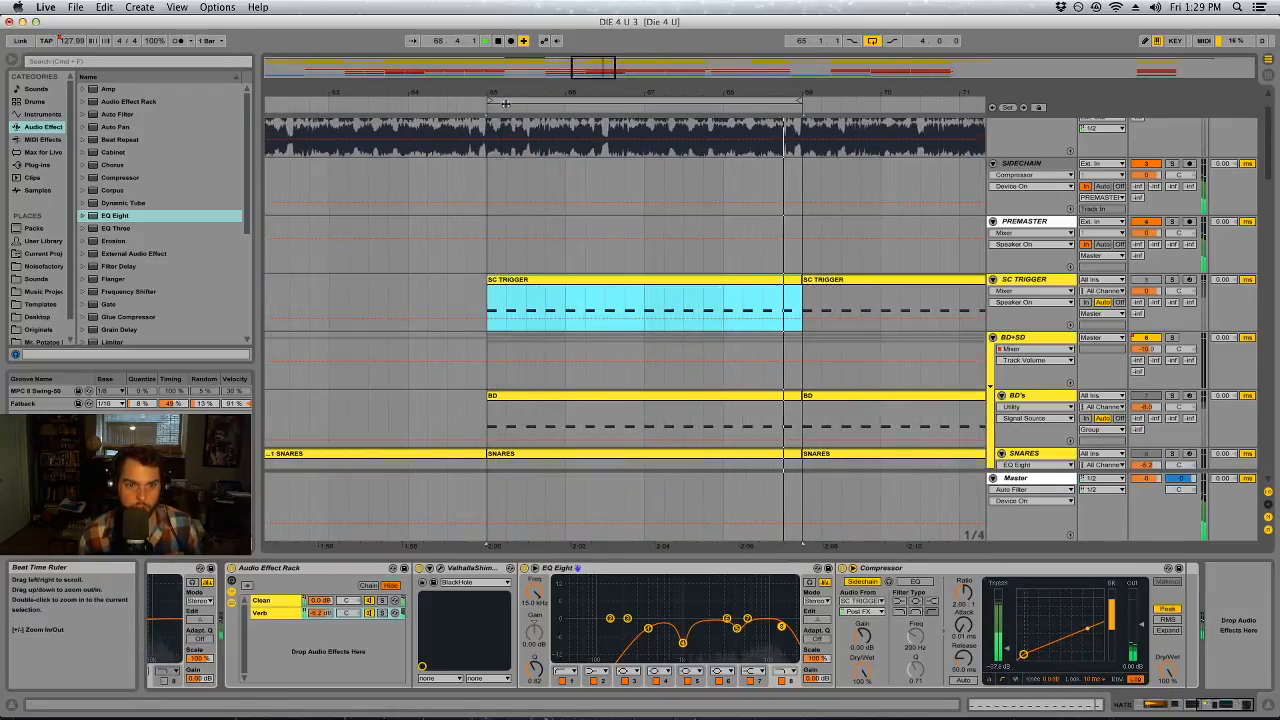
scroll(607, 370, "down", 3)
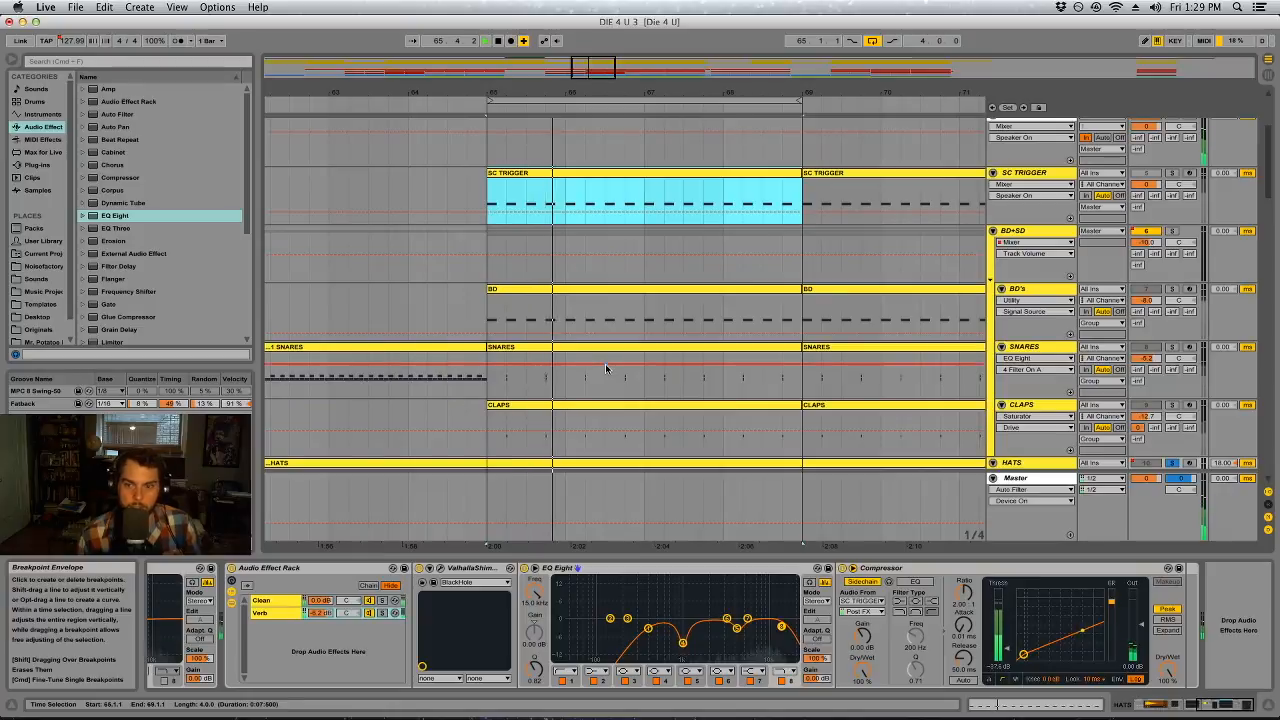
scroll(606, 370, "down", 3)
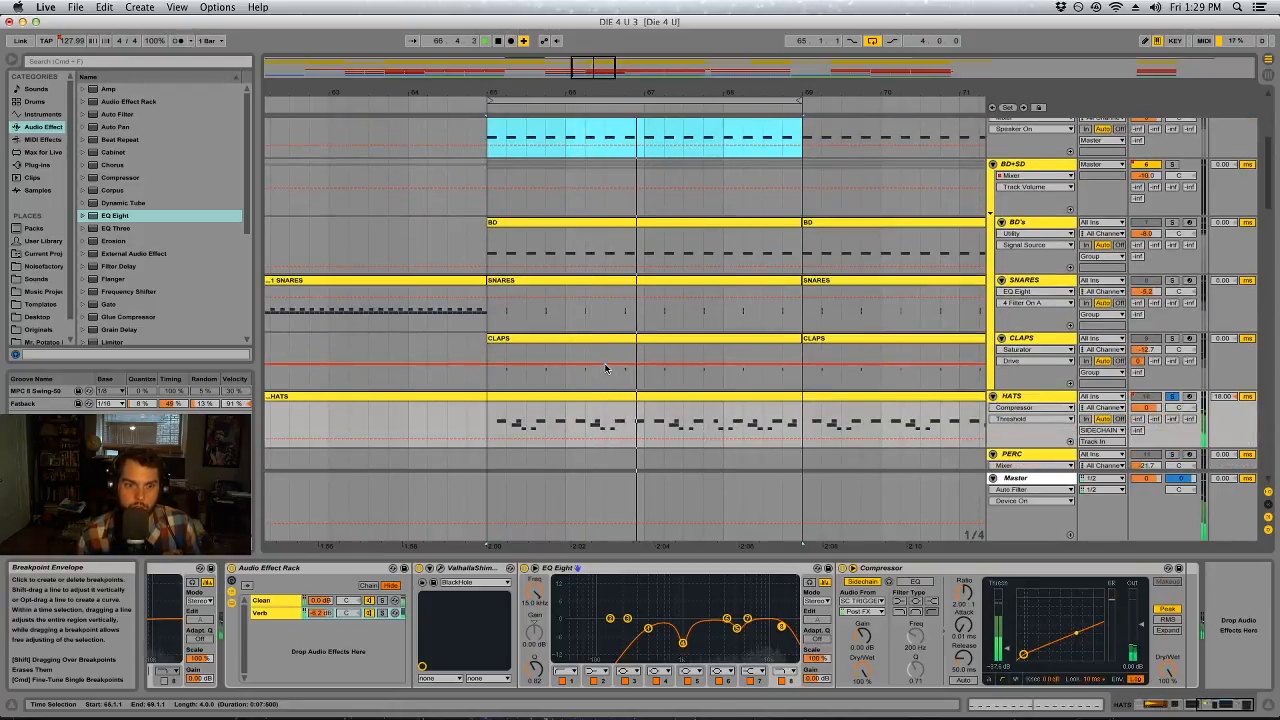
scroll(605, 368, "up", 2)
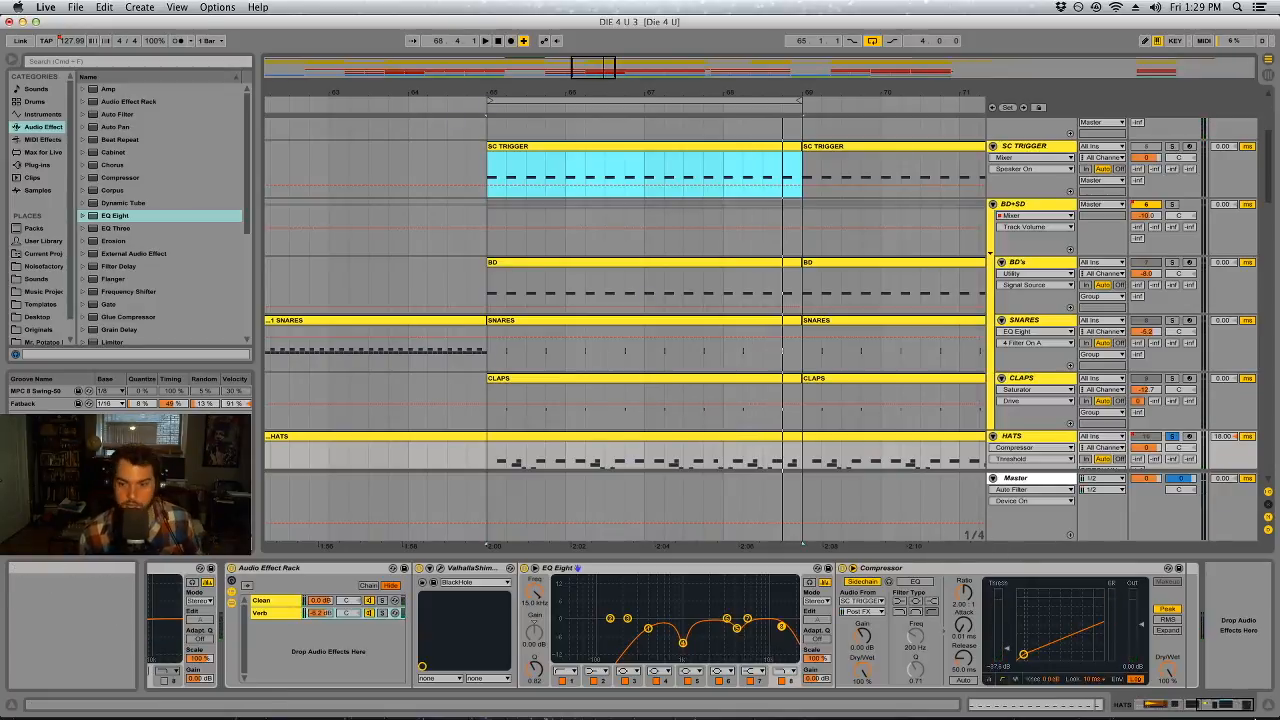
left_click(1173, 437)
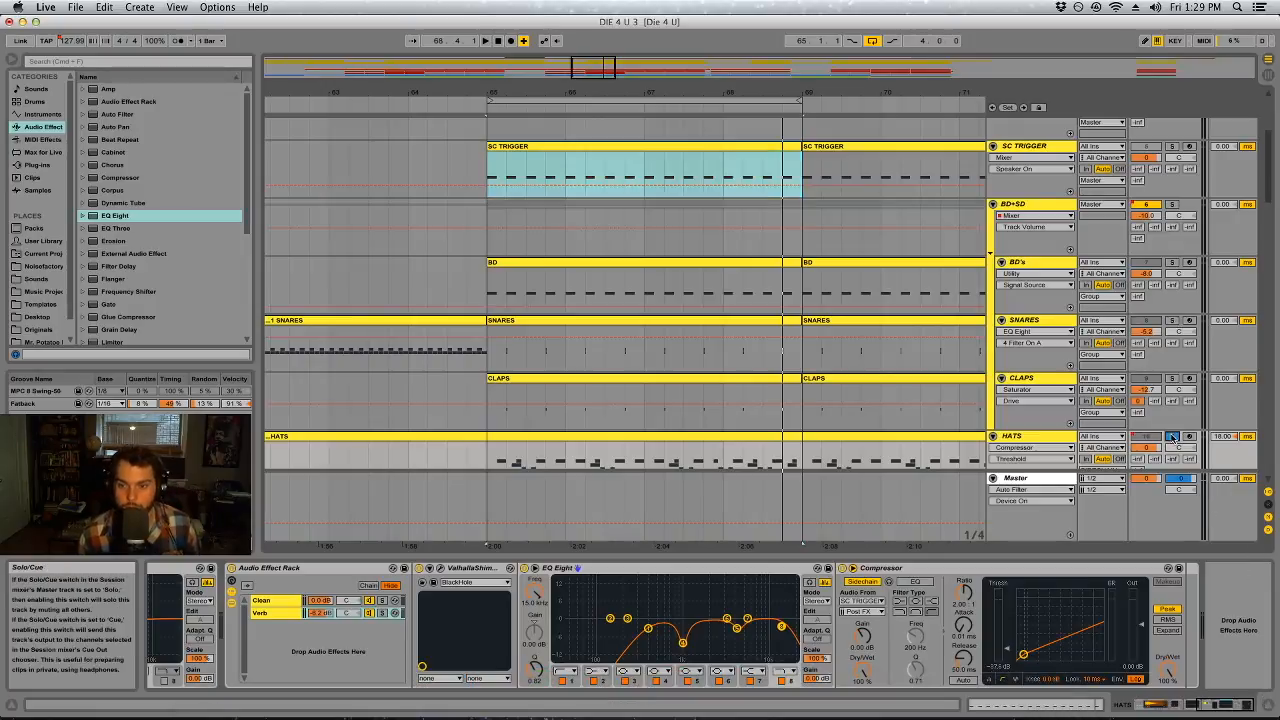
key("space")
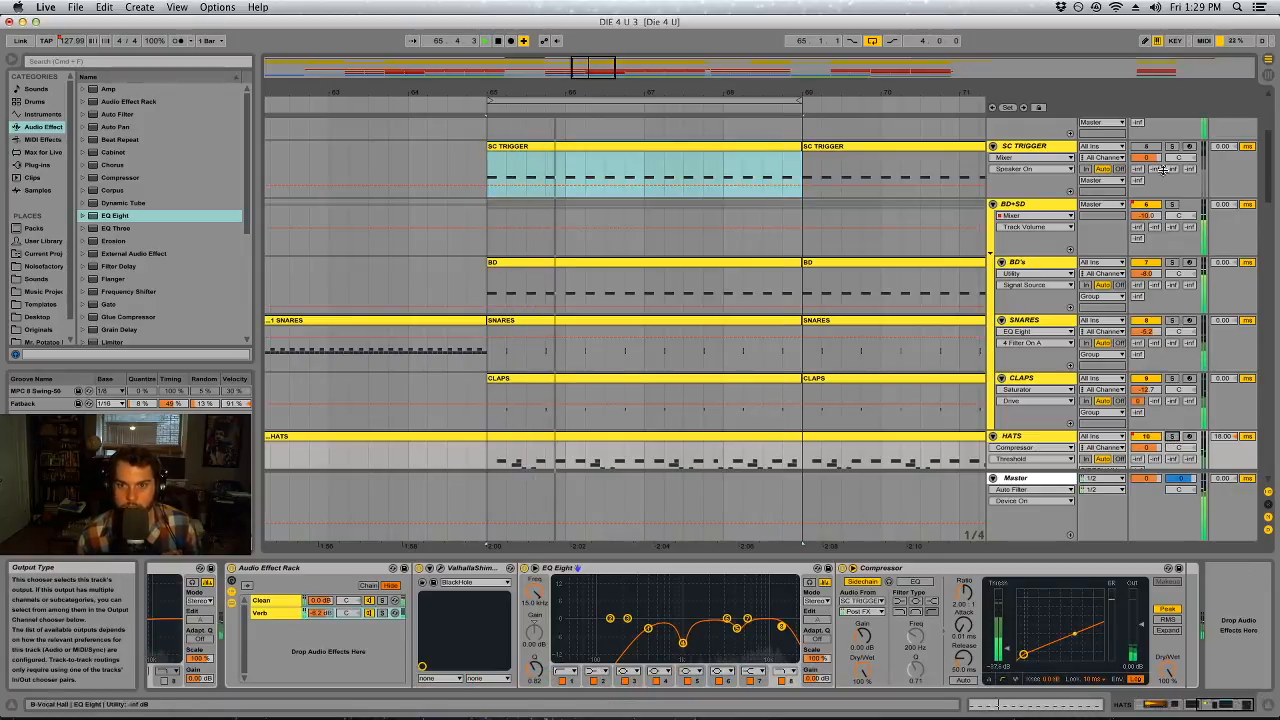
left_click(990, 253)
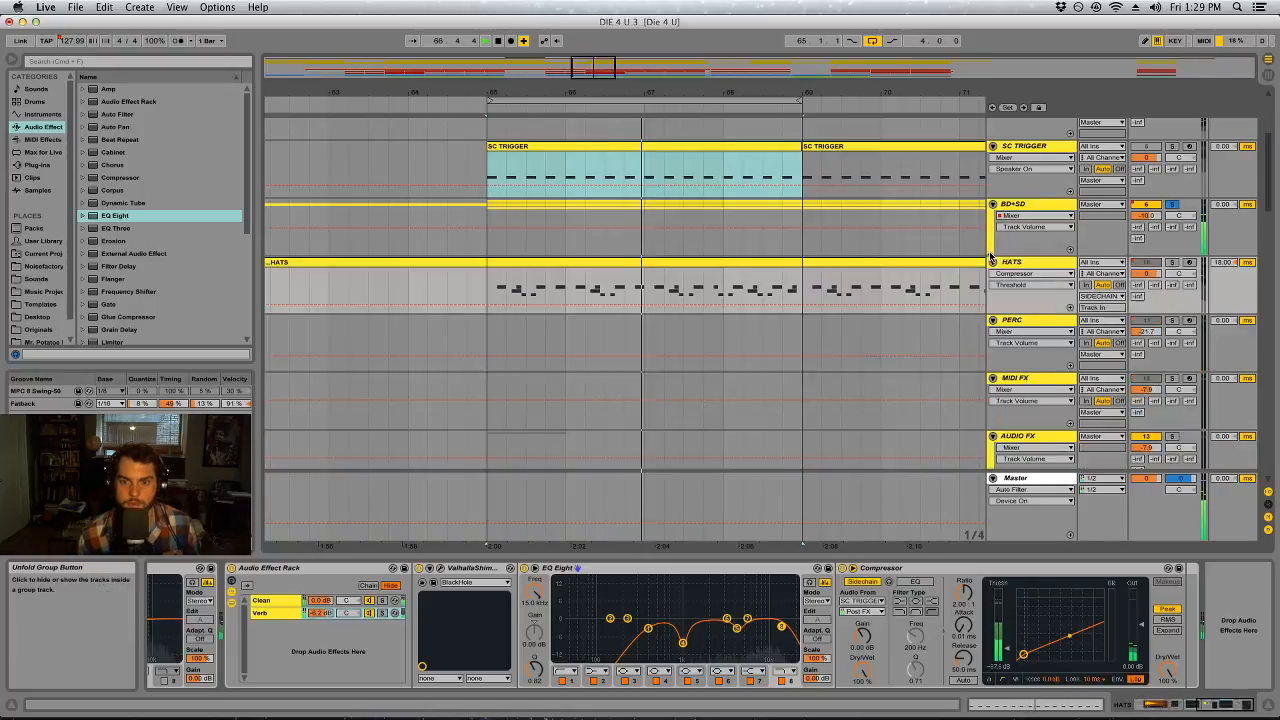
Reset the HATS track delay to 0 ms and lower its Verb chain to -7.4 dB
left_click(1145, 274)
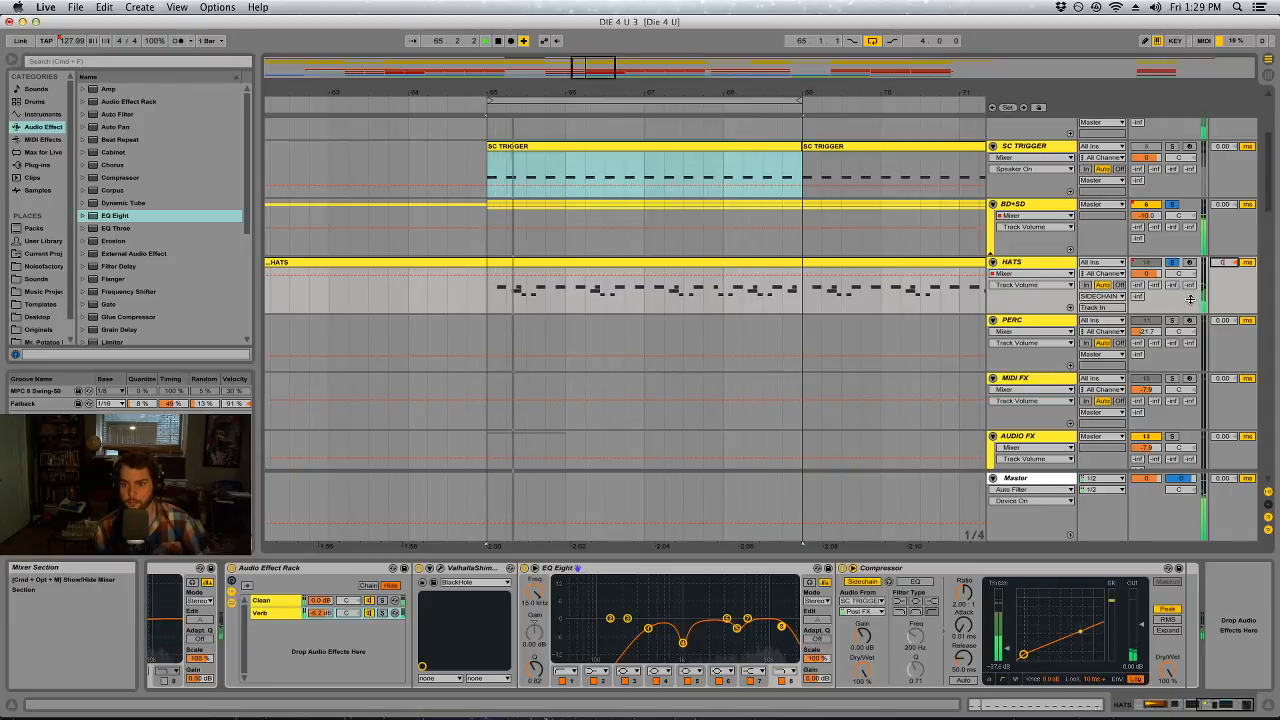
left_click(1051, 263)
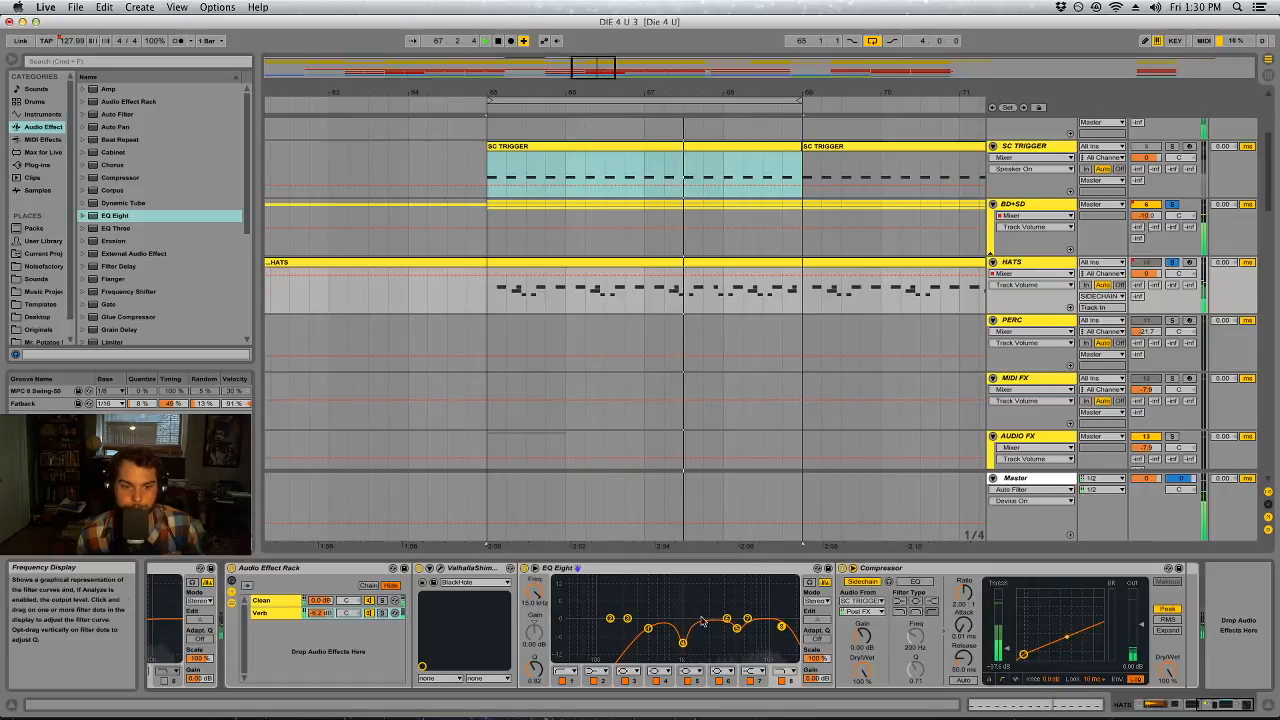
left_click_drag(1222, 705, 1211, 705)
left_click(574, 613)
left_click(574, 613)
left_click_drag(524, 613, 524, 619)
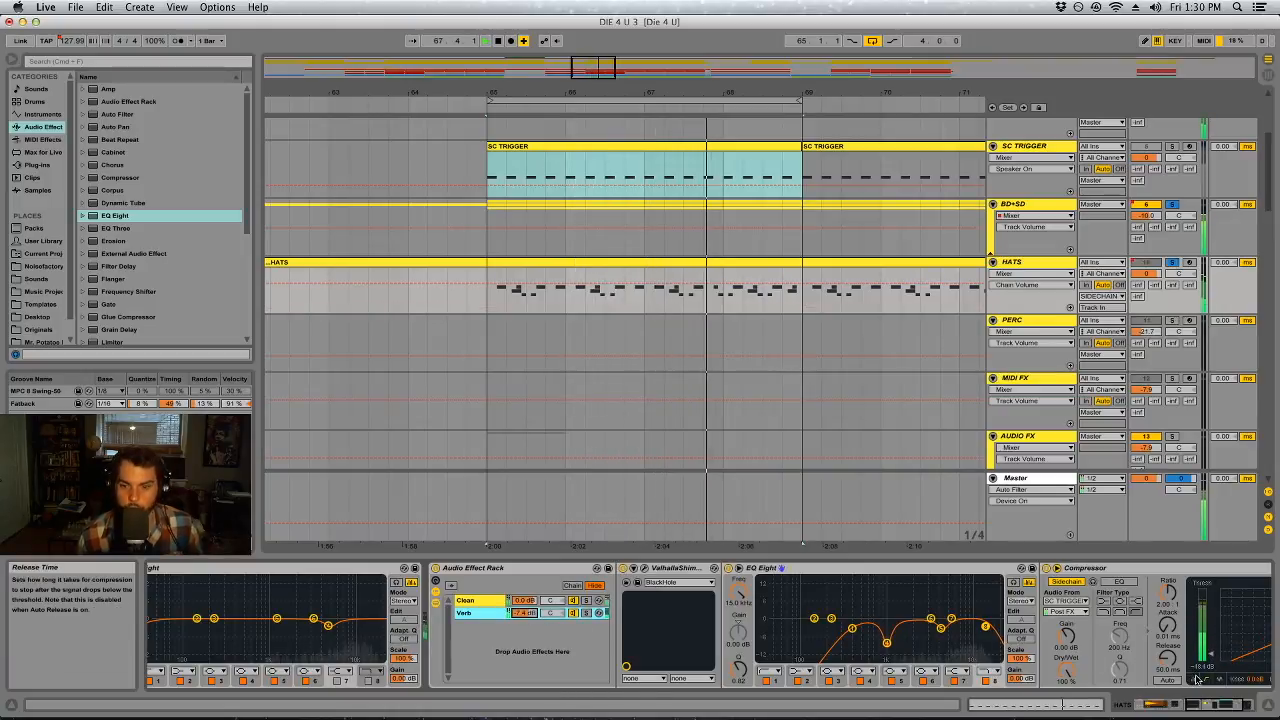
Lengthen the release of the HATS Compressor to about 69 ms and unsolo the tracks to hear the hats in the full mix
scroll(1020, 645, "right", 3)
left_click_drag(1082, 658, 1041, 649)
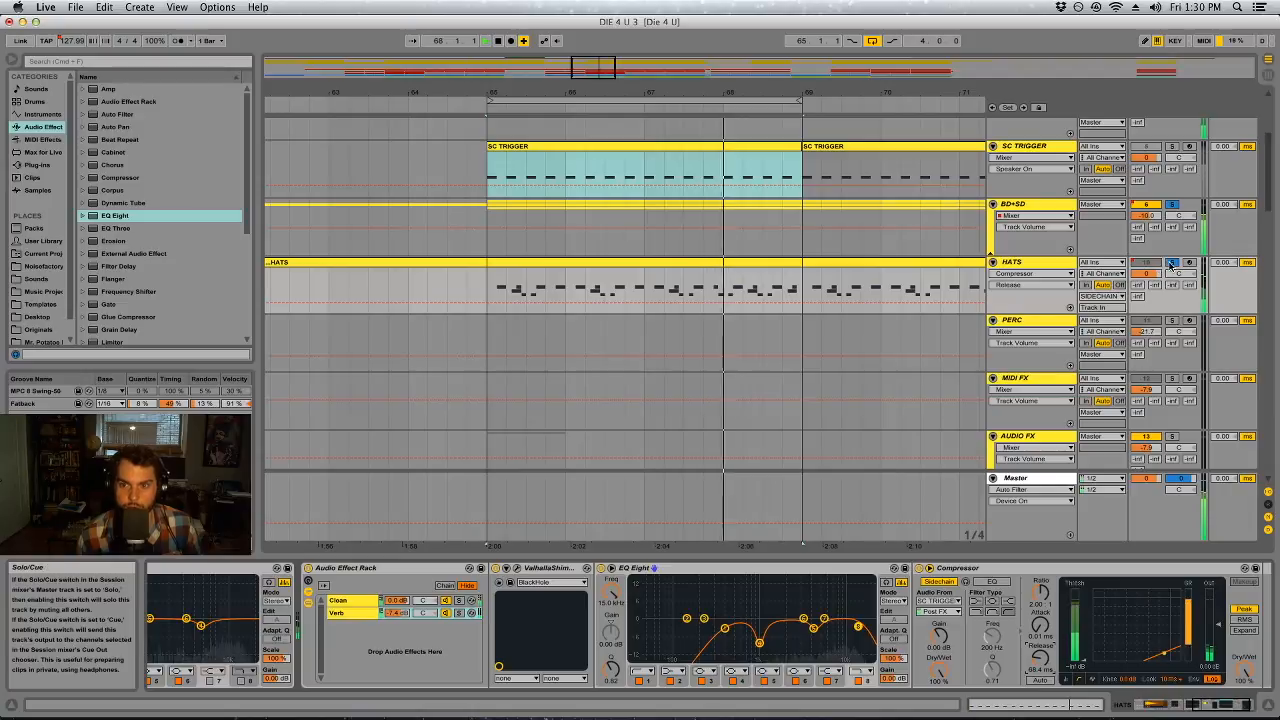
scroll(1163, 240, "up", 3)
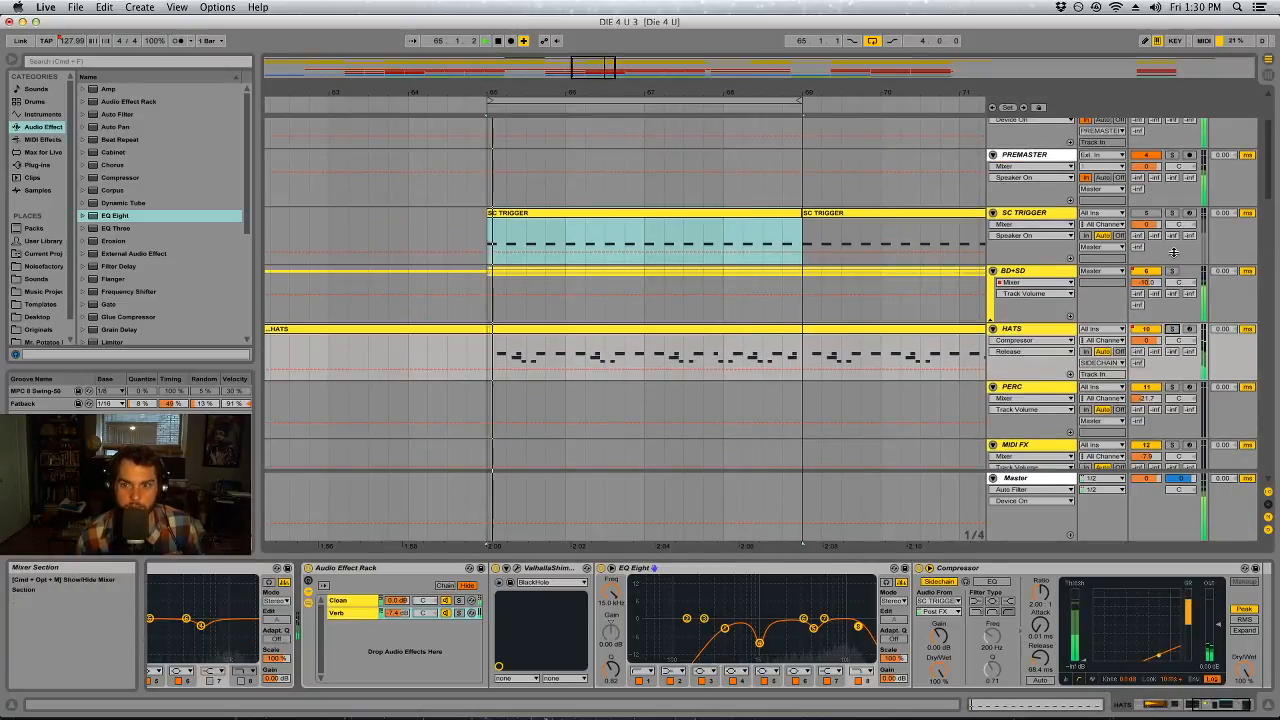
Delete the empty PERC and MIDI FX tracks from the Arrangement
scroll(1054, 348, "down", 4)
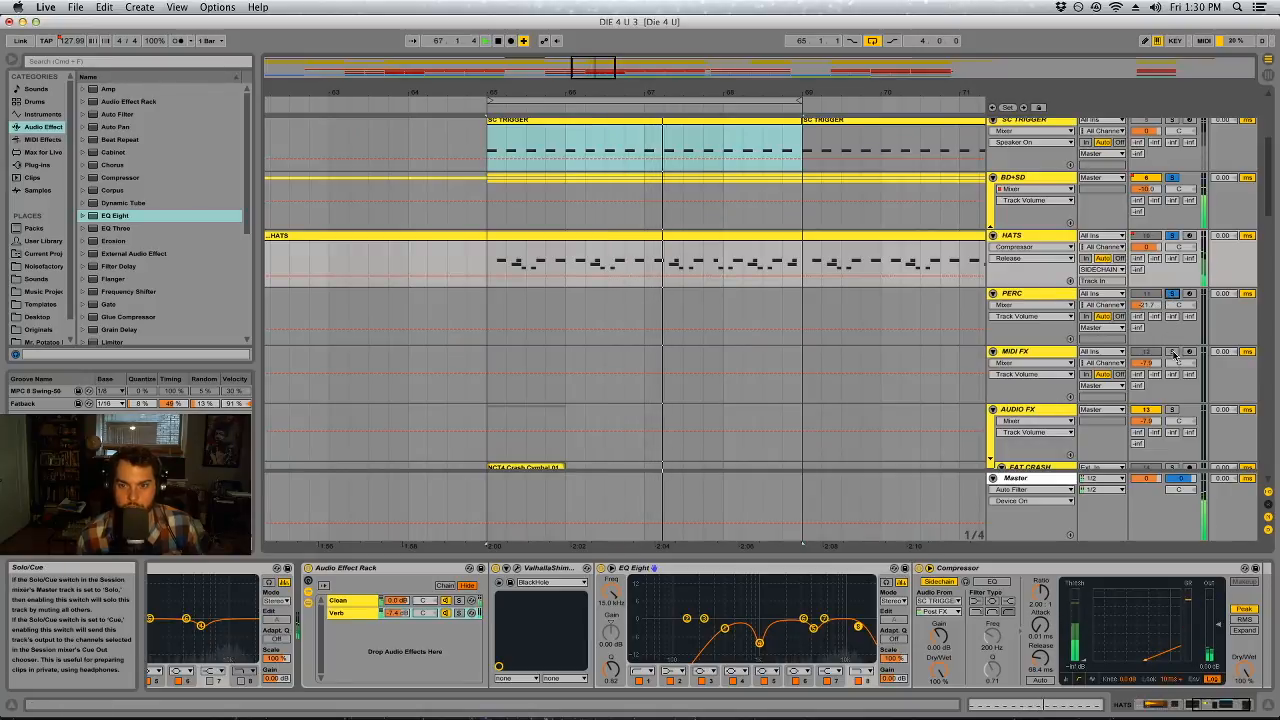
scroll(1035, 240, "down", 1)
left_click_drag(840, 93, 840, 20)
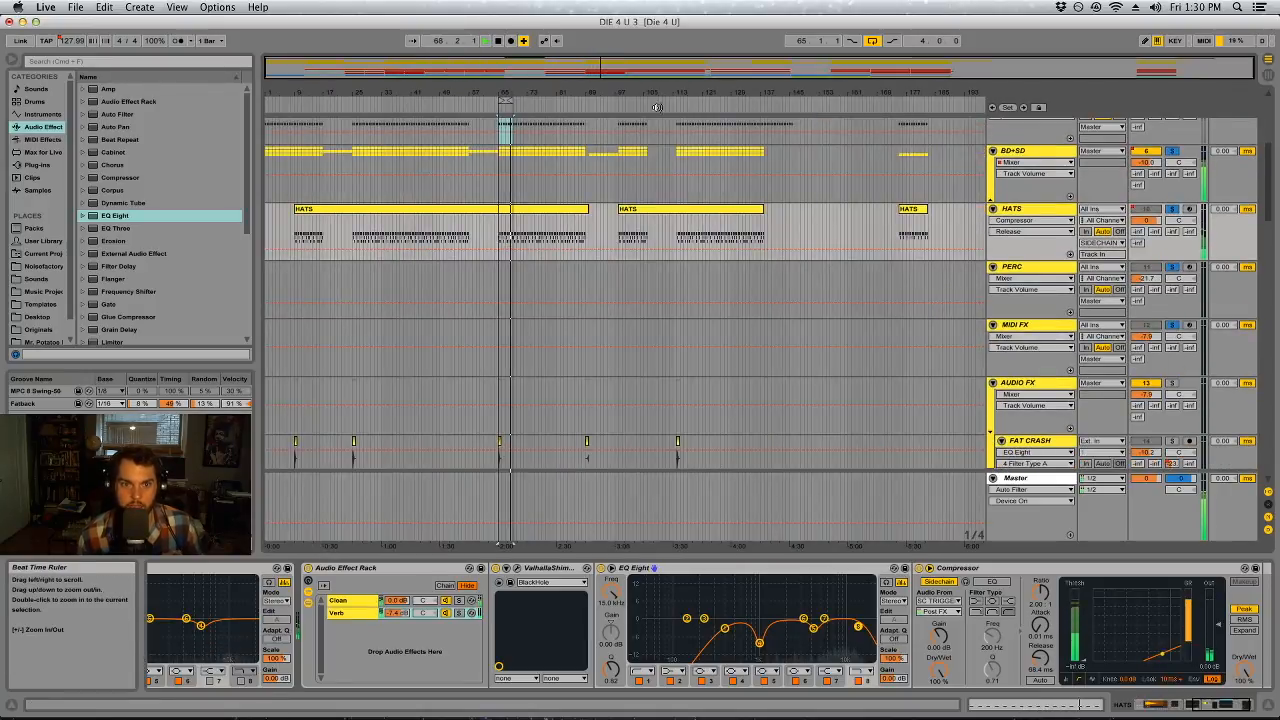
left_click(1050, 268)
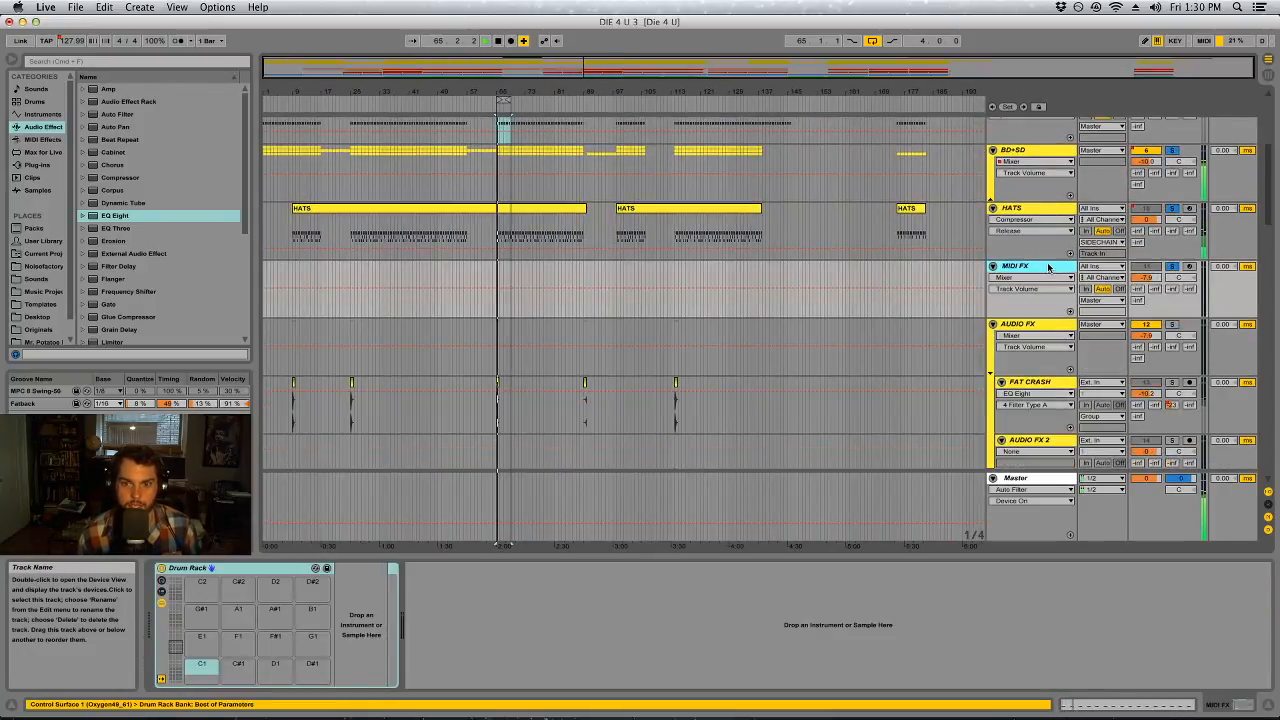
key("Delete")
Solo the AUDIO FX group and delete the existing EQ Eight from the FAT CRASH track
left_click(1173, 266)
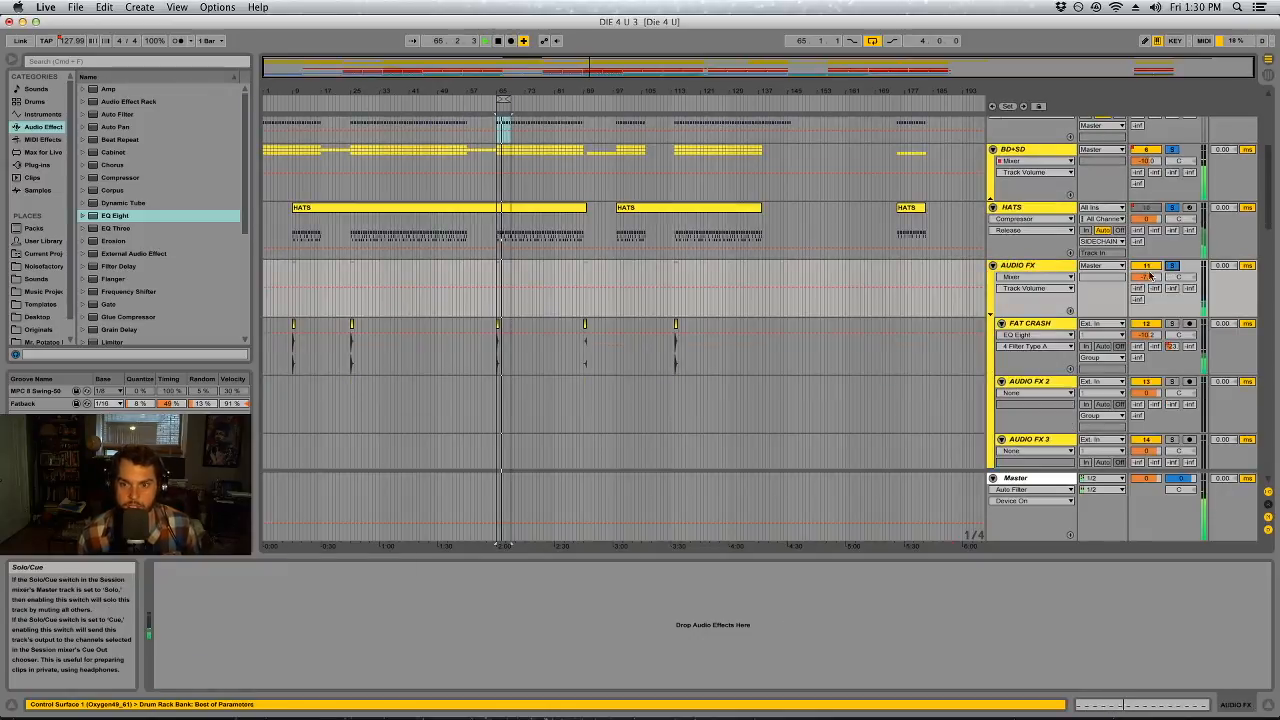
left_click_drag(538, 63, 540, 100)
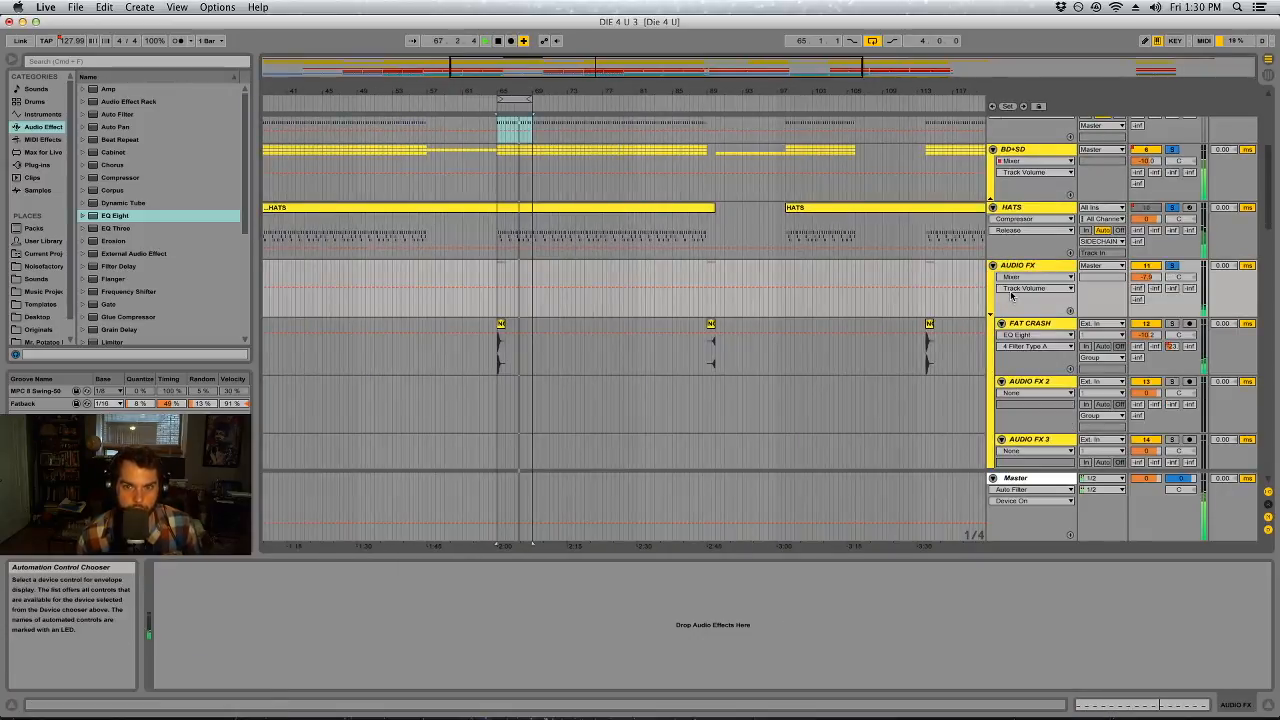
left_click(986, 323)
left_click(252, 568)
key("Delete")
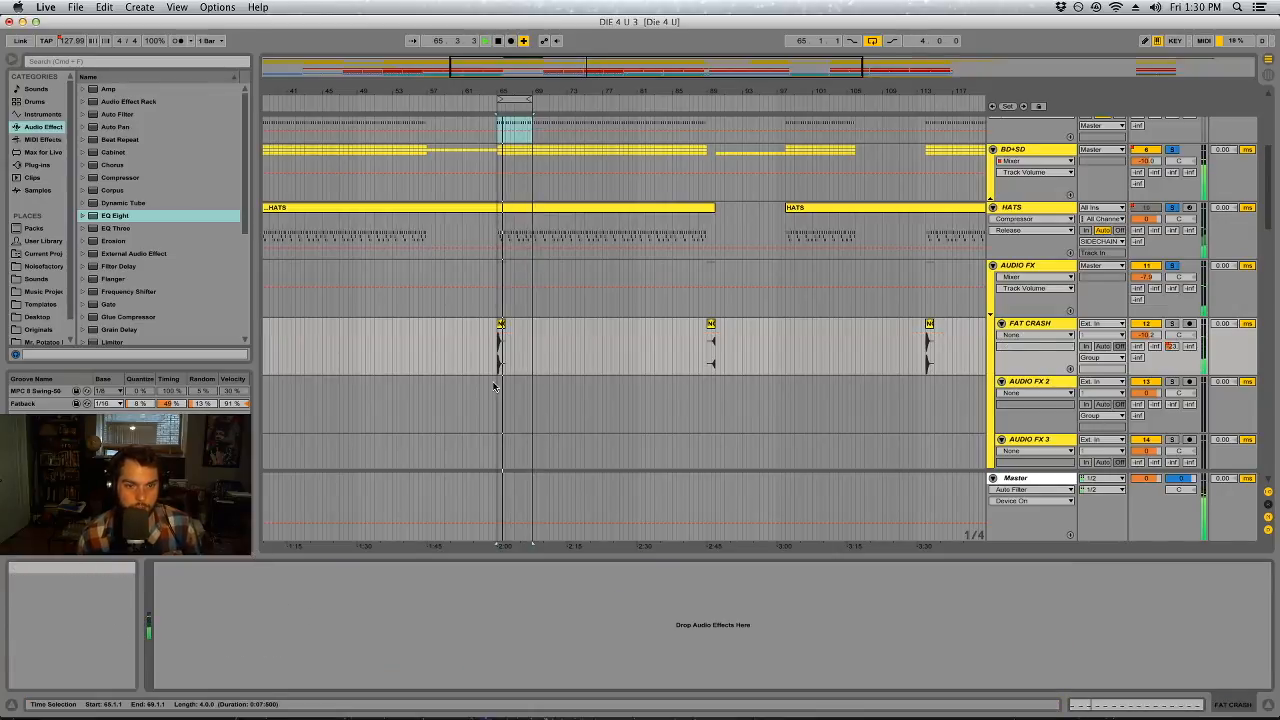
Add a new EQ Eight to FAT CRASH and set its band 1 low cut to about 457 Hz
left_click_drag(117, 217, 133, 241)
left_click_drag(329, 607, 234, 656)
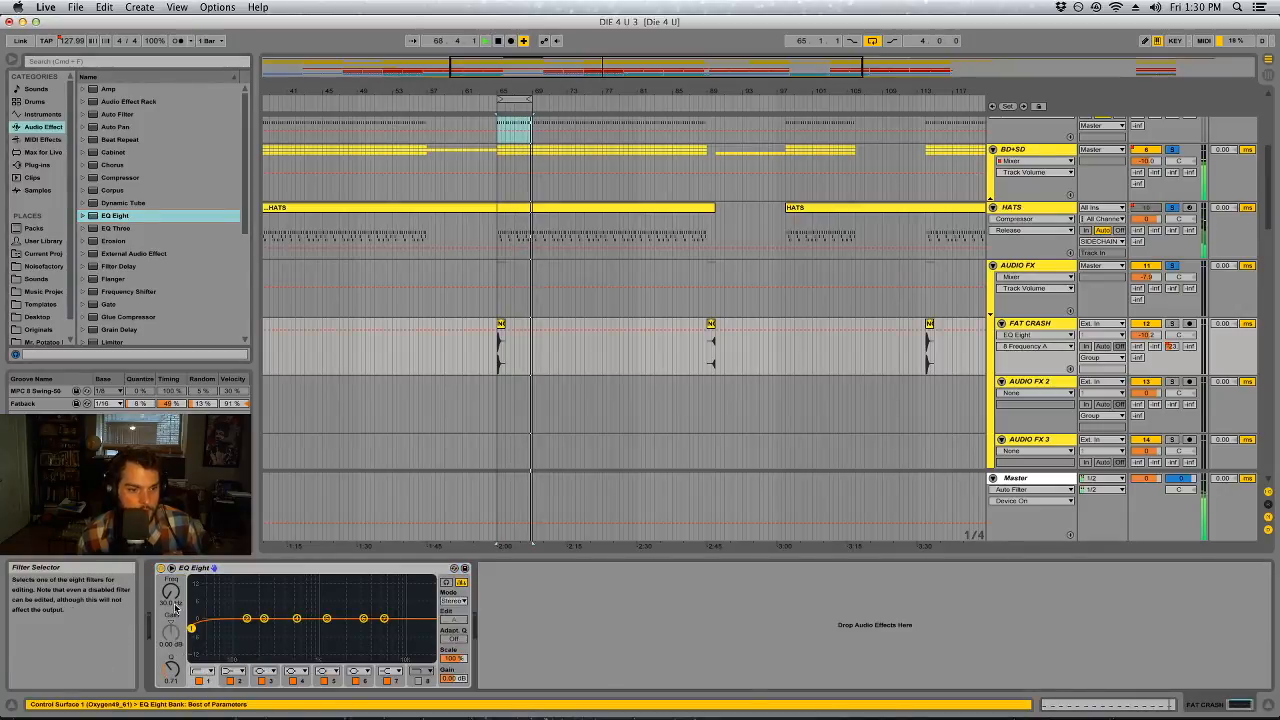
left_click_drag(191, 628, 284, 628)
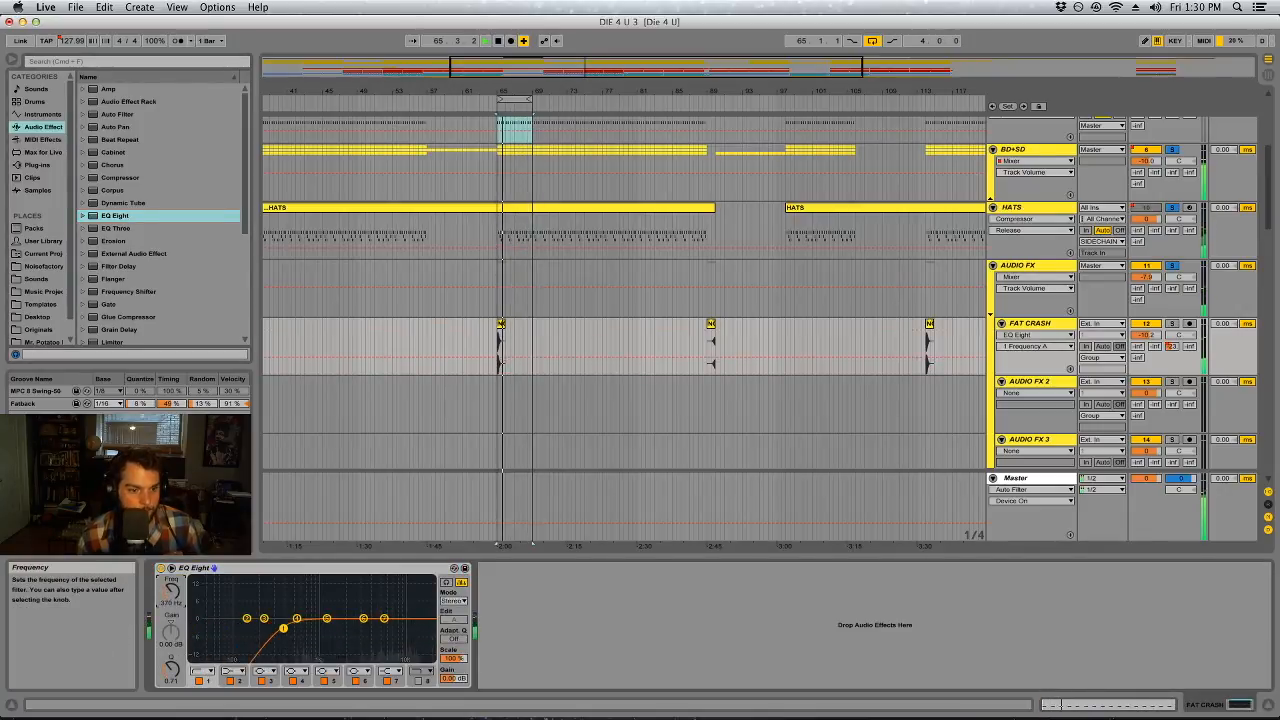
Shape the FAT CRASH EQ Eight with an upper-mid dip on band 5, a slight boost around 7 kHz, and a high cut on band 8
left_click(327, 620)
key("space")
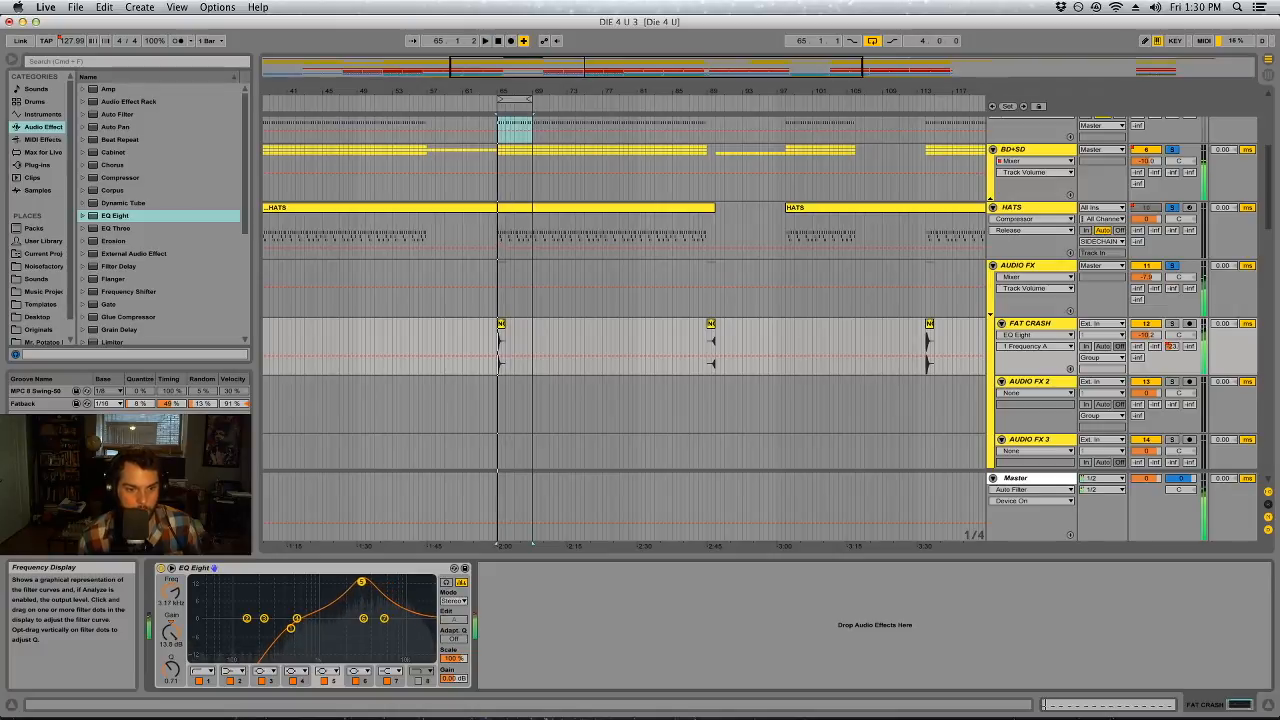
left_click_drag(170, 628, 171, 634)
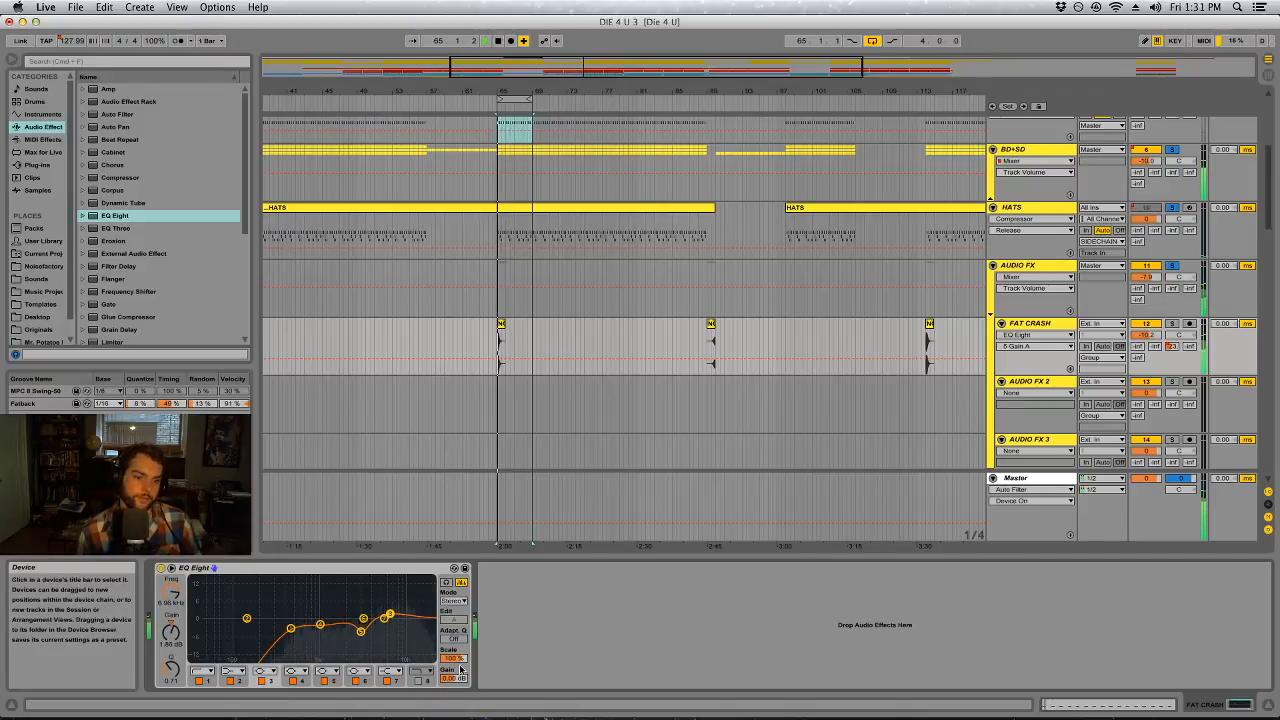
left_click(418, 680)
left_click_drag(416, 630, 408, 628)
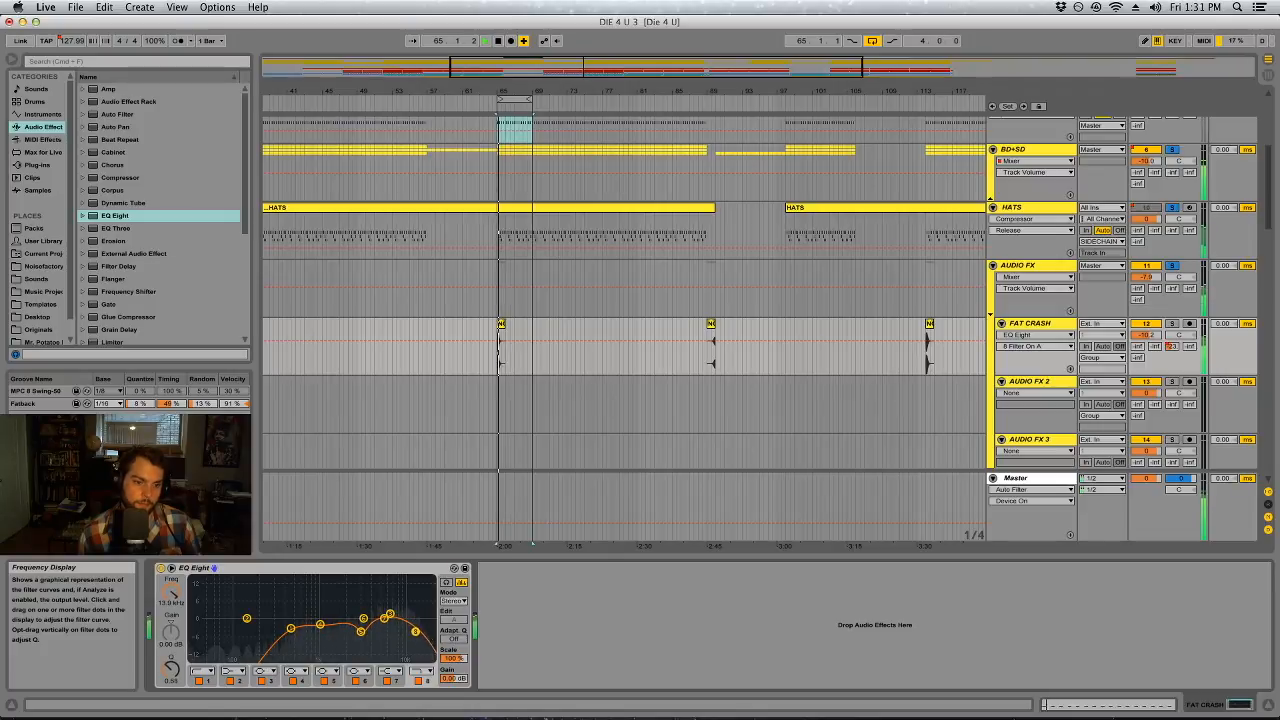
key("space")
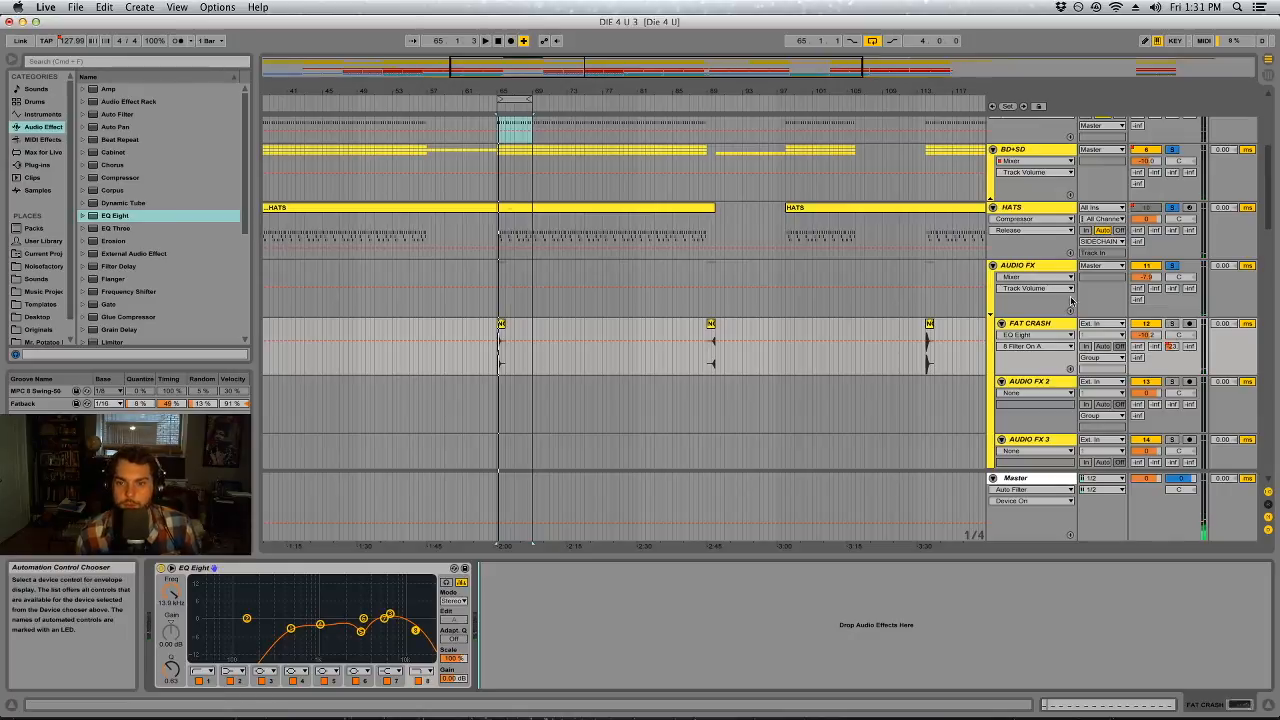
Show the return tracks, inspect the effects on A Bright Room, and select the loop starting at bar 65 in the Arrangement
key("Tab")
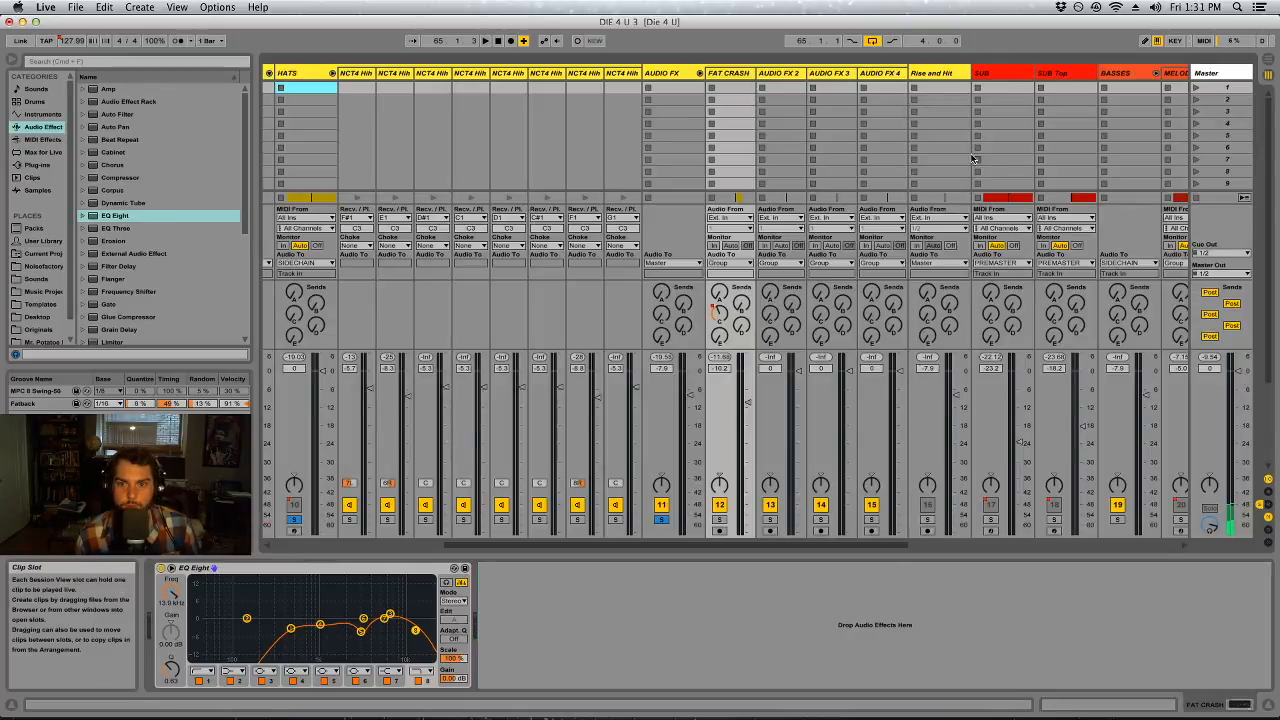
left_click(1268, 508)
left_click(912, 75)
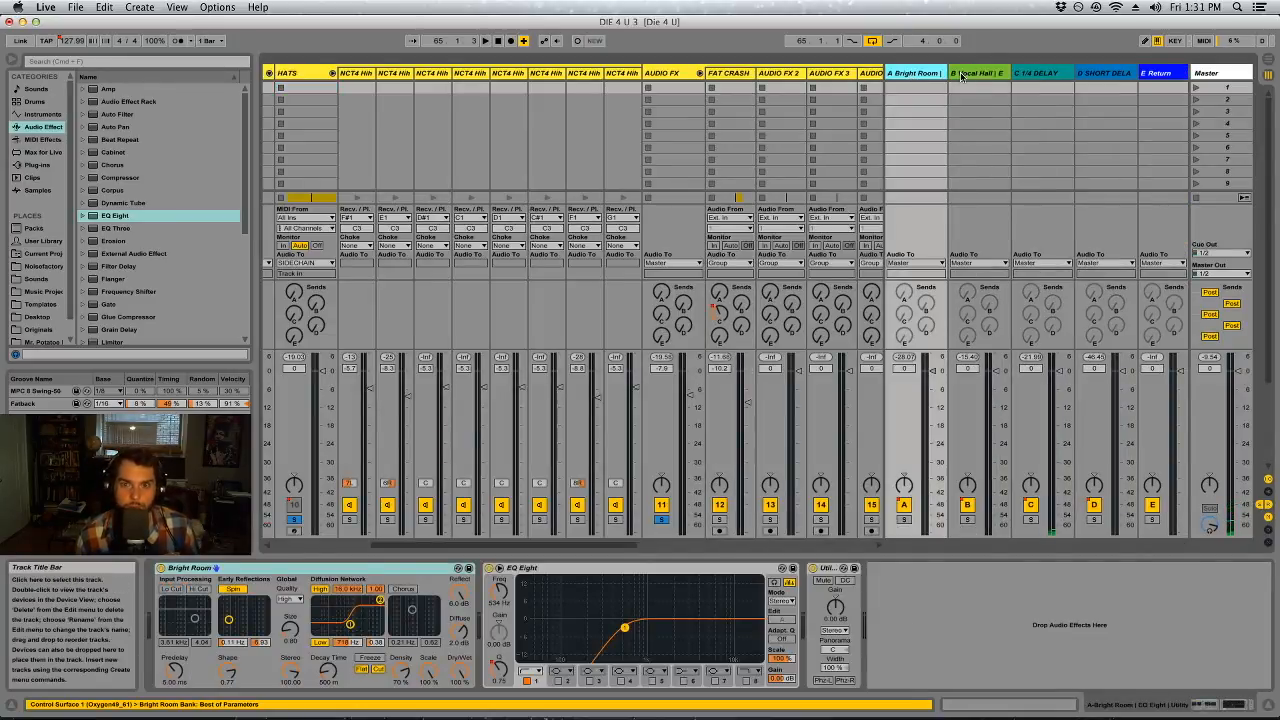
key("Tab")
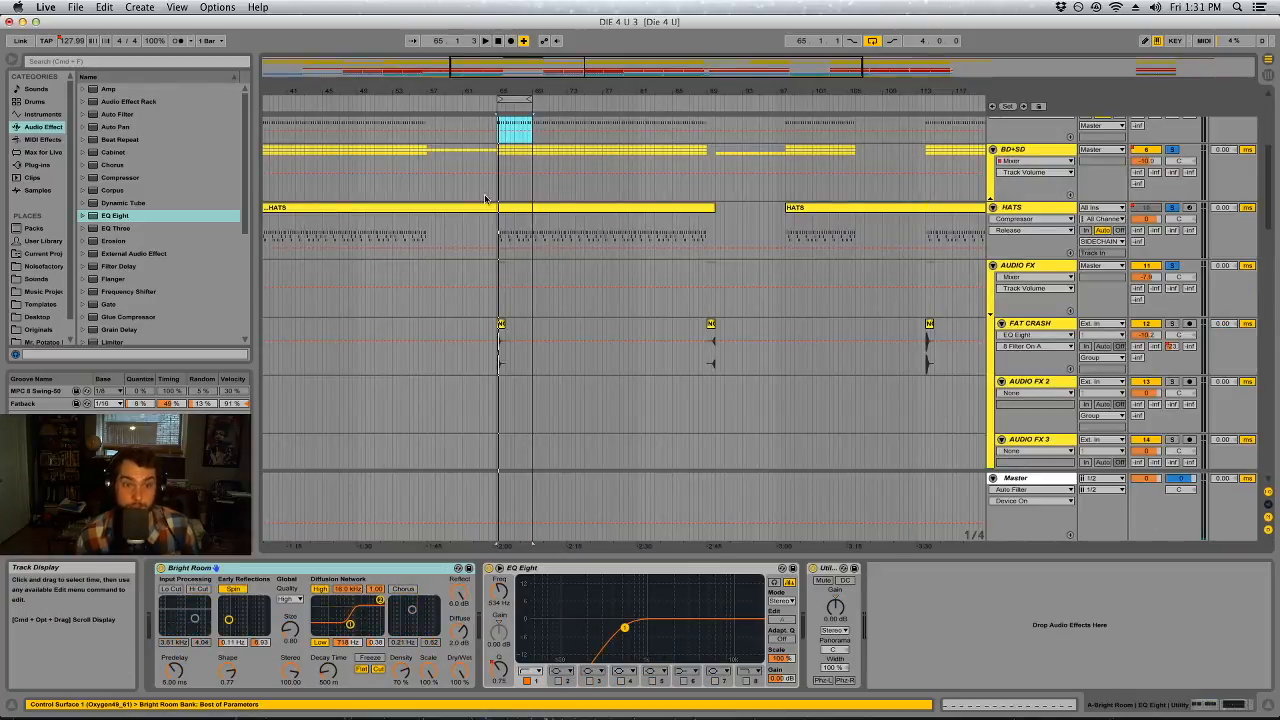
left_click(506, 97)
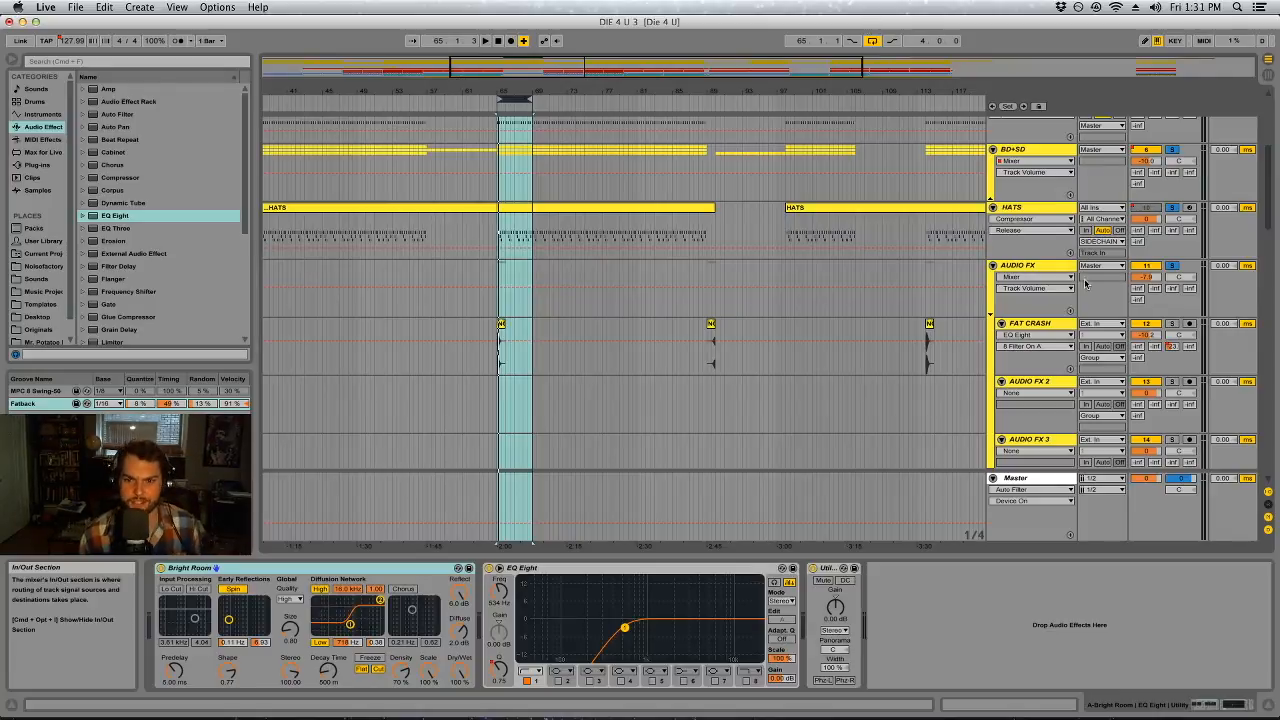
Audition the crash loop, select FAT CRASH and add the ValhallaRoom plug-in after its EQ Eight
scroll(824, 339, "down", 5)
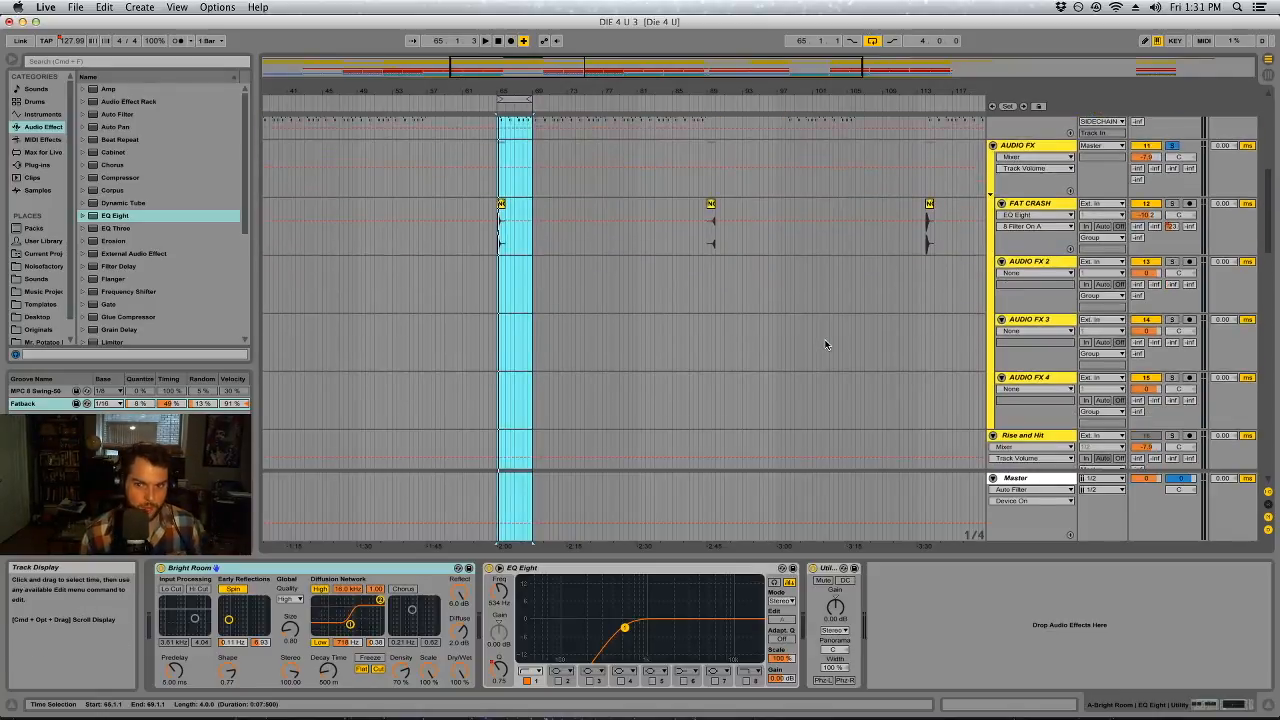
scroll(903, 320, "up", 3)
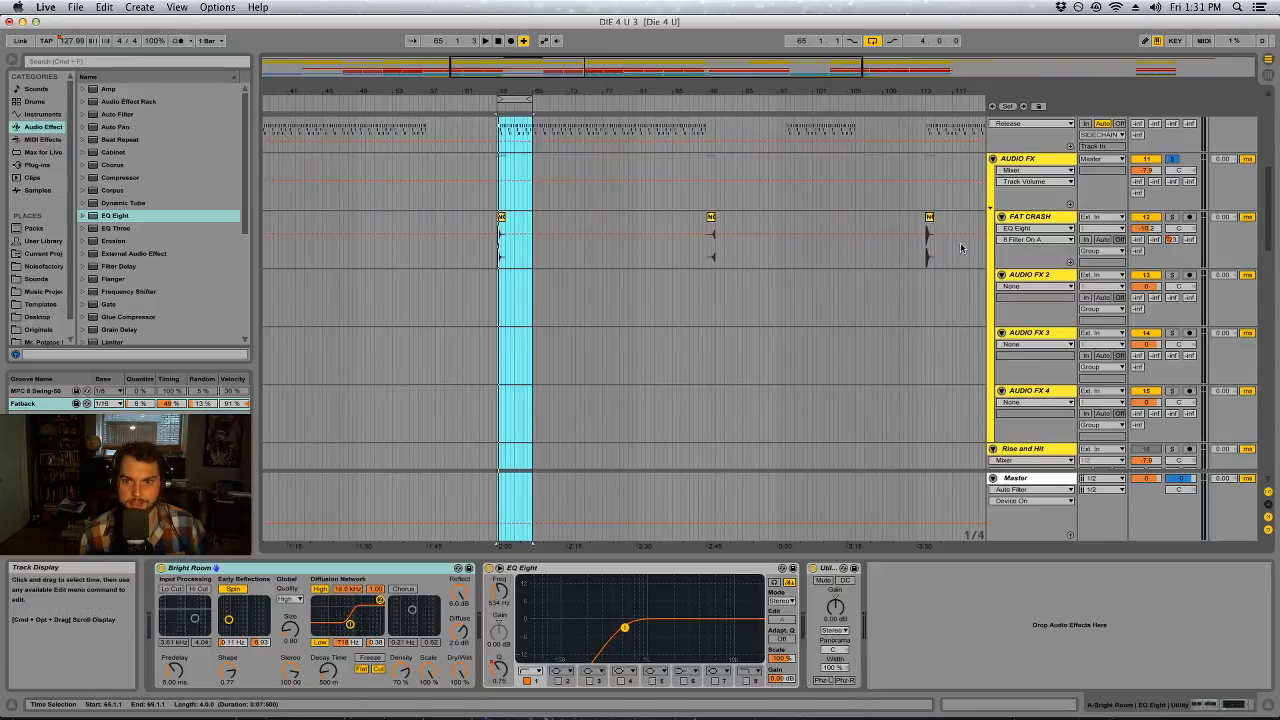
key("space")
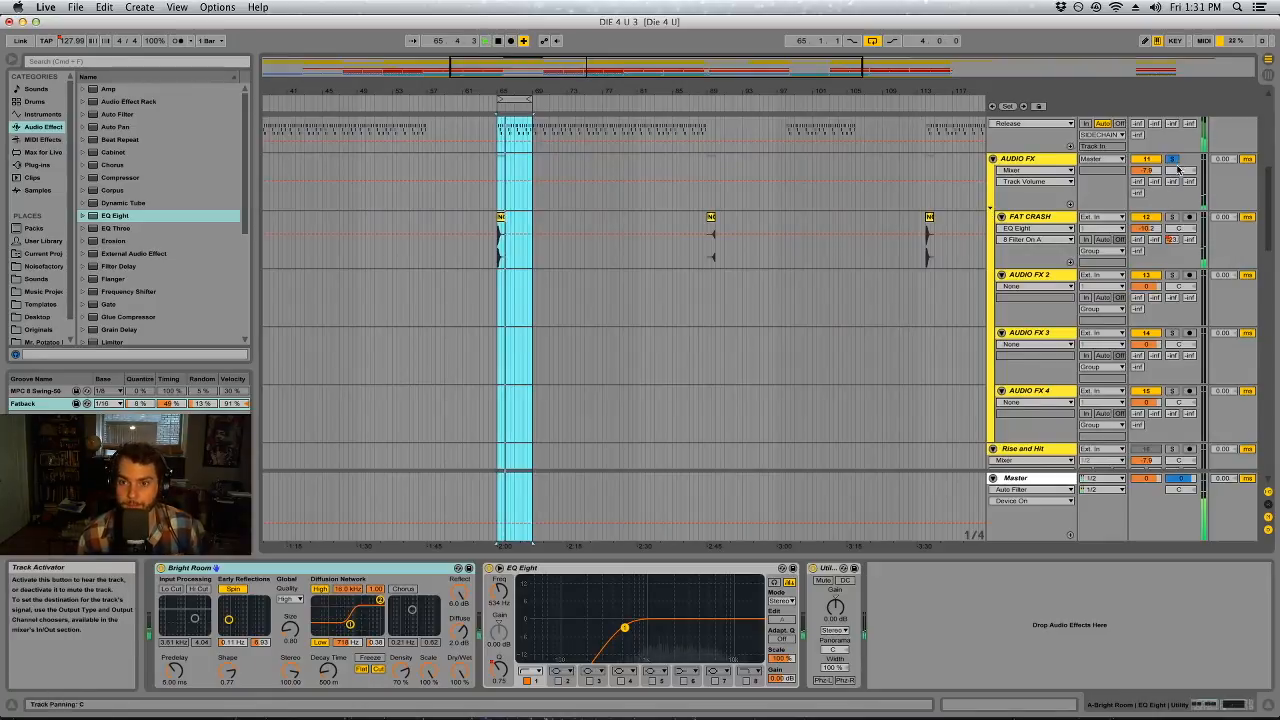
left_click(1037, 160)
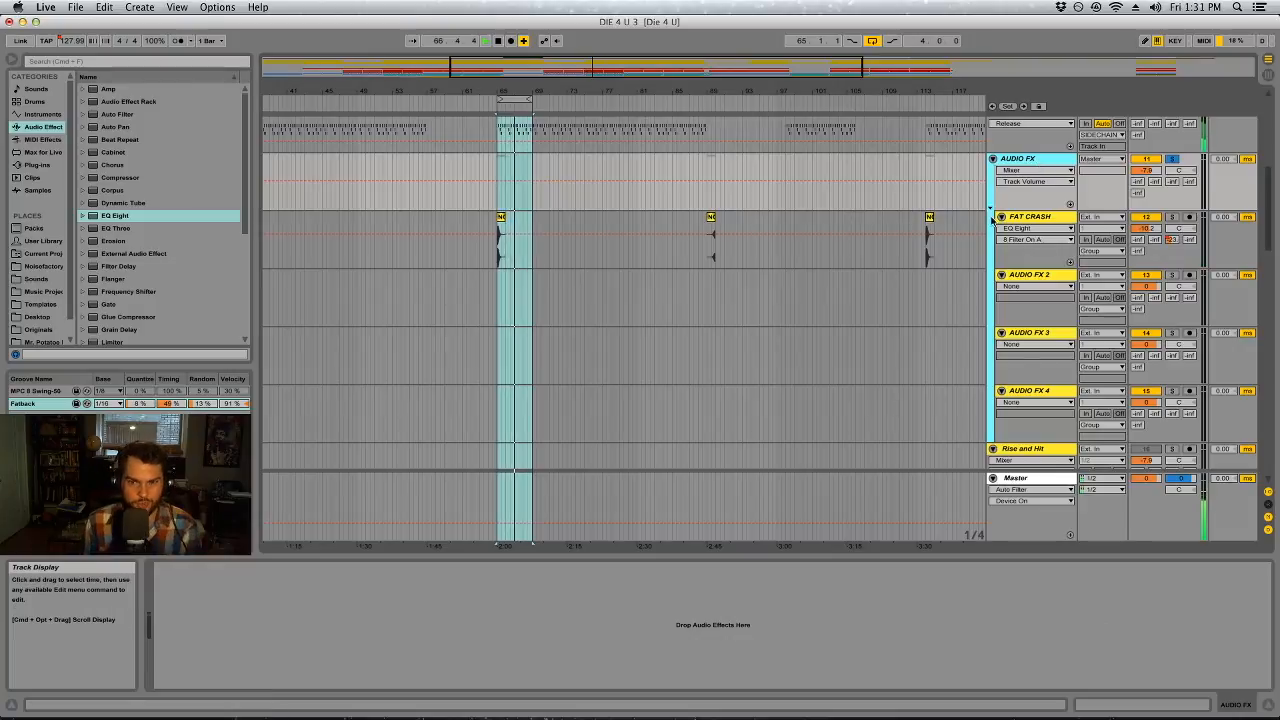
left_click(498, 264)
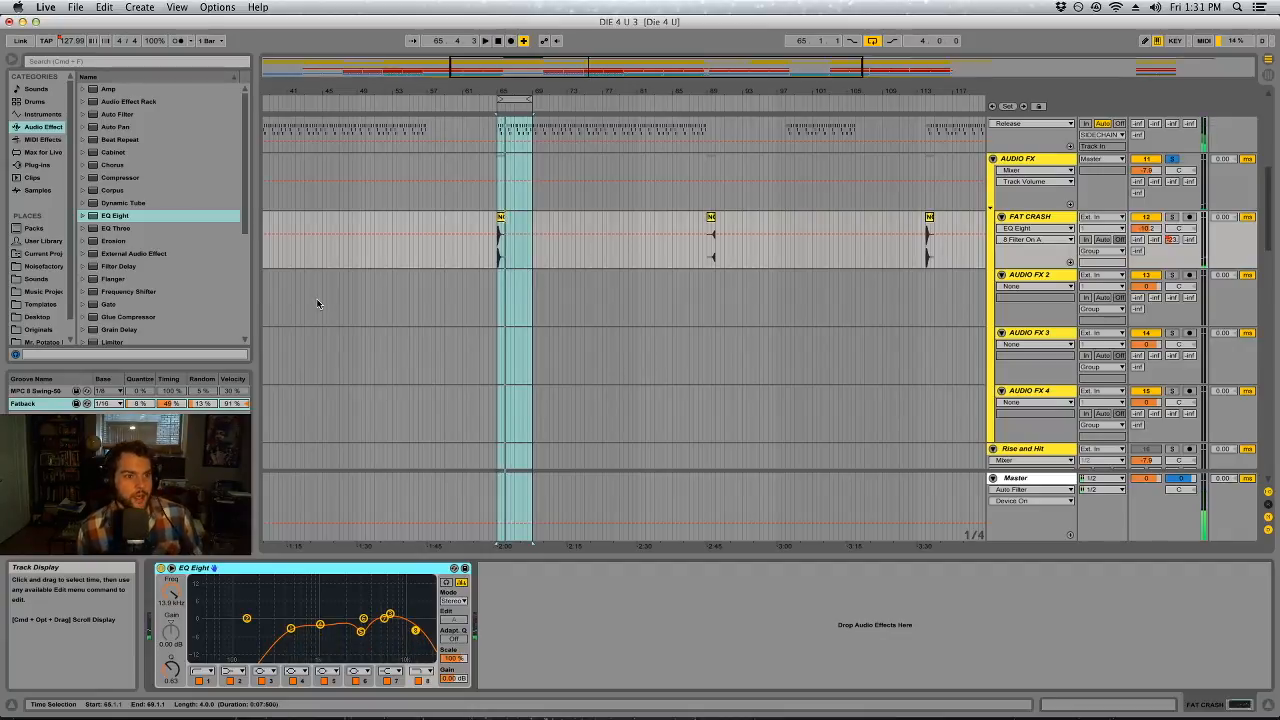
left_click(37, 165)
left_click_drag(135, 278, 575, 600)
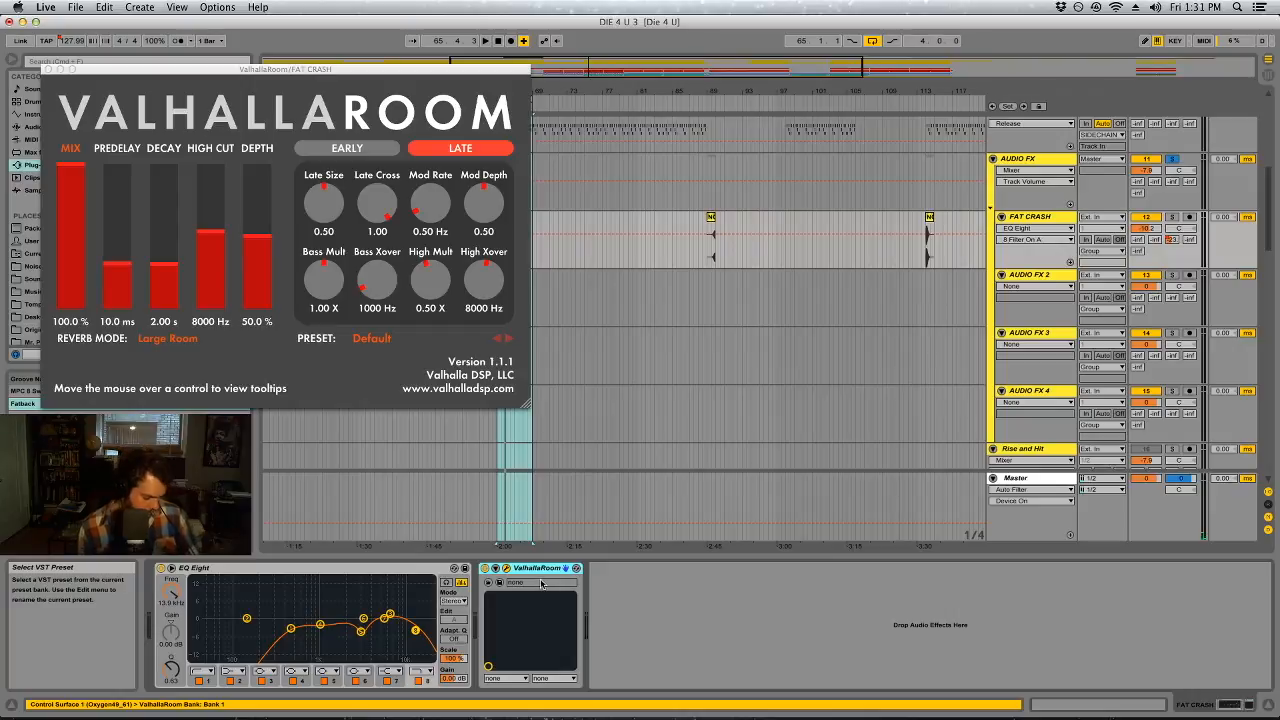
Group ValhallaRoom into an Audio Effect Rack, name its chain Verb, and add an empty chain named Clean ordered above it
key("super+g")
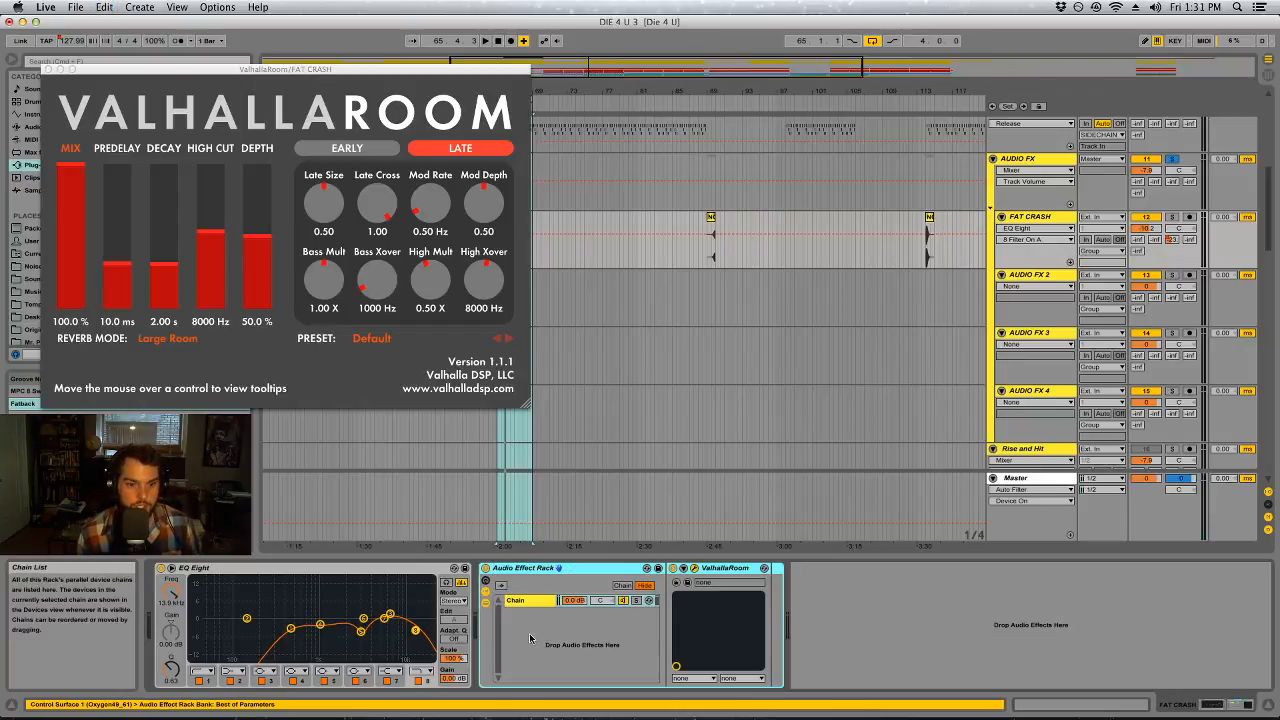
key("super+d")
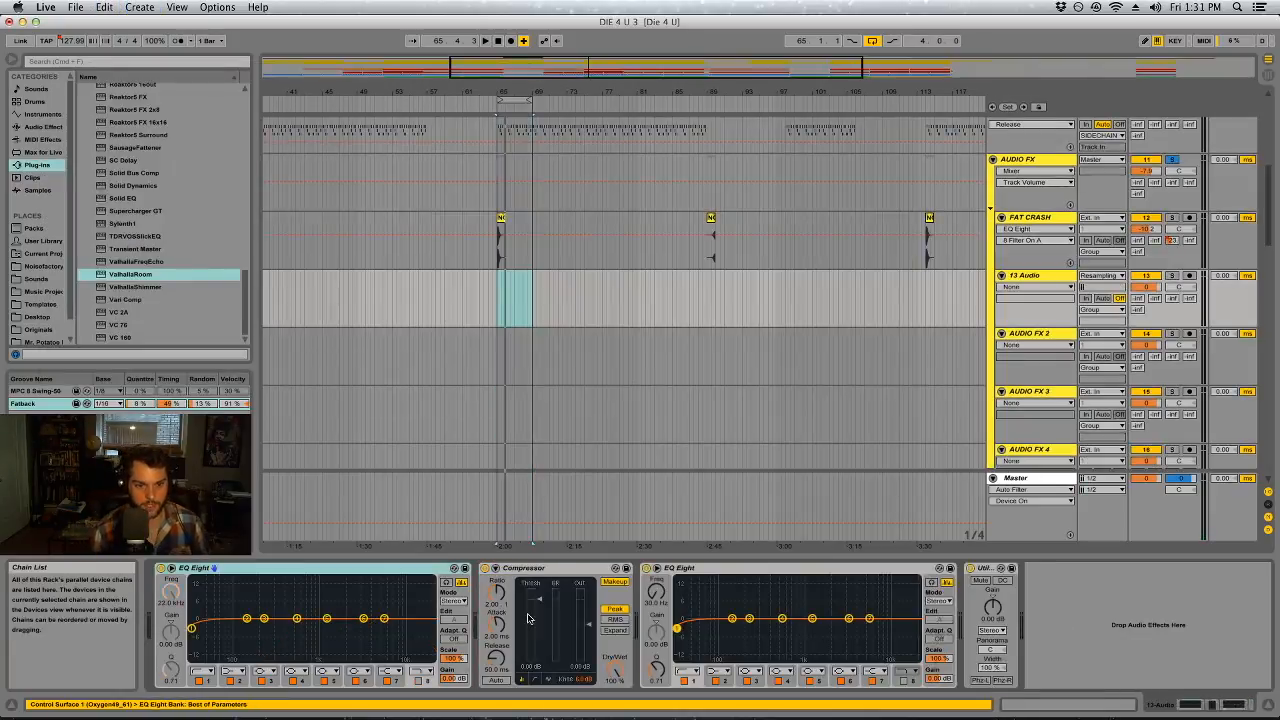
key("super+z")
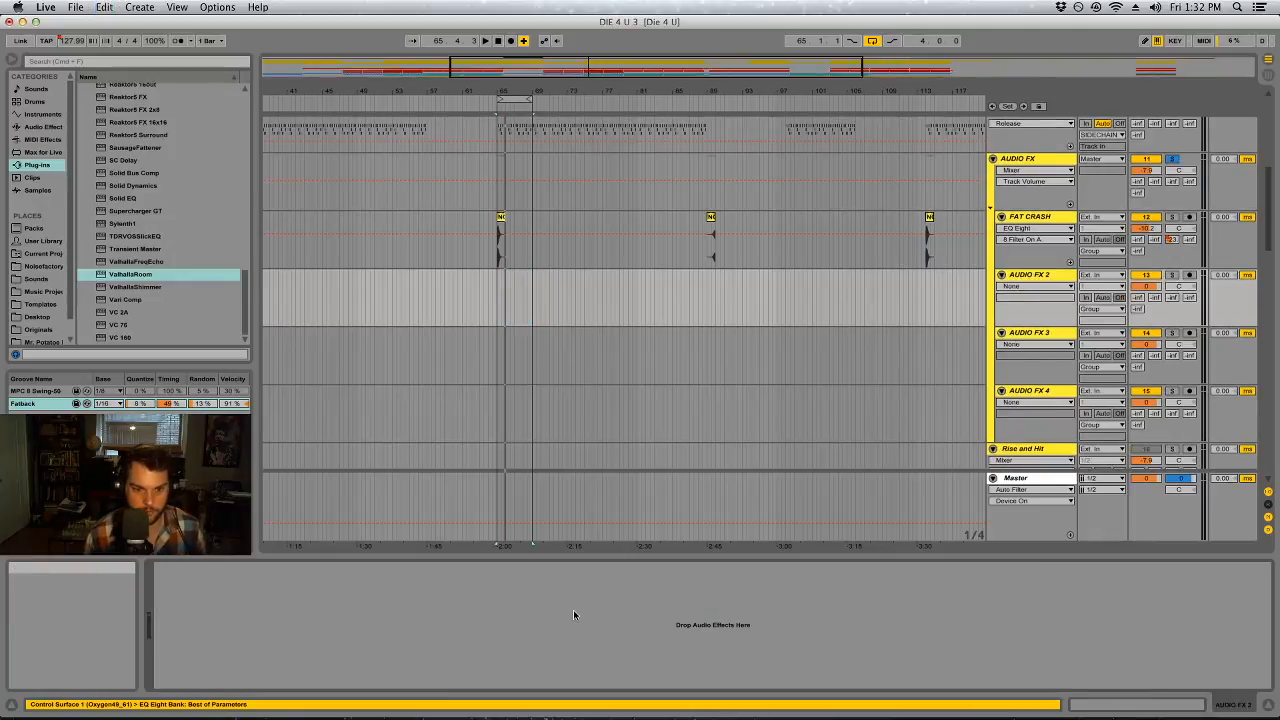
left_click(1039, 217)
left_click(536, 614)
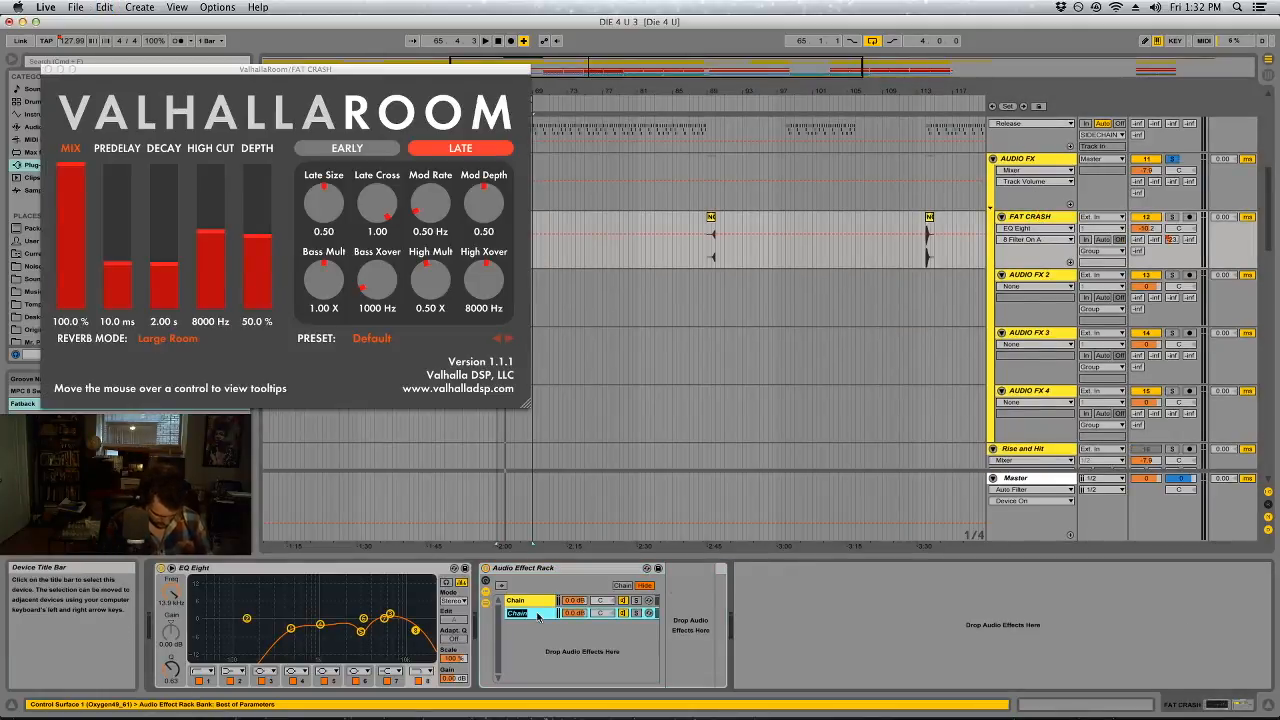
type("Cle")
left_click(527, 601)
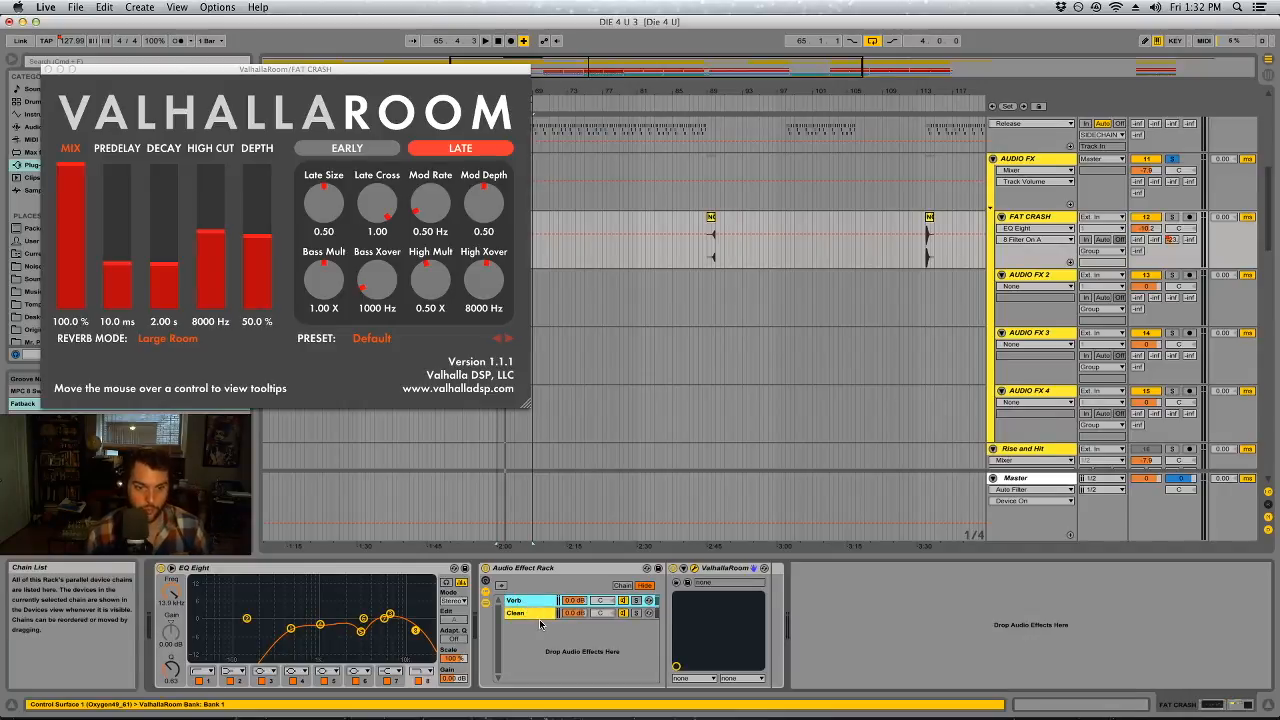
left_click_drag(545, 603, 540, 617)
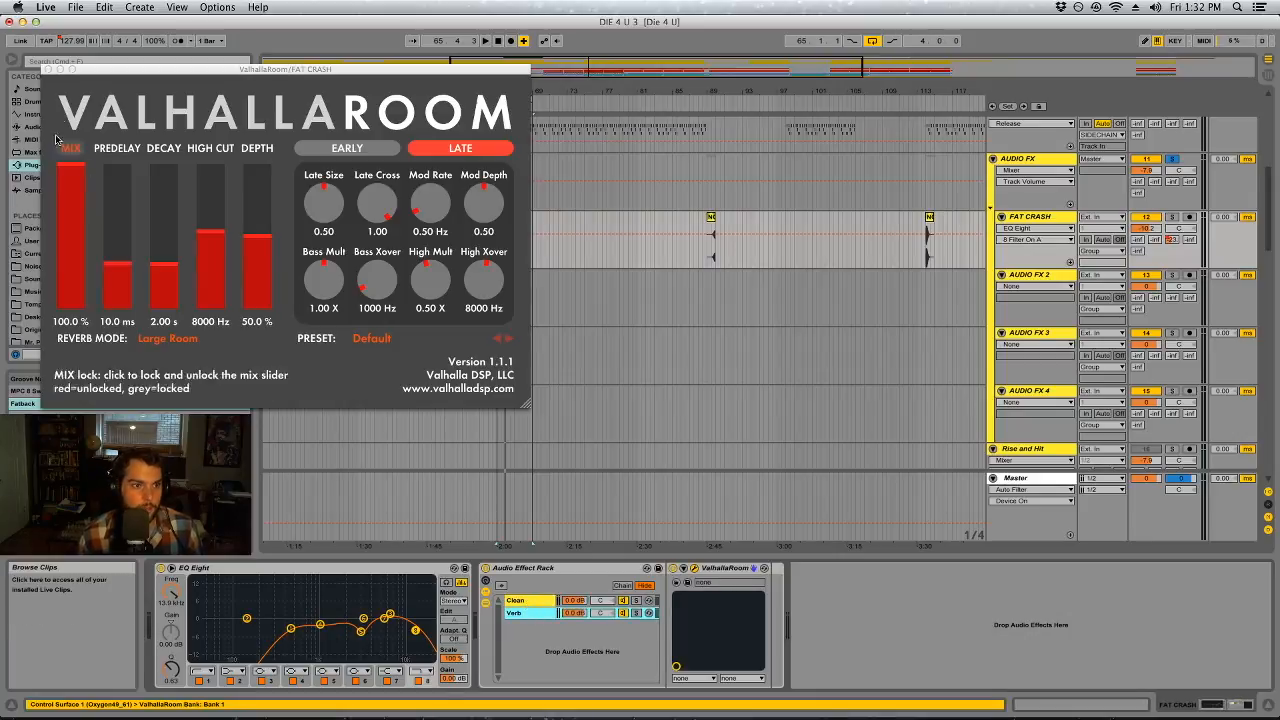
Raise the ValhallaRoom decay on FAT CRASH to about 4.32 s during playback and close its window
left_click(165, 262)
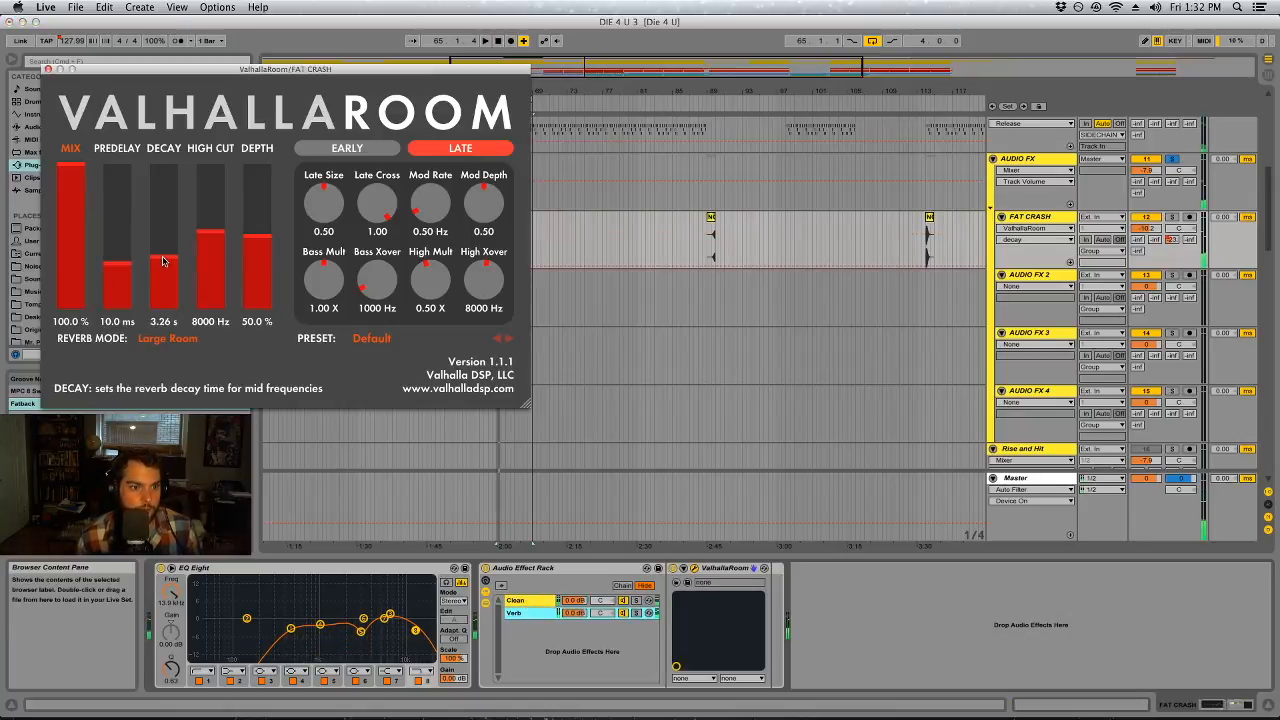
key("space")
left_click_drag(161, 249, 161, 251)
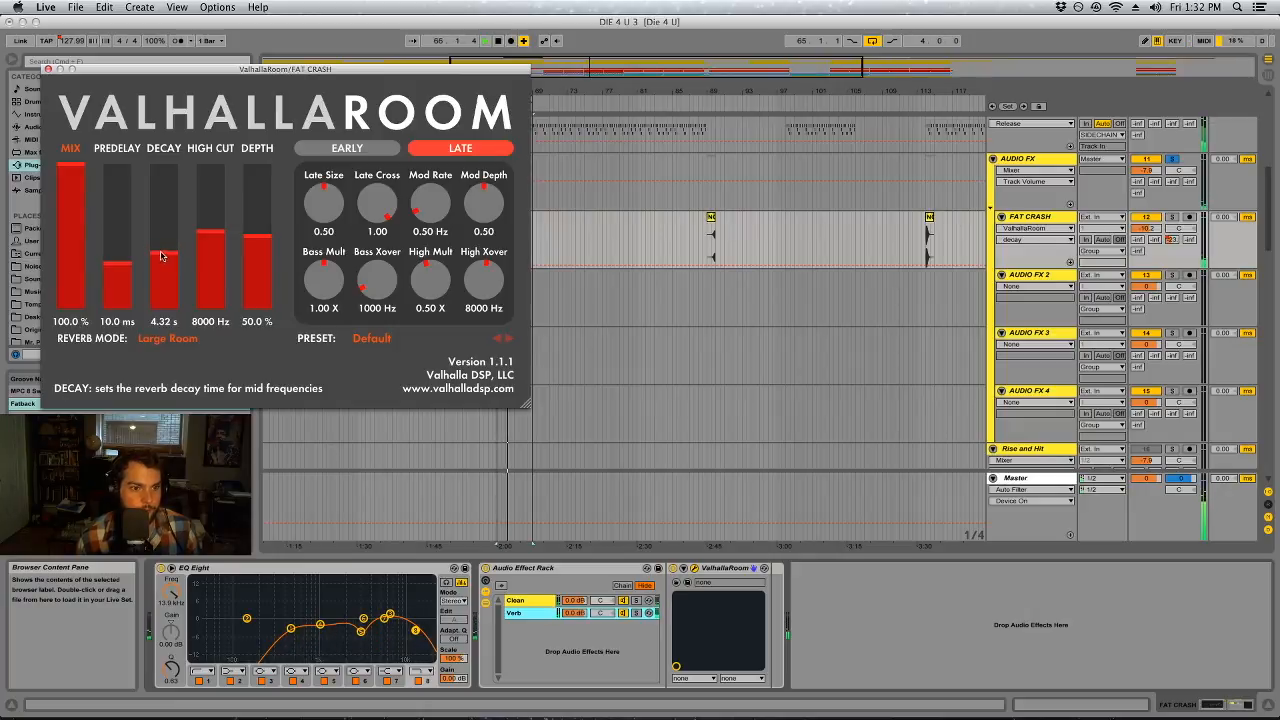
left_click(47, 69)
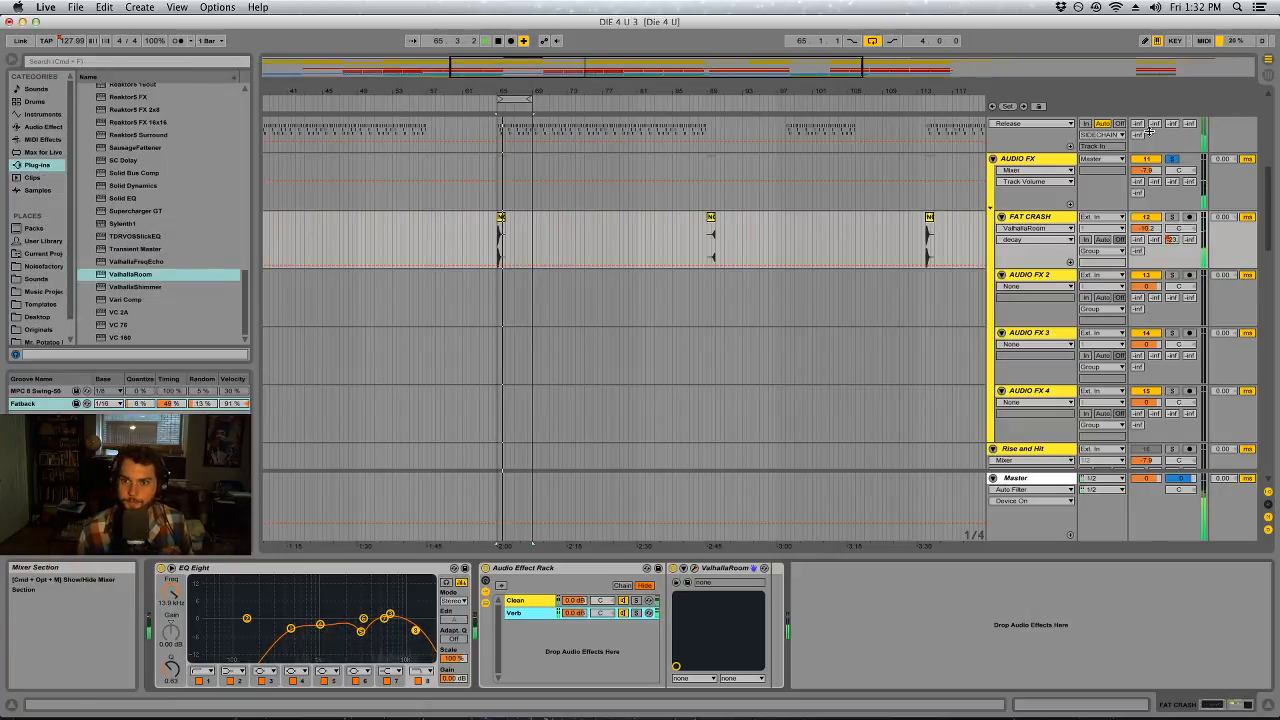
Add Transient Master before the FAT CRASH effect rack, setting its sustain to about 31% and slightly adjusting its attack
left_click(44, 127)
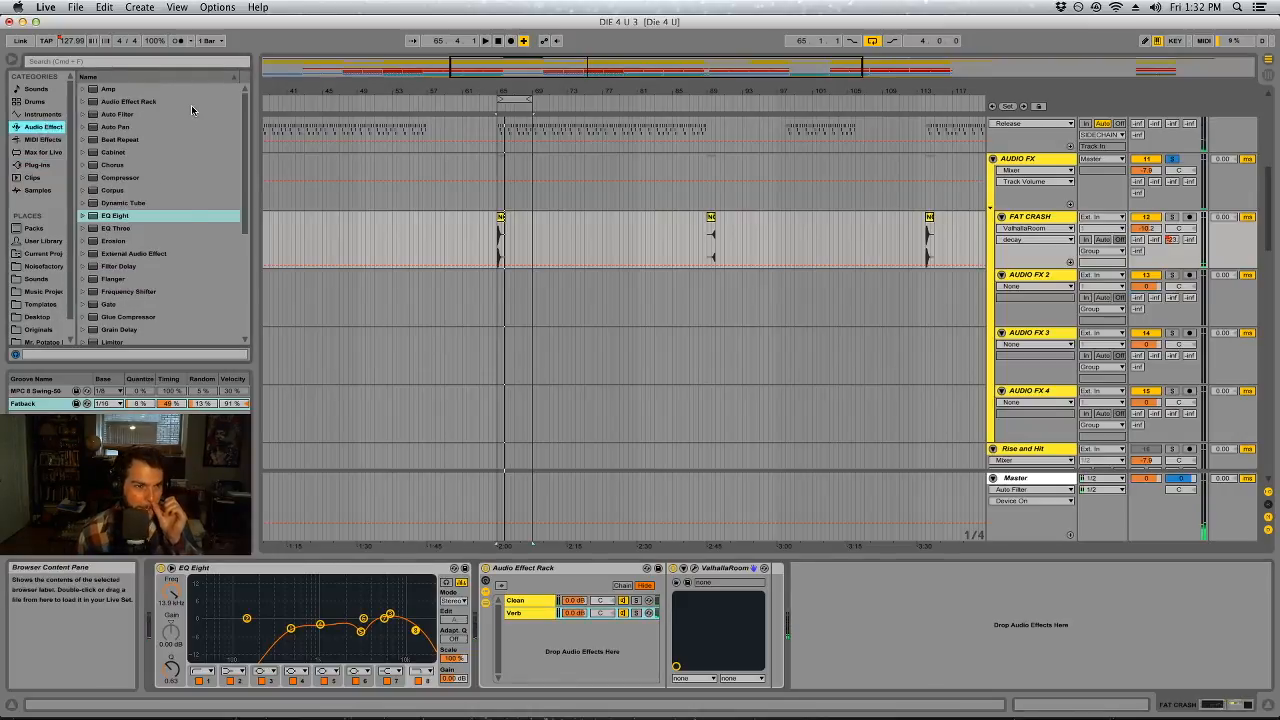
left_click(37, 165)
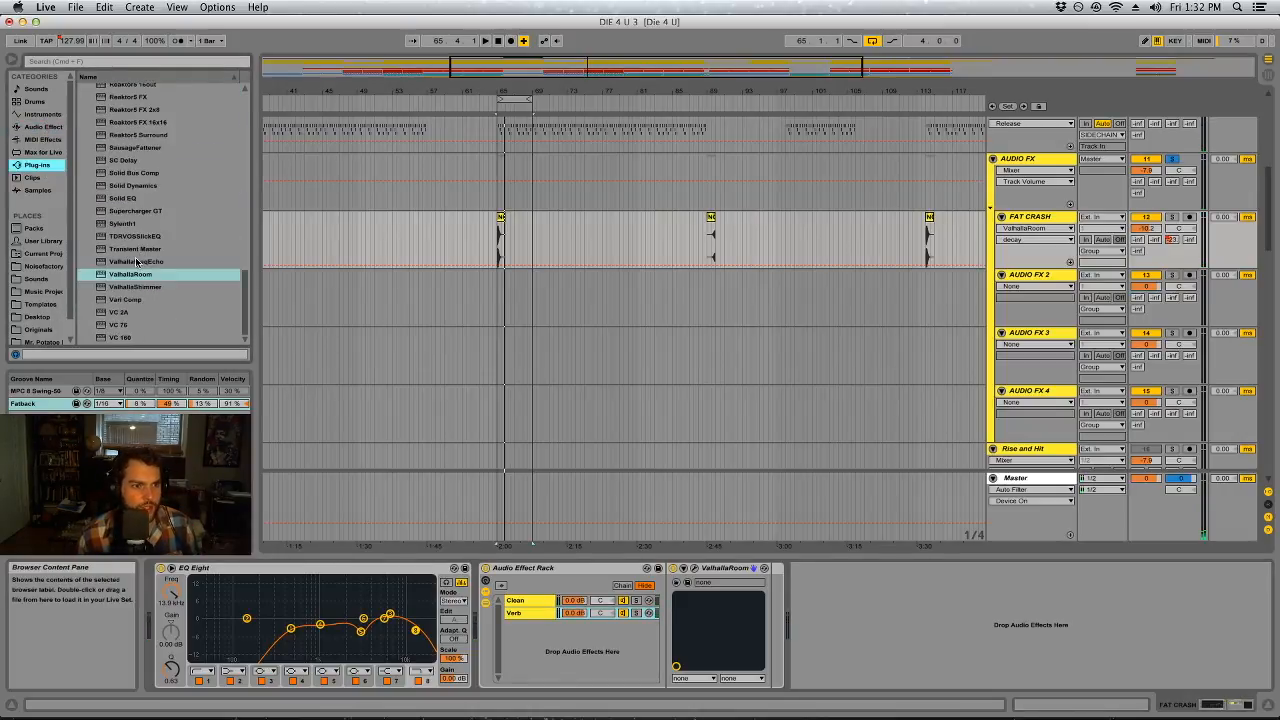
double_click(134, 249)
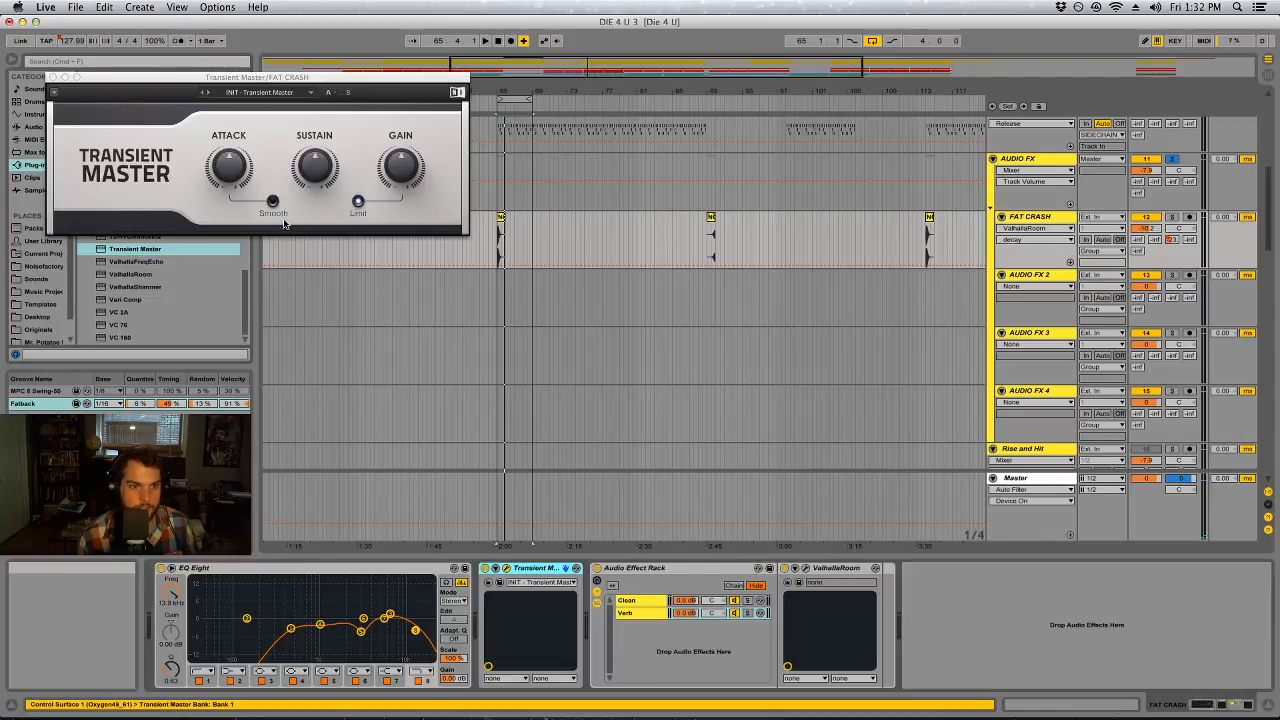
left_click_drag(316, 174, 316, 150)
key("space")
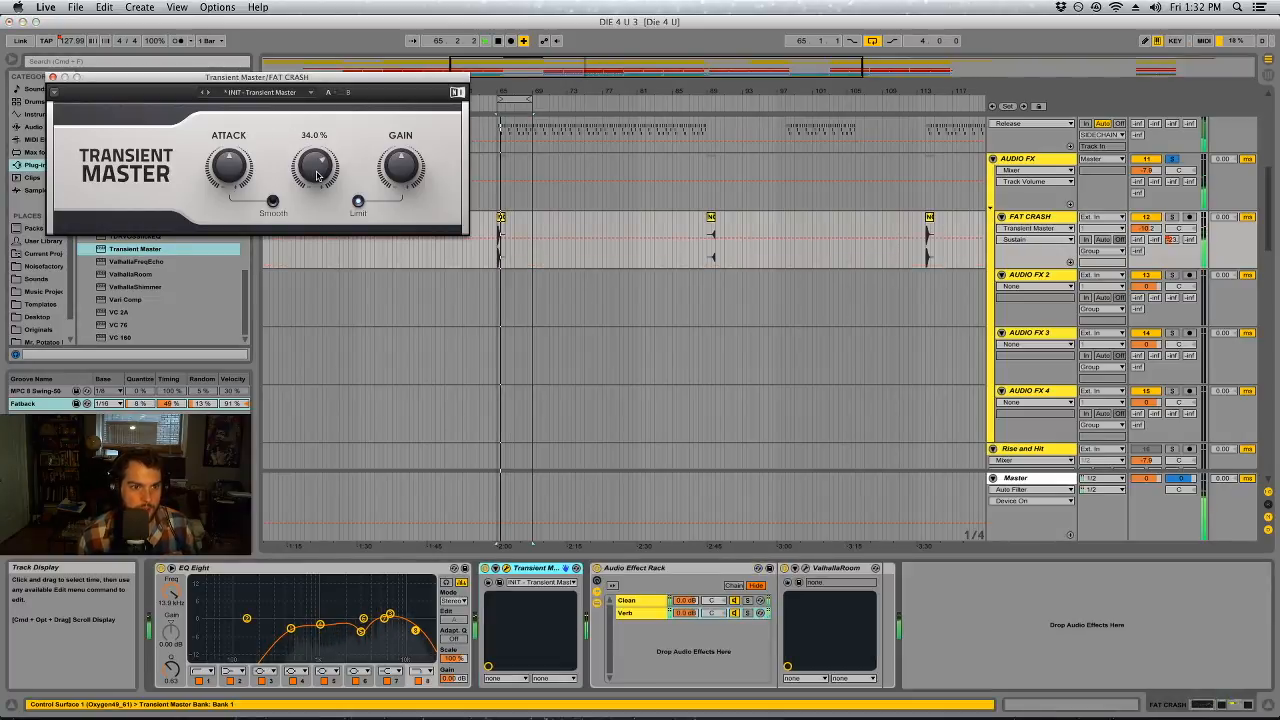
left_click_drag(229, 170, 233, 167)
key("space")
key("space")
key("space")
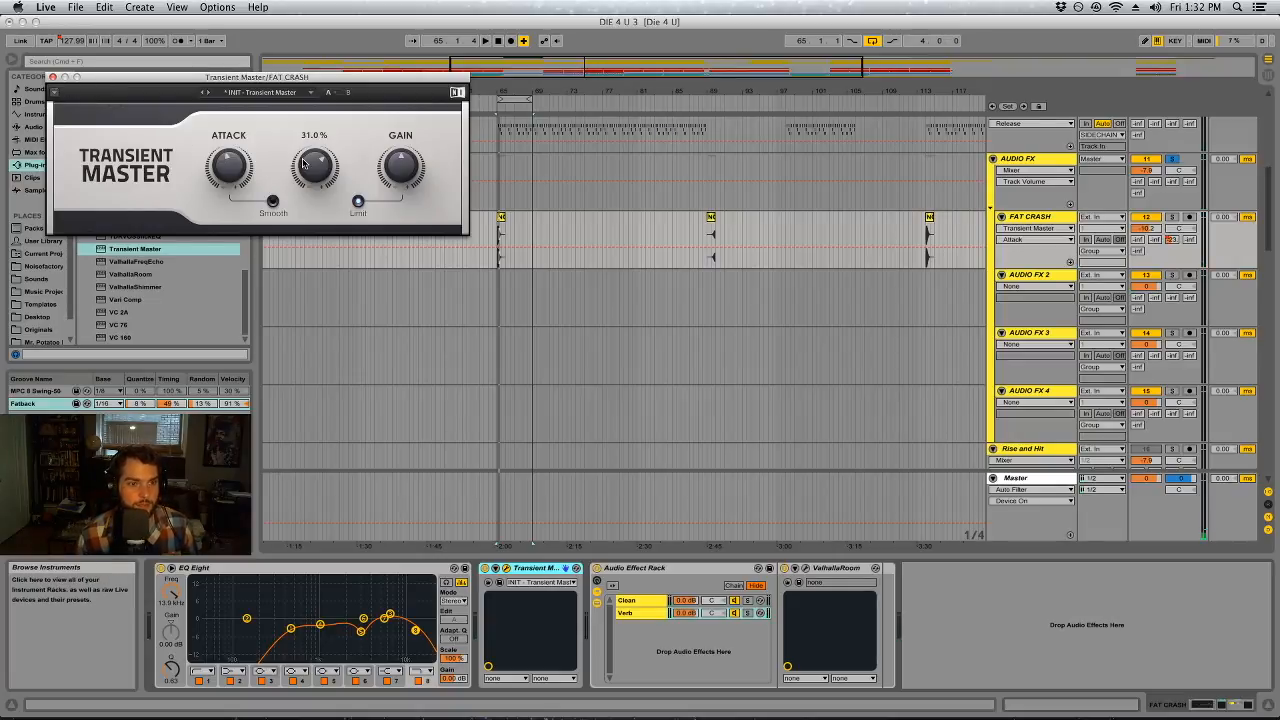
left_click(52, 78)
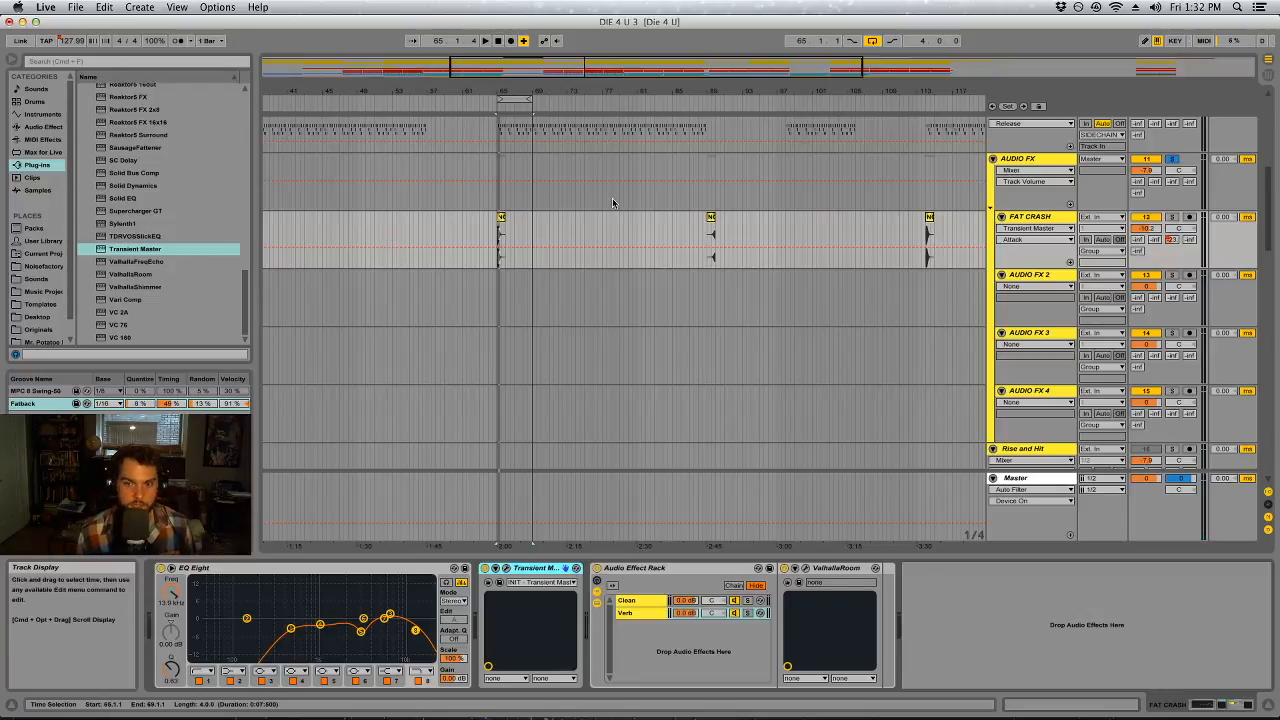
Play the loop and bypass the EQ Eight, Compressor and Utility on the SUB track
key("space")
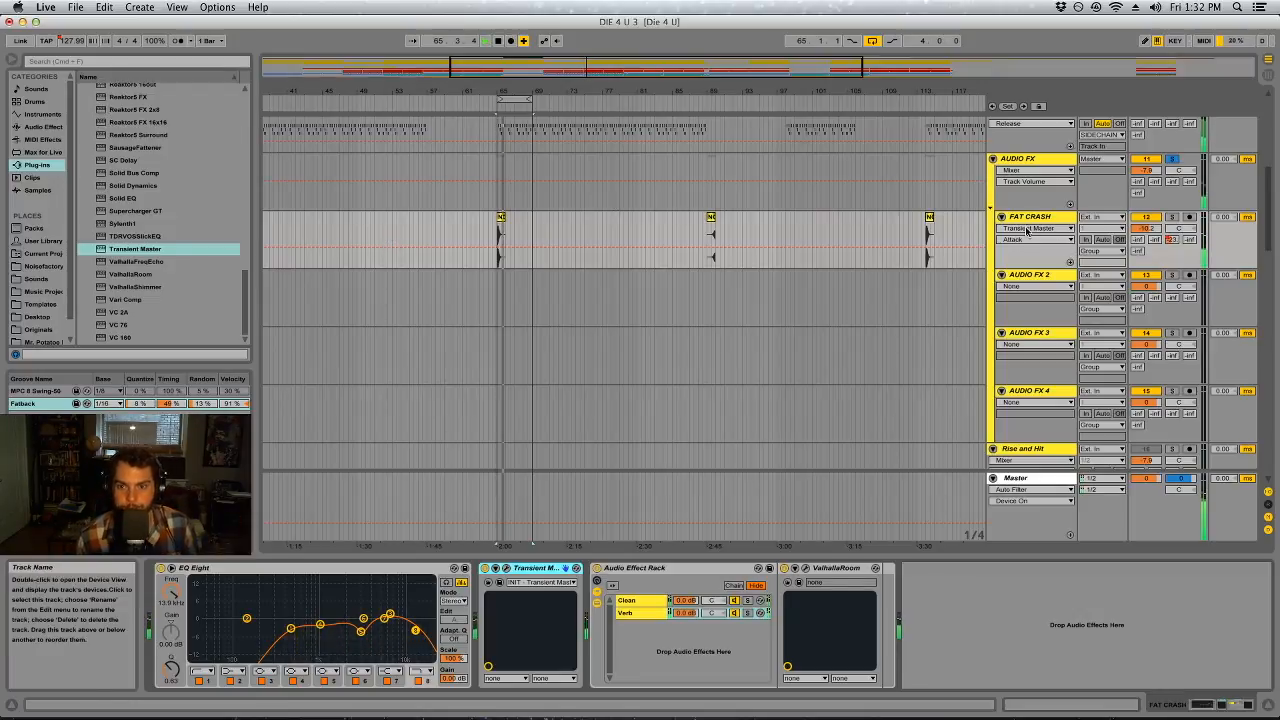
scroll(1167, 197, "down", 4)
scroll(1188, 331, "down", 2)
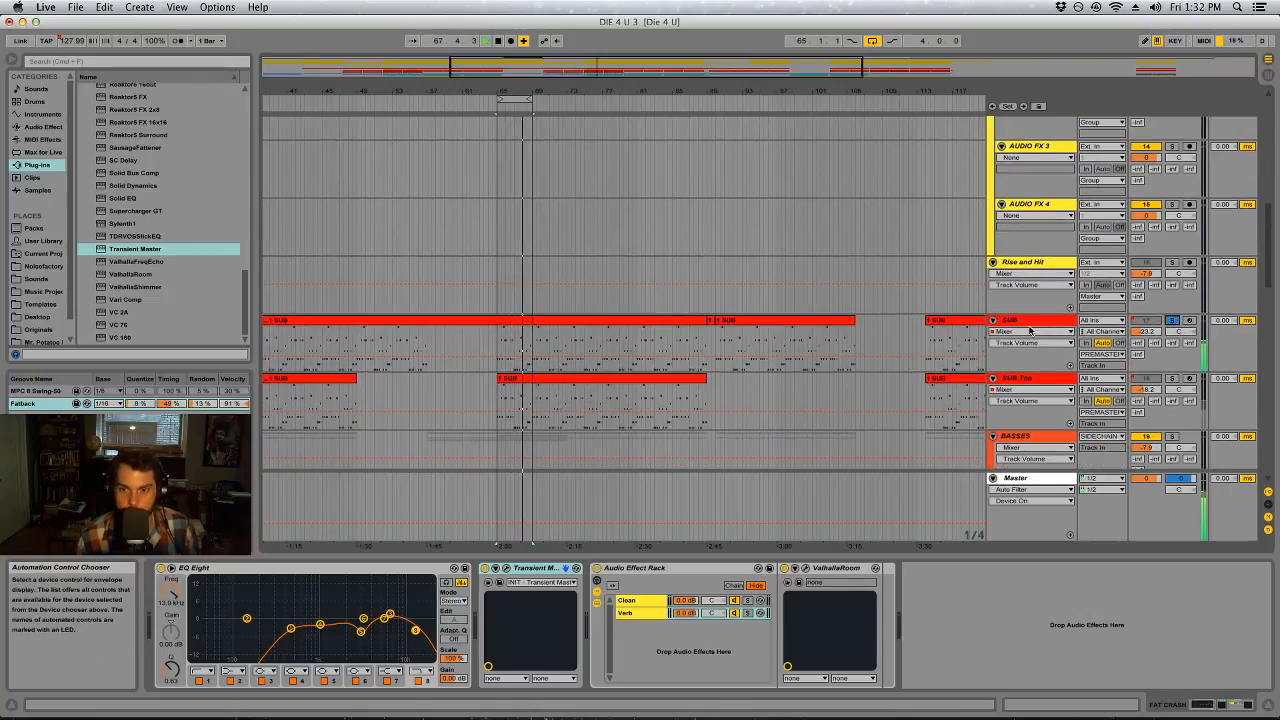
left_click(1032, 325)
left_click(1147, 703)
left_click(585, 568)
left_click(850, 569)
left_click(850, 569)
scroll(700, 620, "right", 10)
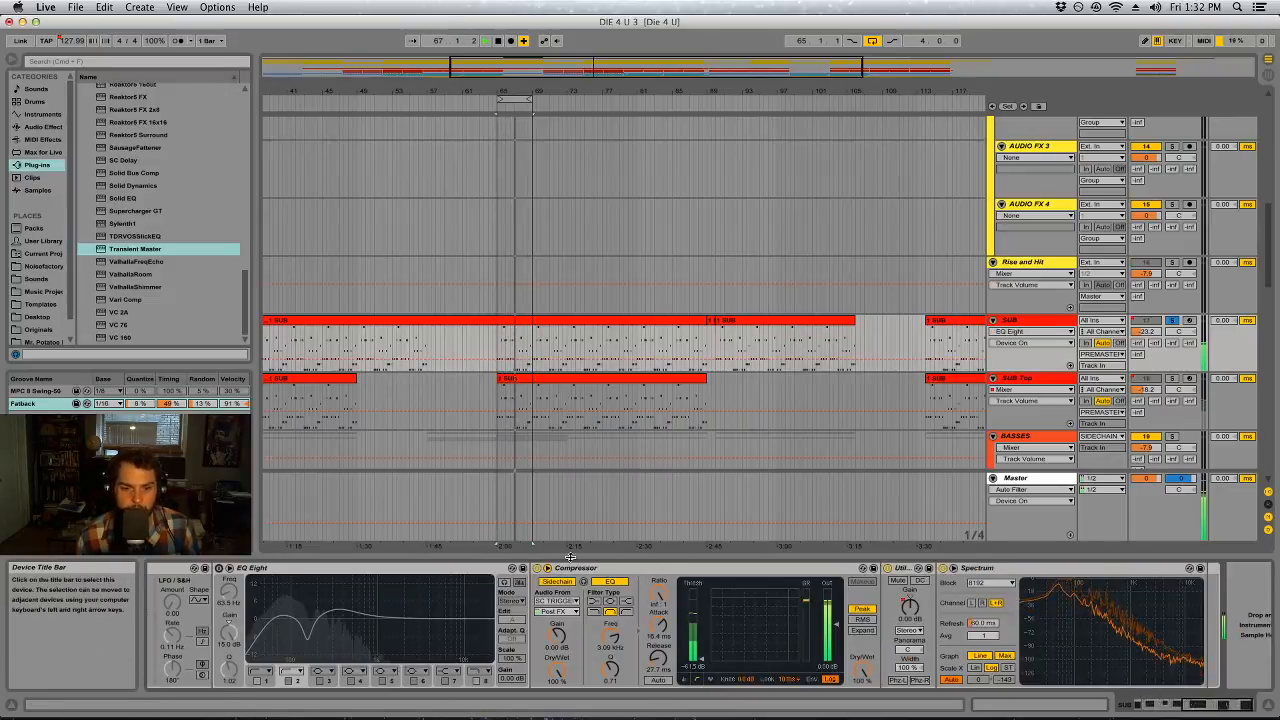
left_click(537, 568)
left_click(887, 568)
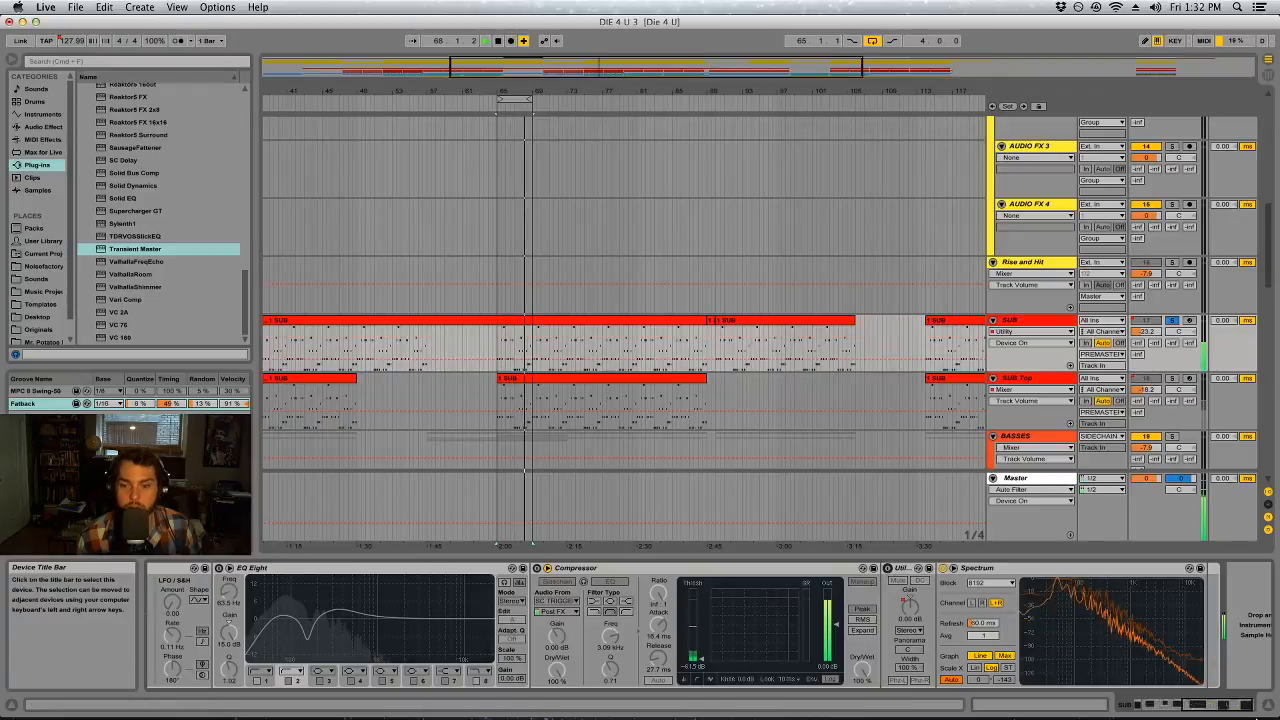
Bypass the Saturator and first Auto Filter on SUB, comparing the filter on and off, and bring its Spectrum into view
left_click(1219, 710)
left_click_drag(1219, 710, 1174, 708)
left_click(549, 568)
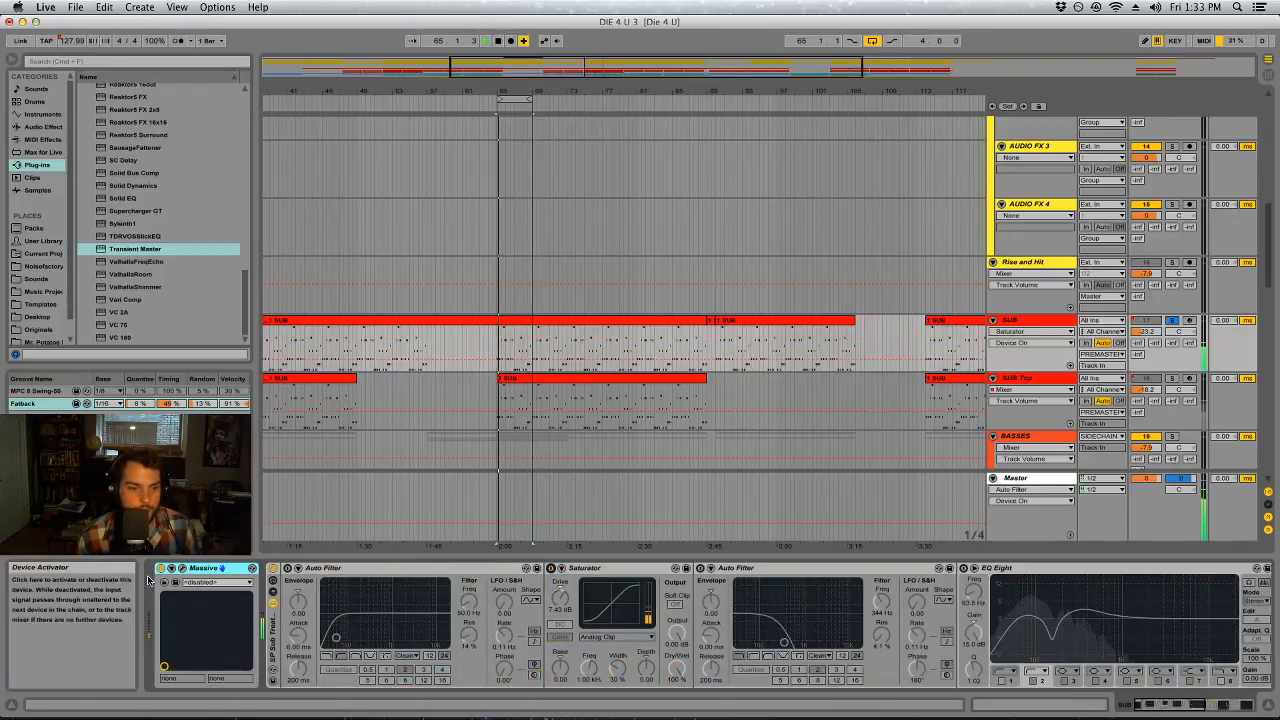
left_click(287, 568)
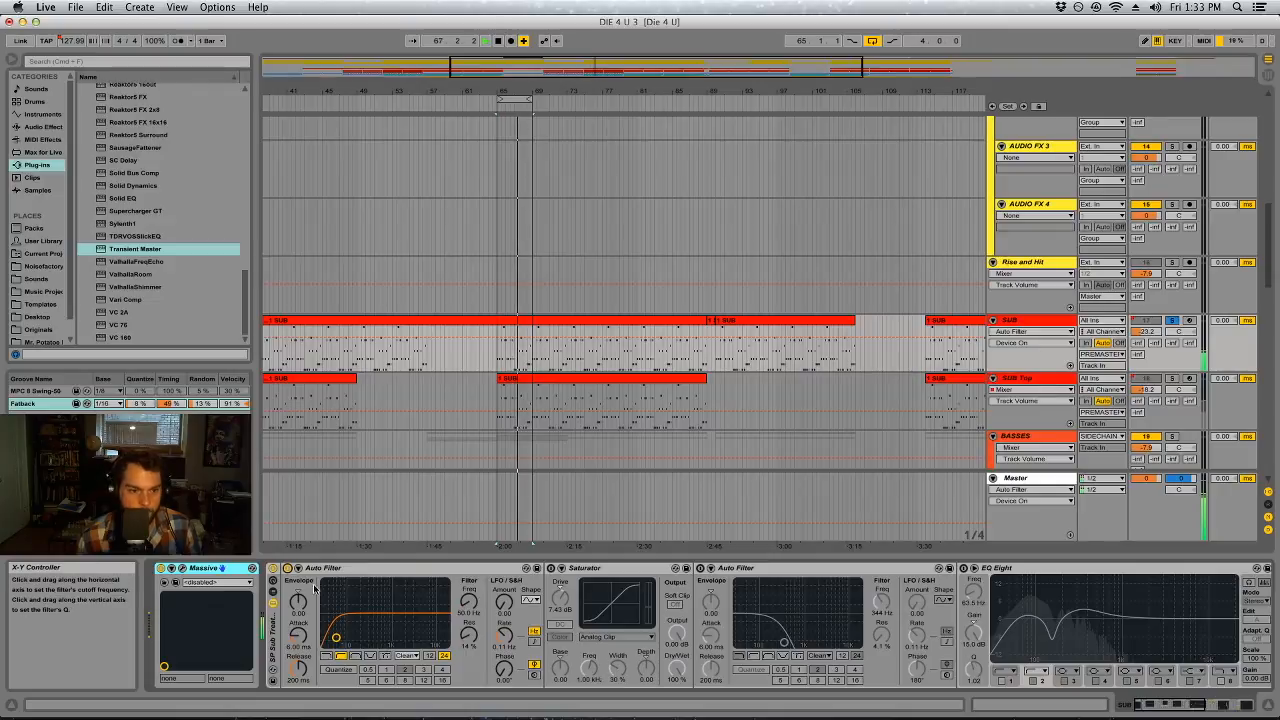
left_click(287, 568)
left_click(1228, 705)
In the Session view, unfold the BD+SD group and examine the BD's track's frequency content in its enlarged Spectrum
key("Tab")
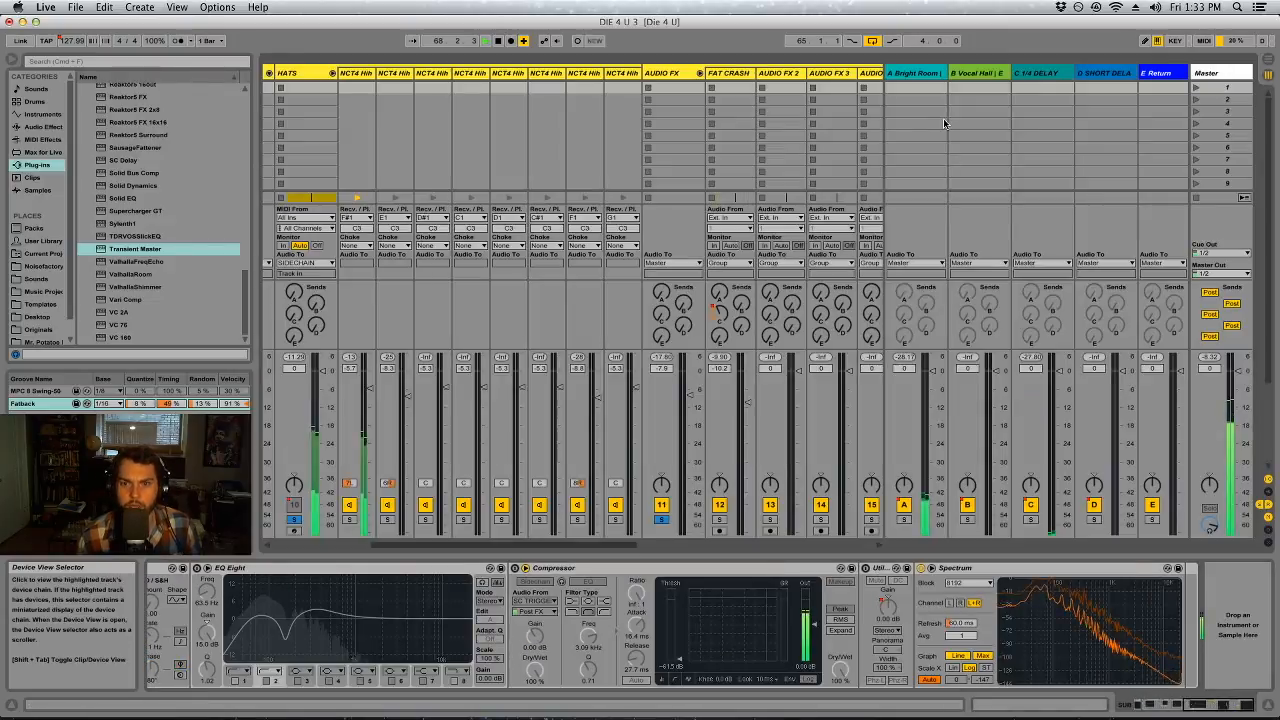
left_click_drag(470, 546, 362, 546)
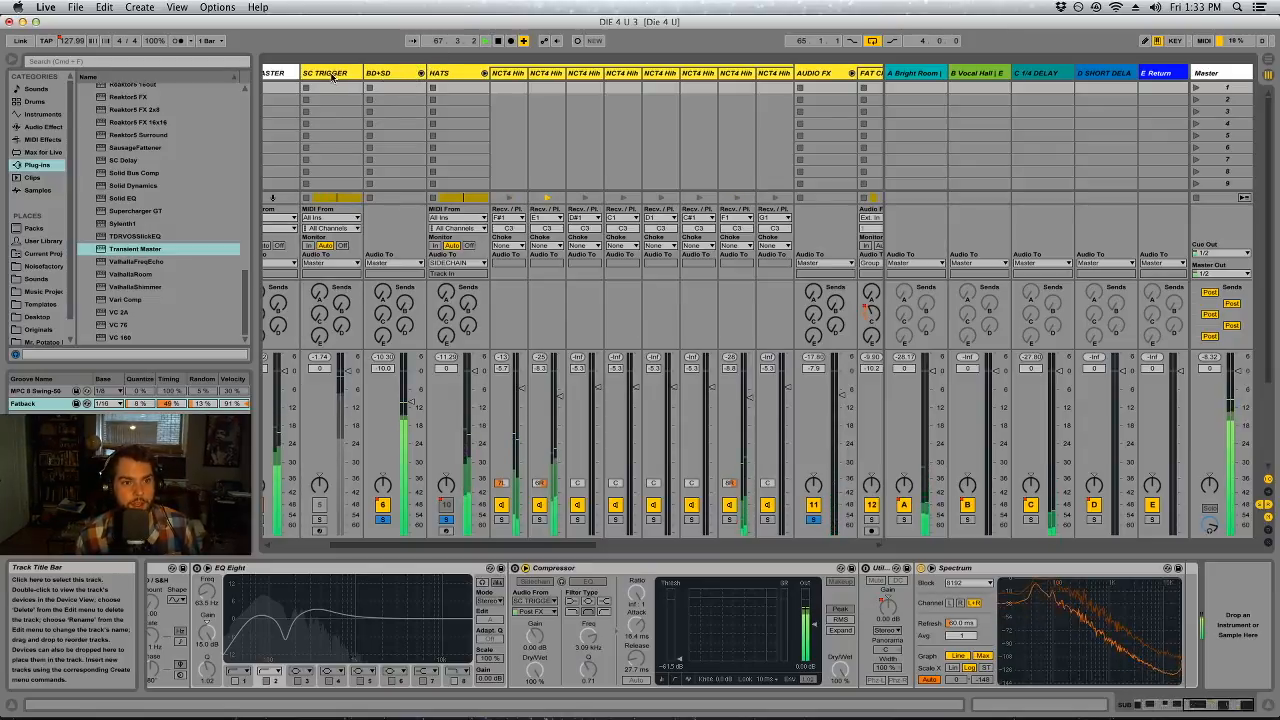
left_click(385, 73)
left_click(421, 73)
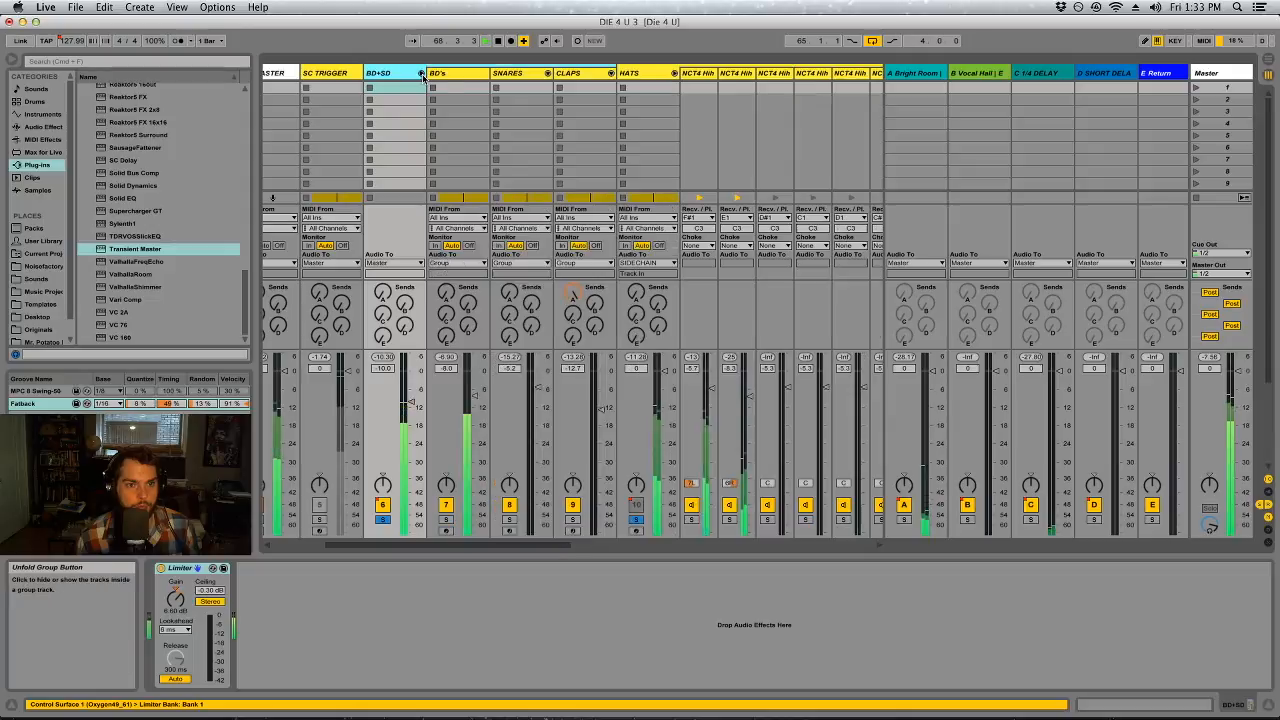
left_click(445, 73)
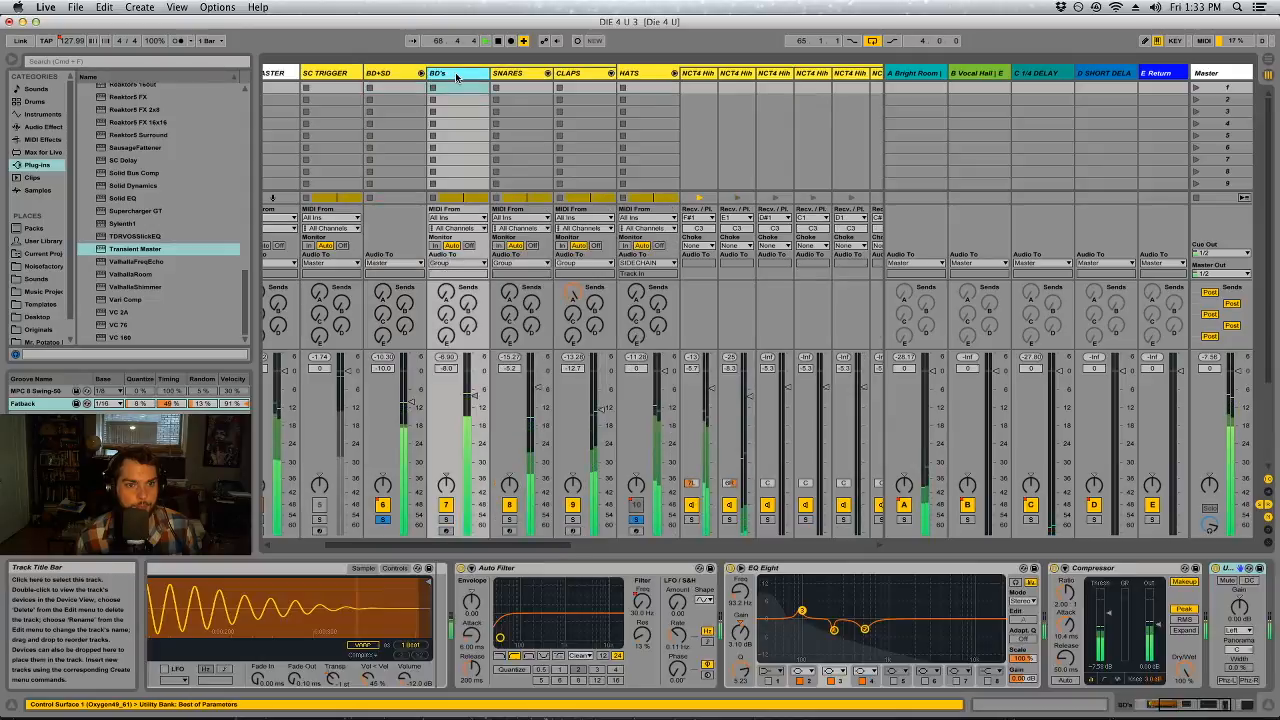
left_click(1207, 708)
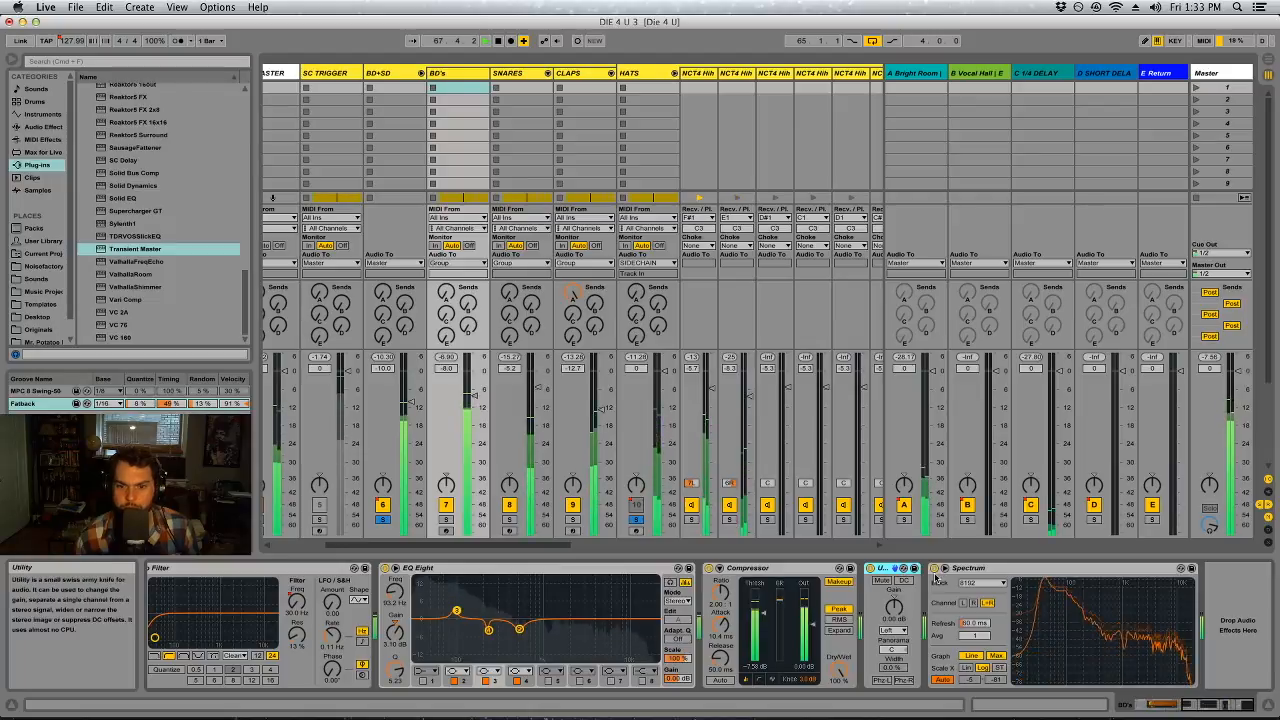
left_click(944, 568)
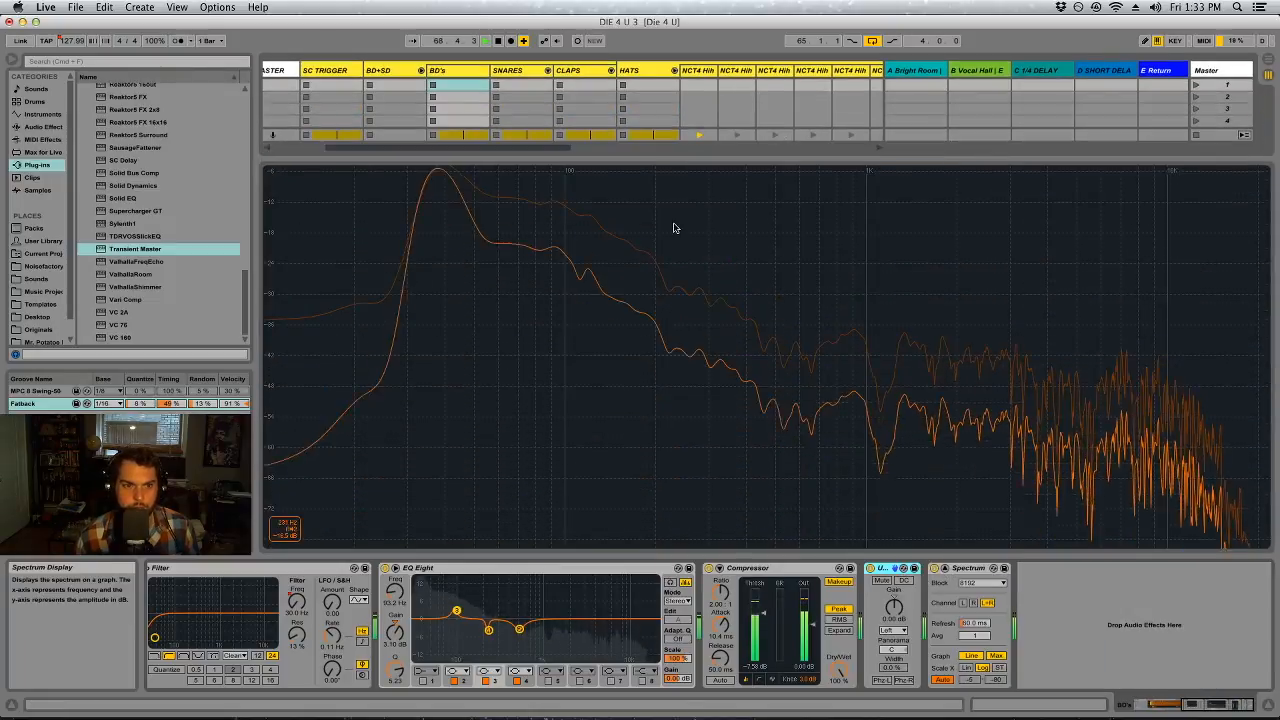
left_click_drag(508, 156, 557, 580)
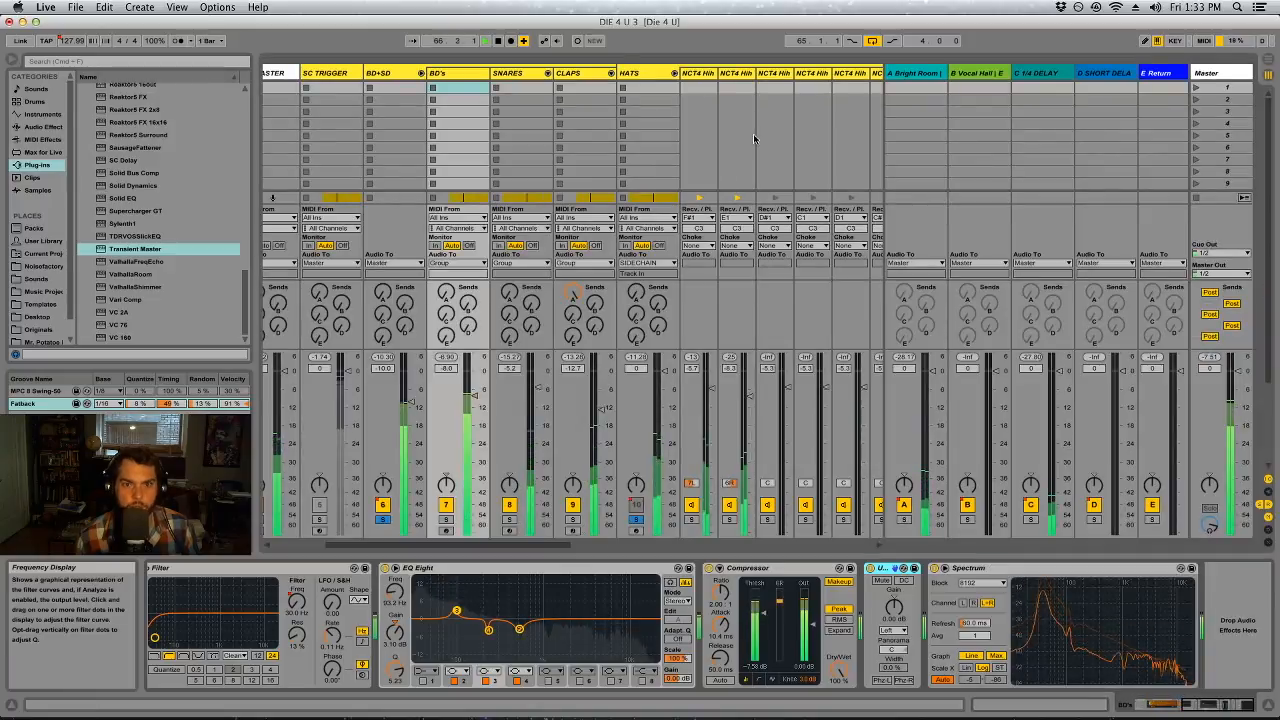
Fold the HATS and BD+SD tracks and show the SUB track's devices
left_click(675, 74)
left_click(421, 73)
left_click(842, 76)
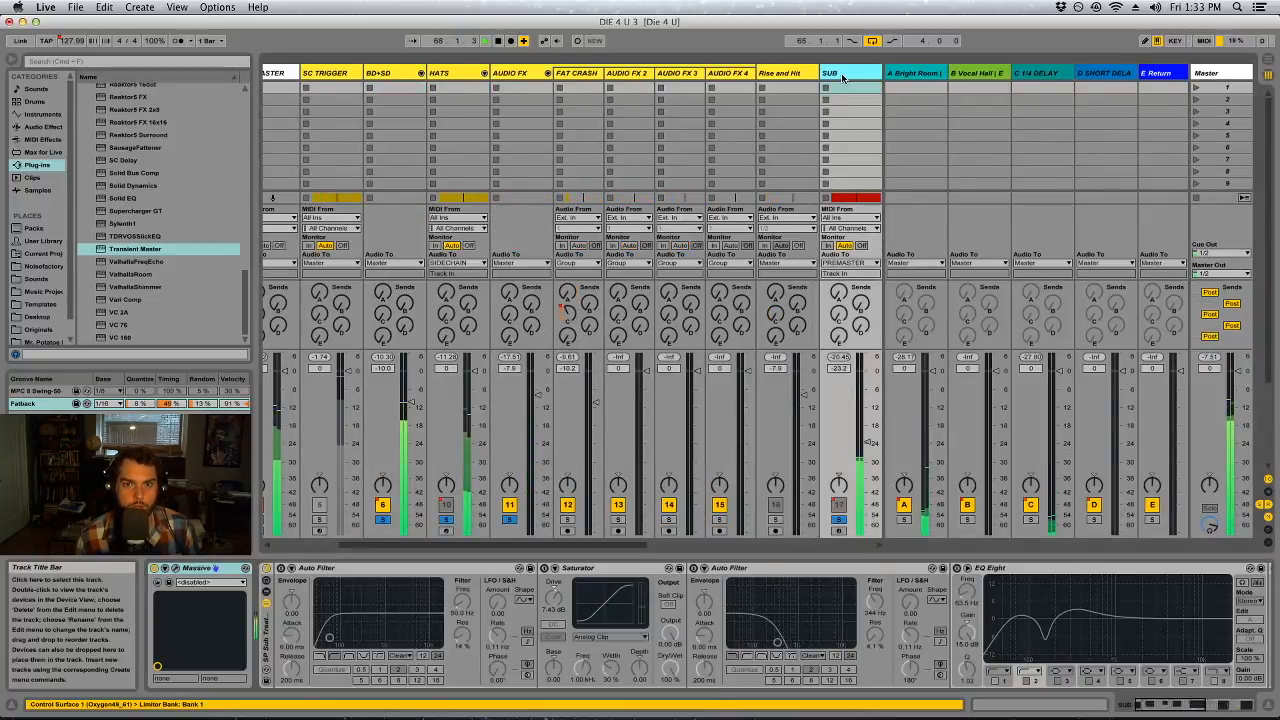
Examine the SUB track's frequency content in its enlarged Spectrum display and close the enlarged view
left_click_drag(1174, 705, 1222, 705)
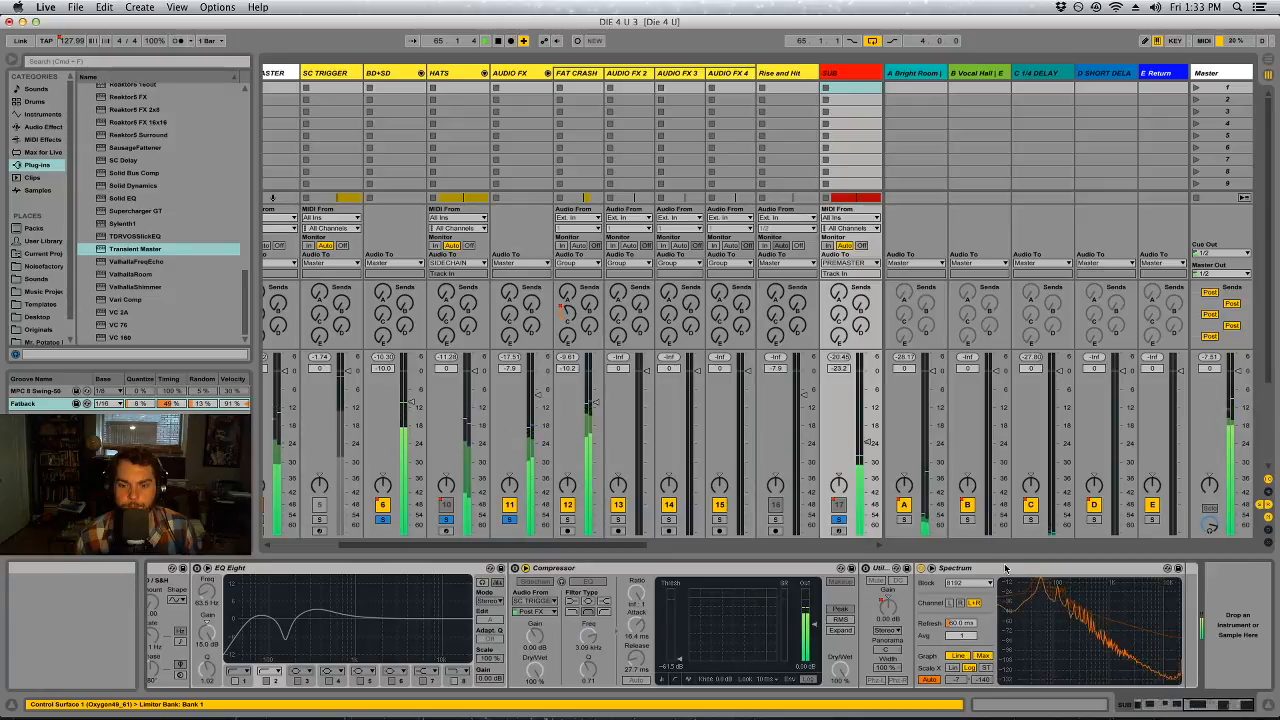
left_click(931, 568)
left_click_drag(953, 467, 916, 105)
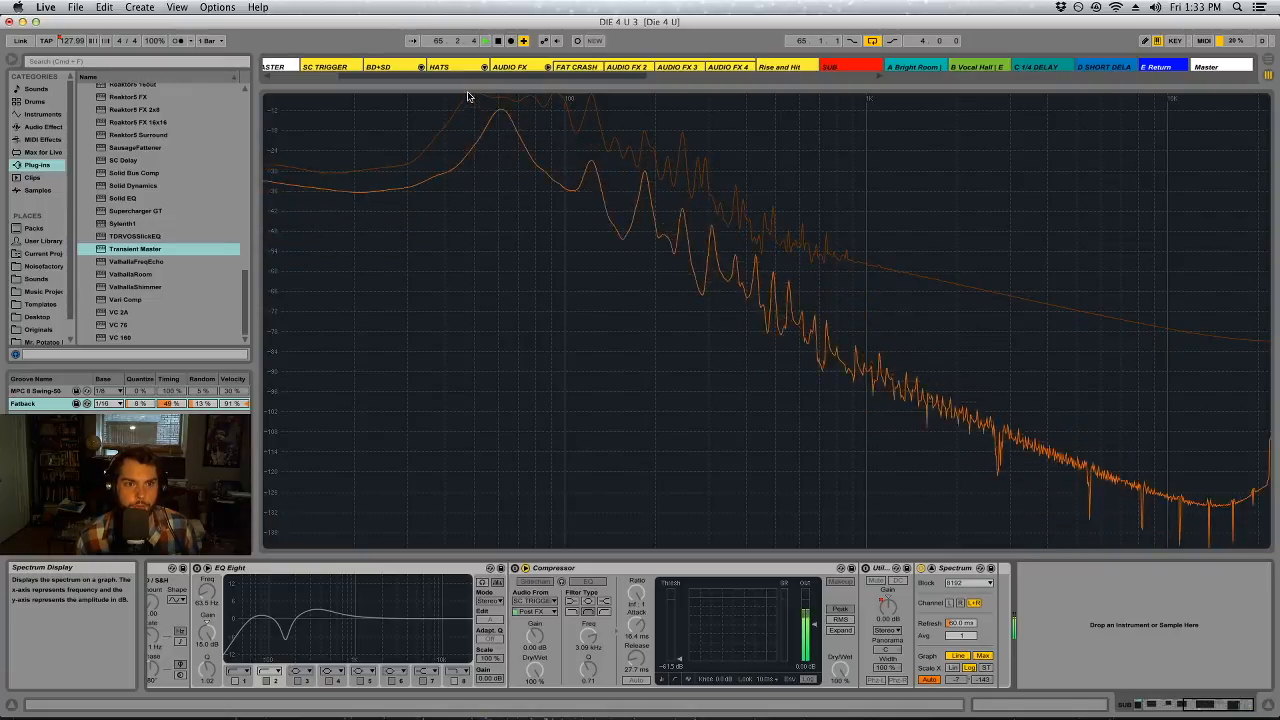
double_click(469, 99)
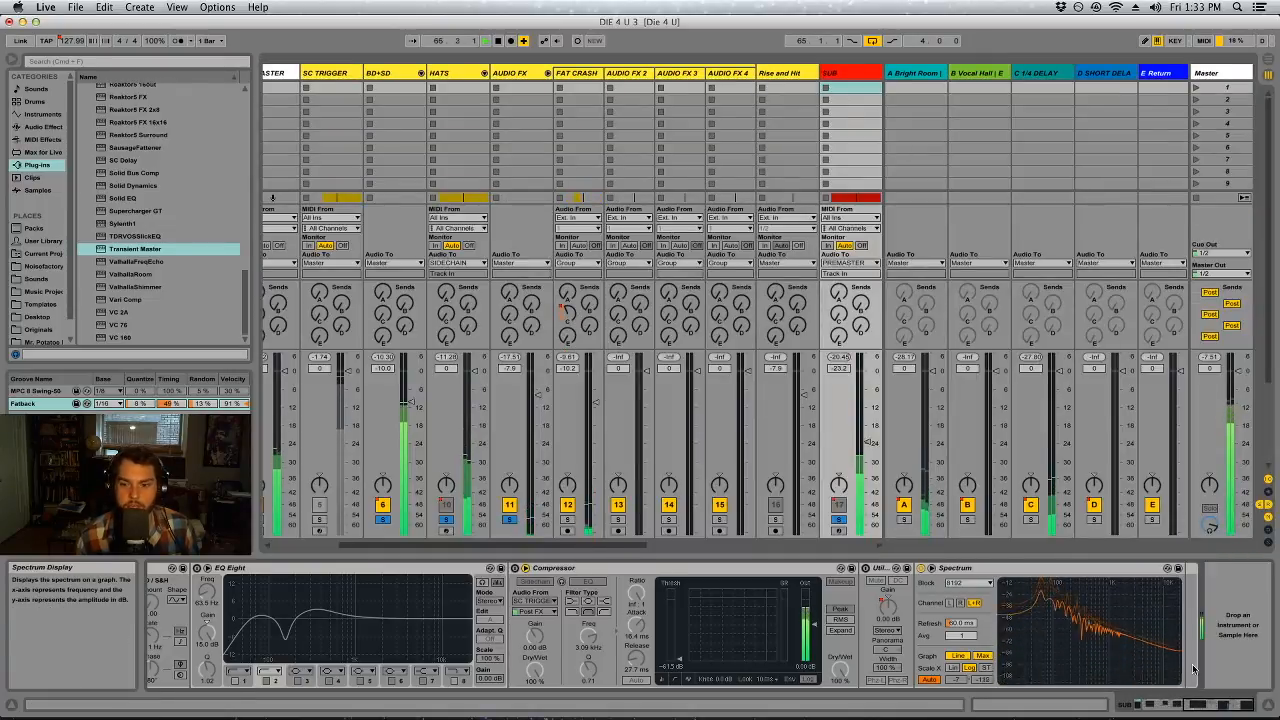
Turn on SUB's first Auto Filter and set its high-pass cutoff to 45 Hz
left_click(1149, 705)
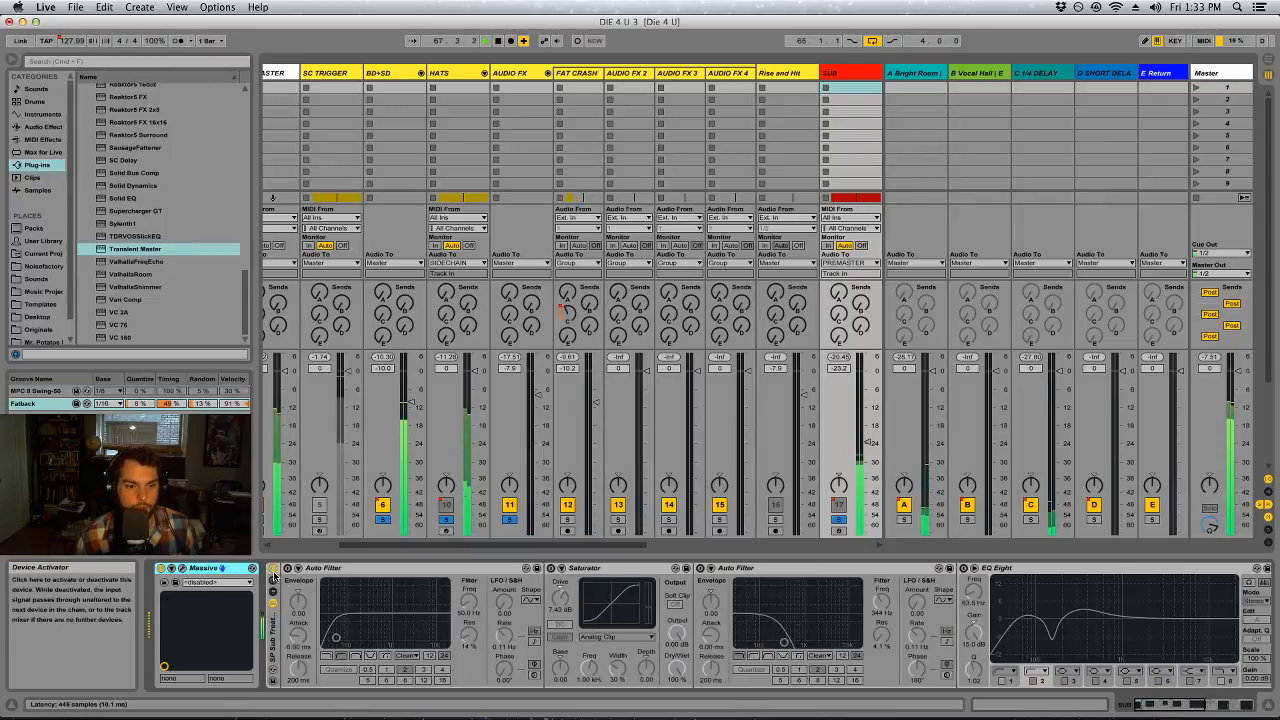
left_click(475, 616)
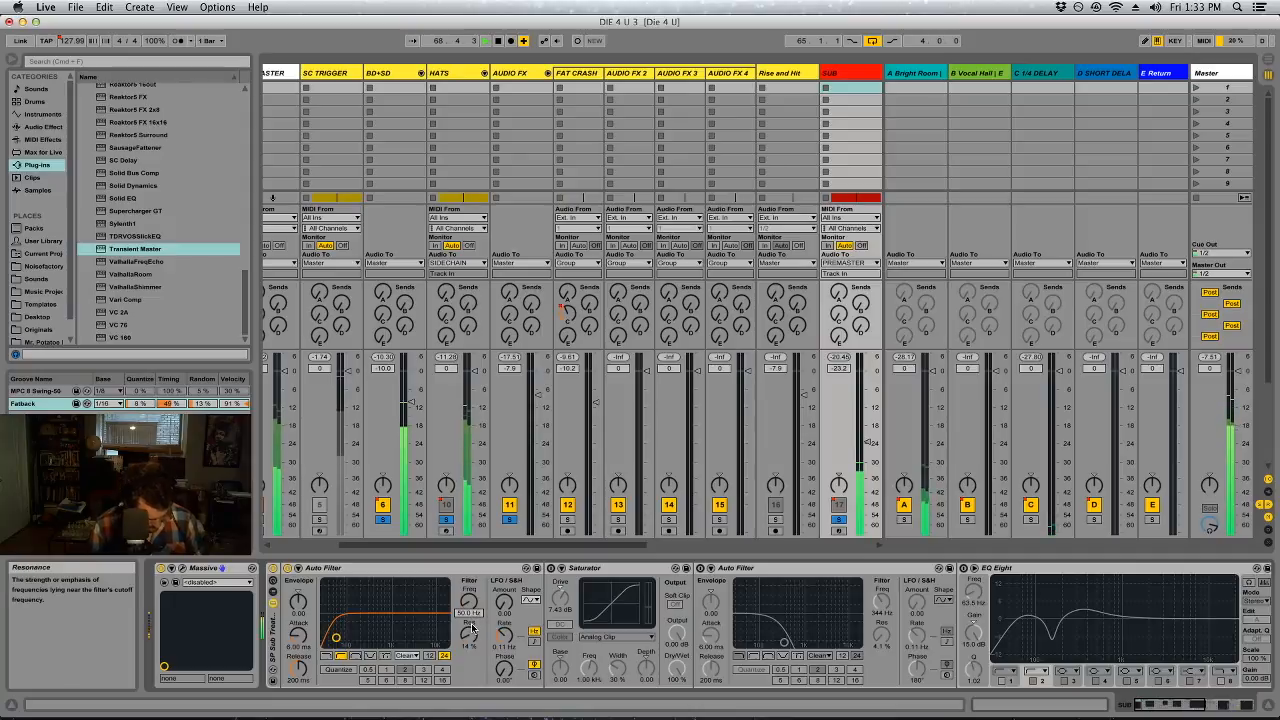
type("45")
key("Return")
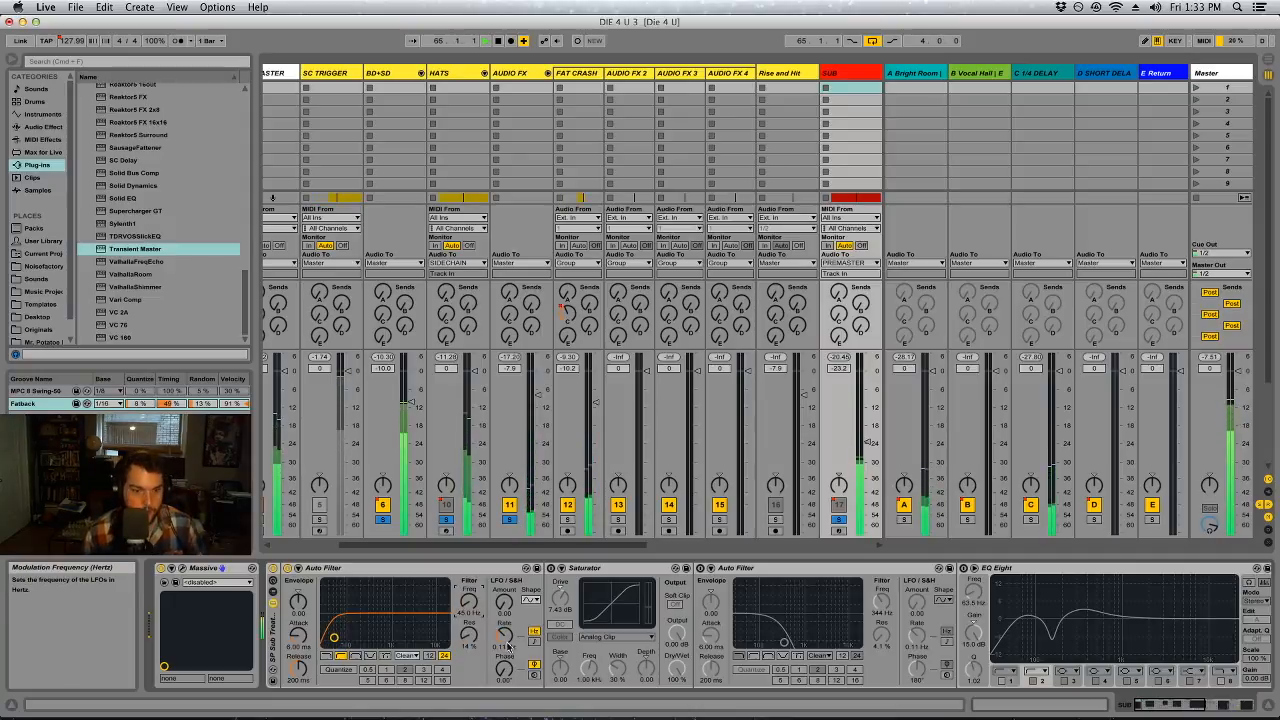
left_click_drag(469, 637, 471, 648)
Turn on SUB's Saturator, place it before the first Auto Filter, and use the Soft Sine curve with about 3.4 dB drive
left_click(550, 568)
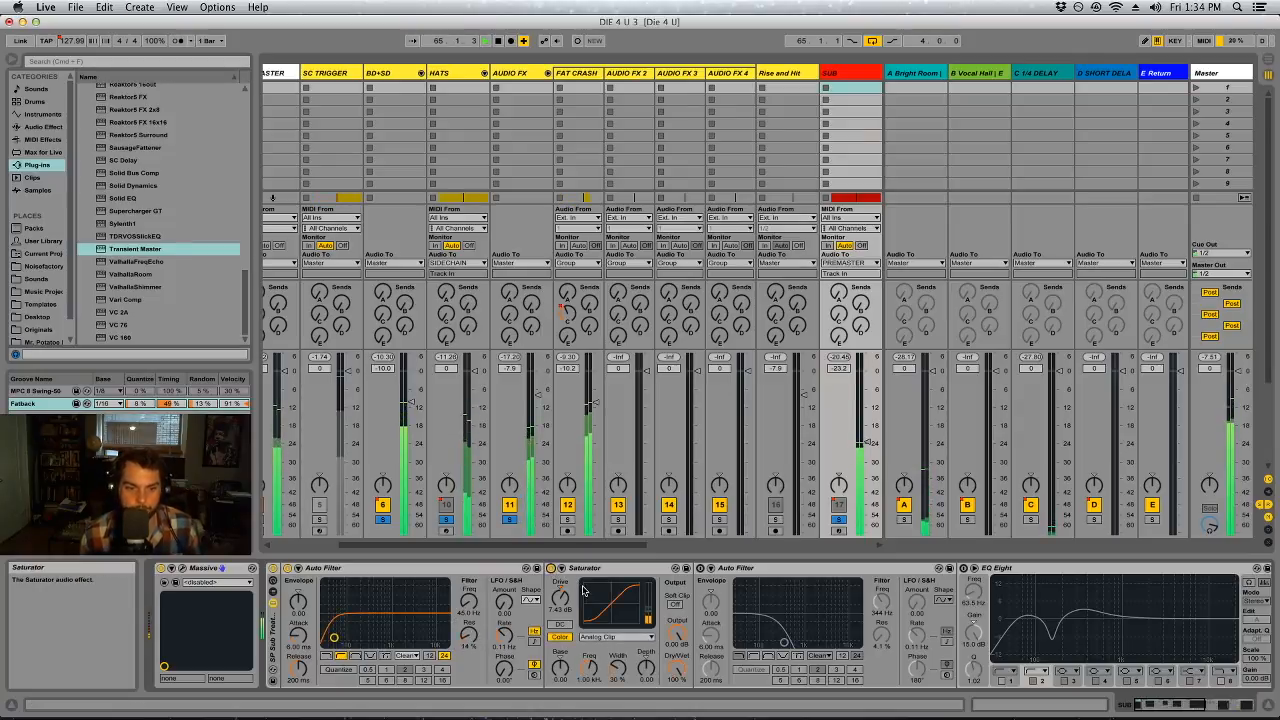
left_click_drag(590, 568, 336, 613)
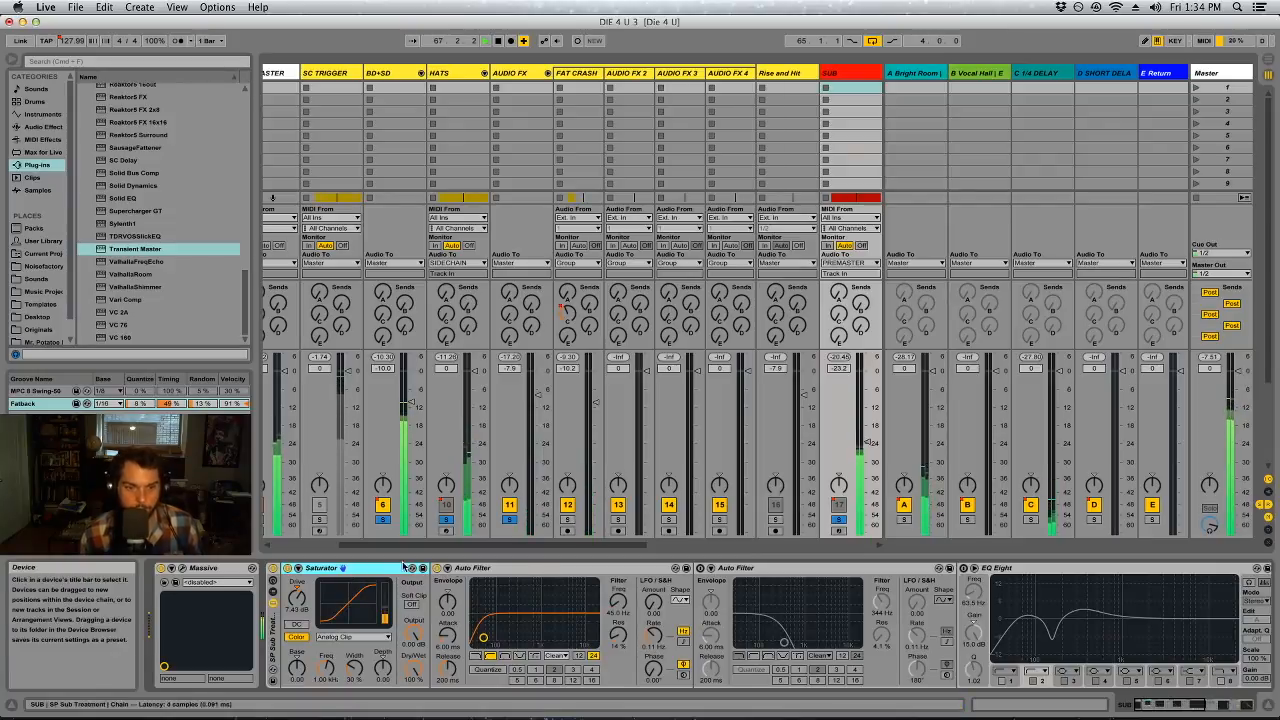
left_click(350, 637)
left_click(340, 651)
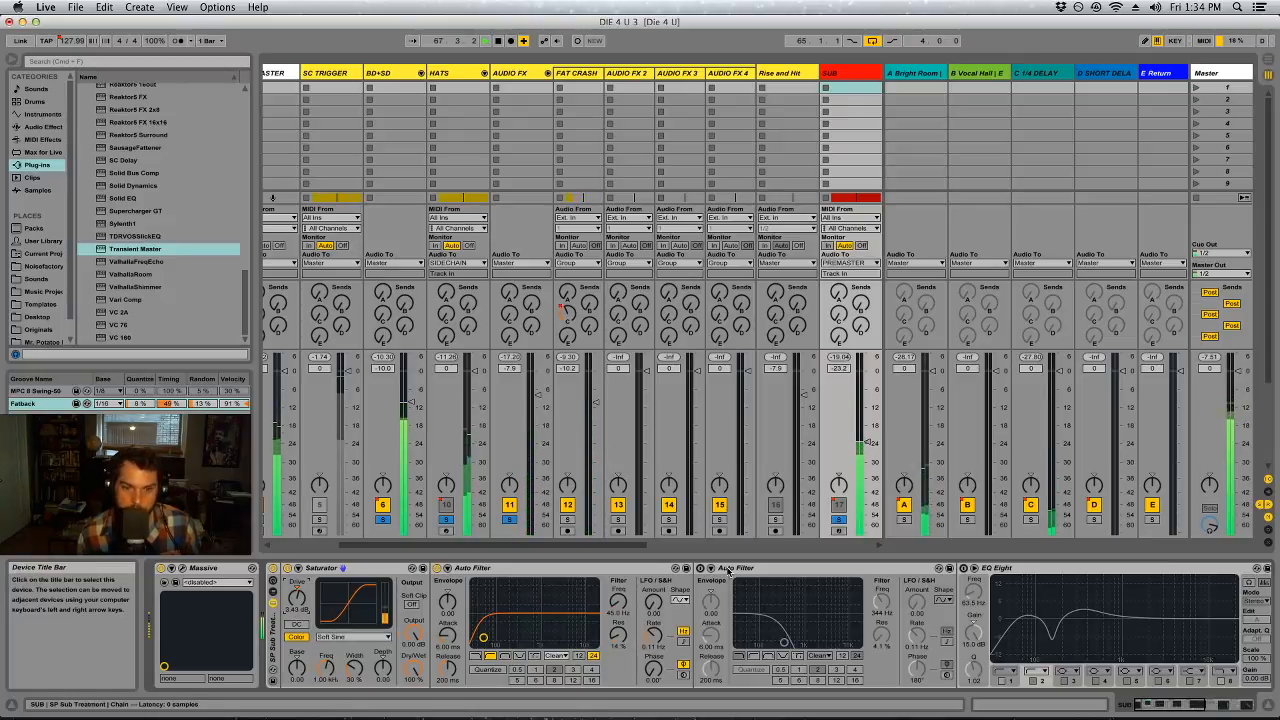
Move the Spectrum from the end of SUB's chain to between its two Auto Filters
left_click(1226, 703)
left_click_drag(1226, 703, 1172, 703)
left_click(1224, 703)
left_click_drag(1091, 569, 504, 608)
Compare SUB with the Saturator off and on in the Spectrum, leave it on, and stop playback
left_click_drag(178, 570, 165, 569)
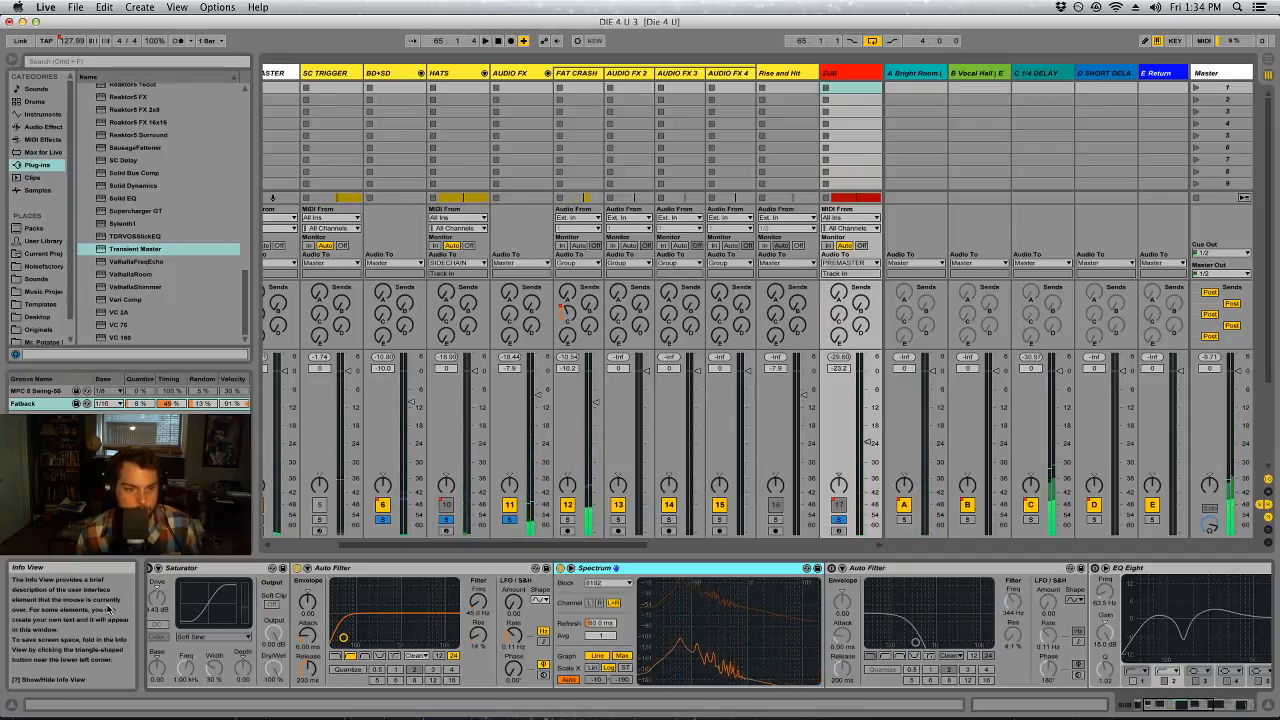
left_click(148, 568)
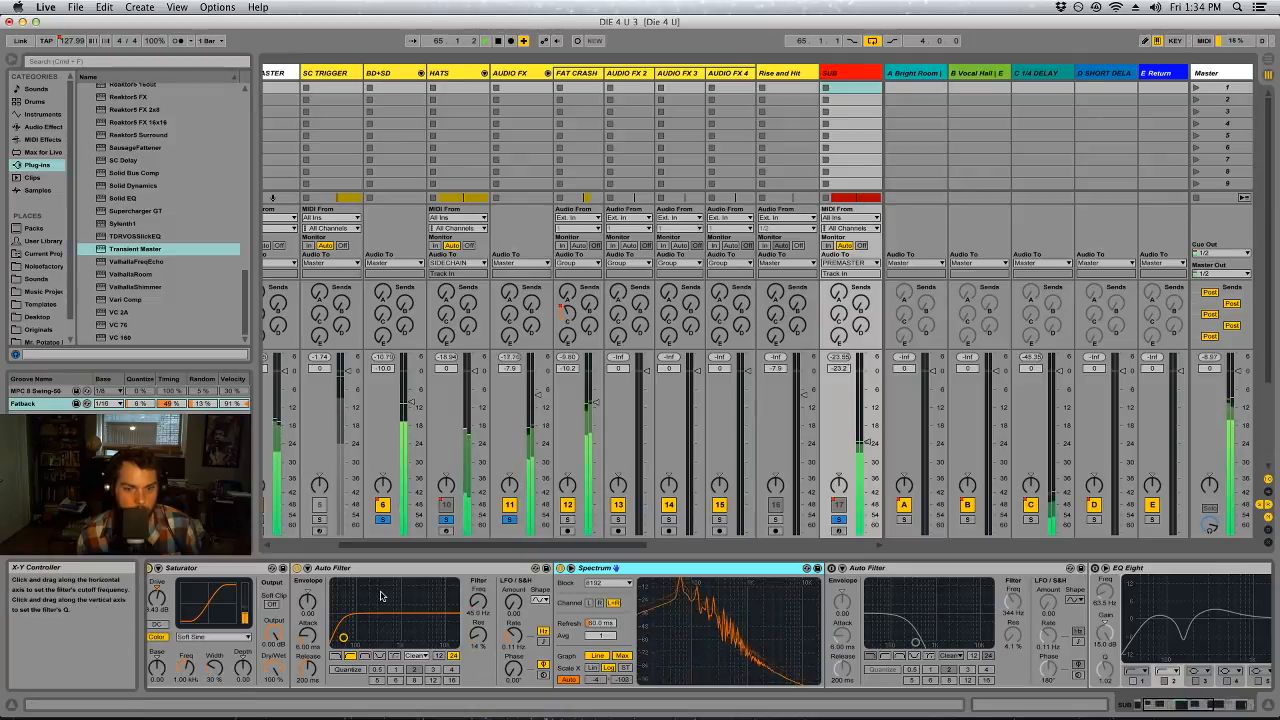
left_click(149, 568)
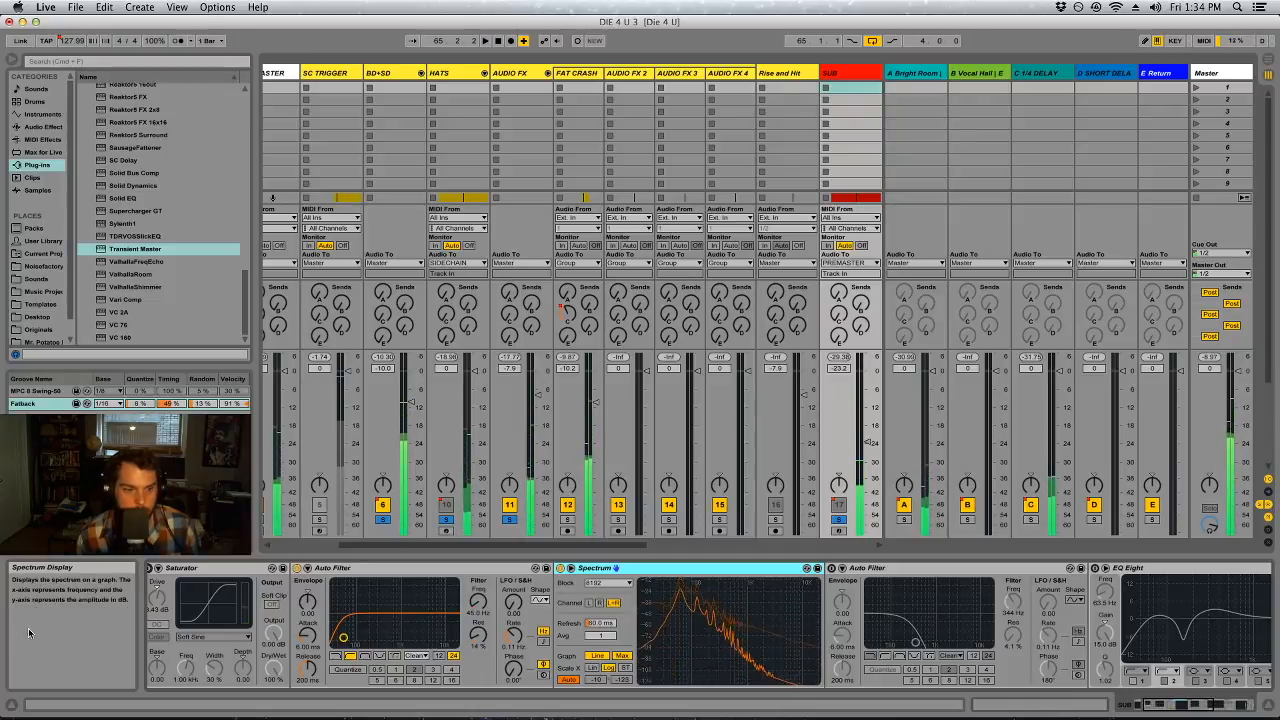
left_click(149, 568)
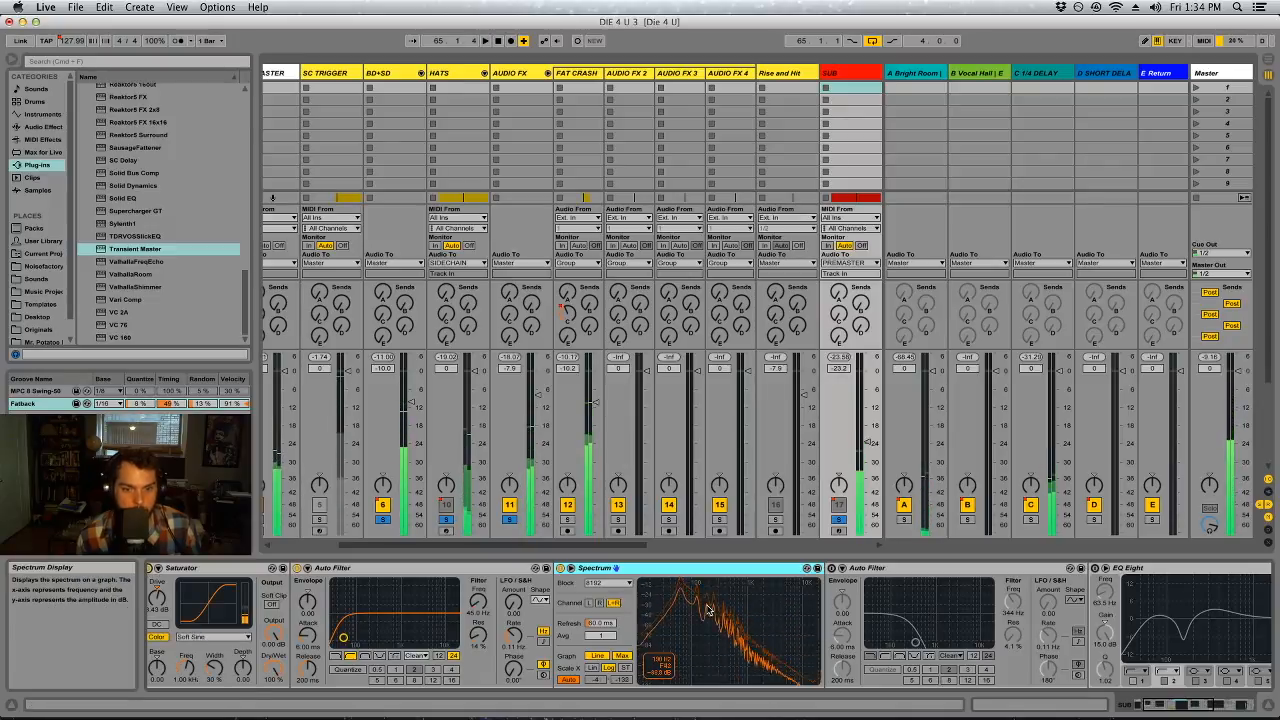
key("space")
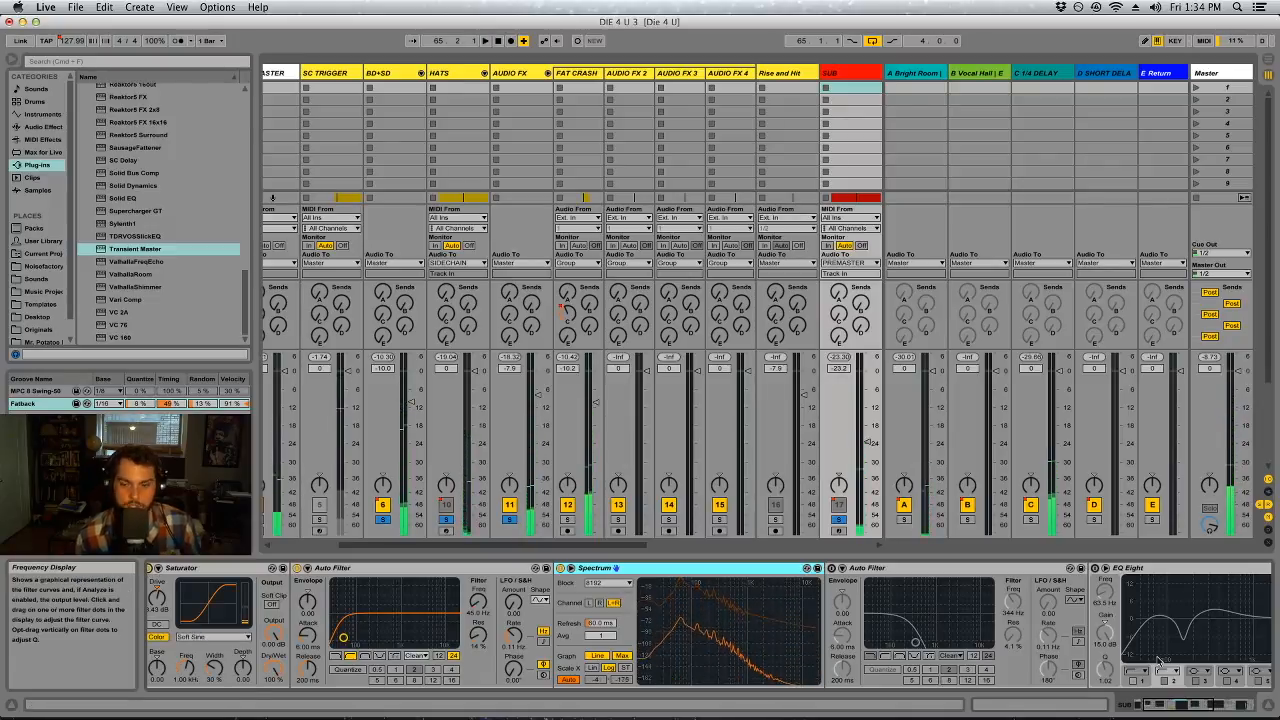
Turn on SUB's second Auto Filter, resume playback, and raise the low-pass cutoff to about 472 Hz
left_click_drag(1191, 707, 1196, 707)
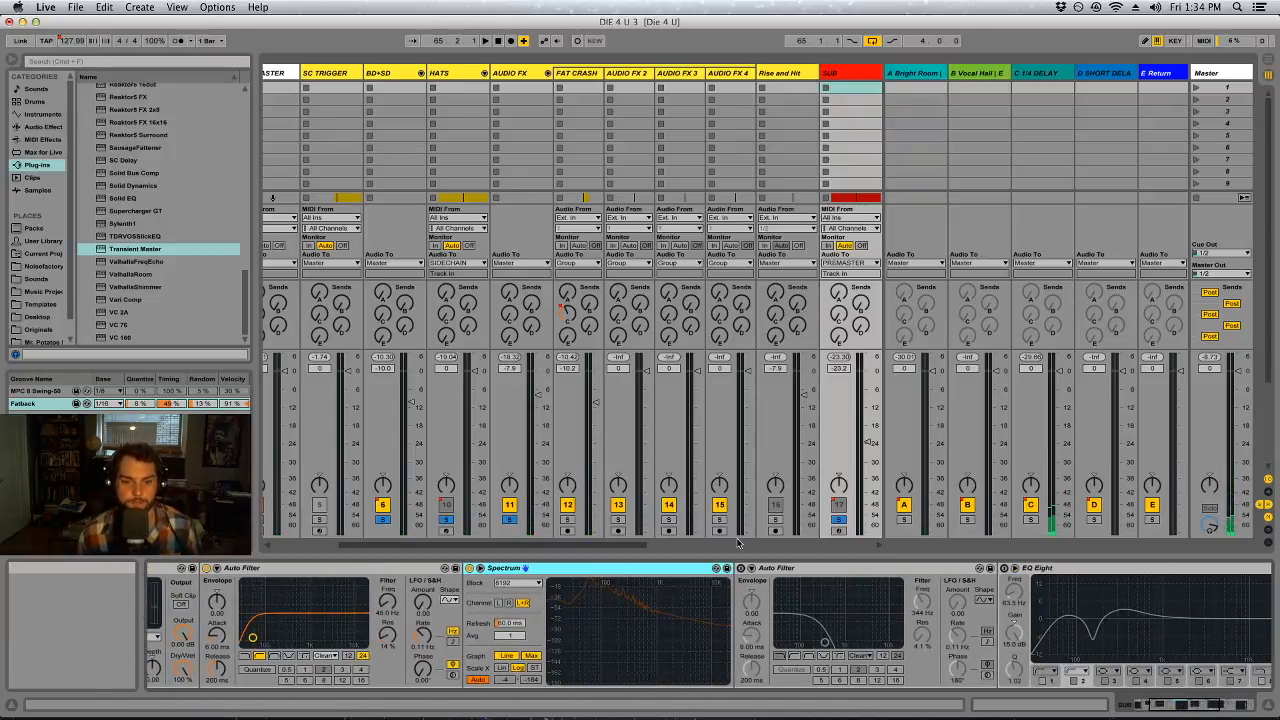
left_click(747, 574)
key("space")
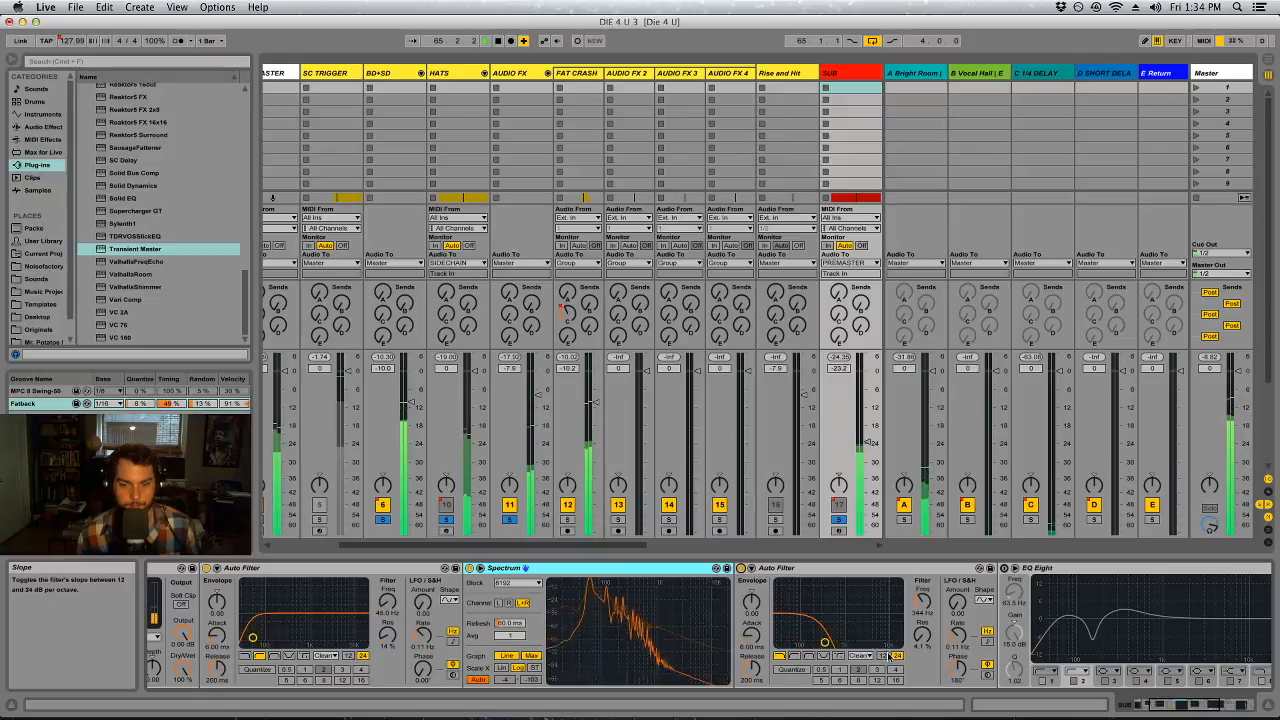
mouse_move(923, 602)
left_mouse_down()
mouse_move(923, 545)
mouse_move(923, 601)
left_mouse_up()
Turn on SUB's EQ Eight and switch off all of its active bands
left_click(1178, 704)
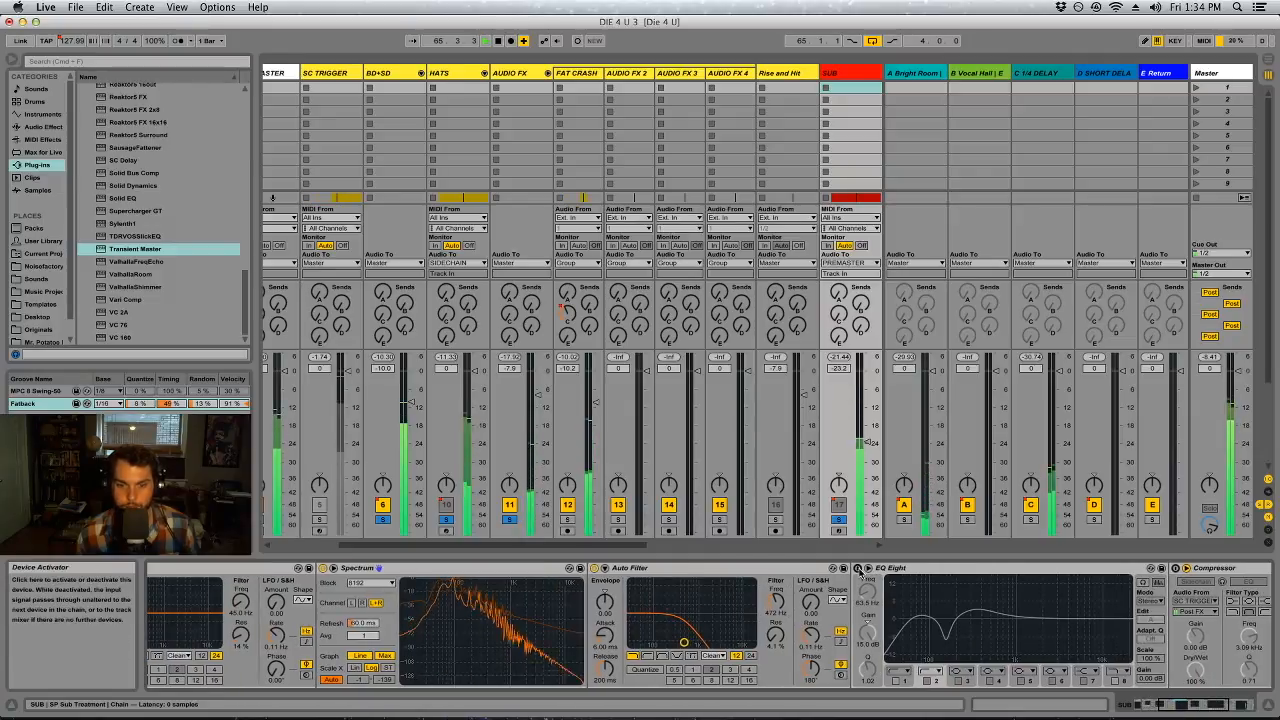
left_click(927, 681)
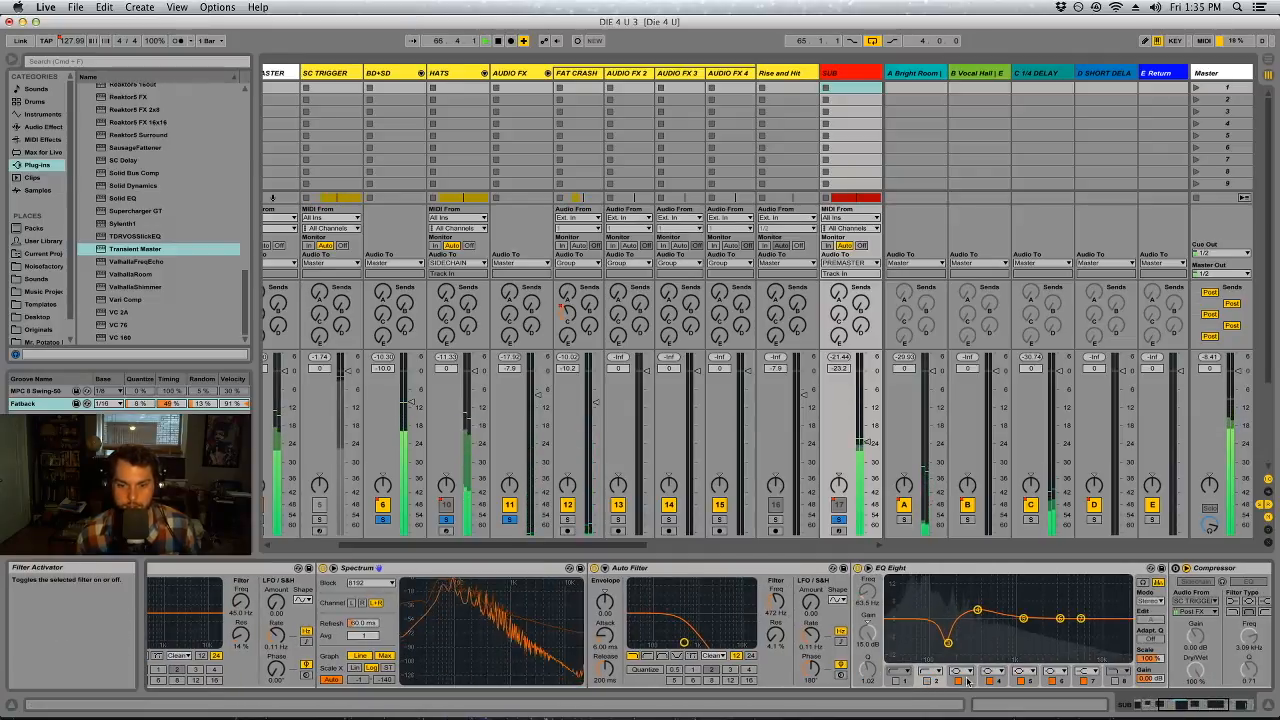
left_click(958, 681)
left_click(990, 681)
left_click(1022, 681)
left_click(1054, 681)
left_click(1086, 681)
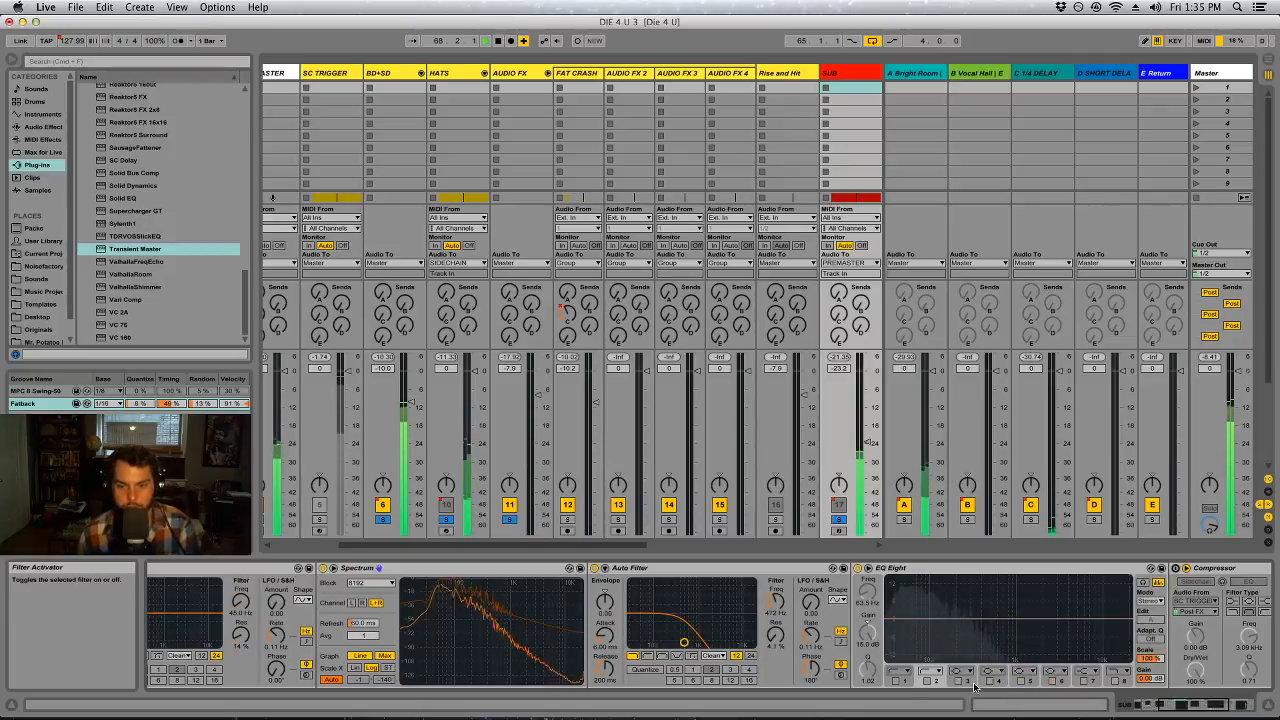
Enable EQ Eight band 1 on SUB as a low-shelf boost of about 2.4 dB at about 142 Hz with a Q of 3.32
left_click(903, 681)
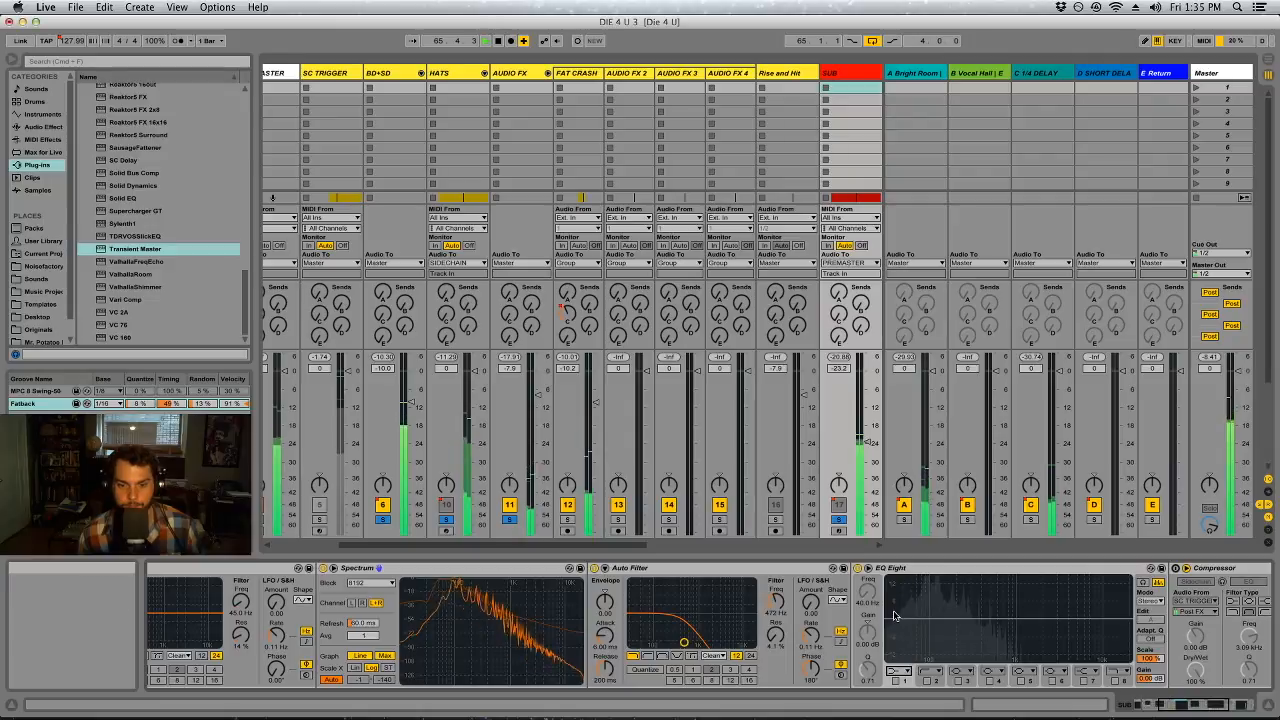
double_click(899, 619)
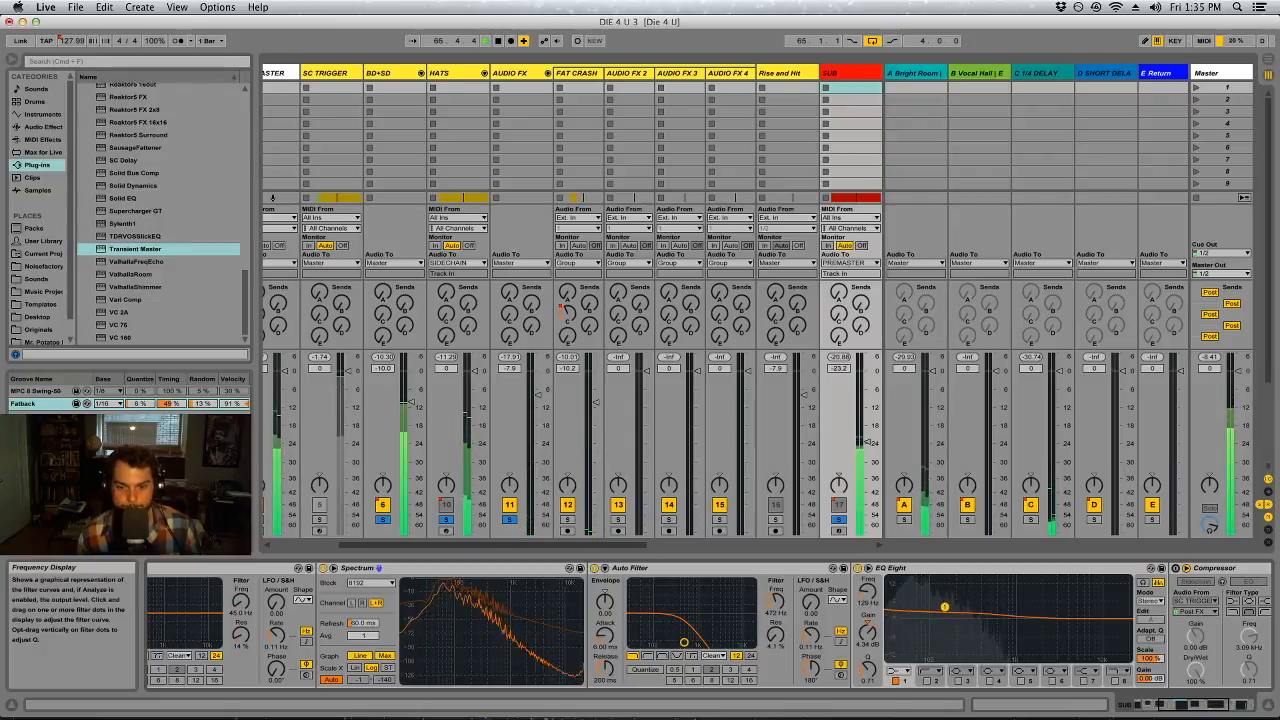
left_click_drag(868, 669, 868, 628)
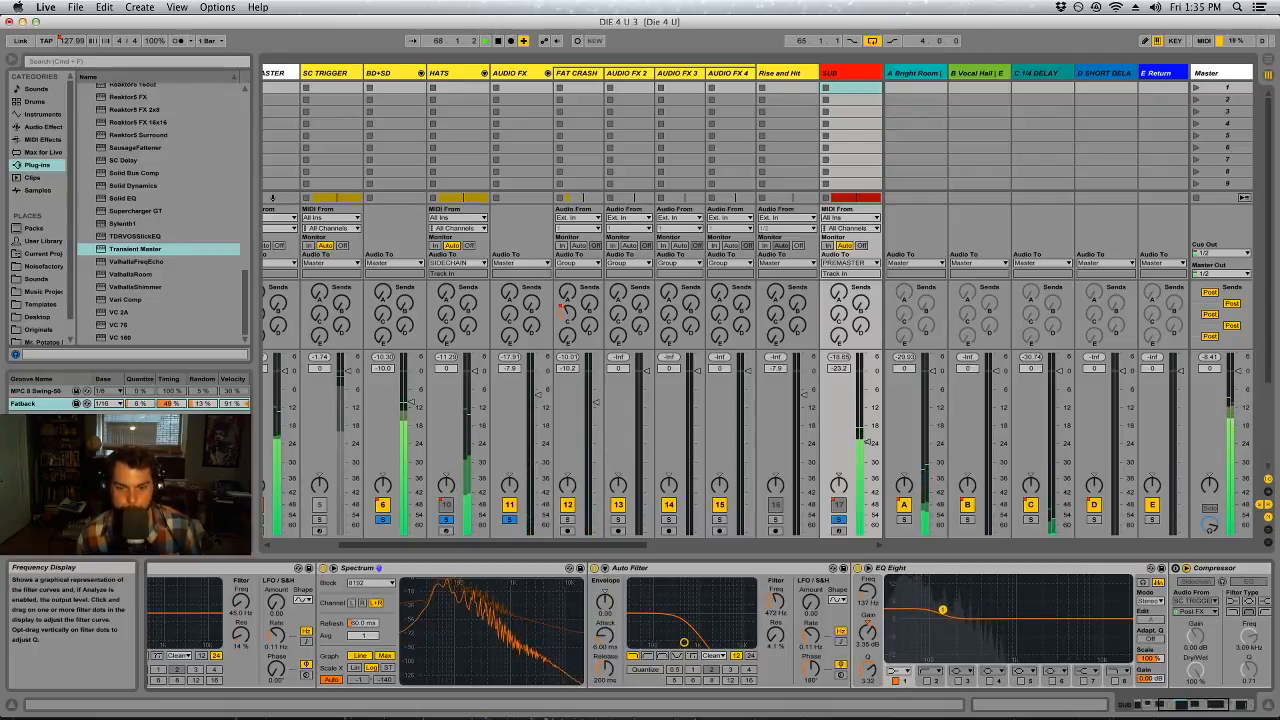
left_click_drag(947, 611, 945, 611)
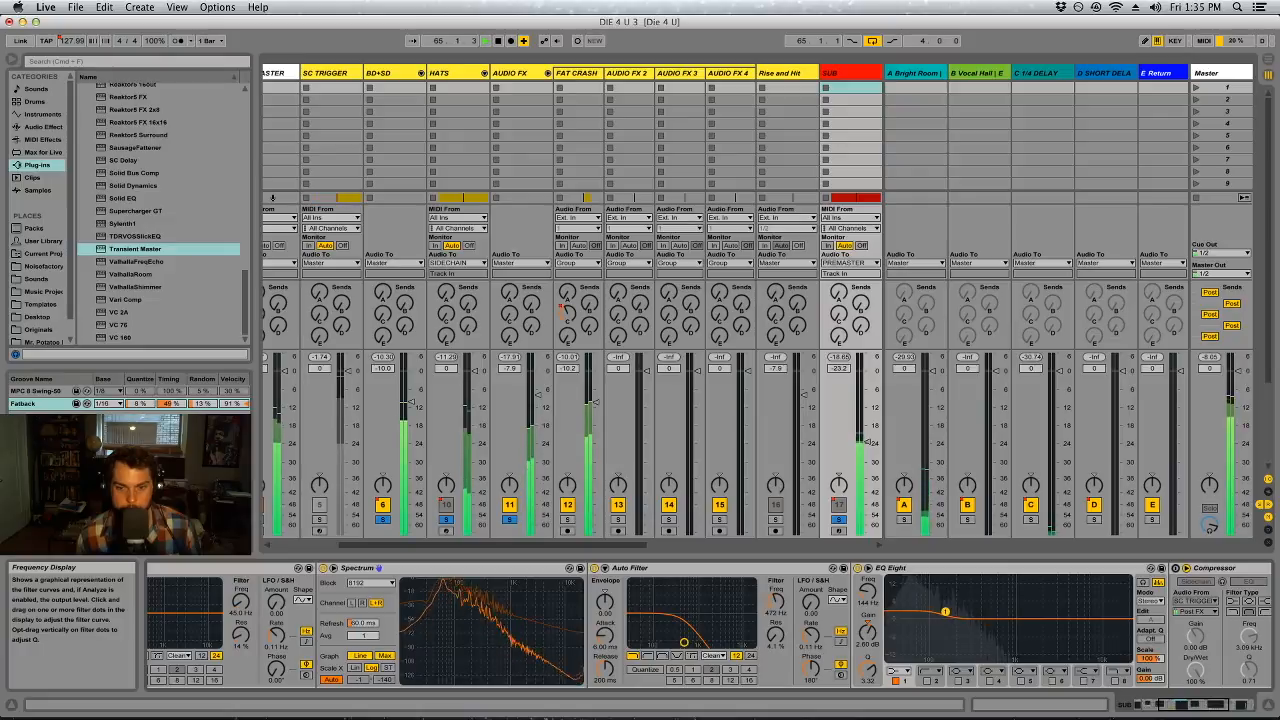
Turn on the Master's first low-pass Auto Filter with a cutoff of about 160 Hz, and return to SUB's devices
left_click(1222, 73)
left_click(161, 568)
left_click_drag(248, 636, 231, 636)
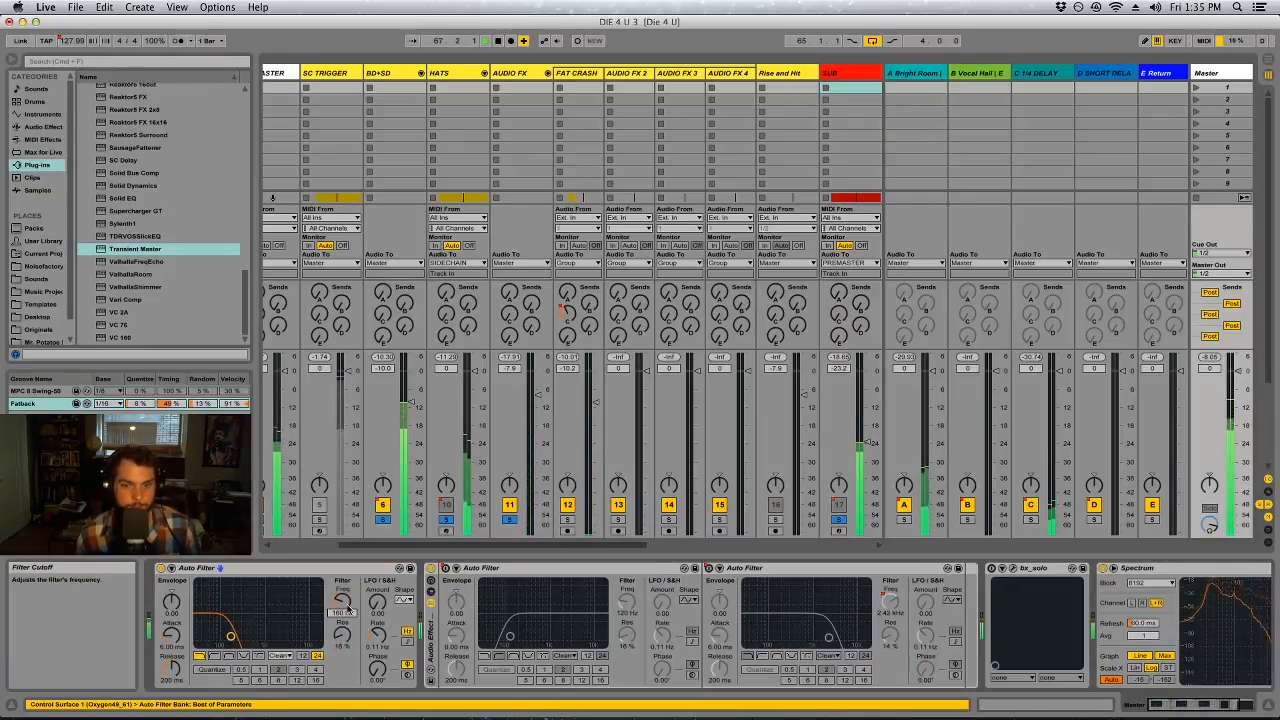
left_click(845, 73)
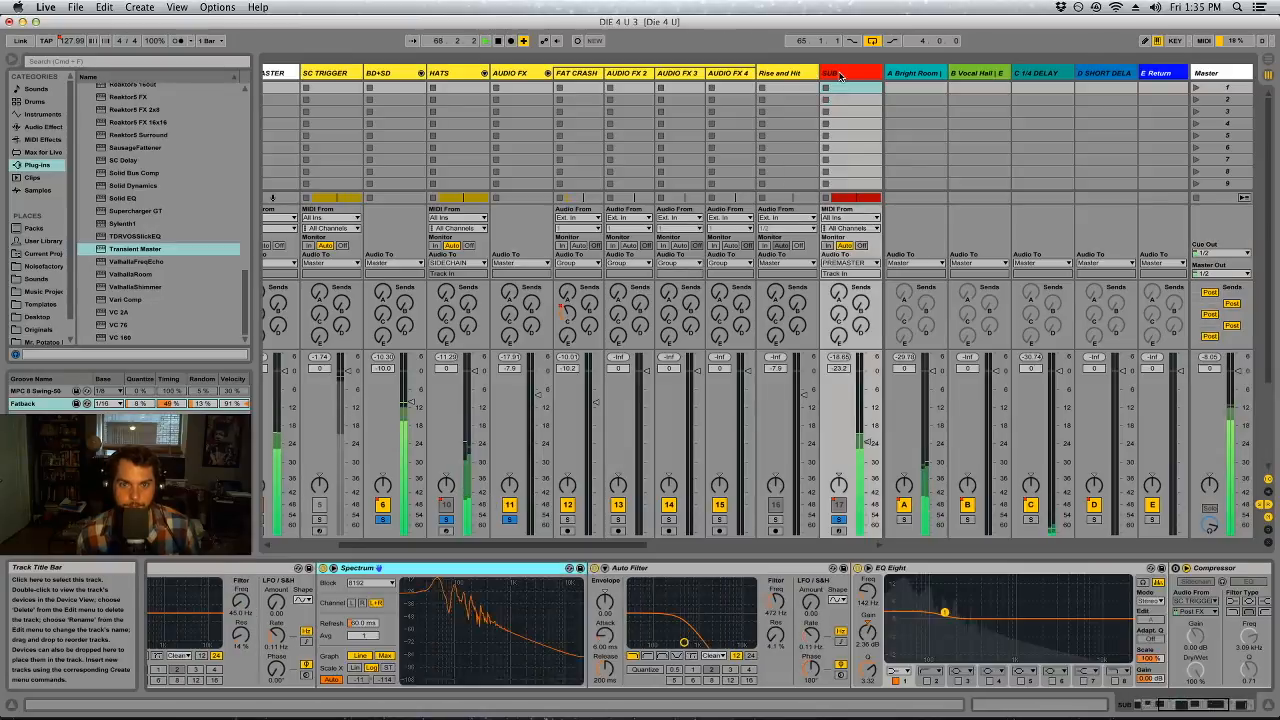
Try a stronger low-shelf boost on band 1 of SUB's EQ Eight and undo it
left_click_drag(945, 614, 943, 609)
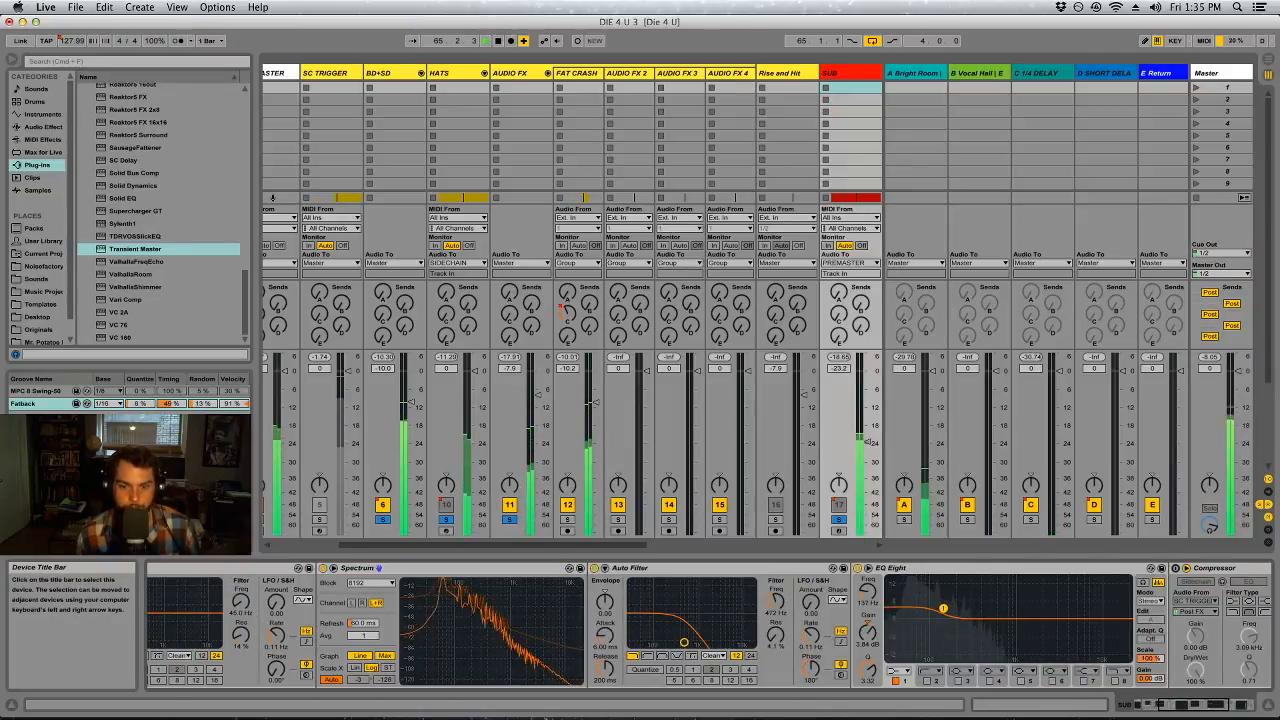
key("super+z")
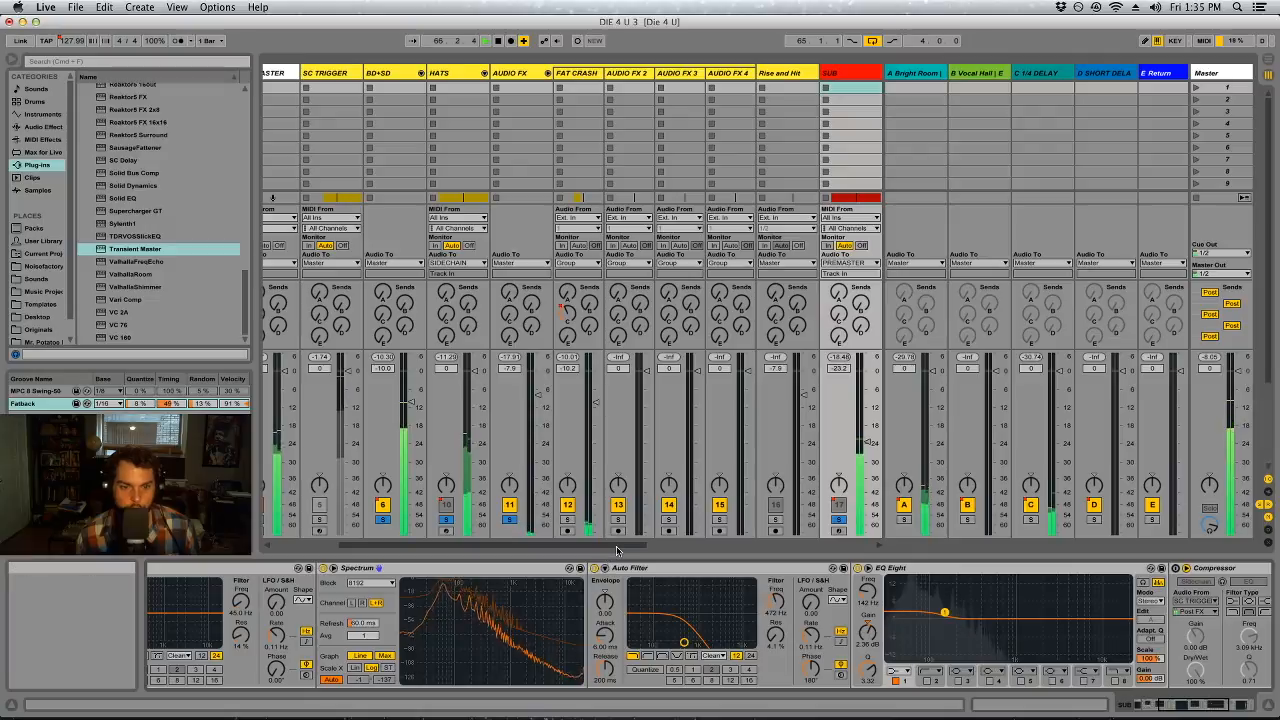
Solo only BD+SD and SUB, and raise SUB's volume to about -19 dB
scroll(614, 550, "left", 2)
left_click_drag(614, 550, 563, 548)
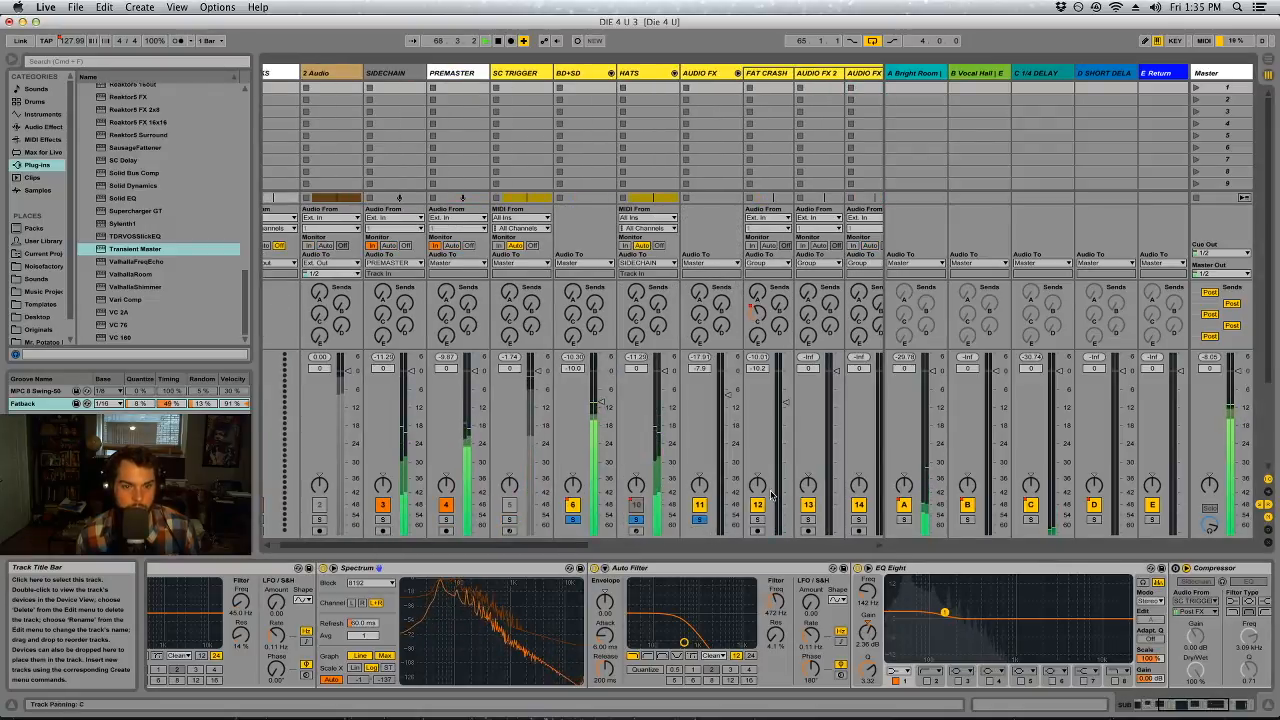
left_click(572, 520)
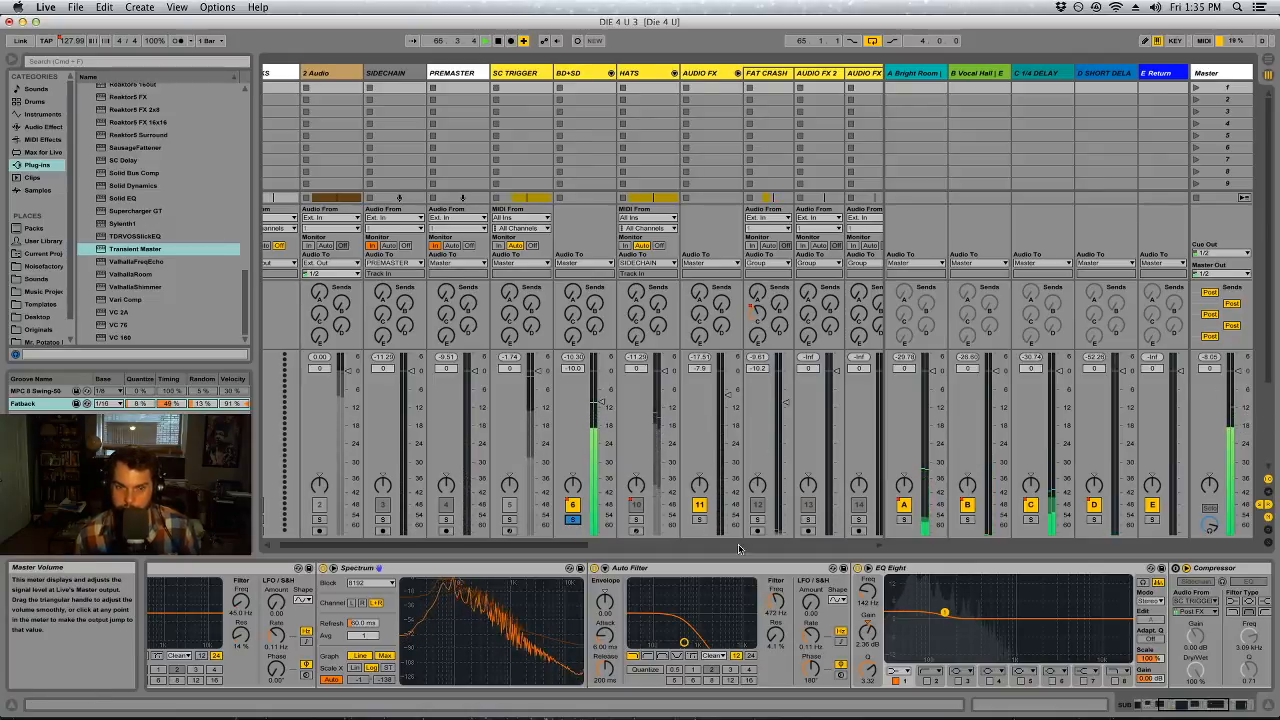
left_click_drag(585, 548, 680, 548)
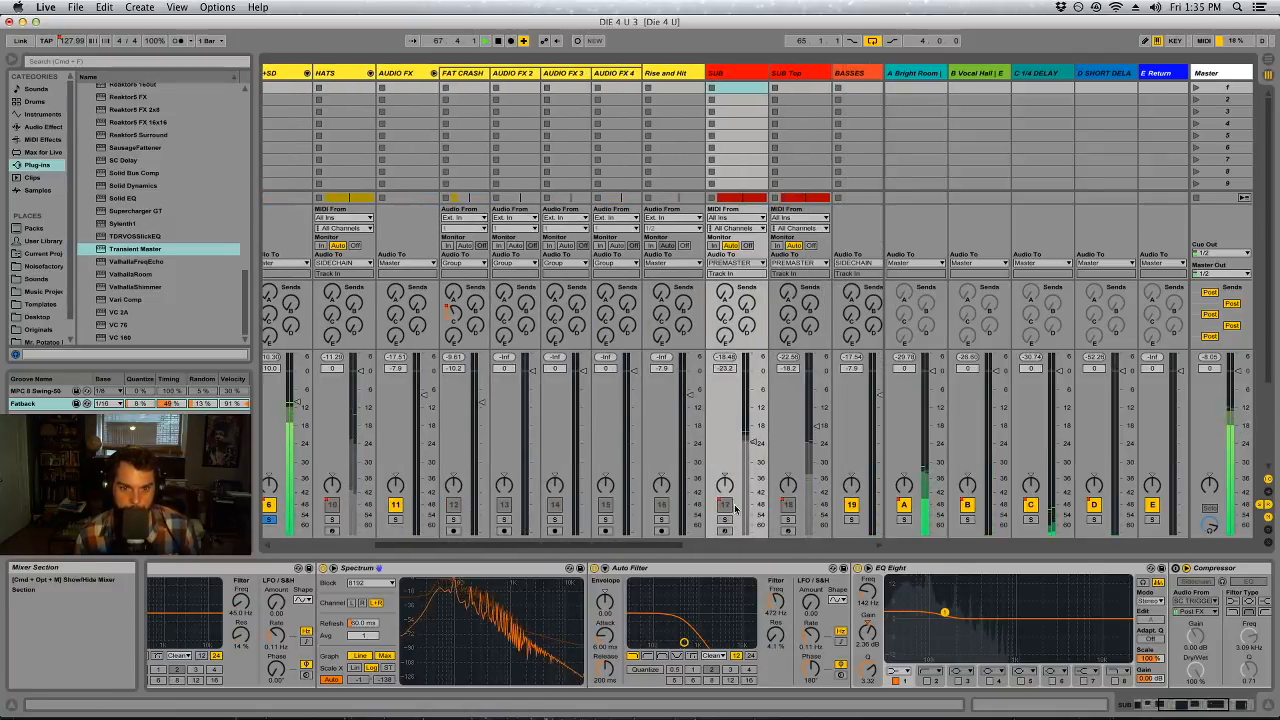
left_click(726, 519, "super")
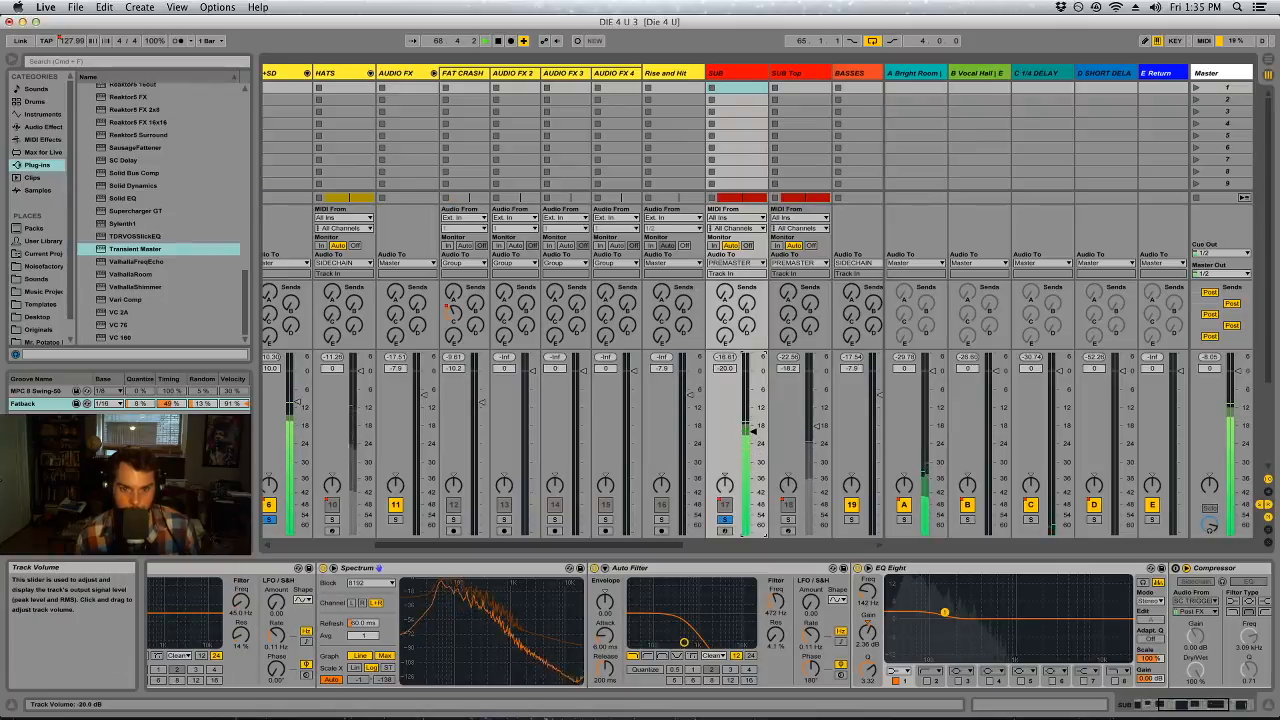
left_click_drag(747, 428, 747, 426)
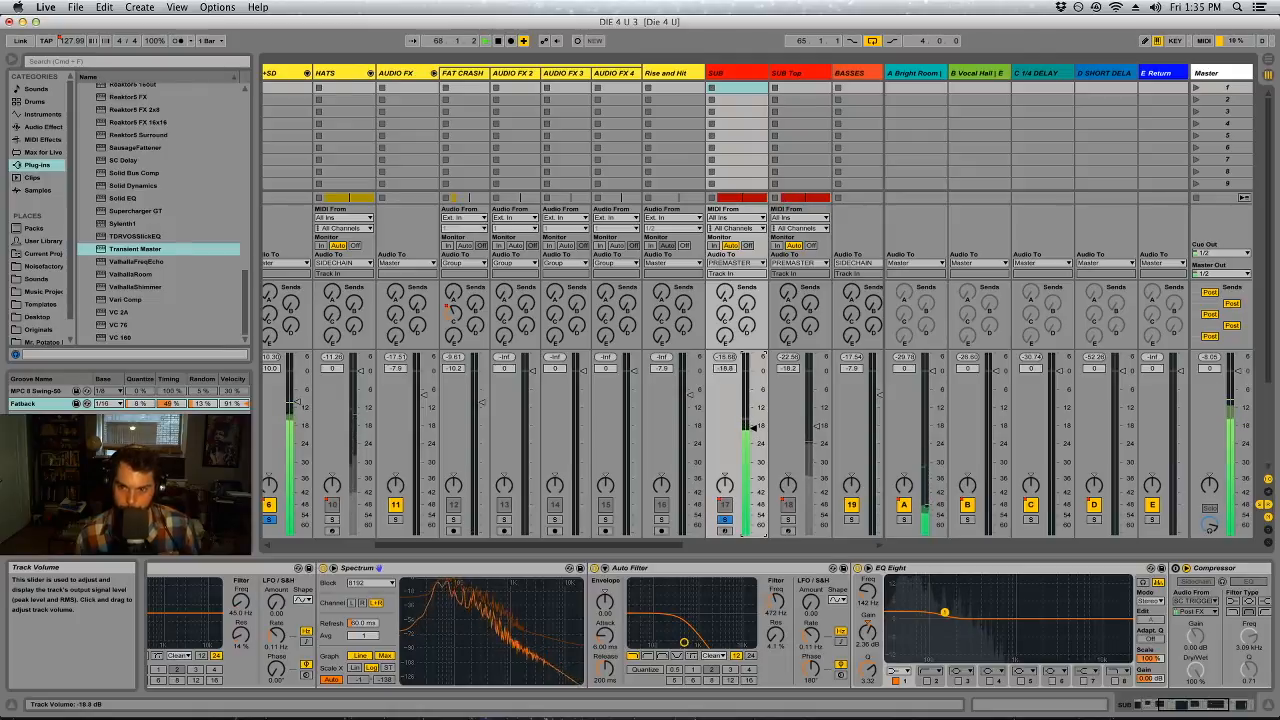
Set SUB's volume to about -17.3 dB against the soloed kick and clear the solos
left_click_drag(1195, 705, 1213, 705)
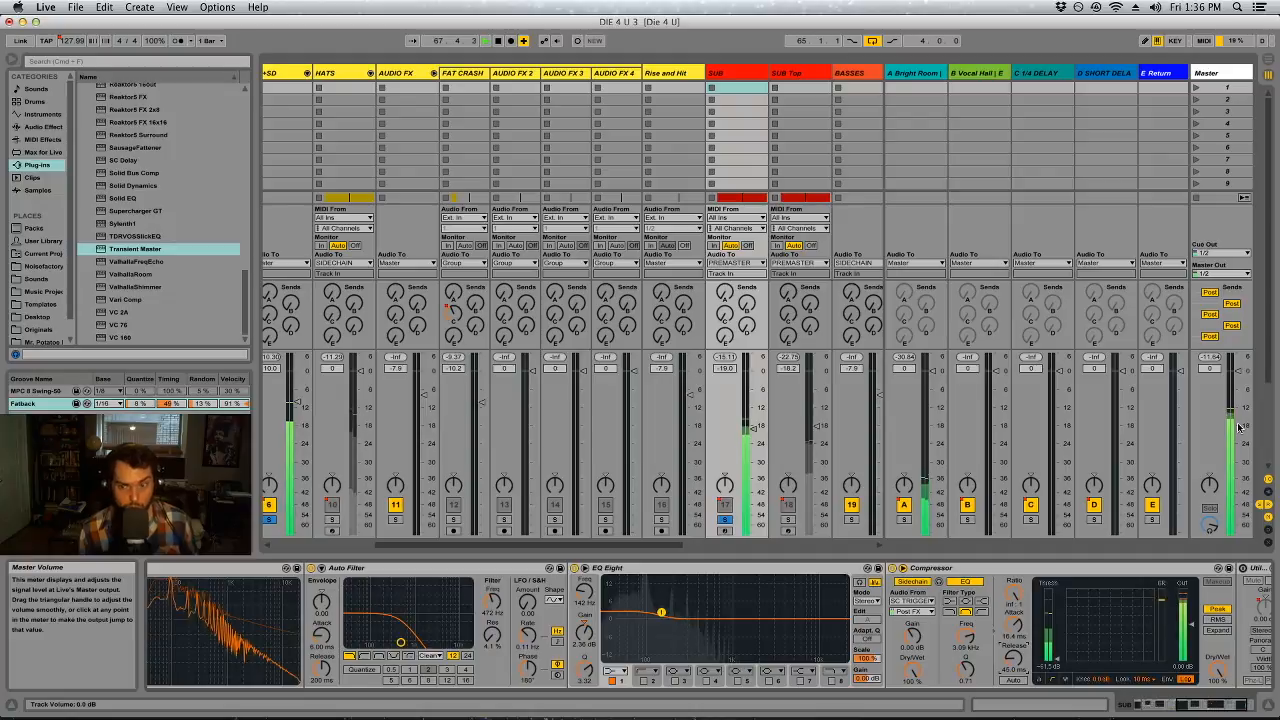
left_click_drag(753, 429, 753, 430)
right_click(753, 430)
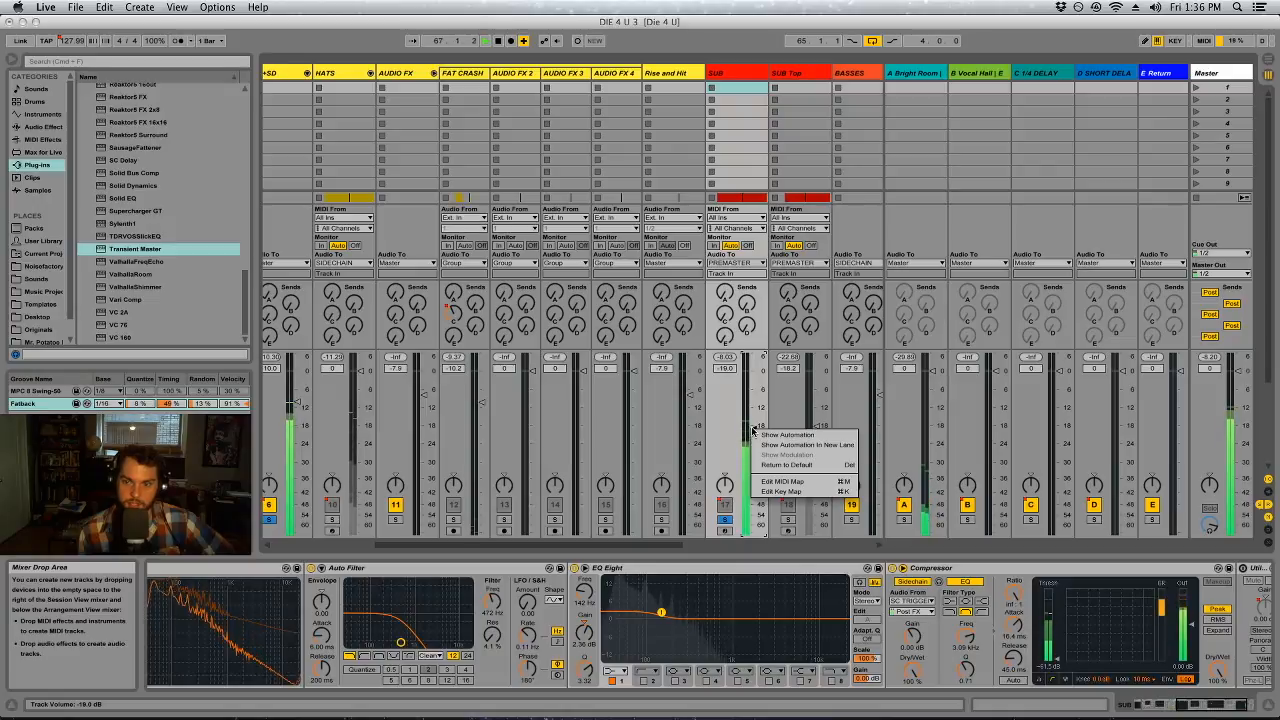
key("Escape")
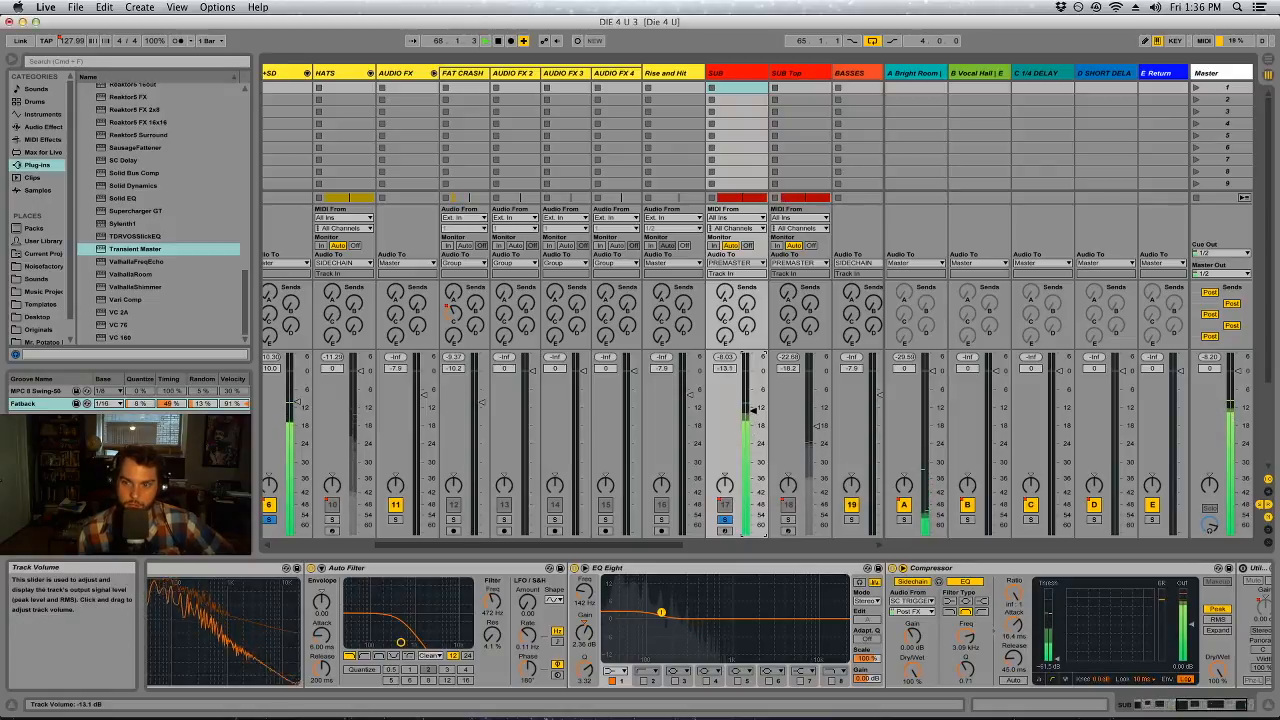
left_click_drag(746, 416, 746, 419)
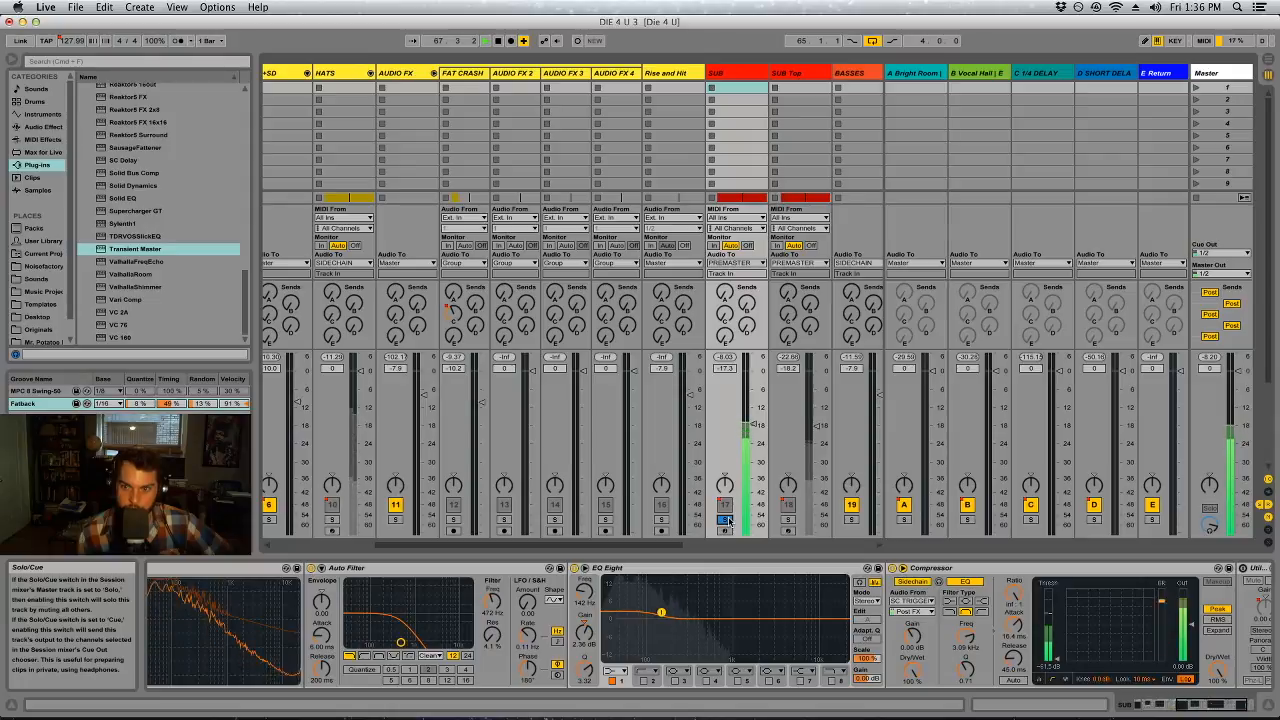
left_click(727, 520)
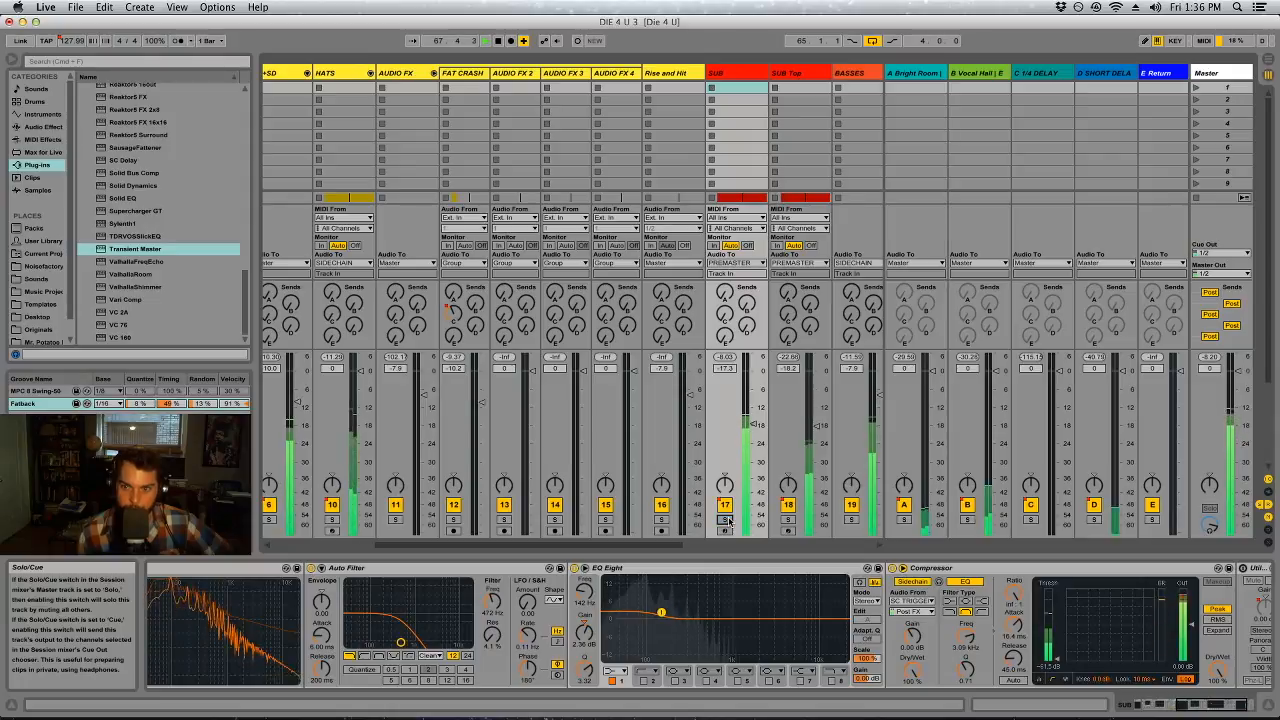
Turn off the Master's first low-pass Auto Filter and solo SUB and SUB Top in the Arrangement view
left_click(1244, 84)
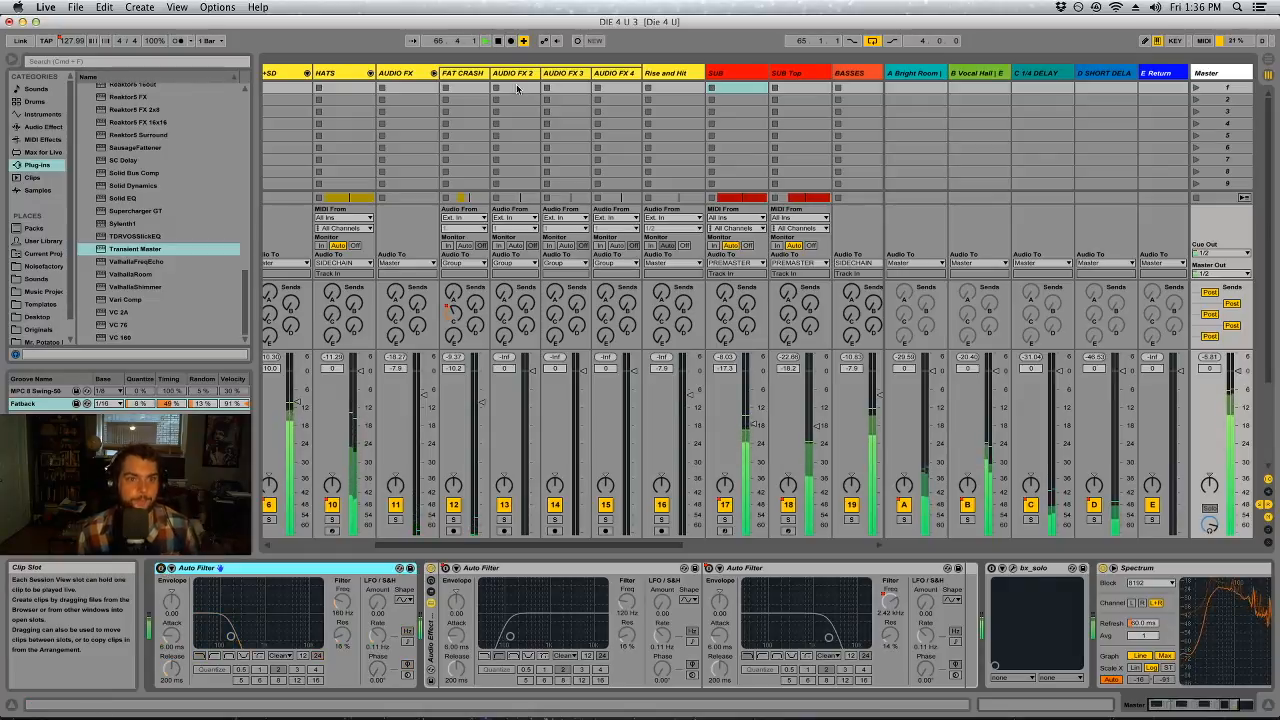
key("Tab")
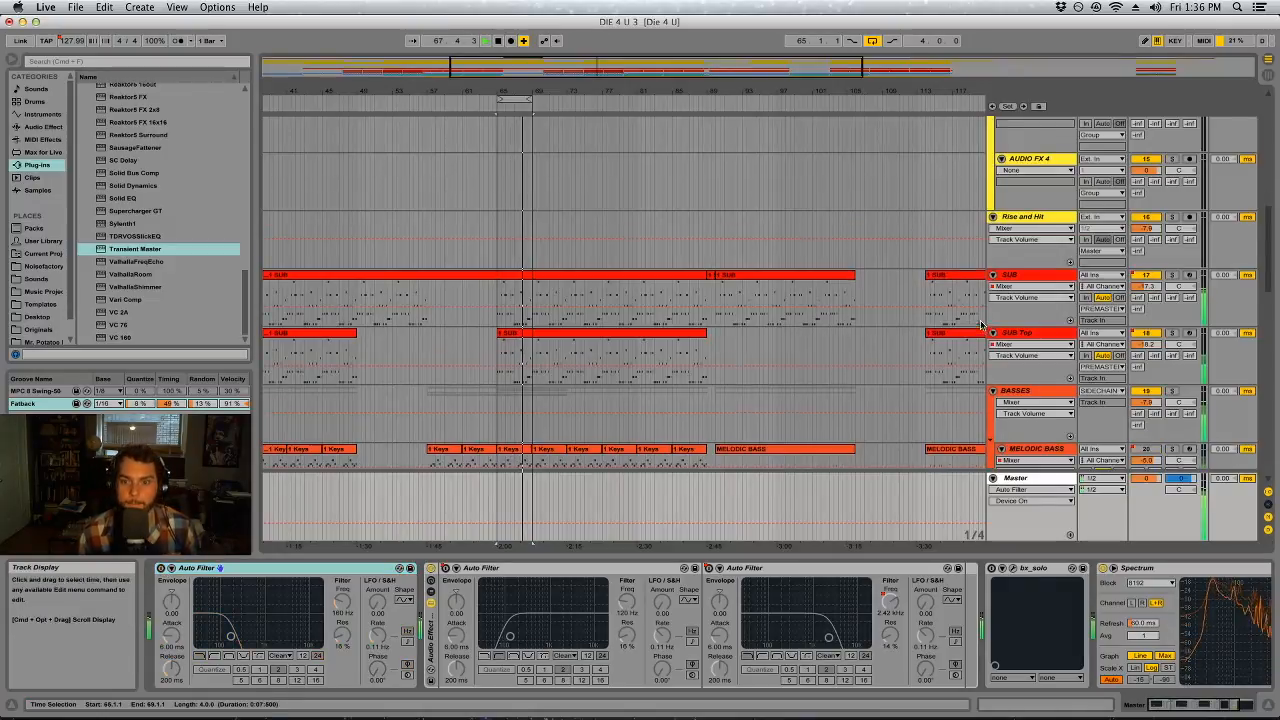
scroll(644, 236, "down", 3)
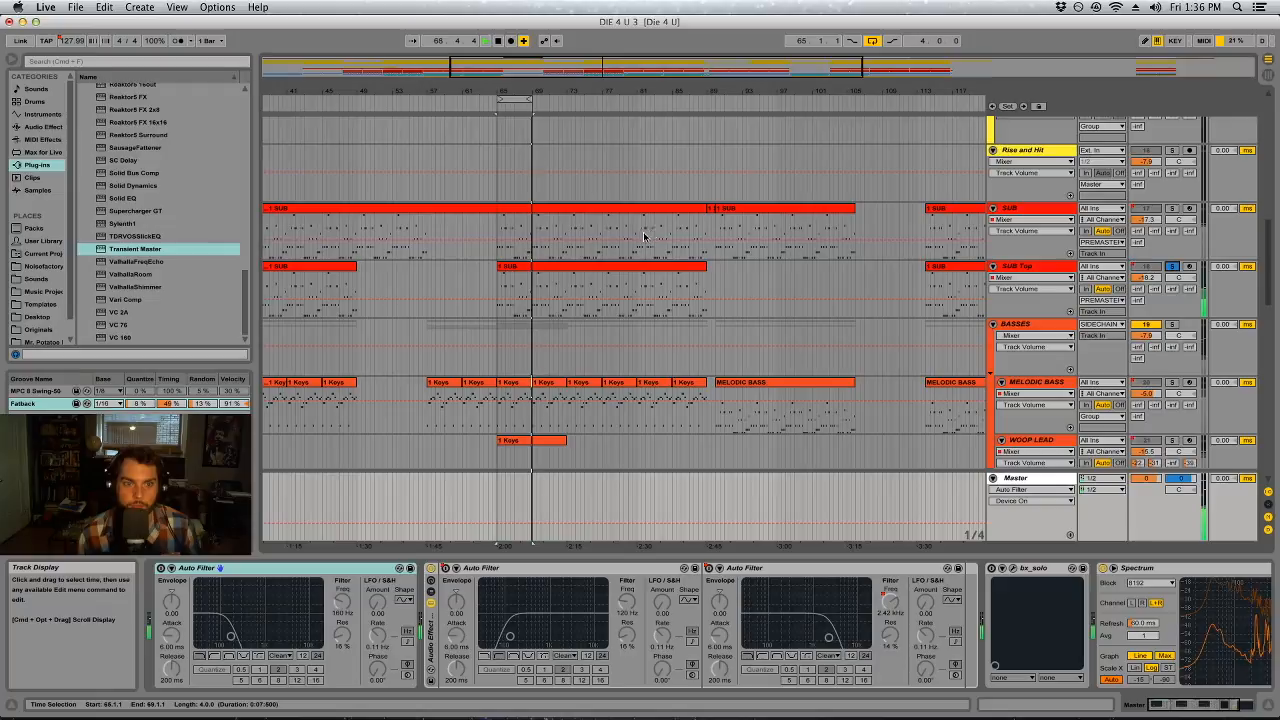
In SUB Top's Massive, set FX2 to Dimension Expander and the pitches of OSC1 to -36 and OSC2 to -24
left_click(1053, 267)
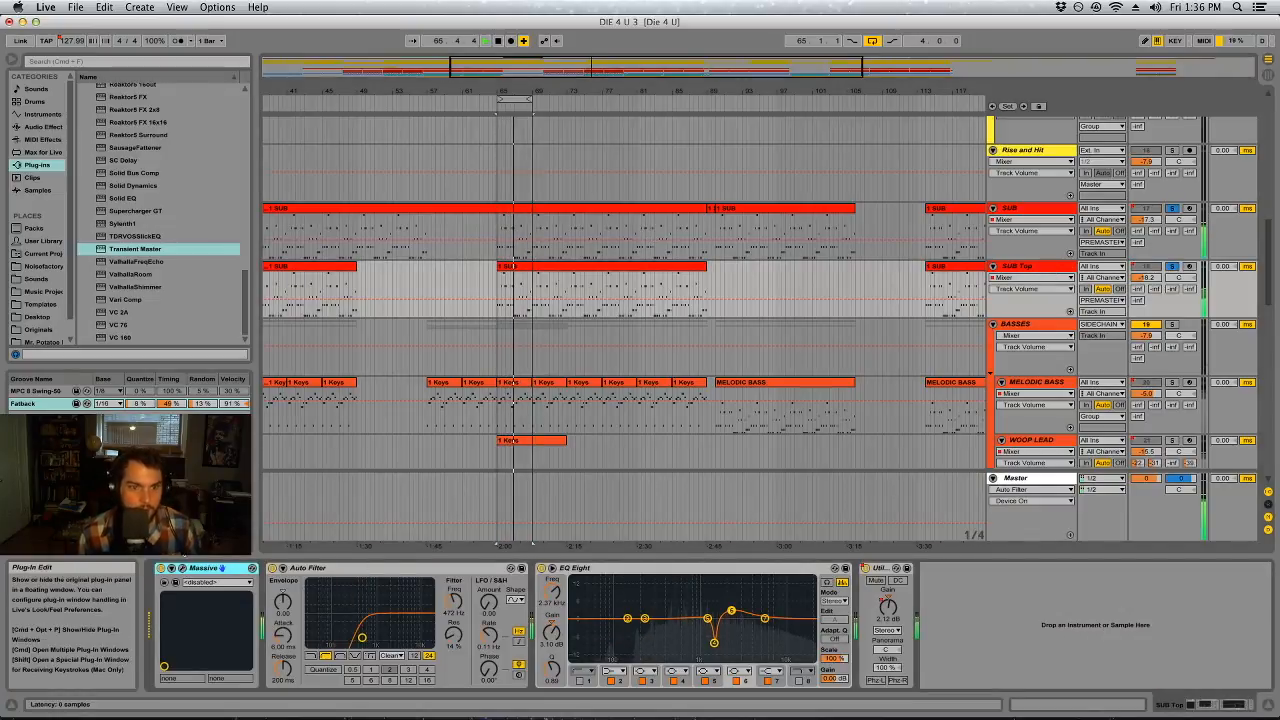
key("super+alt+p")
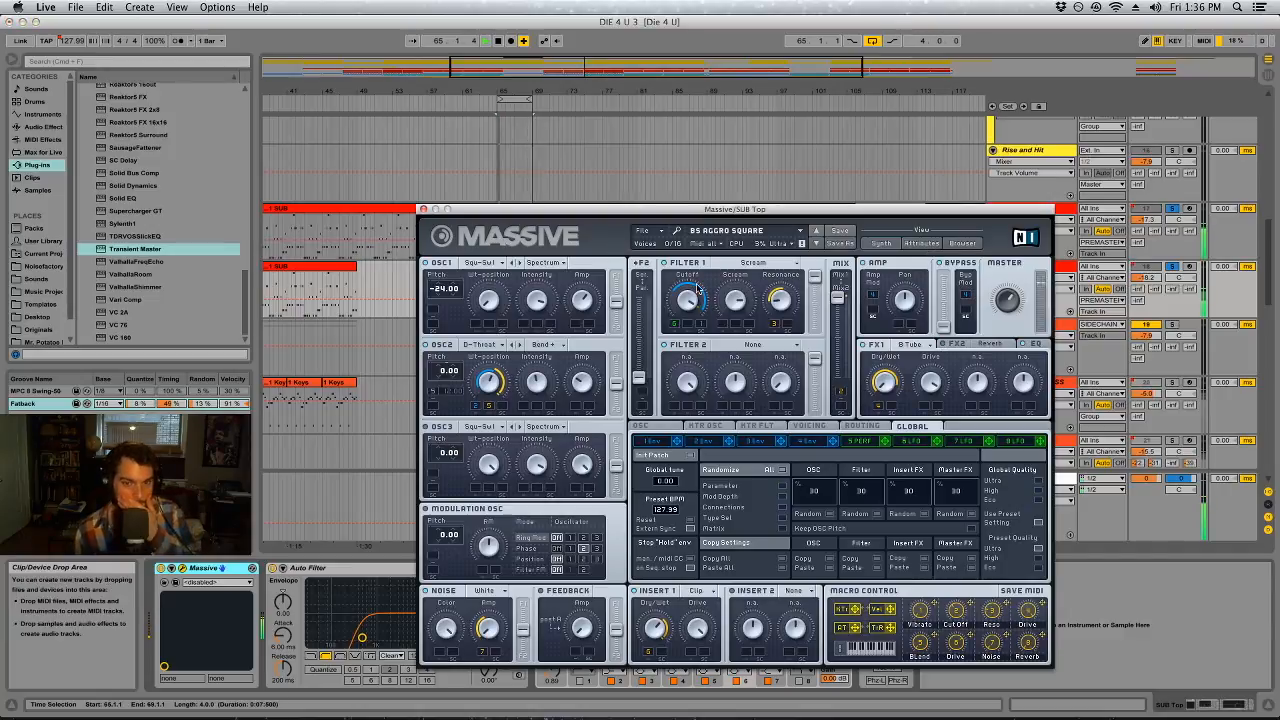
left_click(995, 345)
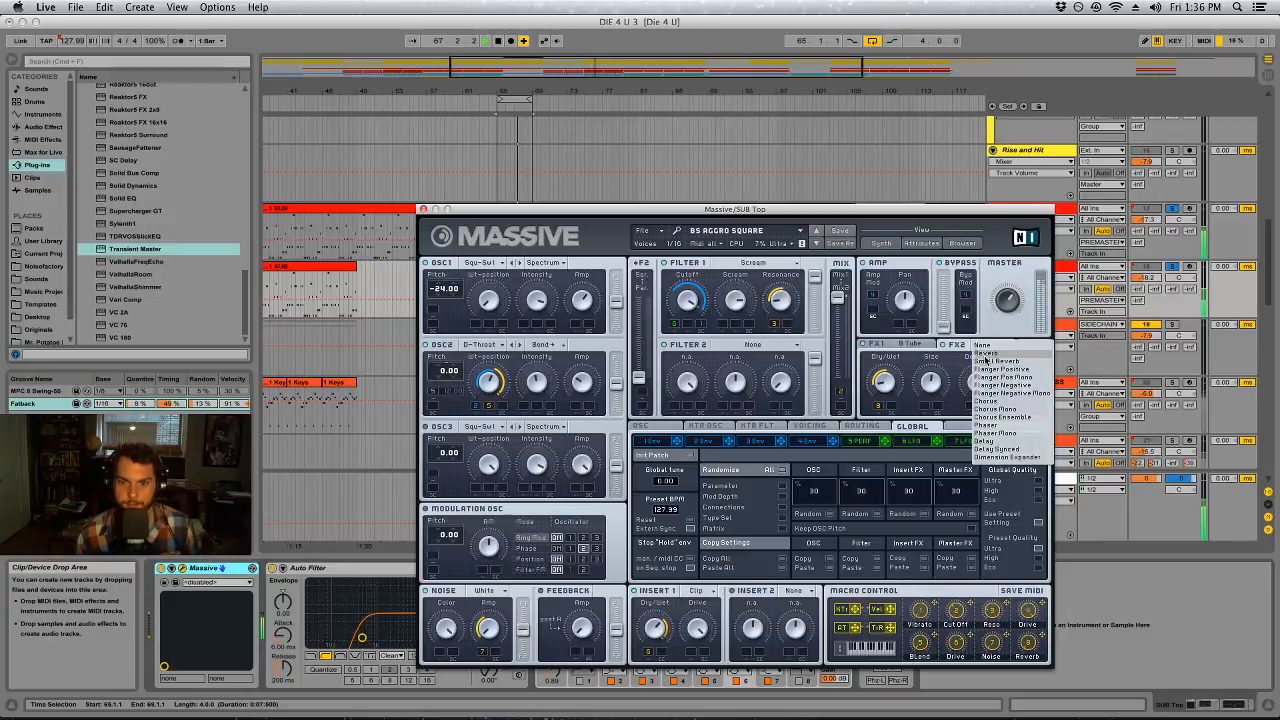
left_click(998, 457)
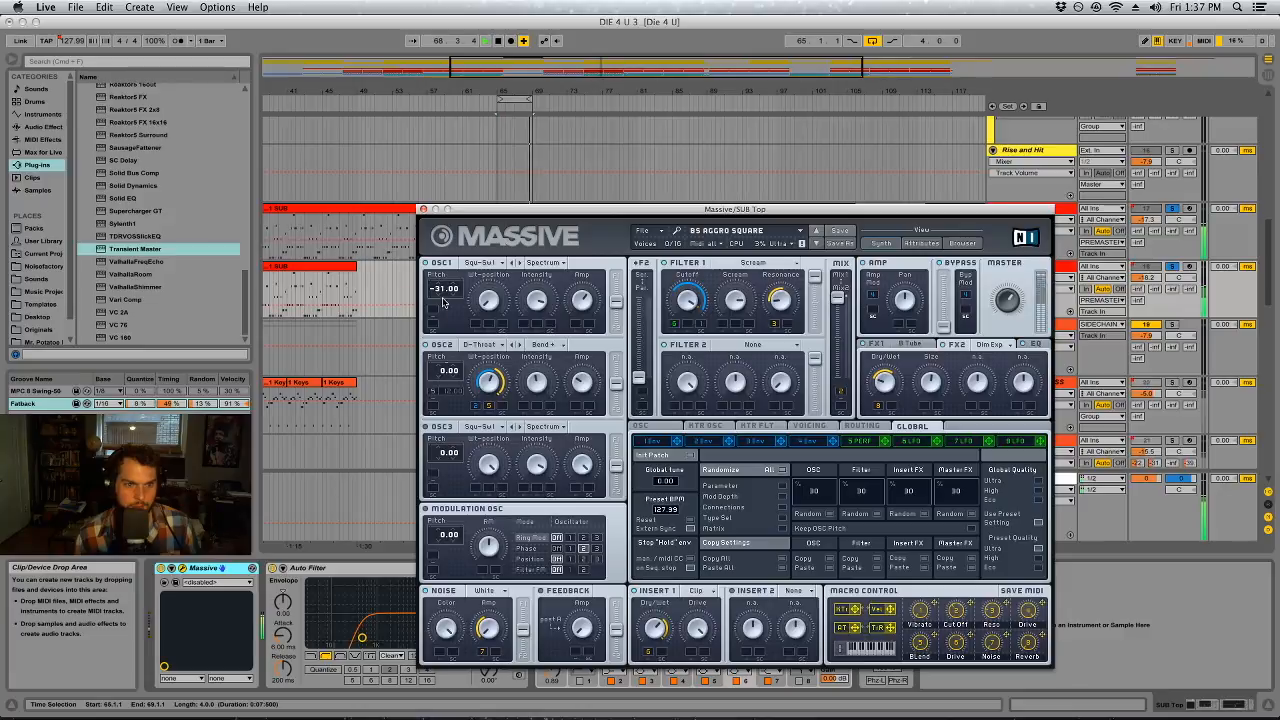
left_click_drag(443, 306, 443, 309)
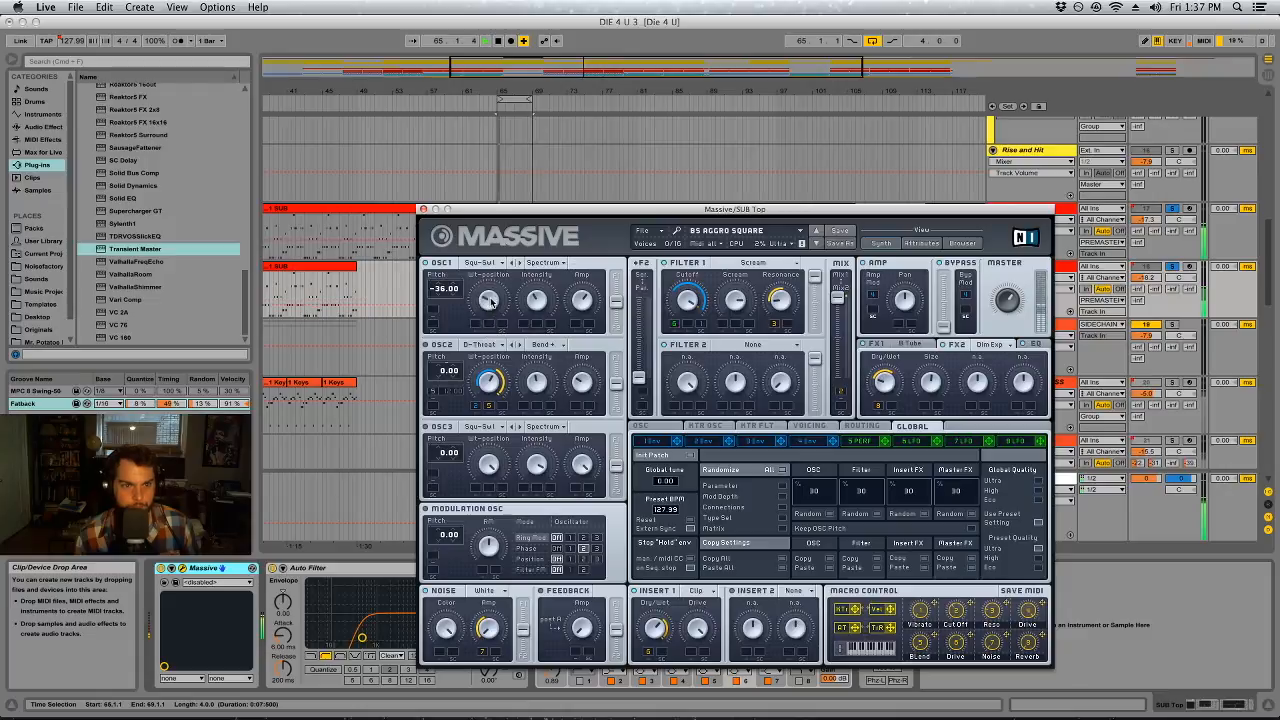
left_click_drag(450, 372, 451, 362)
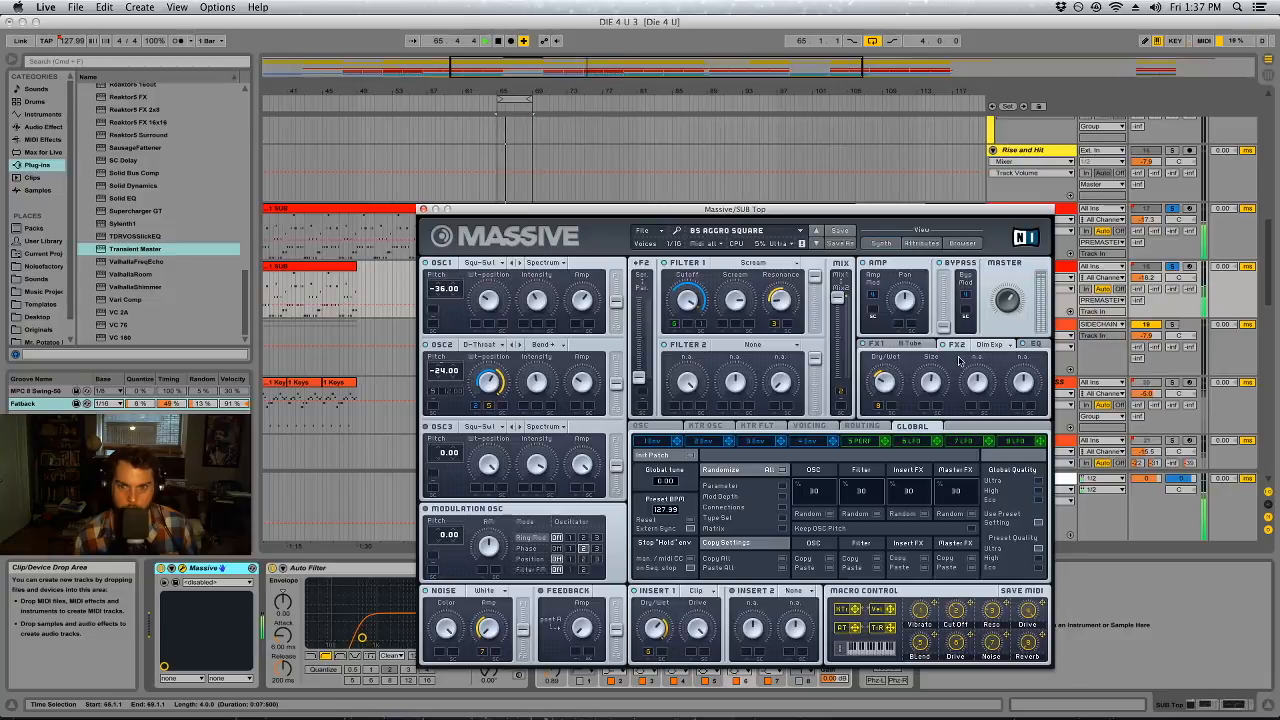
left_click(423, 209)
Deactivate BASSES, KEYS, MORD4END and VOX BOUNCE, and compare the mix with SUB Top off and on
left_click(993, 324)
left_click(1154, 325)
left_click(993, 382)
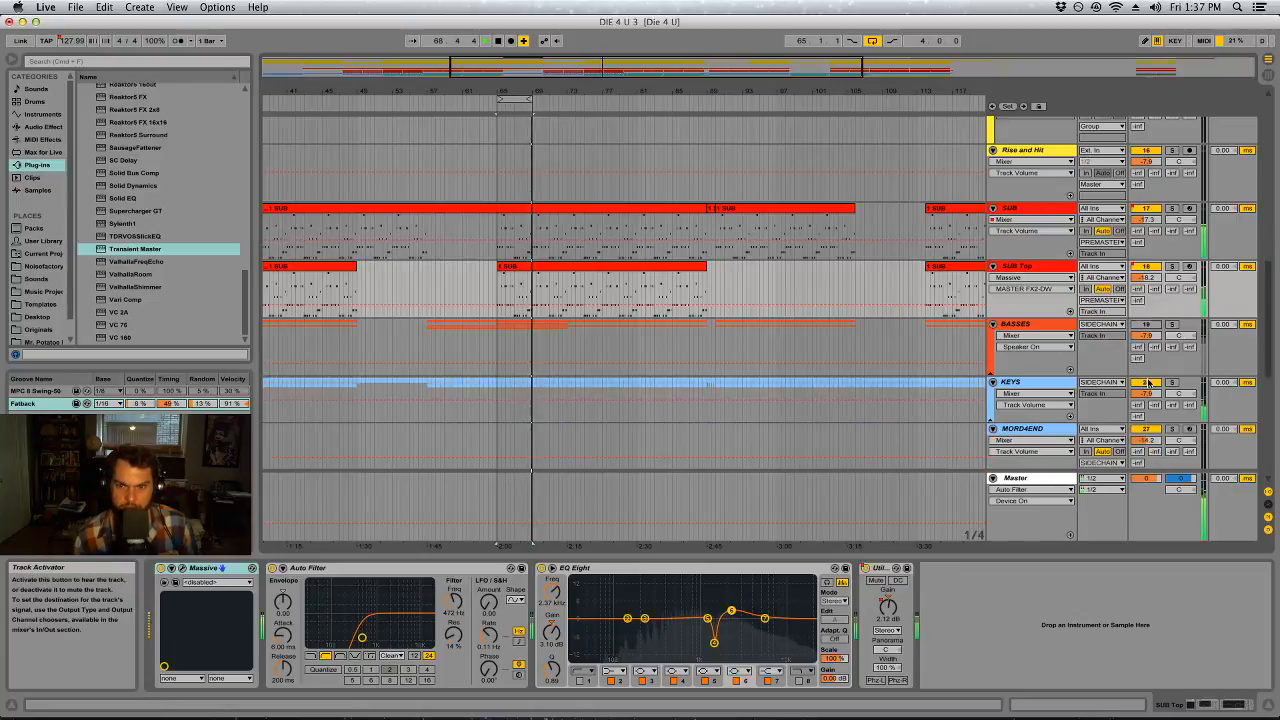
left_click(1147, 383)
scroll(1104, 370, "down", 1)
scroll(1104, 370, "down", 2)
left_click(1146, 349)
left_click(1146, 406)
scroll(1110, 372, "down", 5)
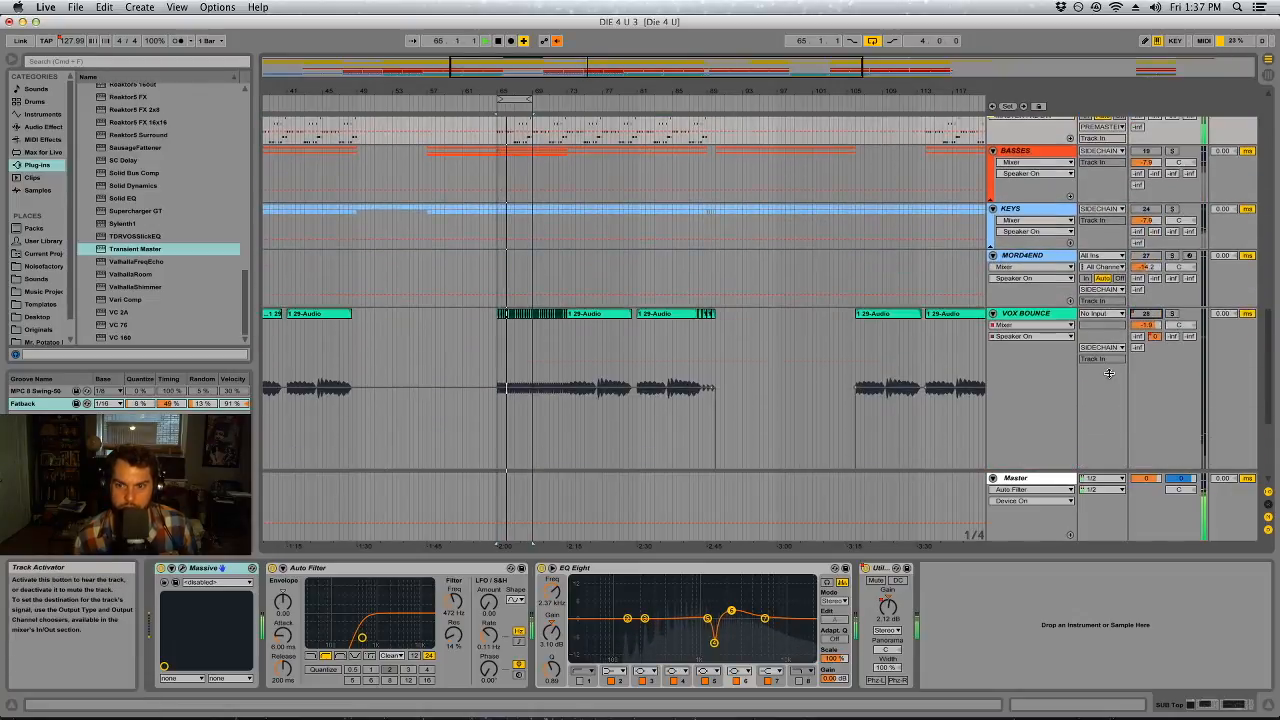
scroll(1109, 368, "down", 4)
left_click_drag(1033, 411, 1033, 184)
scroll(900, 345, "up", 8)
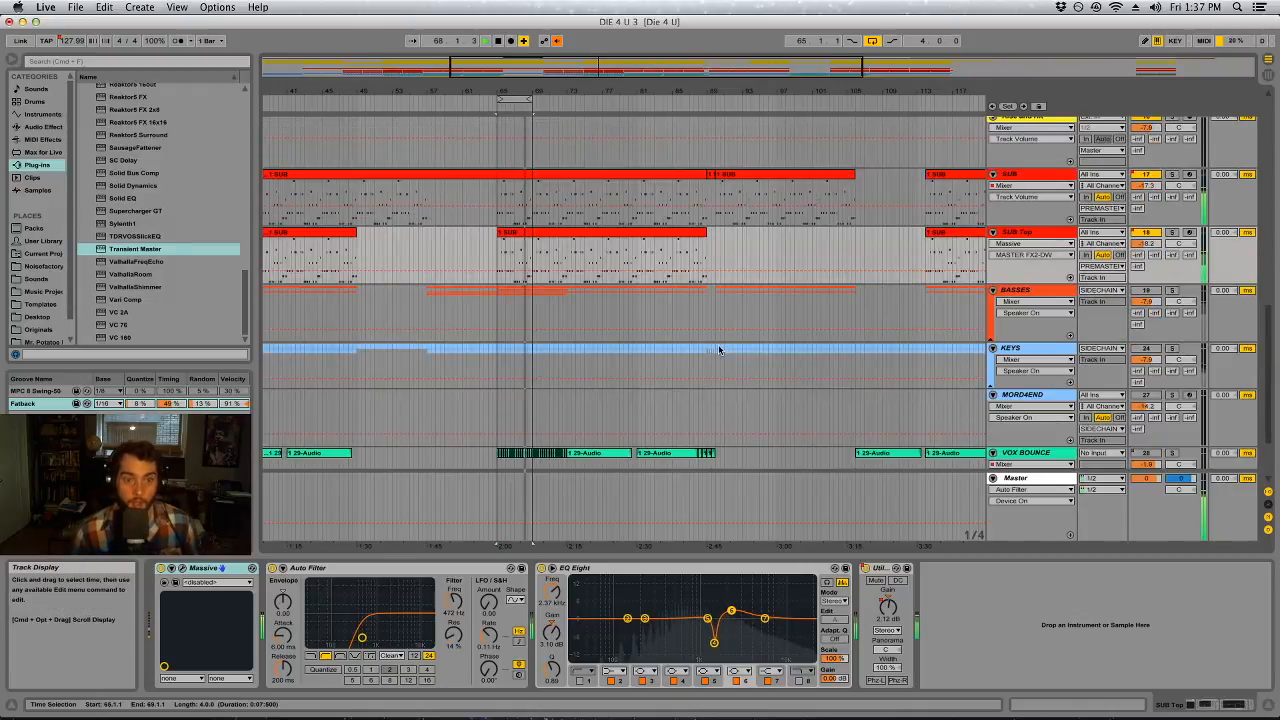
left_click(1146, 232)
left_click(1146, 232)
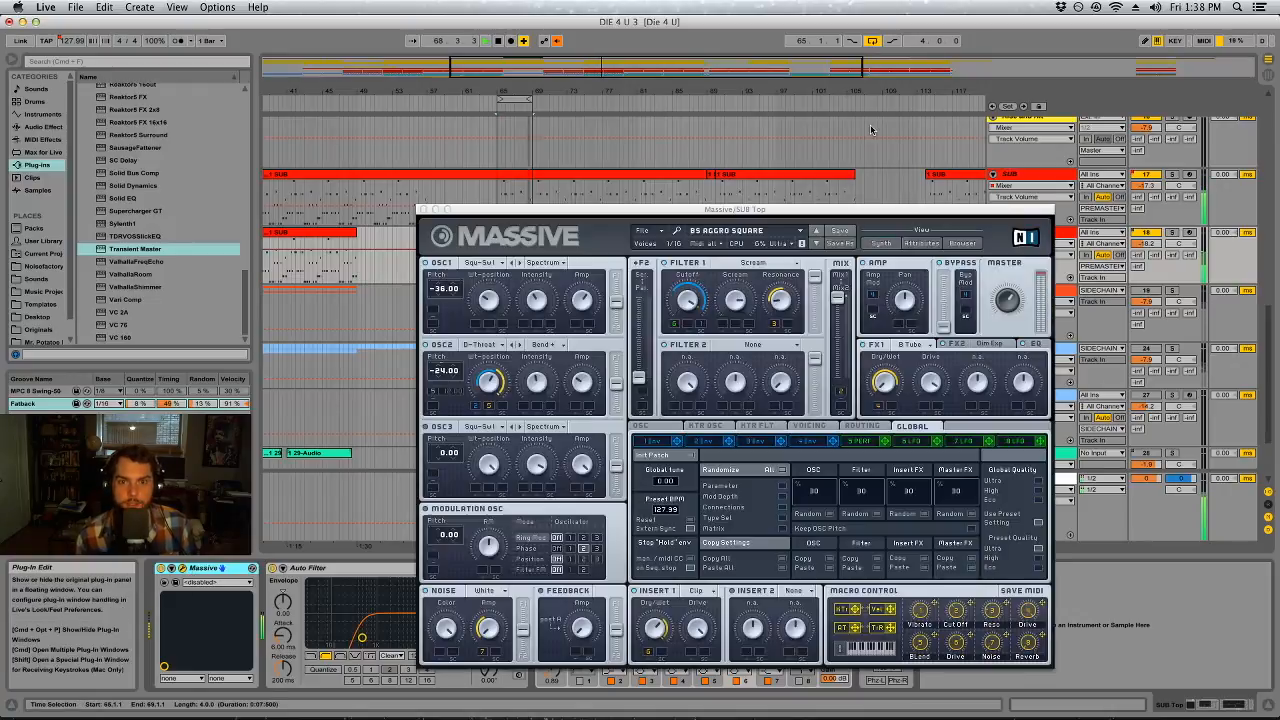
Search SUB Top's Massive sounds for "fuzz" and "buzz", trying the fuzzy bass preset and loading Buzzooka
left_click(962, 243)
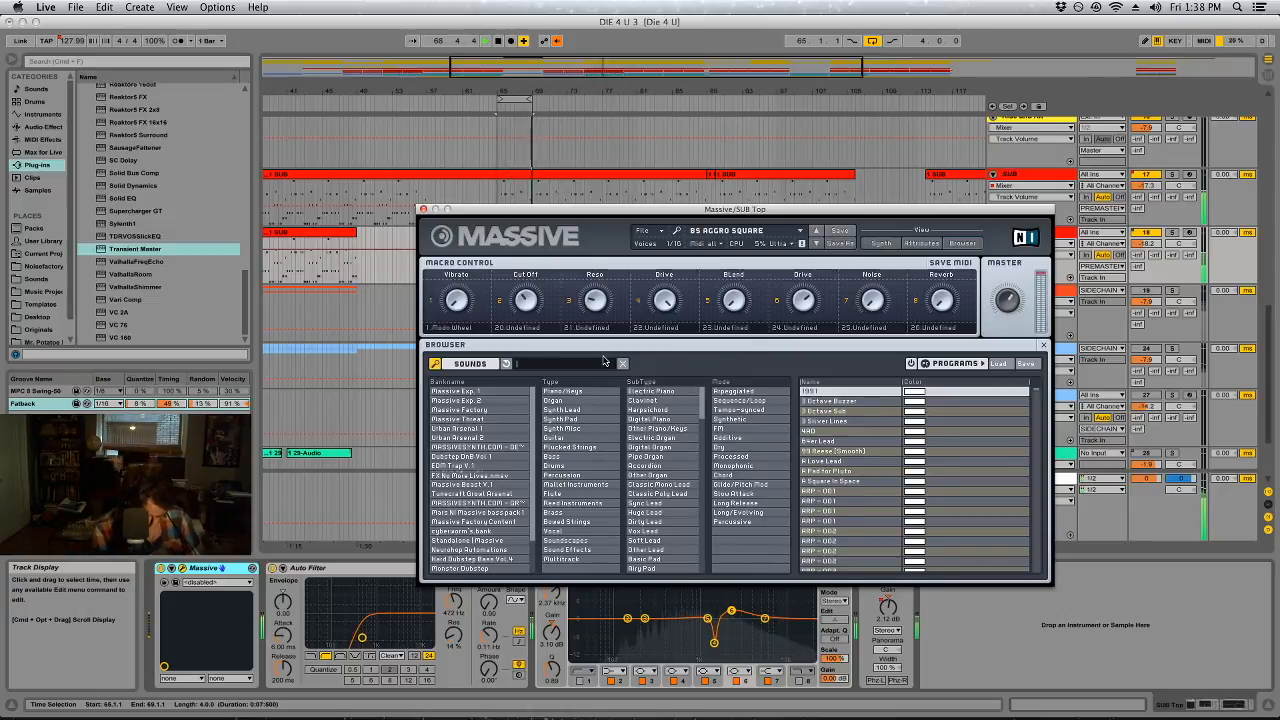
type("fuzz")
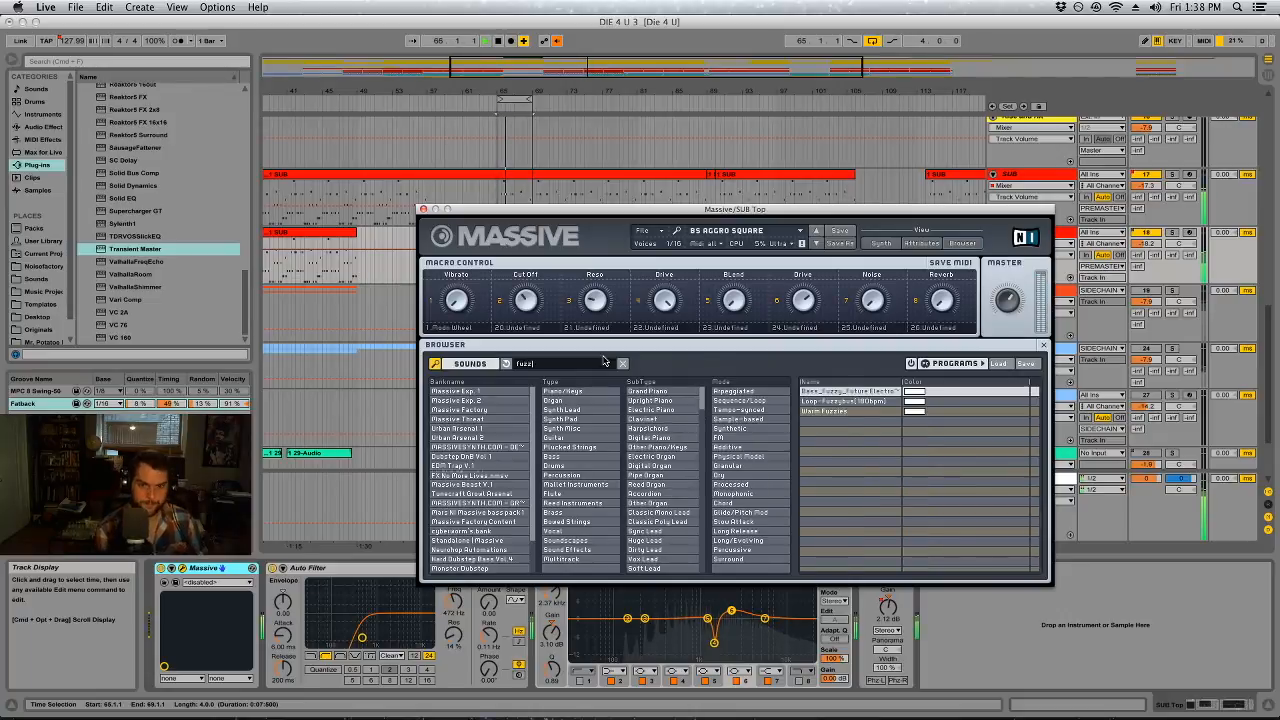
left_click(848, 392)
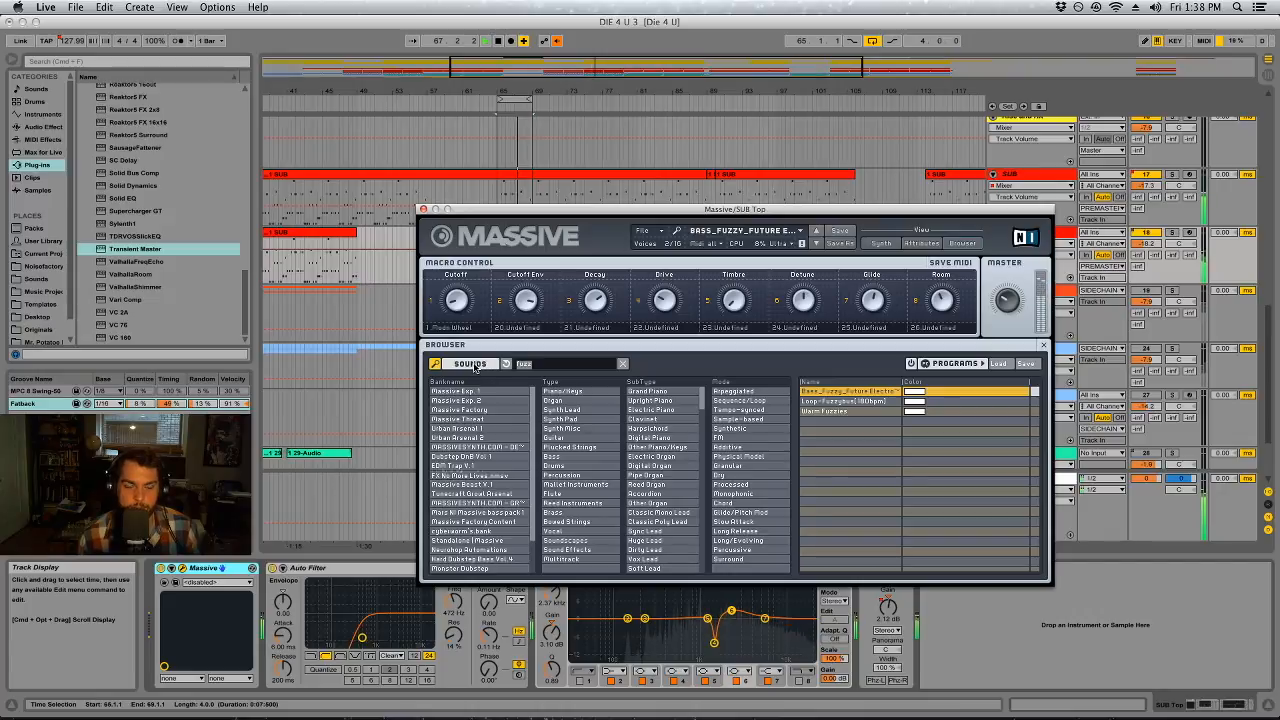
type("buz")
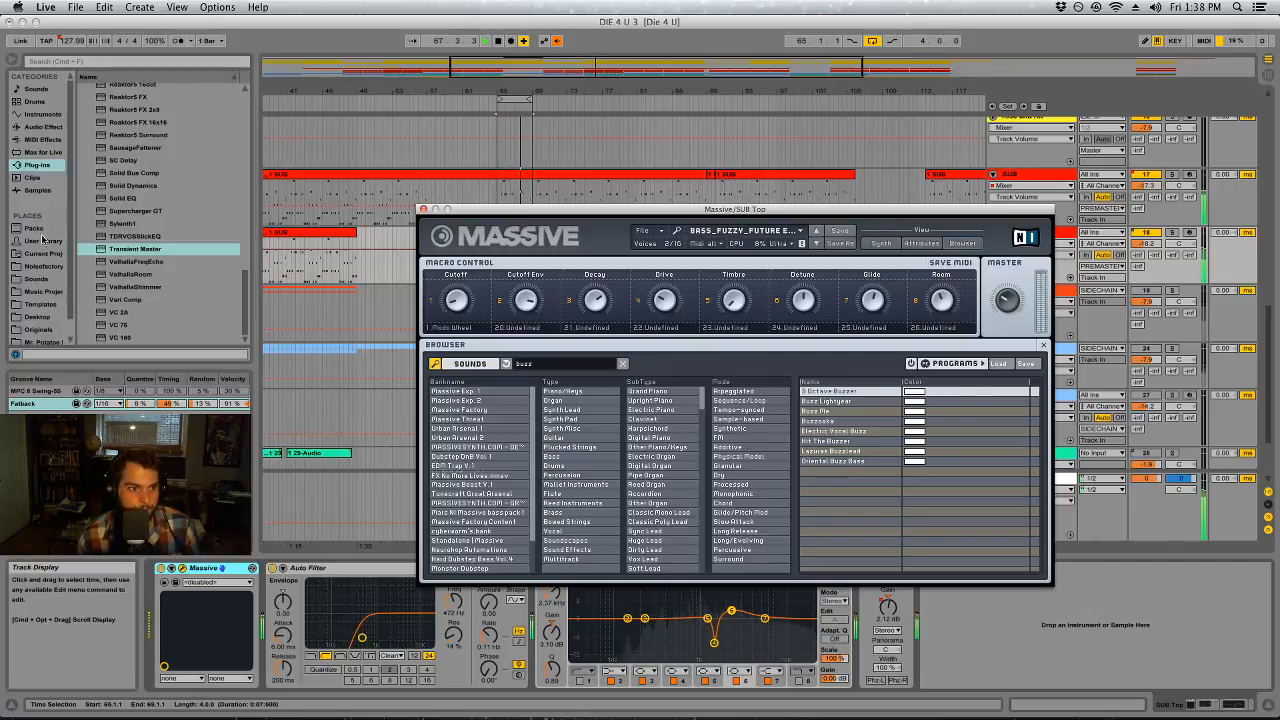
left_click(820, 422)
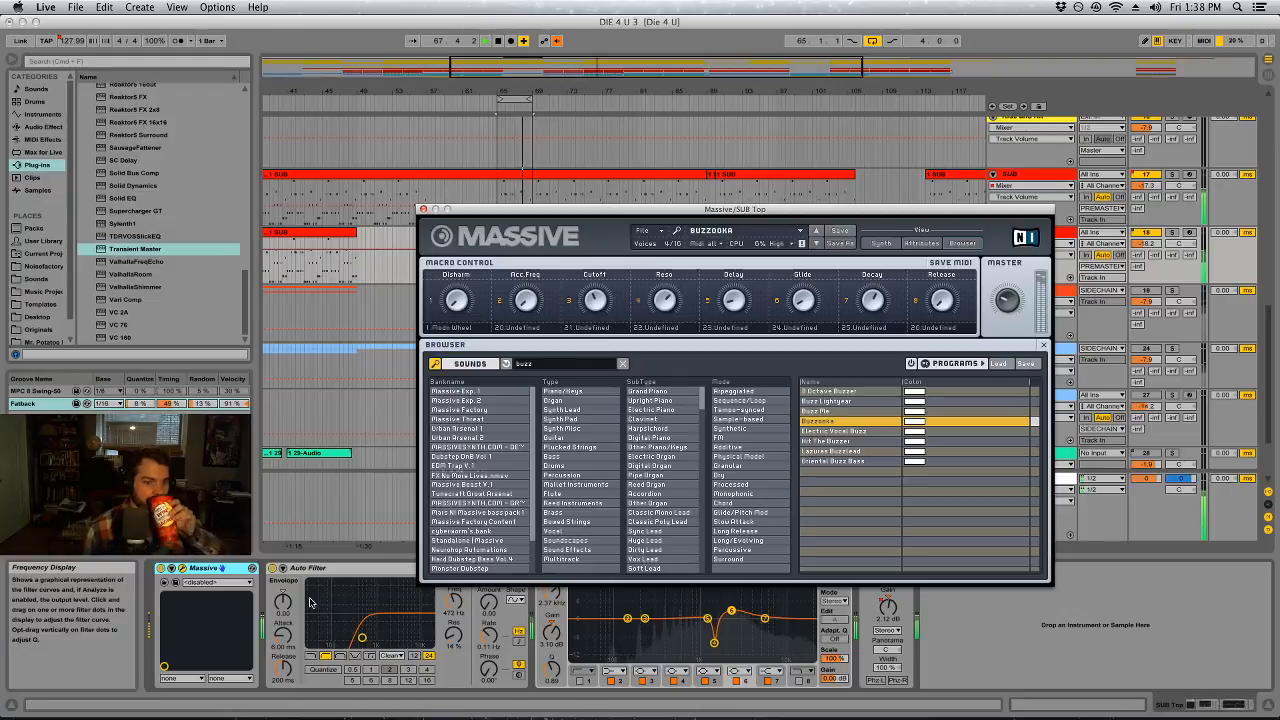
Close Massive and listen to SUB Top with its Auto Filter and EQ Eight bypassed
left_click(276, 572)
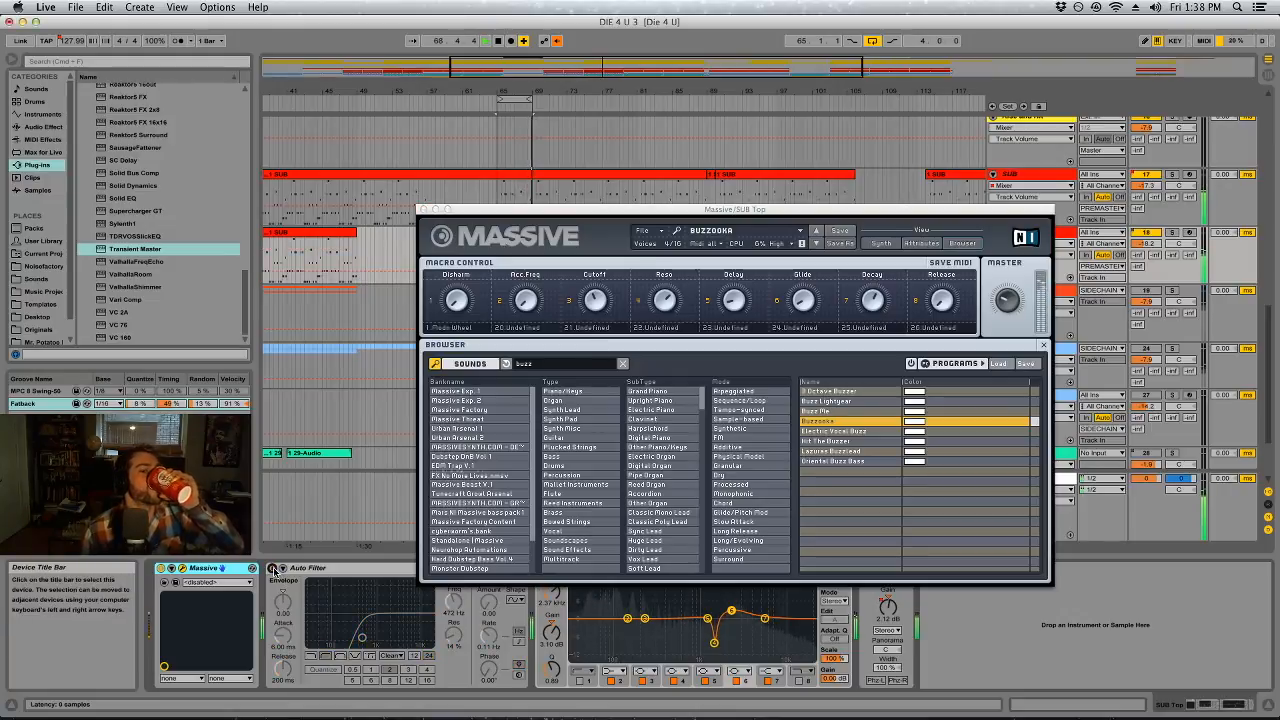
left_click(273, 569)
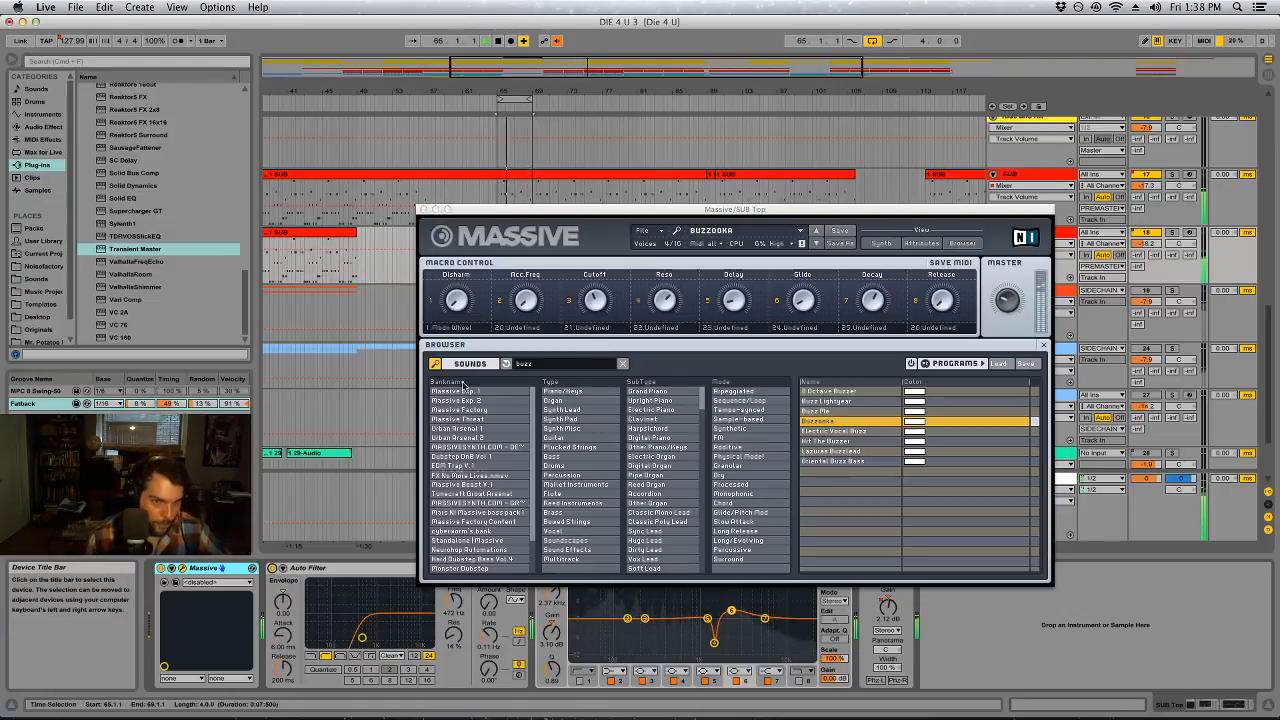
left_click(423, 209)
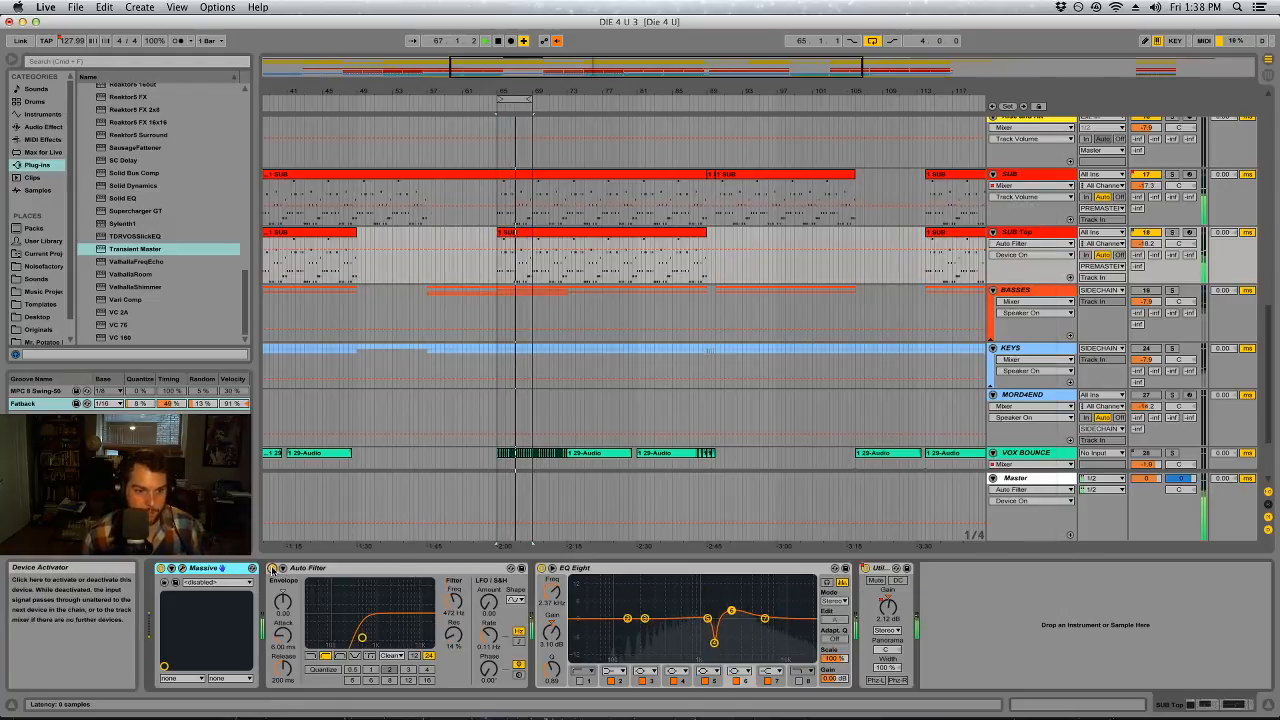
left_click(272, 568)
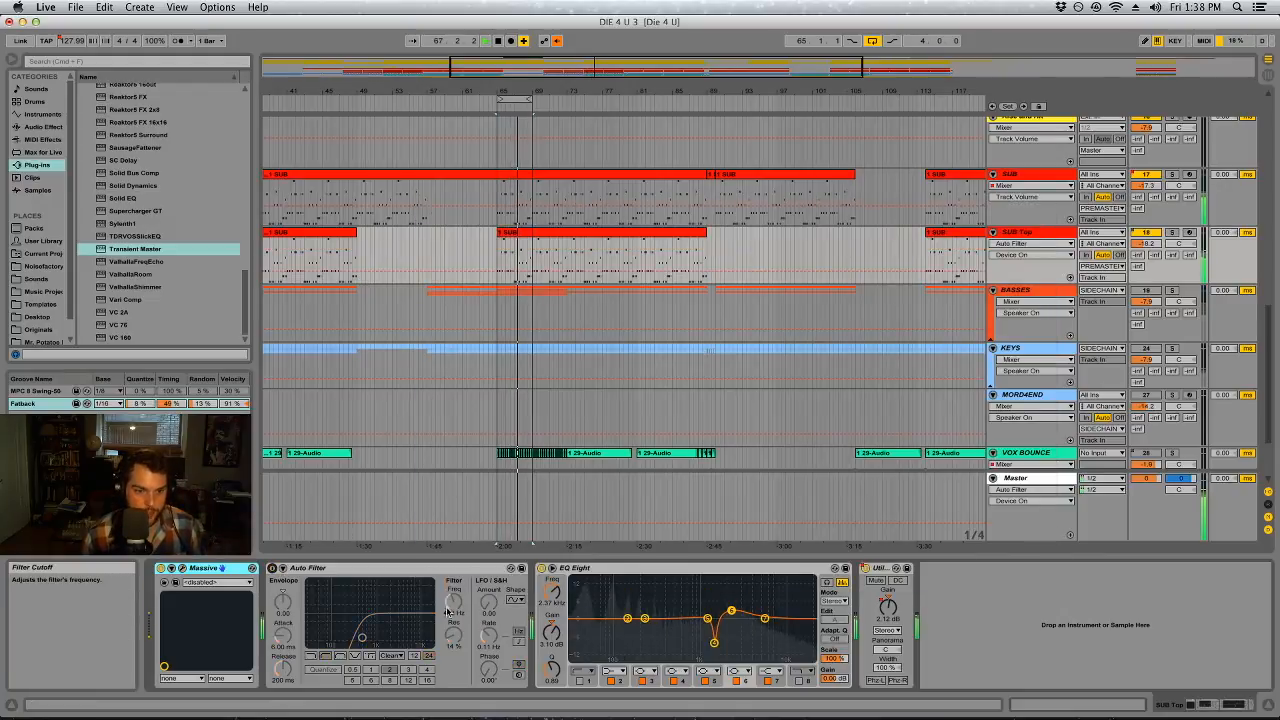
left_click(541, 568)
Re-enable SUB Top's high-pass Auto Filter with a 12 dB slope, about 362 Hz cutoff and 11% resonance
left_click(272, 568)
mouse_move(362, 637)
left_mouse_down()
mouse_move(309, 637)
mouse_move(356, 637)
left_mouse_up()
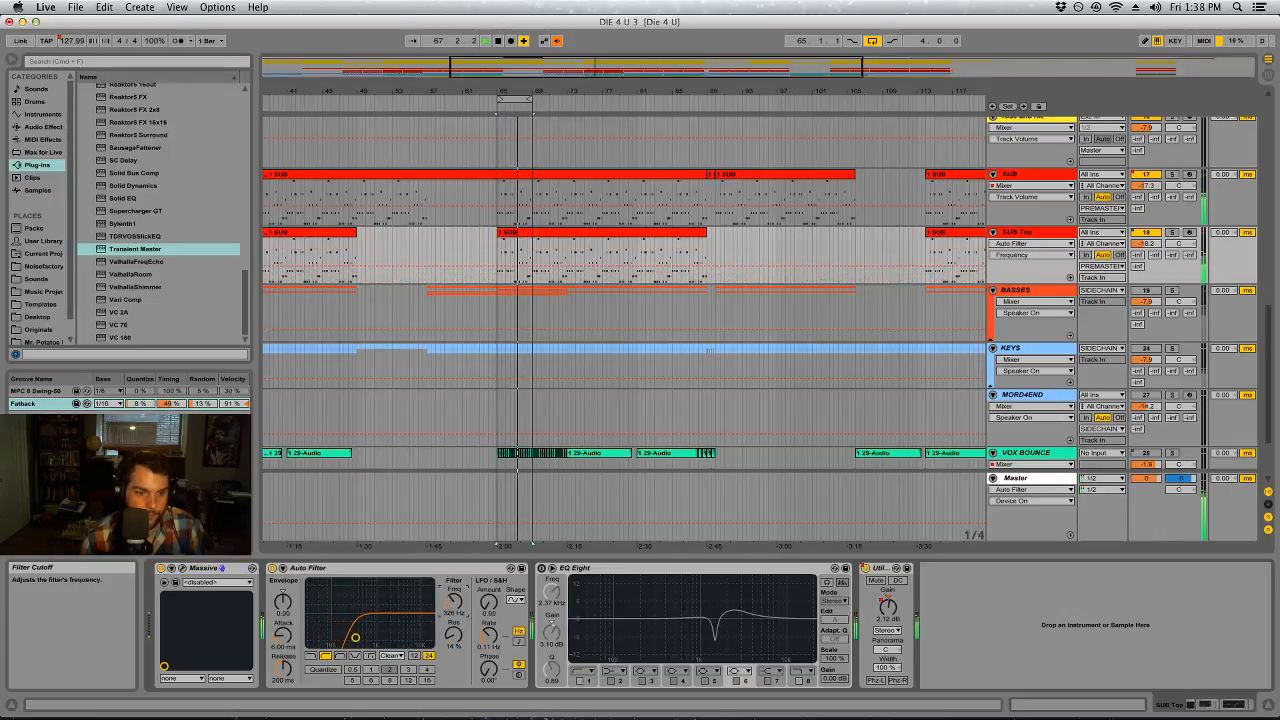
left_click(415, 656)
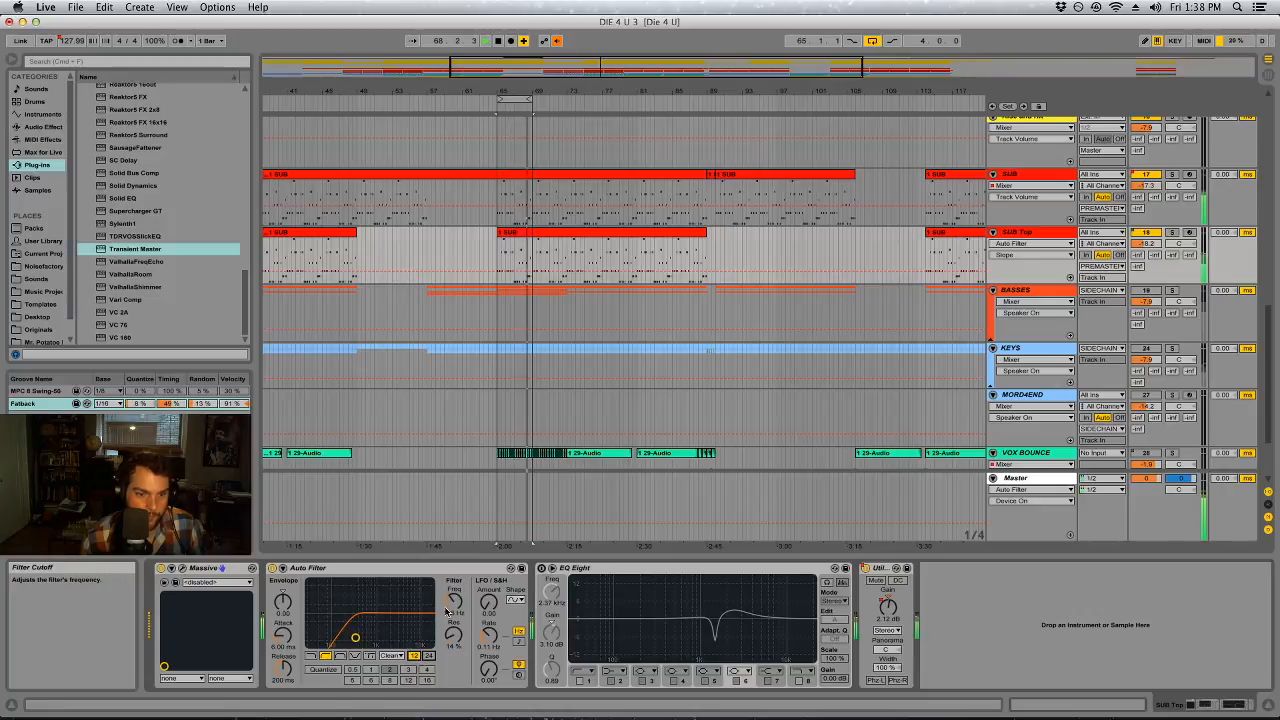
left_click(452, 630)
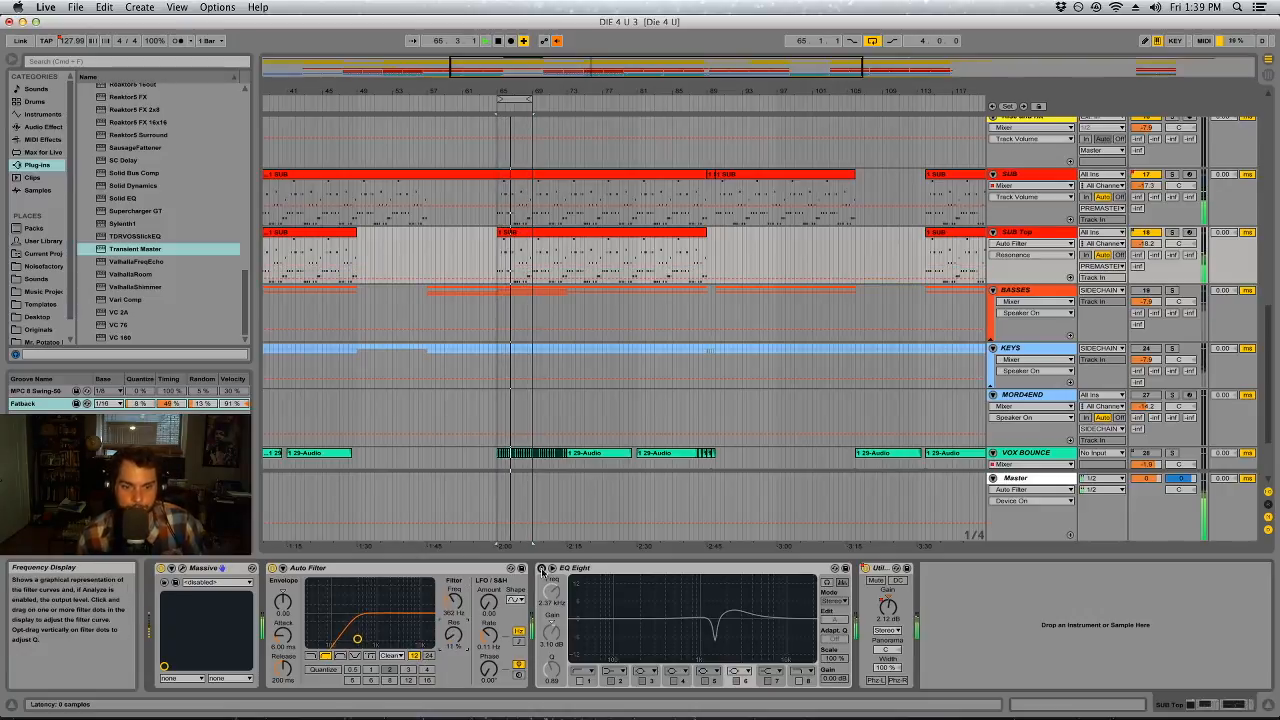
Disable bands 5 to 7 of SUB Top's EQ Eight and set band 4 to a -5.24 dB cut at about 640 Hz with Q 4.43
left_click(680, 623)
left_click(705, 681)
left_click(737, 681)
left_click(768, 681)
left_click_drag(714, 641, 684, 587)
left_click_drag(552, 669, 552, 680)
left_click_drag(551, 633, 551, 685)
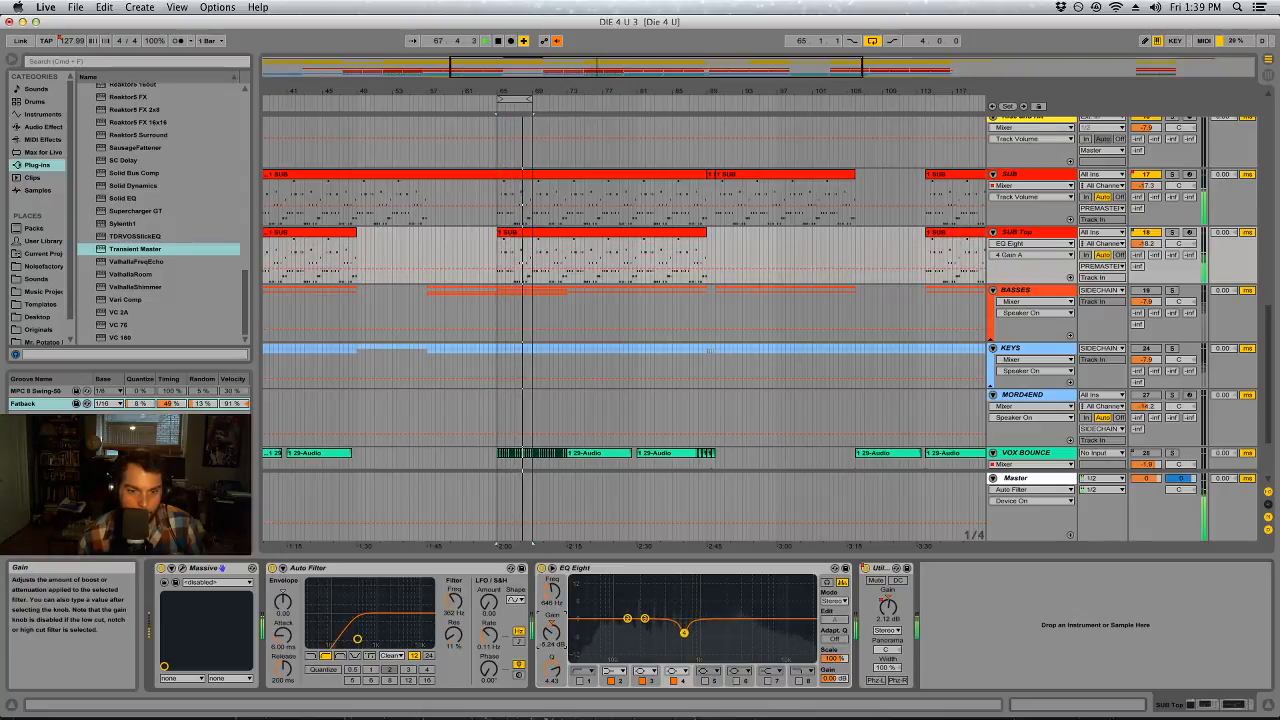
Sweep a boost with band 3 of SUB Top's EQ Eight and turn it into a narrow cut of about 5.5 dB at 3.6 kHz
left_click_drag(646, 620, 725, 596)
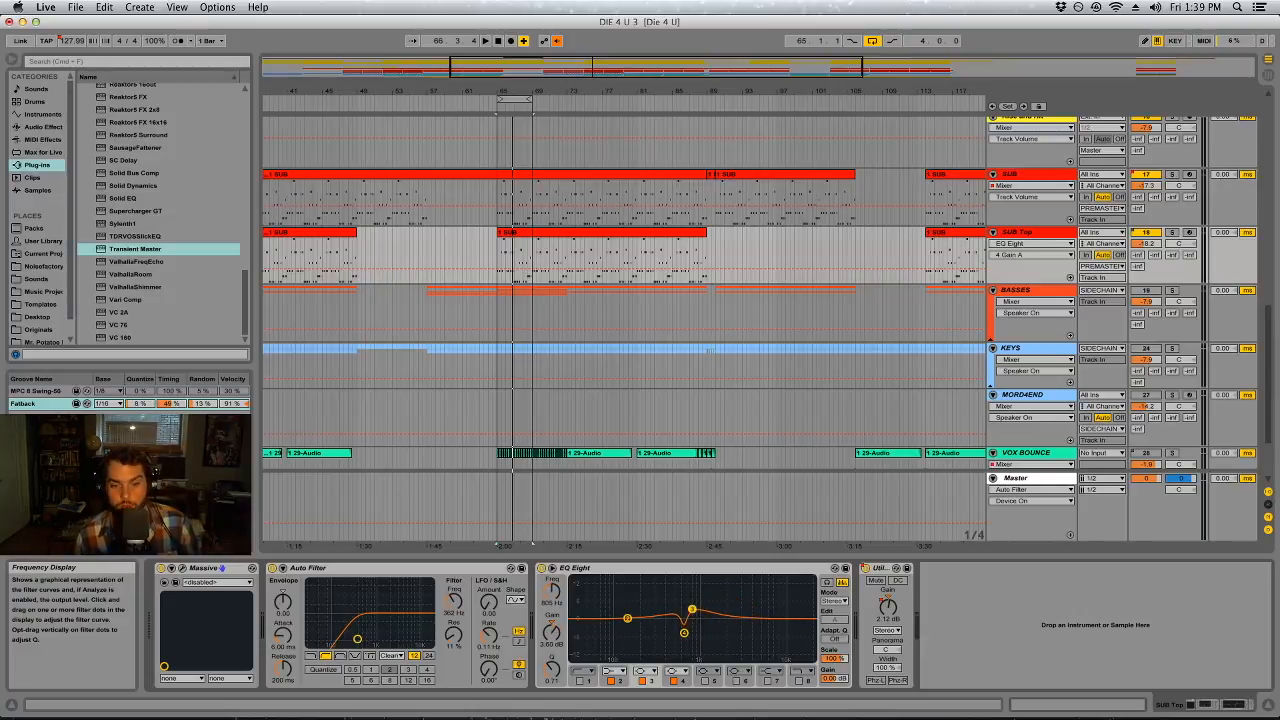
left_click_drag(693, 598, 749, 579)
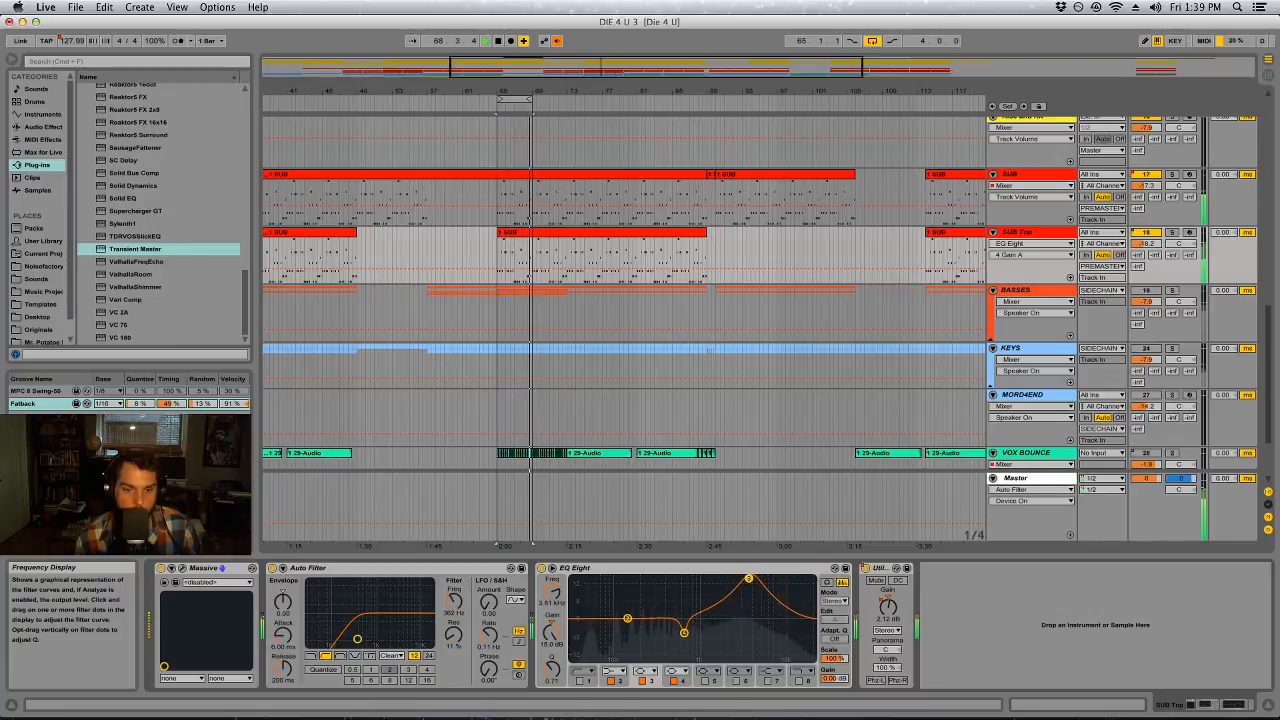
left_click_drag(552, 668, 552, 642)
mouse_move(749, 579)
left_mouse_down()
mouse_move(734, 578)
mouse_move(756, 578)
left_mouse_up()
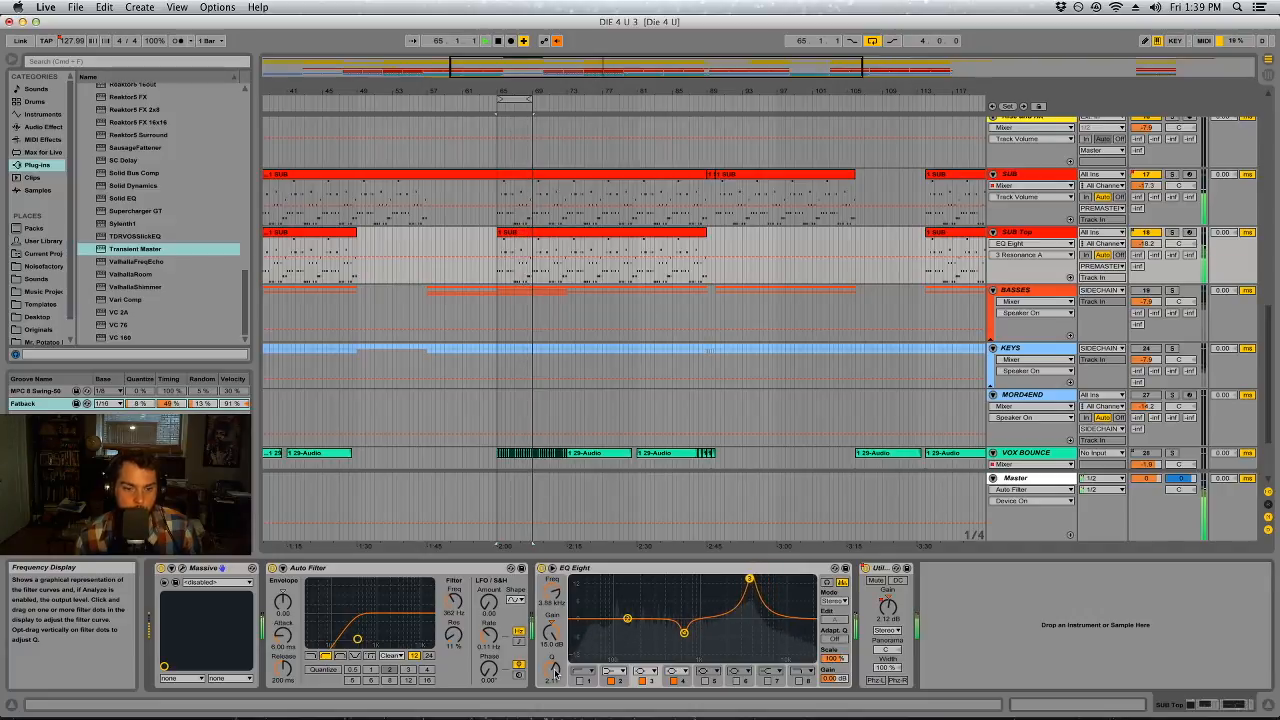
left_click_drag(552, 671, 552, 640)
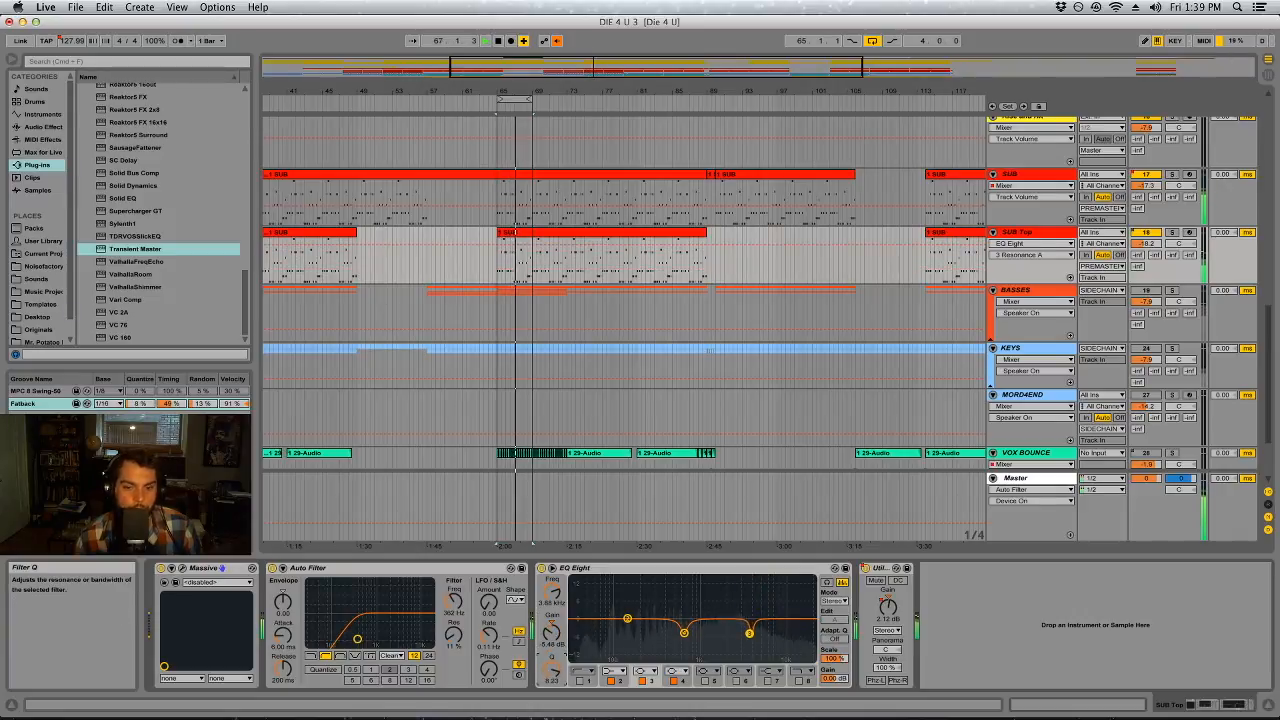
On SUB Top's EQ Eight, add a high-shelf boost with band 7 and a high cut at 11.0 kHz with band 8
left_click(765, 621)
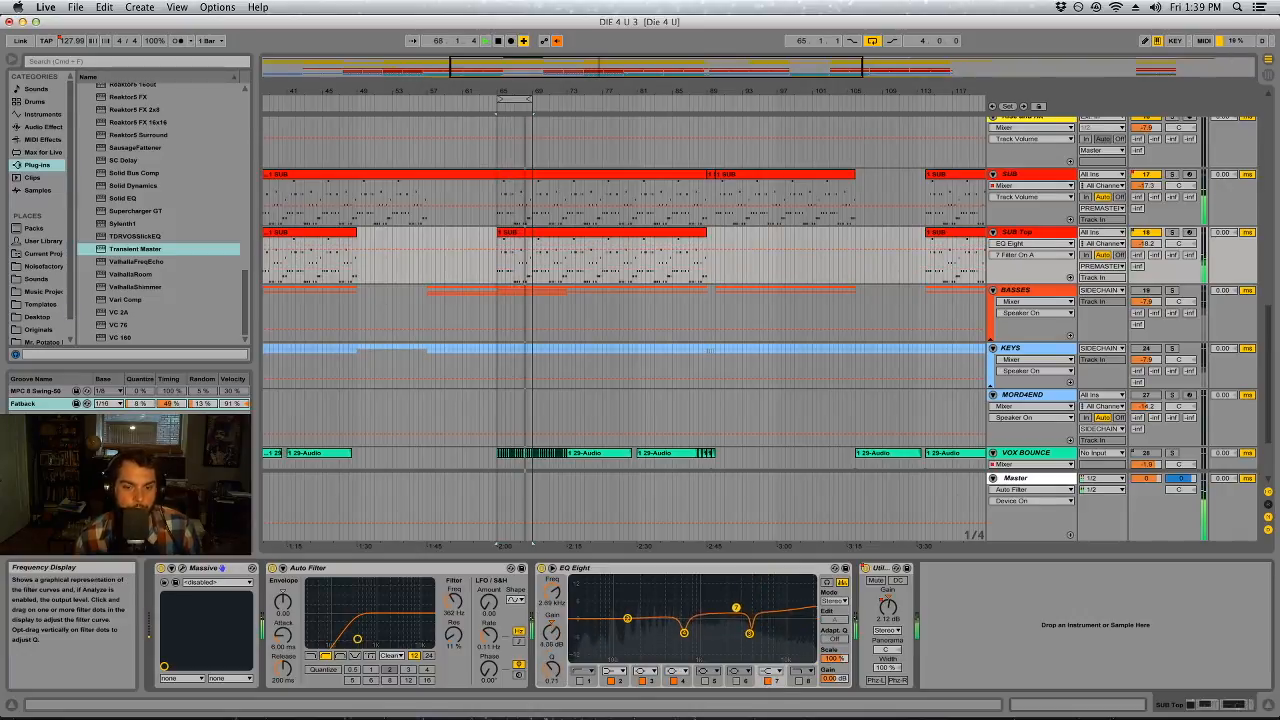
left_click_drag(552, 671, 552, 658)
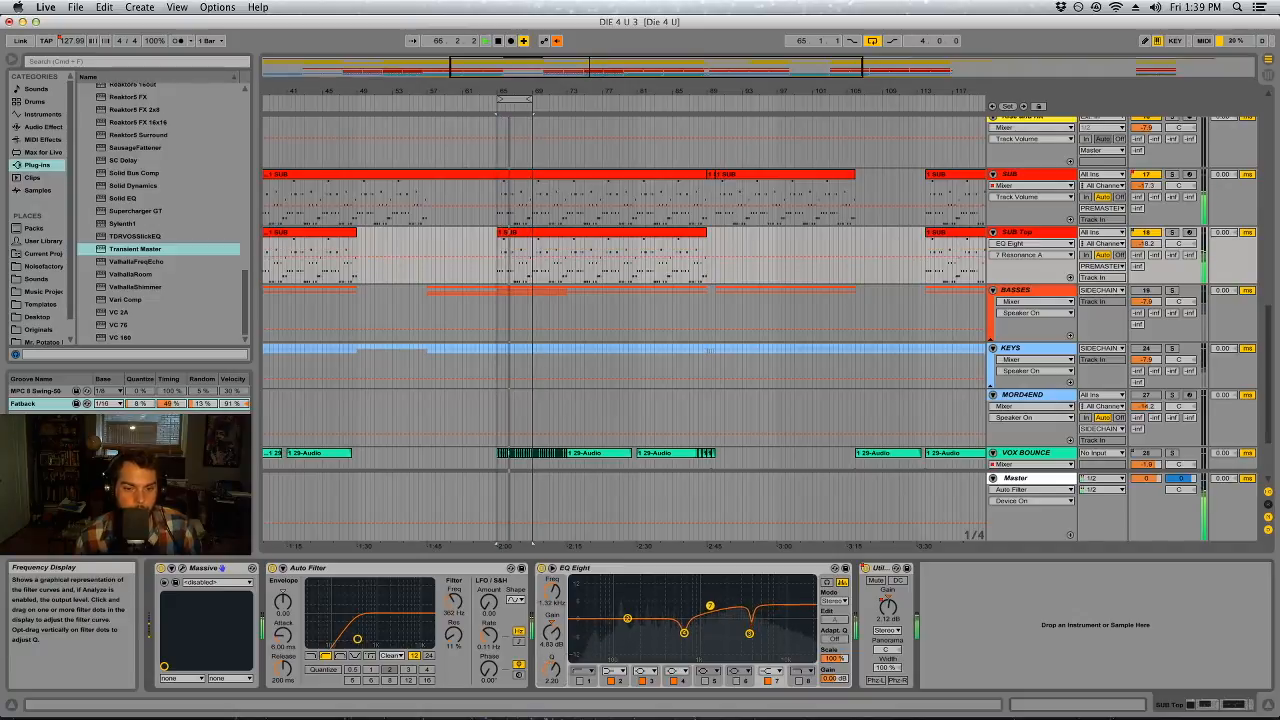
left_click(799, 681)
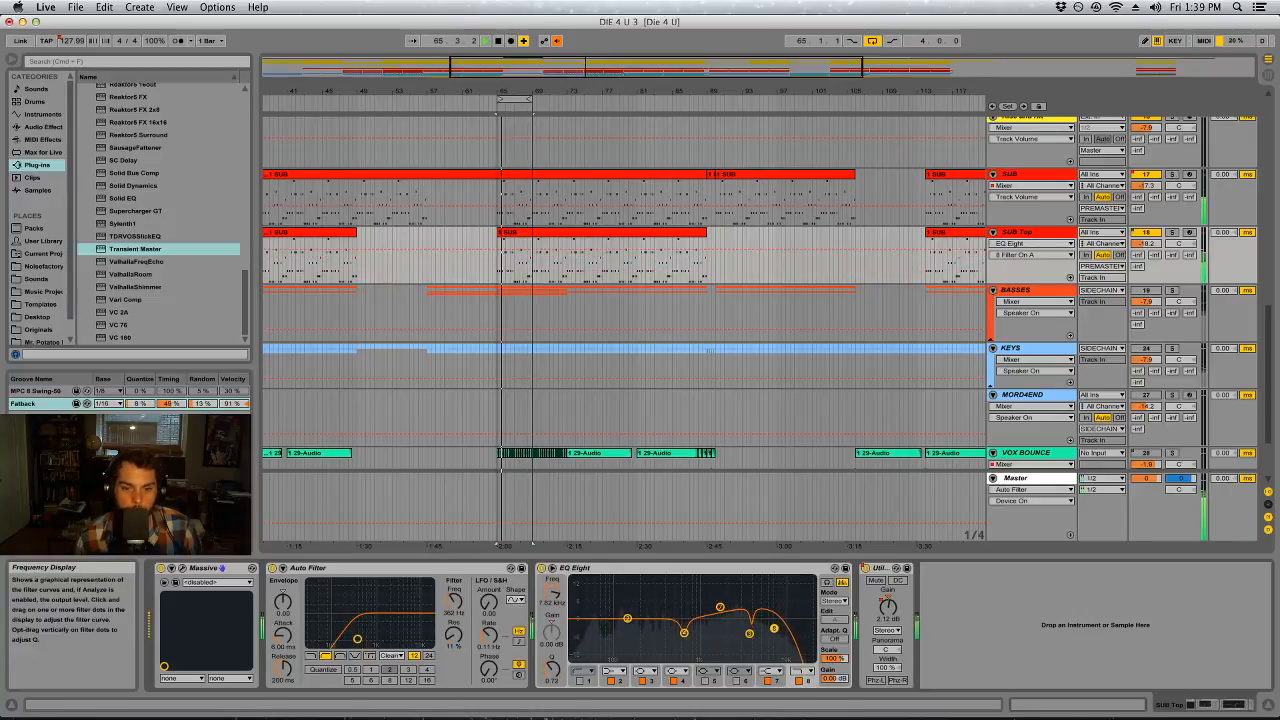
left_click_drag(776, 629, 783, 630)
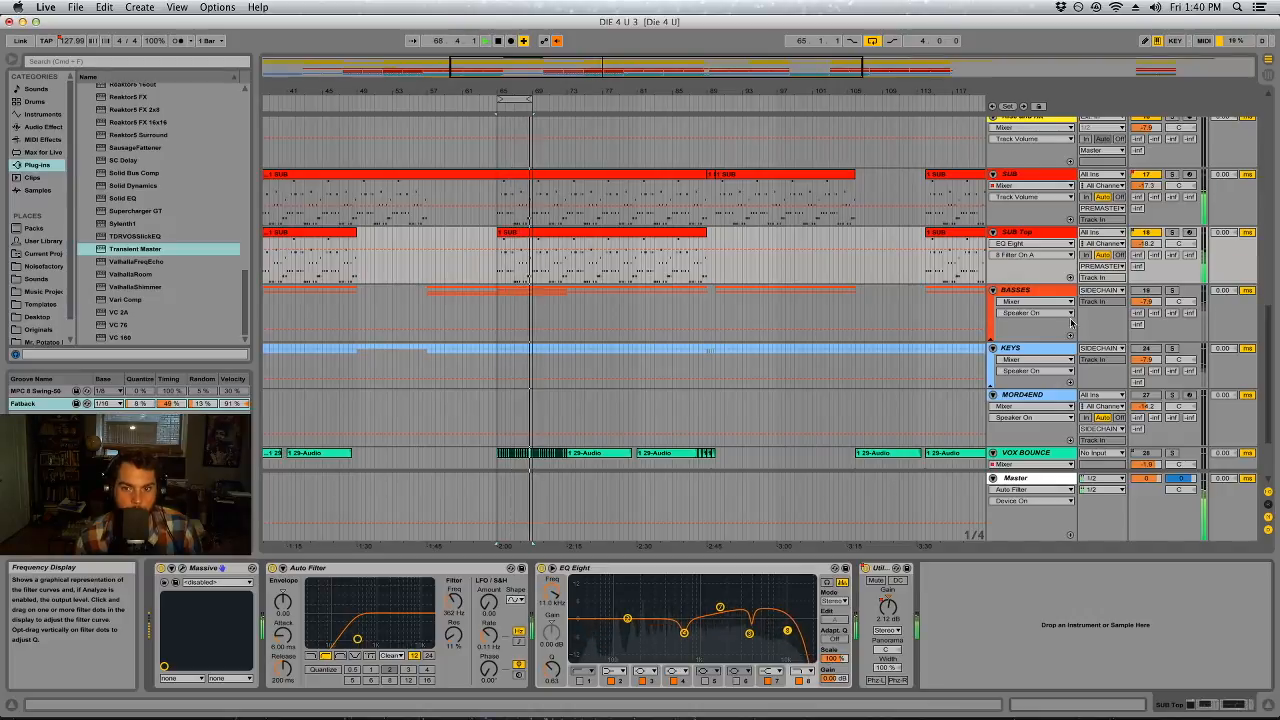
Unfold the BASSES group, look over its tracks and show the group's own device chain
left_click(992, 345)
scroll(890, 200, "down", 1)
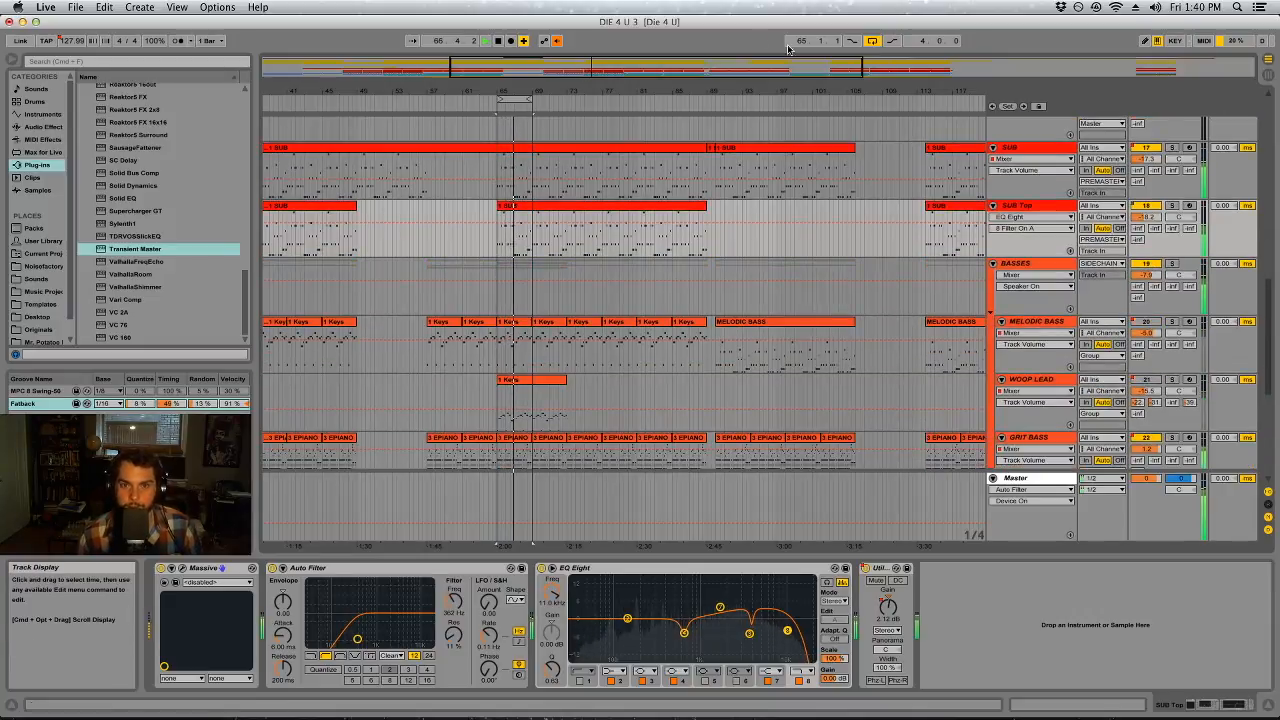
scroll(1098, 360, "down", 1)
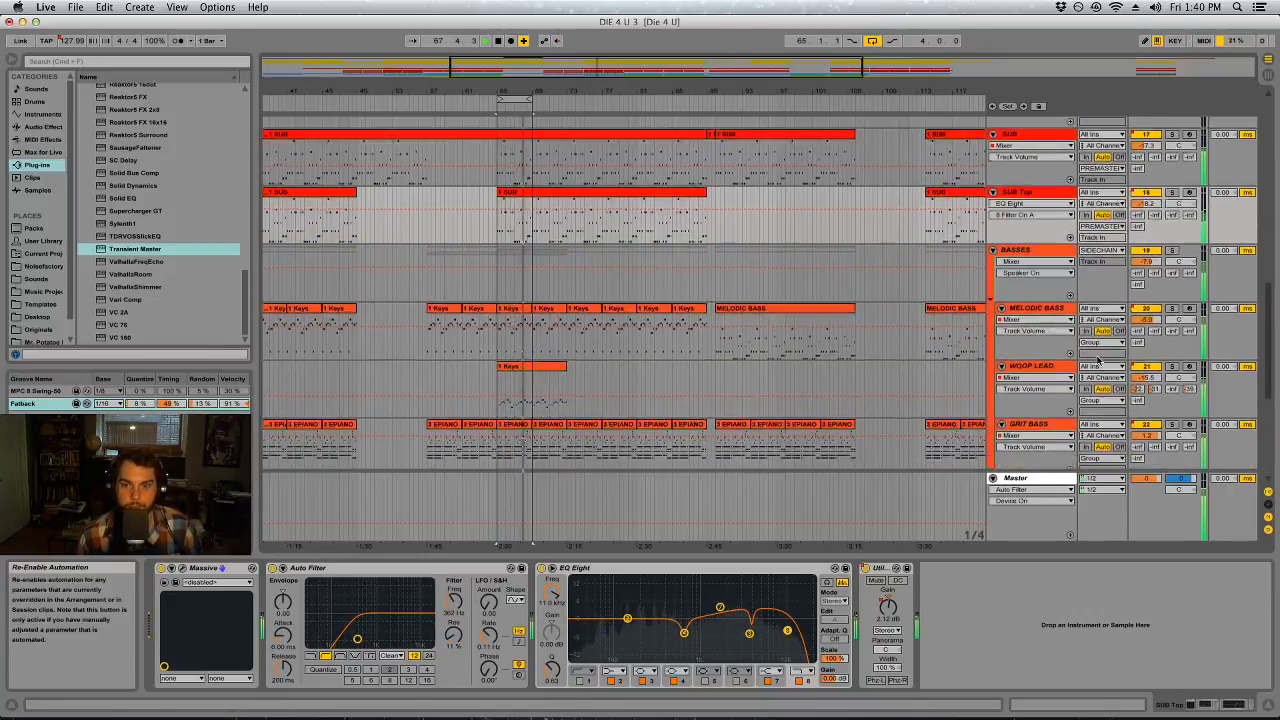
scroll(1098, 360, "down", 5)
scroll(906, 323, "up", 2)
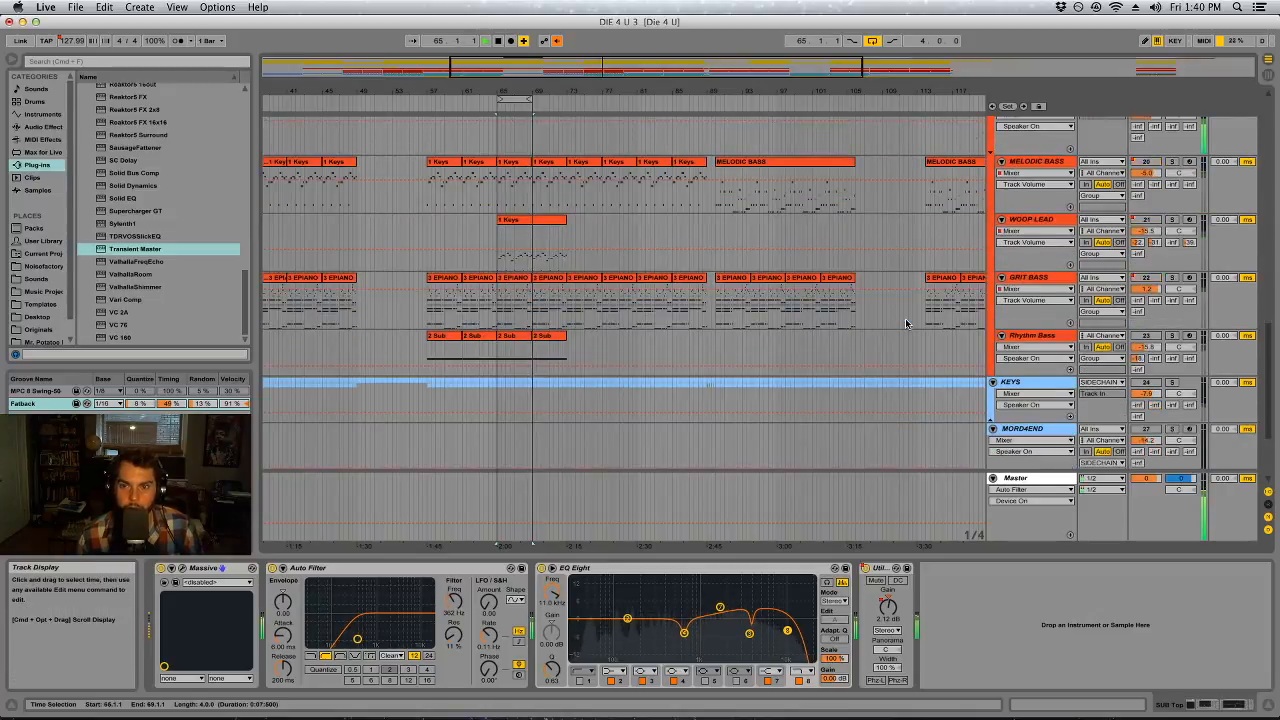
scroll(906, 323, "up", 5)
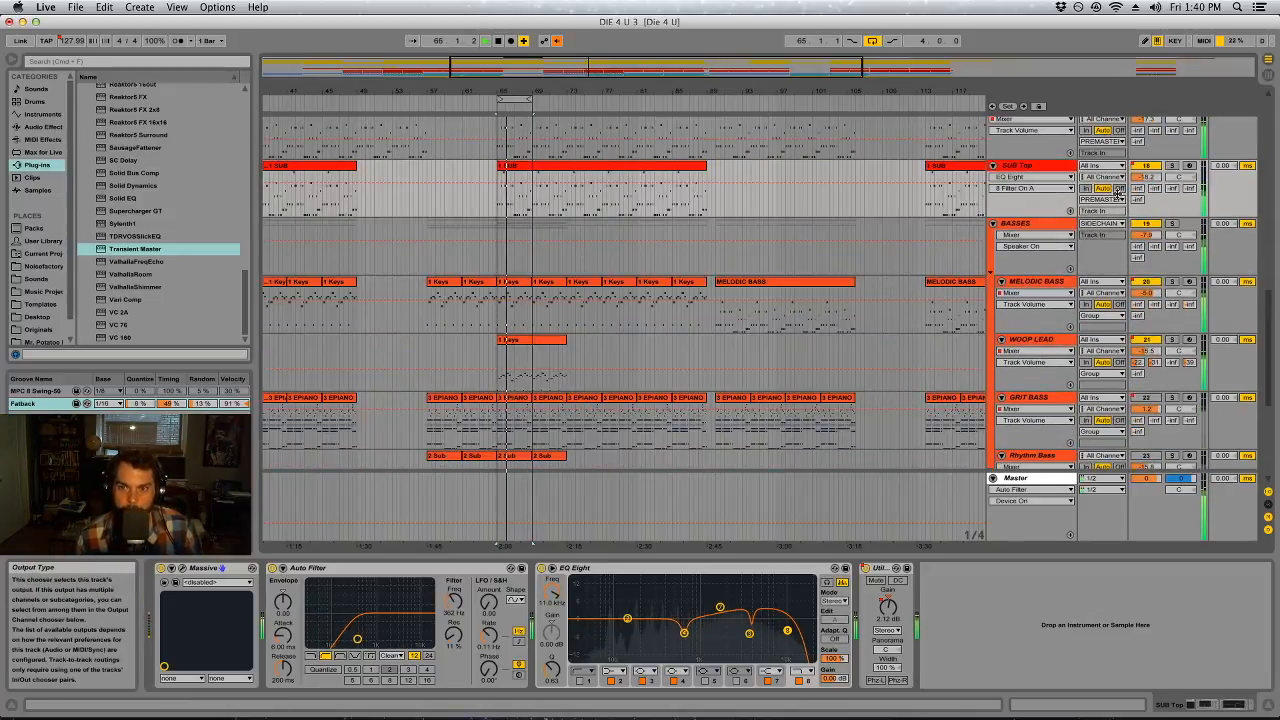
left_click(1058, 225)
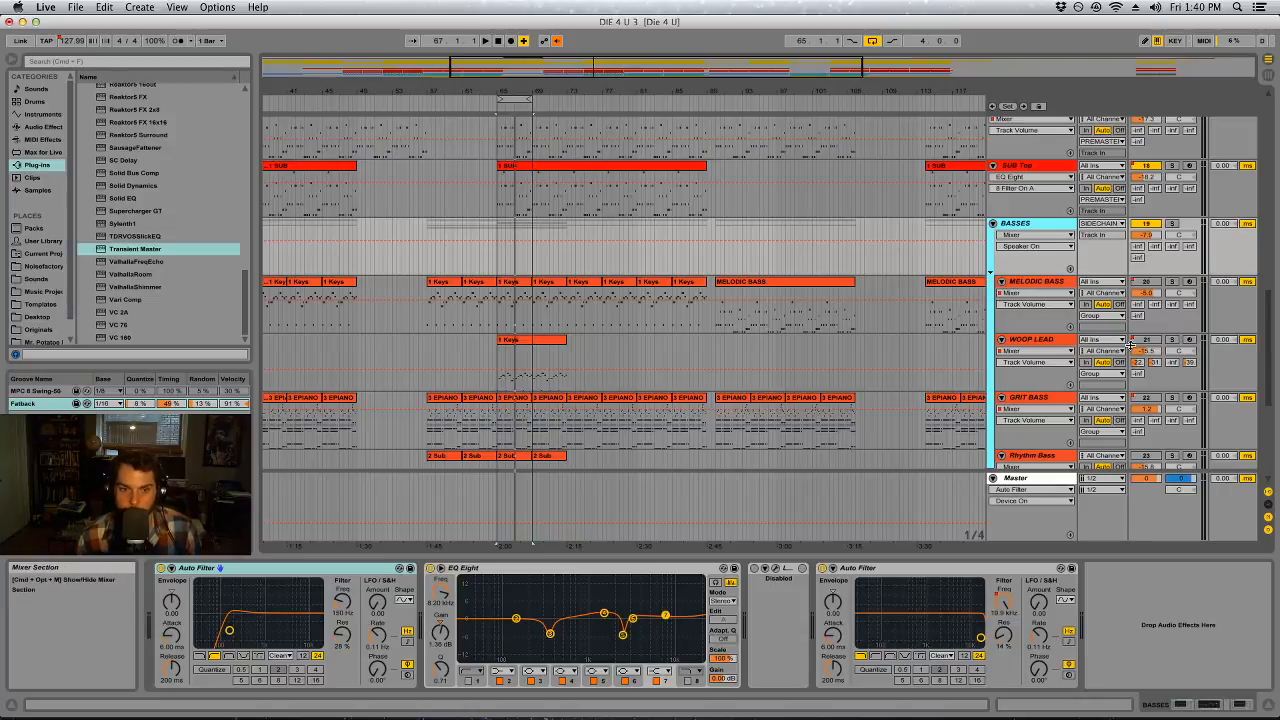
Play the loop and solo WOOP LEAD and GRIT BASS in turn to hear each one alone
key("space")
left_click(1172, 340)
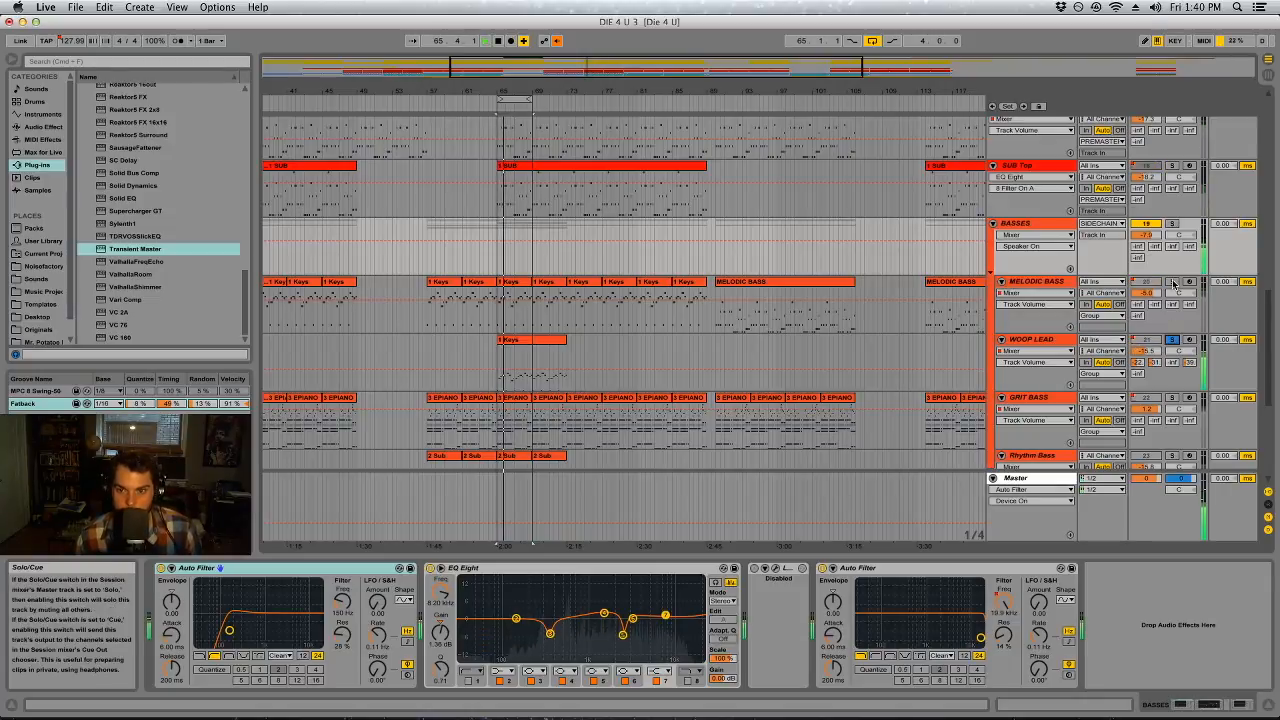
left_click(1172, 398)
scroll(1172, 398, "down", 1)
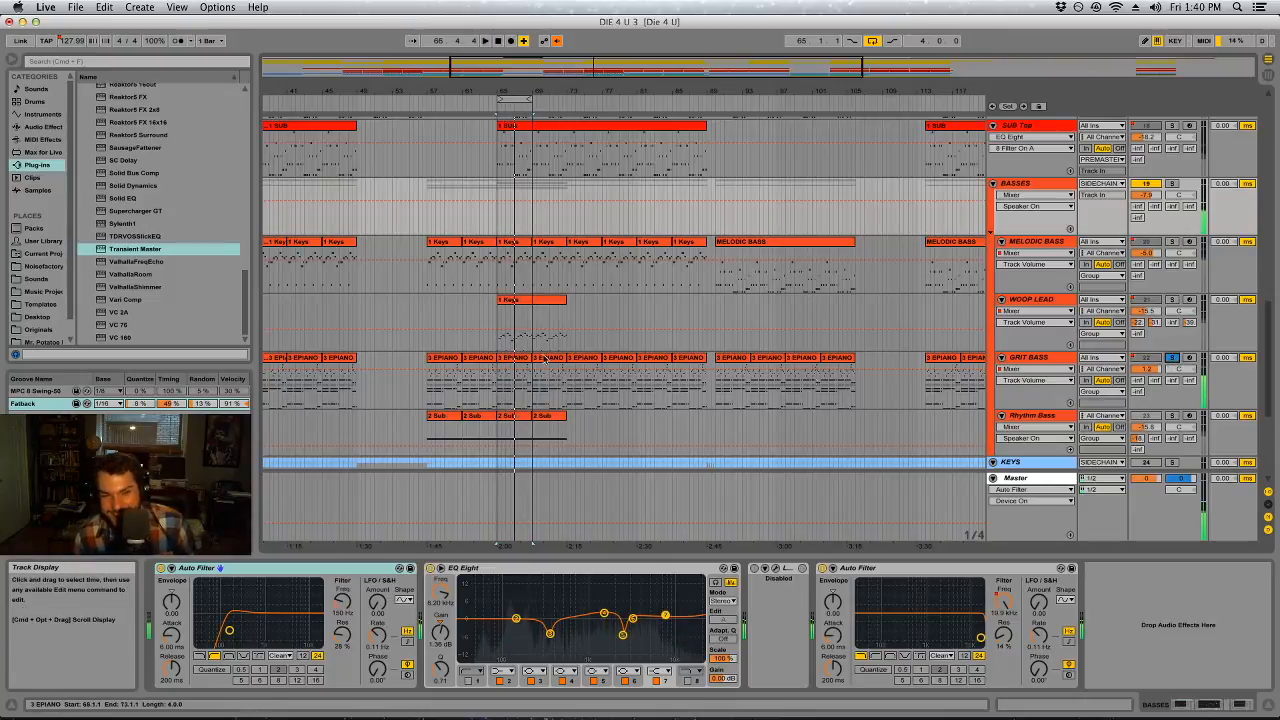
Inspect the notes of the GRIT BASS clip at bar 65 and resume playback of the soloed track
double_click(510, 360)
left_click_drag(685, 558, 690, 243)
left_click_drag(886, 244, 890, 558)
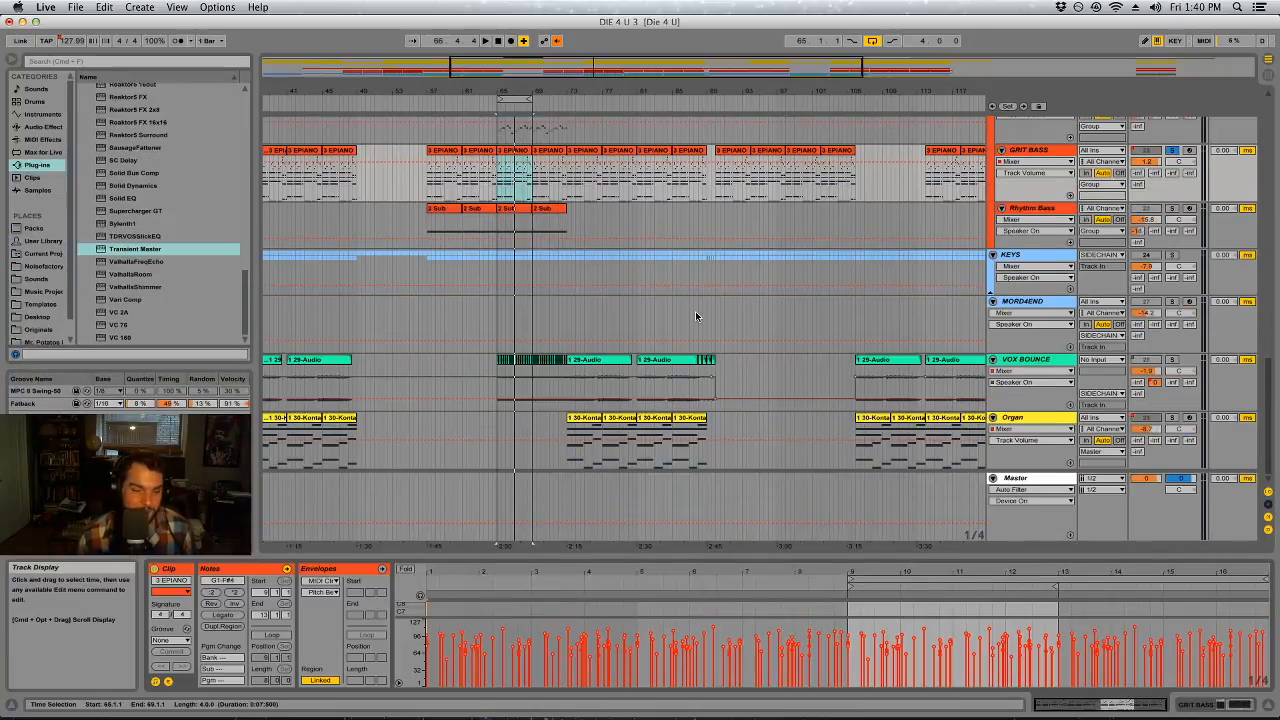
left_click(505, 131)
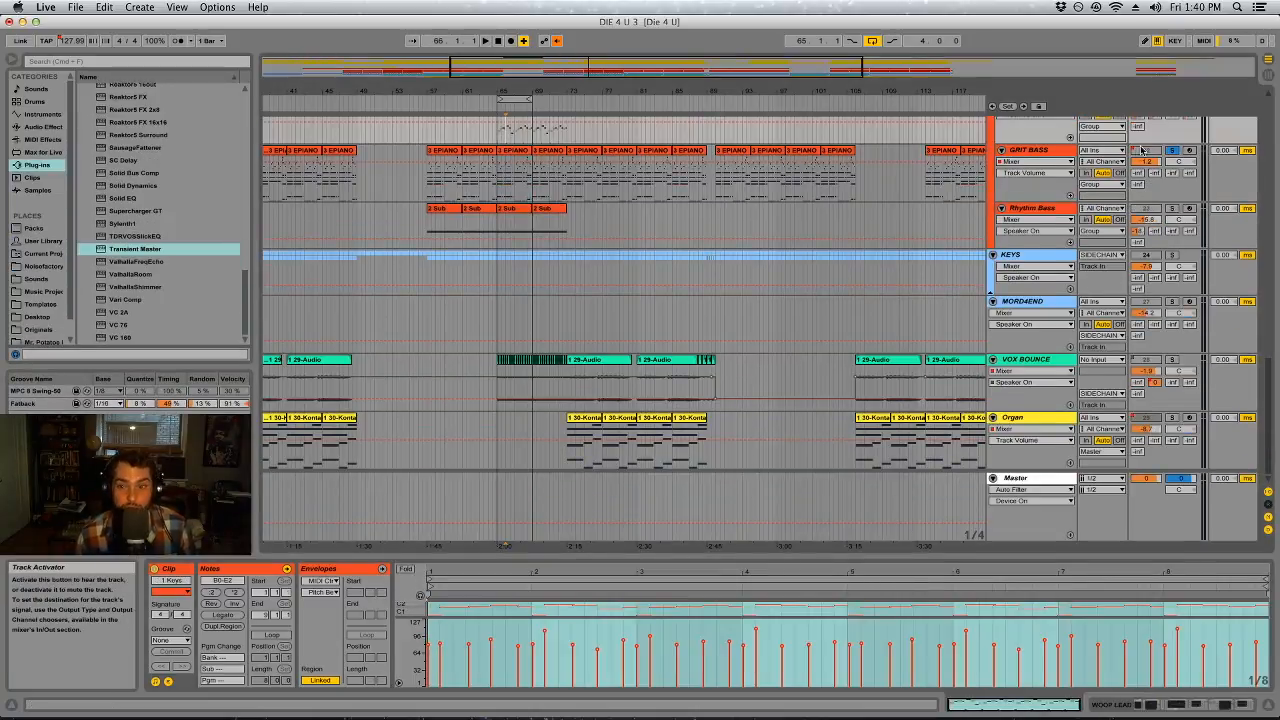
left_click(514, 150)
key("space")
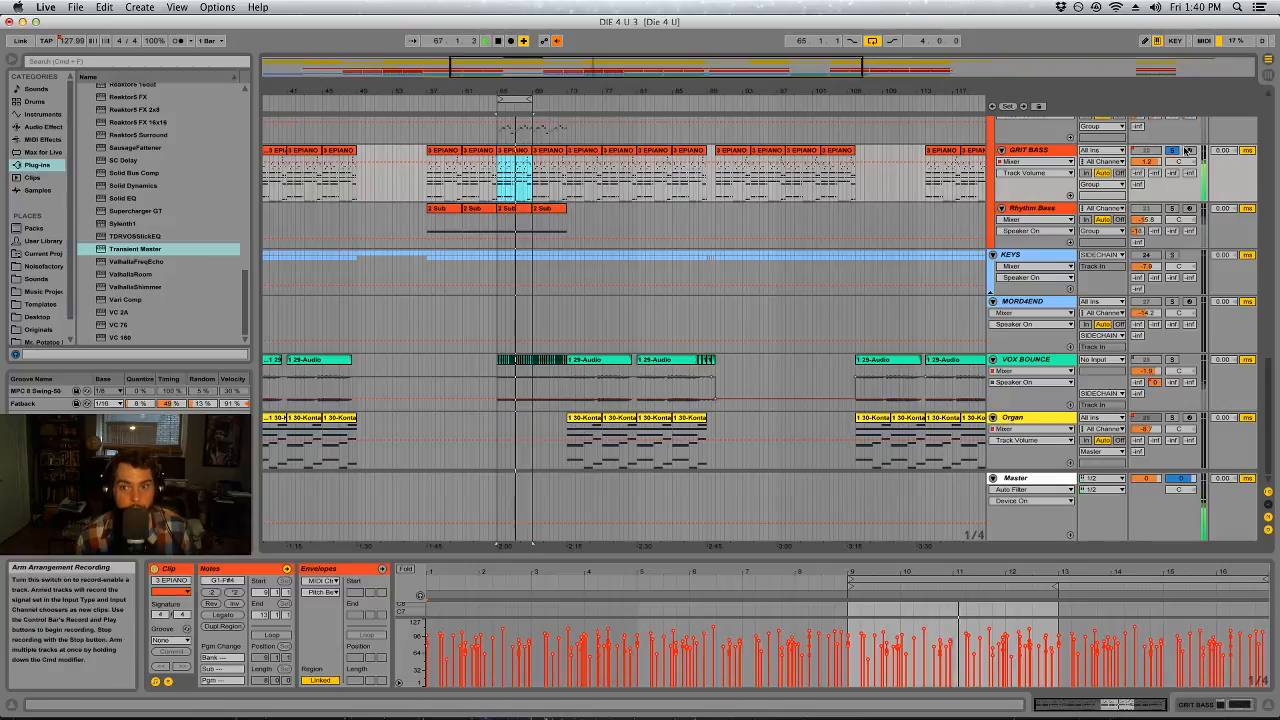
Listen with the BASSES group soloed and deactivate the GRIT BASS and WOOP LEAD tracks
scroll(805, 265, "up", 2)
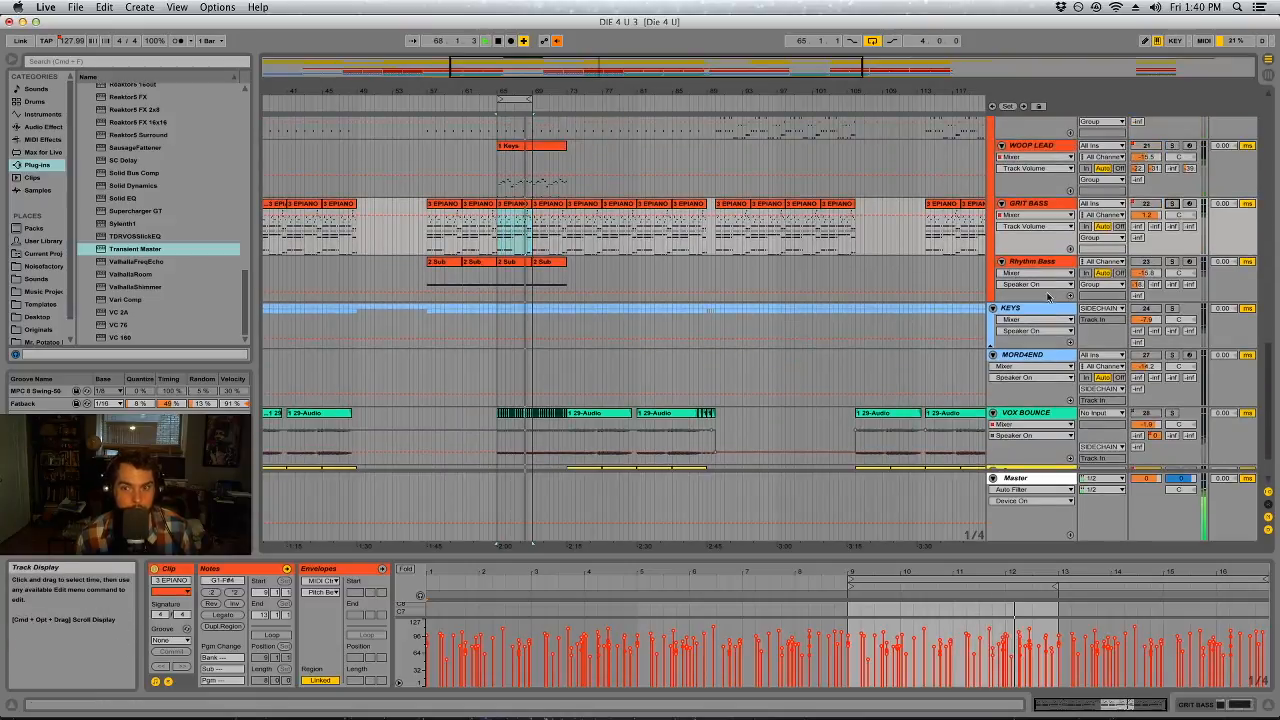
scroll(1048, 296, "up", 3)
left_click(1174, 125)
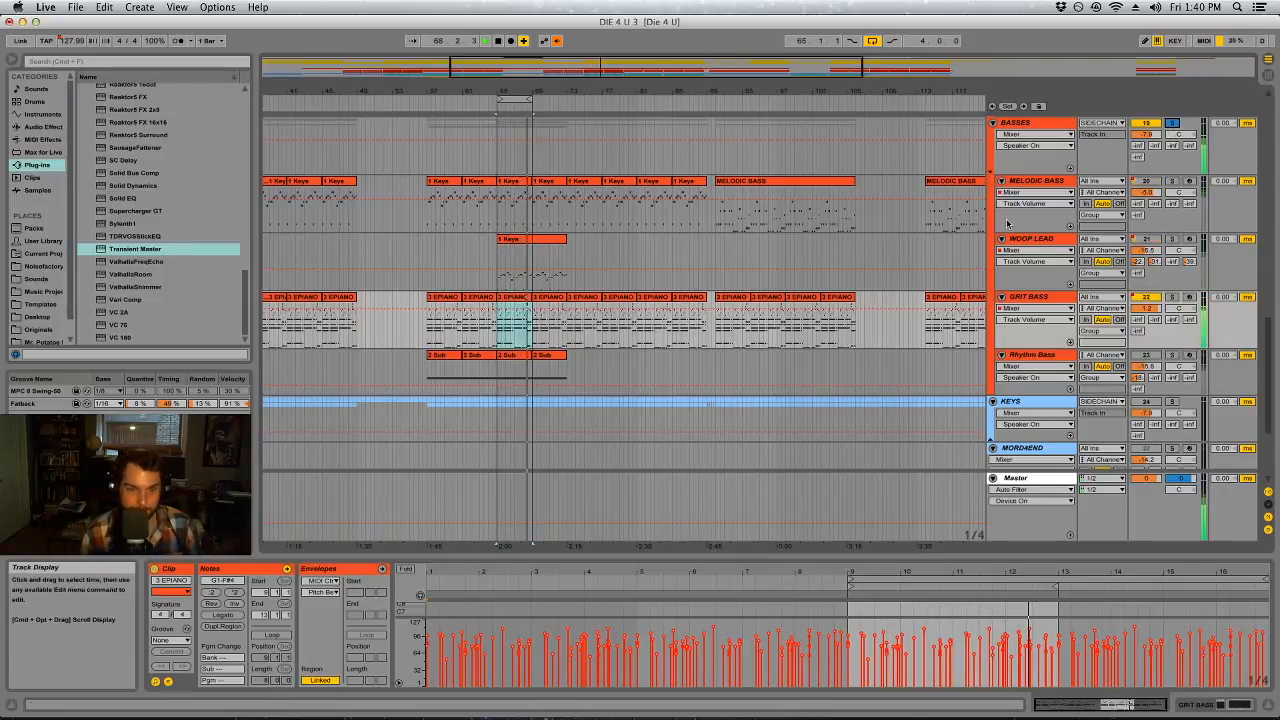
left_click(1149, 298)
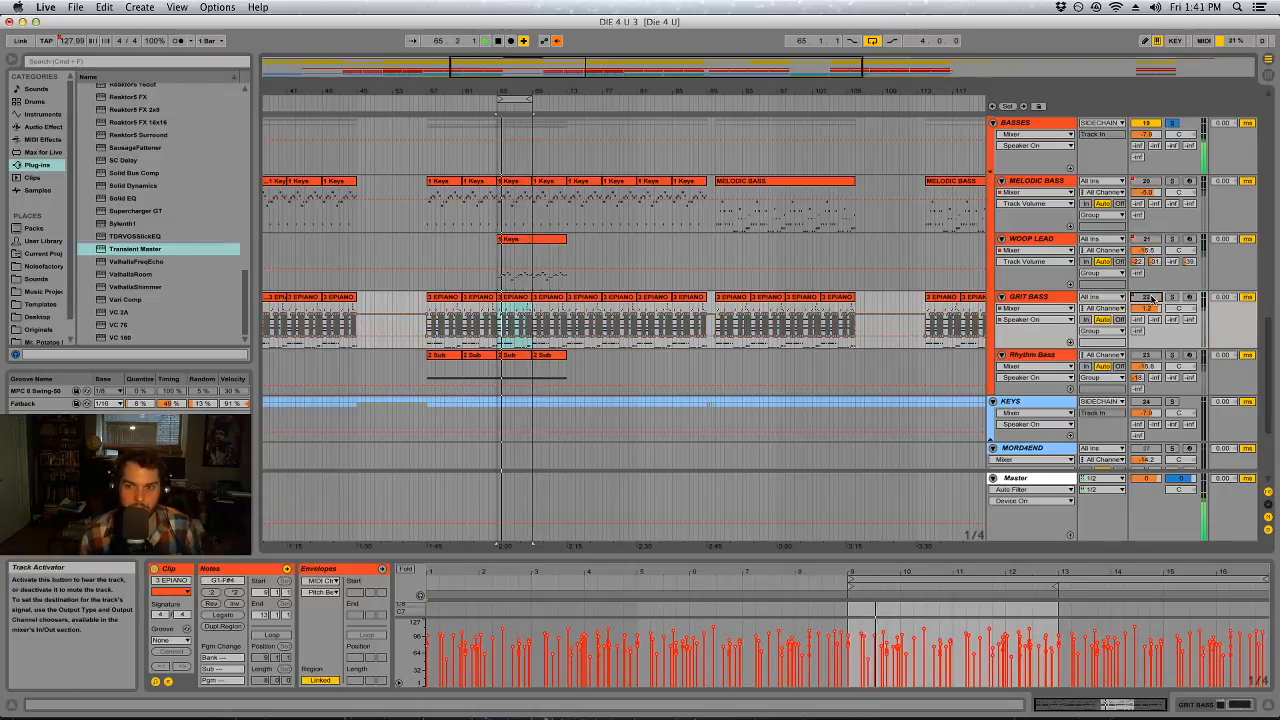
left_click(1150, 240)
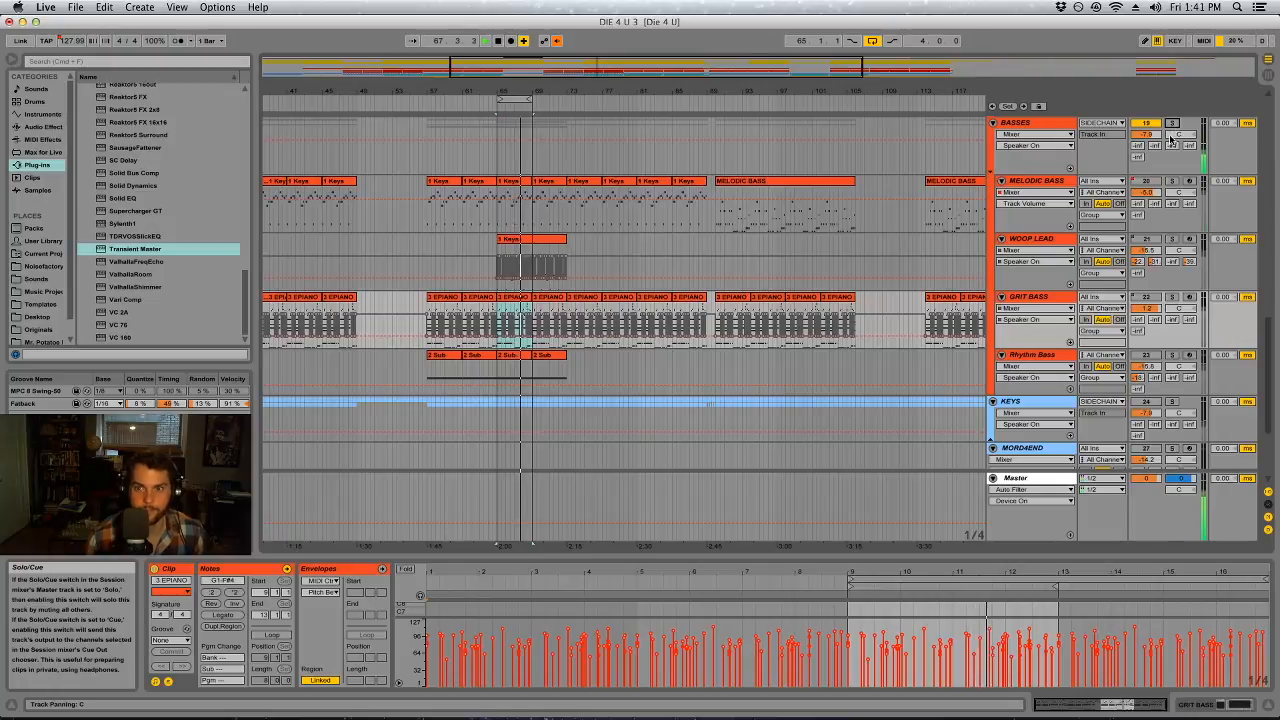
Show MELODIC BASS's device chain and bypass its EQ Eight
scroll(800, 318, "up", 1)
scroll(800, 318, "up", 1)
double_click(1065, 236)
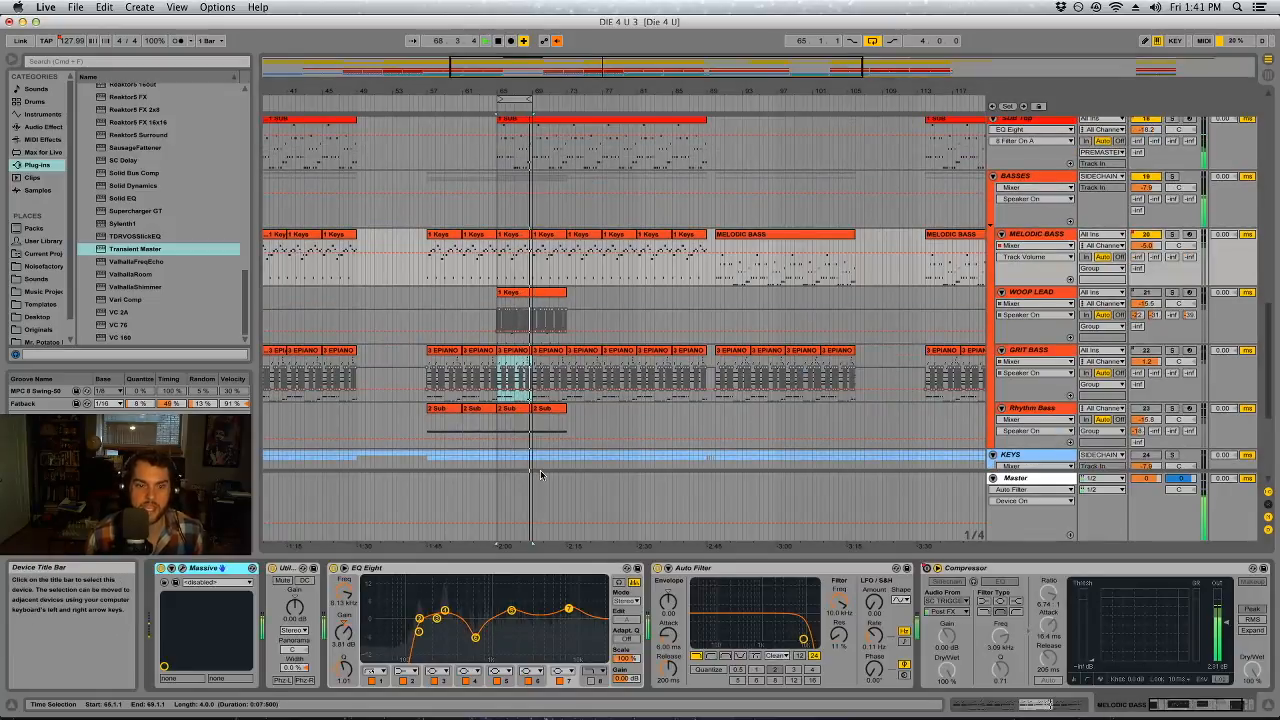
left_click(333, 568)
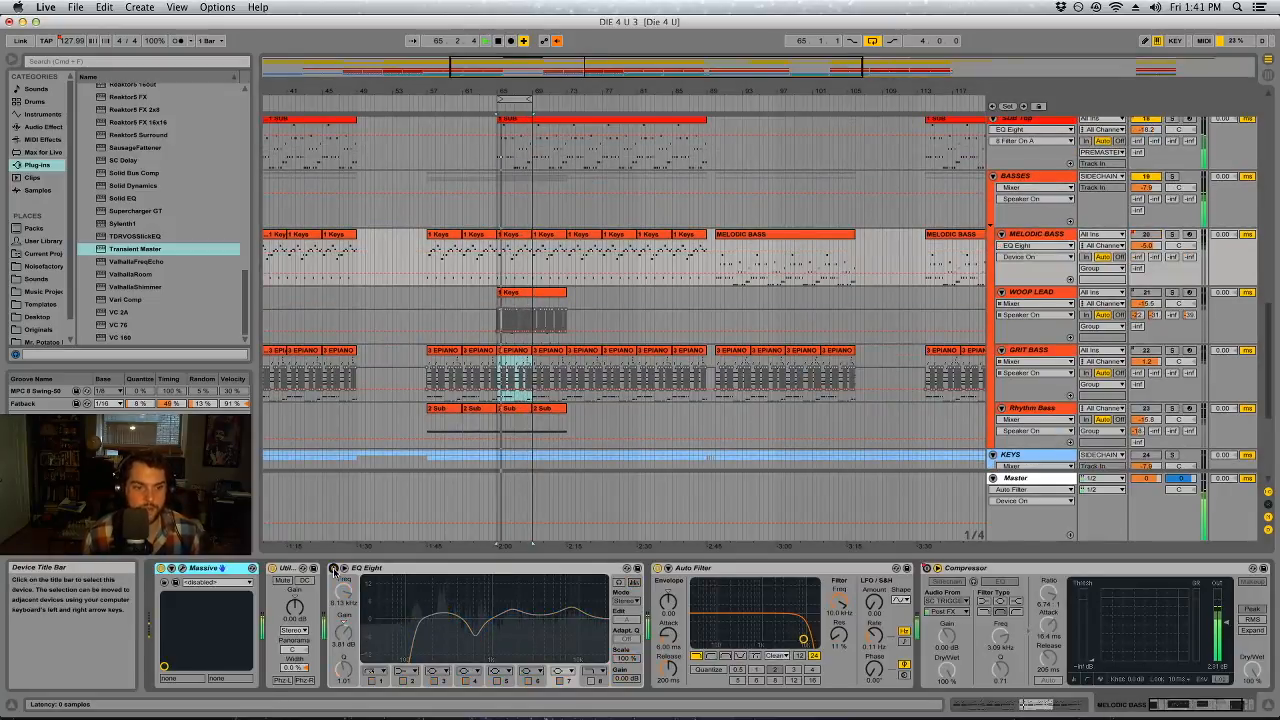
Try the left-channel source in MELODIC BASS's first Utility, delete that Utility and bypass the track's Auto Filter
left_click(290, 630)
left_click(296, 645)
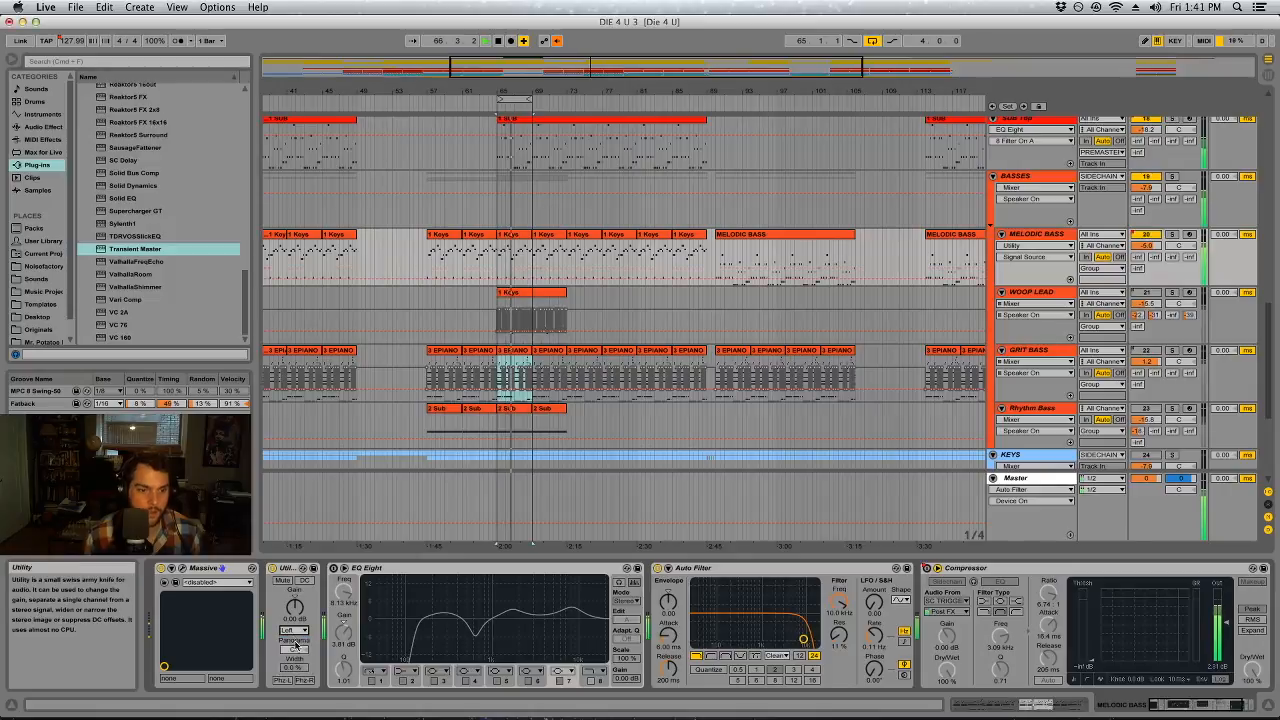
left_click(282, 571)
key("Delete")
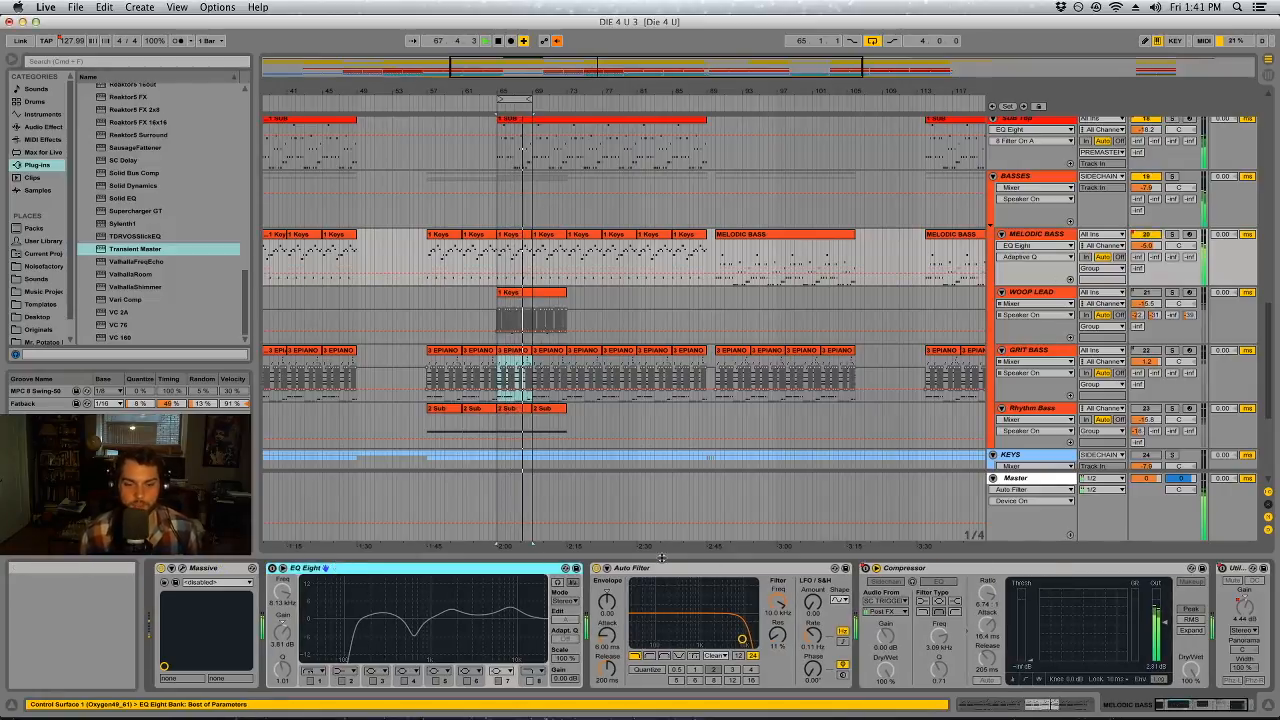
left_click(597, 568)
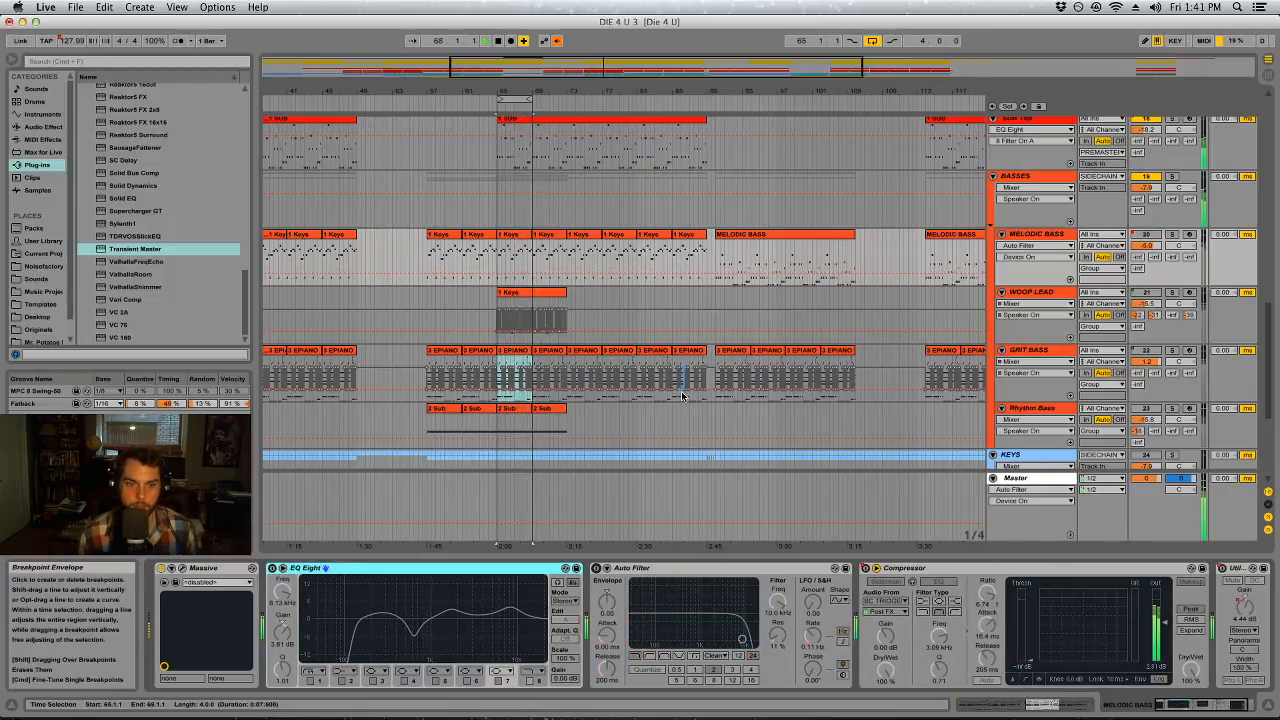
left_click_drag(1234, 701, 1232, 702)
Delete the disabled device between the EQ Eight and the last Auto Filter on the BASSES group
left_click(1050, 176)
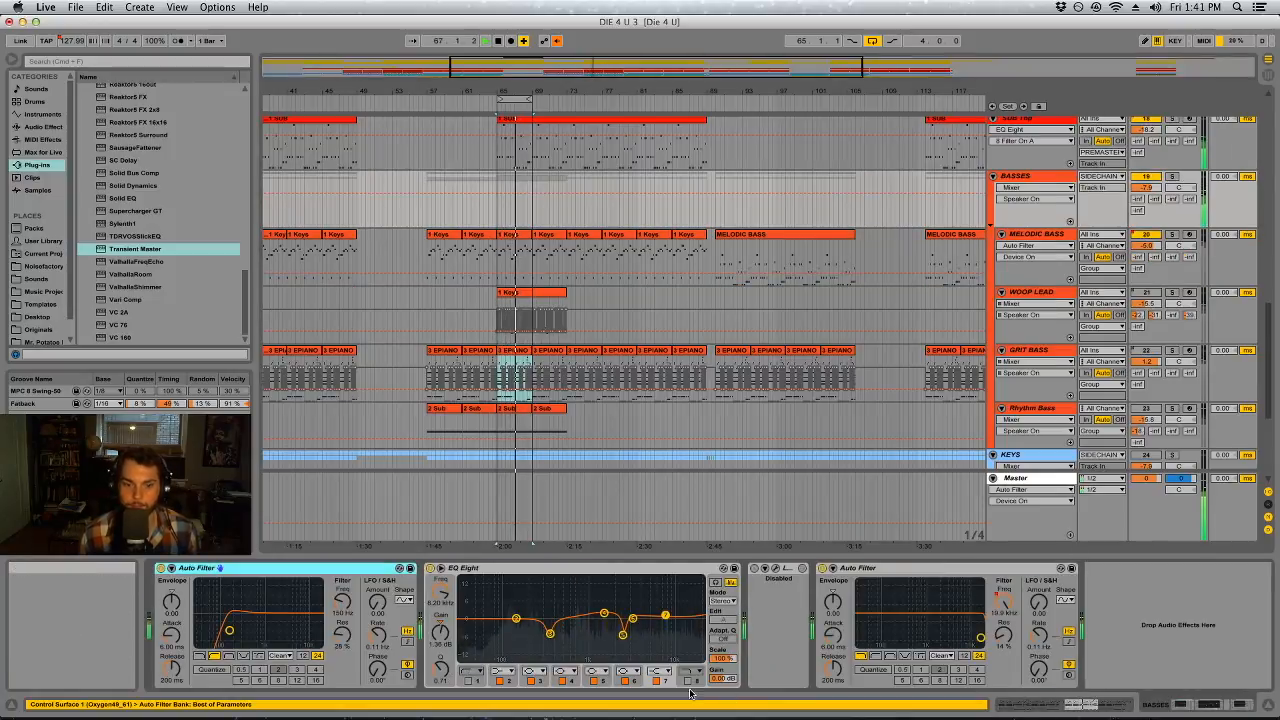
left_click(788, 585)
key("Delete")
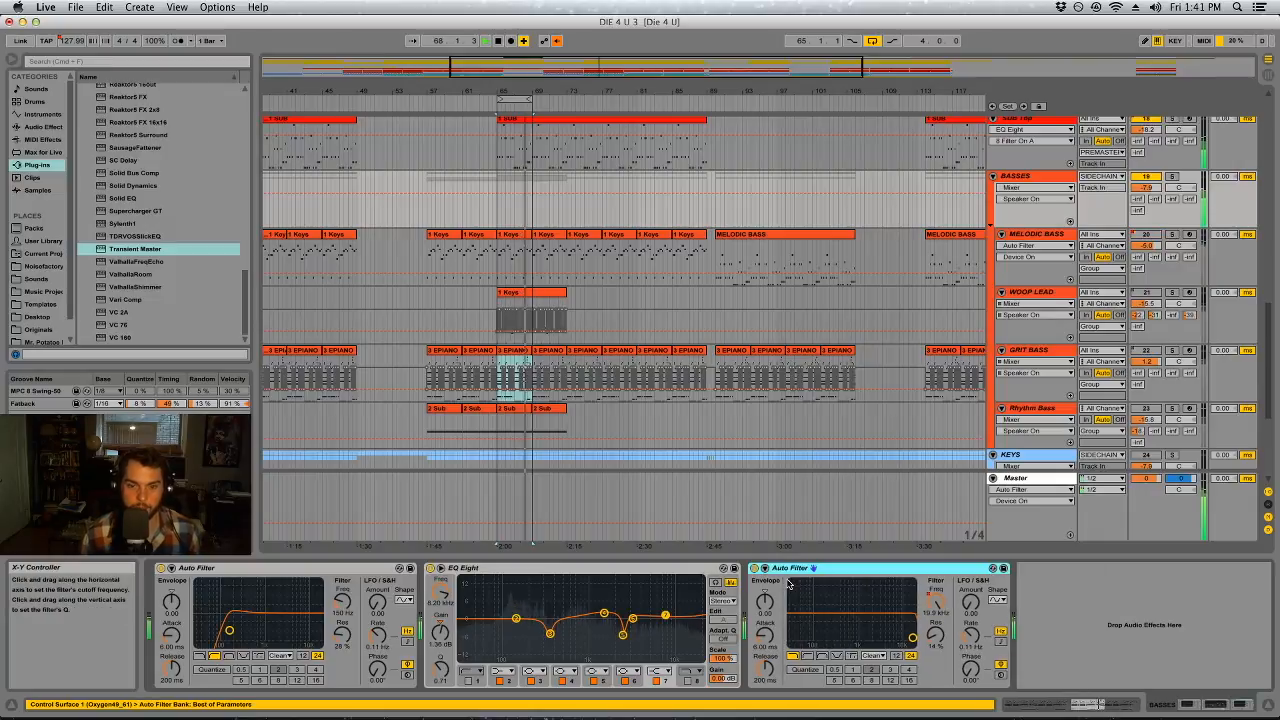
Listen to BASSES with its devices bypassed, and delete its first Auto Filter and EQ Eight, keeping only the last Auto Filter active
left_click(1015, 176)
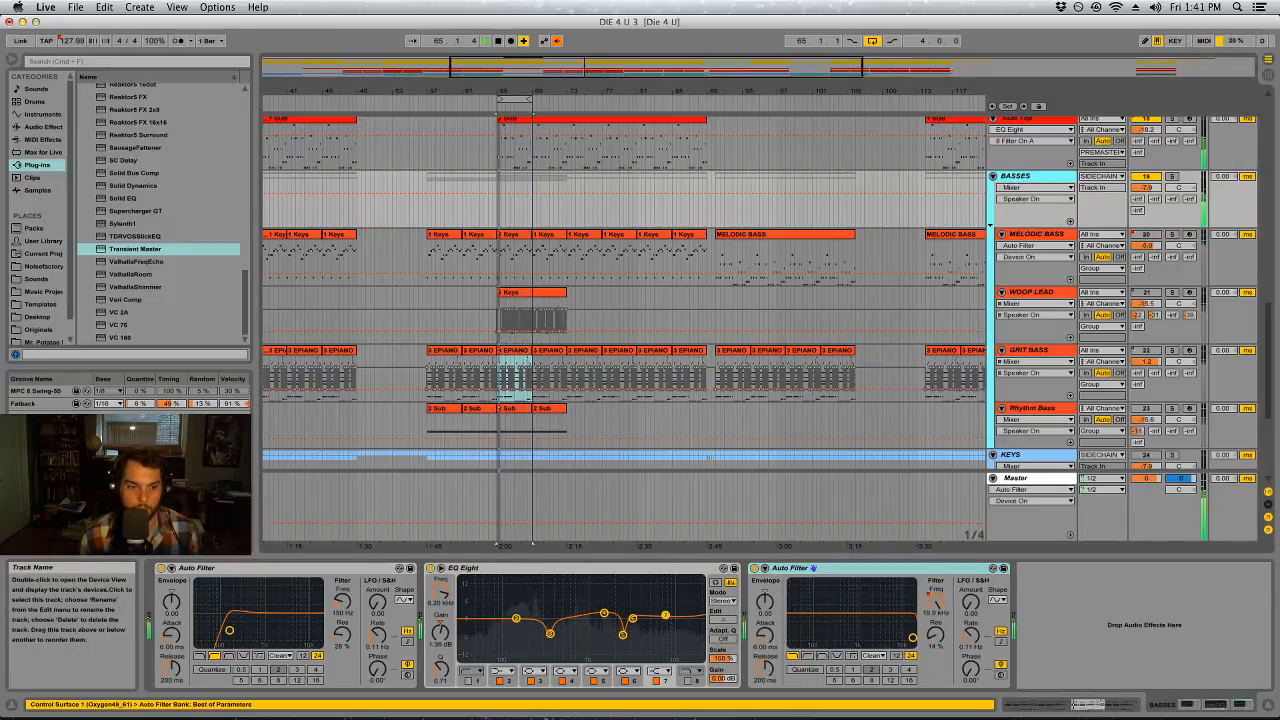
left_click(161, 568)
left_click(430, 568)
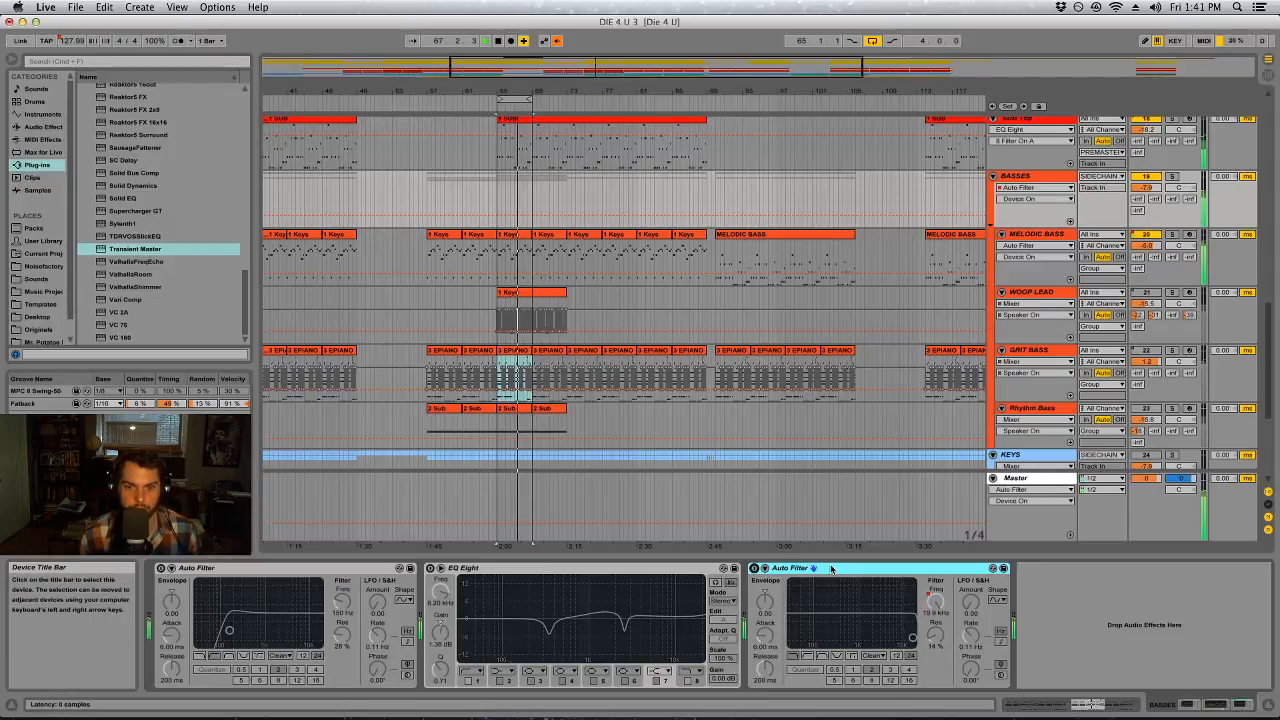
left_click(588, 583)
left_click(300, 568)
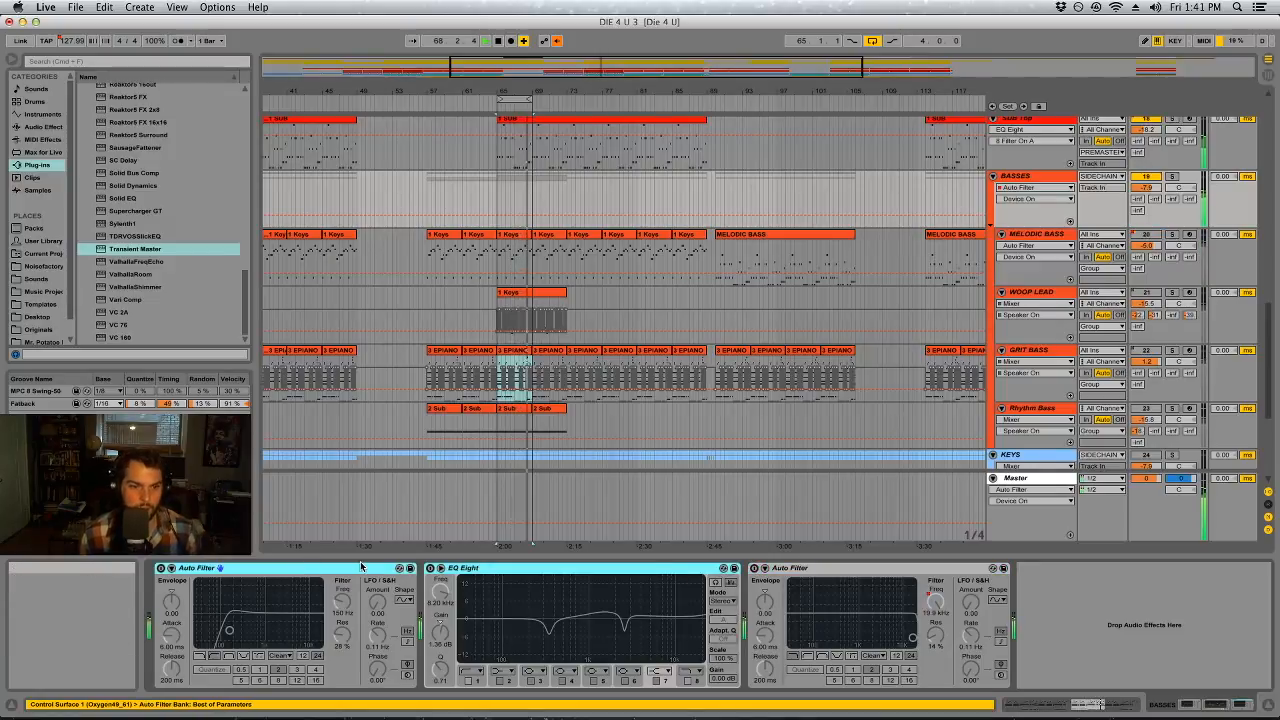
key("Delete")
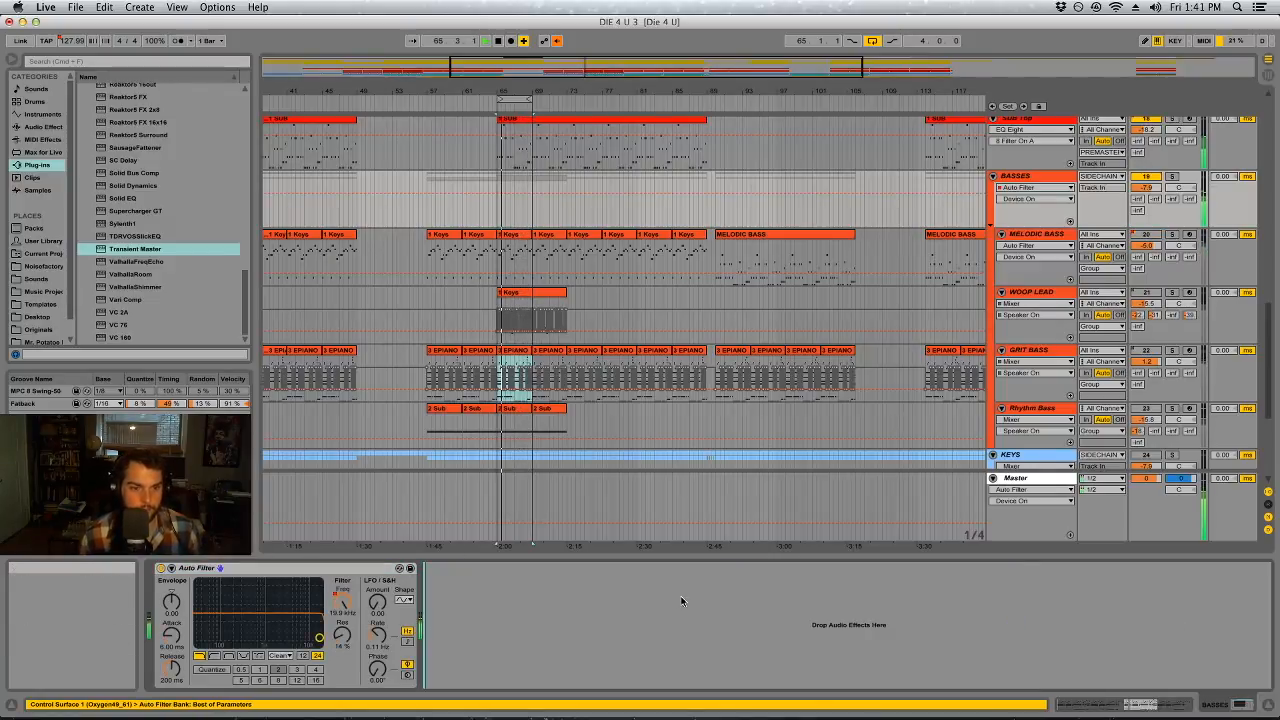
Re-enable MELODIC BASS's EQ Eight with only band 4 active, sweeping a boost with it and turning it into a cut at about 620 Hz
left_click(1047, 236)
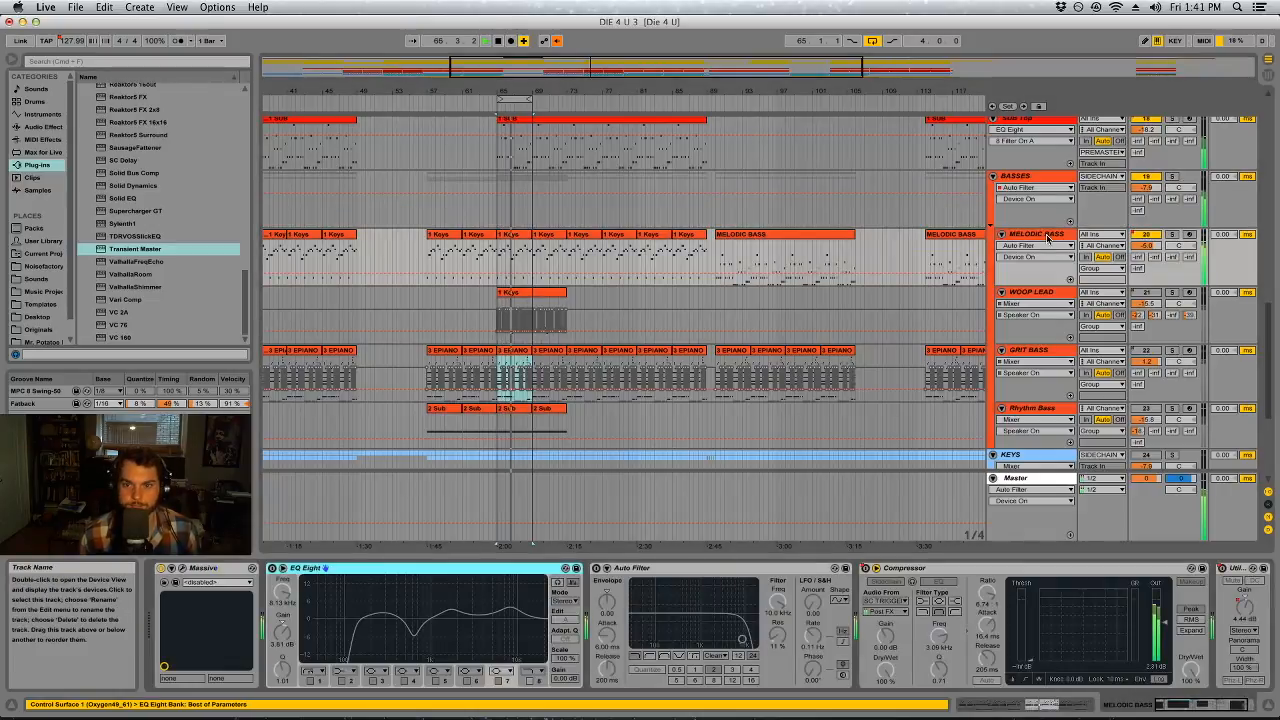
left_click(272, 569)
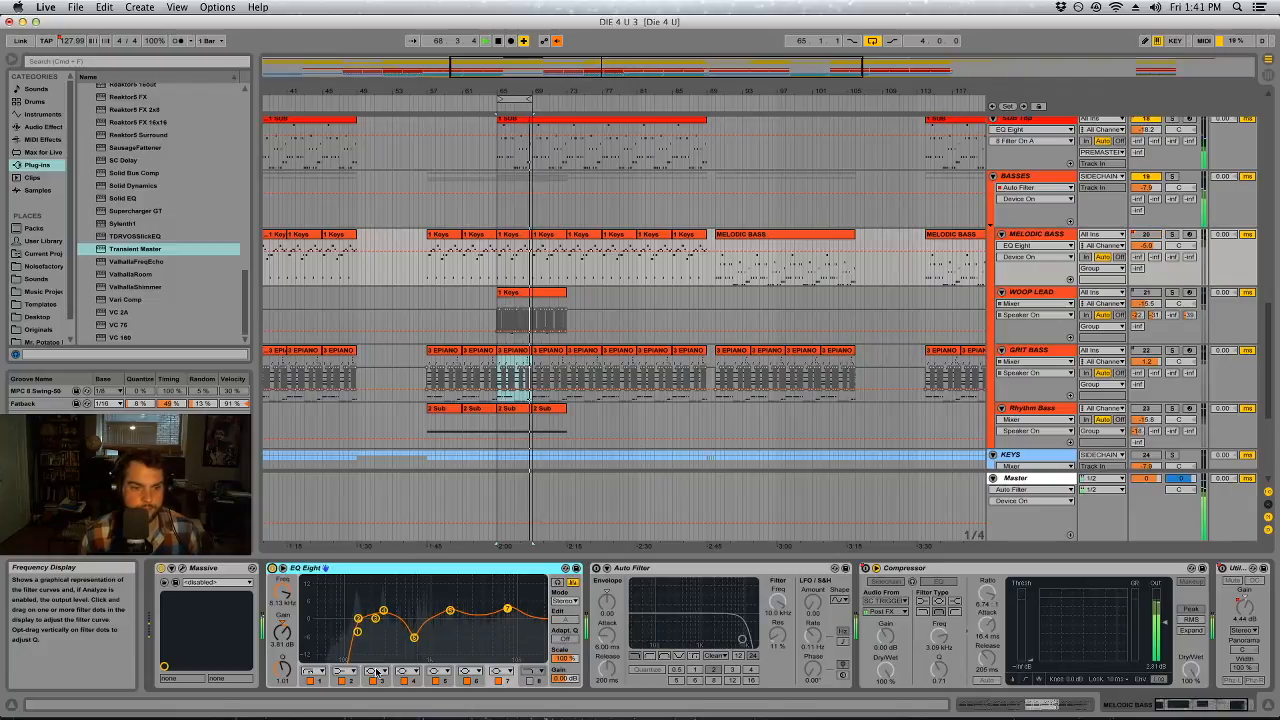
left_click(372, 681)
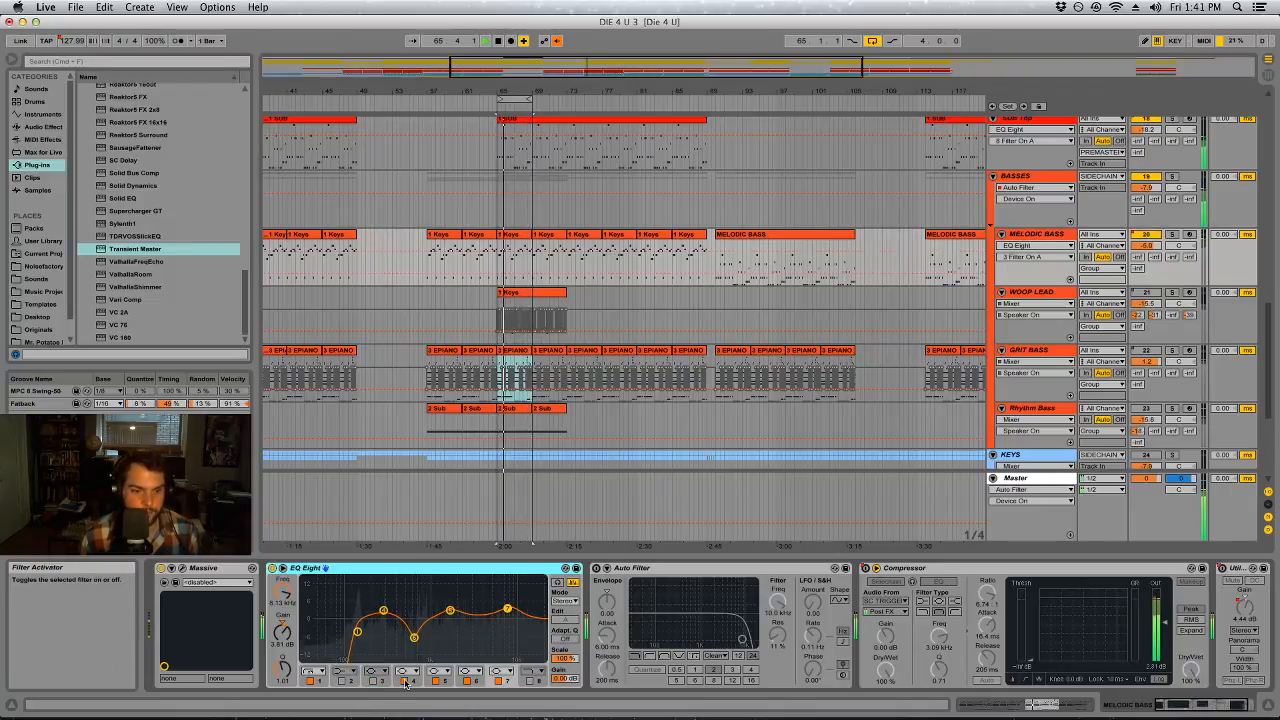
left_click(497, 681)
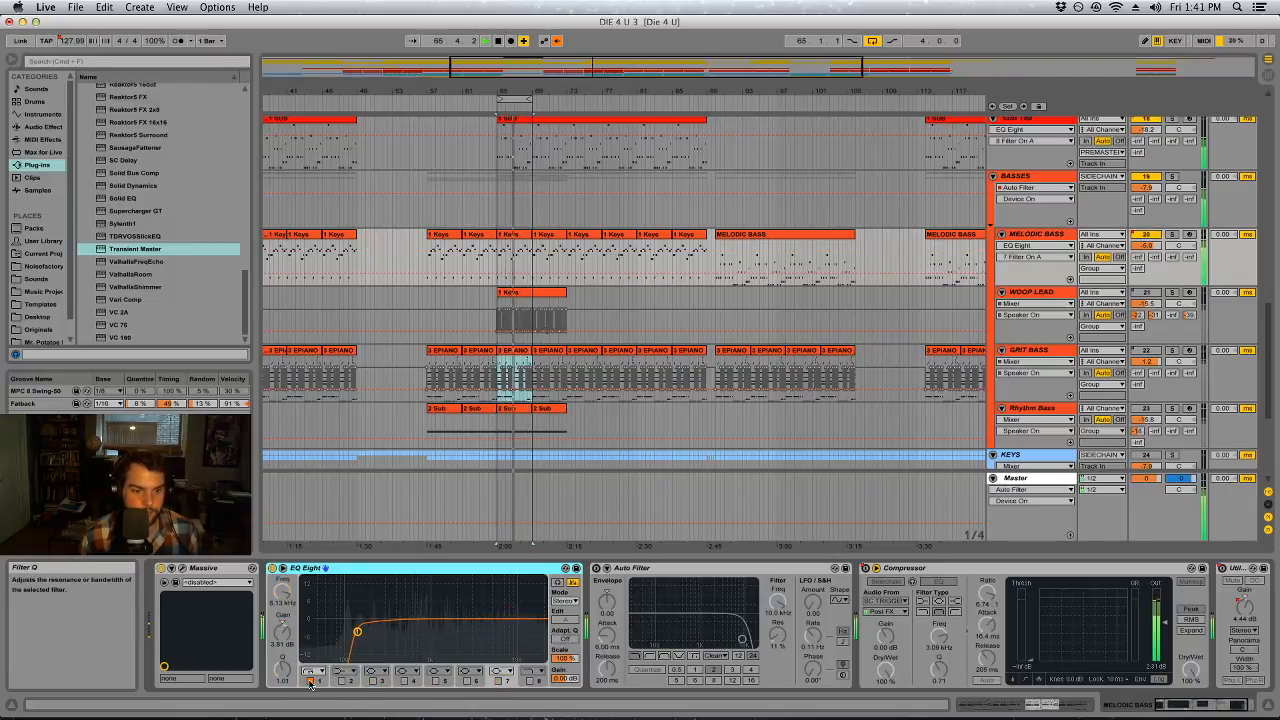
left_click(404, 681)
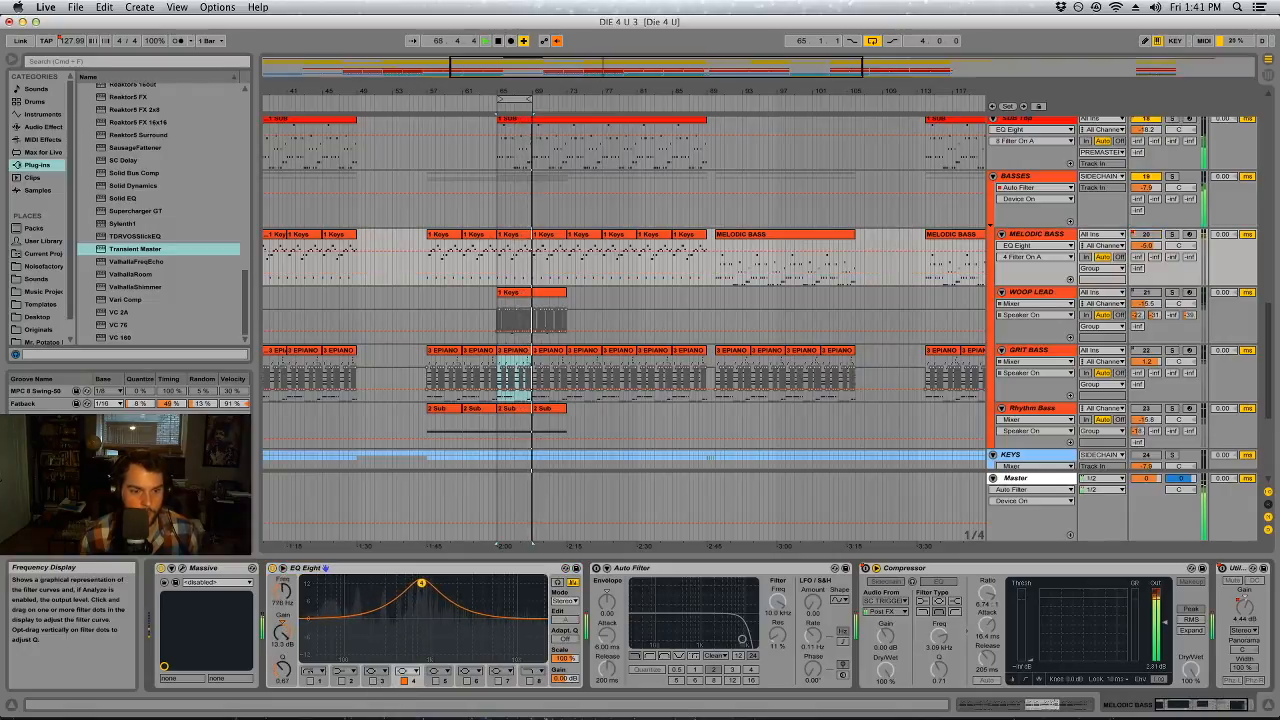
mouse_move(282, 669)
left_mouse_down()
mouse_move(282, 647)
mouse_move(283, 672)
left_mouse_up()
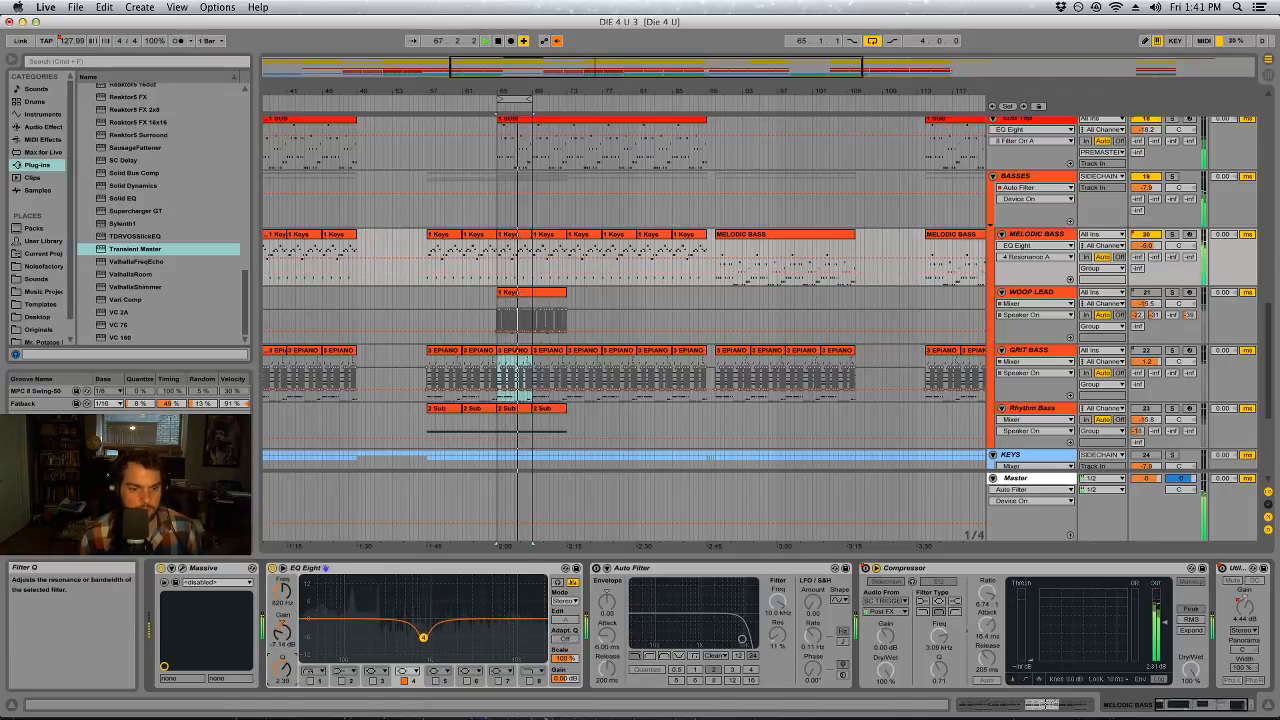
Activate bands 3 and 2 of MELODIC BASS's EQ Eight, boosting band 3 at about 5.10 kHz
left_click(372, 680)
left_click_drag(439, 598, 464, 601)
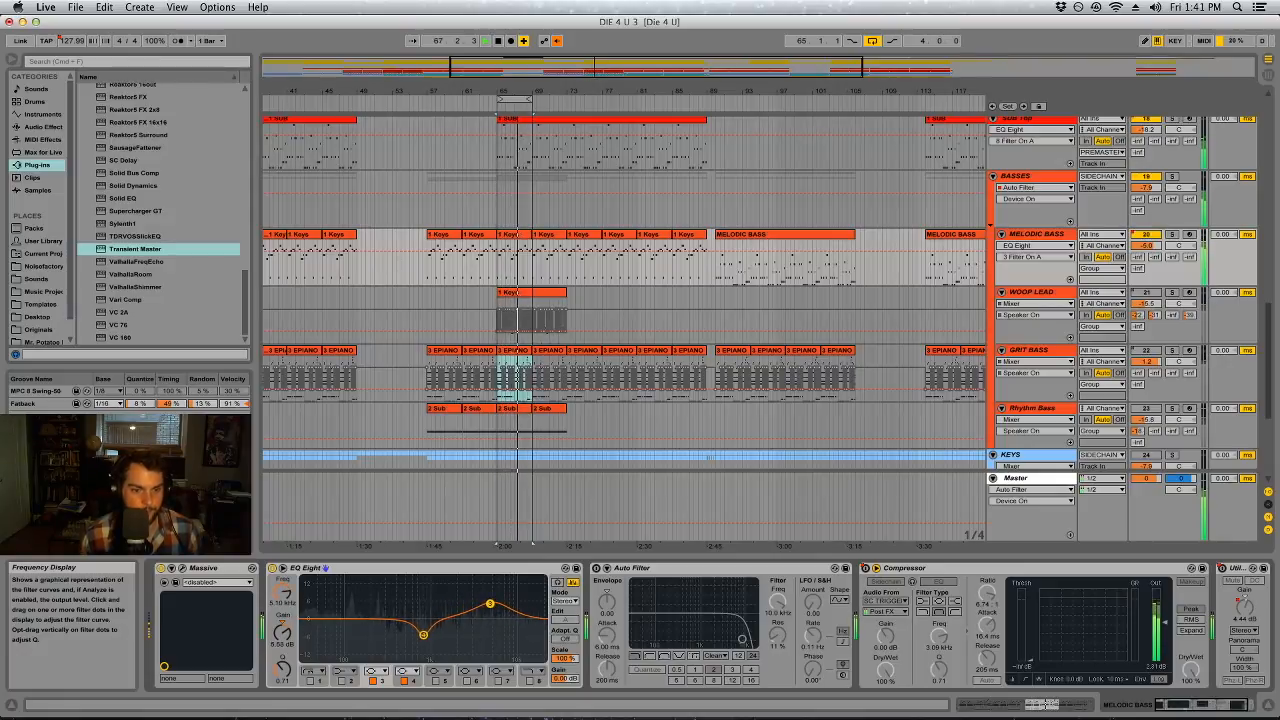
left_click(342, 681)
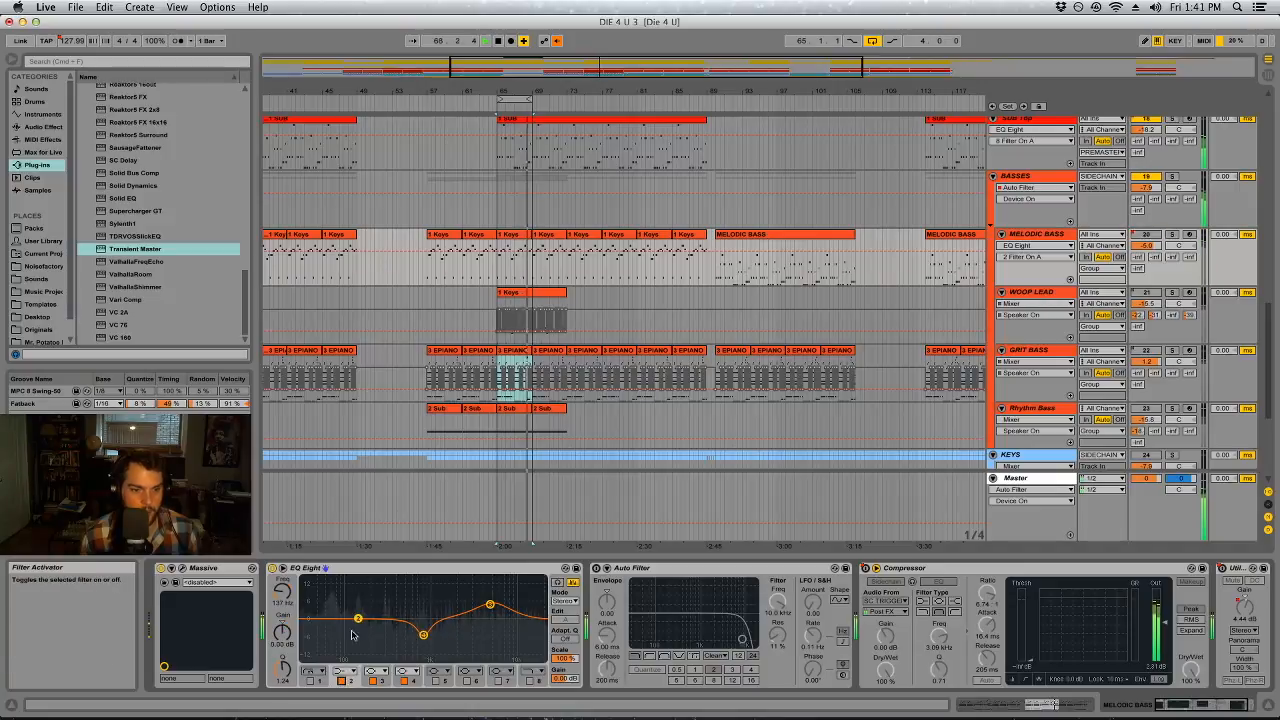
Activate band 1 of MELODIC BASS's EQ Eight and set its low cut to about 198 Hz
left_click(310, 681)
left_click(310, 681)
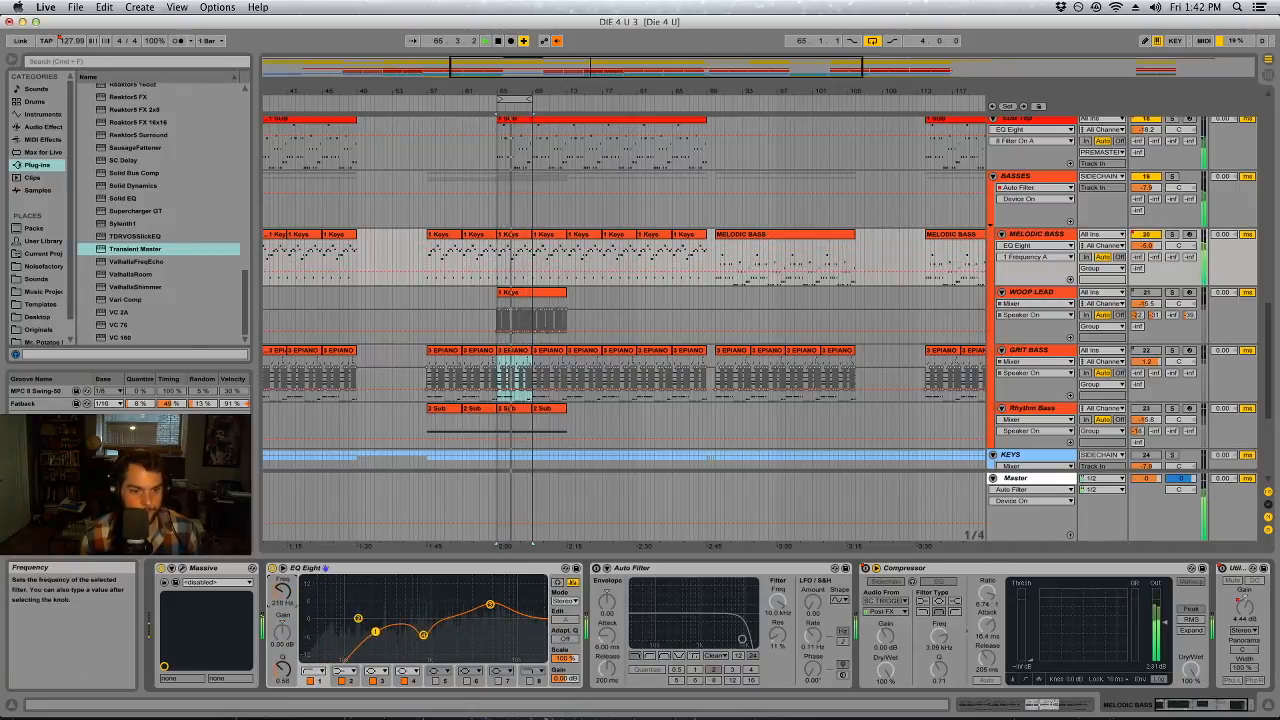
left_click_drag(283, 592, 283, 587)
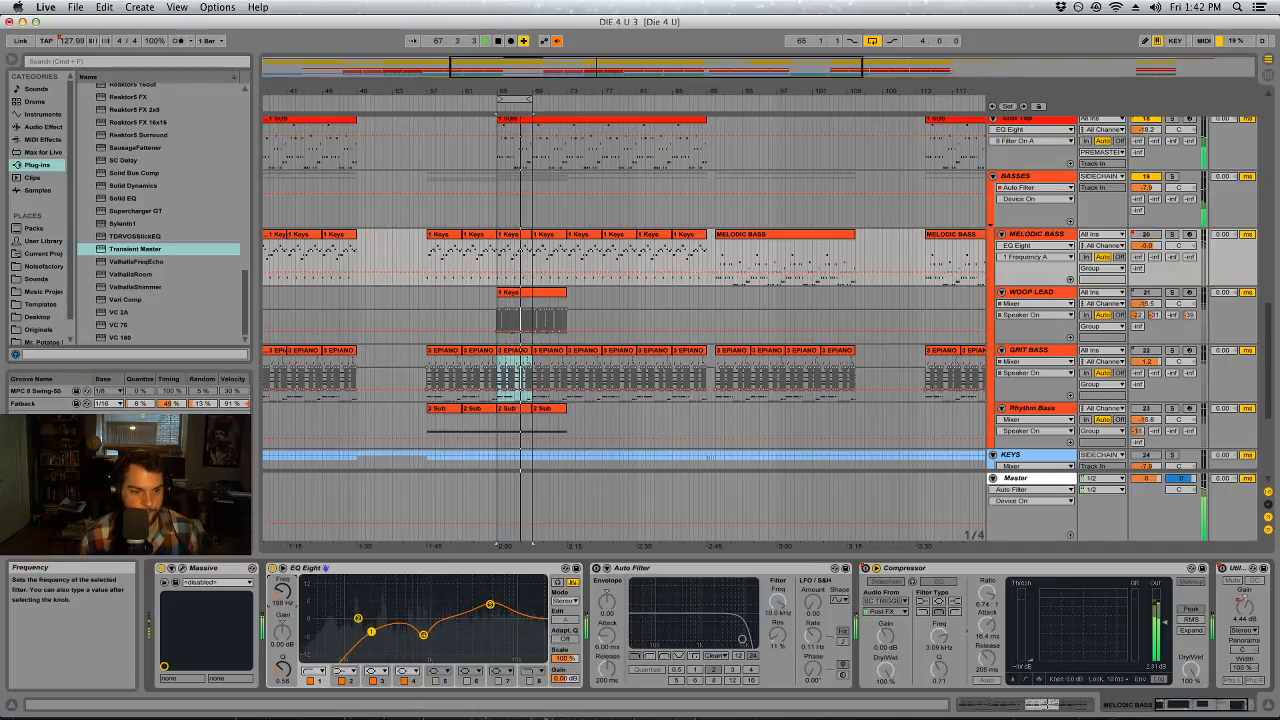
left_click(283, 592)
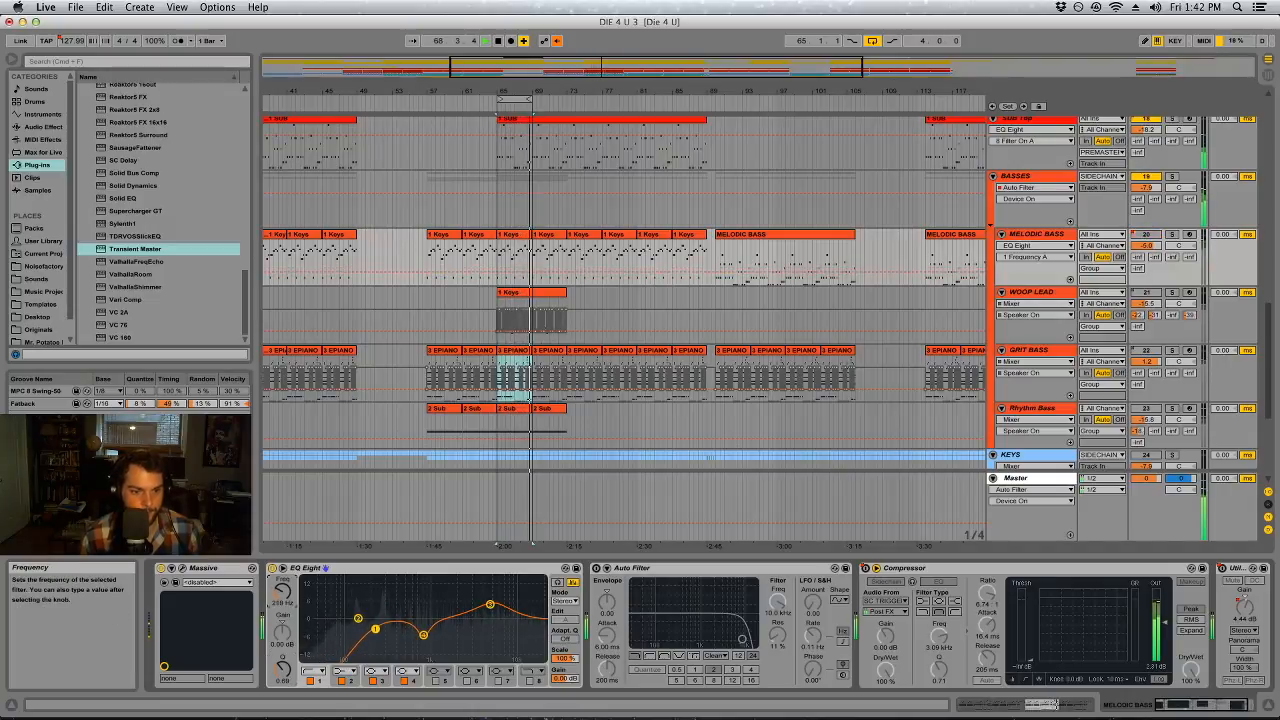
Activate band 8 of MELODIC BASS's EQ Eight as a high cut and raise it to about 16.4 kHz
left_click(531, 680)
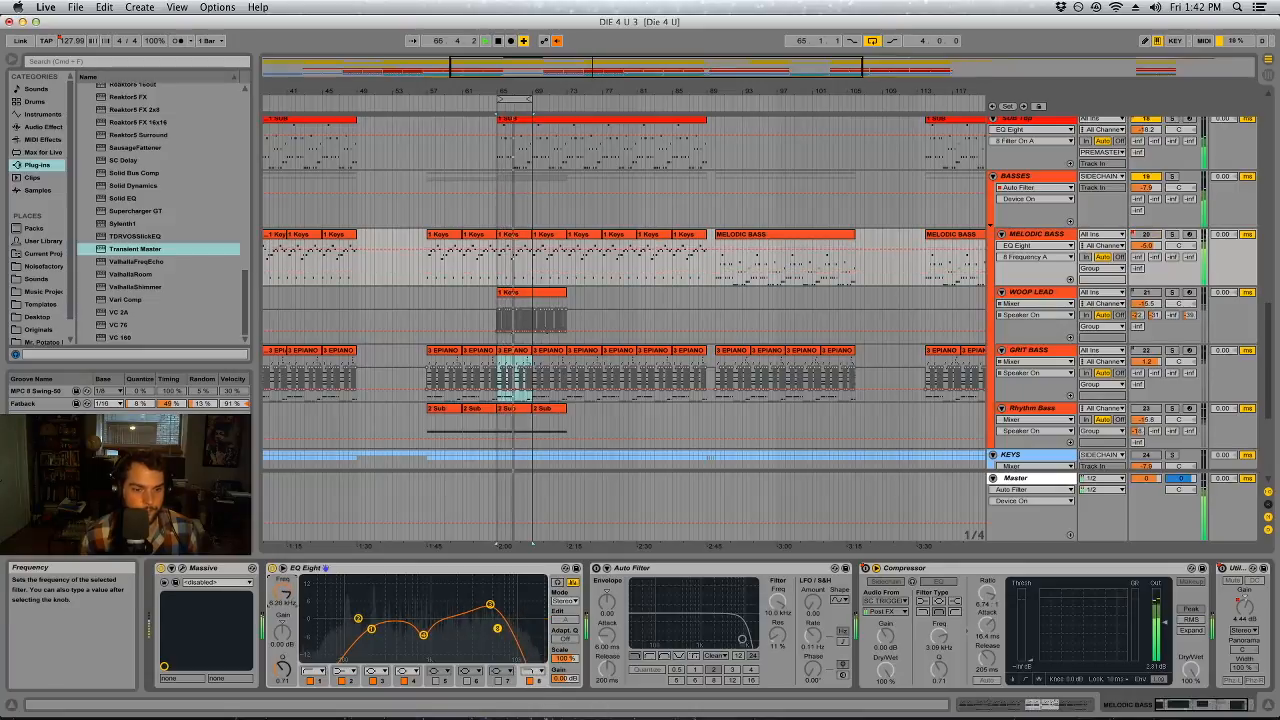
left_click_drag(283, 597, 283, 580)
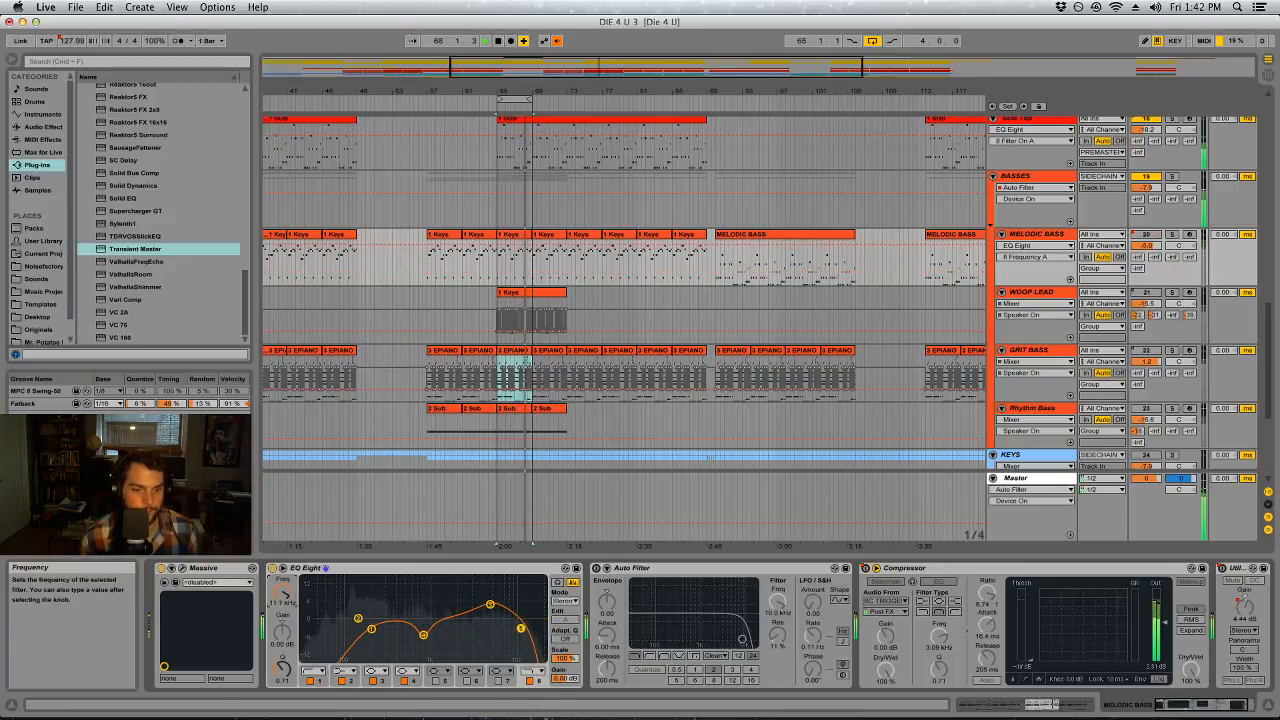
left_click(489, 606)
mouse_move(519, 628)
left_mouse_down()
mouse_move(541, 627)
mouse_move(482, 622)
mouse_move(532, 624)
left_mouse_up()
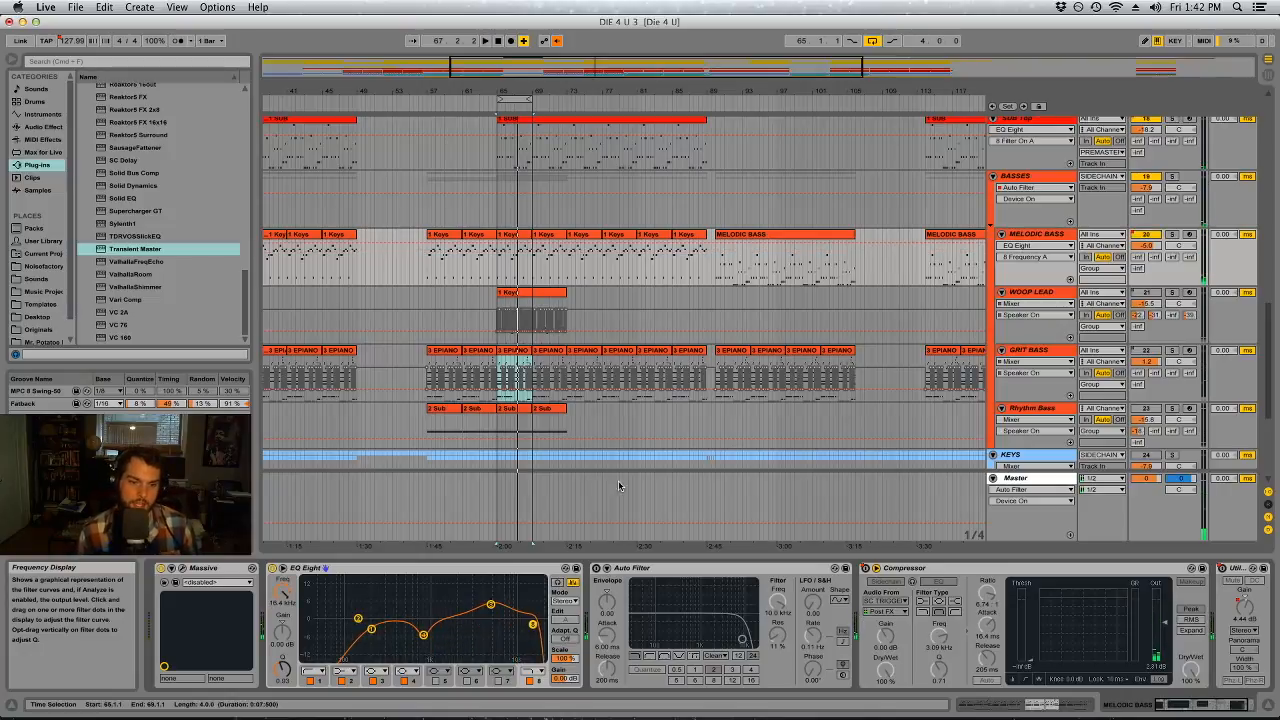
Dismiss the Time Machine backup error and play the mix through the Master's first Auto Filter, raised to about 1.6 kHz
left_click(1268, 75)
left_click(1244, 88)
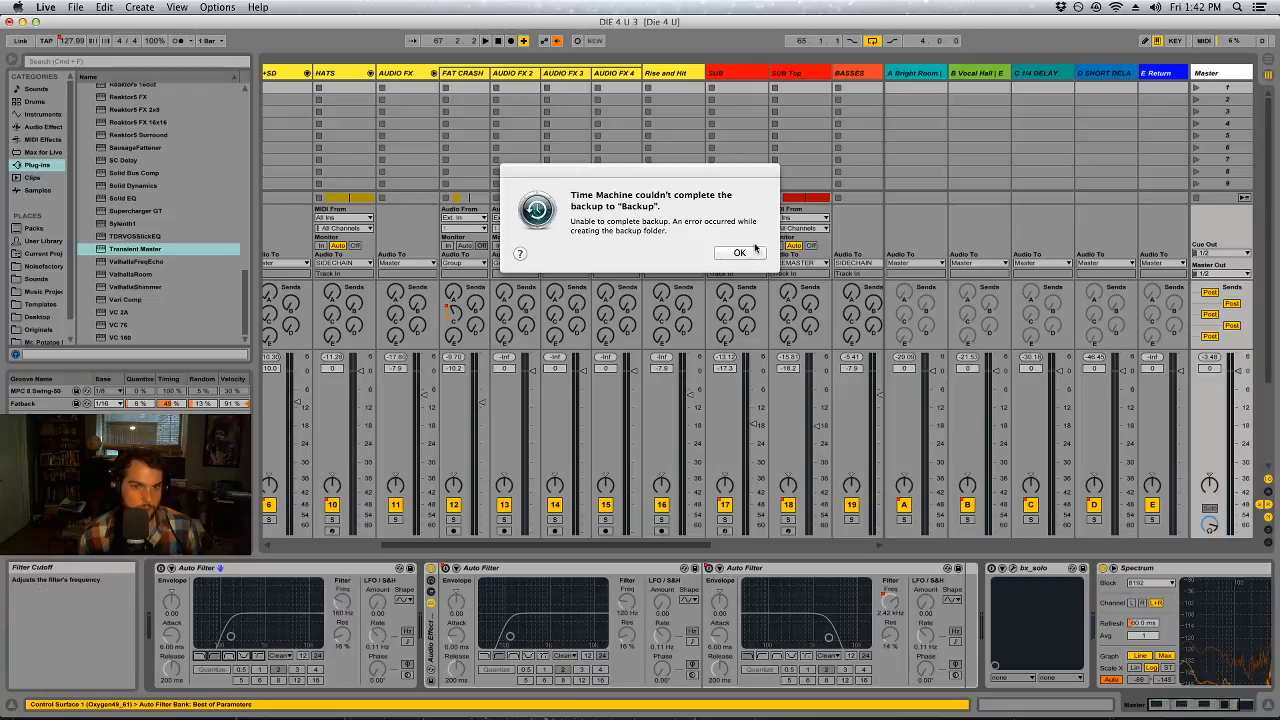
left_click(736, 251)
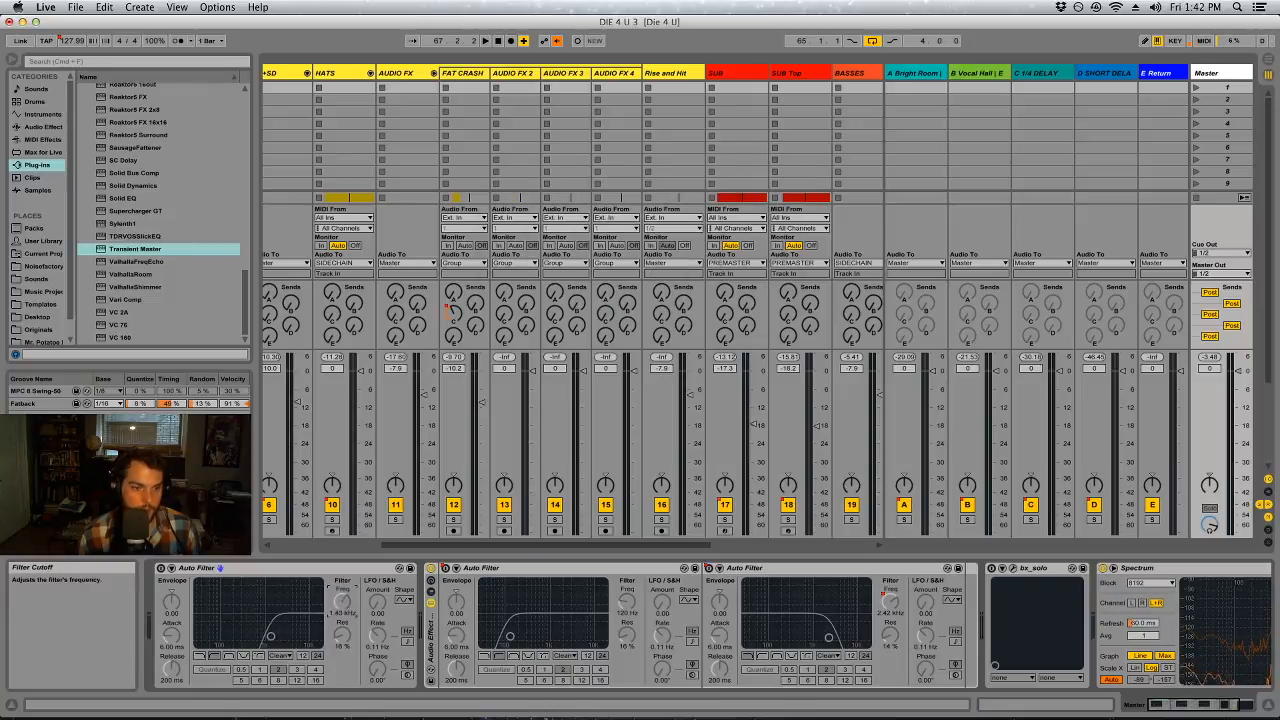
left_click(160, 568)
key("space")
key("Tab")
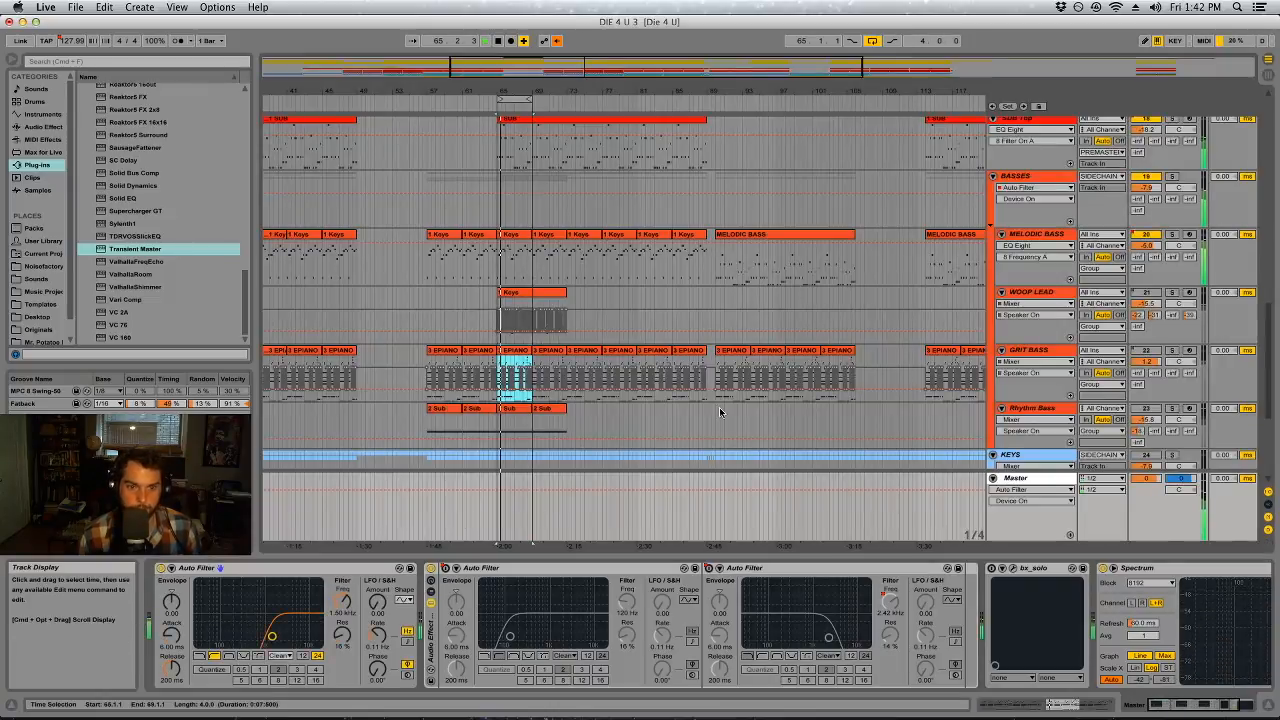
Return to MELODIC BASS in Session View and lower its EQ Eight's band 8 high cut to about 13.9 kHz
key("Tab")
left_click(856, 74)
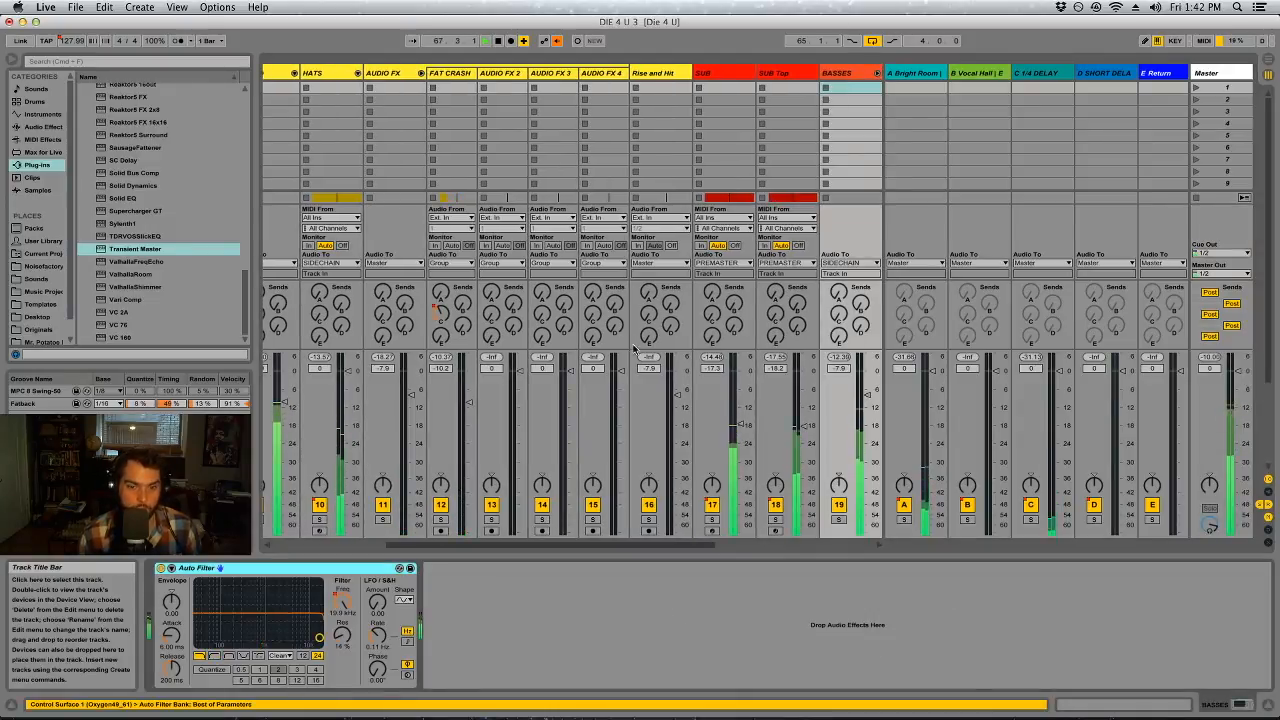
left_click_drag(696, 545, 747, 545)
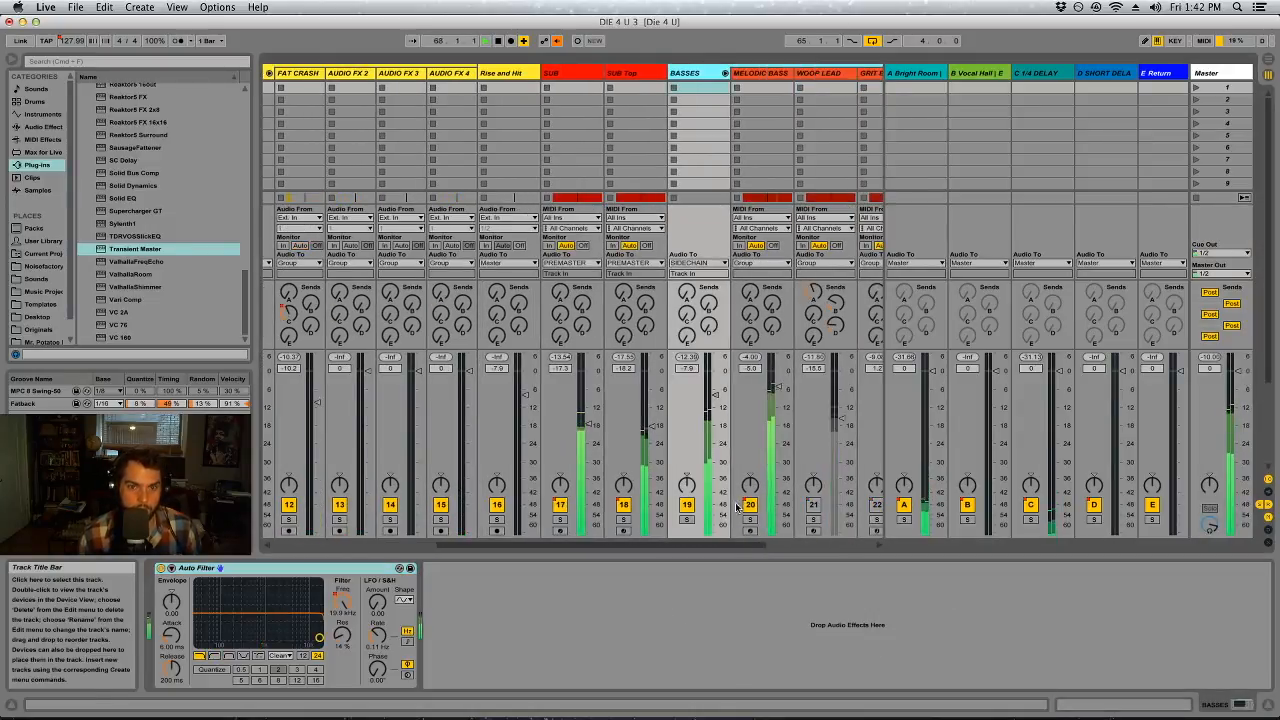
left_click(762, 73)
left_click_drag(533, 624, 521, 629)
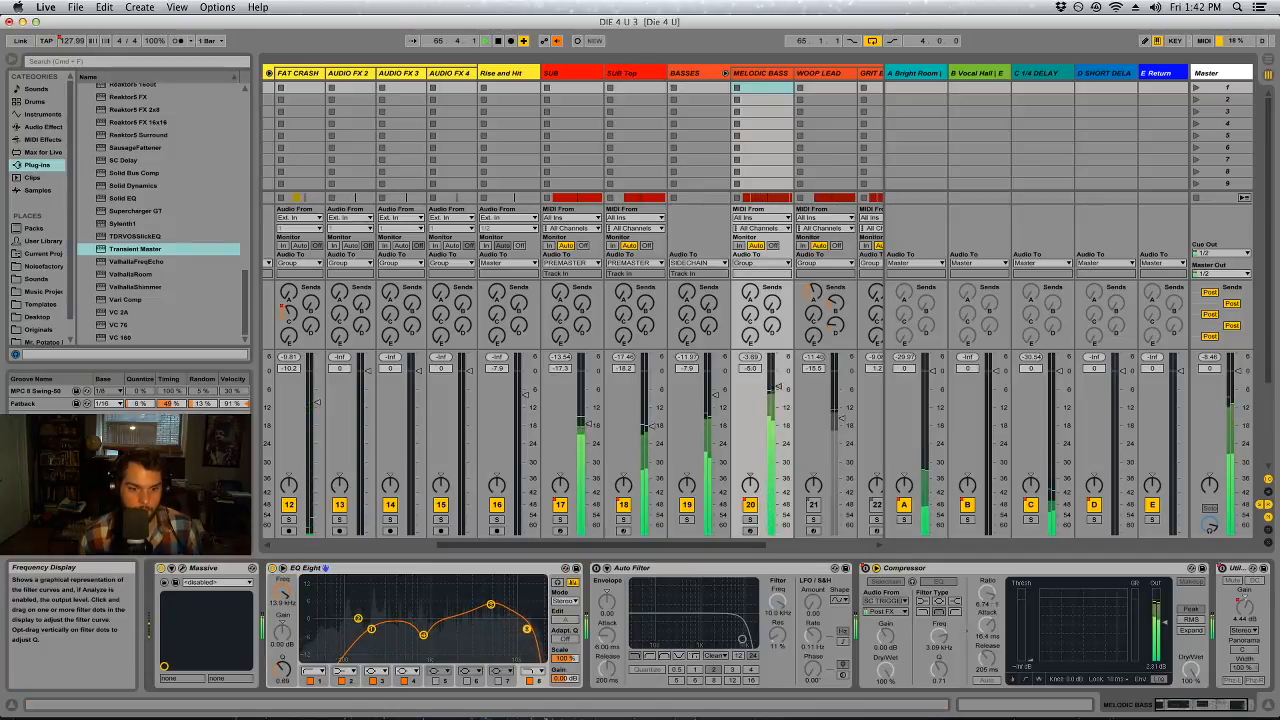
Sweep a band 7 boost in MELODIC BASS's EQ Eight, turn it into a cut near 10.8 kHz and raise band 8 to about 16.1 kHz
left_click_drag(531, 632, 517, 630)
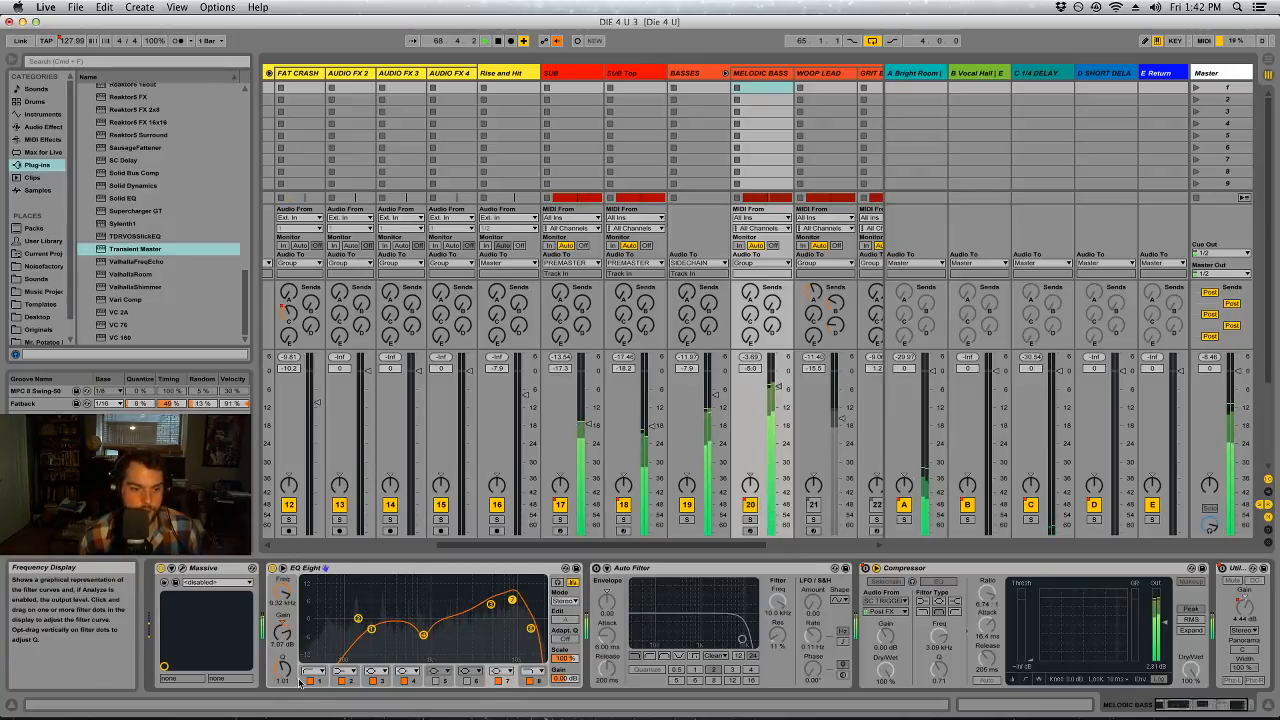
left_click_drag(283, 669, 284, 636)
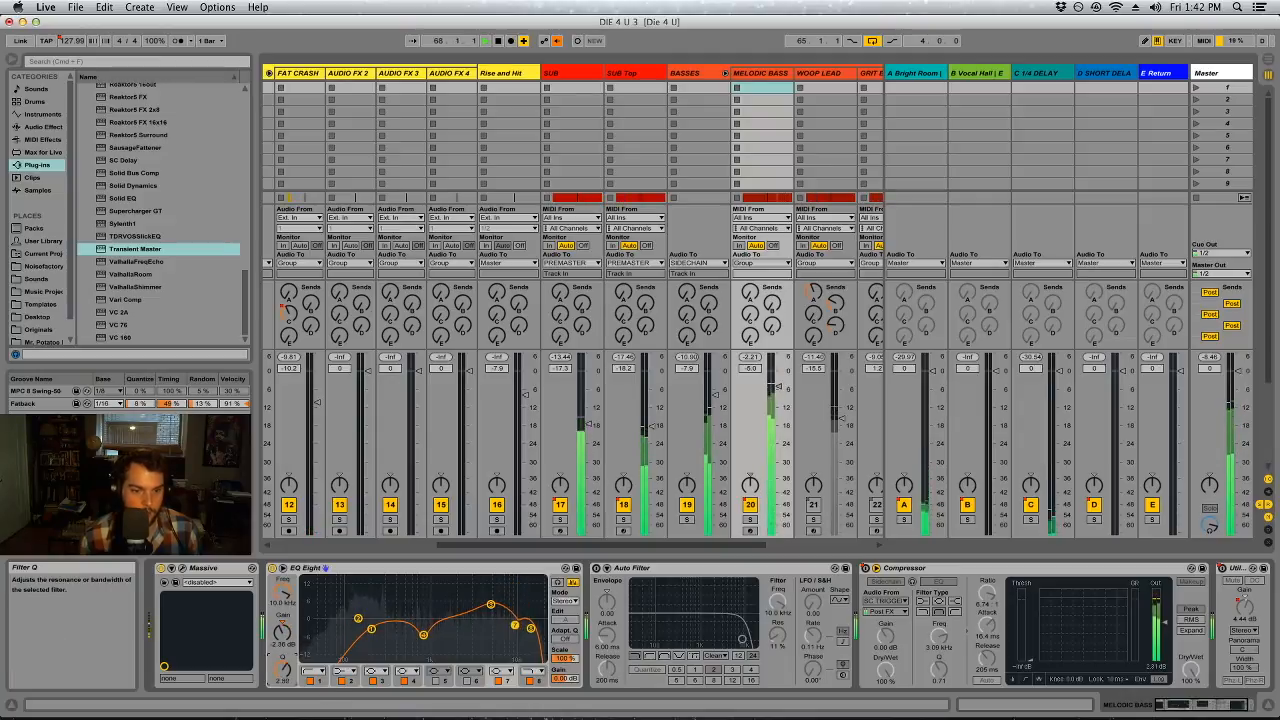
left_click_drag(515, 627, 517, 627)
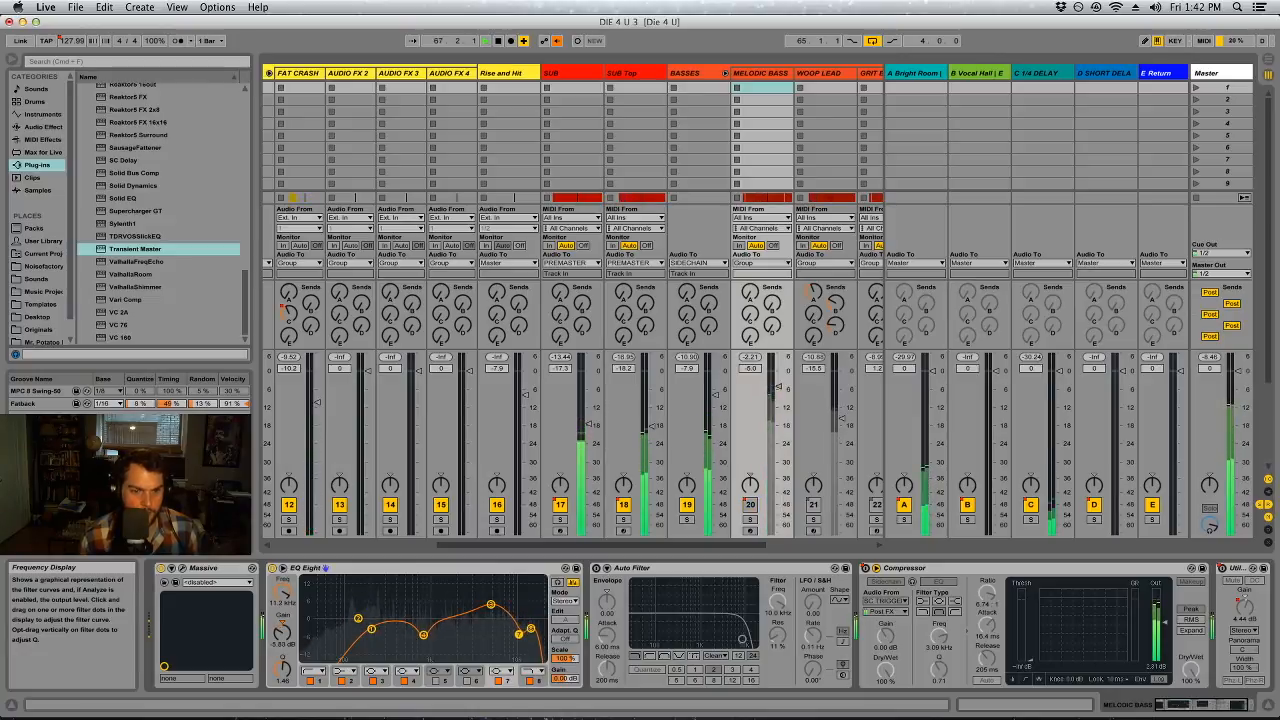
left_click(519, 635)
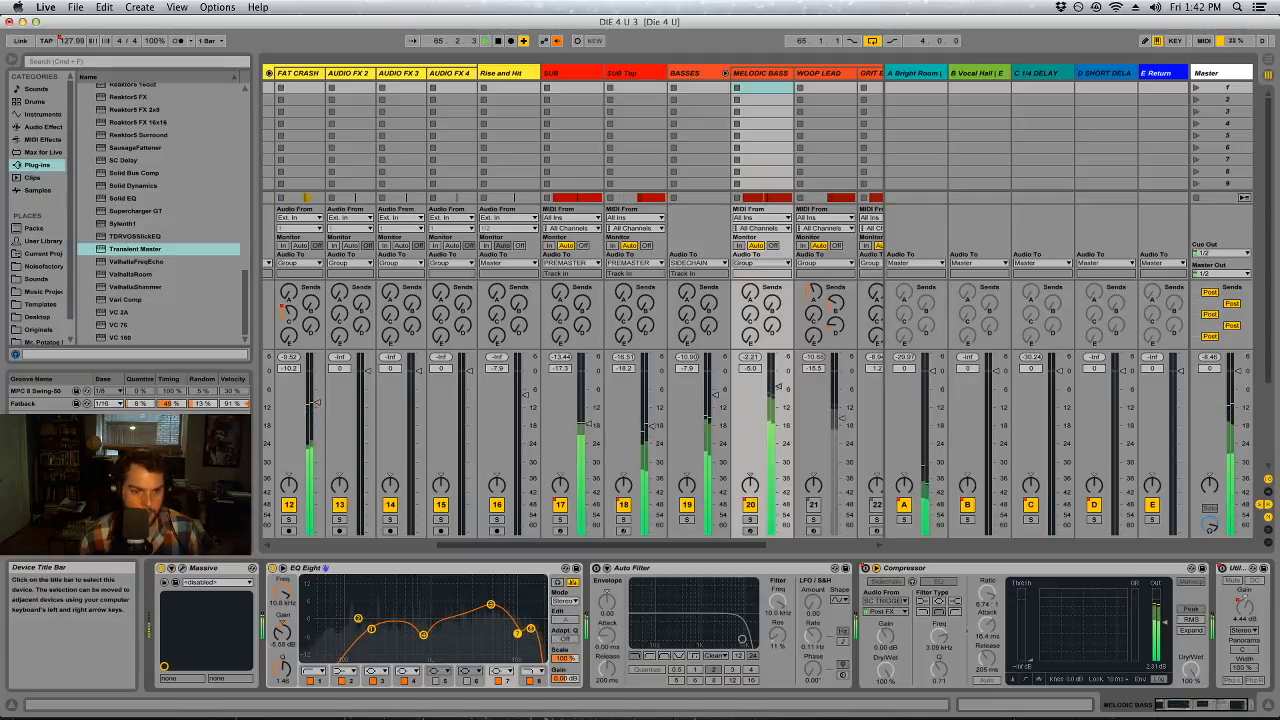
left_click(530, 630)
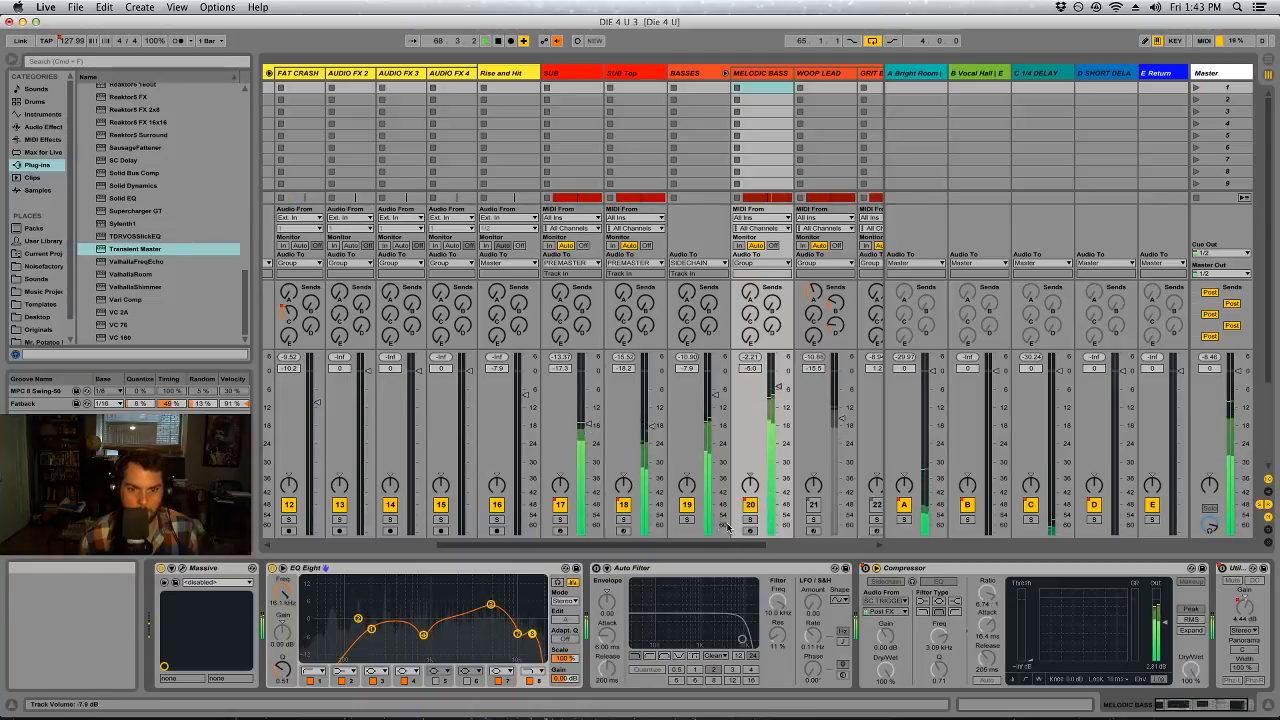
Listen with MELODIC BASS muted and lower the band 8 high cut in SUB Top's EQ Eight to about 9.05 kHz
scroll(762, 538, "right", 2)
scroll(770, 537, "right", 2)
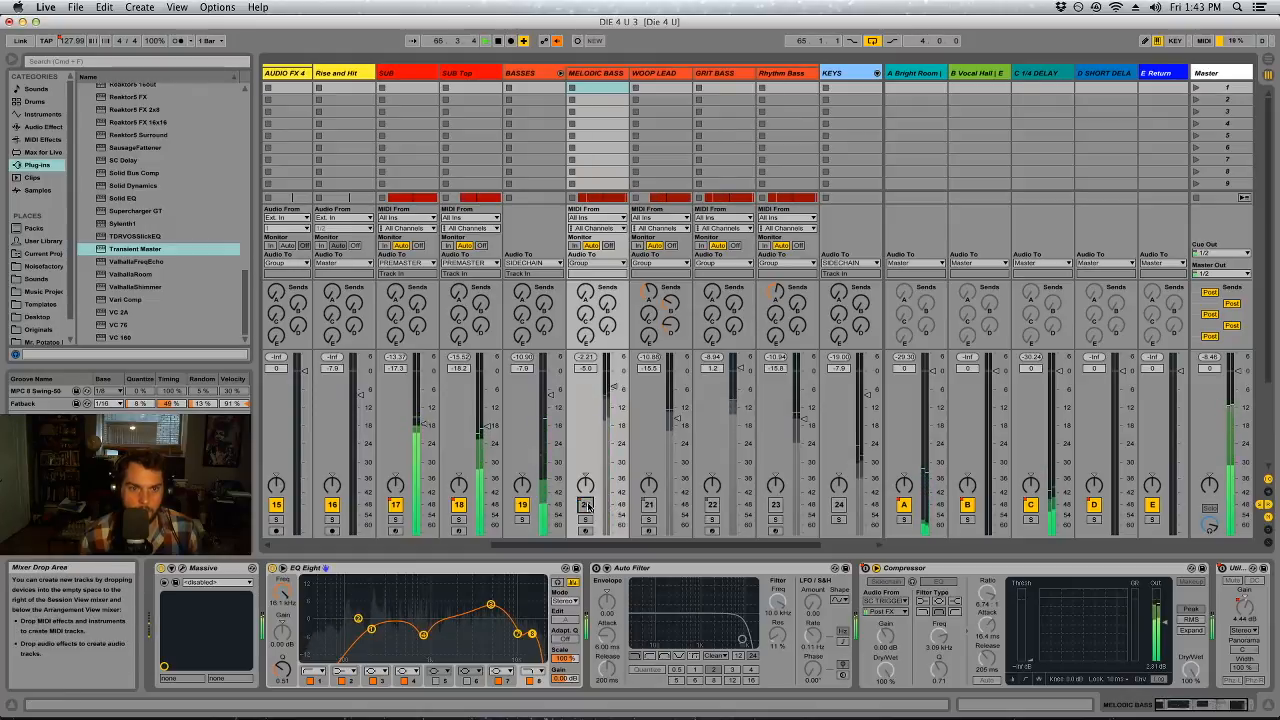
scroll(698, 541, "right", 3)
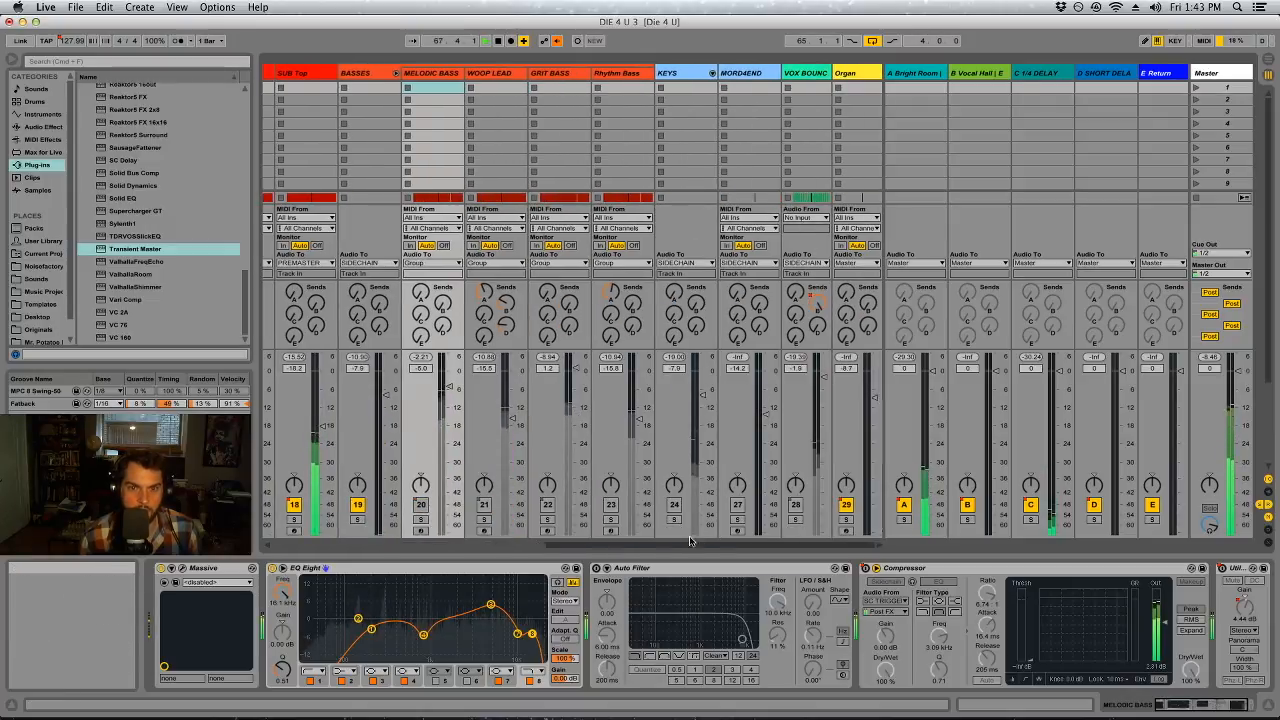
scroll(698, 541, "left", 3)
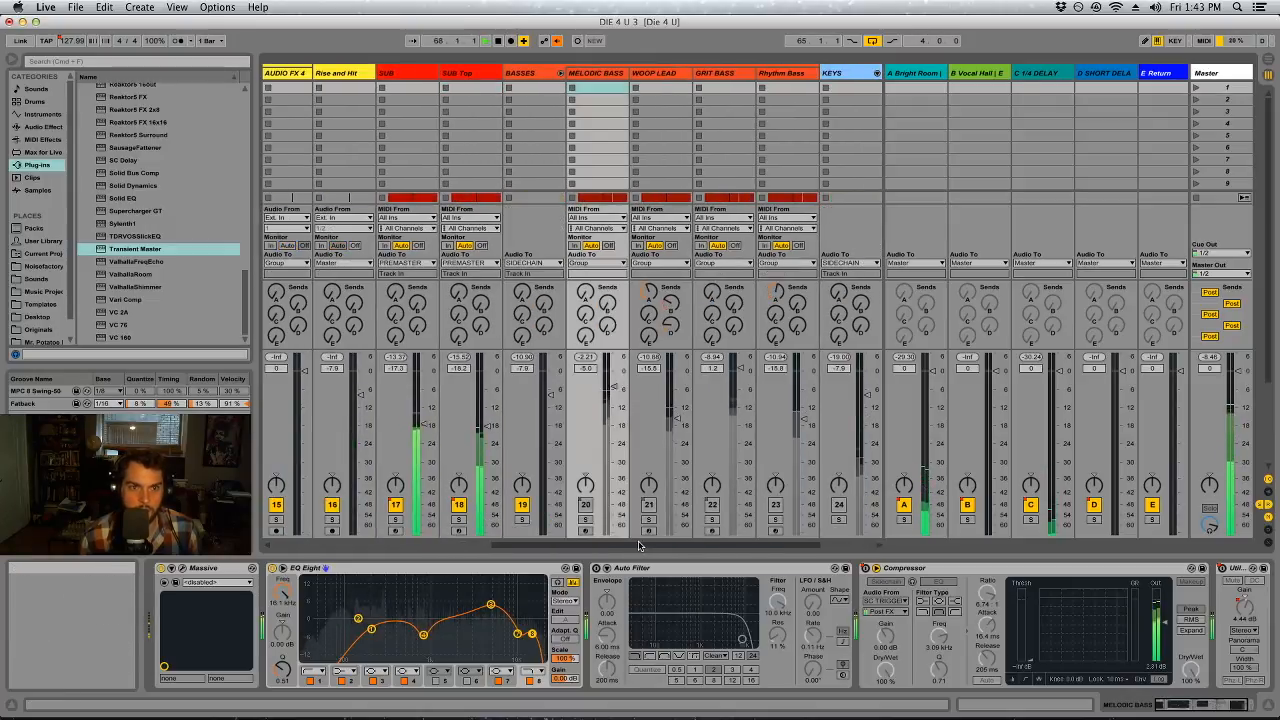
left_click(477, 75)
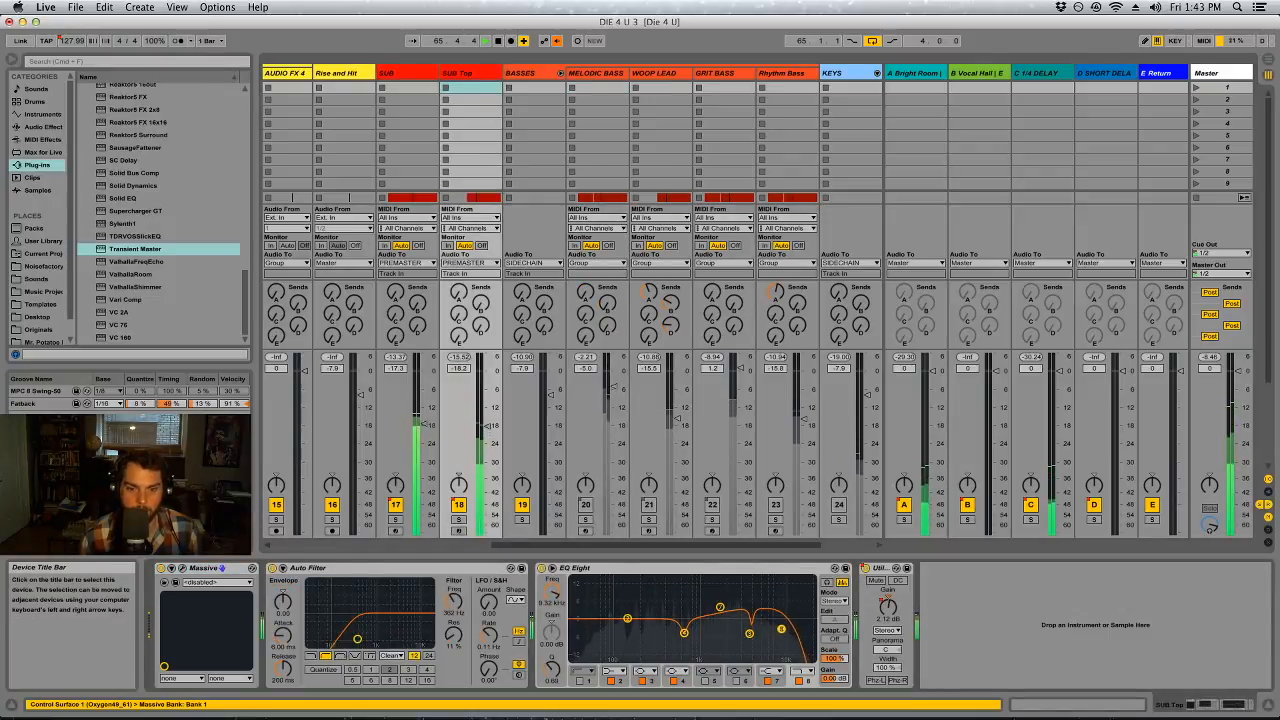
left_click_drag(775, 629, 776, 628)
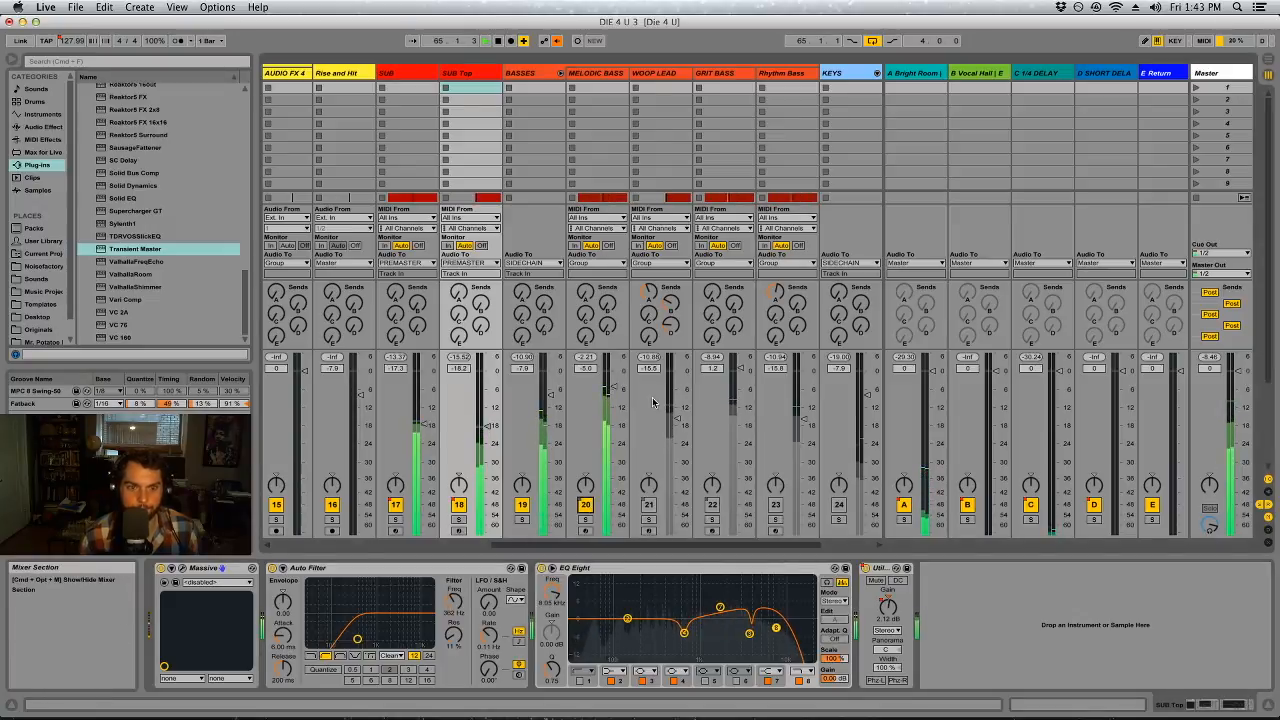
Try lower levels for MELODIC BASS and set its track volume to -7.8 dB
left_click_drag(612, 426, 612, 411)
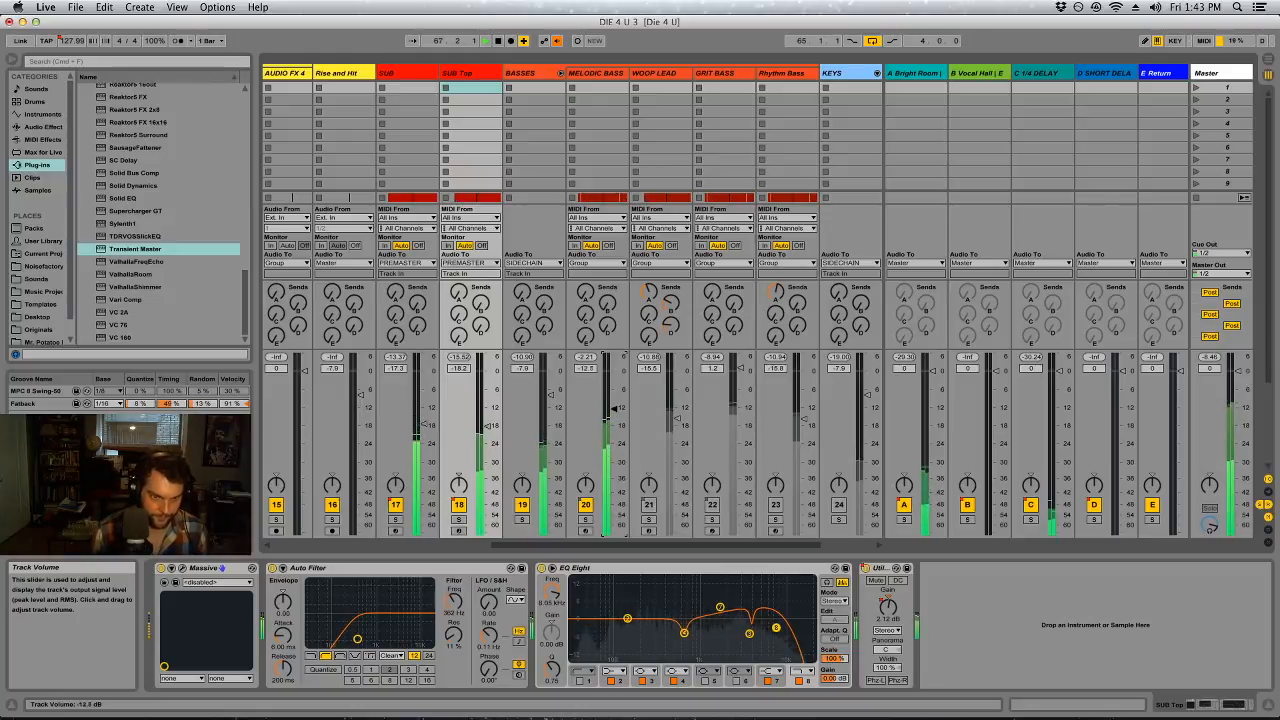
right_click(614, 390)
left_click_drag(614, 408, 612, 389)
left_click(612, 388)
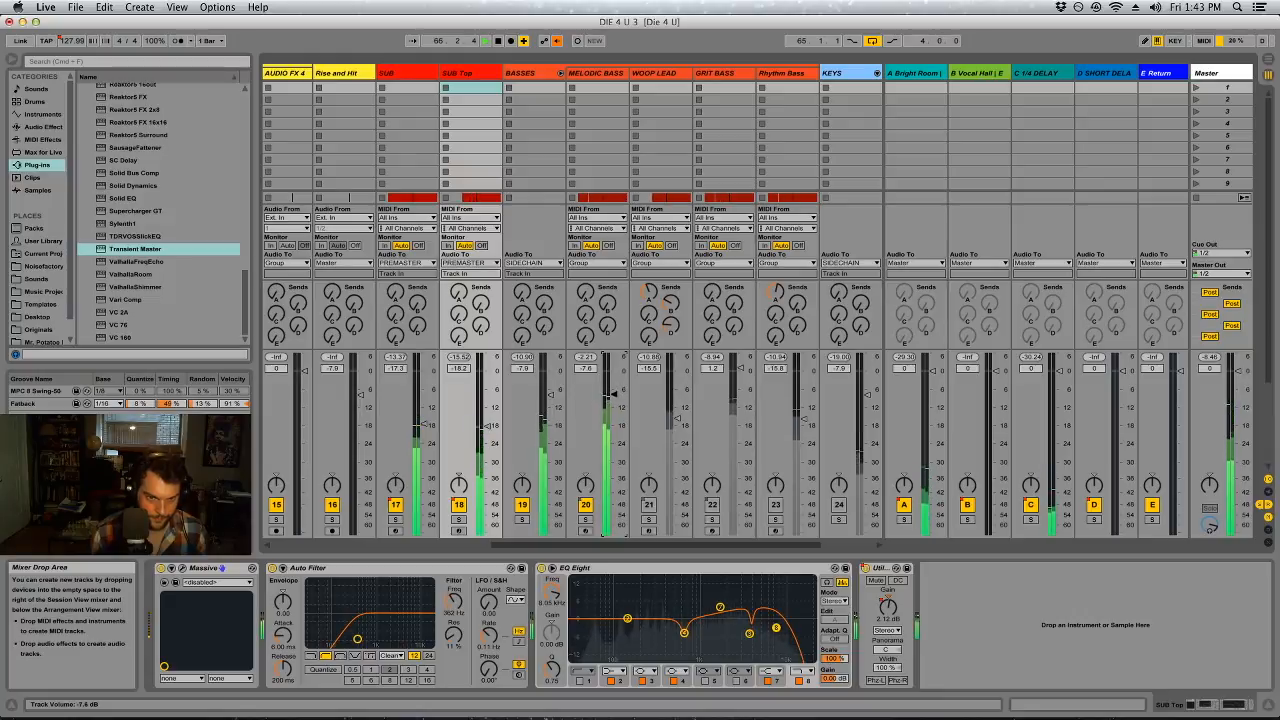
Mute MELODIC BASS, unmute WOOP LEAD and activate band 8 of WOOP LEAD's EQ Eight as a high cut at about 4.63 kHz
left_click(648, 504)
left_click(585, 504)
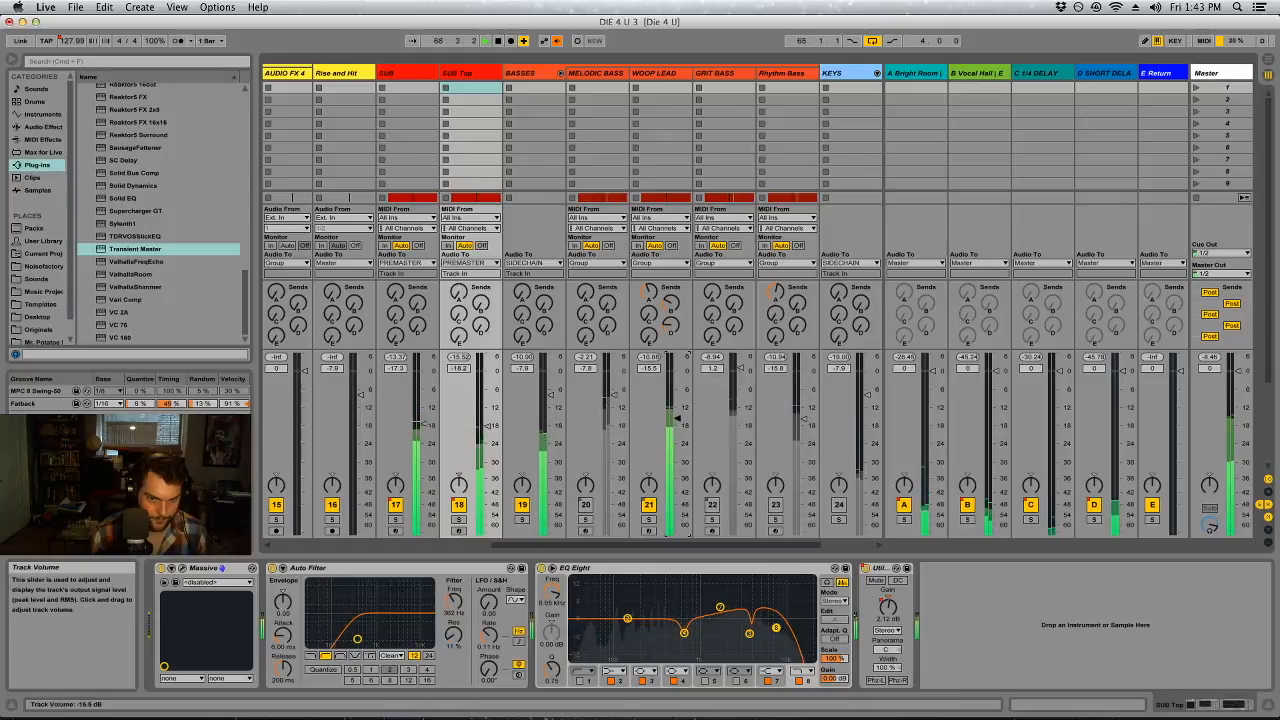
left_click(656, 73)
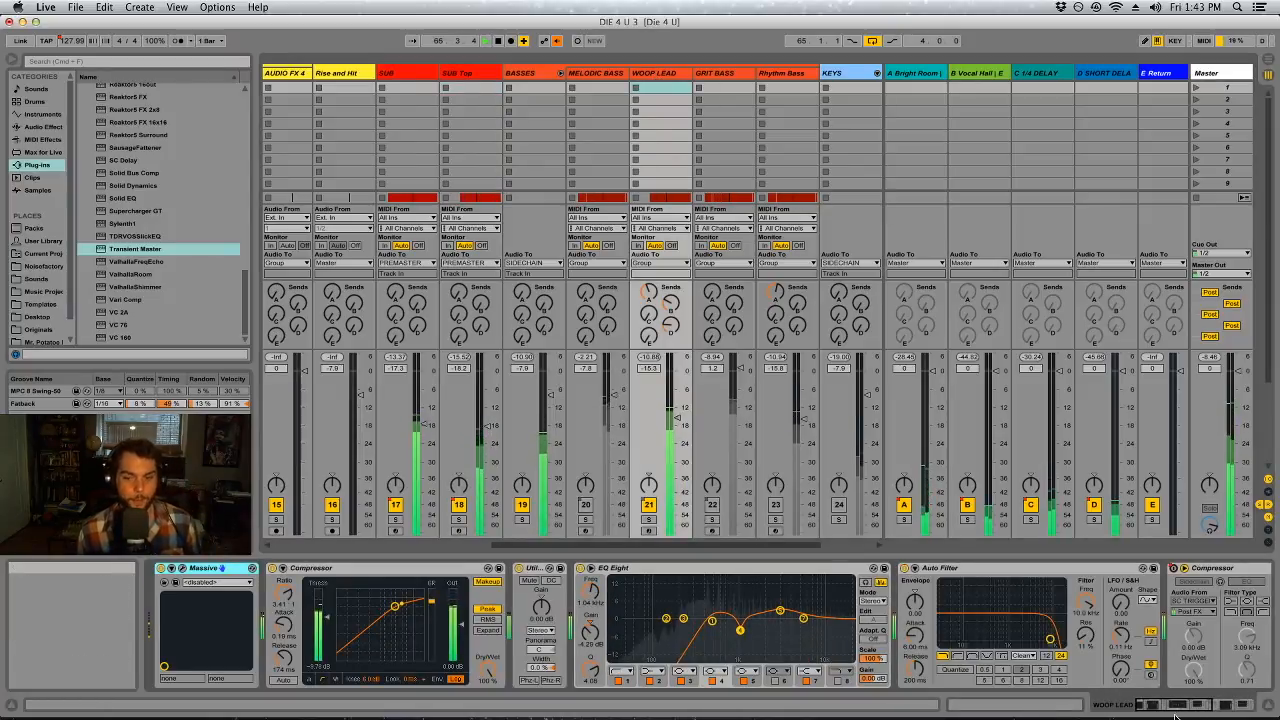
left_click_drag(1176, 706, 1142, 717)
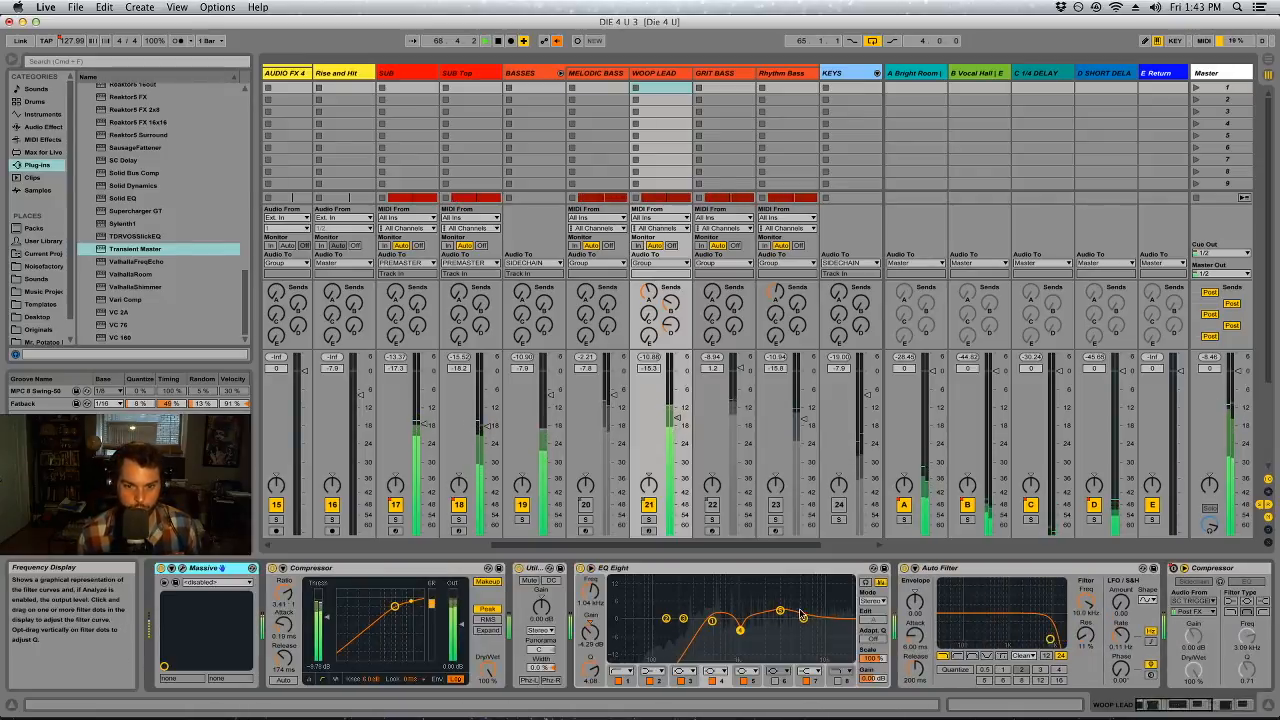
left_click(838, 679)
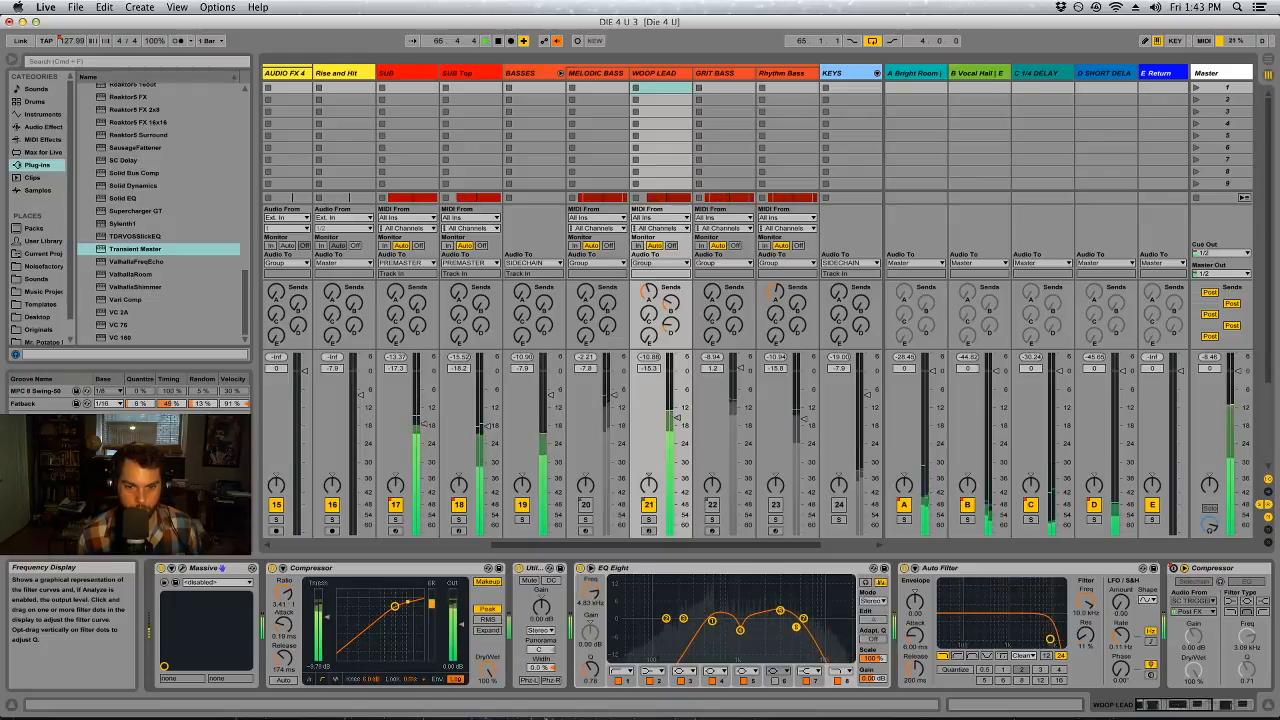
Unmute GRIT BASS, mute WOOP LEAD and display GRIT BASS's devices
left_click(713, 507)
left_click(649, 506)
left_click(712, 440)
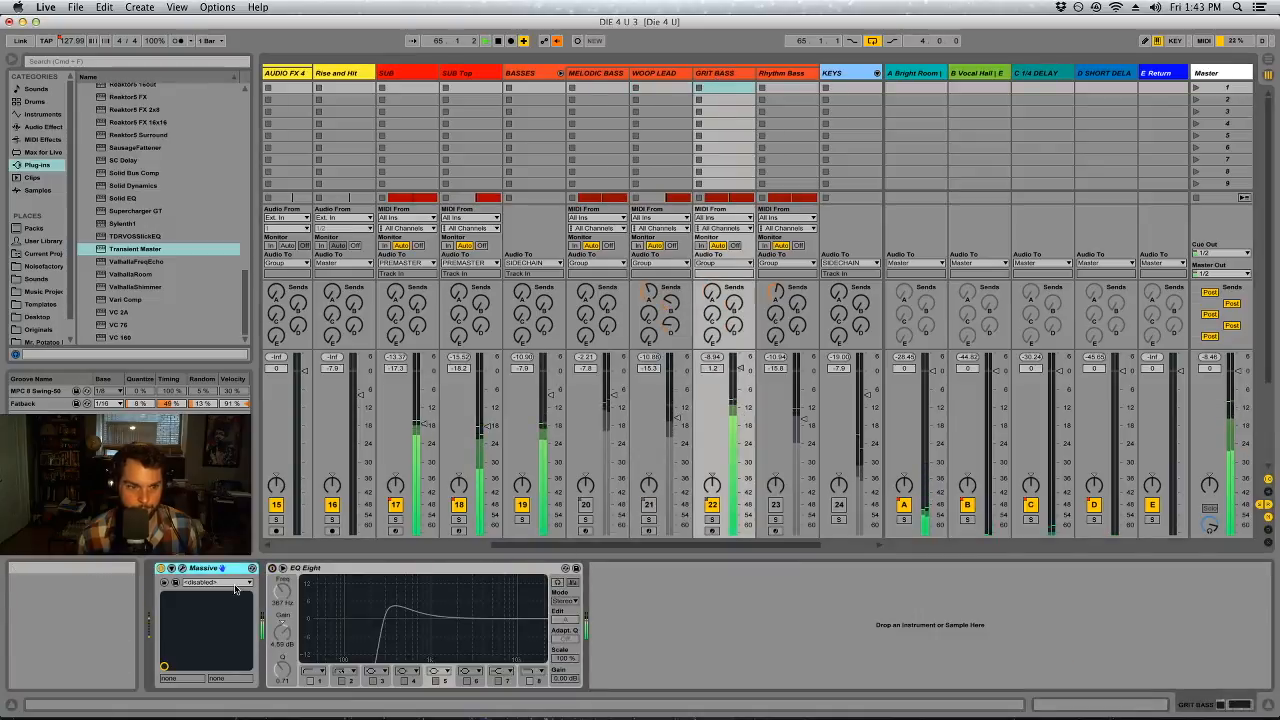
Enable GRIT BASS's EQ Eight with only band 1 active, as a low cut at about 380 Hz
left_click(272, 568)
left_click(341, 683)
left_click(373, 681)
left_click(437, 682)
left_click(467, 681)
left_click(498, 681)
left_click(310, 681)
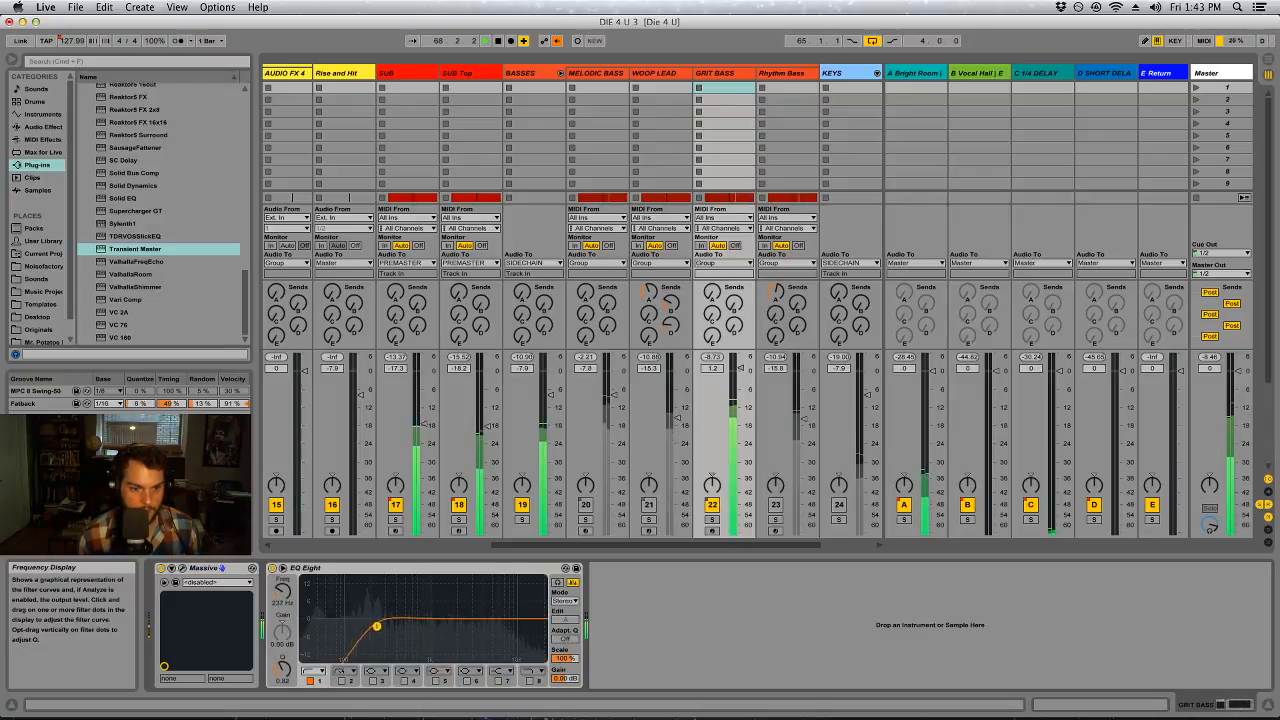
left_click_drag(413, 626, 393, 624)
Solo GRIT BASS and refine its EQ Eight: readjust the low cut, dip band 3 by 3.57 dB at 4.02 kHz, add a band 8 high cut at 11.0 kHz
left_click(1232, 71)
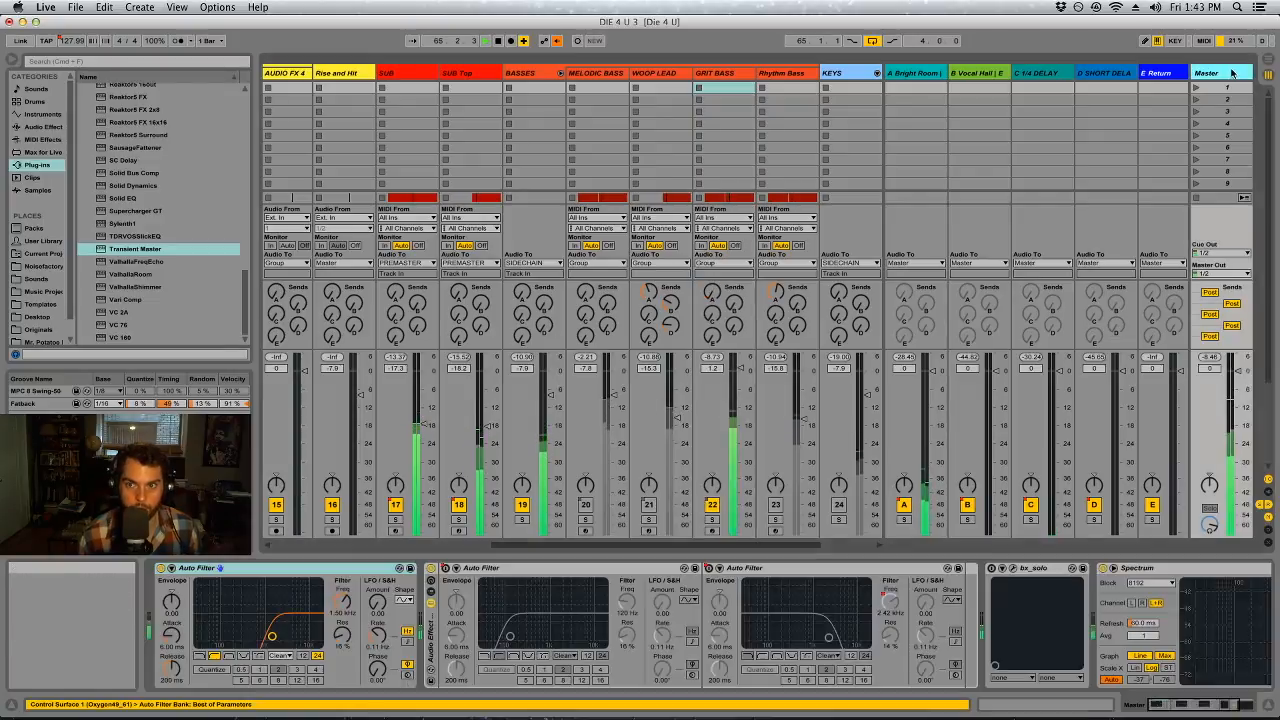
left_click(712, 519)
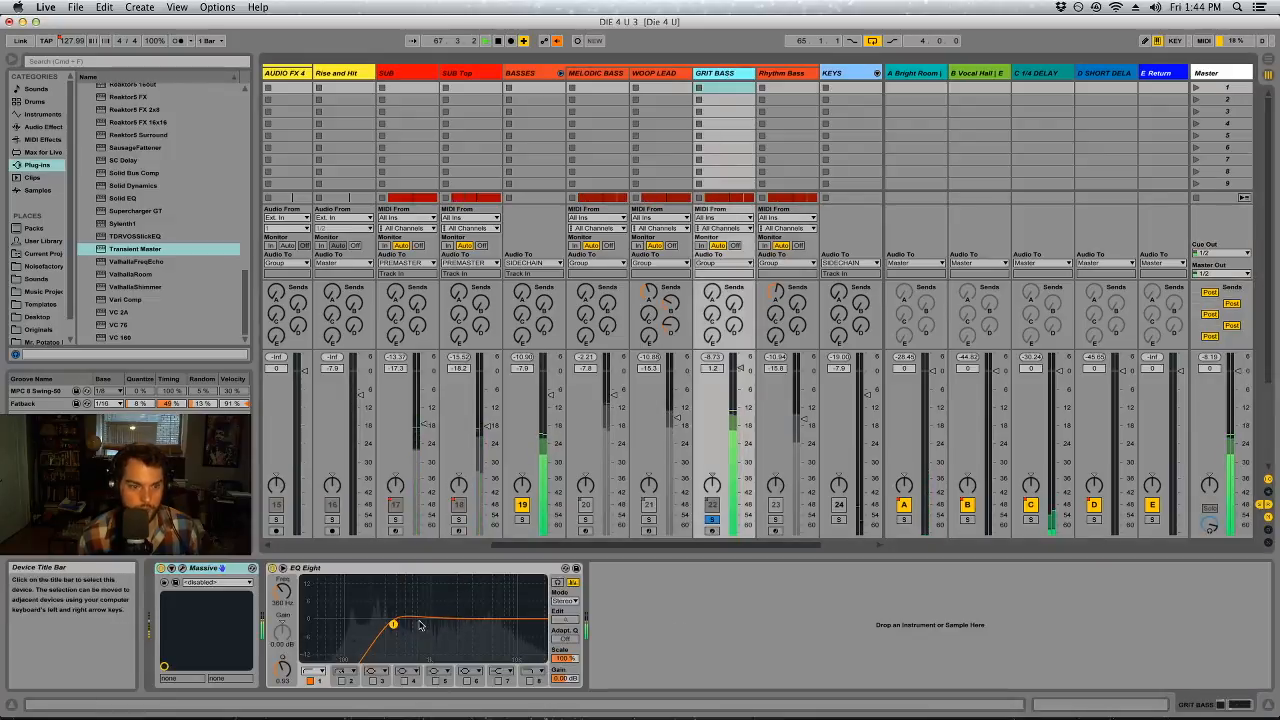
left_click_drag(393, 624, 352, 632)
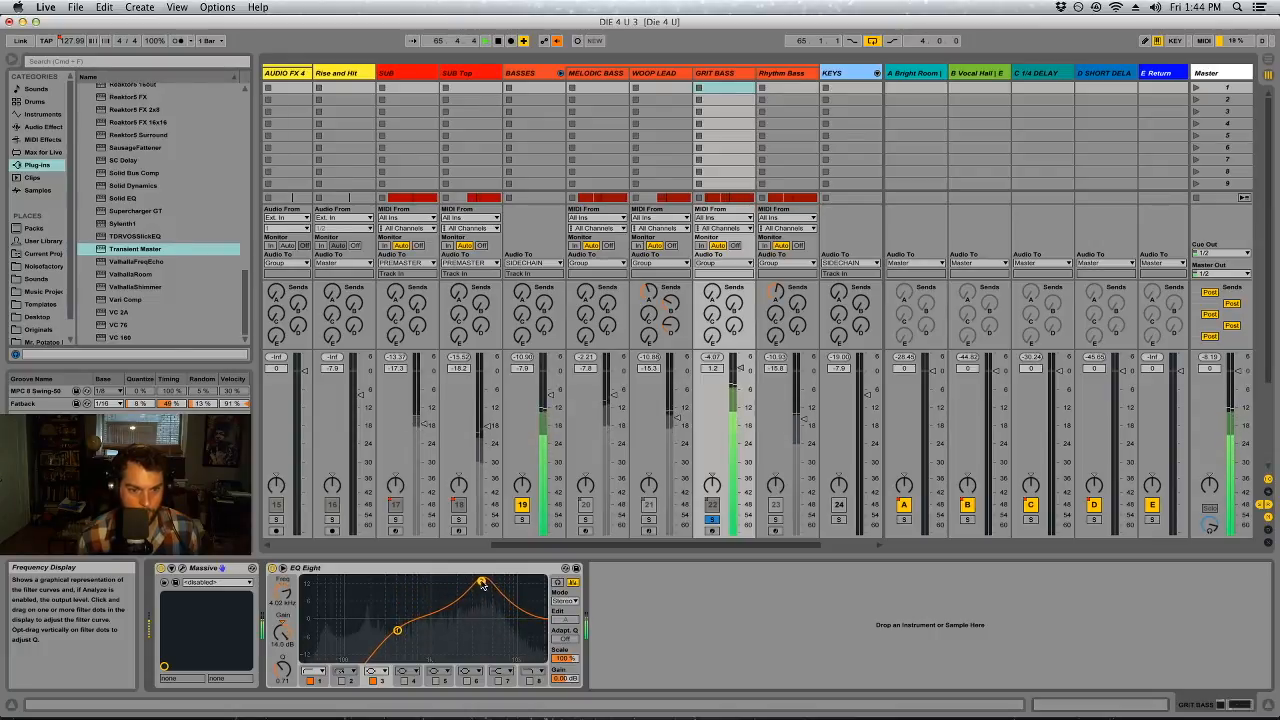
left_click_drag(282, 632, 287, 671)
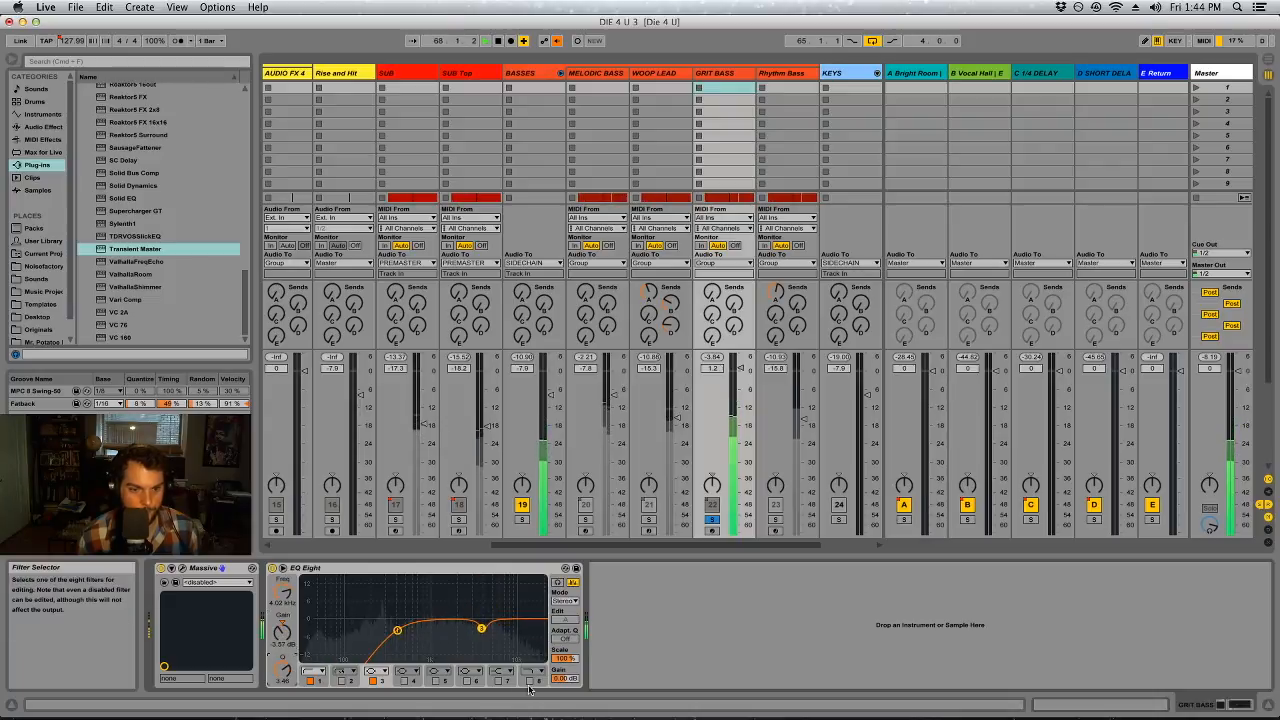
left_click_drag(535, 629, 529, 629)
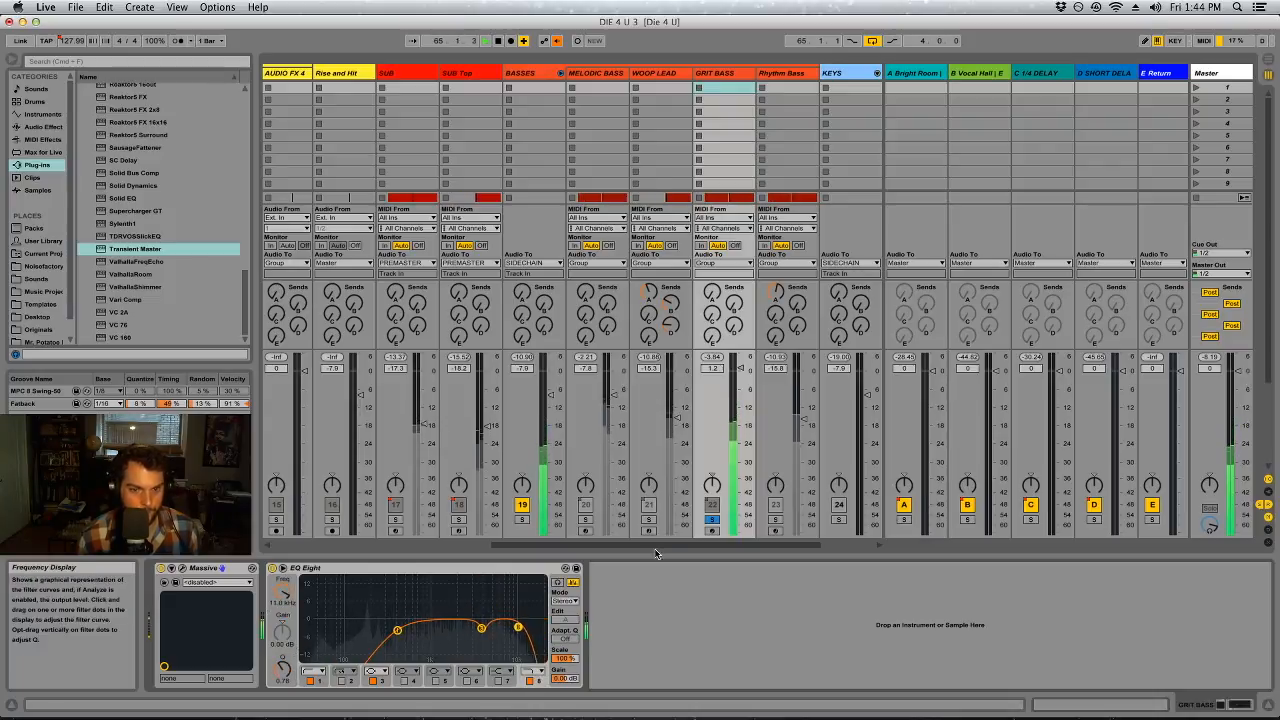
Unsolo GRIT BASS, re-enable the overridden automation, audition Rhythm Bass soloed and set its track volume to -11.0 dB
left_click(556, 41)
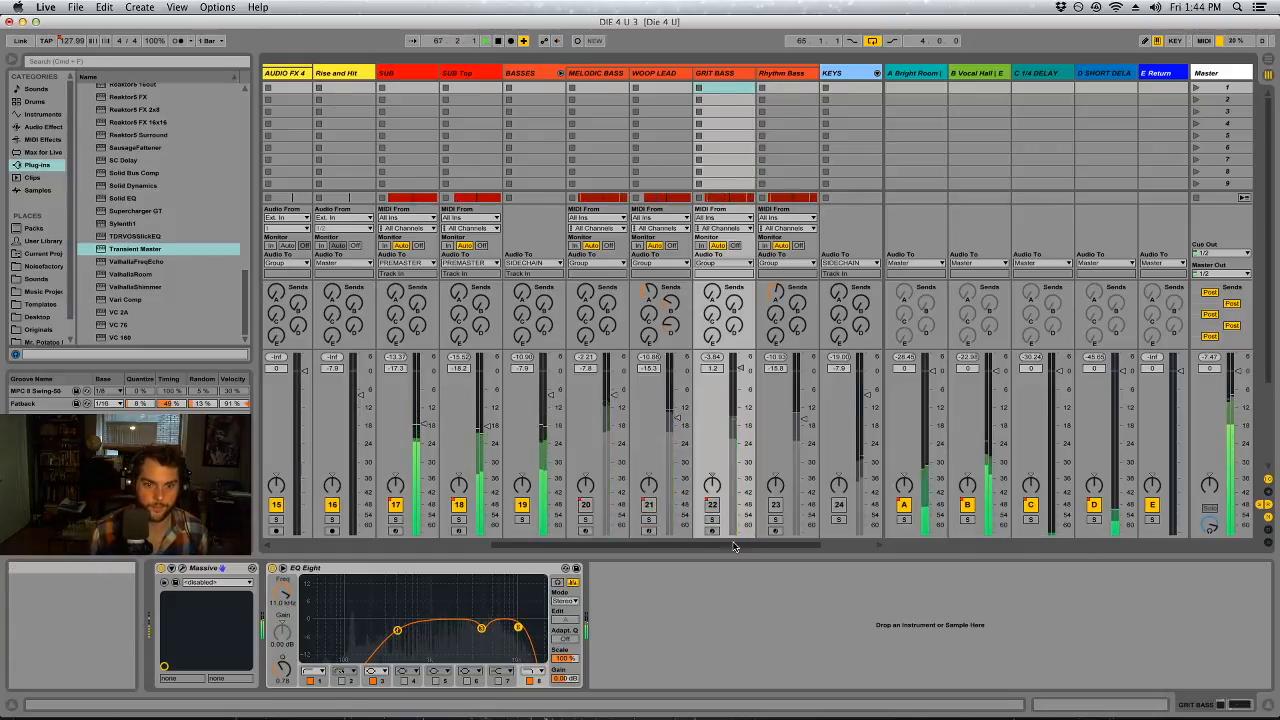
scroll(708, 545, "right", 3)
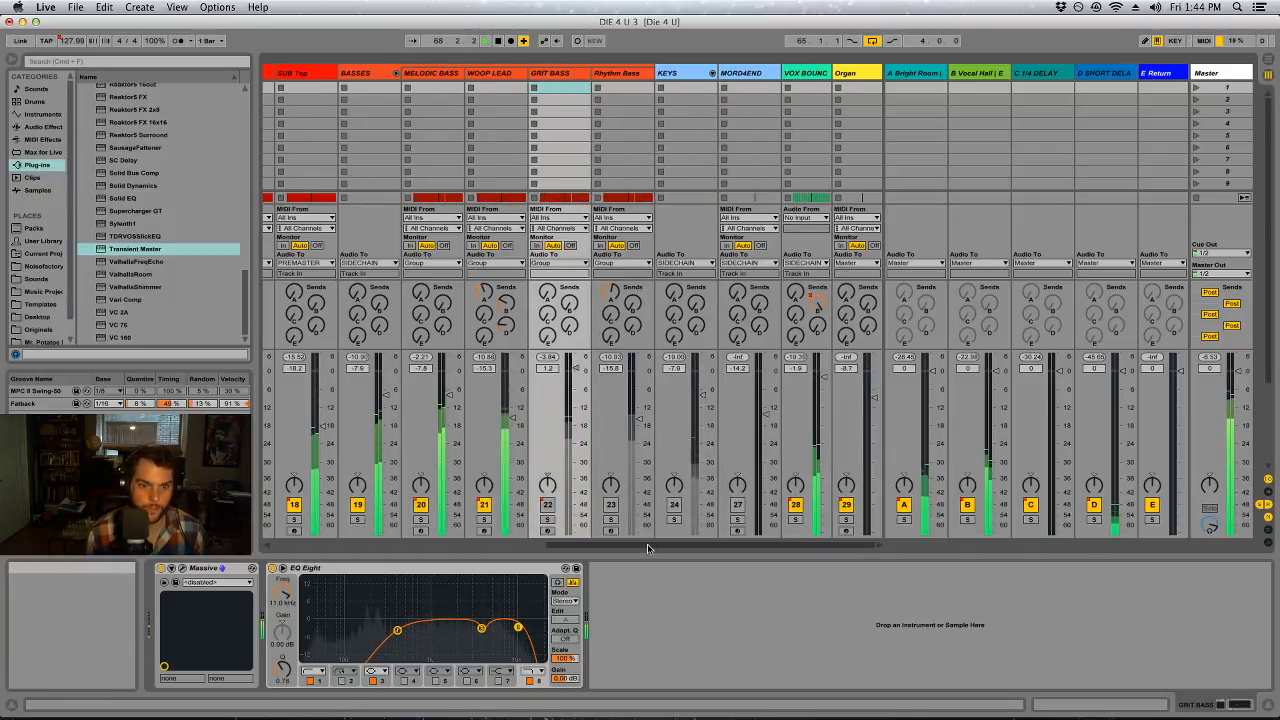
left_click(611, 505)
left_click(611, 520)
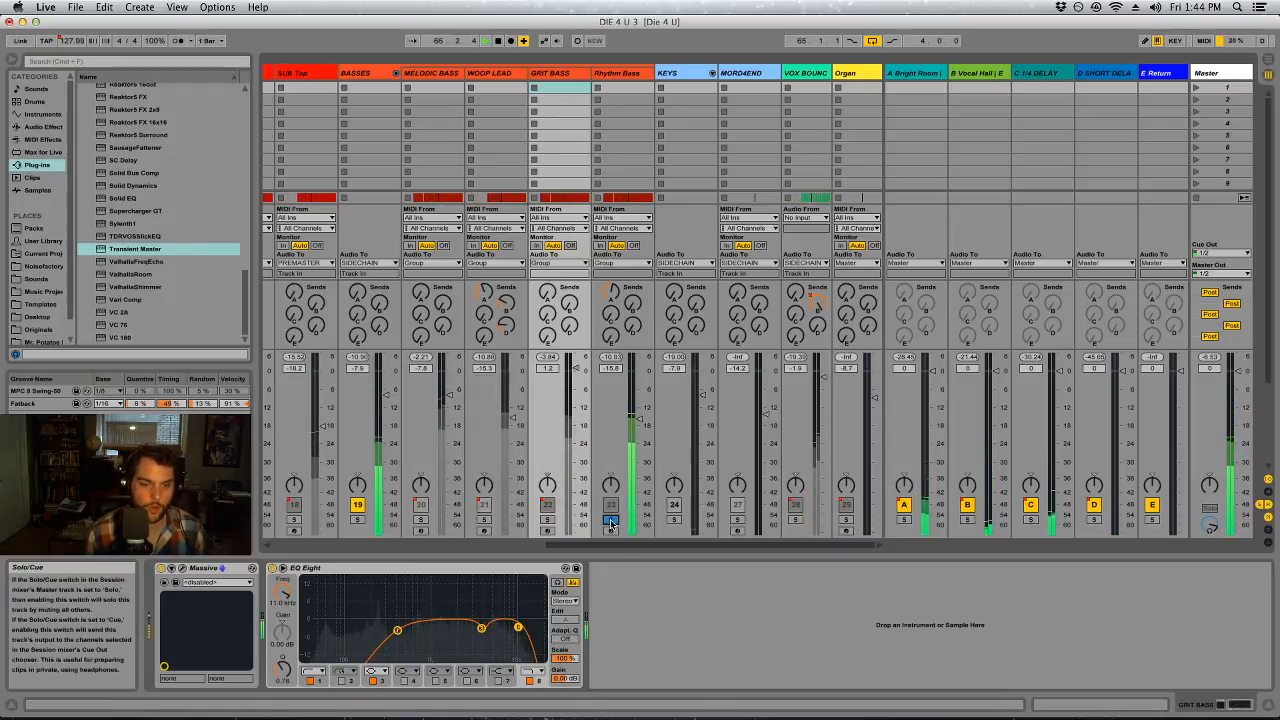
scroll(612, 540, "left", 1)
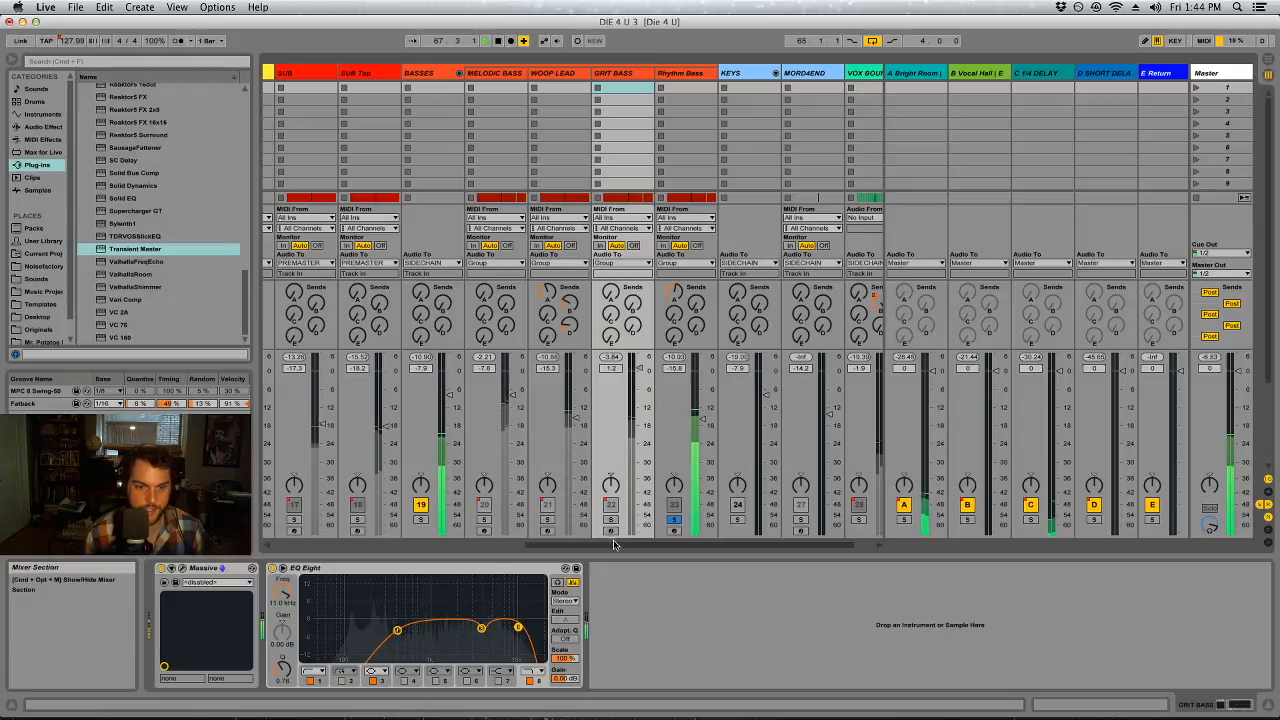
left_click(674, 520)
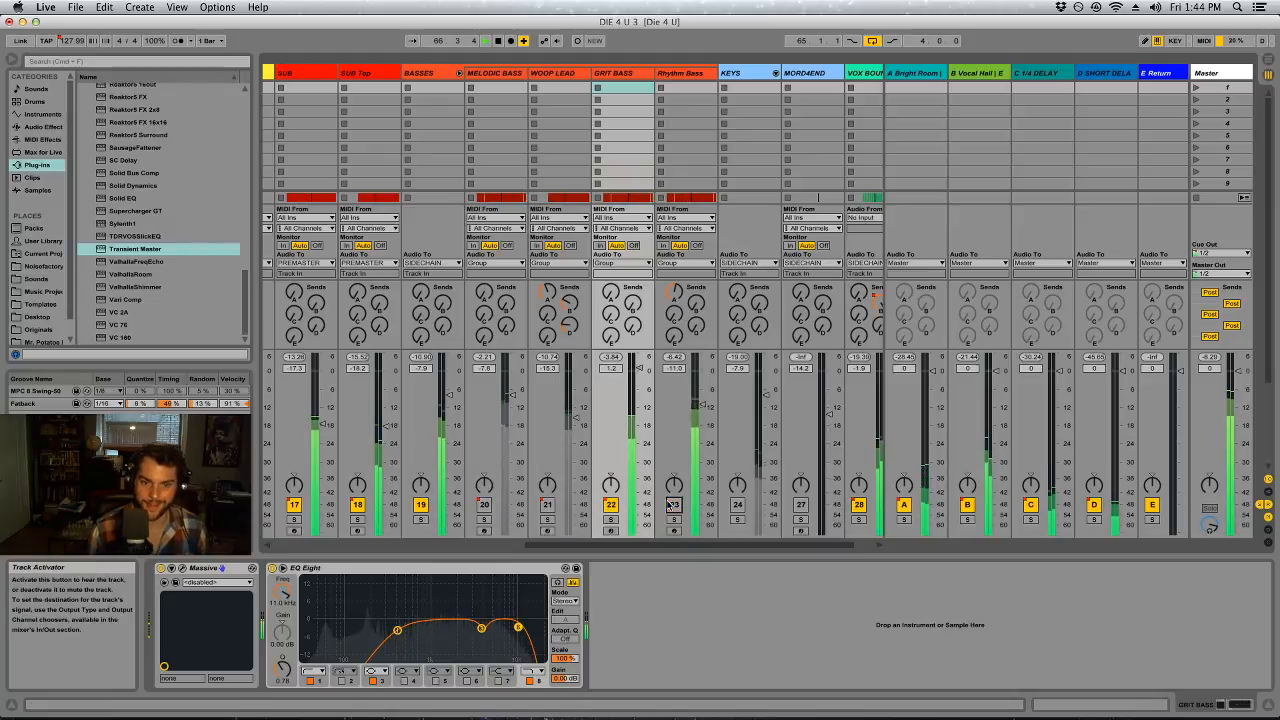
left_click(674, 505)
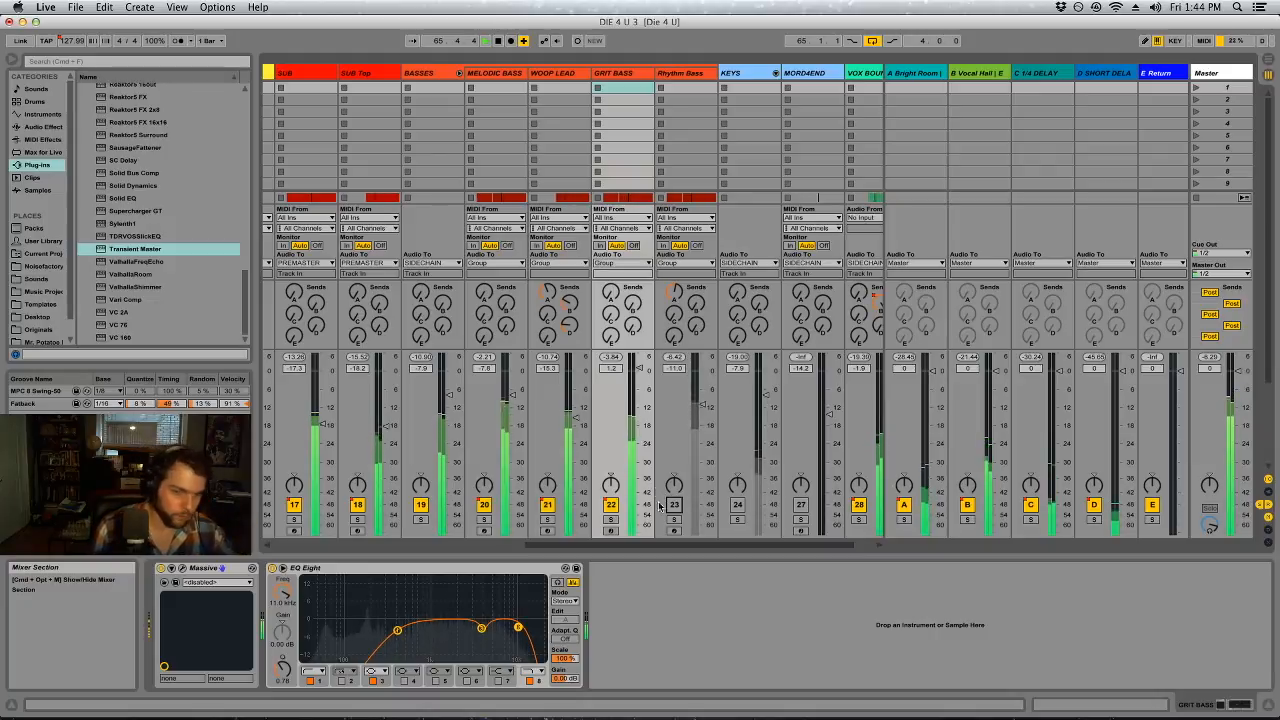
Compare the mix with SUB Top muted and audition SUB Top soloed together with the BASSES group
left_click(611, 505)
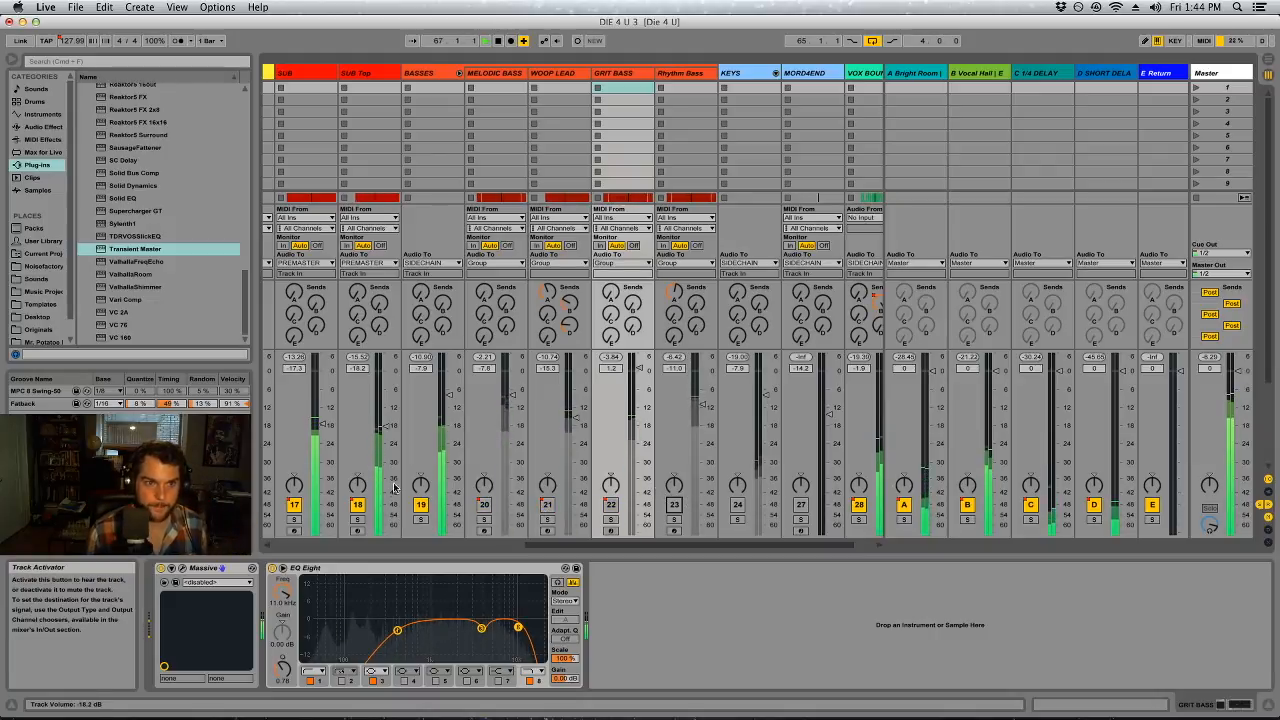
left_click(358, 505)
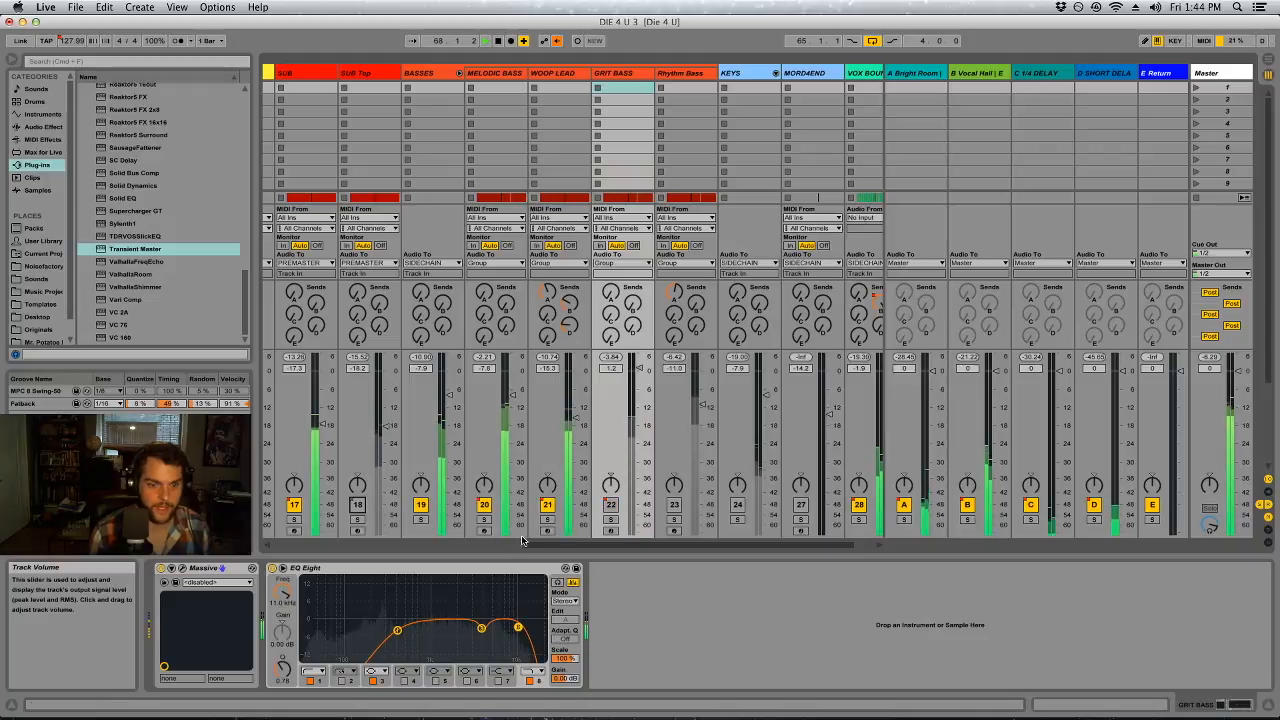
scroll(400, 515, "left", 2)
left_click(420, 518)
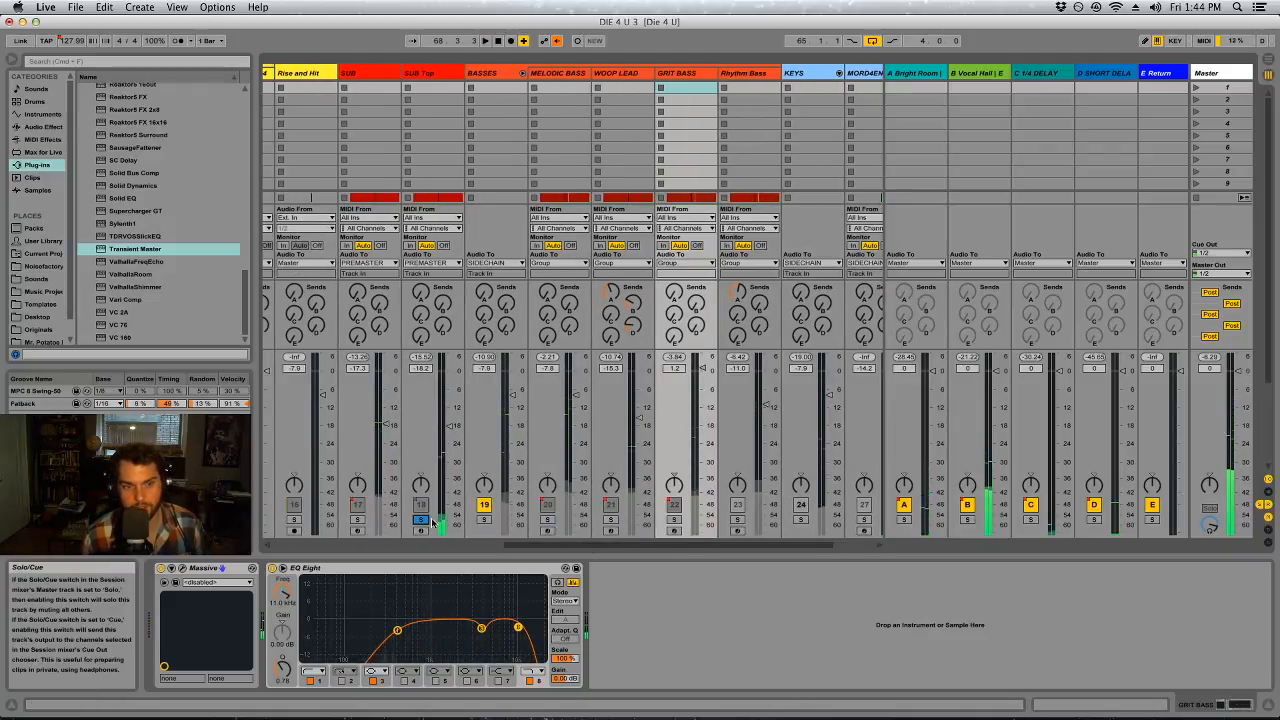
left_click(484, 518)
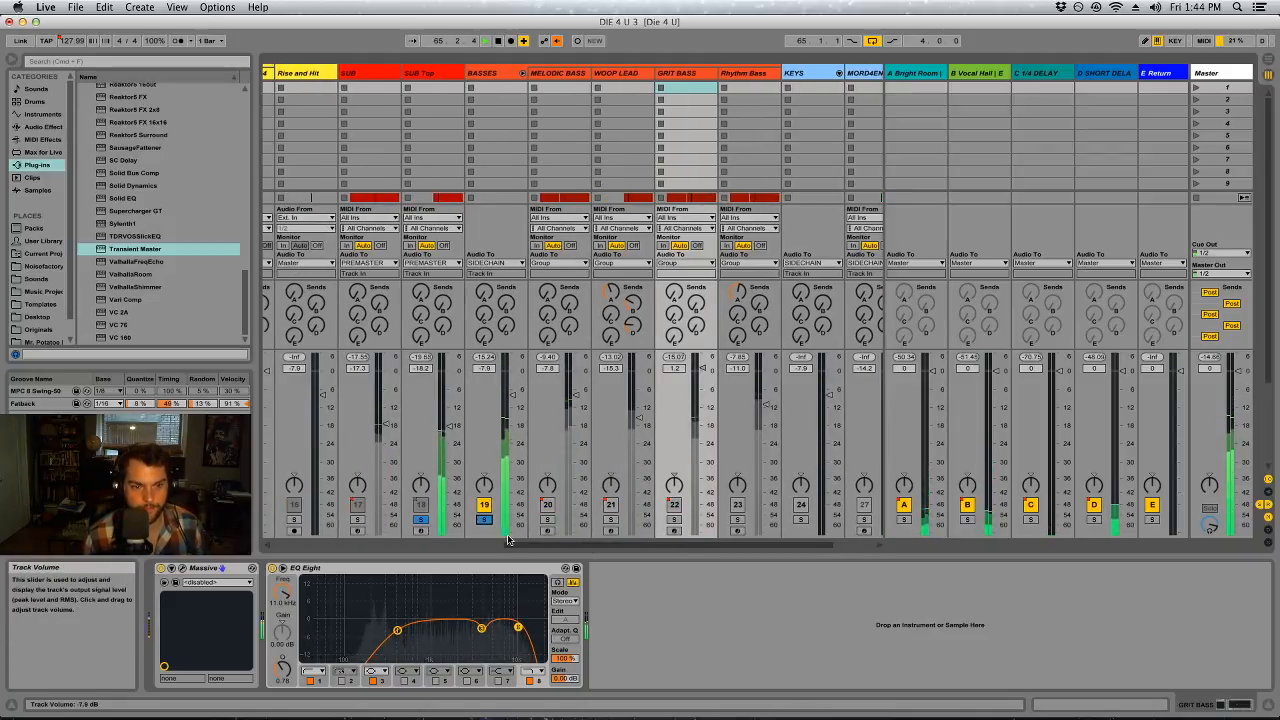
Switch to the Arrangement View at the bar 65 loop, clear the solos and reactivate the SUB Top track
key("Tab")
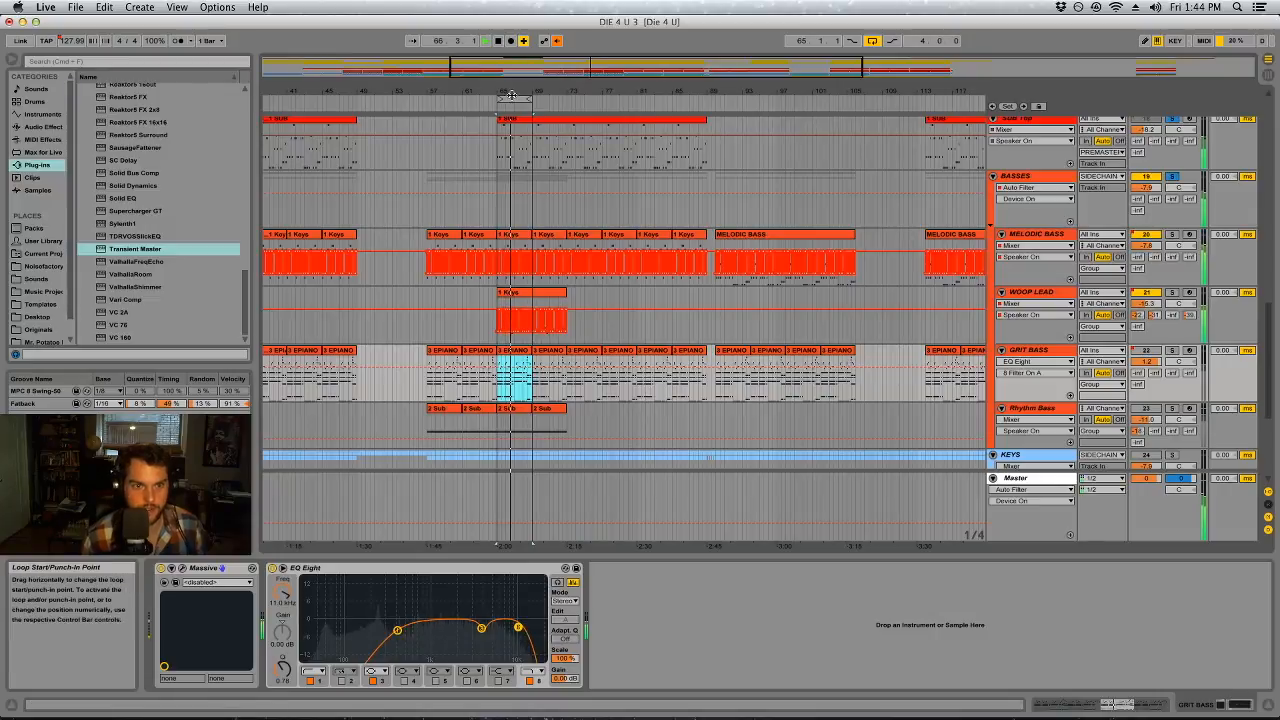
left_click_drag(507, 91, 507, 175)
scroll(654, 309, "up", 3)
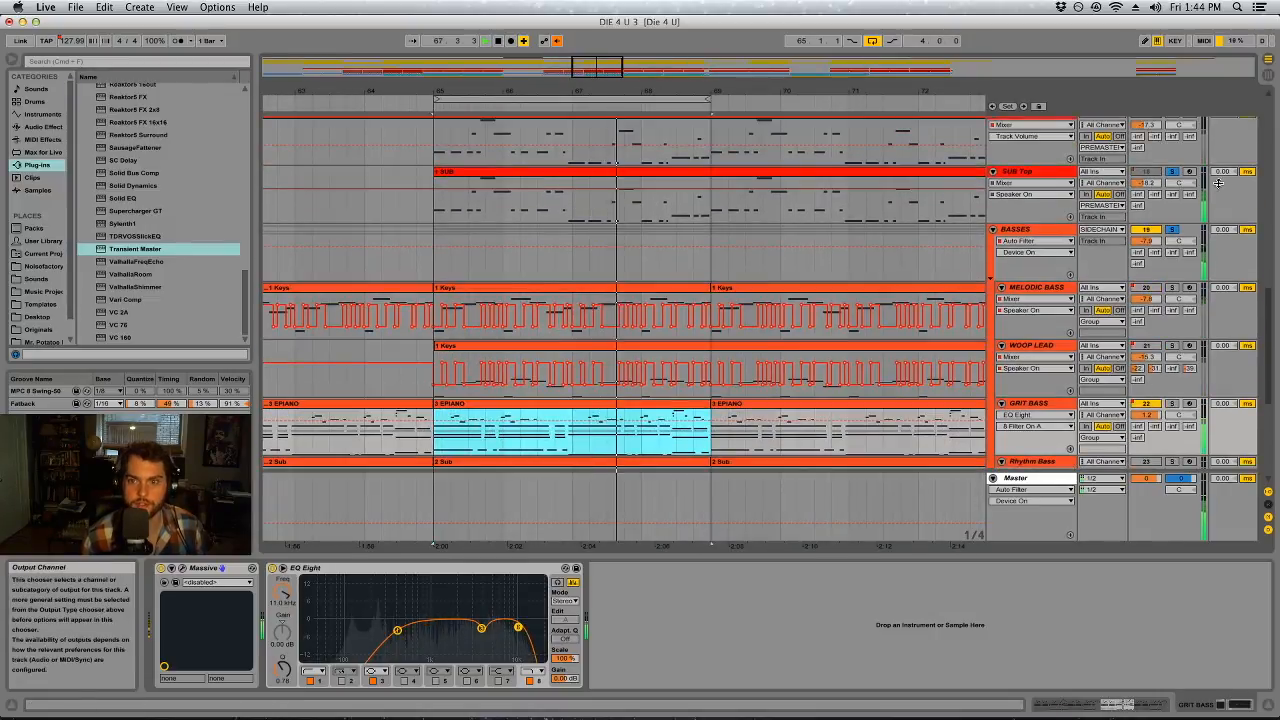
left_click(1155, 172)
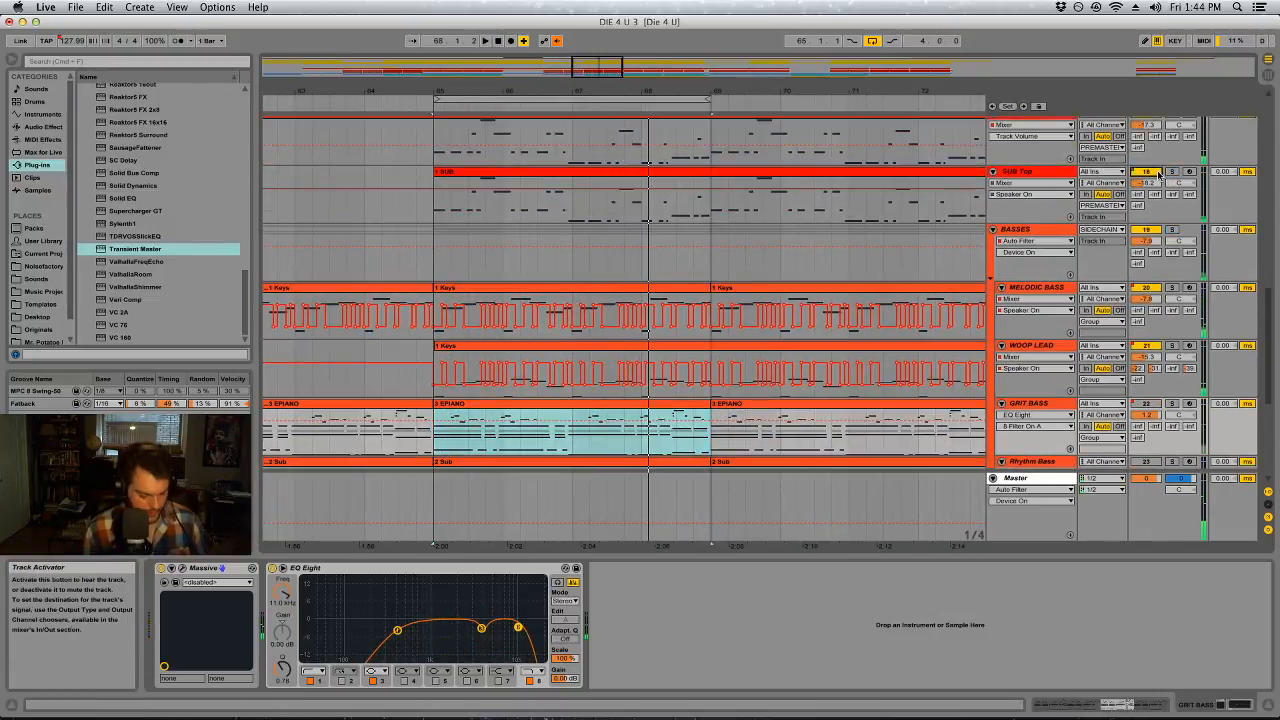
Select SUB Top to display its devices and set the arrangement grid to 1/16 at bar 65
left_click(1055, 175)
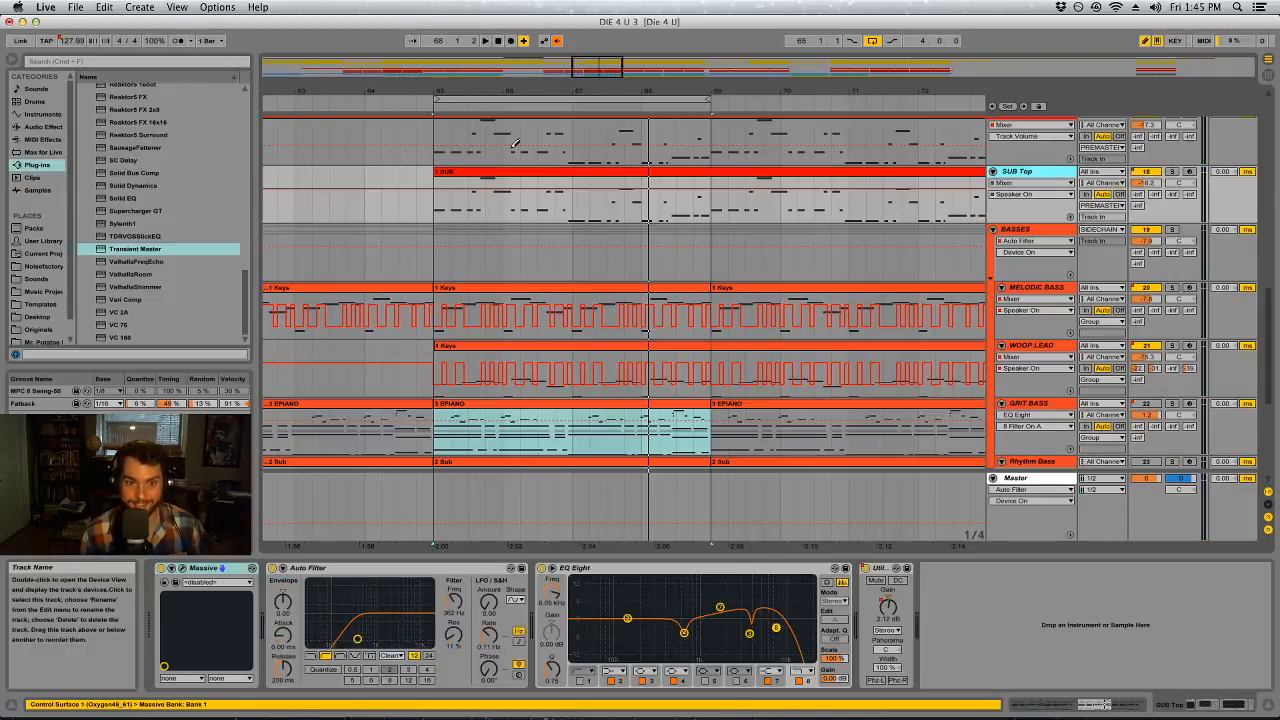
left_click_drag(445, 89, 394, 150)
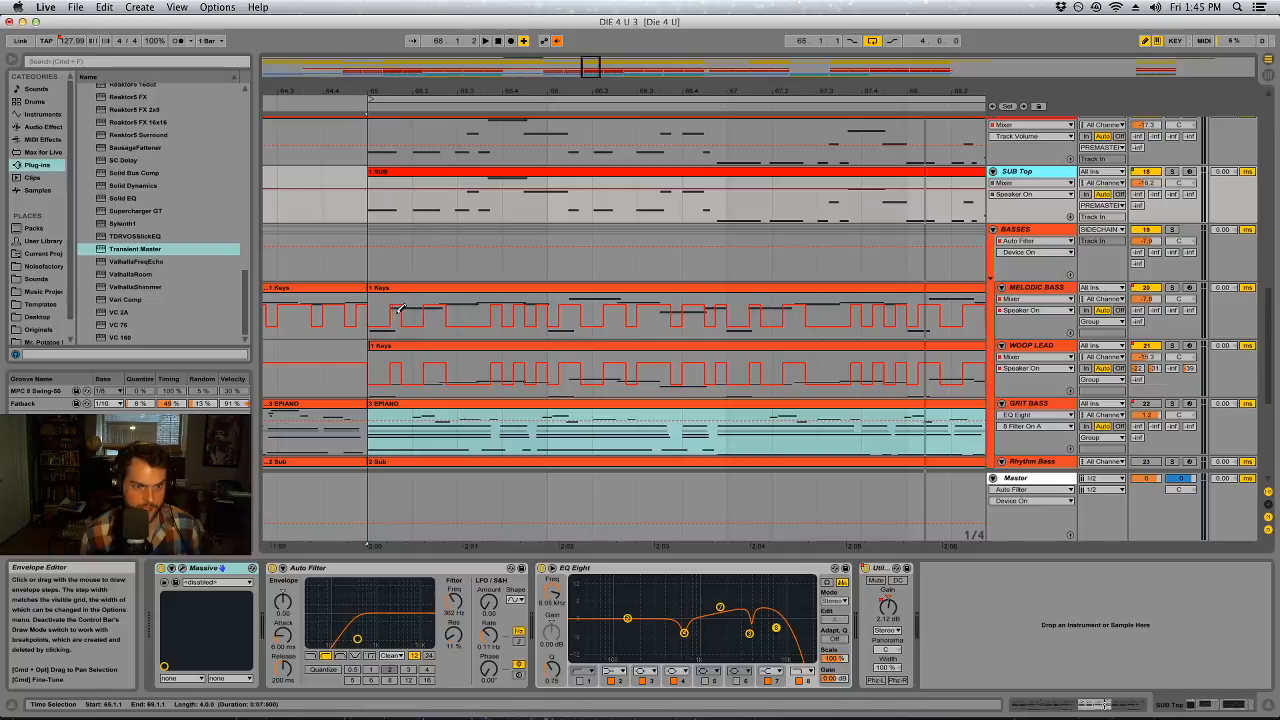
right_click(392, 207)
left_click(480, 304)
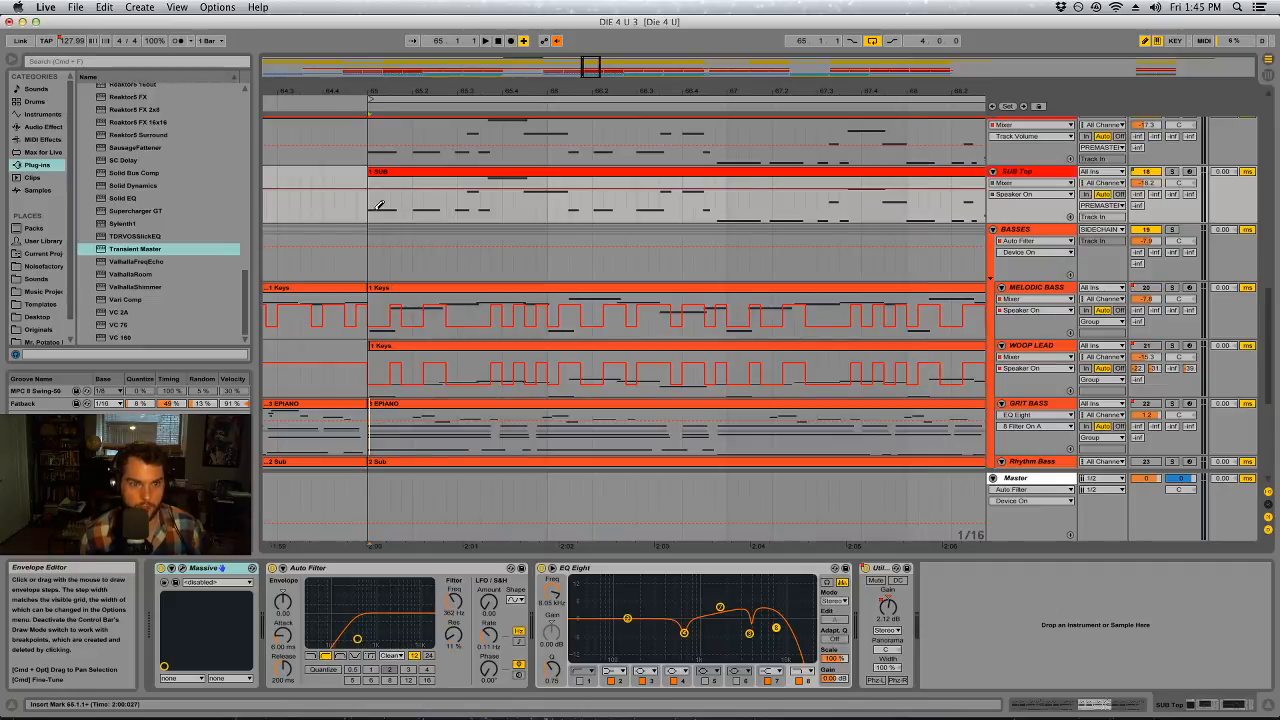
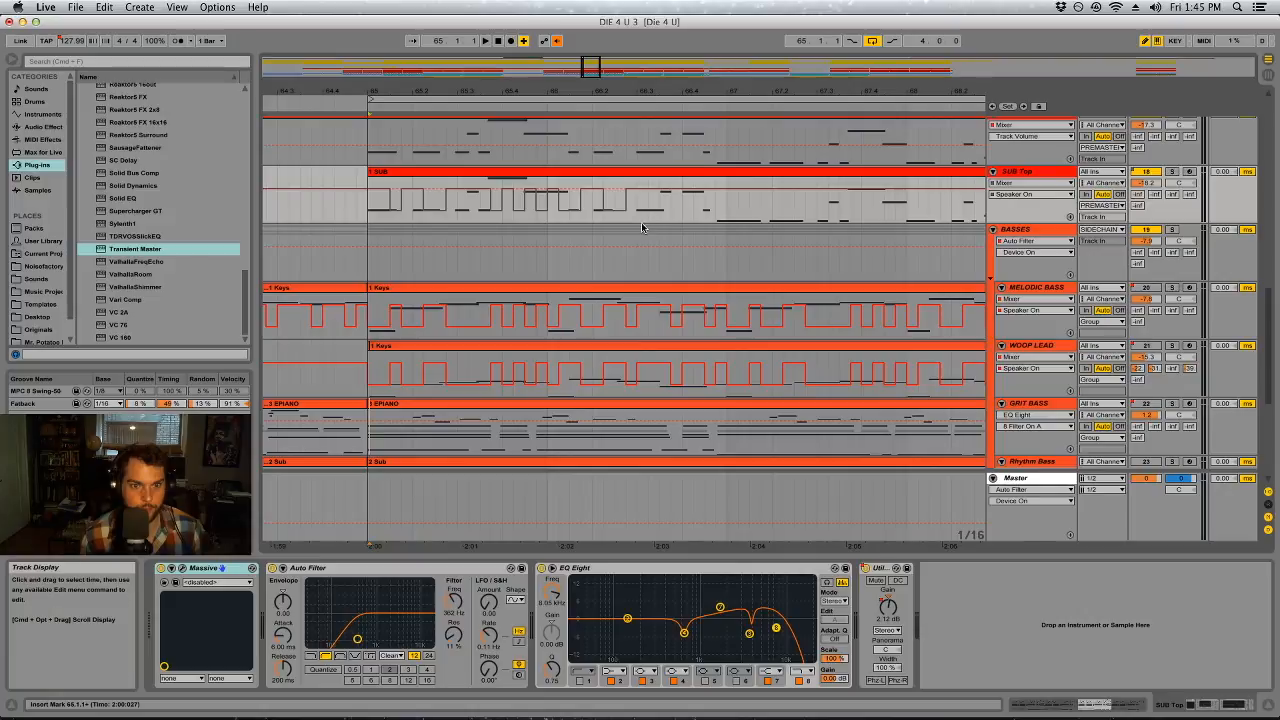
Finish drawing SUB Top's Speaker On automation up to bar 67 and duplicate the two-bar envelope onto bars 67 to 69
left_click(692, 218)
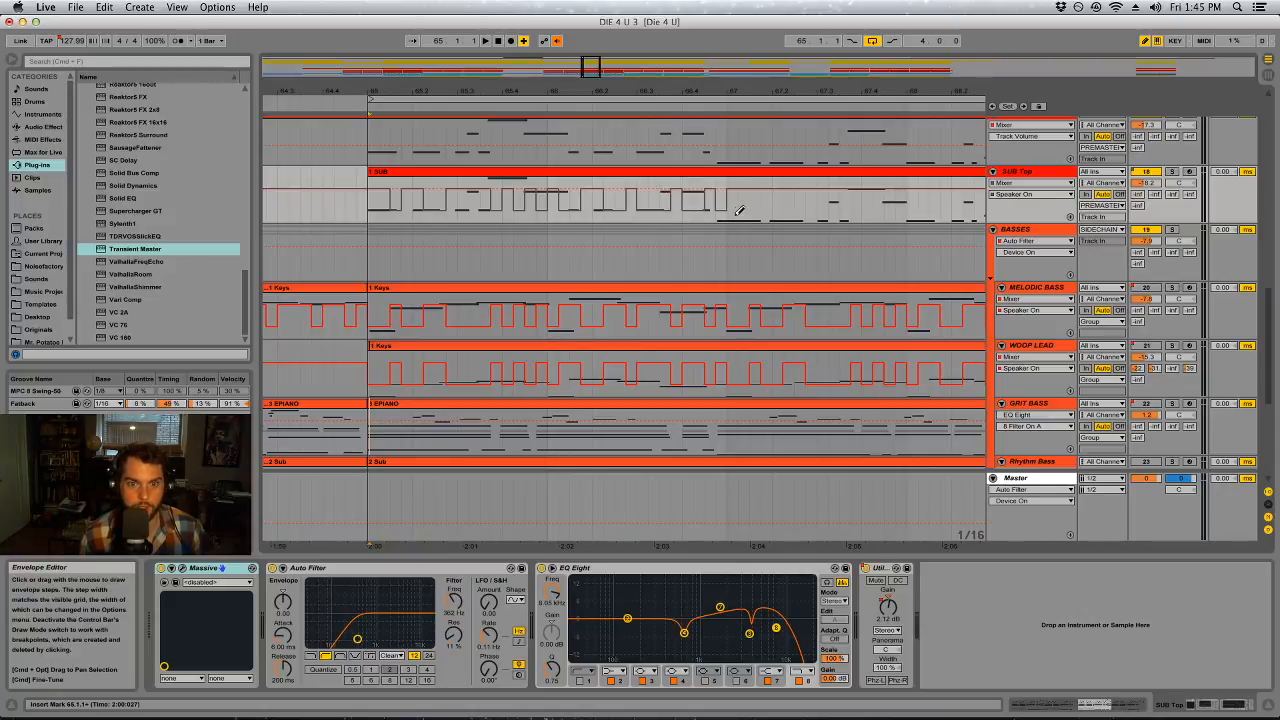
left_click_drag(722, 186, 377, 210)
right_click(373, 211)
left_click(430, 297)
Duplicate the selected two-bar Speaker On envelope on SUB Top twice more, extending the pattern to bar 73
left_click_drag(537, 93, 537, 50)
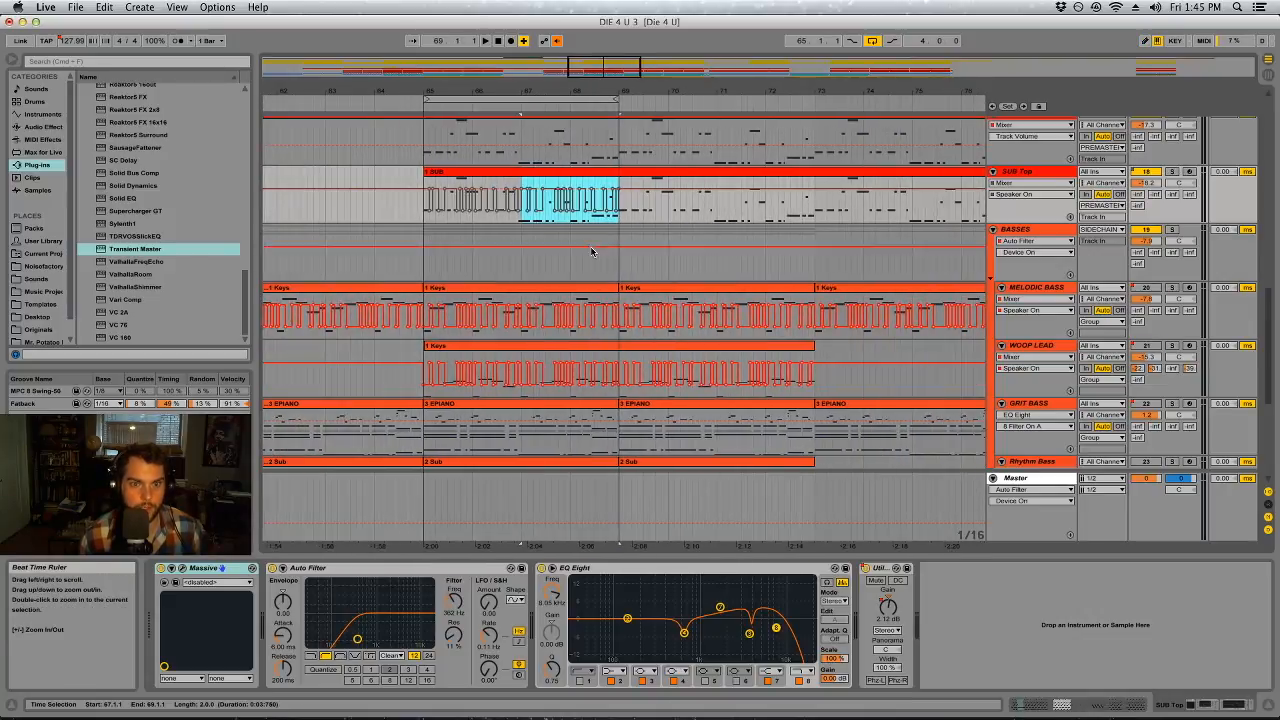
right_click(548, 216)
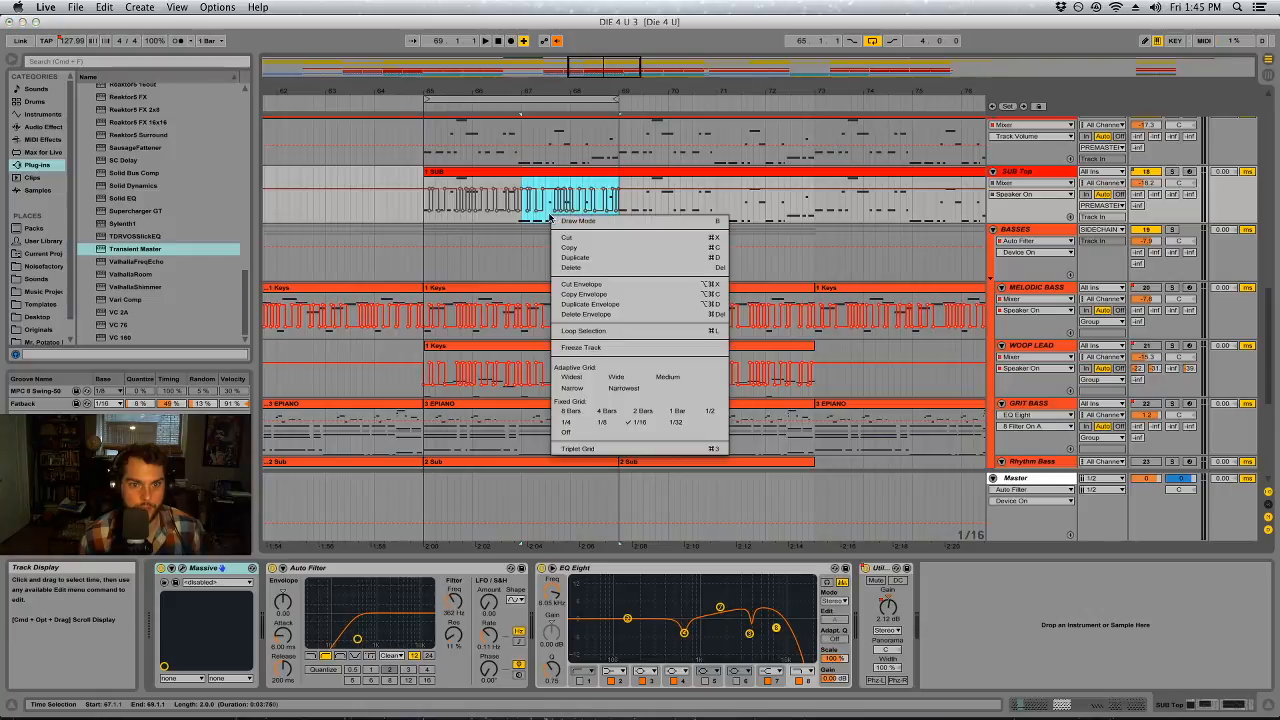
left_click(578, 306)
right_click(624, 216)
left_click(668, 310)
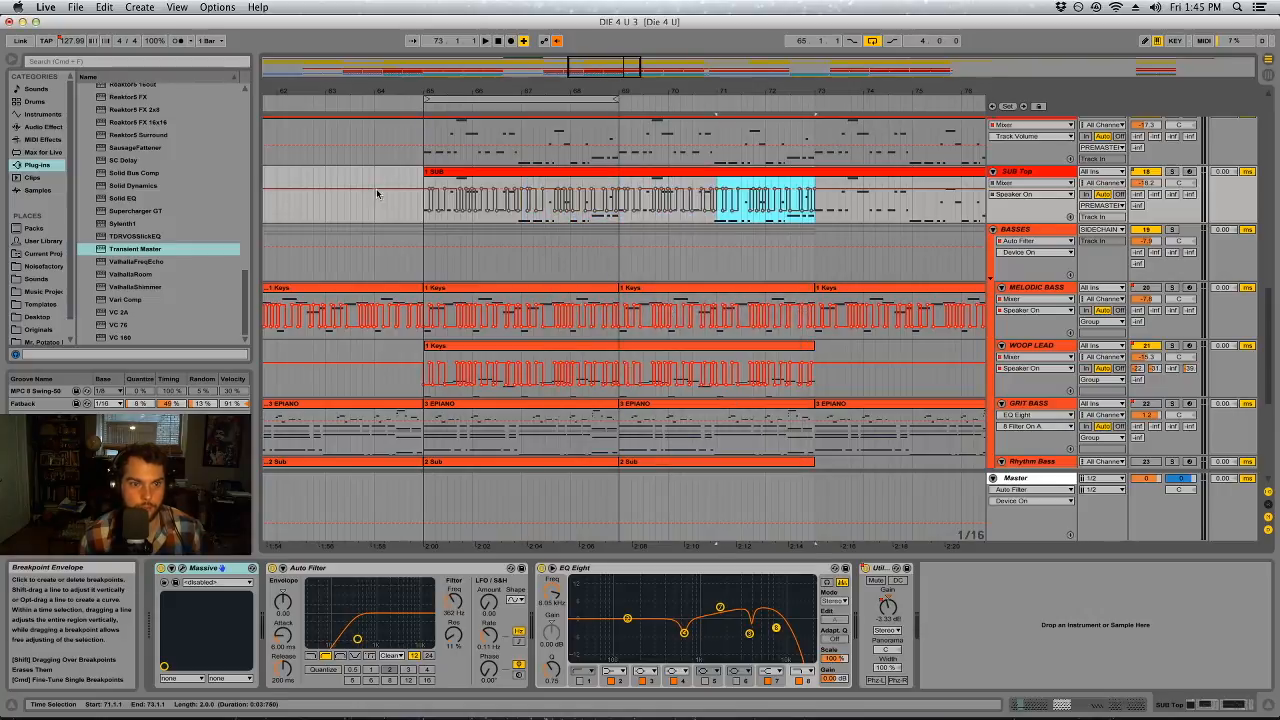
Select bars 65 to 73 of SUB Top's Speaker On envelope and duplicate the eight-bar pattern until it reaches bar 89
left_click(424, 220, "shift")
right_click(424, 222)
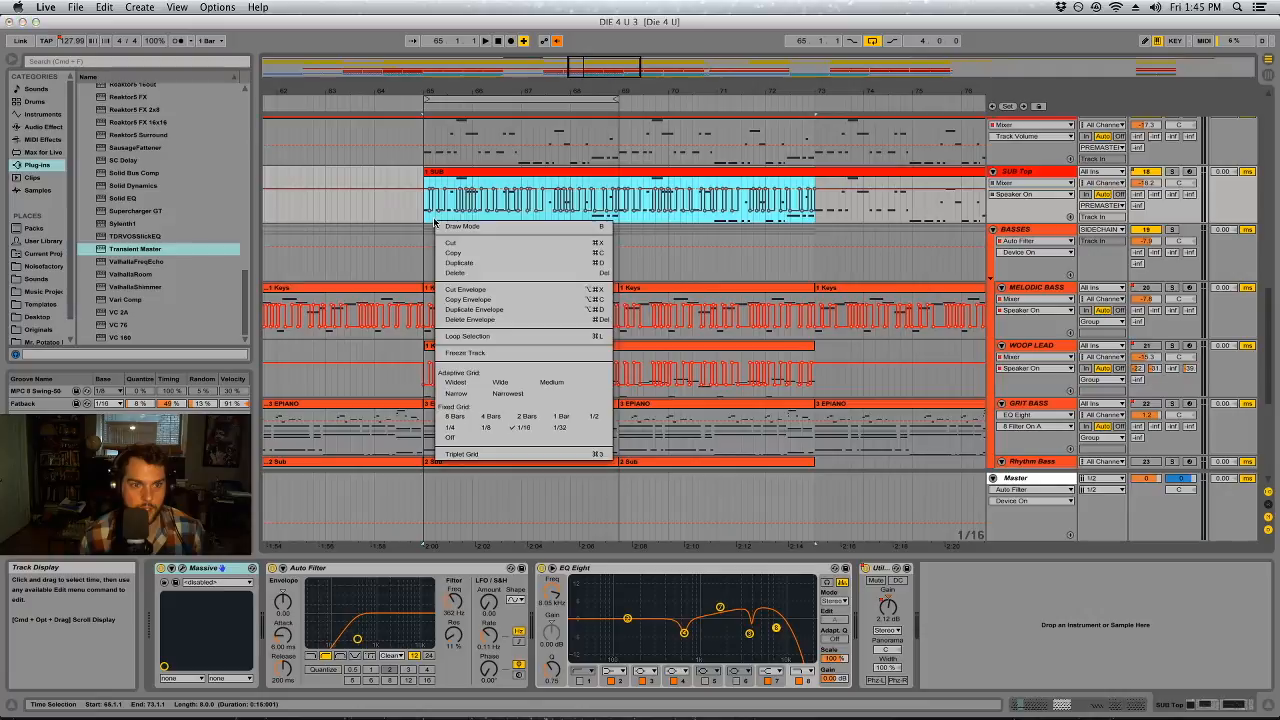
left_click(460, 303)
left_click_drag(709, 93, 580, 40)
right_click(620, 222)
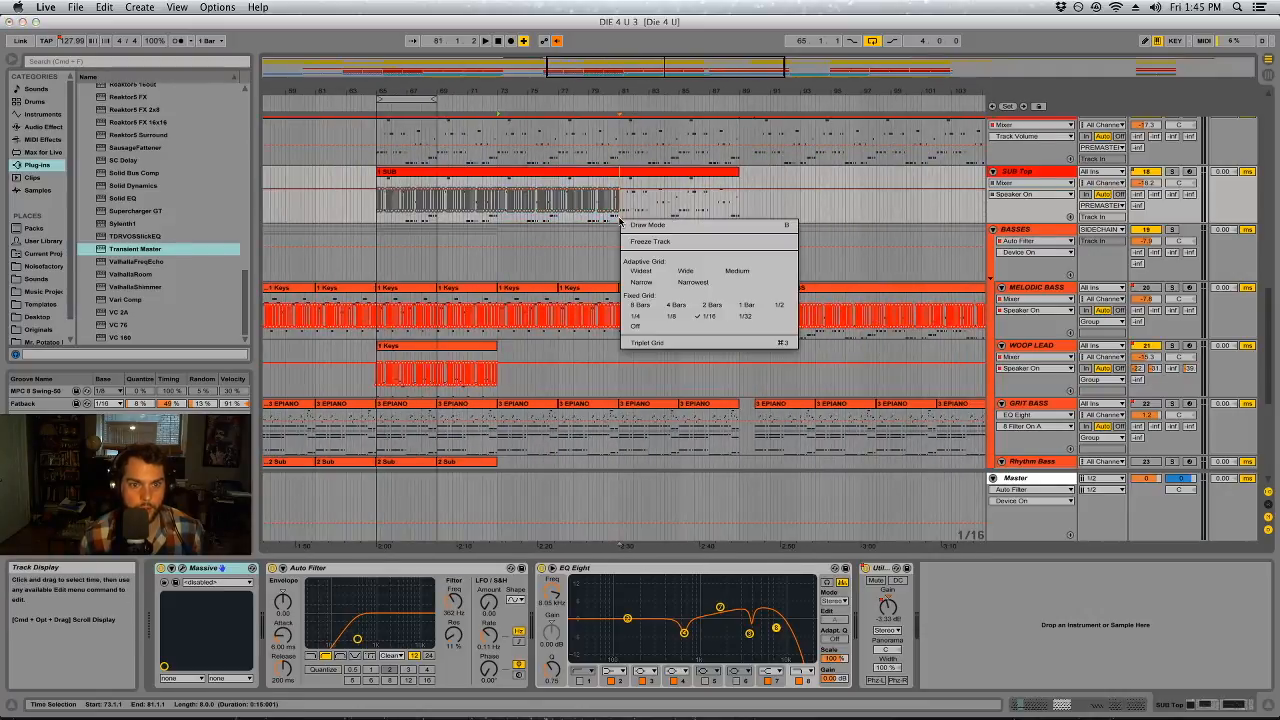
left_click(619, 221)
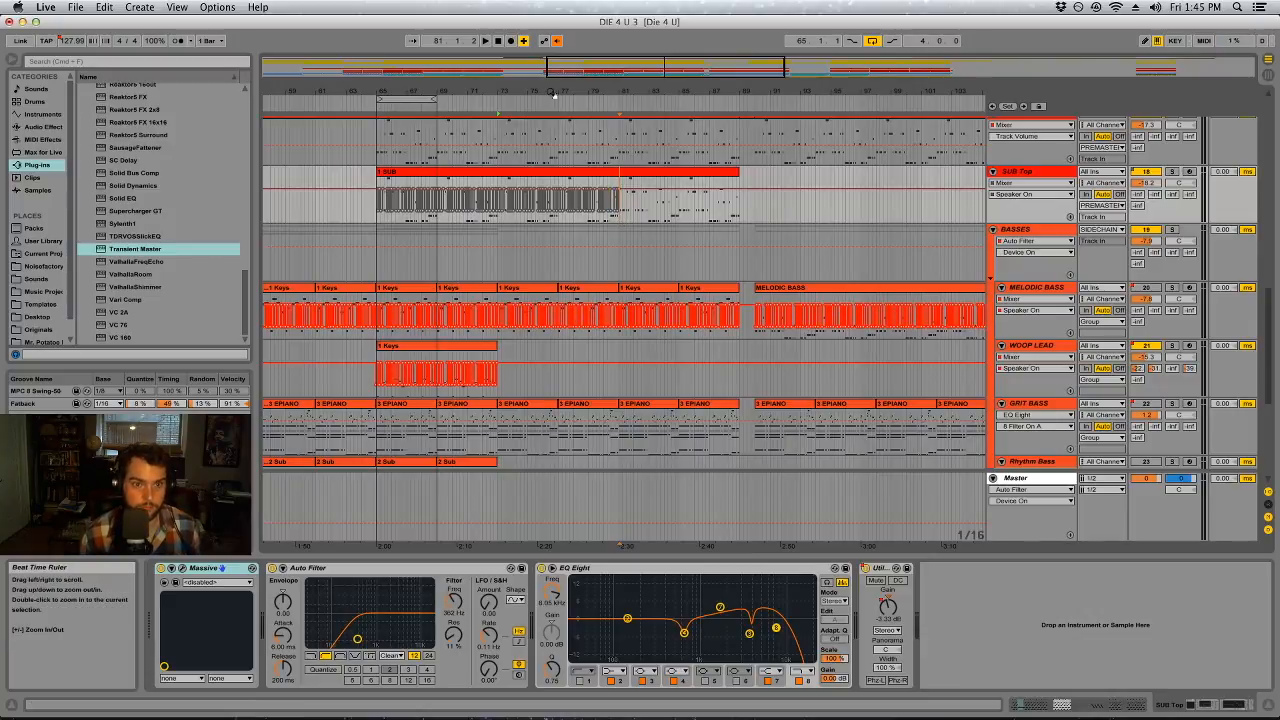
key("super+z")
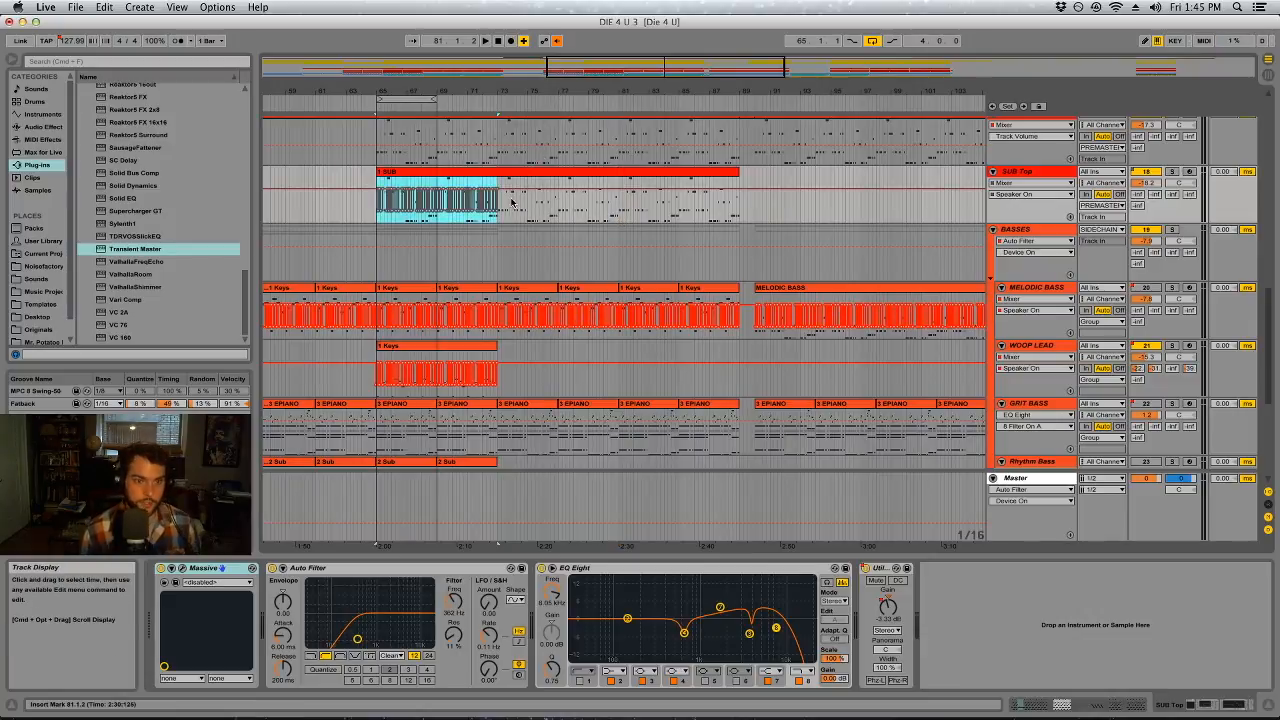
right_click(480, 222)
left_click(600, 306)
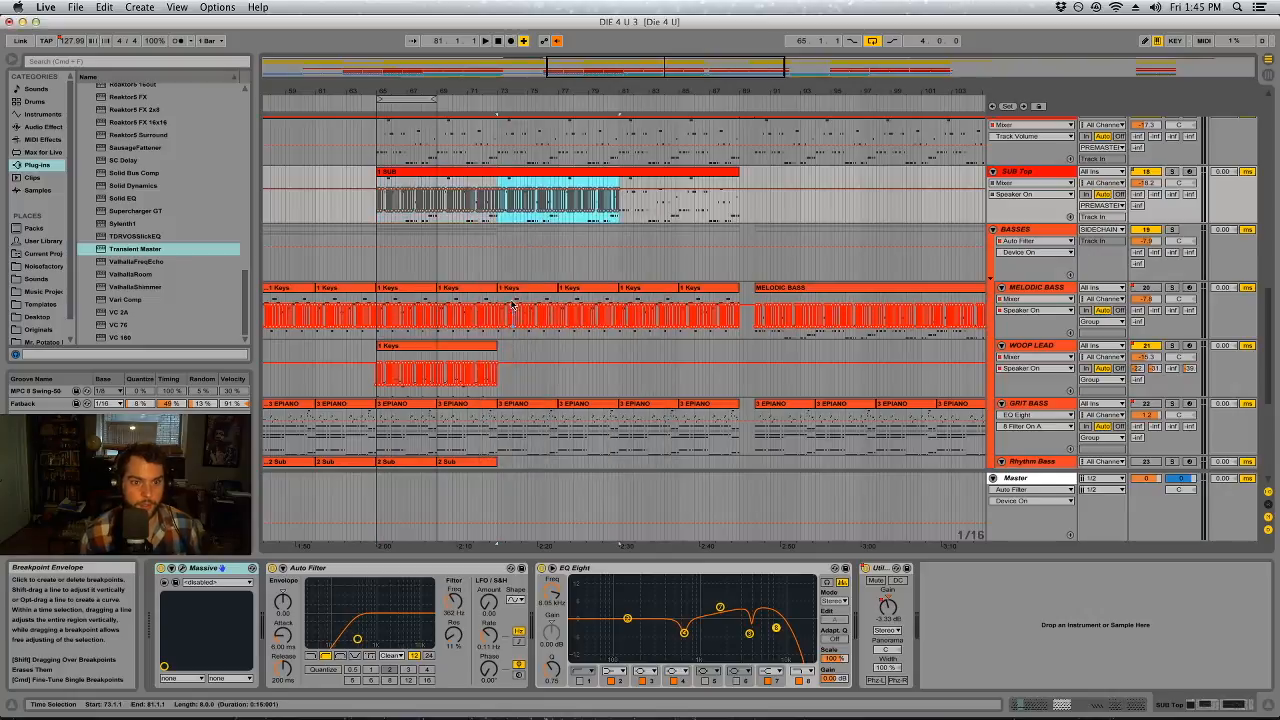
right_click(566, 218)
left_click(593, 306)
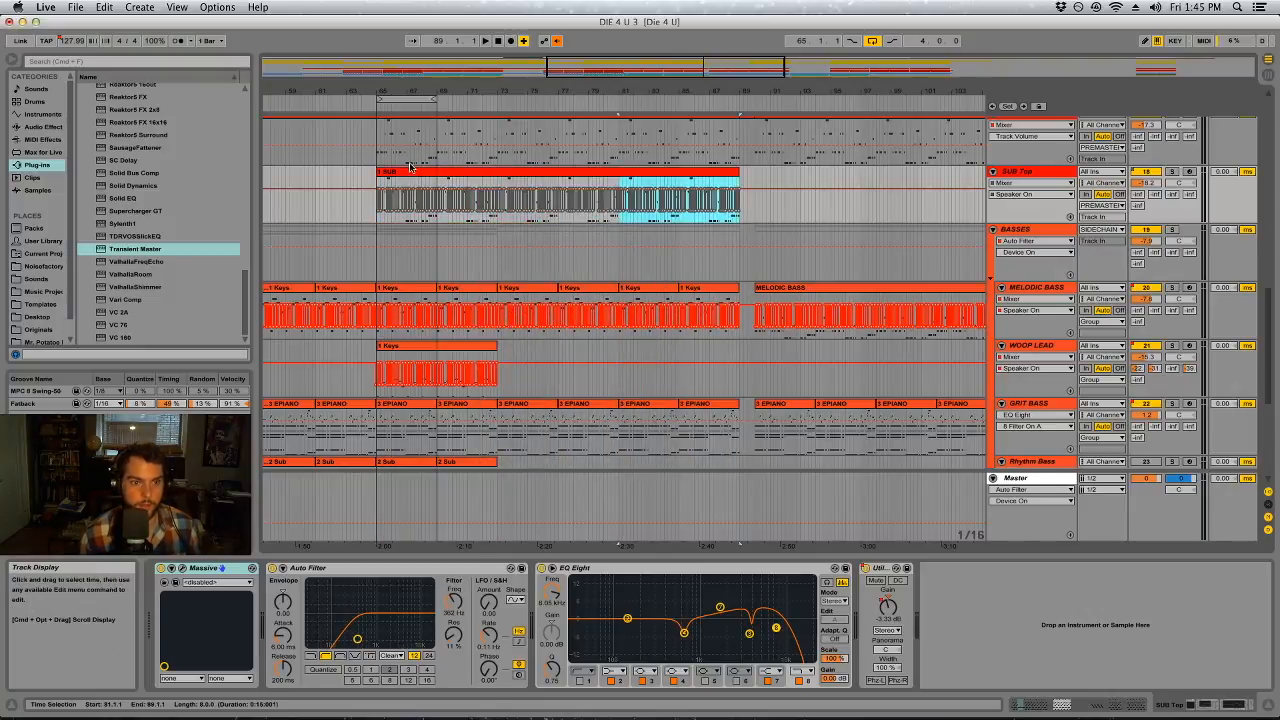
Play the loop from bar 65, re-enable the overridden automation and audition SUB Top soloed together with the BASSES group
key("space")
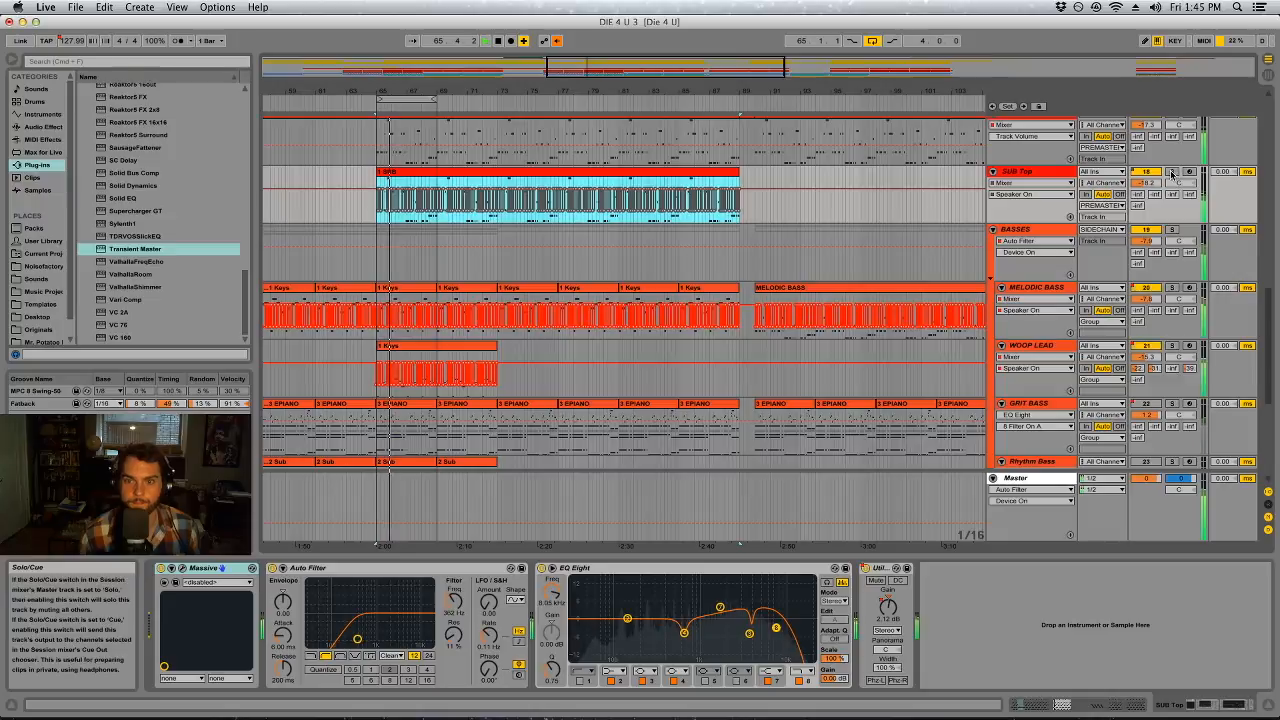
left_click(558, 42)
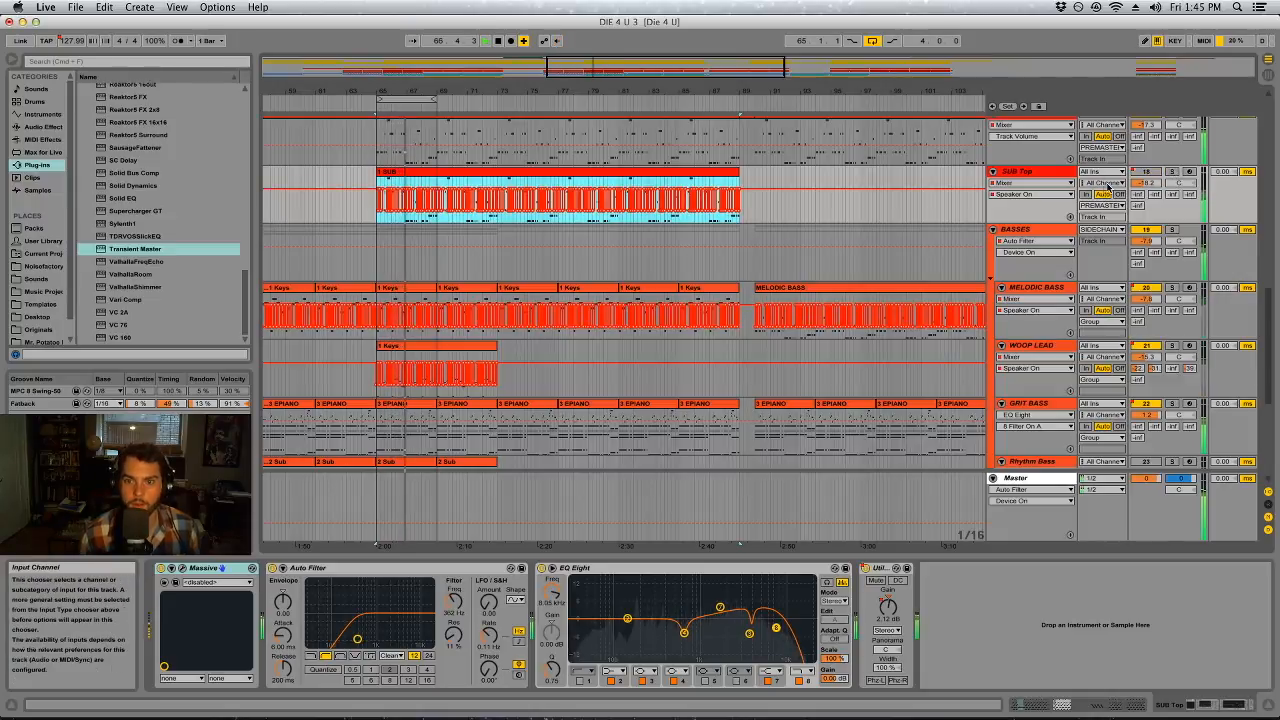
left_click_drag(385, 91, 443, 91)
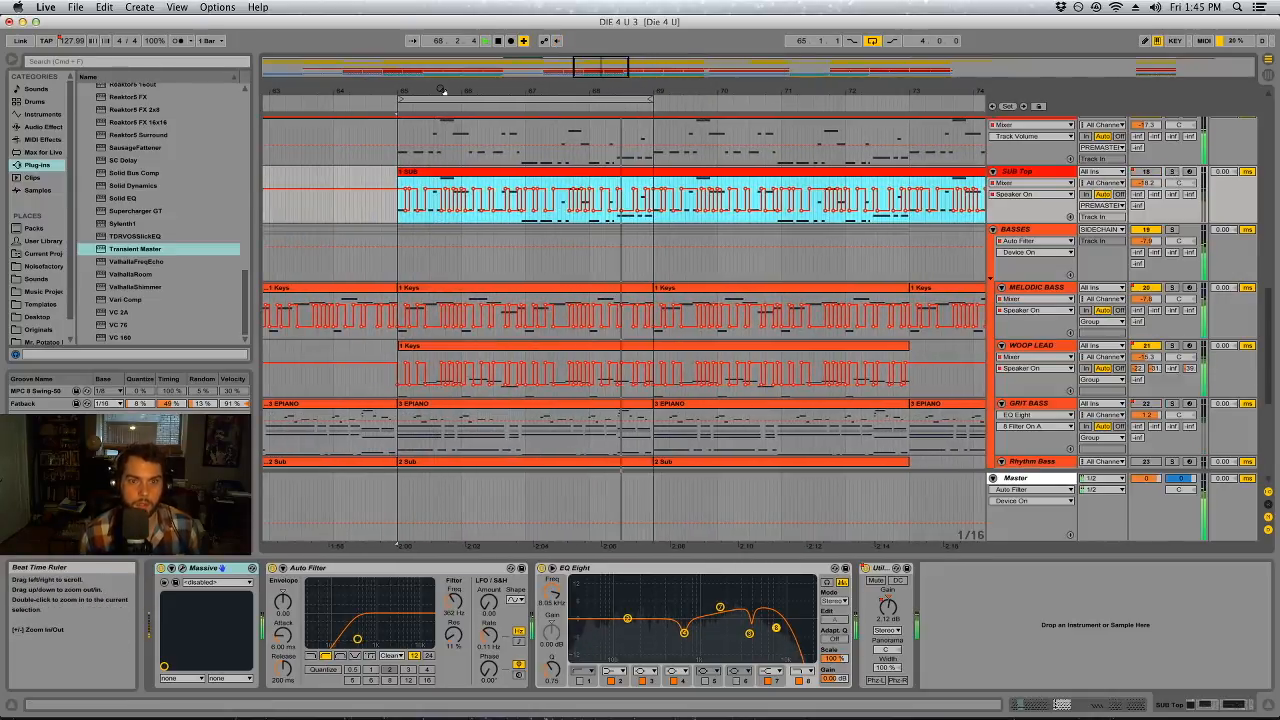
left_click(1172, 171)
left_click(1175, 230)
left_click(1177, 172, "super")
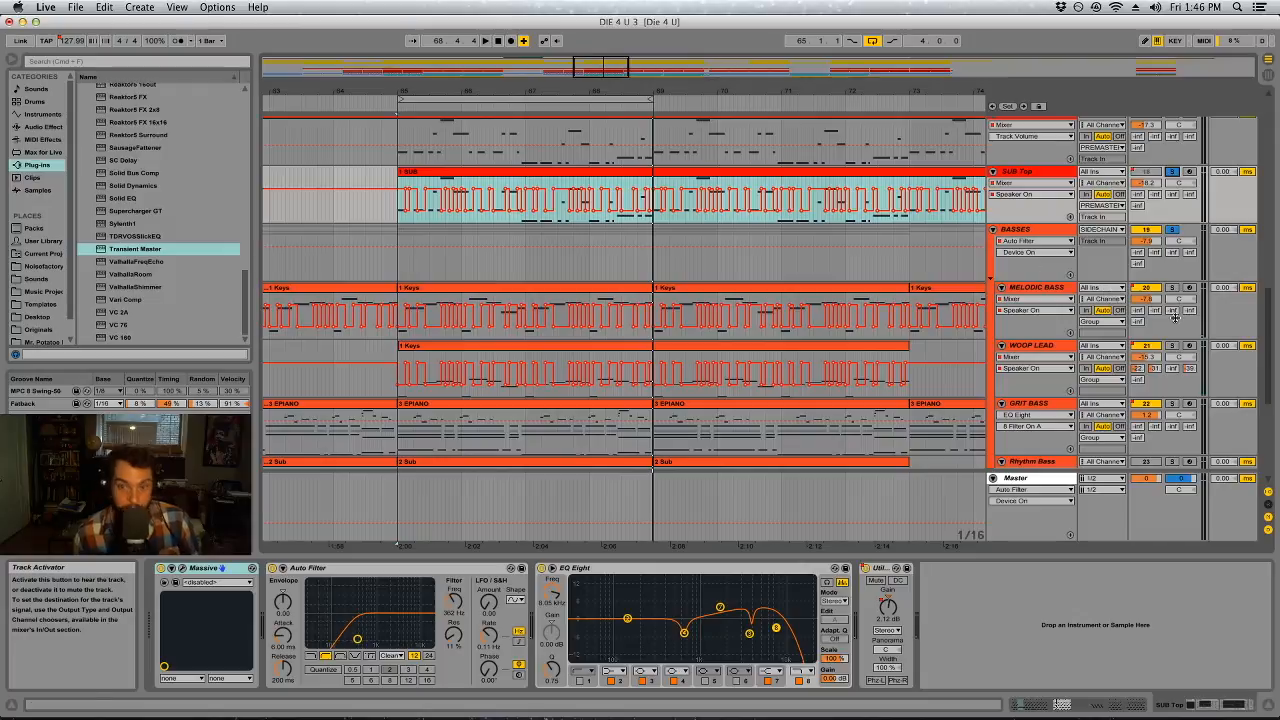
key("Tab")
key("Tab")
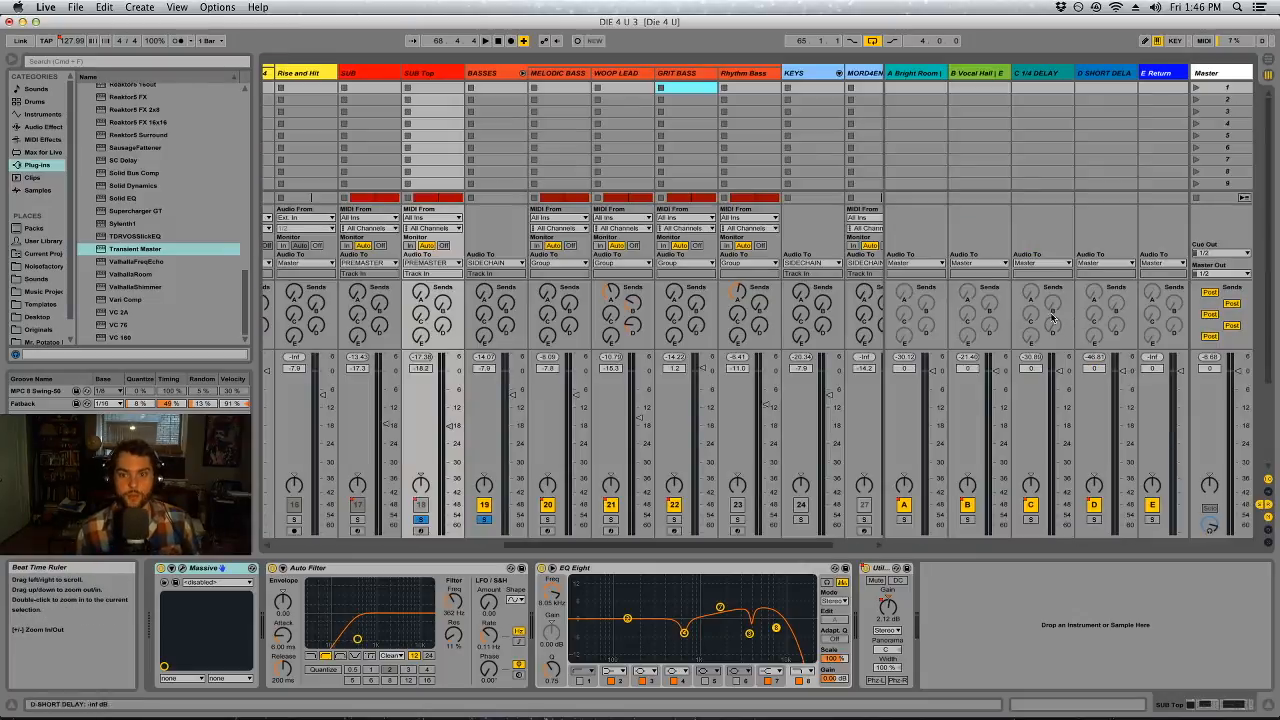
Display the Rhythm Bass devices and turn off the first EQ Eight's filter bands, leaving only band 1 on
scroll(988, 318, "down", 5)
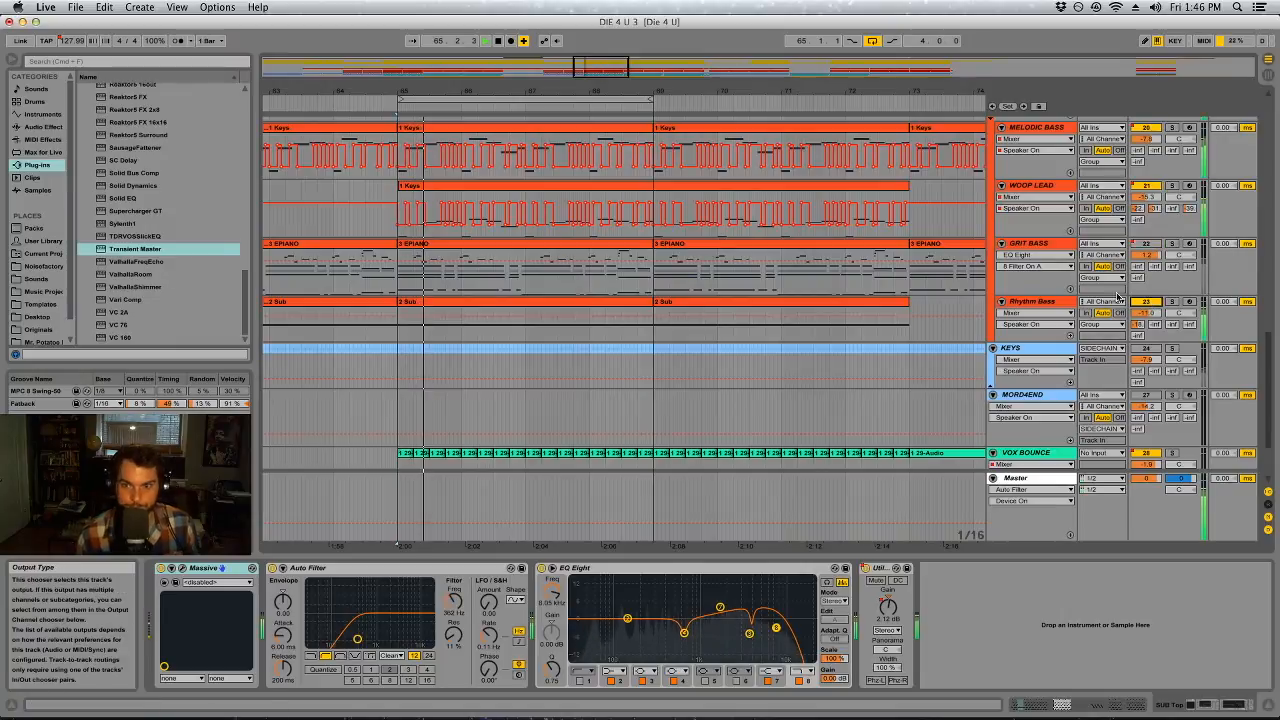
left_click(1052, 303)
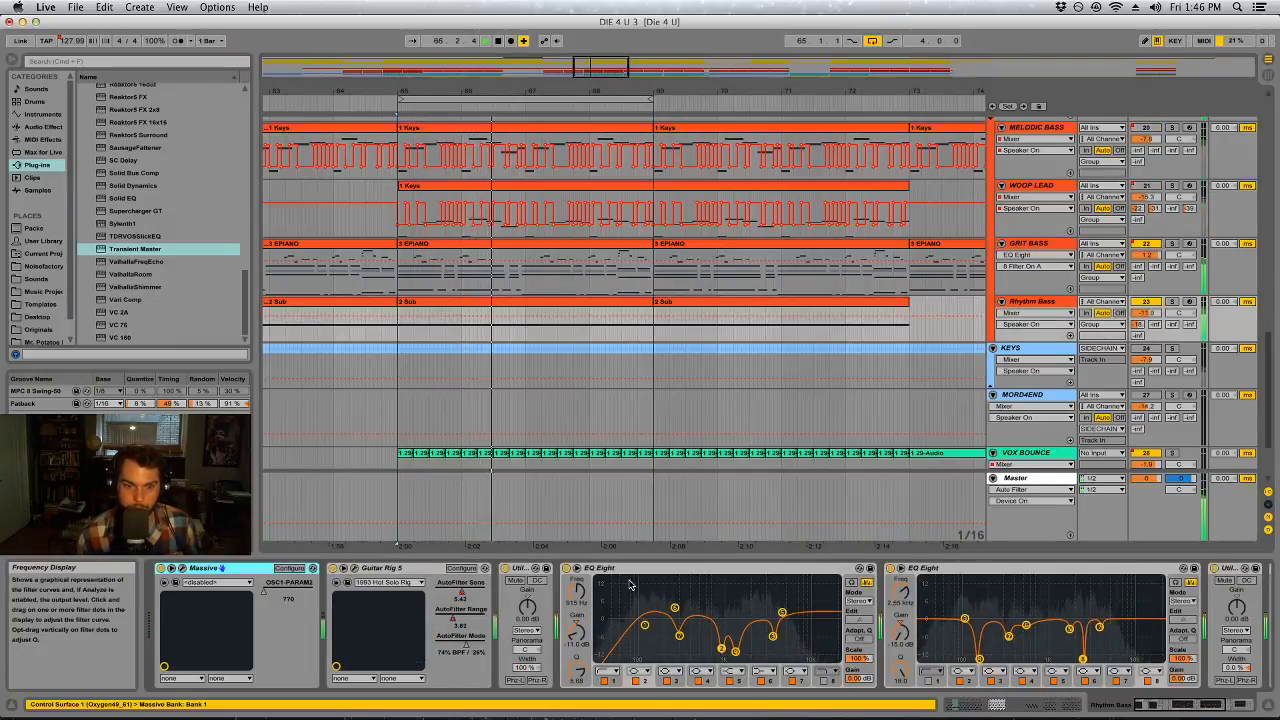
left_click(761, 680)
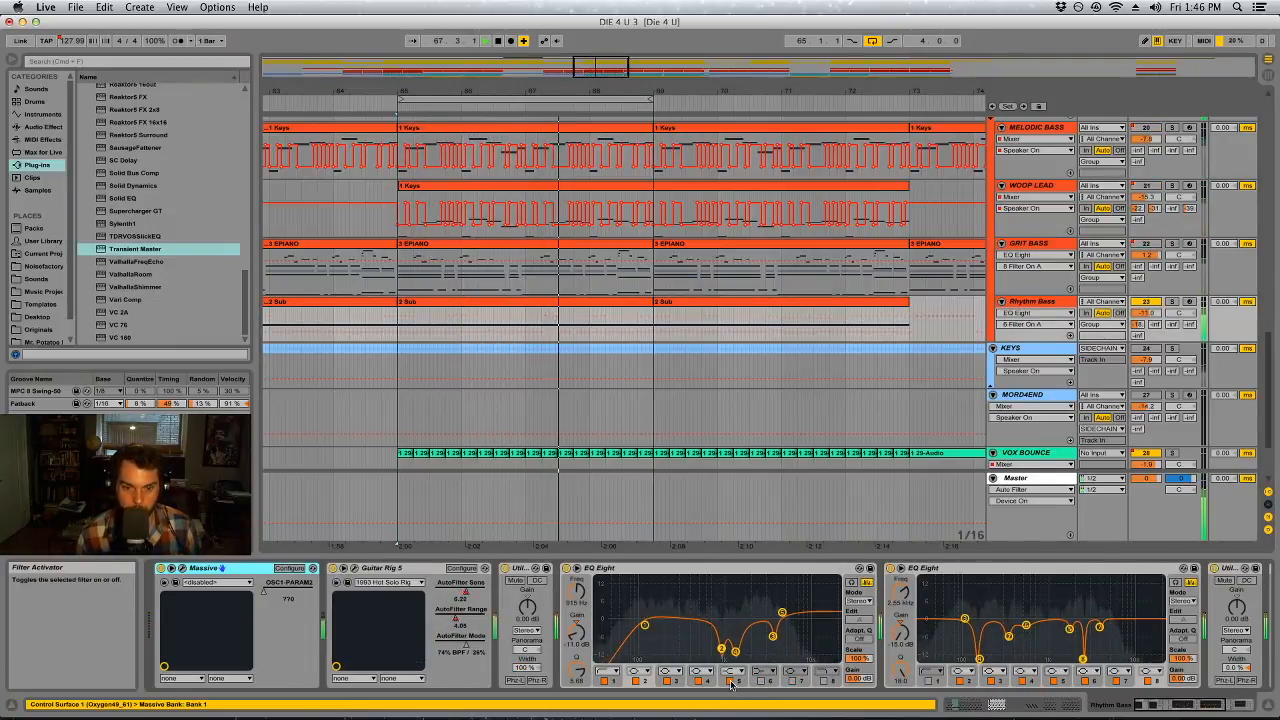
left_click(731, 682)
left_click(701, 682)
left_click(669, 682)
left_click(641, 682)
Turn off all filter bands of Rhythm Bass's second EQ Eight and the remaining band 1 of the first
left_click(993, 682)
left_click(1017, 682)
left_click(1047, 682)
left_click(1109, 682)
left_click(1141, 682)
left_click(1144, 682)
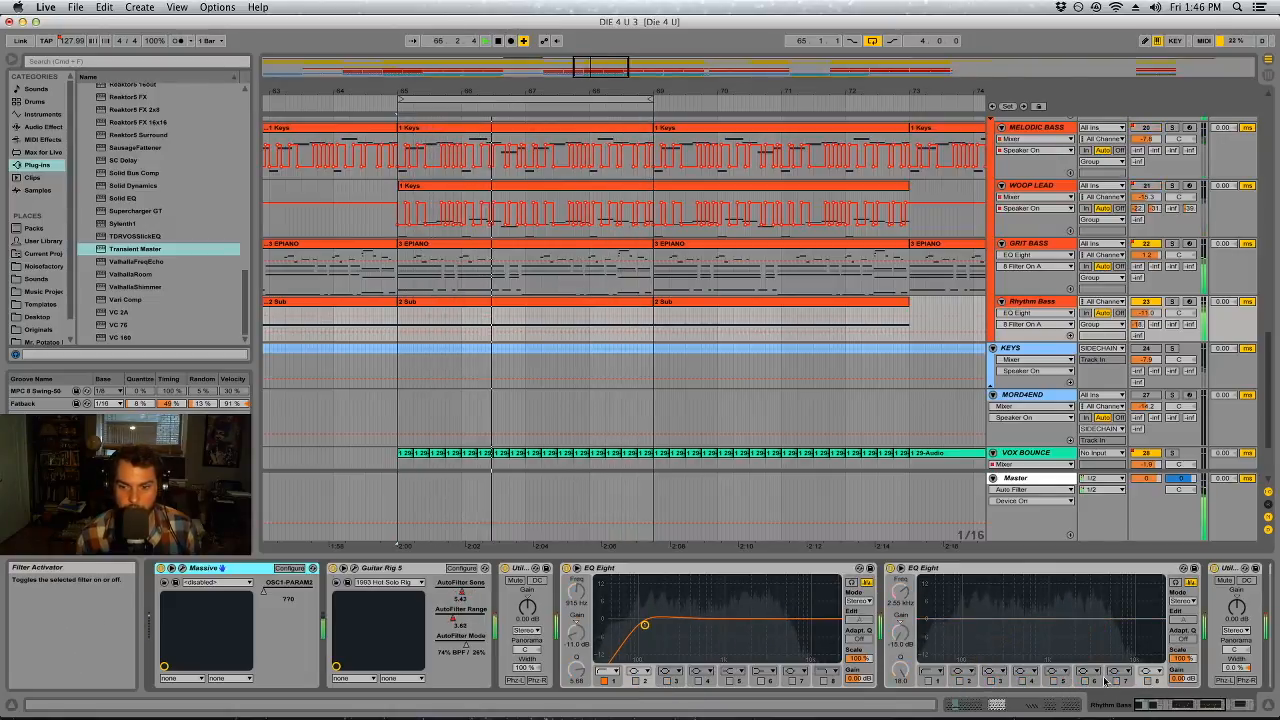
left_click(604, 682)
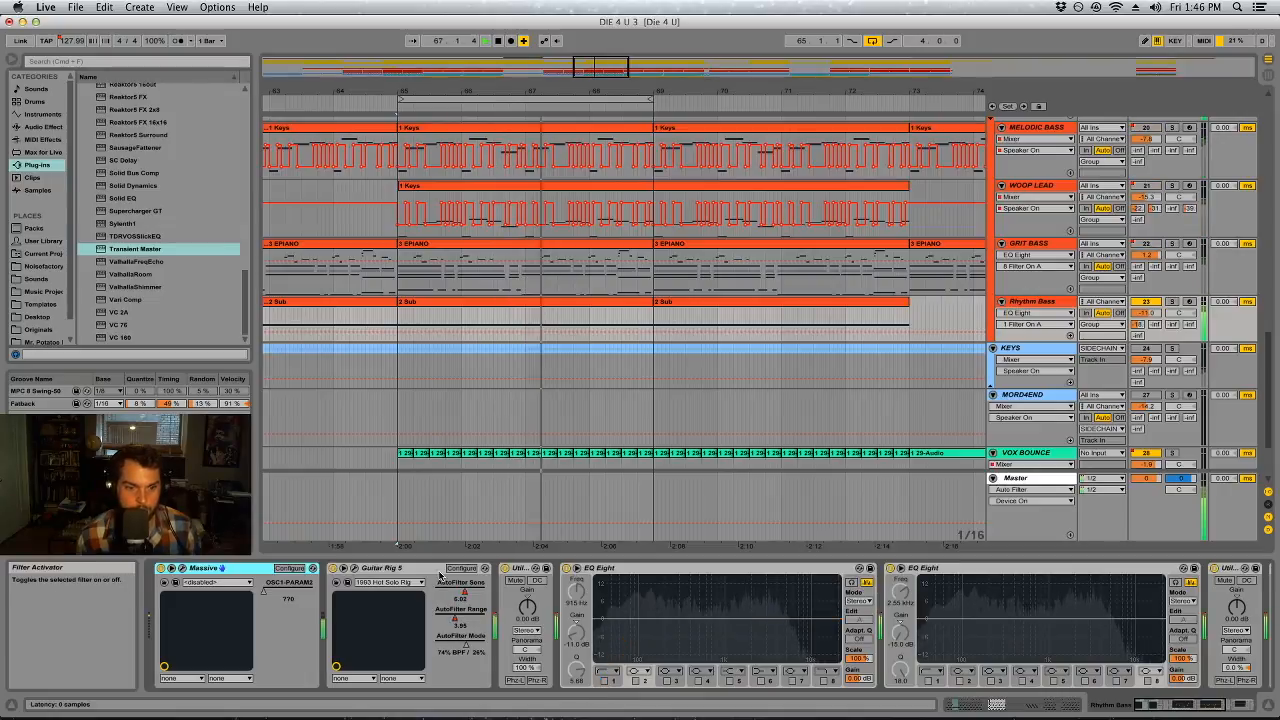
Compare Rhythm Bass with Guitar Rig 5 bypassed, and delete both Utility devices from its chain
left_click(333, 568)
left_click(333, 568)
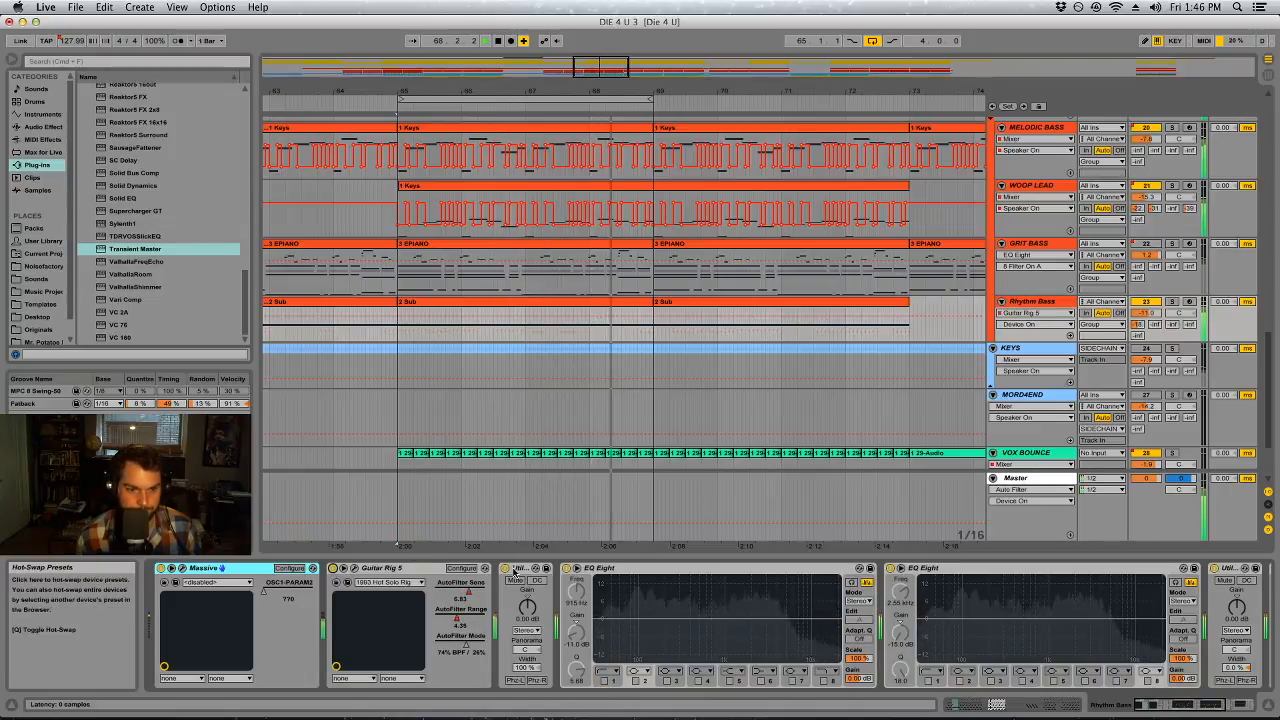
left_click(518, 569)
key("Delete")
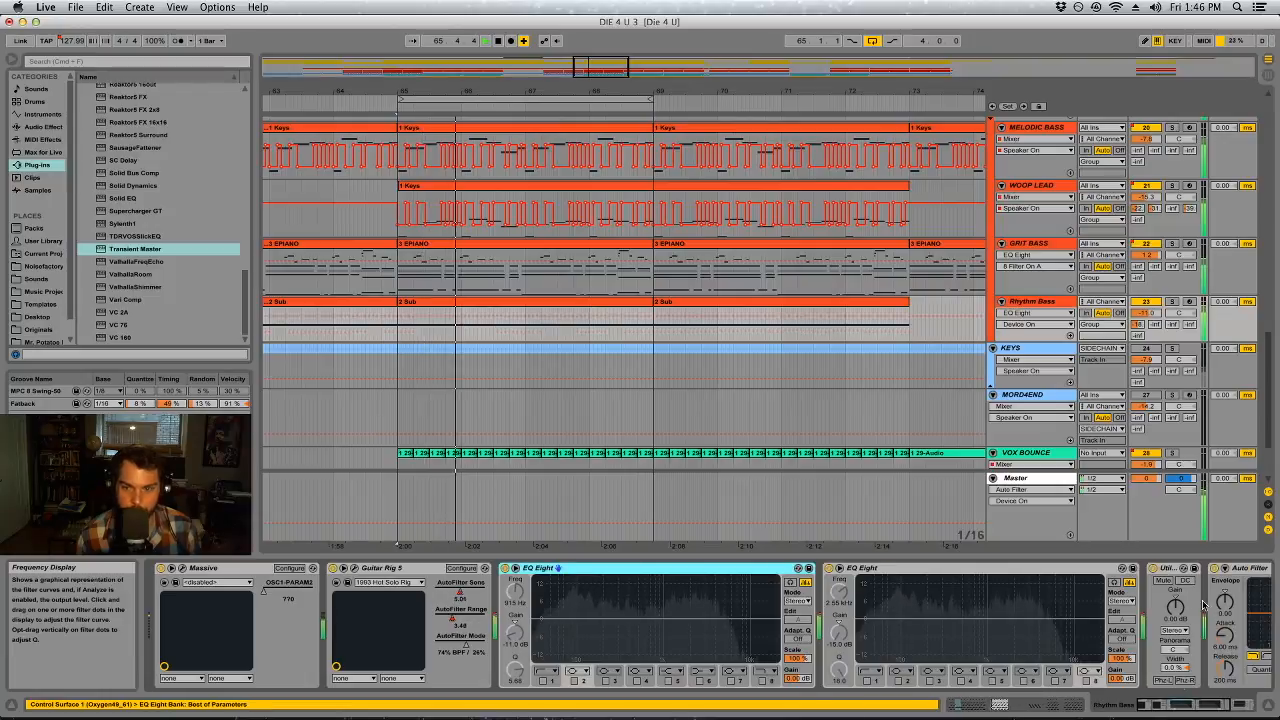
left_click(1168, 570)
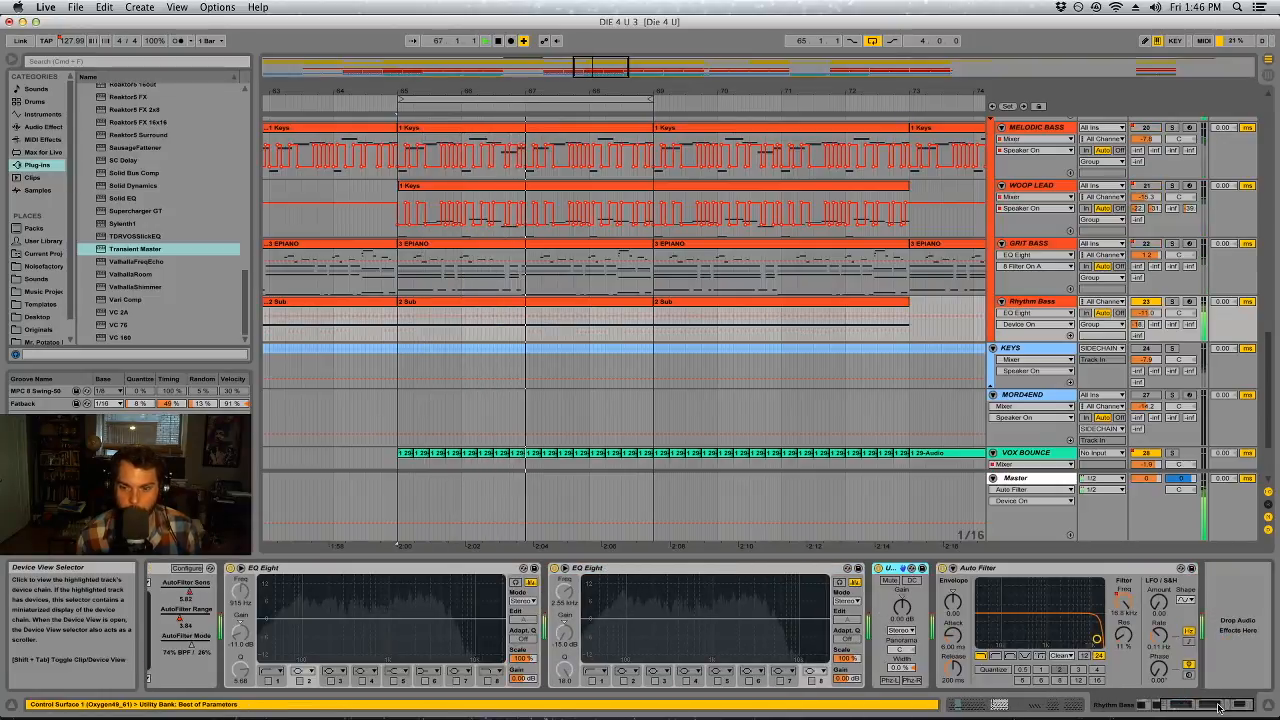
key("Delete")
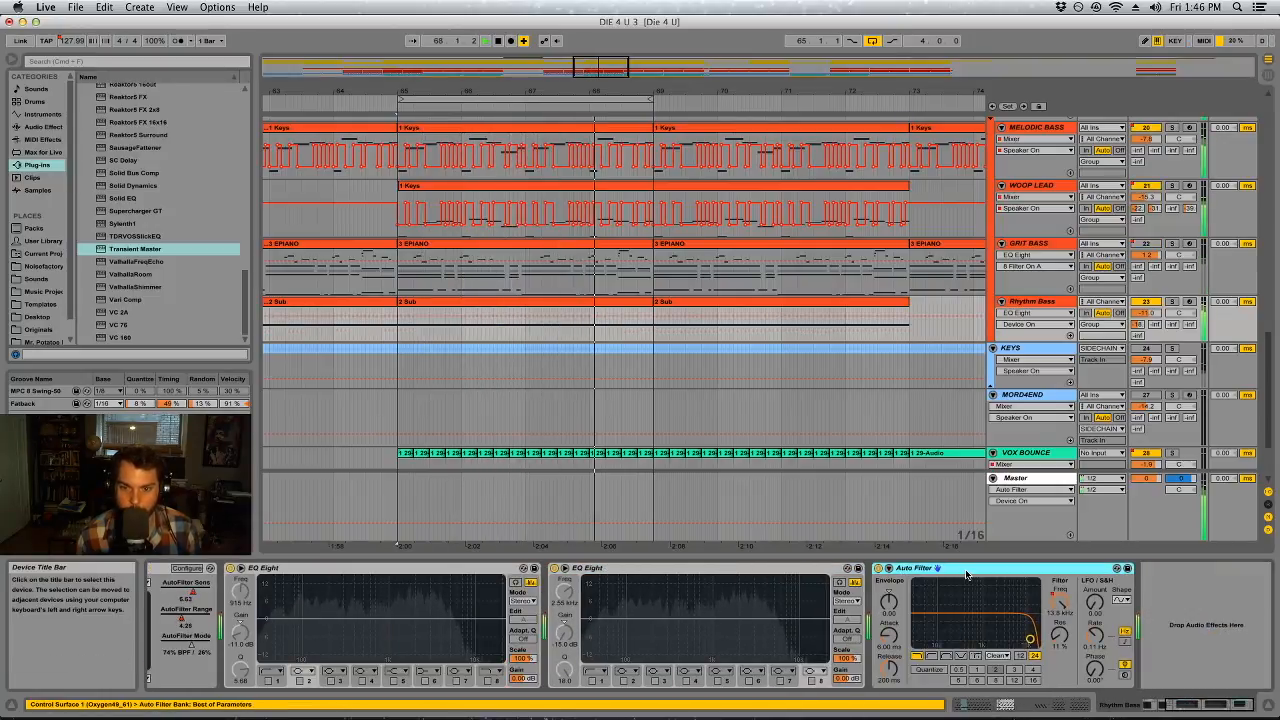
Show Rhythm Bass's Auto Filter frequency automation across the arrangement and delete the second EQ Eight
left_click(1060, 601)
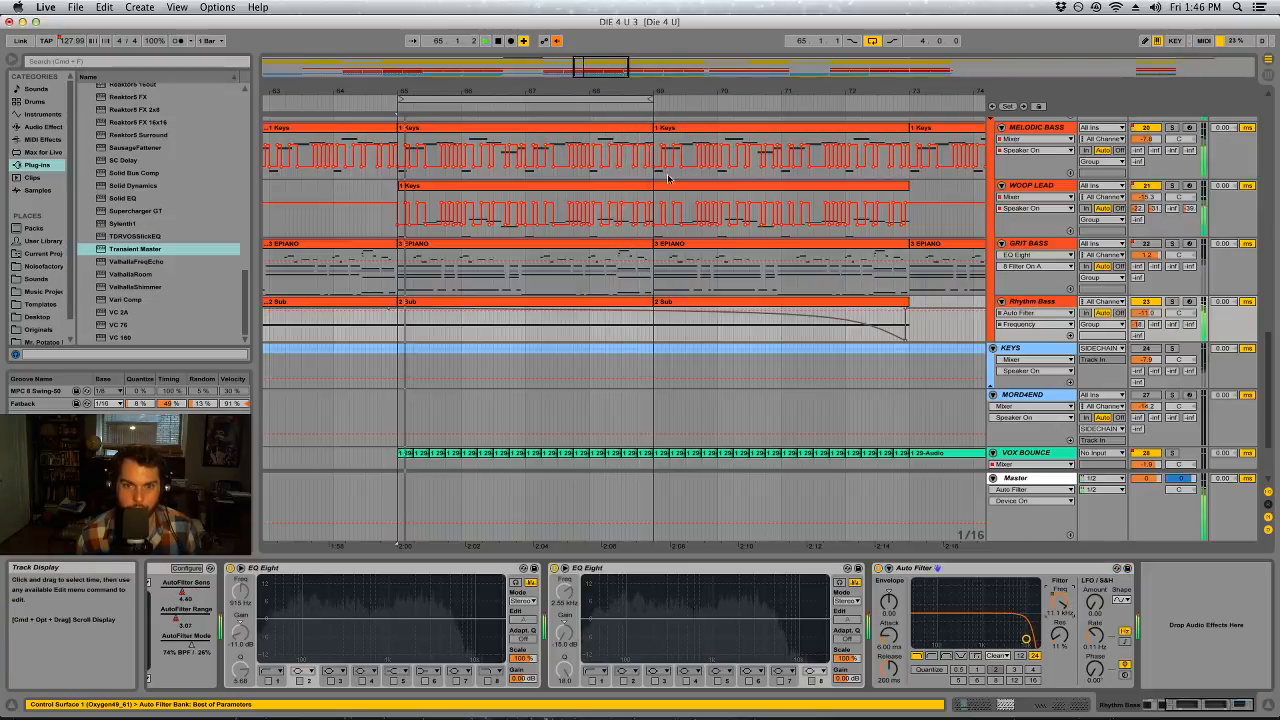
left_click_drag(788, 90, 788, 70)
left_click_drag(560, 545, 603, 538)
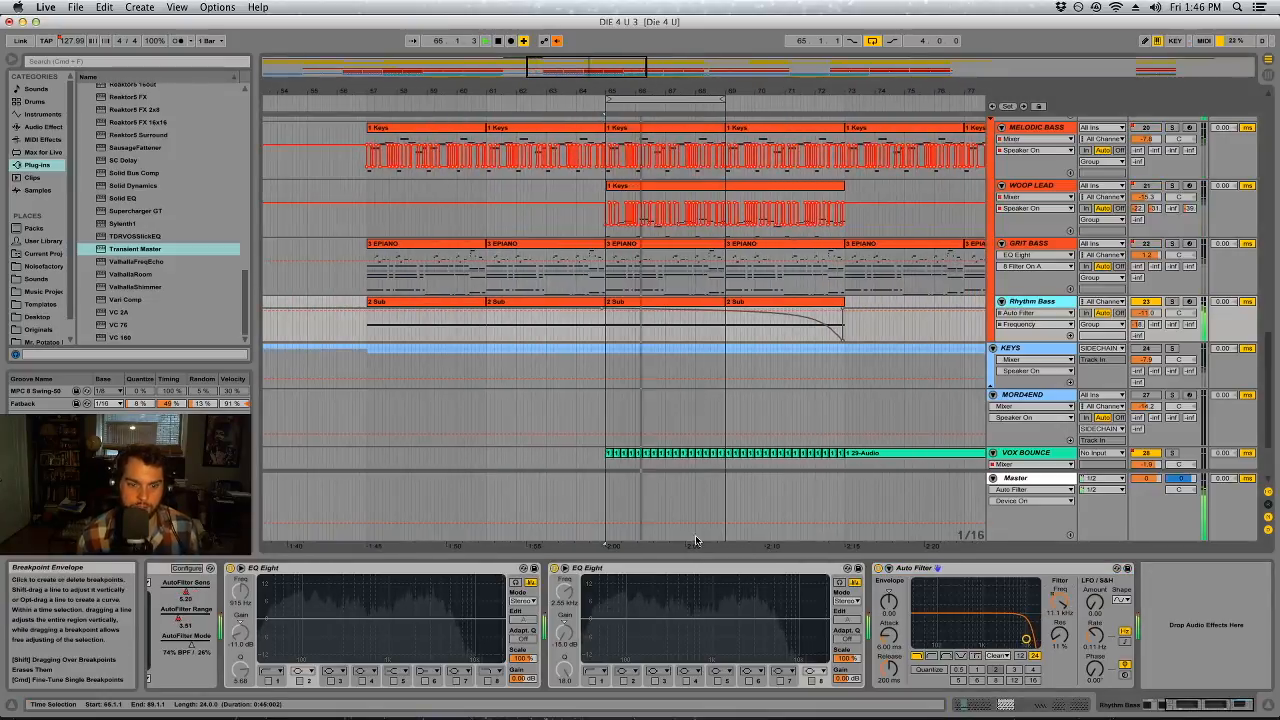
left_click(621, 569)
key("Delete")
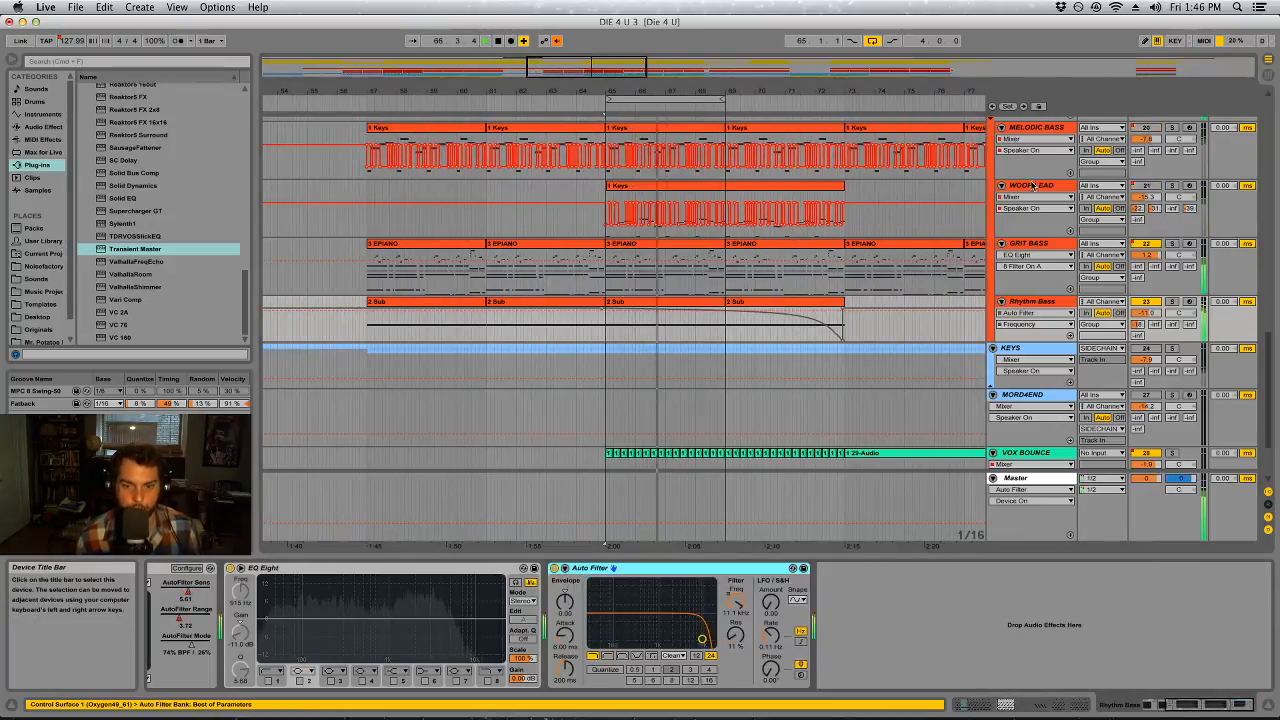
Switch to the Session View, display the Master devices and activate the first Auto Filter as a low-pass
key("Tab")
left_click(1204, 74)
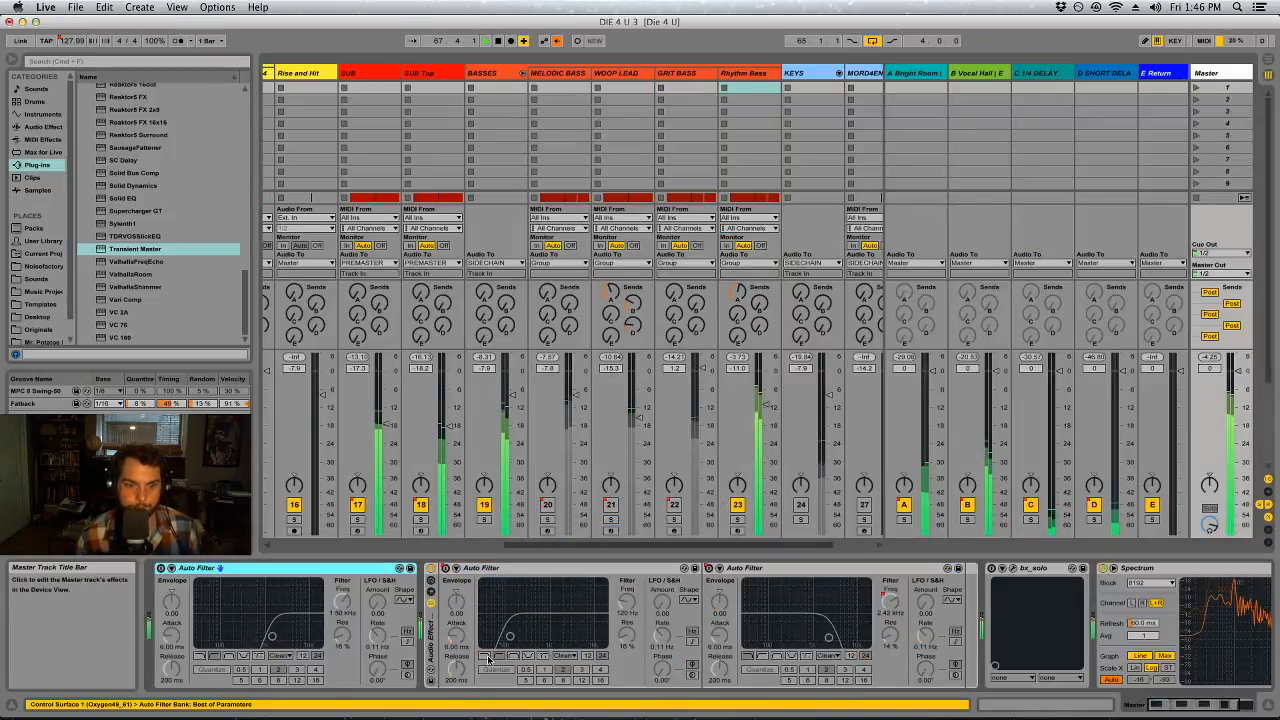
left_click(200, 656)
left_click(160, 568)
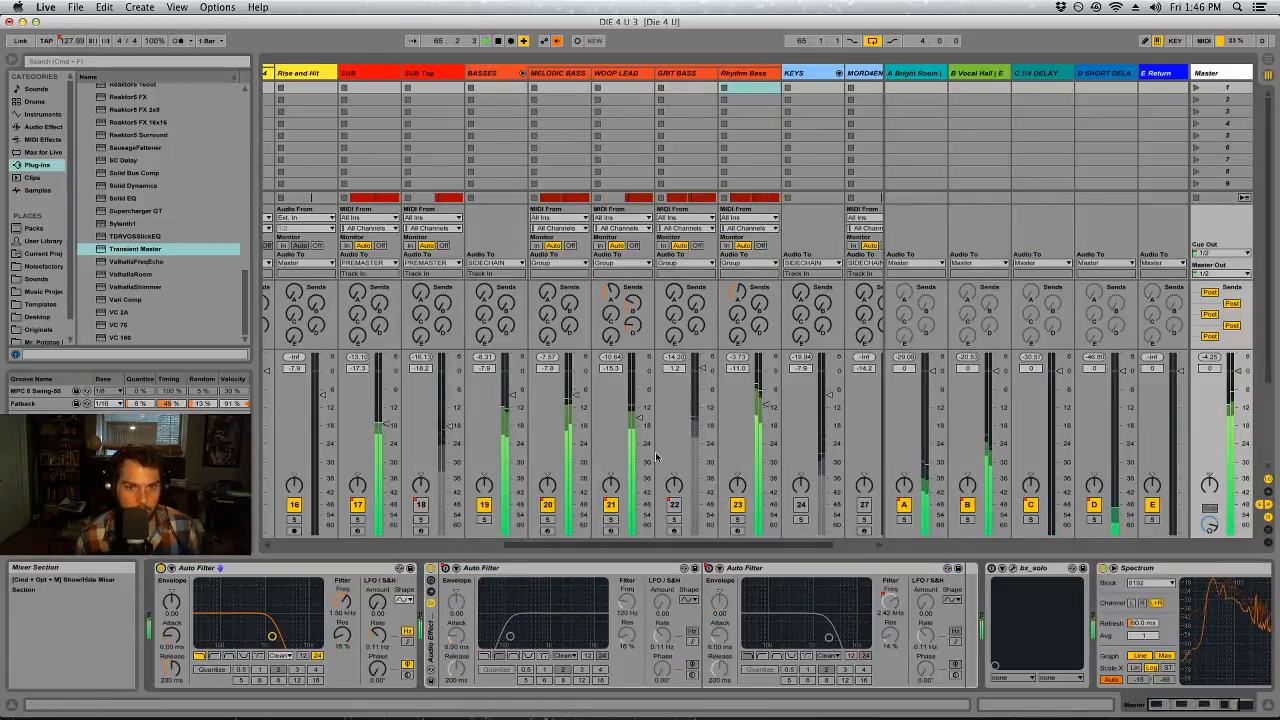
Mute Rhythm Bass and sweep the Master Auto Filter's low-pass cutoff from about 54 Hz up to 2.43 kHz while listening
left_click(739, 505)
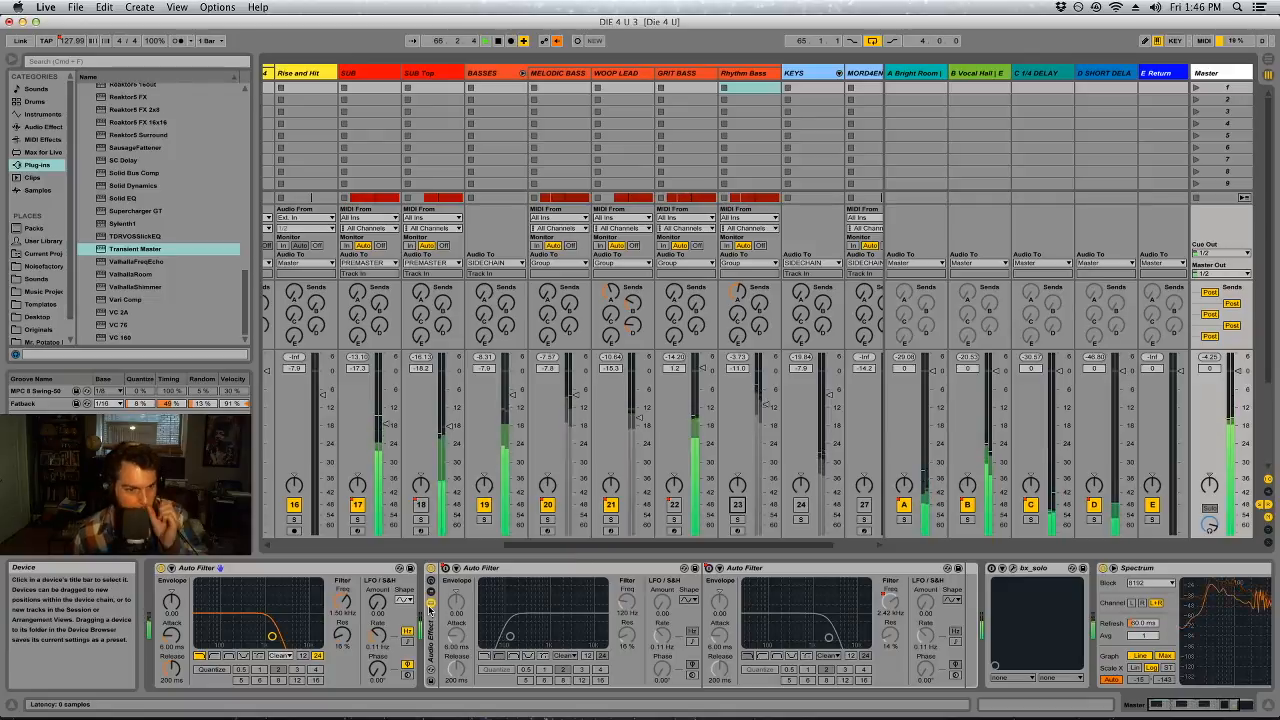
left_click_drag(216, 636, 235, 636)
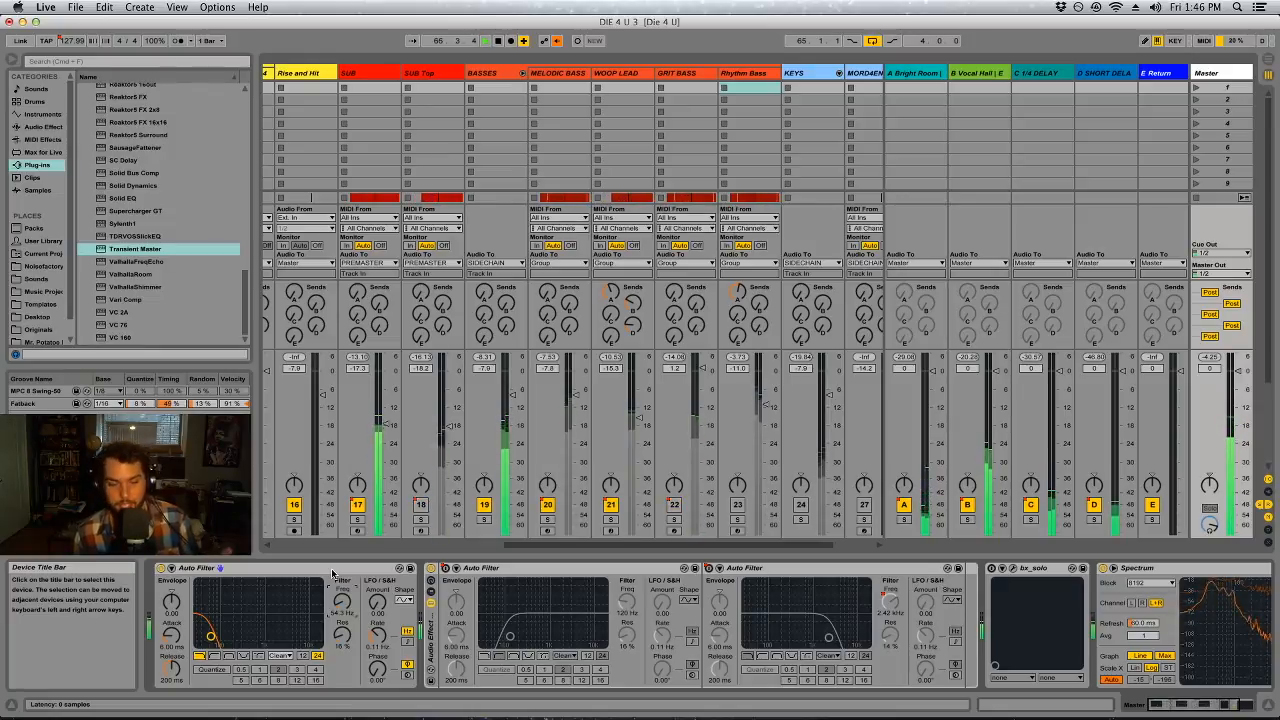
left_click_drag(342, 603, 342, 597)
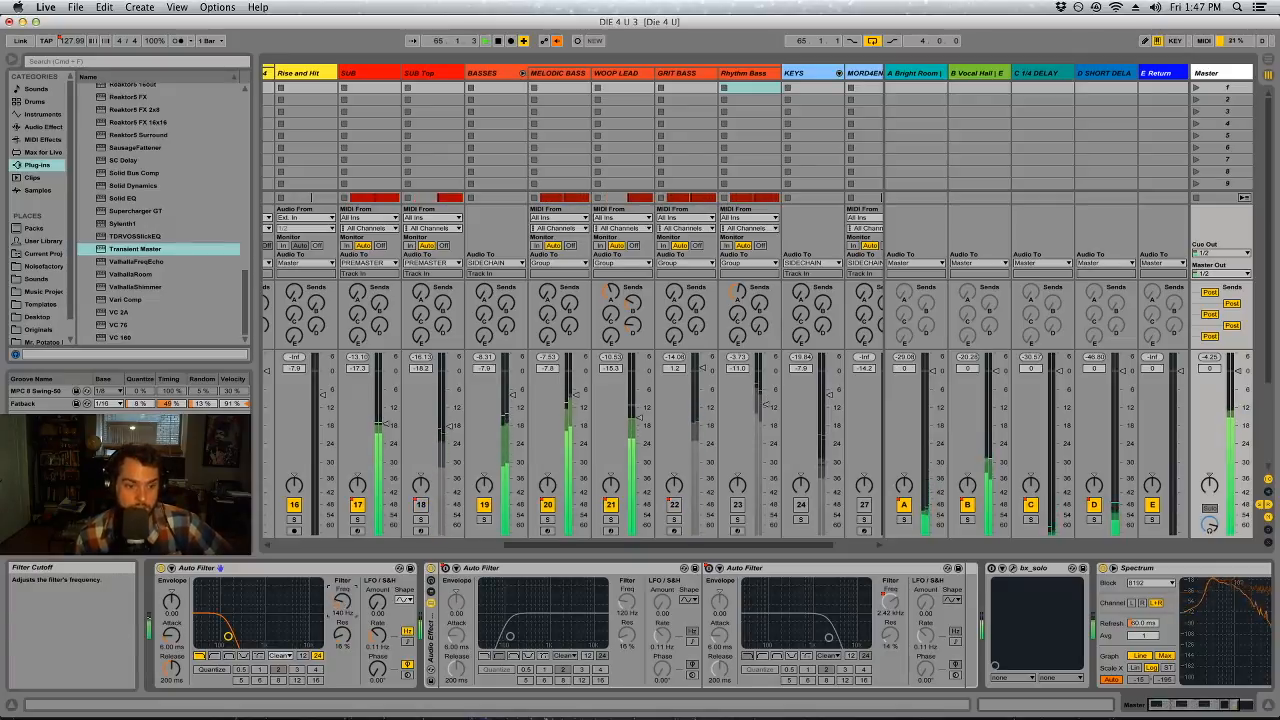
left_click_drag(342, 601, 343, 584)
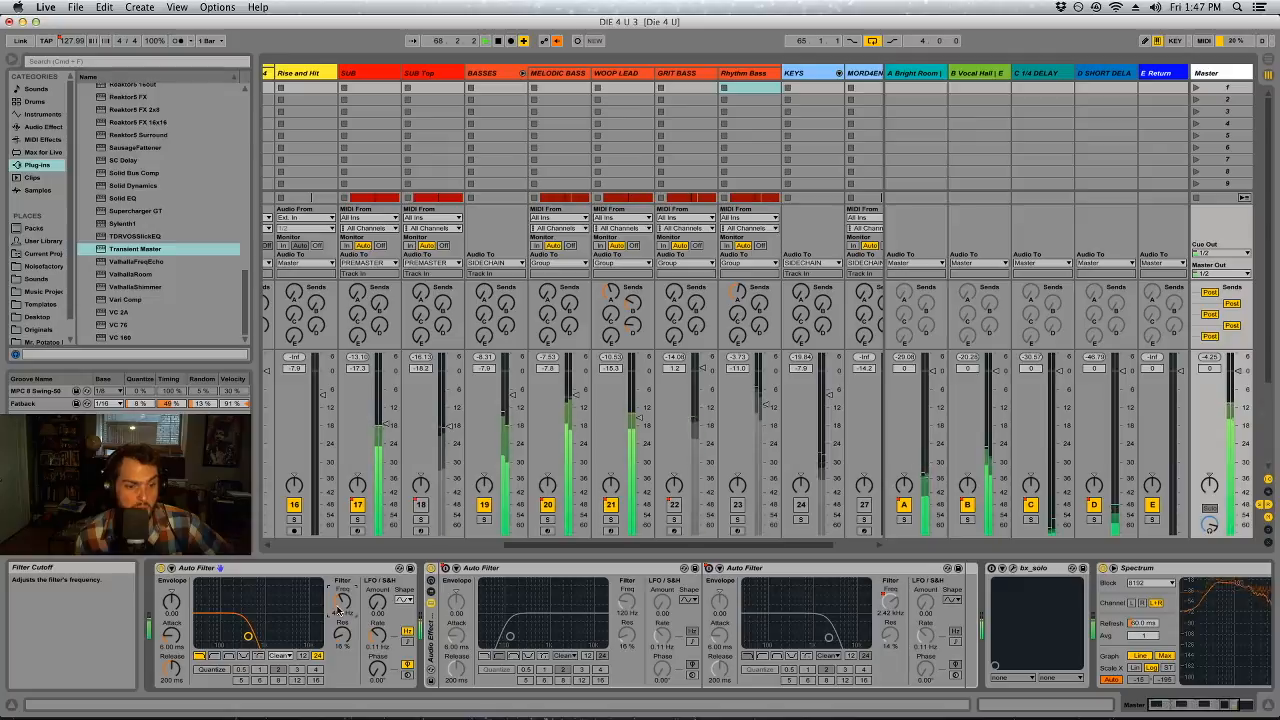
left_click_drag(343, 584, 343, 578)
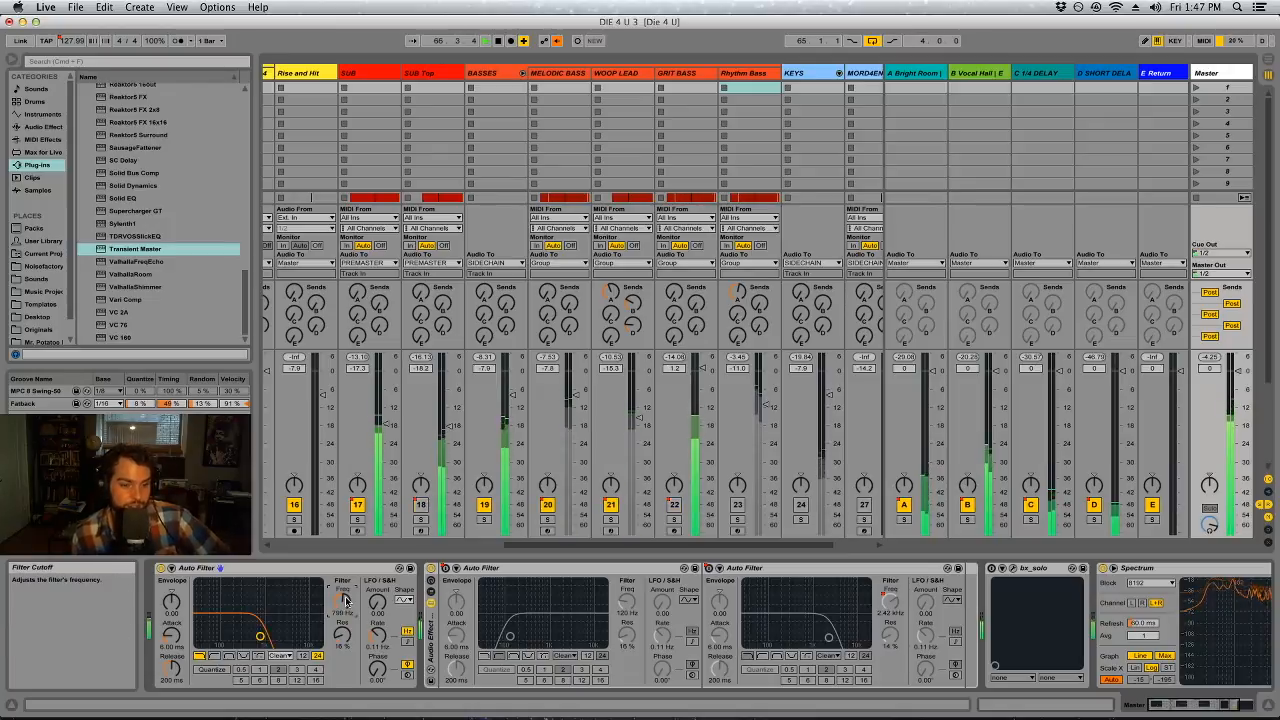
mouse_move(346, 600)
left_mouse_down()
mouse_move(346, 615)
mouse_move(346, 600)
left_mouse_up()
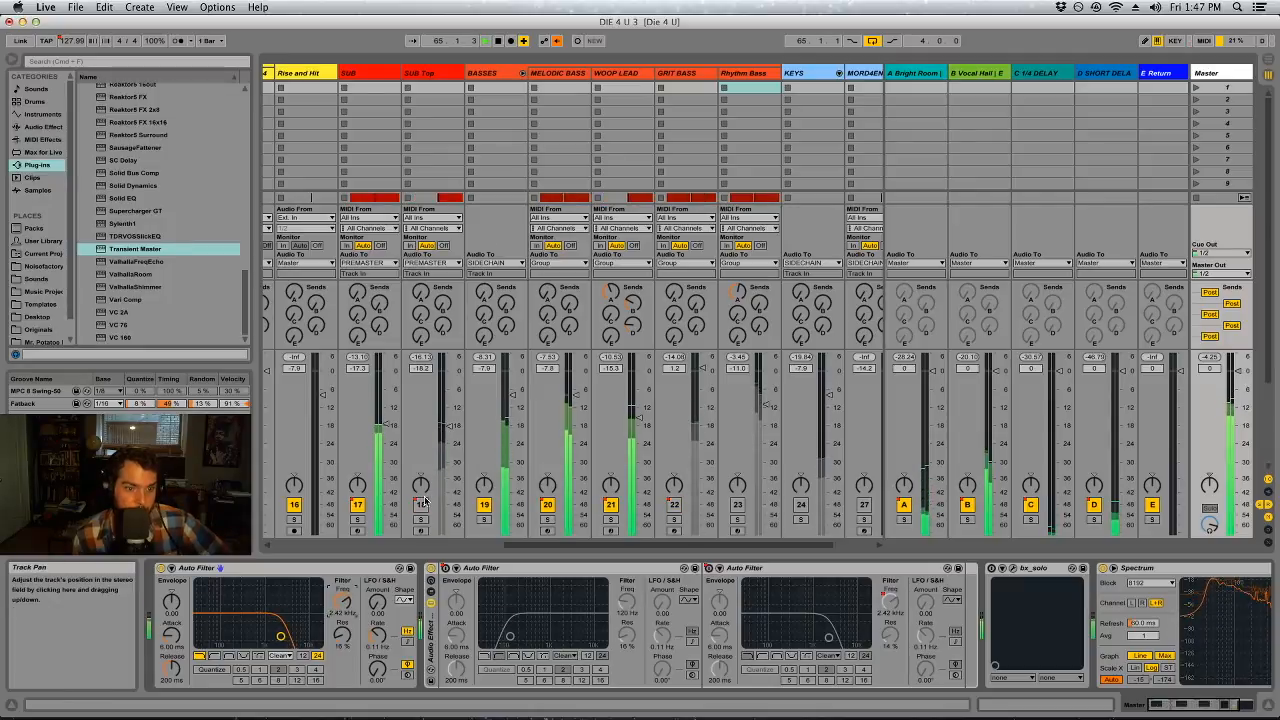
Sweep band 5 of SUB Top's EQ Eight and set it as a bell cut of about -3.33 dB at 1.61 kHz, Q 3.06
left_click(422, 74)
left_click(720, 607)
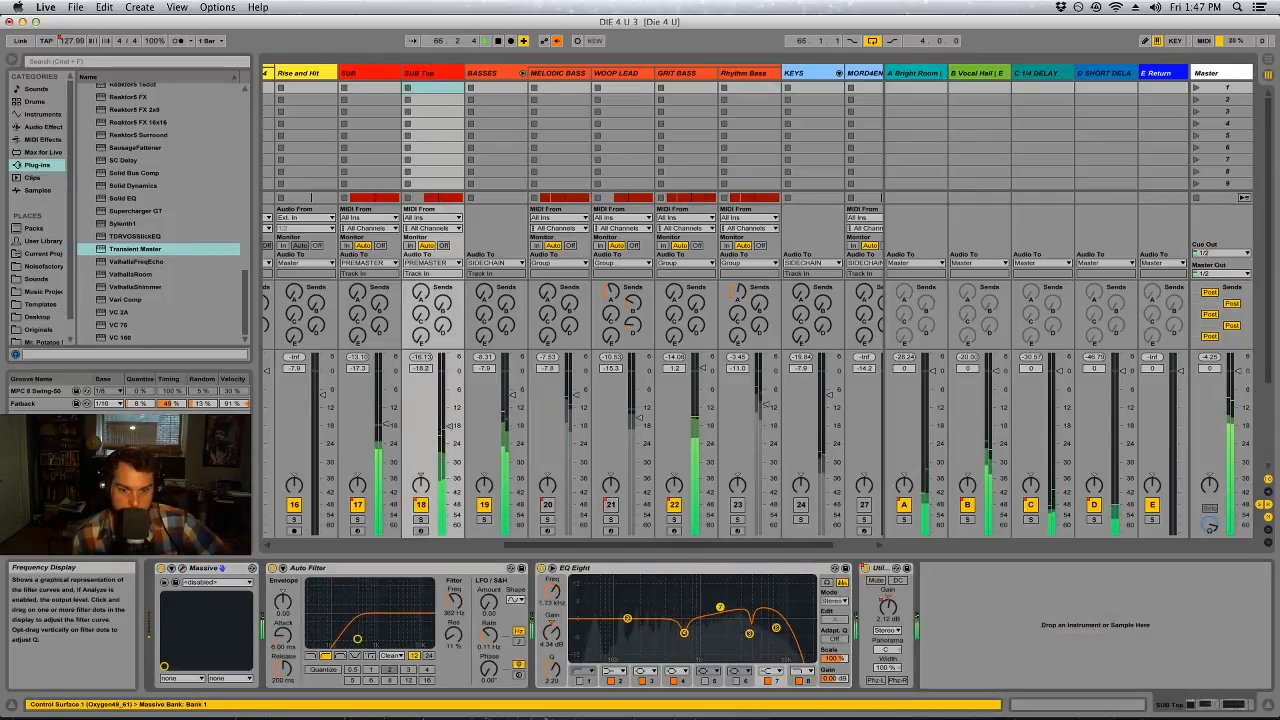
left_click(705, 681)
left_click_drag(700, 620, 717, 581)
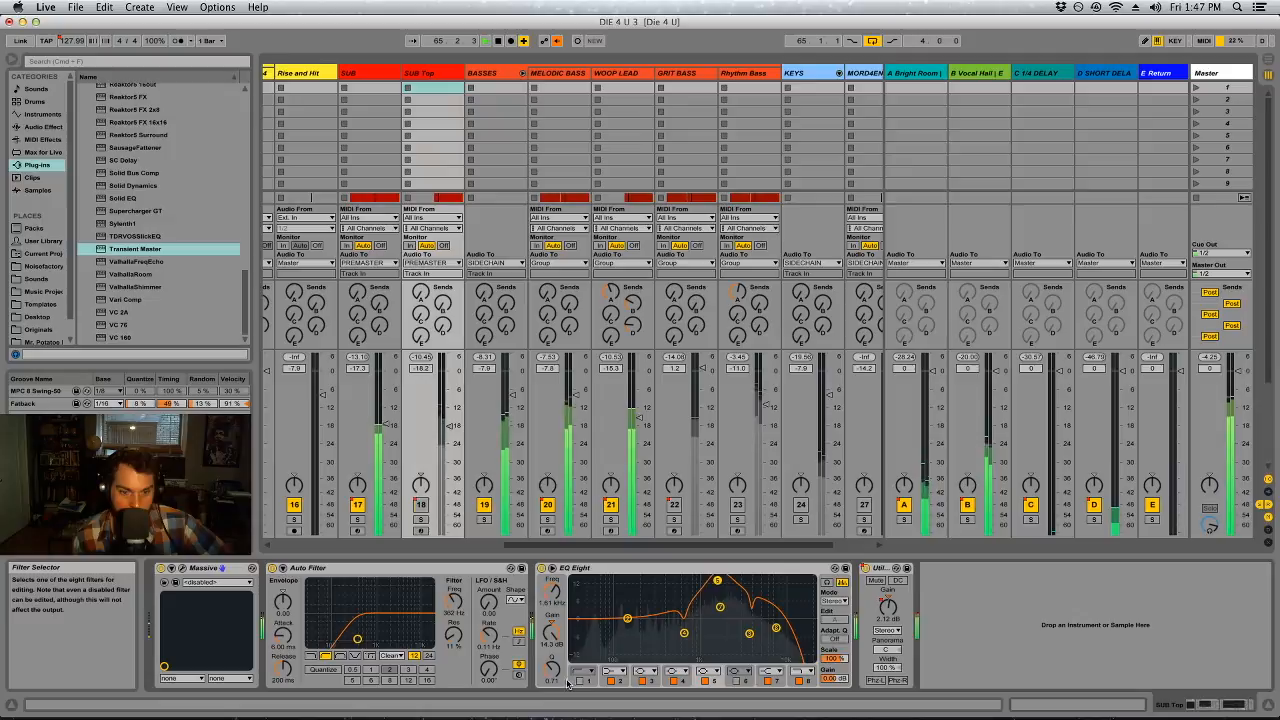
left_click_drag(552, 669, 552, 644)
left_click_drag(717, 580, 717, 580)
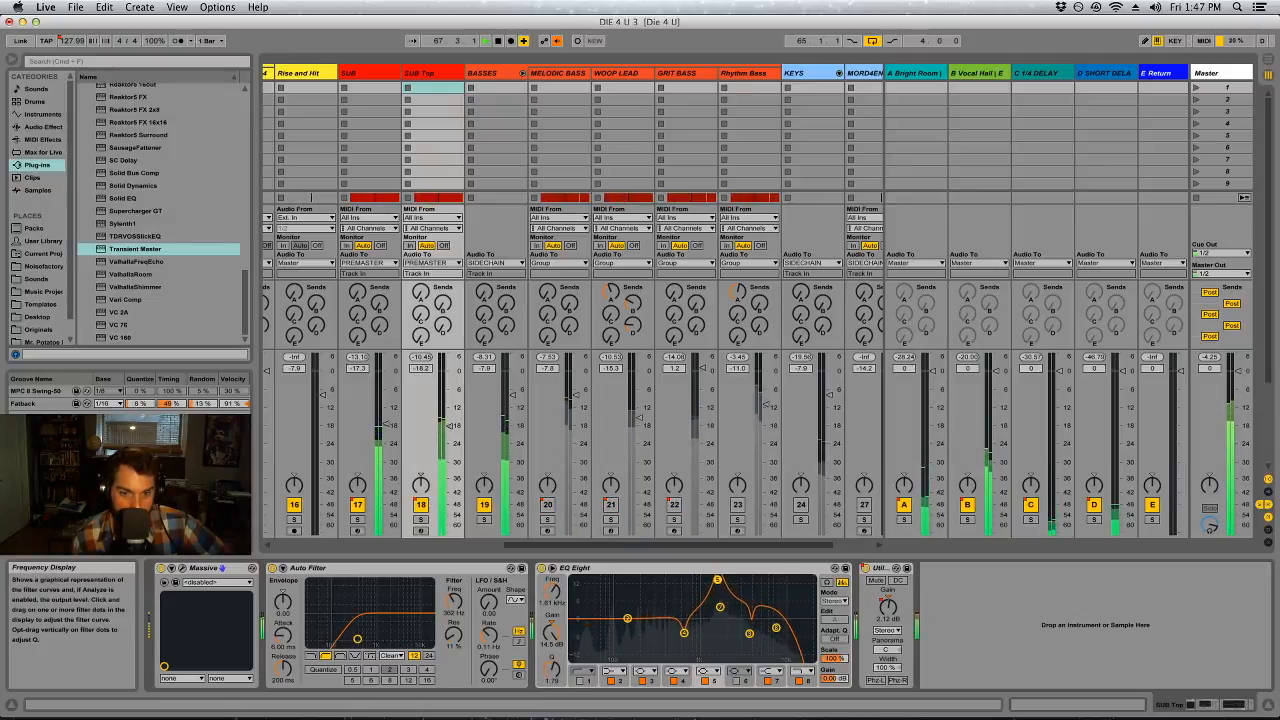
left_click_drag(552, 668, 556, 685)
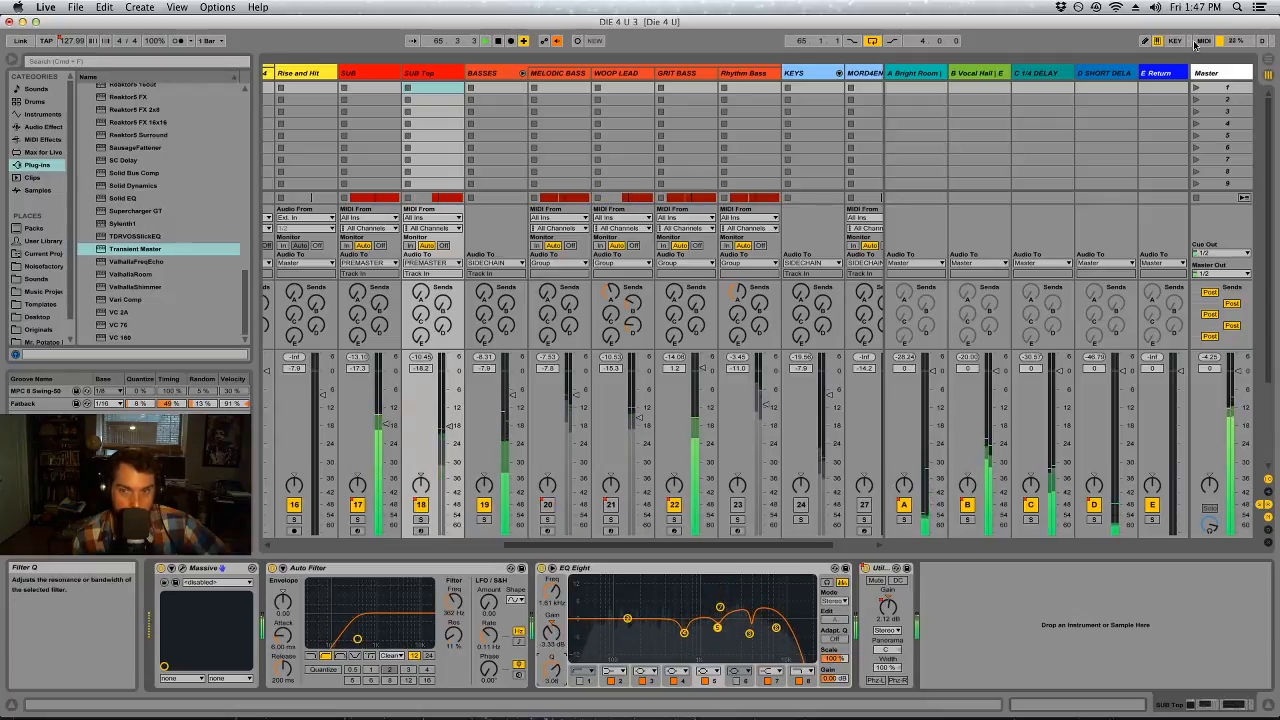
Open up the Master's first Auto Filter by raising its low-pass cutoff to about 16.3 kHz
left_click(1208, 73)
left_click_drag(343, 601, 343, 543)
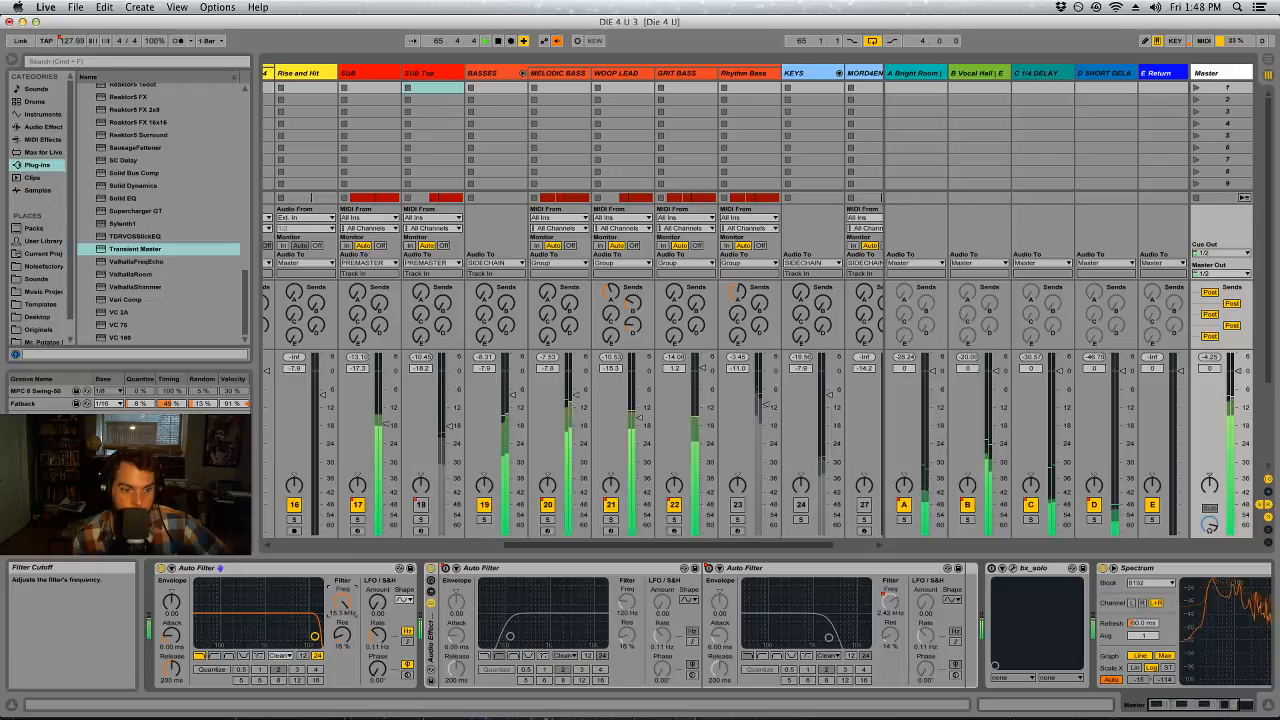
Solo SUB Top and lower the gain of band 7 in its EQ Eight to about 2.65 dB
left_click(447, 75)
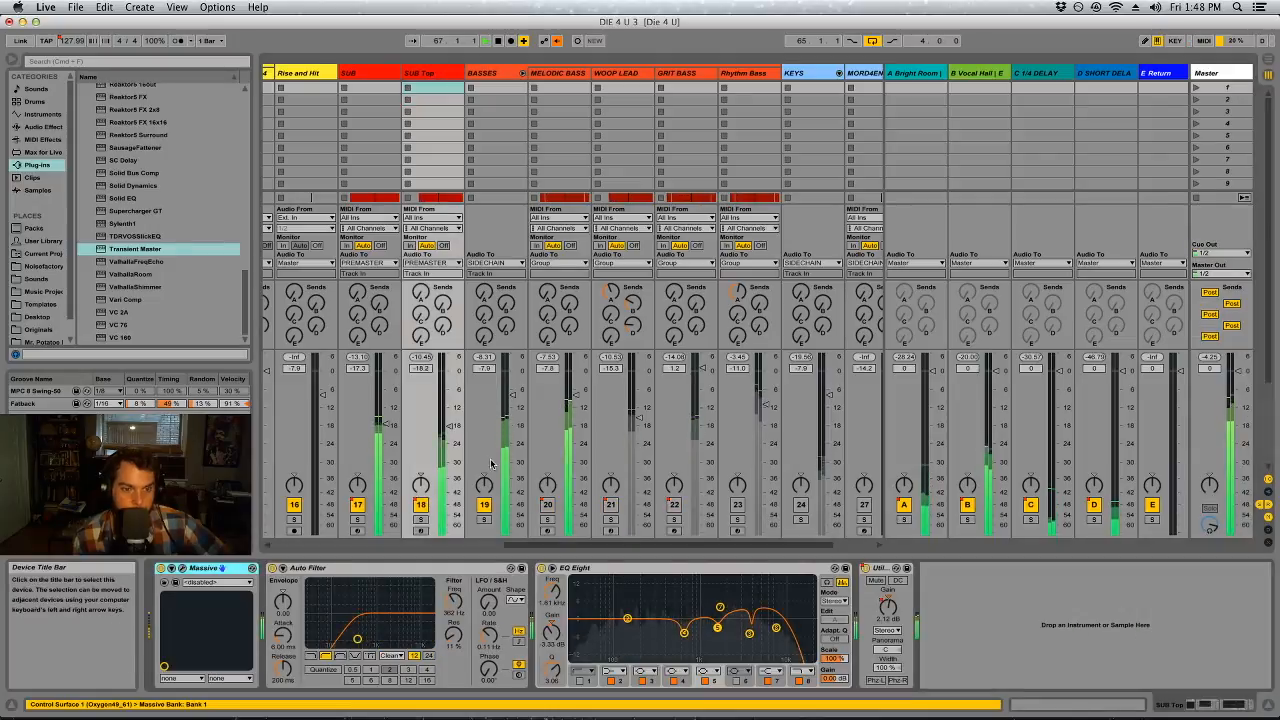
left_click(421, 520)
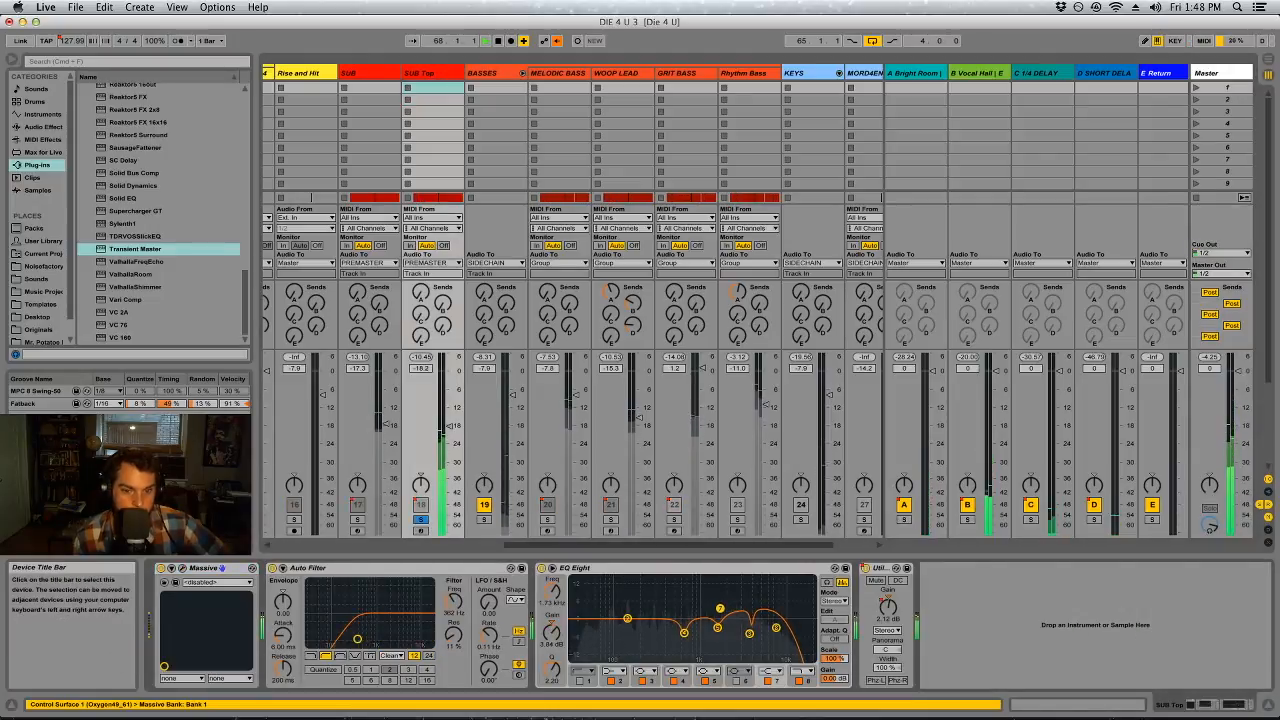
left_click_drag(720, 610, 720, 611)
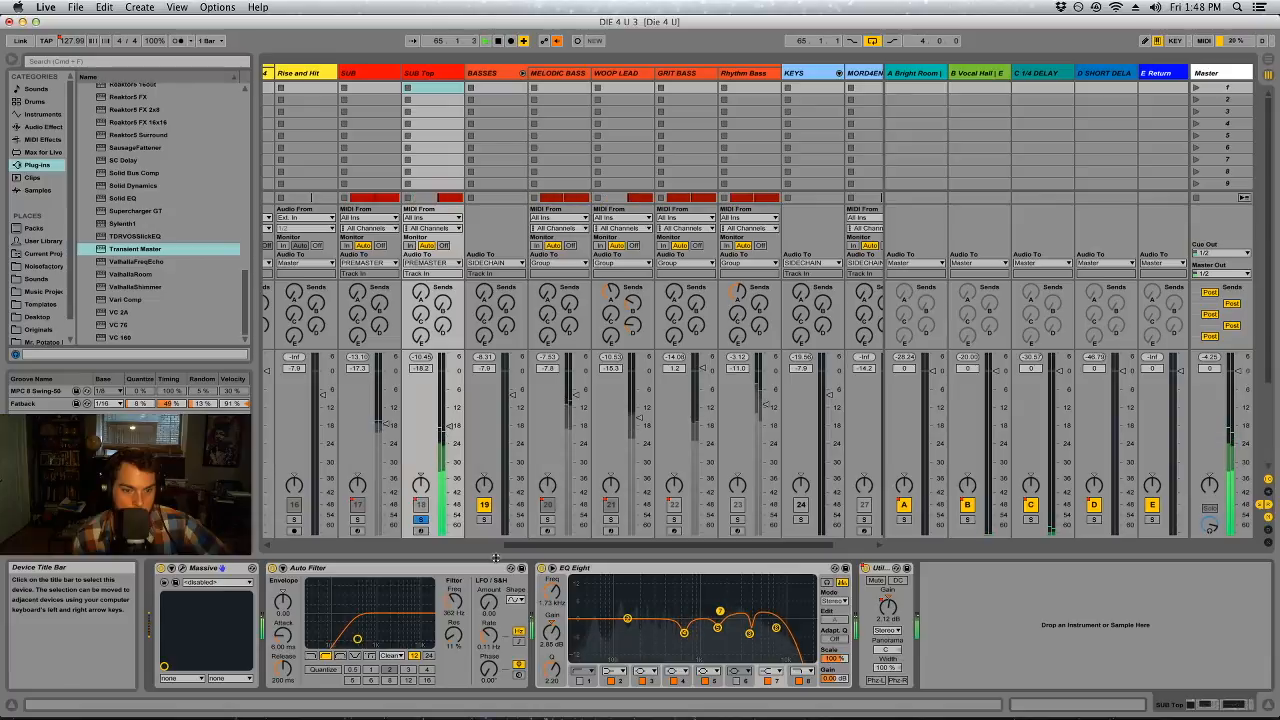
Solo SUB alongside SUB Top, raise SUB Top's volume to about -17 dB and set its EQ Eight high cut to 4.25 kHz
left_click(357, 519)
left_click_drag(450, 426, 450, 424)
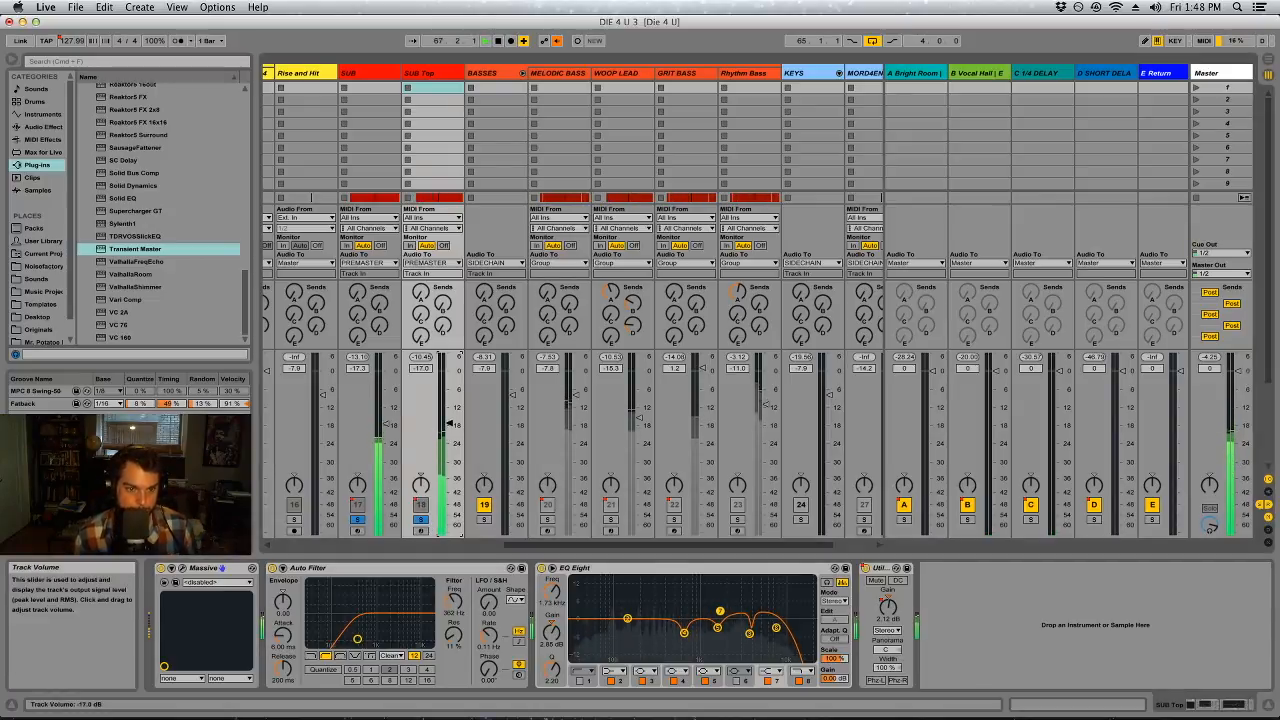
left_click_drag(776, 628, 775, 629)
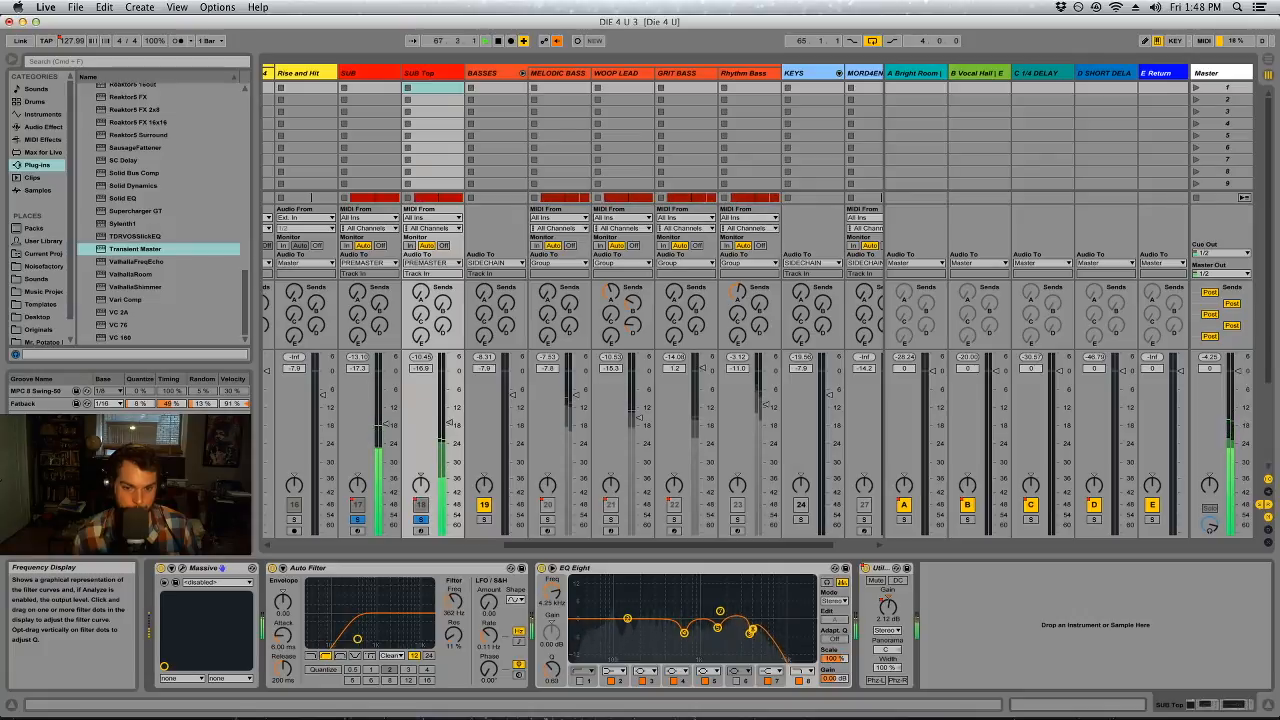
Solo BASSES and move Rhythm Bass out of the group to beside SUB Top, soloed at -19.0 dB
left_click(484, 520, "super")
left_click(522, 73)
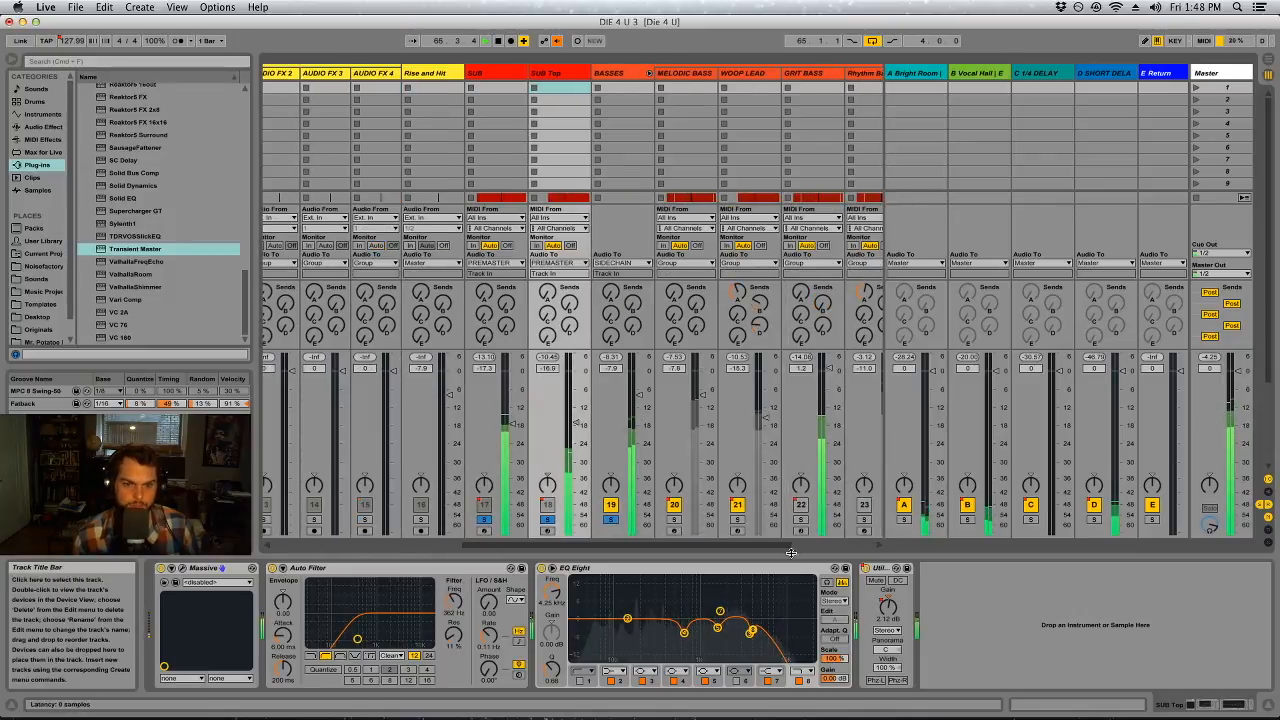
left_click(646, 74)
left_click(652, 90)
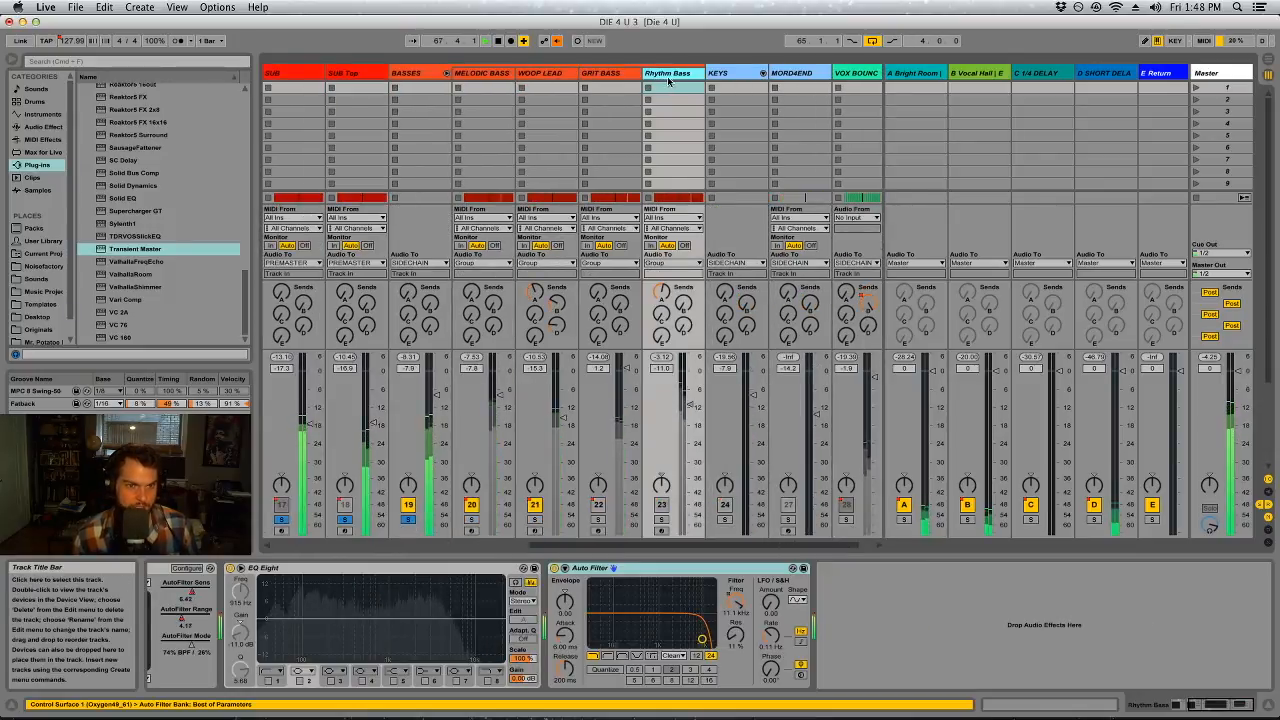
left_click_drag(396, 82, 402, 80)
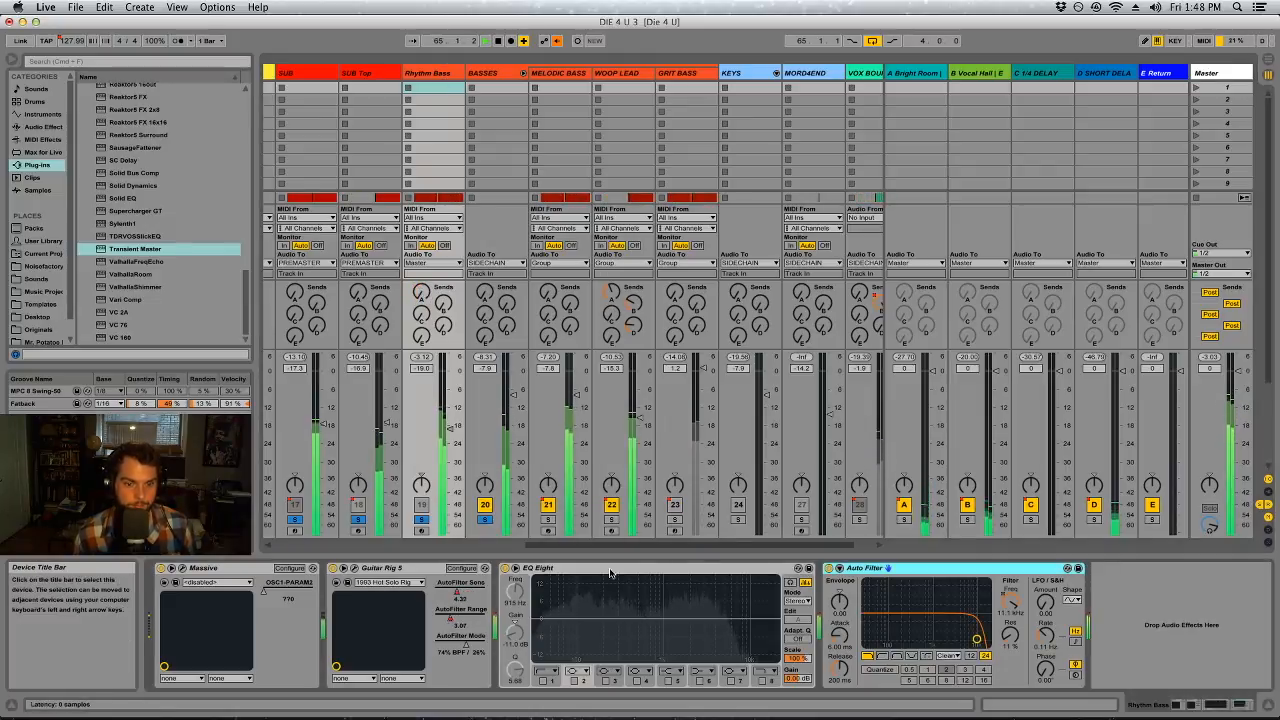
Shape Rhythm Bass's EQ Eight with a high cut near 3.41 kHz, a bell dip around 510 Hz and a low cut around 230 Hz
left_click(763, 680)
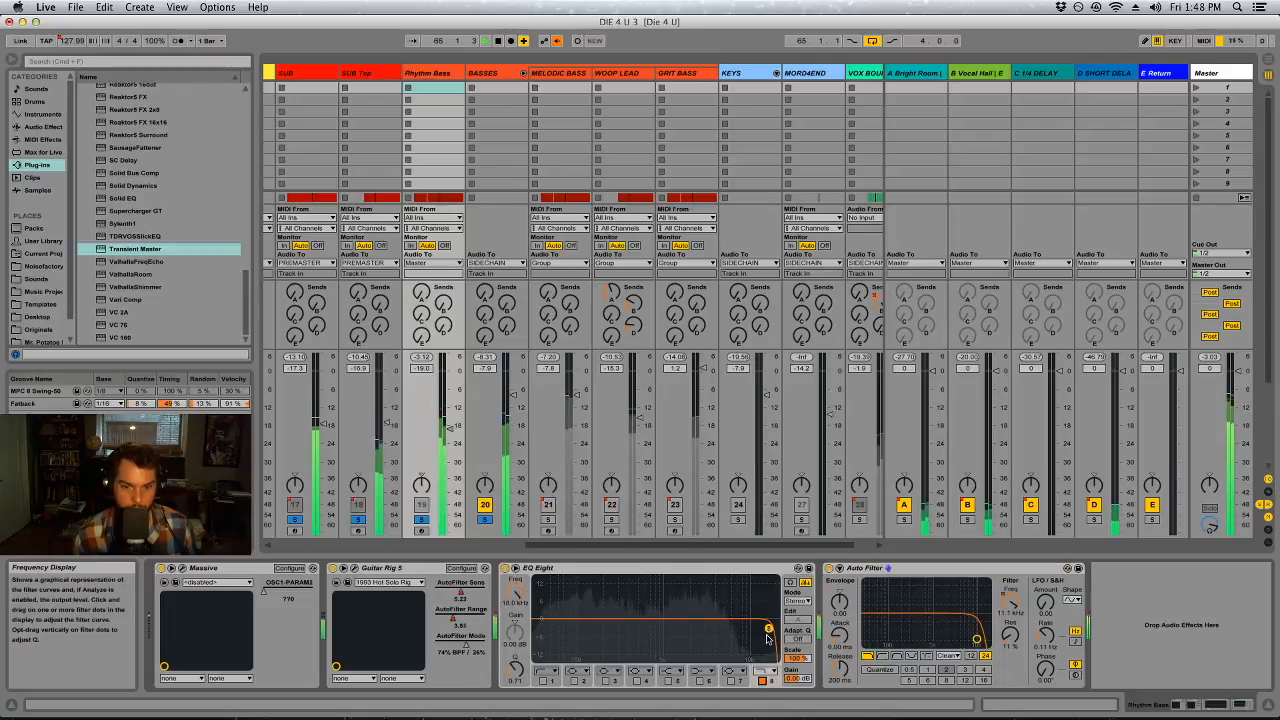
left_click_drag(757, 629, 681, 631)
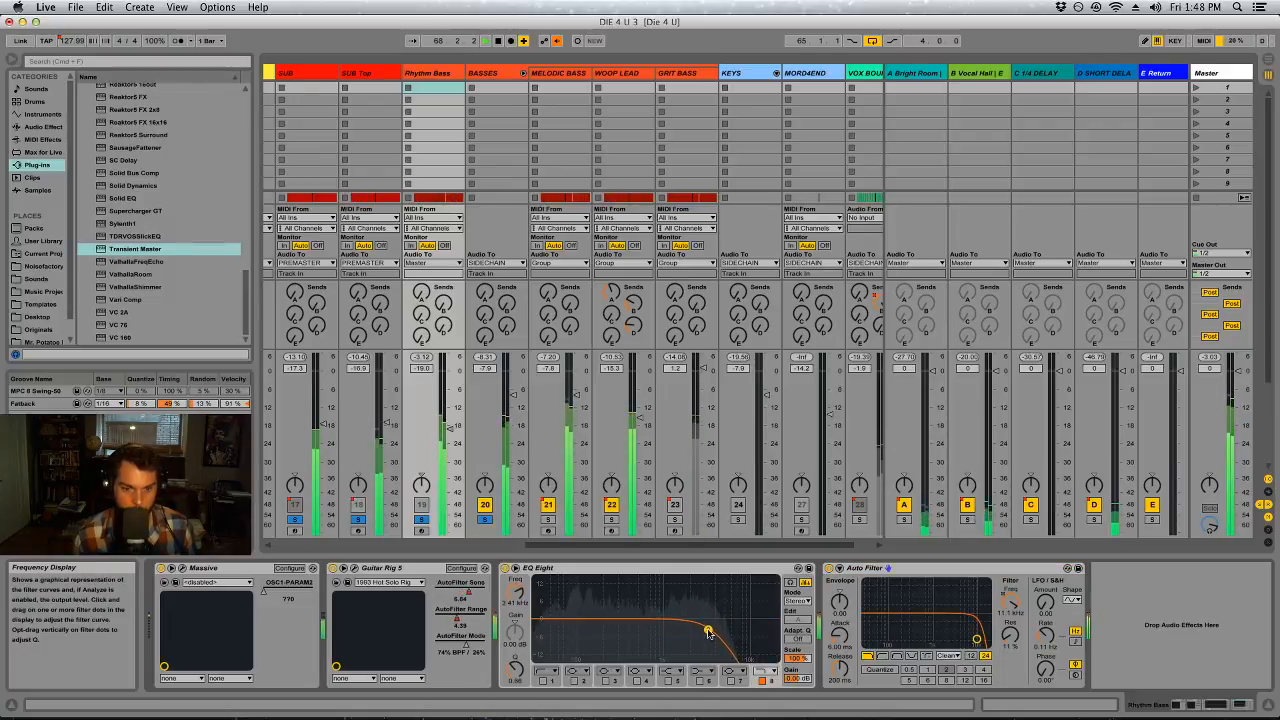
left_click(636, 680)
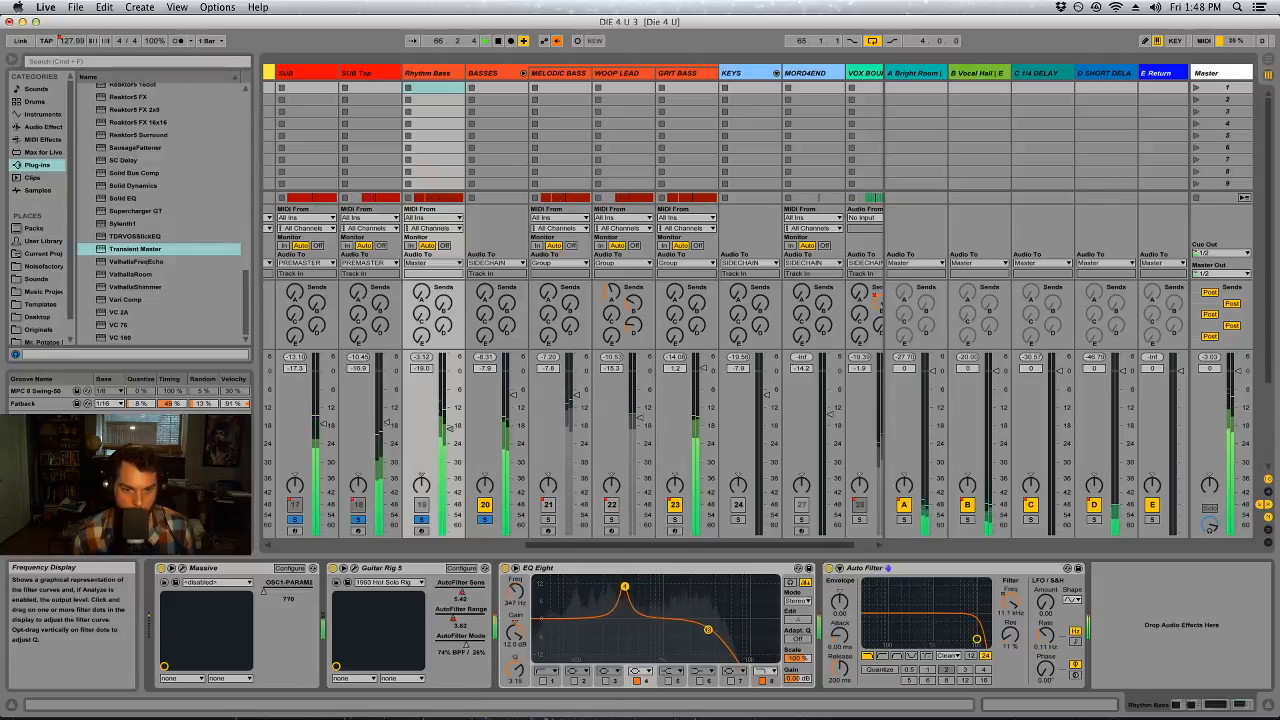
left_click_drag(515, 631, 515, 662)
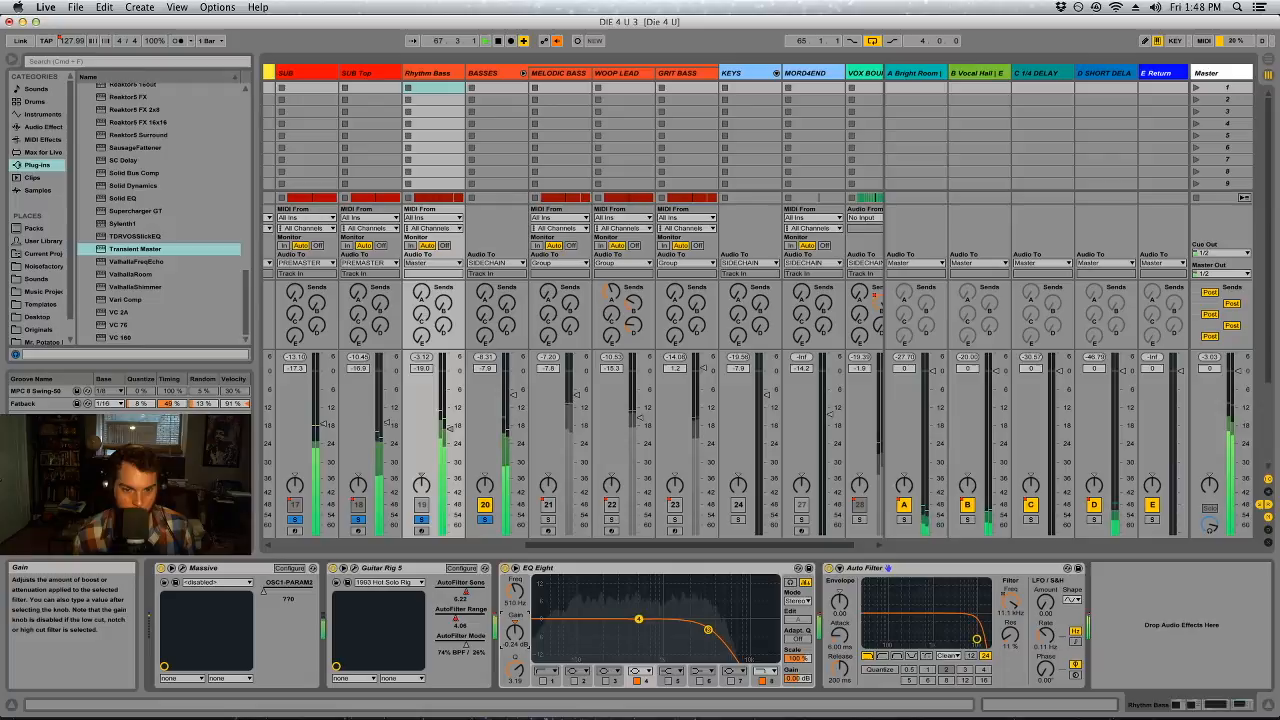
left_click(542, 680)
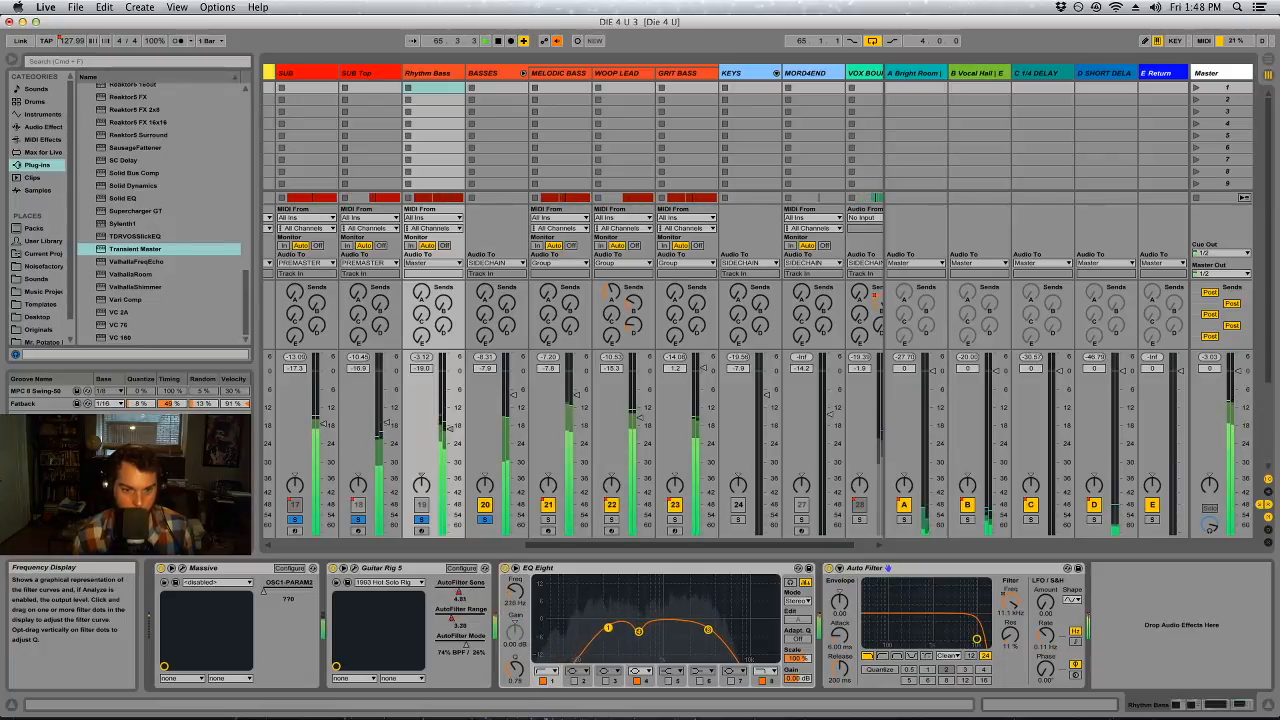
Sweep Rhythm Bass's EQ band 3, cut about 4.8 dB at 1.18 kHz, and set the high cut to 4.09 kHz
left_click(607, 682)
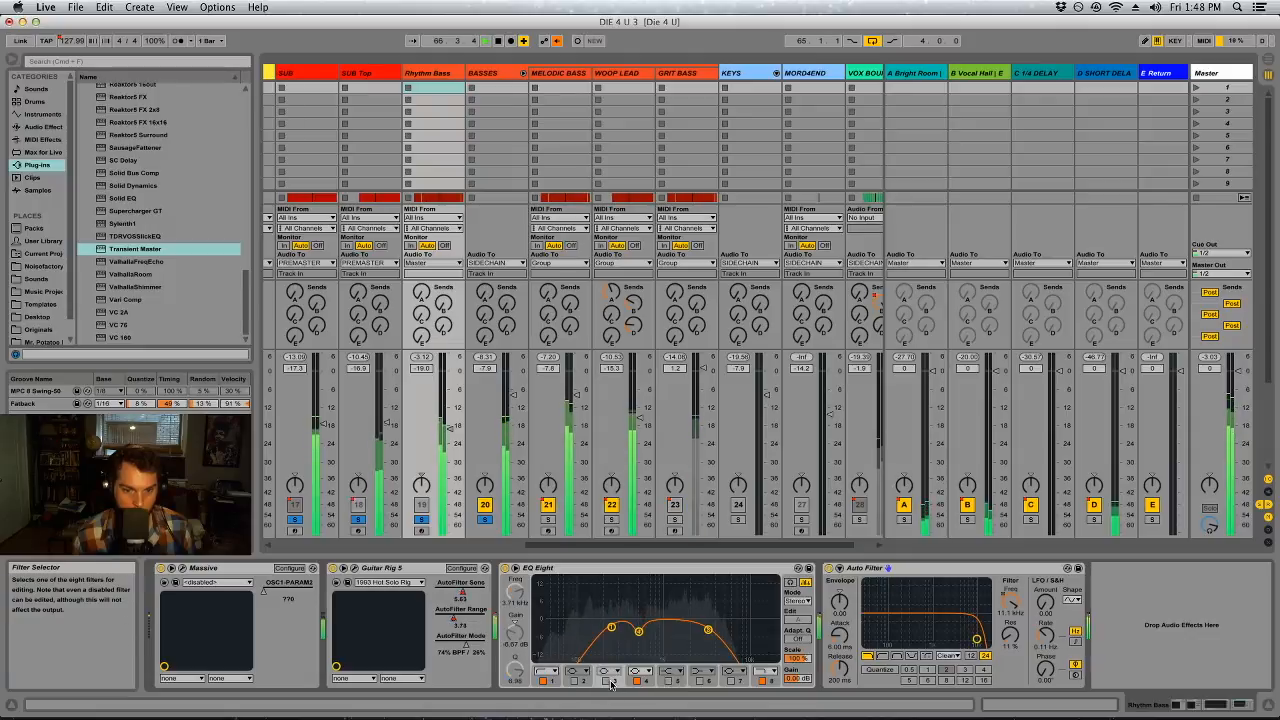
left_click(606, 682)
left_click(606, 682)
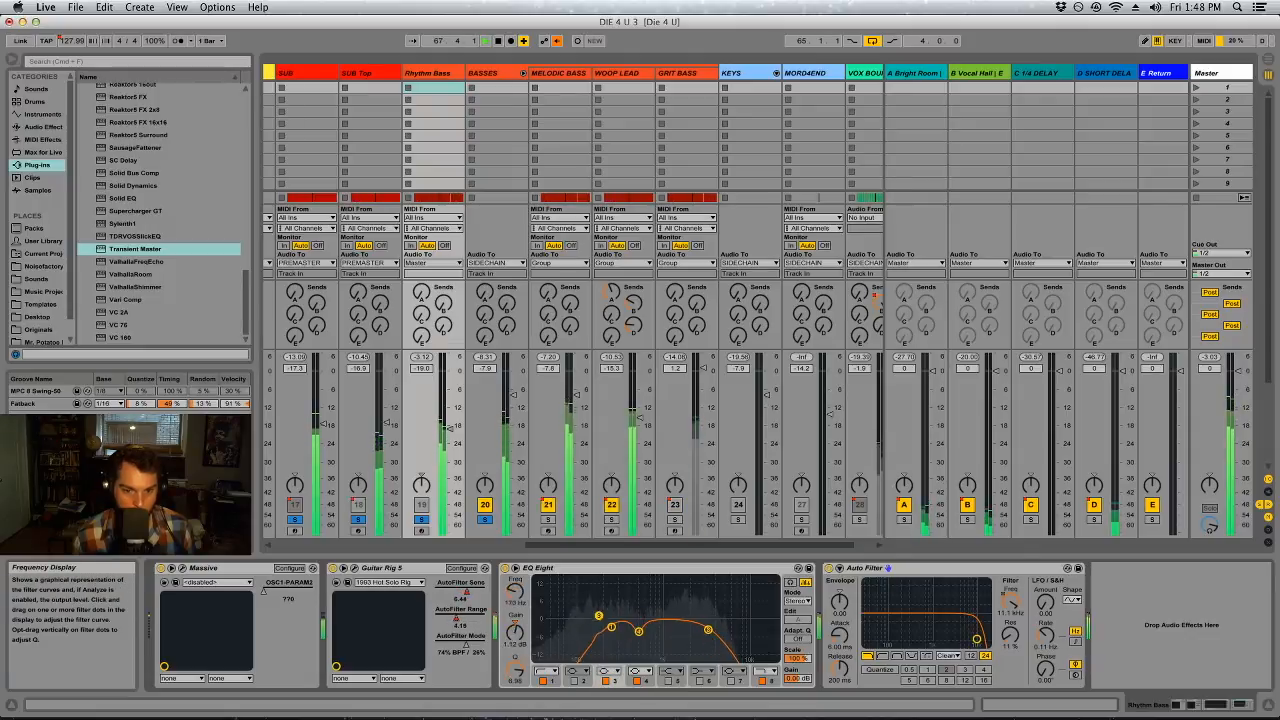
left_click_drag(515, 672, 515, 703)
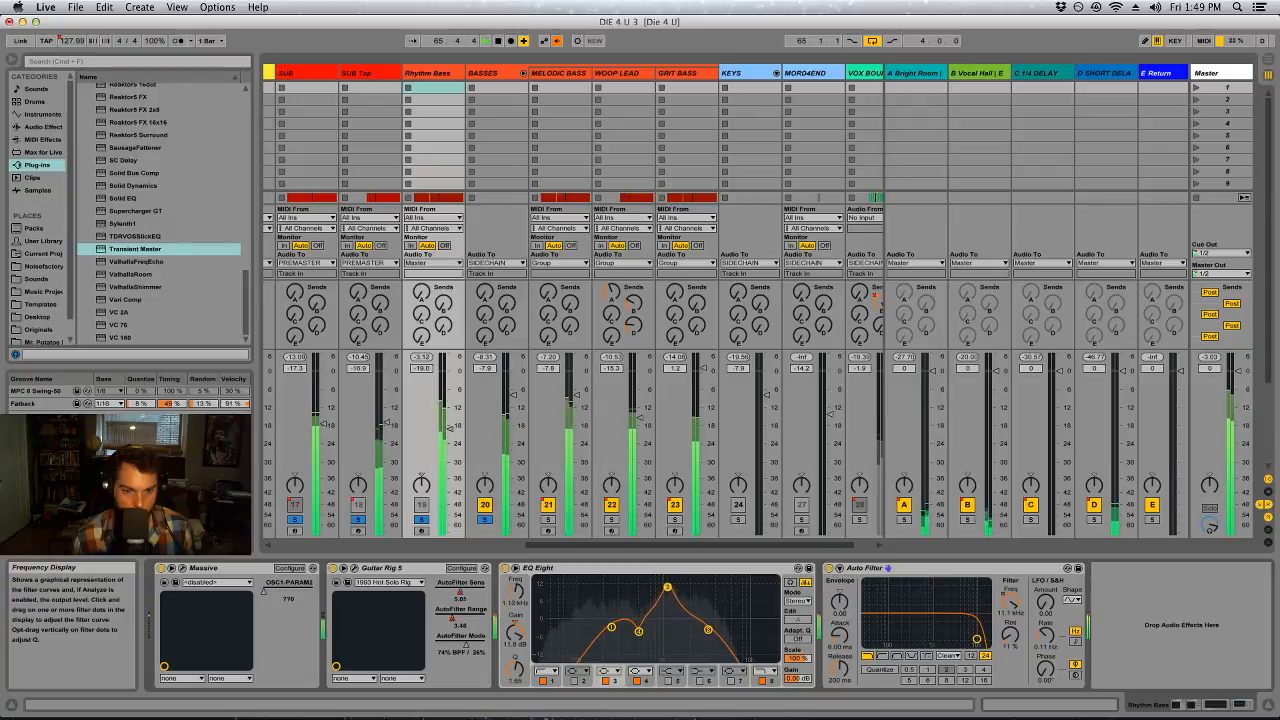
left_click_drag(670, 589, 670, 566)
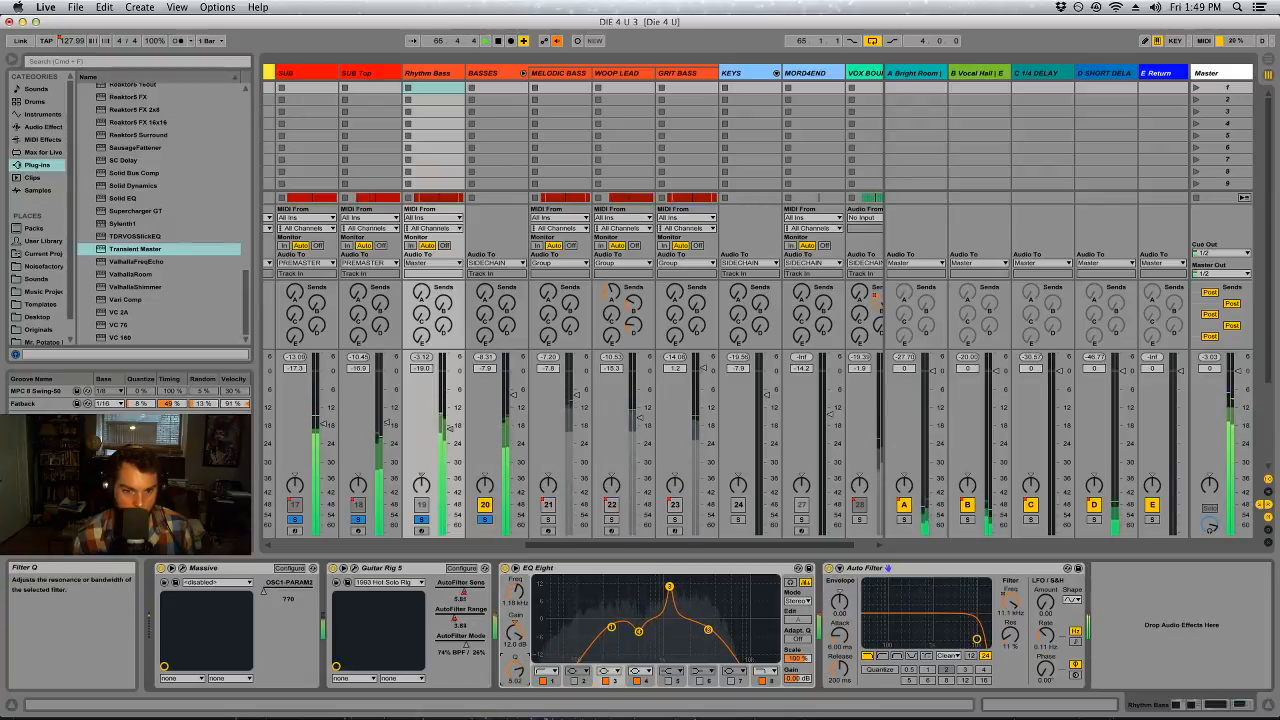
left_click_drag(505, 644, 505, 655)
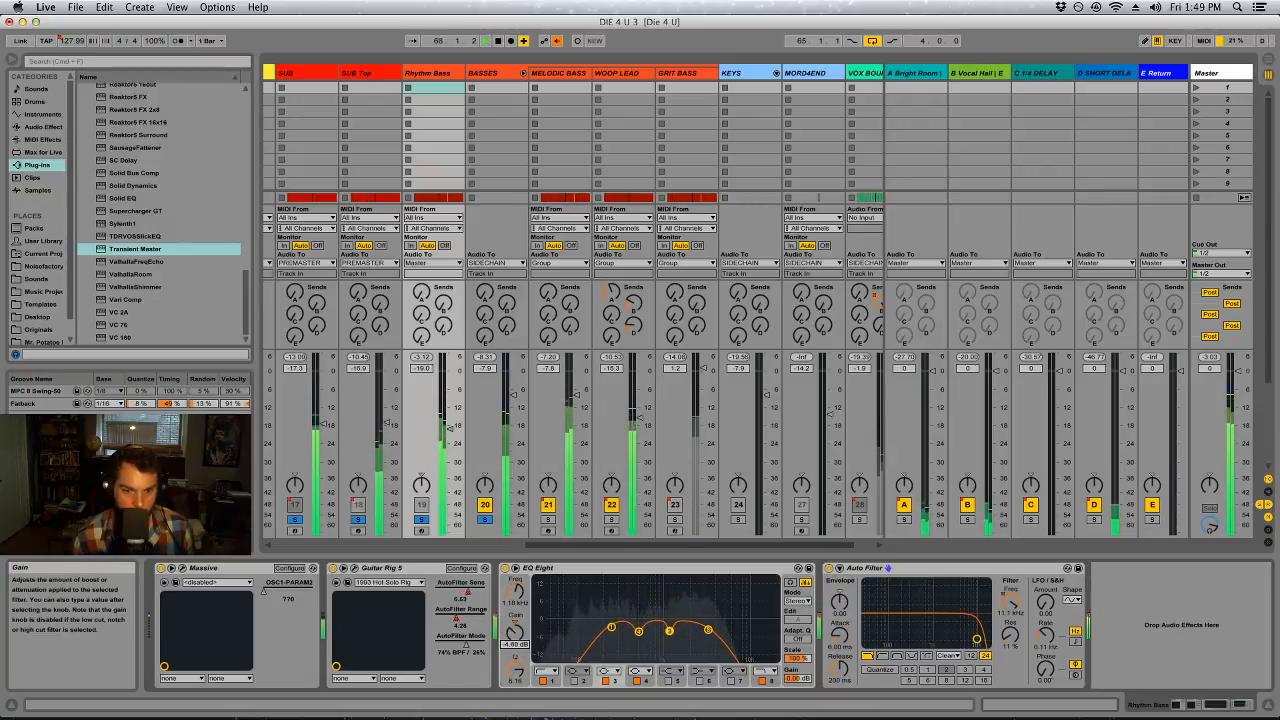
left_click_drag(708, 629, 716, 629)
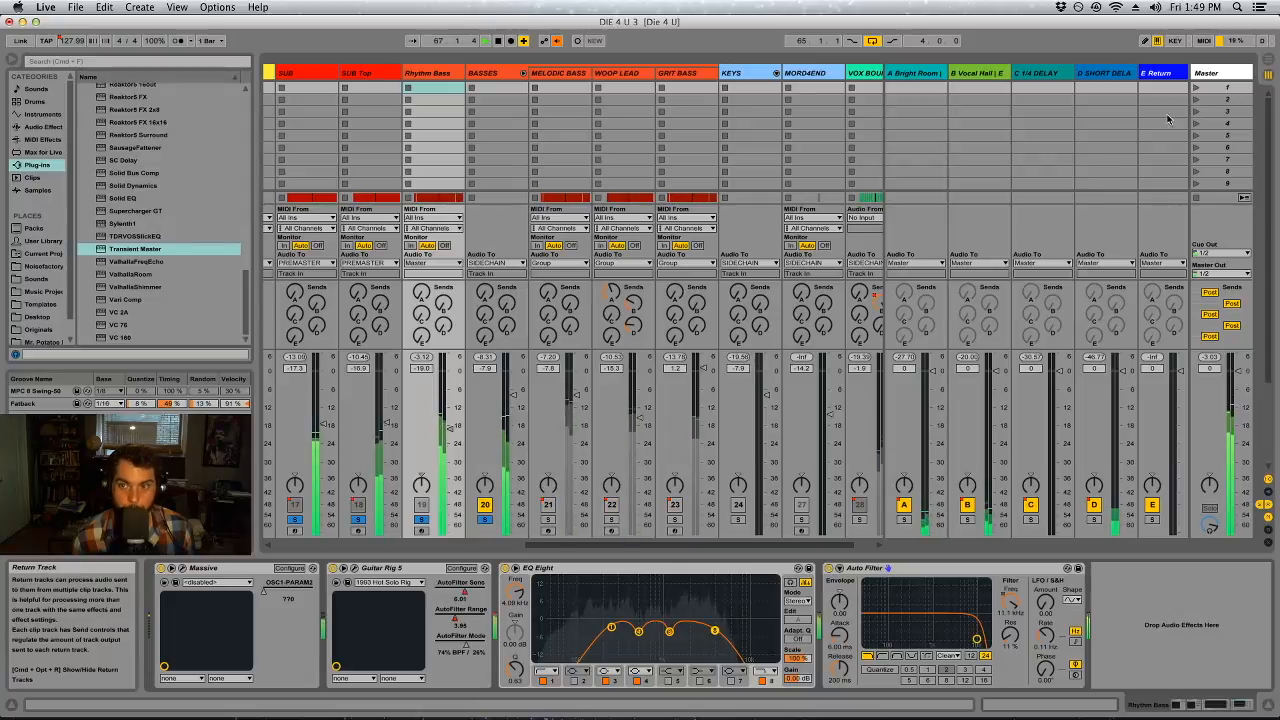
Switch the Master's first Auto Filter to high-pass at about 2.08 kHz, listen to the upper range and stop playback
left_click(1221, 73)
left_click(360, 568)
left_click(214, 655)
left_click_drag(318, 636, 277, 636)
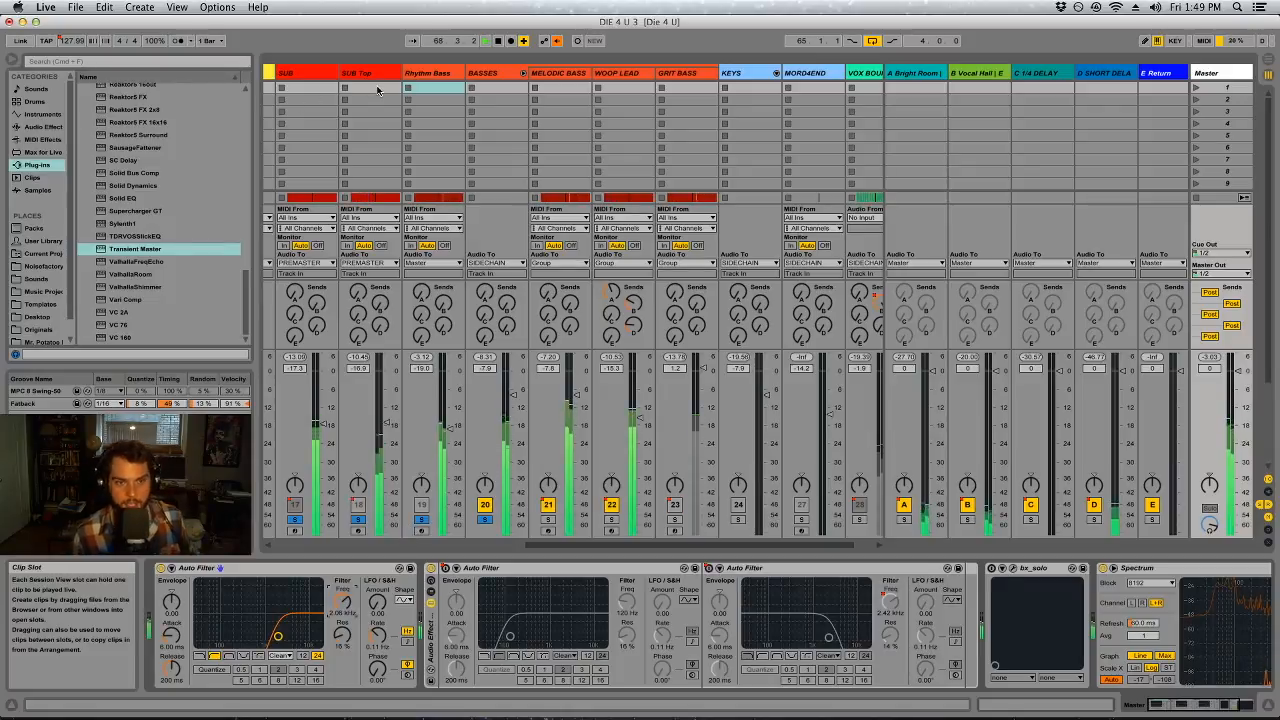
key("space")
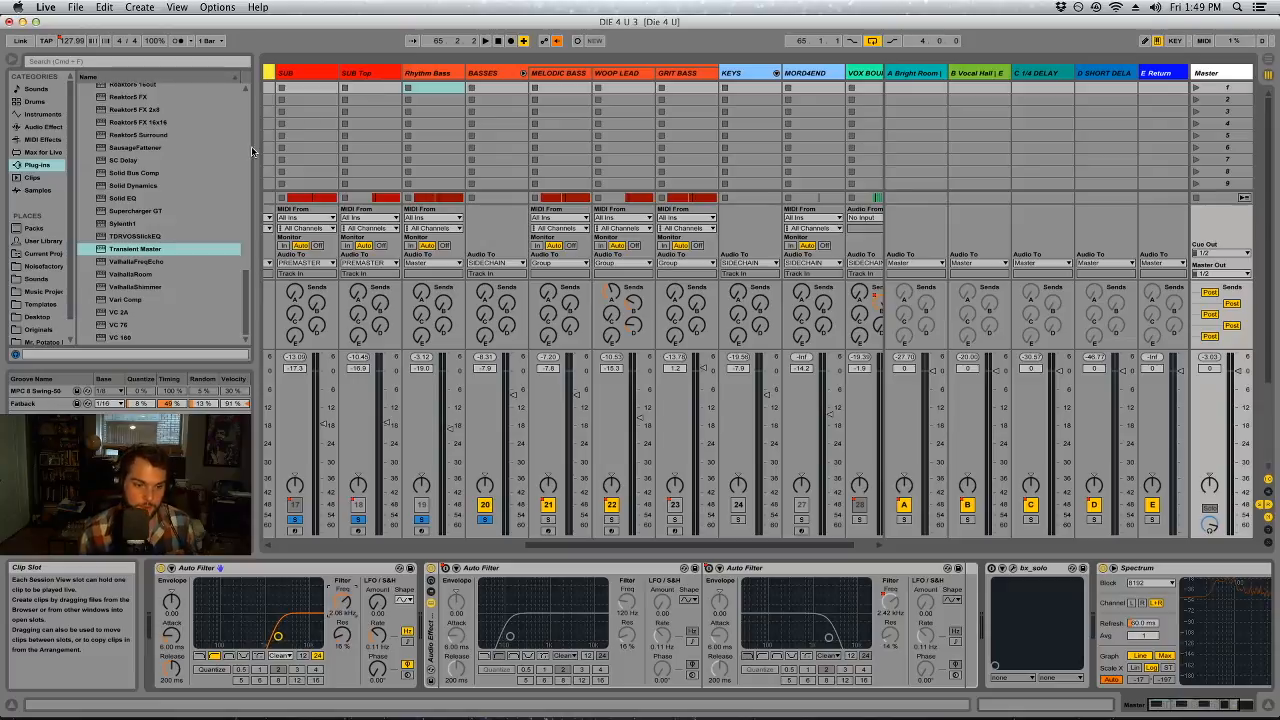
left_click(360, 73)
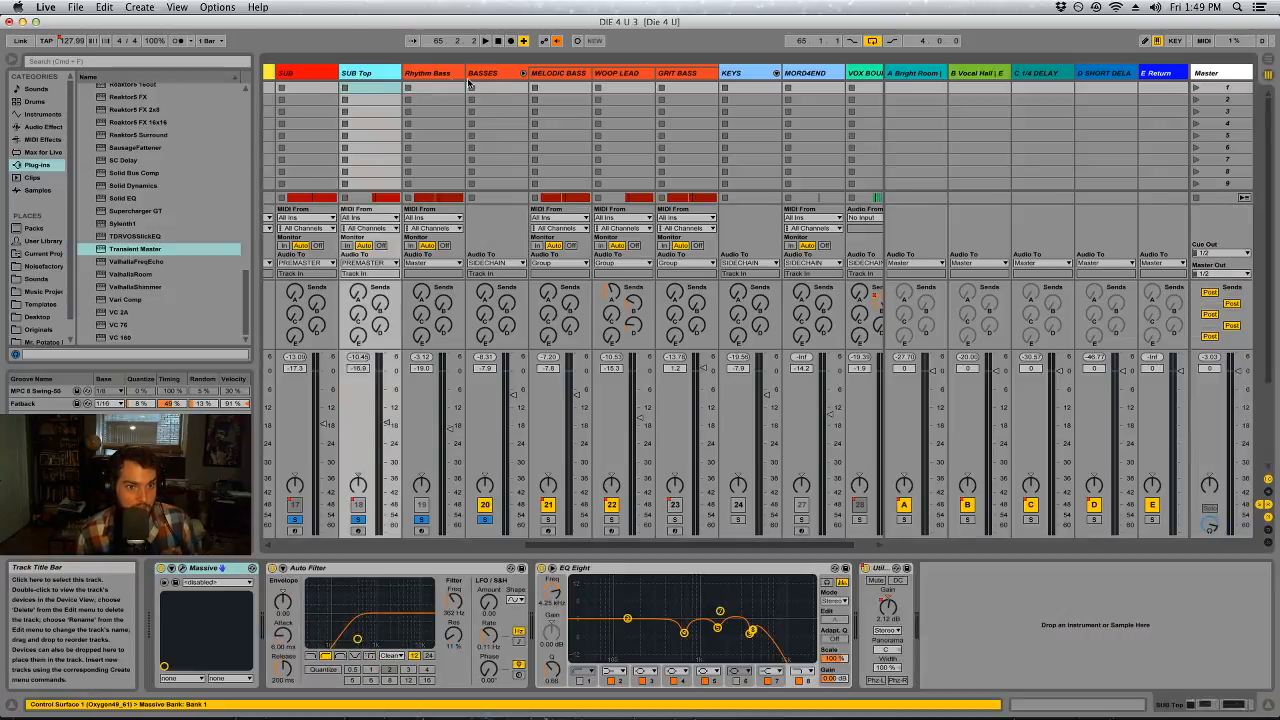
left_click(438, 74)
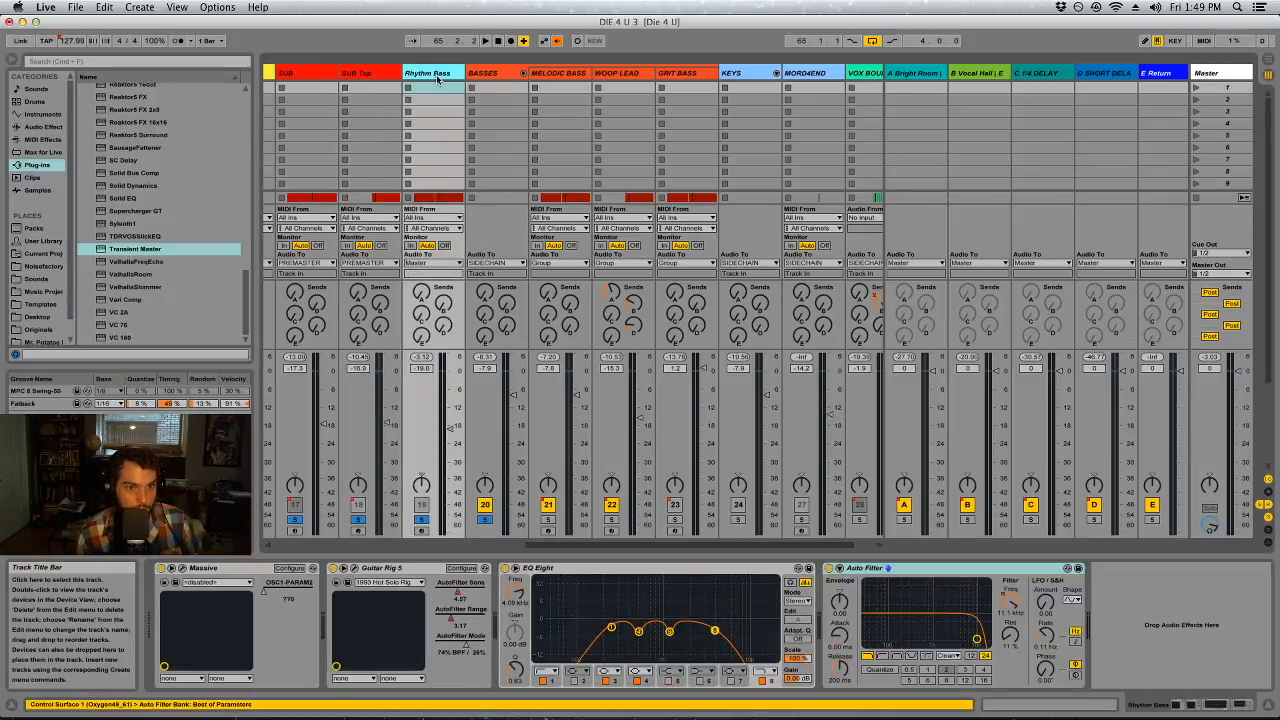
left_click(38, 126)
scroll(154, 190, "up", 5)
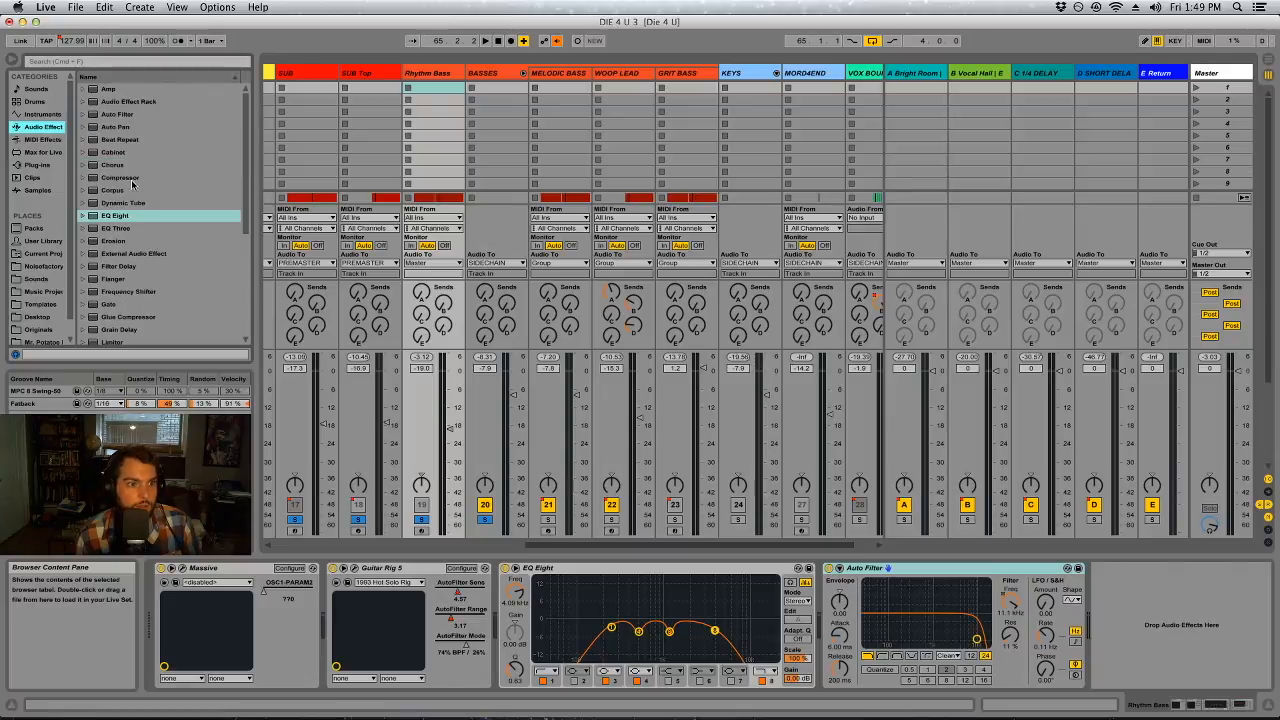
double_click(131, 179)
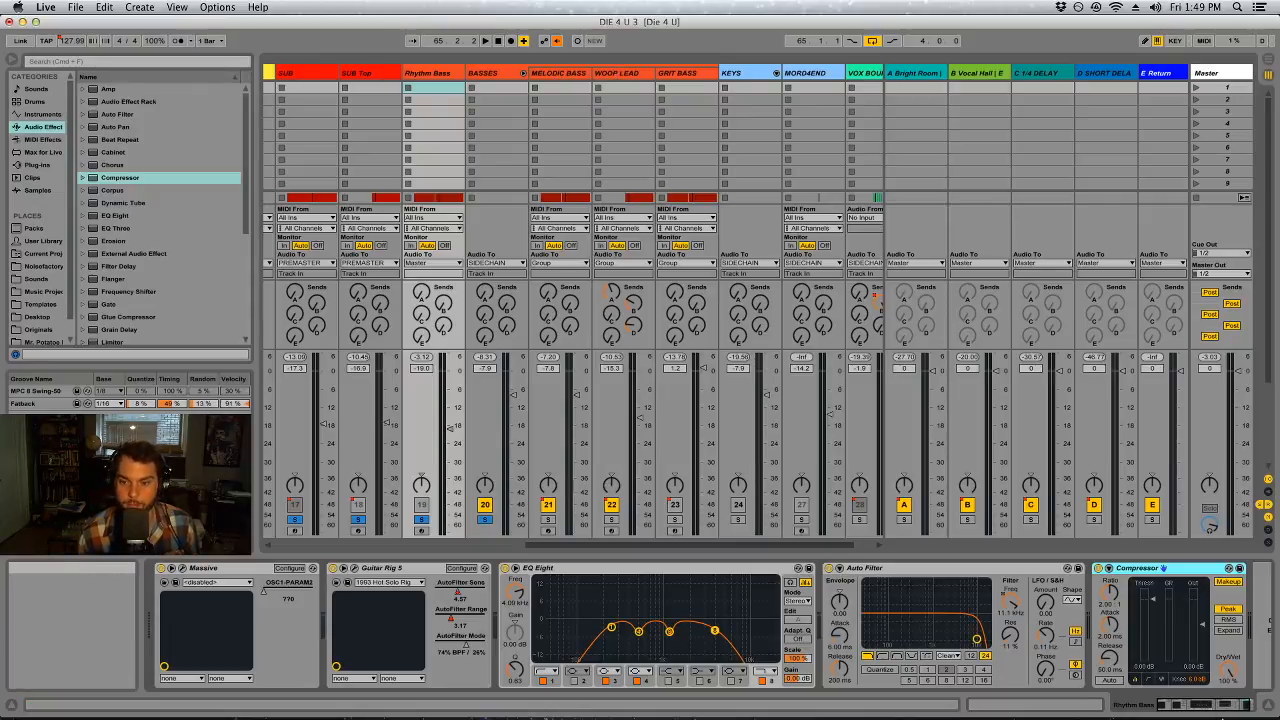
Expand Rhythm Bass's Compressor sidechain section and choose MELODIC BASS as its sidechain source
left_click(1230, 706)
left_click(1060, 569)
left_click(1070, 600)
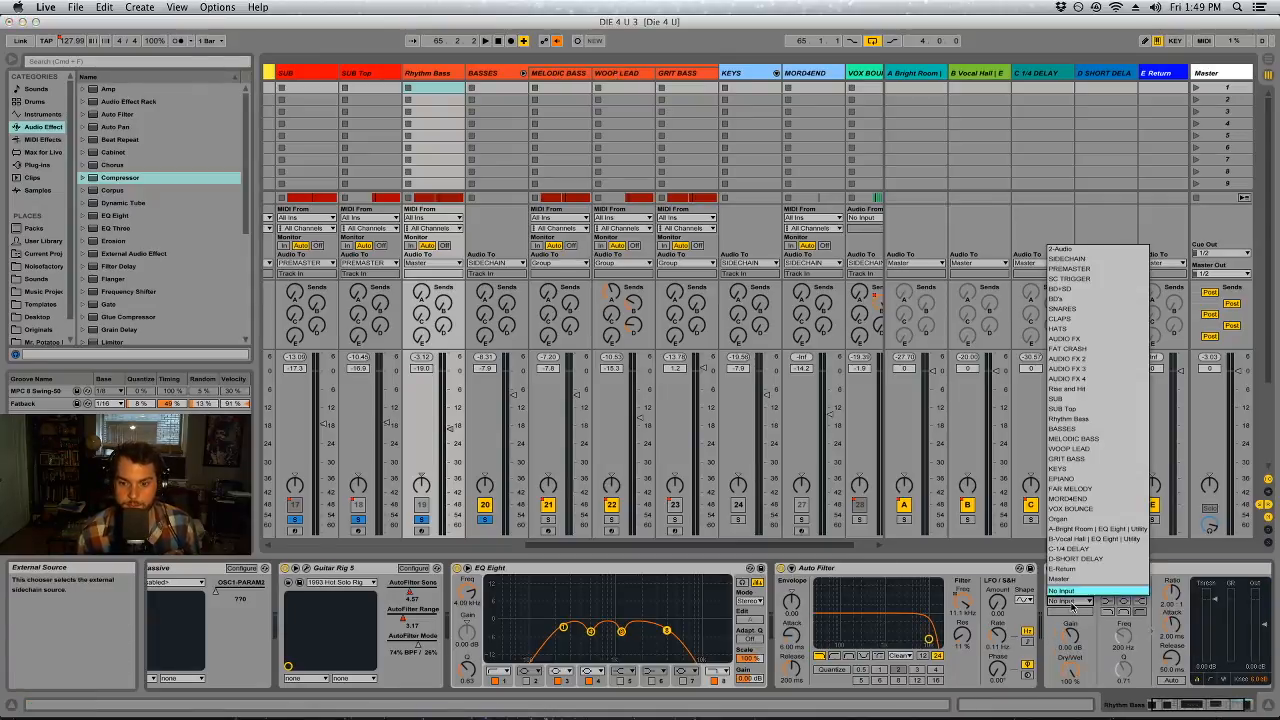
left_click(1075, 438)
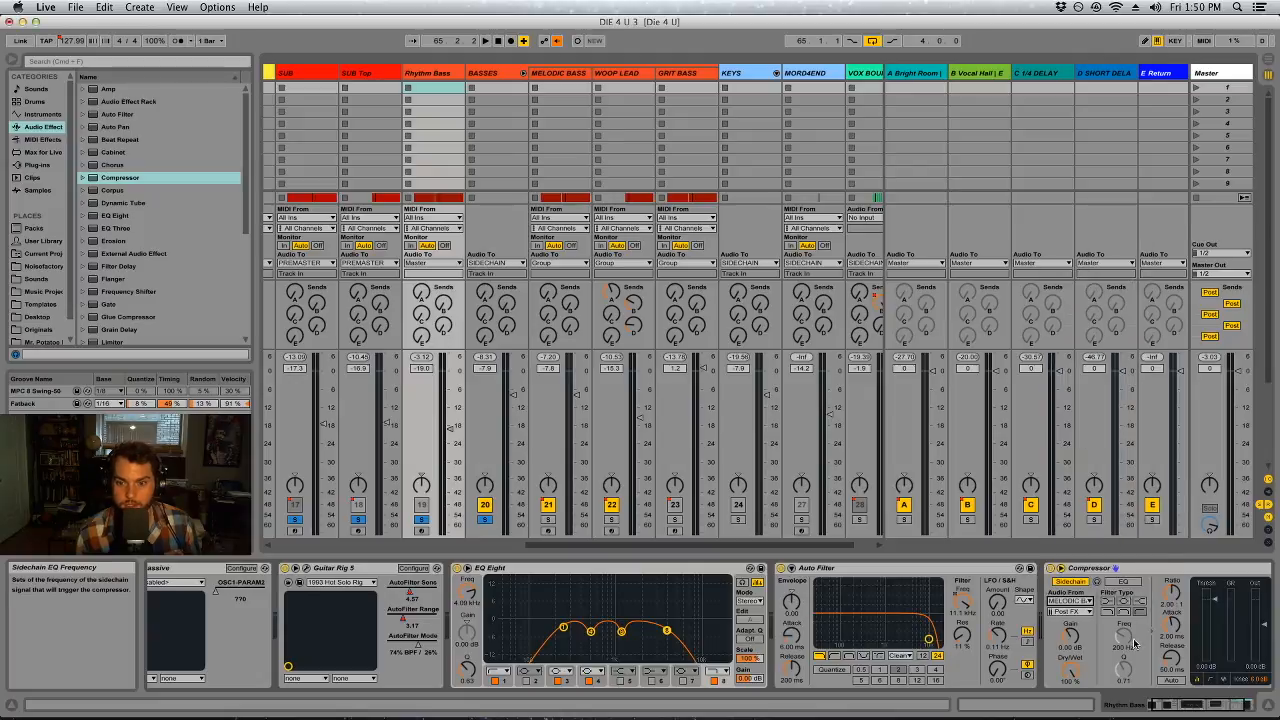
Show the Compressor's transfer curve, set its attack to 0.01 ms, and take the sidechain signal Post Mixer during playback
left_click(1221, 707)
left_click(1102, 680)
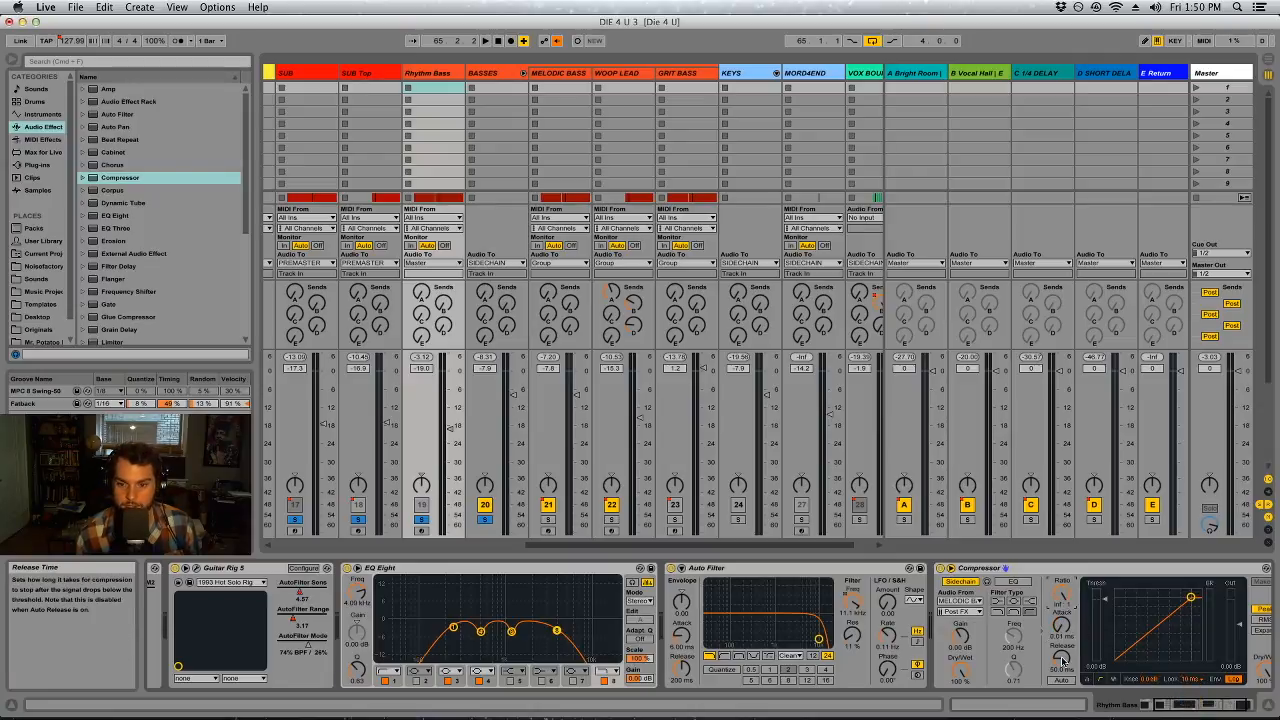
key("space")
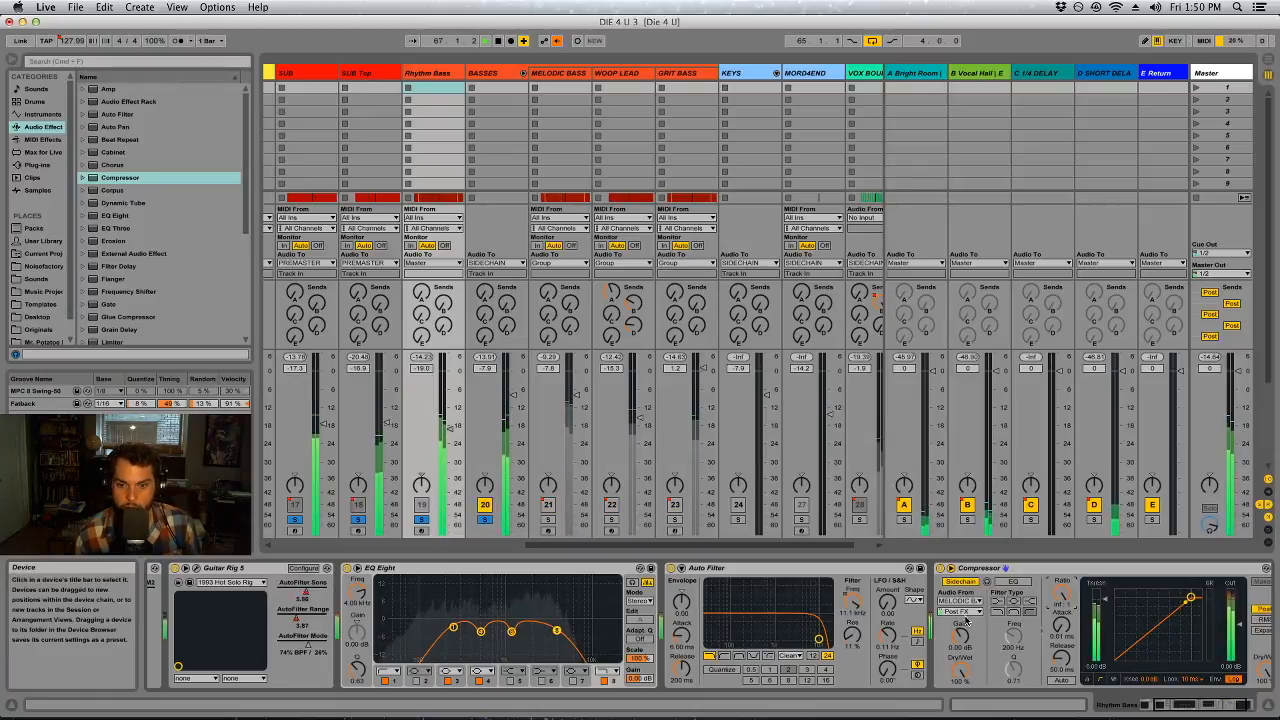
left_click(958, 611)
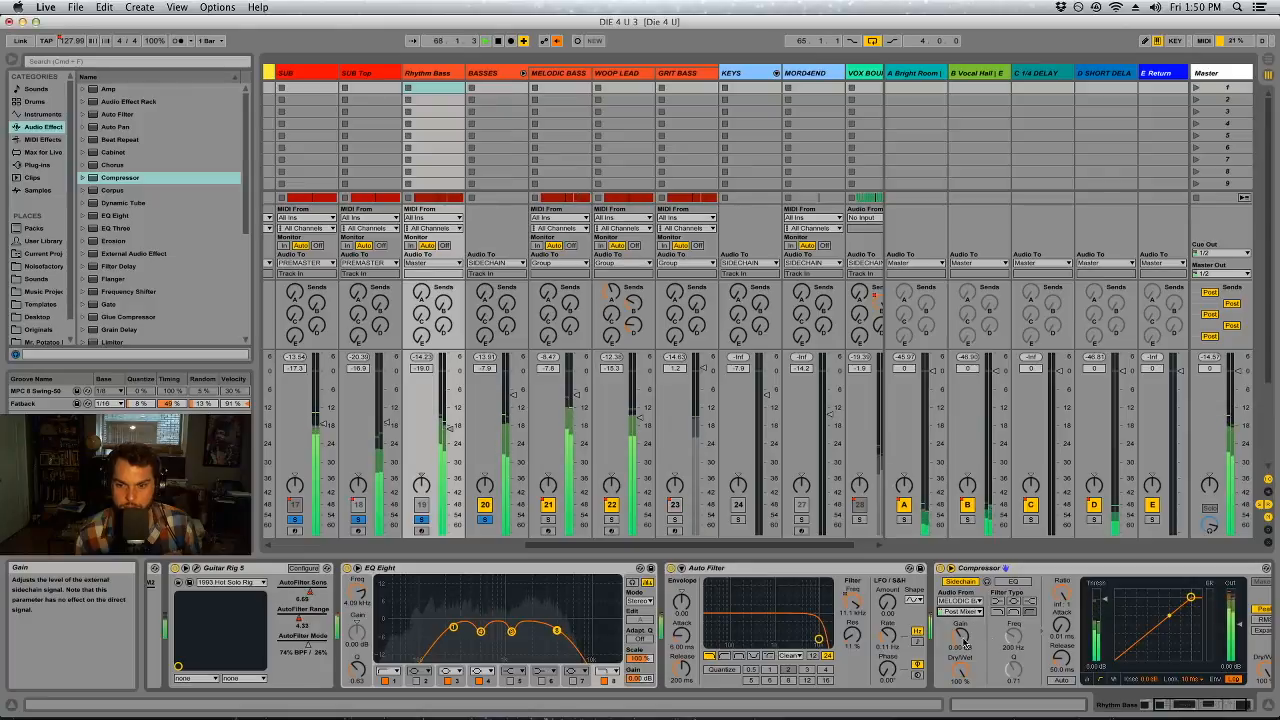
Set Rhythm Bass's Compressor threshold to about -21 dB and compare Rhythm Bass soloed alone with the BASSES group
left_click_drag(1105, 602, 1105, 610)
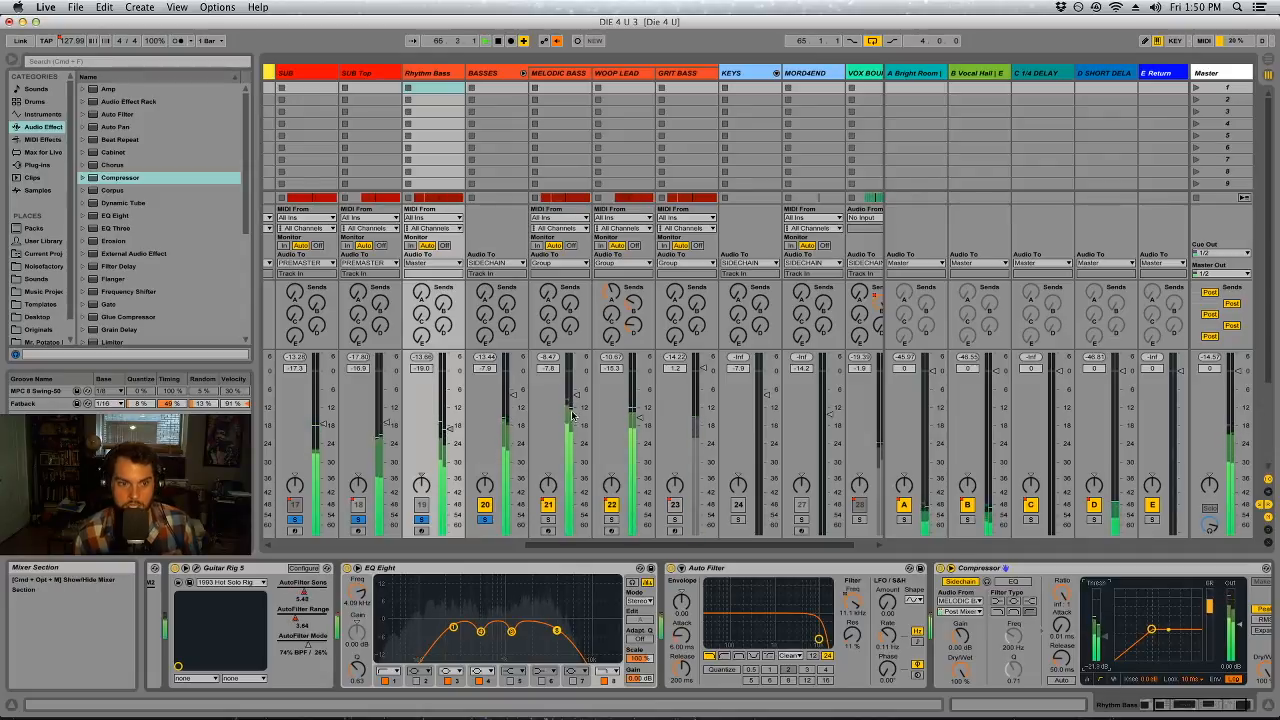
left_click(422, 520)
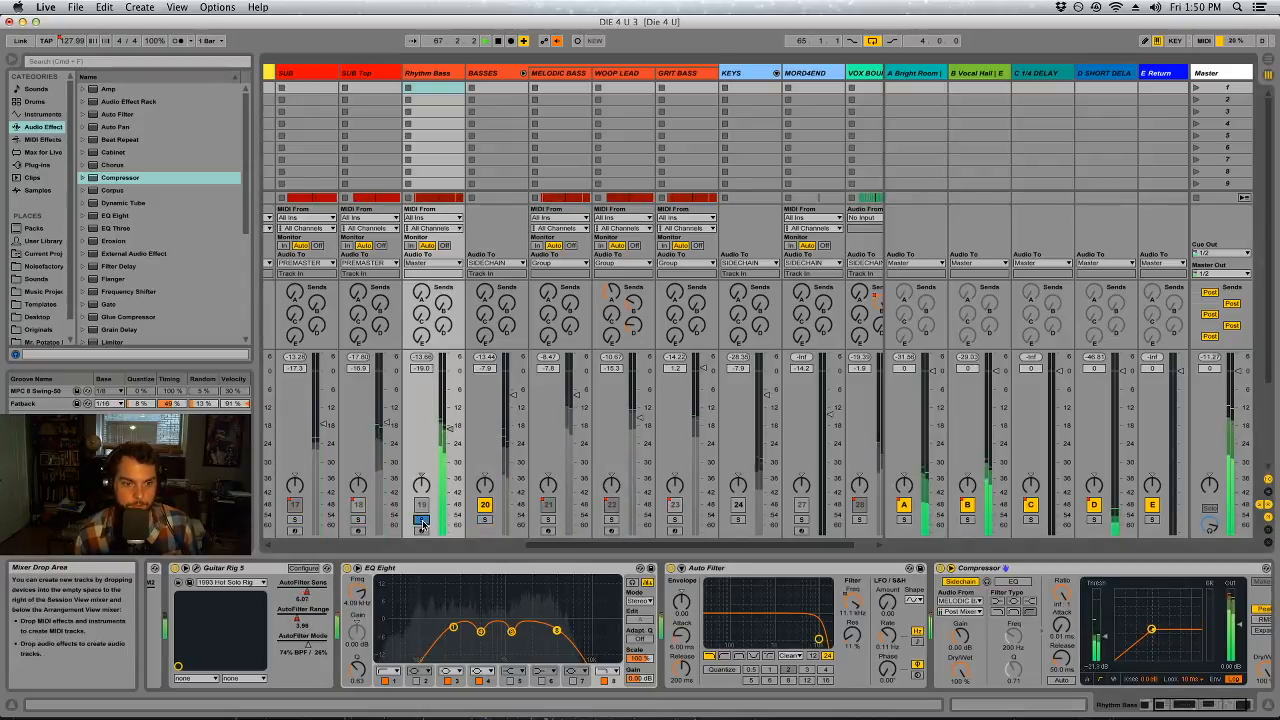
left_click(485, 520)
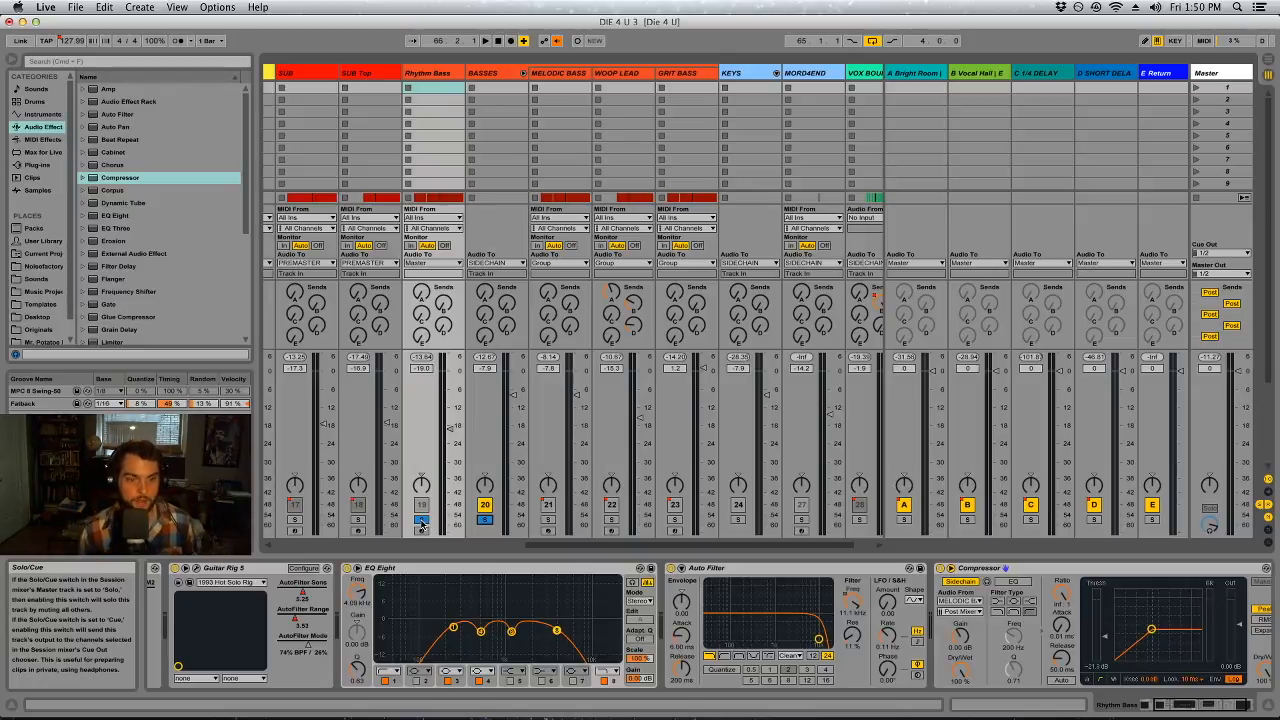
Clear the track solos, play the full mix and show the Master's devices
left_click(422, 521)
key("space")
left_click(1224, 74)
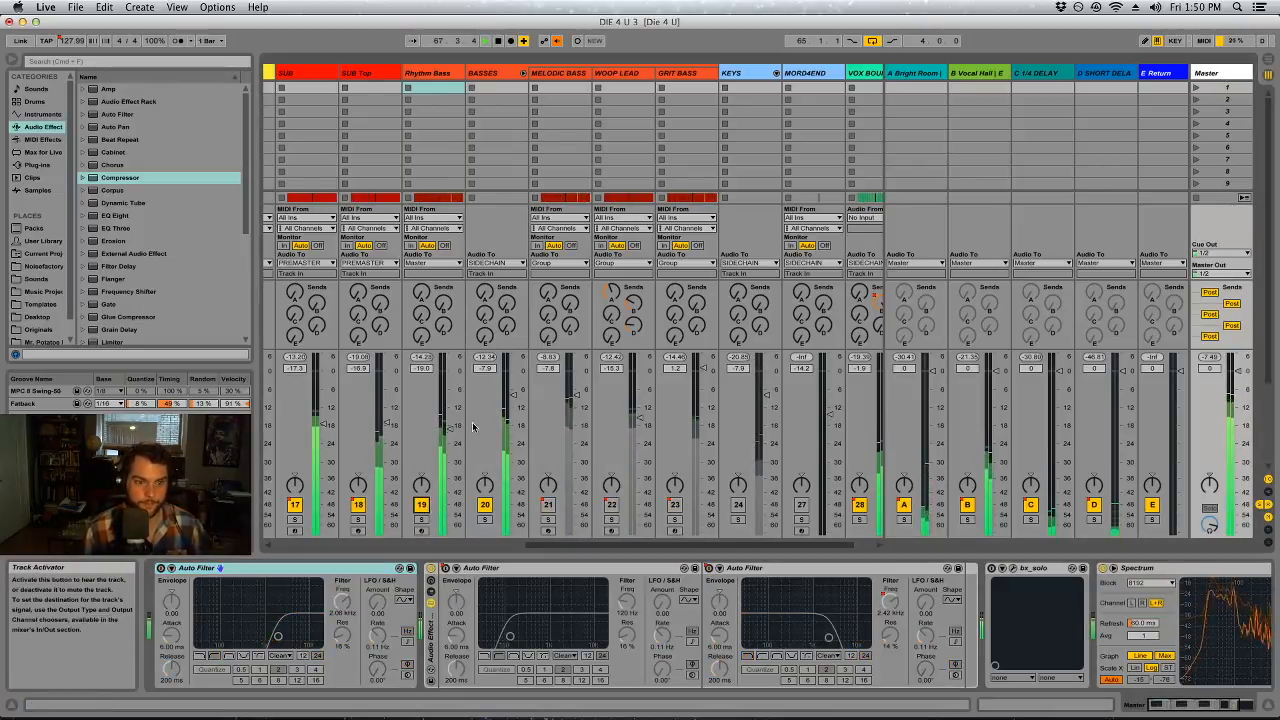
Raise the high-cut frequency in Rhythm Bass's EQ Eight and add a narrow band 7 cut of -15 dB at about 2.37 kHz
left_click(459, 75)
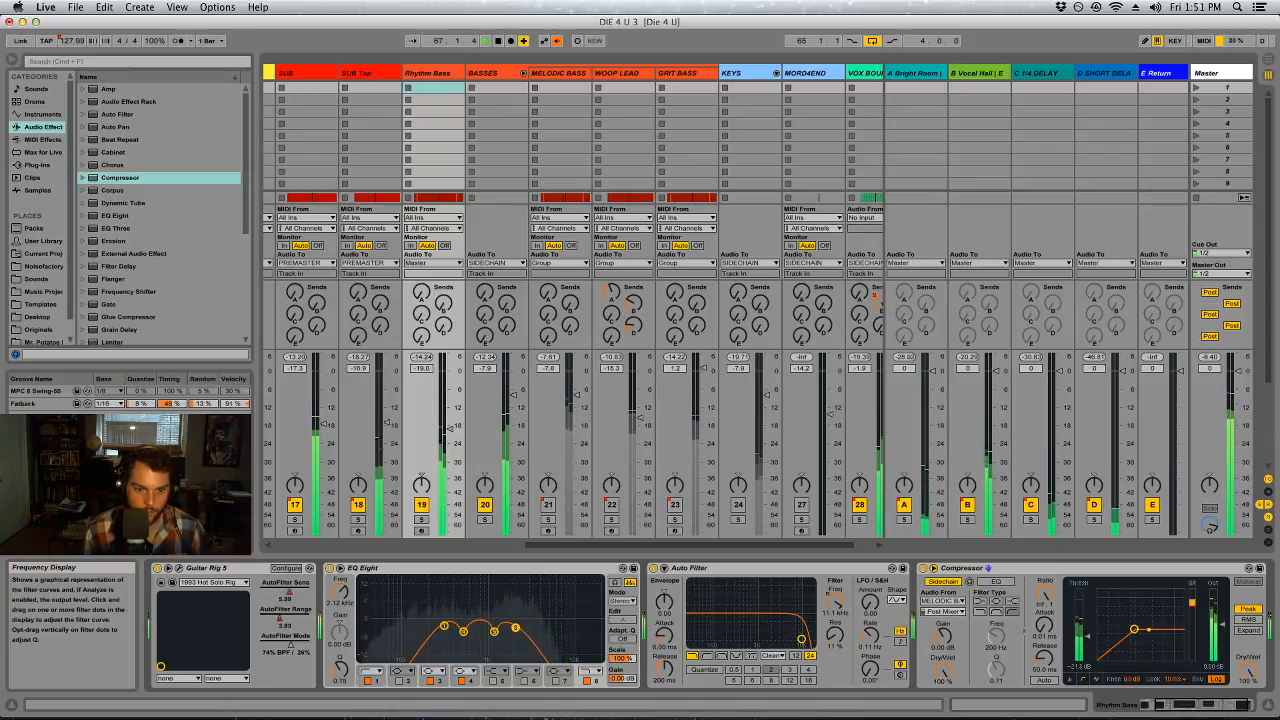
left_click_drag(444, 626, 435, 627)
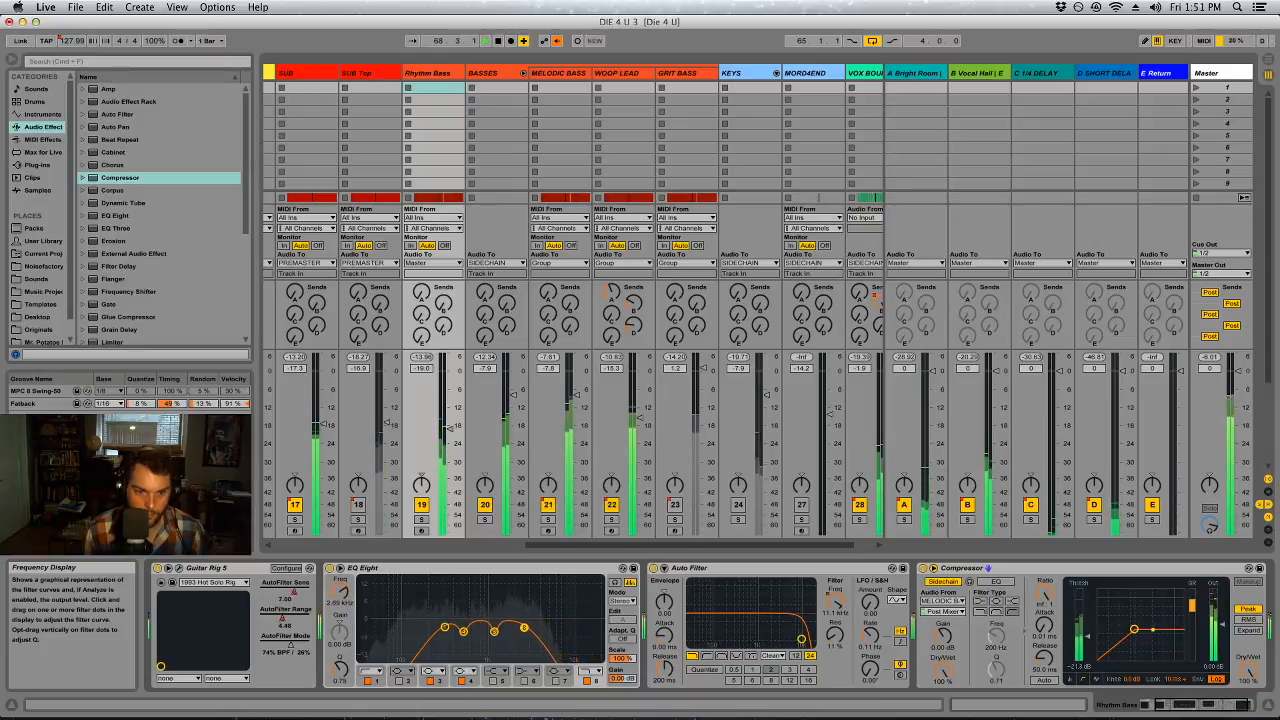
left_click(557, 680)
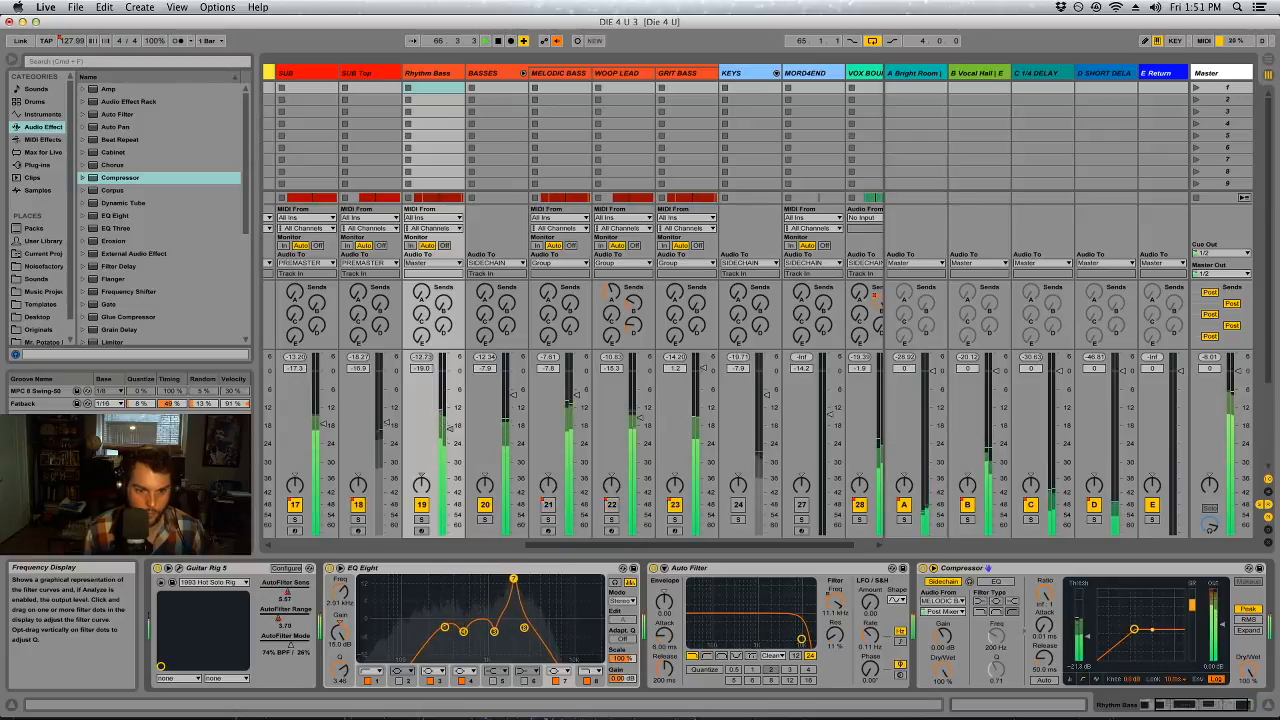
mouse_move(340, 668)
left_mouse_down()
mouse_move(341, 632)
mouse_move(341, 665)
left_mouse_up()
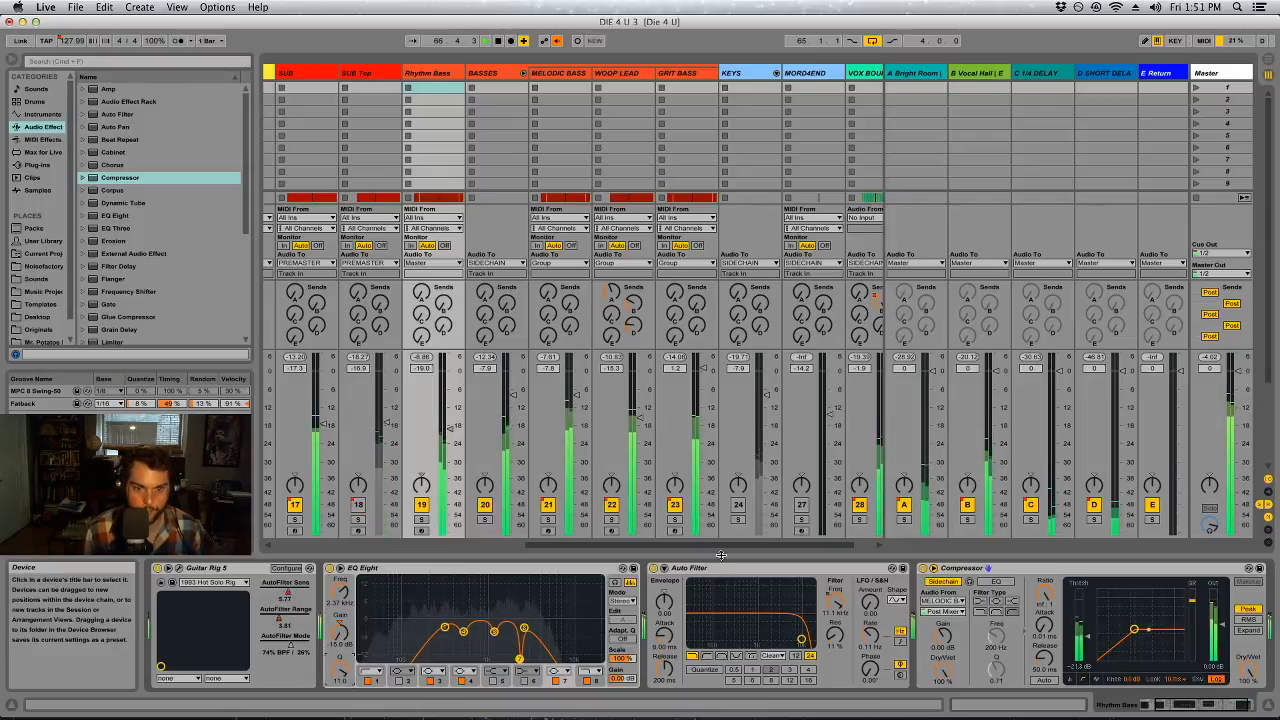
Unfold the KEYS group, solo FAR MELODY and show its device chain
scroll(756, 545, "right", 3)
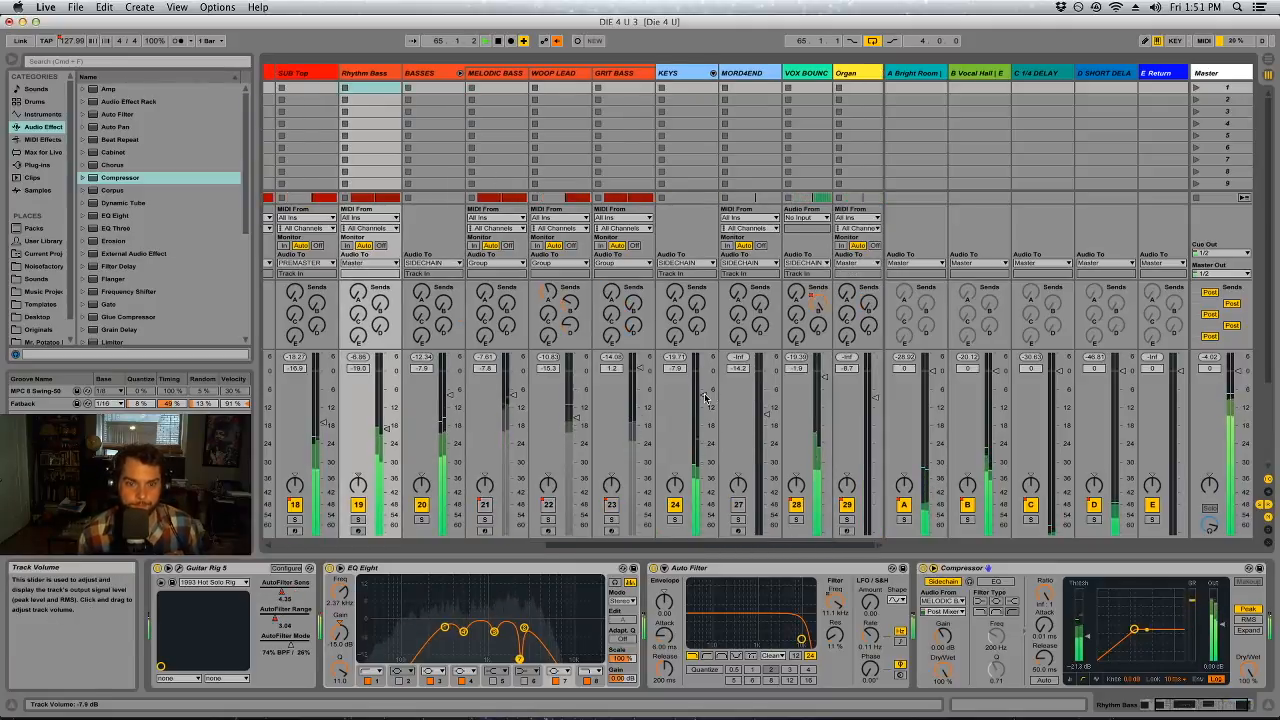
left_click(695, 73)
left_click(713, 73)
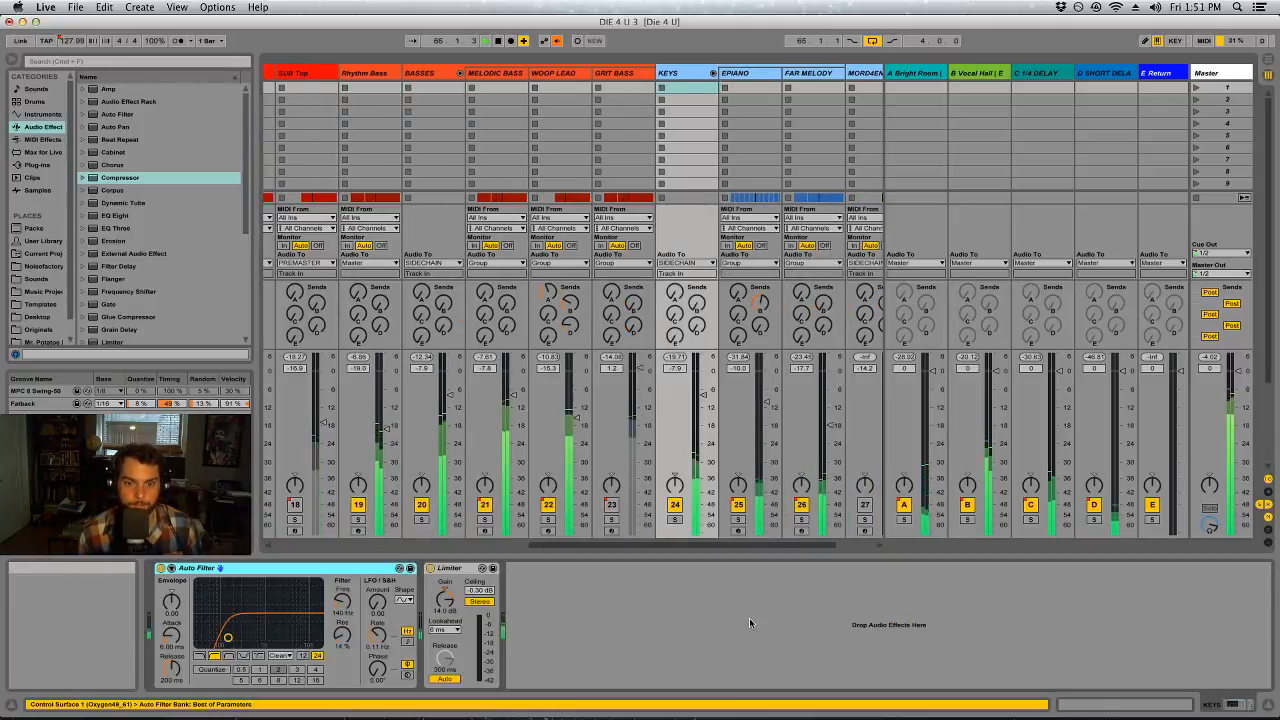
left_click(801, 520)
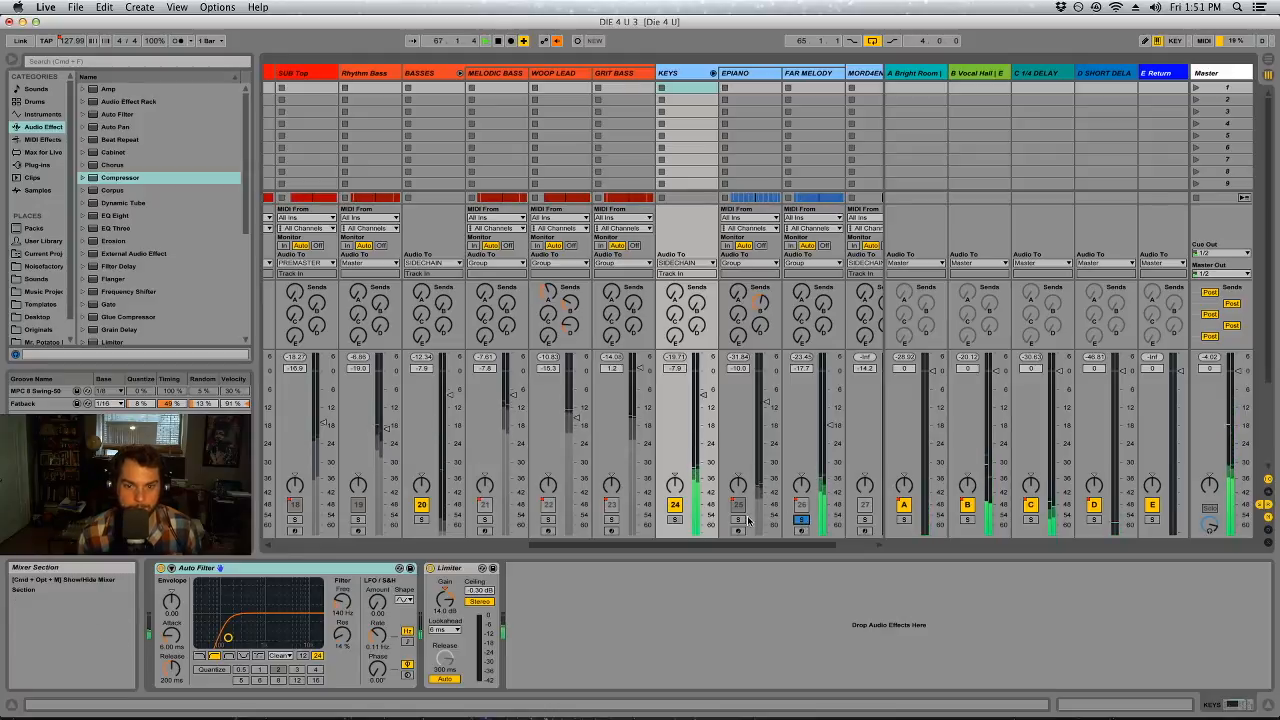
left_click_drag(806, 546, 848, 546)
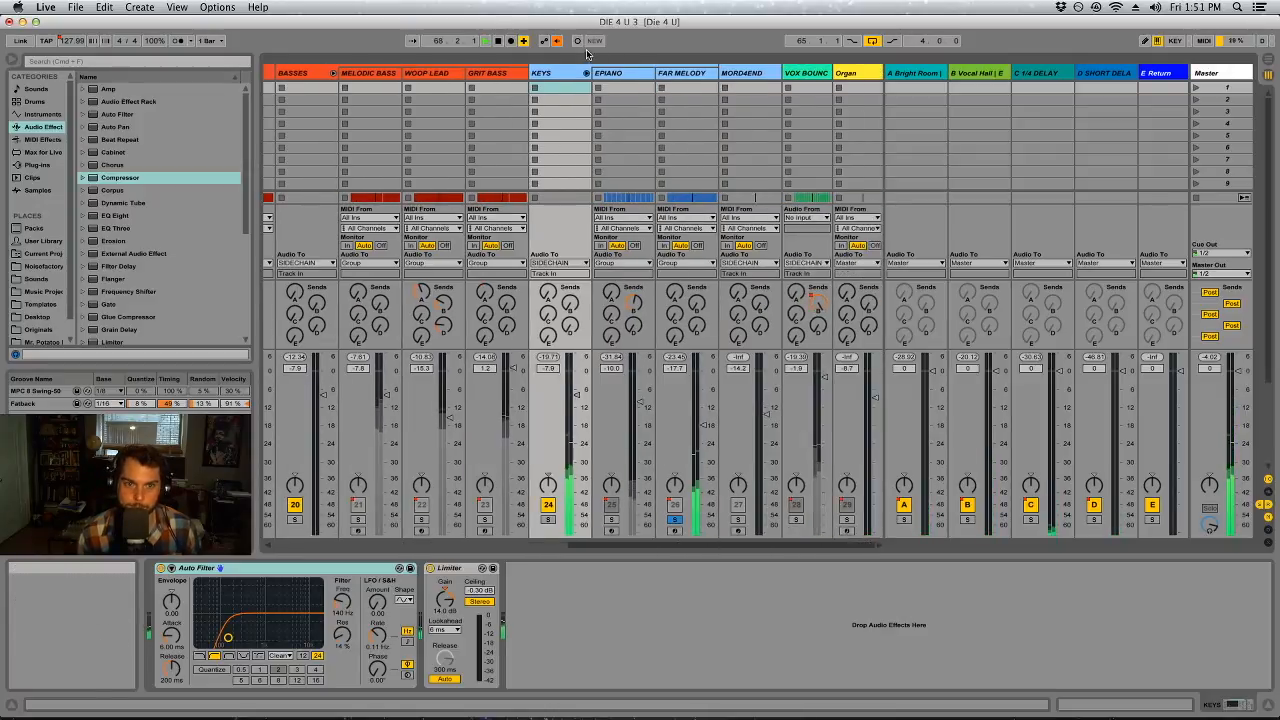
left_click_drag(677, 74, 540, 86)
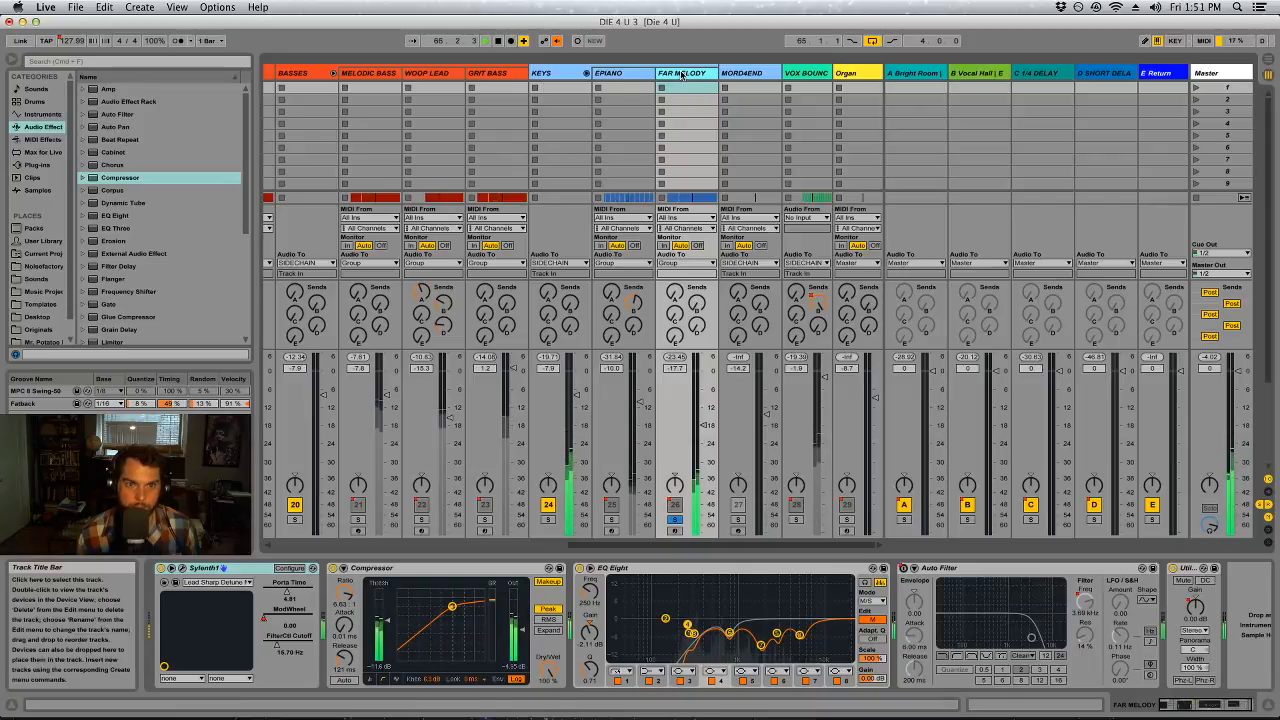
Switch to the Arrangement View, reduce EPIANO's track height and ungroup the KEYS tracks
key("Tab")
scroll(966, 375, "down", 5)
scroll(966, 375, "up", 1)
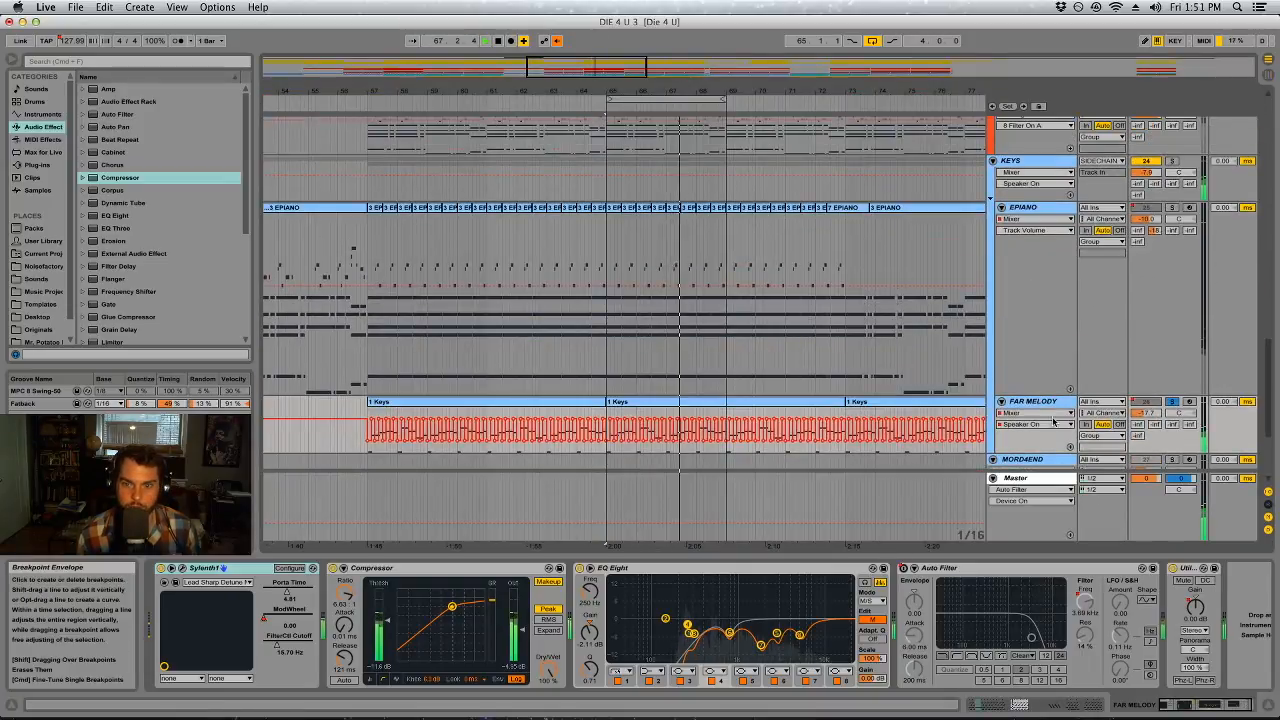
left_click_drag(1040, 396, 1045, 247)
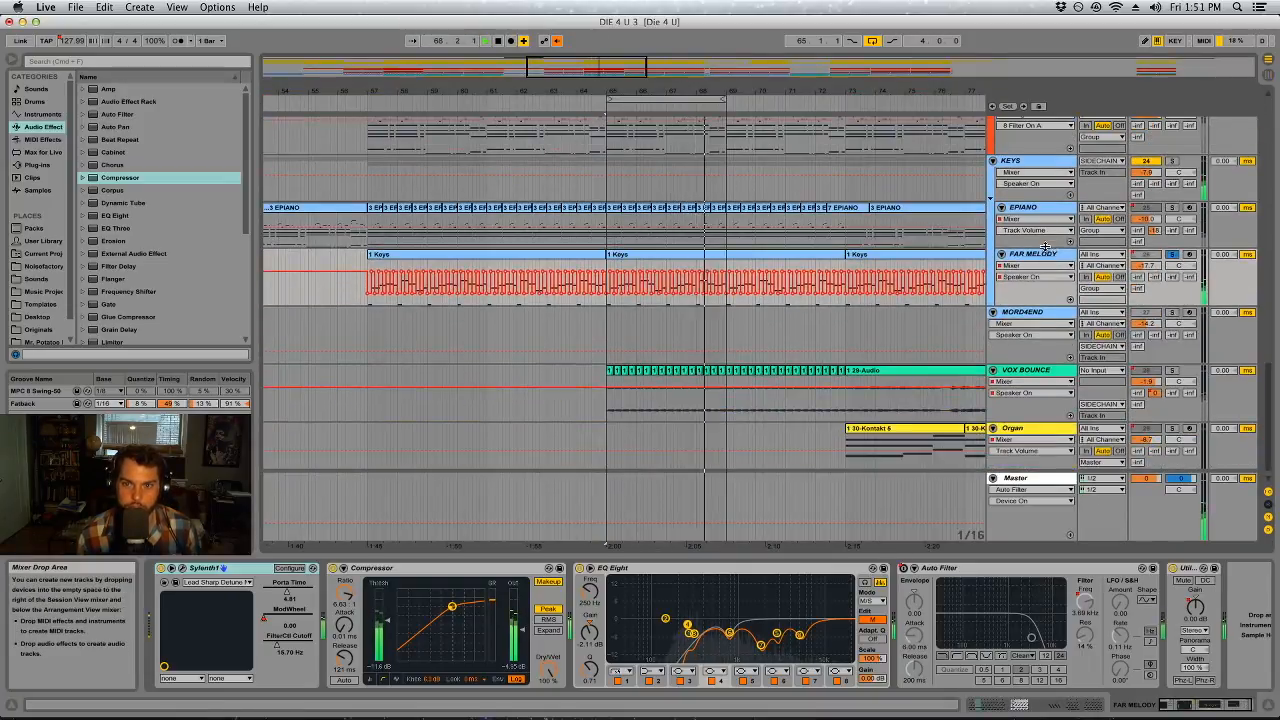
right_click(1030, 160)
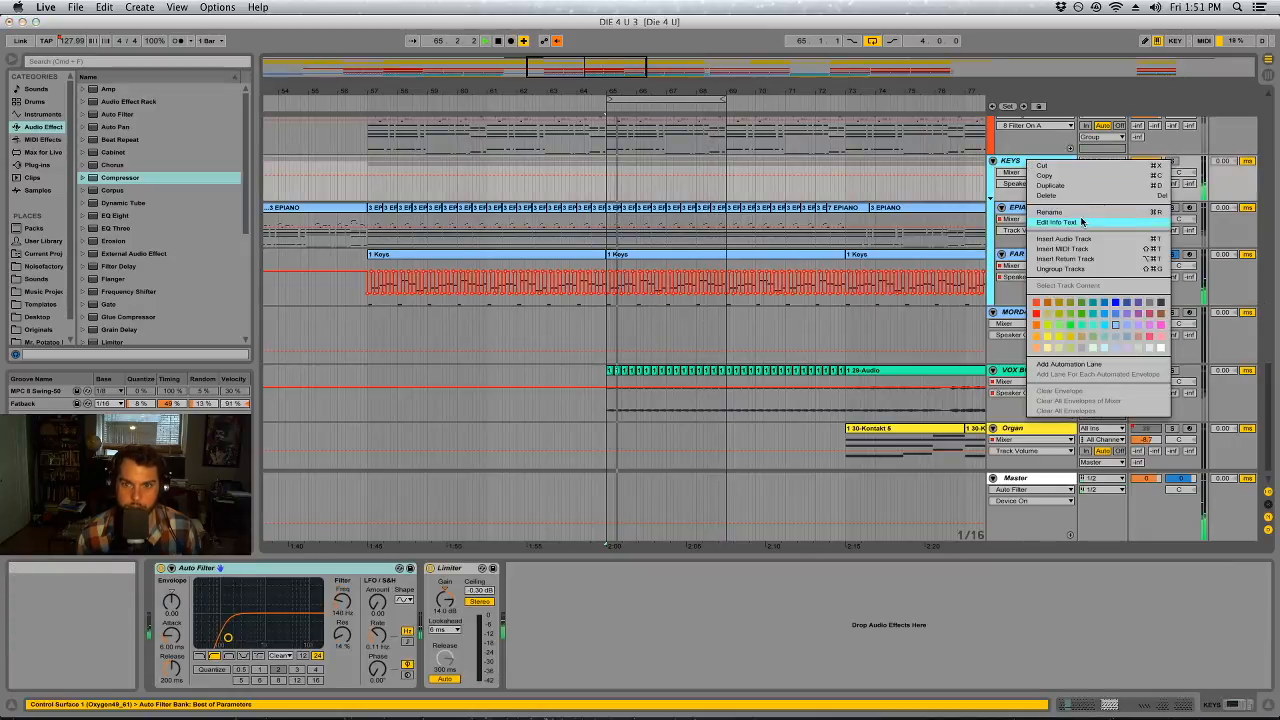
left_click(1007, 173)
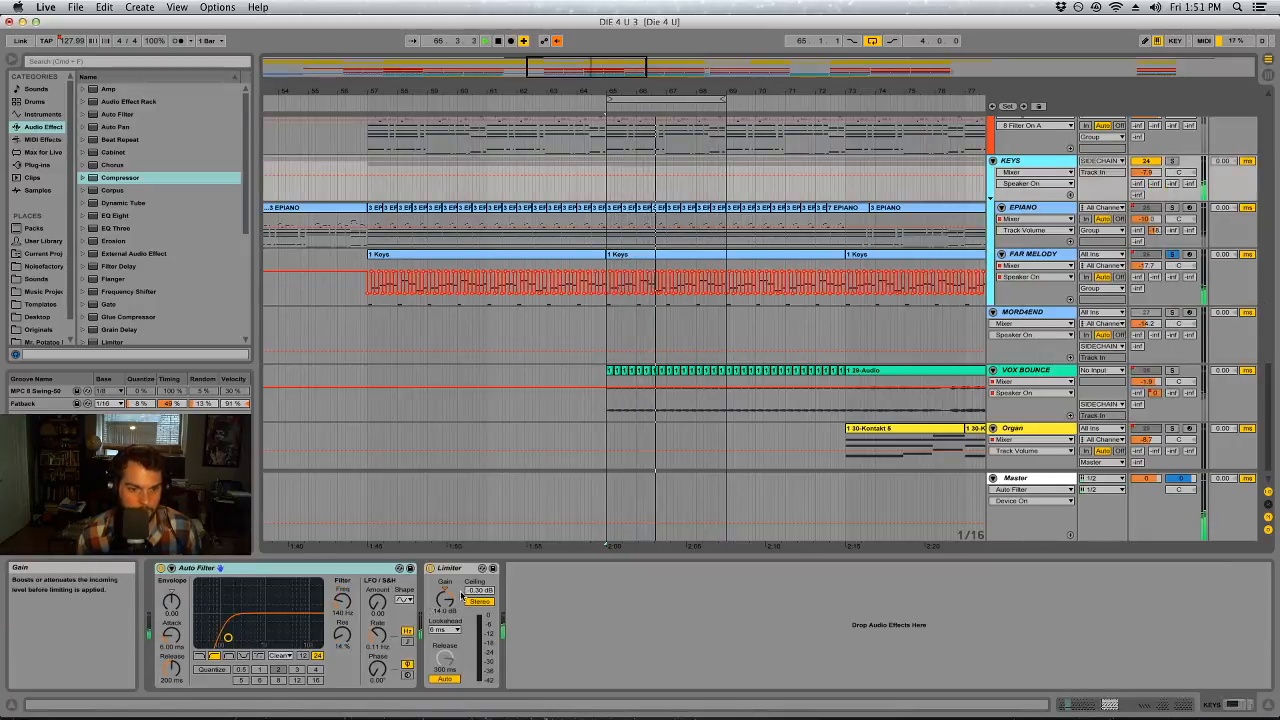
right_click(1022, 162)
left_click(1054, 271)
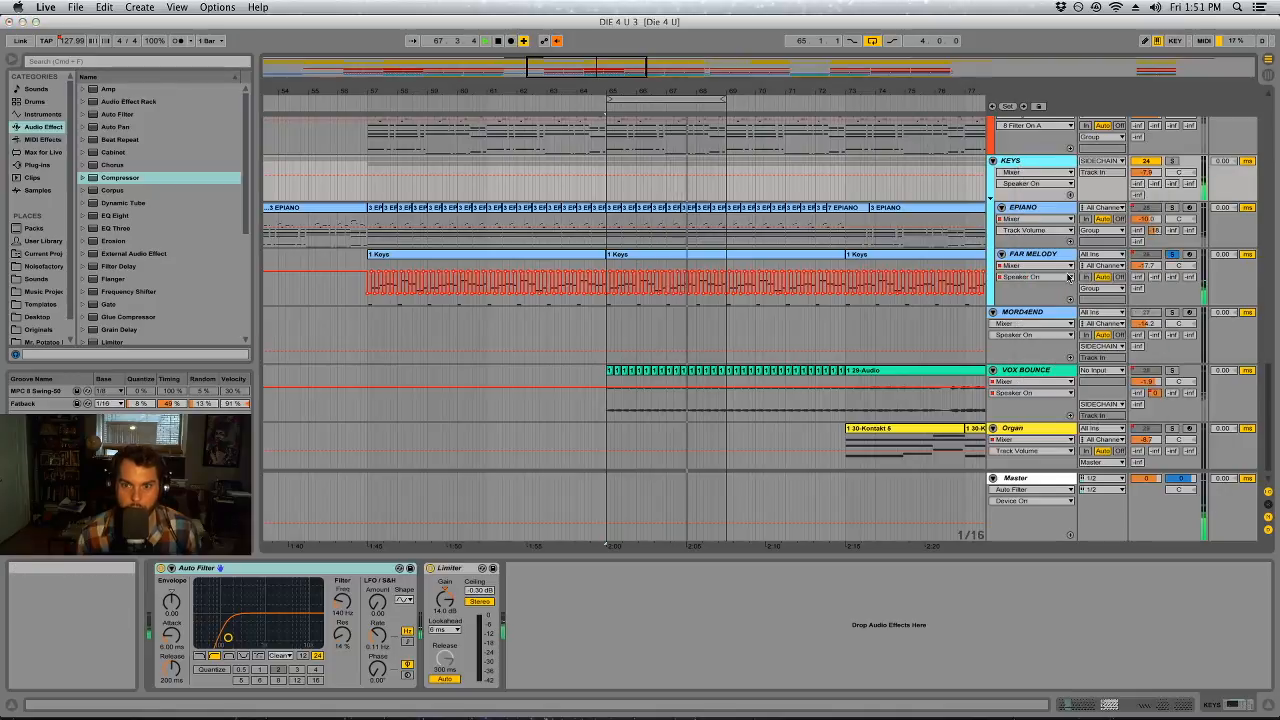
Solo EPIANO and VOX BOUNCE to check them during playback of the looped section at bar 65
left_click(1172, 197)
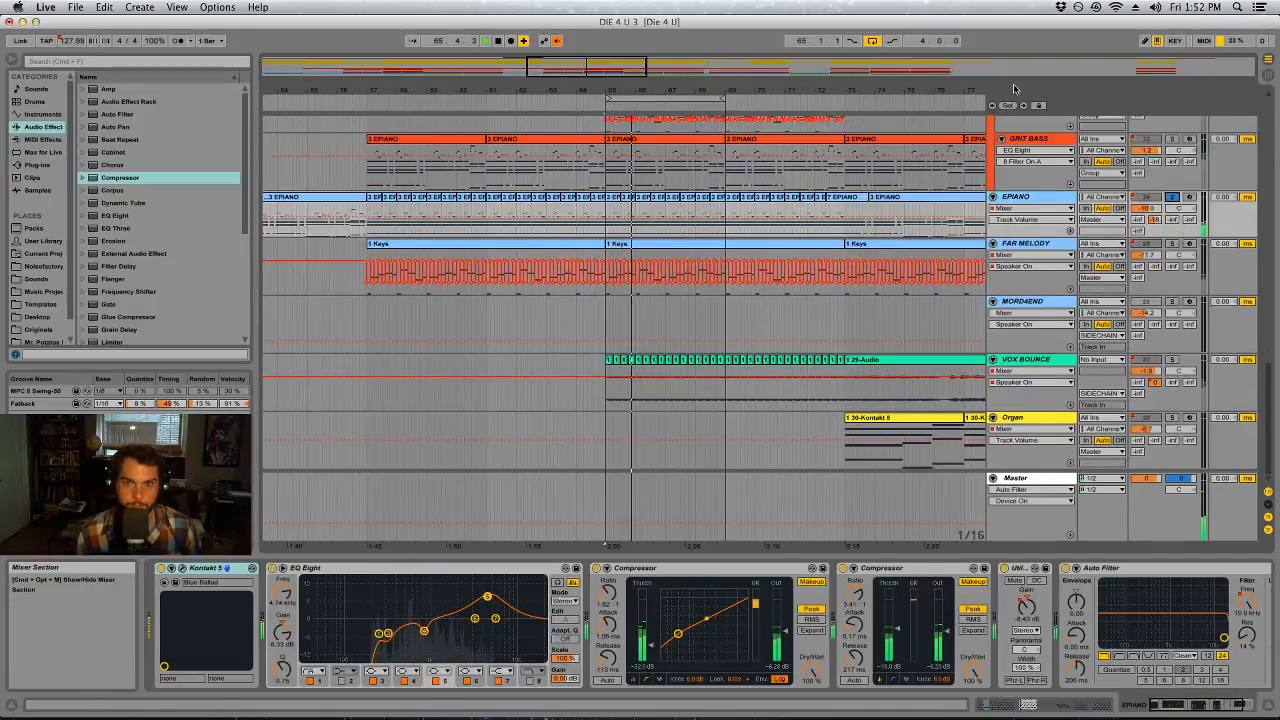
key("minus")
key("minus")
left_click(1172, 360)
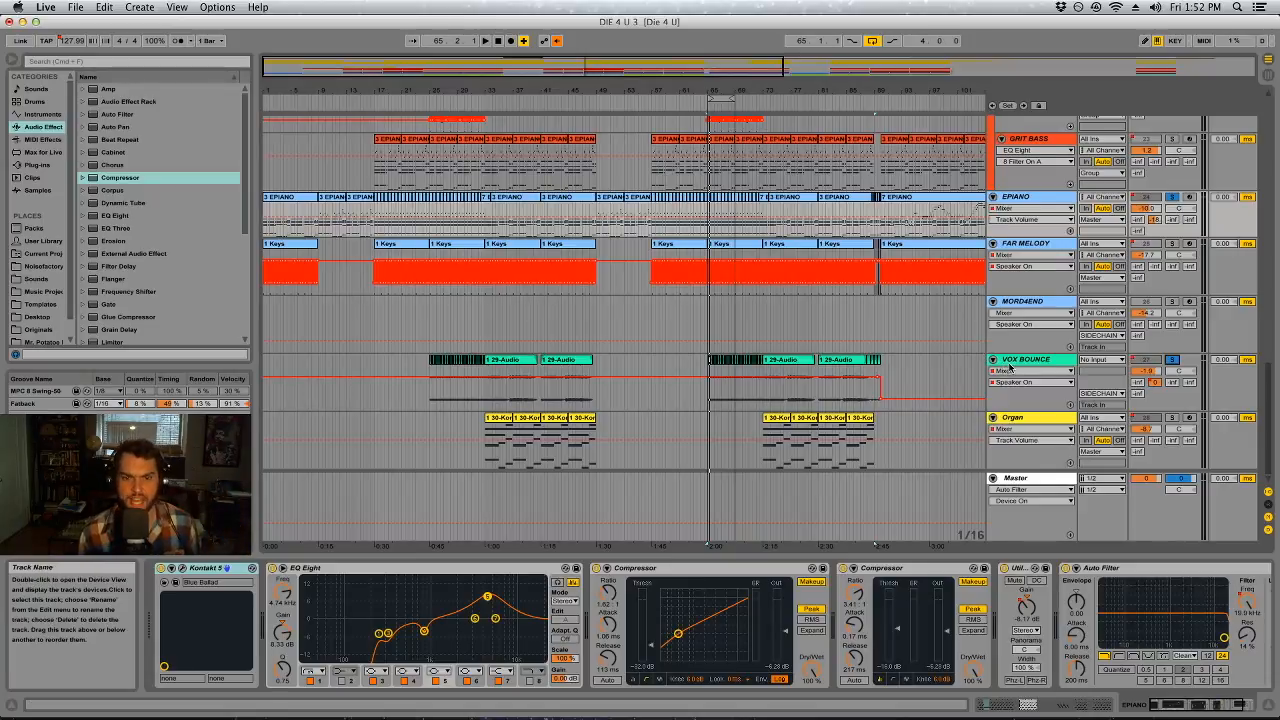
mouse_move(721, 88)
left_mouse_down()
mouse_move(685, 99)
mouse_move(717, 72)
left_mouse_up()
left_click(721, 98)
key("space")
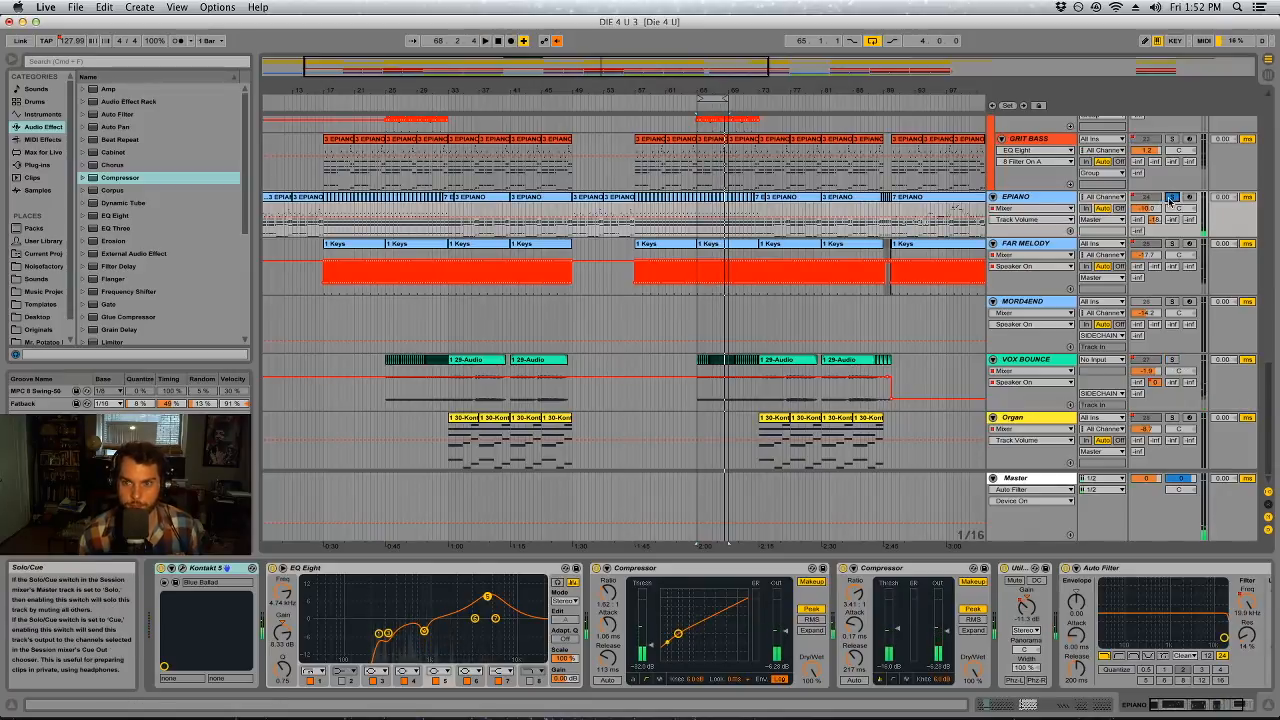
Play from the first EPIANO clip at the song's start and show EPIANO's Utility Gain automation in an enlarged lane
key("minus")
left_click(277, 200)
key("space")
key("space")
left_click(1026, 198)
left_click(1026, 606)
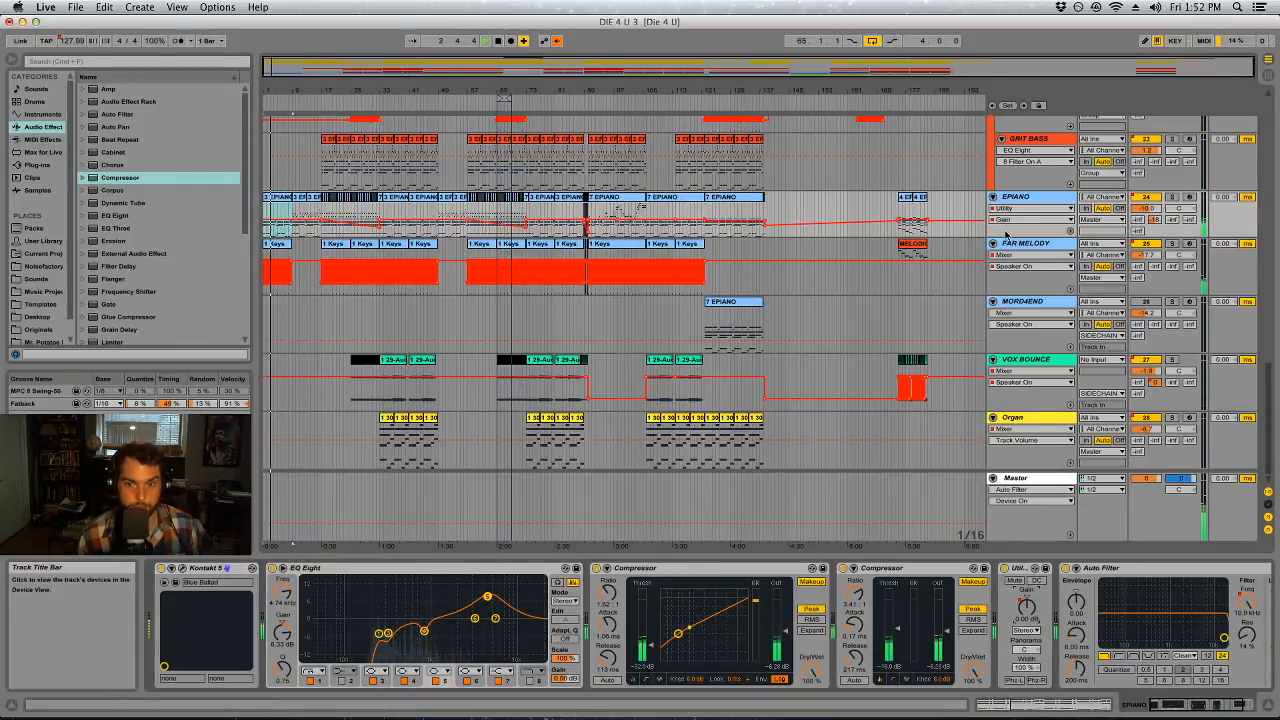
left_click_drag(1007, 237, 1007, 468)
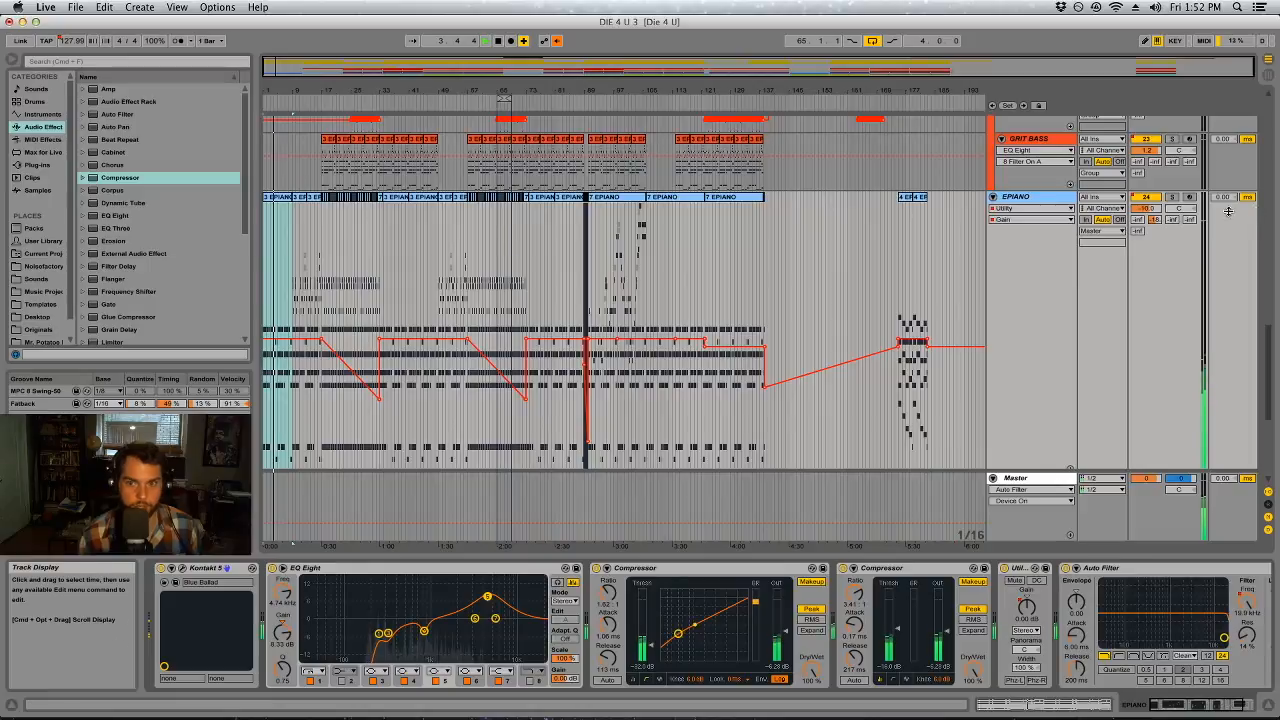
Raise the opening level of EPIANO's Utility Gain automation to about 7.9 dB, up to the first fade
left_click_drag(322, 339, 320, 305)
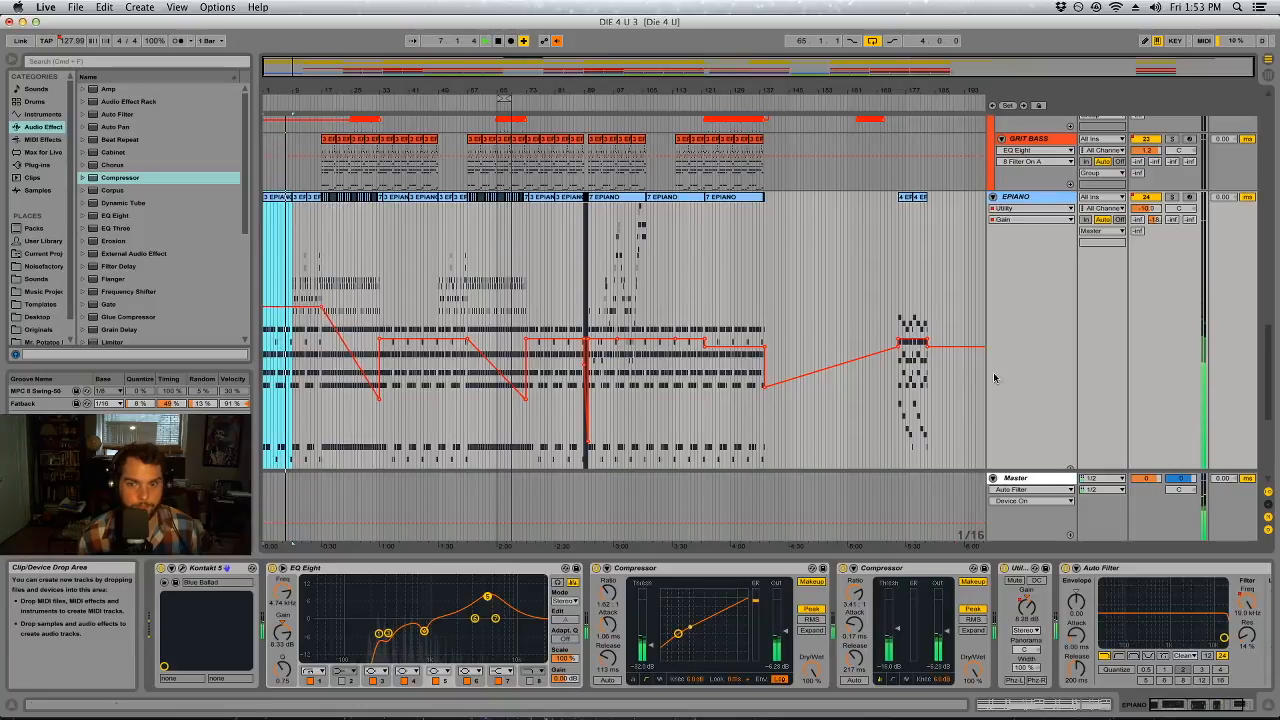
scroll(971, 381, "down", 3)
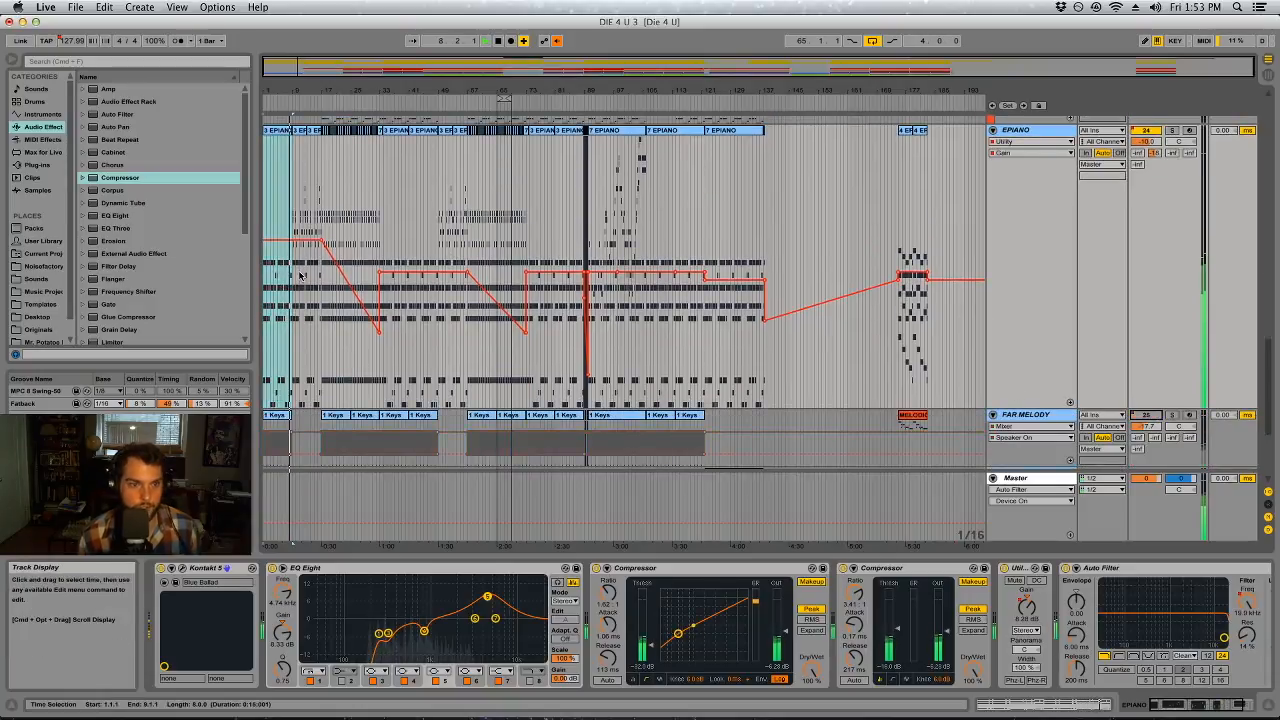
scroll(298, 273, "up", 2)
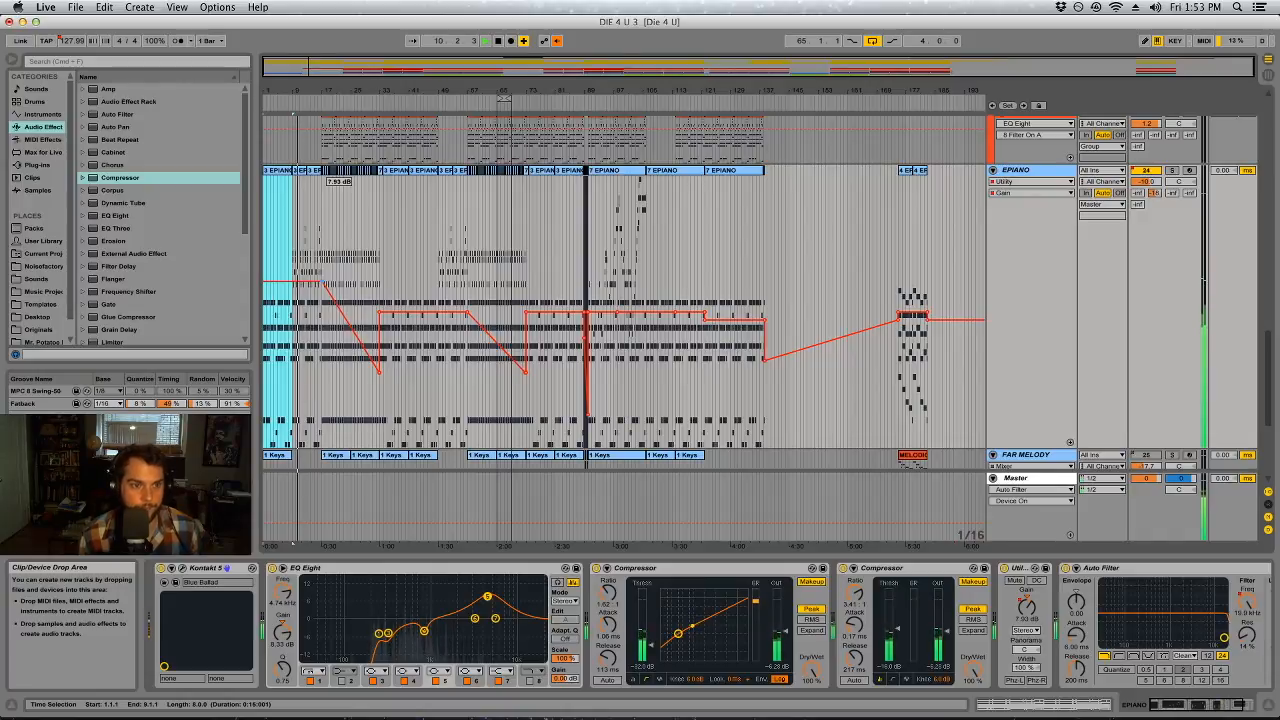
Raise the following flat sections of EPIANO's Utility Gain automation, up to about bar 121, to match the opening level
left_click_drag(434, 313, 431, 284)
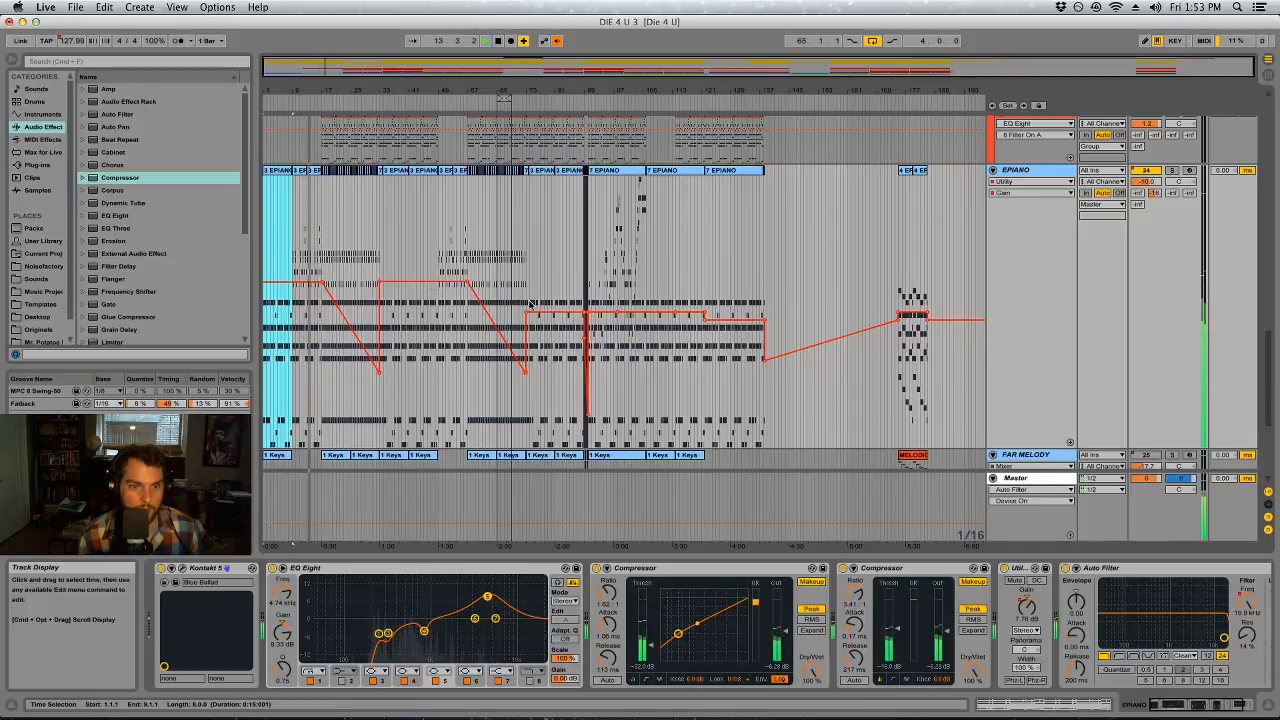
left_click_drag(556, 314, 556, 285)
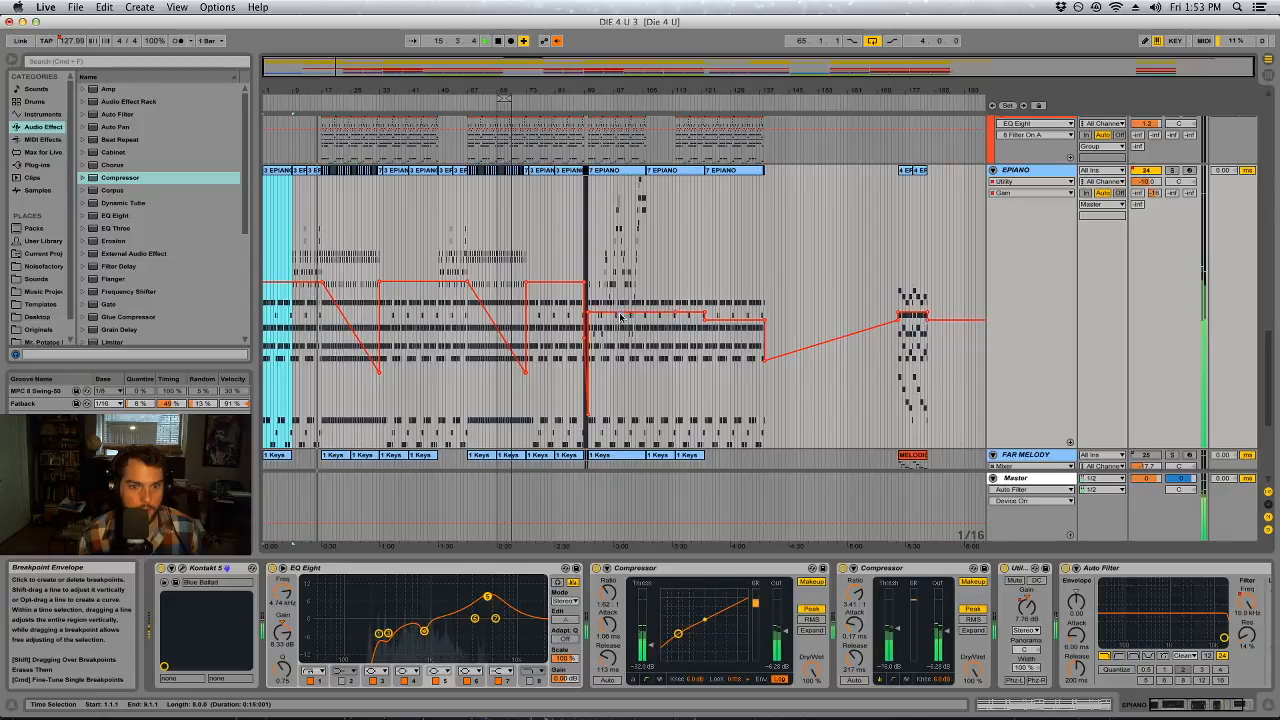
left_click_drag(676, 314, 676, 284)
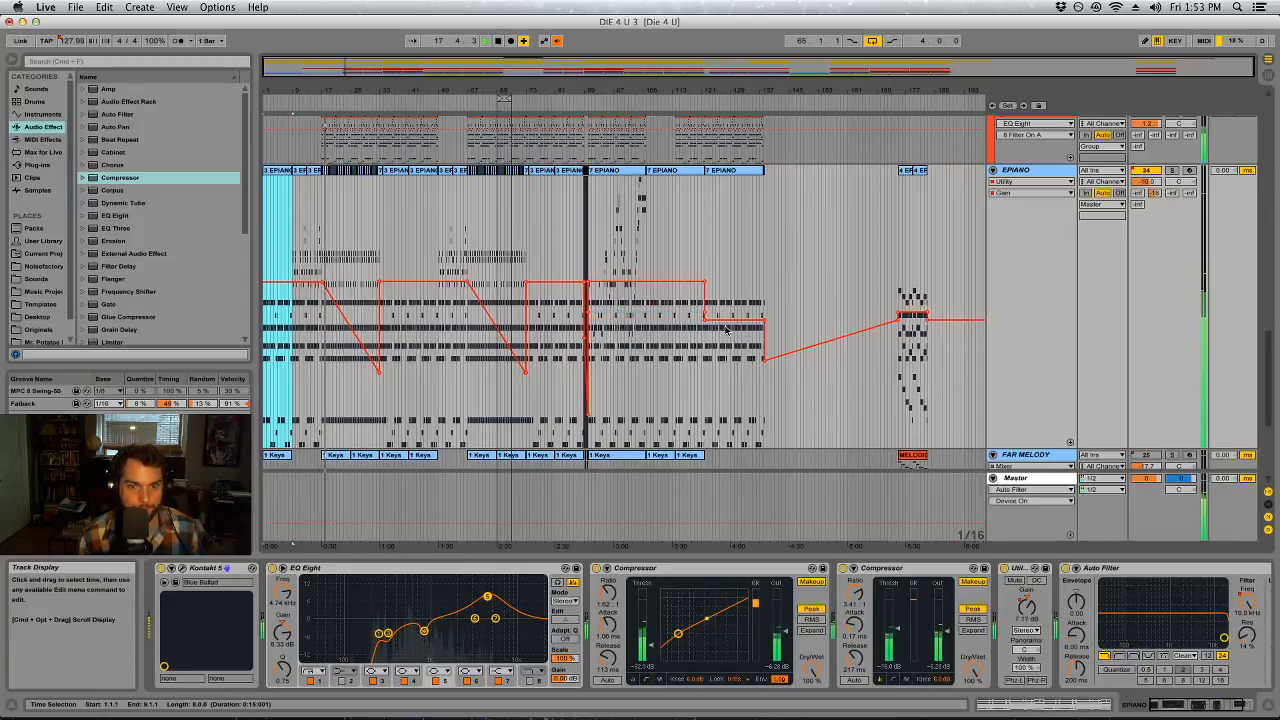
key("super+z")
left_click_drag(706, 318, 706, 286)
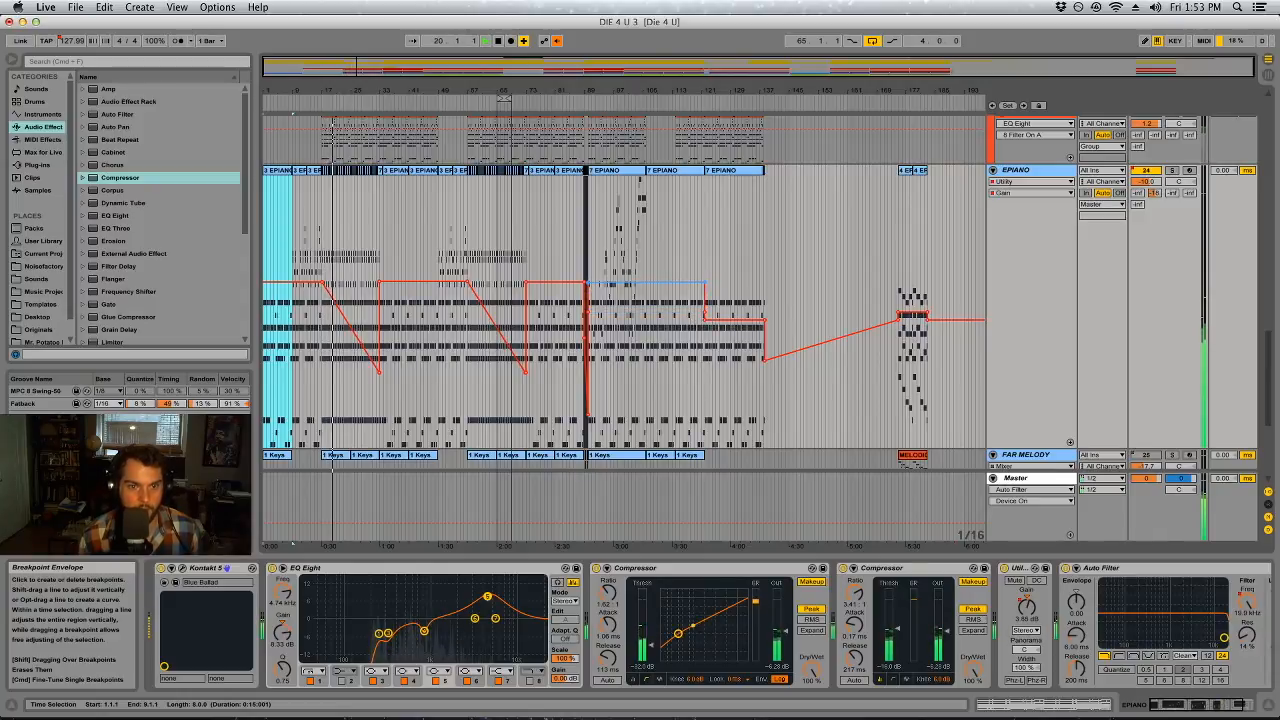
Delete the low breakpoint at bar 33 in EPIANO's Utility Gain automation to remove the first fade-down
left_click(343, 291)
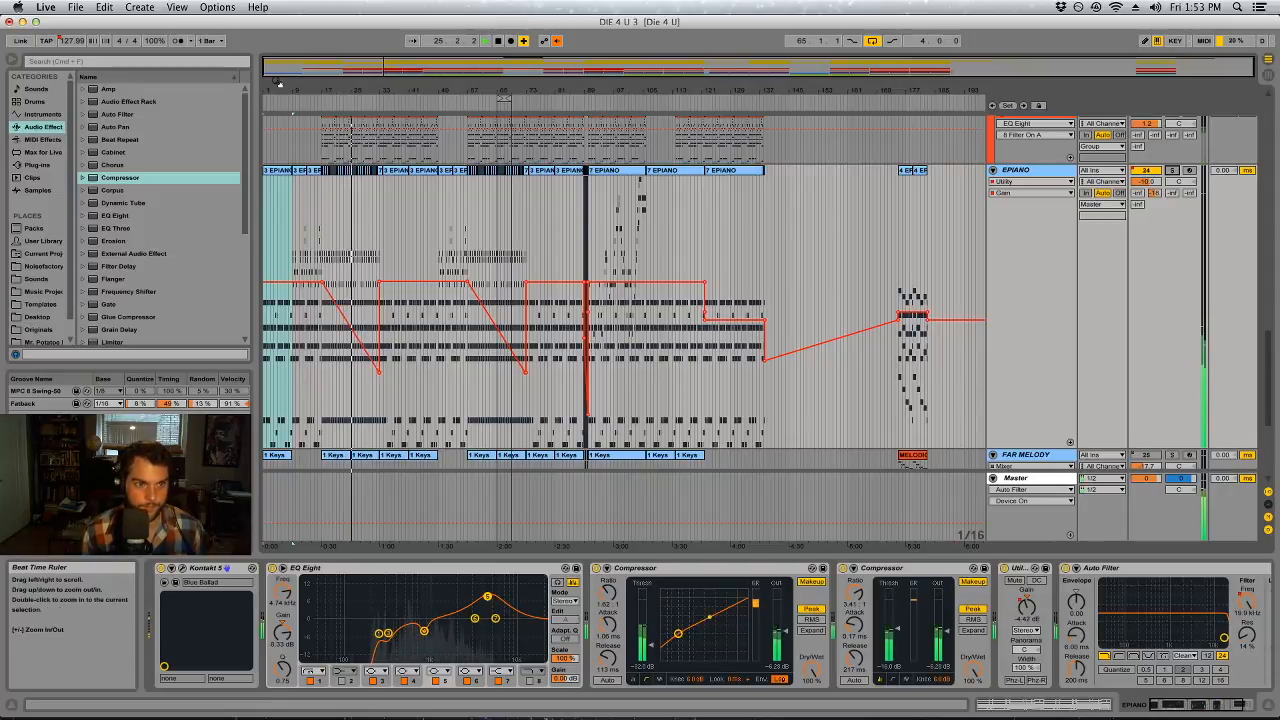
key("plus")
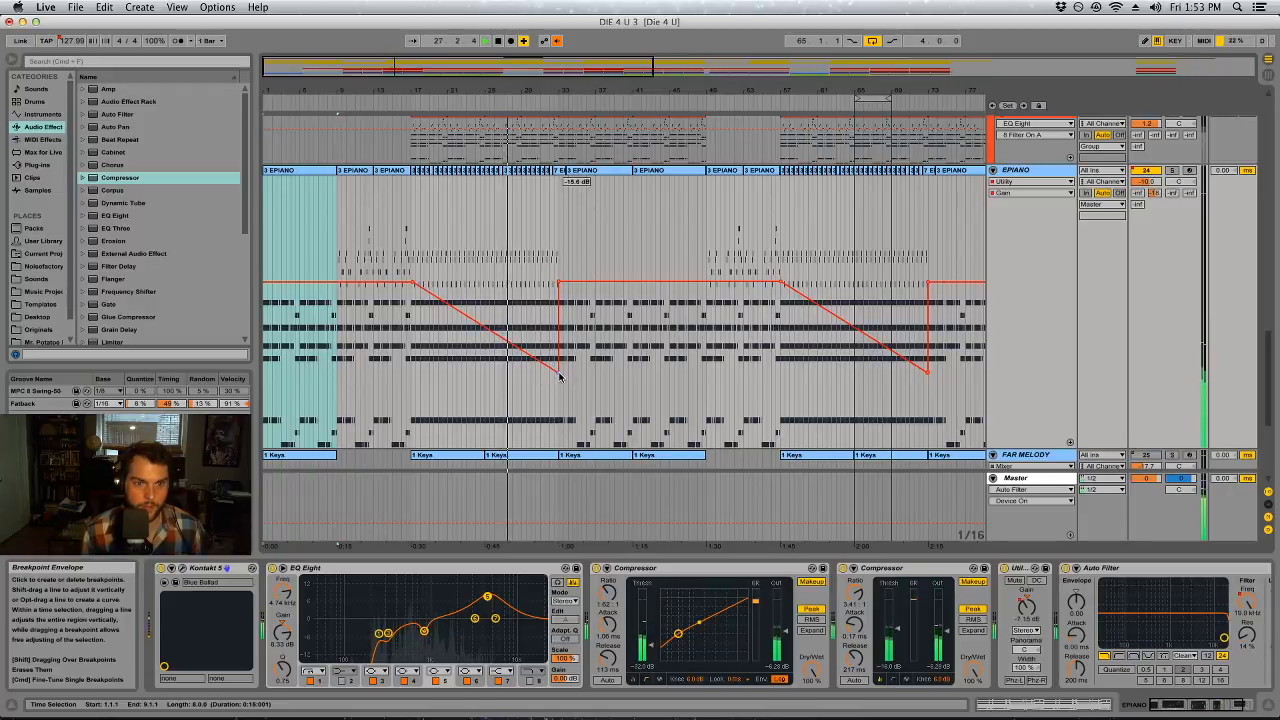
left_click(556, 371)
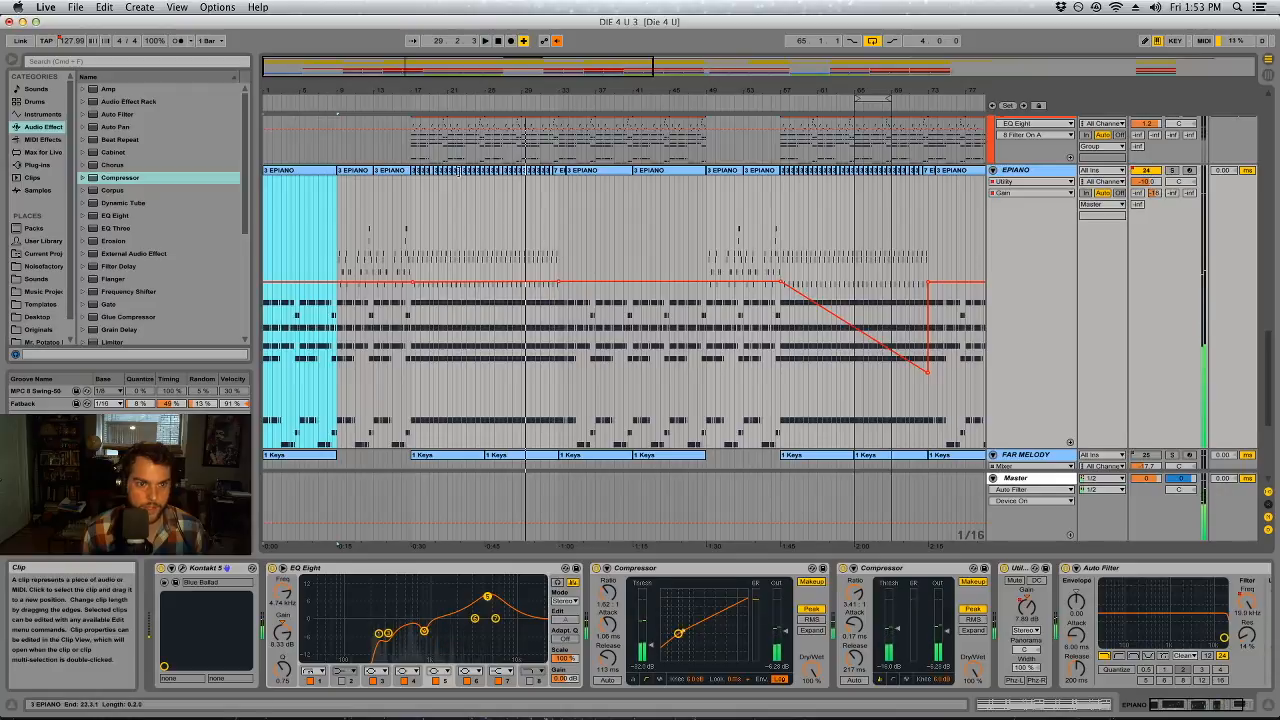
Add a fade-down to EPIANO's Utility Gain automation from bar 17 to a low breakpoint at bar 25, and play from bar 16
left_click(476, 100)
left_click_drag(449, 91, 509, 217)
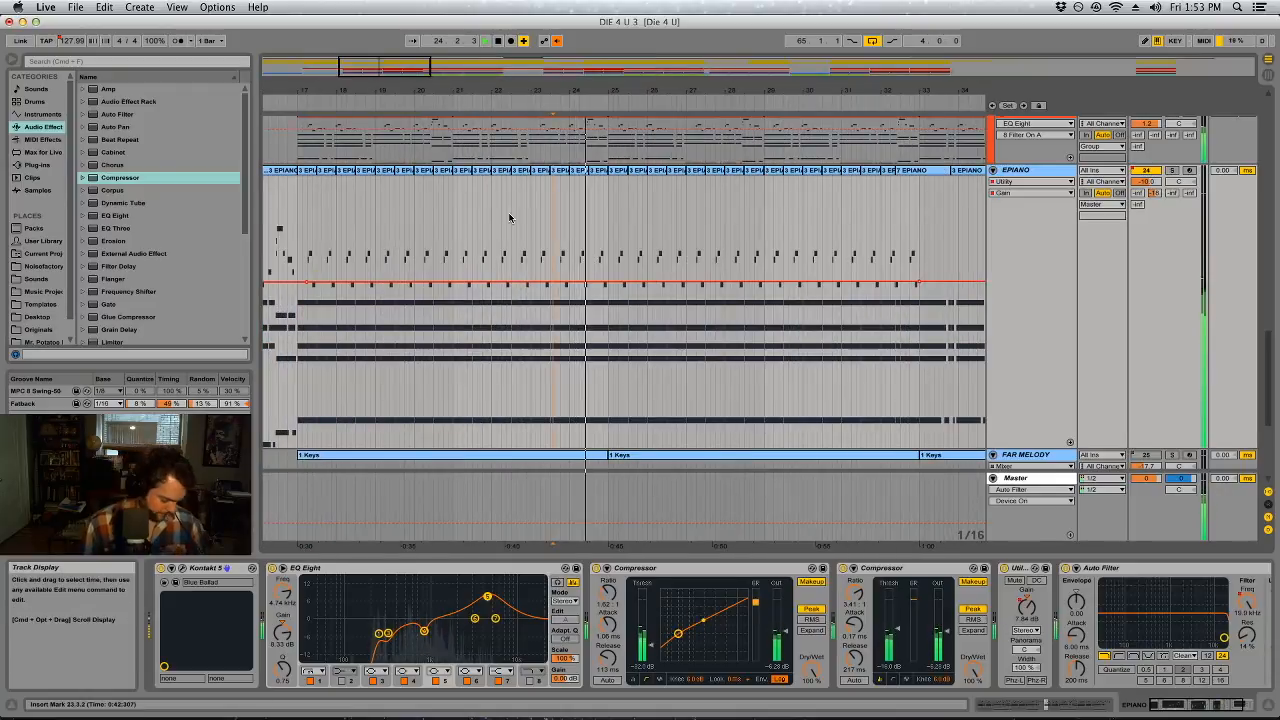
key("b")
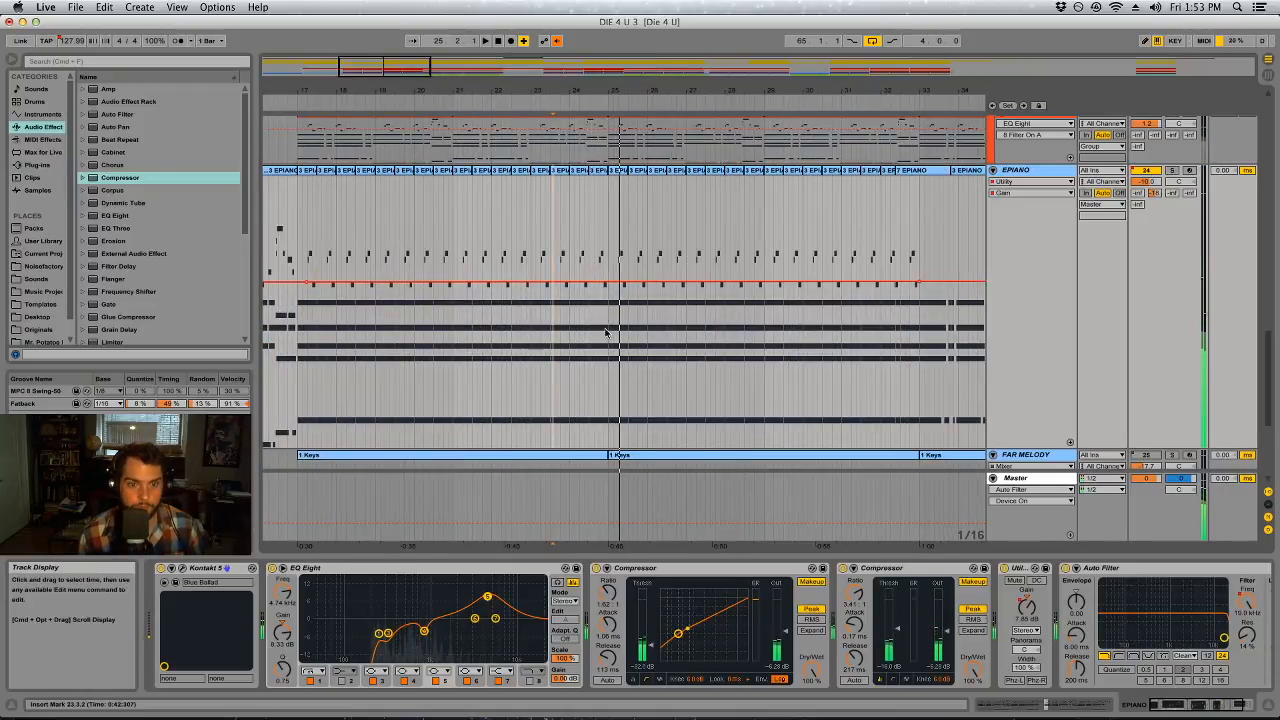
key("b")
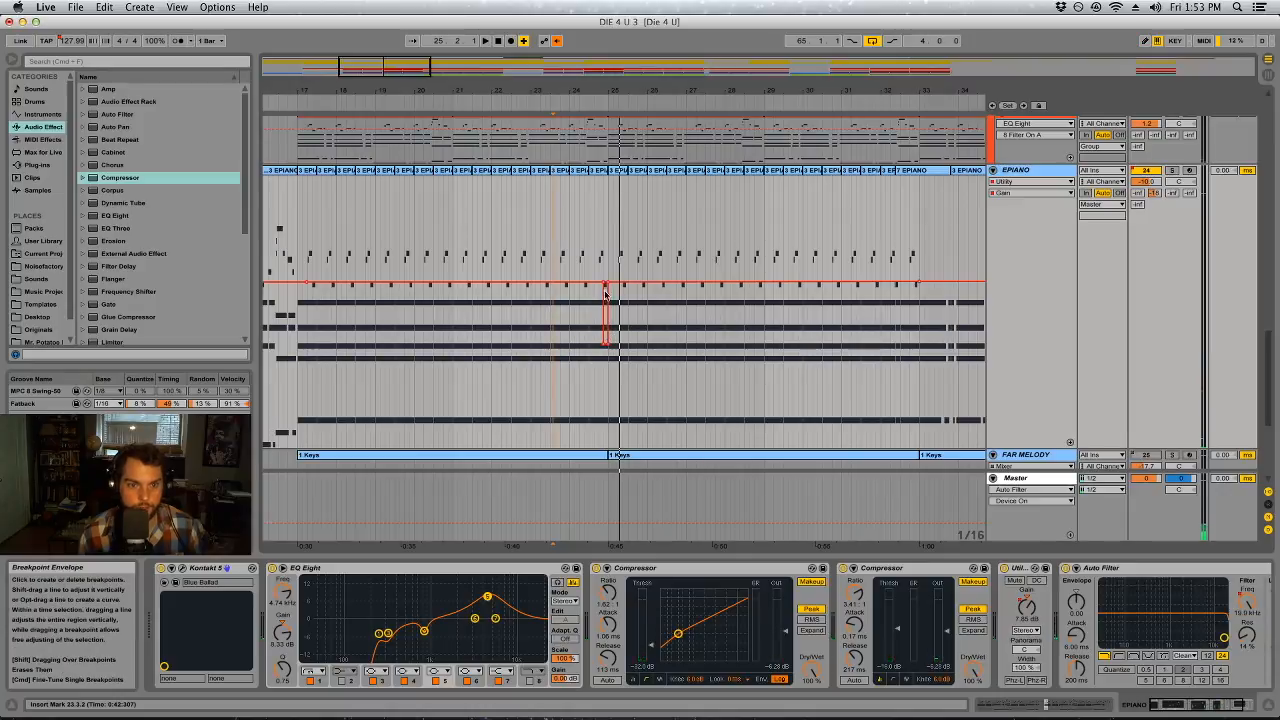
left_click_drag(604, 287, 603, 354)
left_click(289, 240)
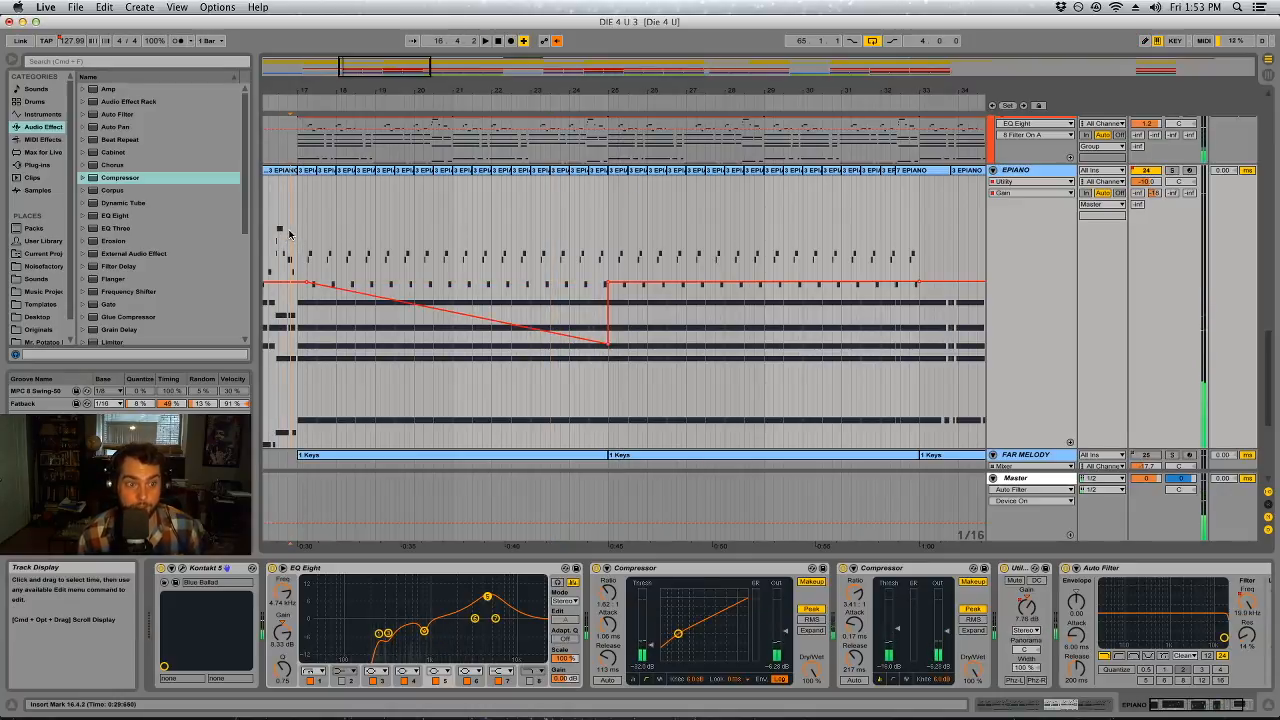
key("space")
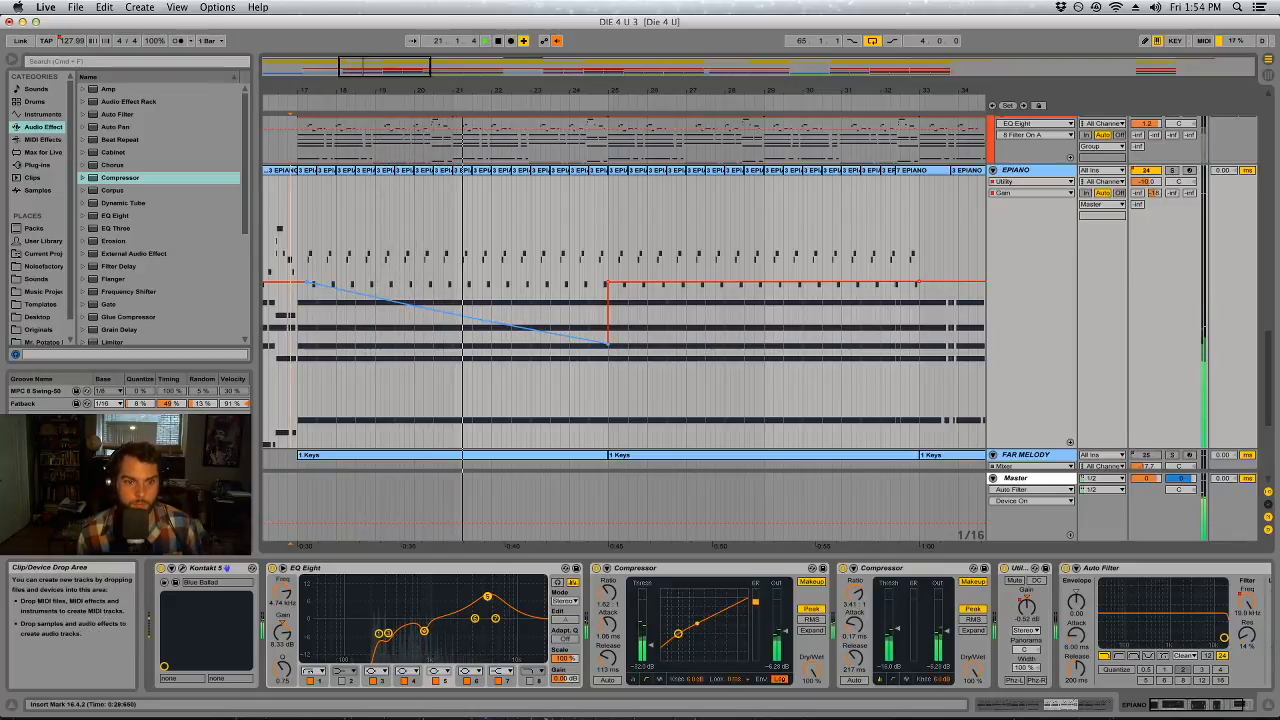
Raise the Rise and Hit track's volume during playback
left_click_drag(627, 90, 638, 83)
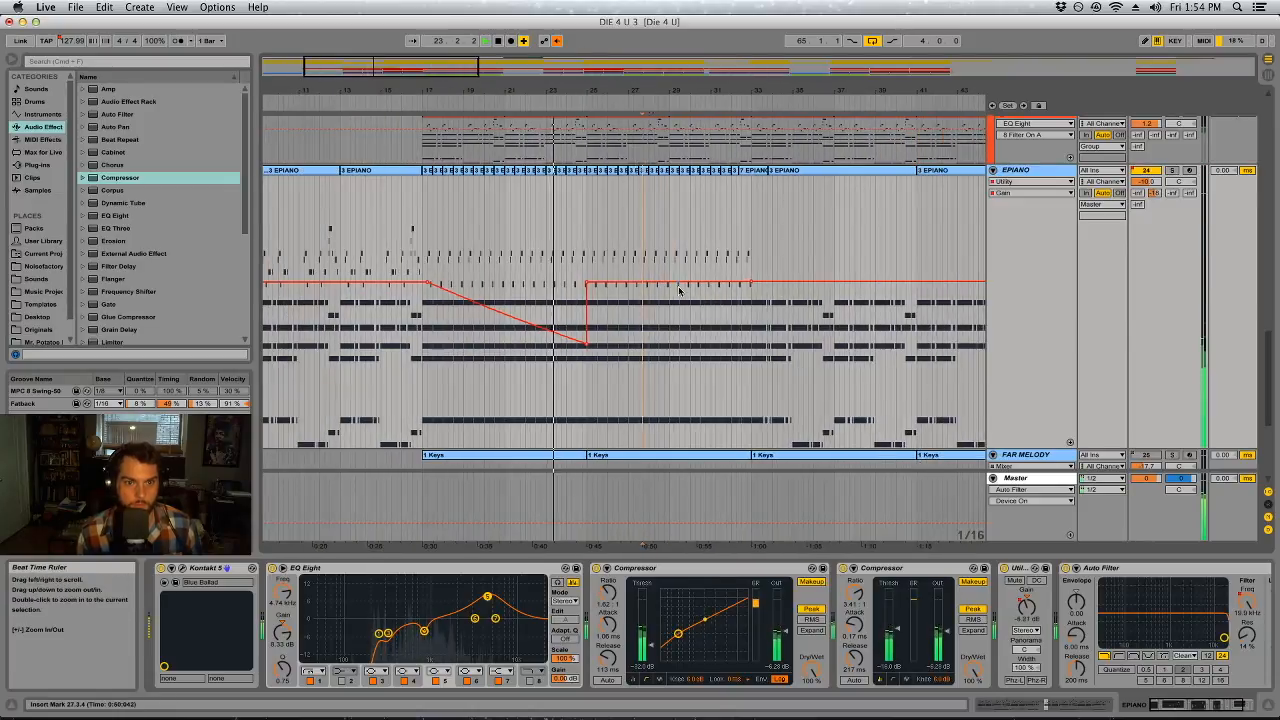
scroll(687, 291, "up", 10)
left_click_drag(1146, 222, 1146, 207)
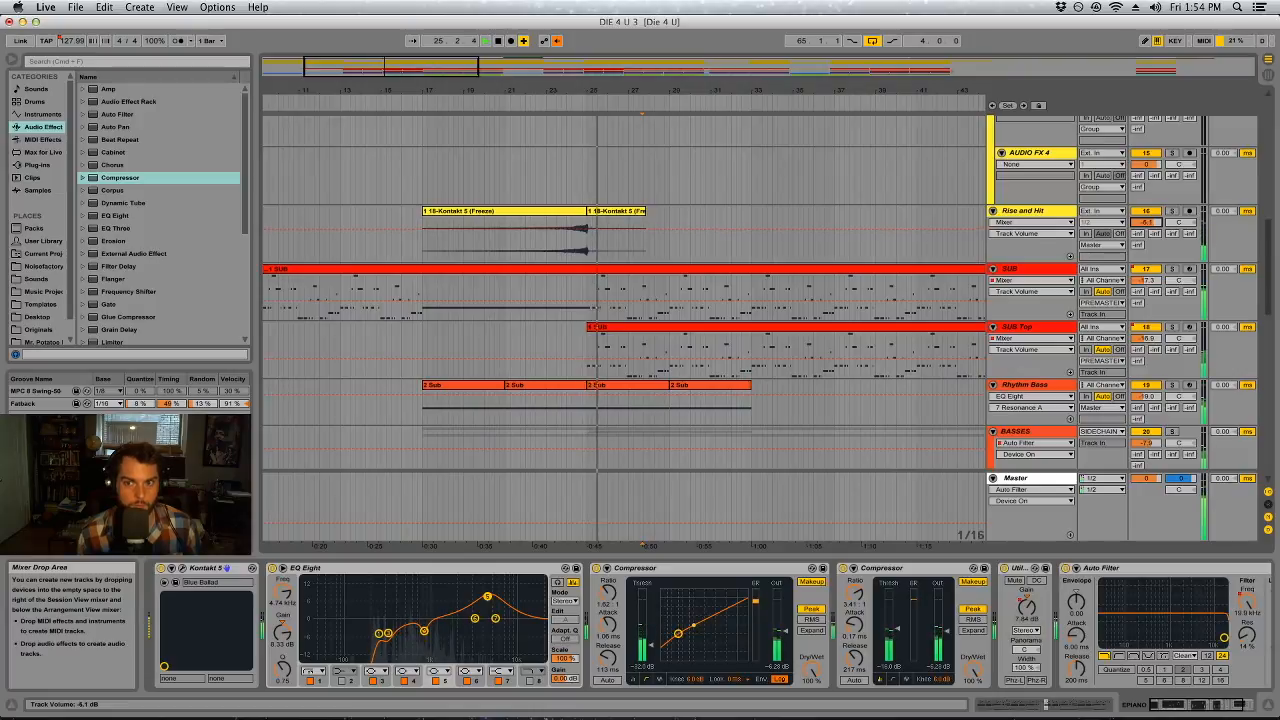
scroll(559, 343, "down", 10)
scroll(559, 343, "down", 1)
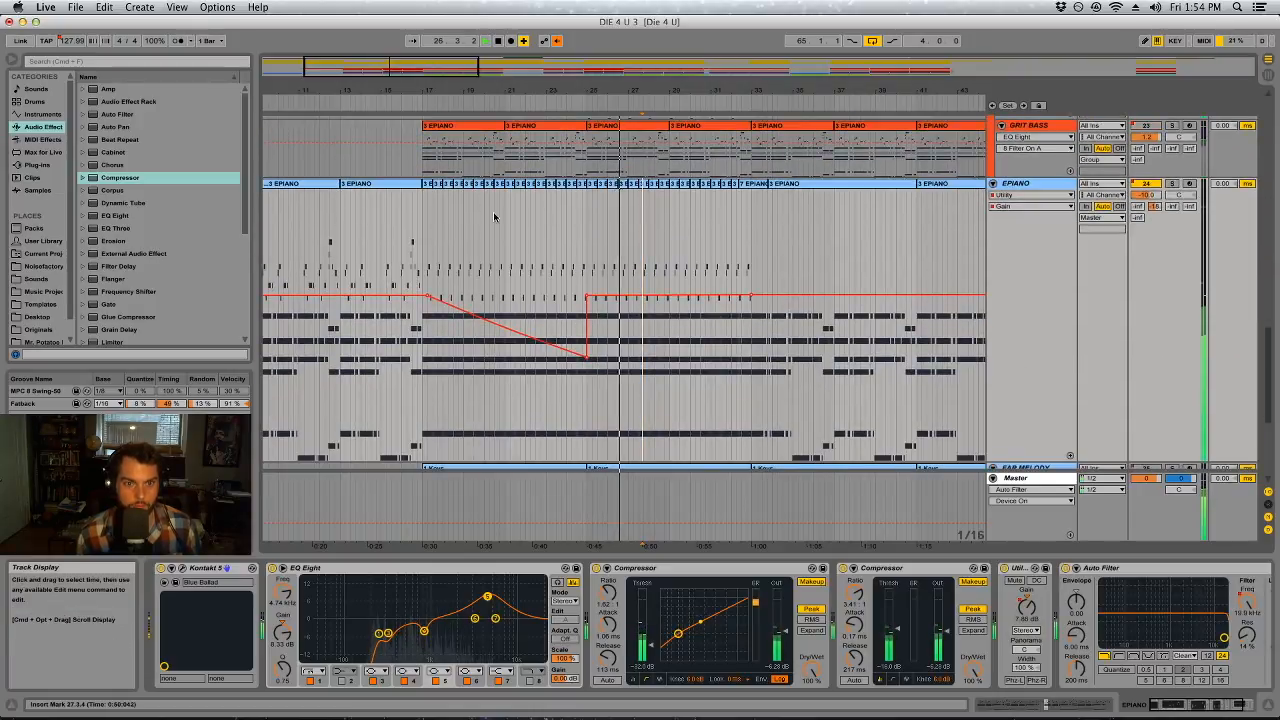
left_click_drag(569, 91, 443, 60)
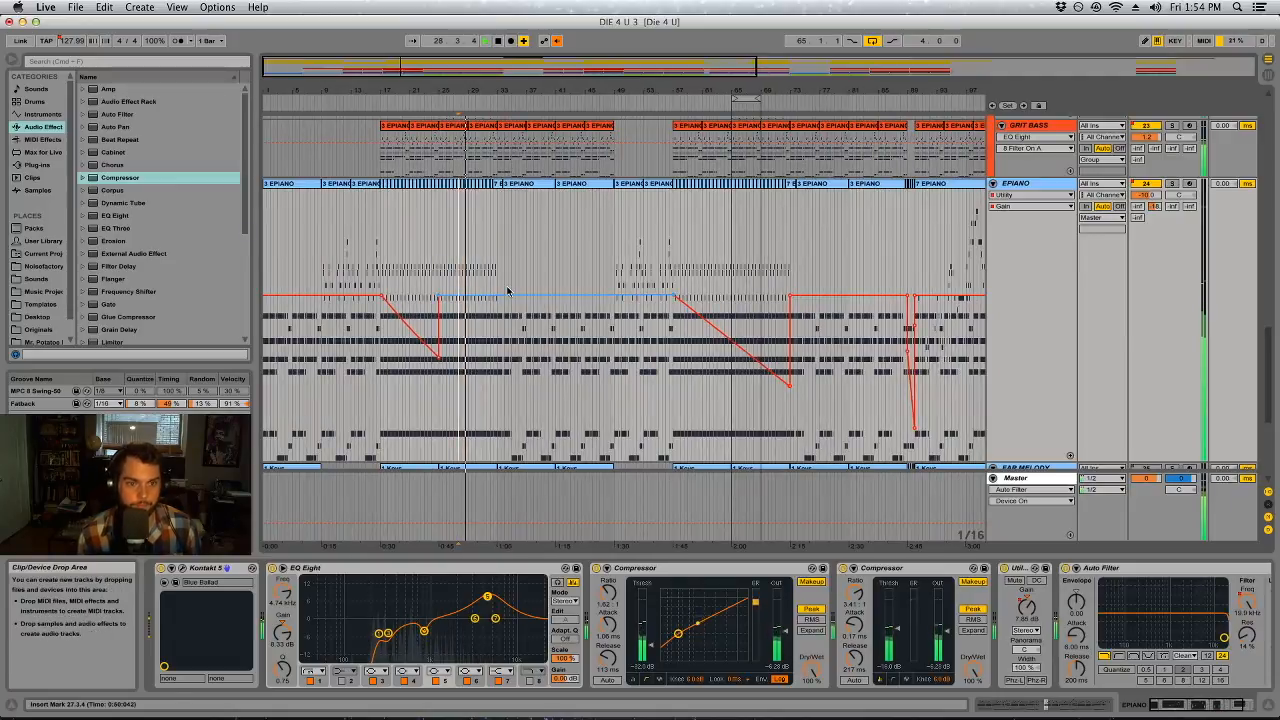
left_click(538, 280)
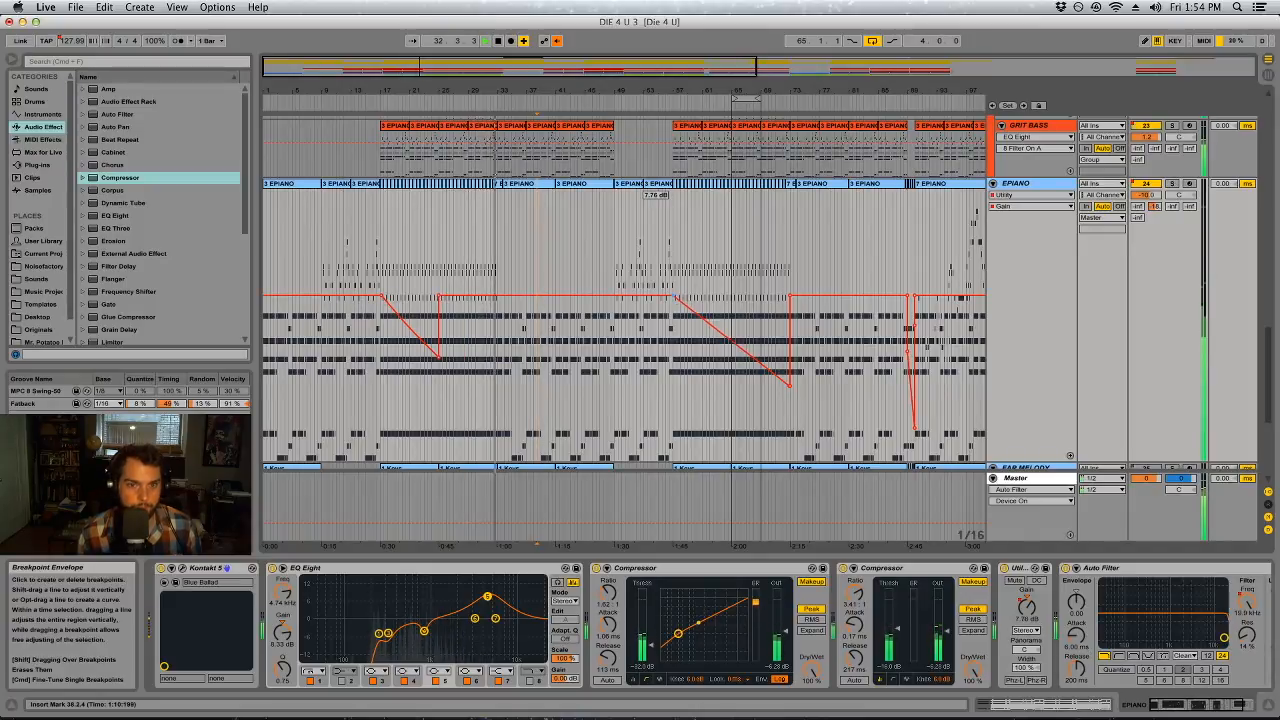
left_click(790, 296)
key("super+z")
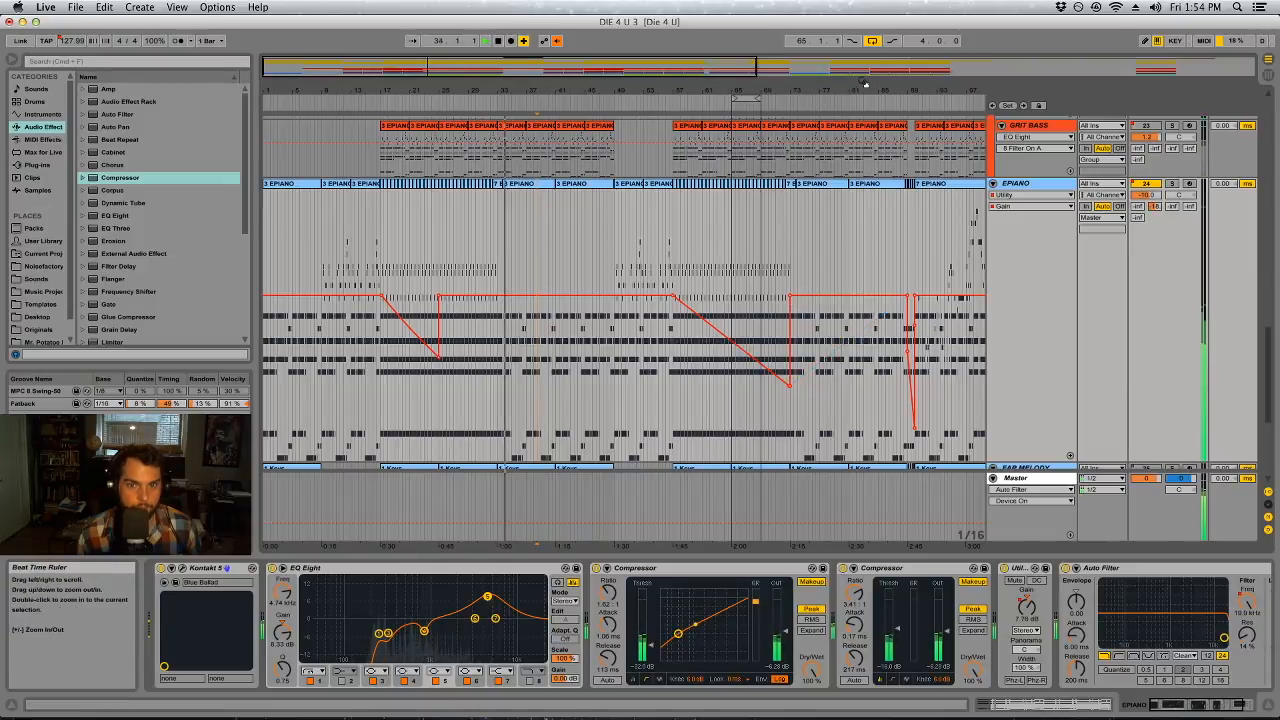
left_click_drag(877, 91, 706, 97)
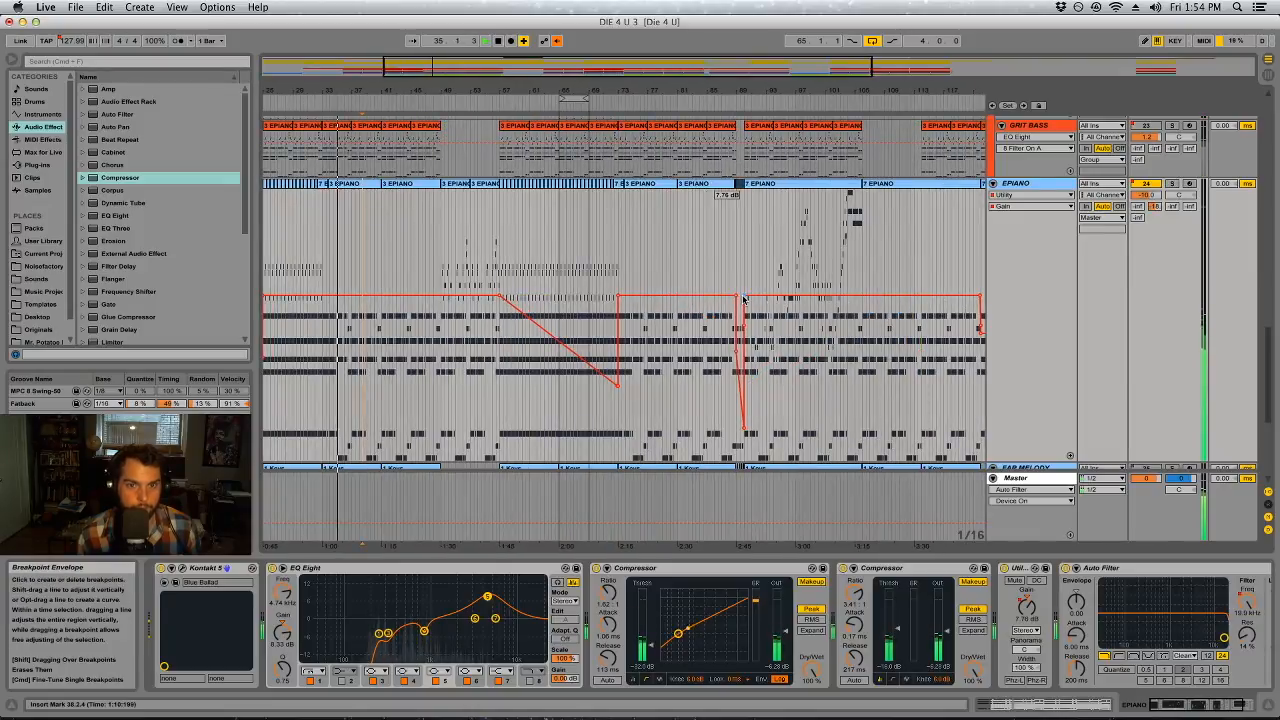
Shorten the SUB Top clip that starts at bar 25 so it ends just before bar 33
scroll(445, 330, "up", 3)
scroll(445, 330, "up", 5)
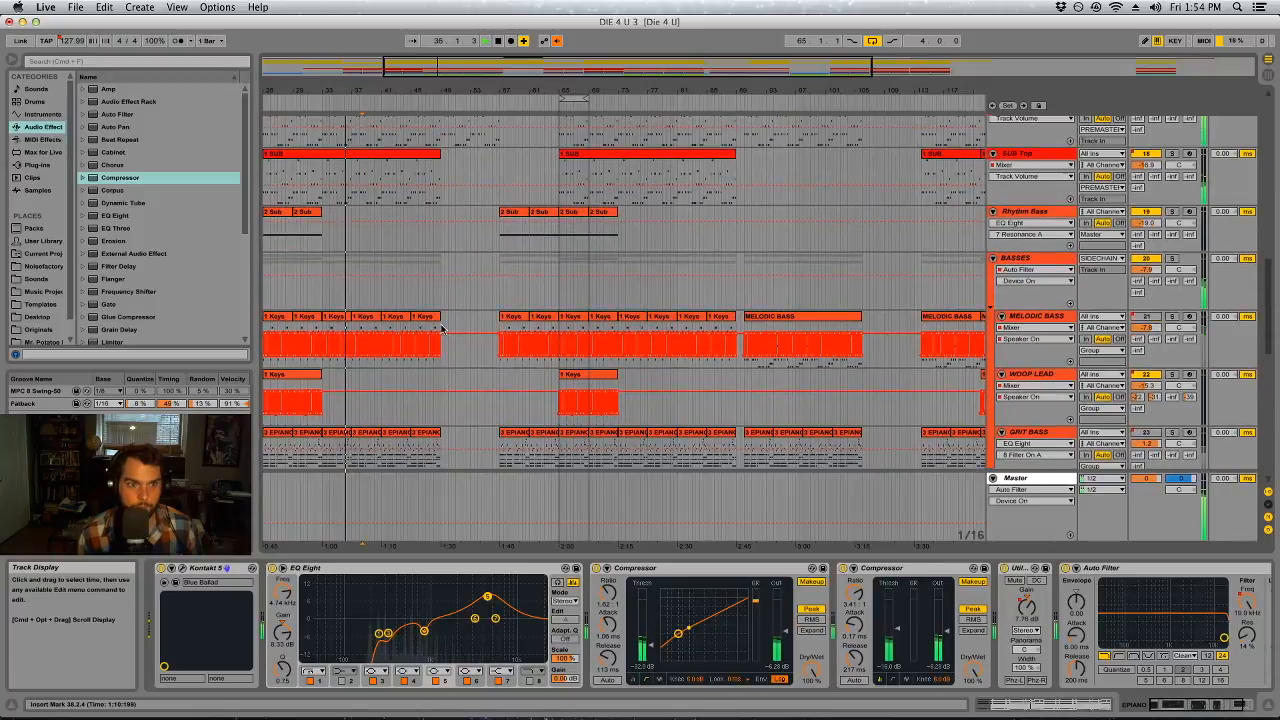
left_click_drag(440, 206, 321, 266)
left_click(309, 103)
left_click_drag(311, 90, 295, 135)
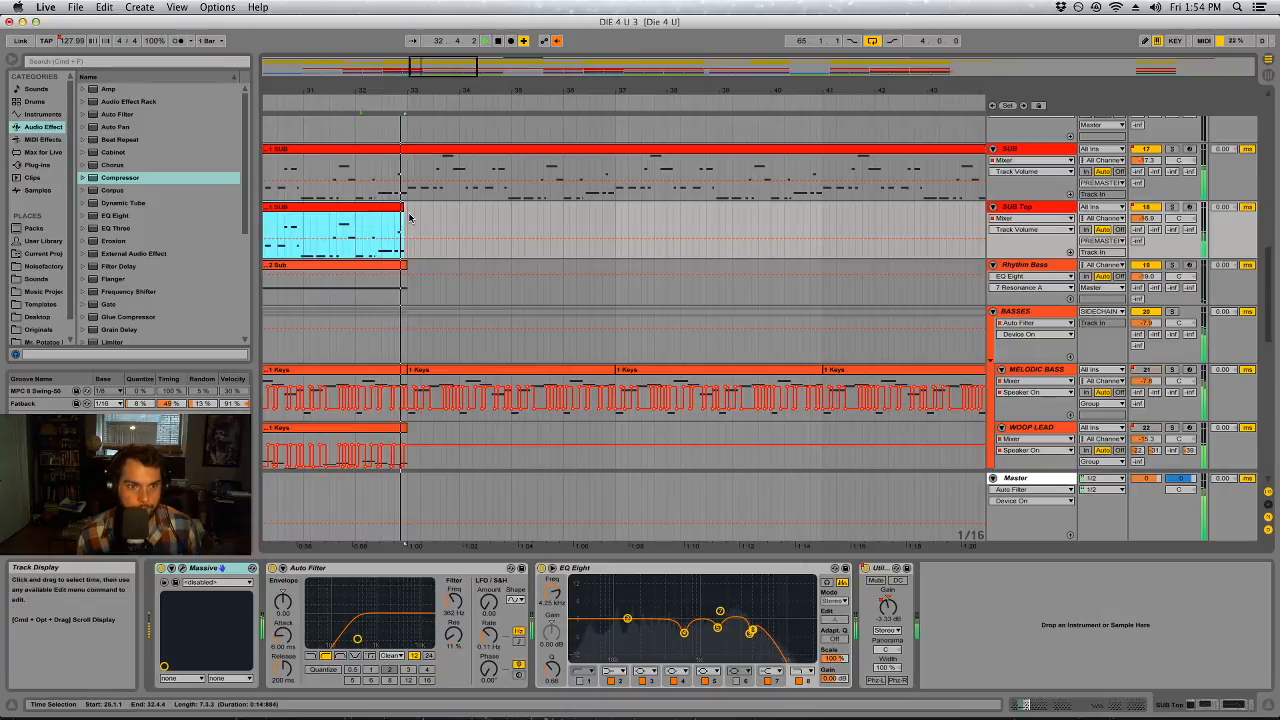
left_click(494, 218)
Re-enable the overridden automation and set the VOX BOUNCE track's volume to about -0.9 dB
left_click_drag(549, 90, 545, 52)
left_click(557, 41)
scroll(626, 309, "down", 10)
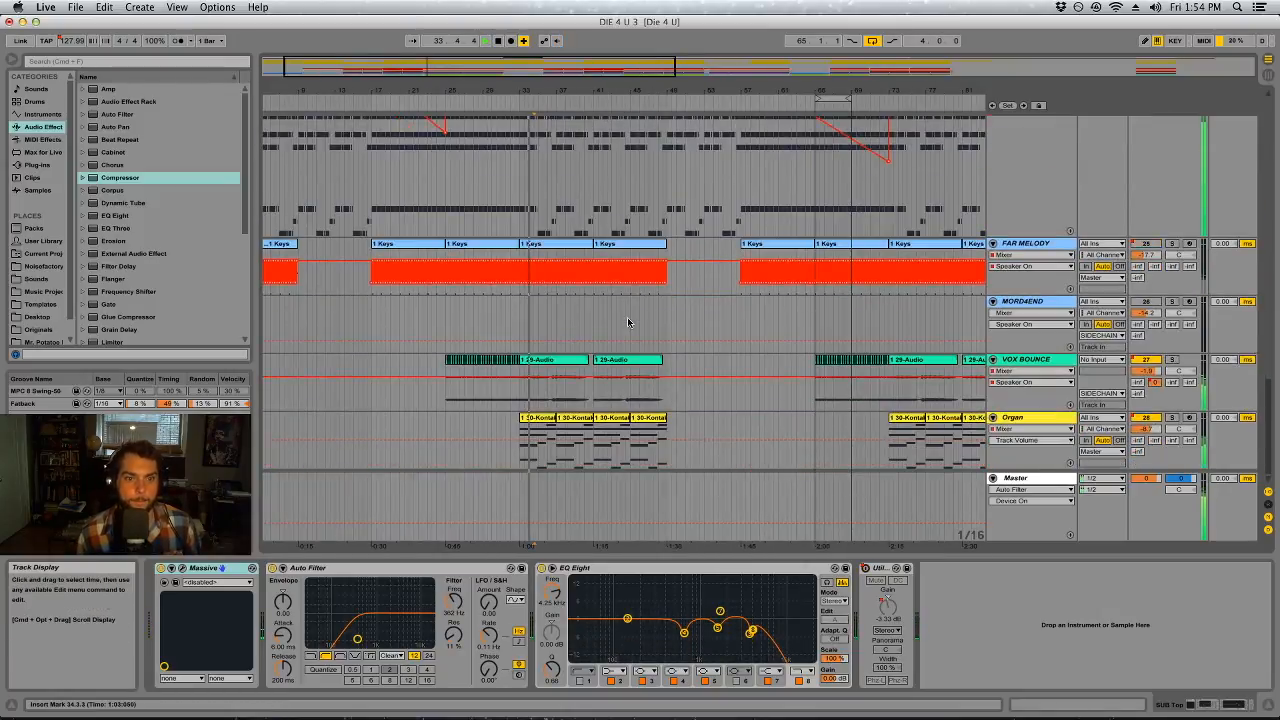
left_click(1060, 369)
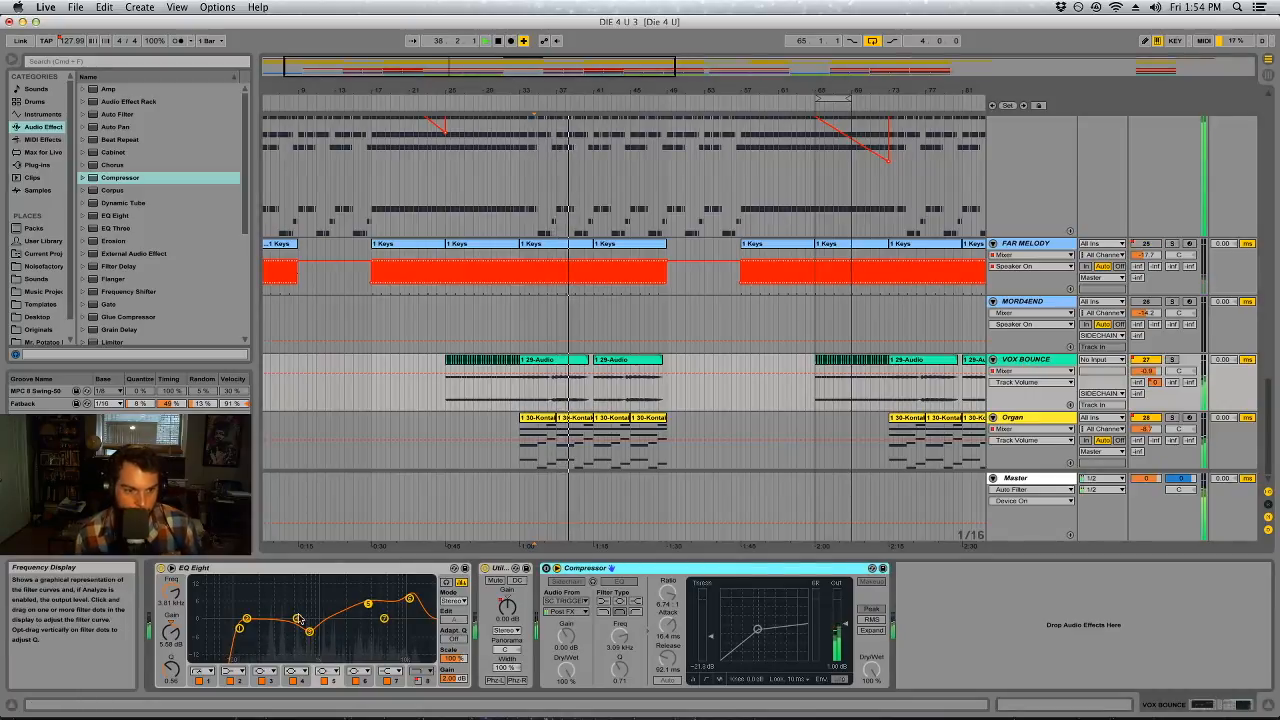
In VOX BOUNCE's EQ Eight, change band 1's filter type, set it to about 224 Hz, and switch off band 4
left_click_drag(298, 619, 289, 606)
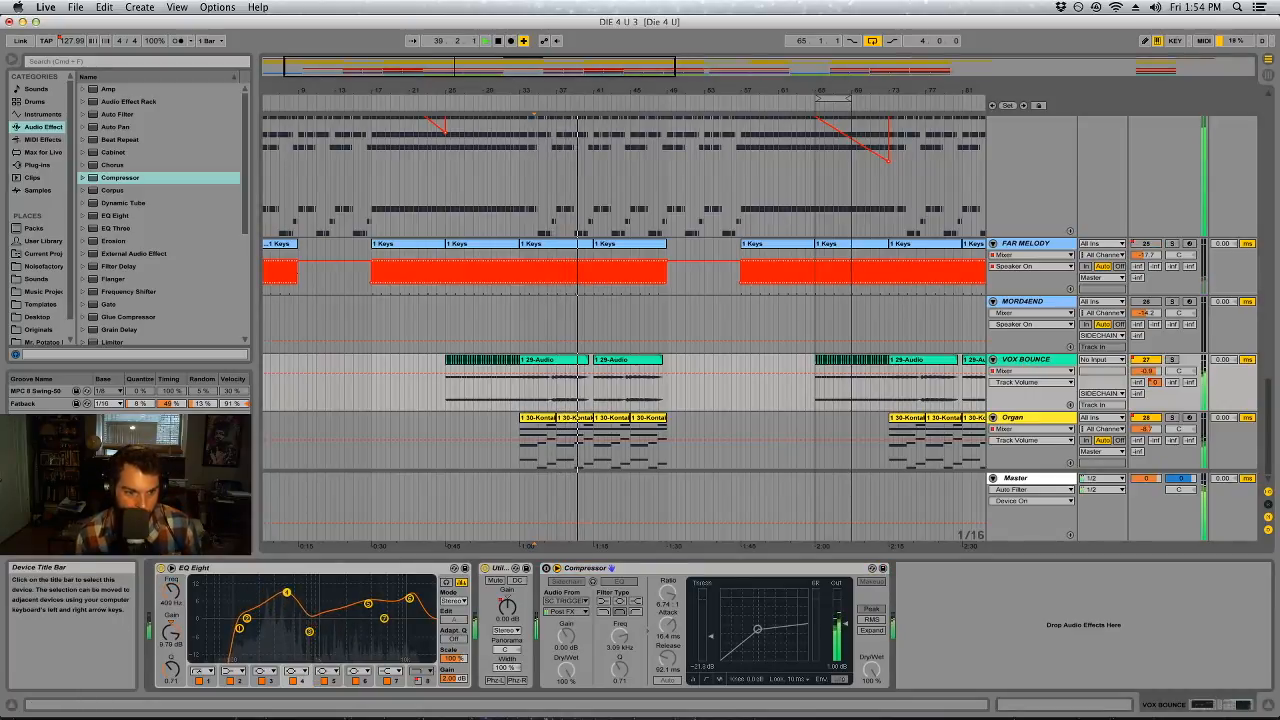
key("space")
left_click_drag(239, 628, 240, 629)
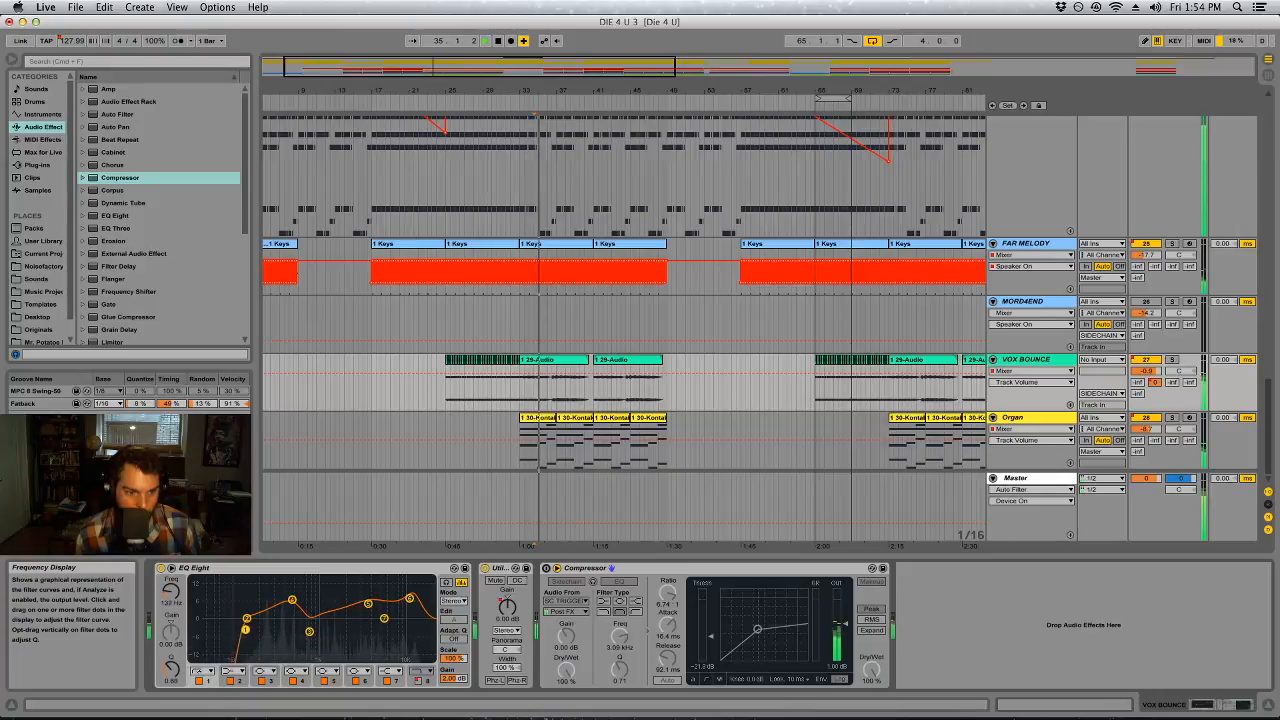
left_click(204, 671)
left_click(204, 604)
left_click(293, 682)
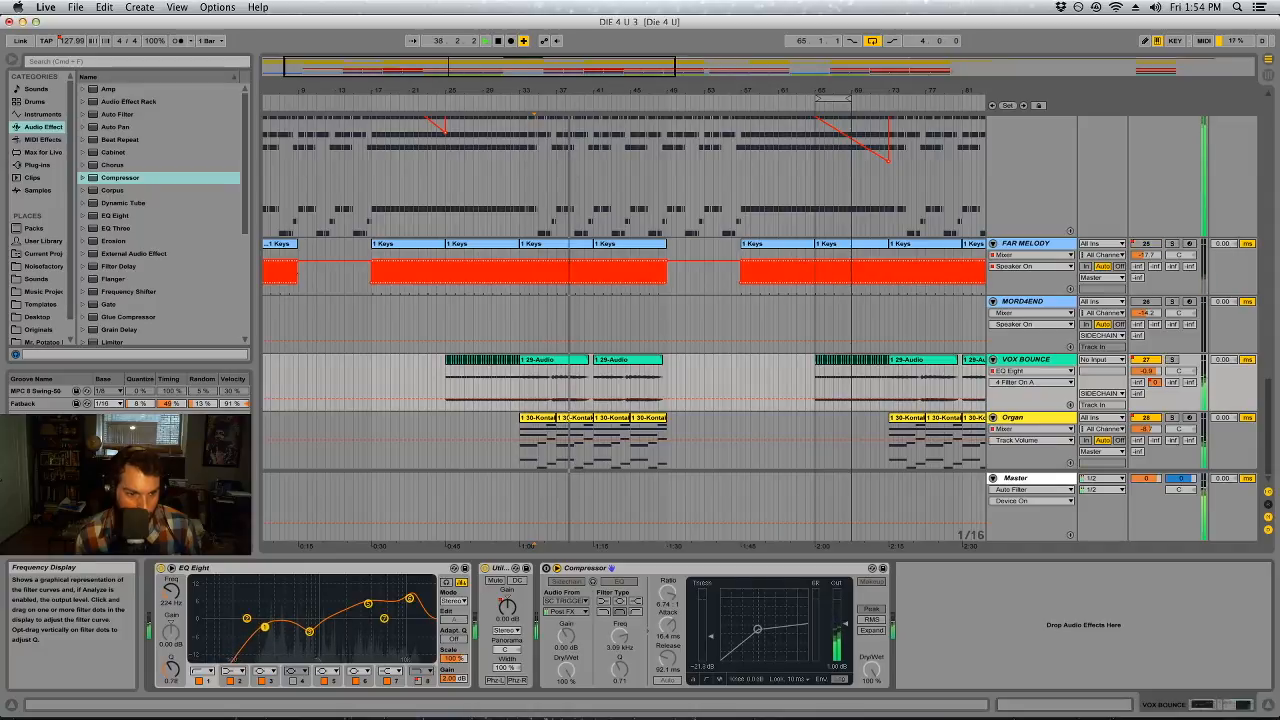
Boost VOX BOUNCE's EQ Eight band 2 at about 820 Hz by 2.36 dB, adjusting its Q, and move band 1 to about 354 Hz
left_click_drag(248, 620, 314, 611)
left_click_drag(171, 668, 171, 640)
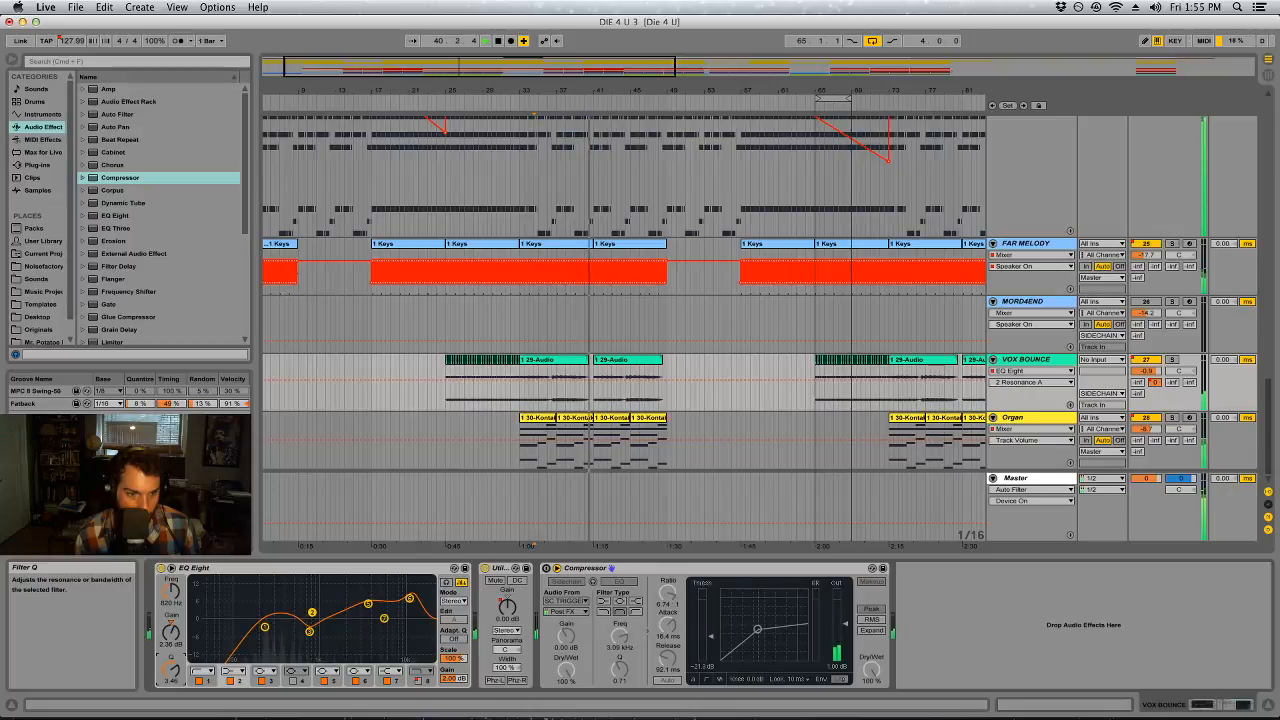
left_click_drag(171, 668, 171, 677)
left_click(265, 627)
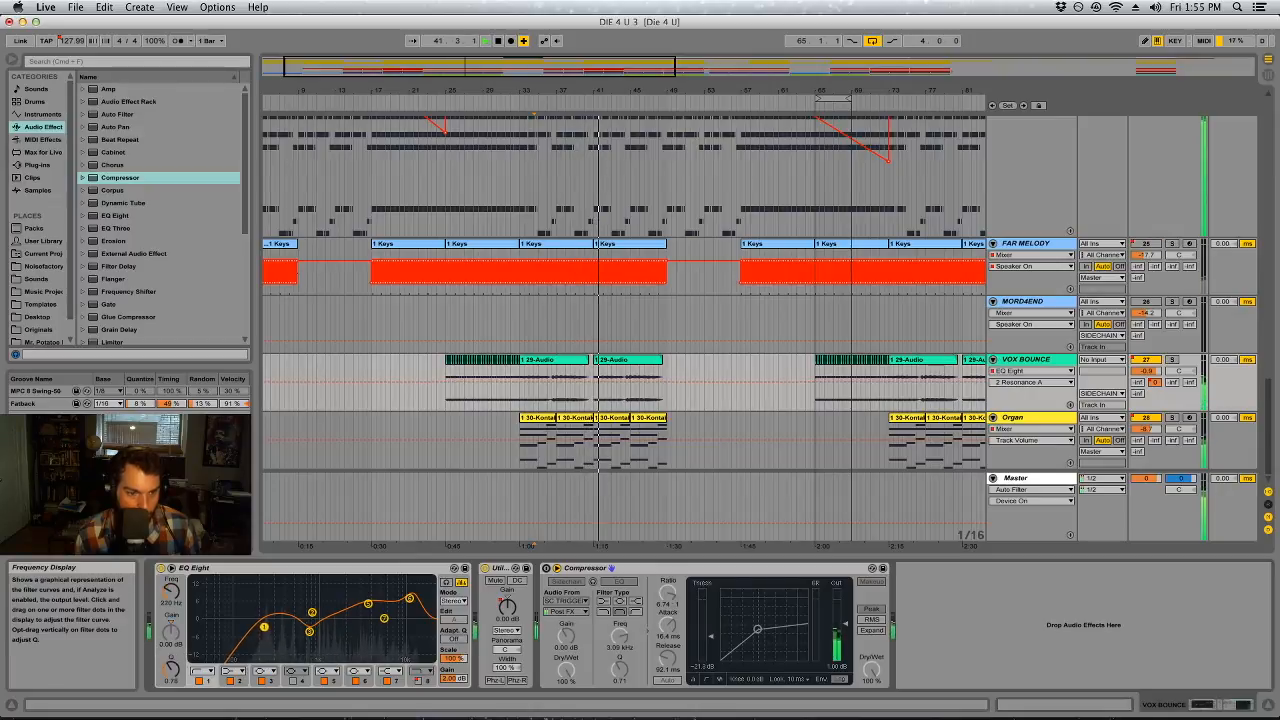
left_click_drag(261, 628, 281, 628)
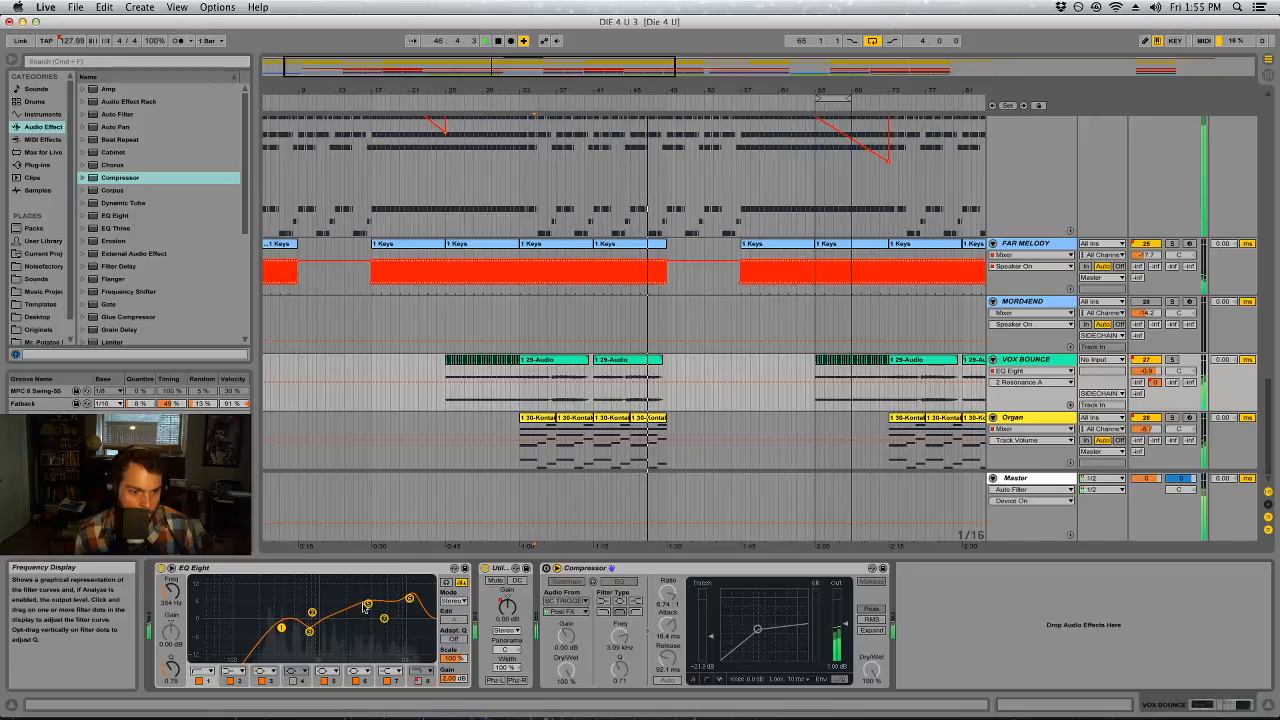
Set VOX BOUNCE's EQ Eight band 5 to about 3.60 dB at 3.60 kHz and band 6 to about 7.81 dB at 11.6 kHz
left_click_drag(366, 606, 366, 609)
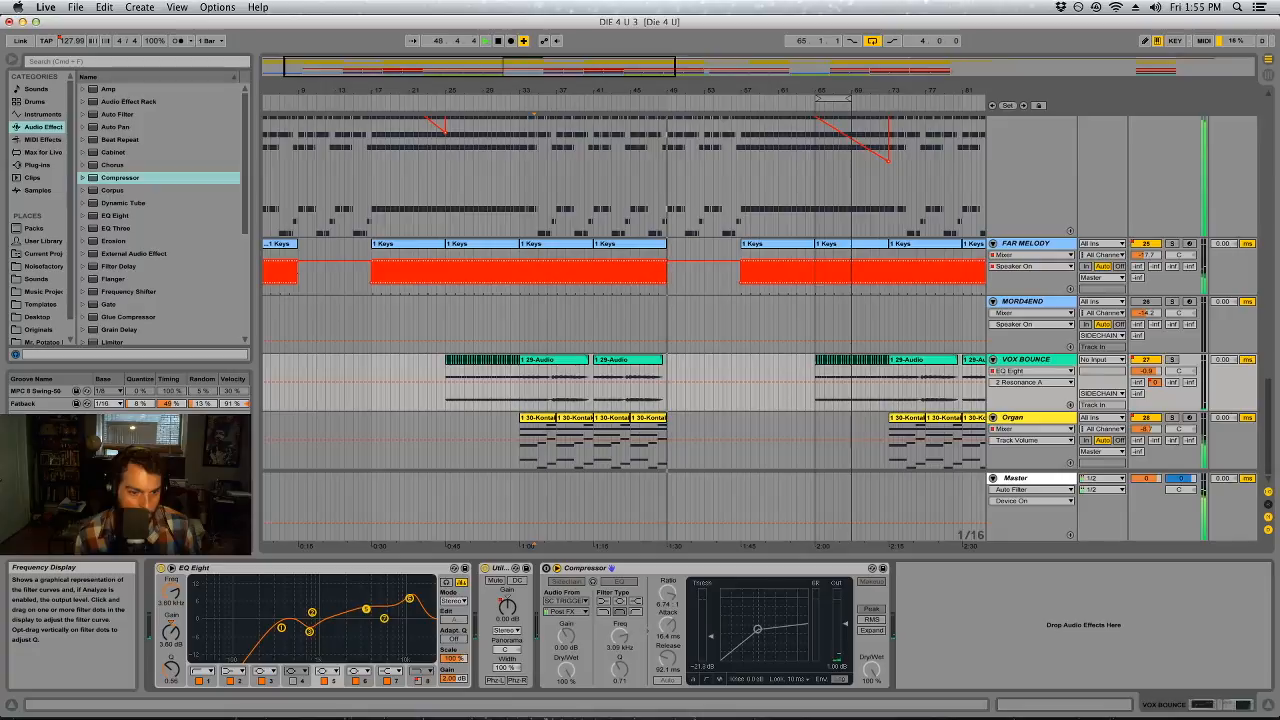
left_click(410, 600)
key("space")
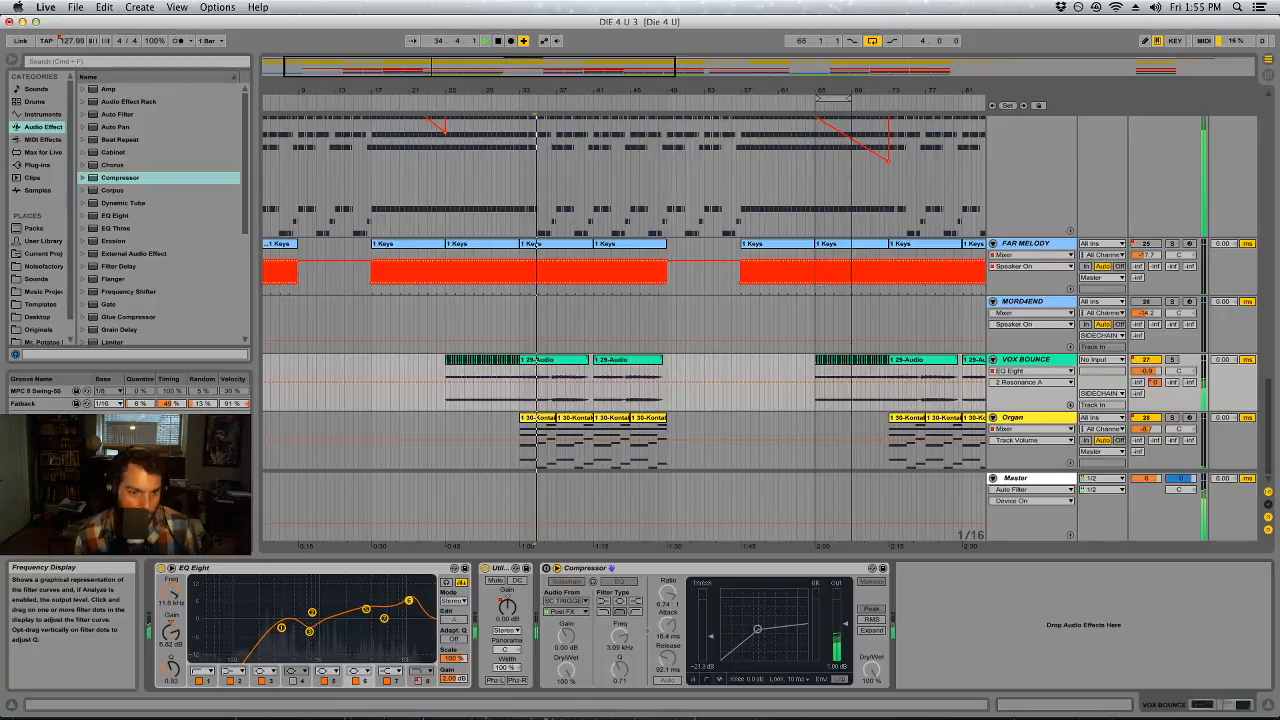
left_click_drag(409, 600, 409, 597)
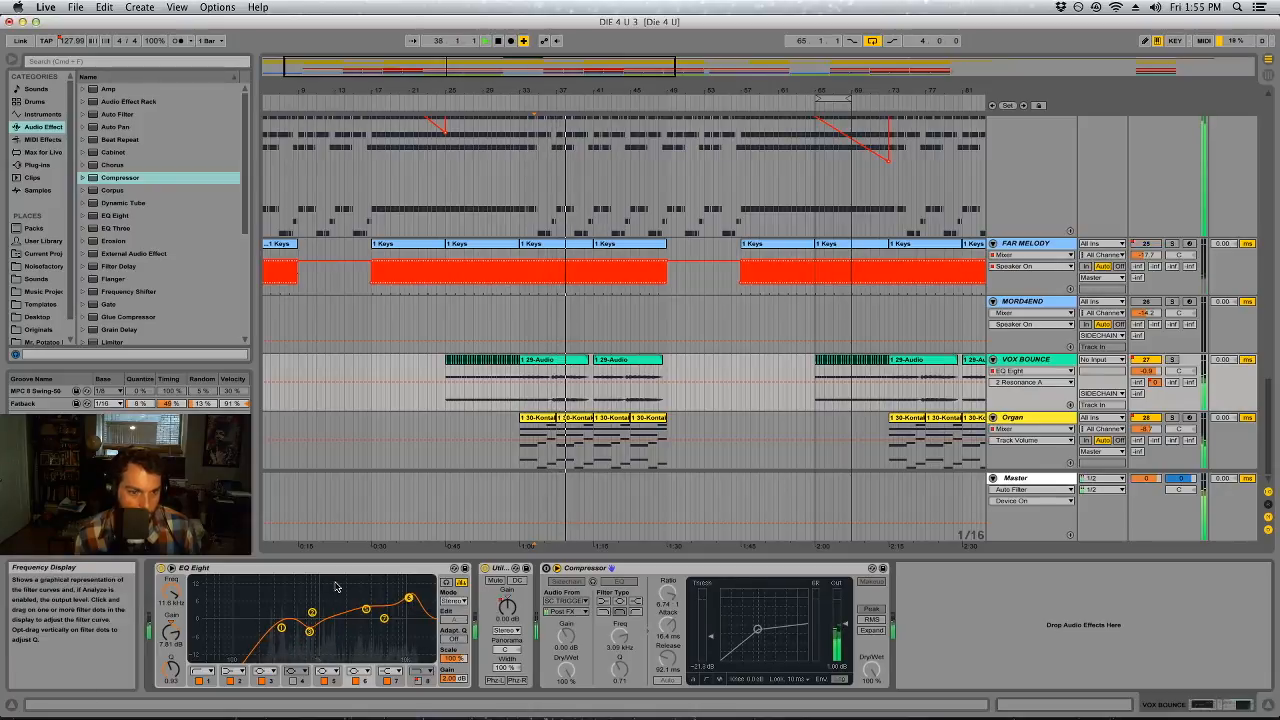
Save the set and loop playback over the Organ clips from bar 41 to bar 49
left_click_drag(577, 91, 405, 91)
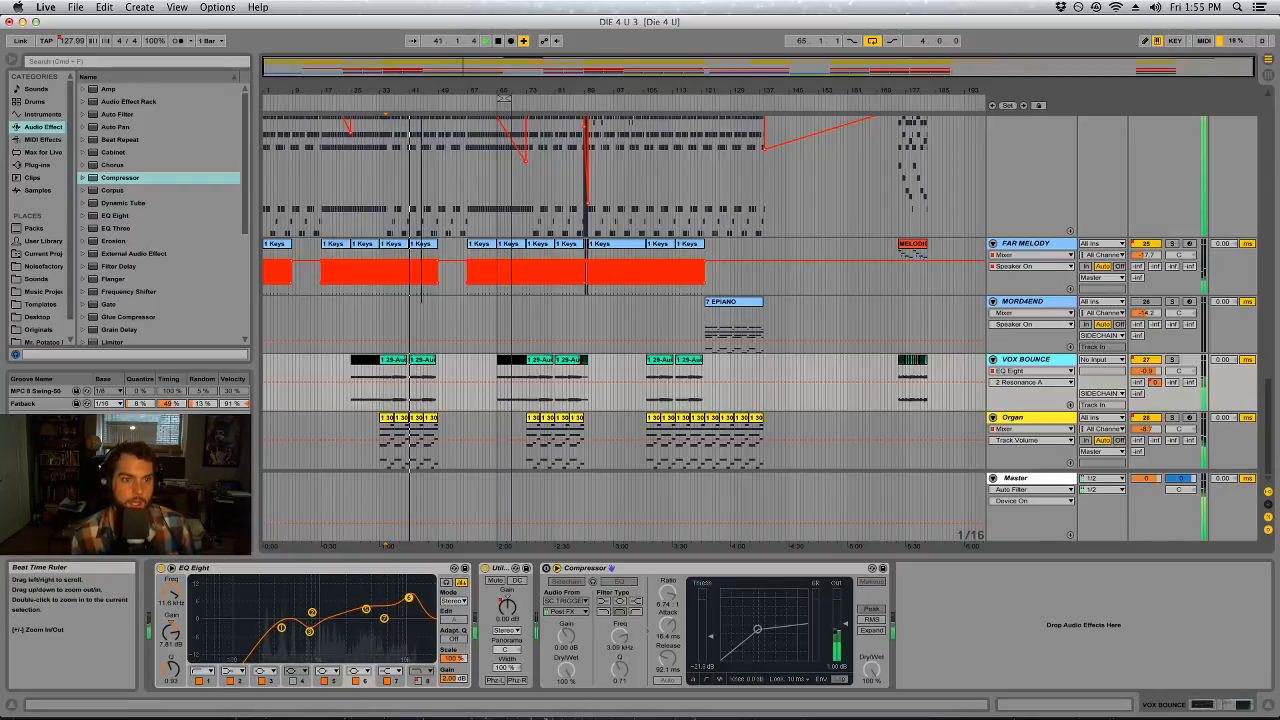
left_click(1043, 413)
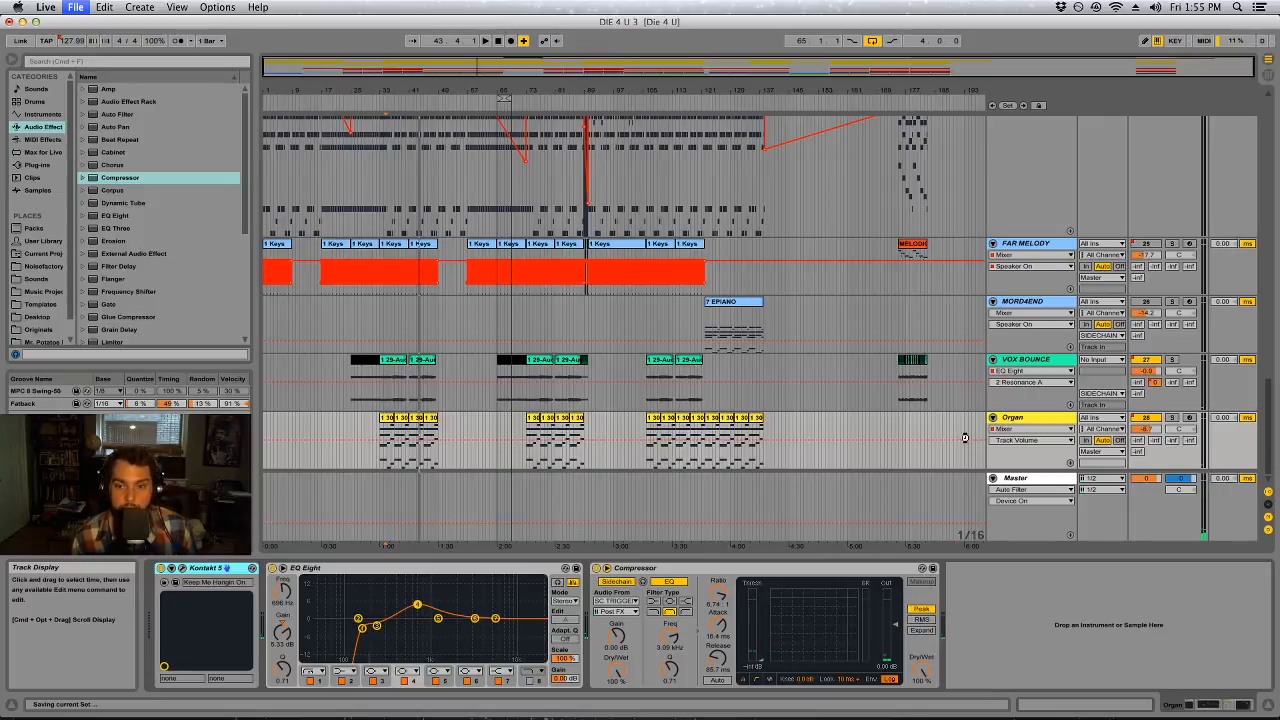
left_click(404, 420)
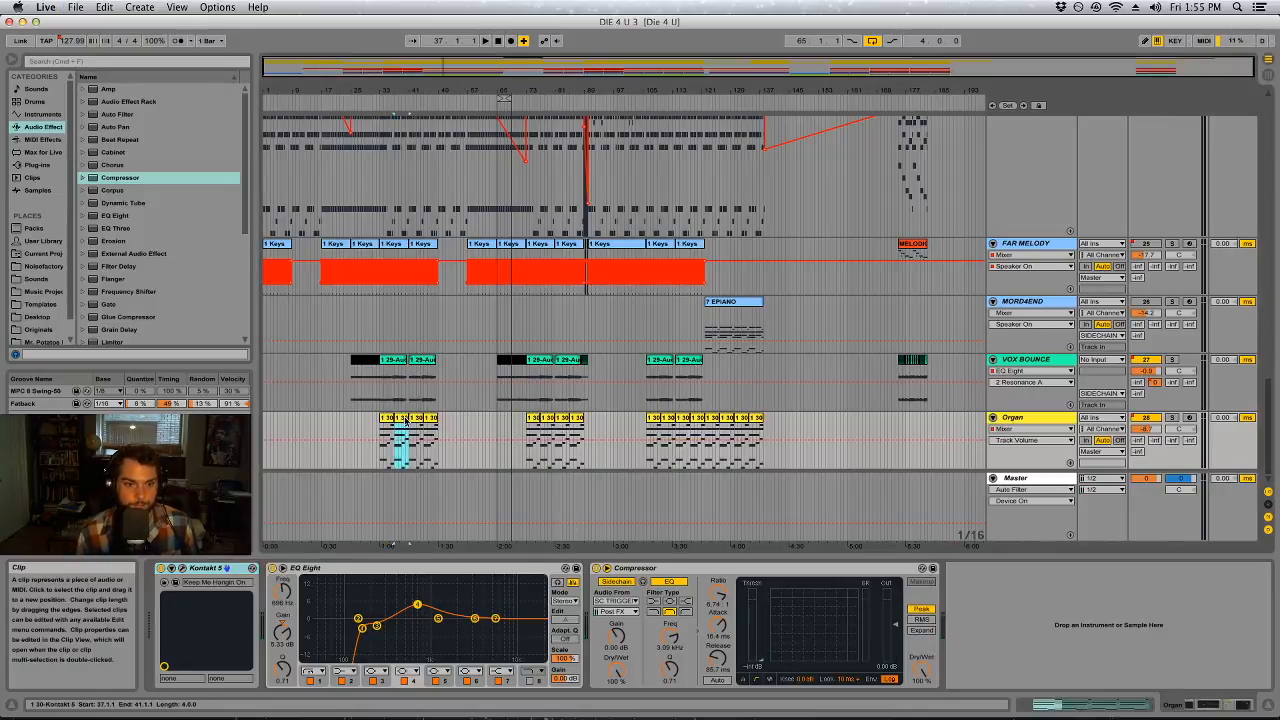
left_click(432, 420)
key("space")
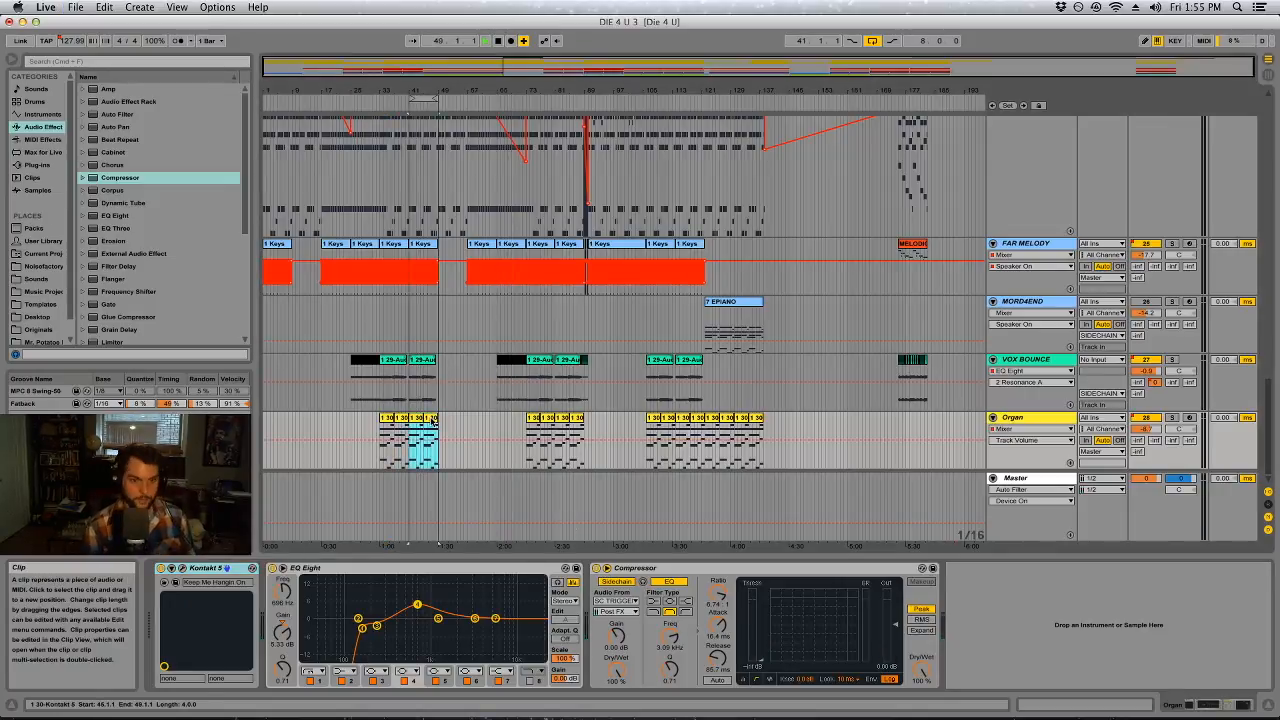
Solo Organ and set its sidechain Compressor to about 8.53:1 ratio, 0.35 ms attack and 113 ms release, adjusting the threshold
left_click(1173, 419, "super")
left_click_drag(1146, 429, 1146, 429)
left_click_drag(717, 658, 717, 648)
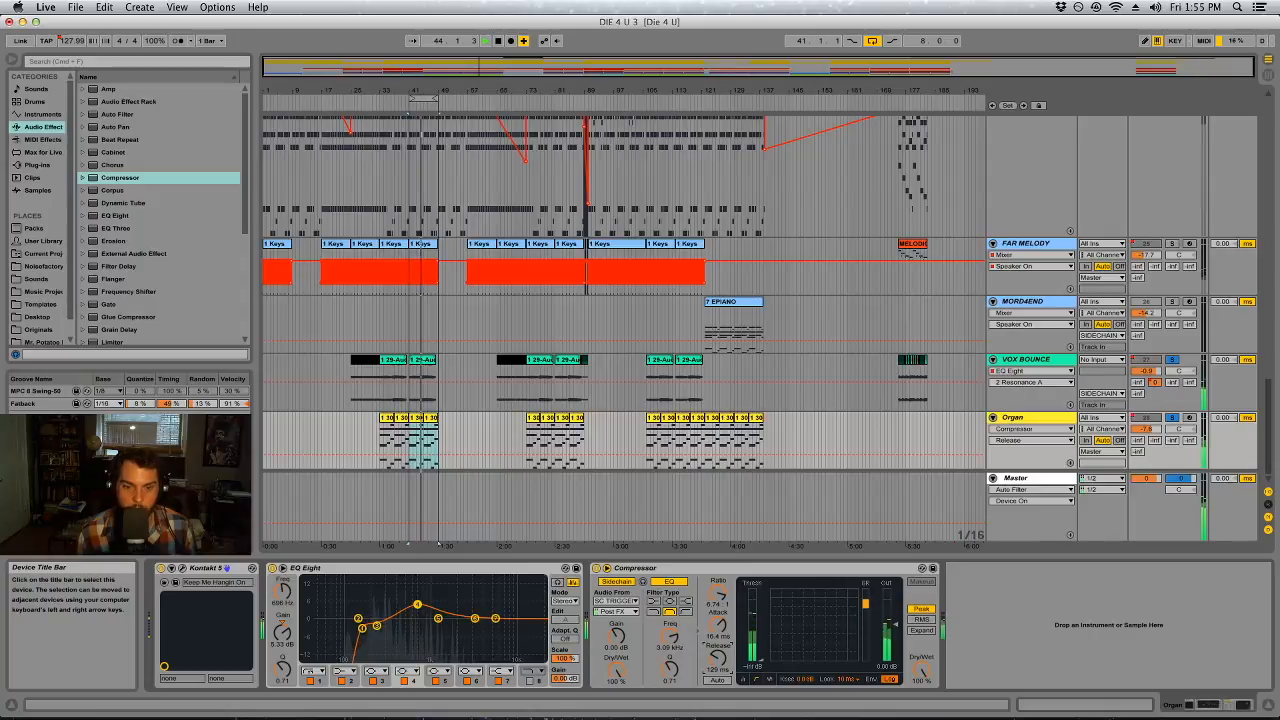
right_click(719, 662)
left_click(718, 661)
left_click_drag(719, 632, 719, 700)
left_click_drag(717, 594, 717, 570)
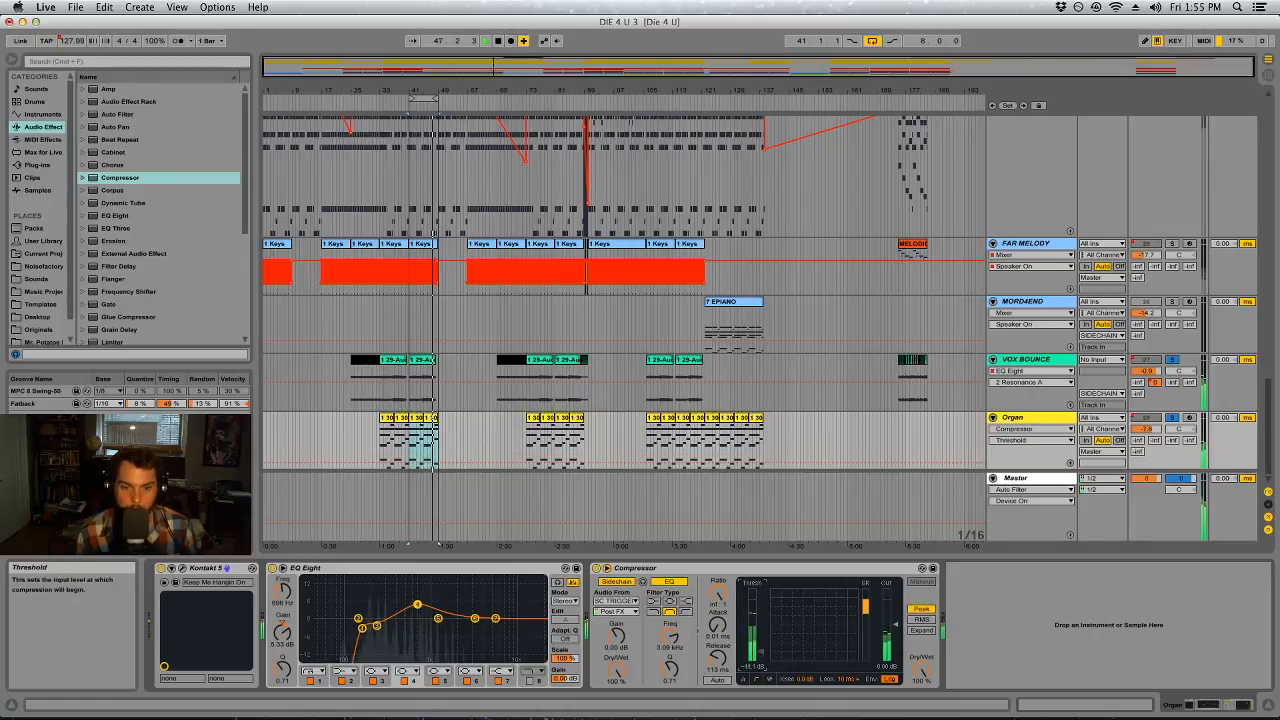
left_click_drag(719, 625, 719, 589)
left_click_drag(718, 595, 718, 597)
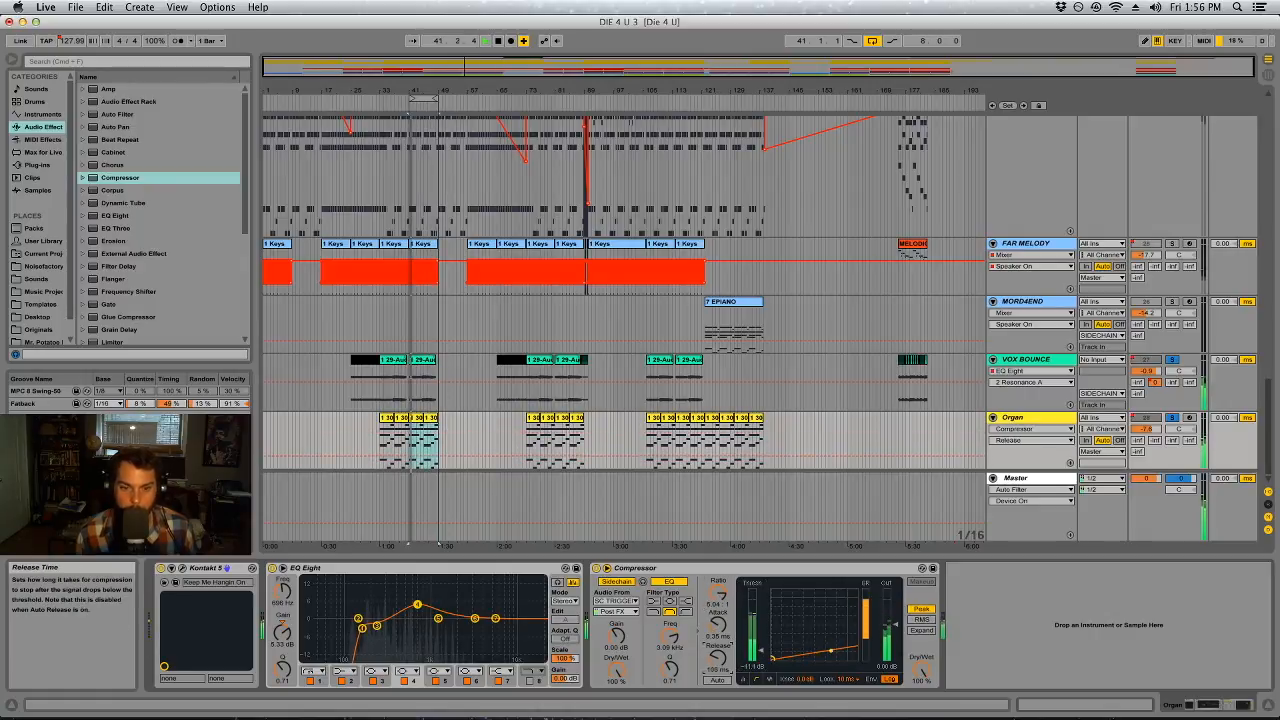
left_click(779, 652)
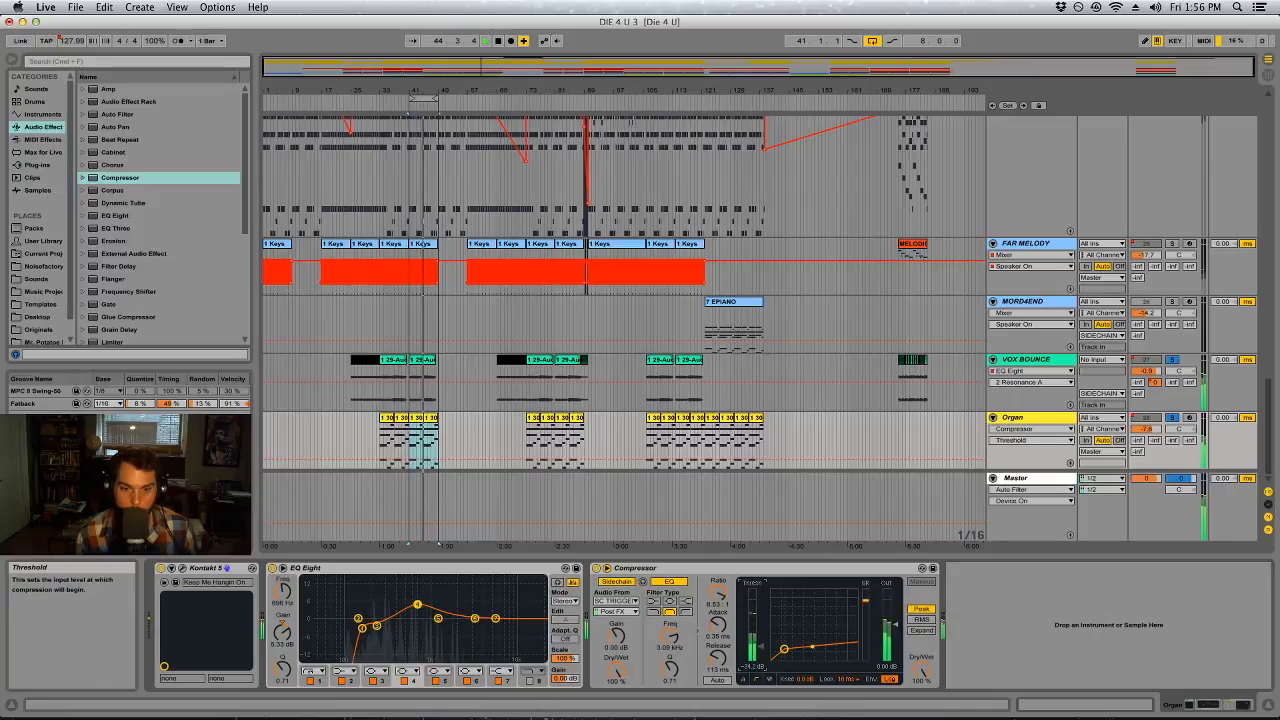
Turn off Organ's existing EQ Eight bands and use band 6 to cut about 4.22 dB at 335 Hz with Q 2.11
left_click(312, 681)
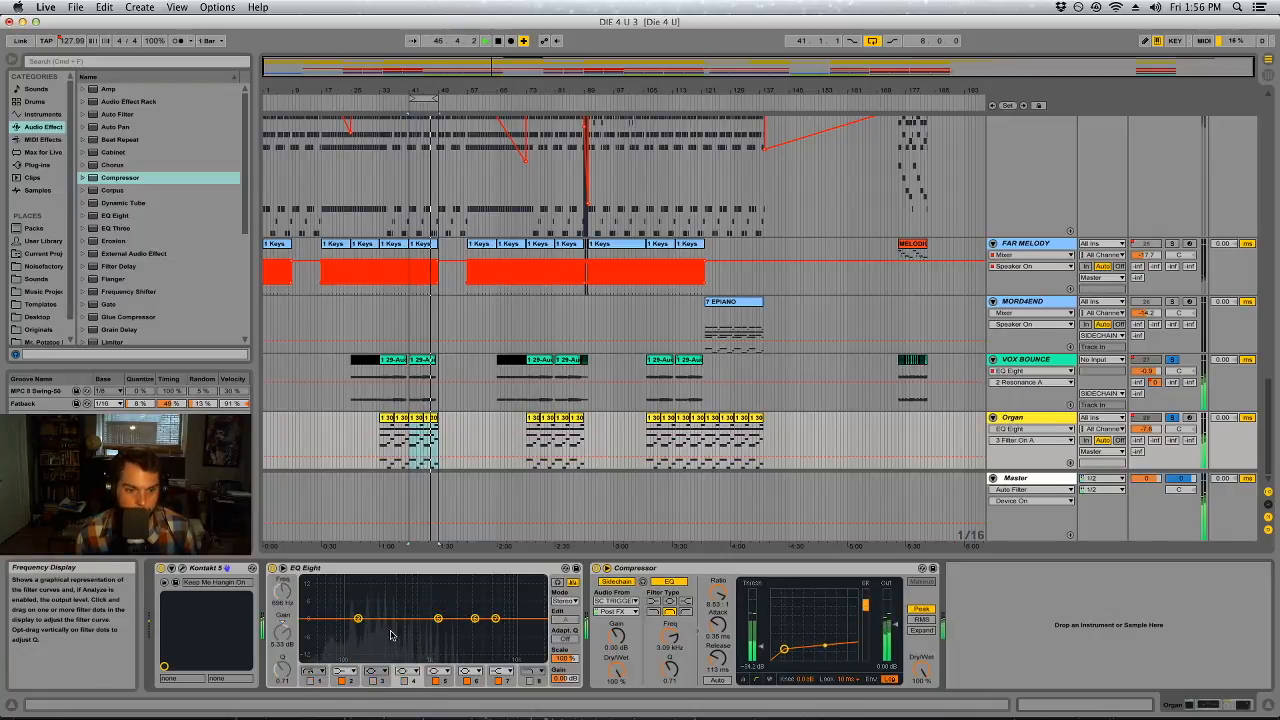
left_click(342, 681)
left_click(436, 681)
left_click(499, 681)
left_click(467, 681)
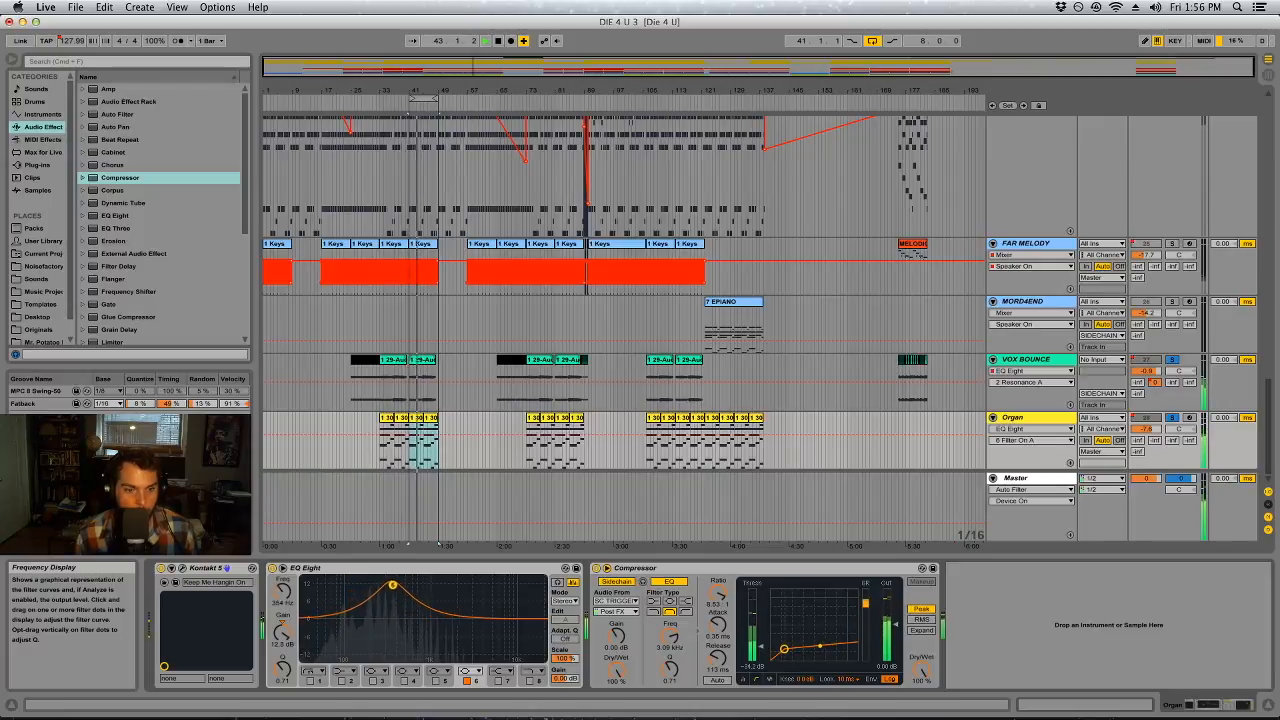
left_click_drag(286, 645, 286, 690)
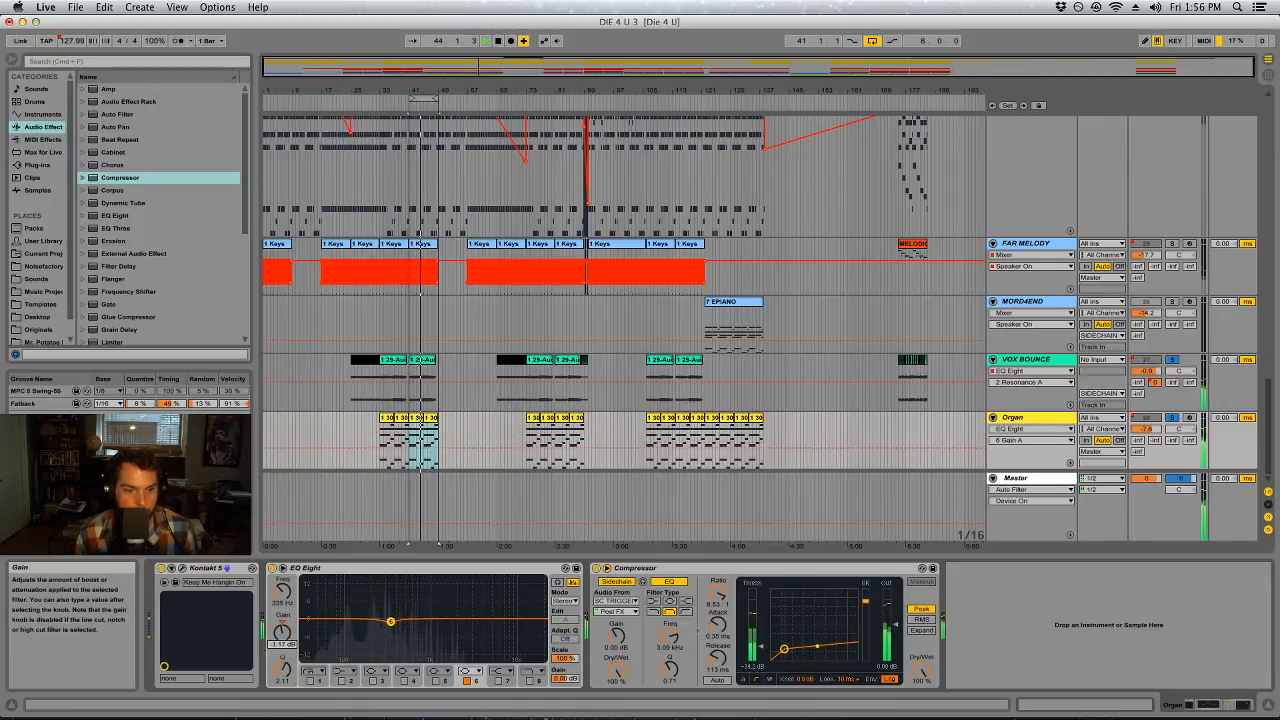
Cut Organ's EQ Eight band 3 by about 2.14 dB at 880 Hz and boost band 5 by about 4.09 dB at 2.41 kHz
left_click(373, 680)
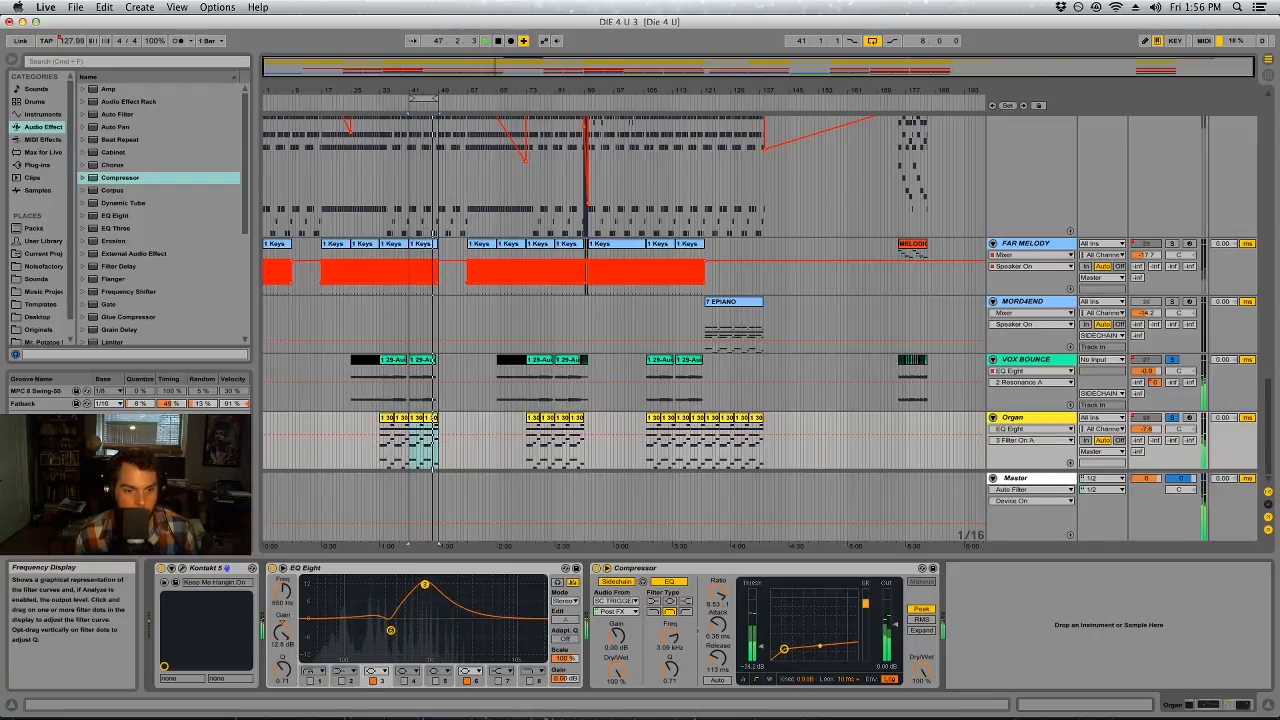
mouse_move(283, 670)
left_mouse_down()
mouse_move(282, 690)
mouse_move(283, 675)
left_mouse_up()
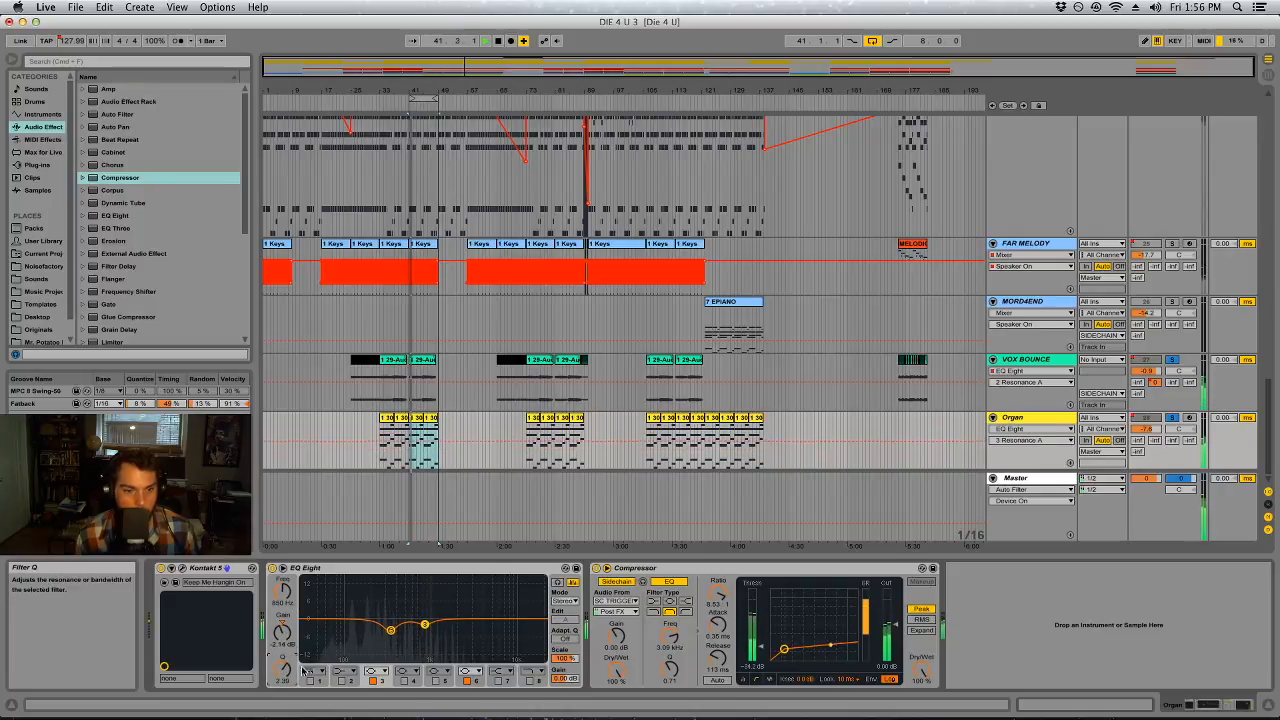
left_click(435, 681)
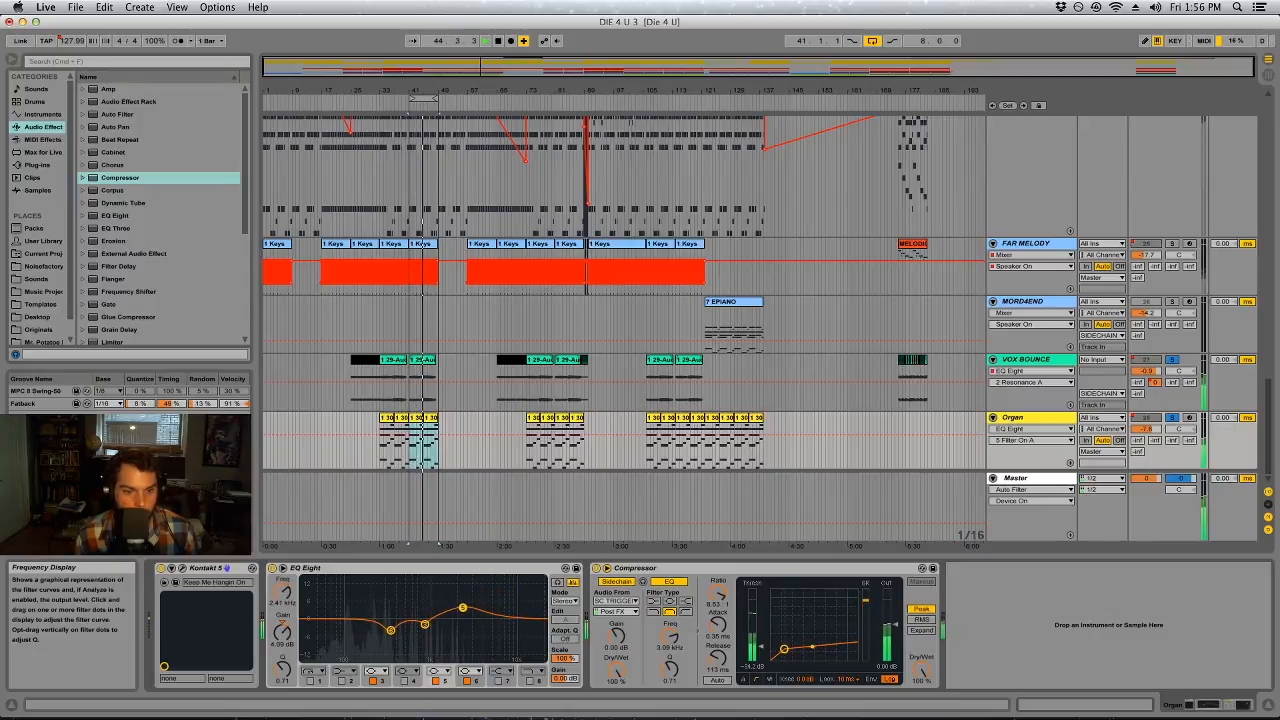
Boost Organ's EQ Eight band 4 by about 2.55 dB at 144 Hz and enable band 1 as a low cut at about 132 Hz
left_click(403, 681)
left_click_drag(415, 620, 411, 600)
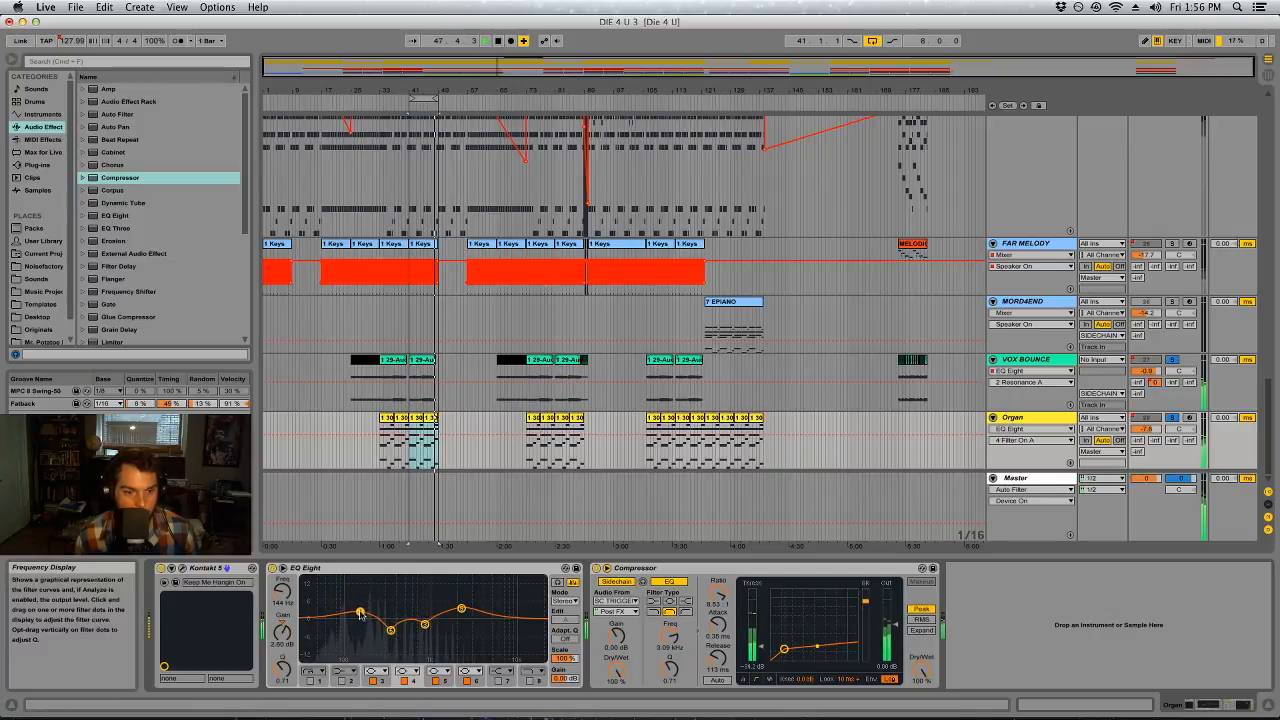
left_click(314, 672)
left_click(310, 604)
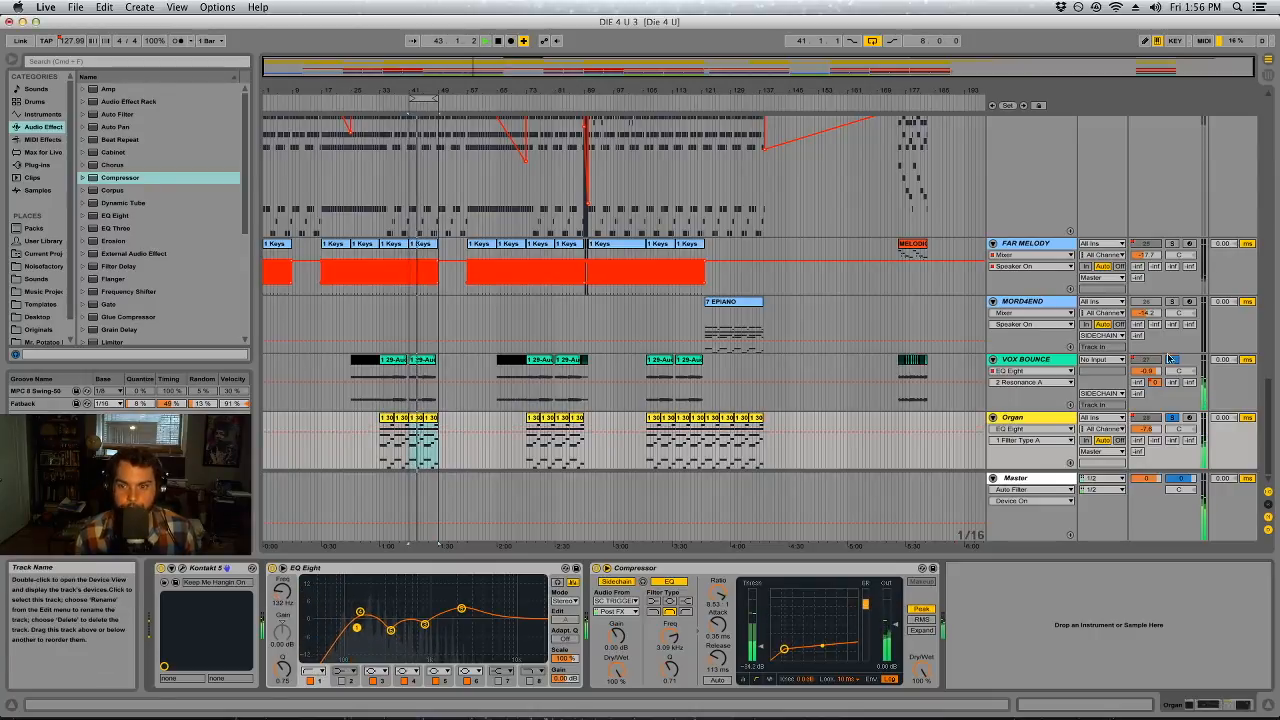
Enable Master's first Auto Filter at about 293 Hz and compare the low end with Organ muted and unmuted
key("Tab")
left_click(1233, 70)
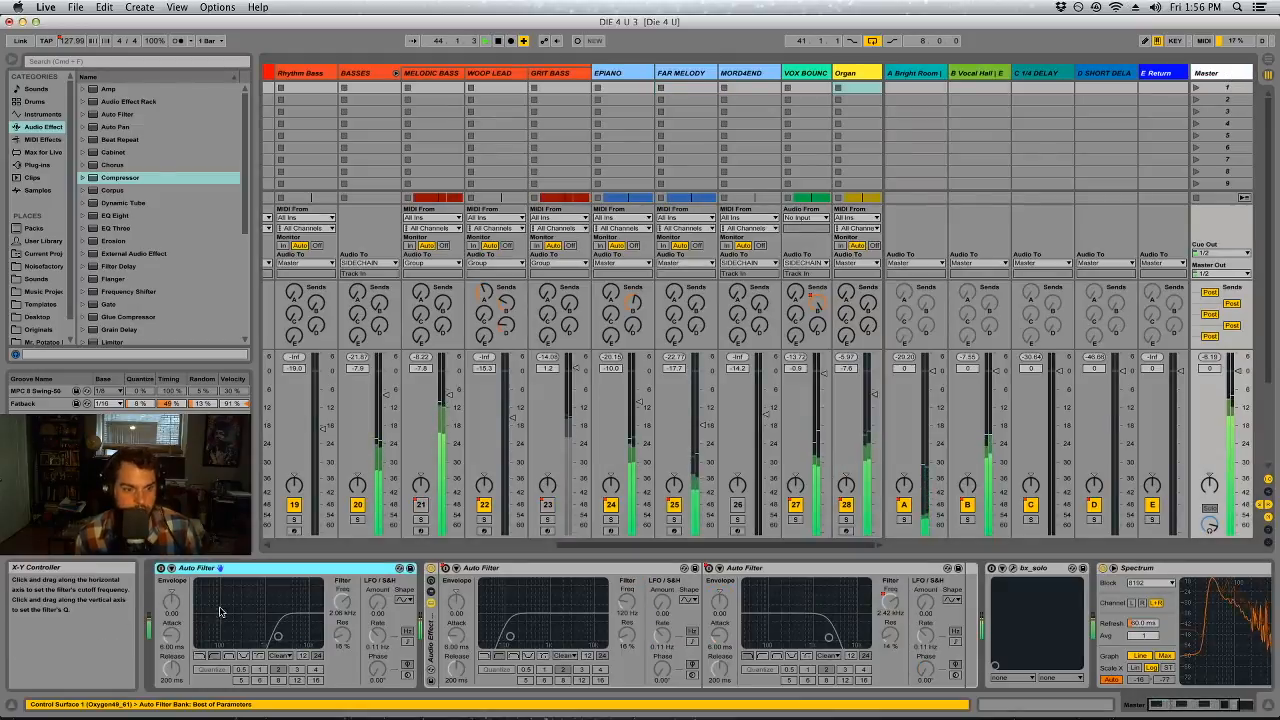
left_click(161, 568)
left_click_drag(343, 602, 343, 642)
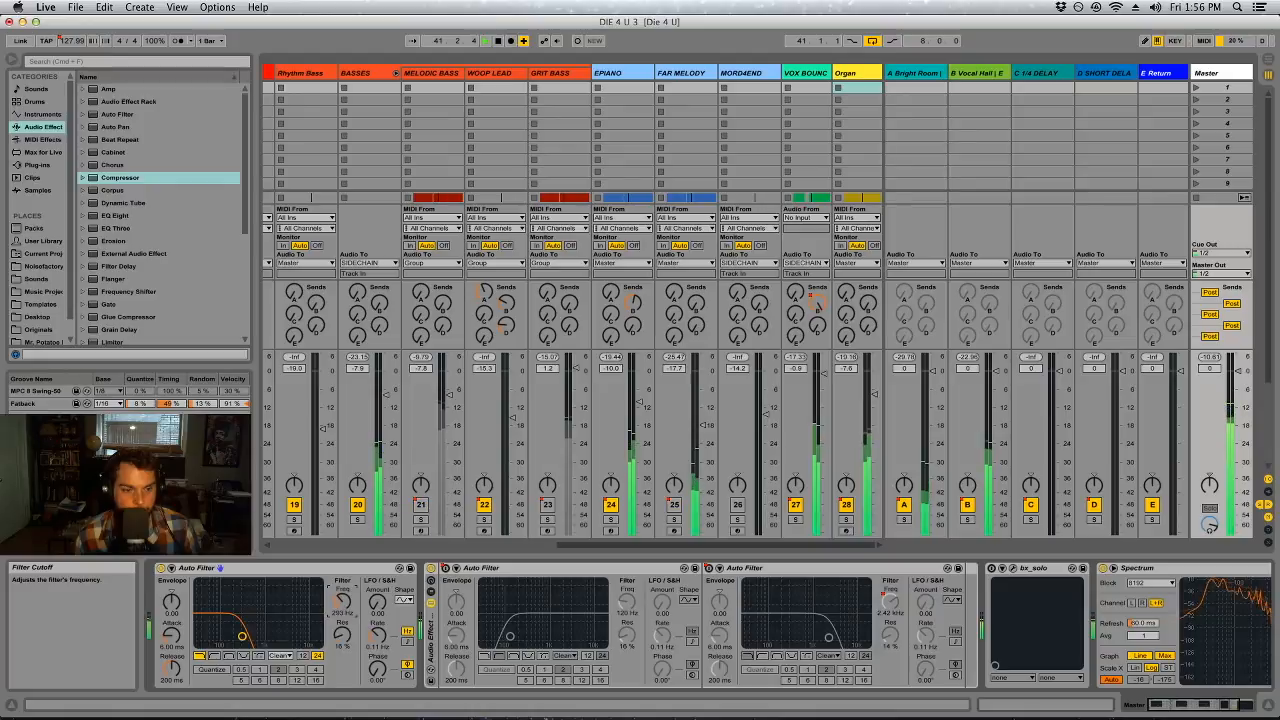
left_click(846, 505)
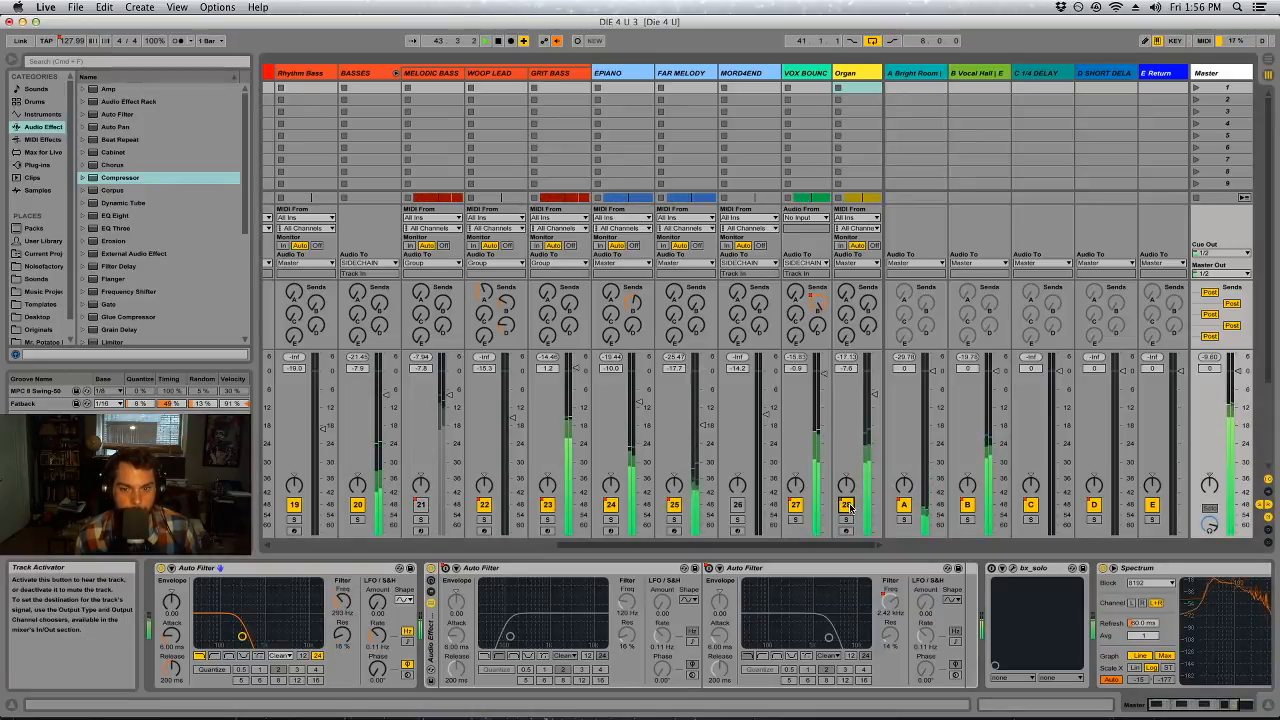
left_click(846, 505)
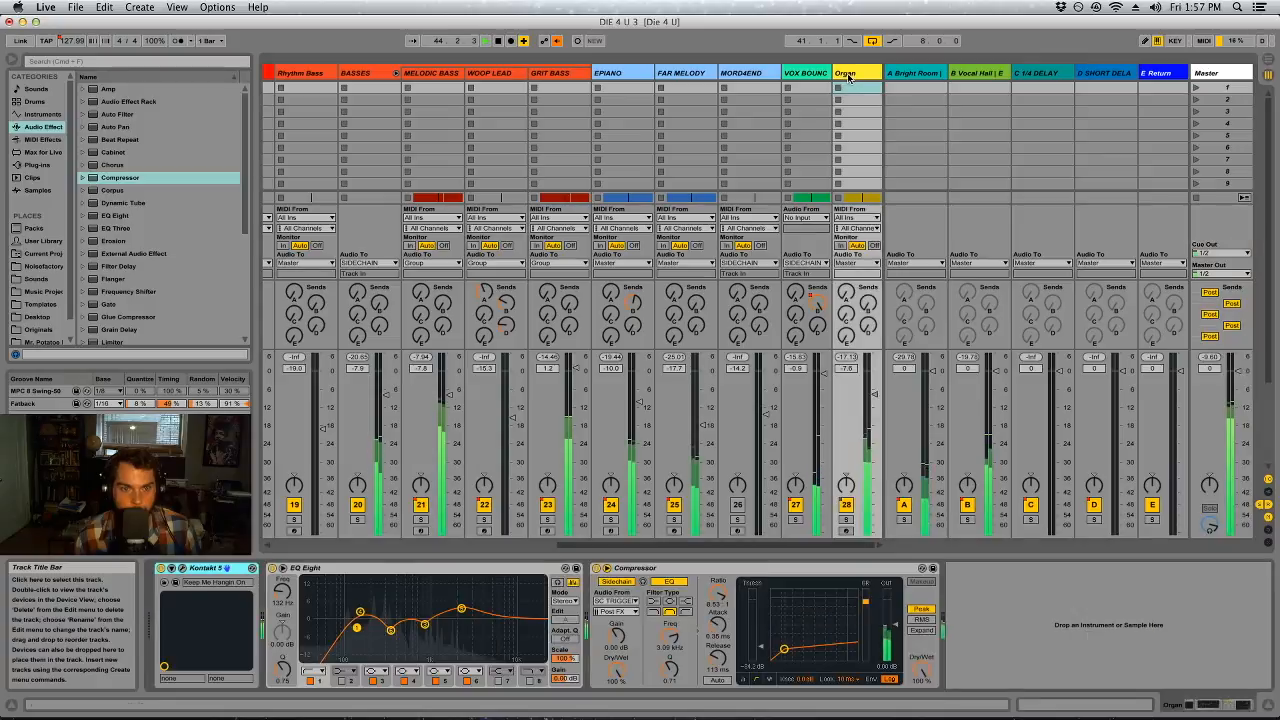
Lower Organ's EQ Eight band 4 slightly and fine-tune the band 1 low cut, setting its Q to about 0.82
left_click_drag(359, 613, 362, 609)
left_click(357, 627)
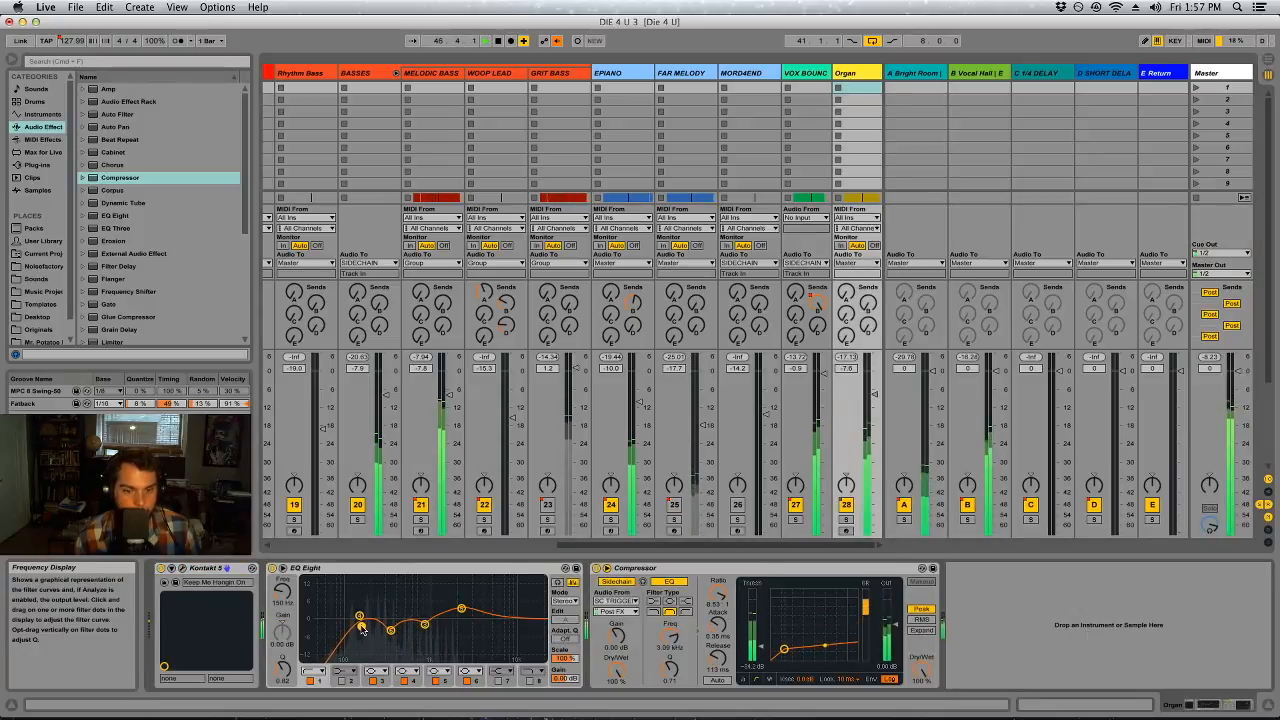
Set Master's first Auto Filter to about 582 Hz and check VOX BOUNCE's contribution by toggling its track activator
left_click(1214, 73)
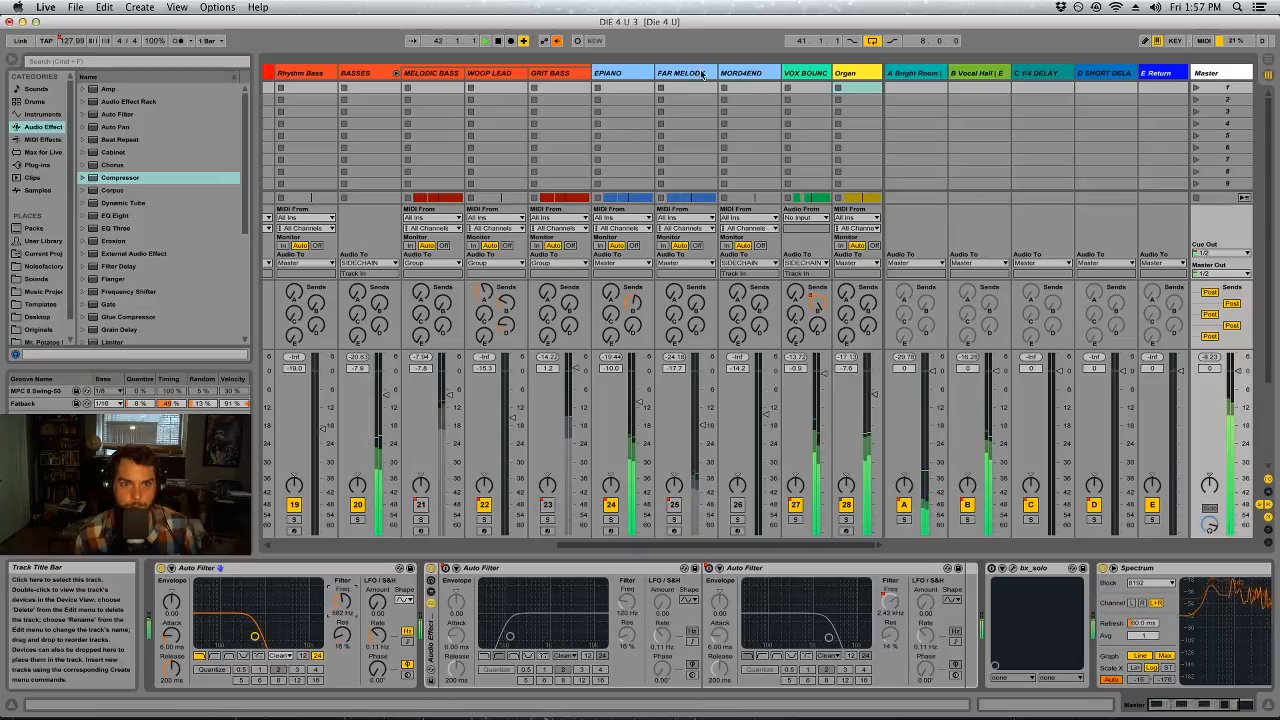
left_click(799, 506)
Sweep VOX BOUNCE's EQ Eight band 3 for a resonance and cut about 5.21 dB at 748 Hz with Q 3.76
left_click(796, 423)
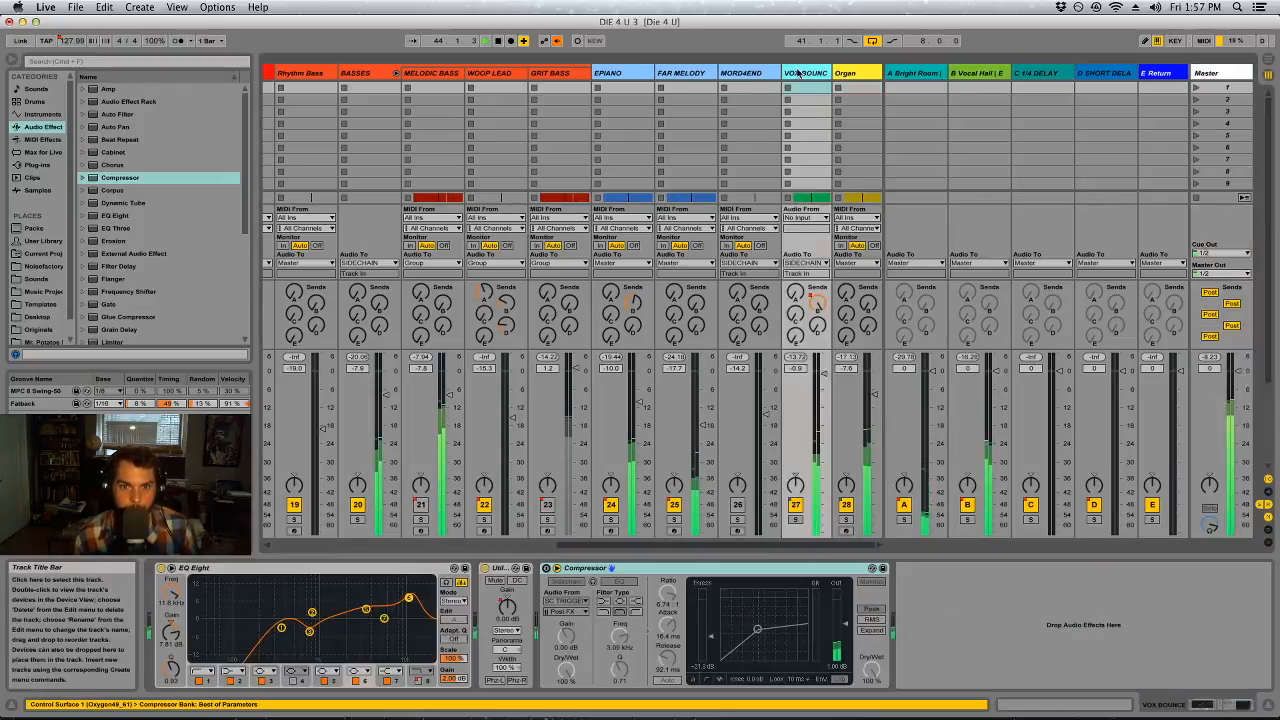
left_click_drag(311, 635, 313, 587)
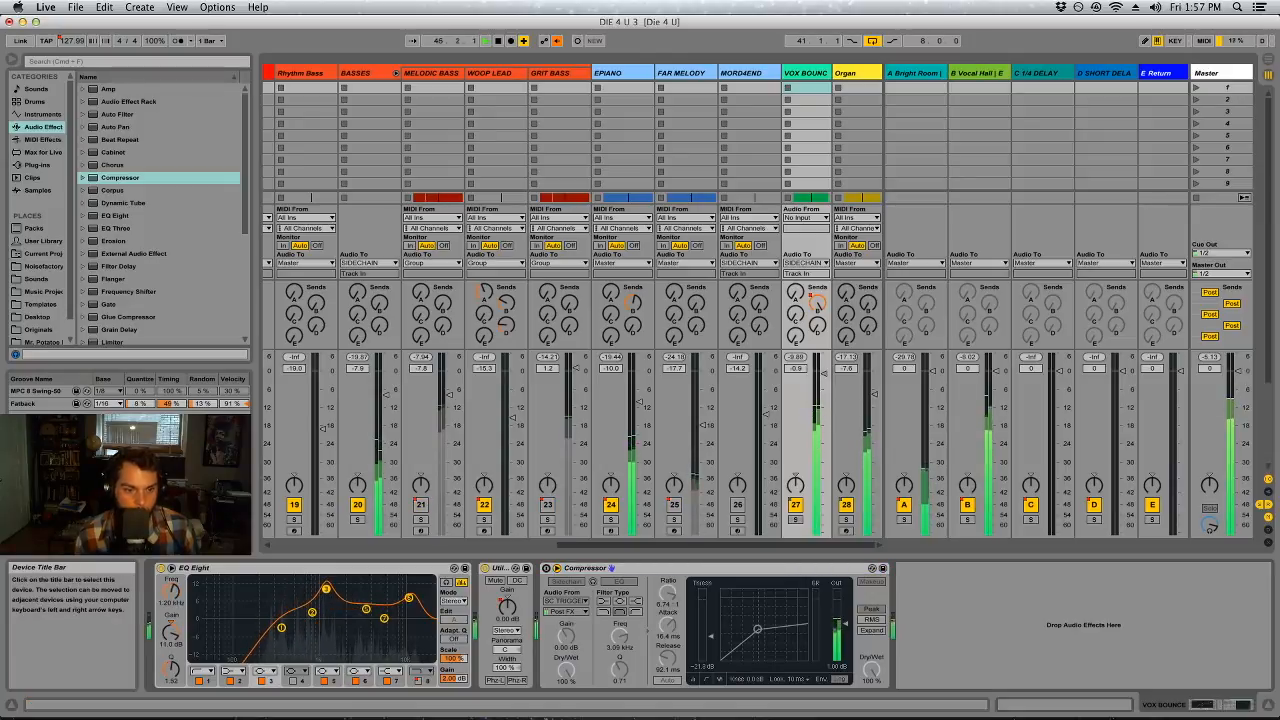
left_click_drag(308, 587, 309, 597)
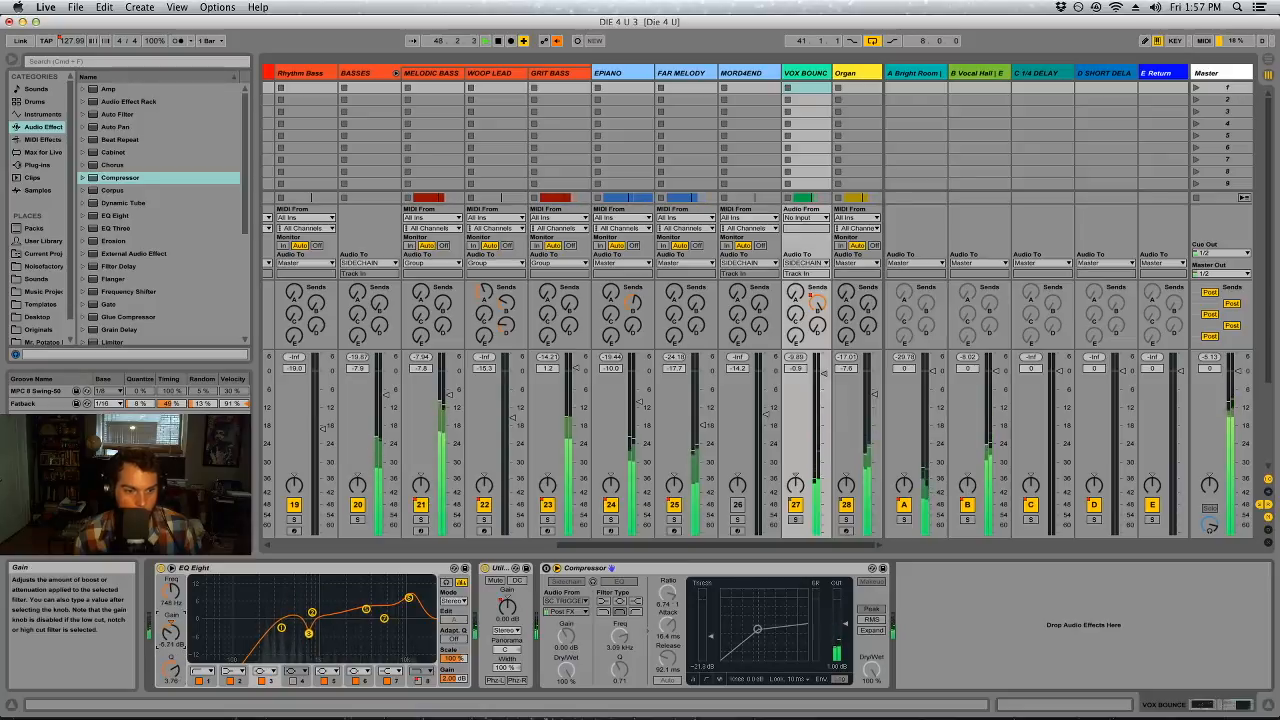
Enable VOX BOUNCE's EQ Eight band 4, sweep it with Q 4.43, and cut about 2.85 dB at 1.12 kHz
left_click(293, 681)
left_click_drag(293, 618, 295, 603)
left_click_drag(171, 672, 171, 638)
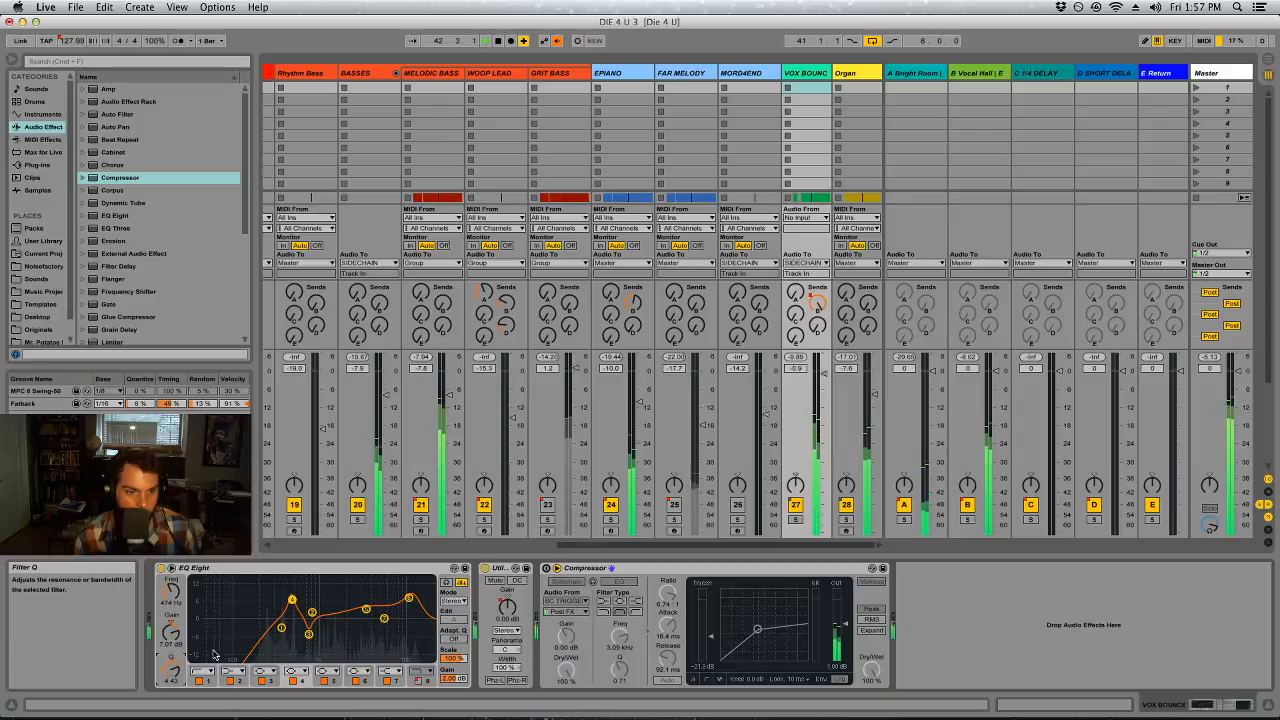
left_click_drag(291, 600, 323, 625)
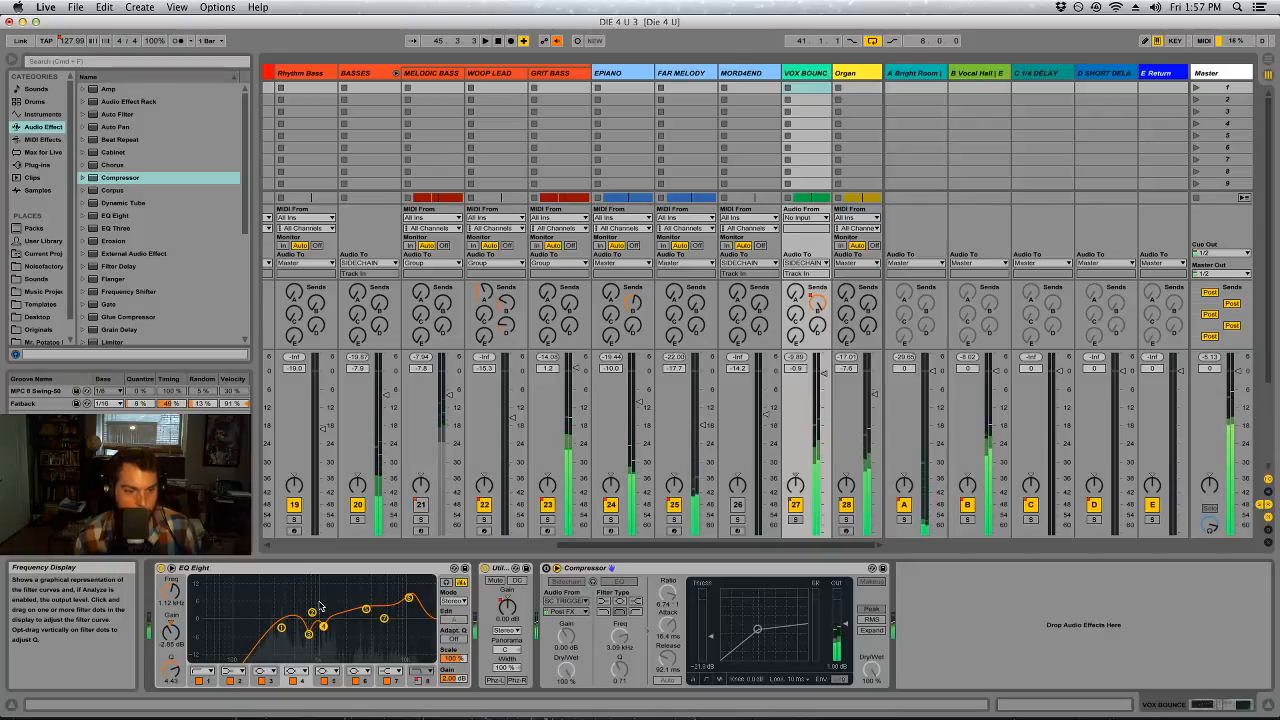
left_click(309, 637)
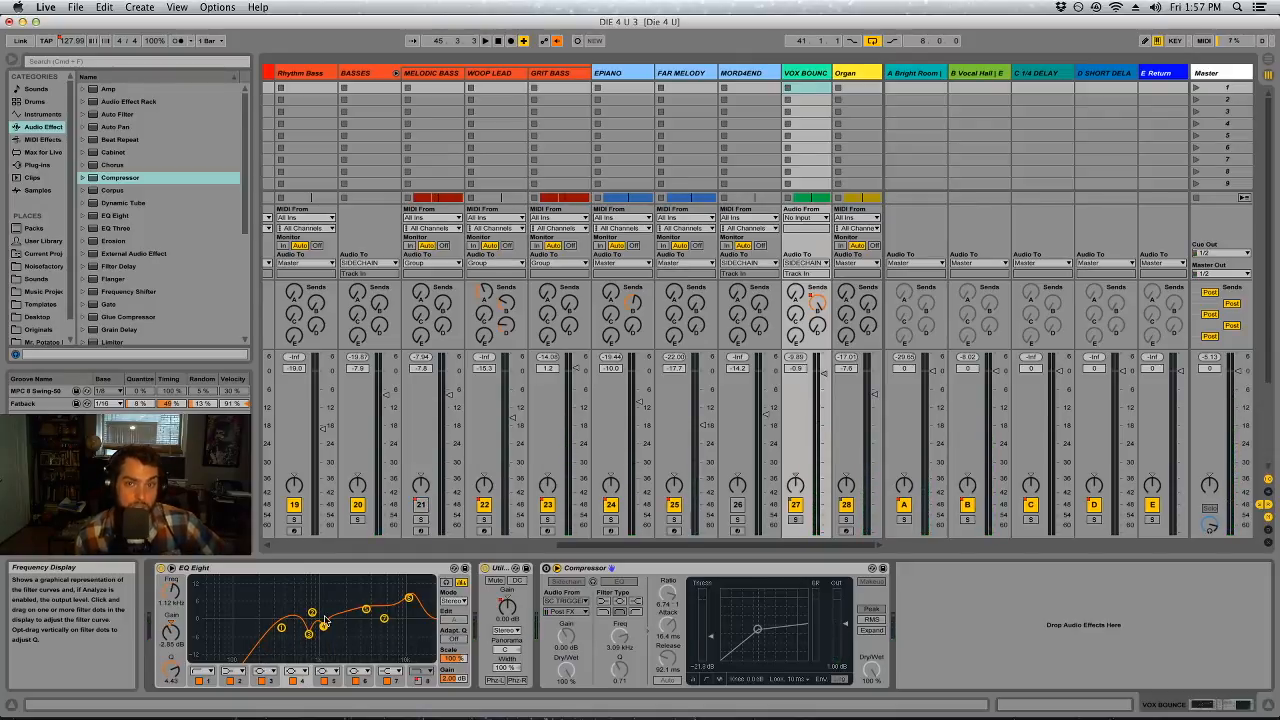
Bypass Master's first Auto Filter and restart playback to hear the full-range mix
left_click(1208, 74)
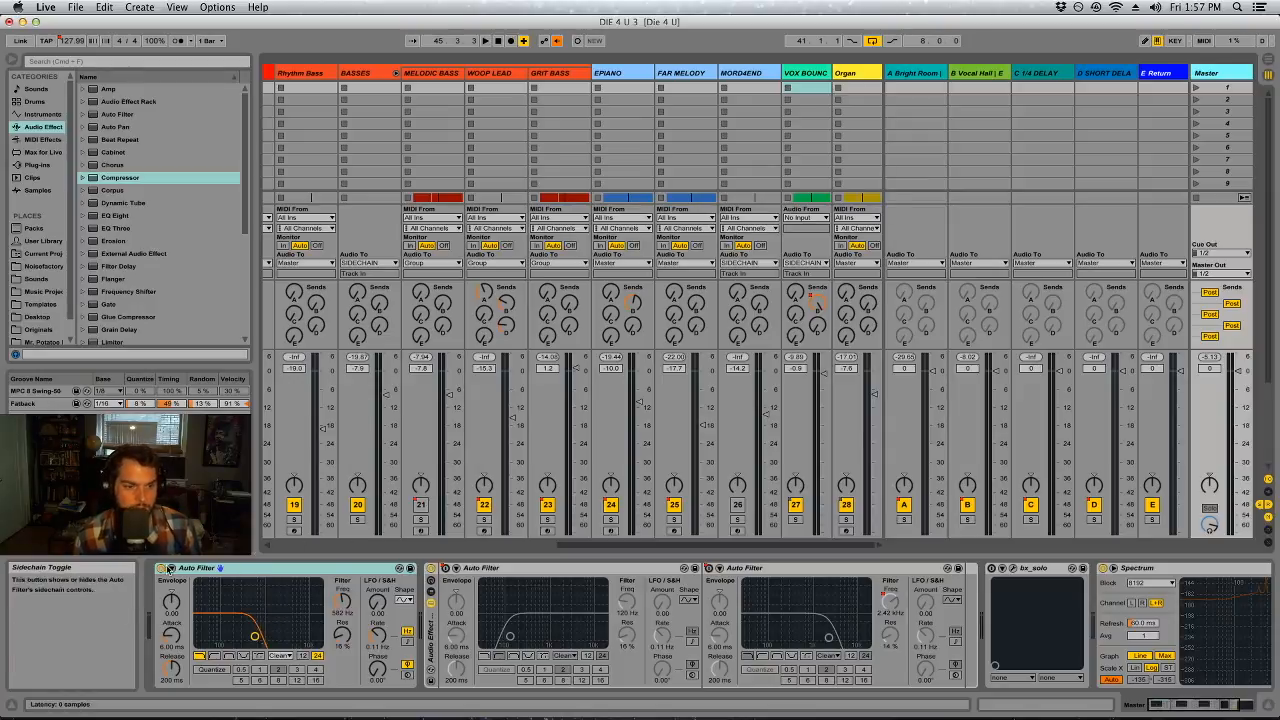
key("Tab")
key("space")
key("Tab")
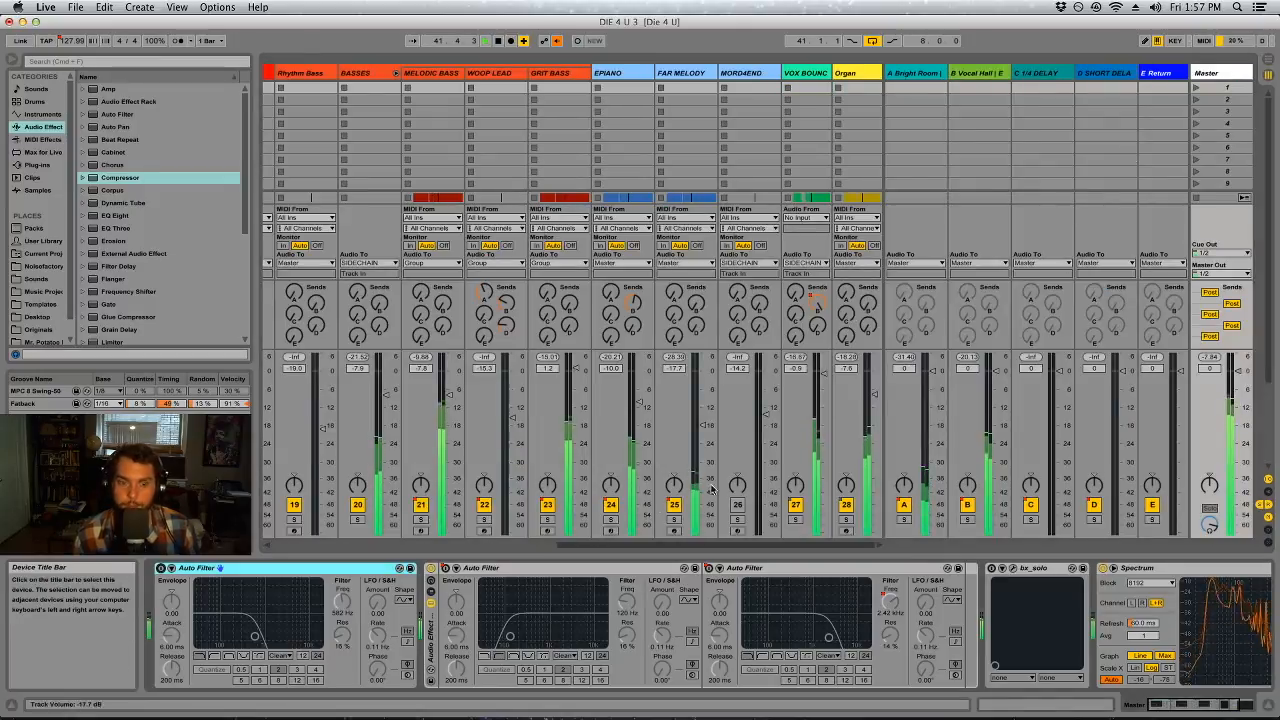
Audition the mix from VOX BOUNCE's clips at bars 81 and 25, and from FAR MELODY's first clip at bar 1
key("Tab")
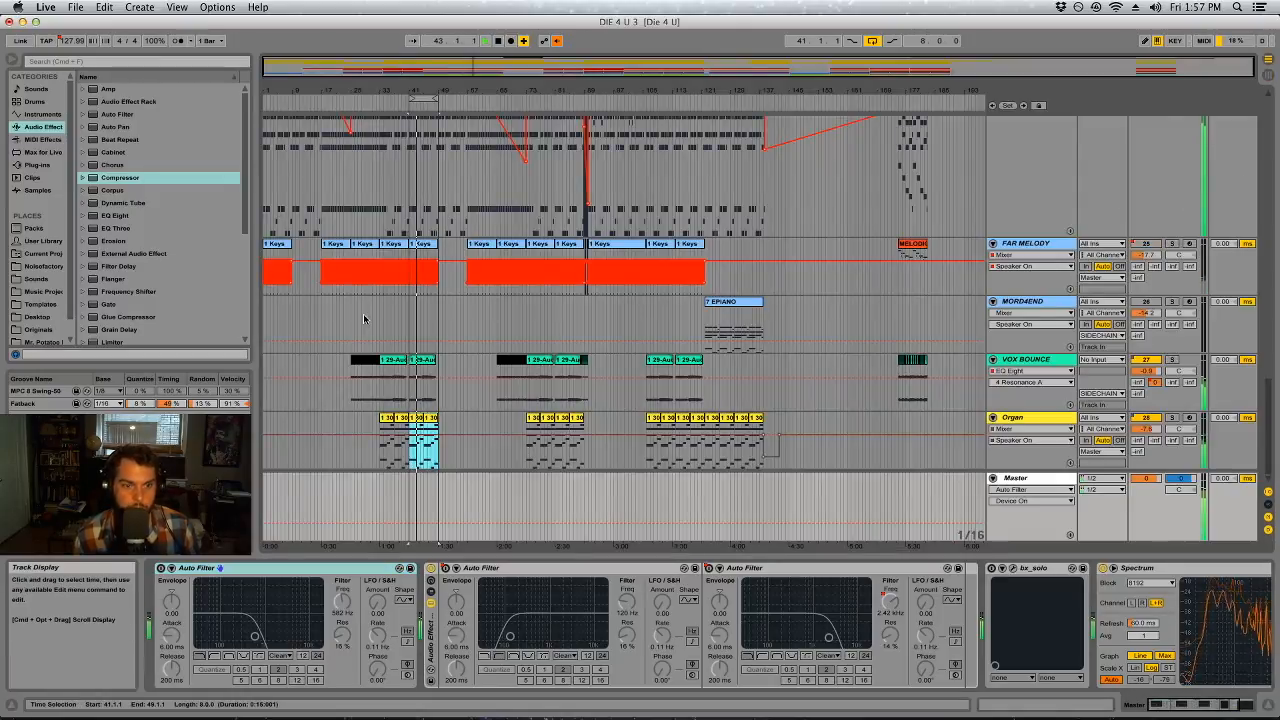
left_click(393, 362)
left_click(562, 360)
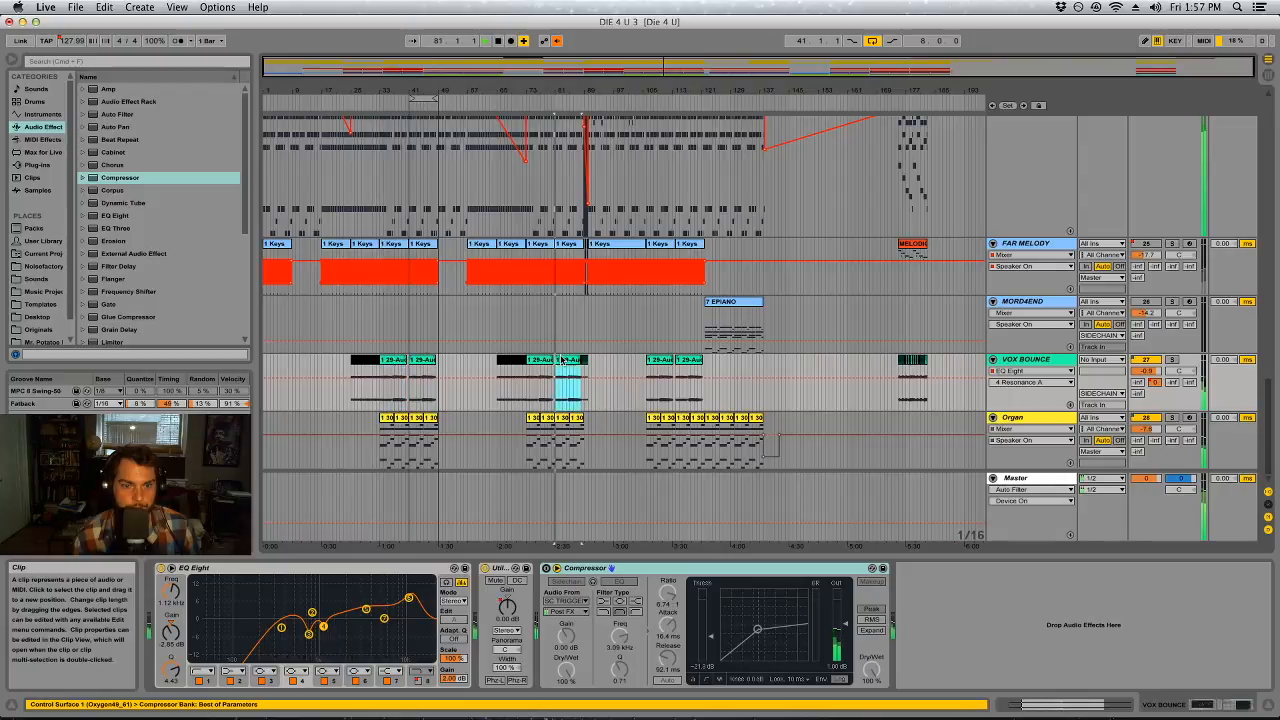
left_click(350, 374)
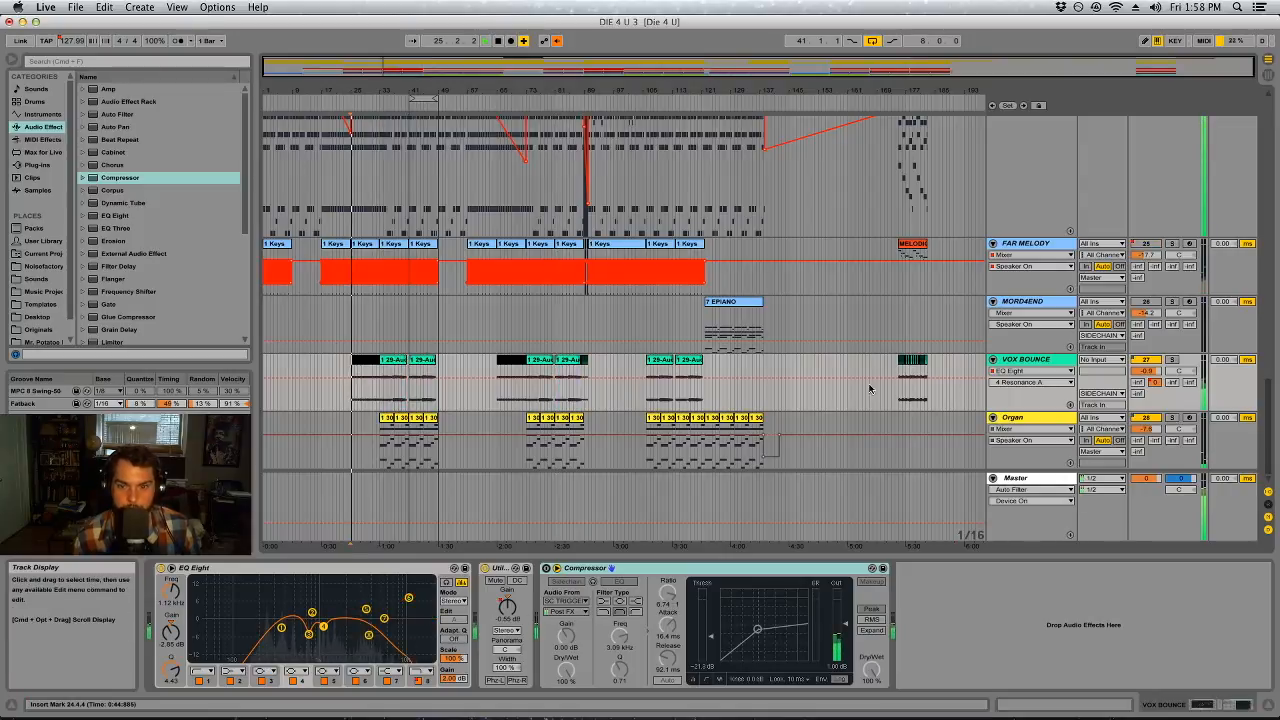
left_click(278, 244)
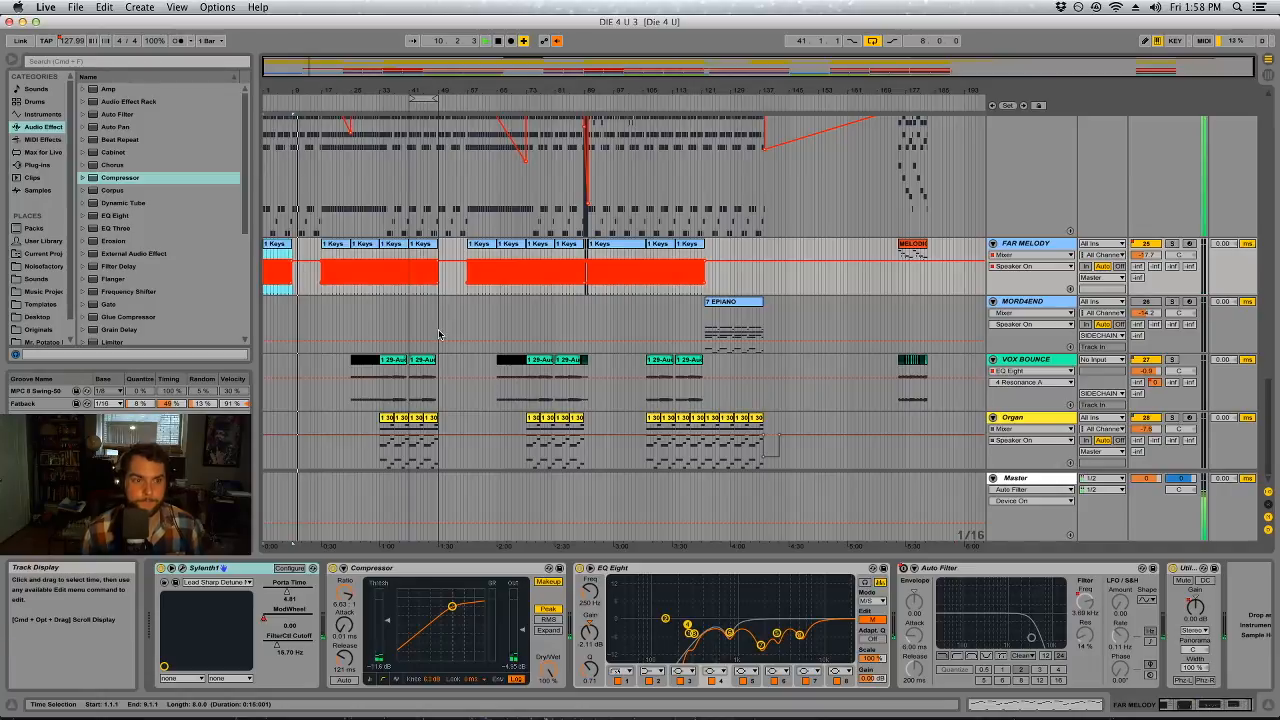
Unfold the HATS drum chains in the mixer and show the HATS track's devices
key("Tab")
left_click_drag(589, 546, 365, 568)
left_click(509, 73)
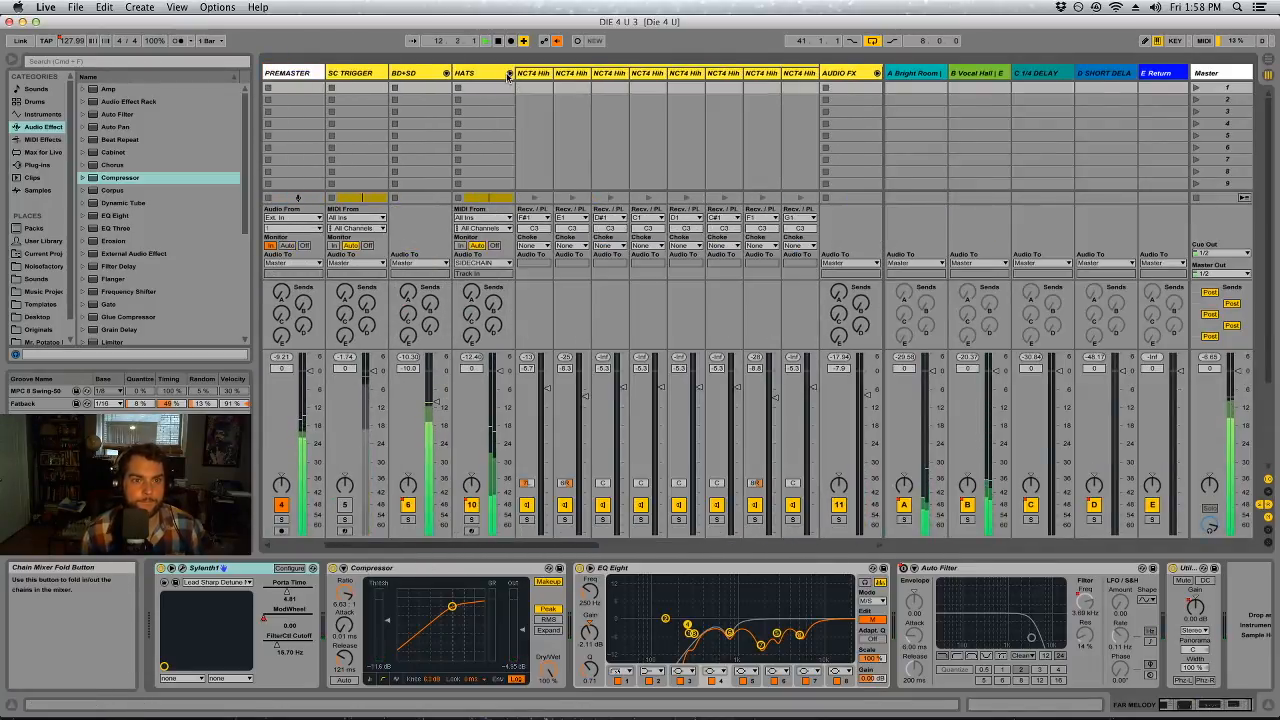
left_click(475, 74)
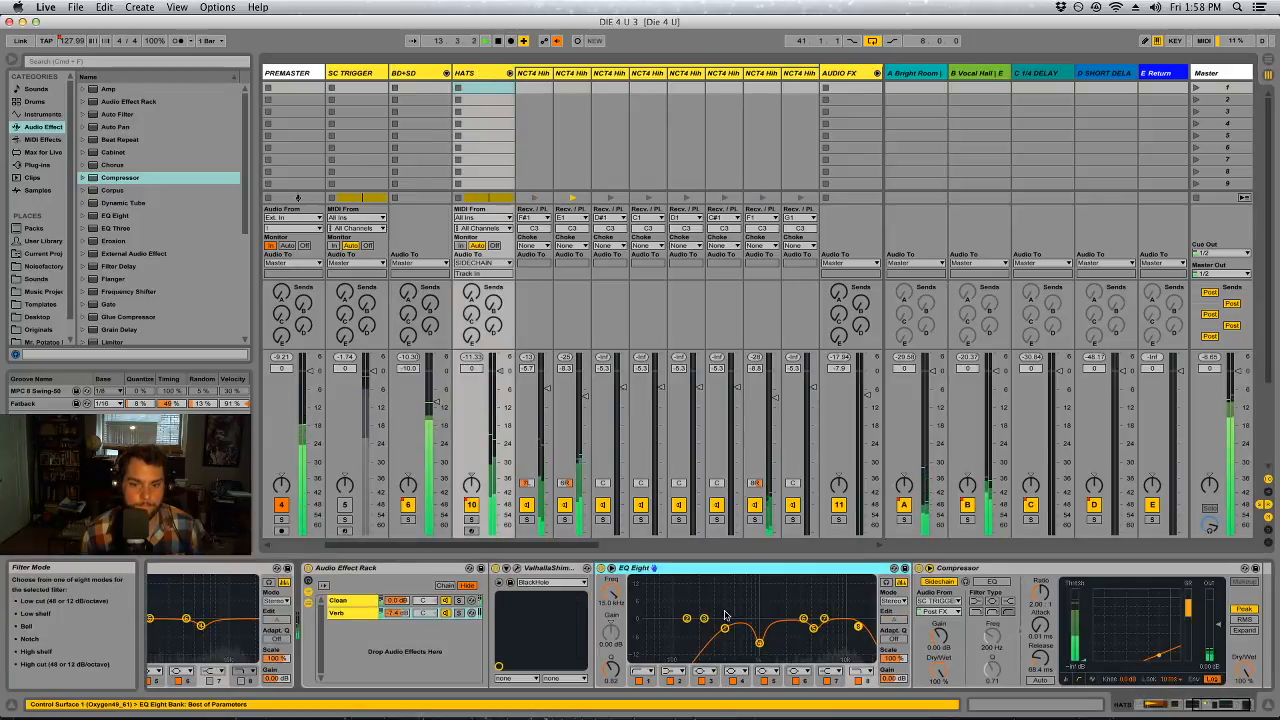
Compare HATS with its rack's Verb chain off and on, and lower the Verb chain's volume to about -9.0 dB
left_click(446, 613)
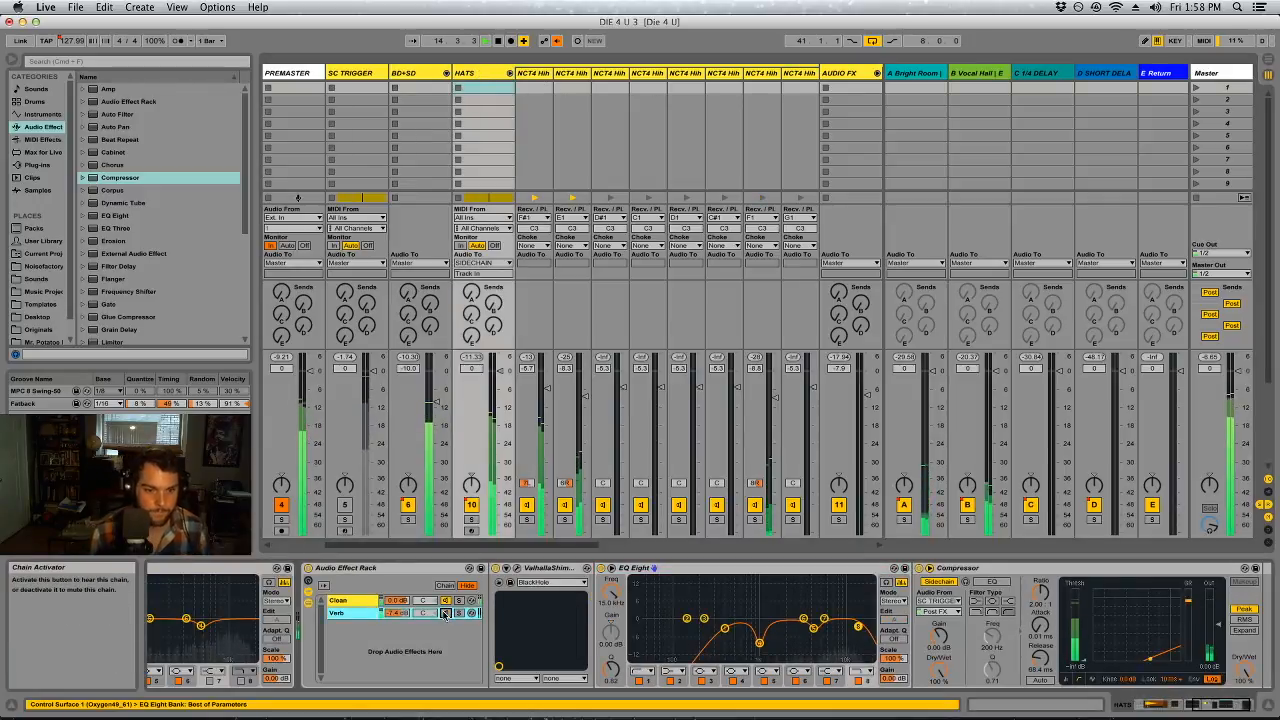
left_click(446, 614)
left_click_drag(398, 613, 398, 626)
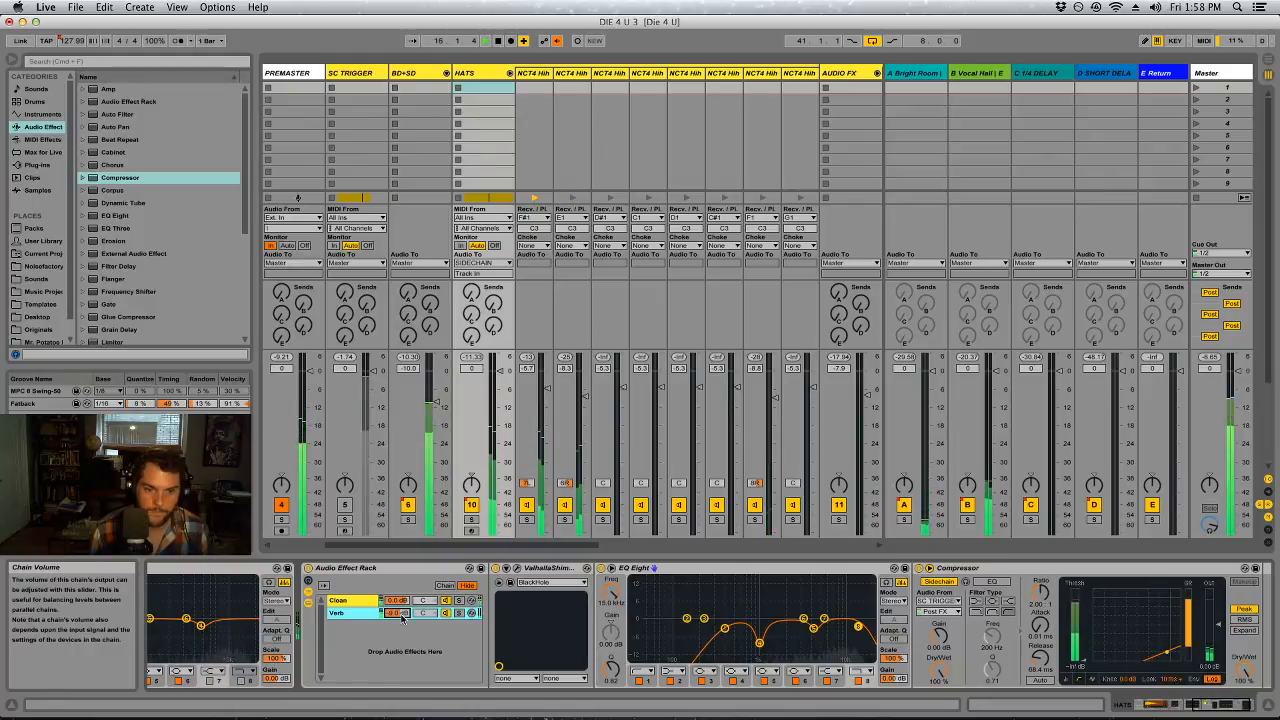
Replace ValhallaShimmer with ValhallaRoom on the Verb chain of HATS's Audio Effect Rack
left_click(555, 569)
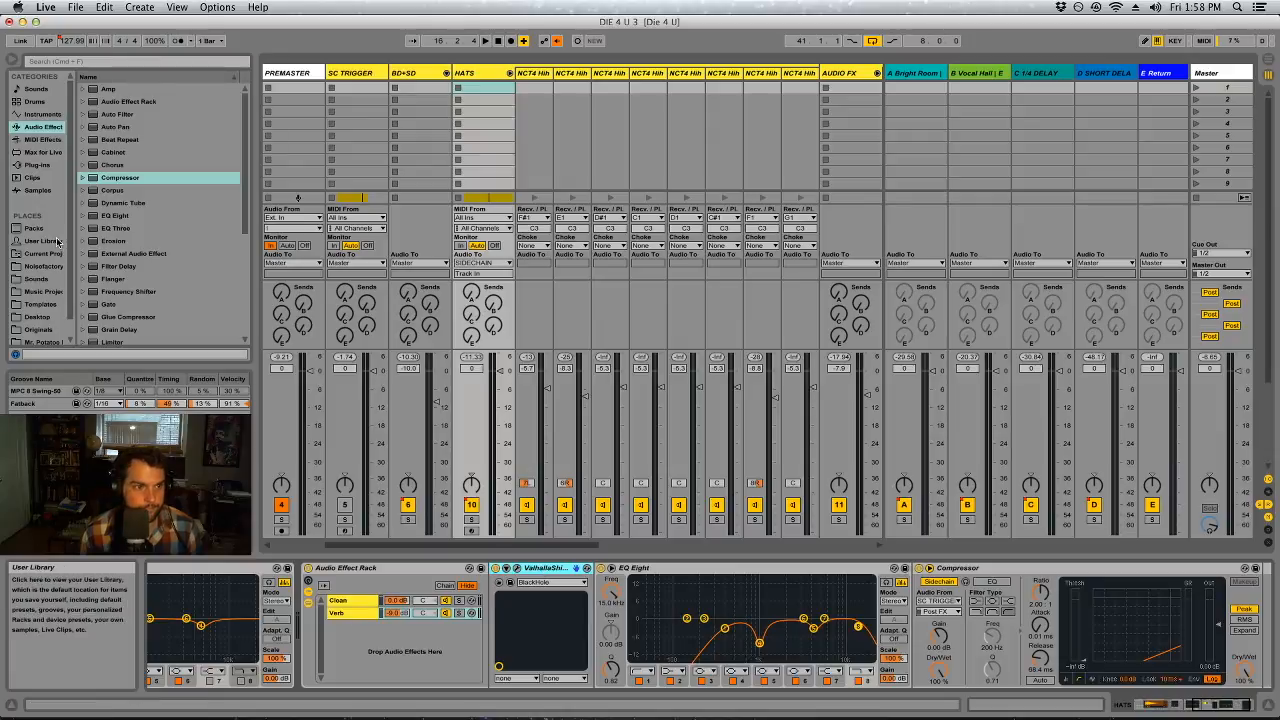
key("Delete")
left_click(40, 166)
left_click_drag(137, 274, 492, 606)
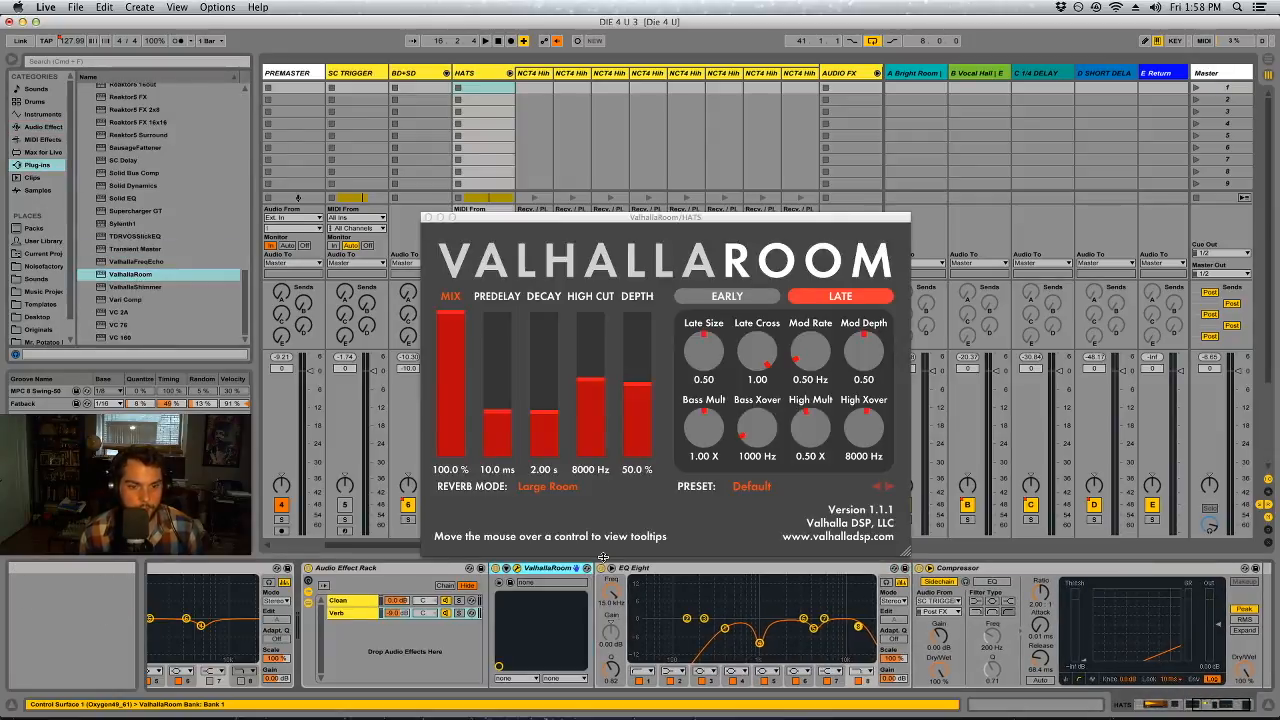
Set ValhallaRoom's decay to 0.80 s during playback and close its plug-in window
key("space")
left_click_drag(546, 411, 546, 428)
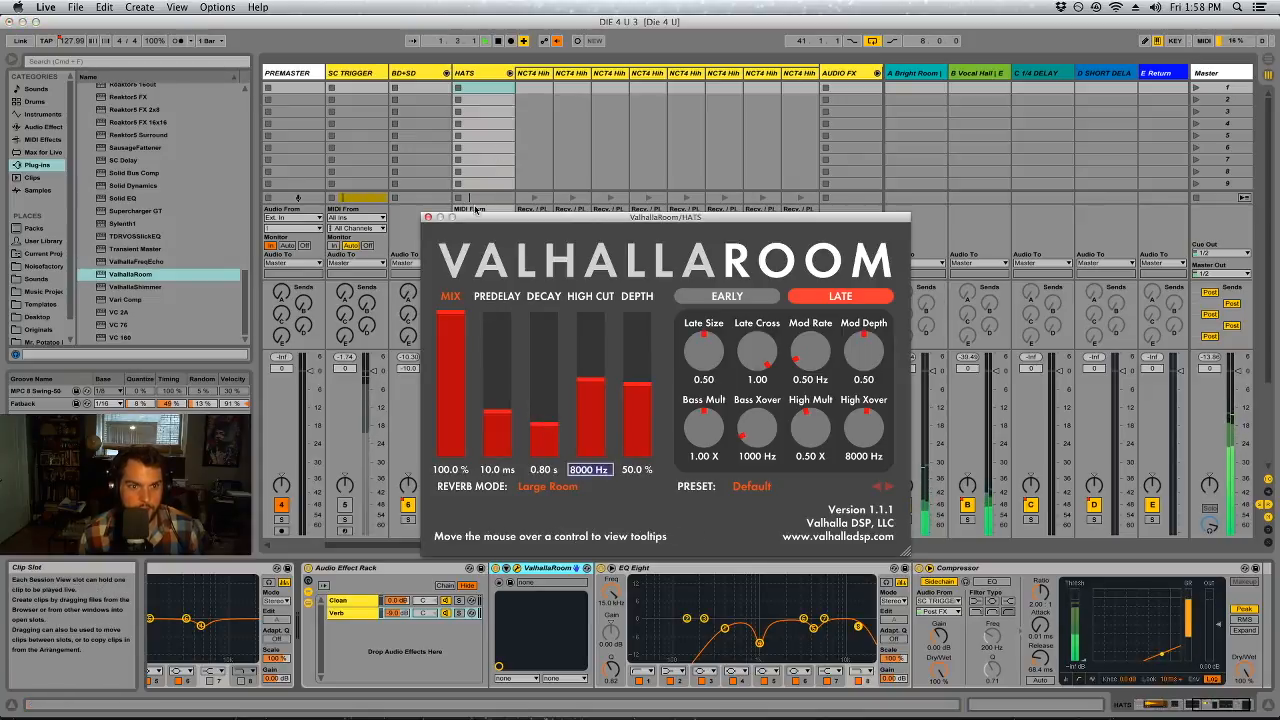
left_click(429, 219)
Play the arrangement from GRIT BASS's clip at bar 41 and return to the mixer view
key("Tab")
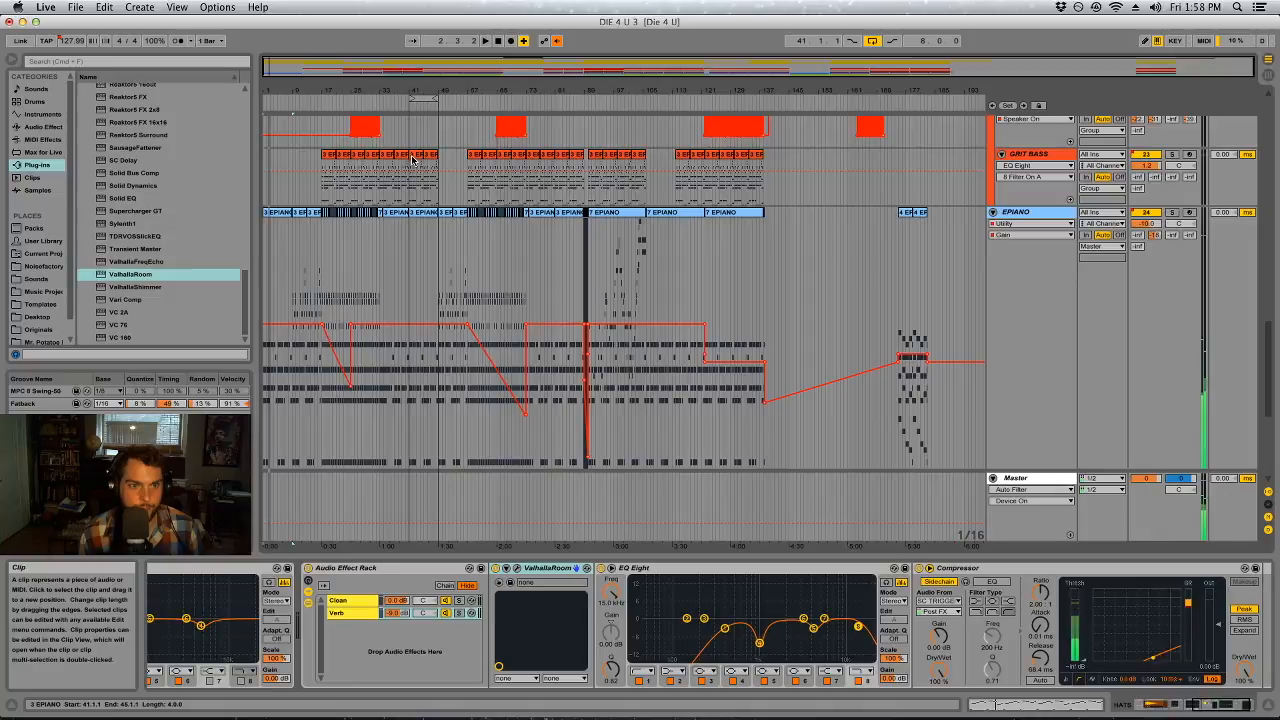
left_click(412, 160)
key("Tab")
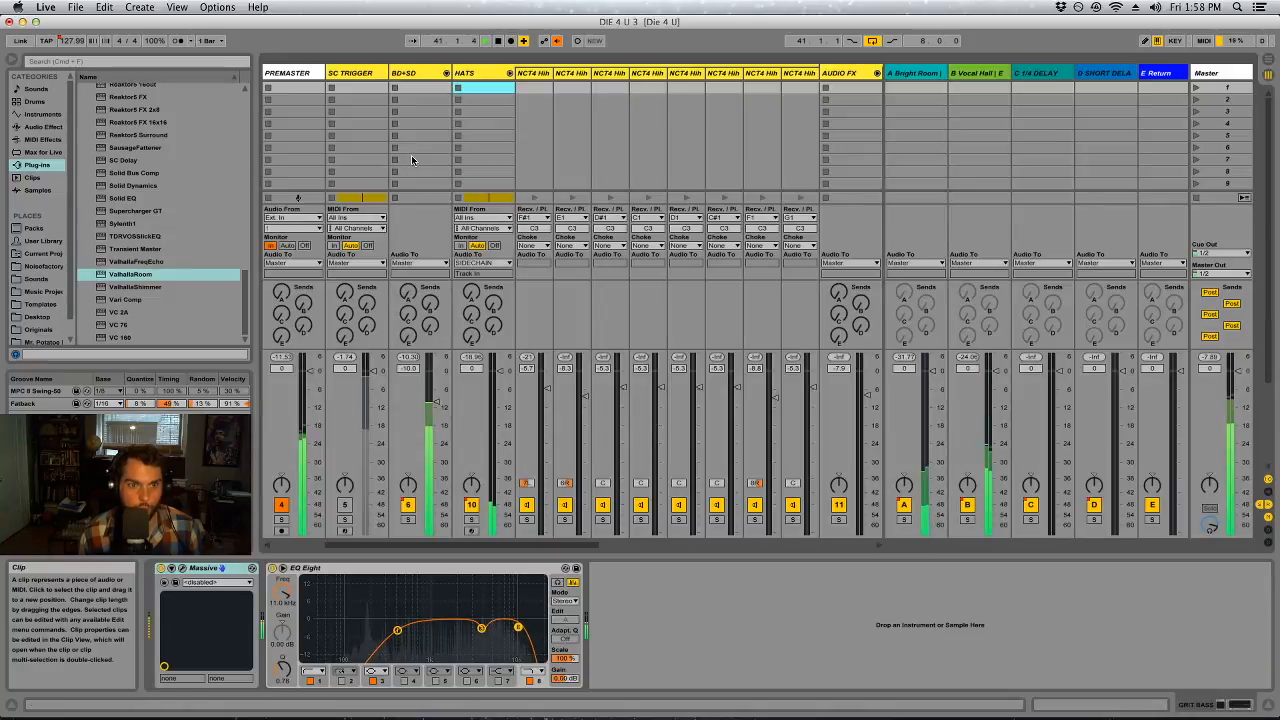
Fold the HATS group, solo it with BD+SD, and shape its EQ Eight with a -4.63 dB dip just below 2 kHz
left_click(509, 73)
left_click(471, 519)
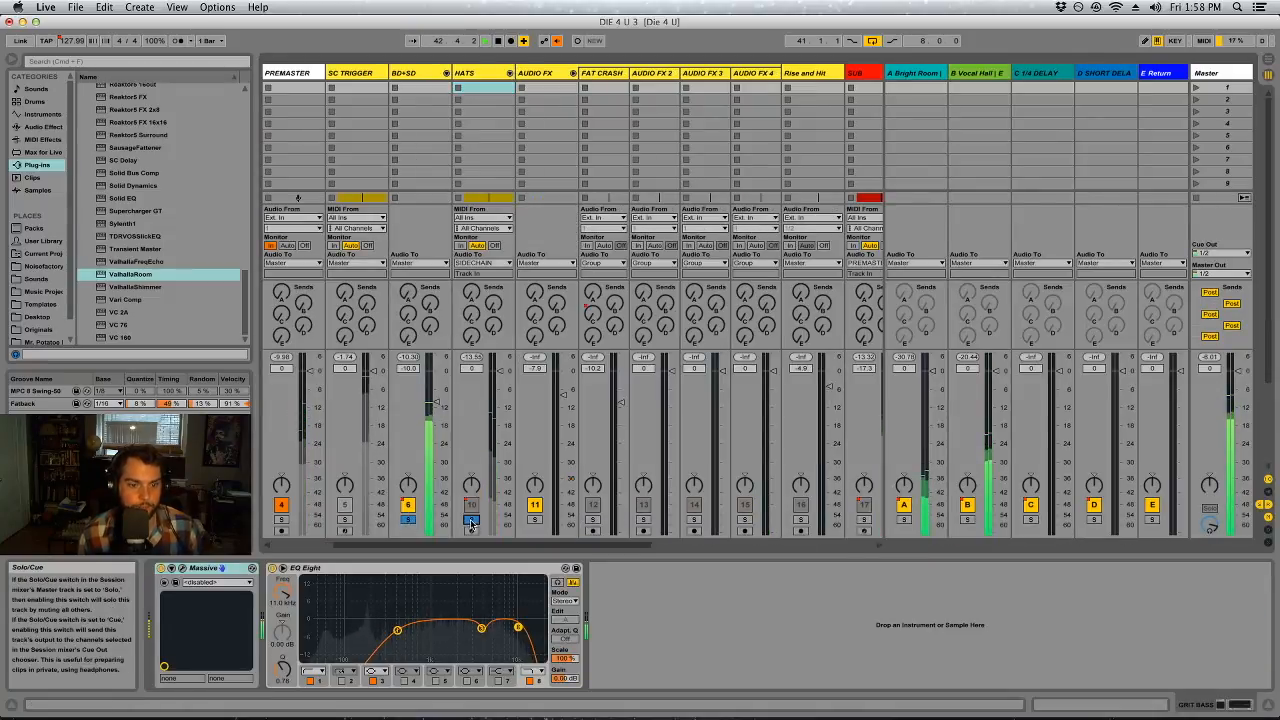
left_click(490, 77)
left_click_drag(726, 634, 734, 626)
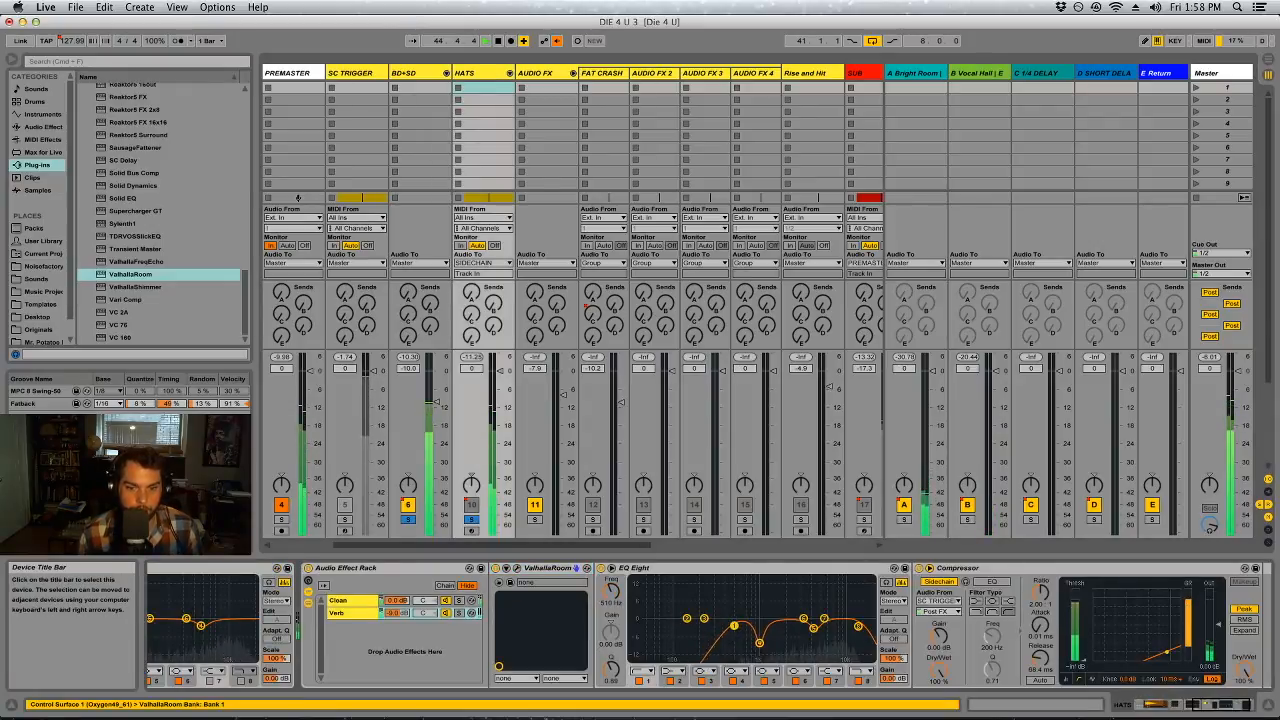
key("super+z")
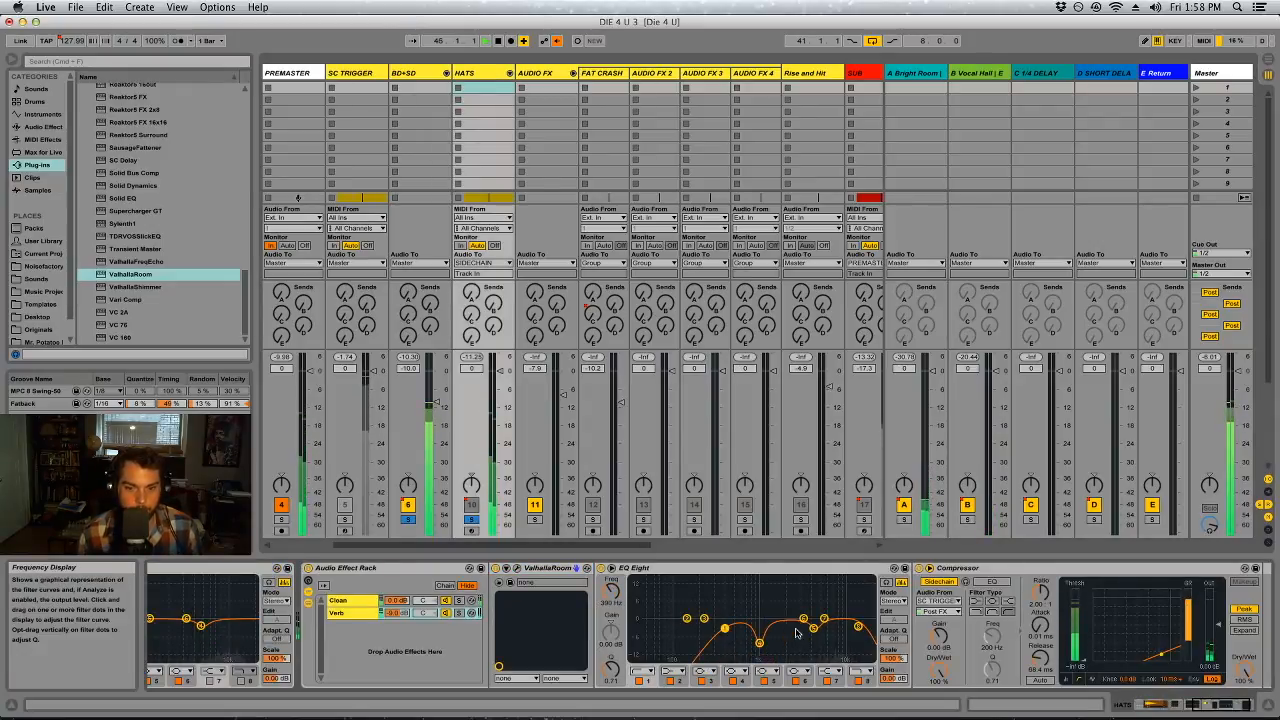
left_click_drag(704, 618, 779, 625)
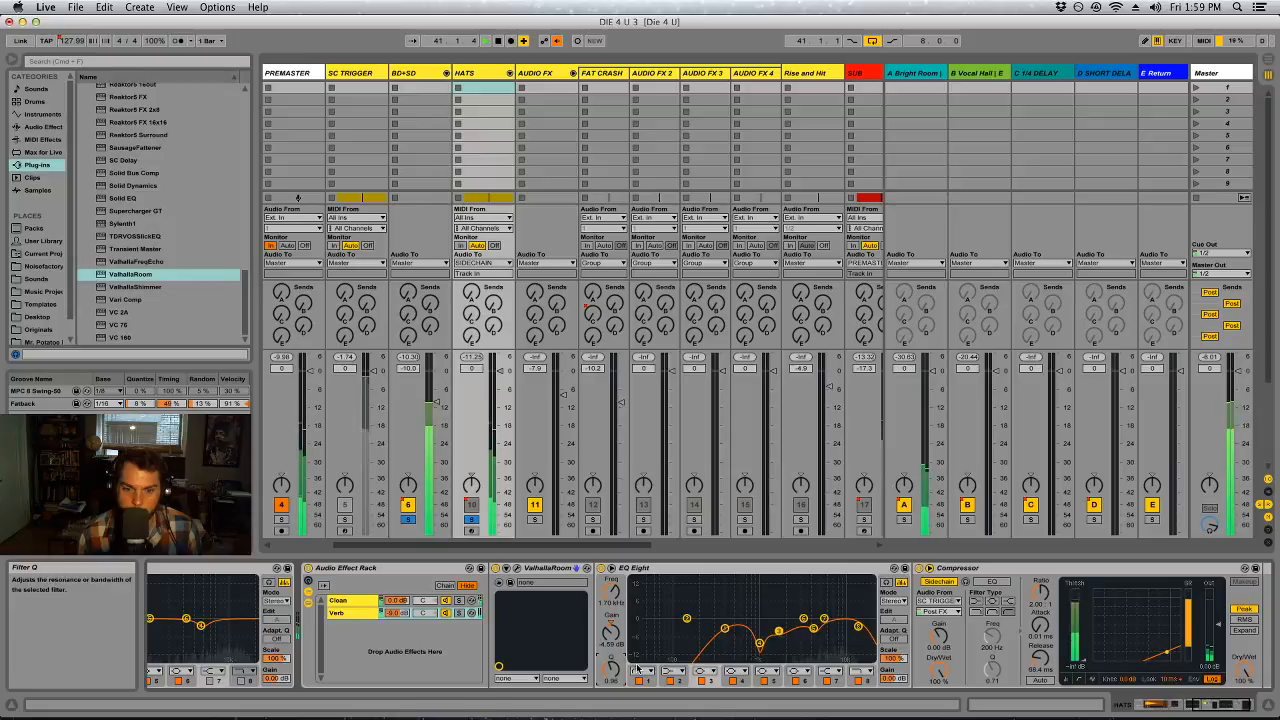
Set ValhallaRoom on HATS to high cut 9710 Hz, late size 0.62, mod rate 0.66 Hz, high mult 0.41, high crossover 8060 Hz and bass crossover 880 Hz
left_click(509, 582)
left_click_drag(605, 368, 576, 321)
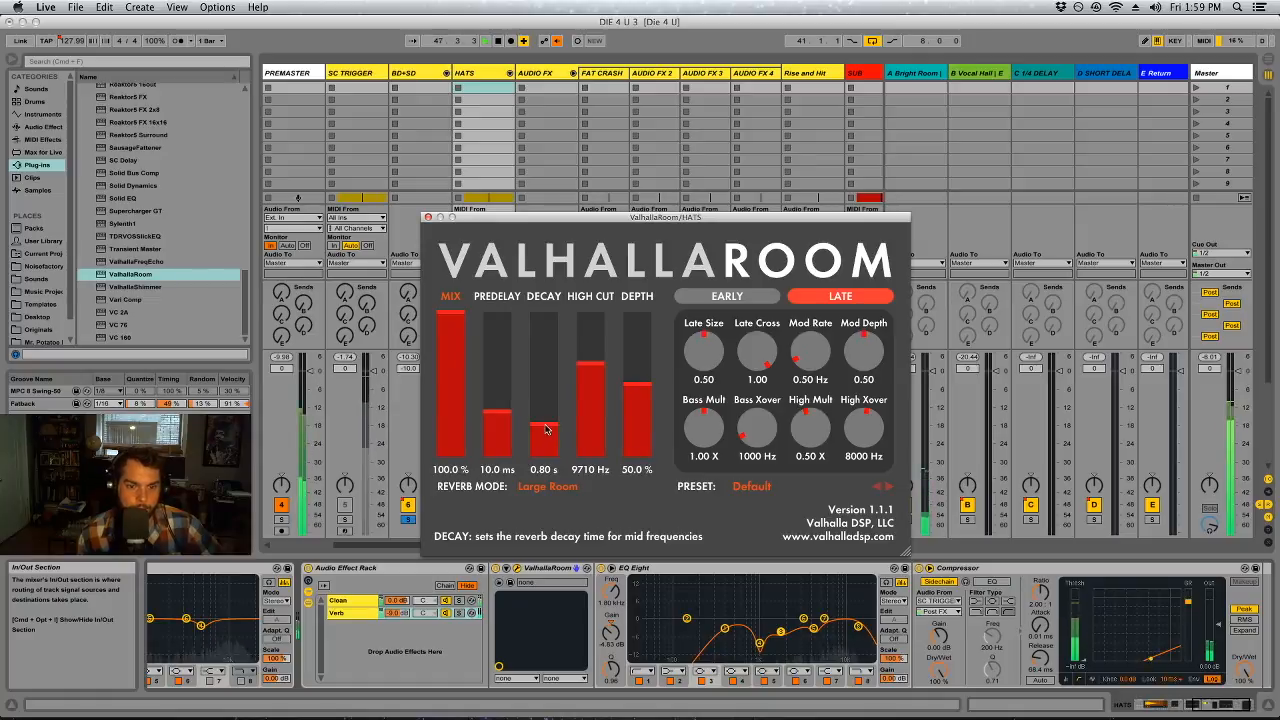
mouse_move(808, 352)
left_mouse_down()
mouse_move(800, 315)
mouse_move(800, 350)
left_mouse_up()
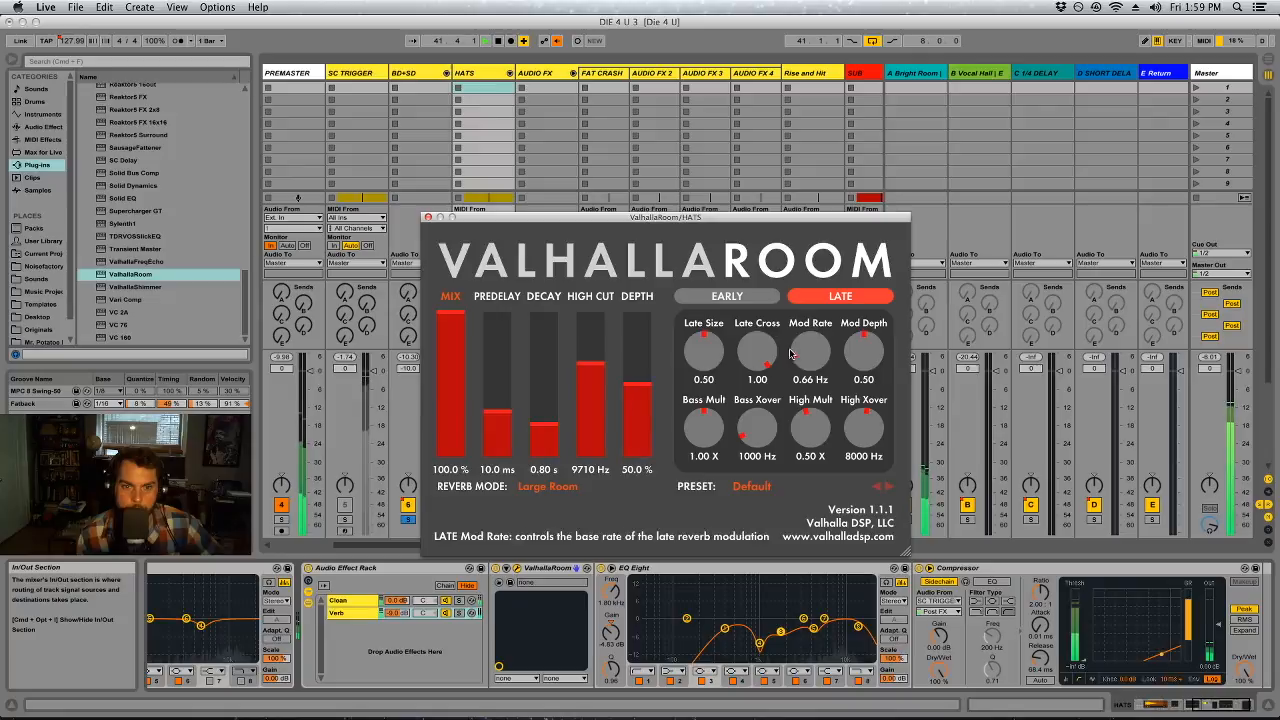
left_click_drag(714, 358, 760, 346)
left_click_drag(811, 439, 807, 412)
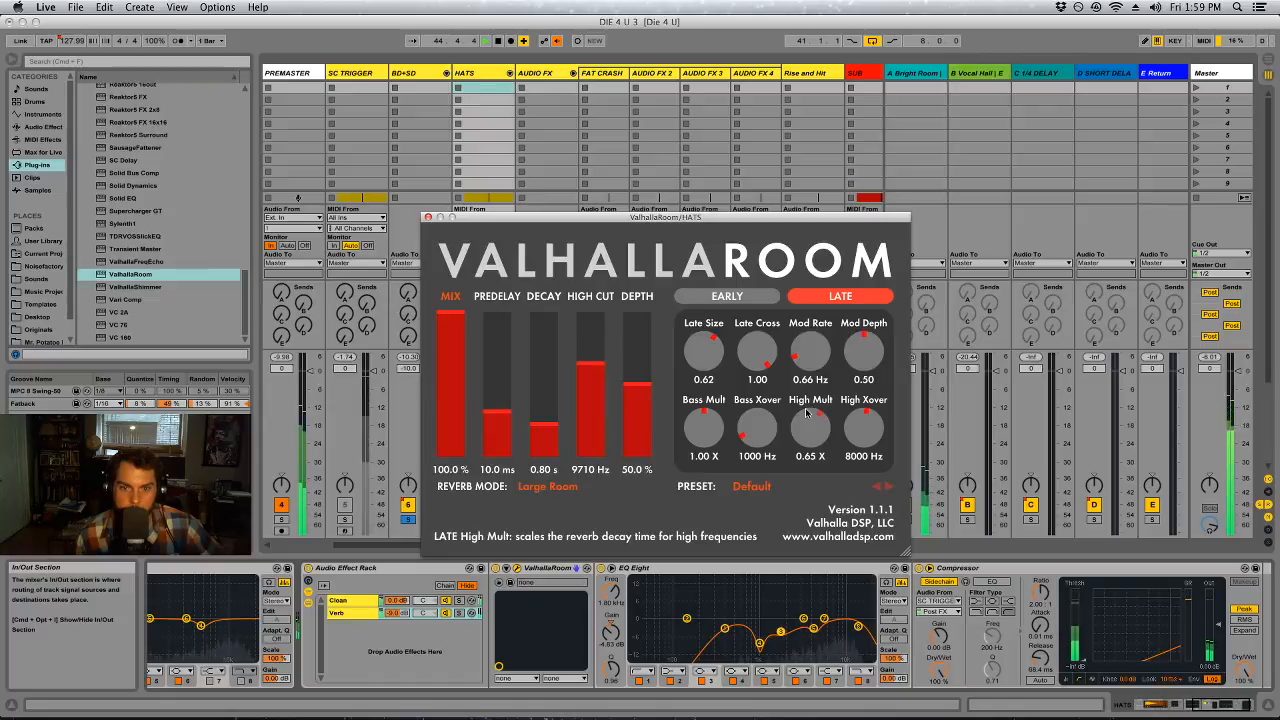
left_click_drag(815, 456, 817, 462)
left_click_drag(759, 433, 758, 438)
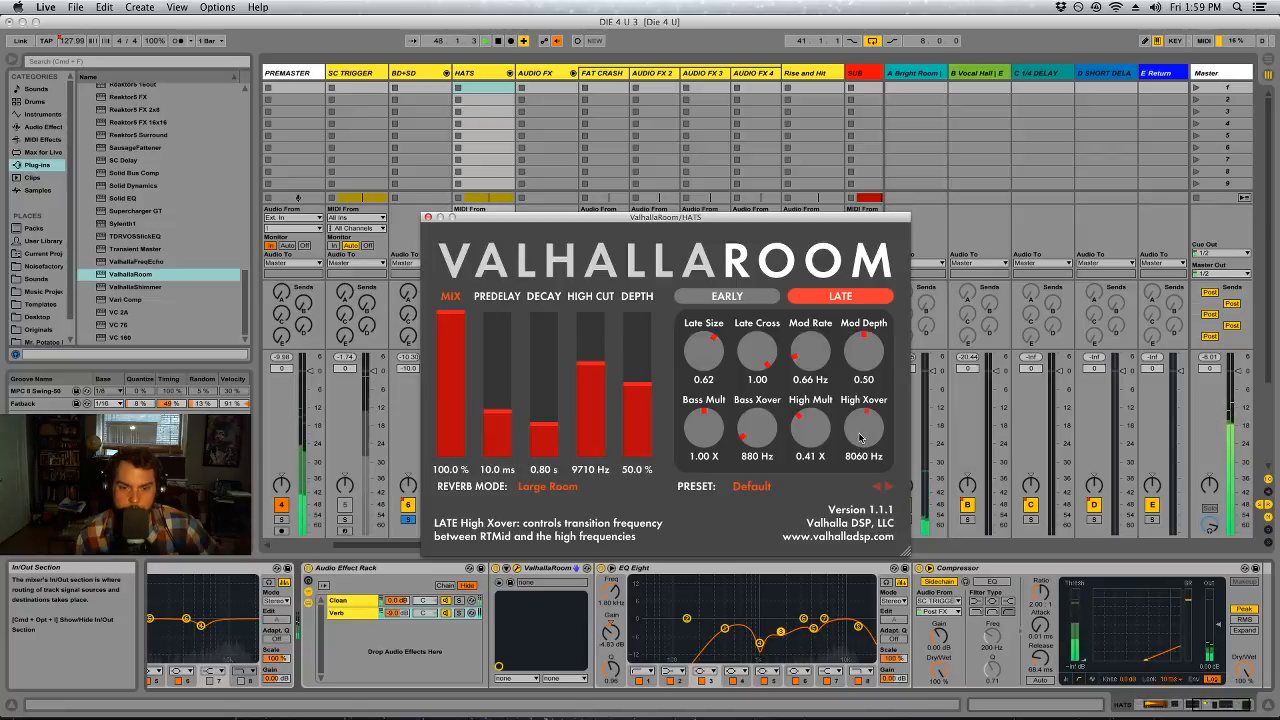
Audition HATS's Verb chain solo and refine its EQ Eight, deepening the upper-mid dip and boosting 3.84 dB at about 6.12 kHz
left_click(459, 613)
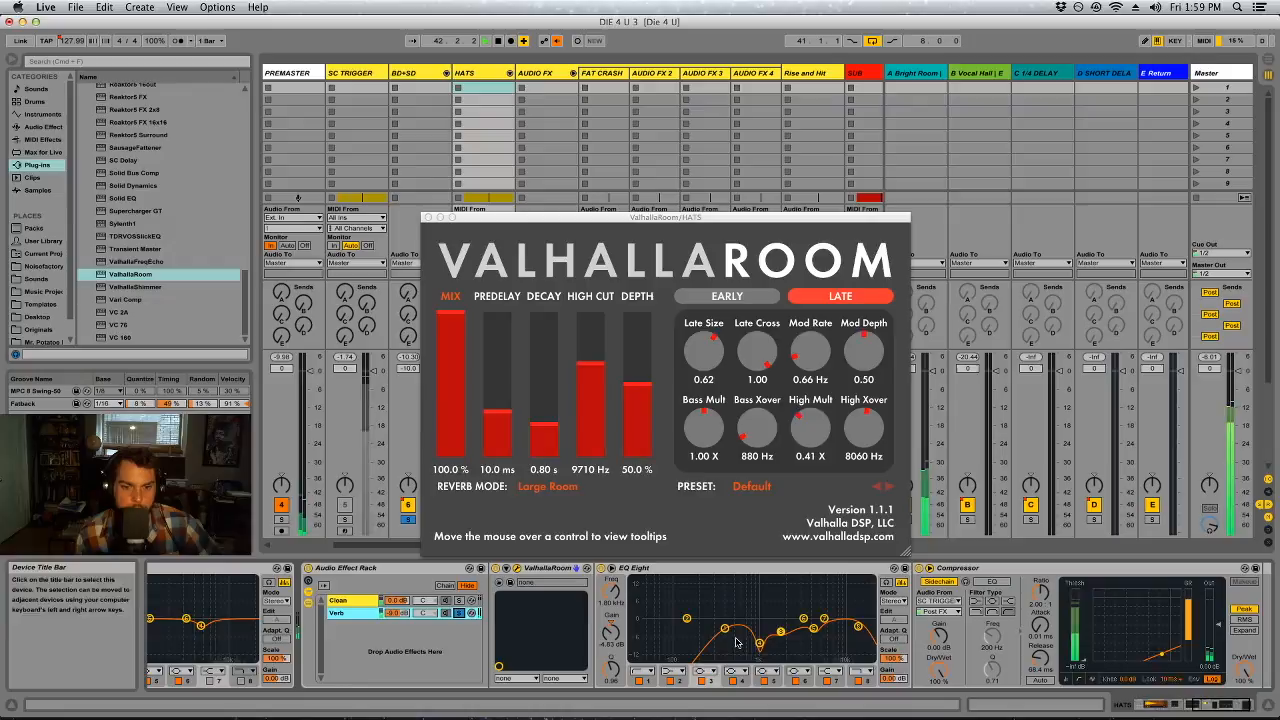
left_click_drag(812, 630, 811, 580)
left_click_drag(611, 633, 611, 637)
left_click_drag(819, 624, 826, 610)
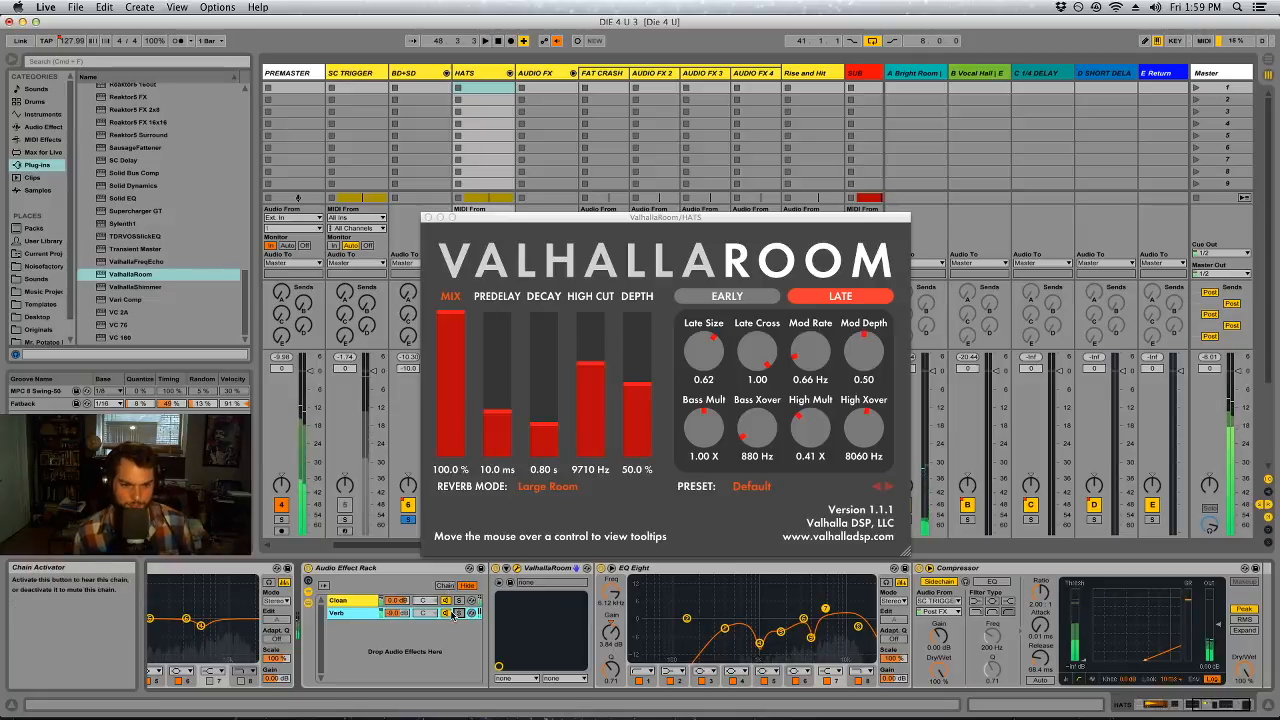
Replace ValhallaRoom on HATS with a fresh instance set to Bright Room with a 0.75 s decay, and close its window
left_click(548, 486)
left_click(556, 536)
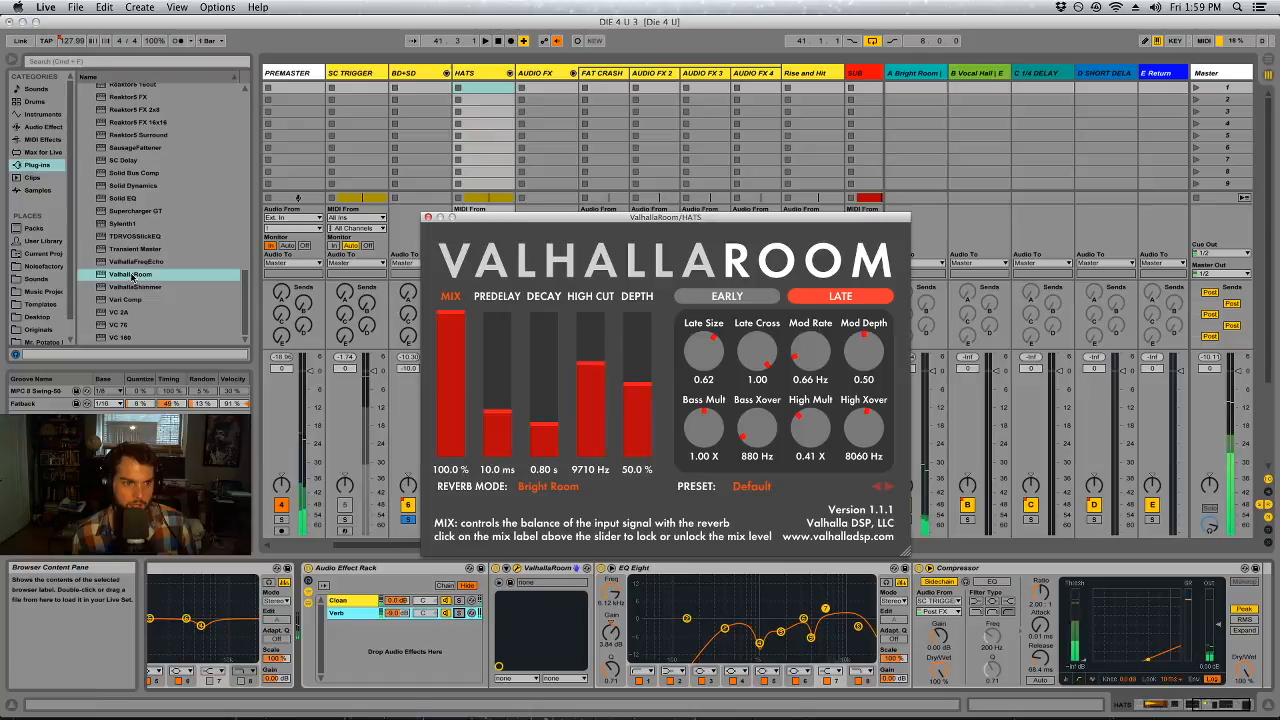
left_click(505, 580)
key("Delete")
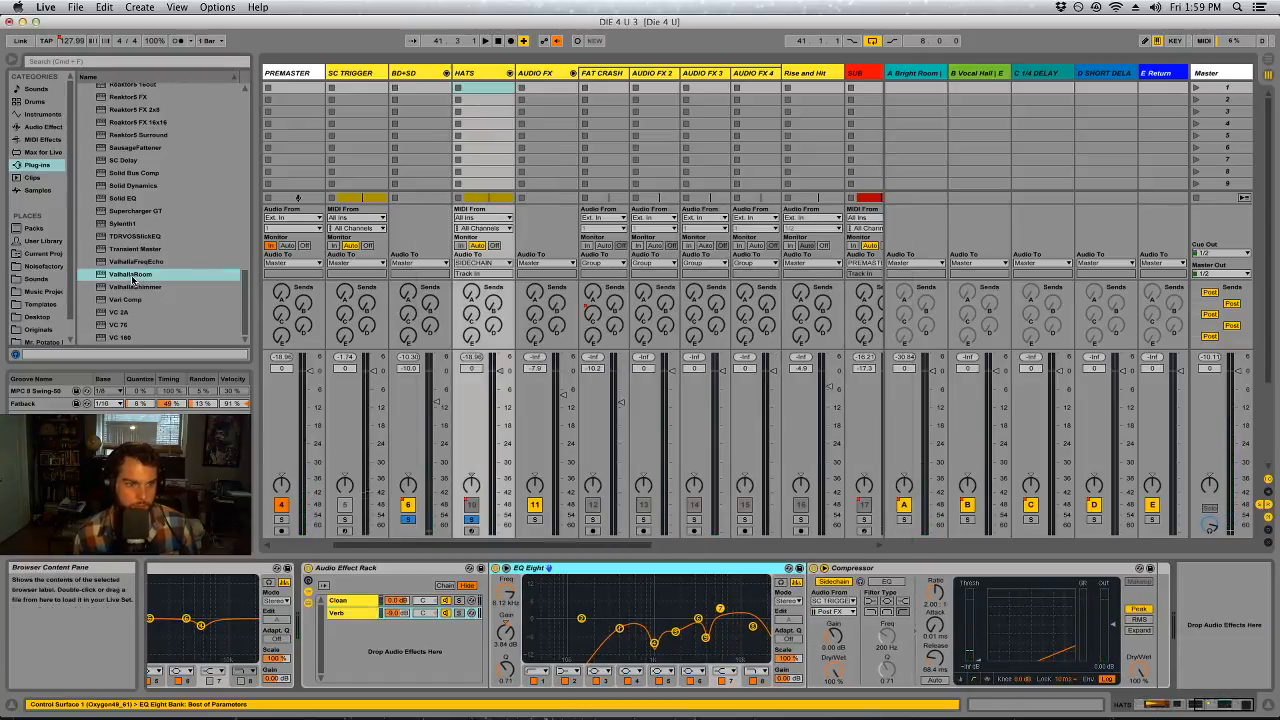
key("super+z")
left_click(552, 494)
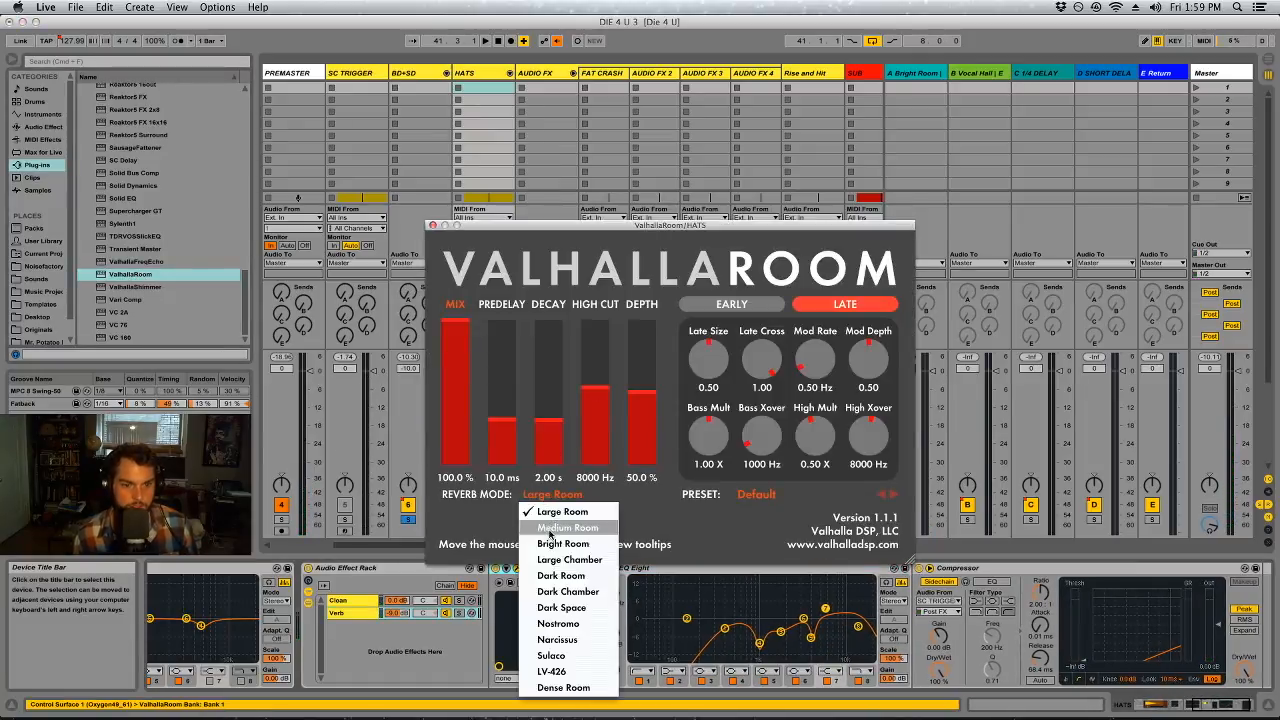
left_click(560, 543)
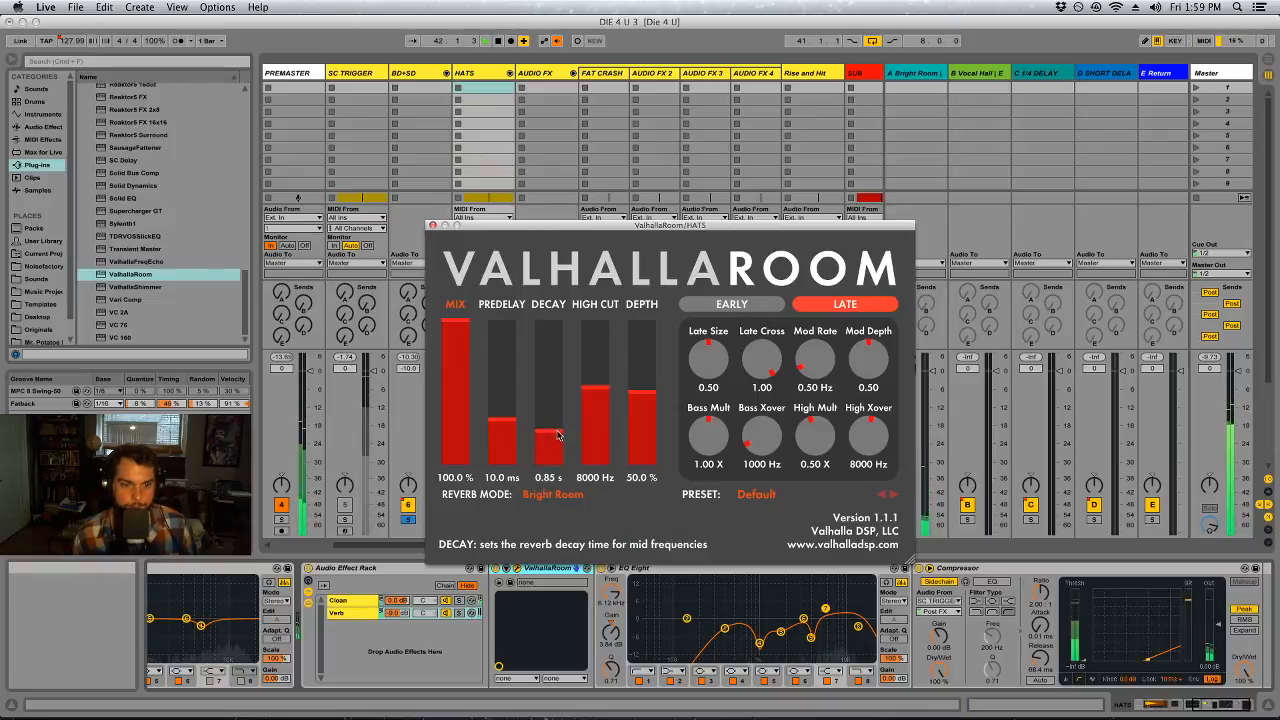
left_click(431, 226)
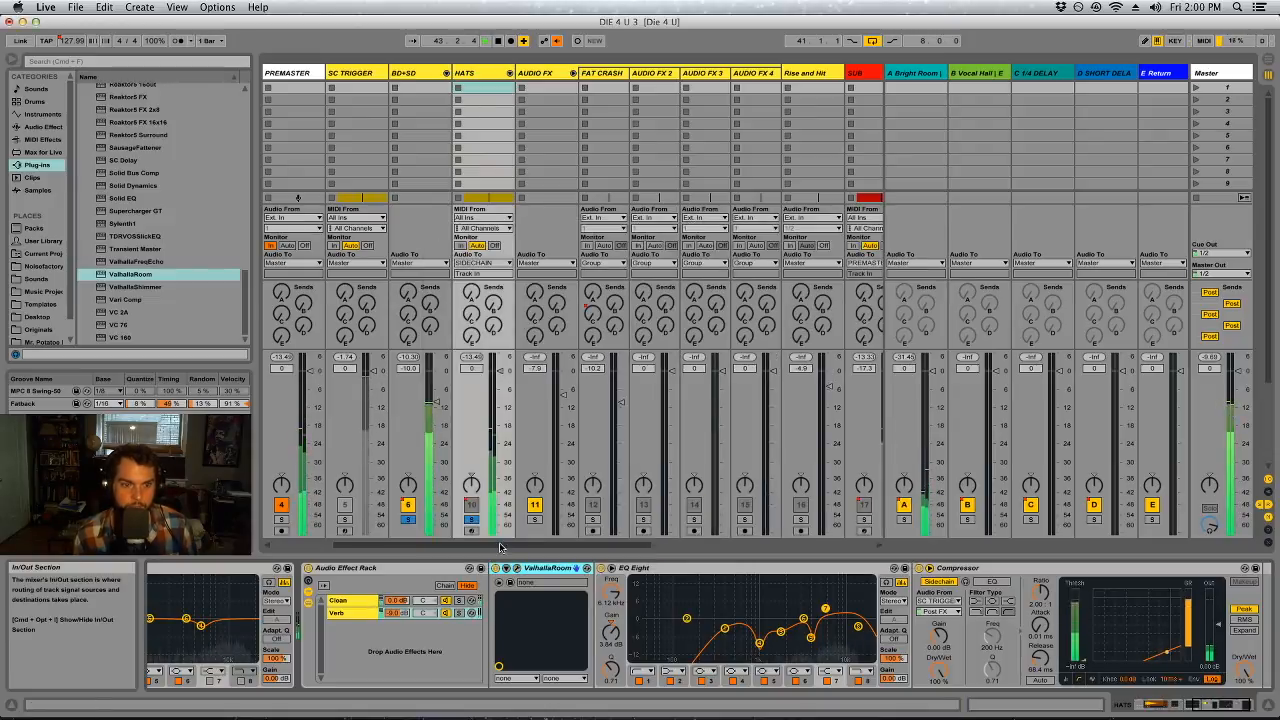
Fold the AUDIO FX group and review the device chains of BASSES, MELODIC BASS, WOOP LEAD and GRIT BASS
left_click(573, 74)
left_click_drag(693, 548, 802, 552)
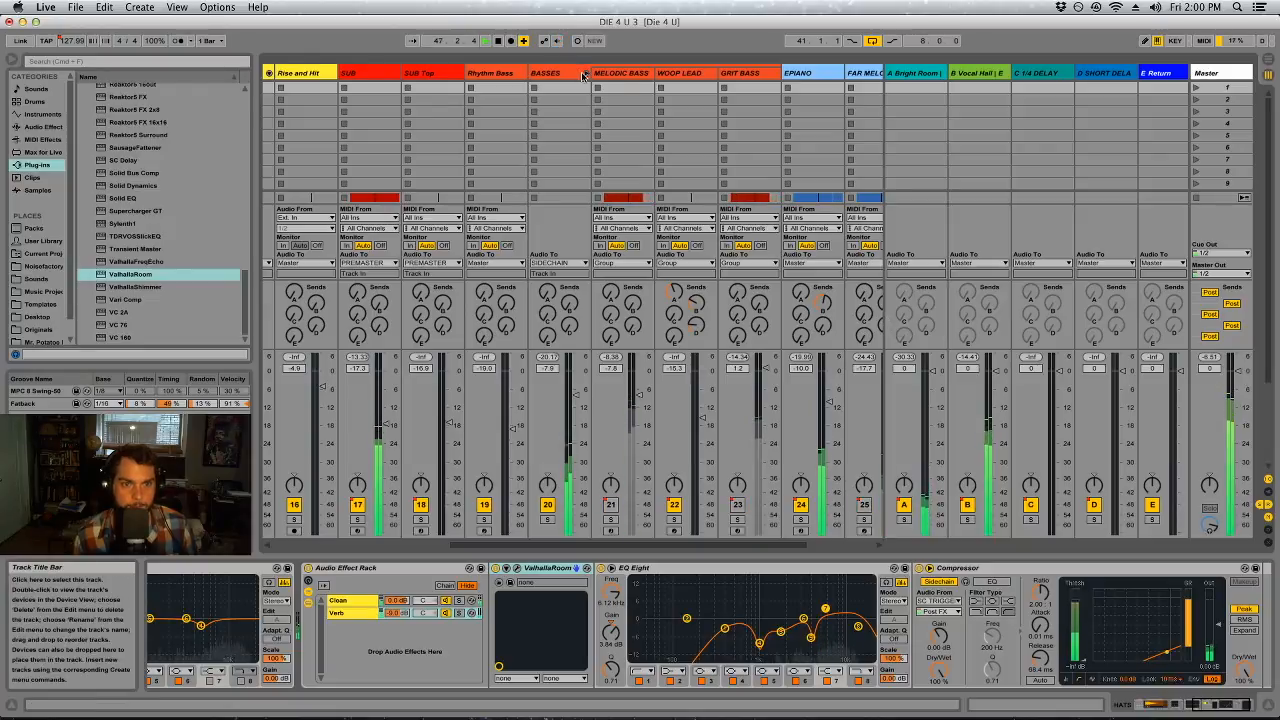
left_click(583, 75)
left_click(565, 74)
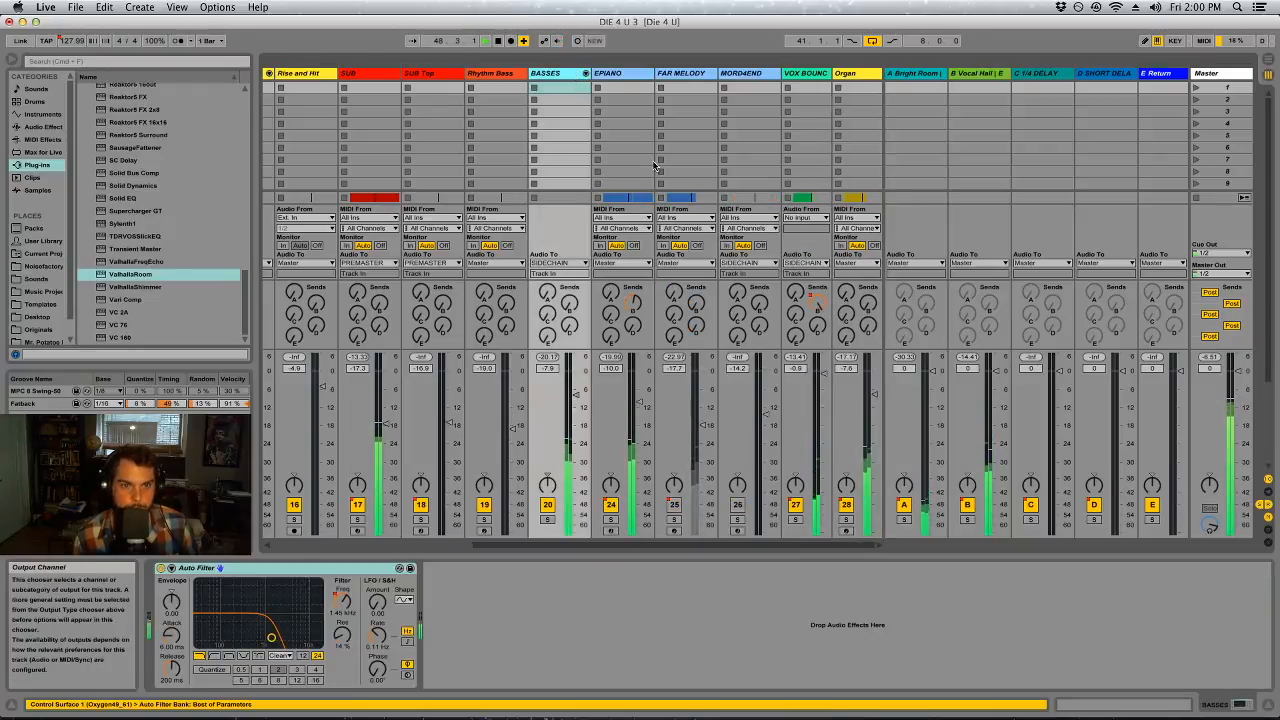
left_click(585, 73)
left_click(622, 74)
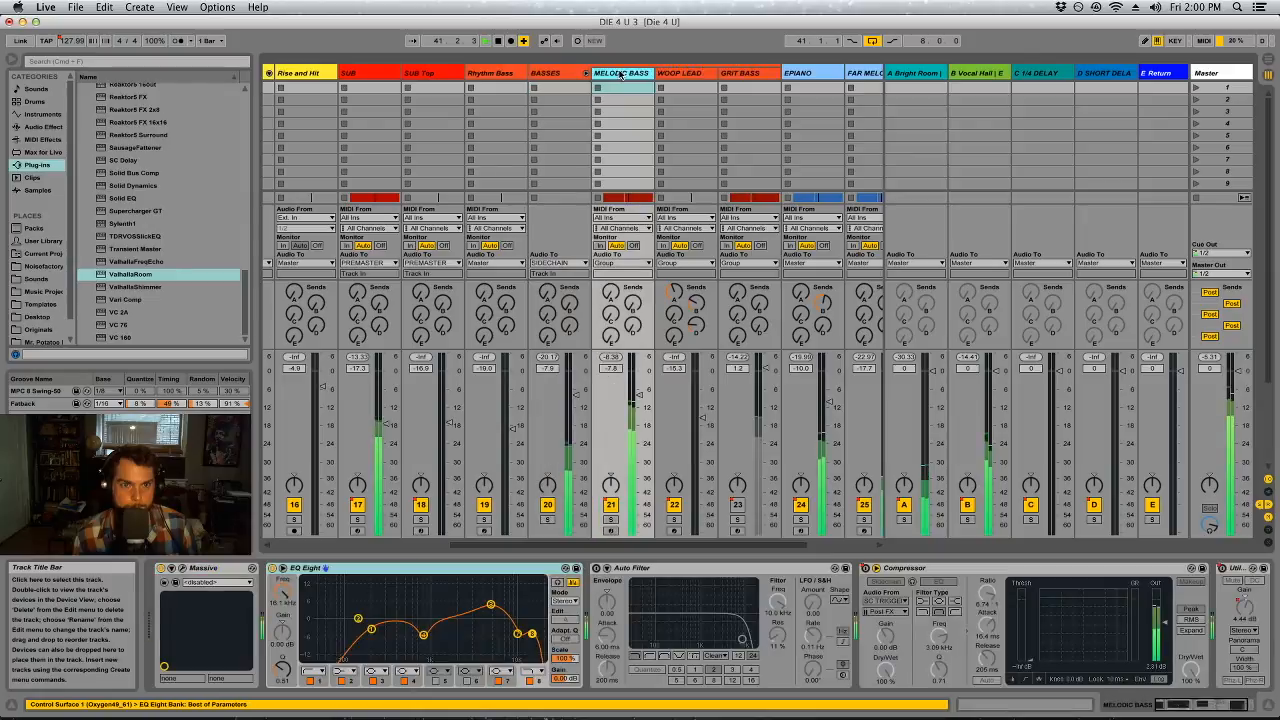
left_click(683, 75)
left_click(735, 73)
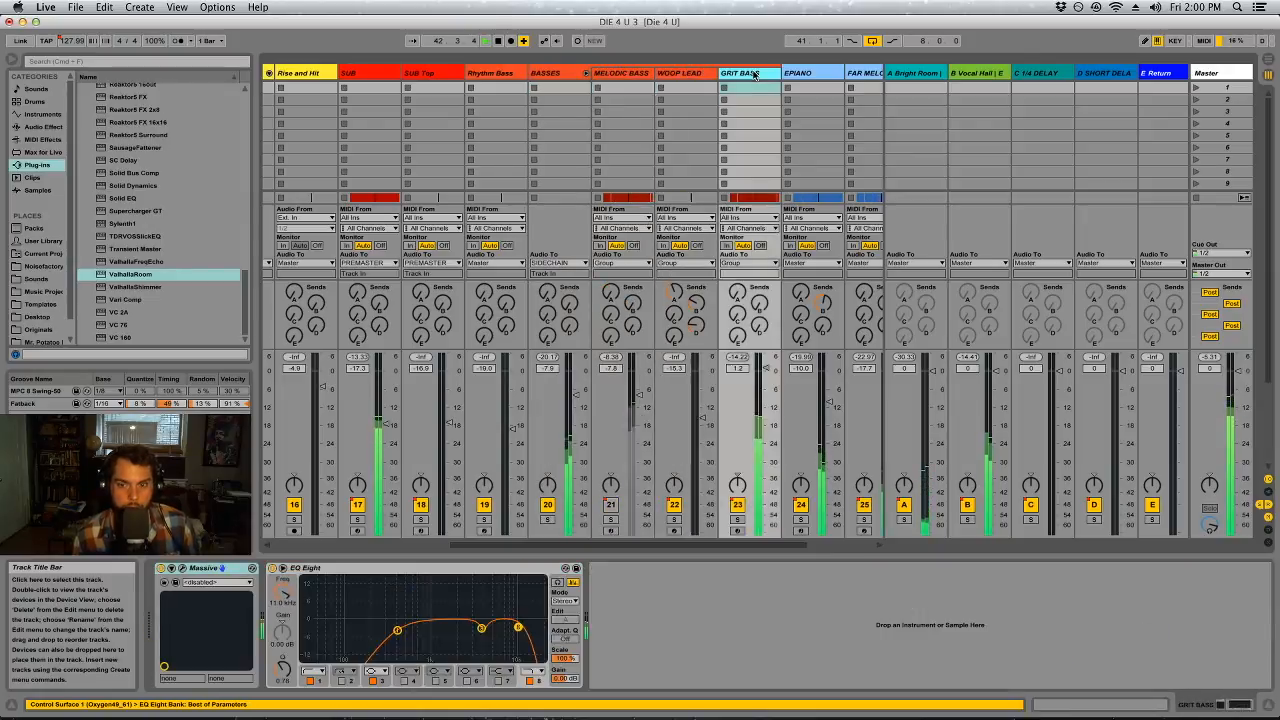
left_click(532, 74)
Copy SUB's sidechain Compressor onto the BASSES group after its Auto Filter
left_click(362, 74)
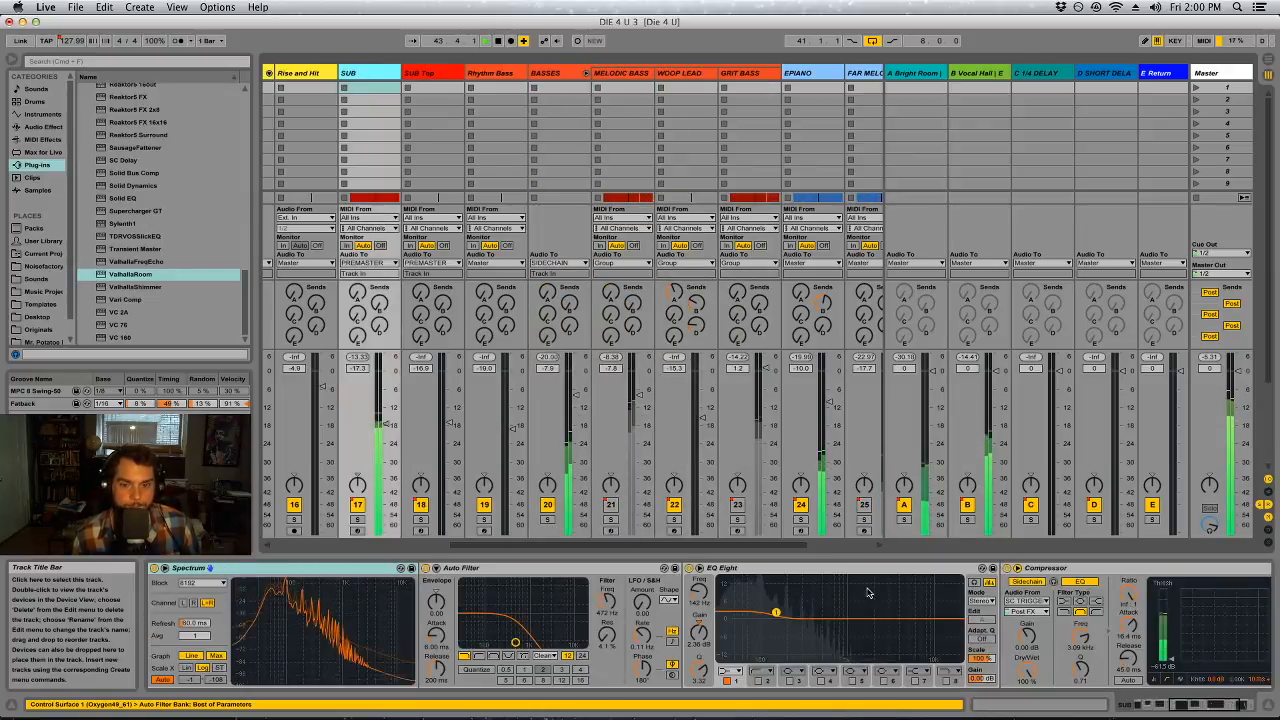
left_click(998, 567)
key("super+c")
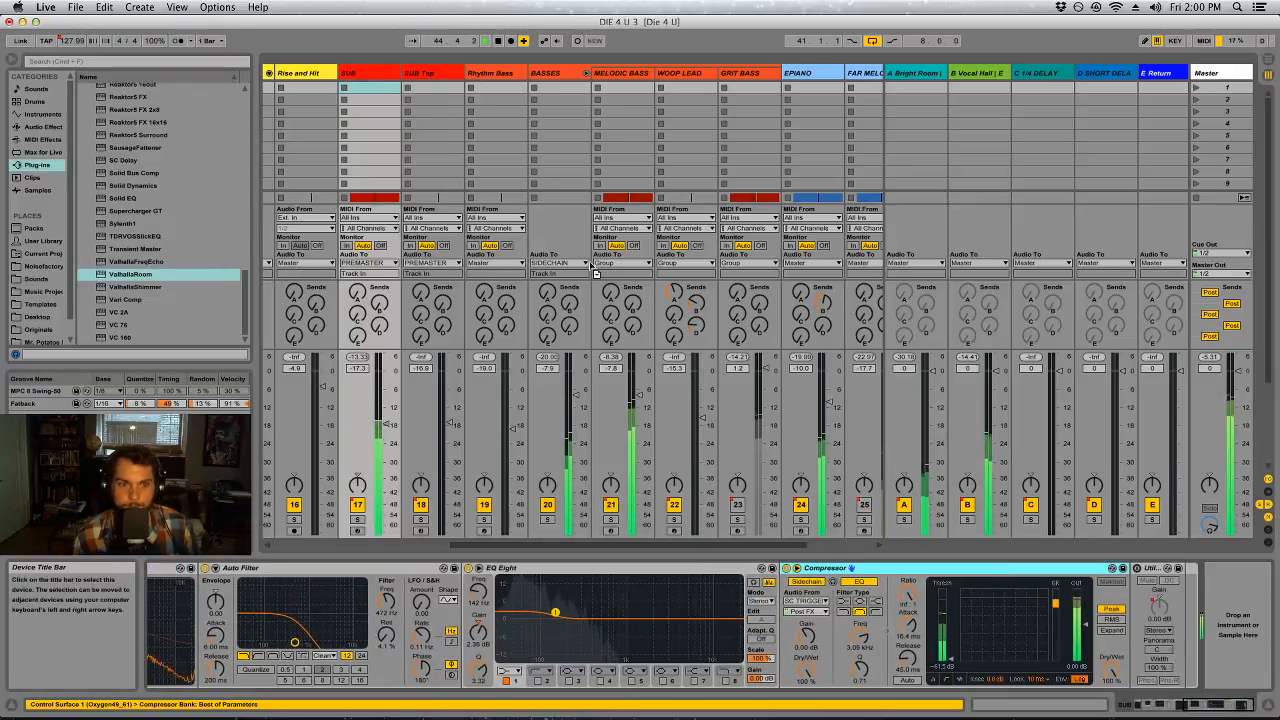
left_click(545, 75)
key("super+v")
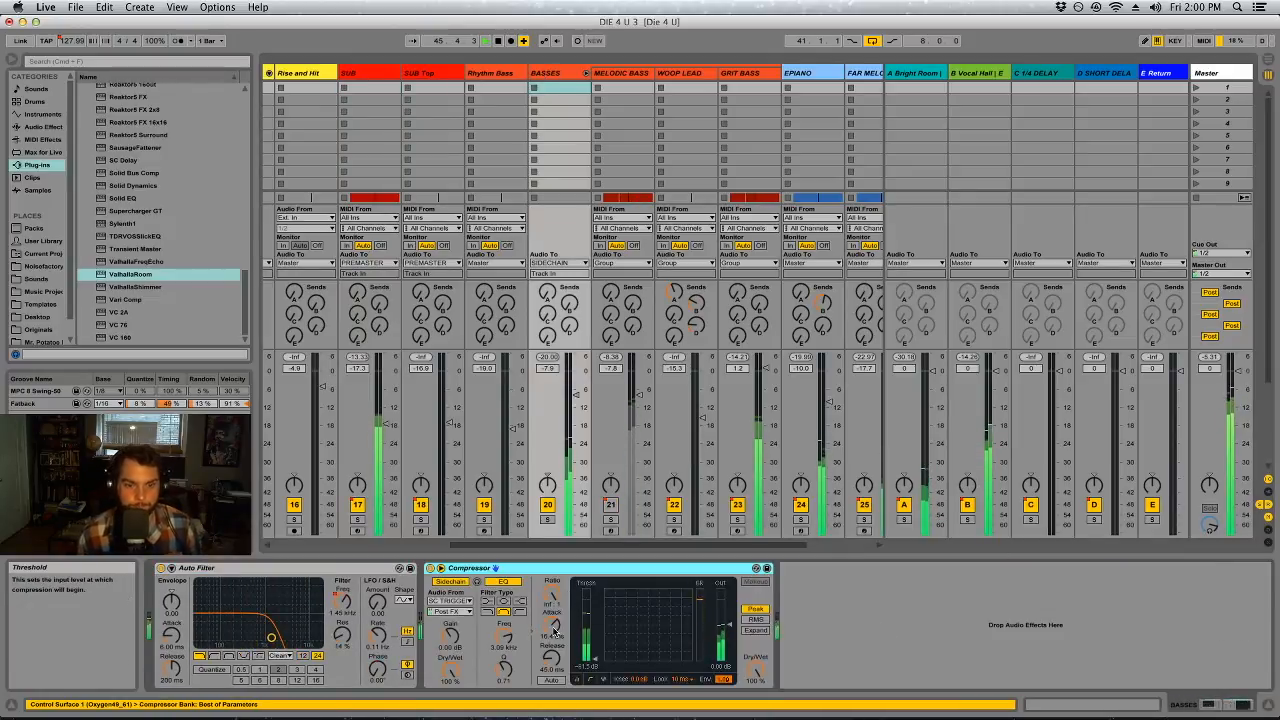
Solo BASSES with BD+SD and adjust its Compressor to a threshold of about -40.1 dB and a ratio of 8.40:1
left_click(547, 519)
scroll(553, 546, "left", 10)
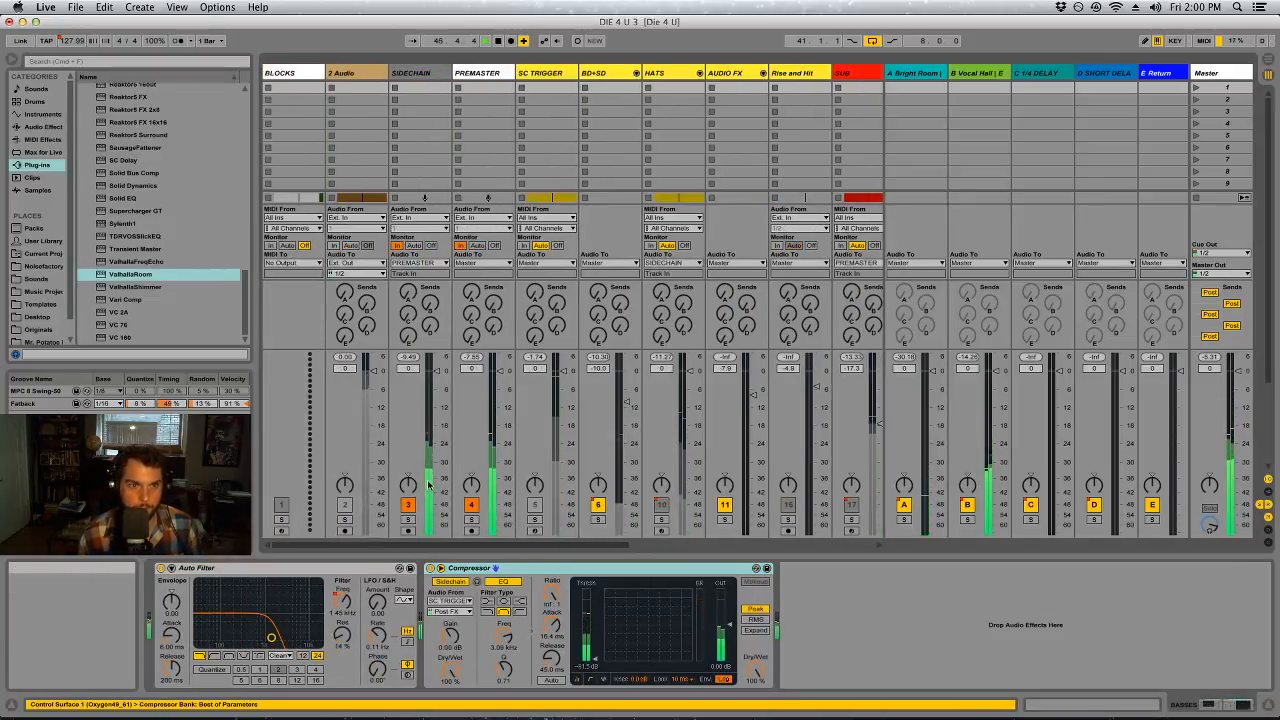
scroll(598, 546, "right", 5)
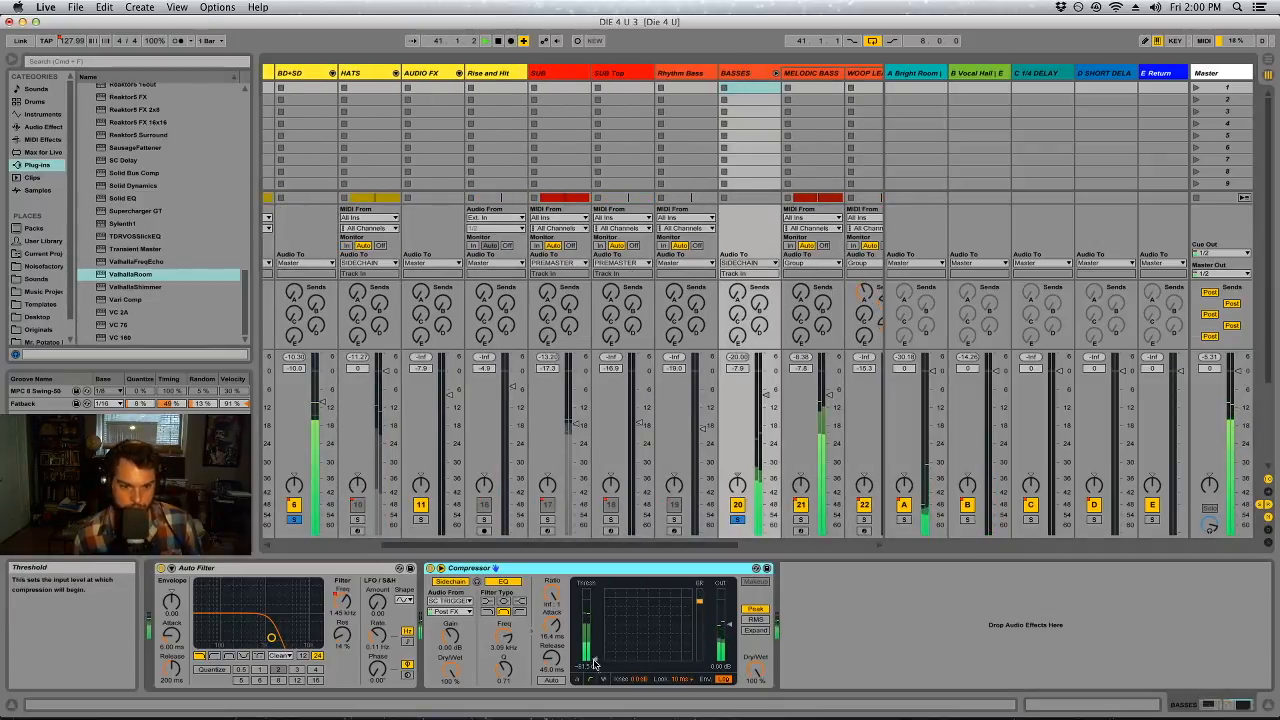
left_click_drag(596, 662, 596, 669)
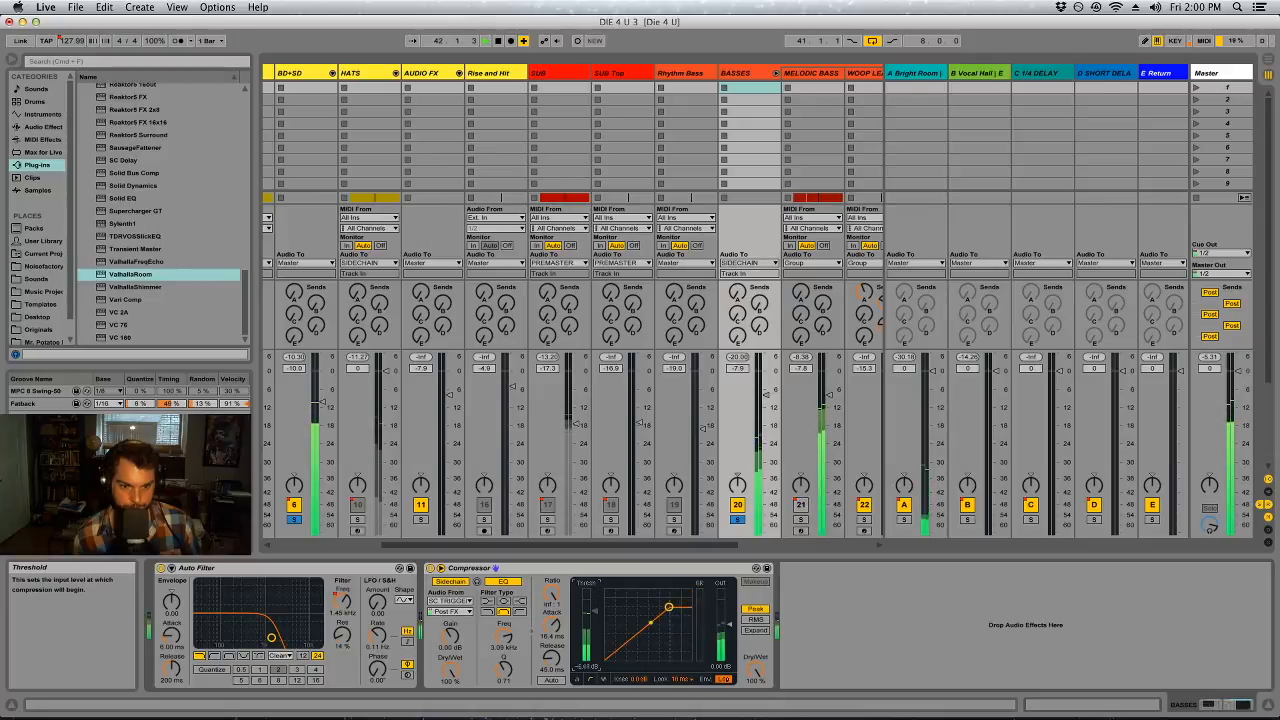
right_click(594, 659)
left_click(590, 640)
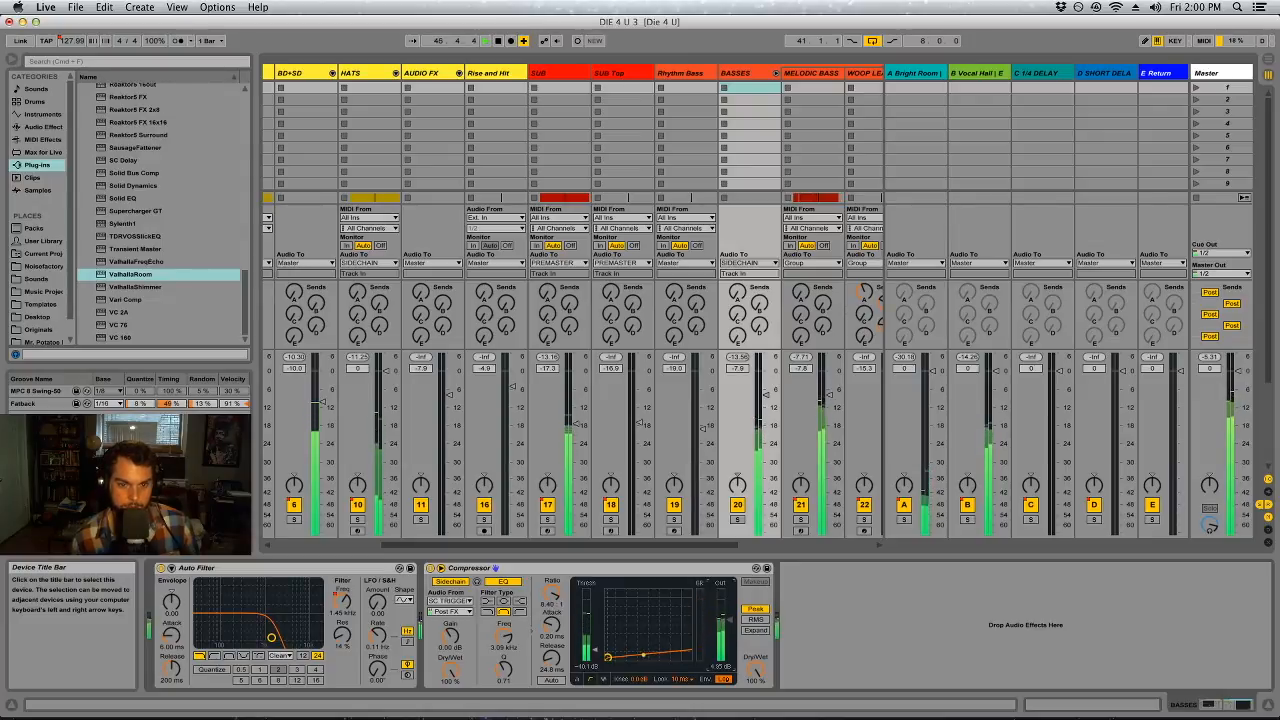
Solo BASSES, compare MELODIC BASS's EQ Eight with filter 7 off and on, and check the device chains of Master and BASSES
scroll(753, 551, "right", 3)
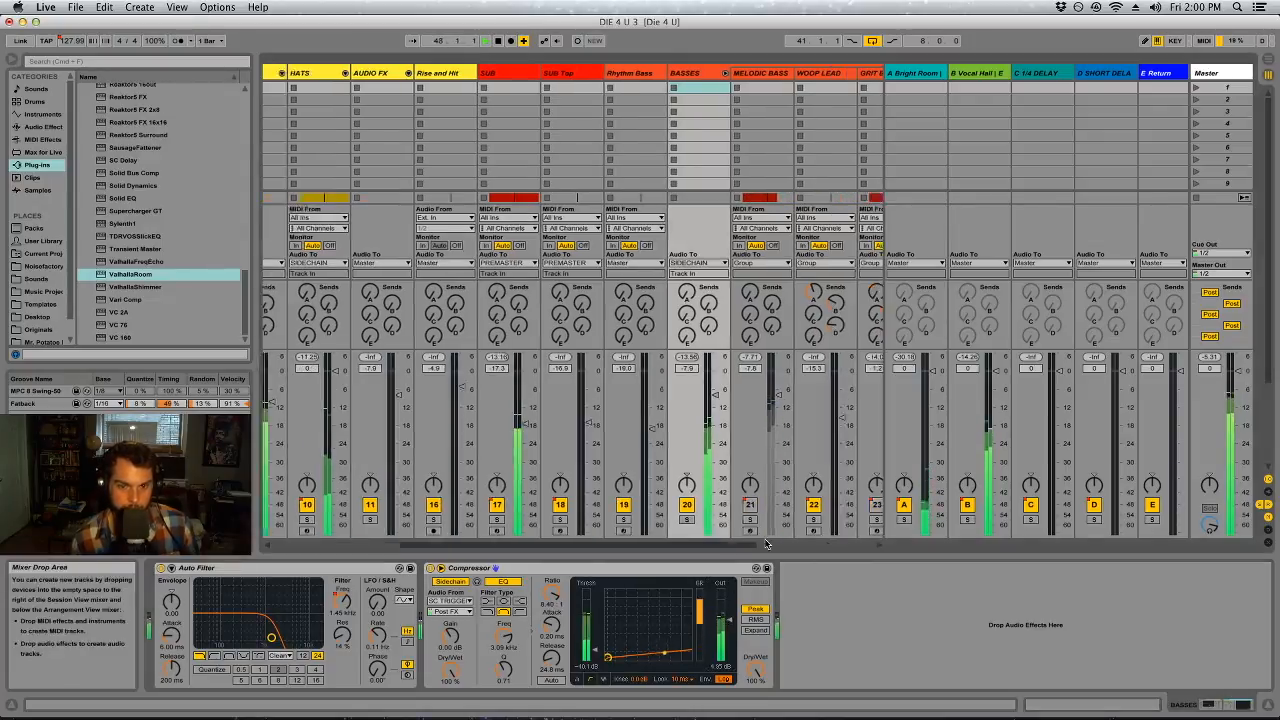
left_click(636, 520)
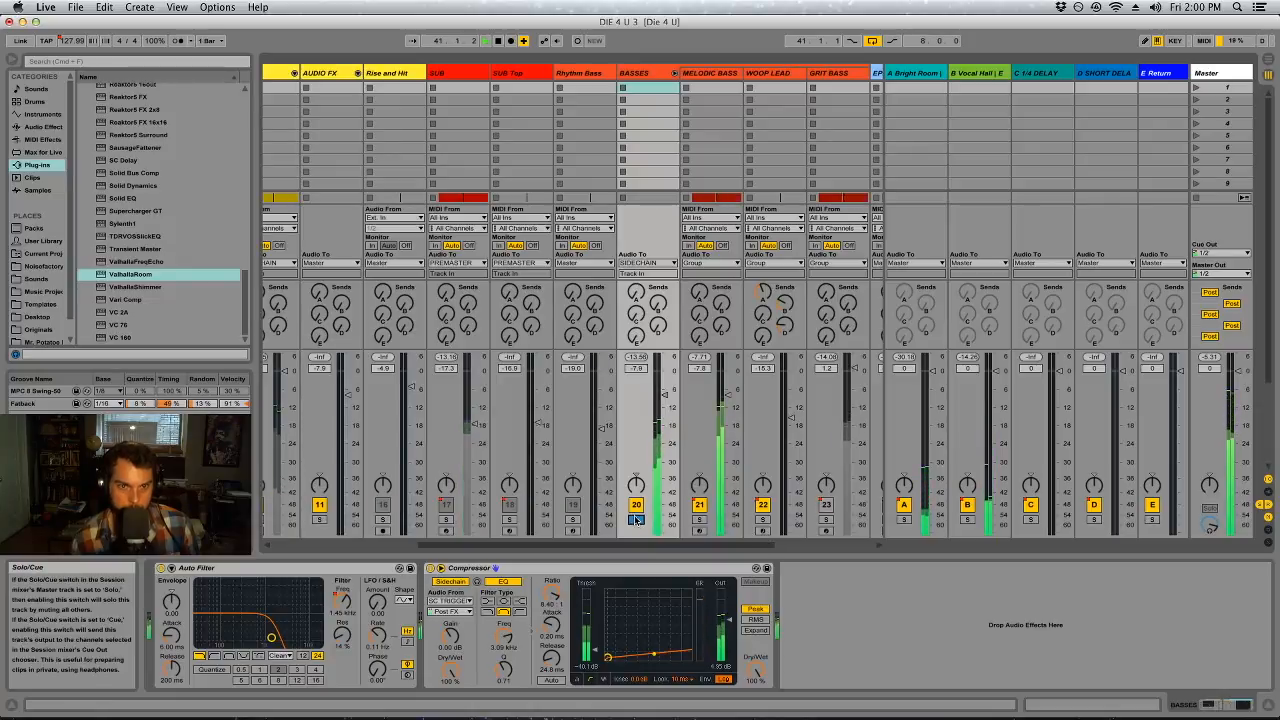
left_click(703, 76)
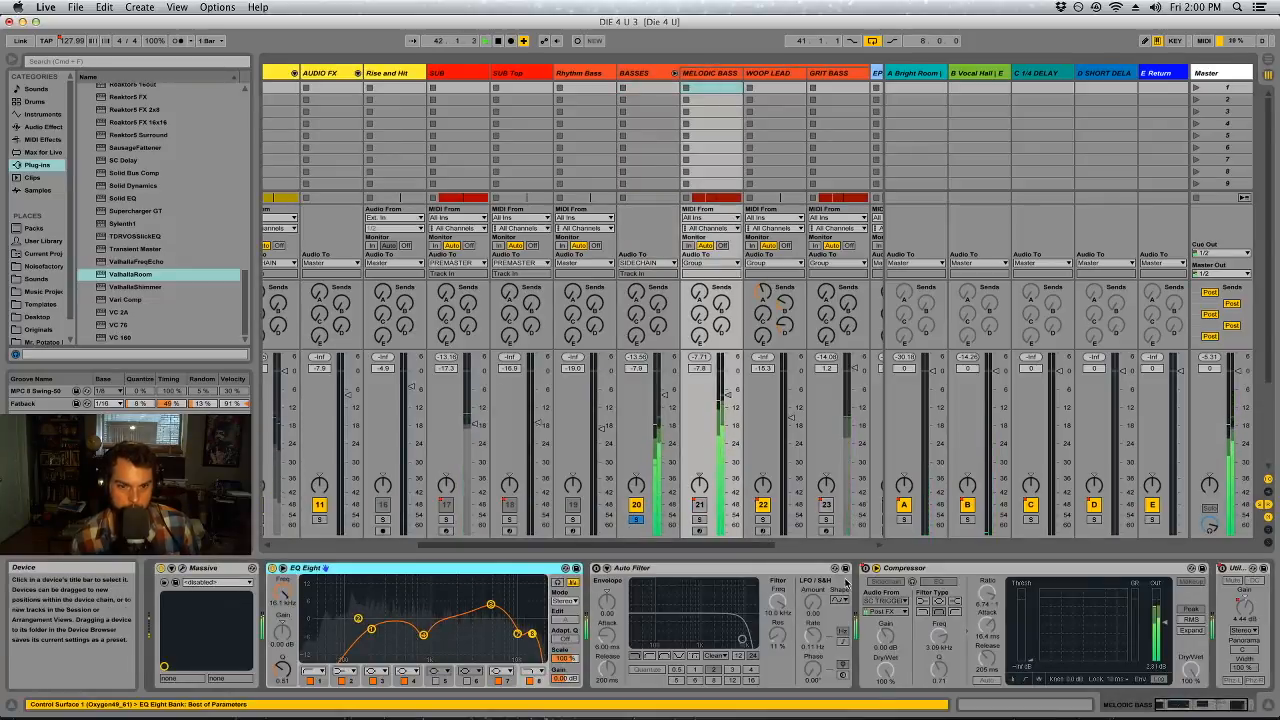
left_click(501, 681)
left_click(501, 681)
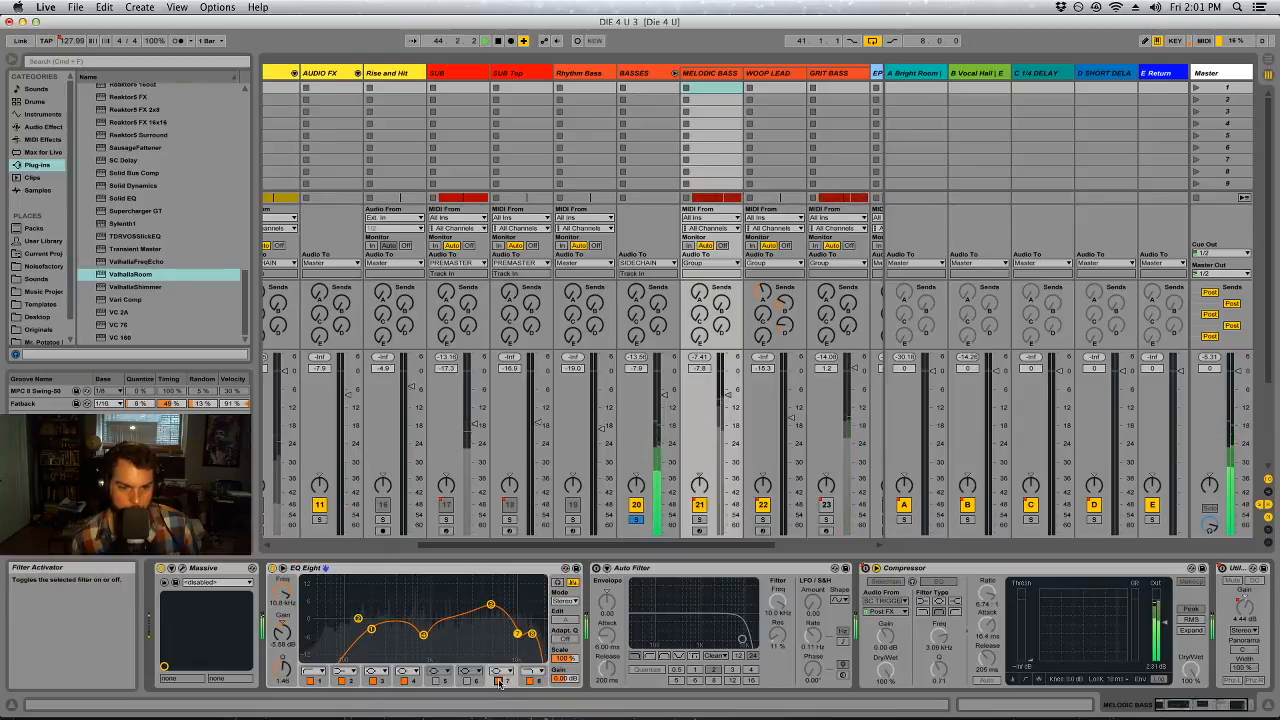
left_click(1215, 73)
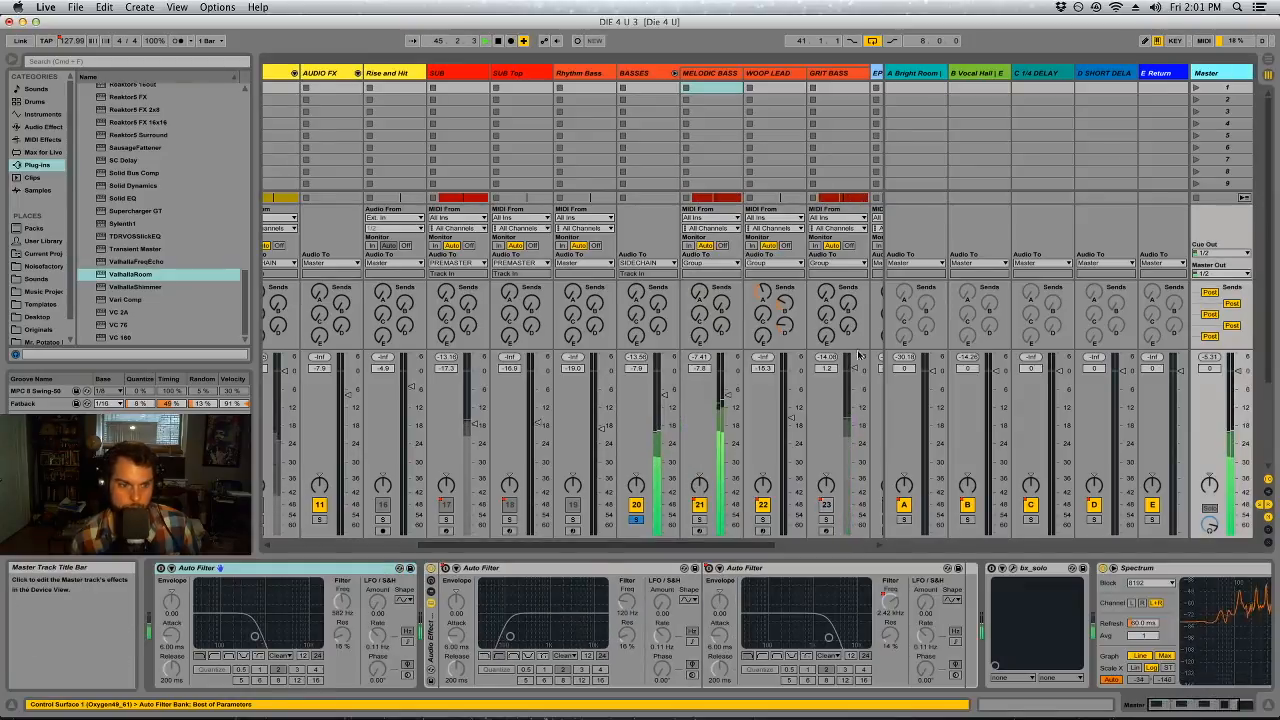
left_click(645, 73)
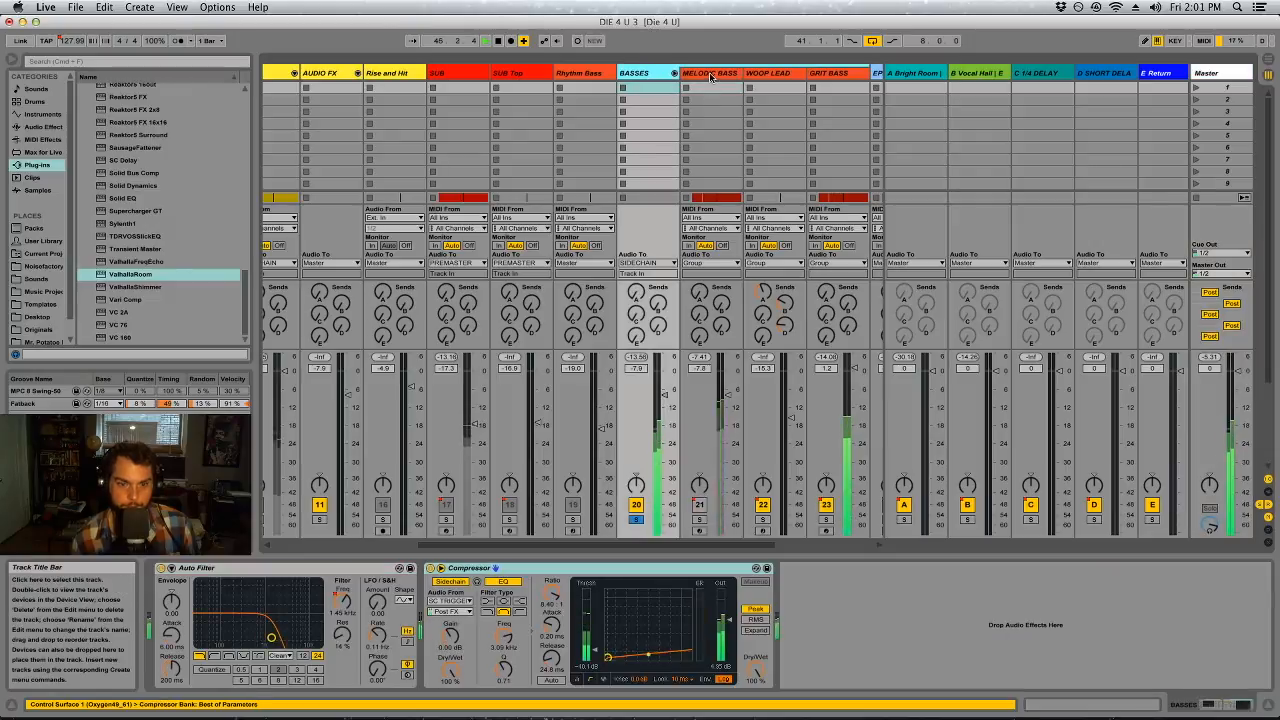
Review the bass clips and the BASSES filter automation in the arrangement around bars 41 to 49, including MELODIC BASS's device chain
key("Tab")
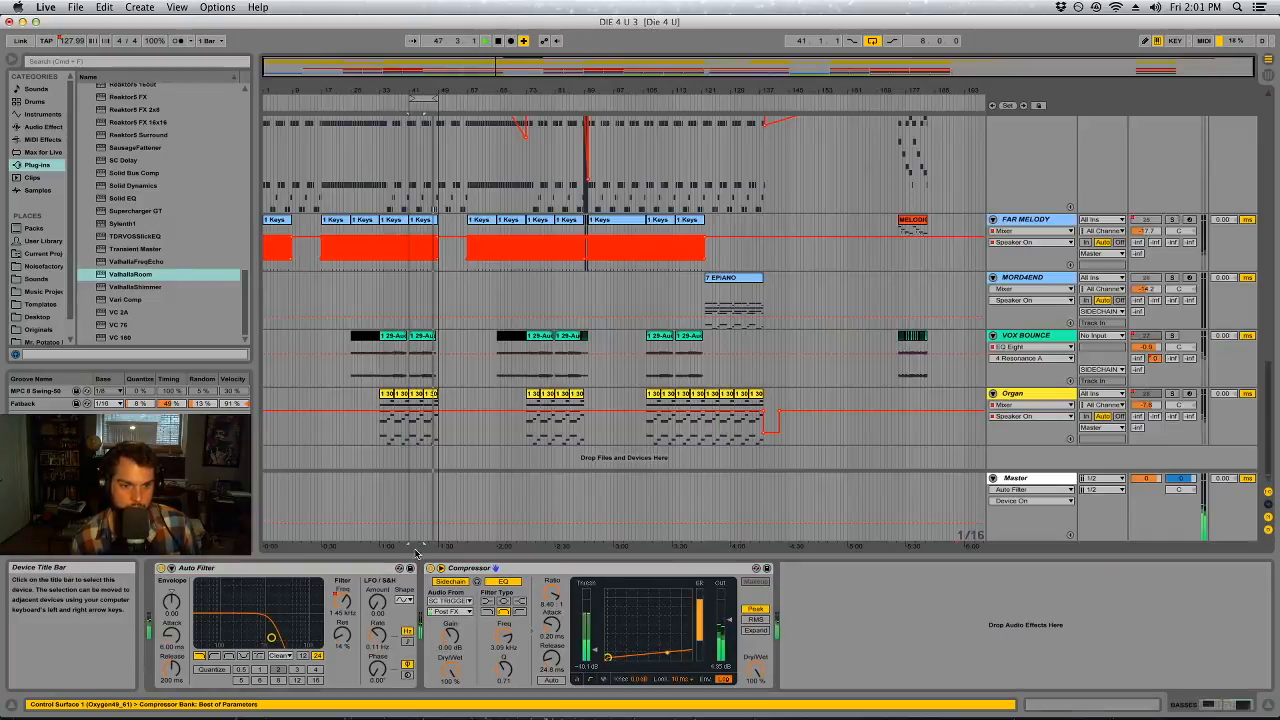
scroll(483, 300, "up", 5)
left_click_drag(429, 97, 452, 150)
scroll(482, 186, "up", 5)
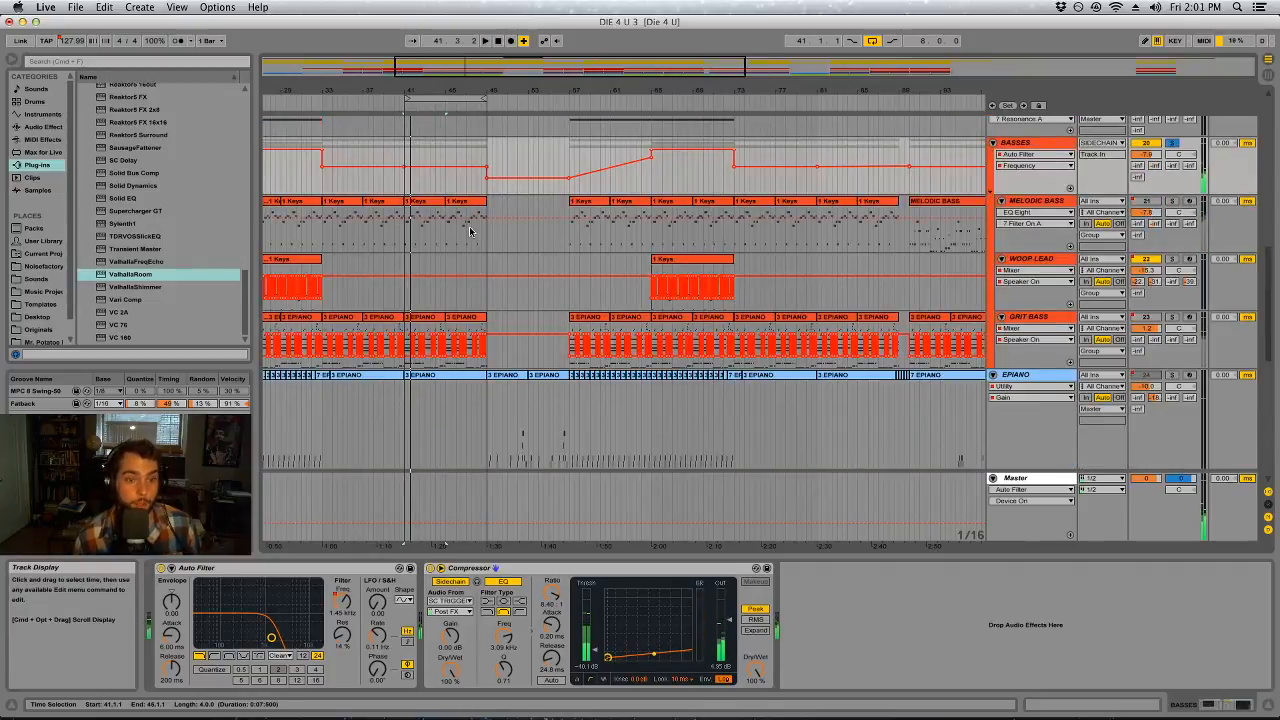
scroll(414, 254, "up", 5)
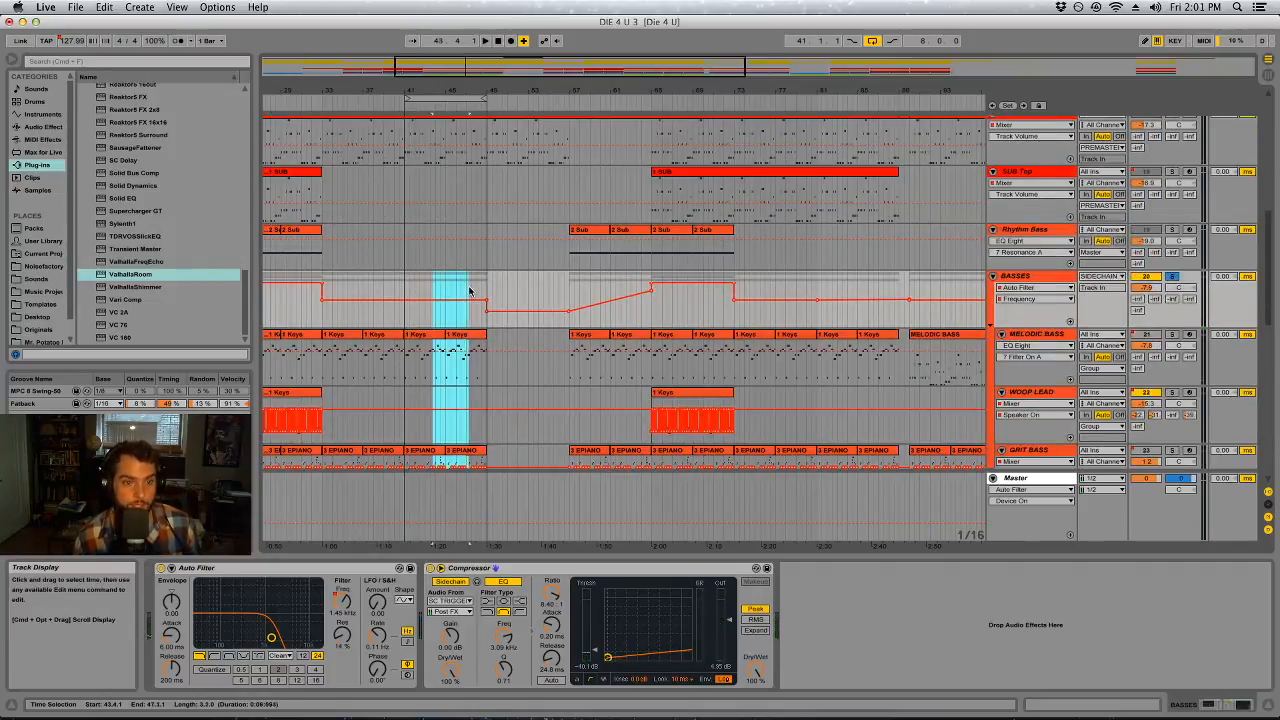
scroll(441, 270, "up", 10)
scroll(441, 263, "down", 10)
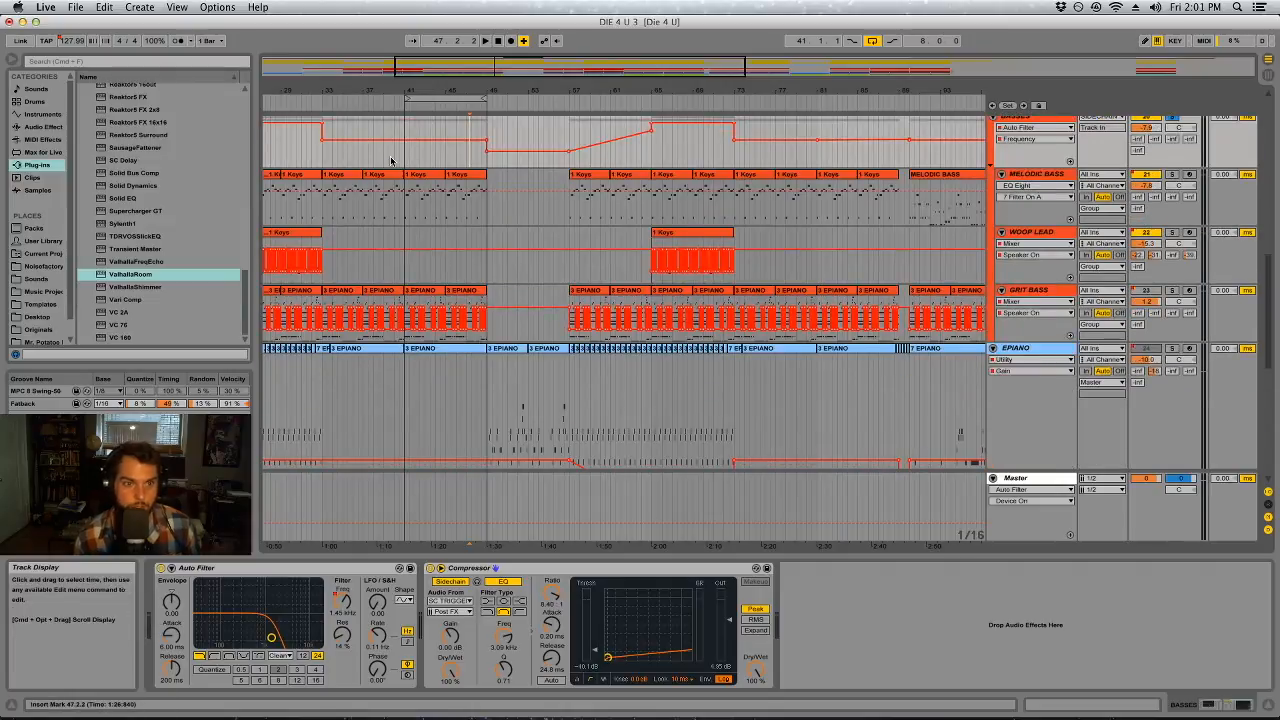
left_click(420, 175)
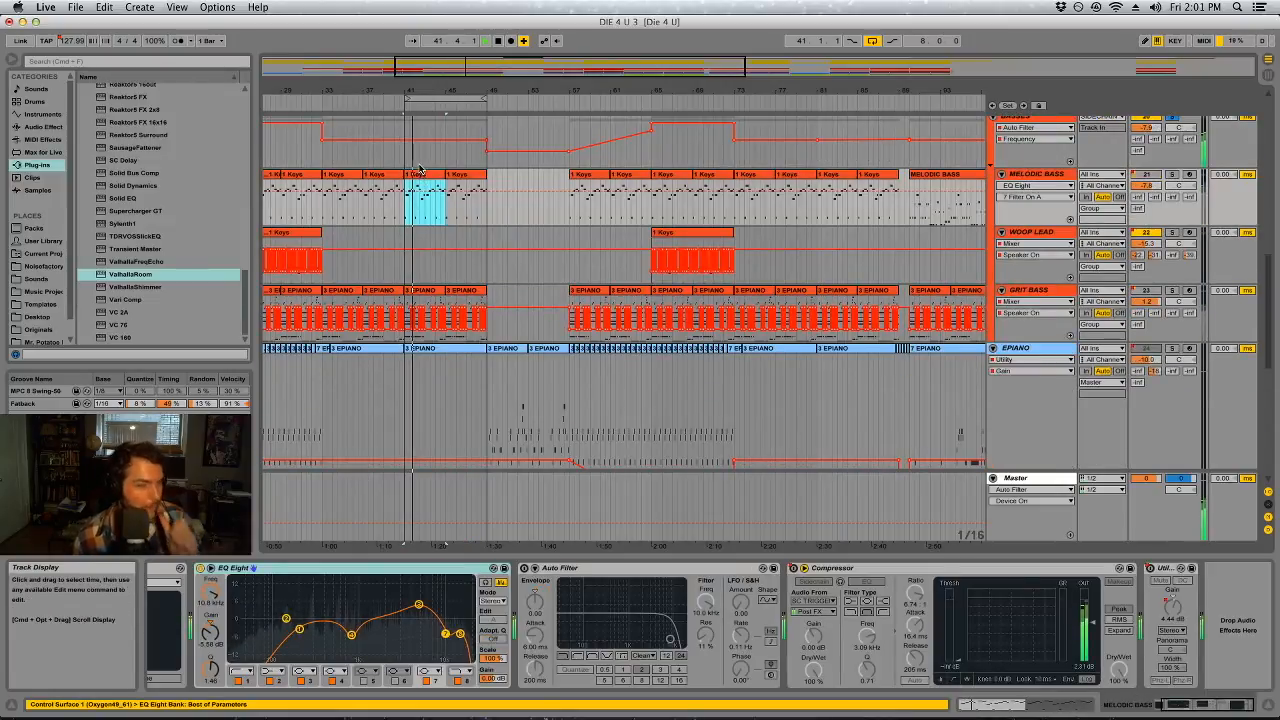
scroll(426, 165, "up", 2)
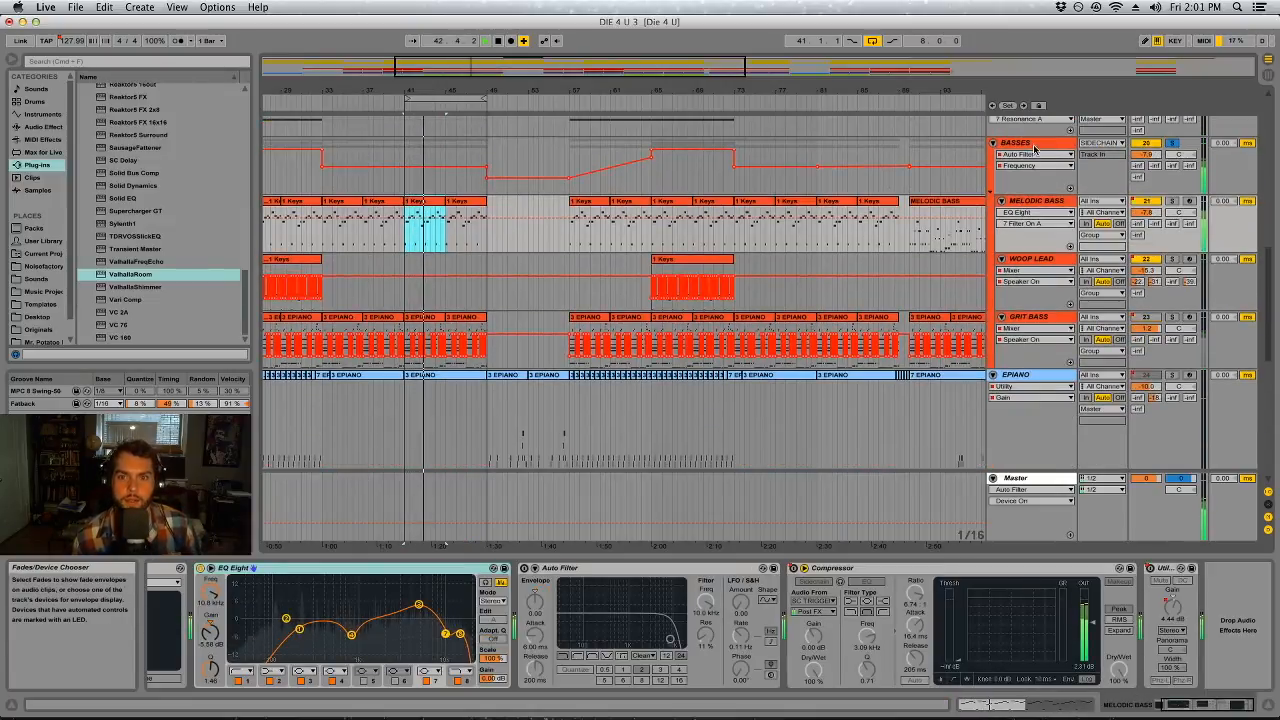
Unsolo the BASSES group and play the full arrangement from just before bar 17
left_click(1021, 144)
double_click(453, 91)
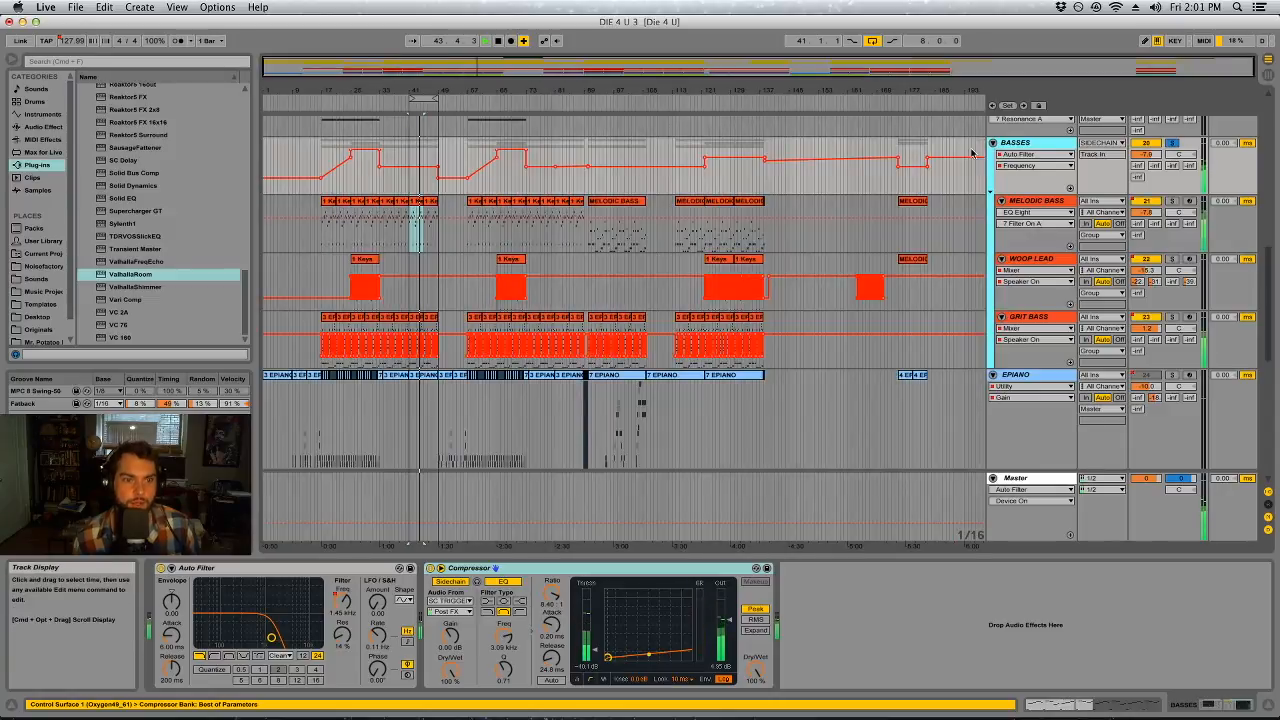
left_click(1175, 143)
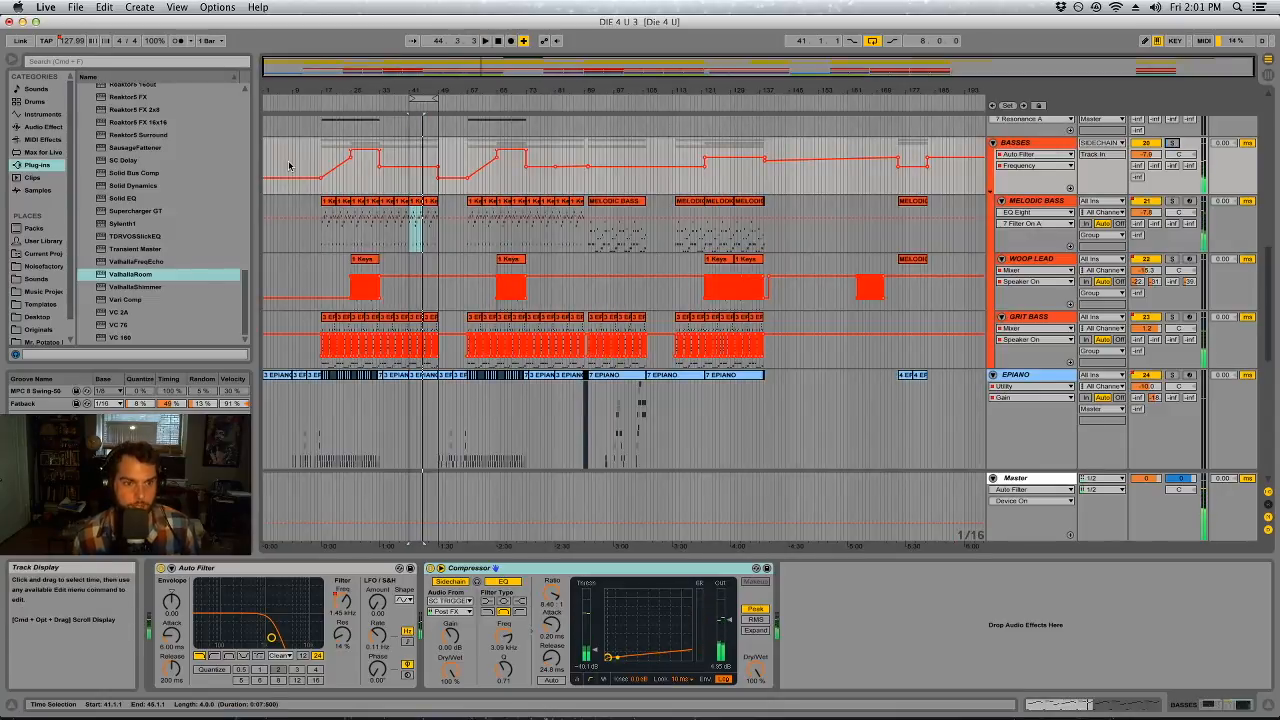
left_click(320, 158)
key("space")
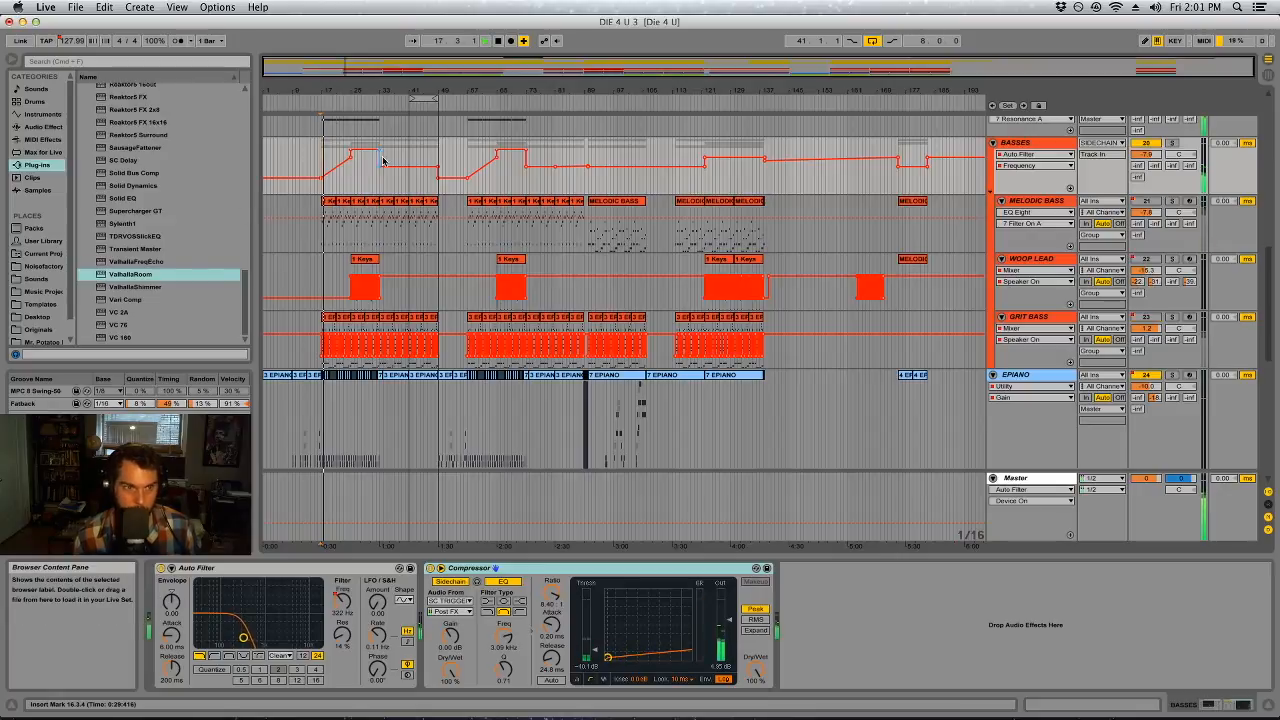
Bend the rising Auto Filter frequency automation on BASSES between about bars 17 and 25 into a slow-starting curve
left_click_drag(340, 91, 356, 142)
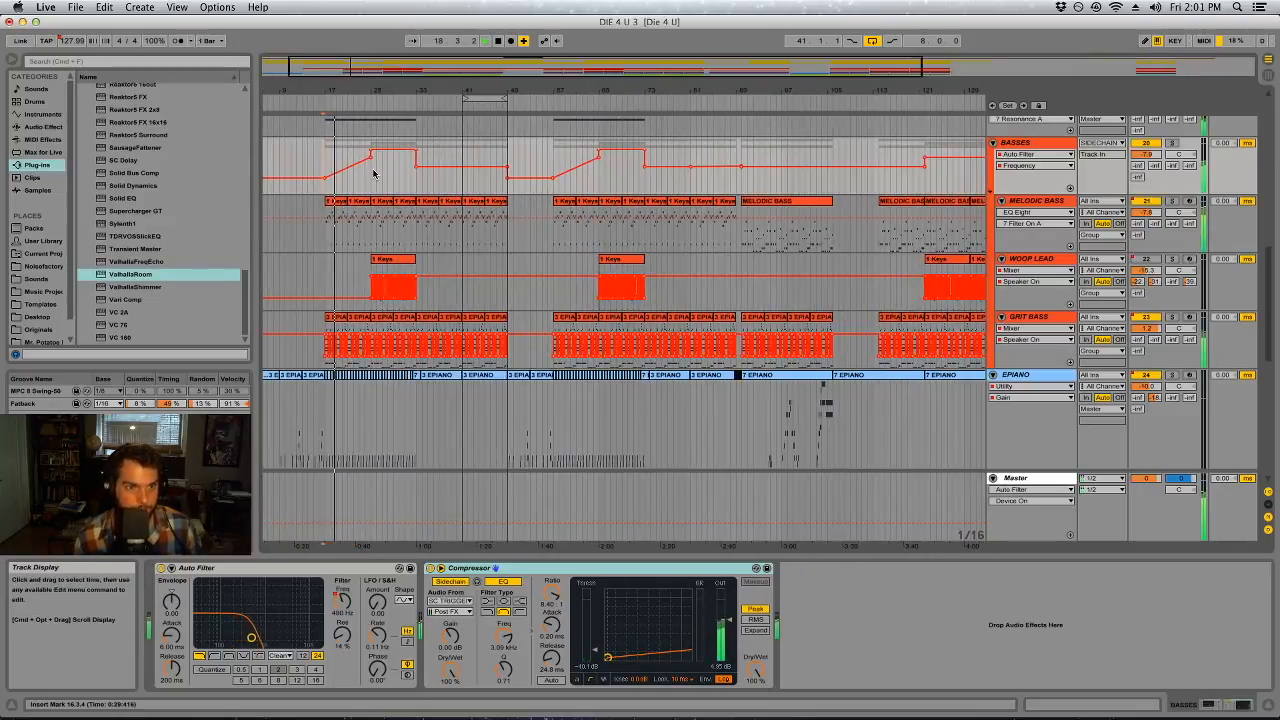
left_click(389, 152, "shift")
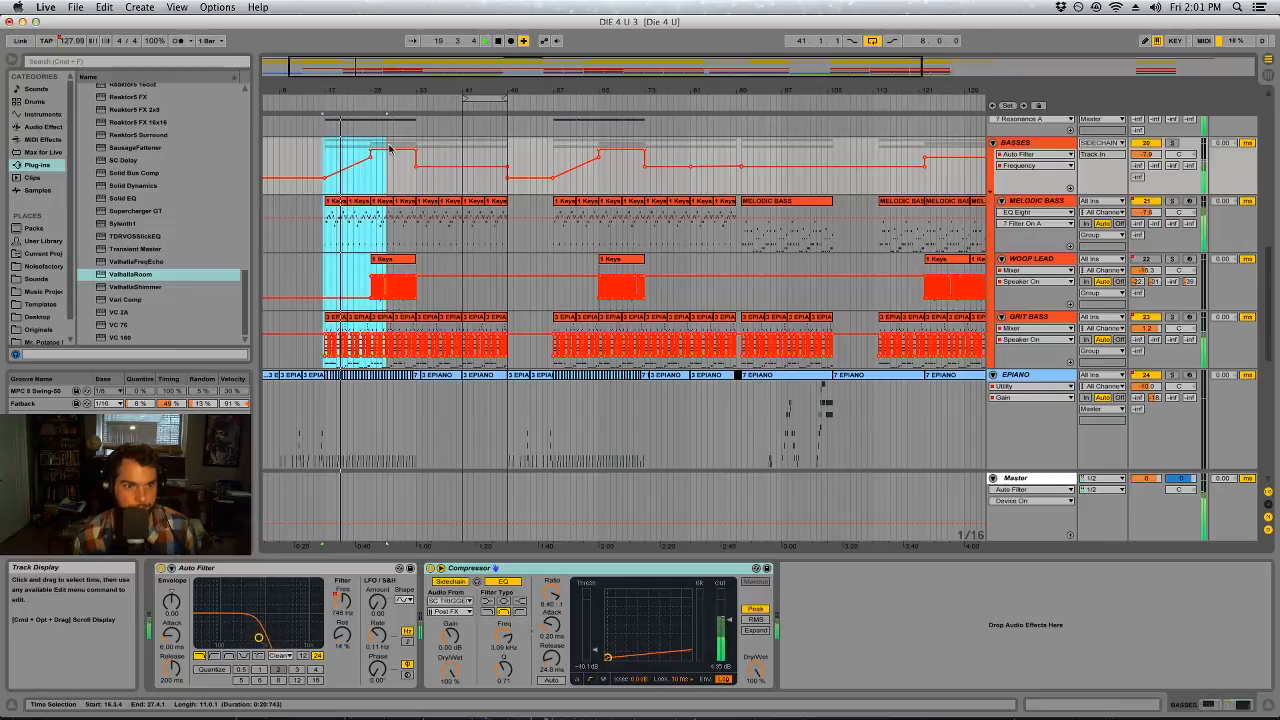
left_click(392, 165)
left_click_drag(352, 163, 348, 172)
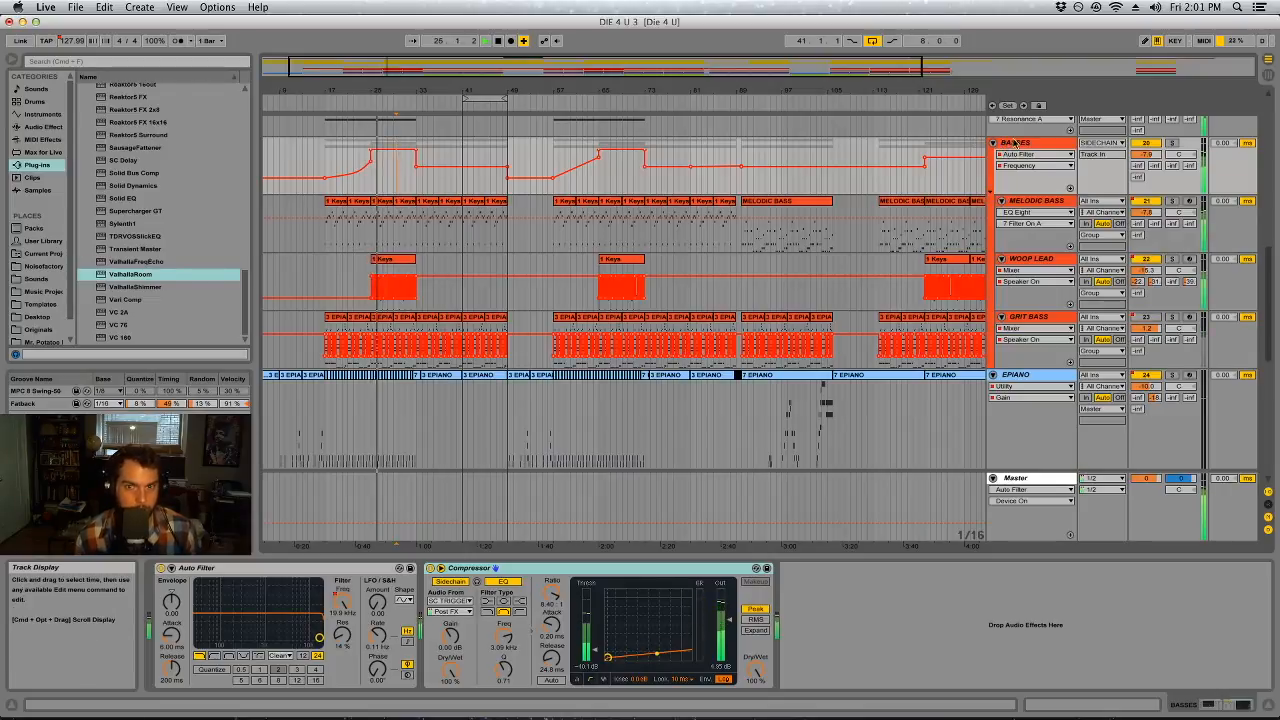
Try a different BASSES volume, compare the mix with MELODIC BASS muted, and lower MELODIC BASS to -9.5 dB
left_click_drag(1146, 154, 1146, 179)
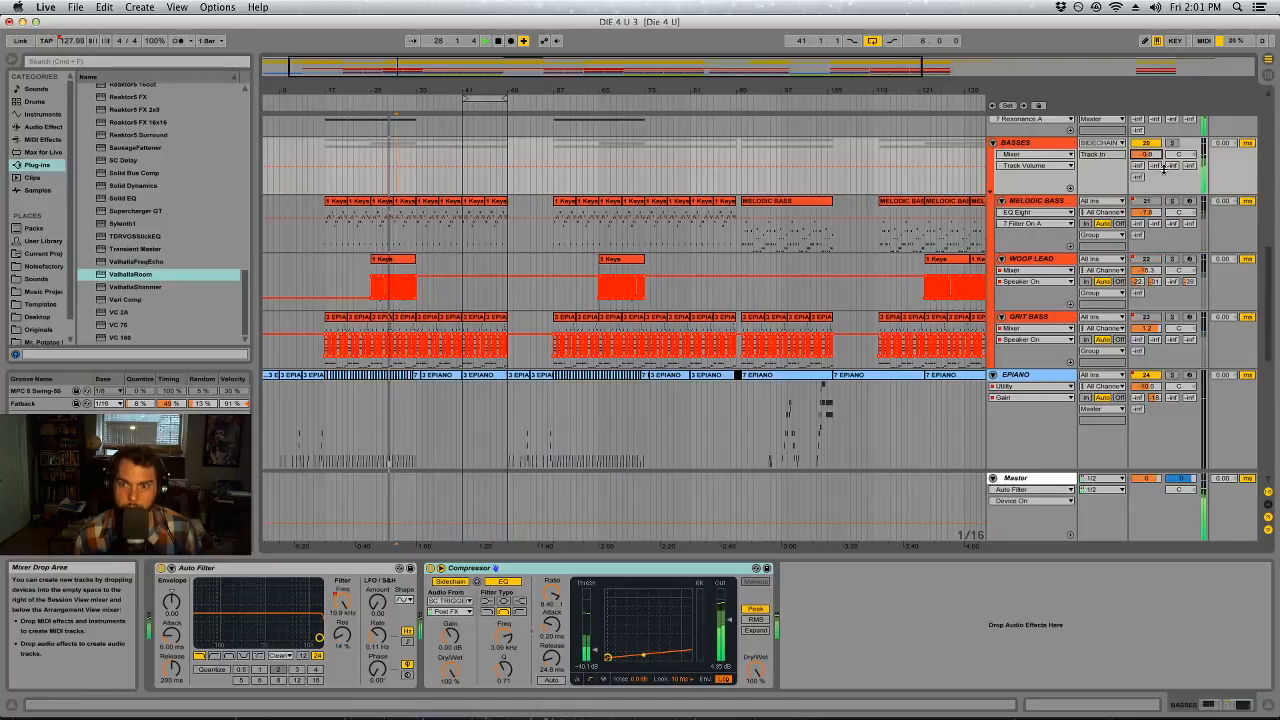
left_click(1156, 204)
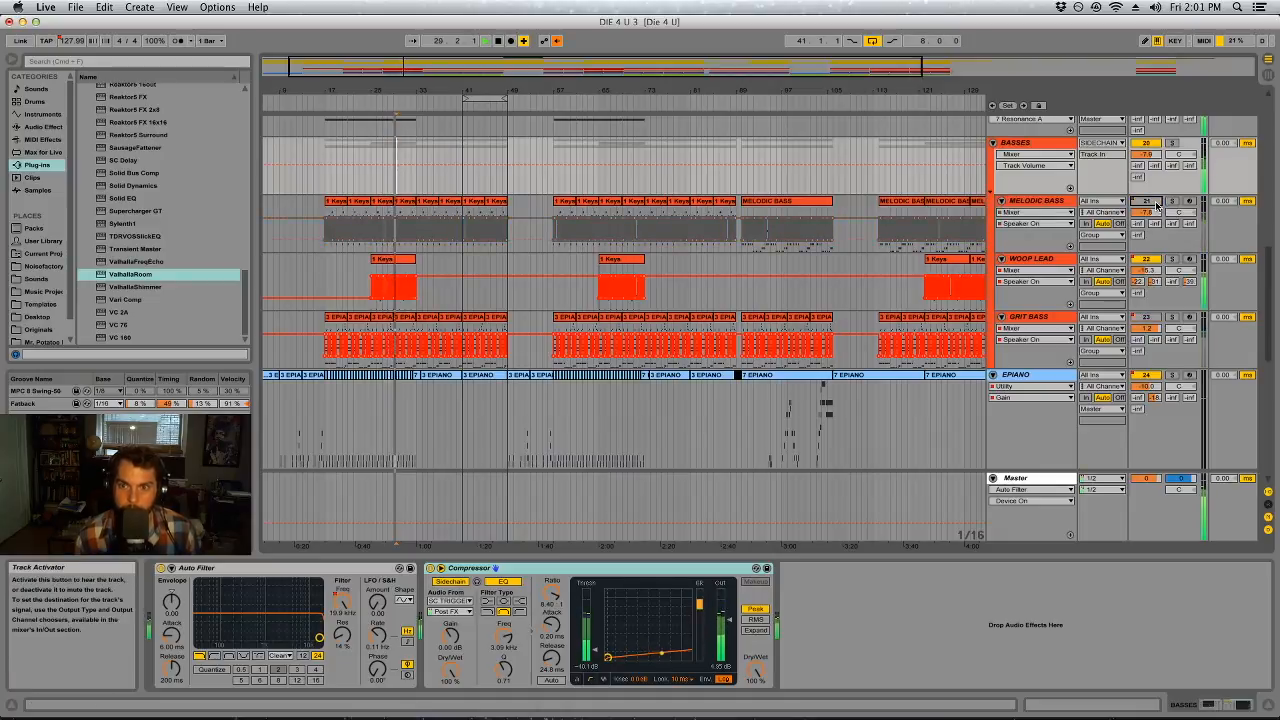
left_click(1148, 201)
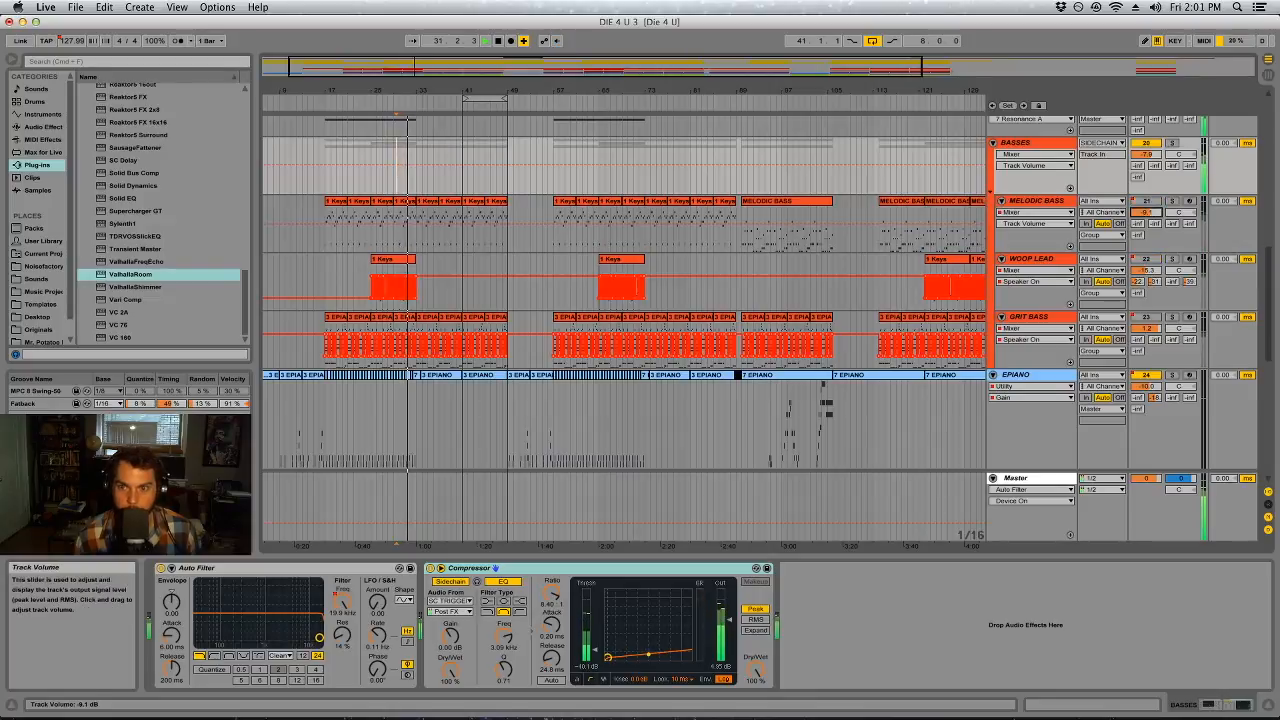
left_click_drag(1152, 212, 1152, 215)
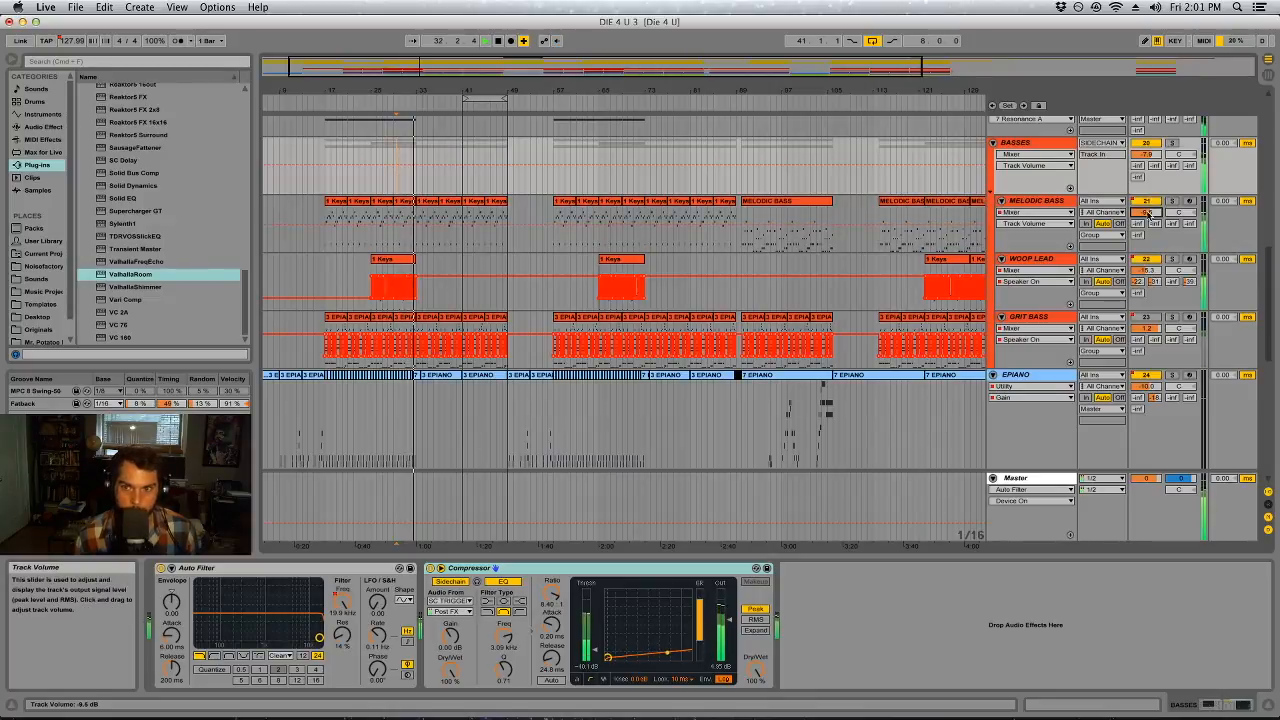
Turn on the sidechain Compressor on VOX BOUNCE and adjust its threshold to about -21.3 dB
key("Tab")
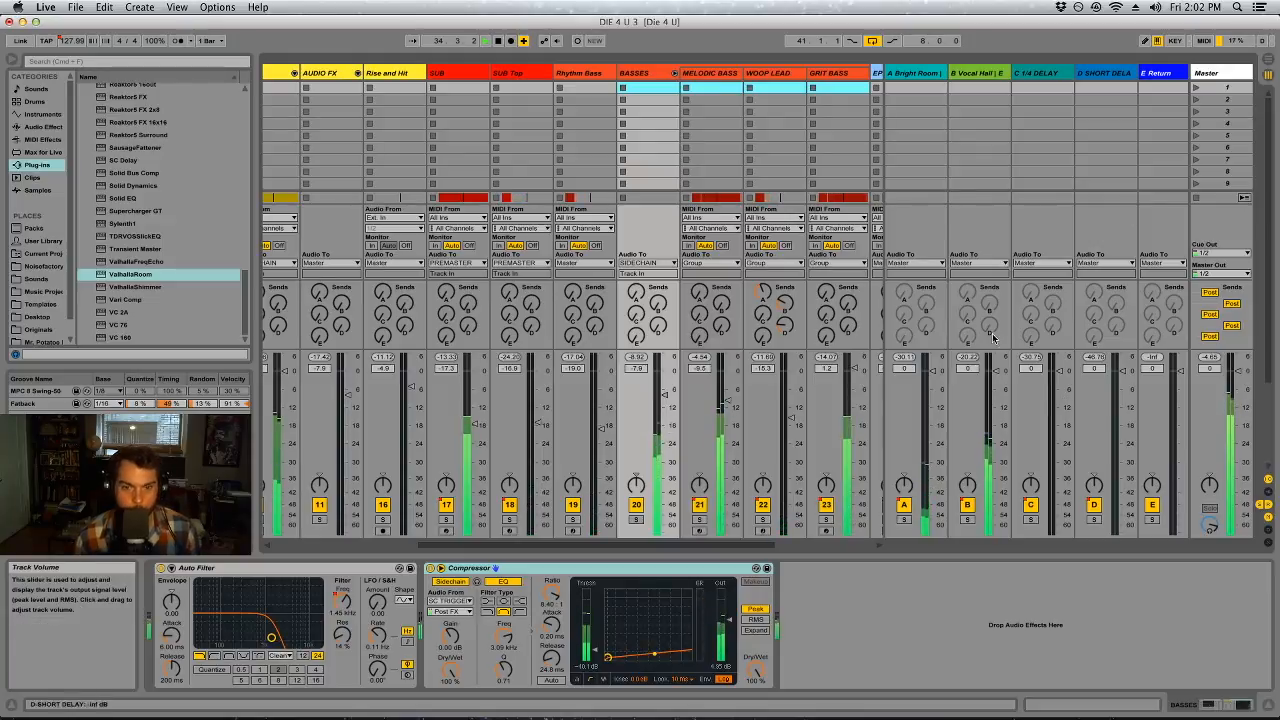
left_click_drag(760, 545, 1046, 532)
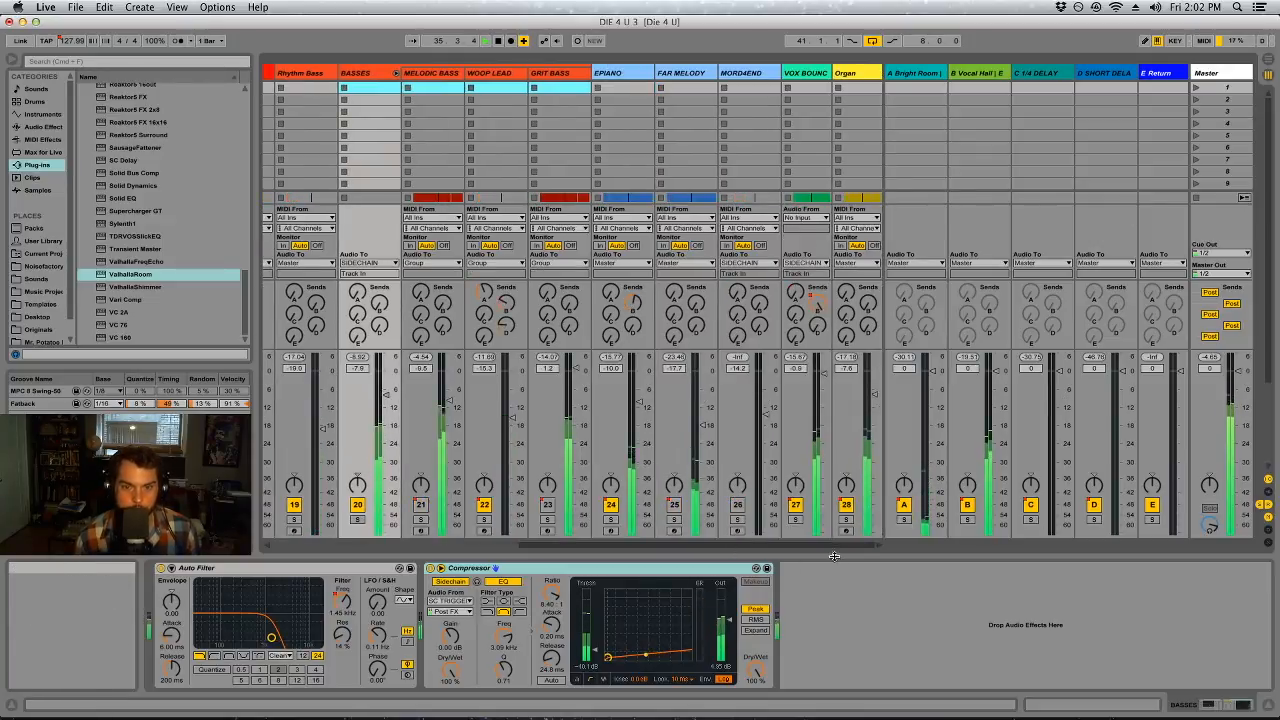
left_click(805, 87)
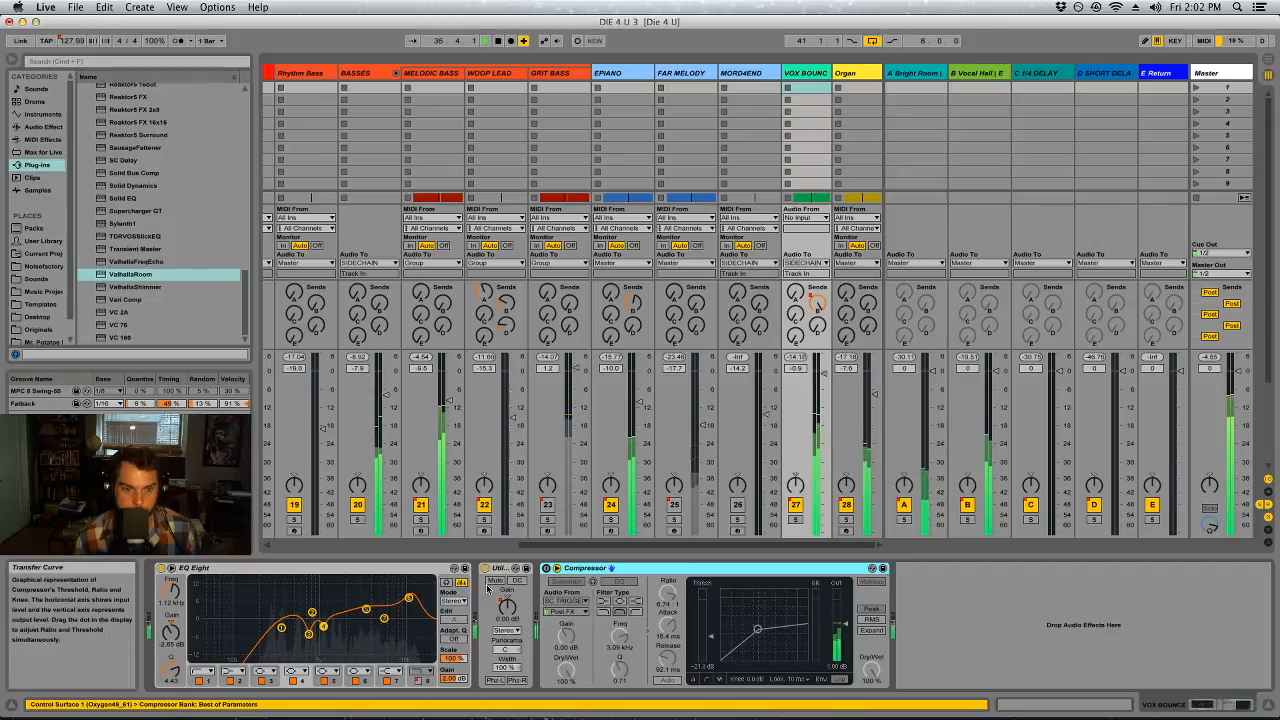
left_click(546, 568)
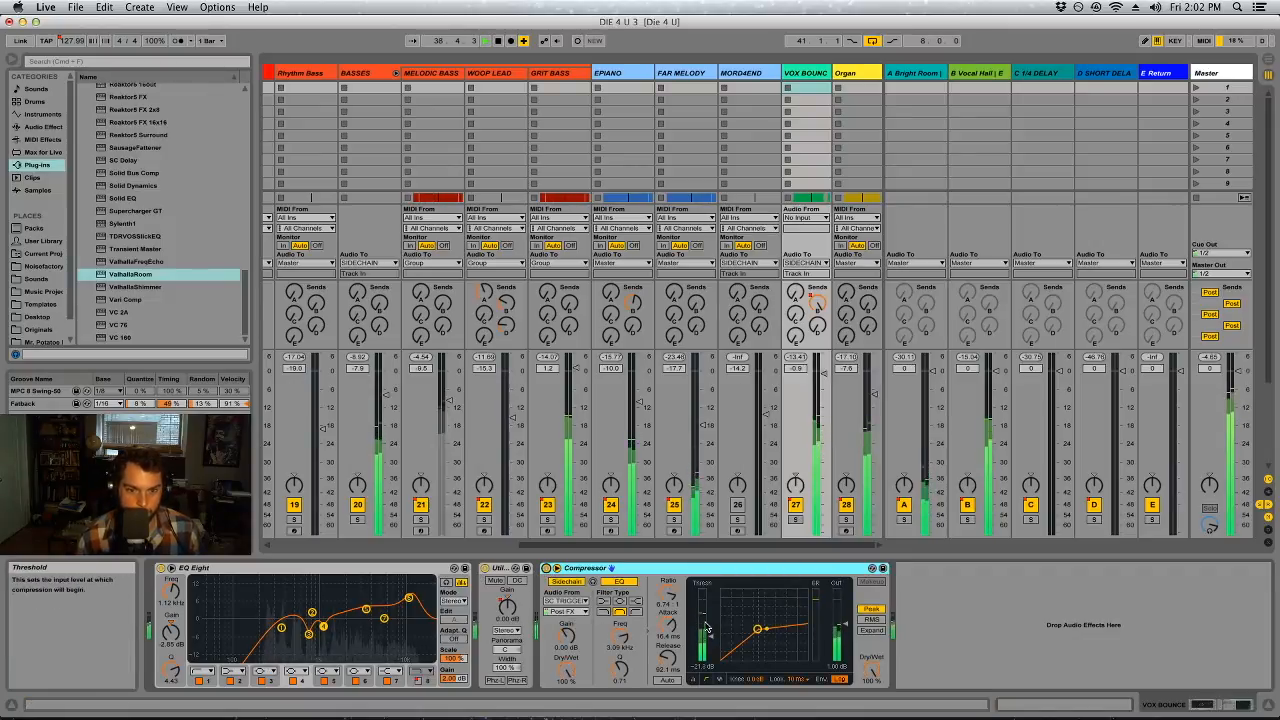
left_click_drag(711, 636, 711, 641)
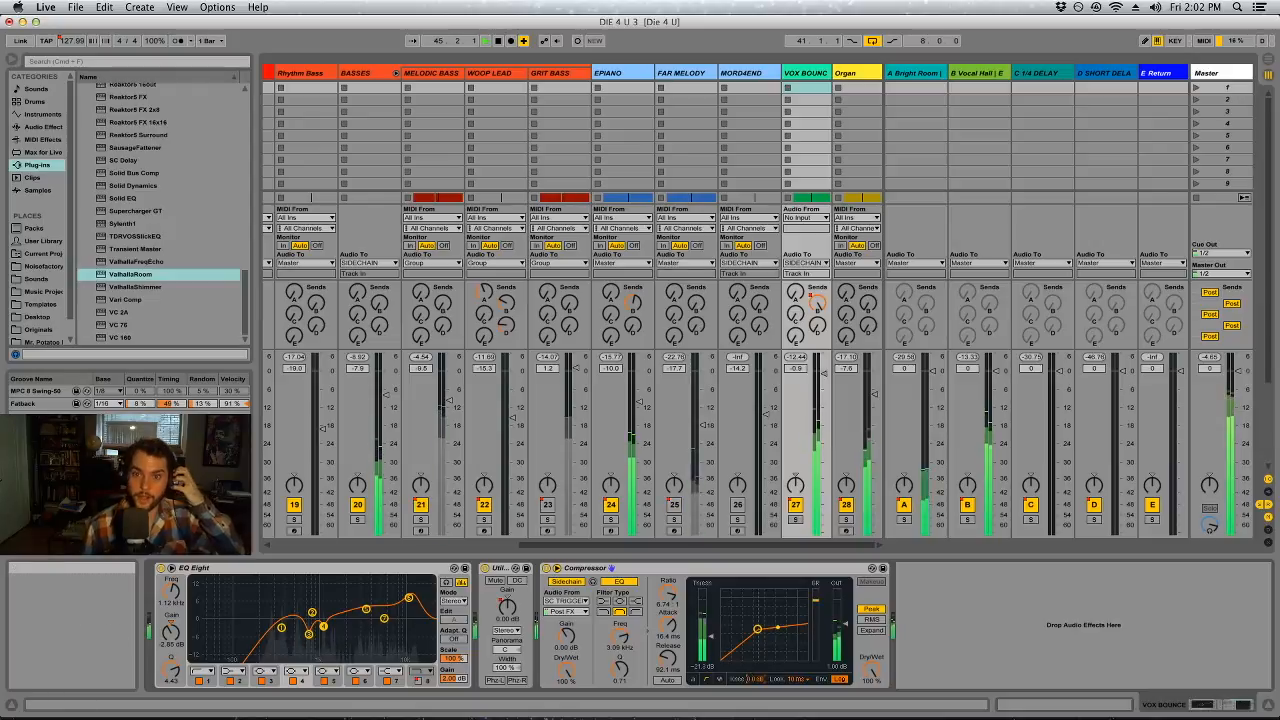
Turn on bx_solo in the Master chain and restart playback to check the mix through it
left_click(1213, 72)
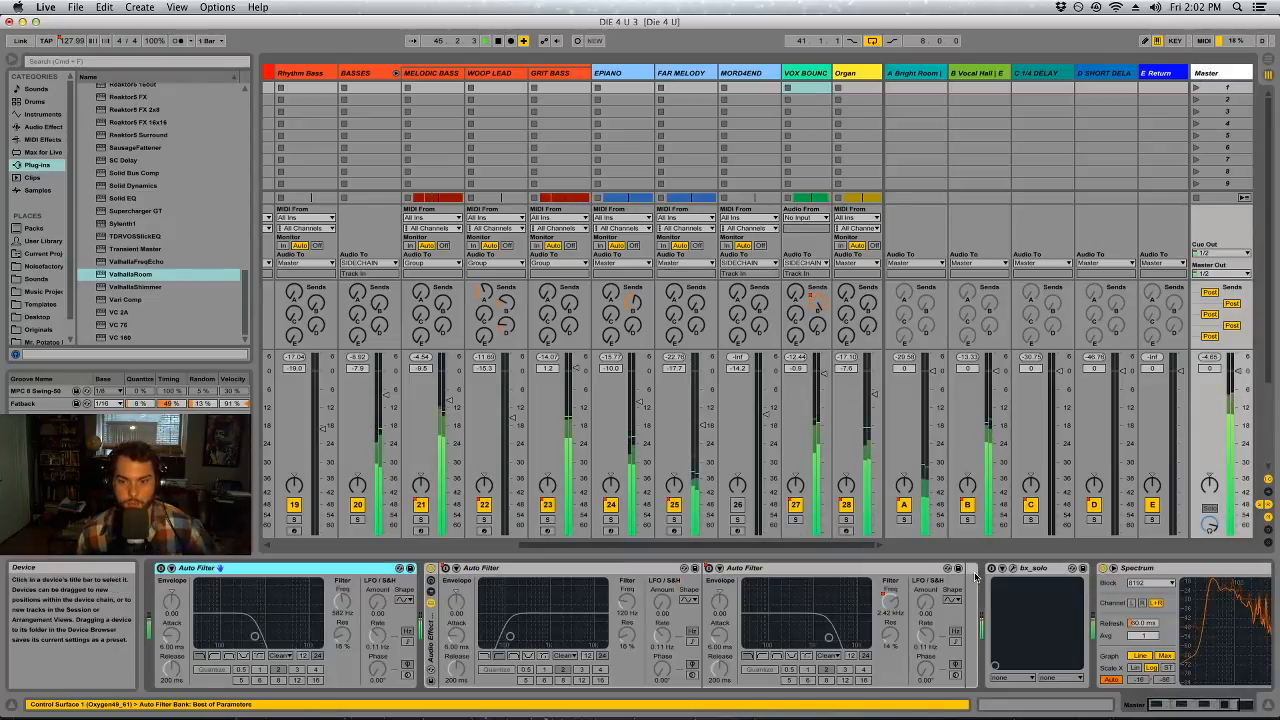
left_click(1002, 569)
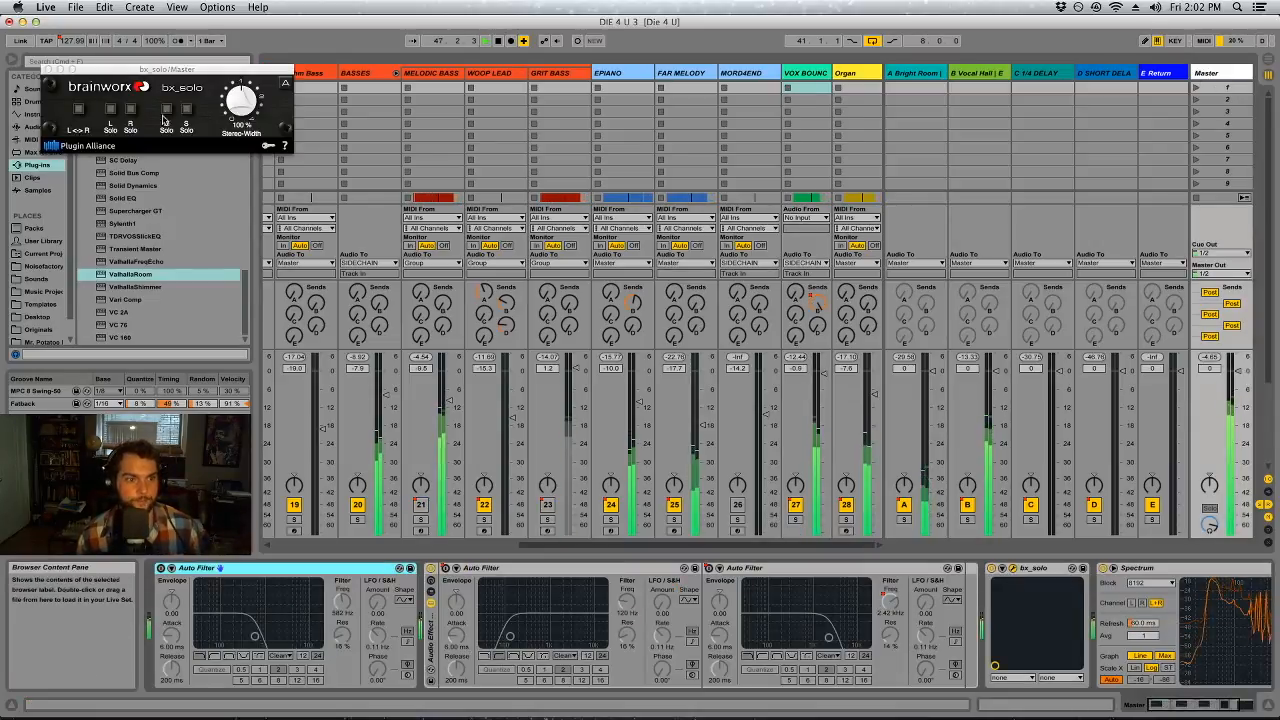
key("space")
key("space")
Select WOOP LEAD to check its devices and audition the section around bar 32 with MELODIC BASS muted and unmuted
key("Tab")
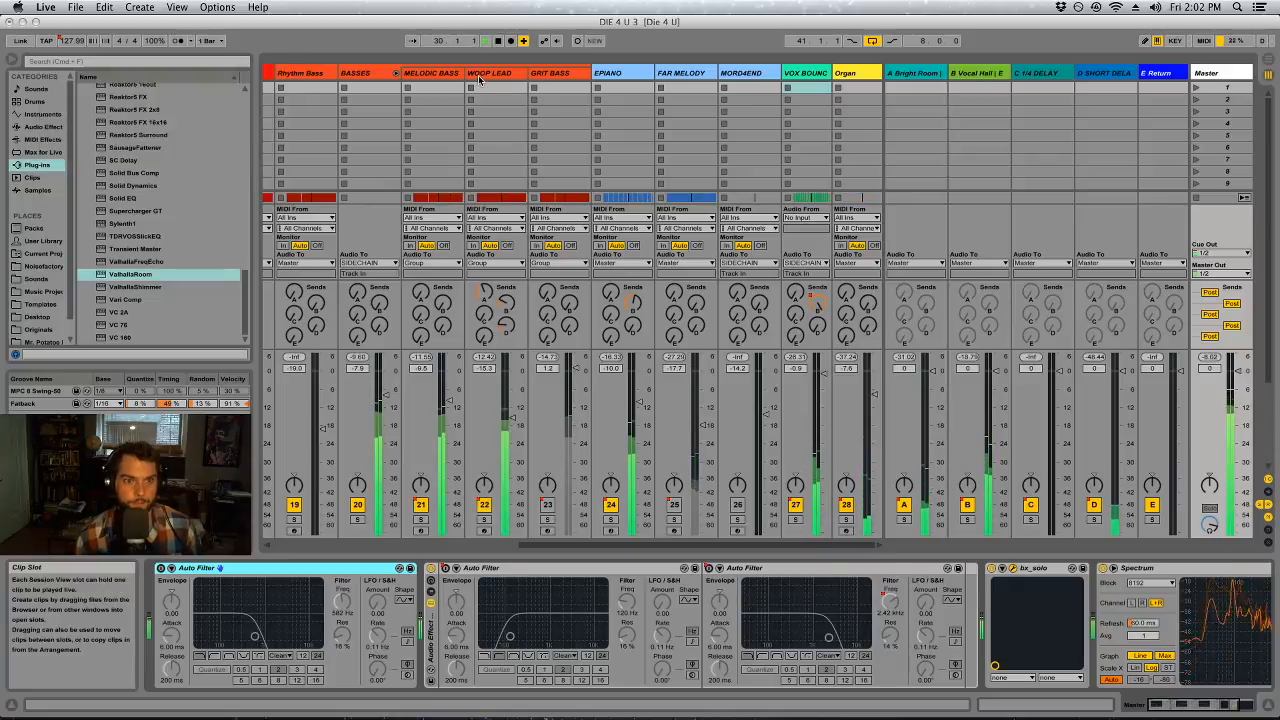
key("Tab")
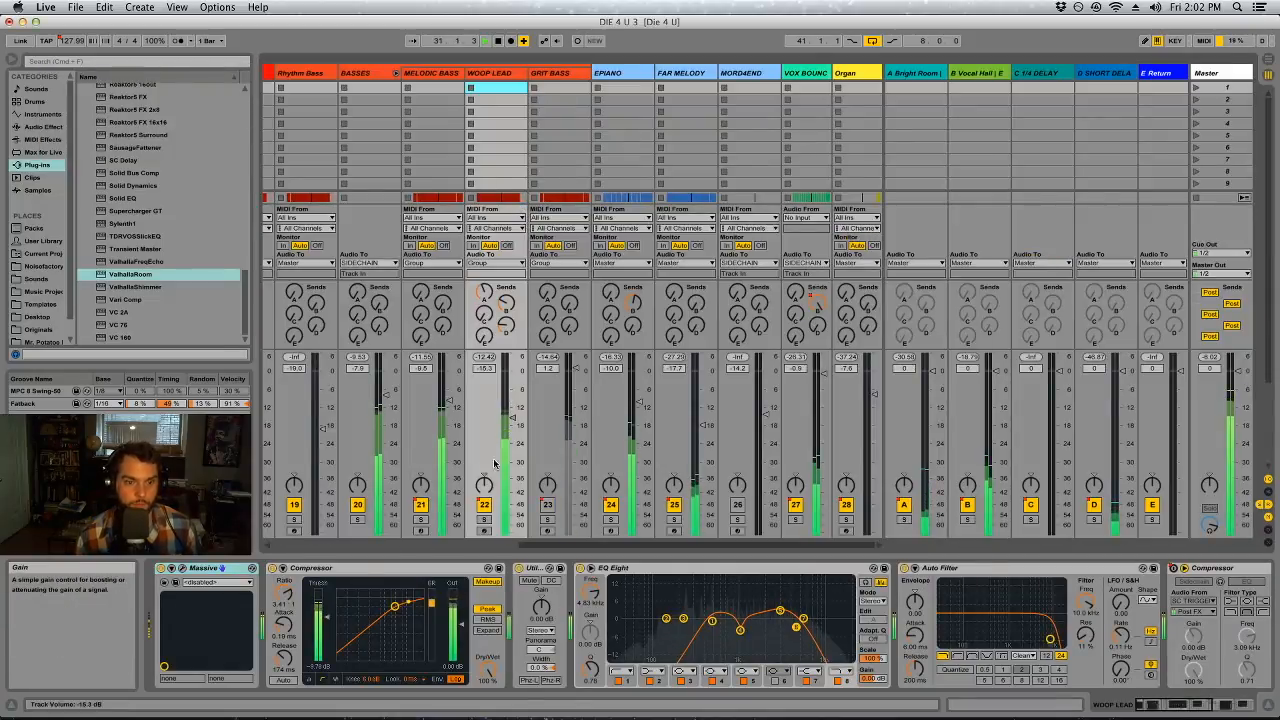
left_click(558, 42)
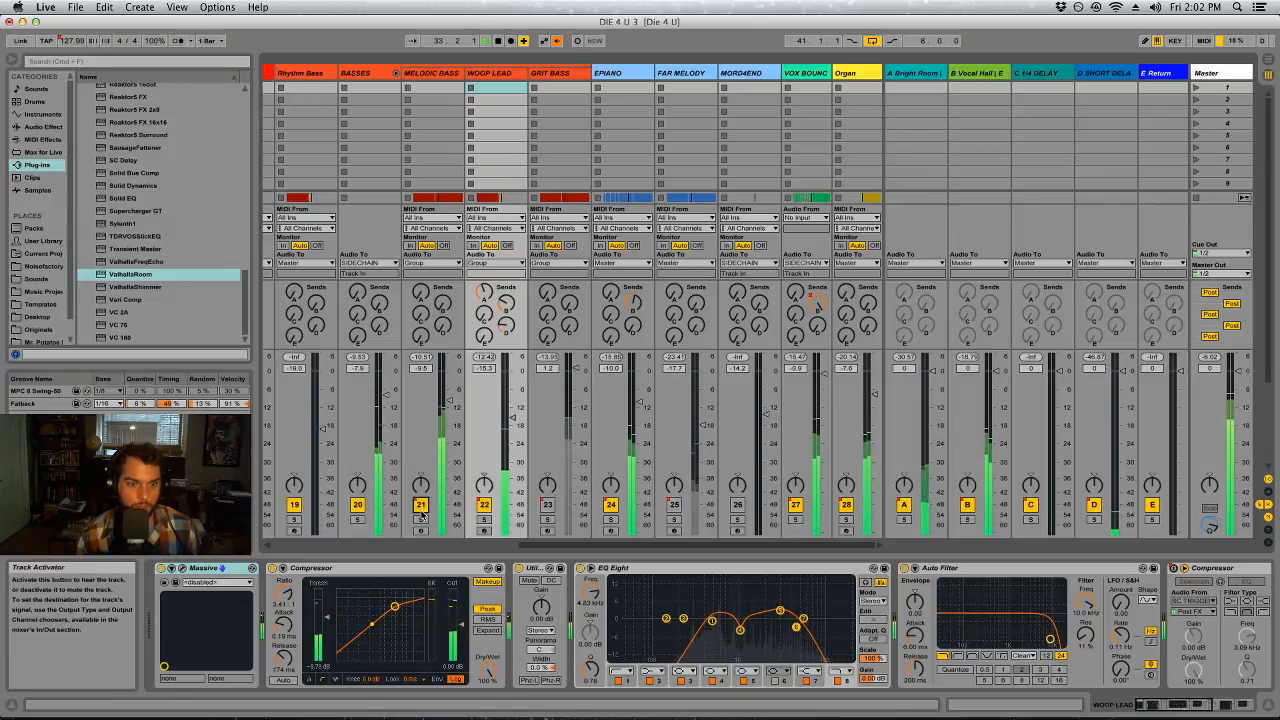
key("space")
Lower MELODIC BASS to -11.1 dB and set its EQ Eight filter 3 to 5.19 kHz with about 4.5 dB gain
left_click_drag(580, 546, 535, 551)
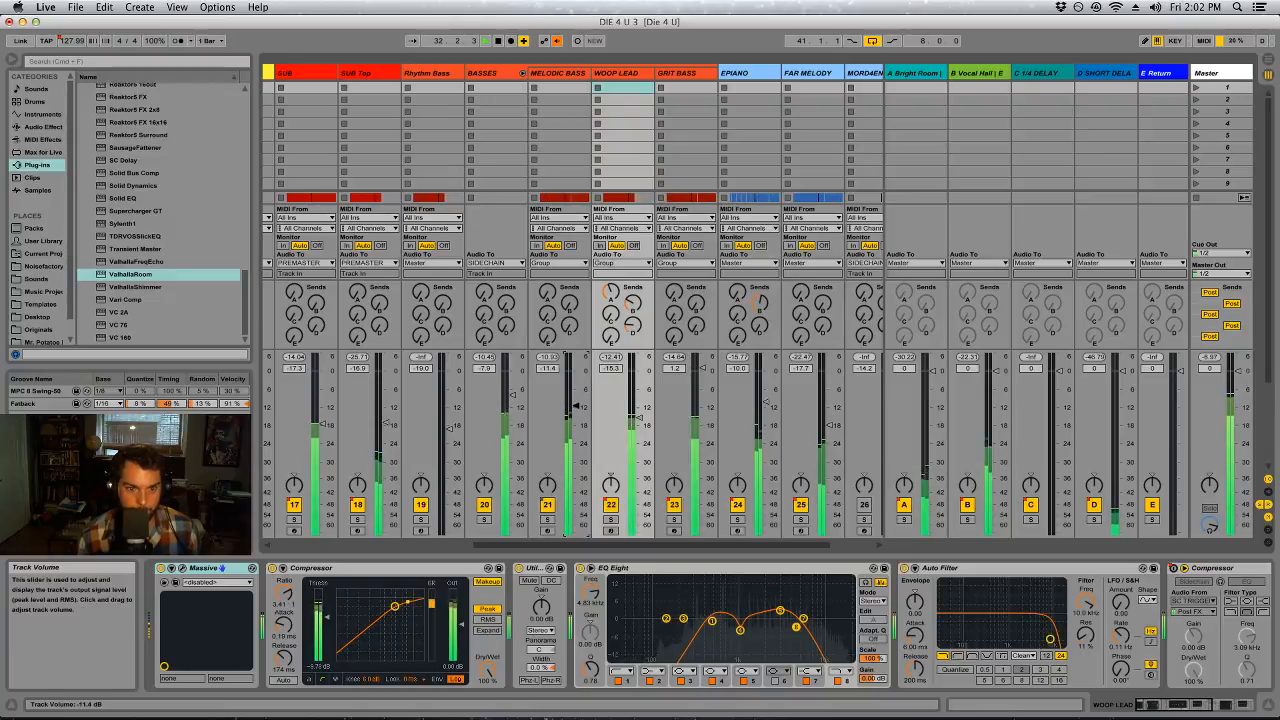
left_click(571, 88)
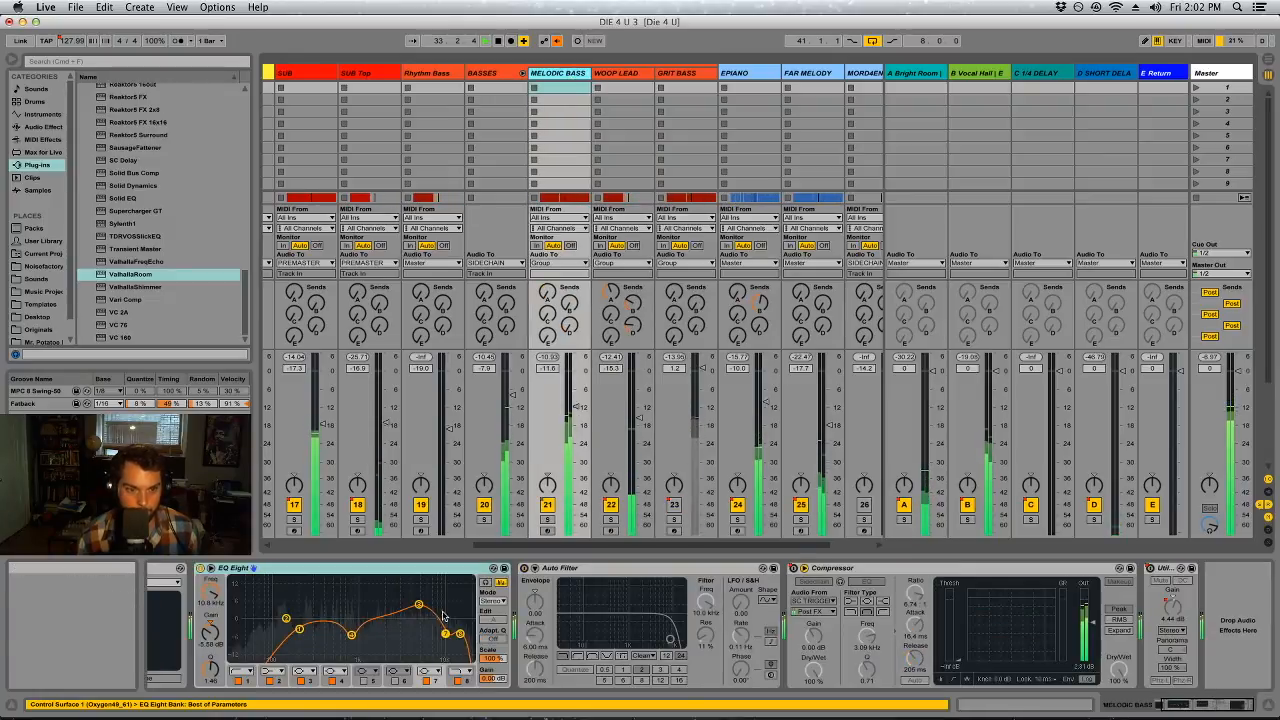
left_click(419, 607)
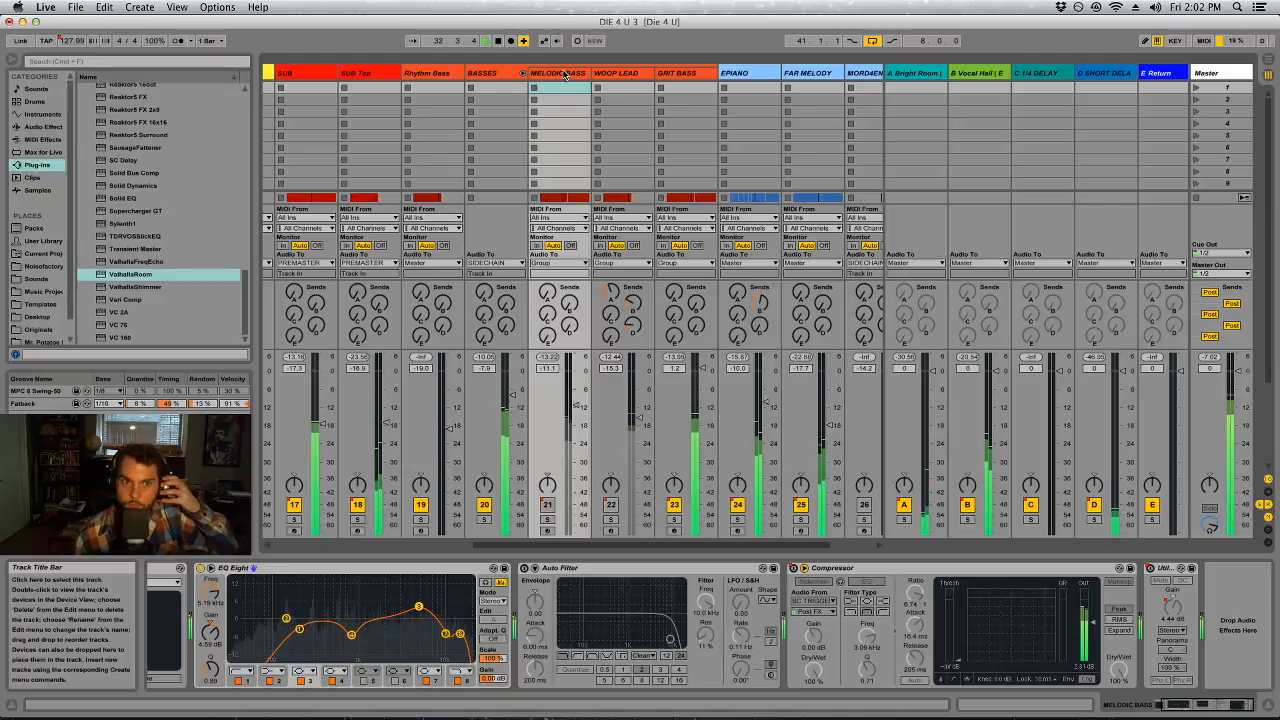
Solo MELODIC BASS, stop playback and insert iZotope Trash 2 between its EQ Eight and Auto Filter
left_click(547, 520)
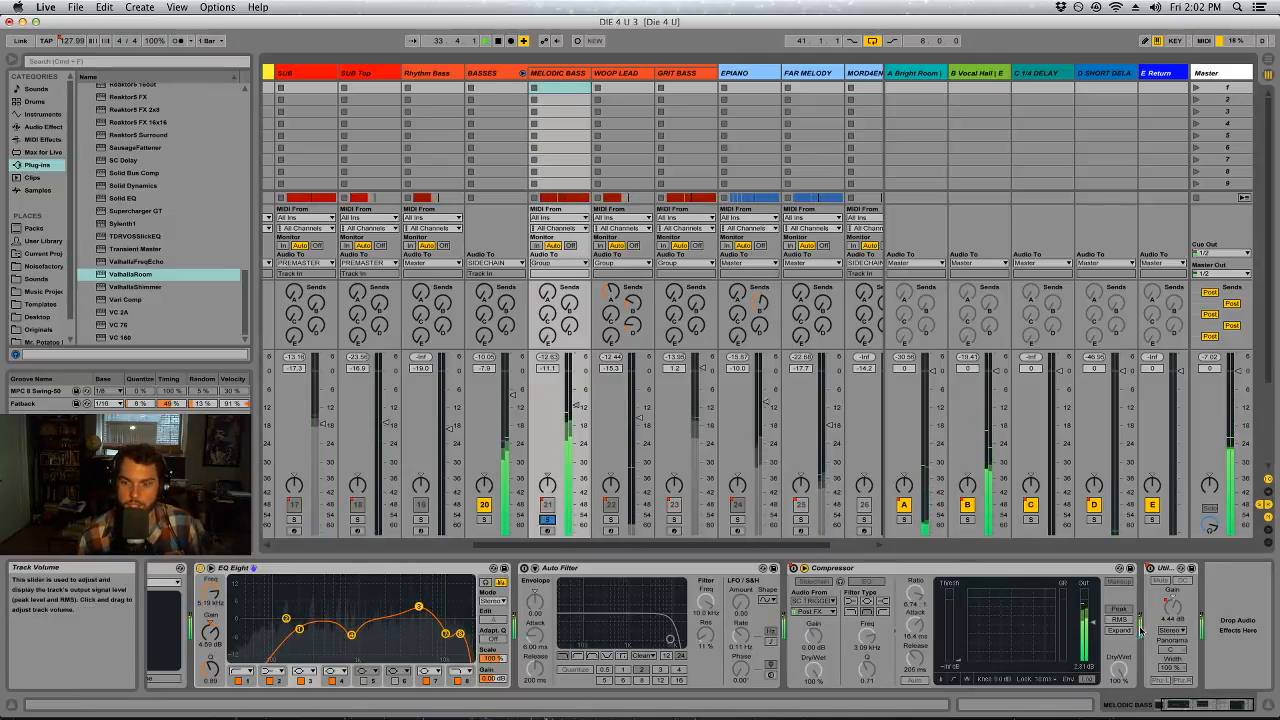
key("space")
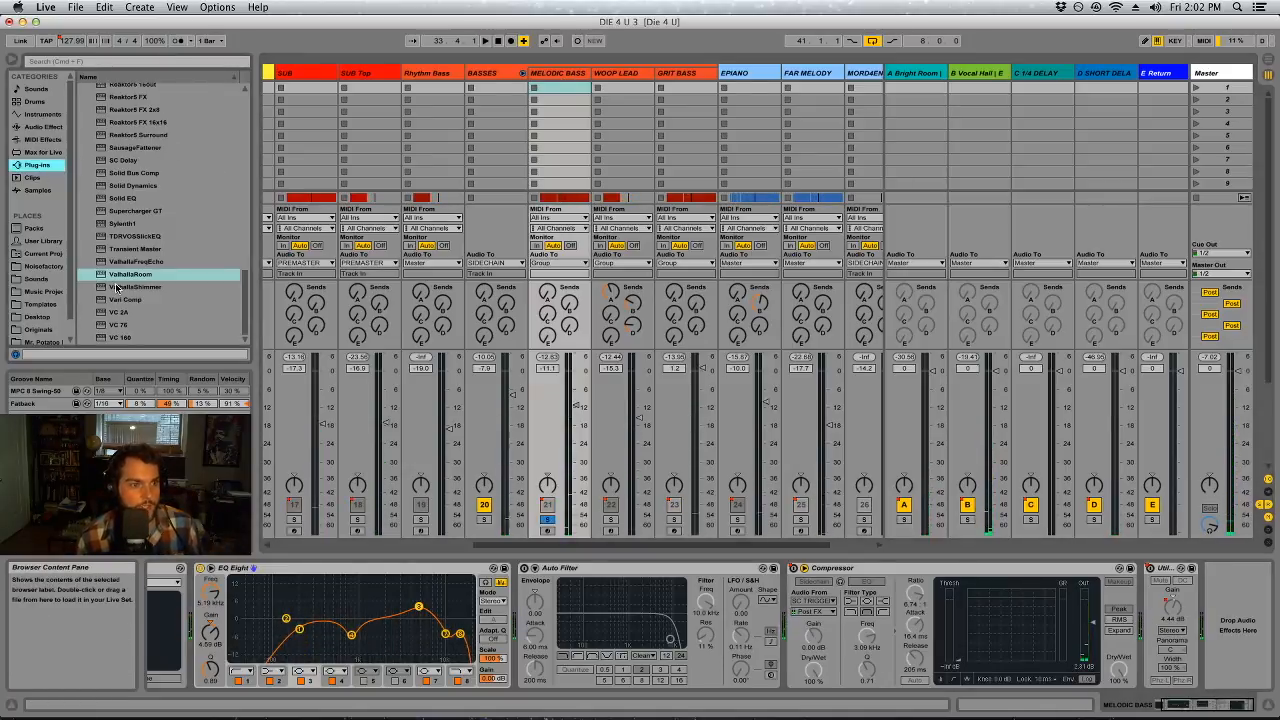
scroll(168, 283, "up", 3)
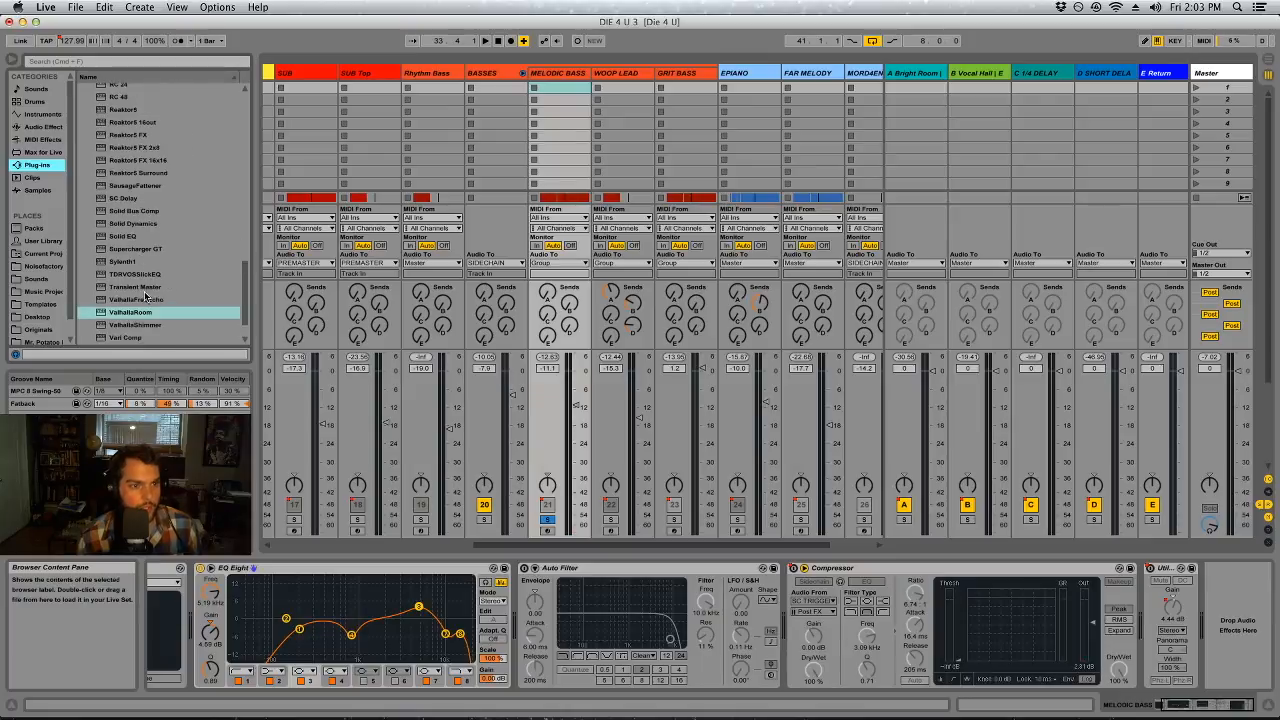
scroll(145, 297, "down", 3)
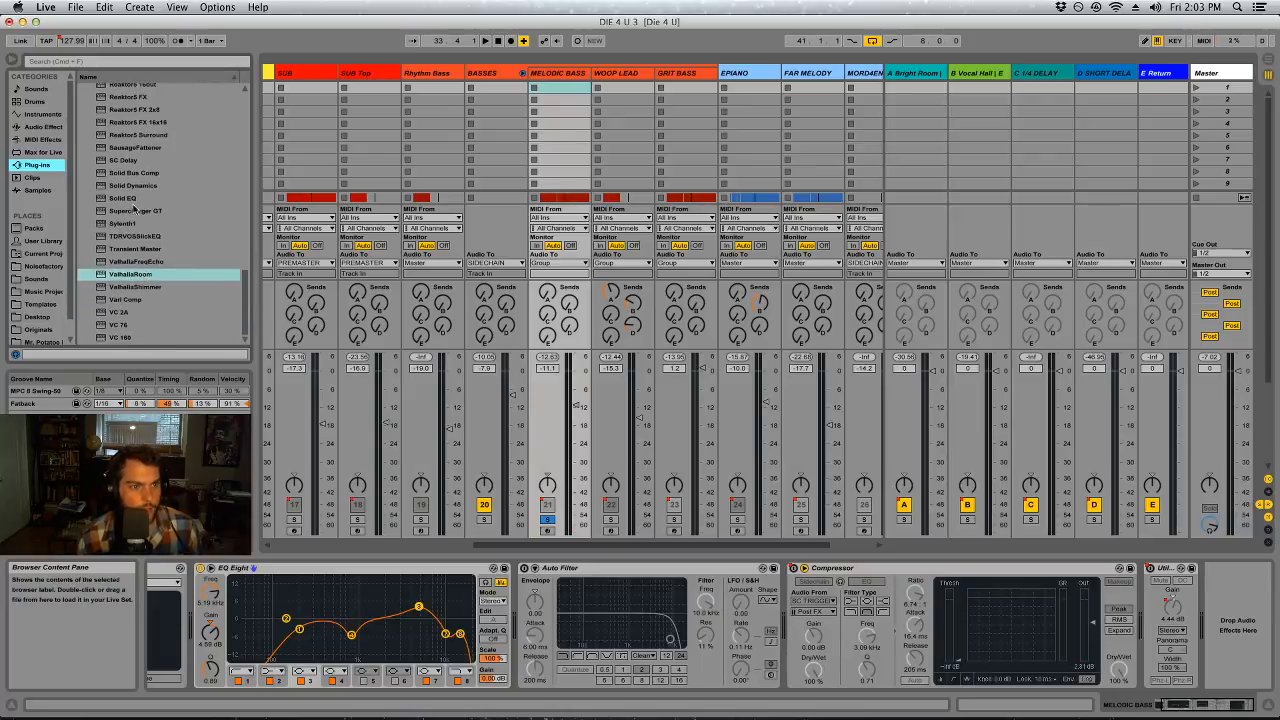
scroll(190, 292, "up", 5)
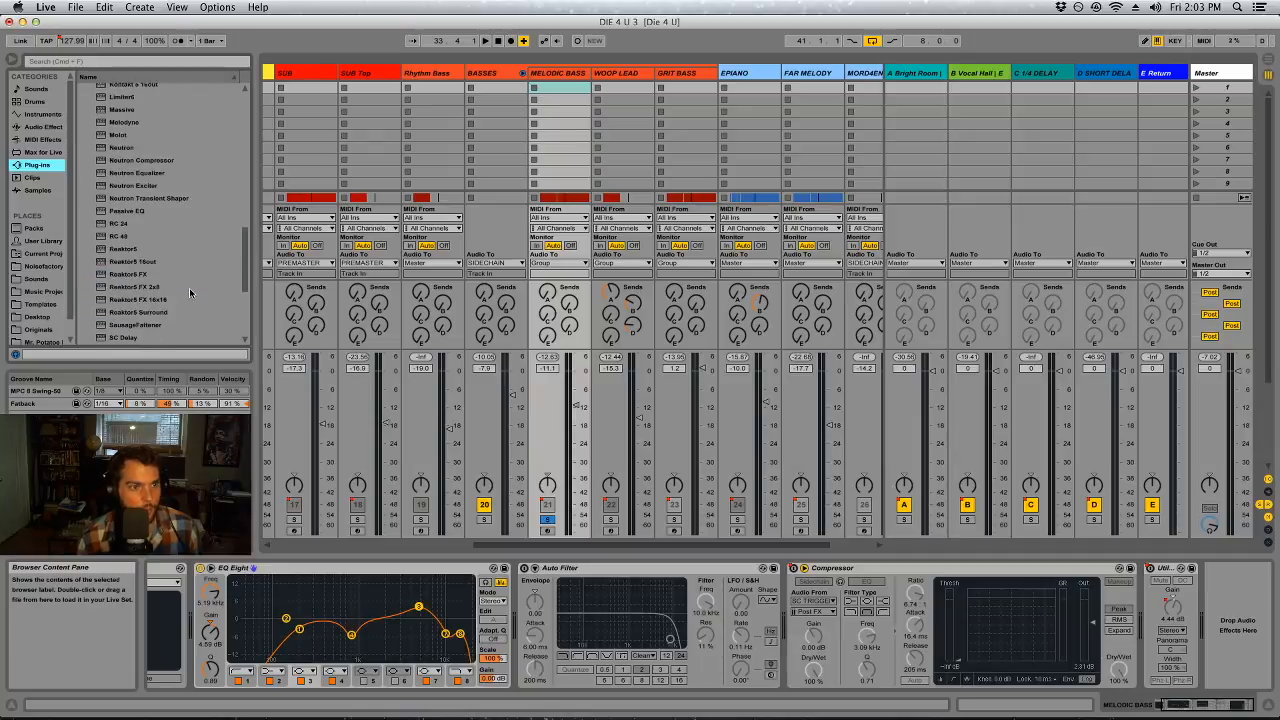
scroll(190, 292, "up", 5)
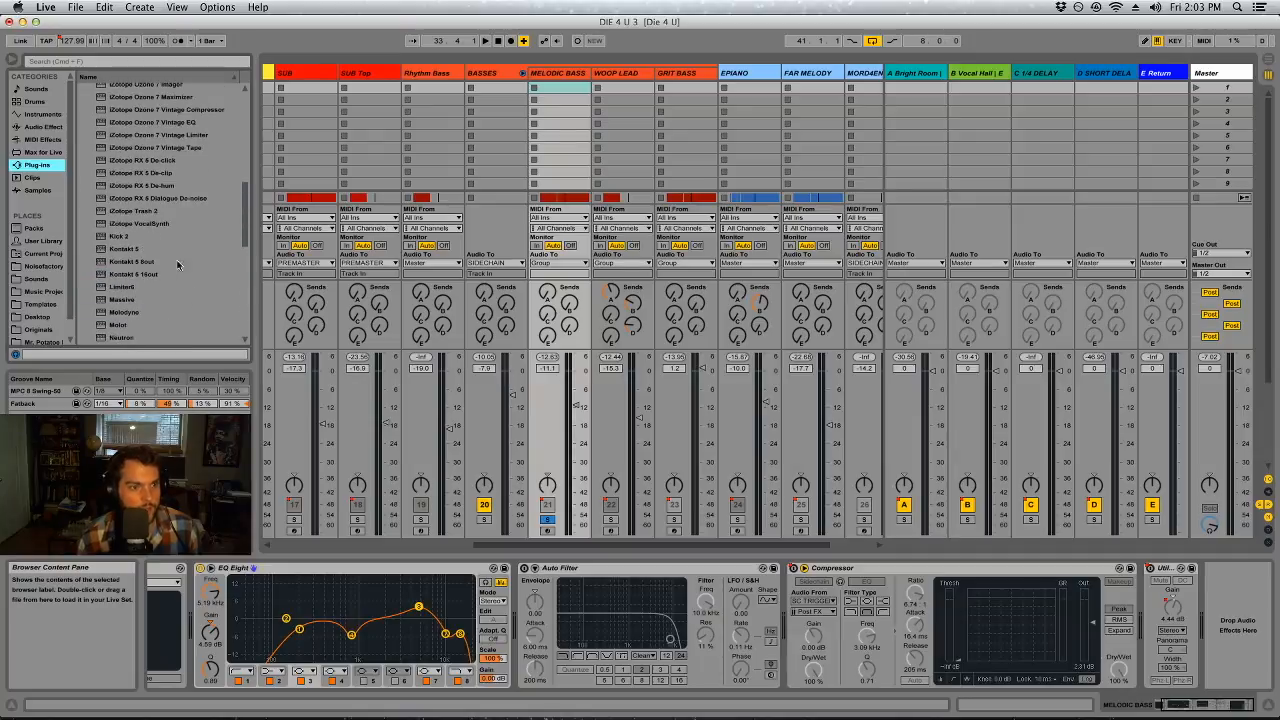
left_click_drag(153, 212, 518, 591)
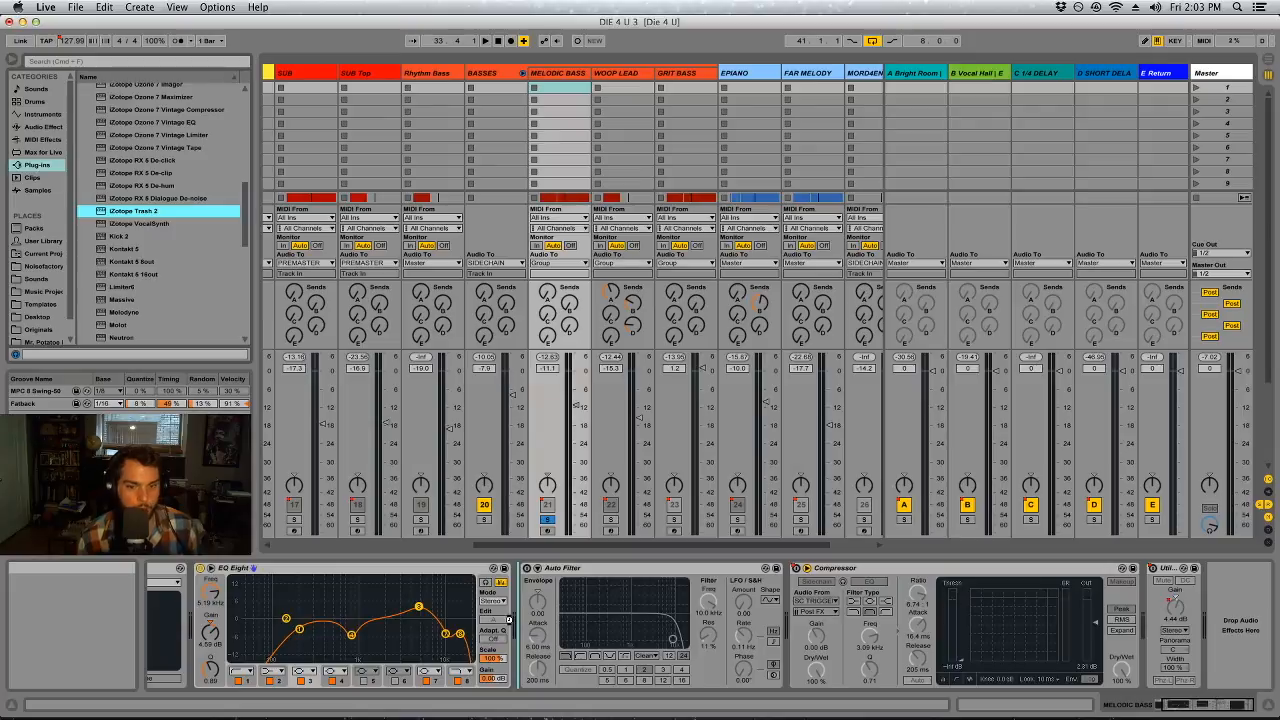
left_click_drag(509, 621, 510, 624)
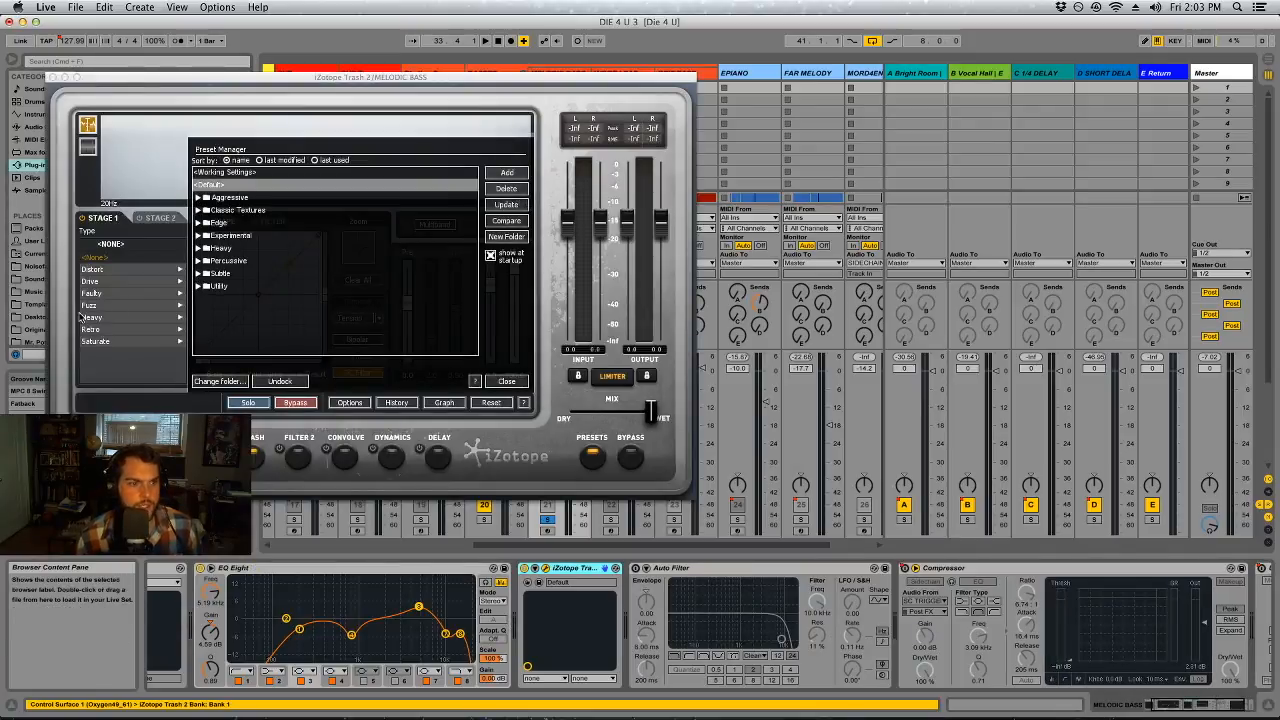
Show Trash 2's Convolve module and close the Preset Manager
left_click(232, 449)
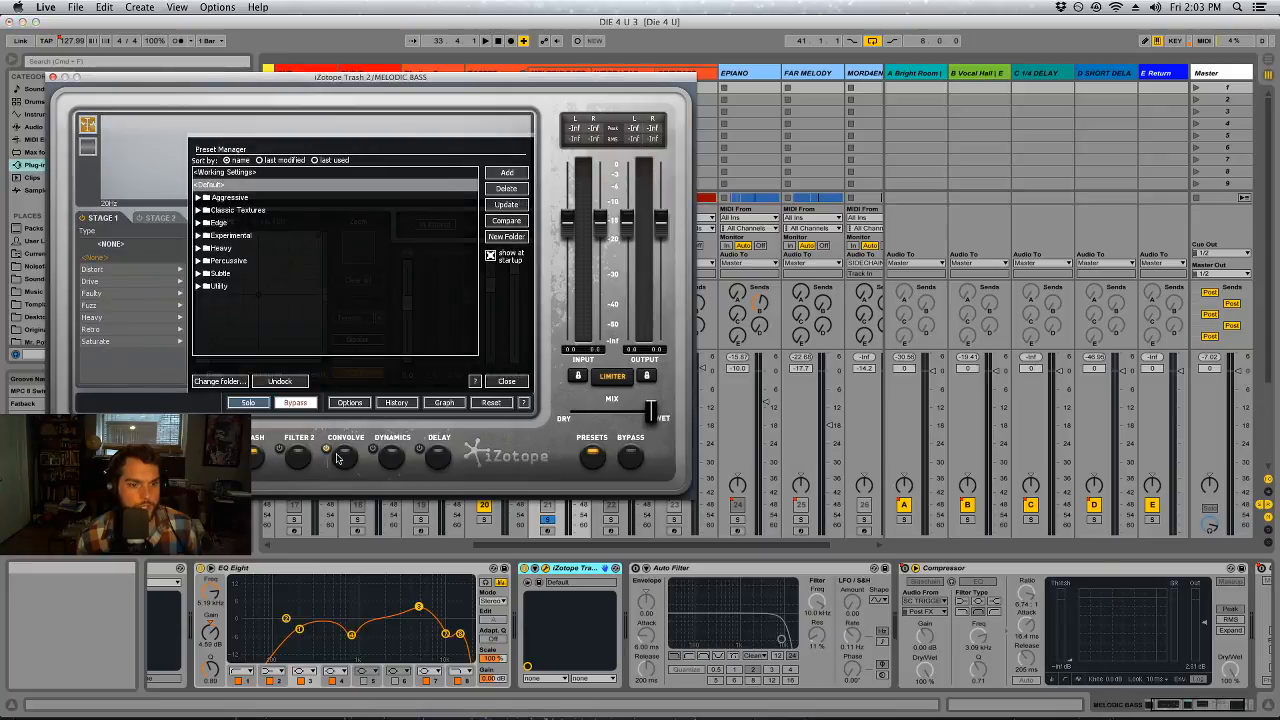
left_click(326, 451)
scroll(116, 362, "down", 3)
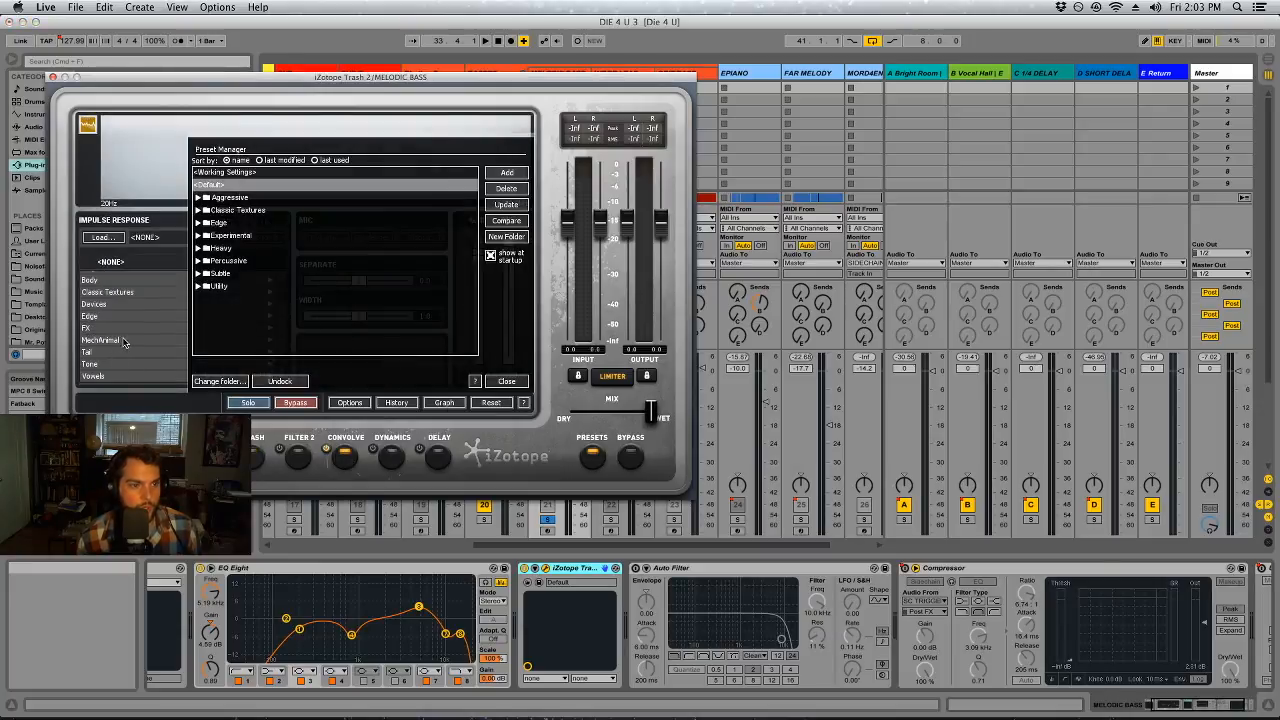
left_click(508, 381)
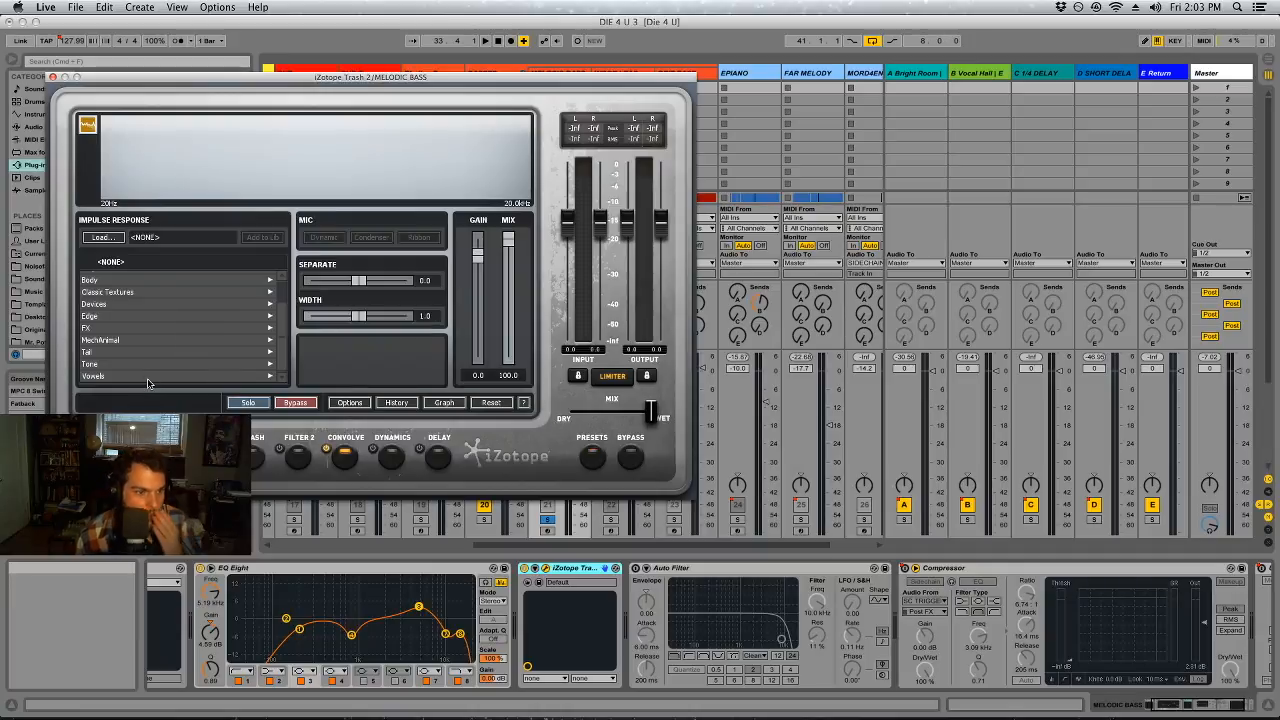
Browse the Tone, Classic Textures and Amps impulse responses in the Convolve module for a suitable sound
left_click(95, 364)
scroll(146, 357, "down", 3)
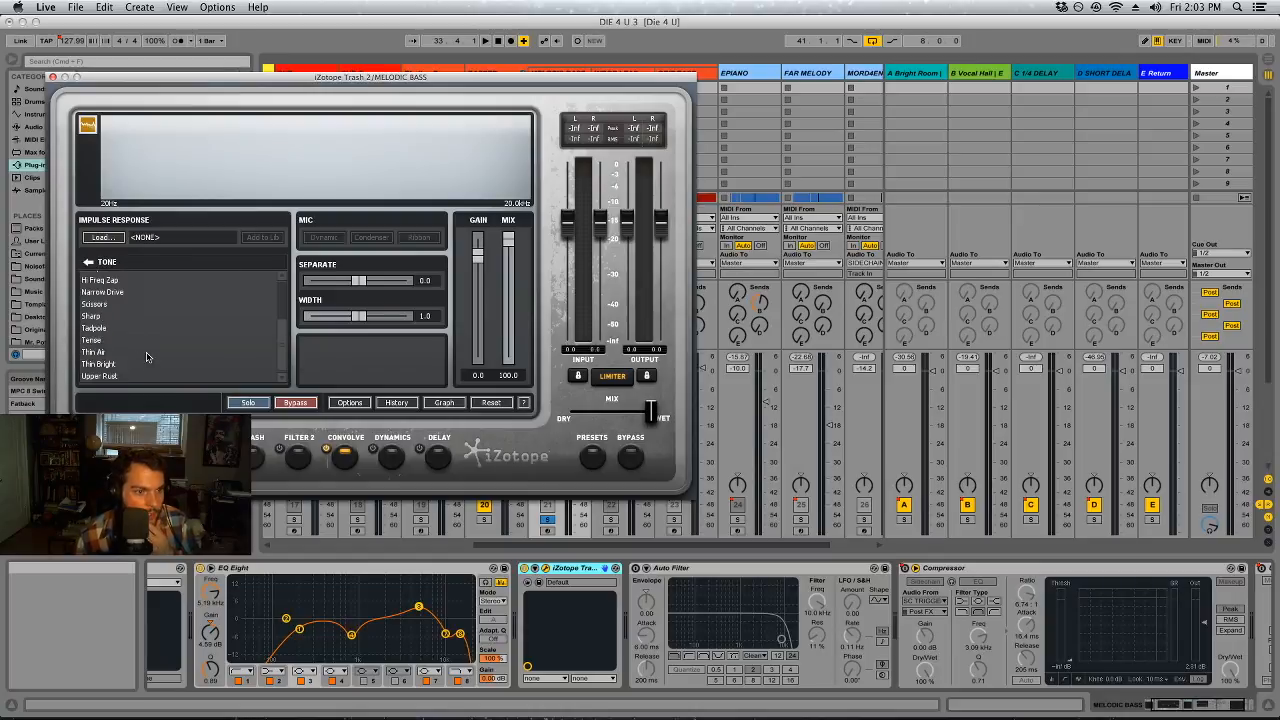
scroll(145, 360, "up", 2)
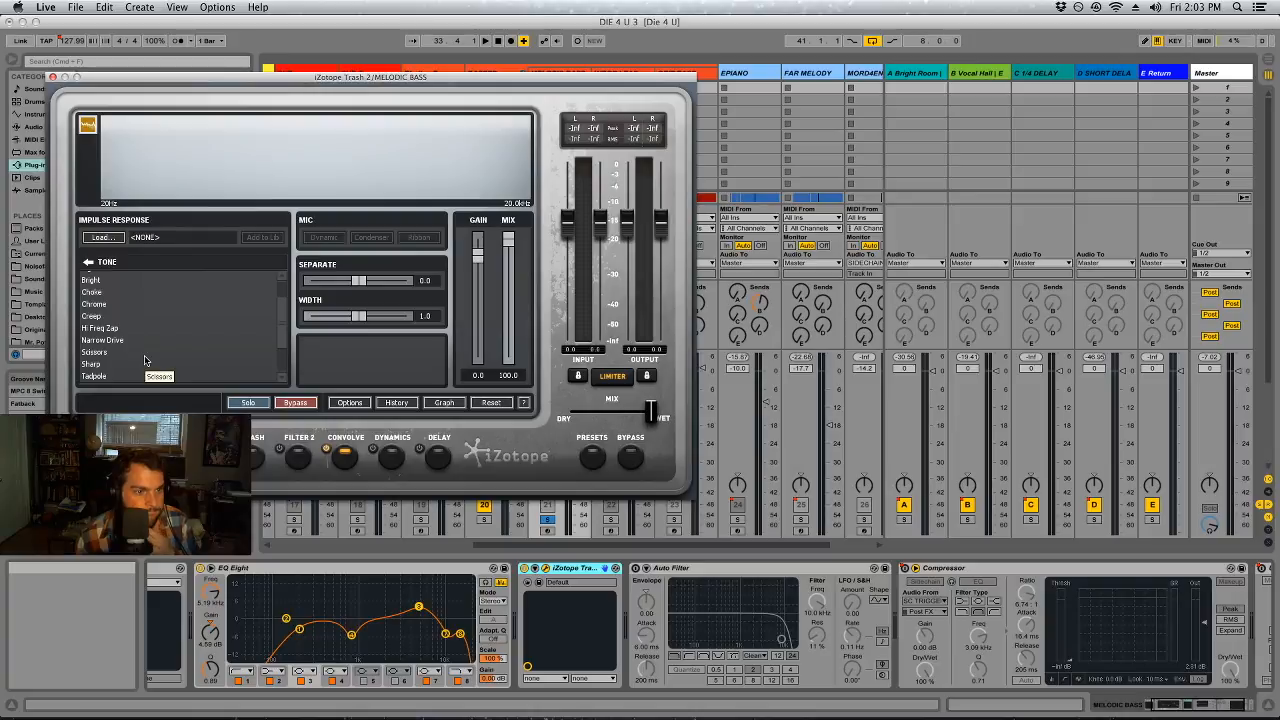
scroll(145, 360, "down", 2)
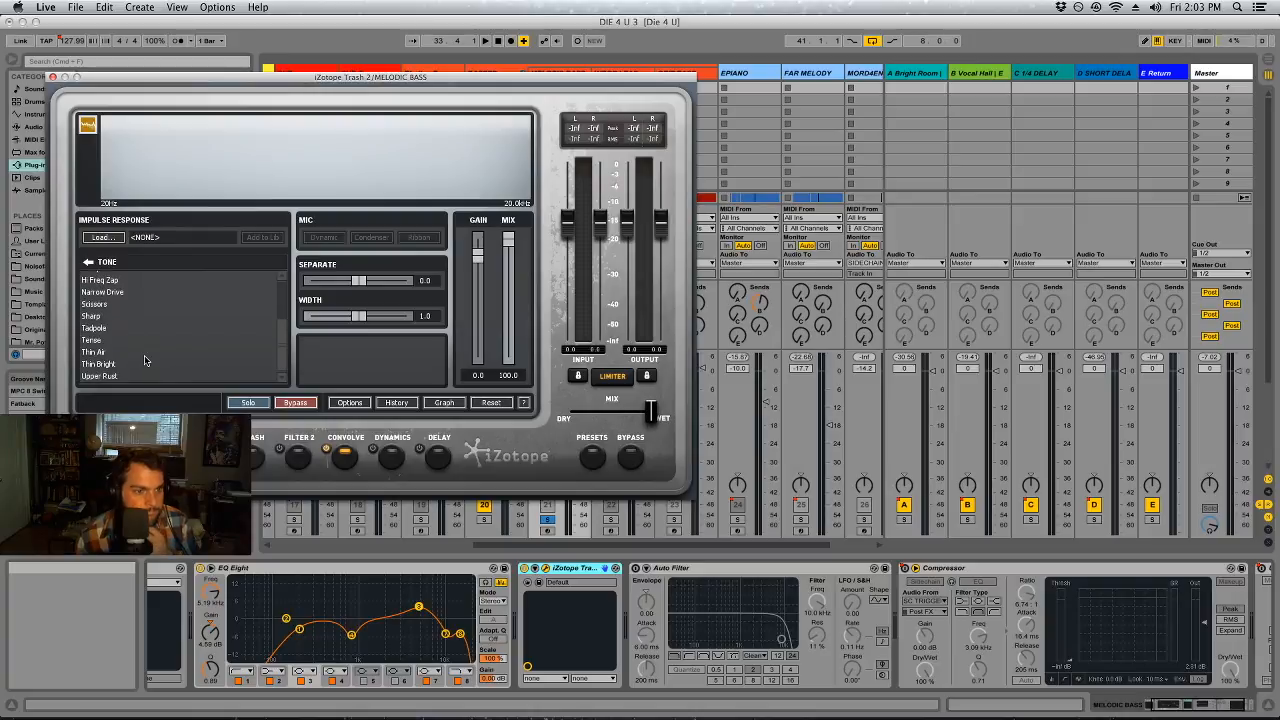
left_click(89, 262)
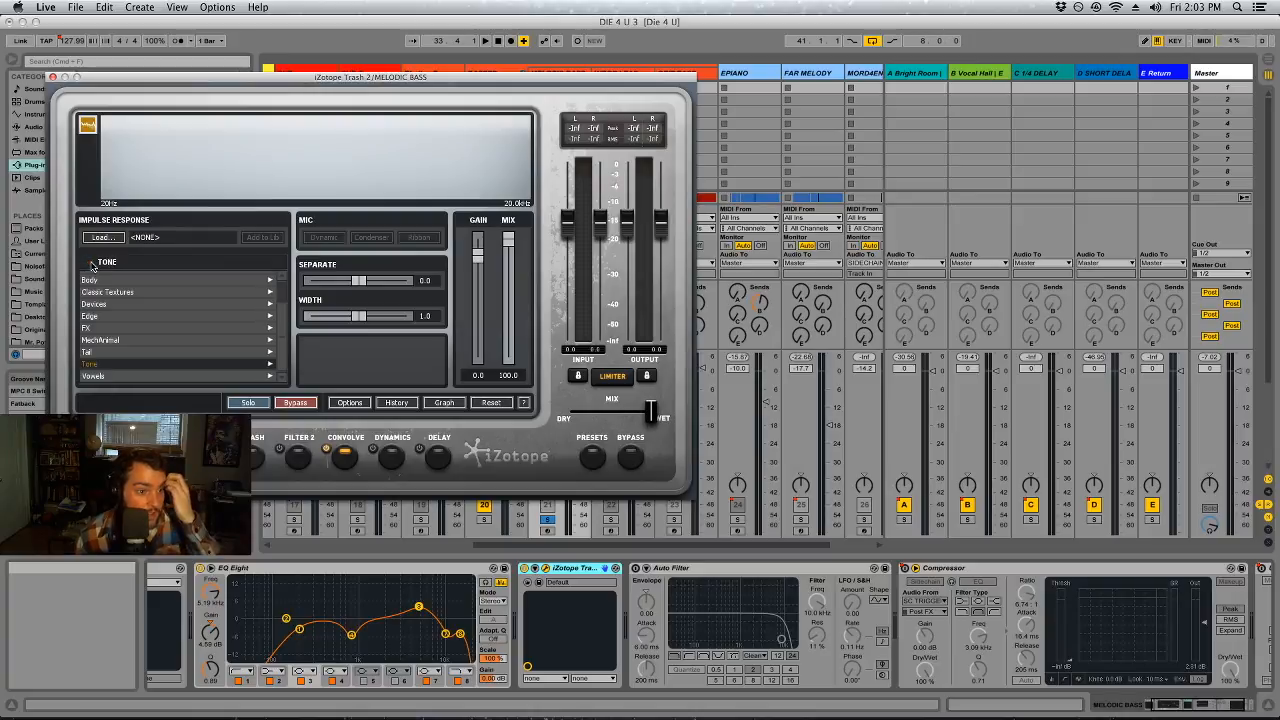
left_click(107, 292)
scroll(152, 377, "down", 5)
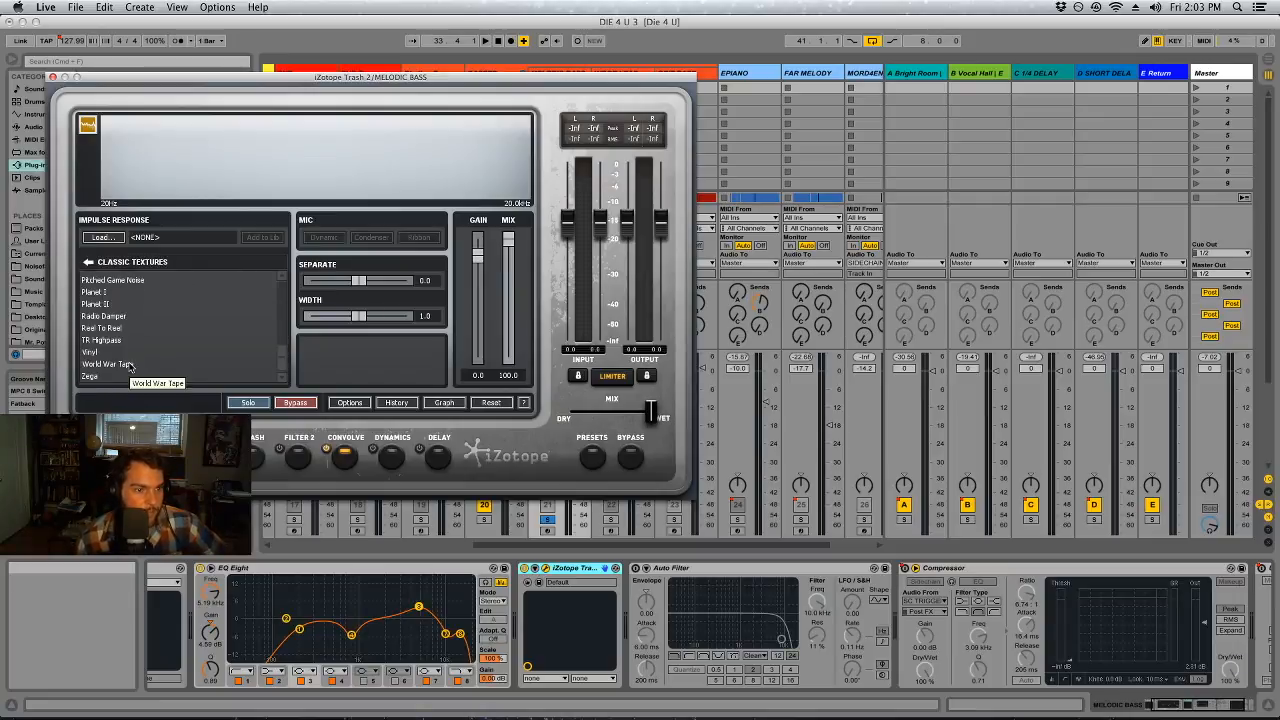
scroll(150, 369, "up", 10)
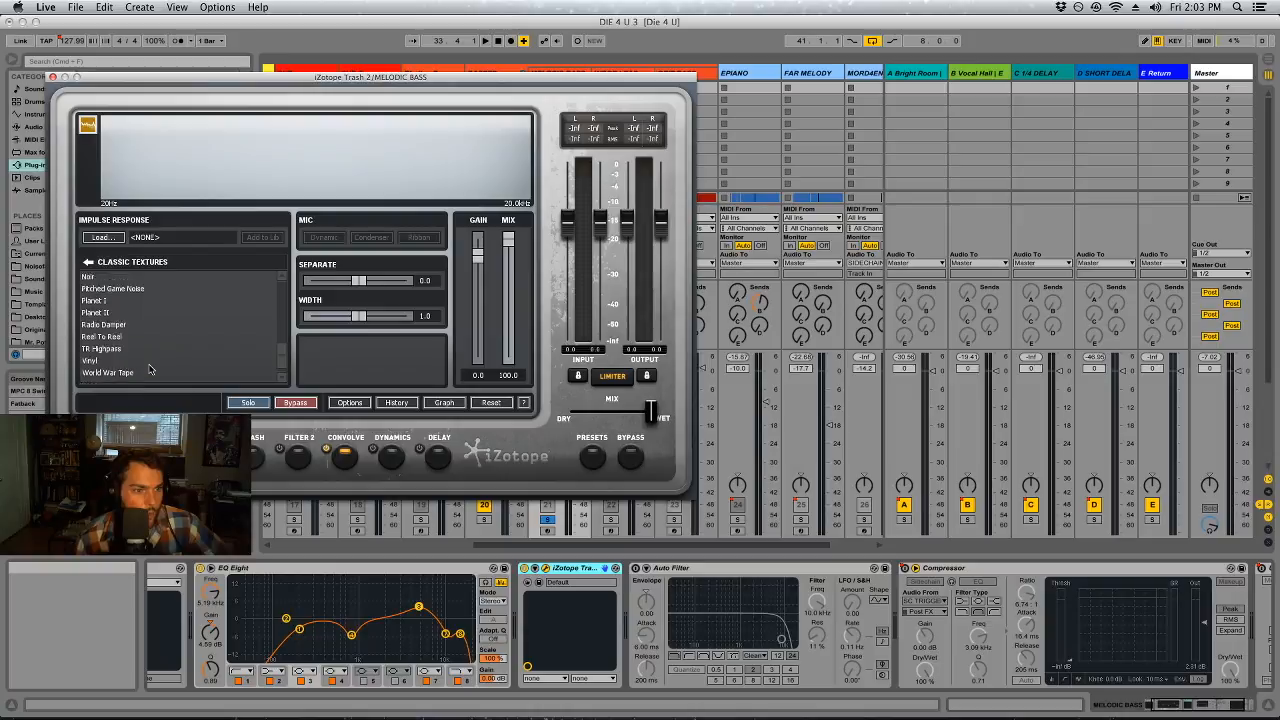
scroll(148, 369, "up", 2)
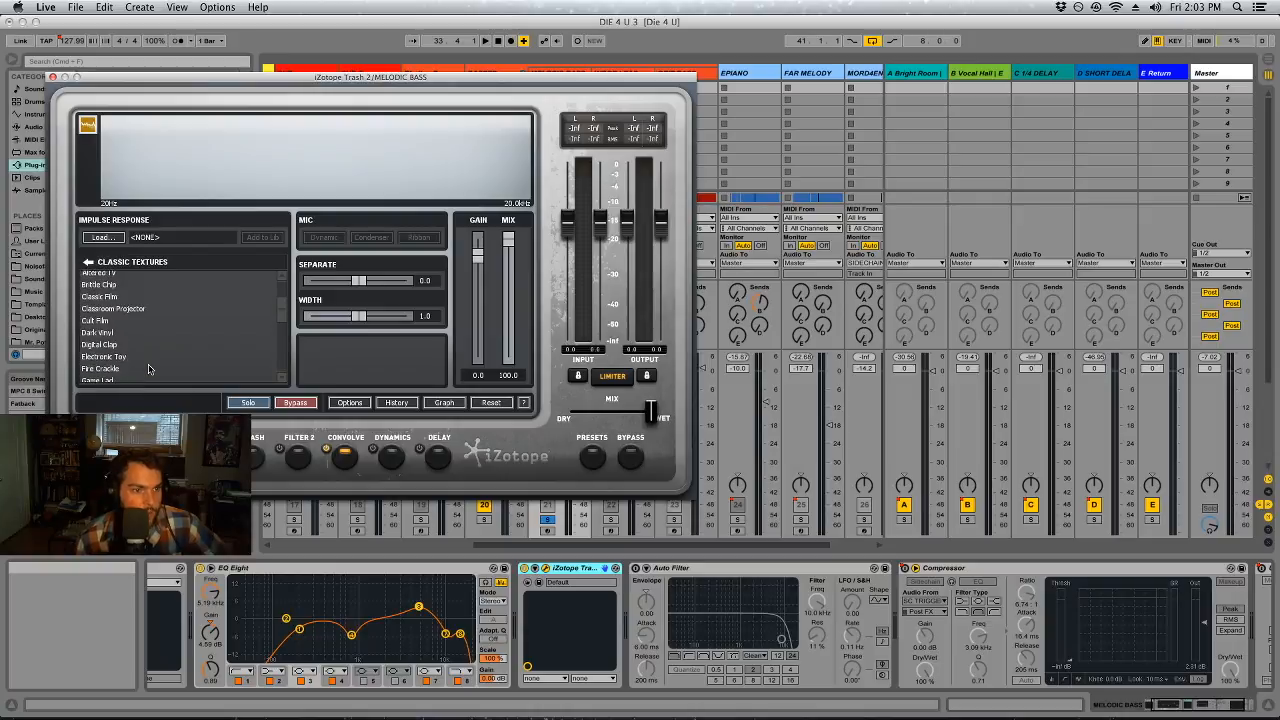
left_click(87, 262)
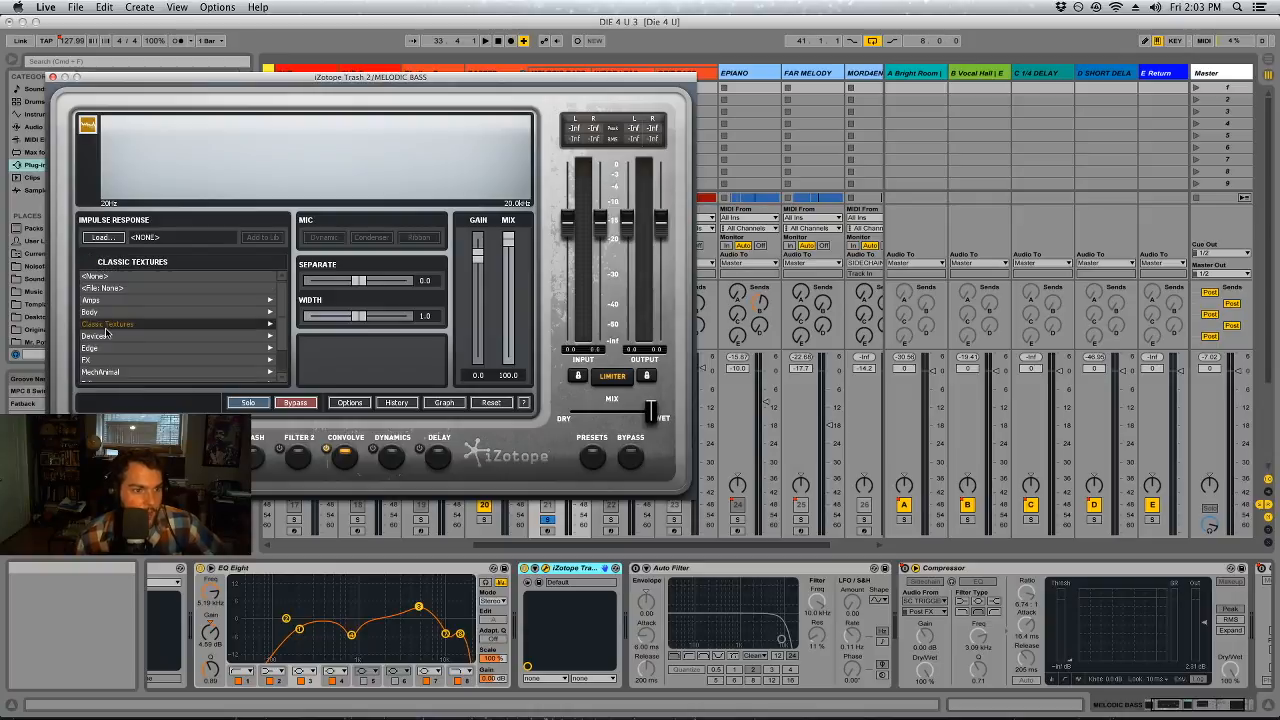
left_click(103, 277)
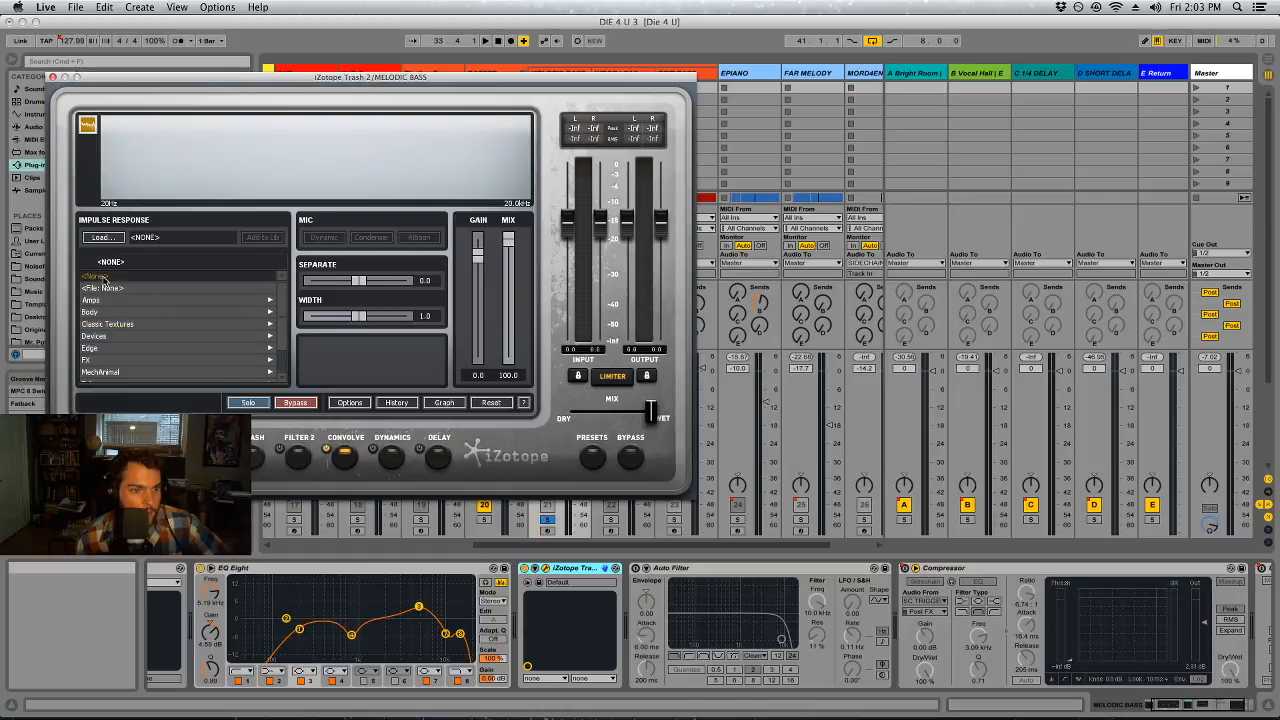
left_click(94, 302)
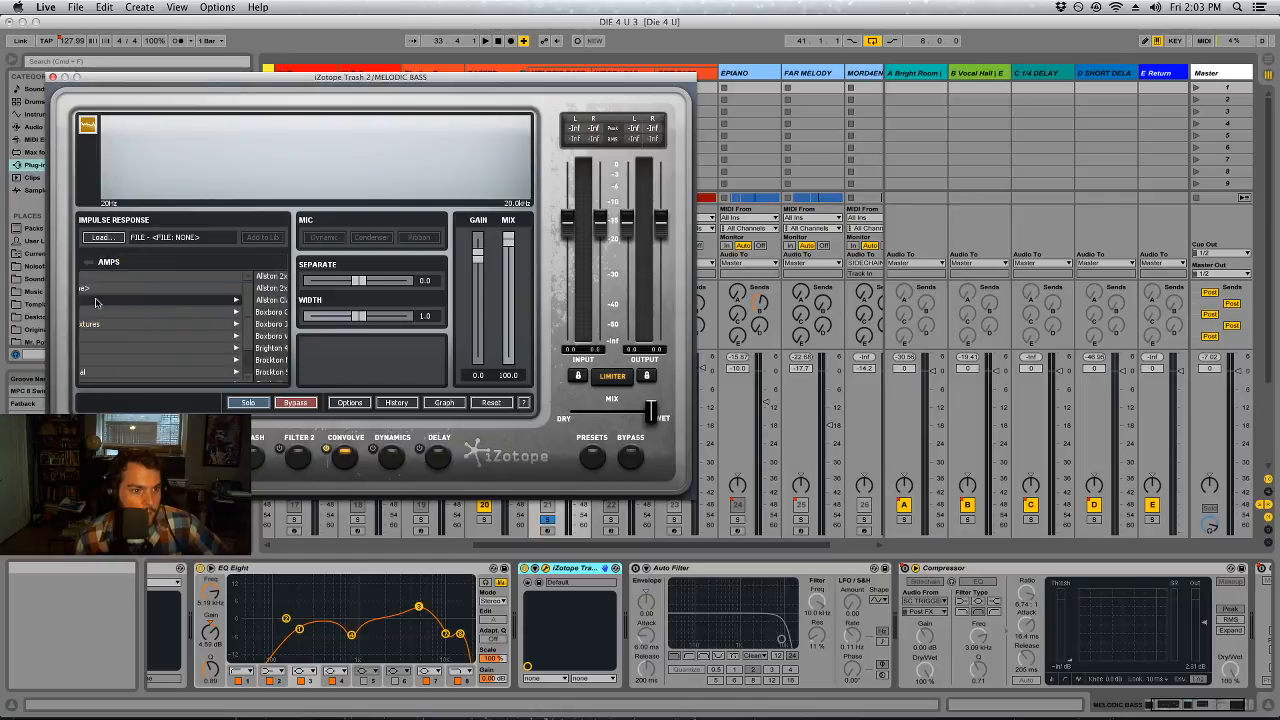
scroll(168, 339, "down", 5)
scroll(154, 347, "up", 6)
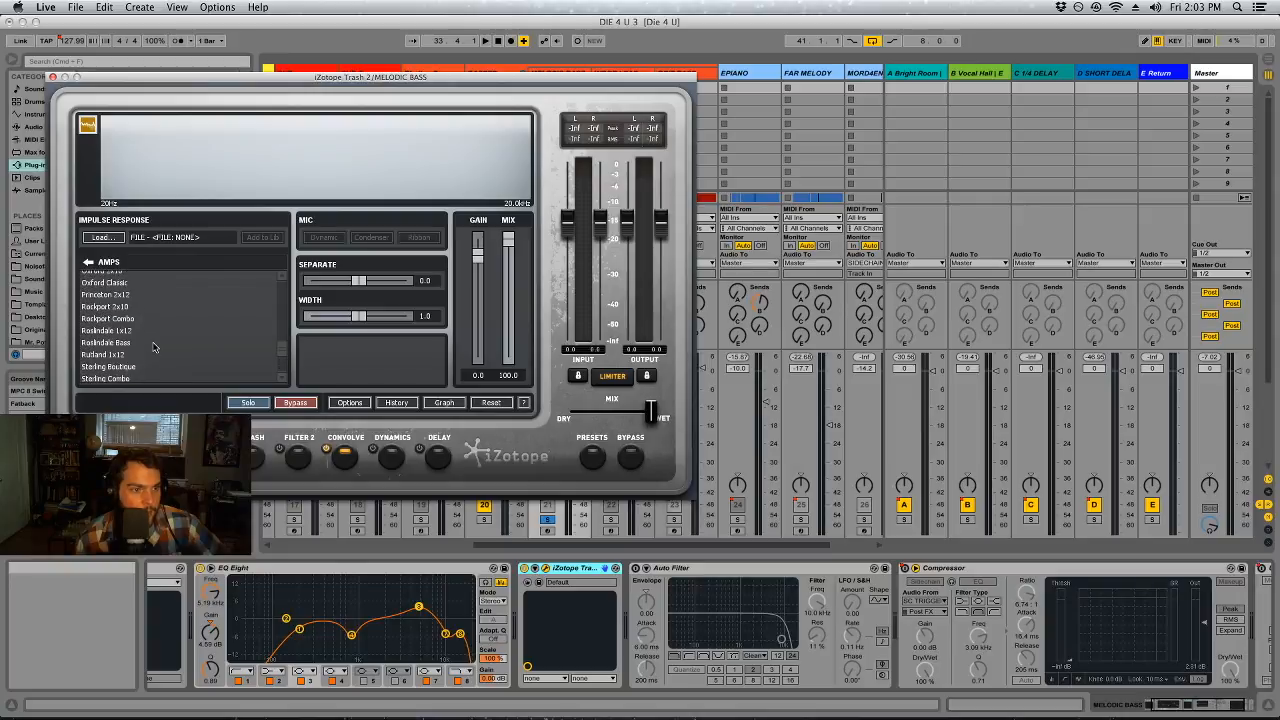
Load the Wide Dirt impulse response from the Body category and close the Trash 2 window
left_click(90, 262)
left_click(101, 314)
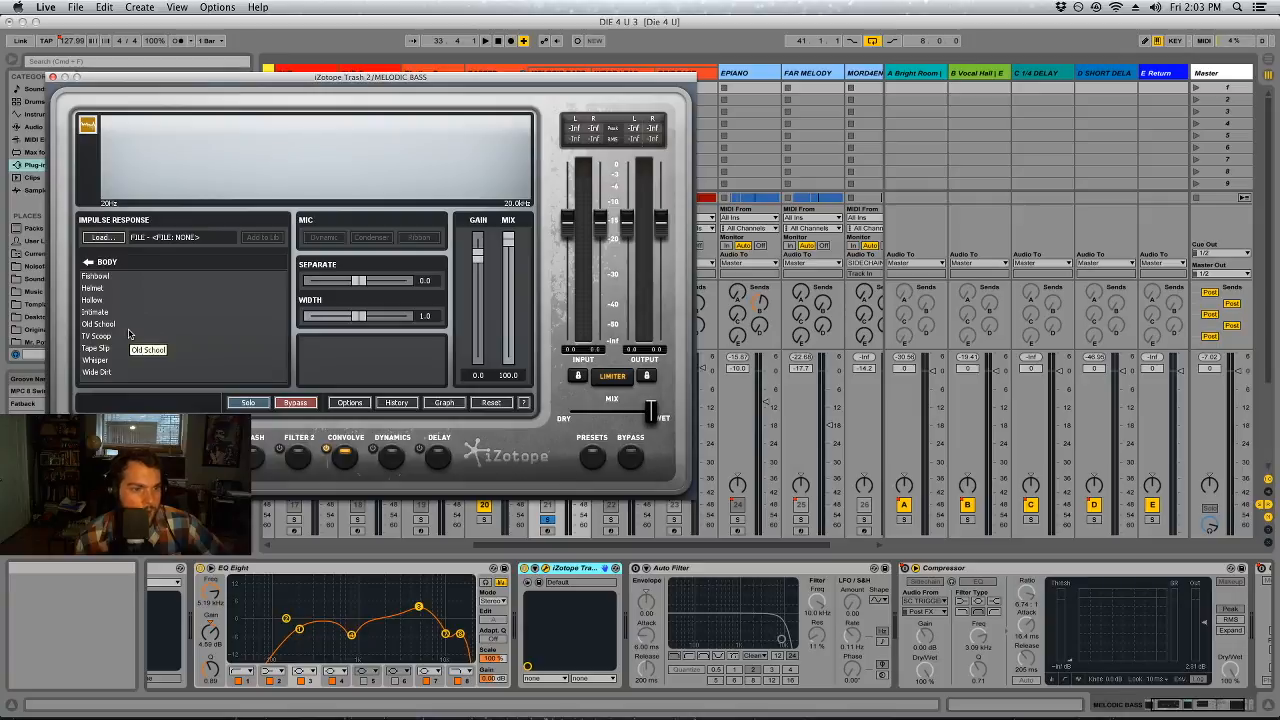
left_click(99, 372)
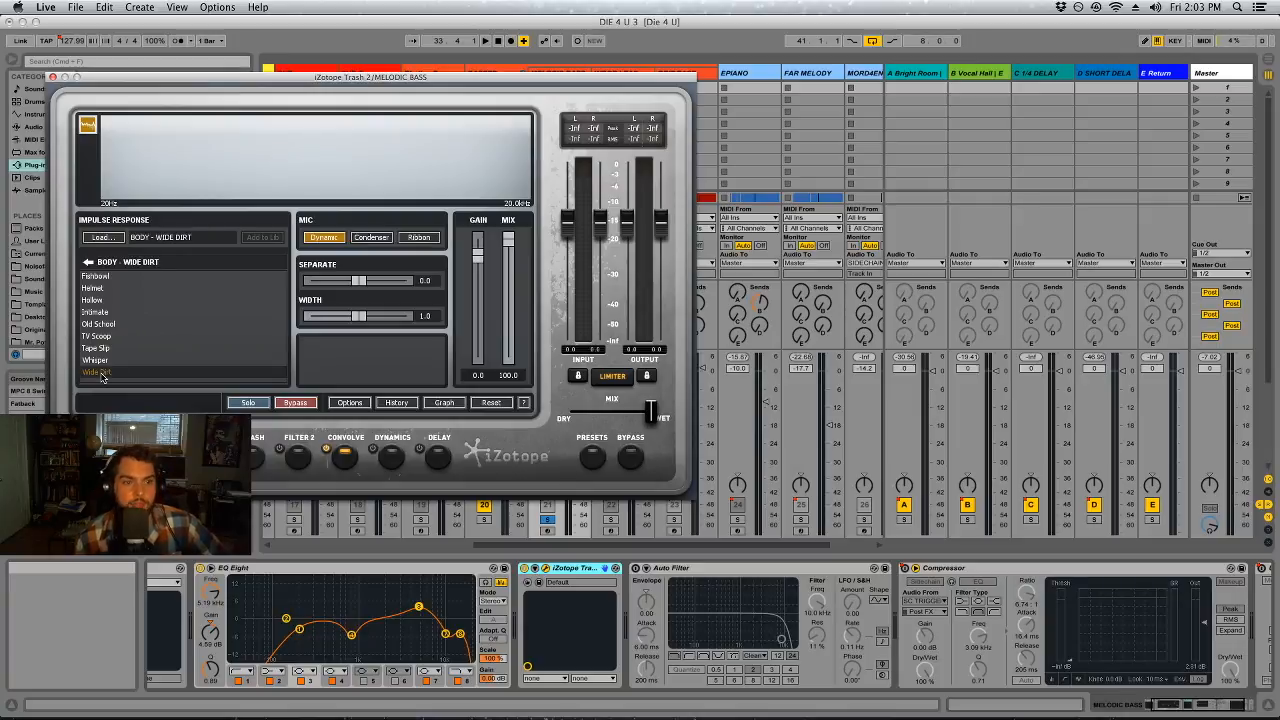
left_click(52, 78)
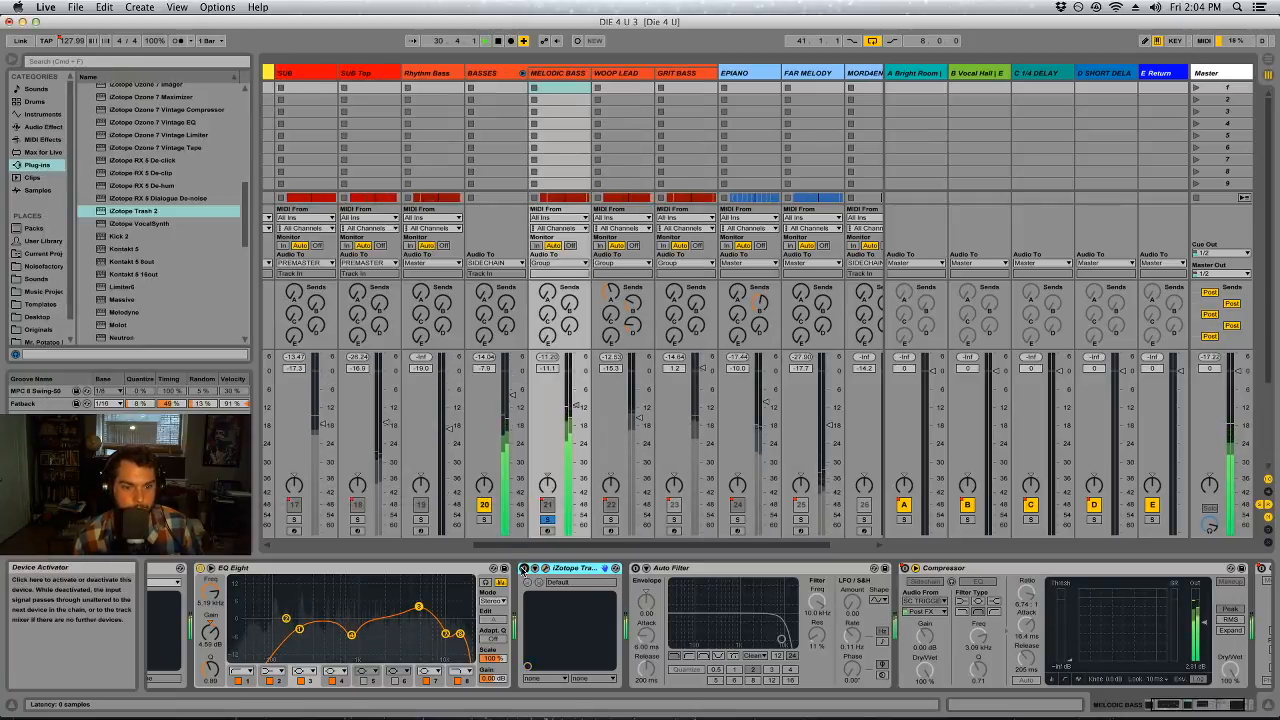
Bypass and re-enable Trash 2 on the soloed MELODIC BASS during playback to compare the sound
left_click(524, 569)
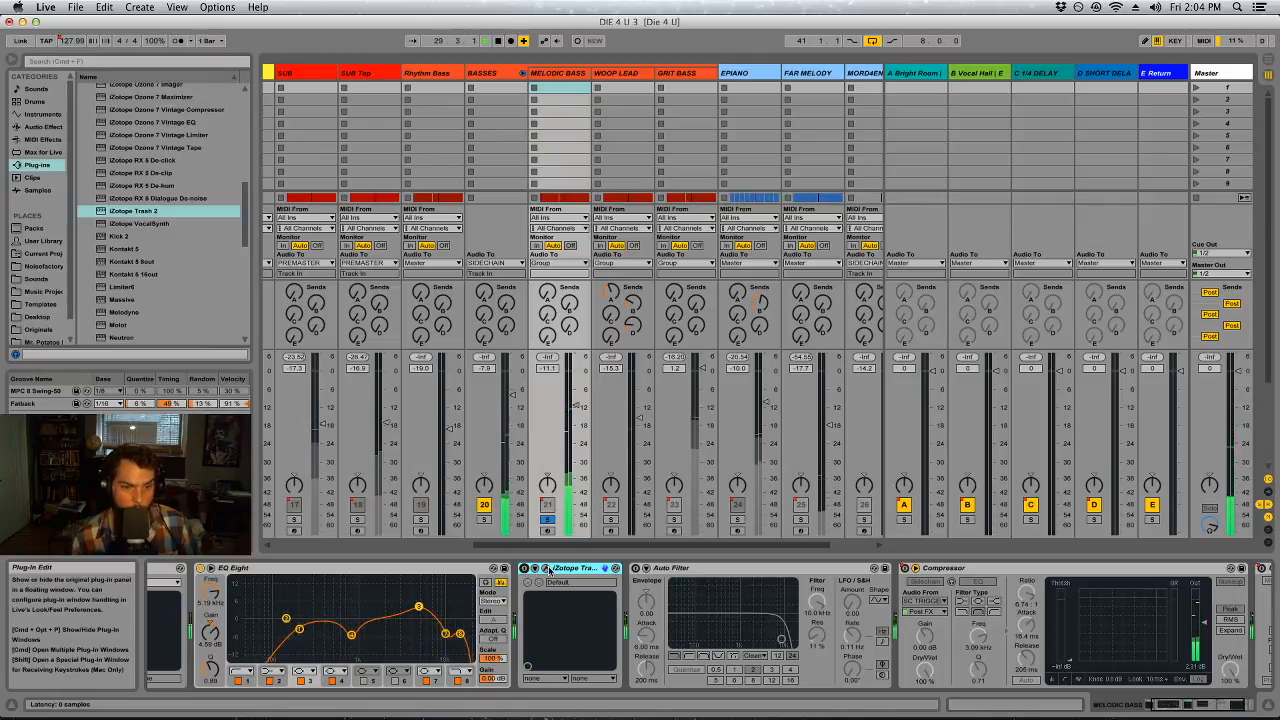
left_click(524, 569)
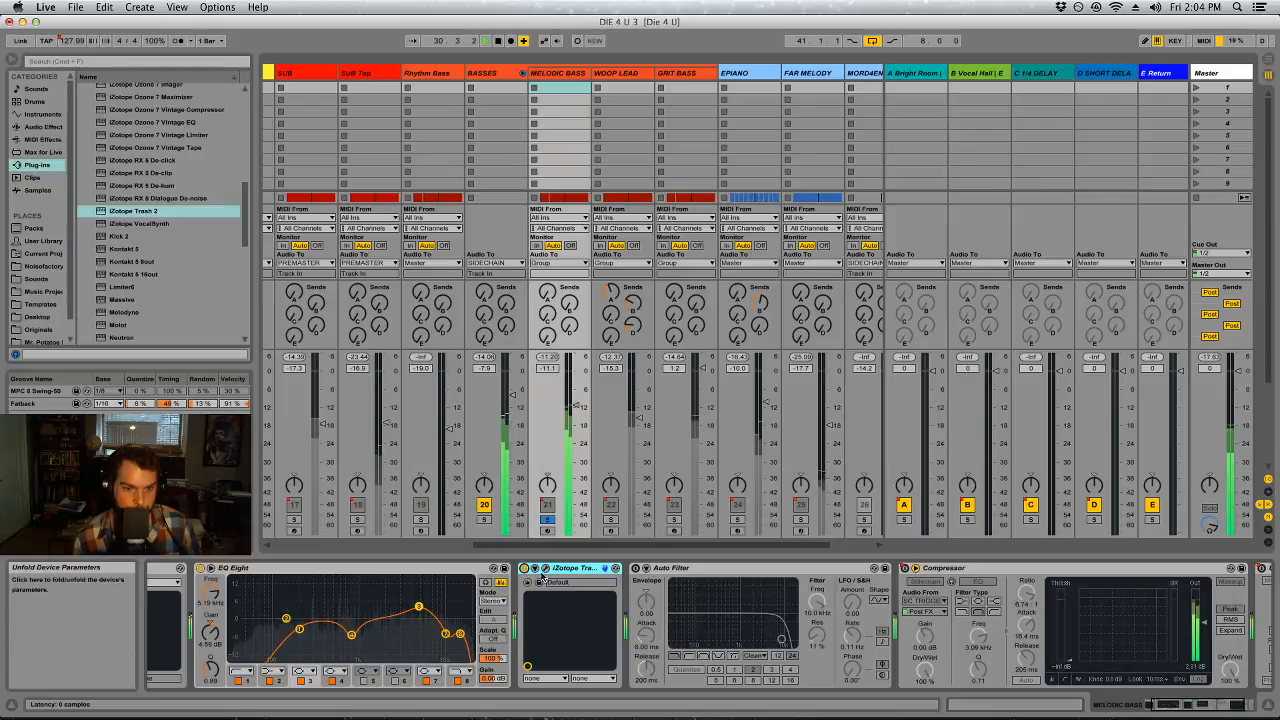
left_click(536, 568)
left_click(53, 77)
left_click(53, 77)
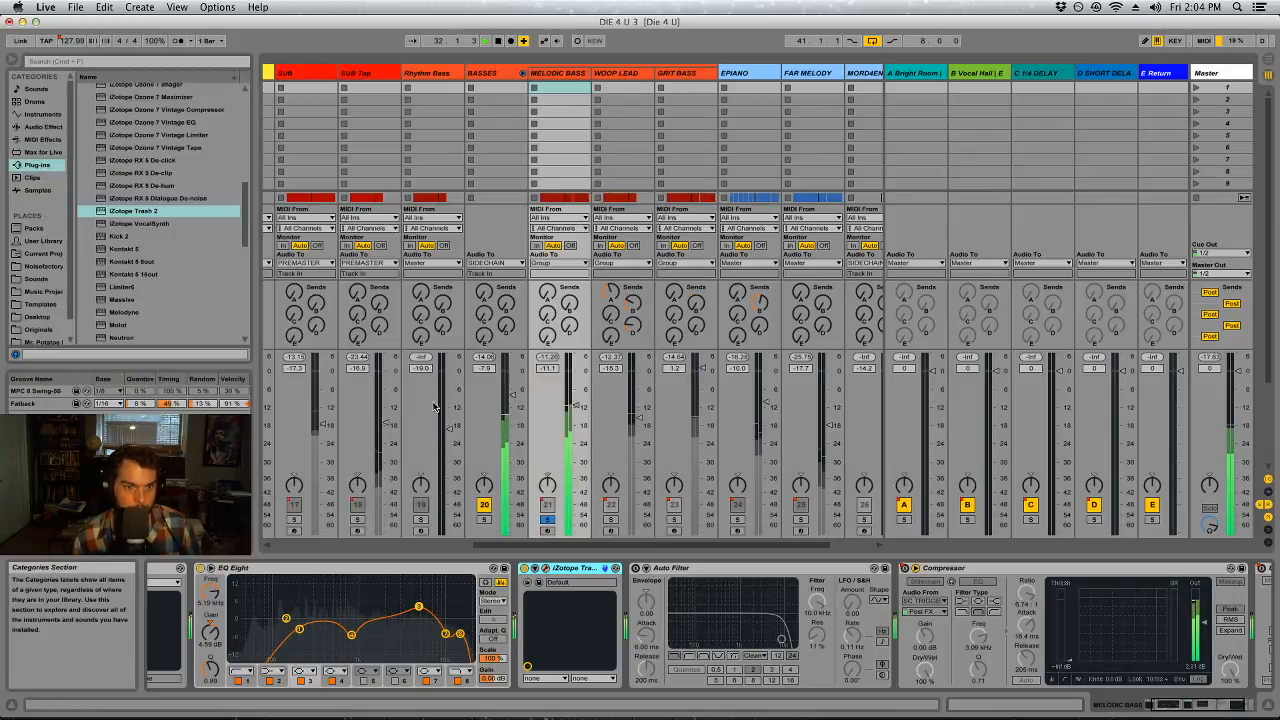
Lower the Convolve mix in Trash 2 to about 28.8 and close the plug-in window
left_click(540, 568)
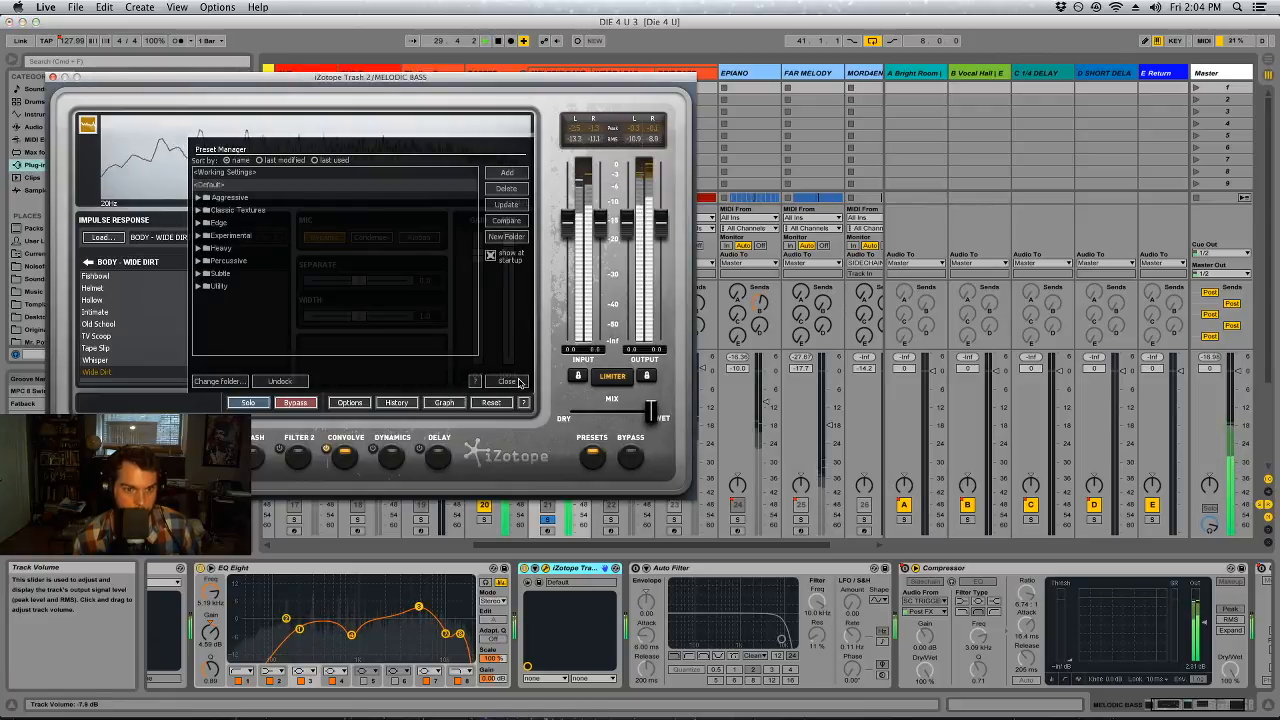
left_click(507, 381)
left_click_drag(508, 356, 537, 328)
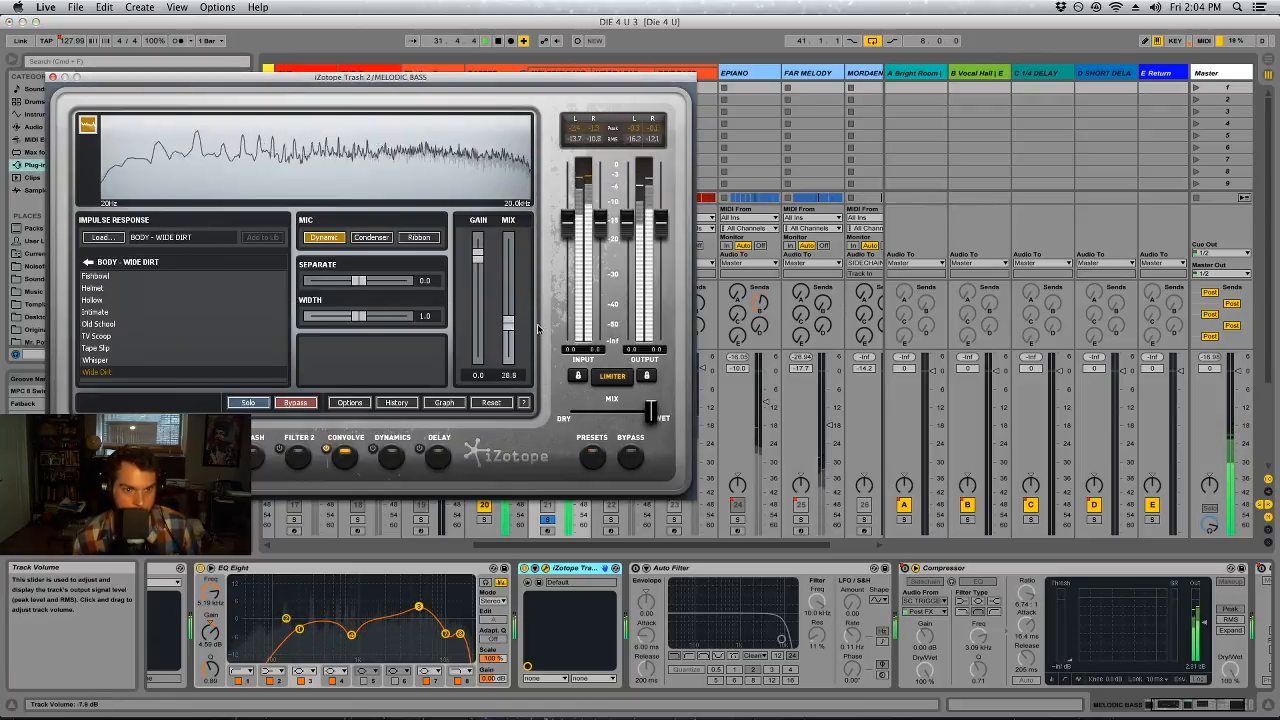
left_click(53, 77)
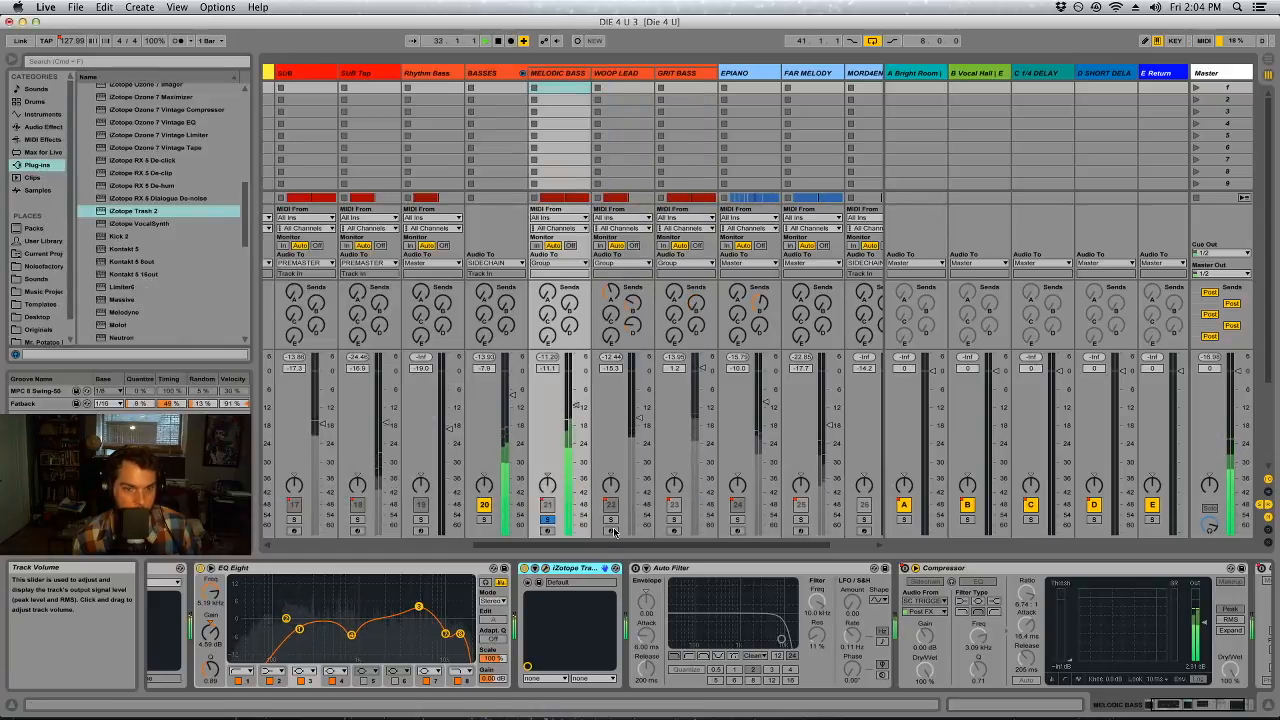
Unsolo MELODIC BASS to hear it with Trash 2 in the full mix
left_click(547, 519)
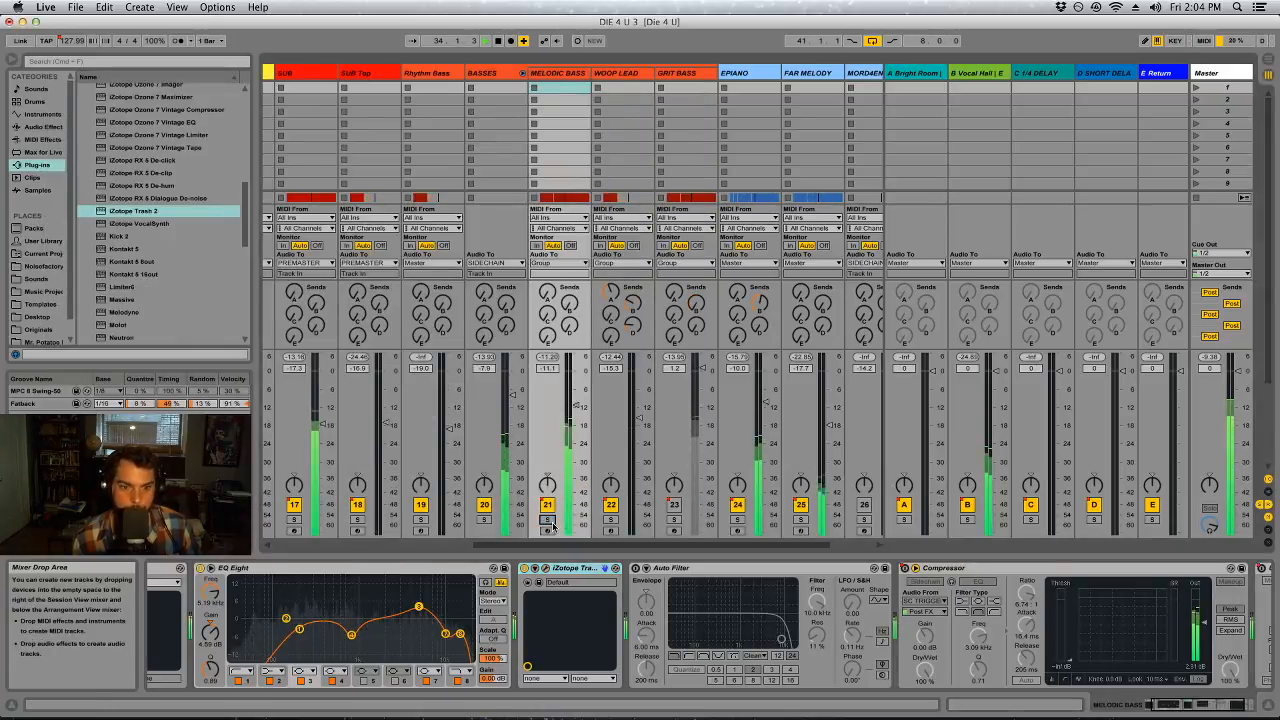
key("Tab")
key("Tab")
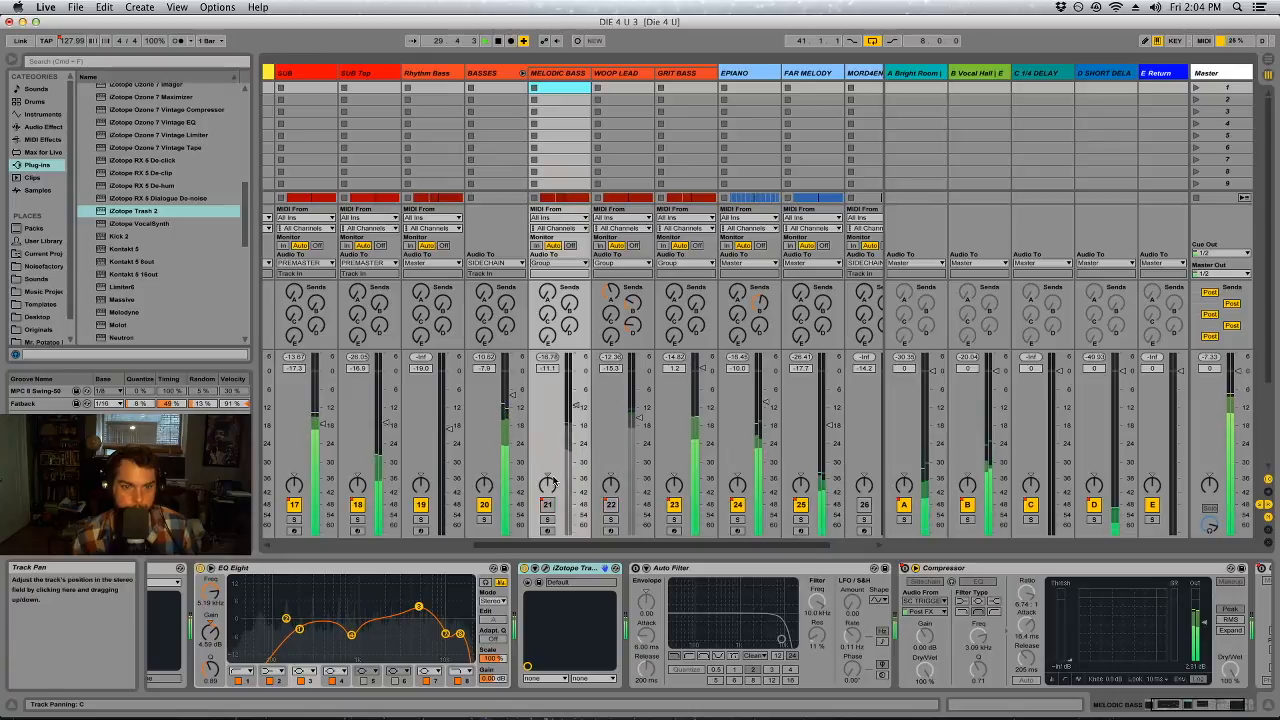
Solo the side signal in the Master's bx_solo to hear the stereo content of the full mix
left_click(1205, 73)
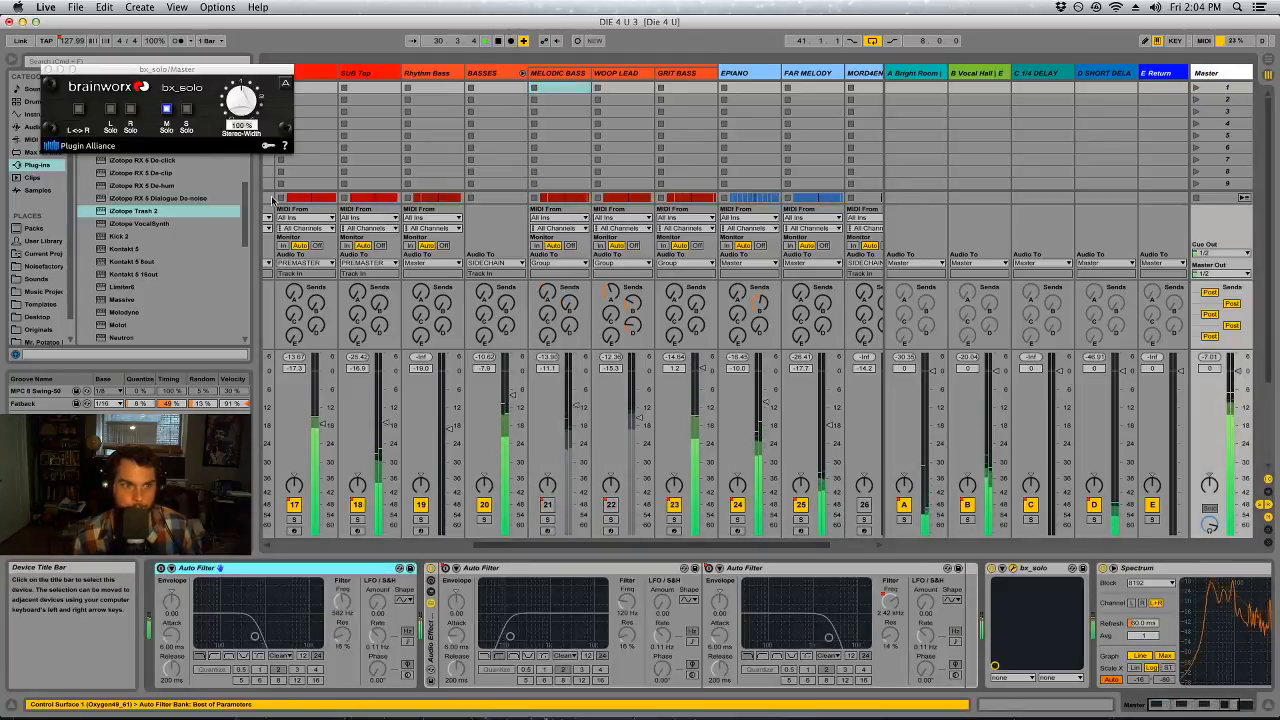
left_click(186, 110)
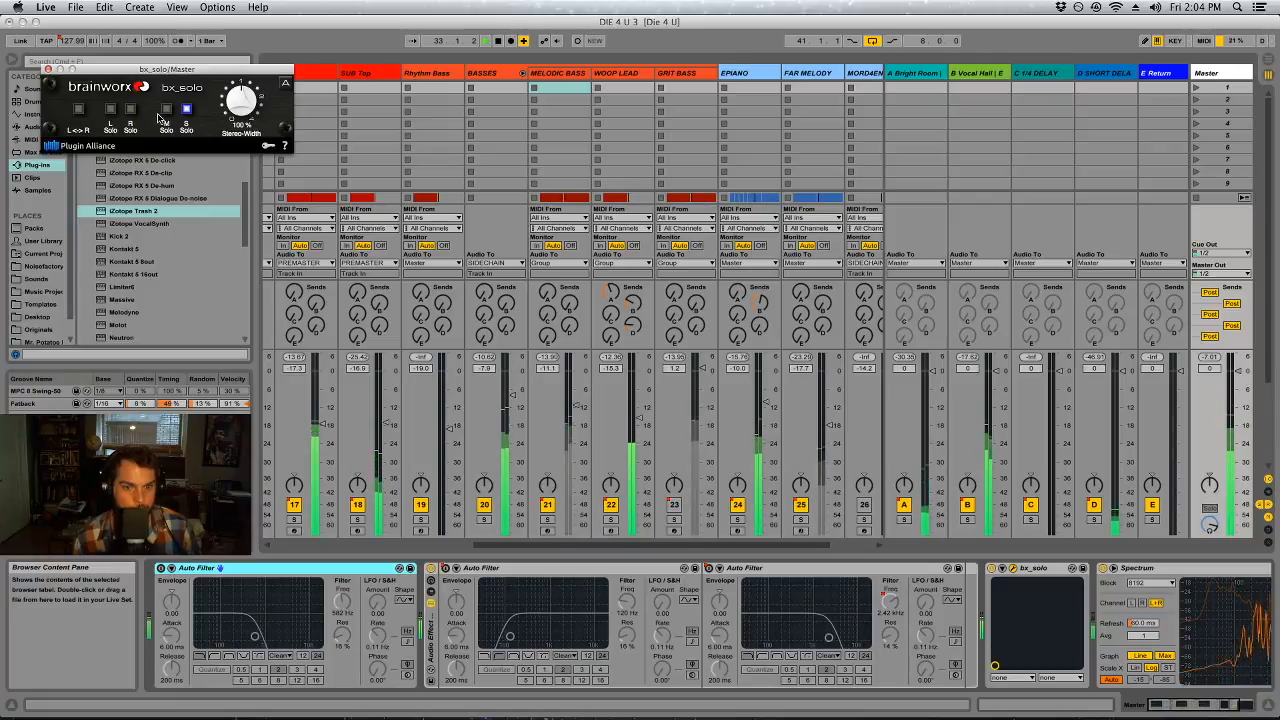
Insert the SPLITTER rack from the User Library between EQ Eight and the Compressor on the Organ track
left_click(697, 546)
left_click_drag(697, 546, 748, 546)
left_click(853, 74)
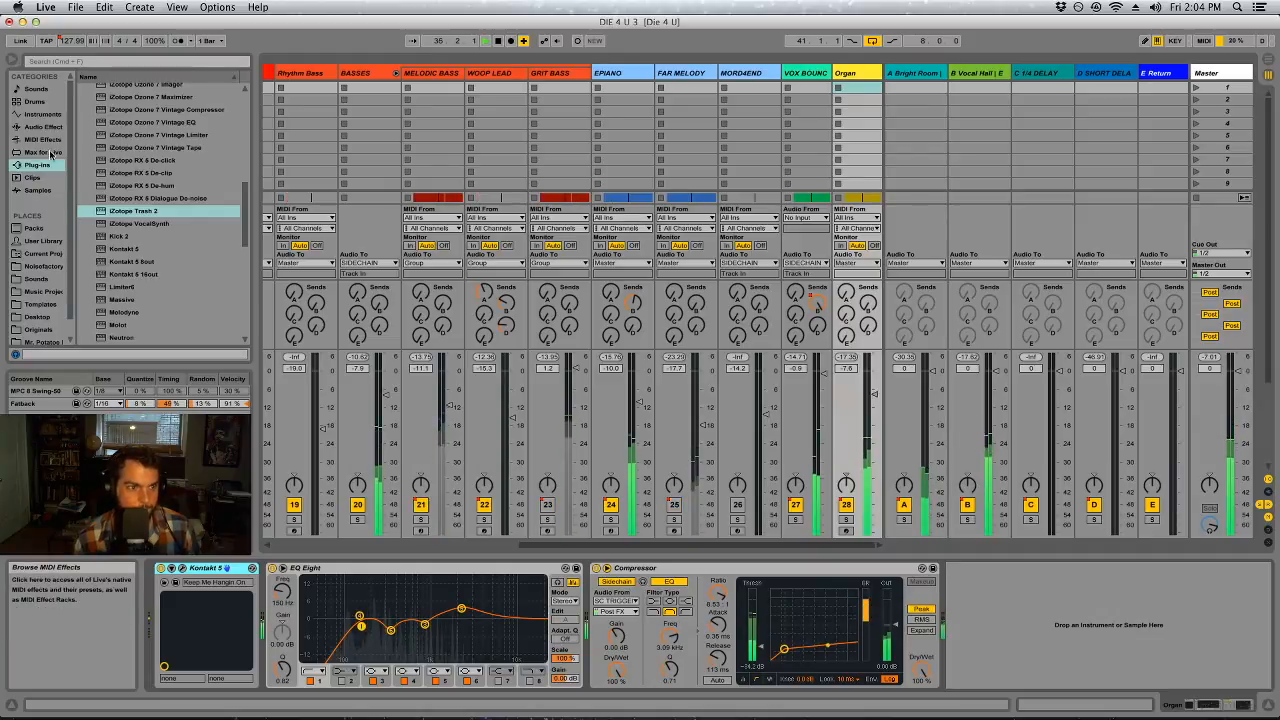
left_click(43, 241)
scroll(138, 258, "down", 5)
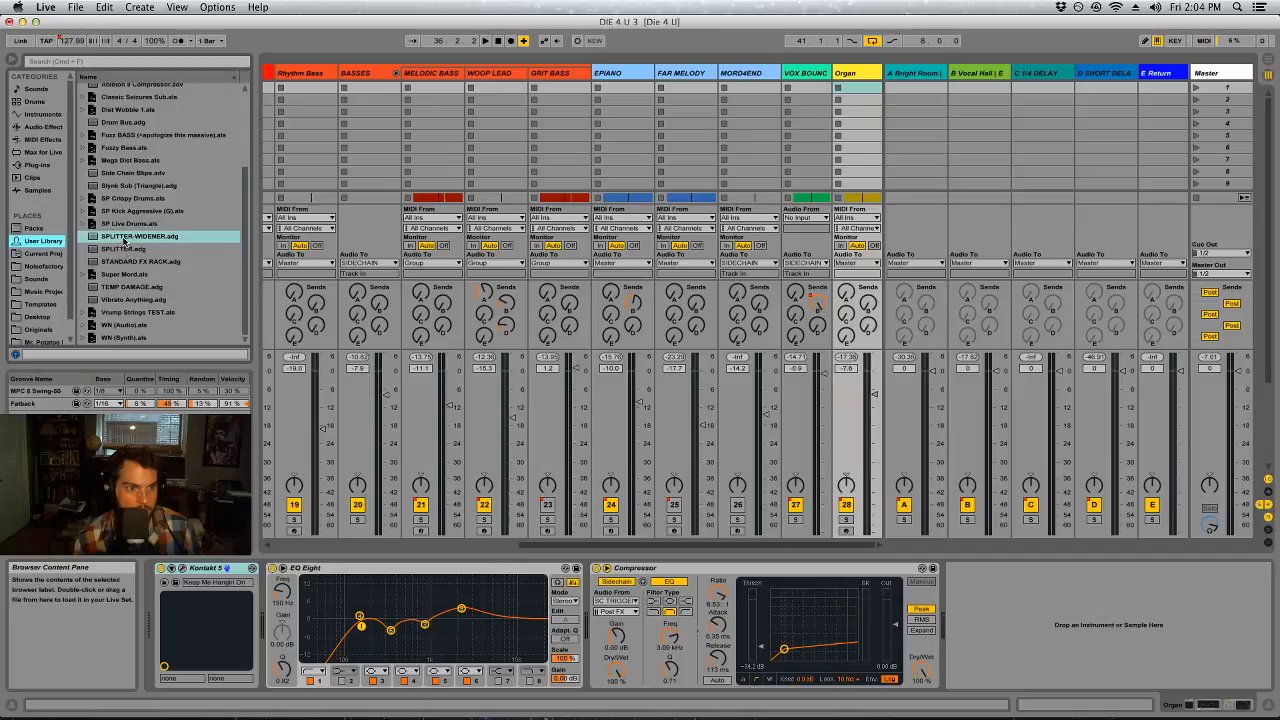
left_click(123, 248)
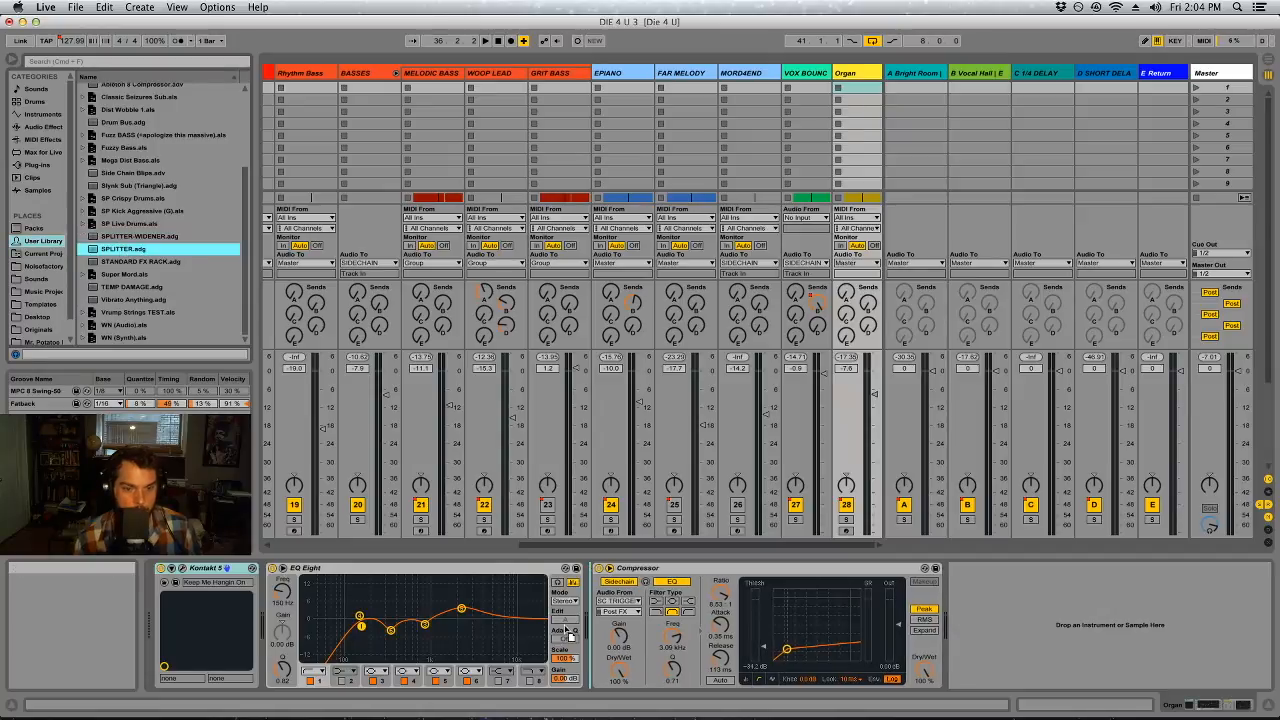
left_click_drag(565, 622, 566, 622)
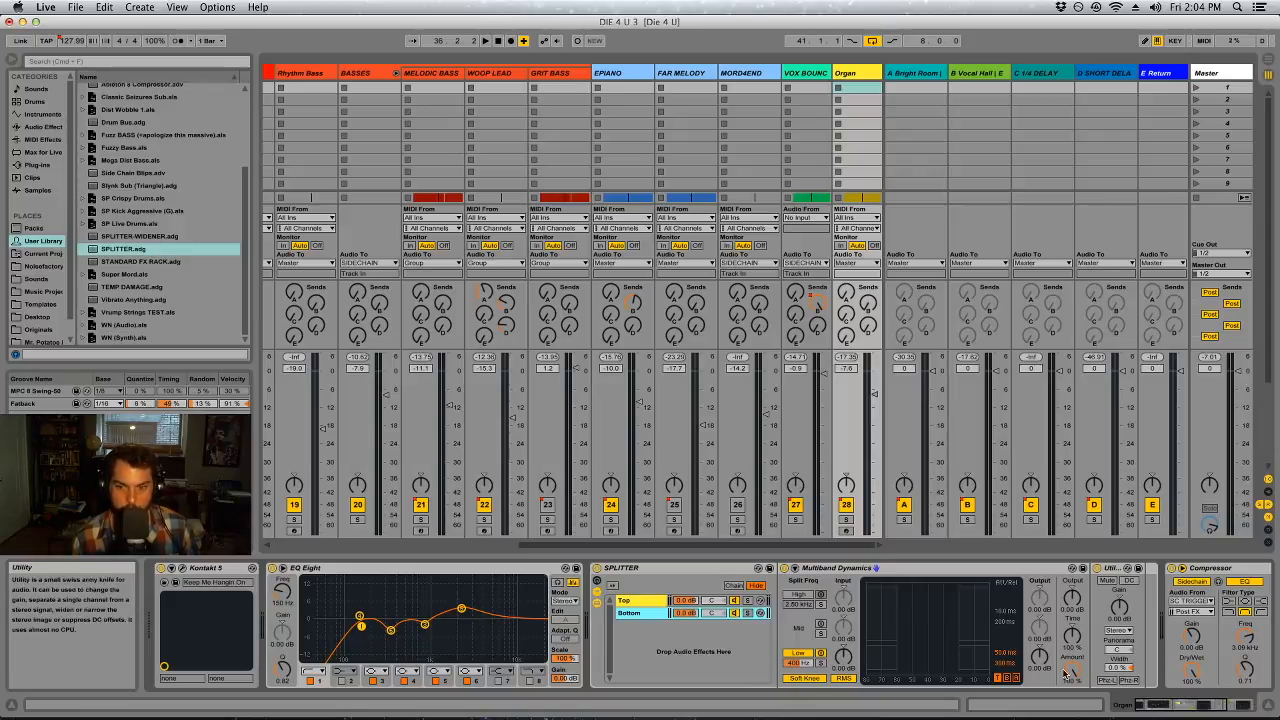
Set the SPLITTER's Bottom chain Utility to the Left channel and solo the Bottom chain
left_click(1117, 630)
left_click(1118, 641)
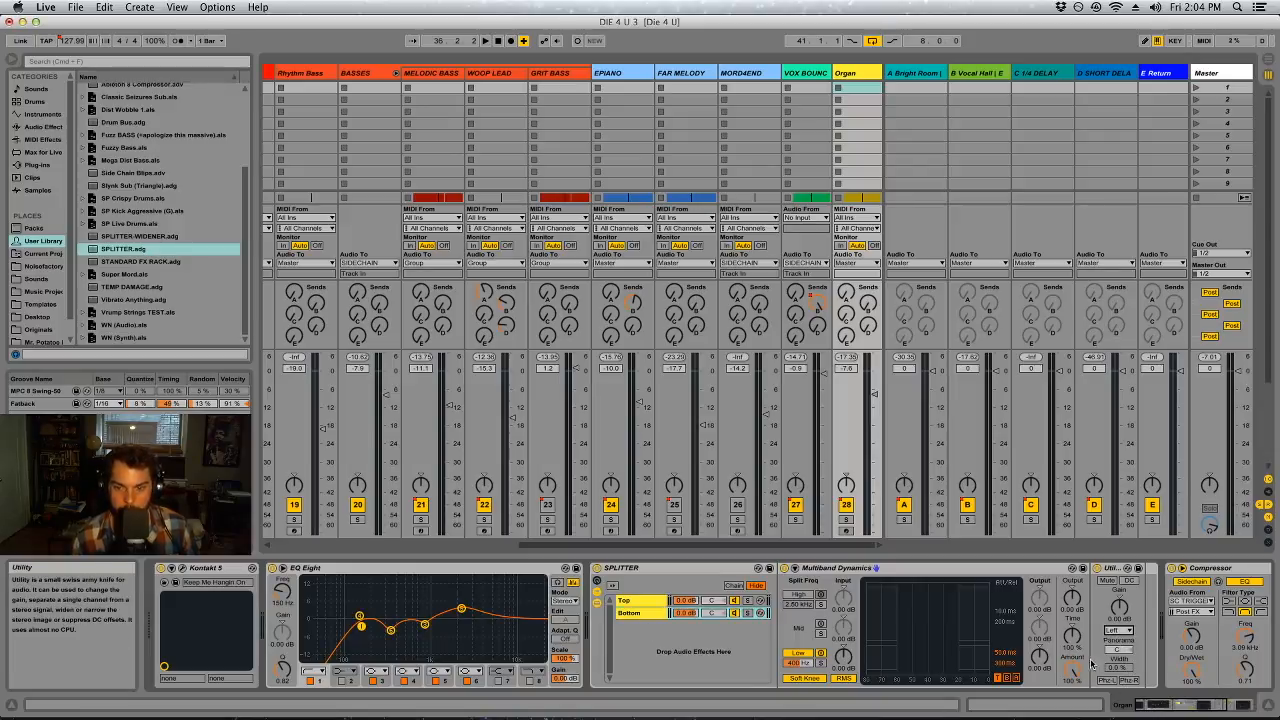
left_click(748, 615)
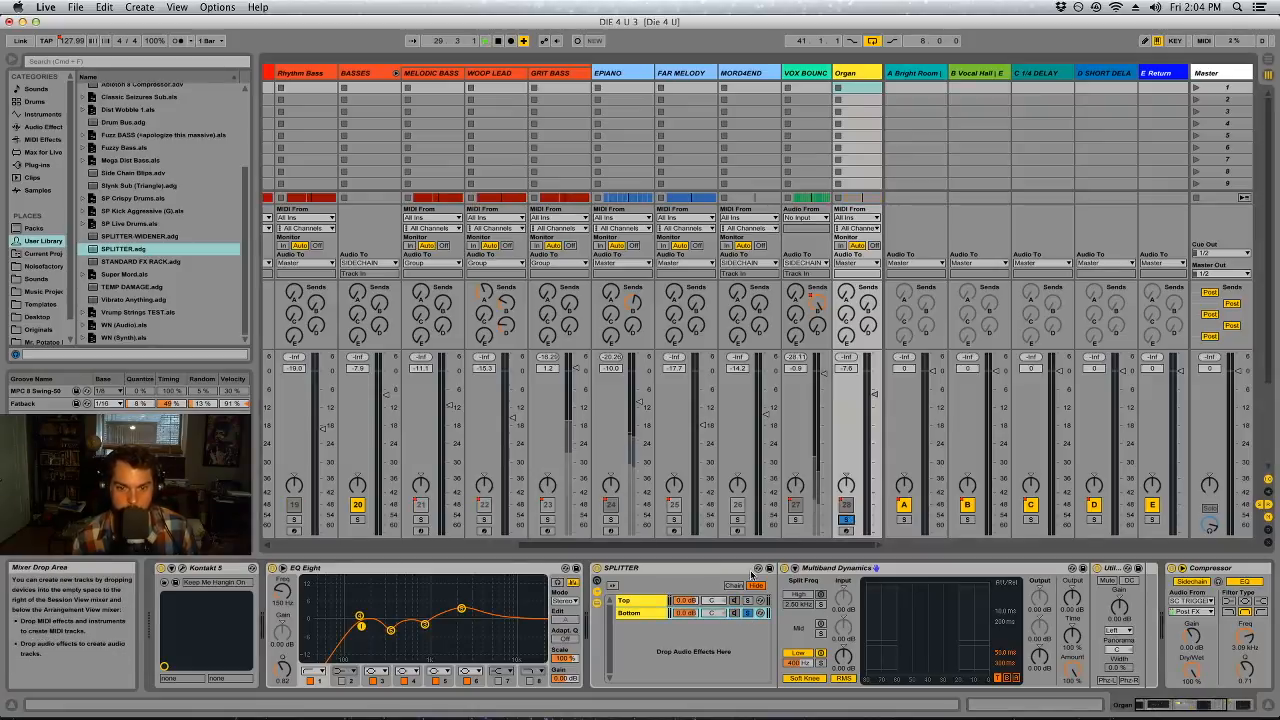
Try raising the Bottom chain's low split frequency in Multiband Dynamics, and undo the change
left_click_drag(805, 663, 805, 568)
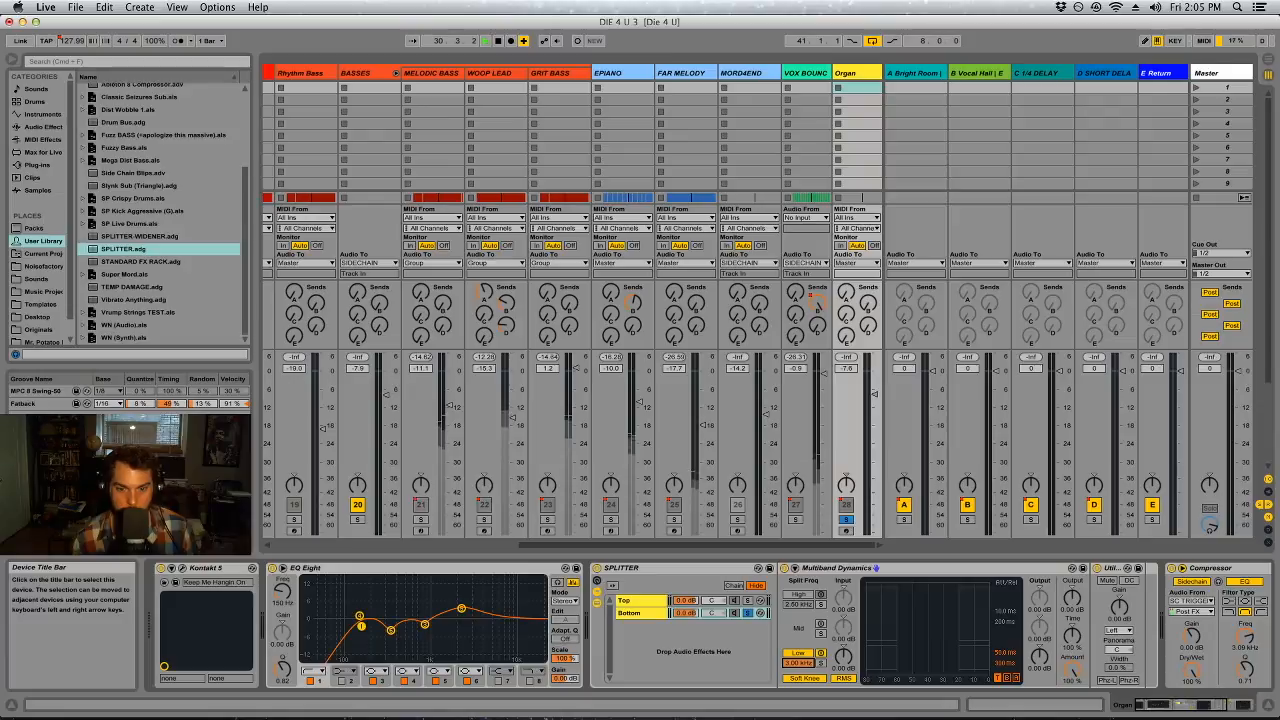
key("super+z")
Restart playback from bar 41 in the arrangement, where the Organ plays, and return to the mixer view
key("Tab")
scroll(573, 361, "down", 10)
key("space")
left_click(473, 418)
key("space")
key("Tab")
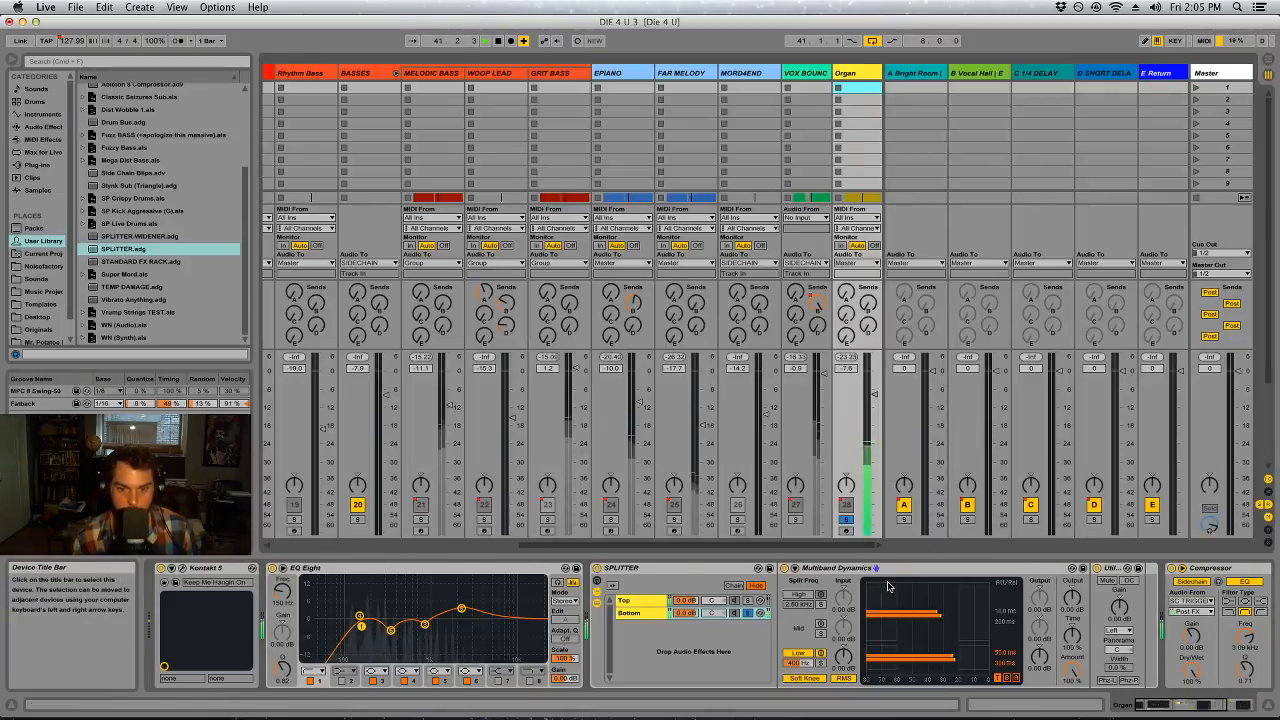
Compare the SPLITTER's Top and Bottom chains in solo and raise the Bottom chain's low split frequency
left_click(748, 601)
left_click(748, 613)
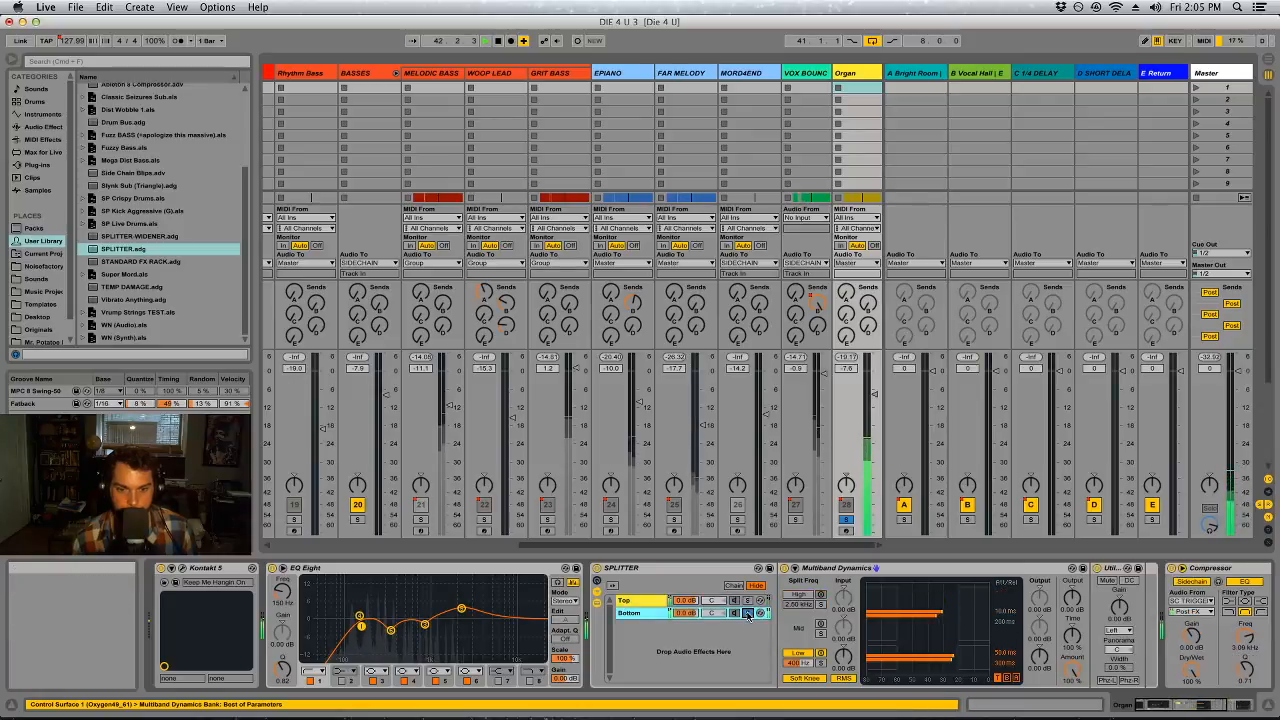
left_click_drag(793, 664, 793, 615)
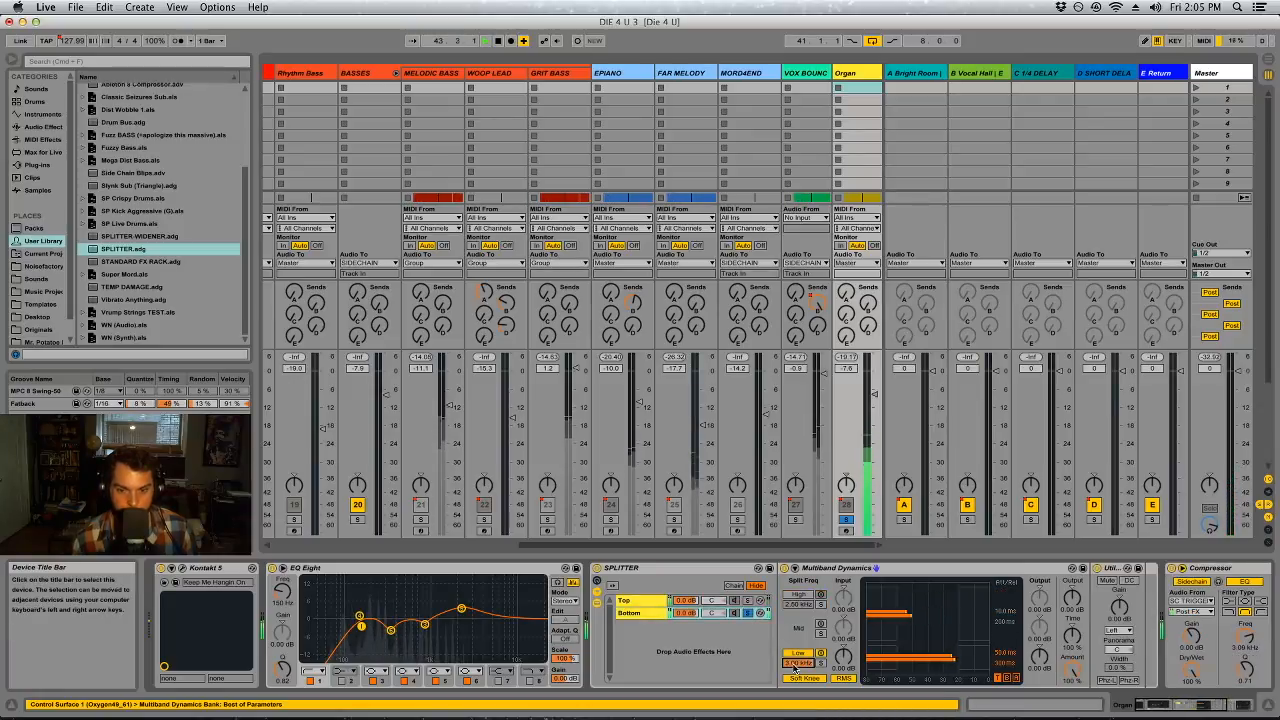
Solo the SPLITTER's Top chain and raise its high split frequency in Multiband Dynamics
left_click(748, 601)
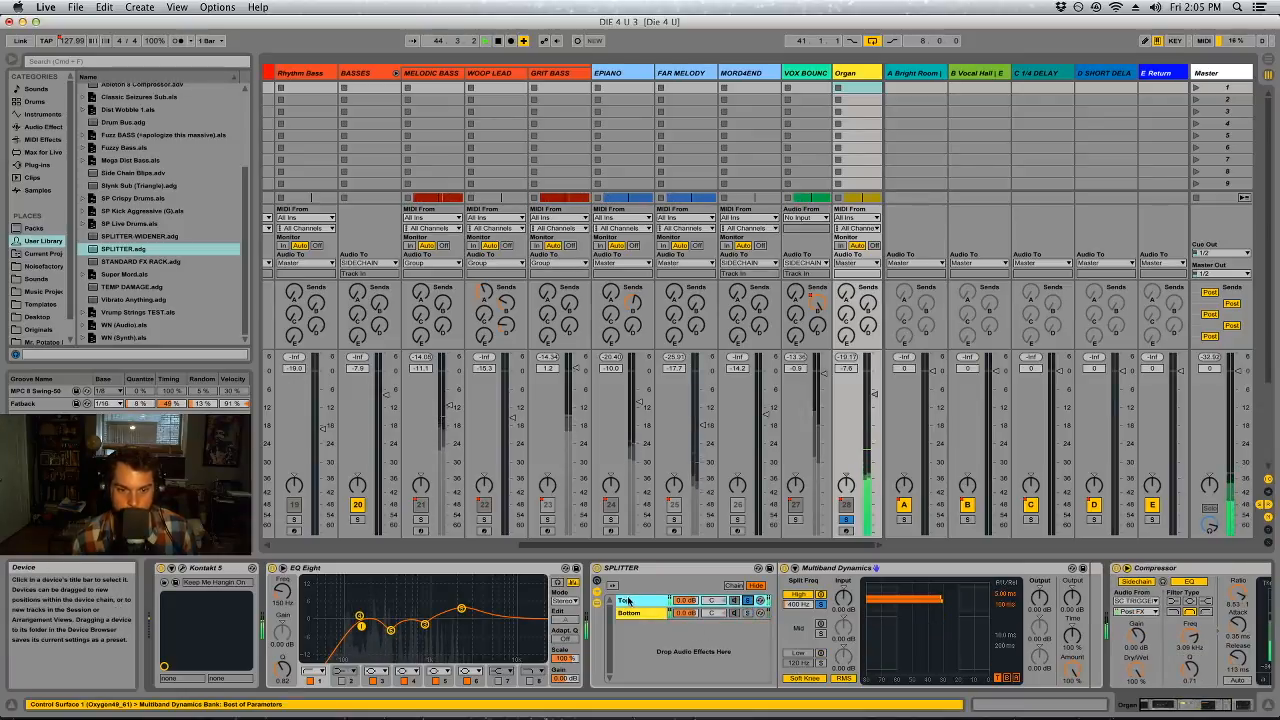
left_click_drag(798, 604, 798, 555)
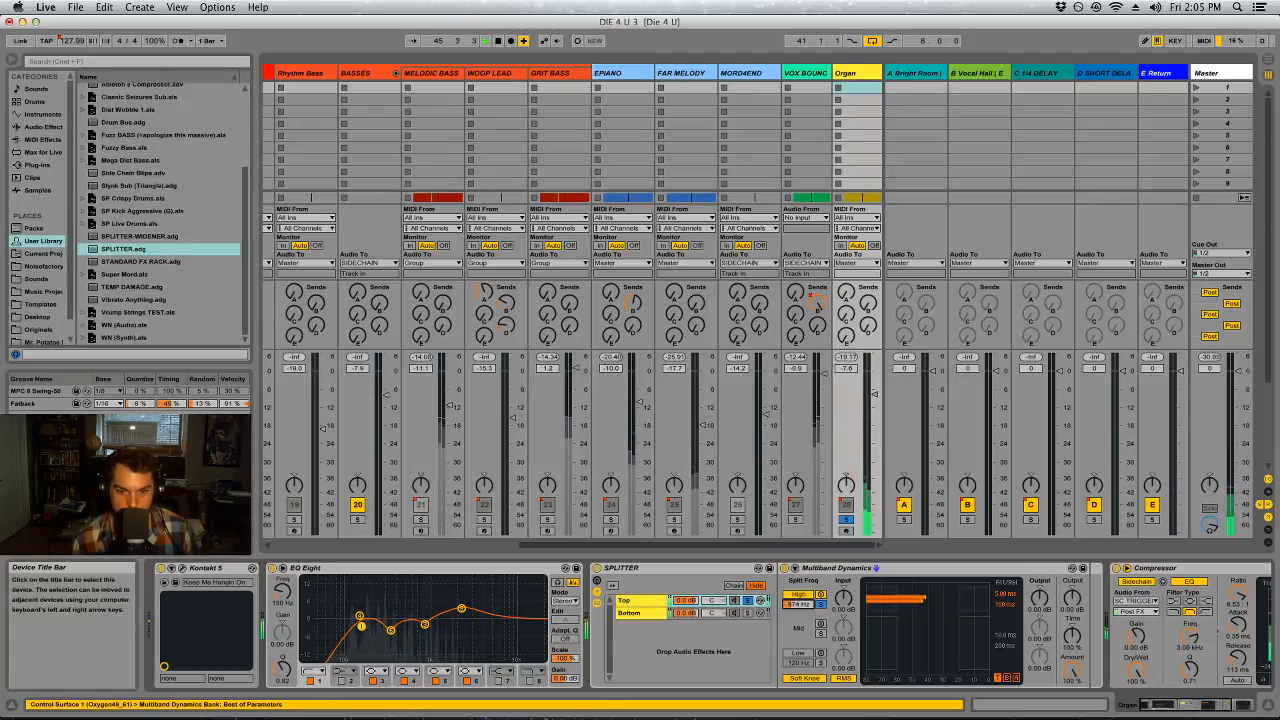
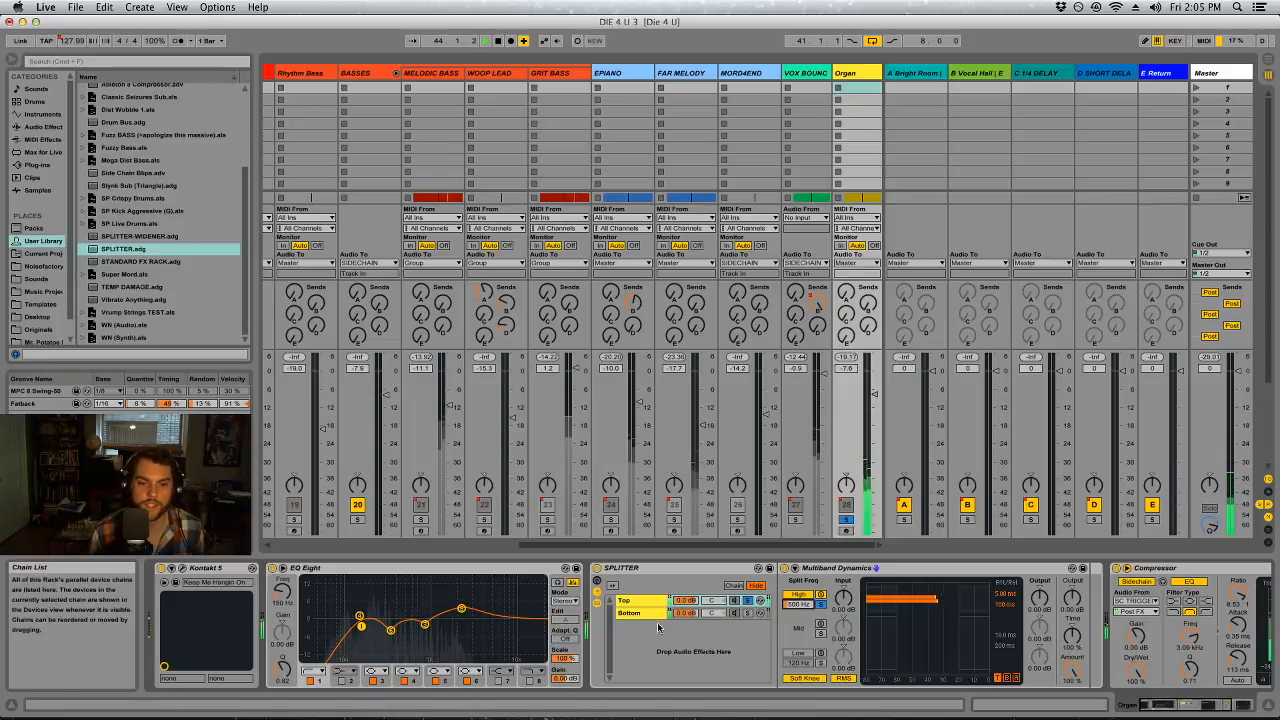
Audition the SPLITTER's Bottom chain in solo and set its low split frequency to 500 Hz in Multiband Dynamics
left_click(748, 614)
left_click(792, 665)
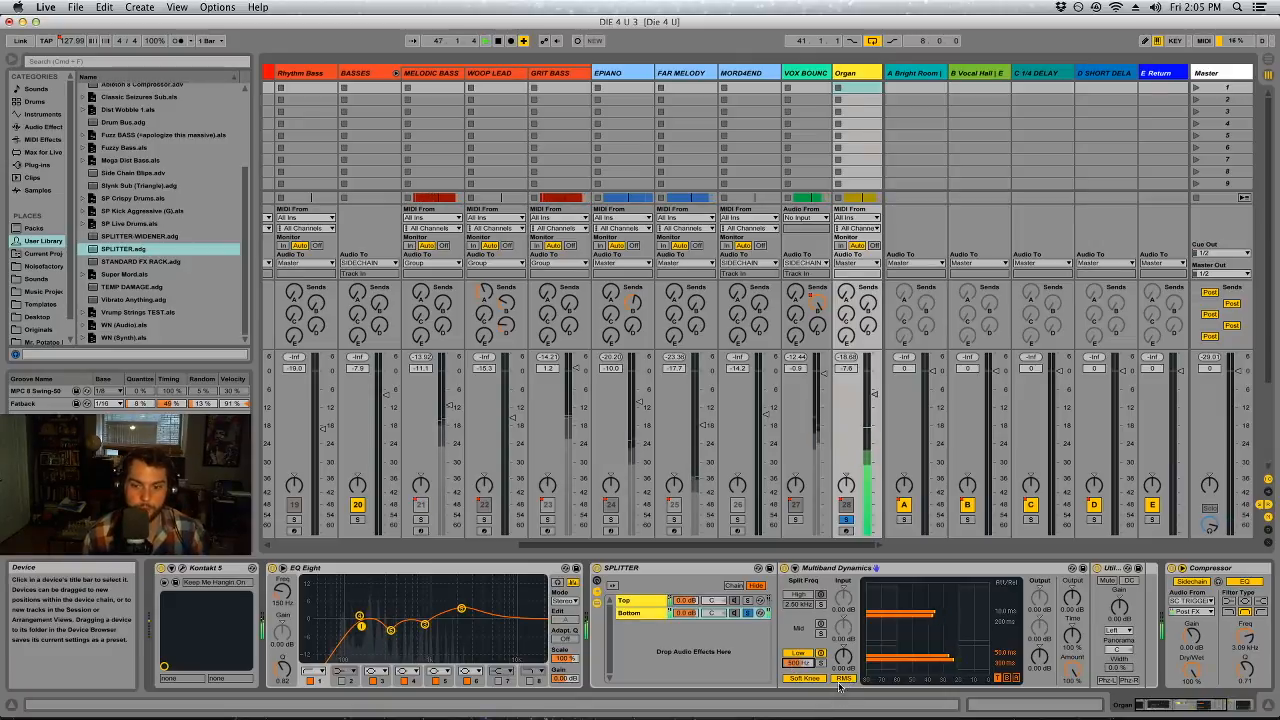
left_click(749, 613)
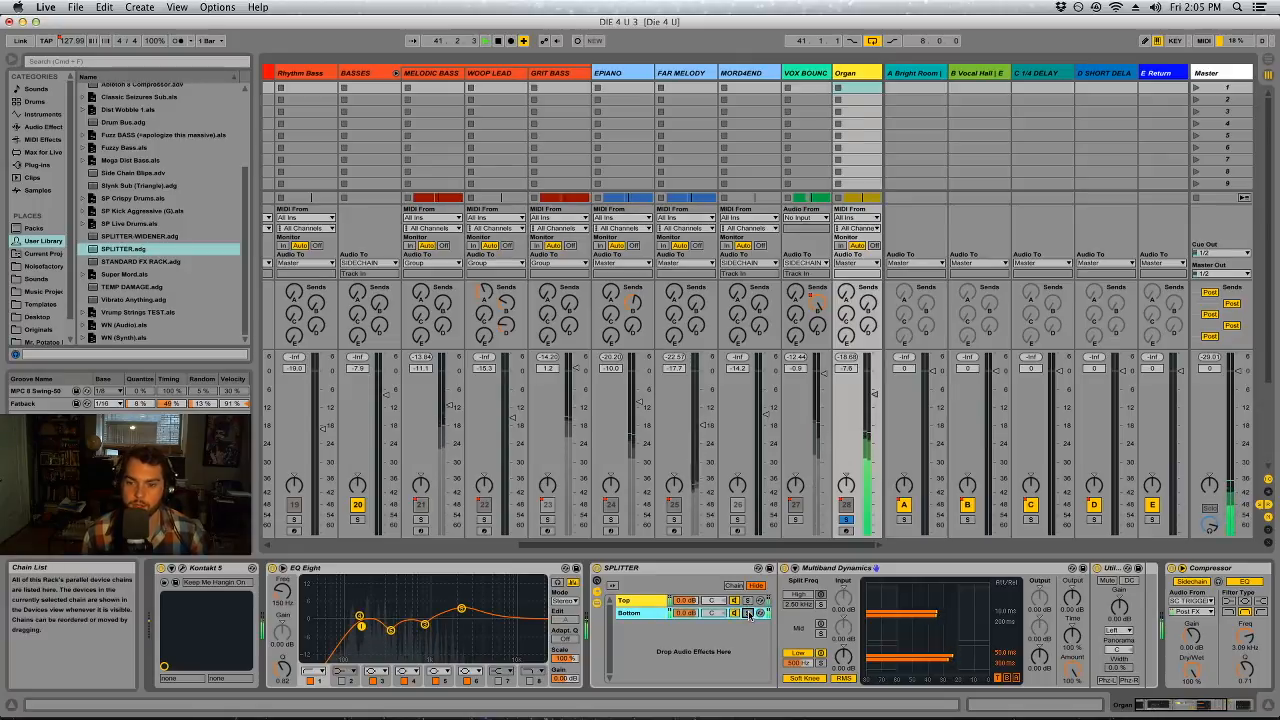
Compare the Organ with and without bx_solo's side solo on the Master track, and return to the Organ's devices
left_click(1208, 73)
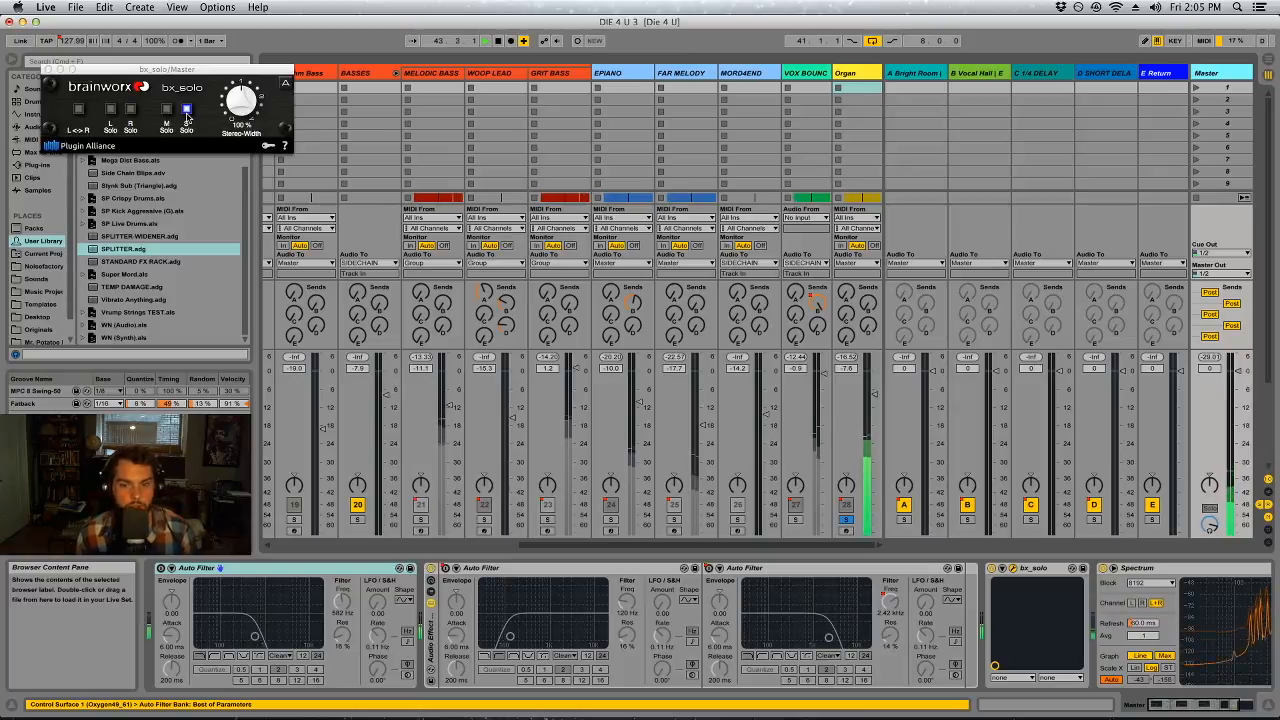
left_click(992, 569)
left_click(992, 569)
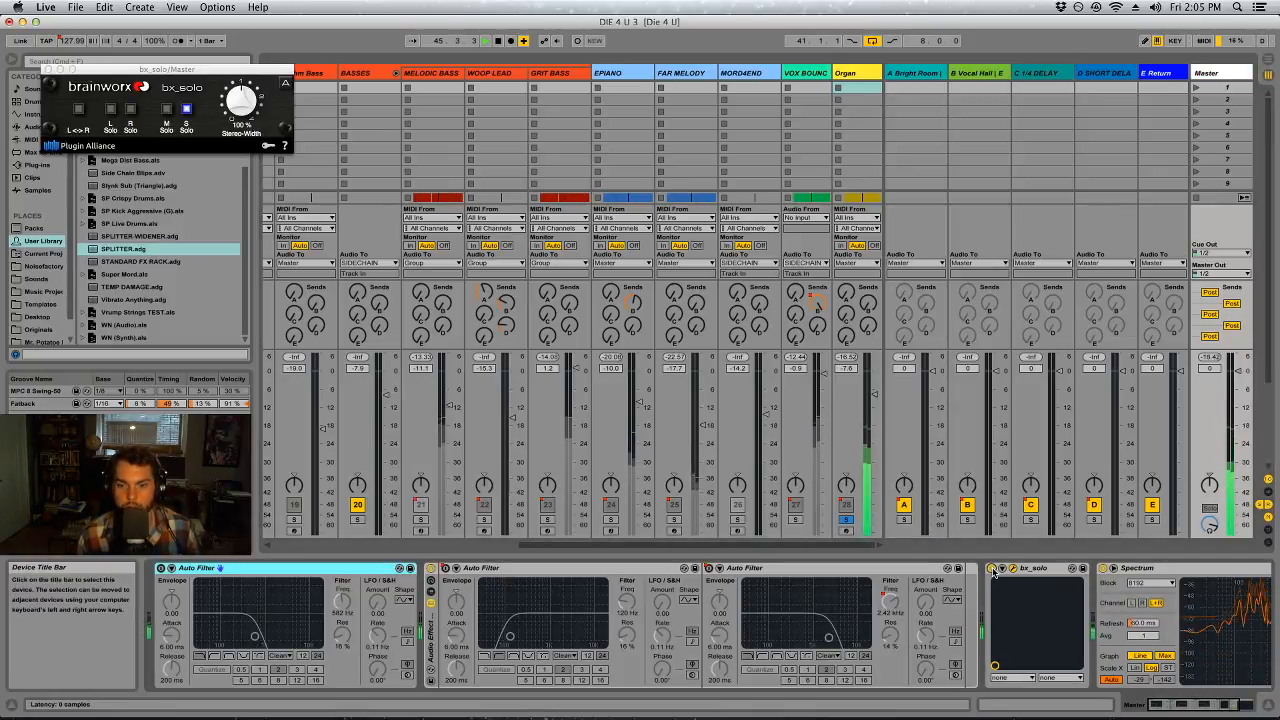
left_click(848, 73)
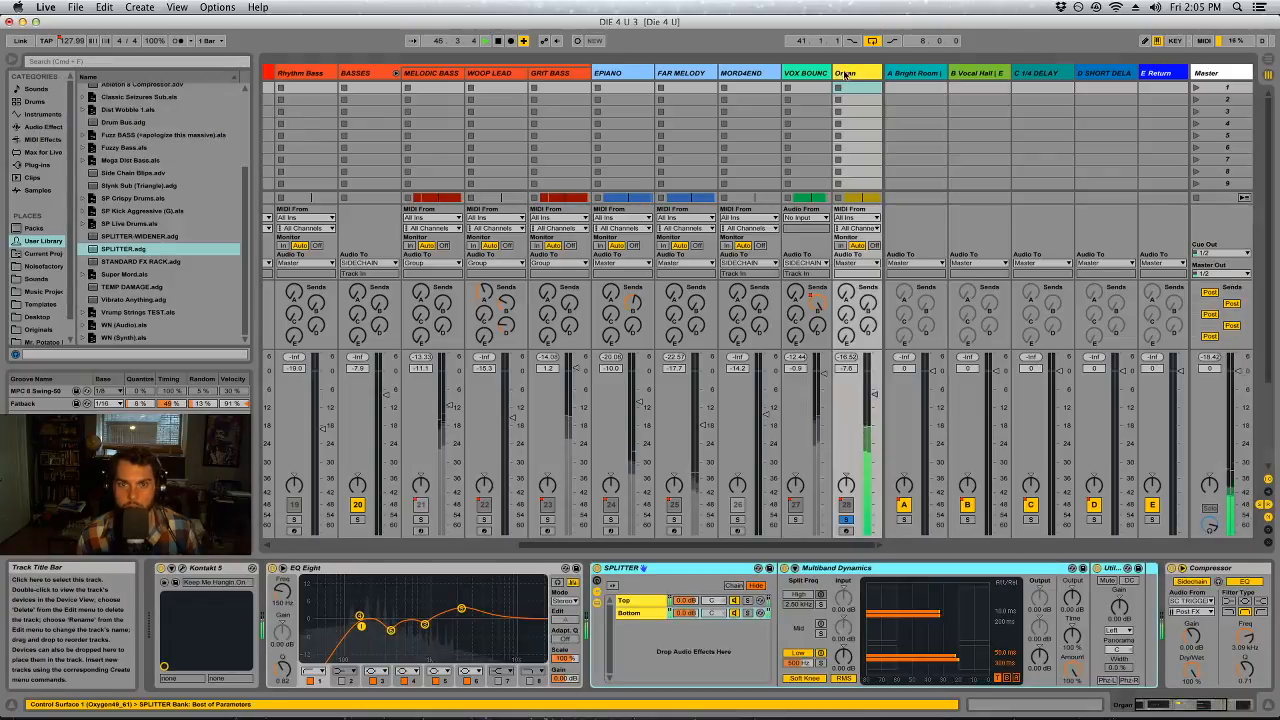
left_click(1225, 71)
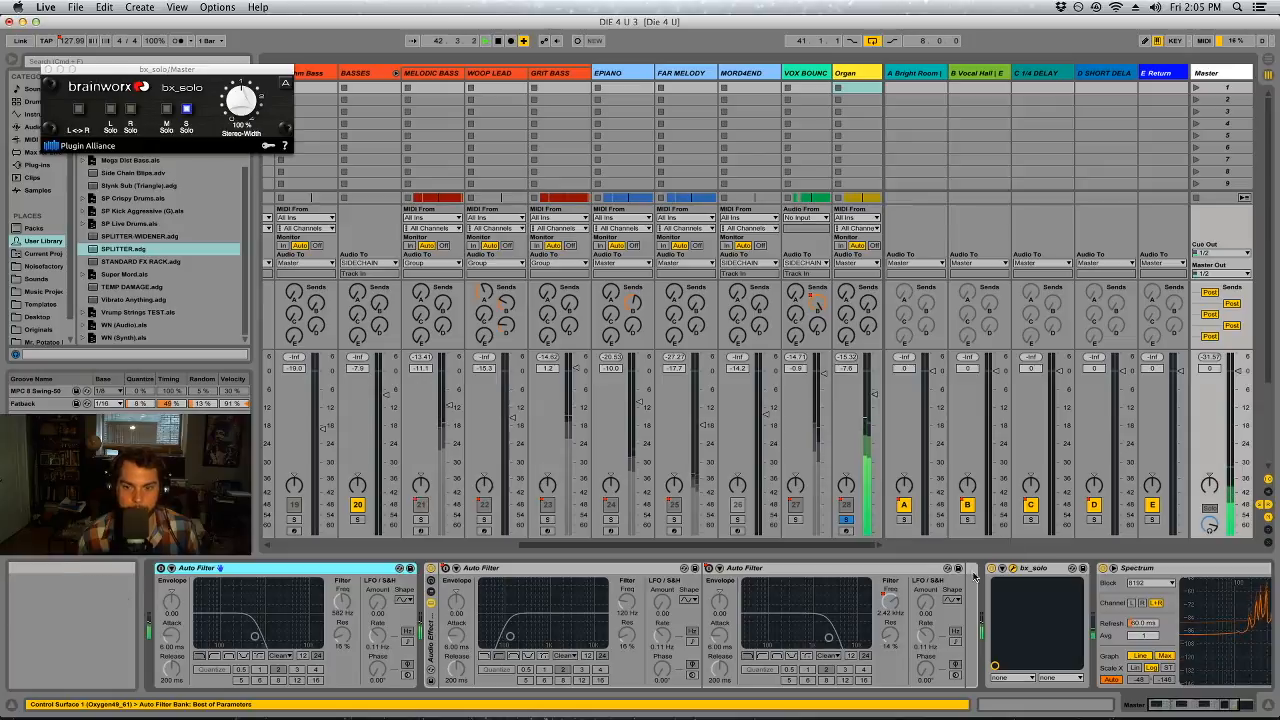
left_click(843, 72)
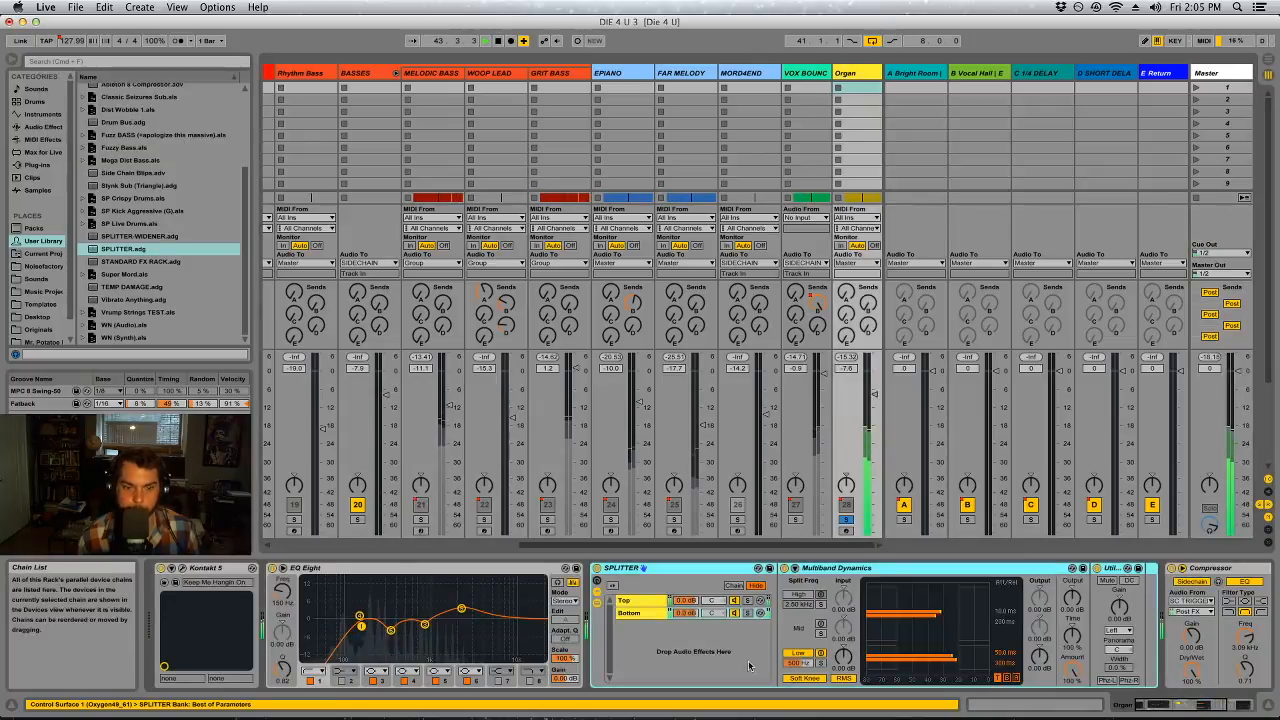
Solo the SPLITTER's Bottom chain, and switch off and close bx_solo on the Master track
left_click(747, 613)
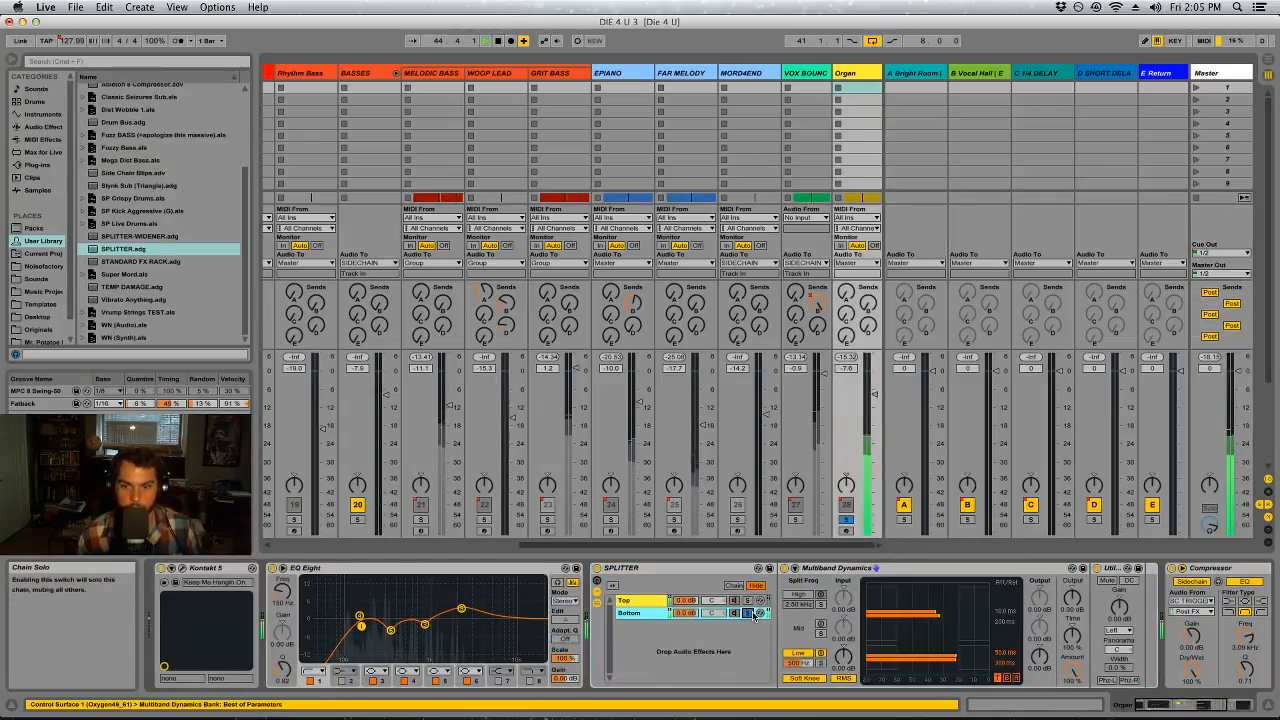
left_click(1220, 72)
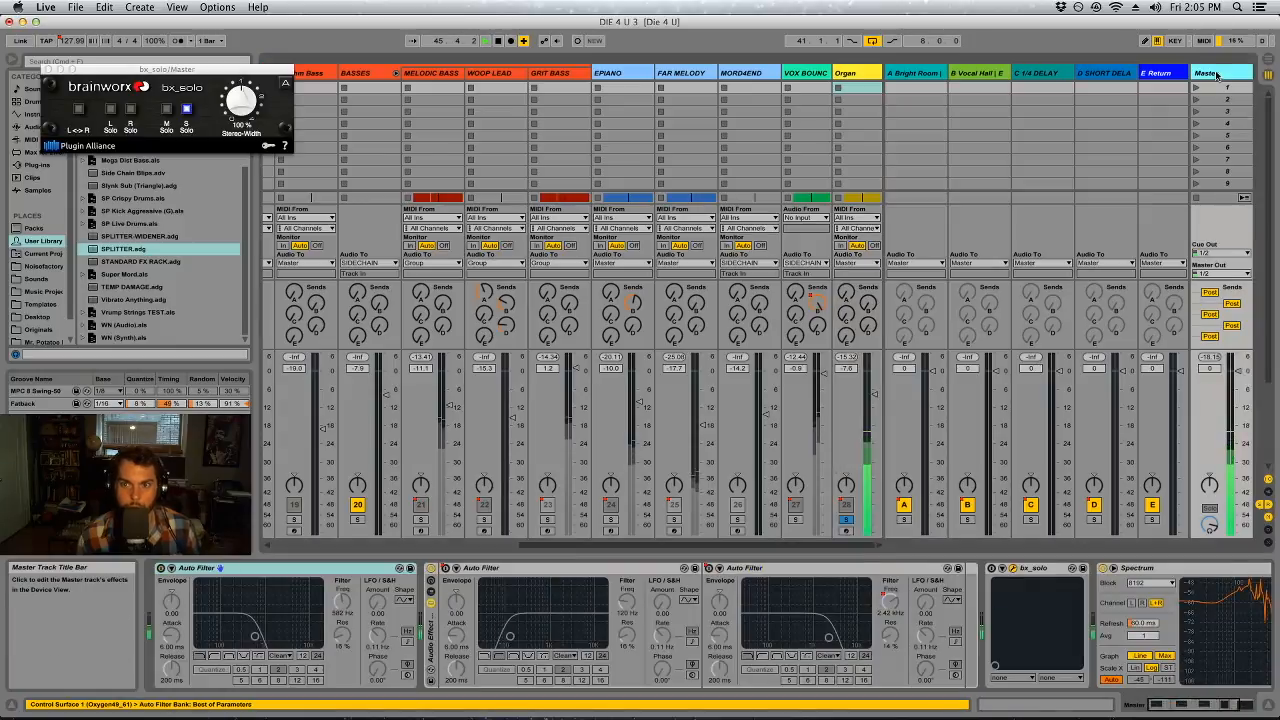
left_click(167, 110)
left_click(44, 70)
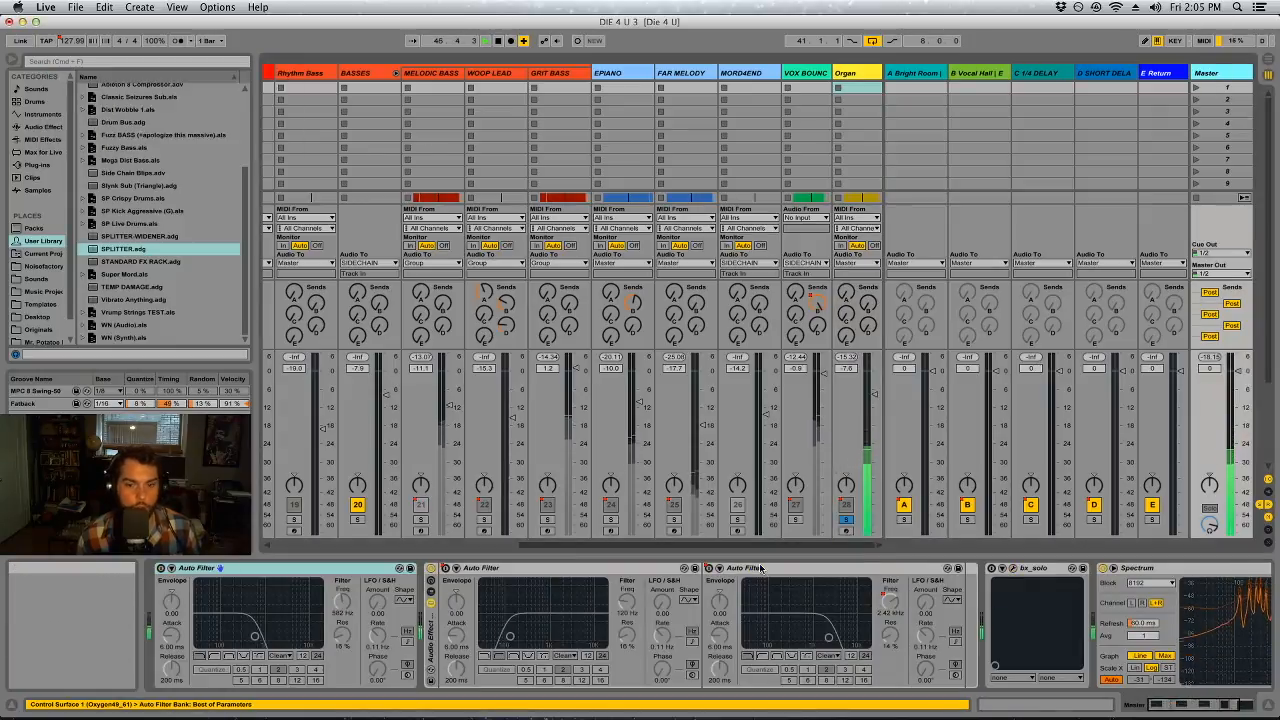
Compare the Organ SPLITTER's Top and Bottom chains in solo and set the Bottom chain's volume to -2.0 dB
left_click(852, 74)
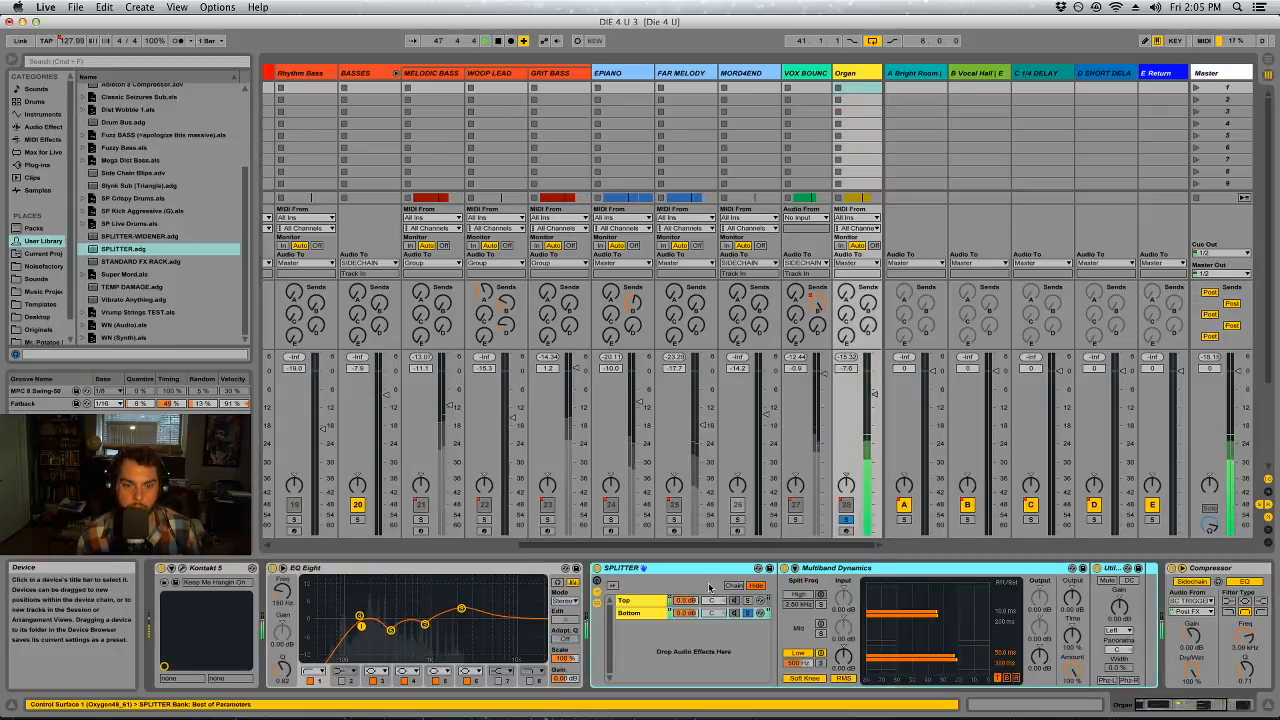
left_click(760, 600)
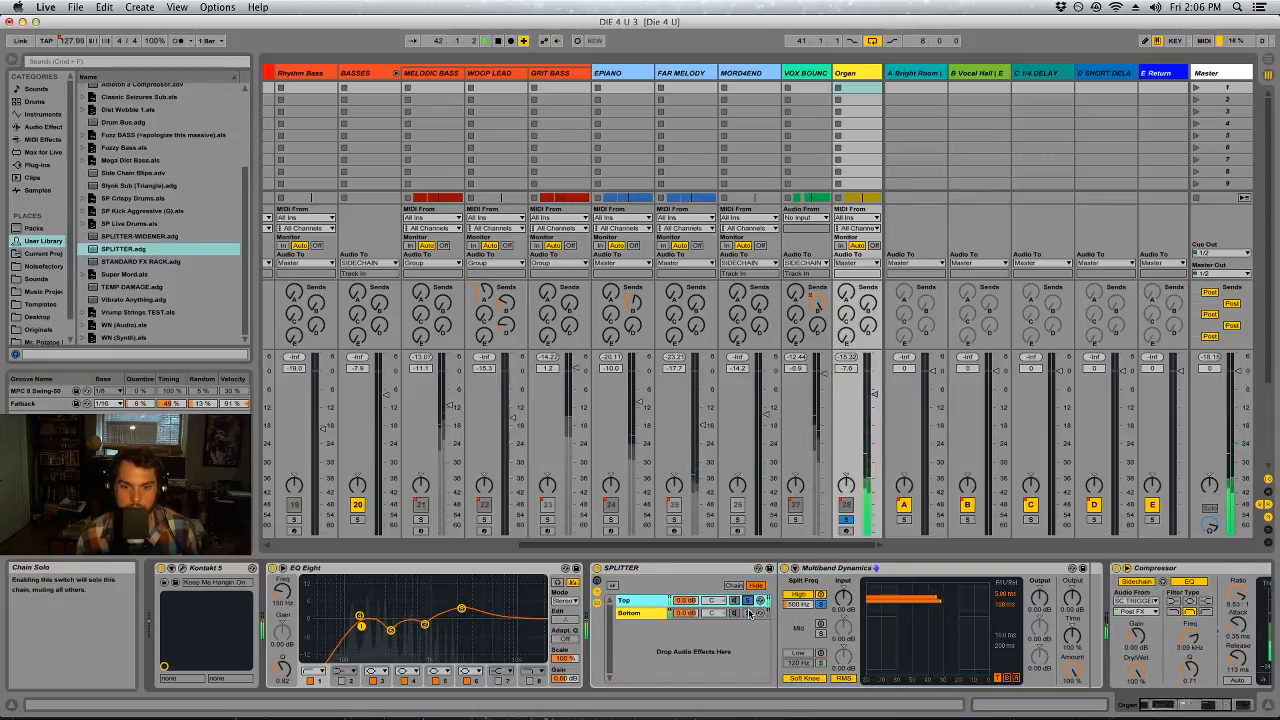
left_click(749, 613)
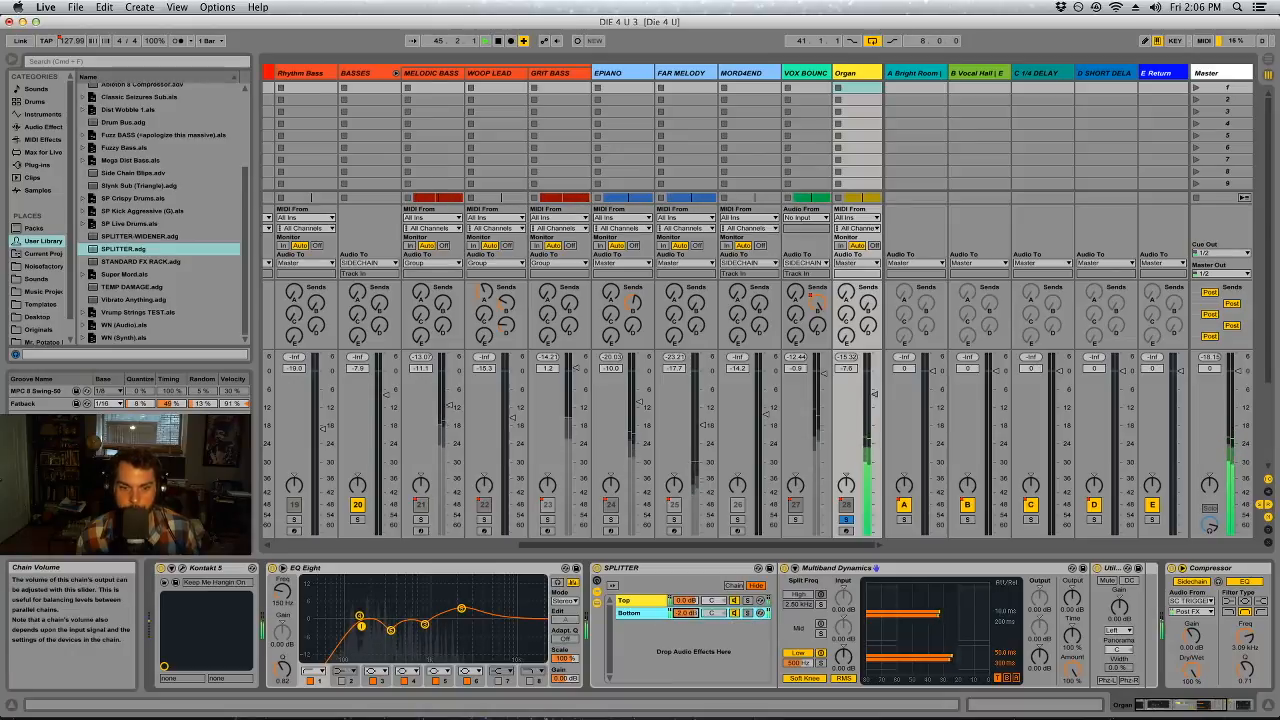
Take the Organ out of solo and audition the full mix's side signal with bx_solo on the Master
left_click(845, 520)
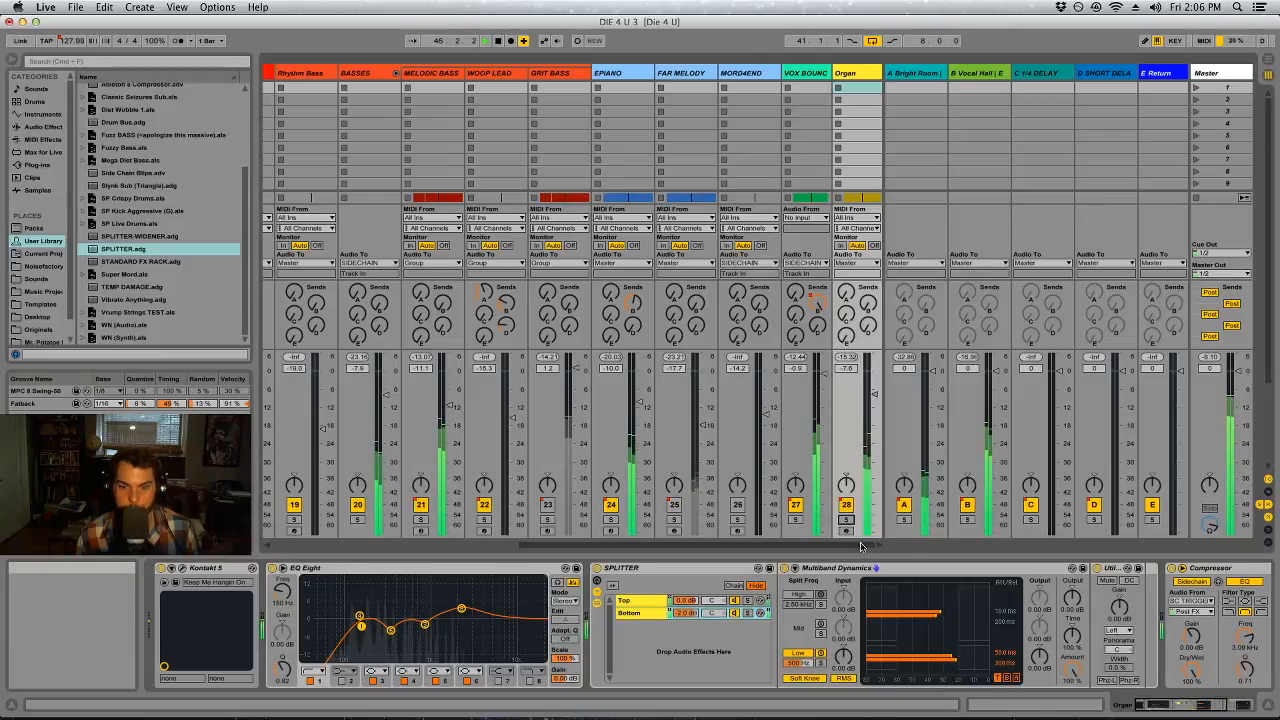
left_click(1229, 74)
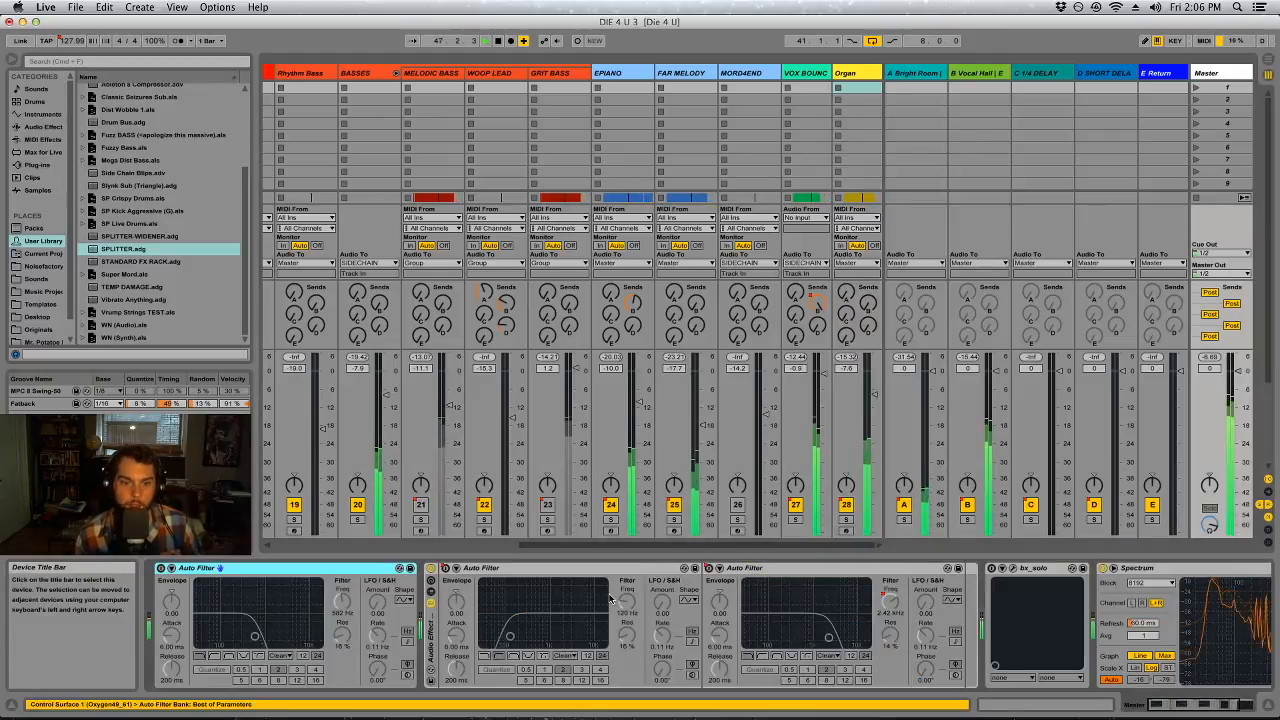
left_click(1014, 568)
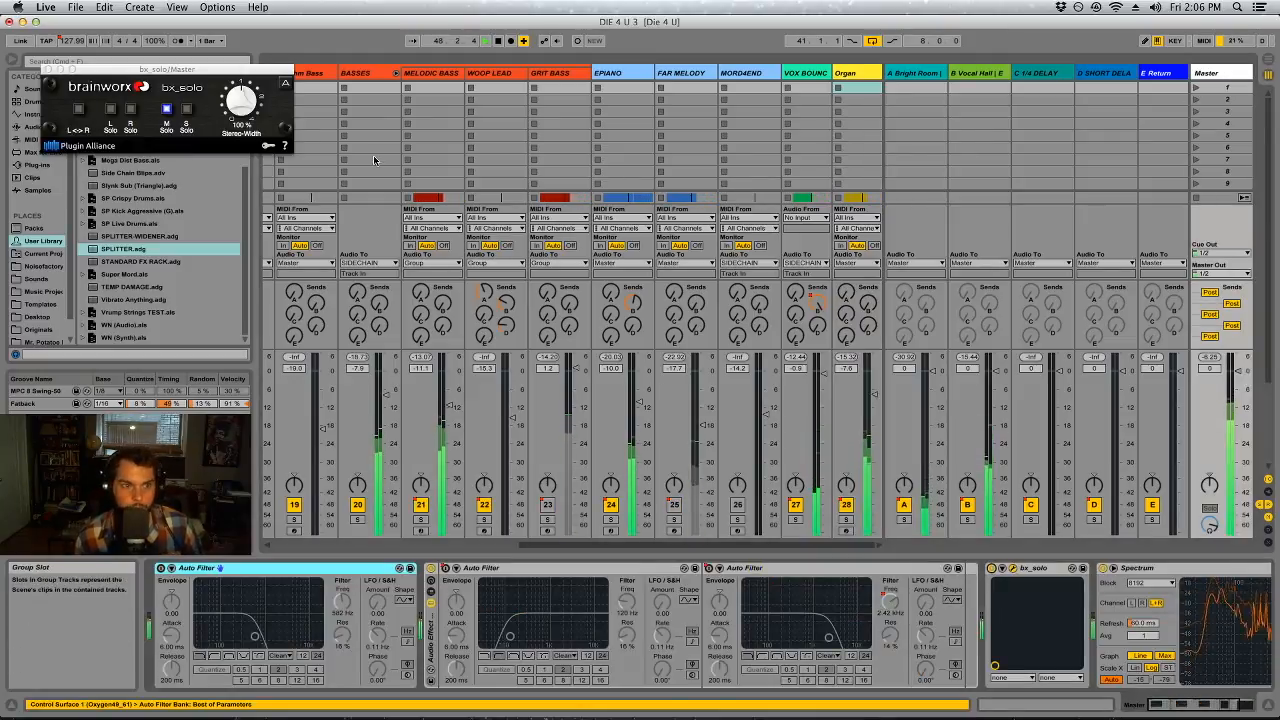
left_click(187, 110)
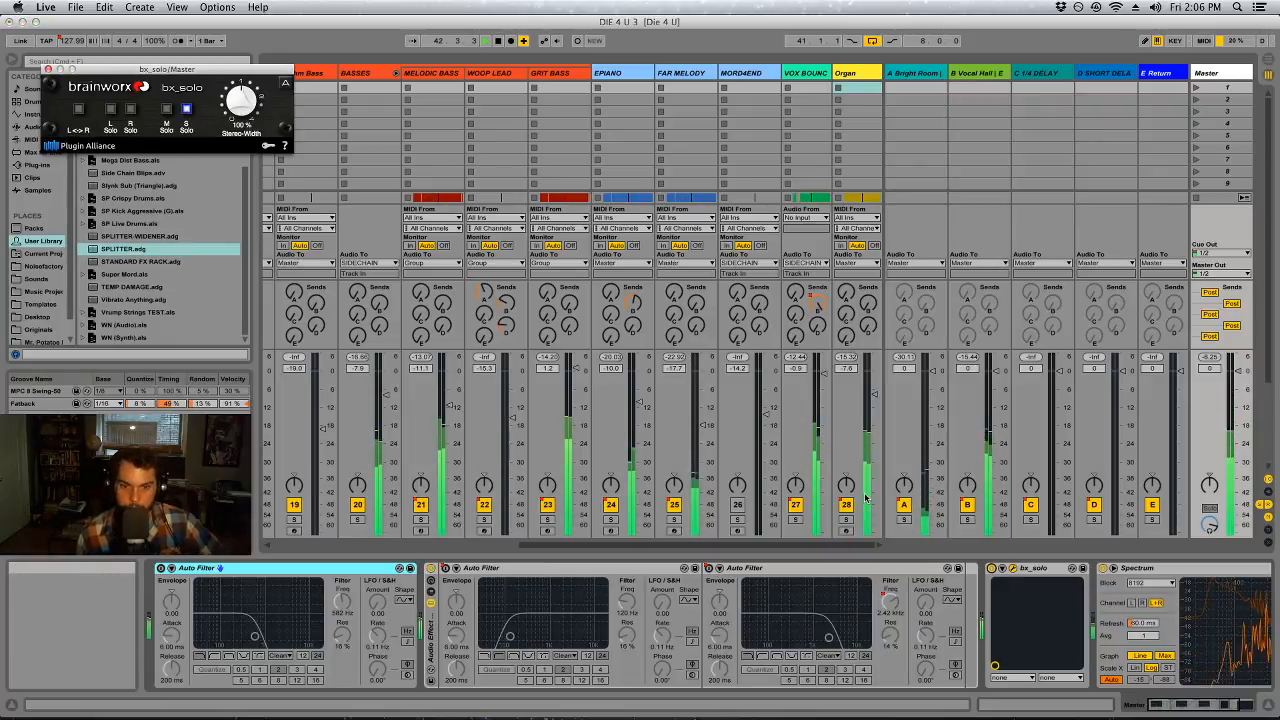
left_click(48, 69)
Insert a second EQ Eight on VOX BOUNCE between the existing EQ Eight and the Utility, and stop playback
left_click(805, 73)
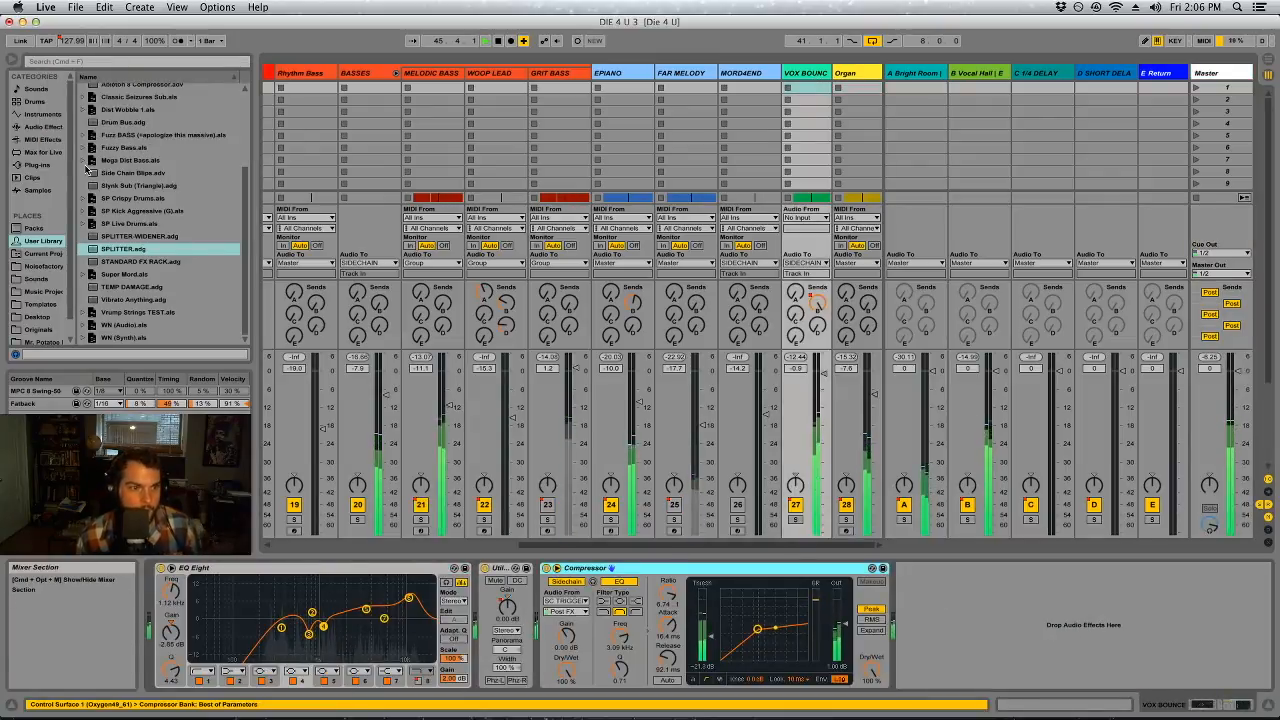
left_click(29, 128)
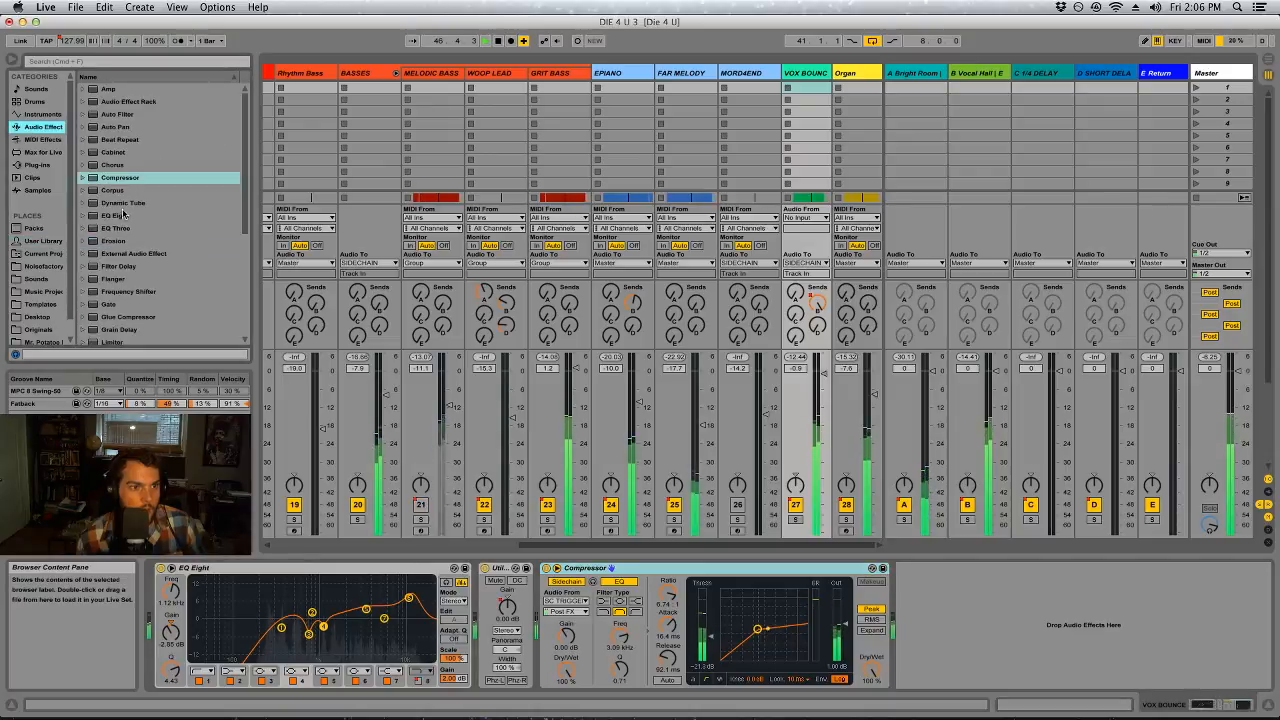
left_click_drag(463, 600, 482, 598)
key("space")
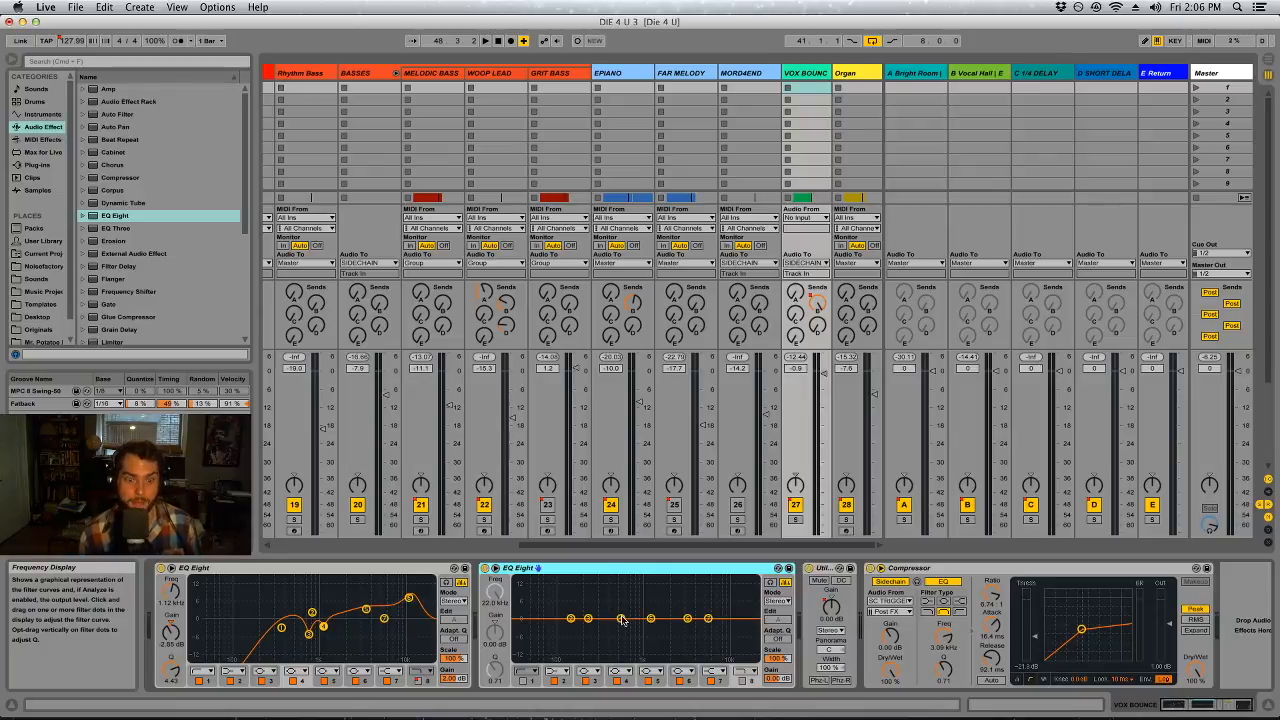
Cut band 4 of VOX BOUNCE's second EQ Eight by about 3.9 dB near 1.12 kHz, with a Q of 1.72
key("space")
left_click_drag(621, 620, 647, 587)
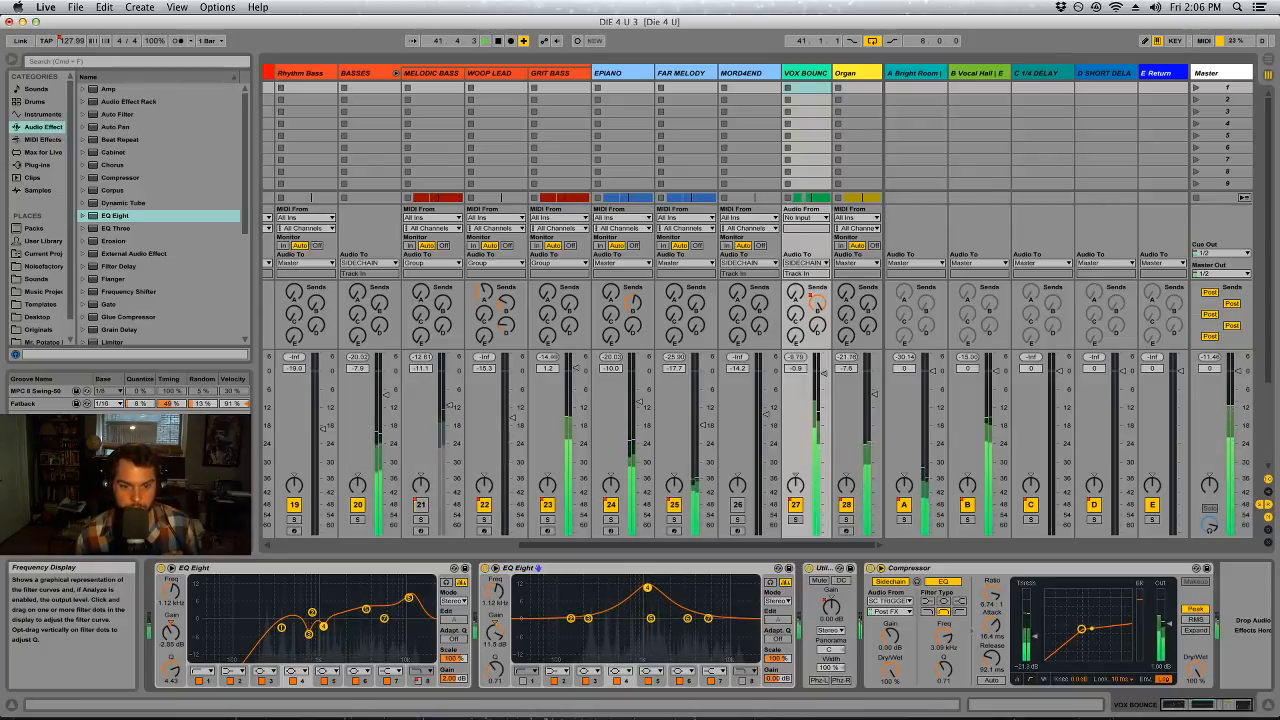
mouse_move(495, 670)
left_mouse_down()
mouse_move(495, 643)
mouse_move(495, 672)
left_mouse_up()
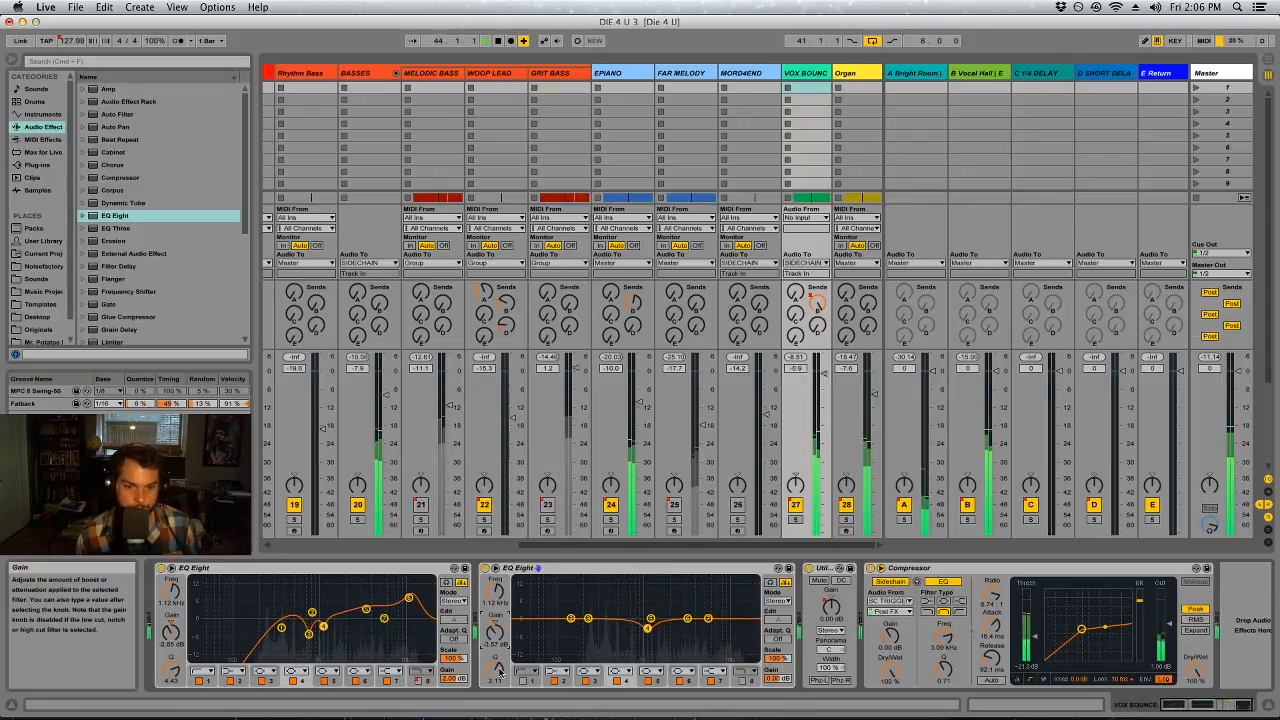
left_click_drag(497, 671, 496, 666)
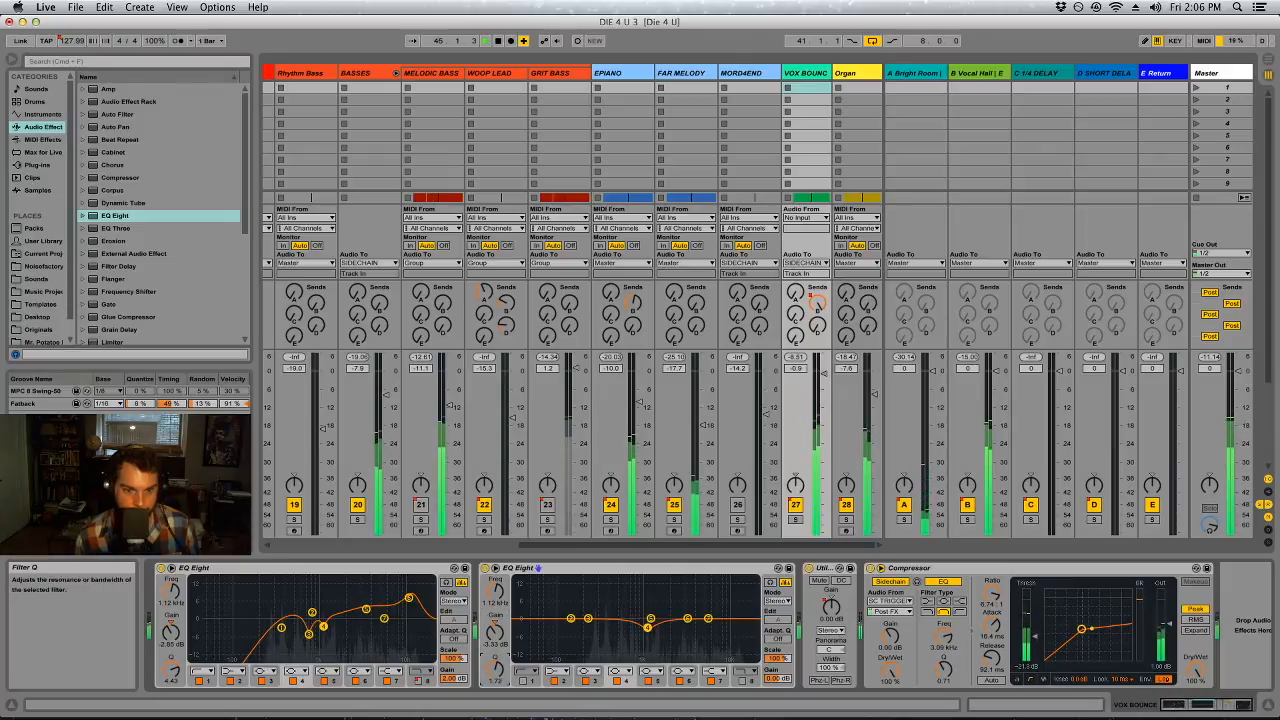
Listen to the full mix's mid signal with bx_solo on the Master track
left_click(1225, 73)
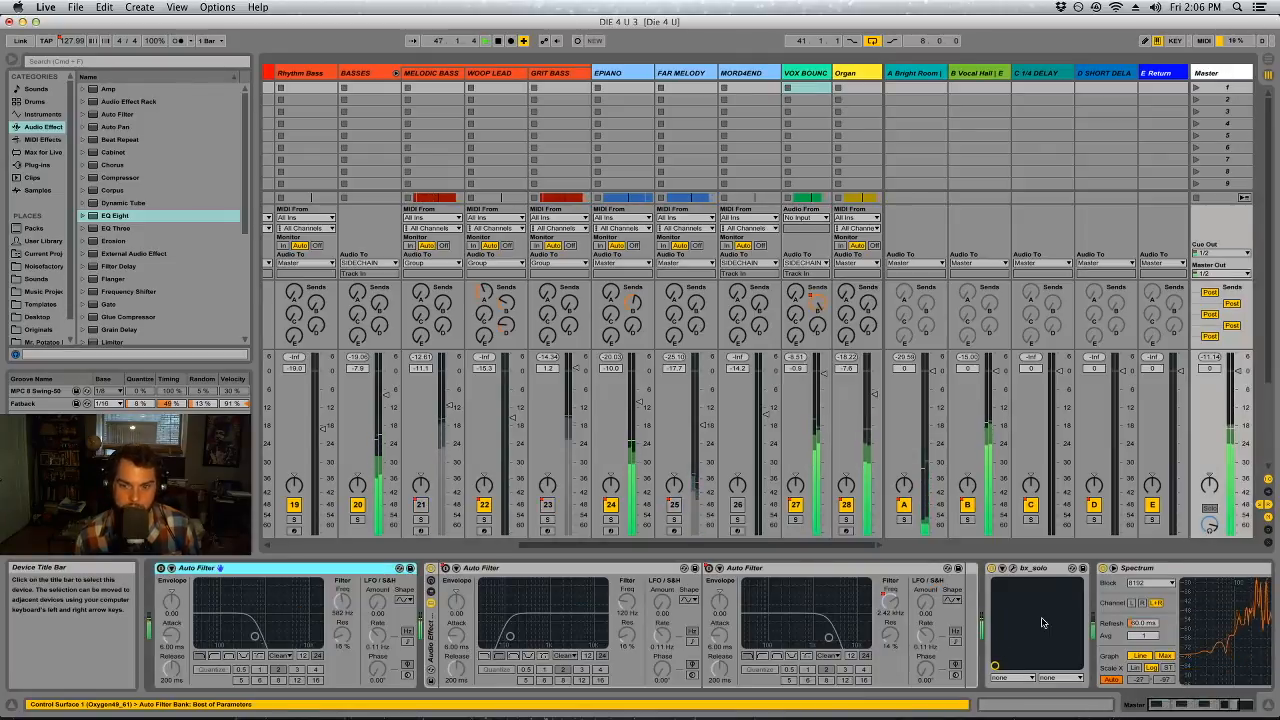
left_click(1020, 569)
left_click(1052, 568)
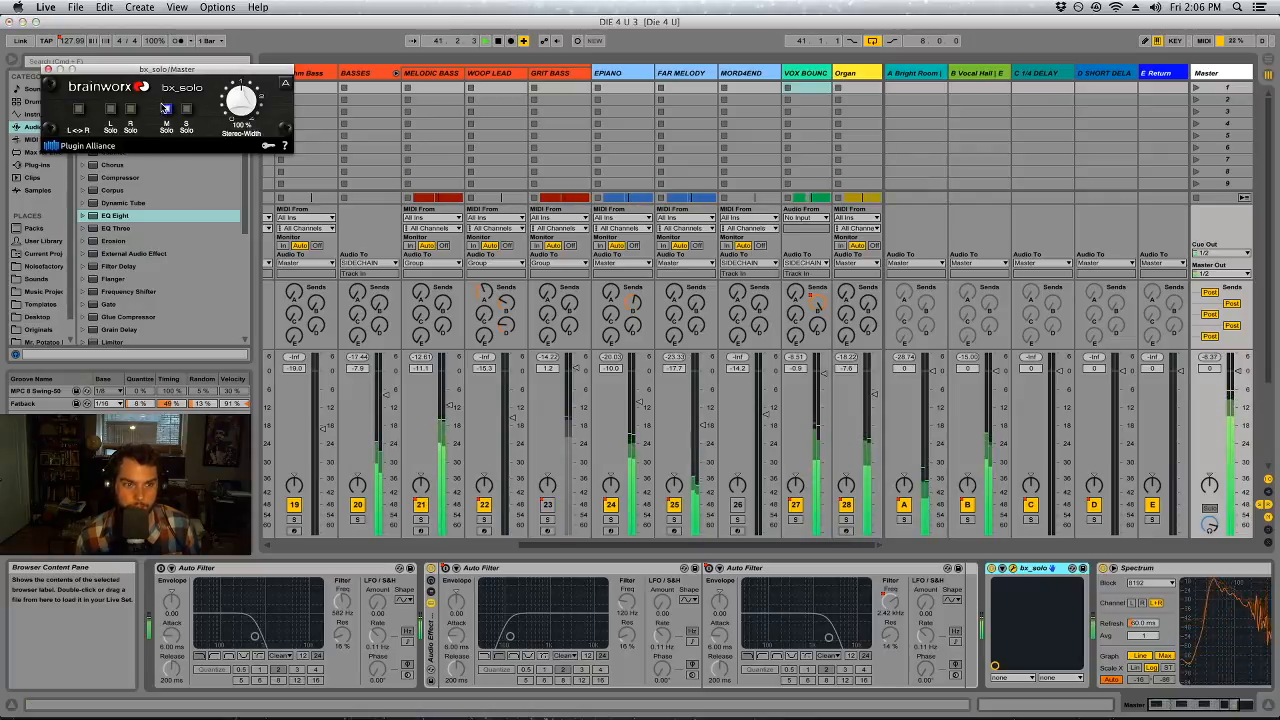
Slightly boost band 6 of VOX BOUNCE's second EQ Eight and turn off bx_solo's mid solo on the Master
left_click(811, 74)
mouse_move(688, 618)
left_mouse_down()
mouse_move(656, 602)
mouse_move(689, 610)
left_mouse_up()
left_click(708, 618)
left_click(1225, 74)
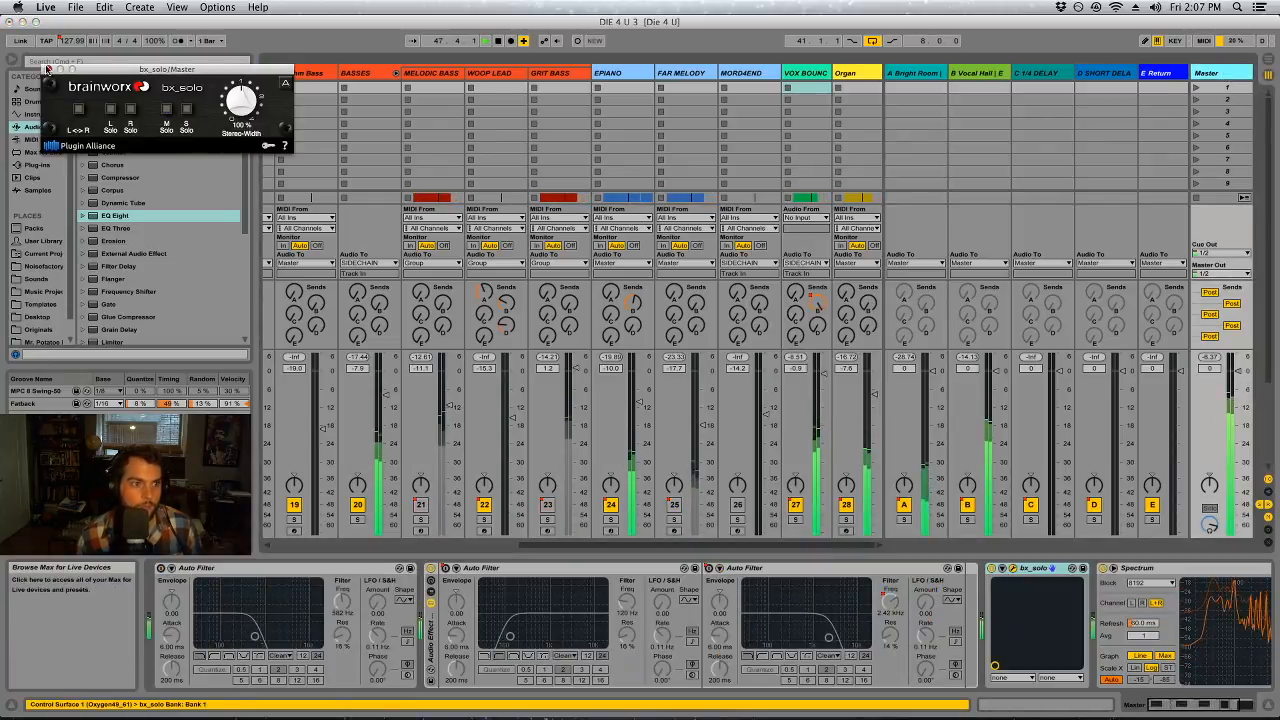
Return to the arrangement, stop playback and save the set
key("Tab")
key("space")
key("super+s")
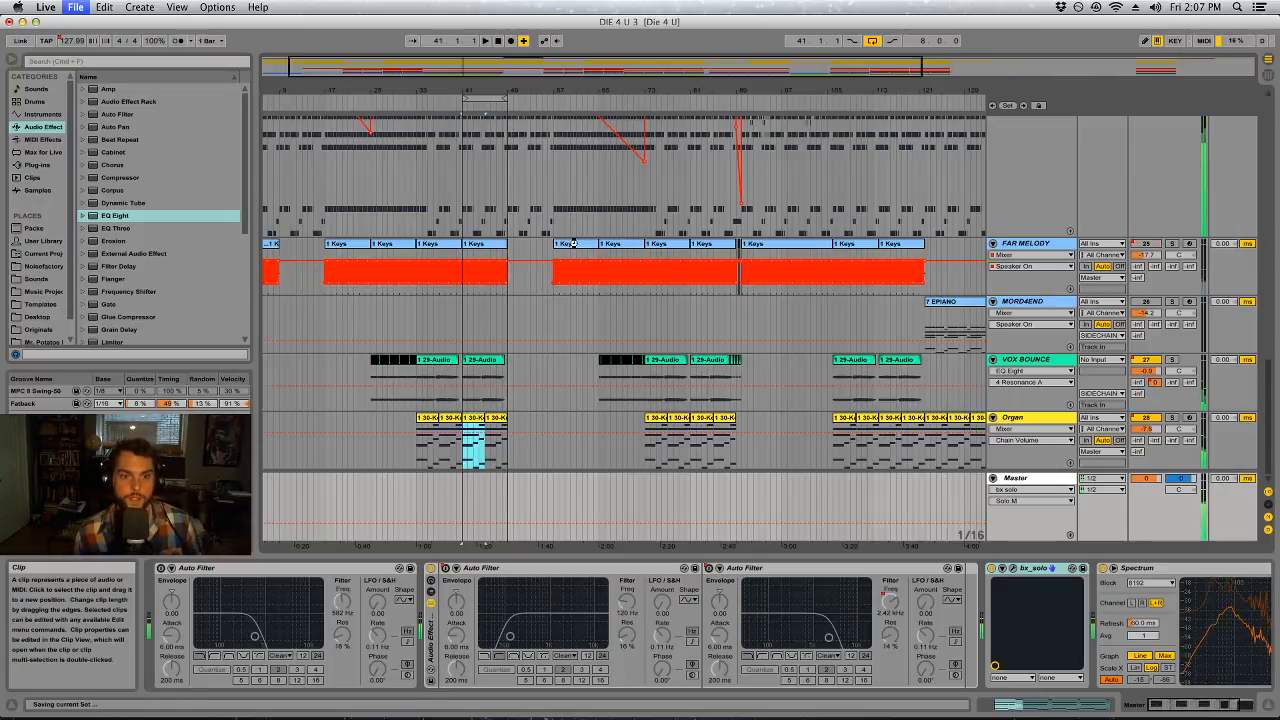
Play the Organ clip from bar 41 and examine the devices along the Organ track's chain
left_click(432, 420)
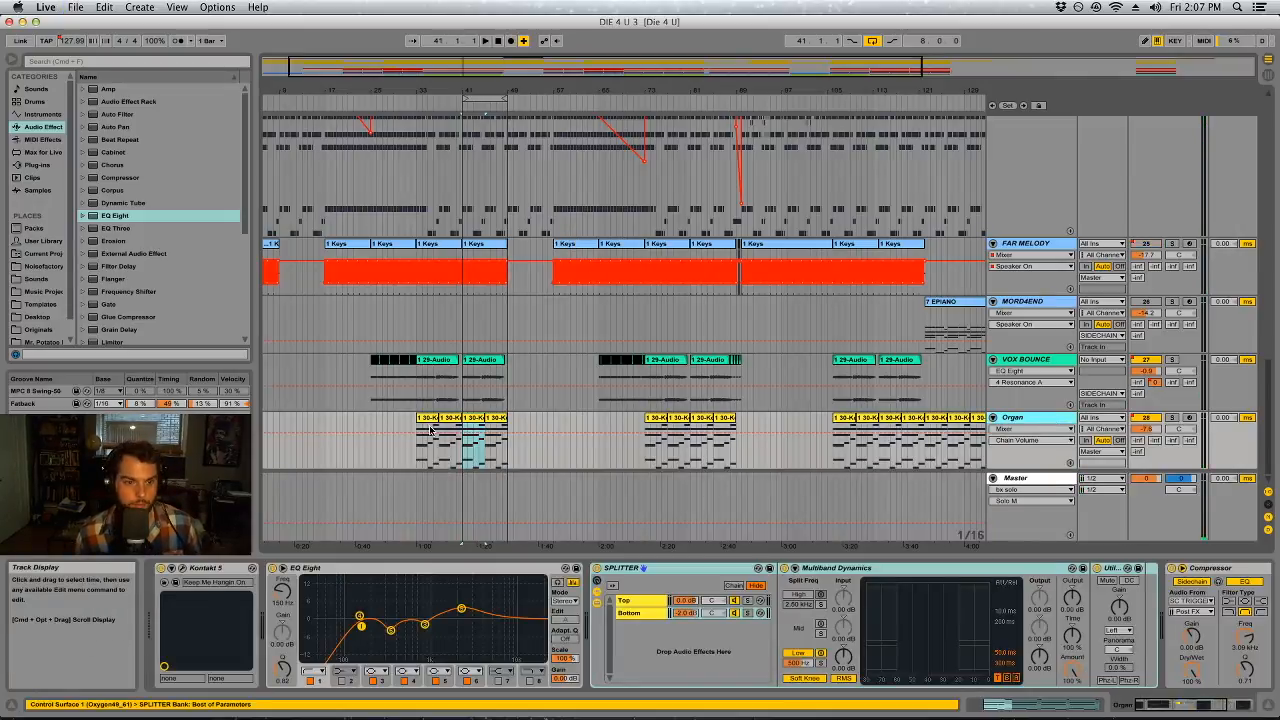
left_click(472, 418)
key("space")
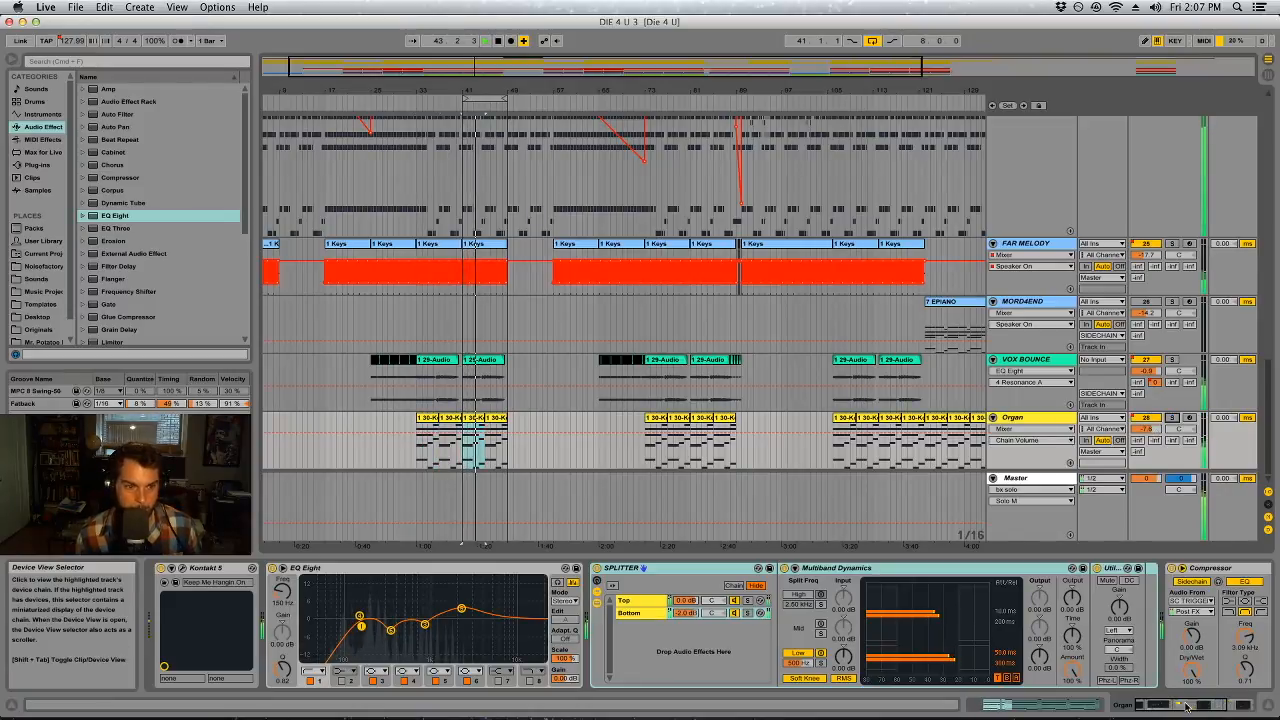
left_click(1218, 704)
left_click(1196, 704)
left_click(1237, 704)
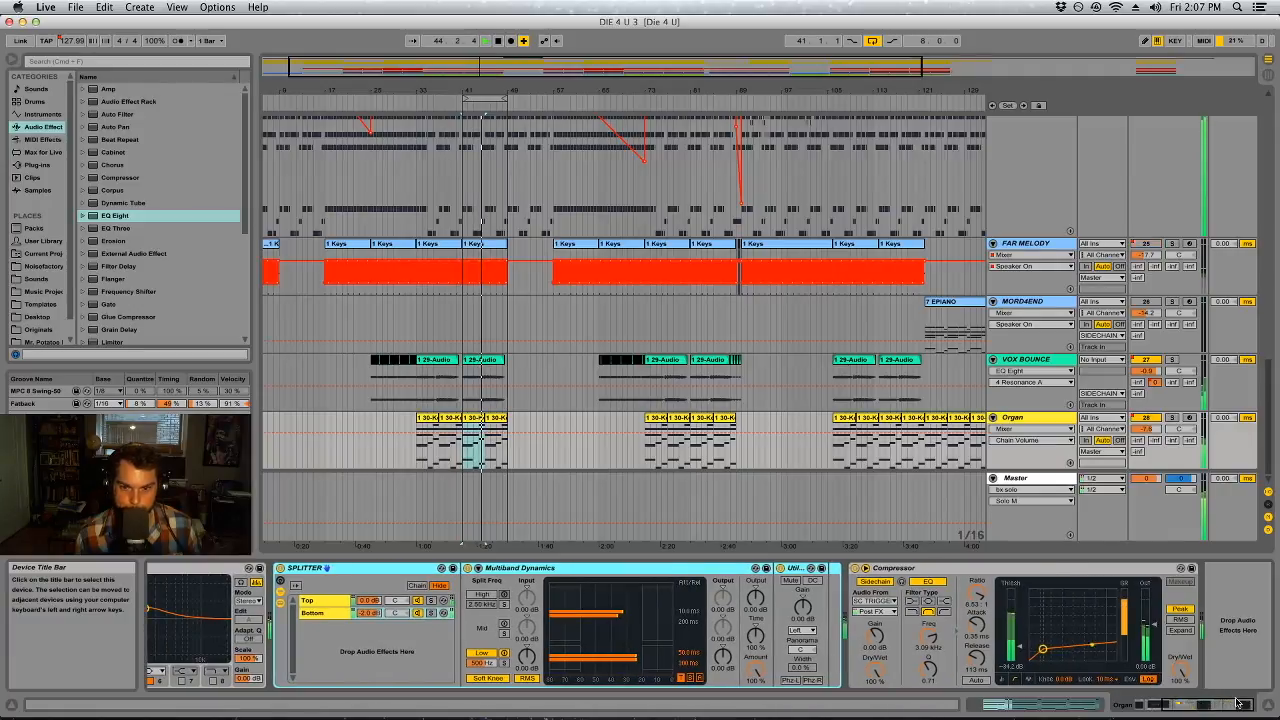
left_click(1165, 704)
key("space")
Delete the sidechain Compressor at the end of the Organ track's device chain
left_click(1234, 704)
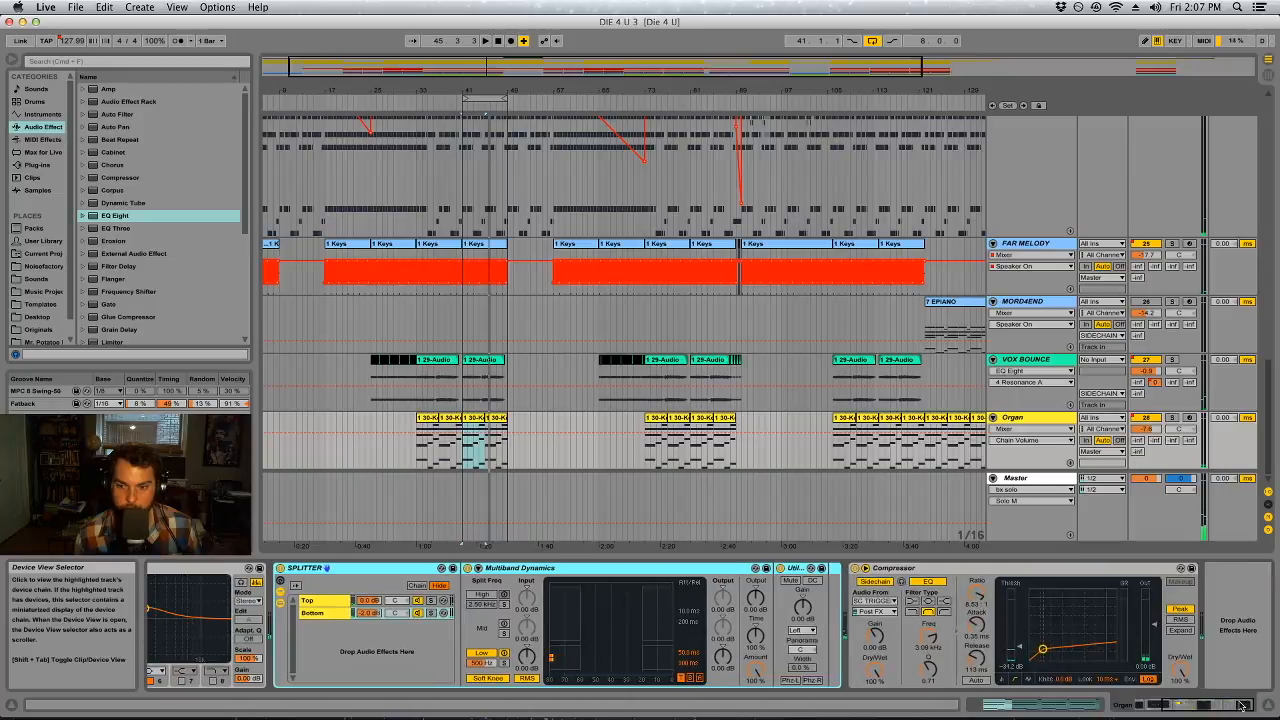
left_click(999, 568)
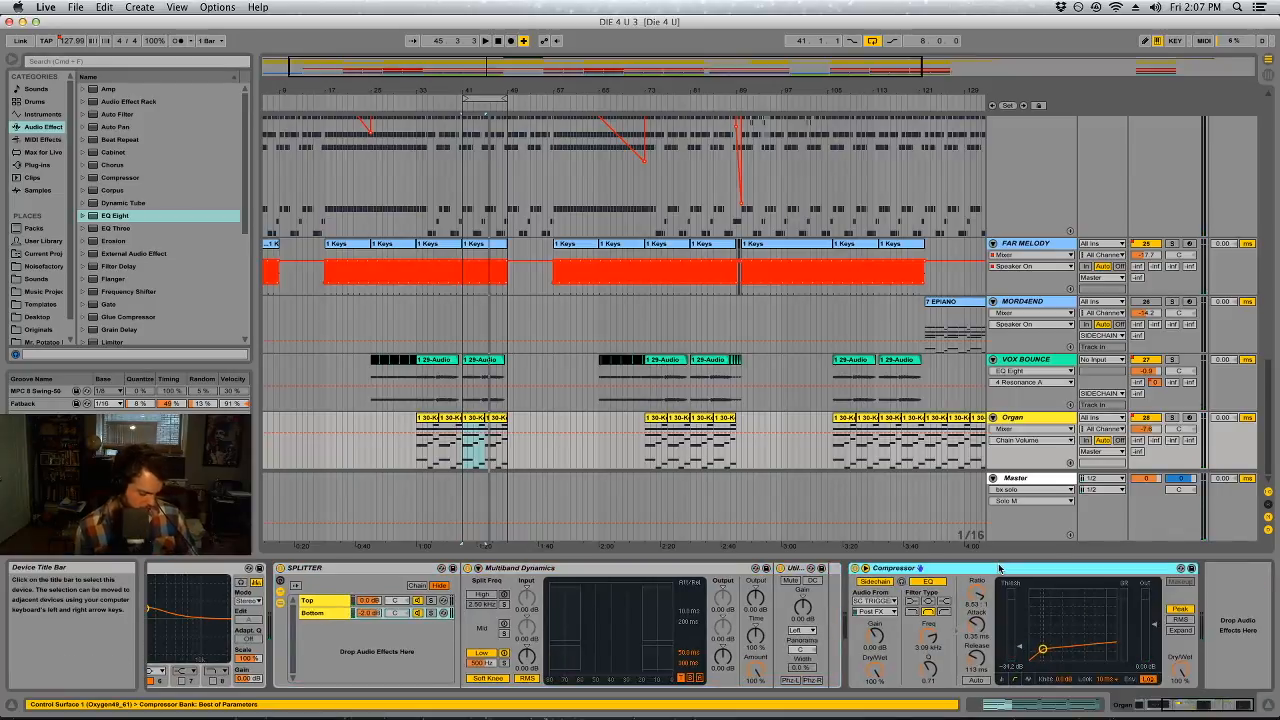
key("Delete")
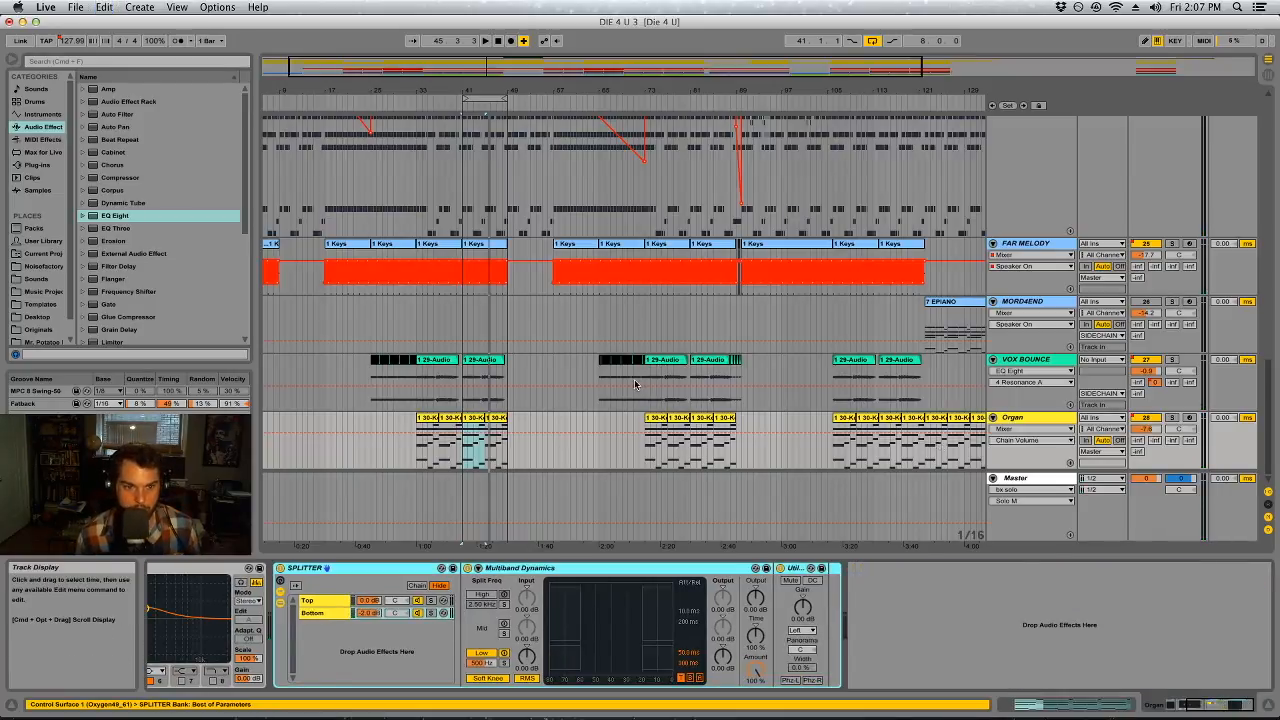
Freeze and flatten the Organ track, then paste the sidechain Compressor back onto it
right_click(1010, 418)
left_click(1046, 502)
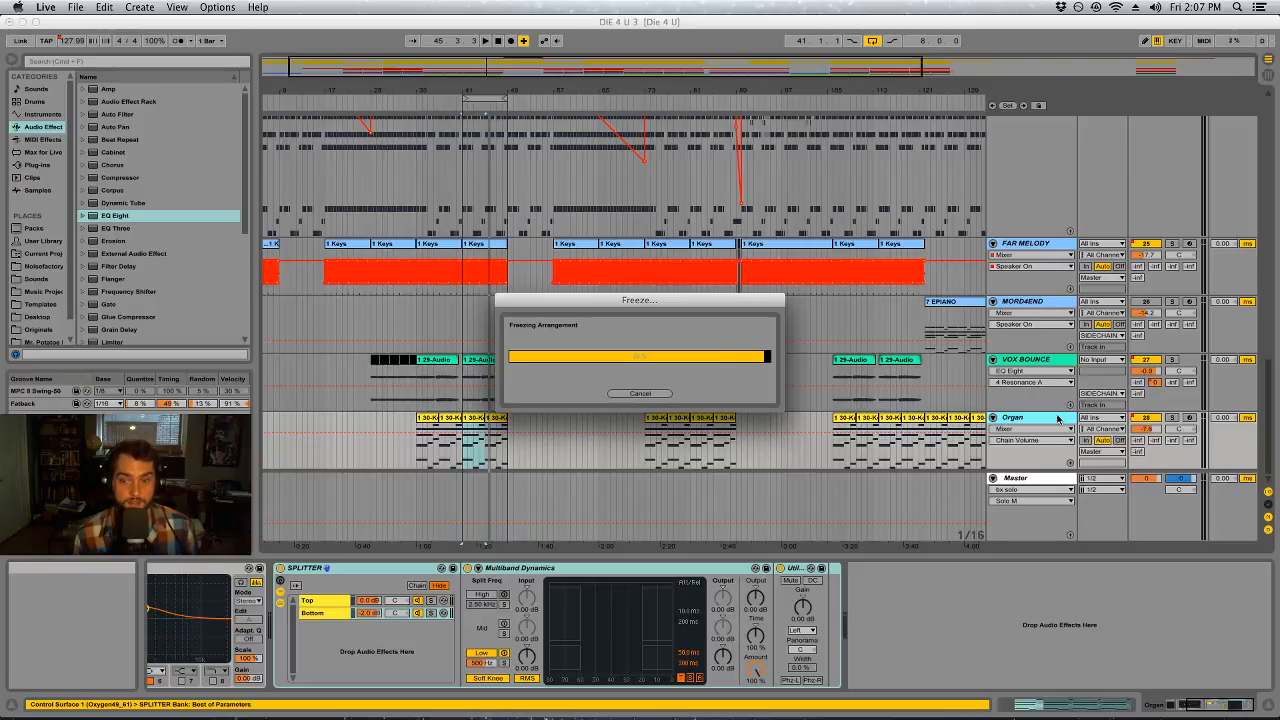
right_click(1057, 419)
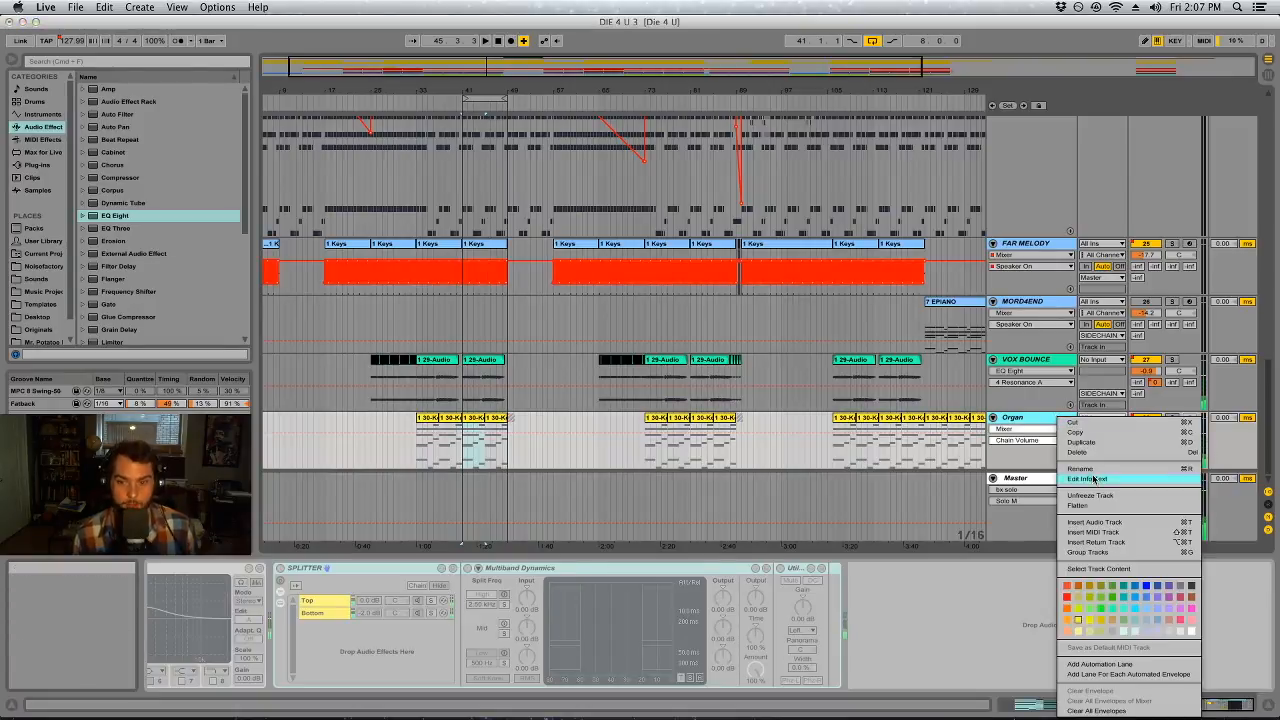
left_click(1092, 509)
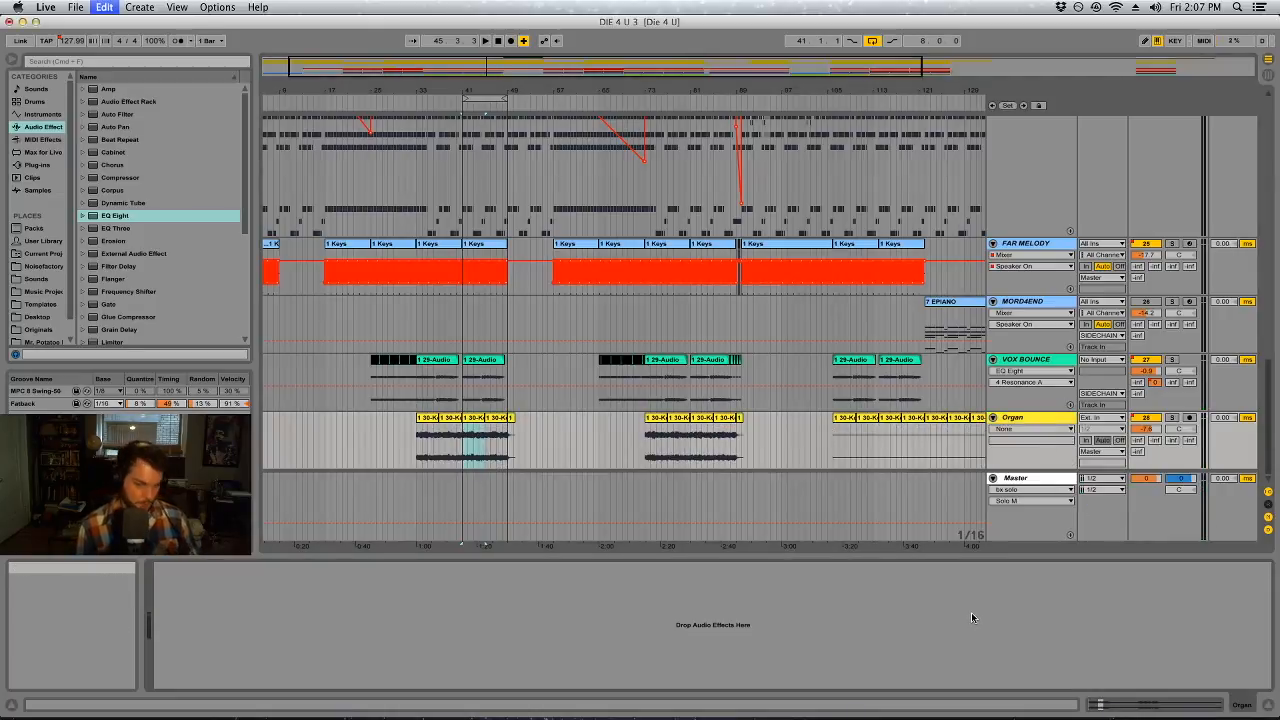
key("super+v")
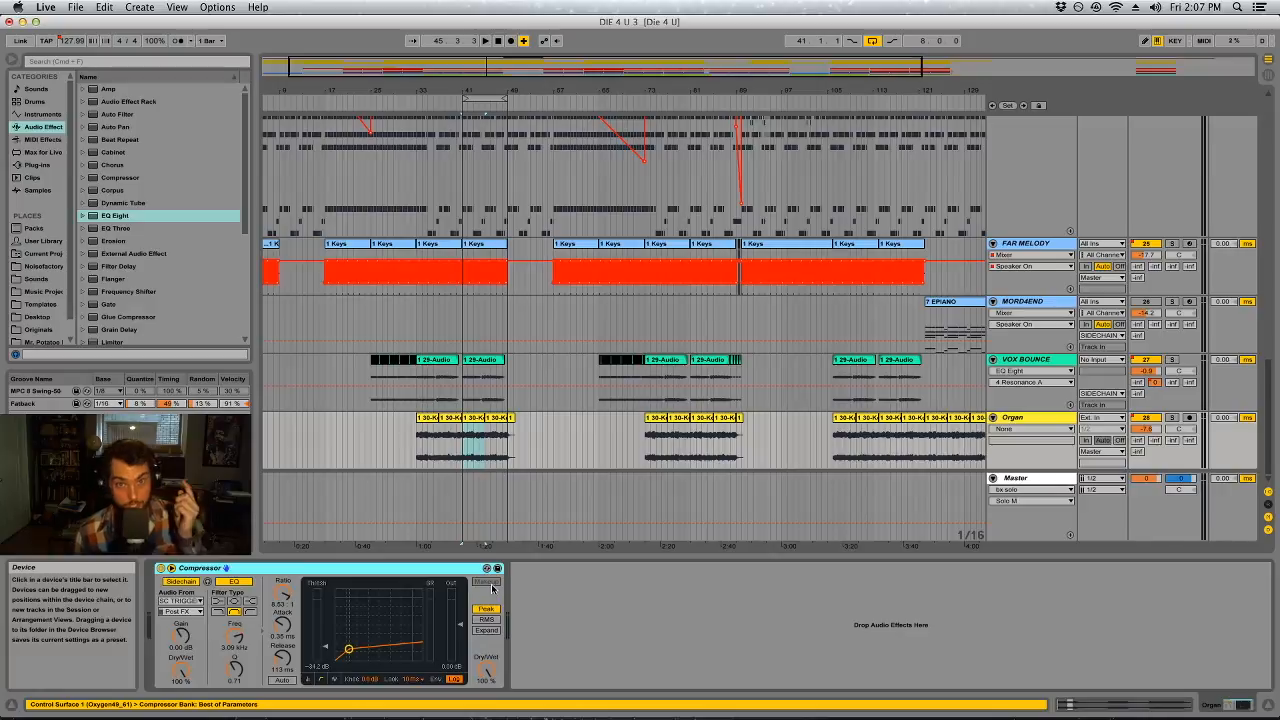
Play the arrangement from the VOX BOUNCE clip at bar 73 and solo the SUB Top track
left_click(695, 398)
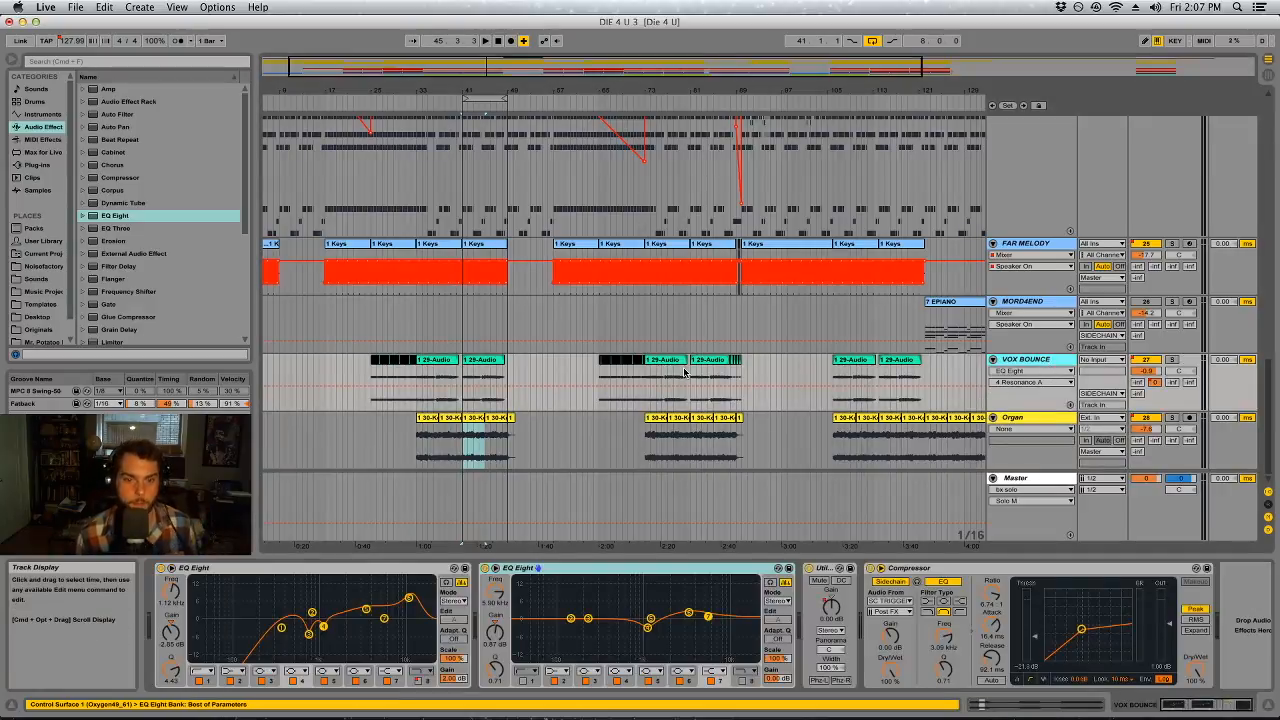
left_click_drag(686, 372, 646, 374)
key("space")
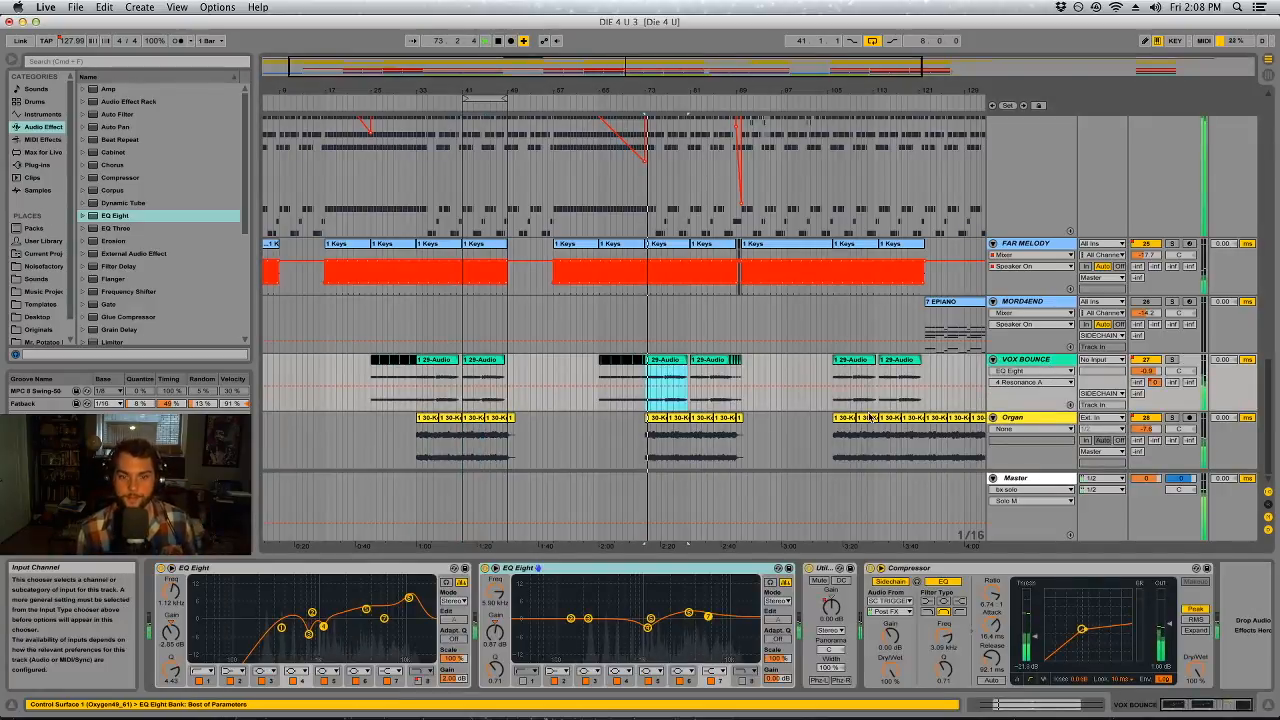
scroll(783, 436, "up", 10)
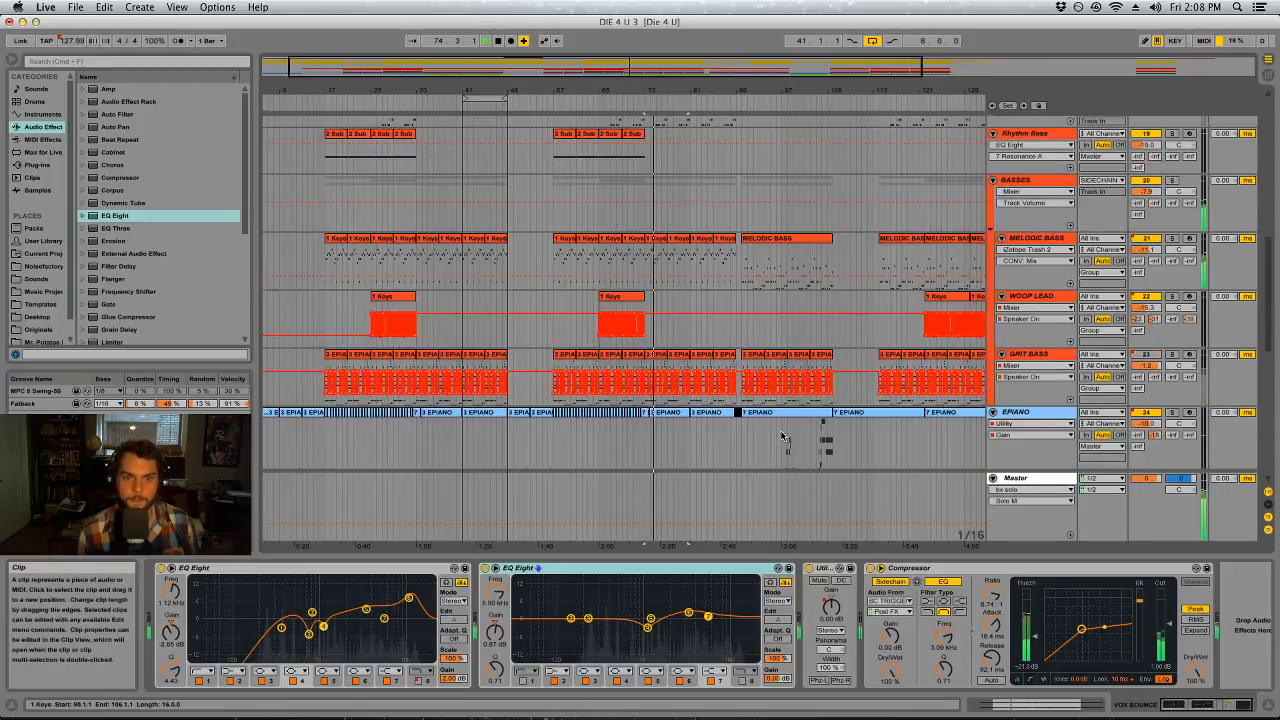
scroll(783, 436, "up", 2)
scroll(1150, 210, "up", 5)
left_click(1151, 210)
left_click(1152, 210)
left_click(1172, 209)
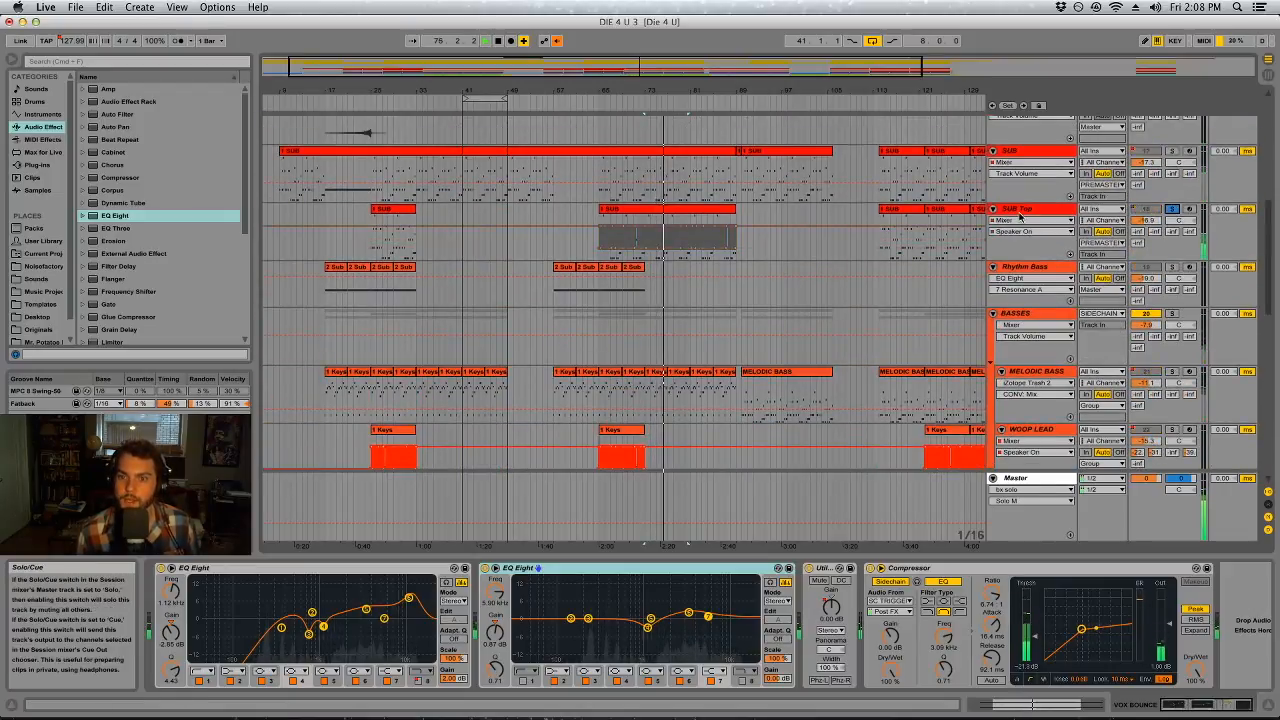
In SUB Top's EQ Eight, enable band 6 as a narrow cut of about 4.3 dB at 1.18 kHz and lower the high cut to 2.50 kHz
left_click(1037, 209)
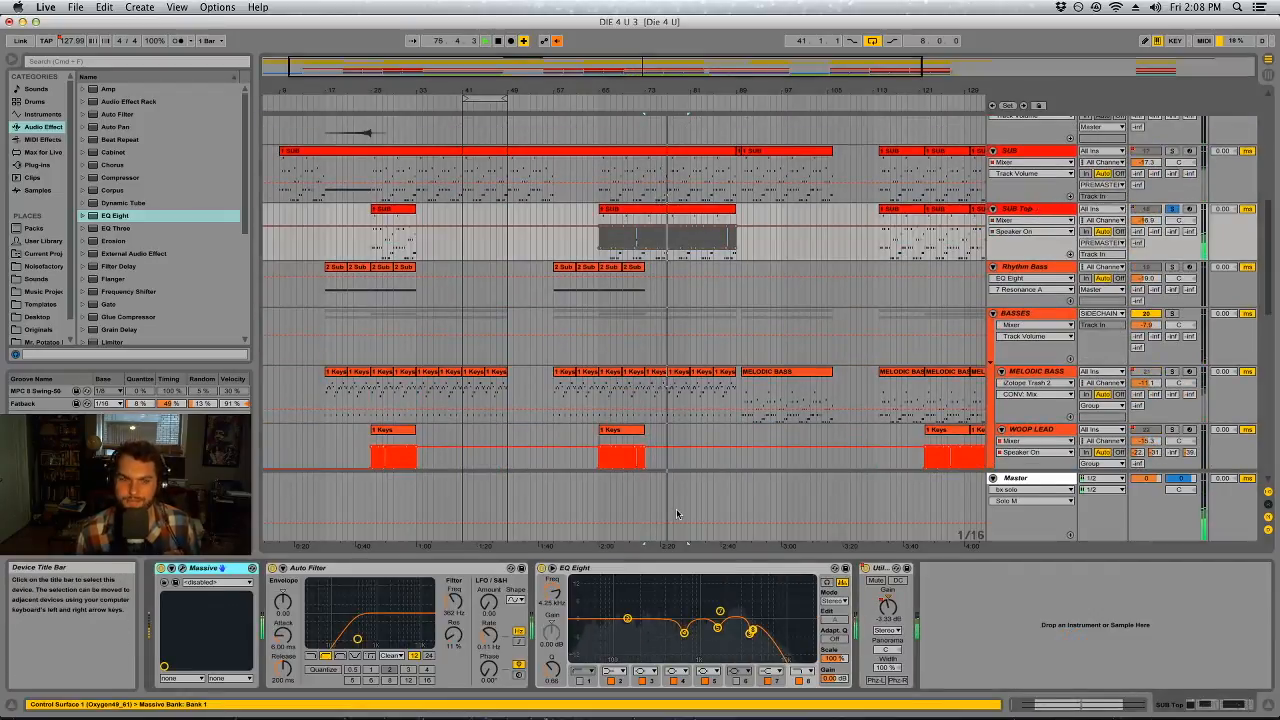
left_click(737, 681)
left_click_drag(735, 616, 706, 580)
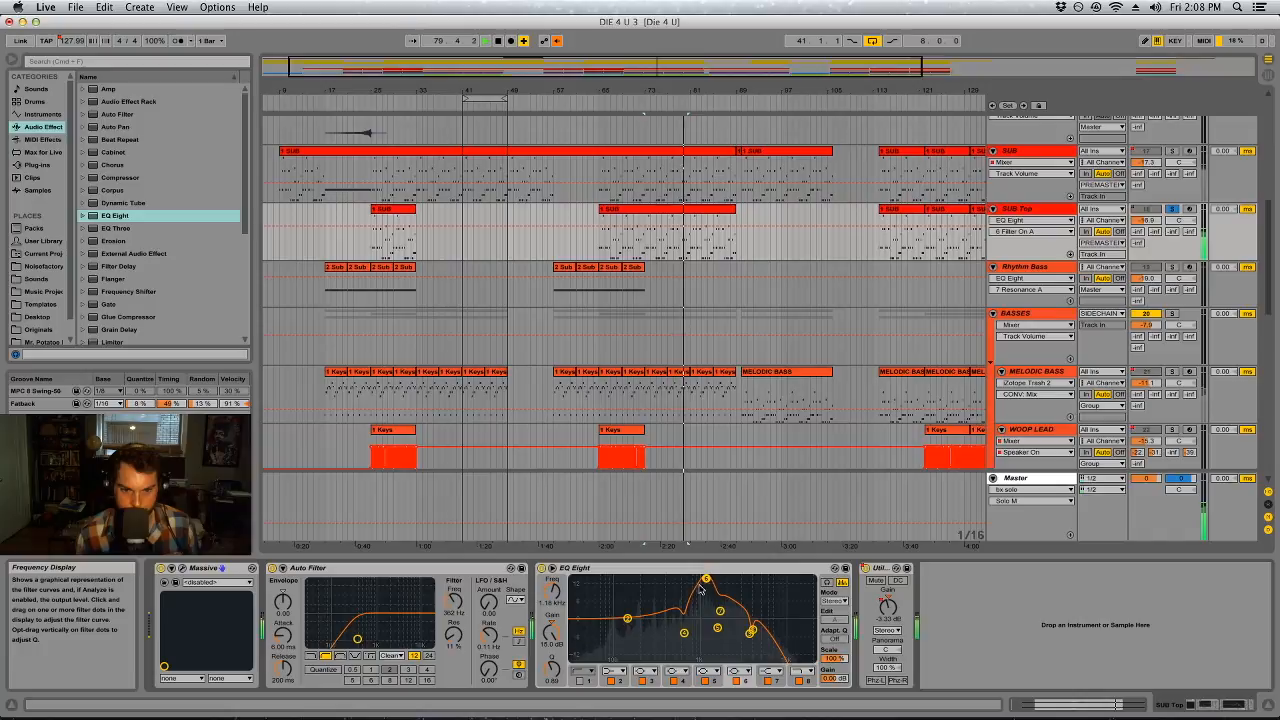
left_click_drag(551, 669, 551, 703)
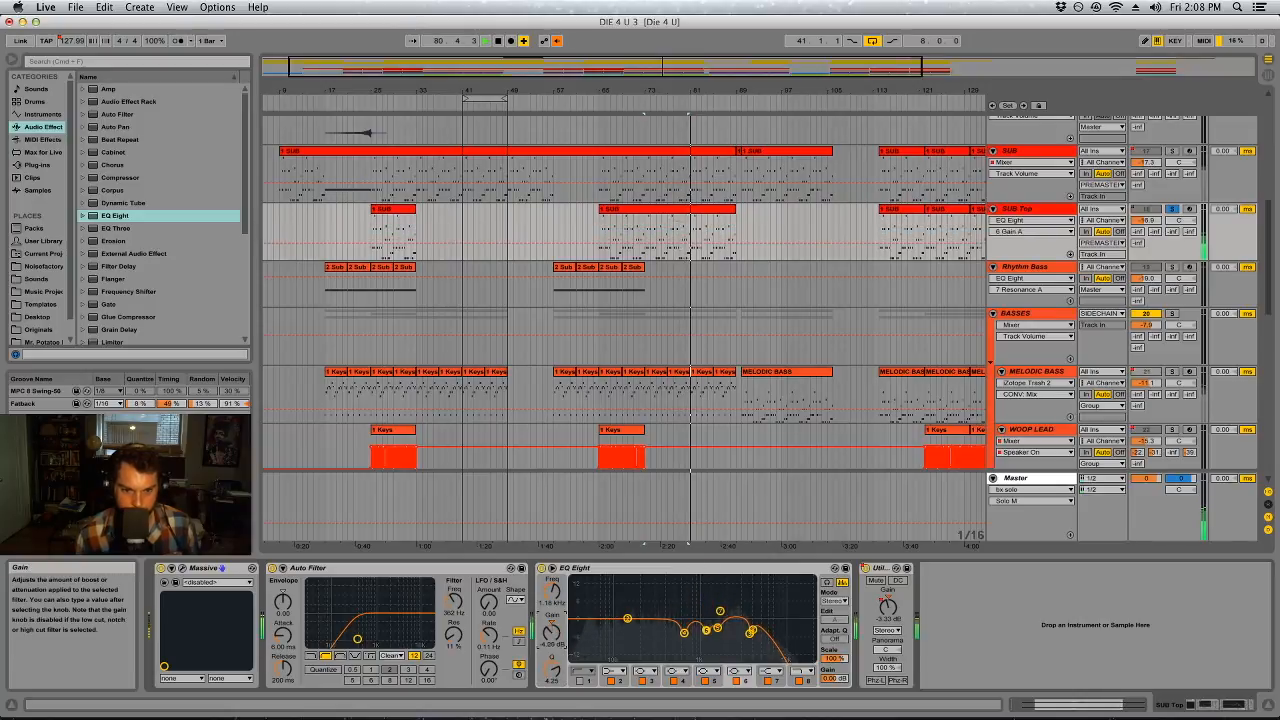
left_click(751, 632)
left_click_drag(754, 632, 735, 628)
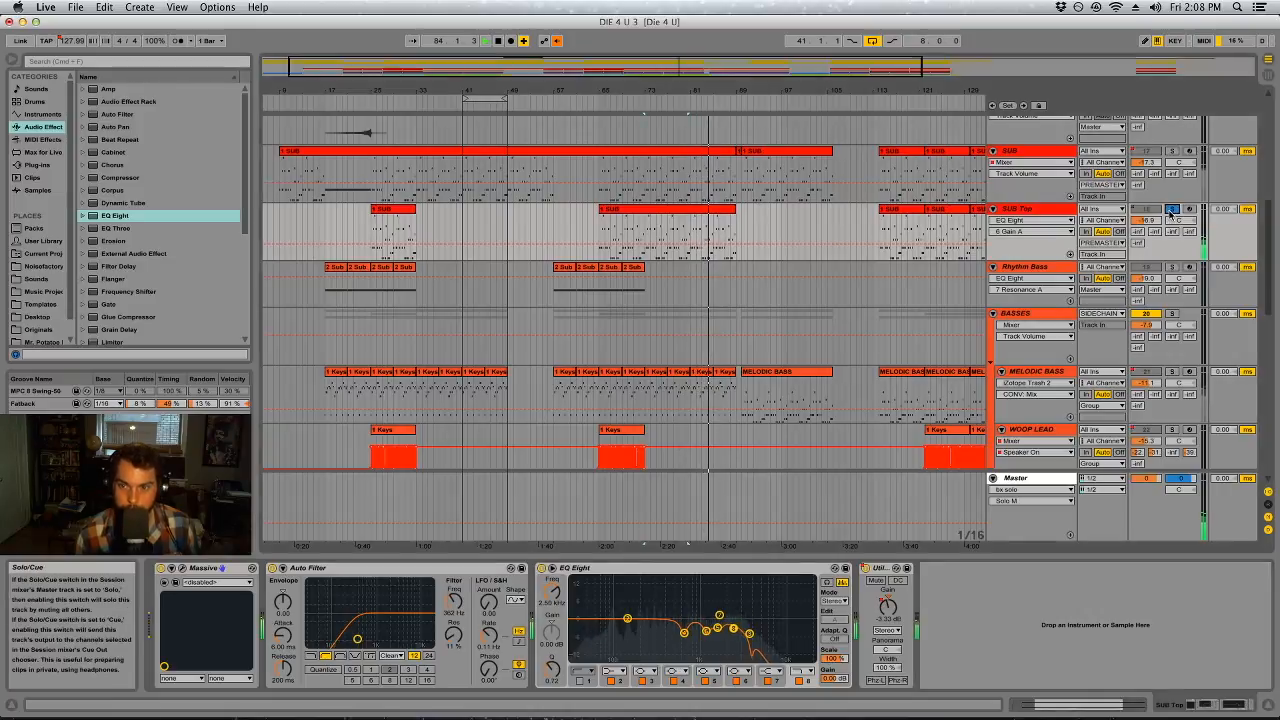
left_click_drag(806, 88, 626, 91)
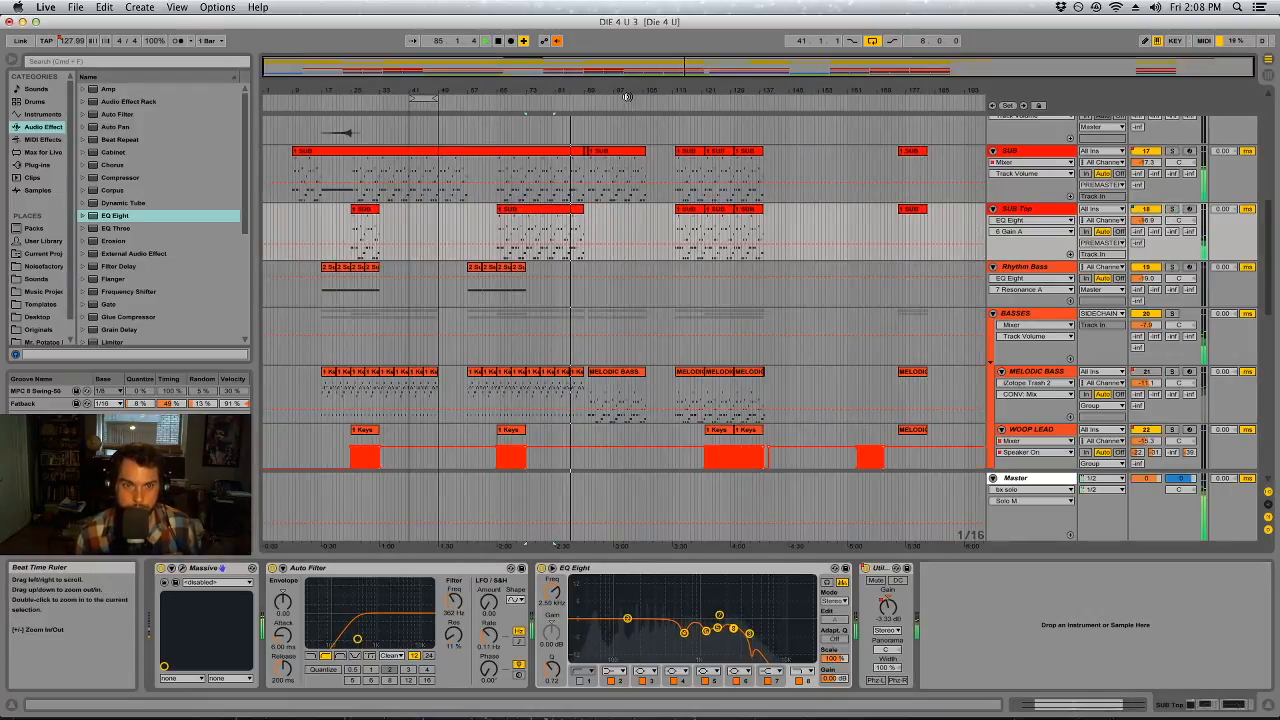
scroll(654, 255, "down", 5)
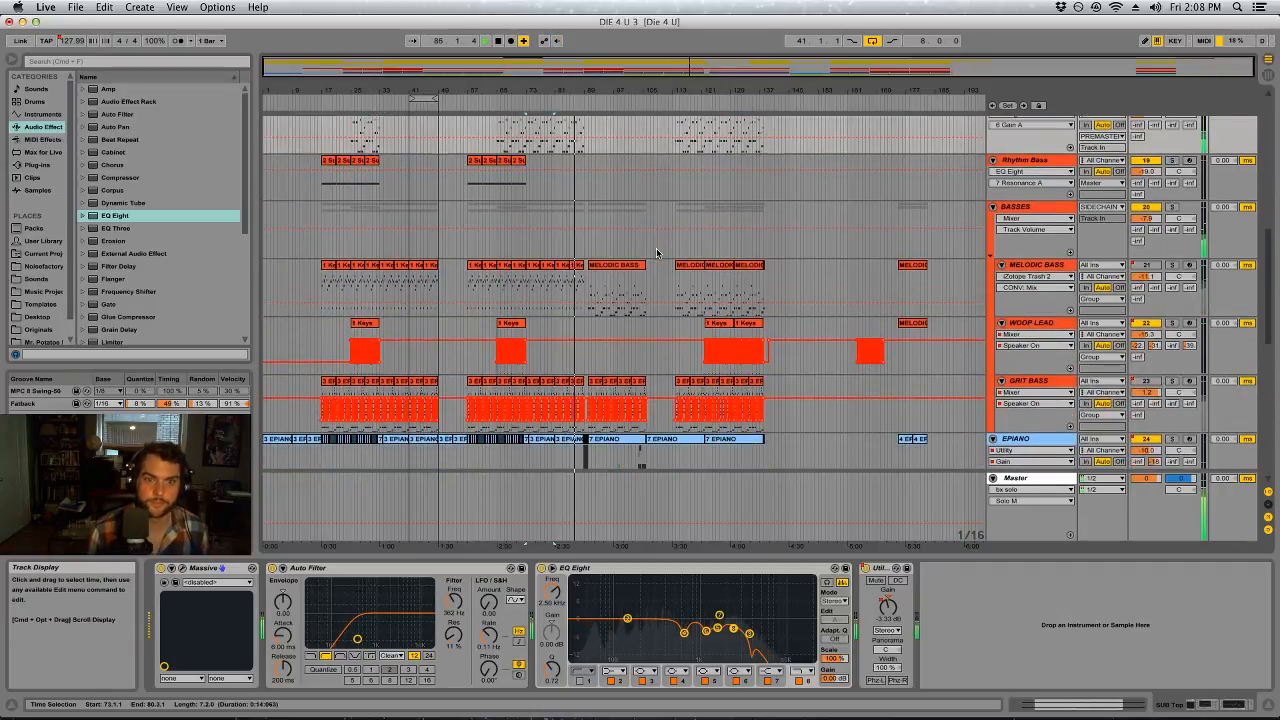
key("Tab")
left_click(1231, 76)
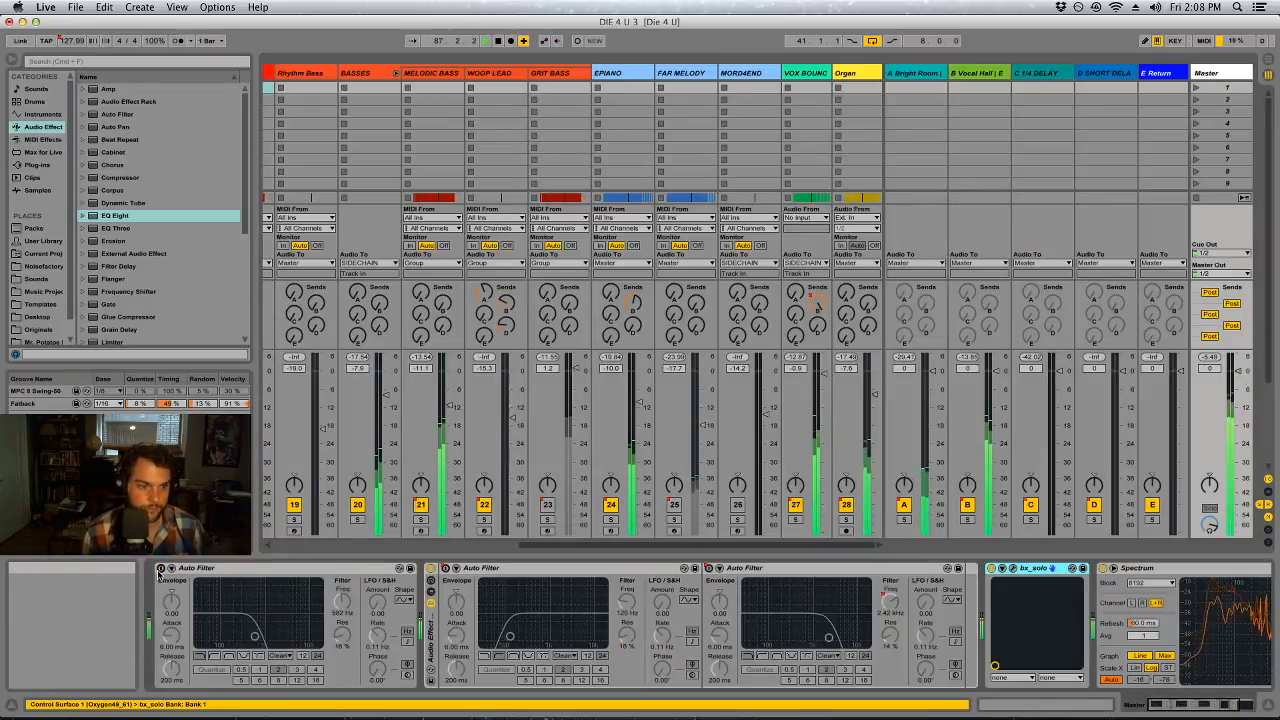
left_click(162, 569)
Return to the arrangement and loop the section starting at bar 81 over the GRIT BASS clips
key("Tab")
left_click_drag(435, 99, 553, 116)
left_click(567, 383)
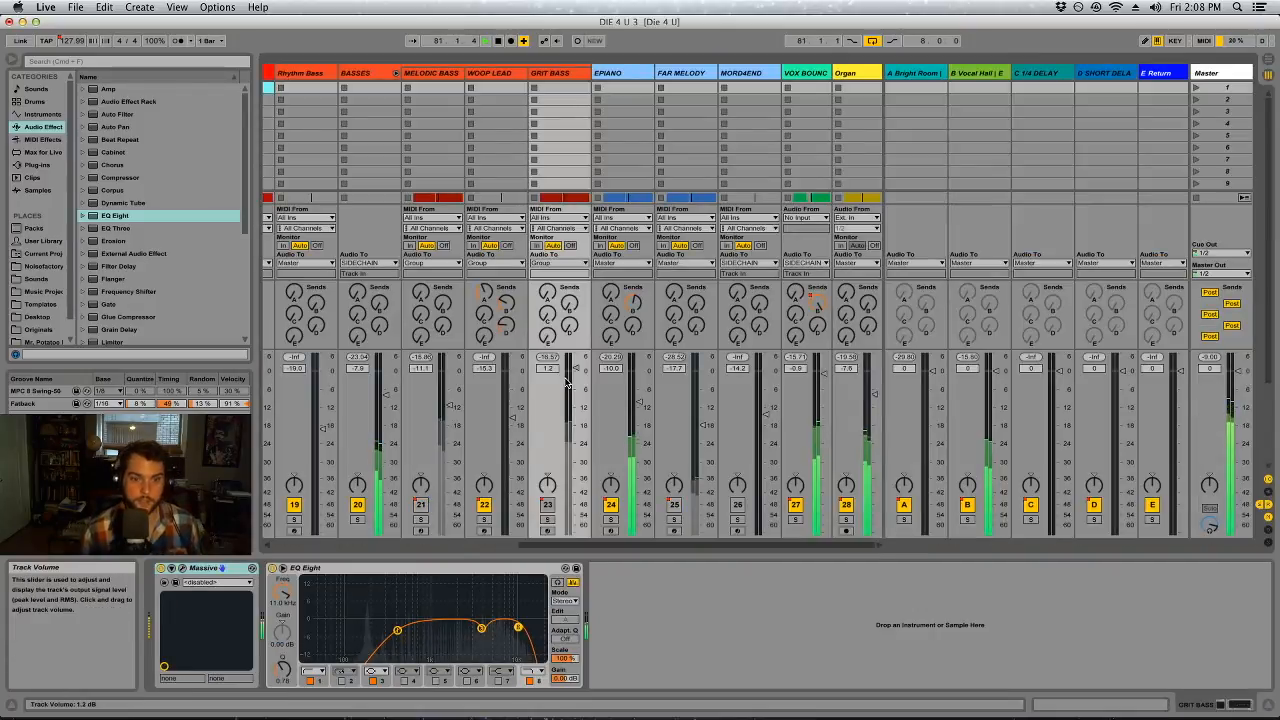
Lower the Master's low-pass Auto Filter cutoff to 326 Hz and compare the mix with the Organ muted and unmuted
key("Tab")
left_click(1208, 73)
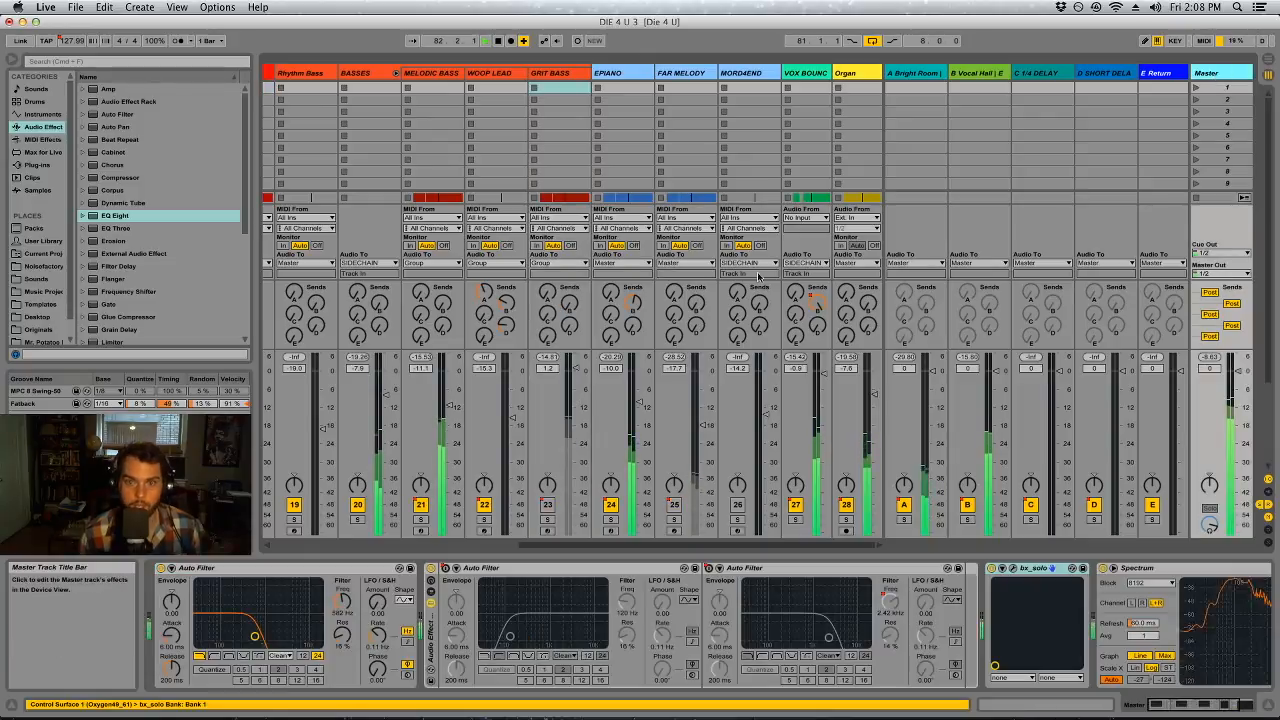
left_click_drag(342, 601, 342, 643)
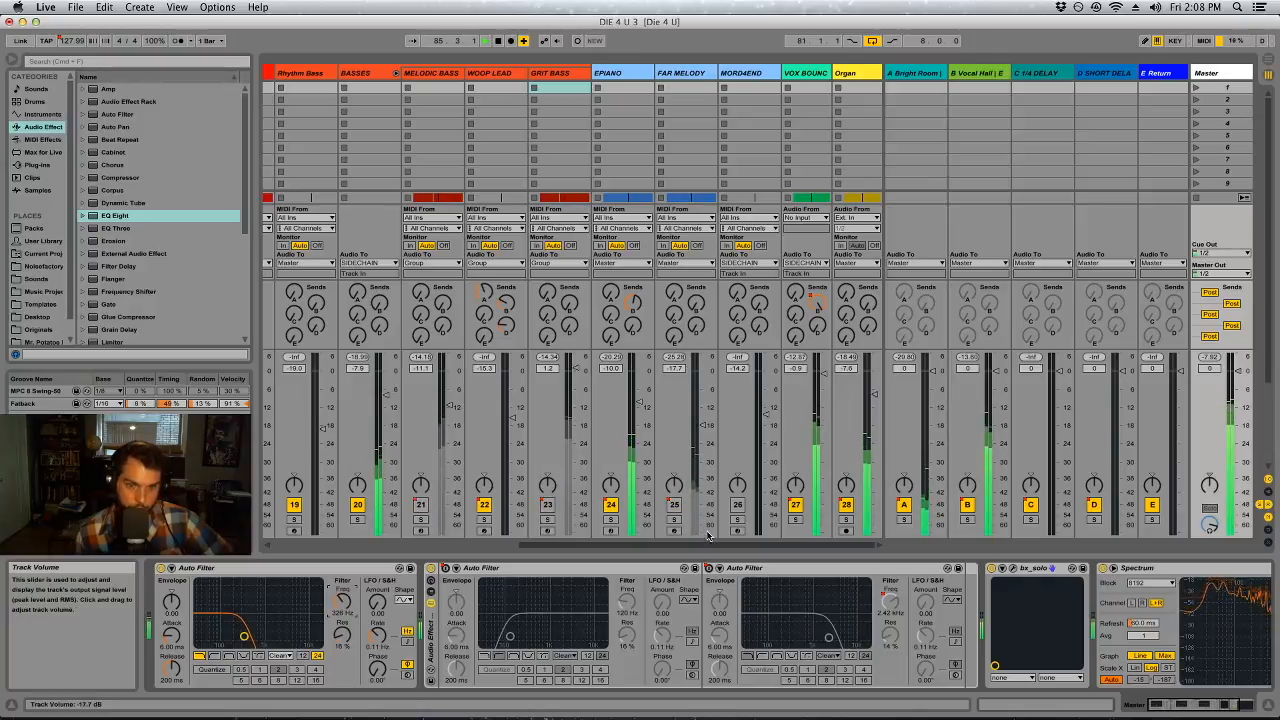
left_click(846, 505)
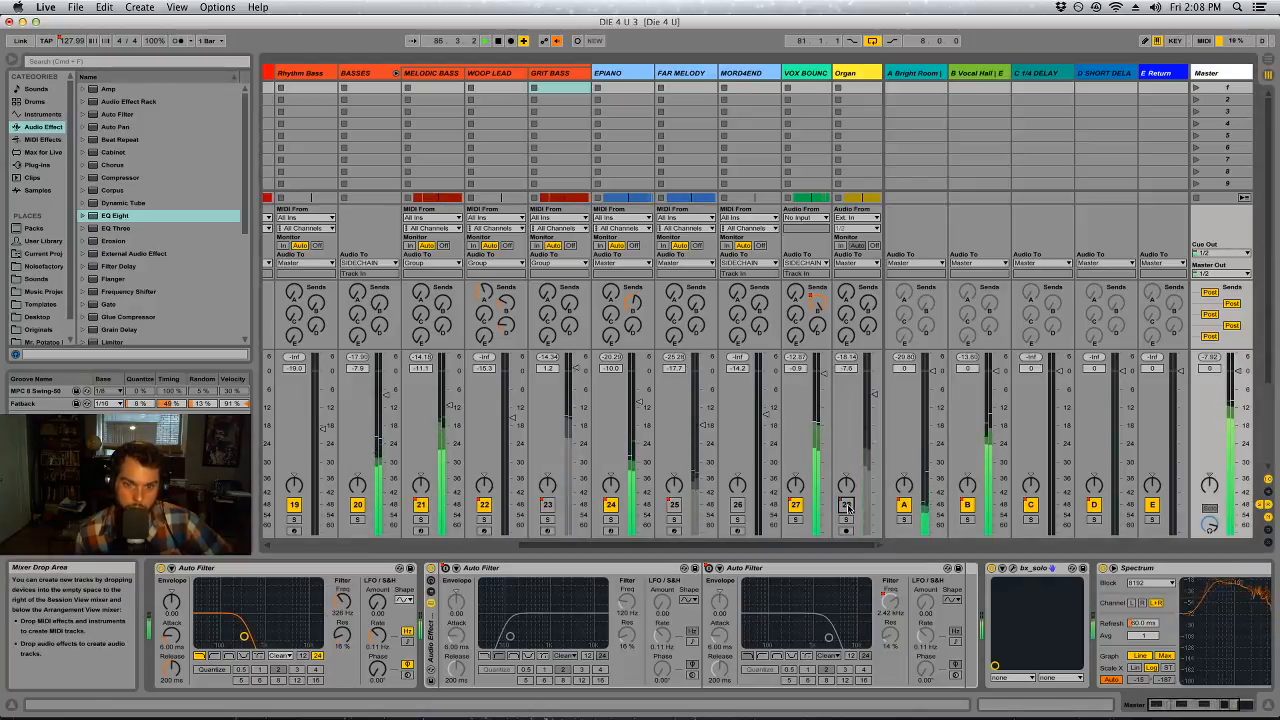
left_click(846, 505)
Insert an EQ Eight before the Organ's Compressor, with a band 1 low cut at 102 Hz and a slight band 3 dip
left_click(866, 88)
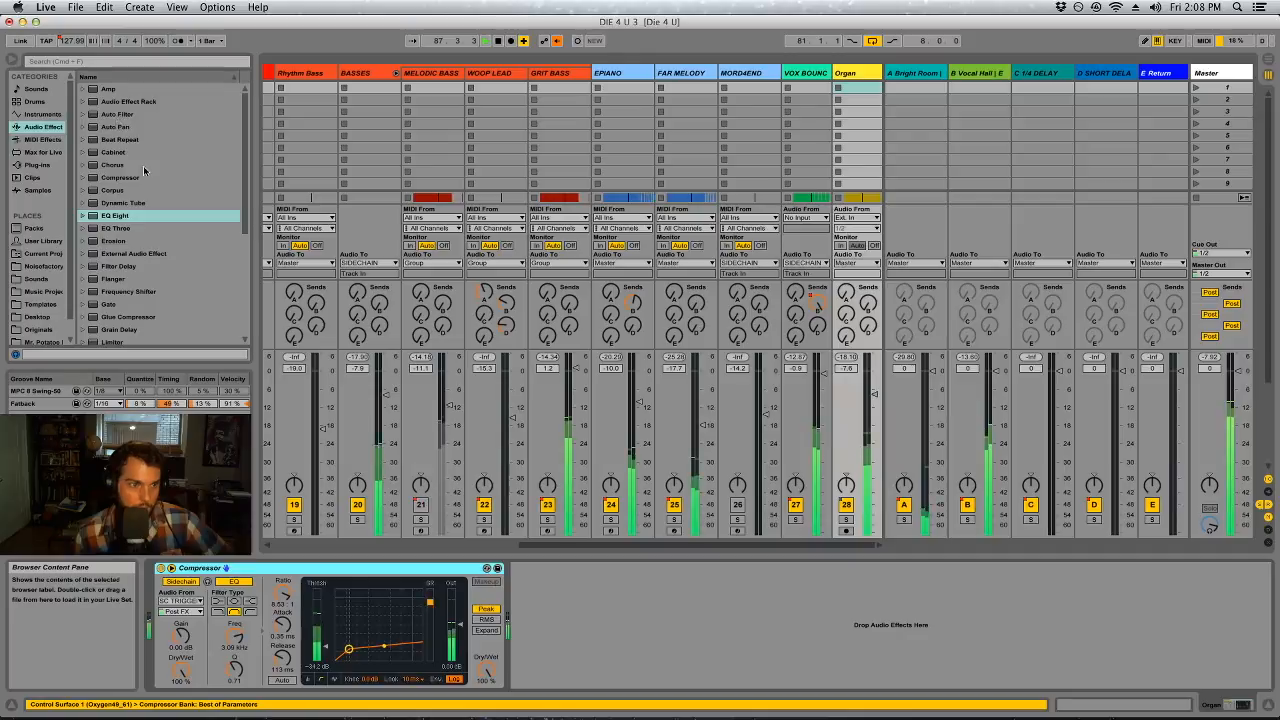
left_click_drag(120, 215, 257, 606)
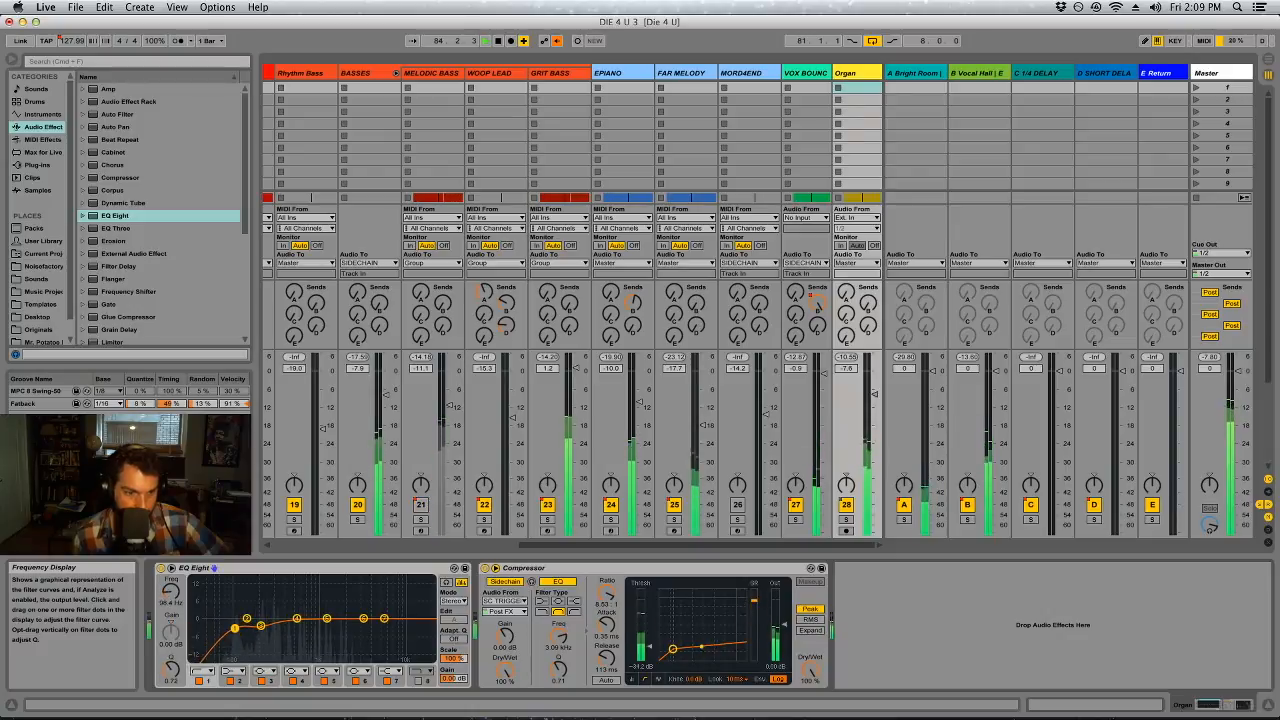
left_click_drag(235, 627, 236, 627)
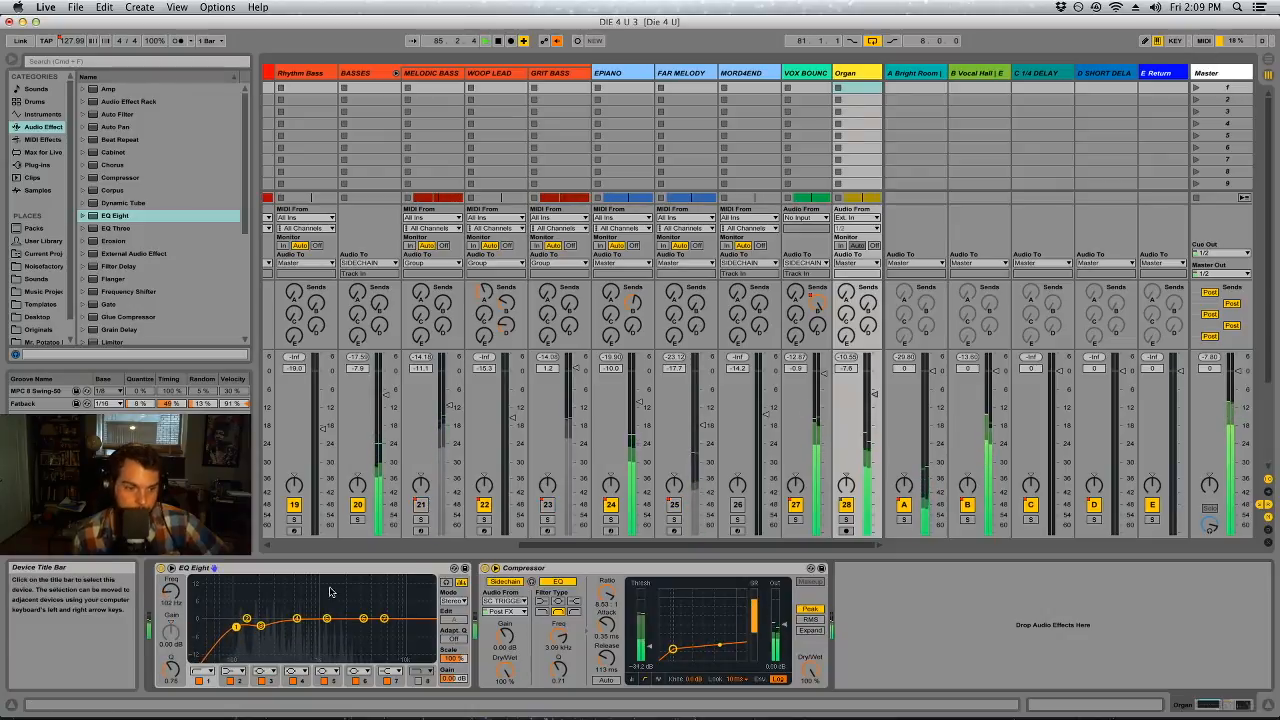
Lower the Master's first Auto Filter cutoff to about 309 Hz
left_click(1208, 73)
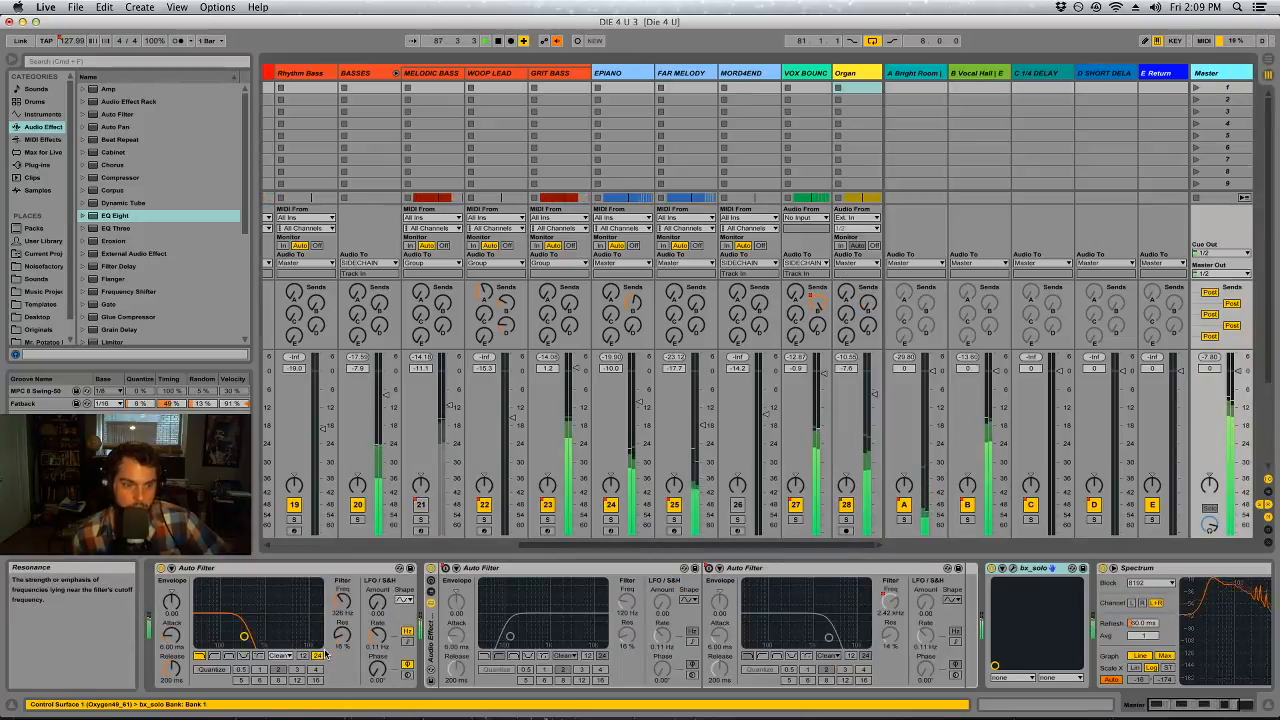
left_click_drag(343, 601, 343, 604)
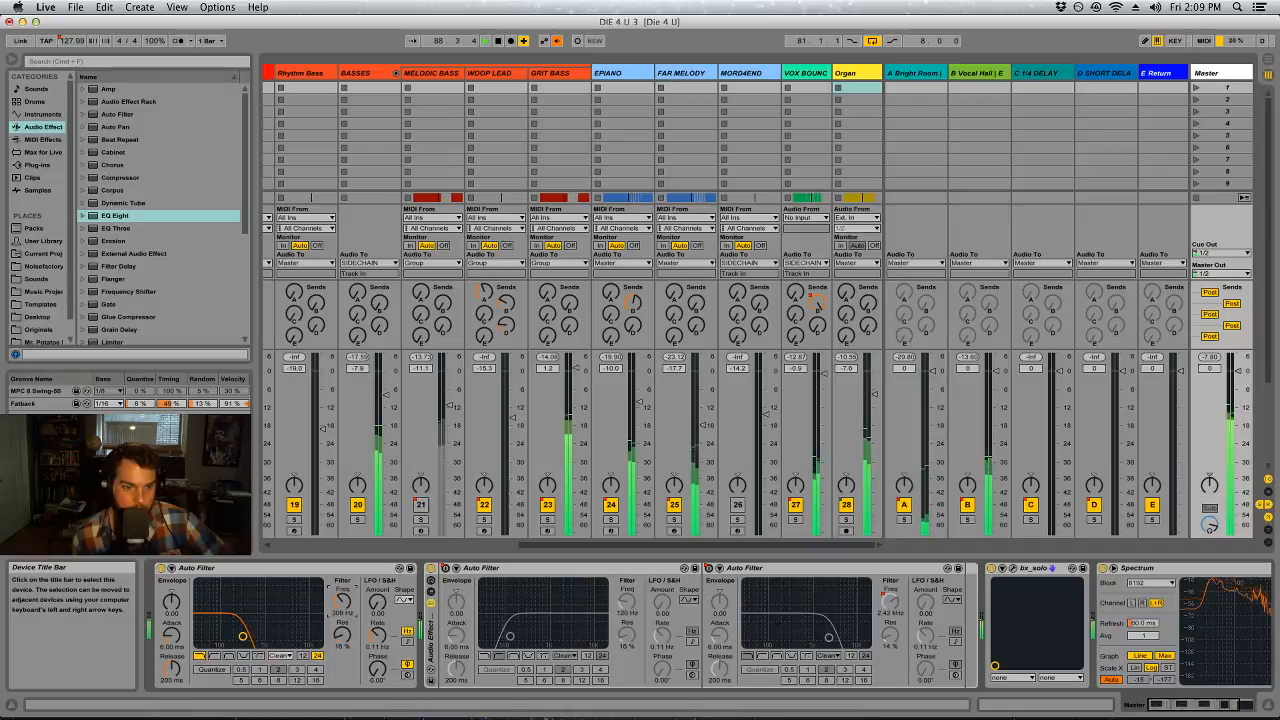
Deepen band 3 of the Organ's EQ Eight to about -4.1 dB at 197 Hz and nudge the band 1 low cut to 106 Hz
left_click(846, 73)
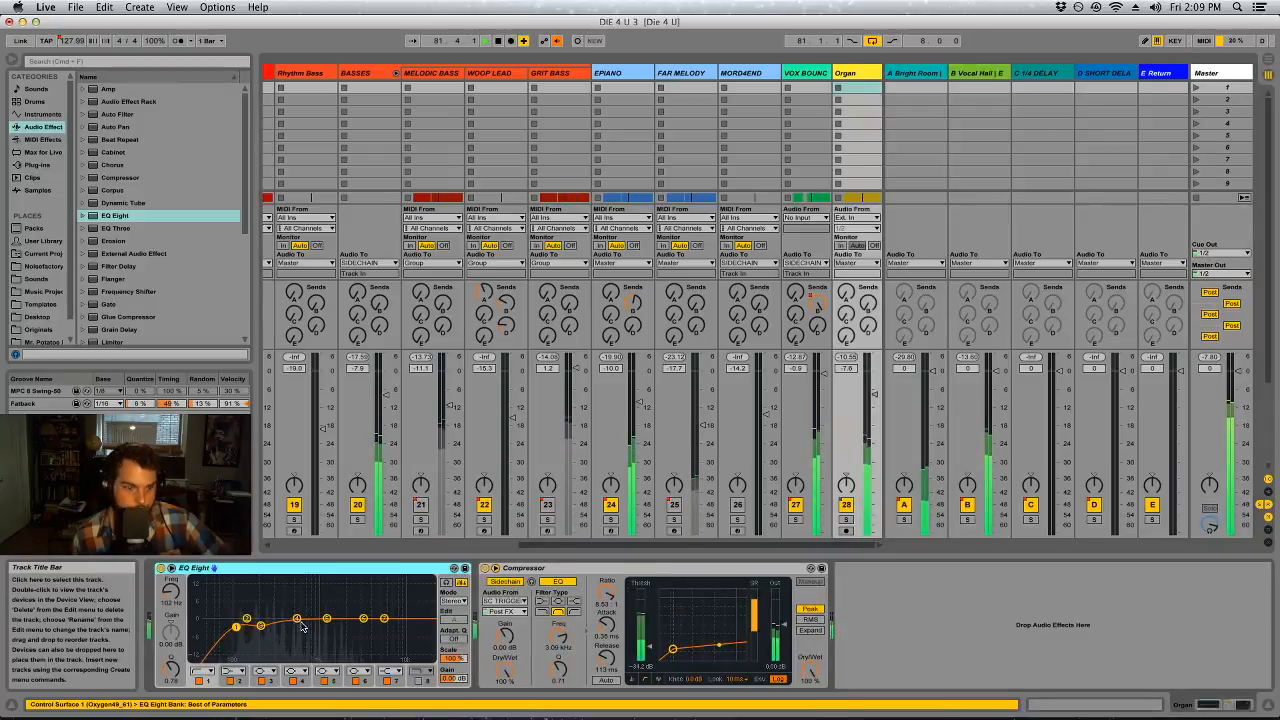
left_click(261, 627)
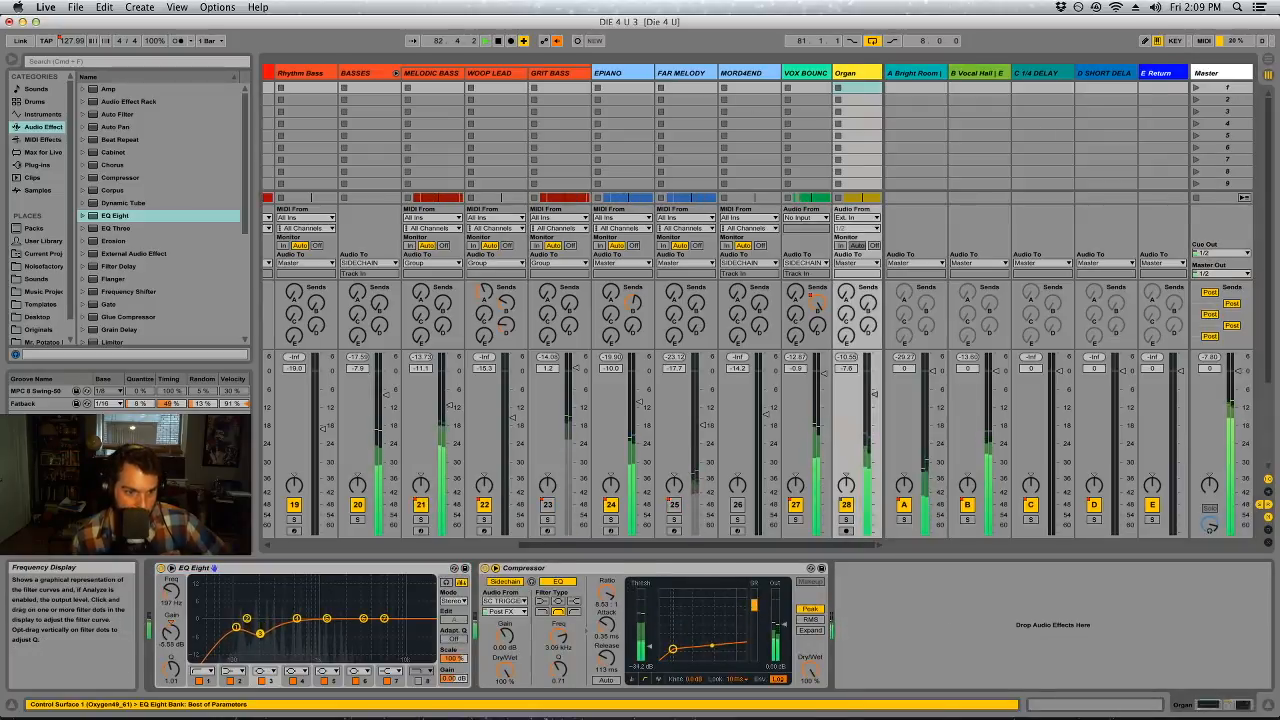
left_click_drag(260, 636, 260, 633)
left_click(236, 628)
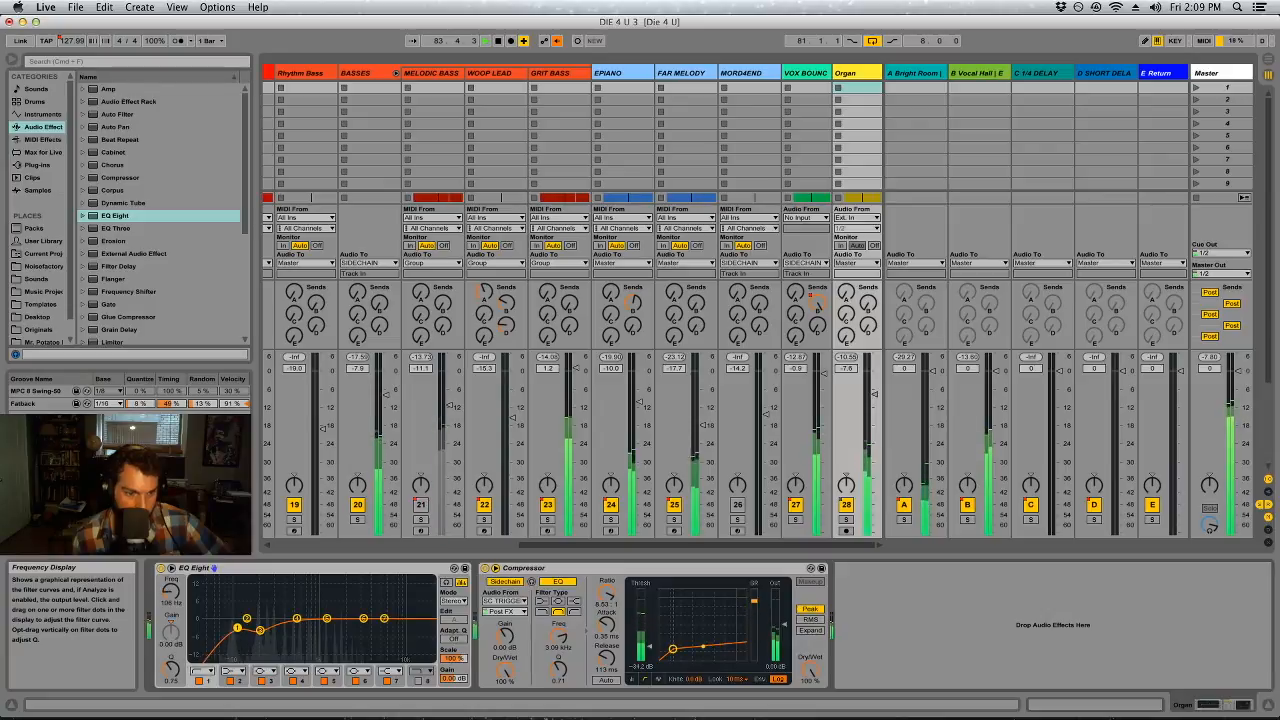
Sweep the Organ's band 1 low cut up to about 2.3 kHz and back to 117 Hz, muting VOX BOUNCE while listening
left_click_drag(266, 630, 344, 622)
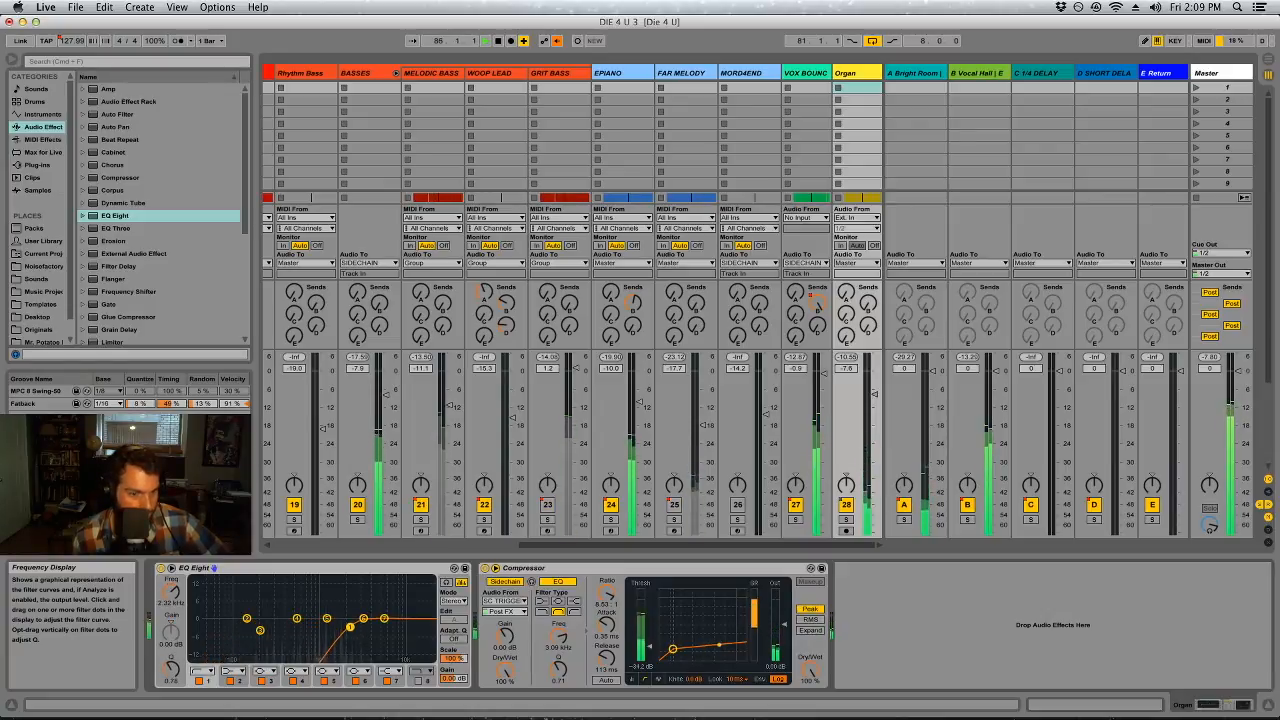
left_click(795, 505)
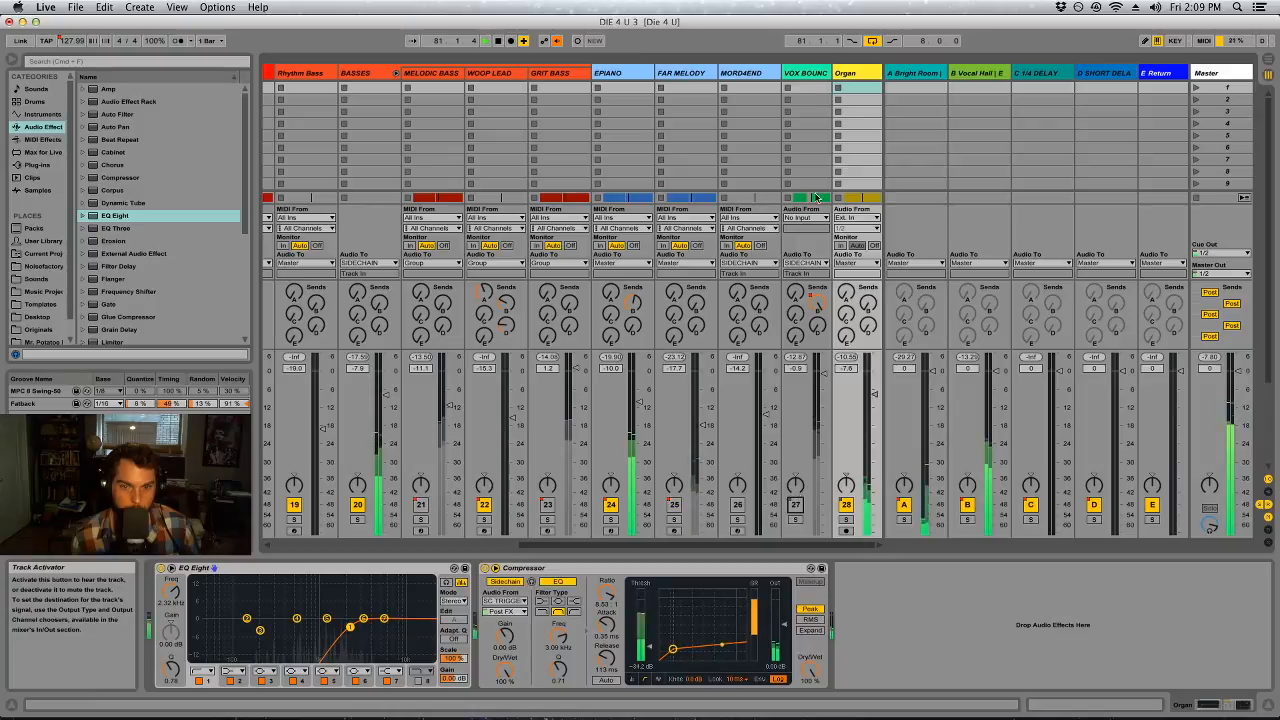
left_click_drag(350, 627, 296, 626)
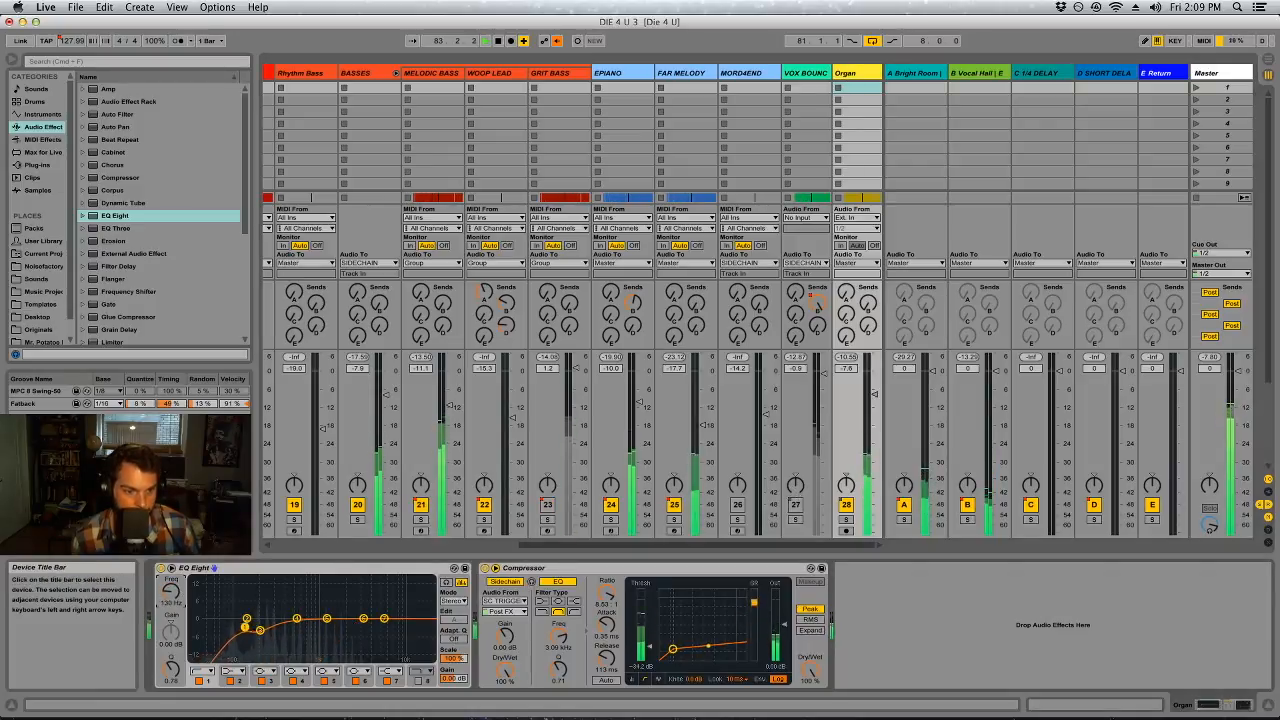
left_click_drag(243, 627, 241, 627)
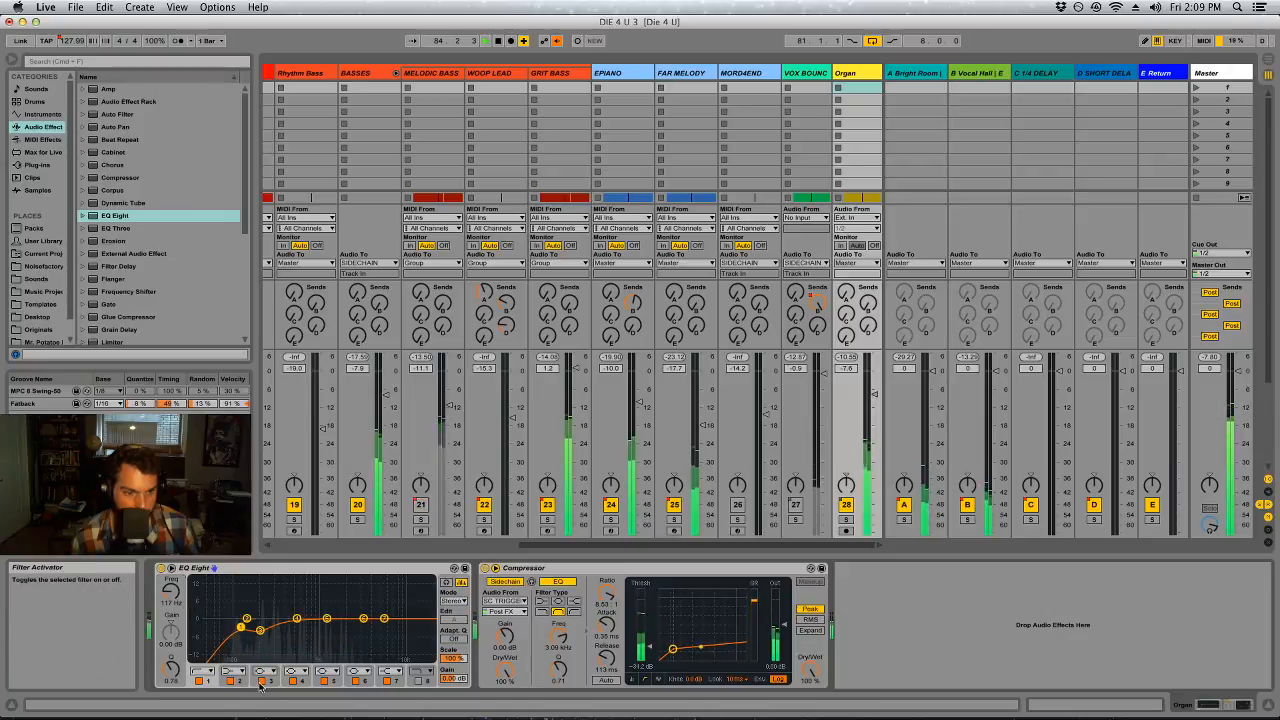
Compare the Organ EQ with band 3 off and on, set the band 1 low cut to 127 Hz, and unmute VOX BOUNCE
left_click(199, 681)
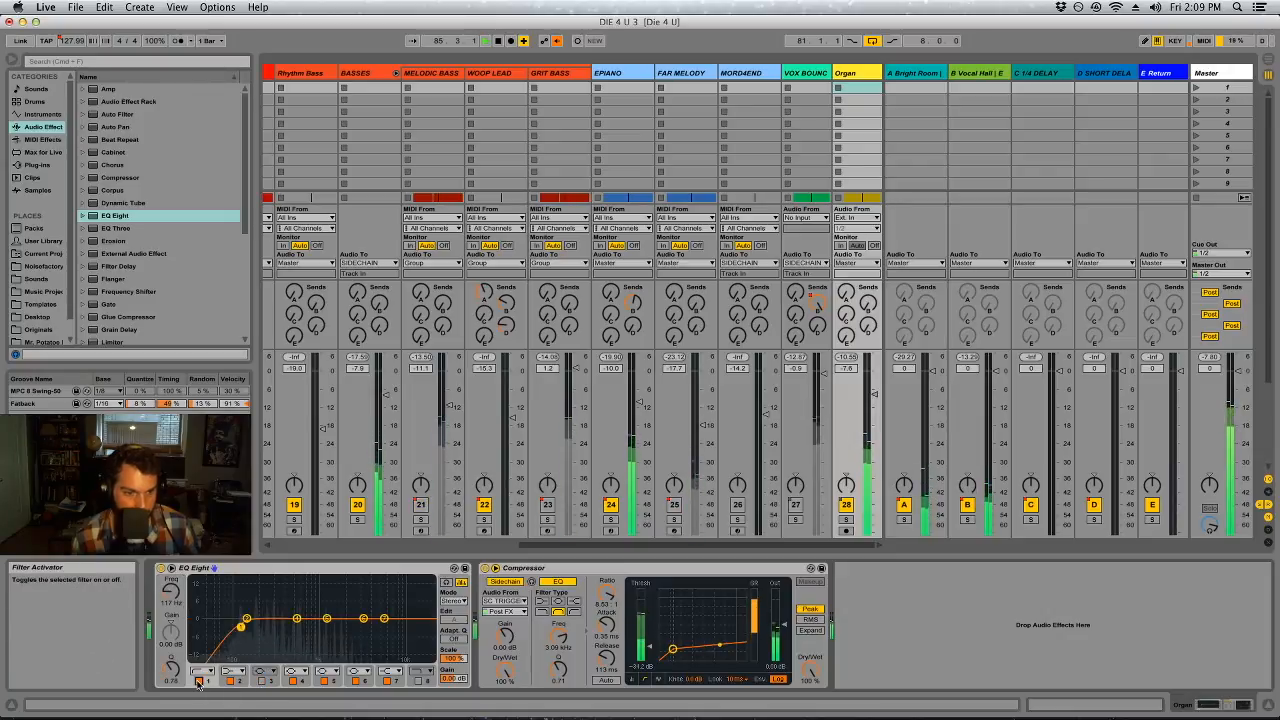
left_click(262, 681)
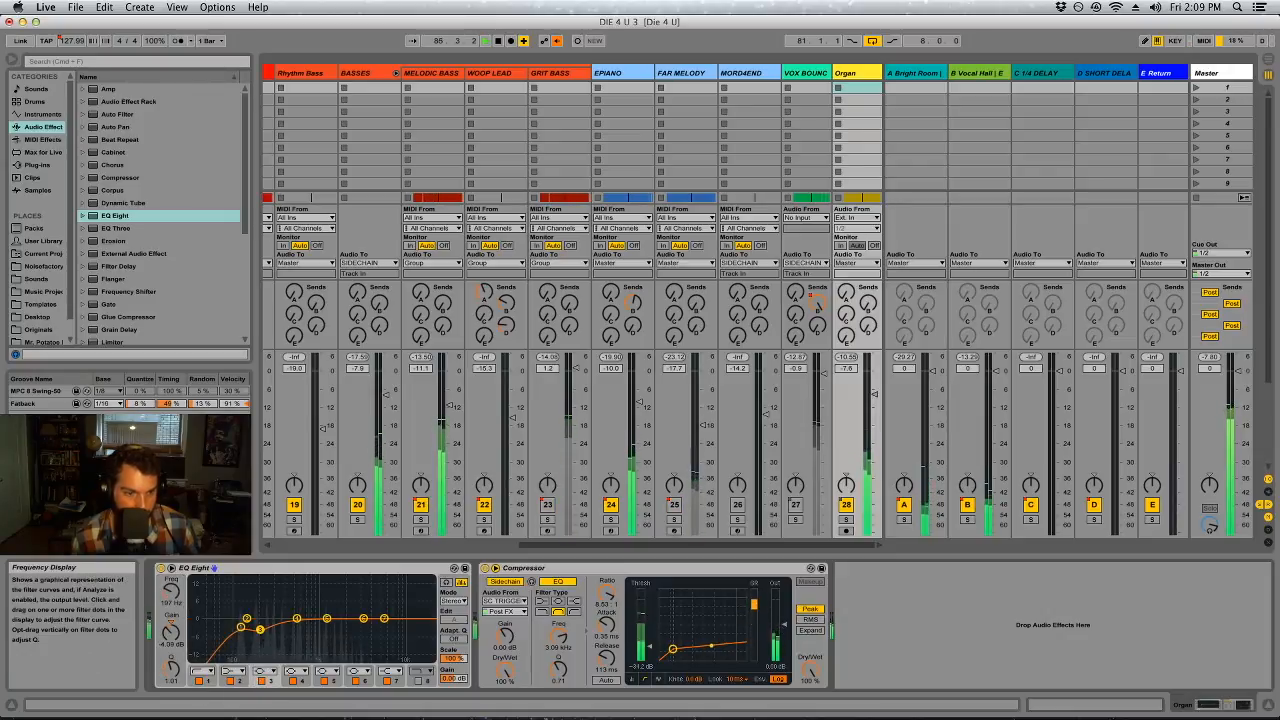
left_click_drag(240, 630, 246, 622)
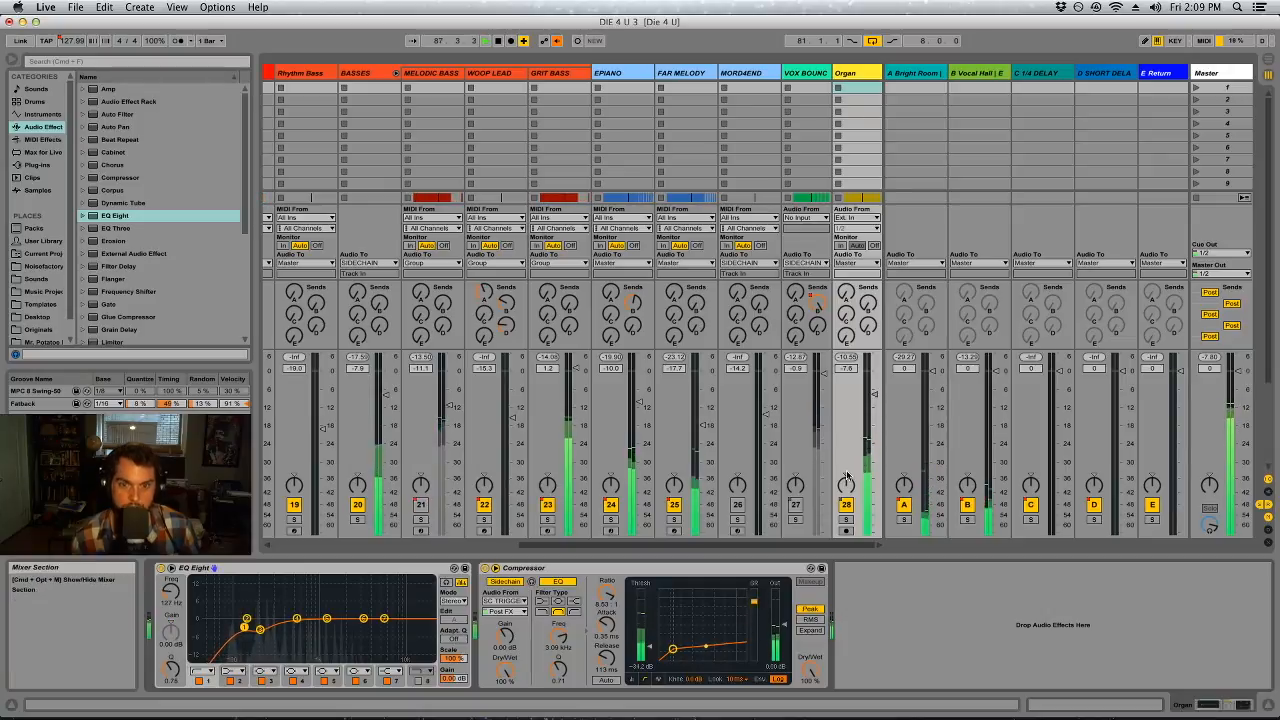
left_click(796, 506)
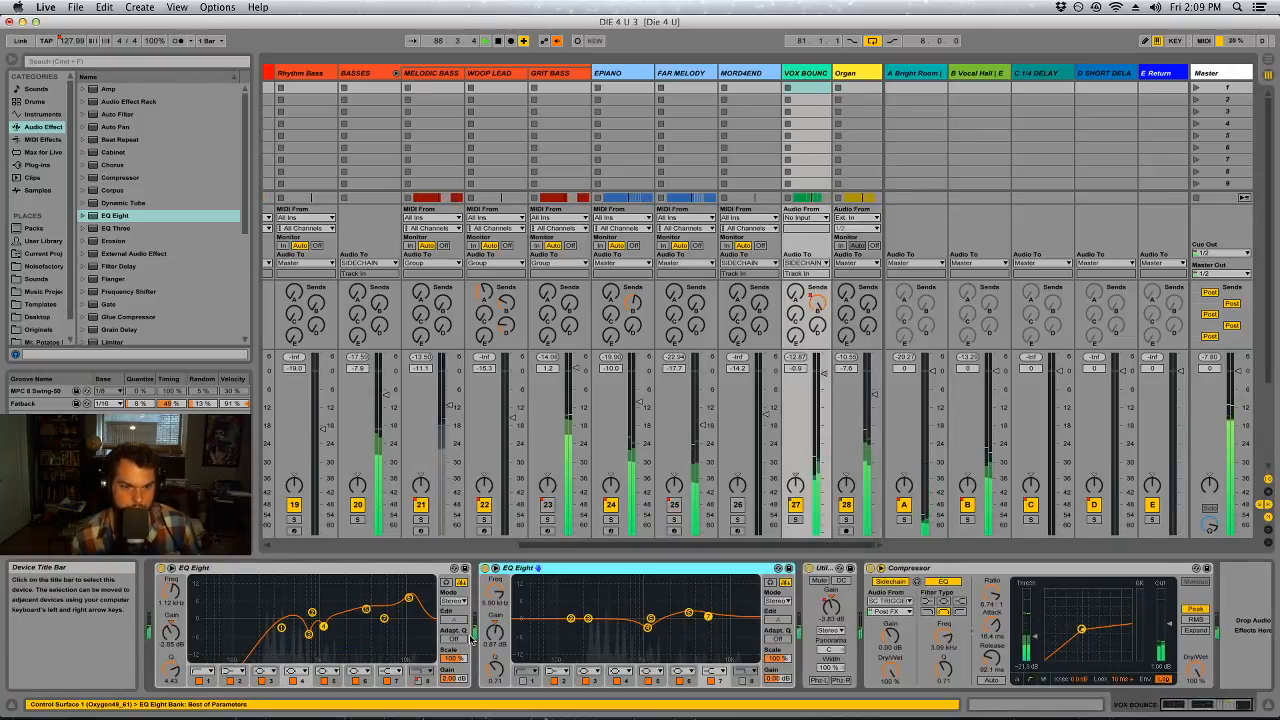
Sweep band 3 of VOX BOUNCE's second EQ Eight and settle on a cut of about -4.2 dB at 394 Hz
left_click_drag(588, 620, 578, 592)
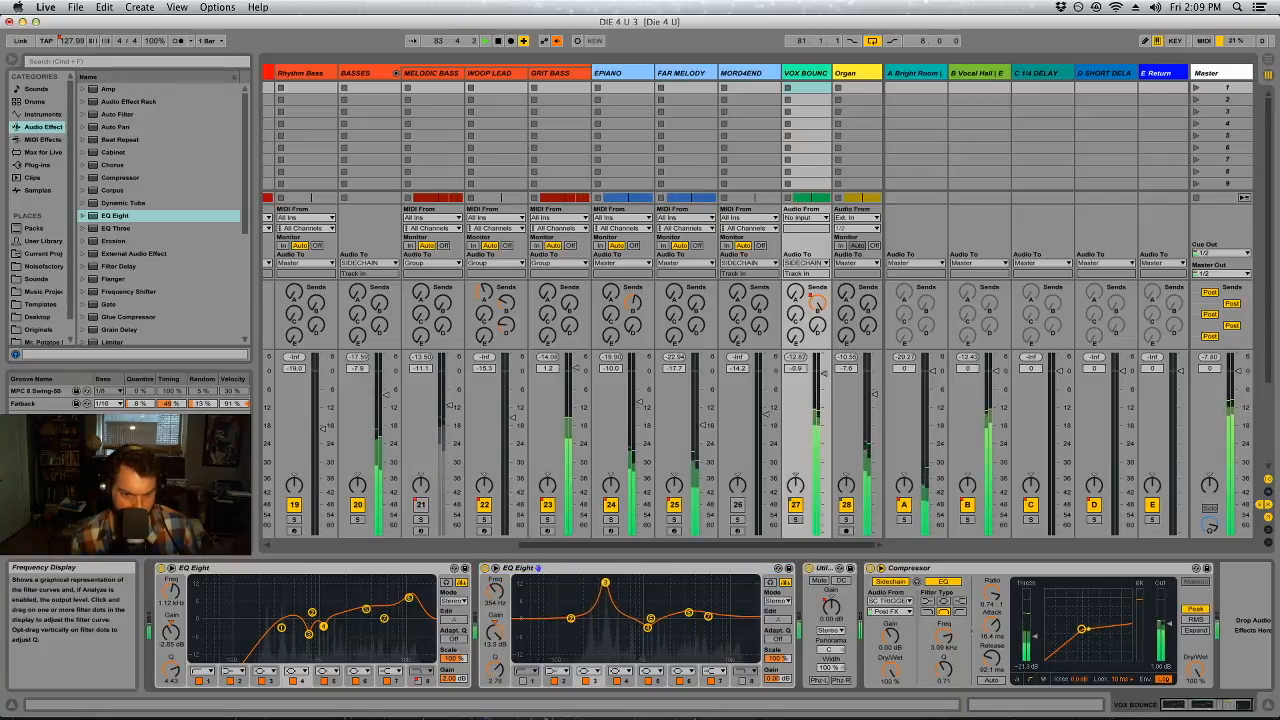
mouse_move(496, 632)
left_mouse_down()
mouse_move(496, 690)
mouse_move(496, 637)
left_mouse_up()
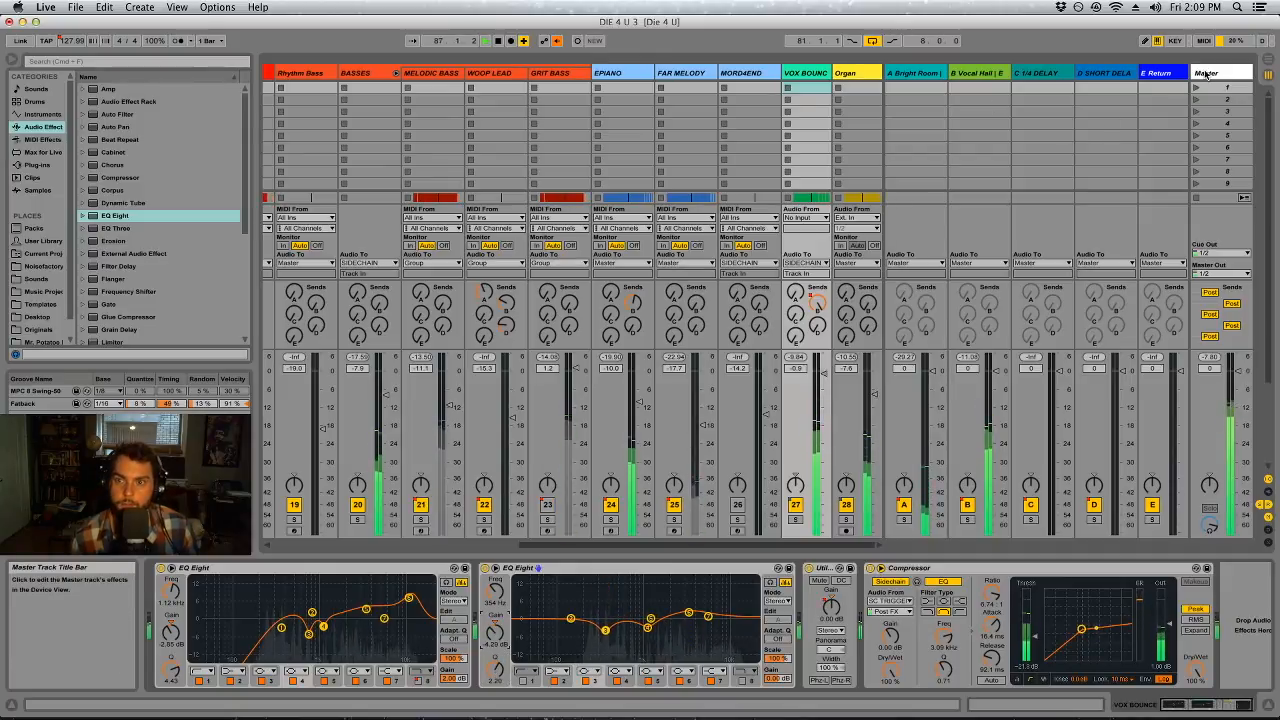
Raise the Master's first Auto Filter cutoff to about 719 Hz and compare the mix with BASSES muted and unmuted
left_click(1208, 74)
left_click_drag(343, 607, 343, 596)
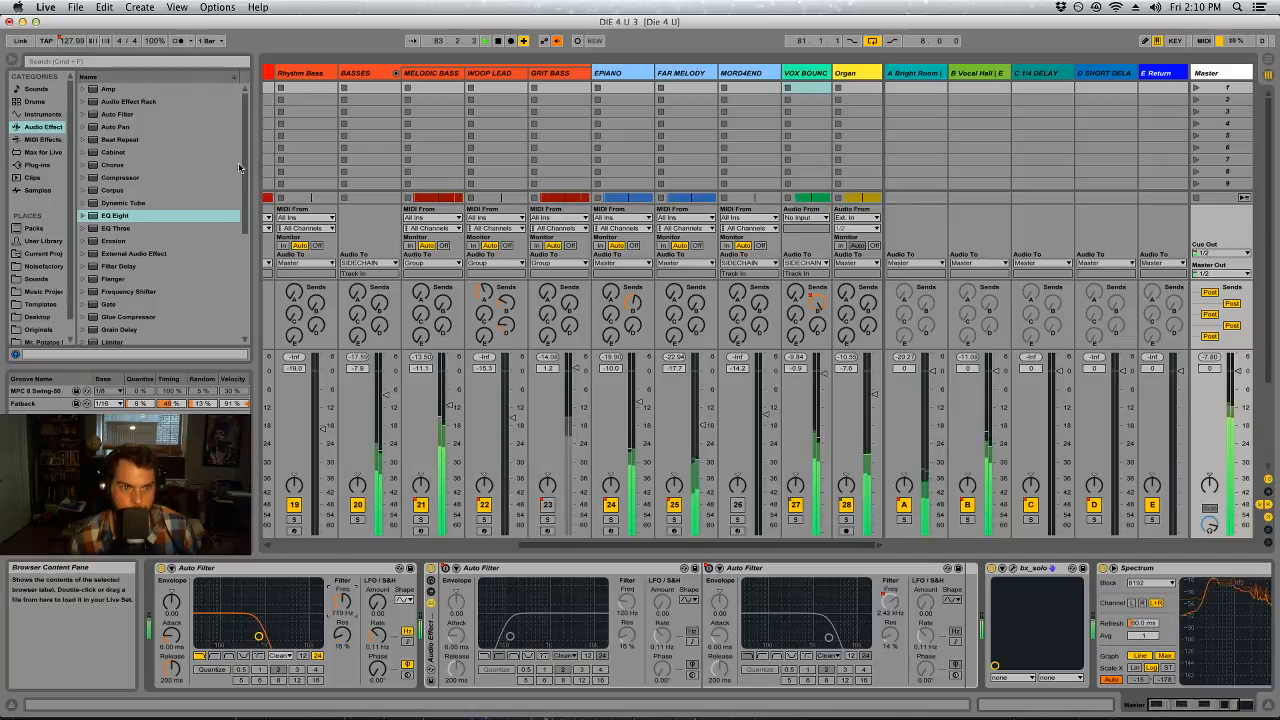
left_click(358, 505)
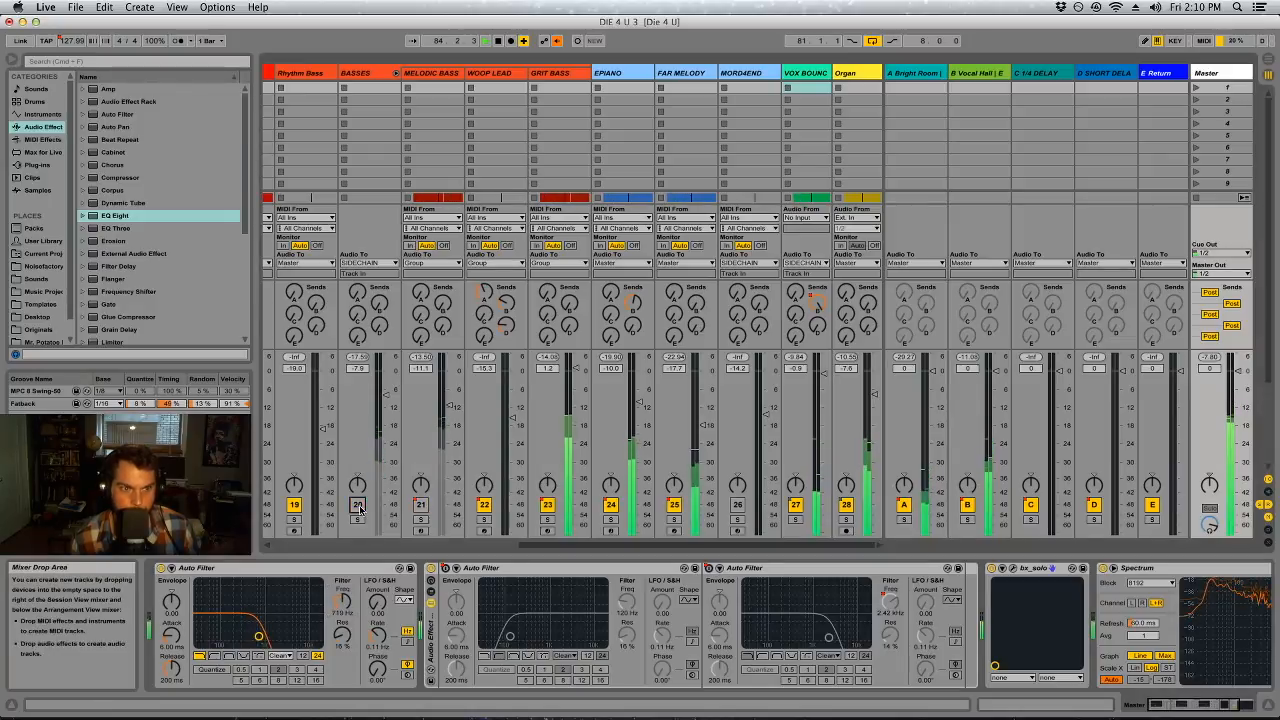
Insert an EQ Eight before the BASSES Compressor, cutting band 4 near 483 Hz and boosting band 3 about 2.6 dB near 735 Hz
left_click(369, 90)
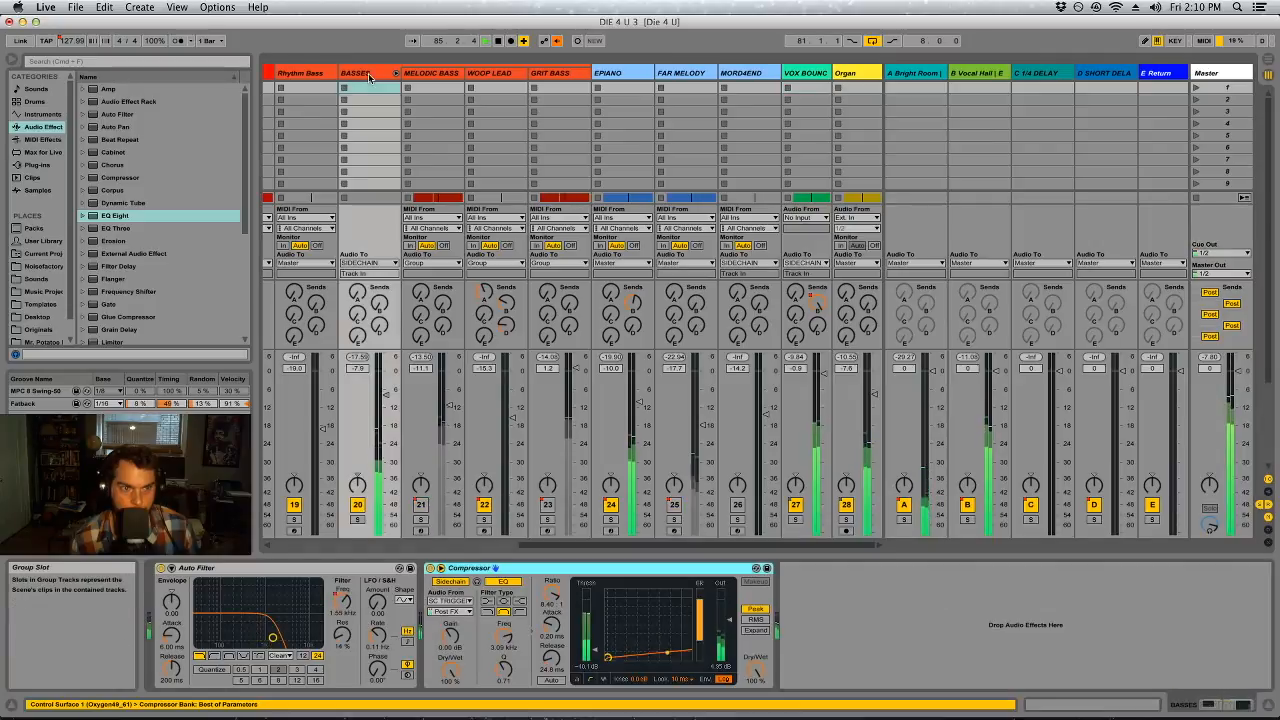
left_click_drag(194, 274, 443, 612)
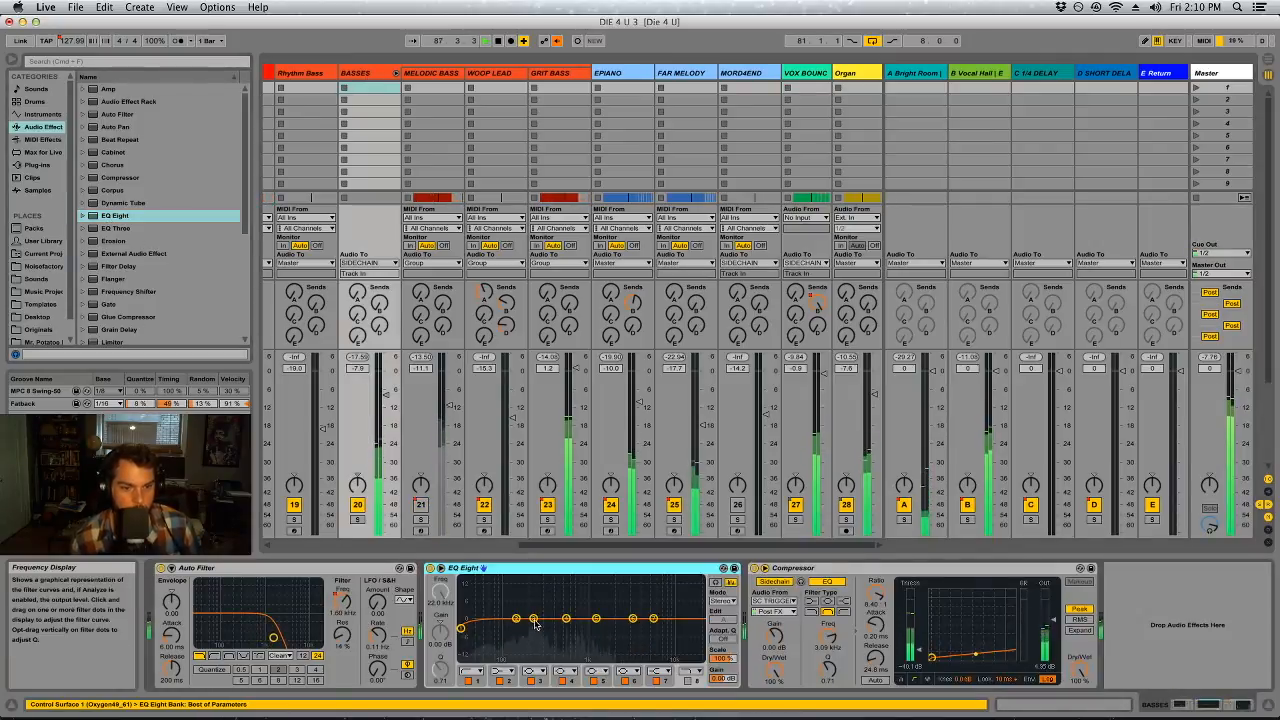
left_click_drag(566, 619, 523, 597)
left_click_drag(443, 670, 444, 622)
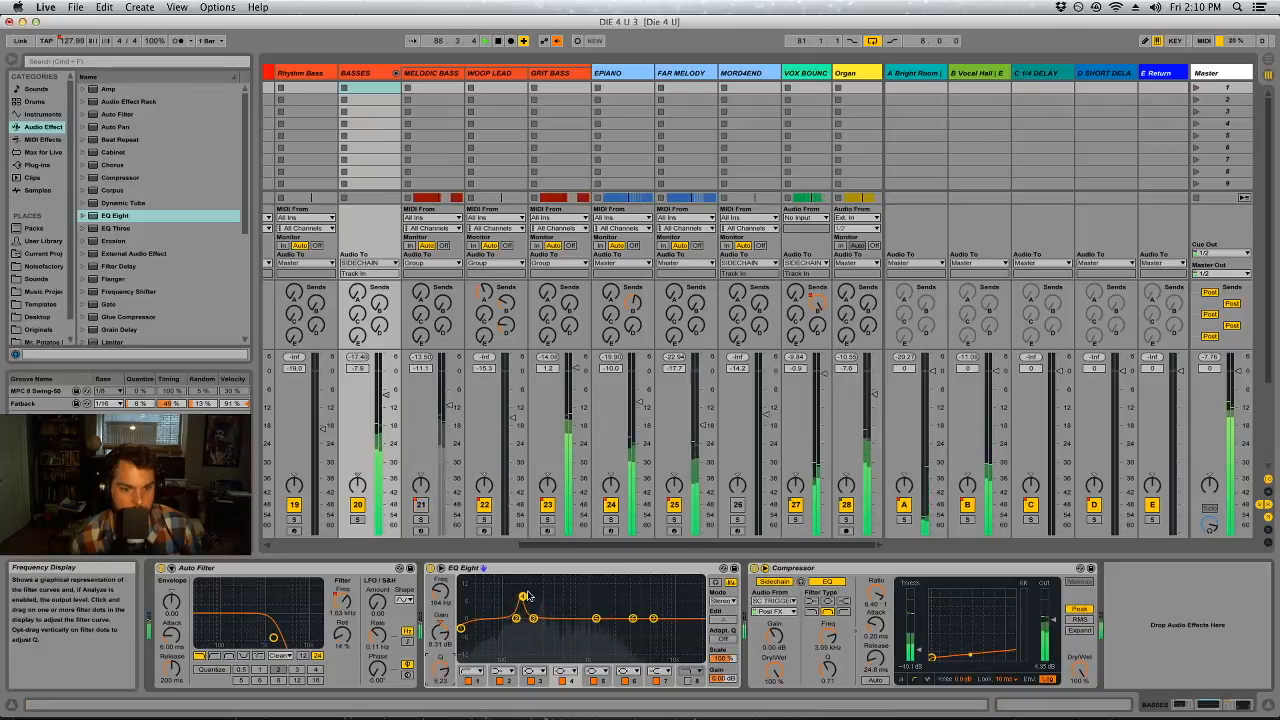
left_click_drag(446, 670, 446, 689)
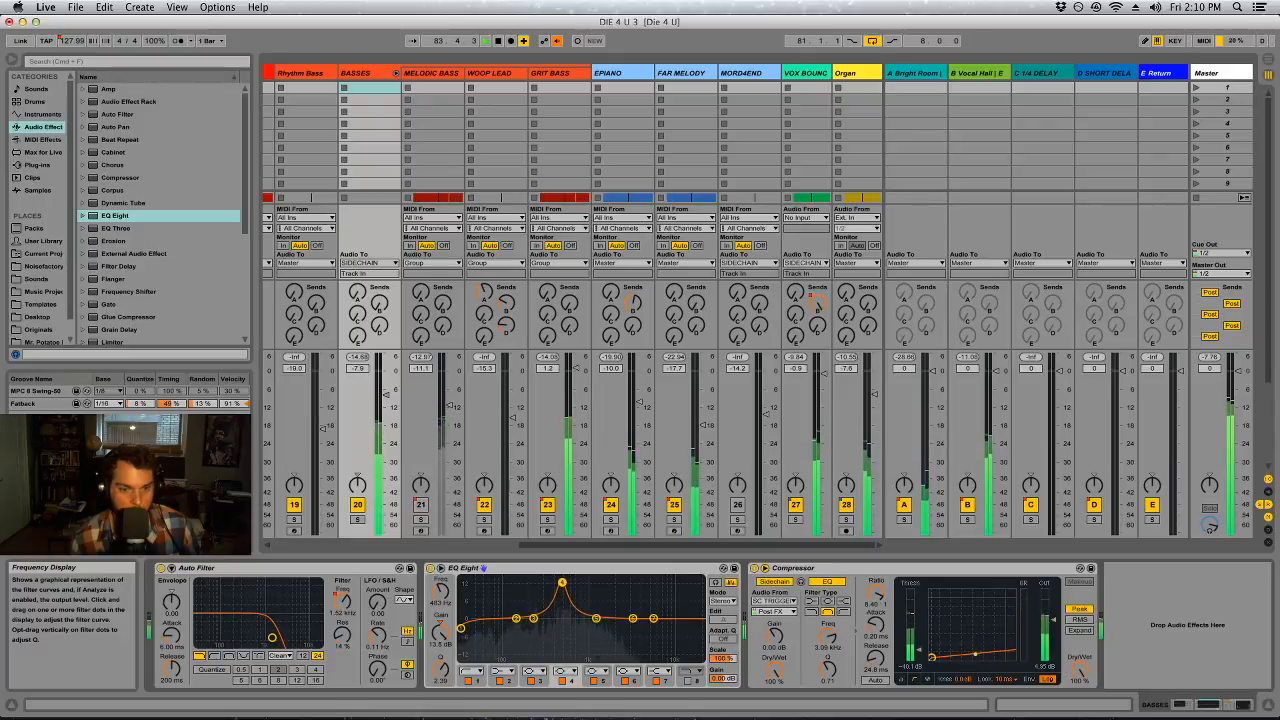
mouse_move(441, 632)
left_mouse_down()
mouse_move(441, 677)
mouse_move(441, 627)
left_mouse_up()
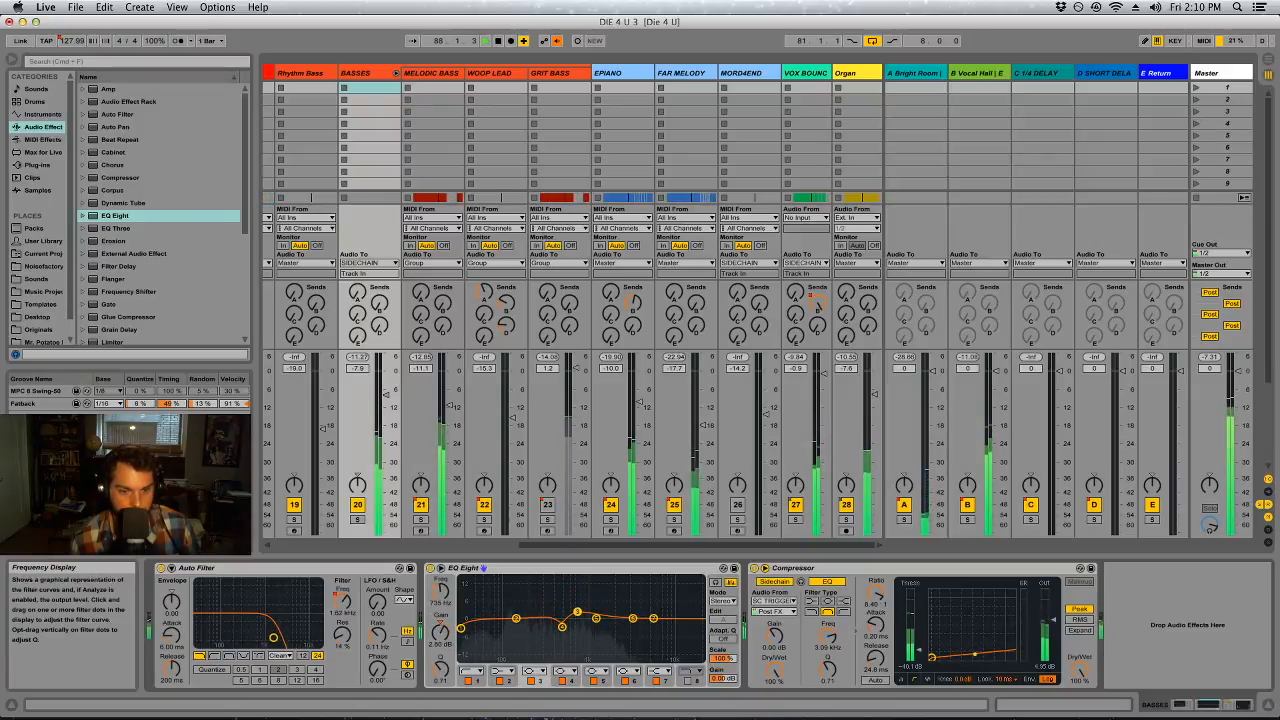
left_click_drag(442, 669, 442, 662)
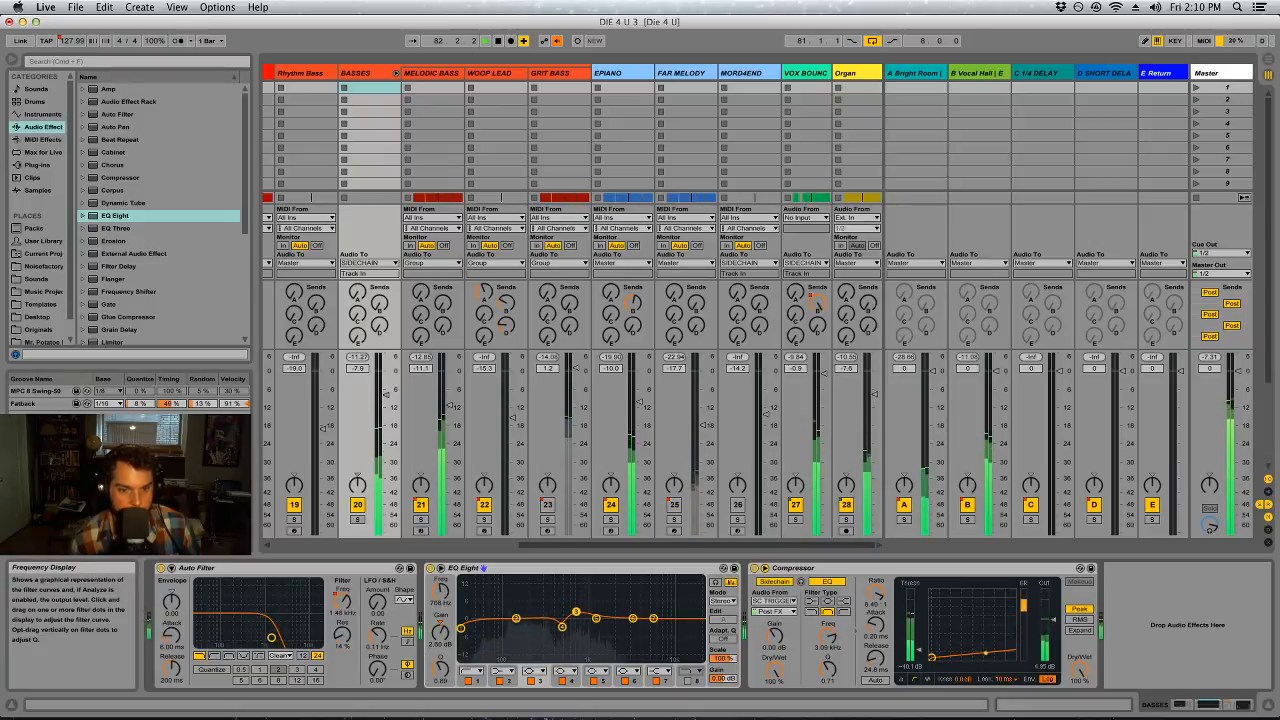
Raise the Master's first Auto Filter cutoff to about 1.59 kHz
left_click(1239, 106)
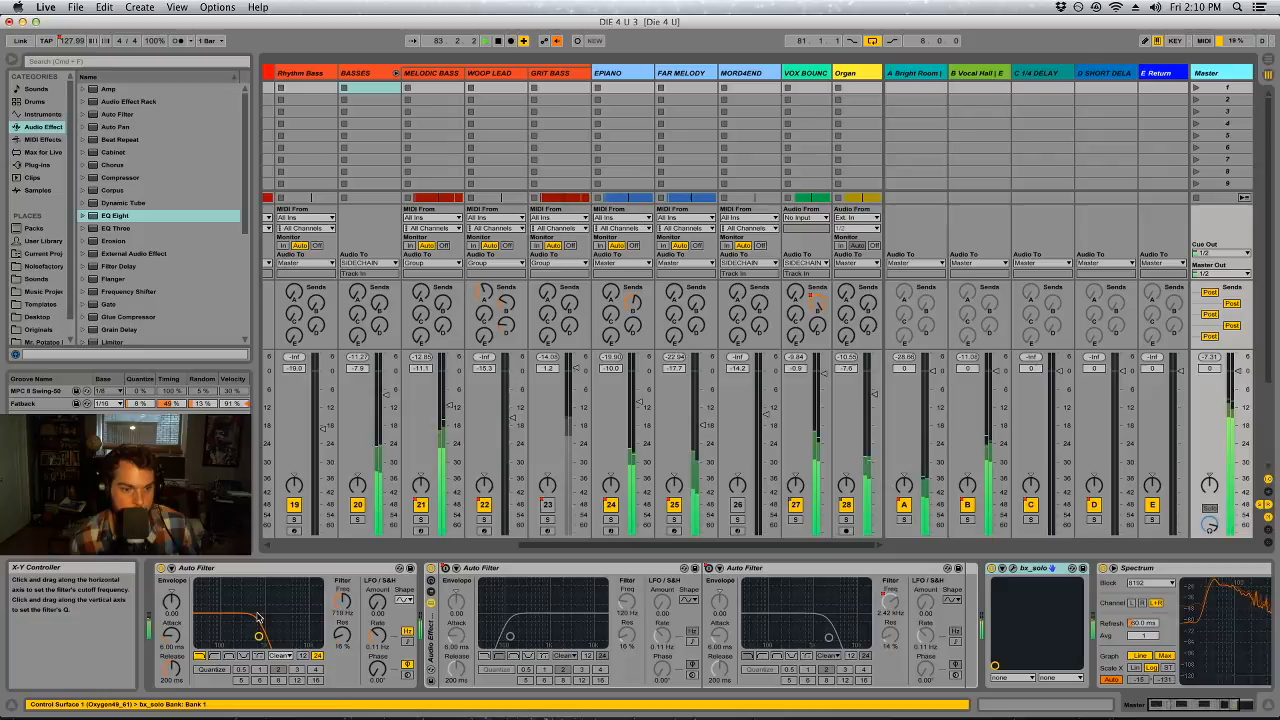
left_click_drag(344, 600, 344, 595)
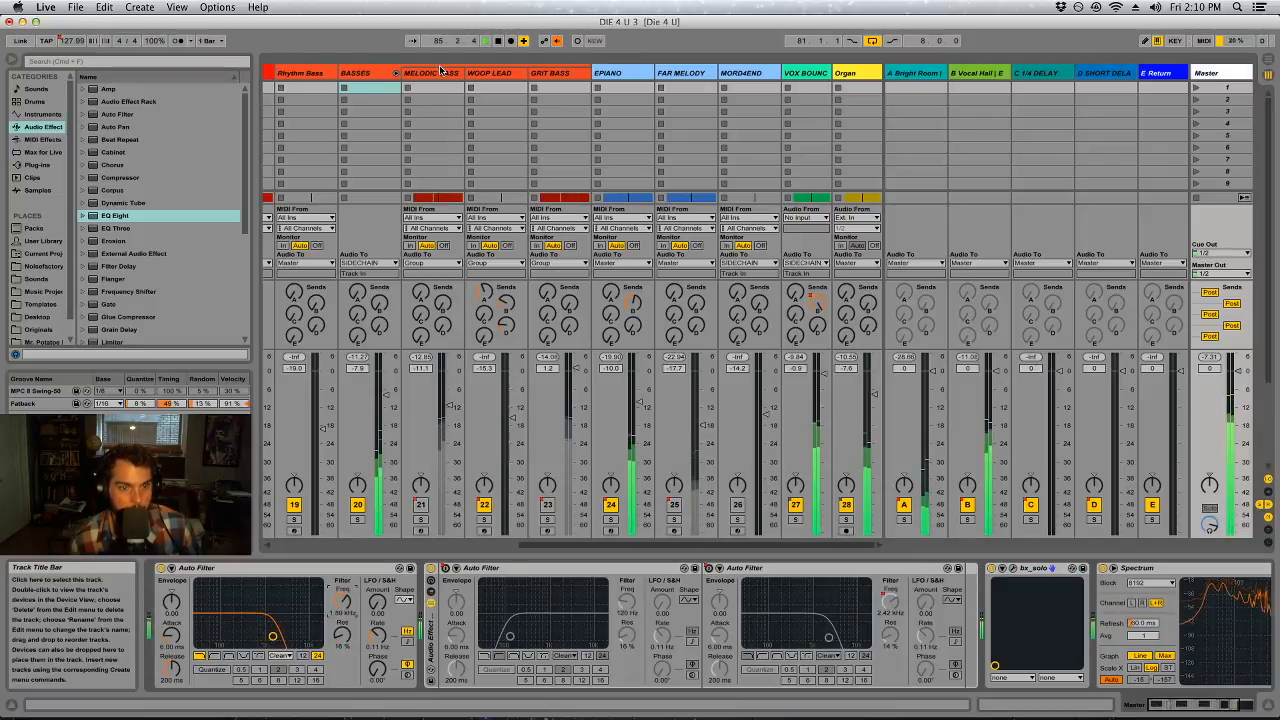
Sweep a narrow boost with band 4 of GRIT BASS's EQ Eight, then cut it to about -3.8 dB at 708 Hz with Q 1.87
left_click(566, 73)
left_click(404, 681)
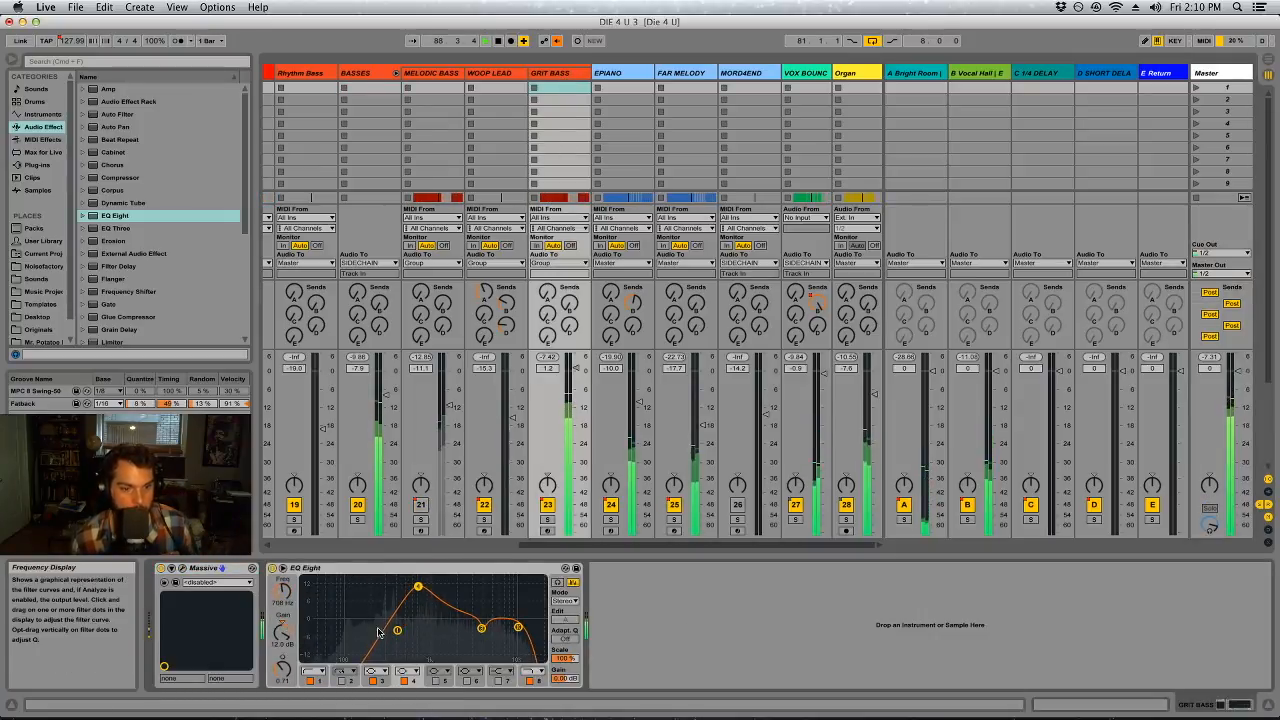
left_click_drag(282, 670, 282, 632)
left_click_drag(418, 587, 419, 591)
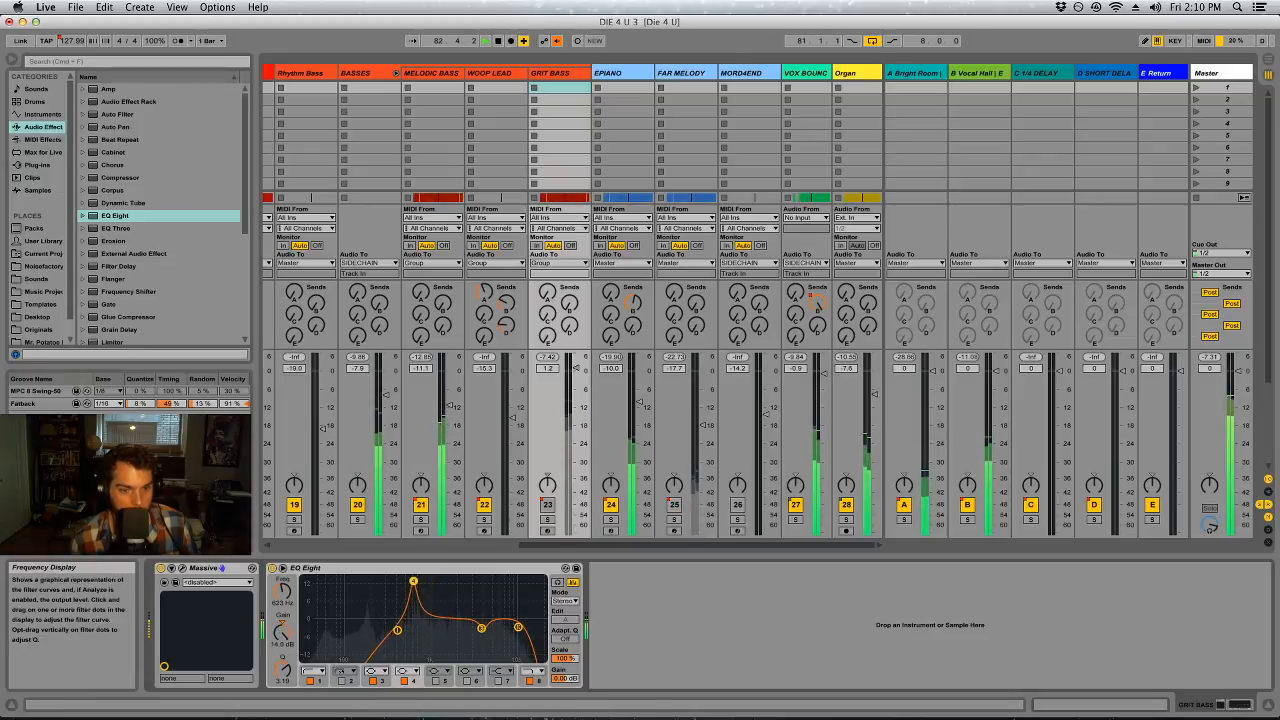
left_click_drag(282, 670, 282, 682)
left_click_drag(282, 632, 284, 671)
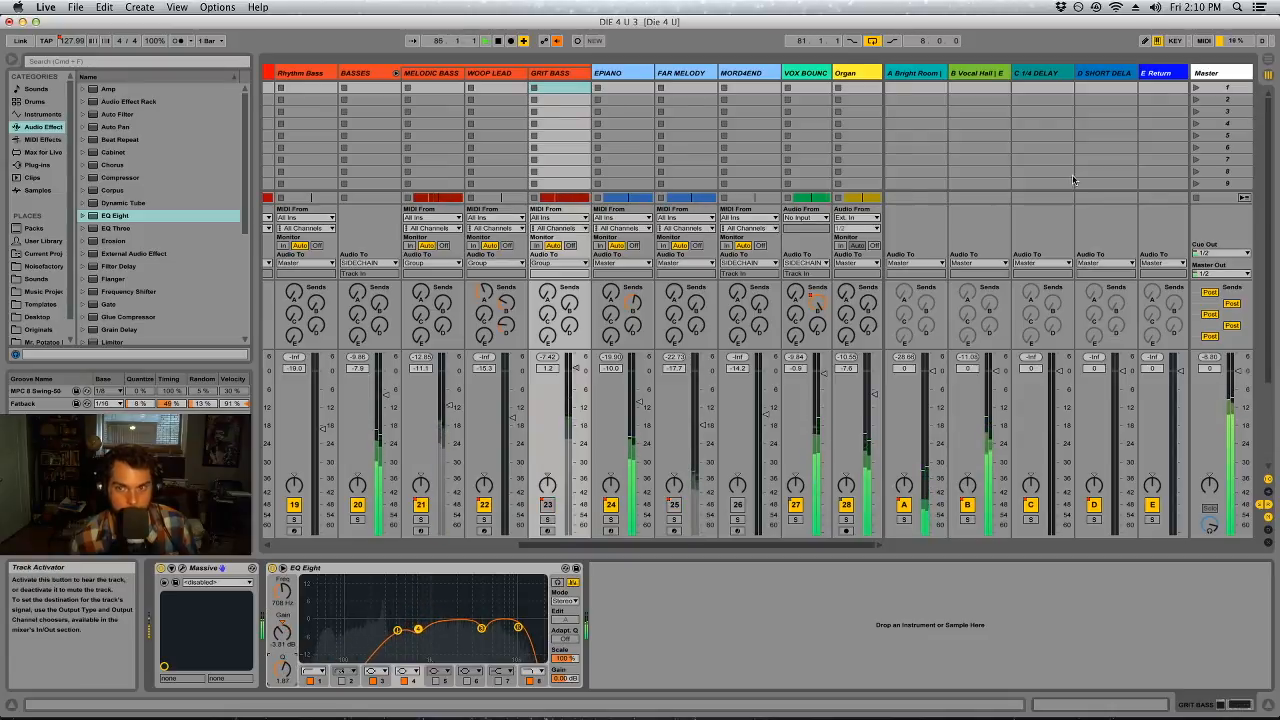
Open the Master's first Auto Filter cutoff fully to 19.9 kHz, then delete that Auto Filter
left_click(1206, 73)
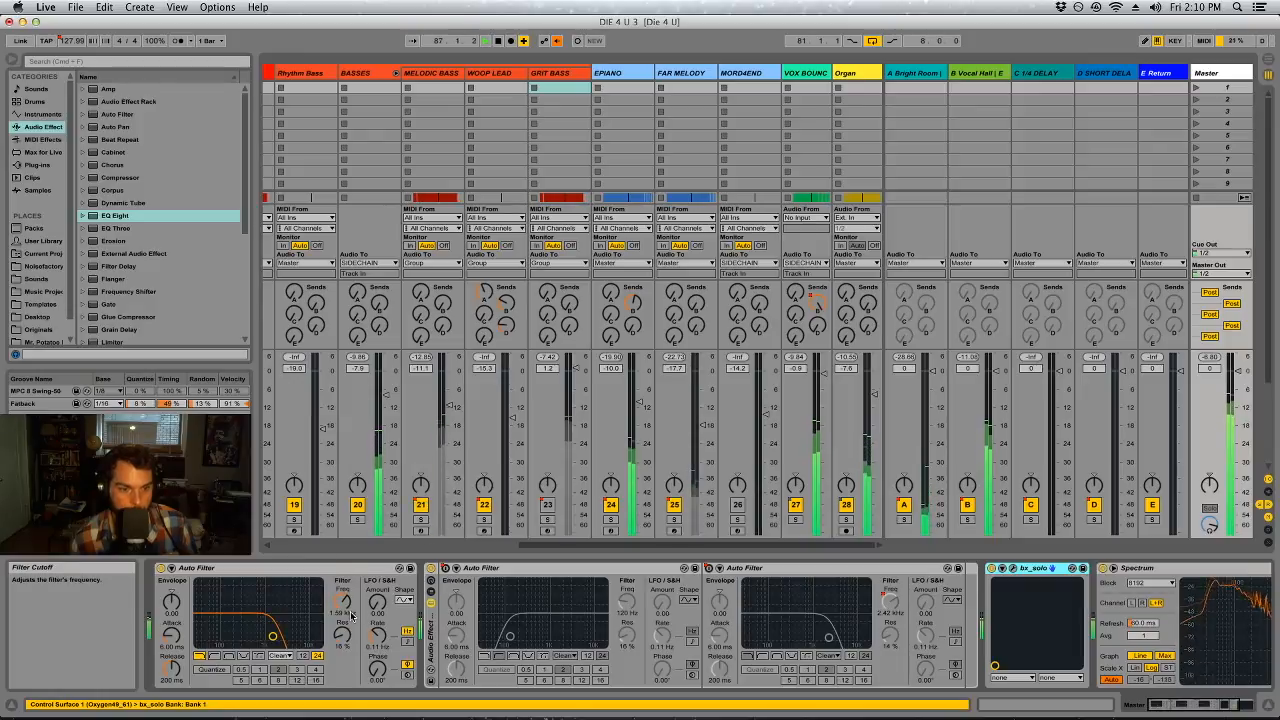
left_click_drag(342, 602, 342, 599)
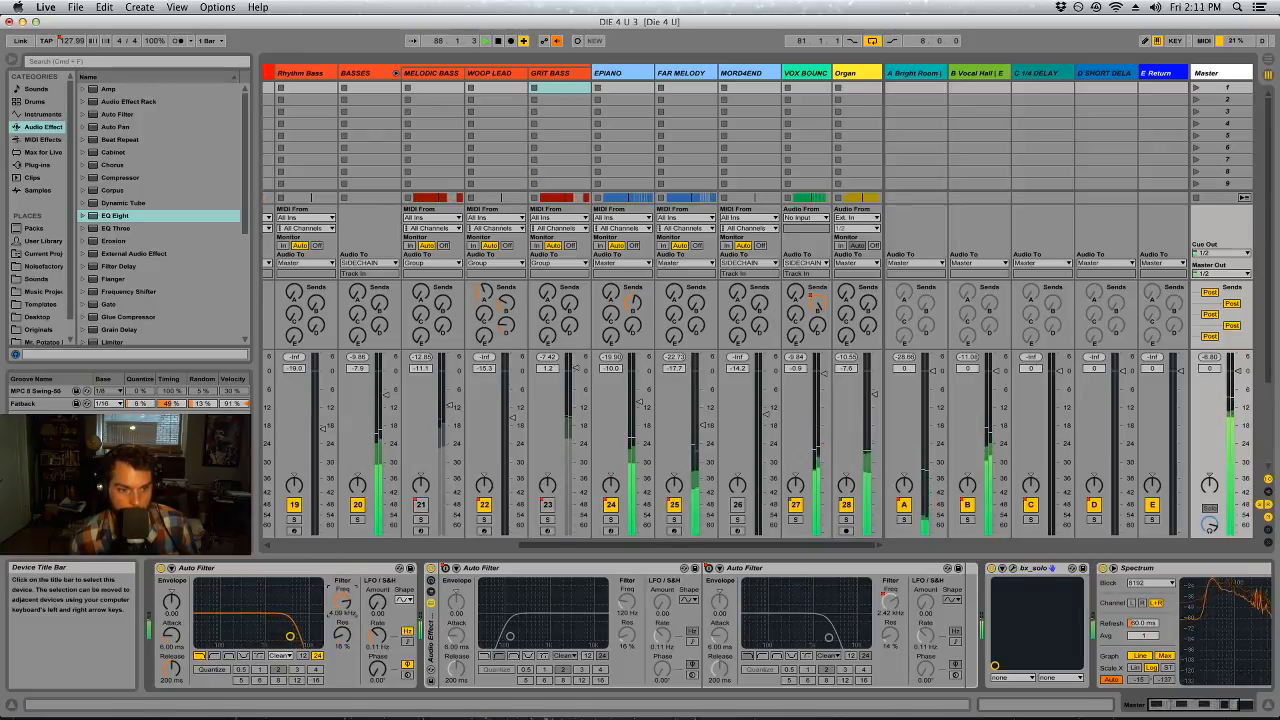
left_click_drag(342, 577, 342, 614)
left_click(334, 569)
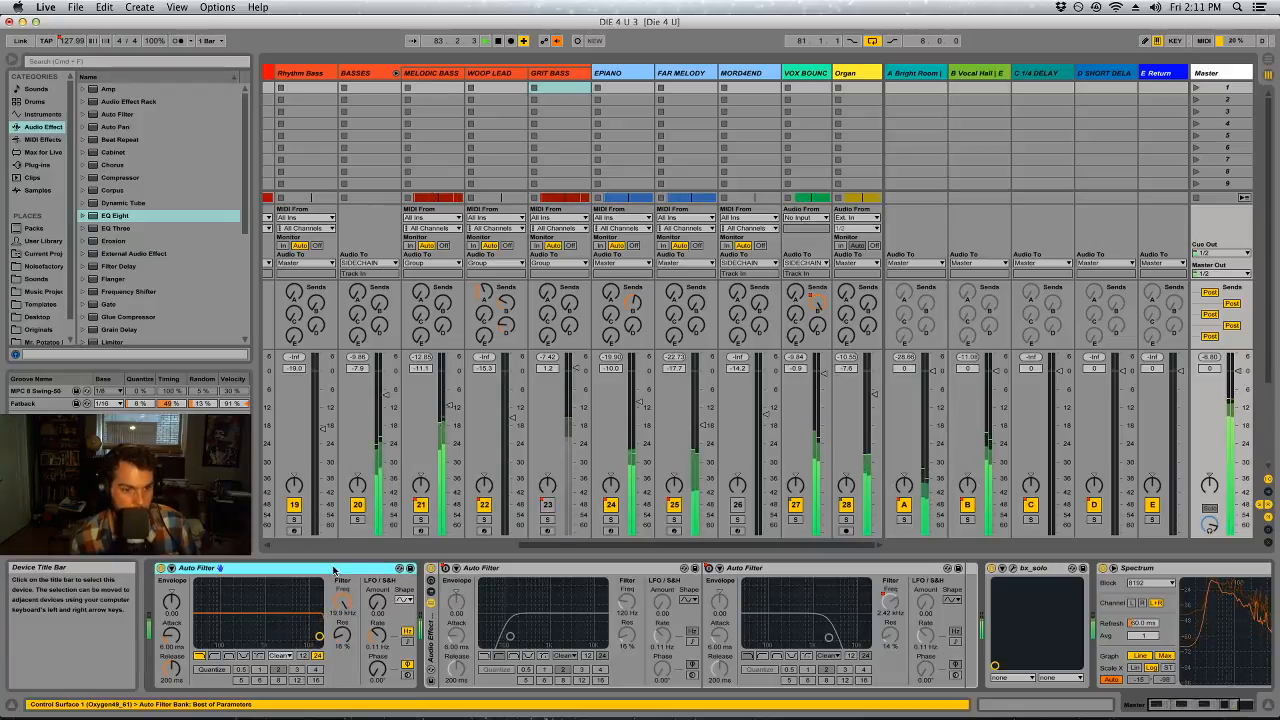
key("Delete")
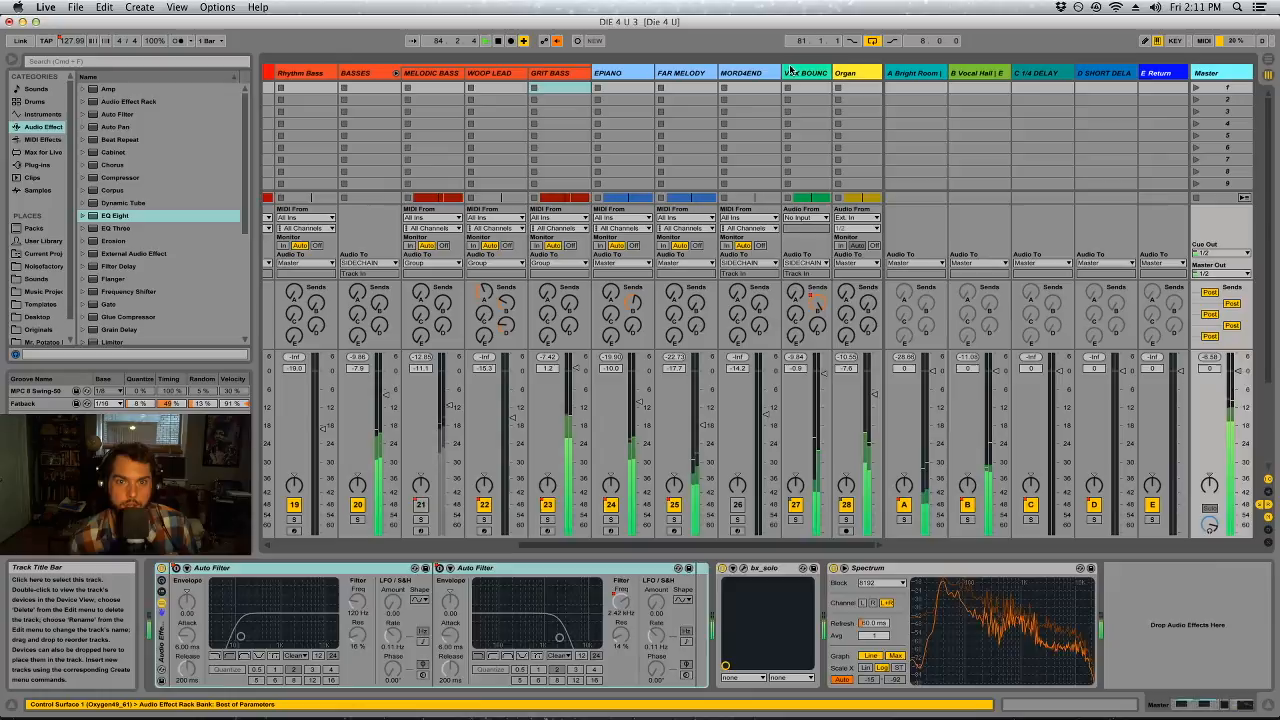
Turn on band 6 of VOX BOUNCE's first EQ Eight and set it to about 5.2 dB at 11.6 kHz
left_click(794, 73)
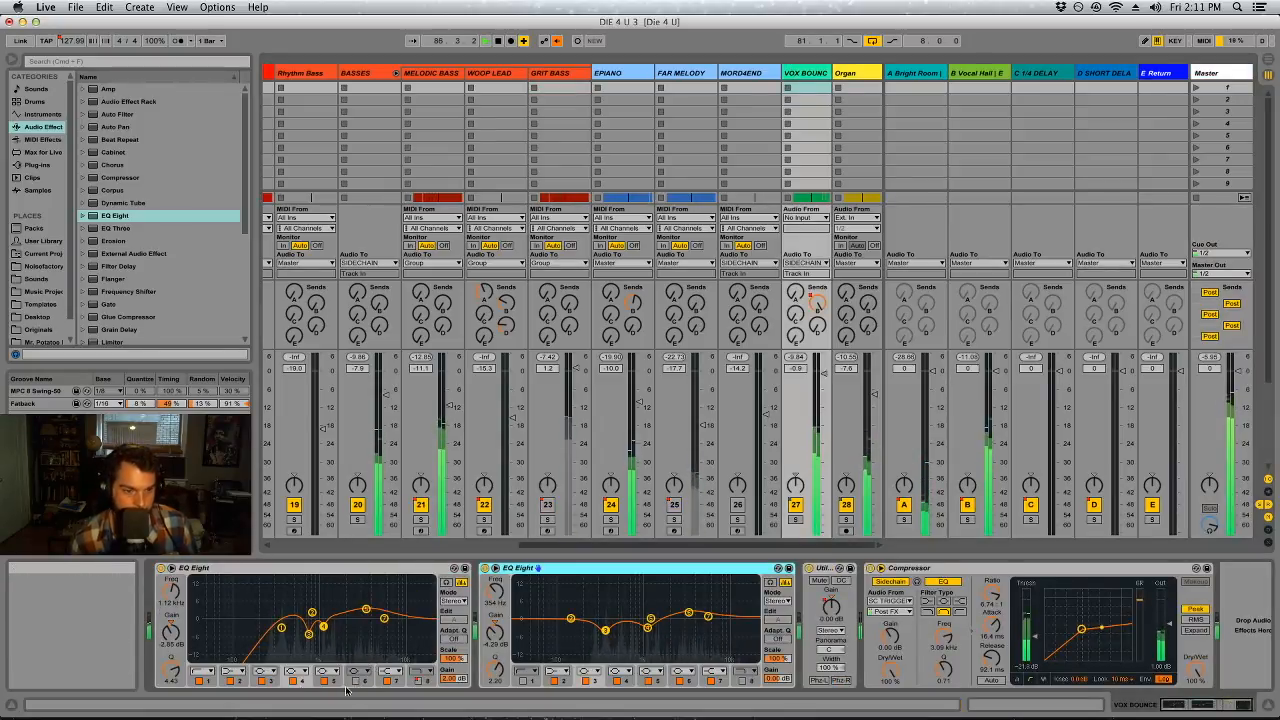
left_click(355, 682)
left_click_drag(171, 633, 171, 642)
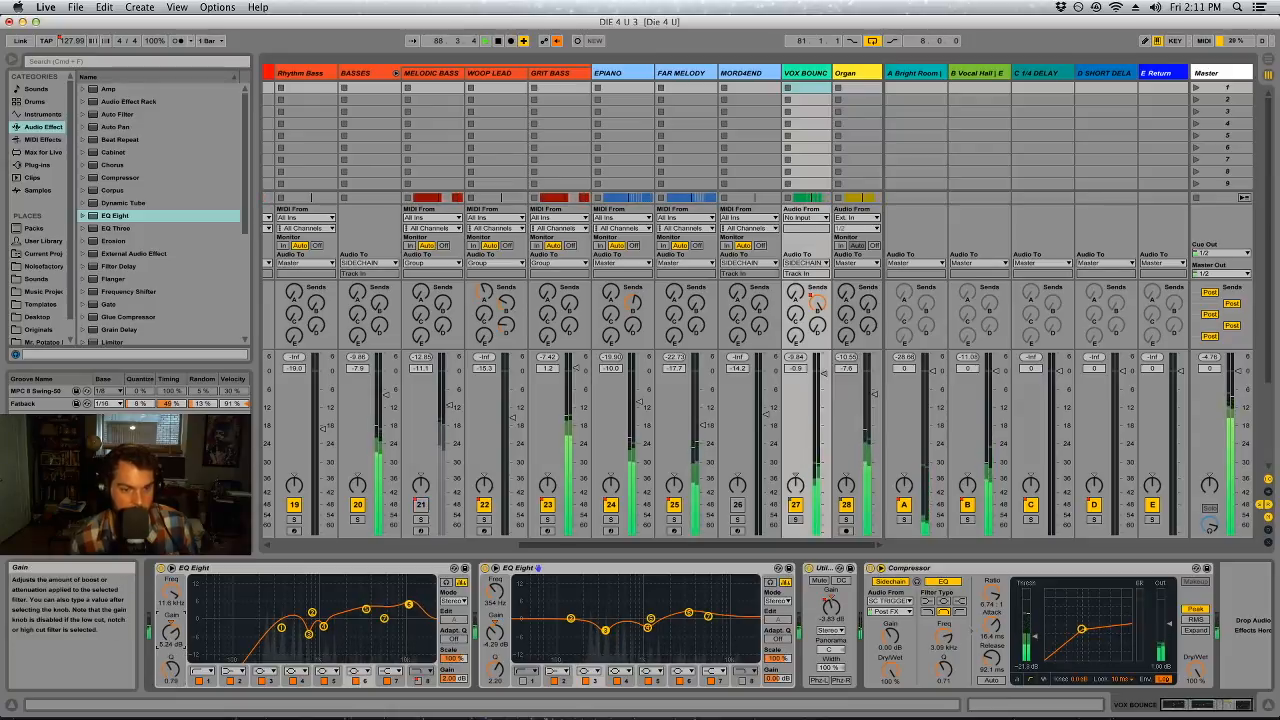
Compare VOX BOUNCE's second EQ Eight with band 6 off and on, and deepen its band 4 cut near 1.13 kHz
left_click(680, 682)
left_click(680, 682)
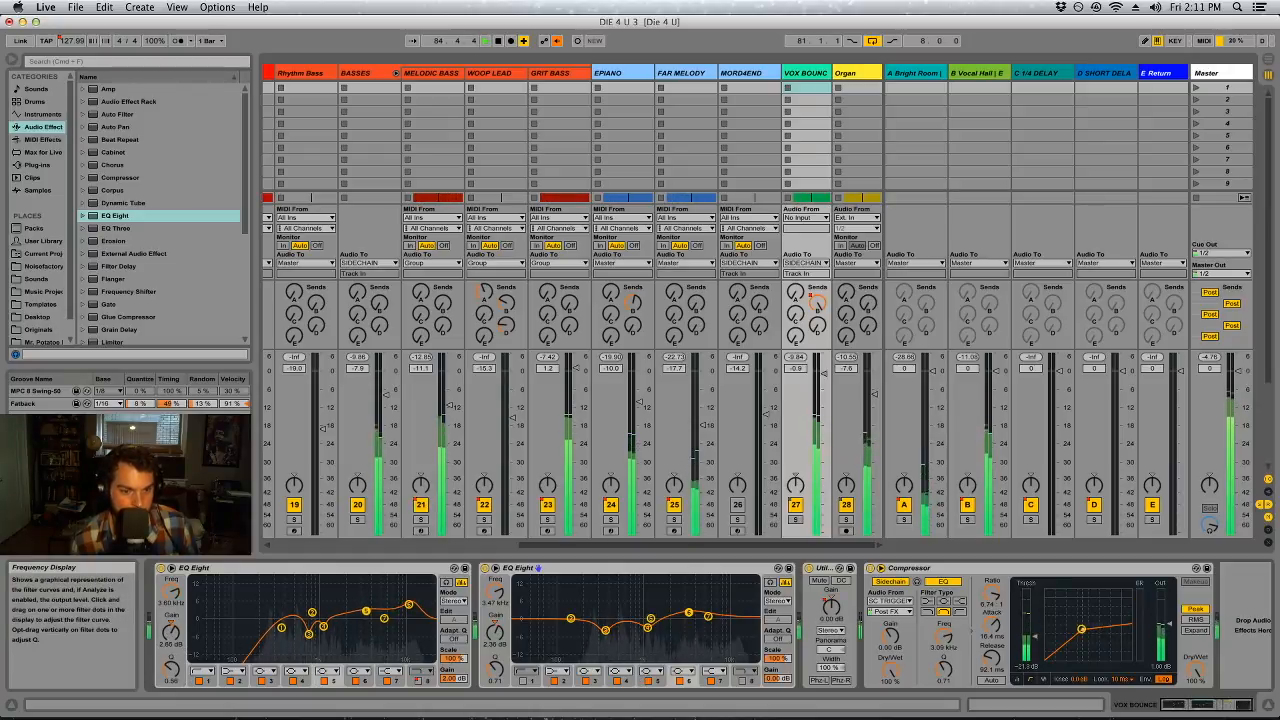
left_click_drag(647, 627, 647, 632)
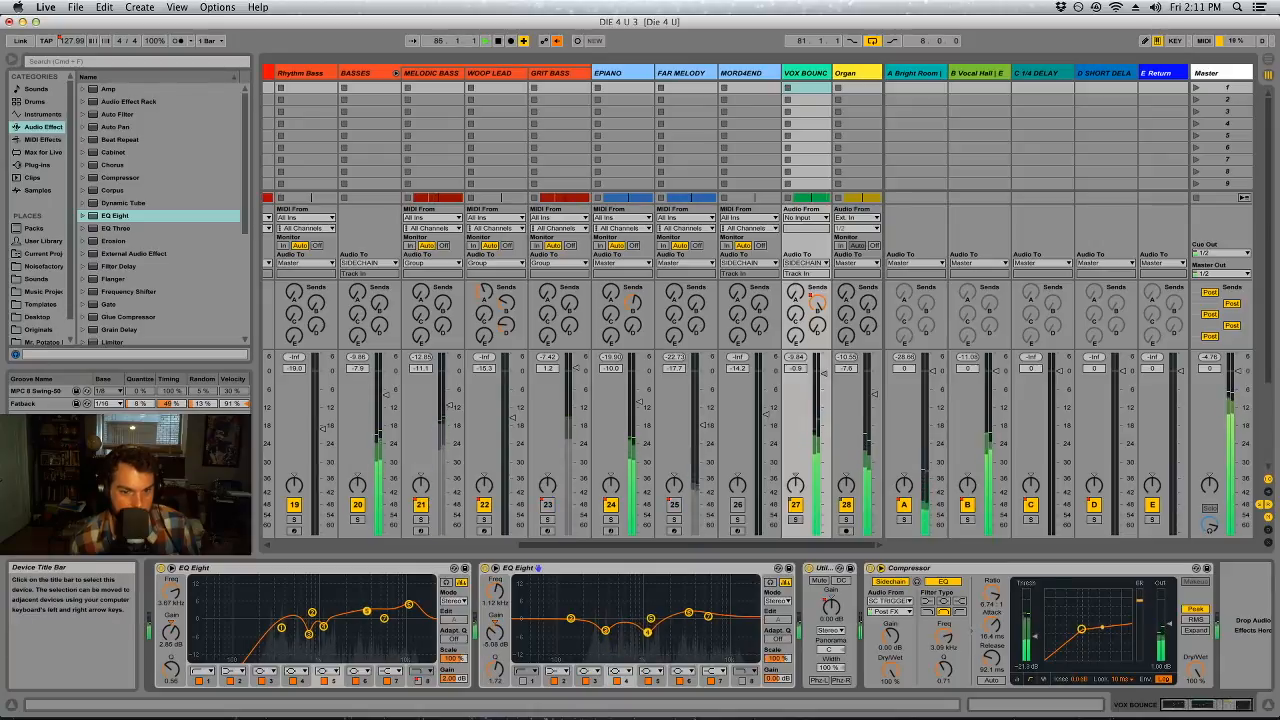
Open bx_solo on the Master and listen to the mid signal alone, followed by the side signal alone
left_click(1207, 74)
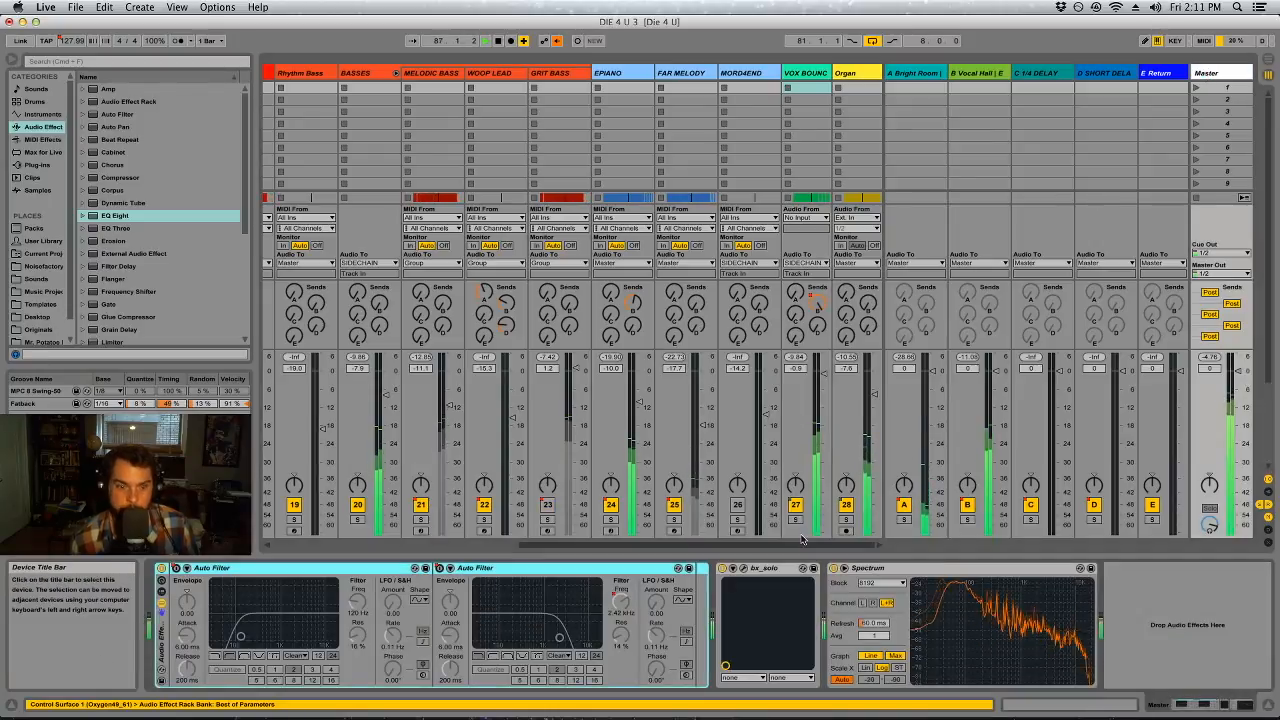
left_click(742, 568)
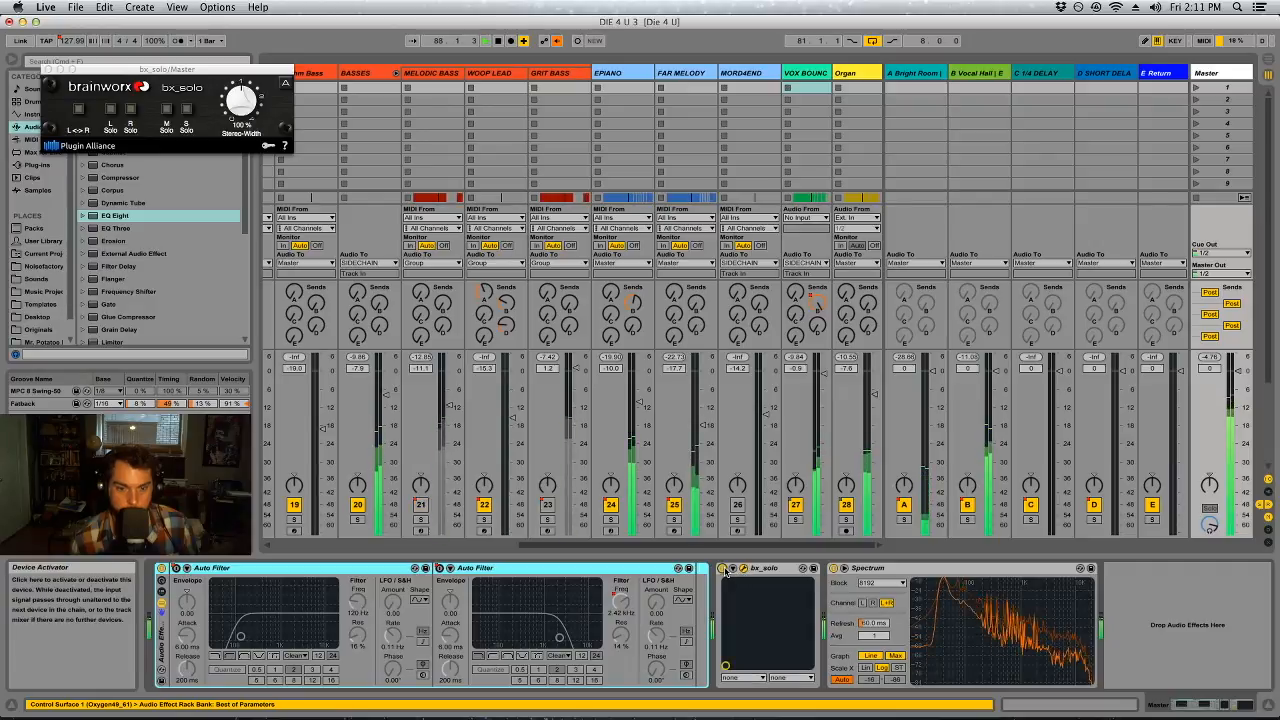
left_click(166, 110)
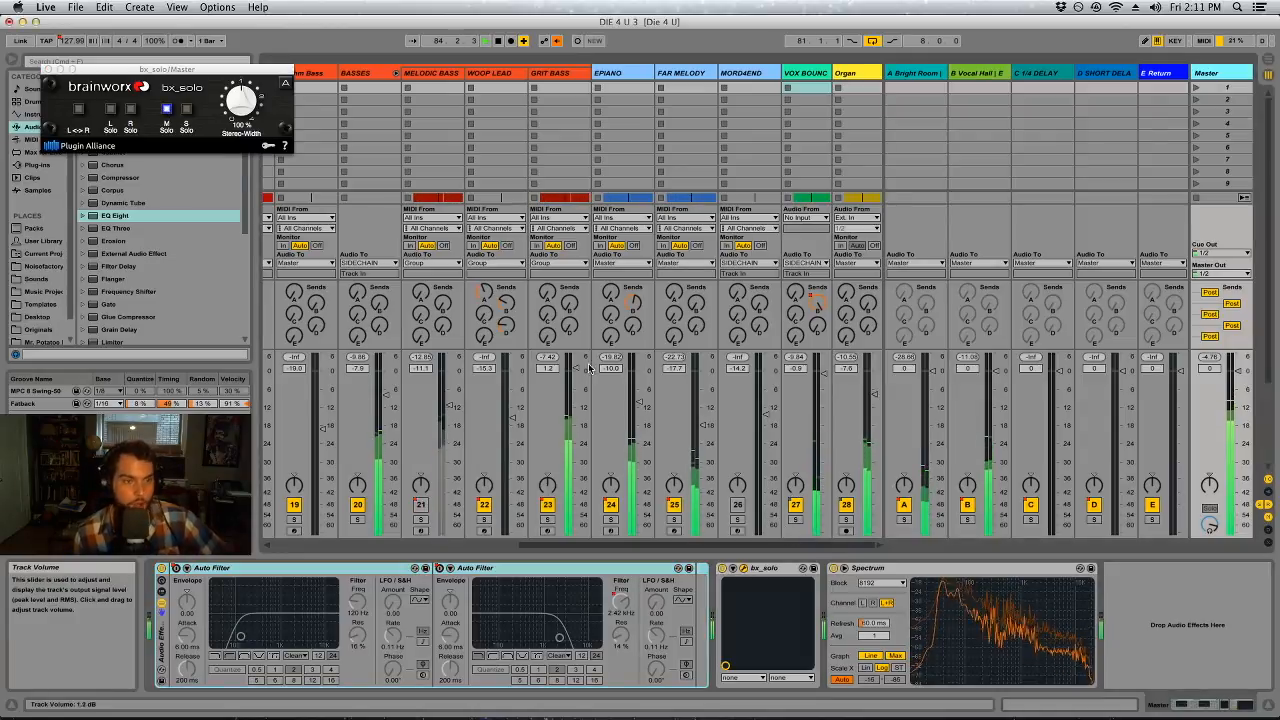
left_click(186, 109)
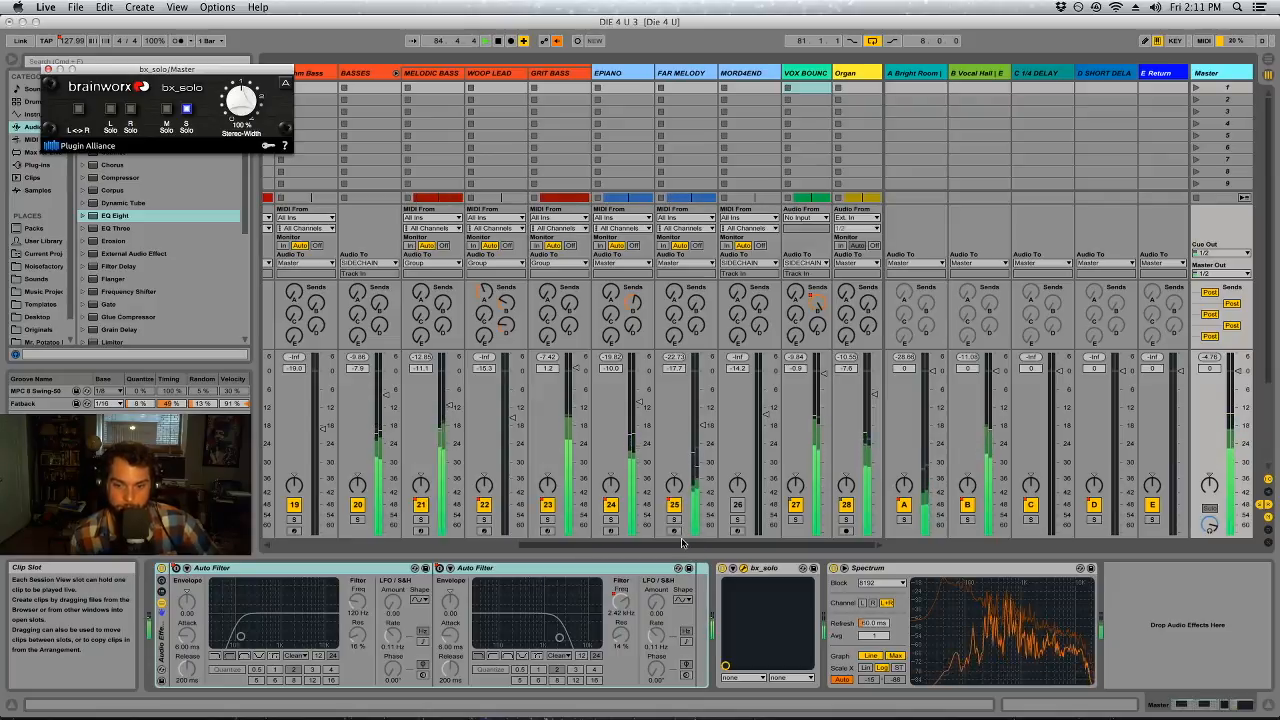
Adjust the Verb chain volume in the HATS Audio Effect Rack to about -2.4 dB
left_click_drag(677, 545, 357, 587)
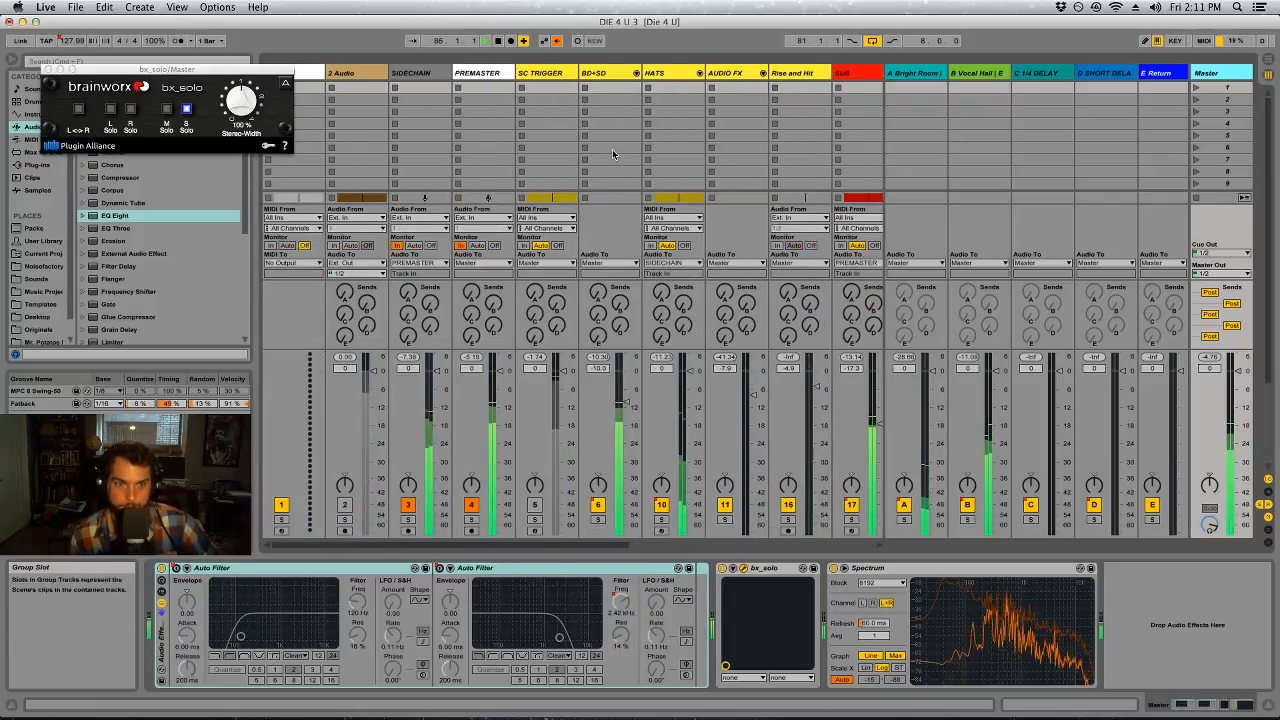
left_click(665, 72)
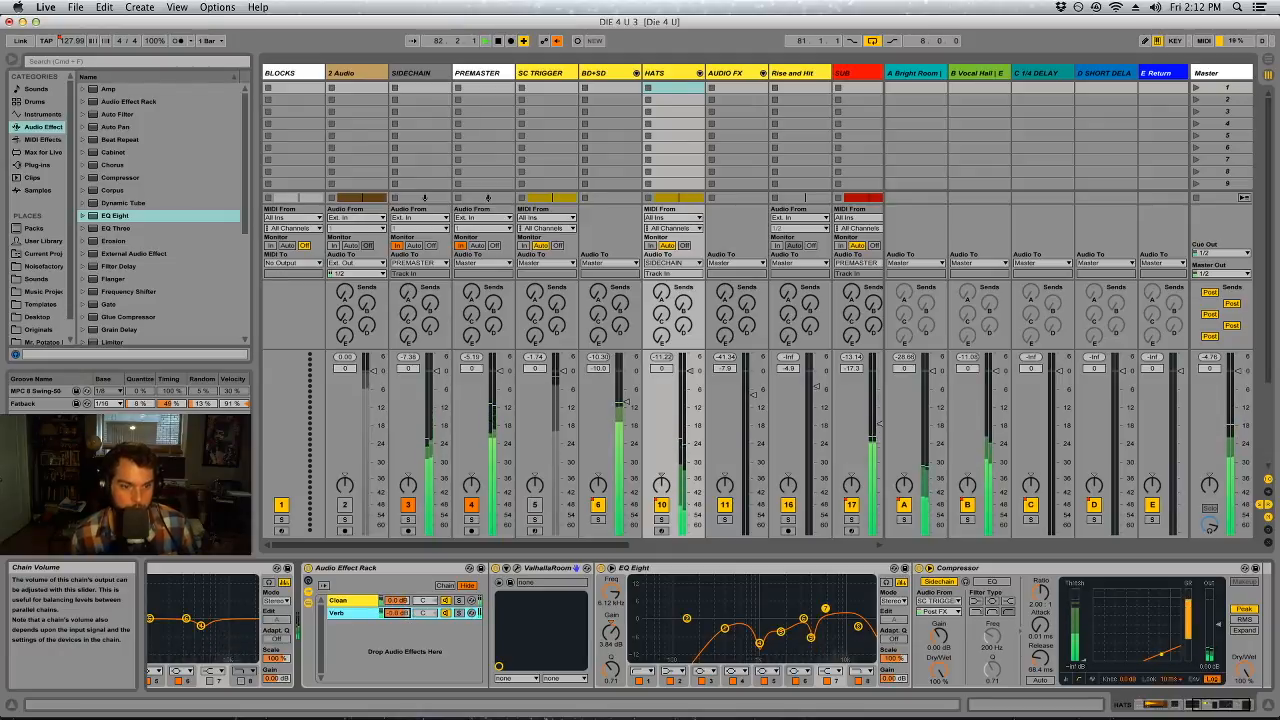
left_click_drag(397, 612, 397, 590)
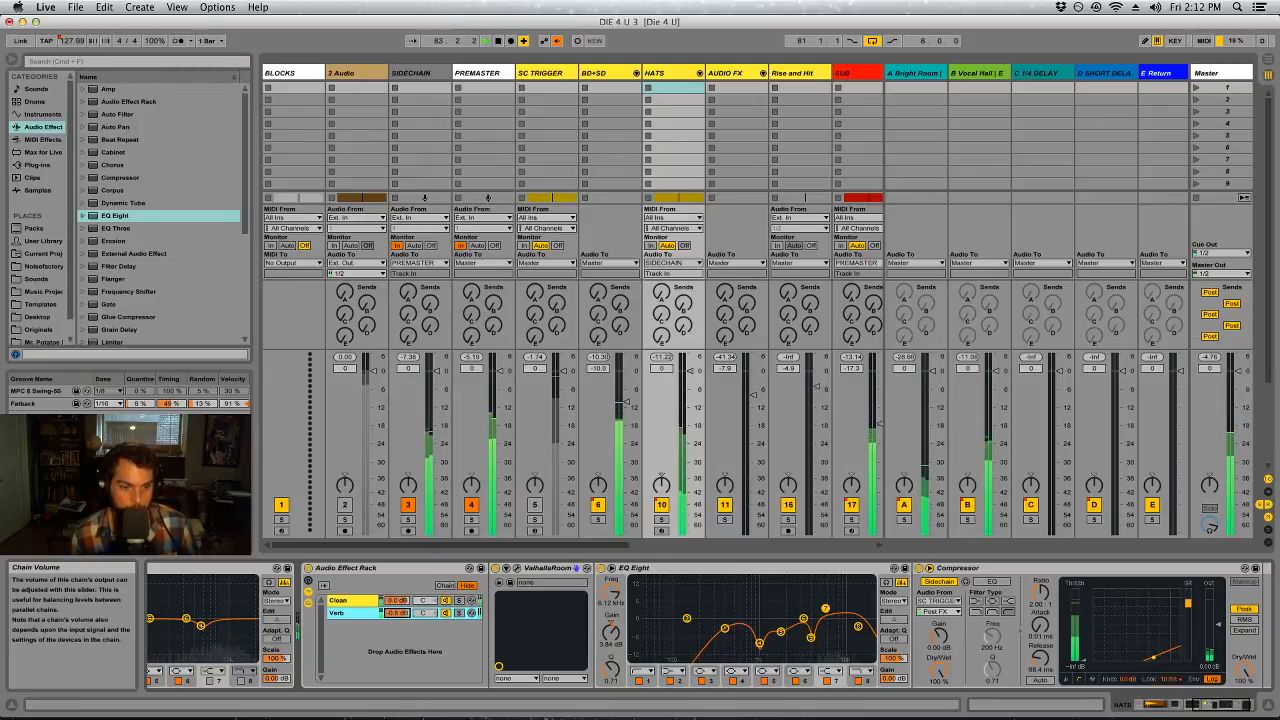
left_click_drag(397, 613, 397, 619)
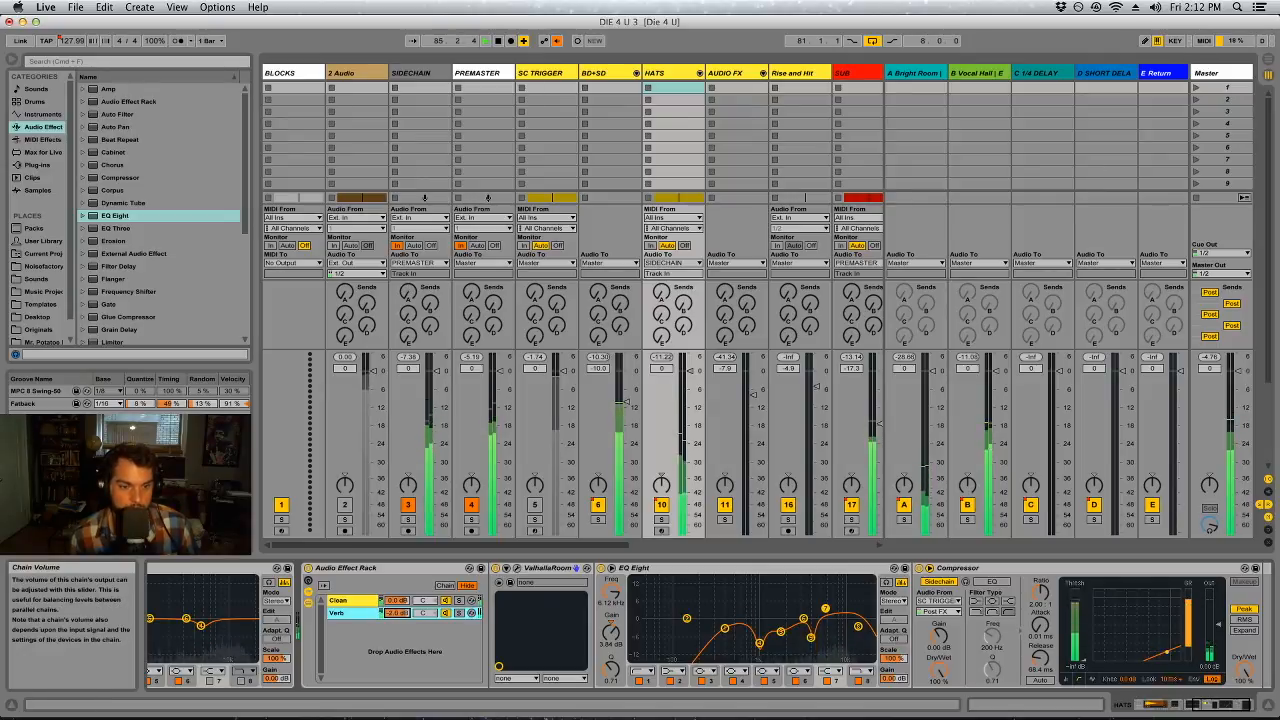
Switch the Master's bx_solo to mid solo and close the plug-in window
left_click(1211, 74)
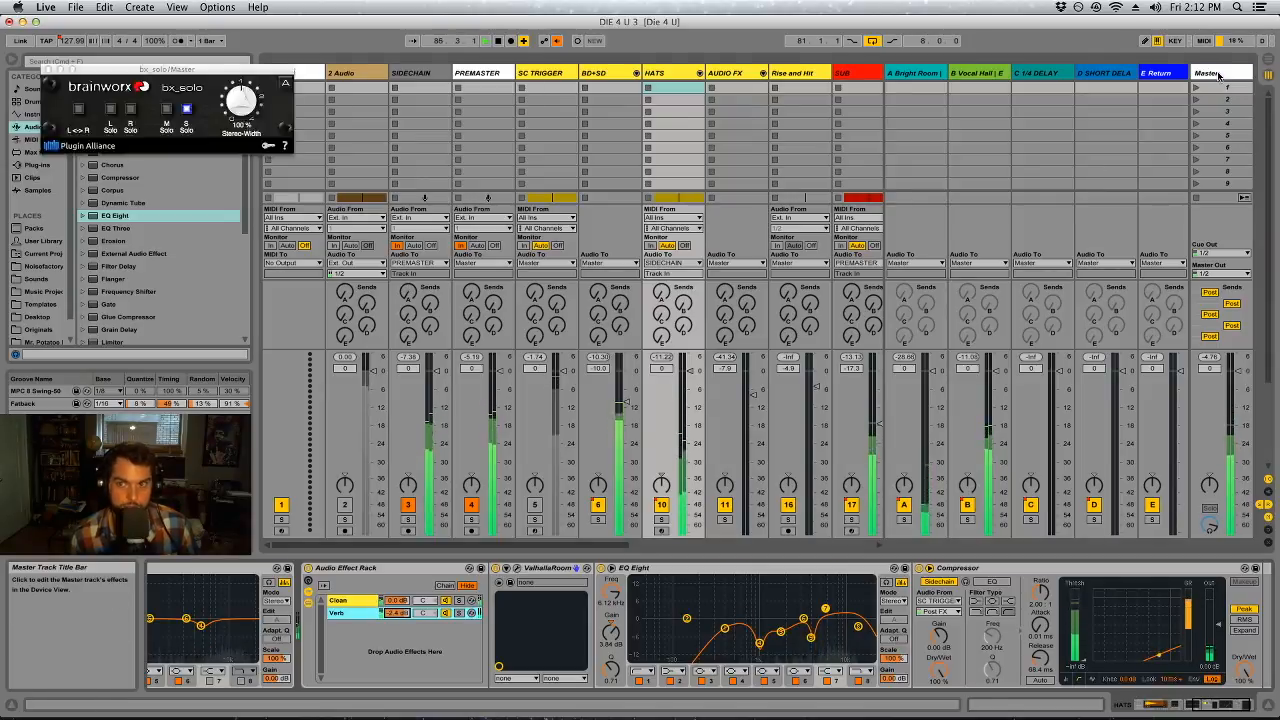
left_click(166, 108)
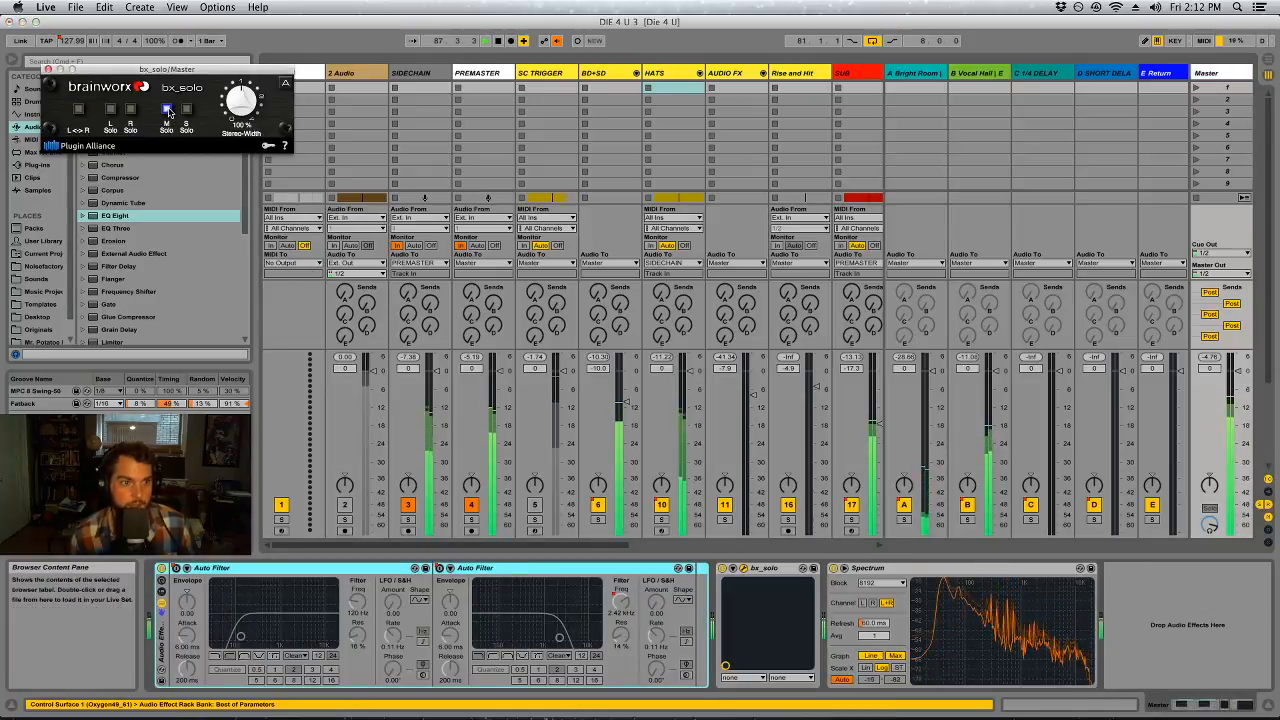
left_click(48, 69)
Delete the two GRIT BASS clips at bars 90 and 94 in the arrangement
key("Tab")
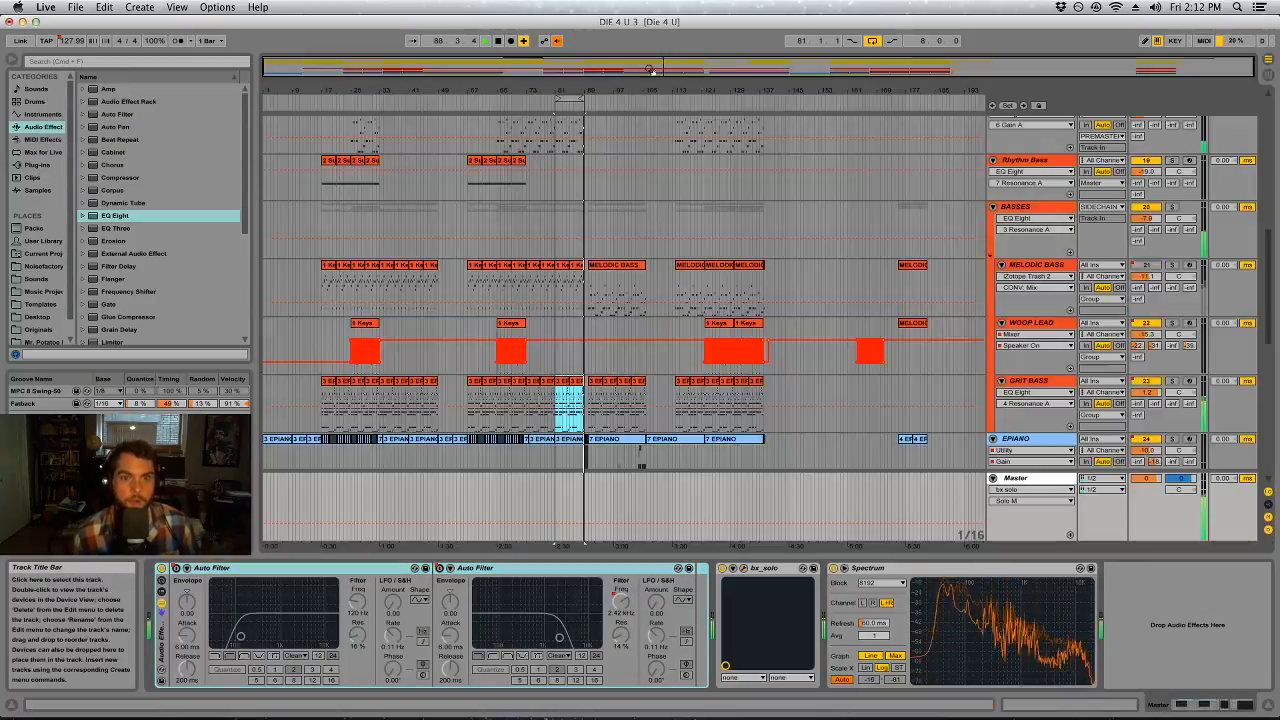
left_click(628, 439)
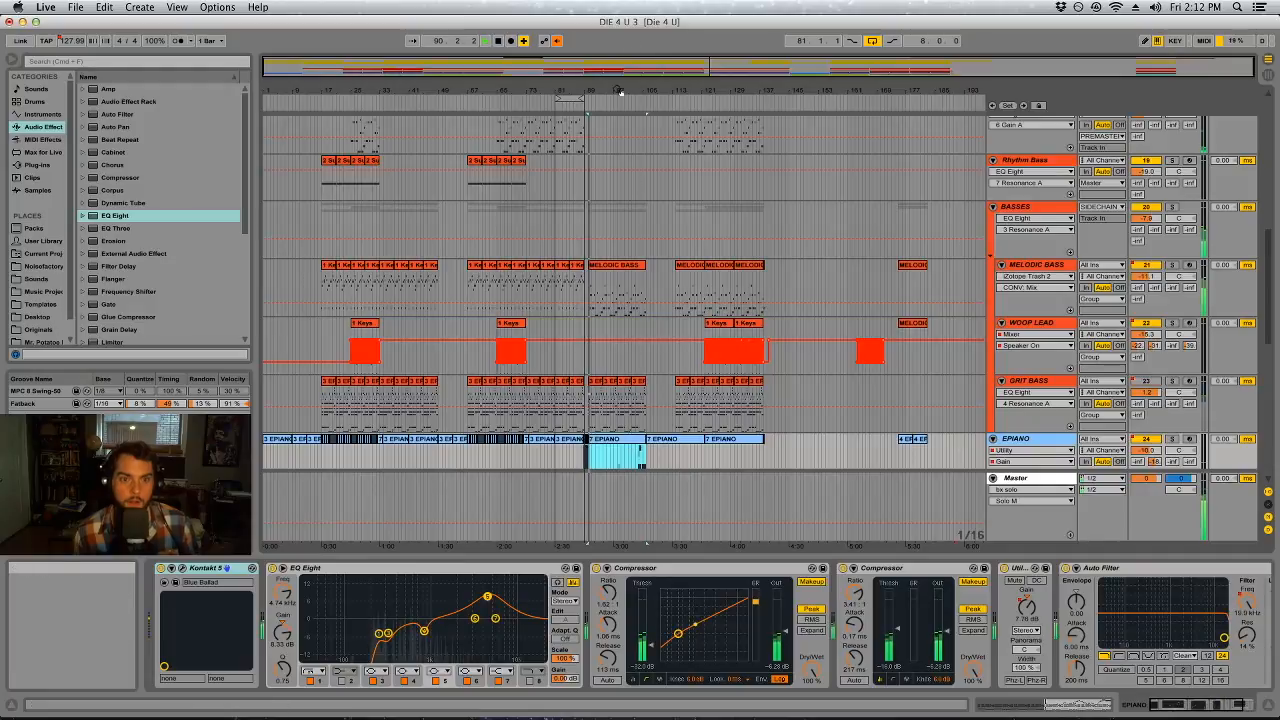
left_click_drag(618, 90, 617, 92)
scroll(624, 338, "down", 4)
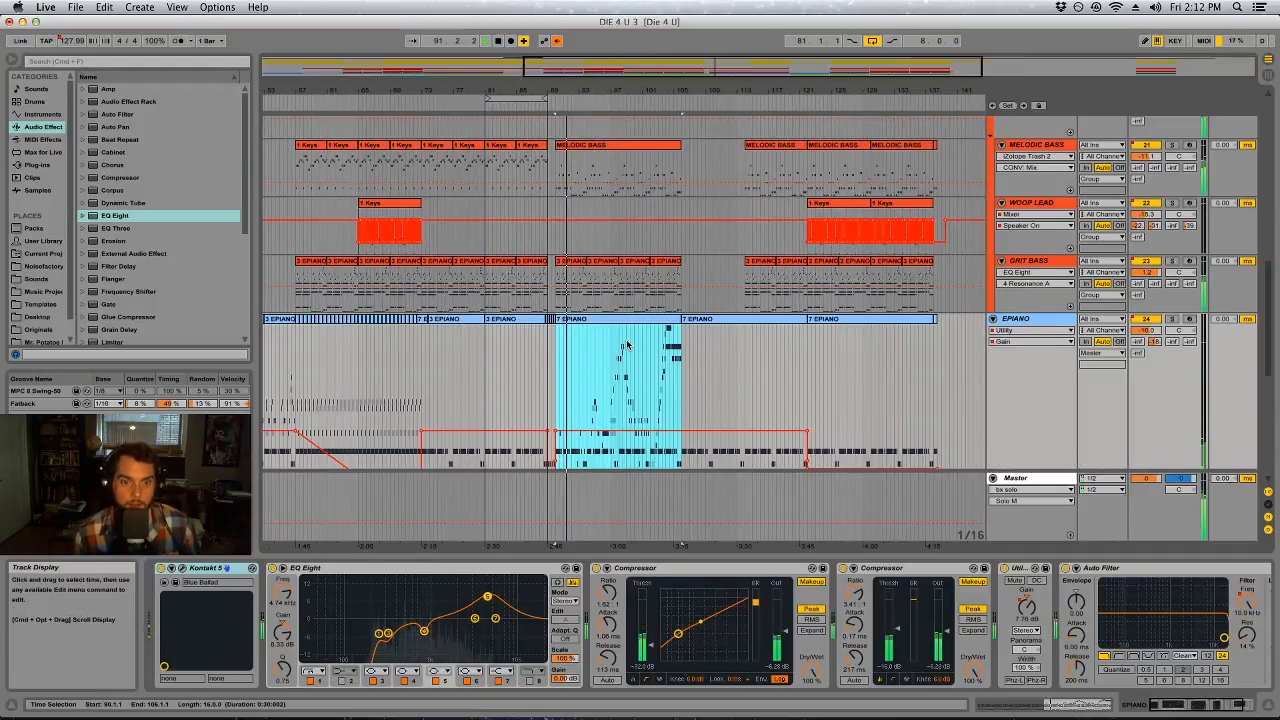
scroll(626, 338, "down", 3)
scroll(620, 290, "up", 2)
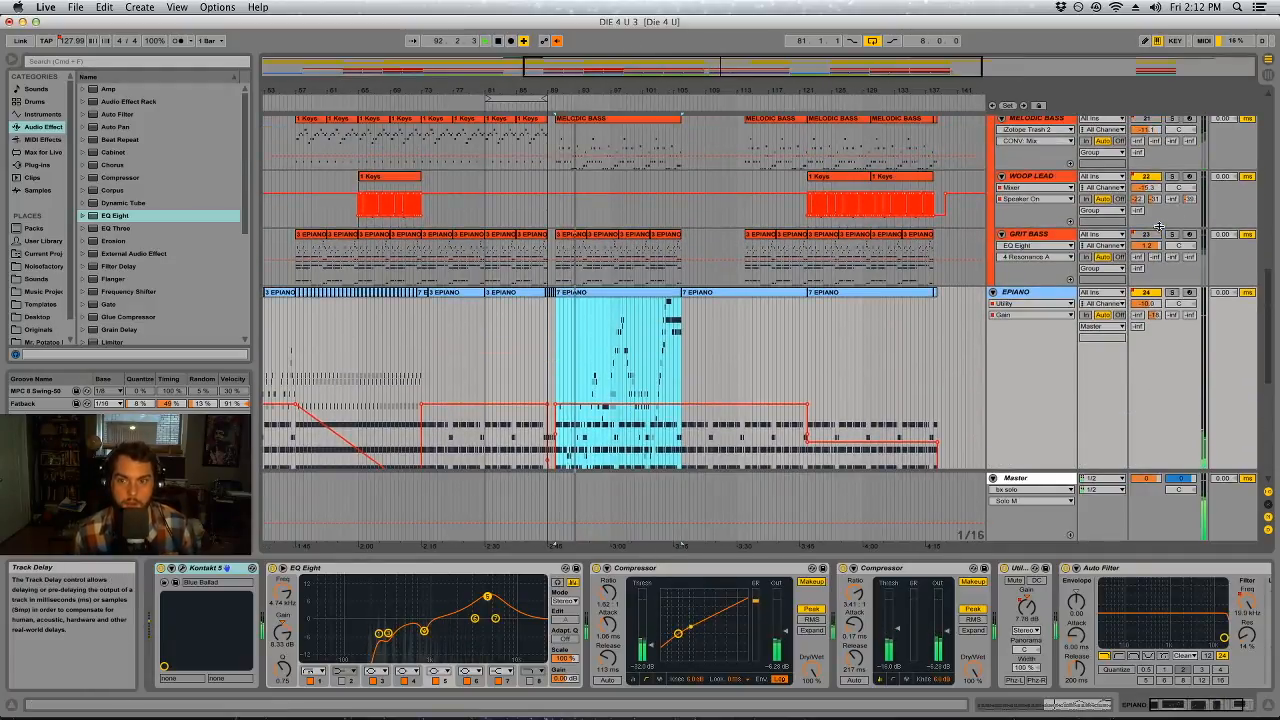
left_click(583, 237)
key("Delete")
left_click(613, 237)
key("Delete")
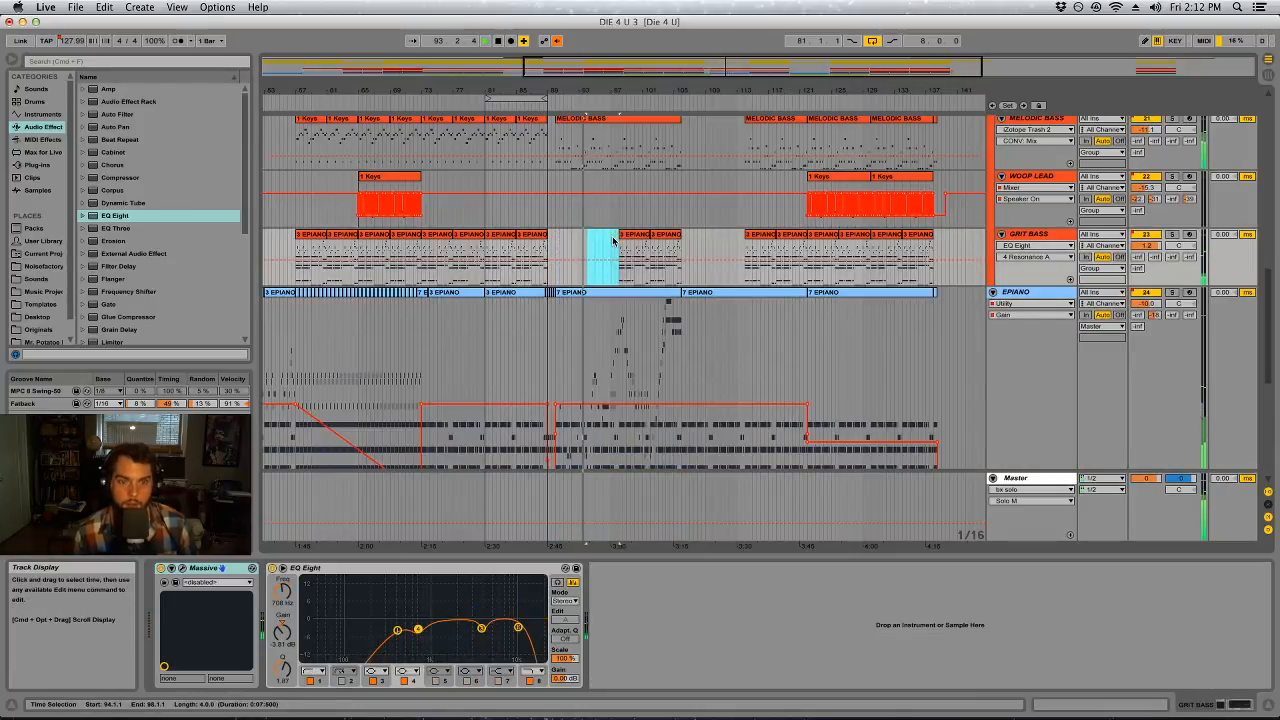
Delete the two remaining GRIT BASS clips of that section, at bars 98 and 102
left_click(1030, 234)
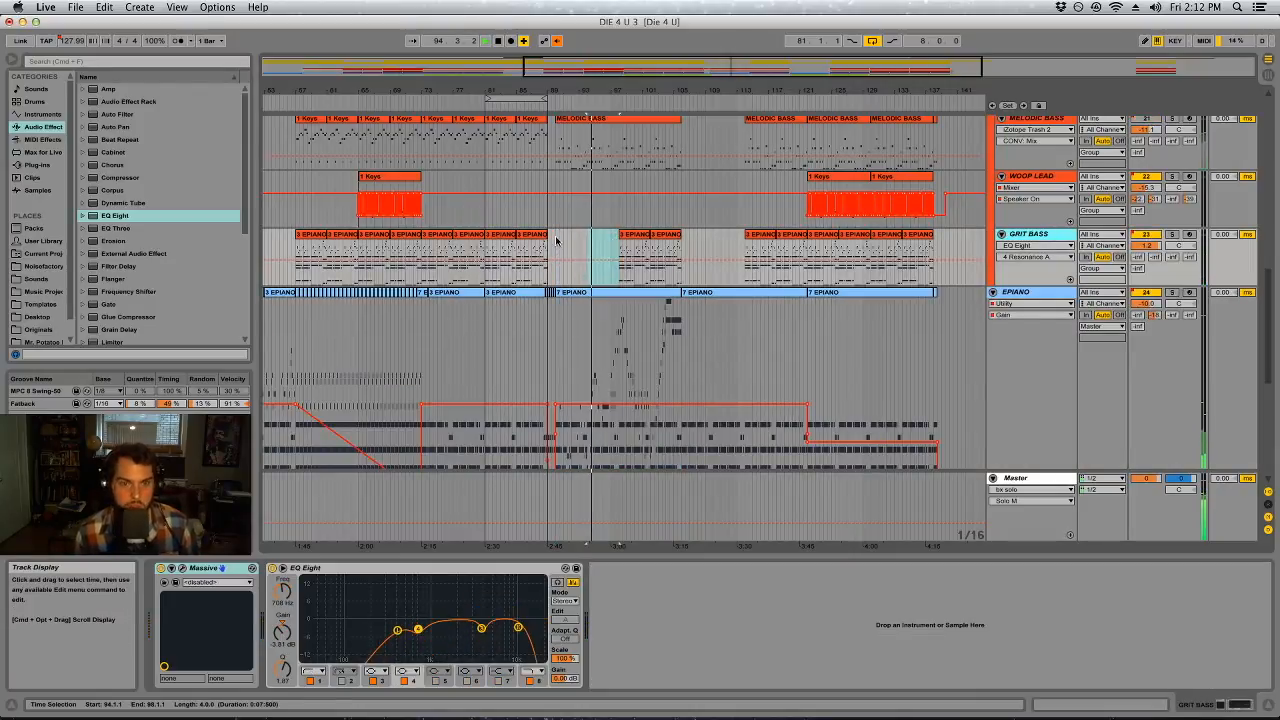
left_click(641, 235)
key("Delete")
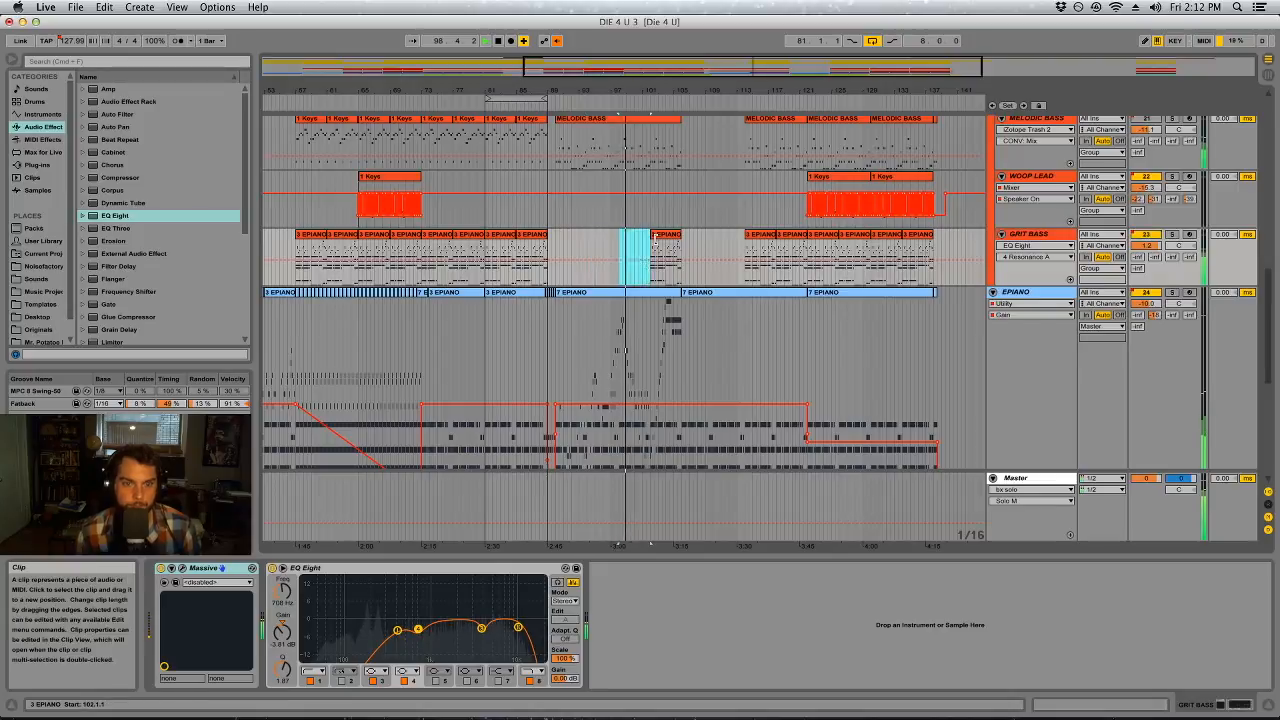
left_click(656, 236)
key("Delete")
left_click_drag(631, 250, 583, 256)
left_click(582, 256)
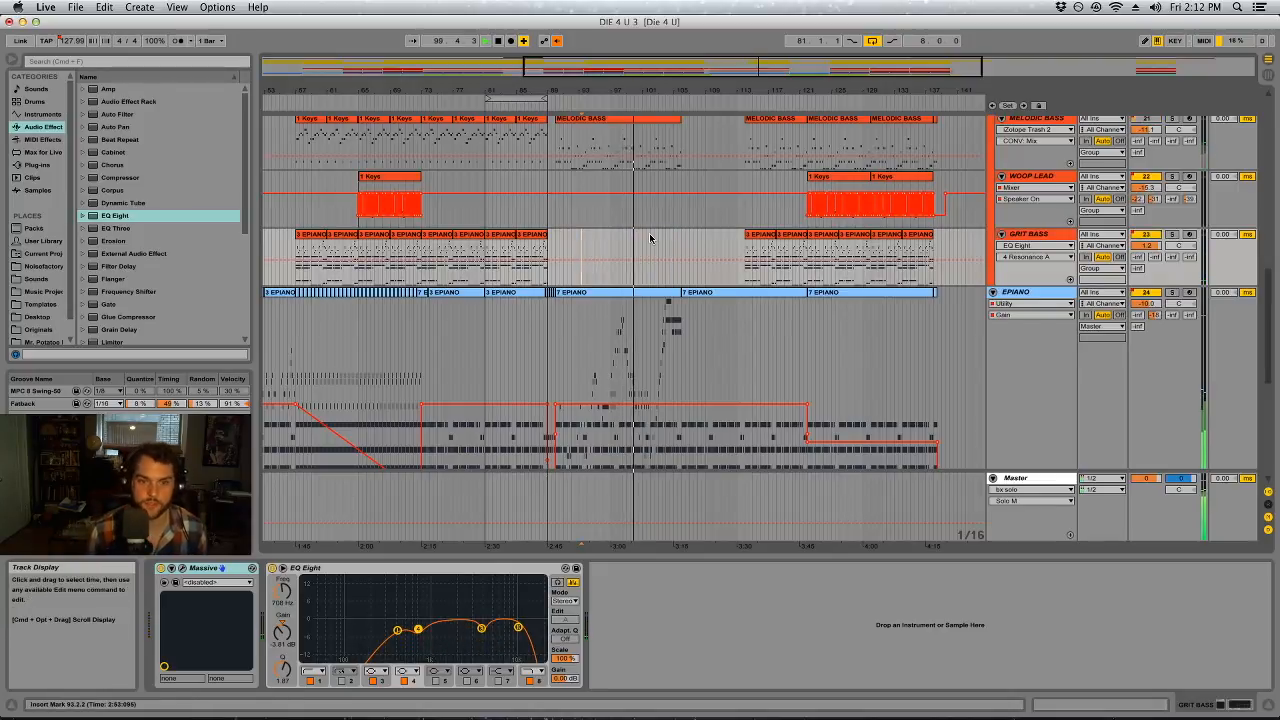
Undo the last two GRIT BASS clip deletions, and delete the clips at bars 98 and 102 again
key("super+z")
key("super+z")
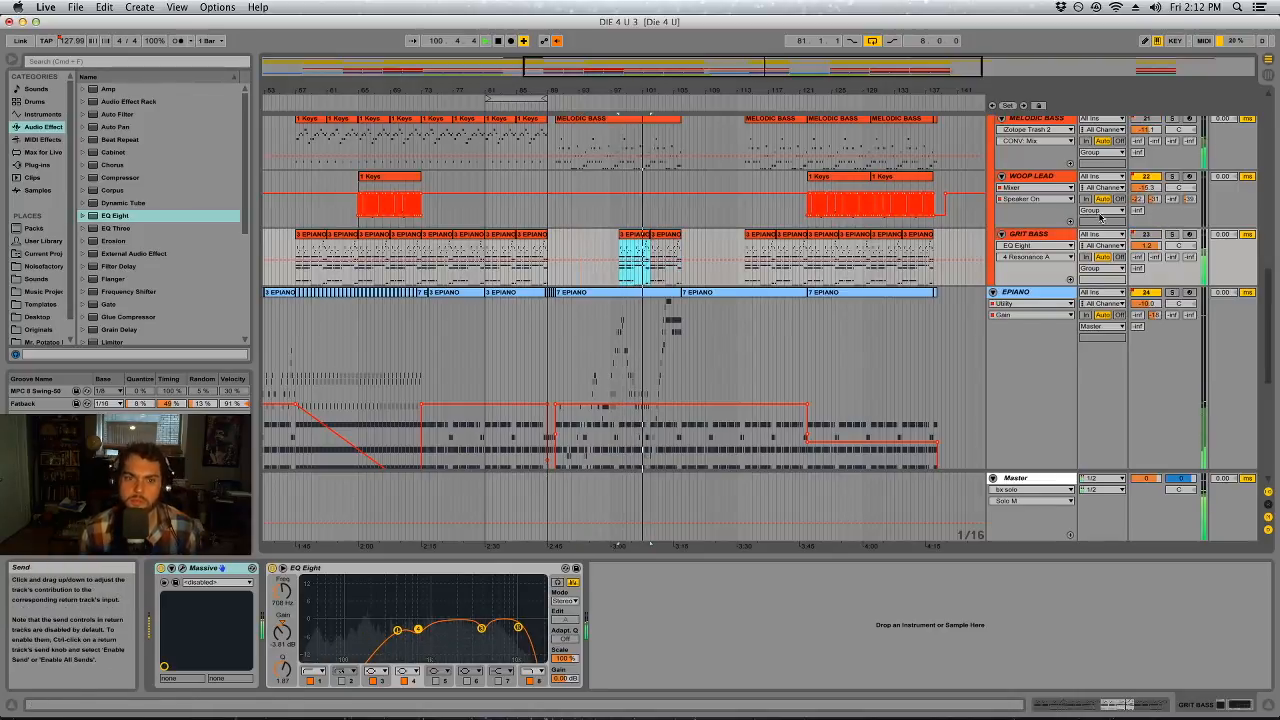
key("Delete")
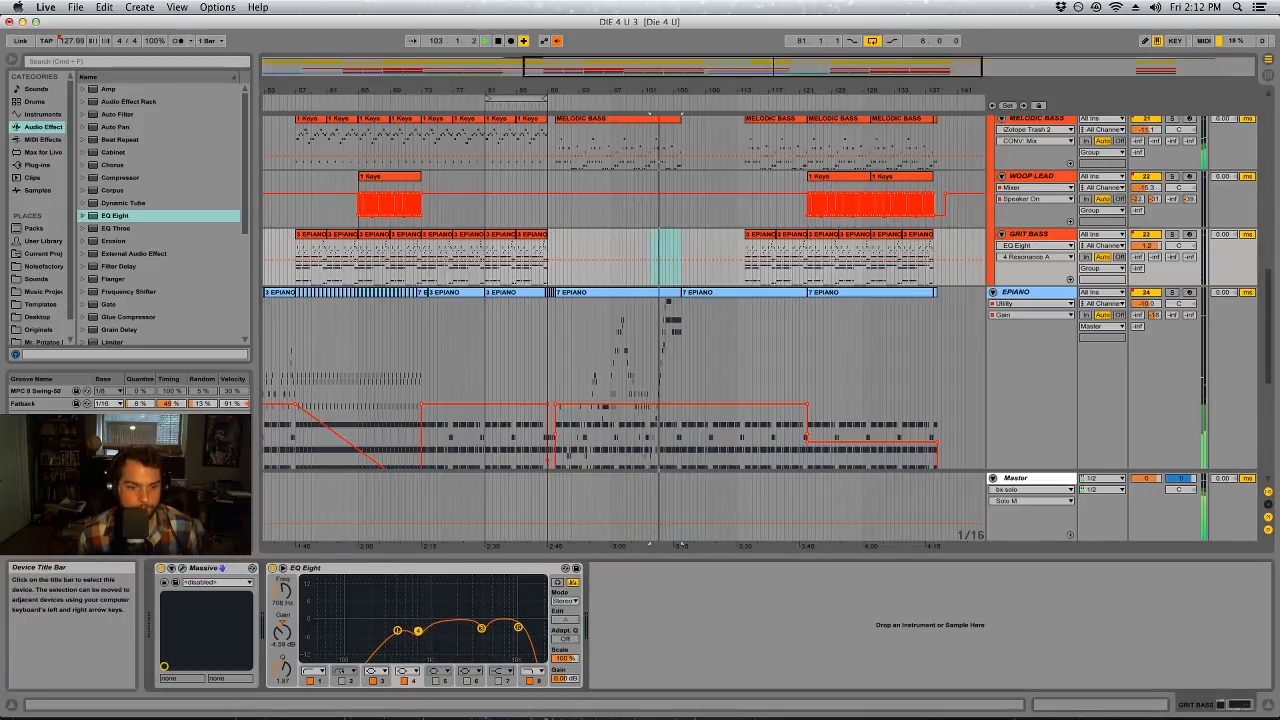
In GRIT BASS's EQ Eight, enable band 5, cut band 6 about 3.57 dB near 1.58 kHz, and set band 1's low cut to about 425 Hz
left_click(397, 630)
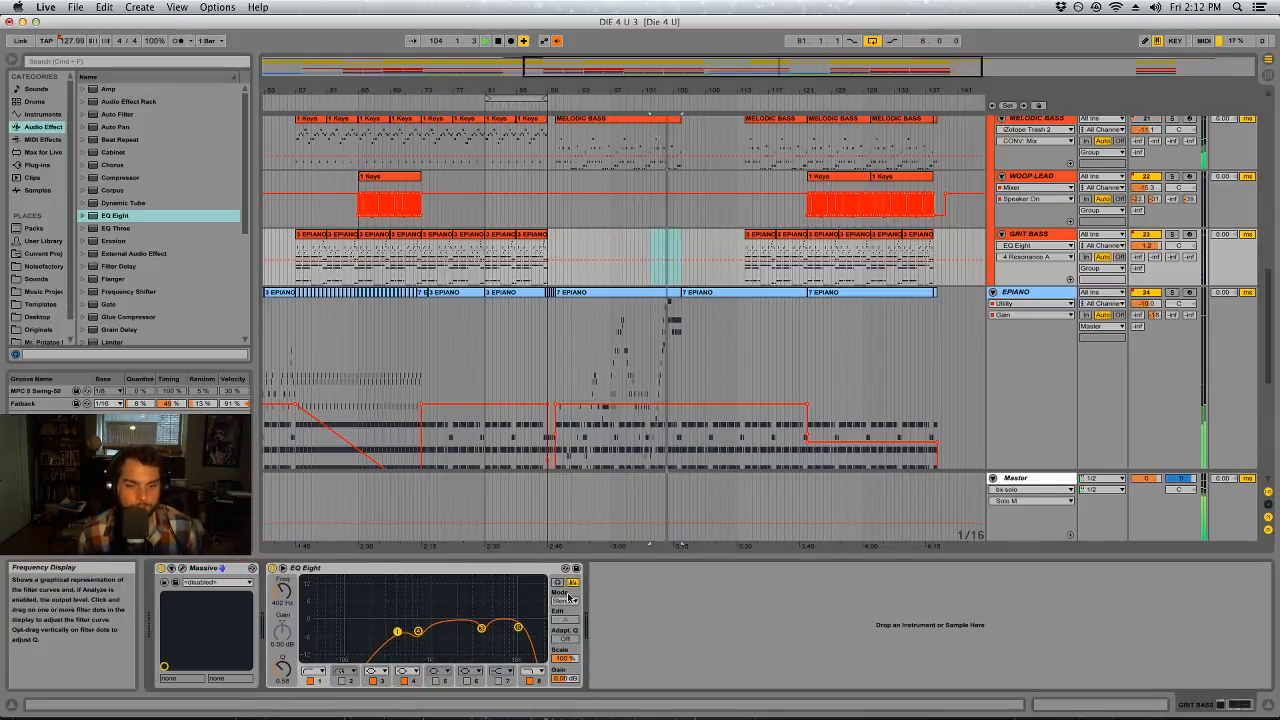
left_click(435, 680)
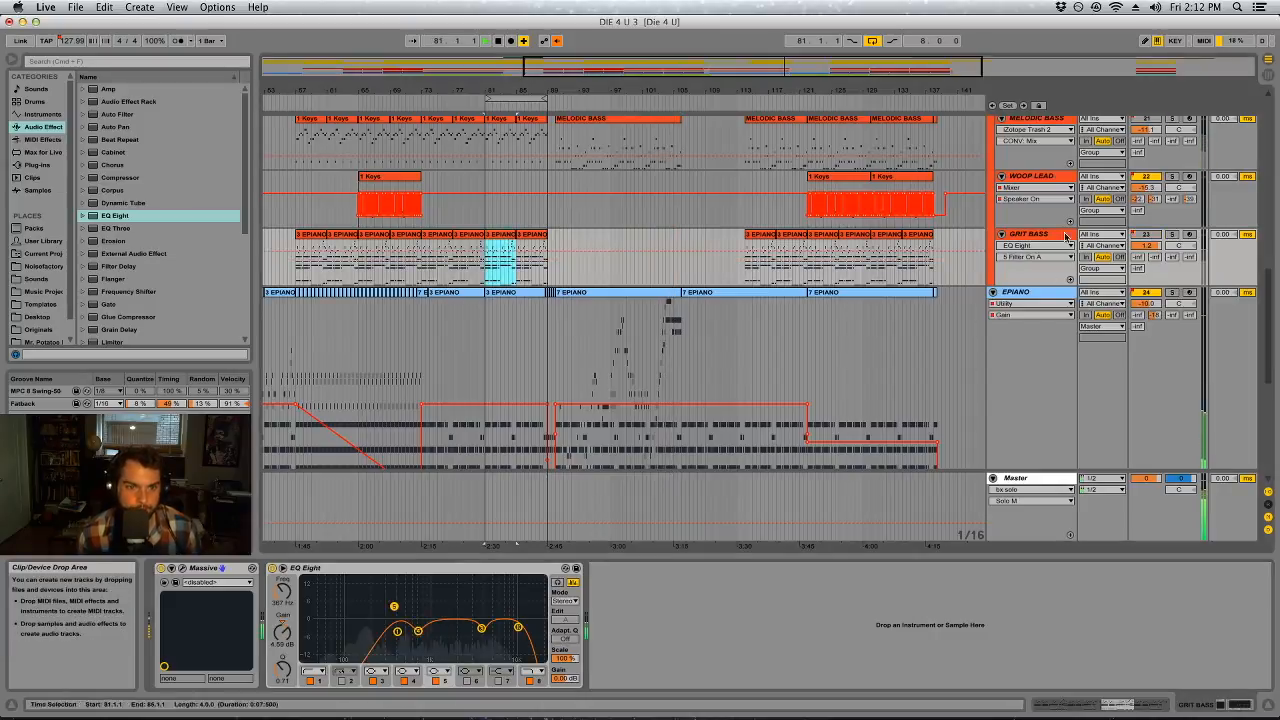
left_click(467, 681)
left_click_drag(477, 618, 445, 583)
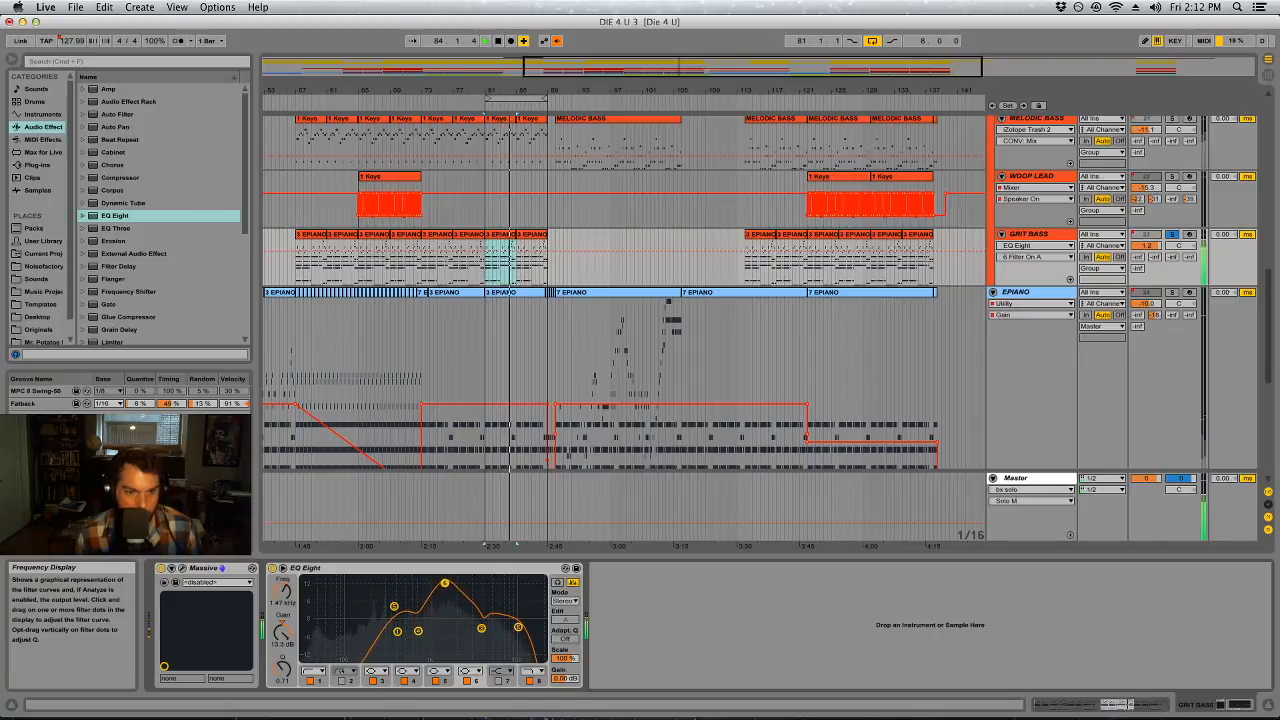
mouse_move(283, 667)
left_mouse_down()
mouse_move(282, 633)
mouse_move(283, 656)
left_mouse_up()
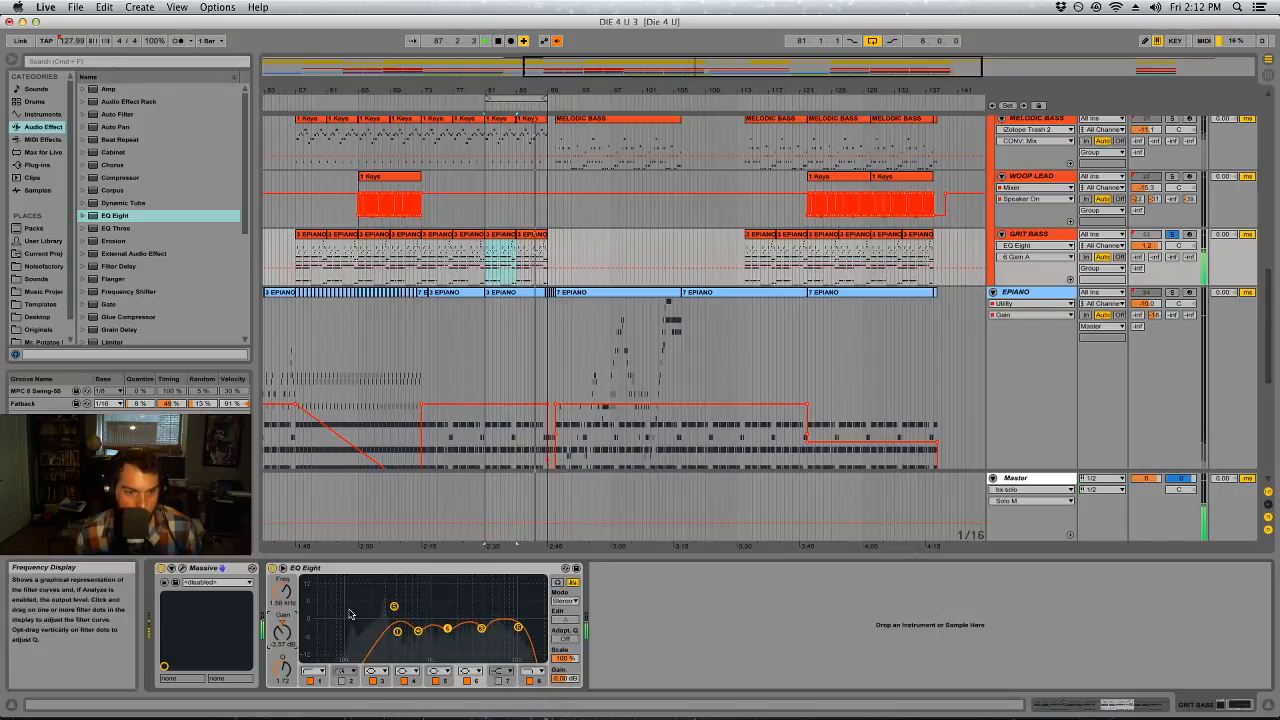
left_click_drag(397, 631, 399, 633)
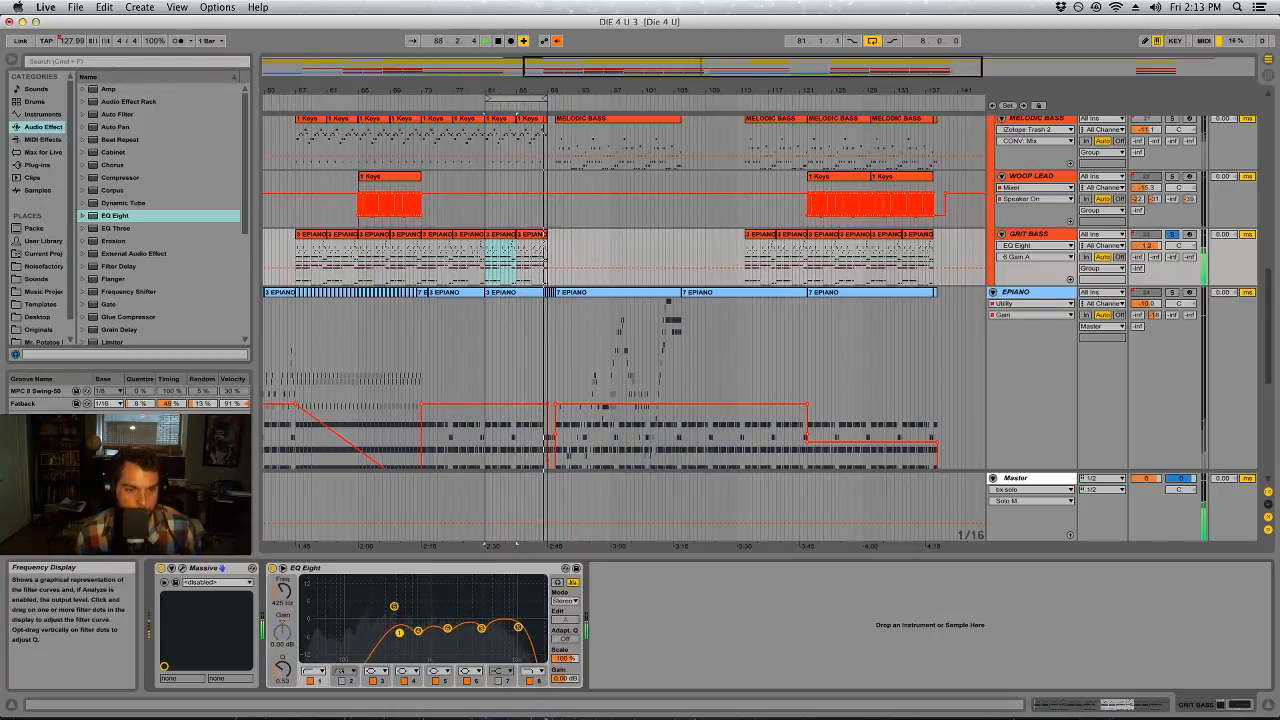
Take GRIT BASS out of solo and save the set
left_click(1175, 234)
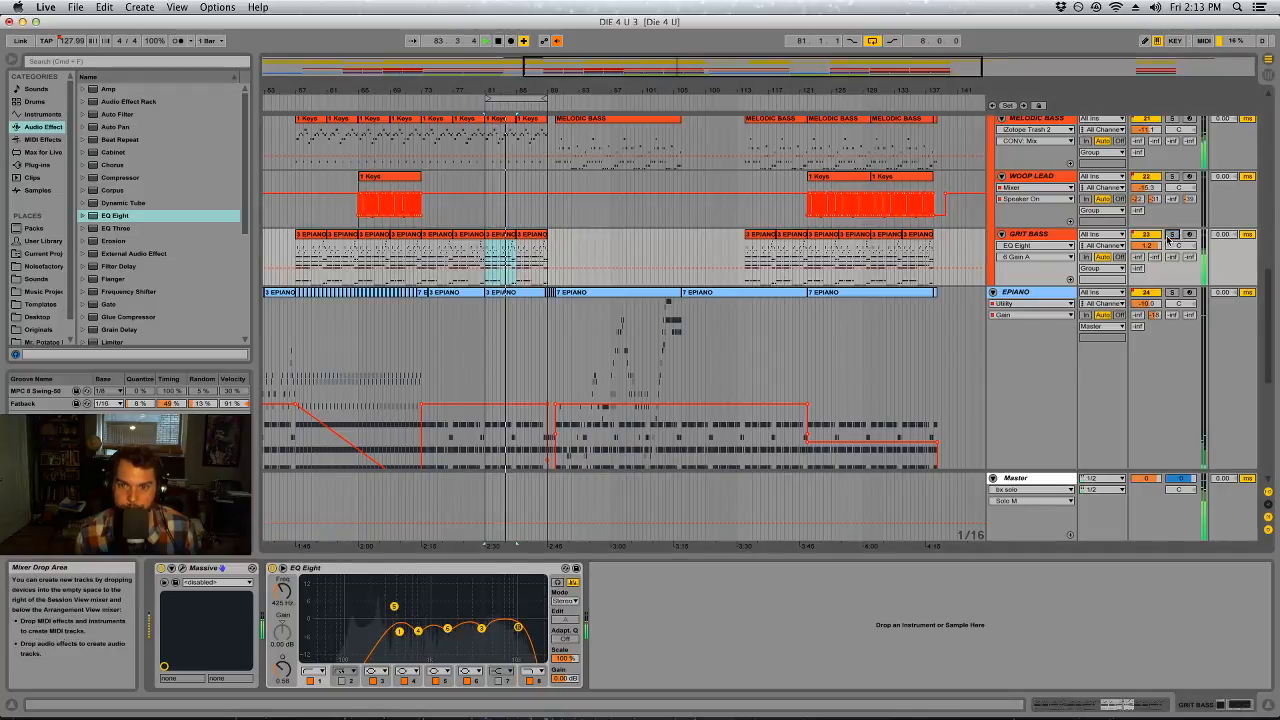
left_click(617, 242)
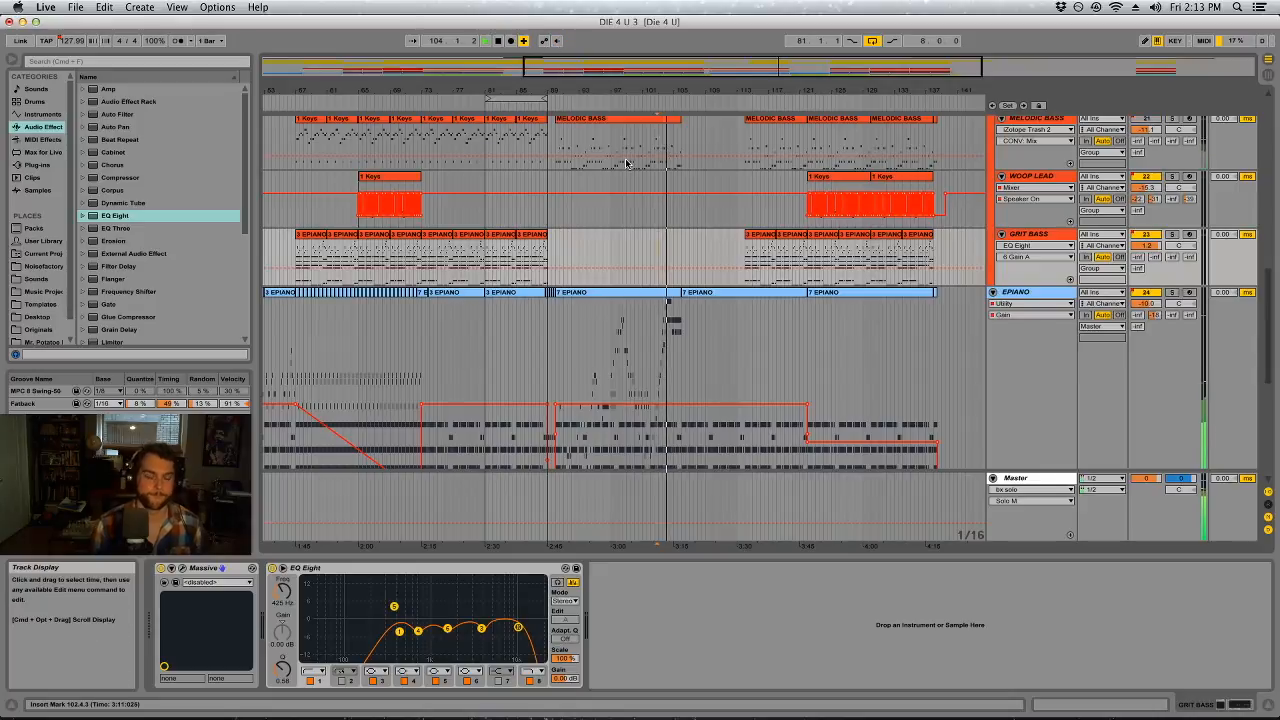
key("super+s")
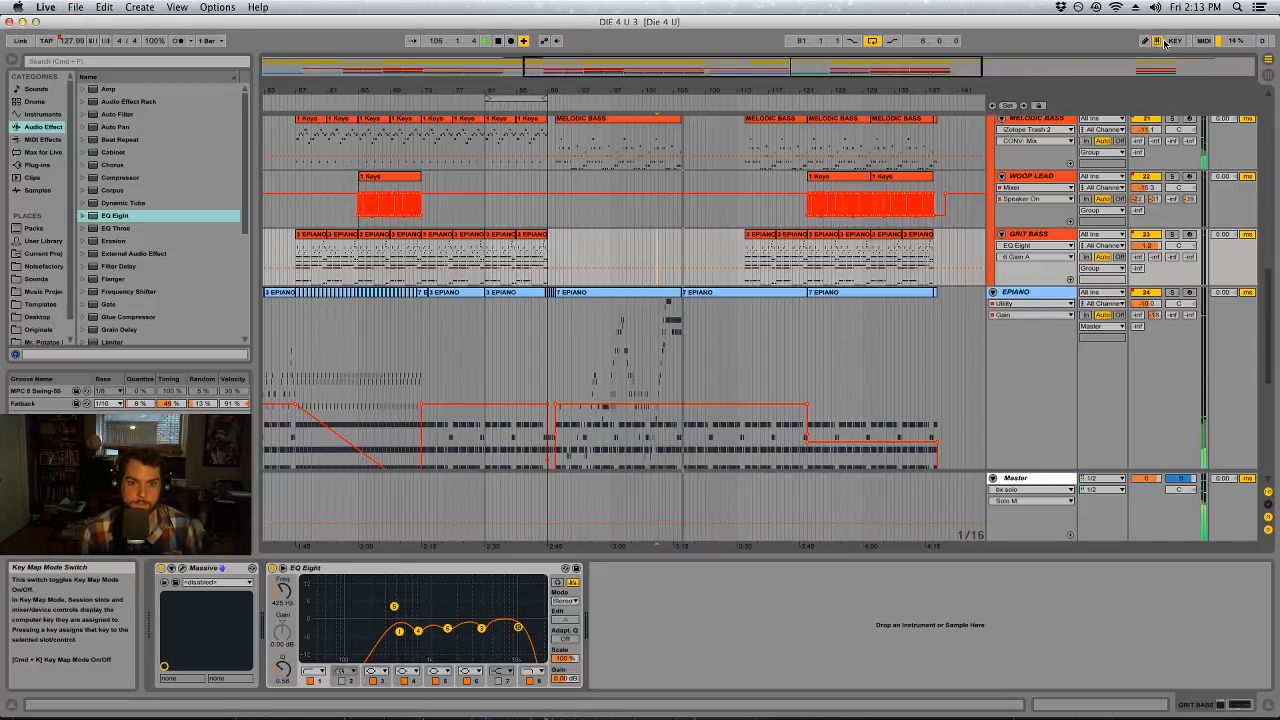
Automate a slight boost of the Organ Compressor's output gain over the eight bars up to bar 114
scroll(826, 406, "down", 5)
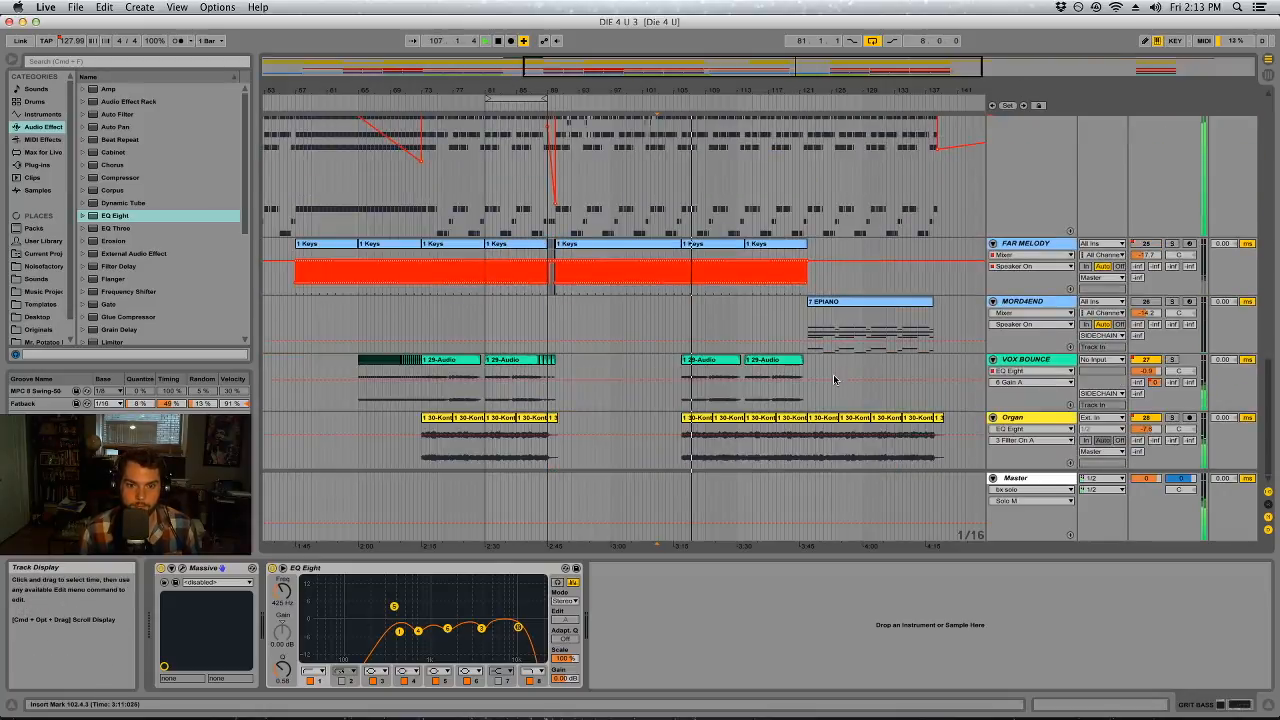
left_click(824, 440)
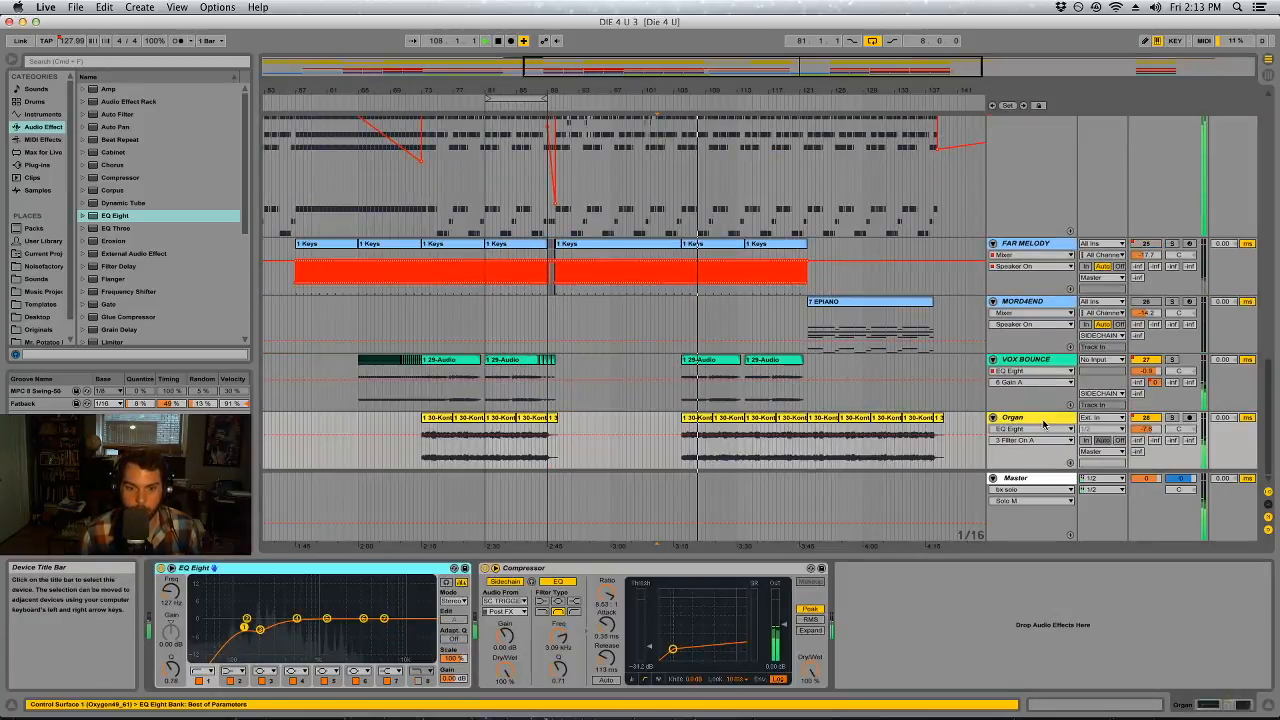
left_click(785, 627)
left_click_drag(683, 438, 723, 441)
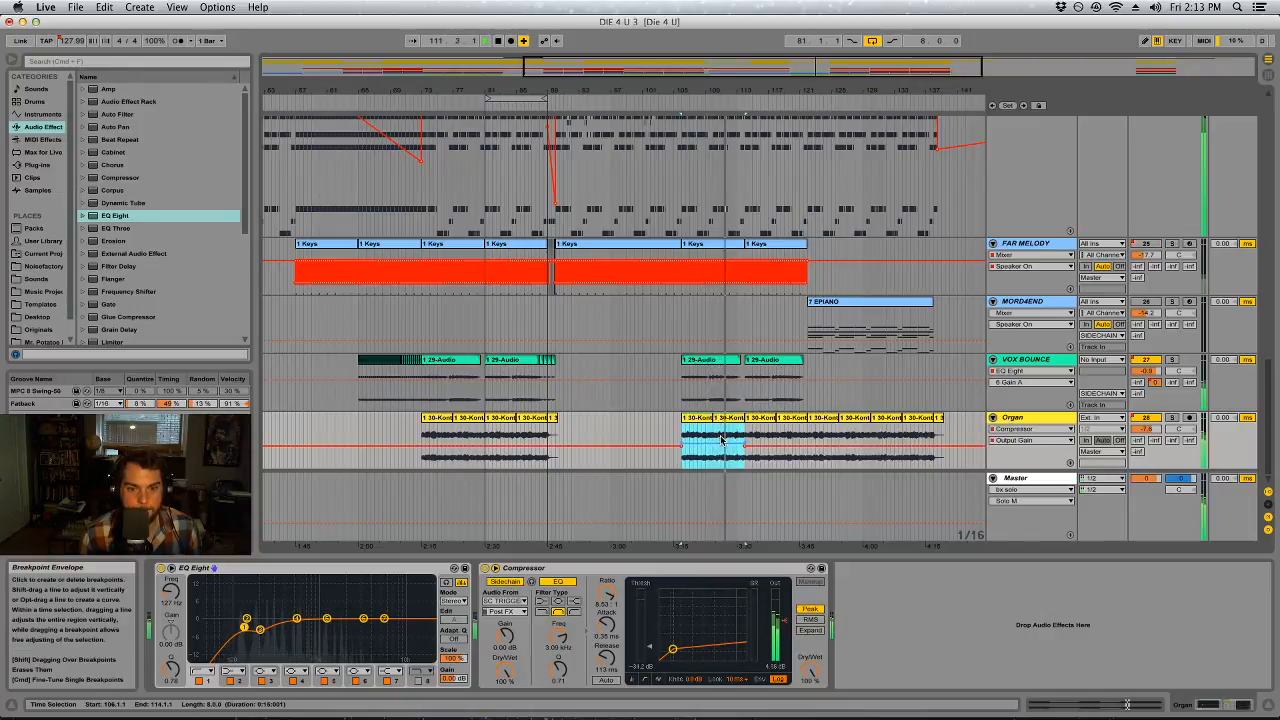
Check that mid solo is off in the Master's bx_solo, and deactivate the plug-in
left_click(1020, 362)
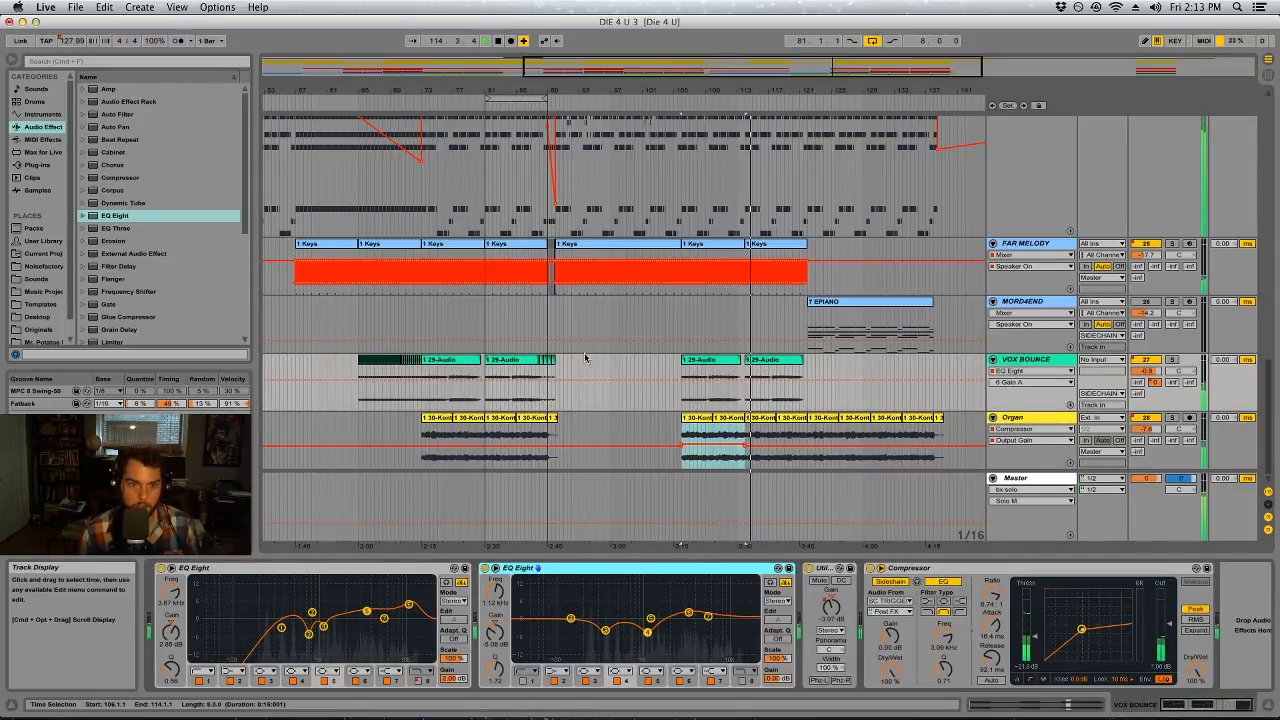
key("Tab")
left_click(1210, 78)
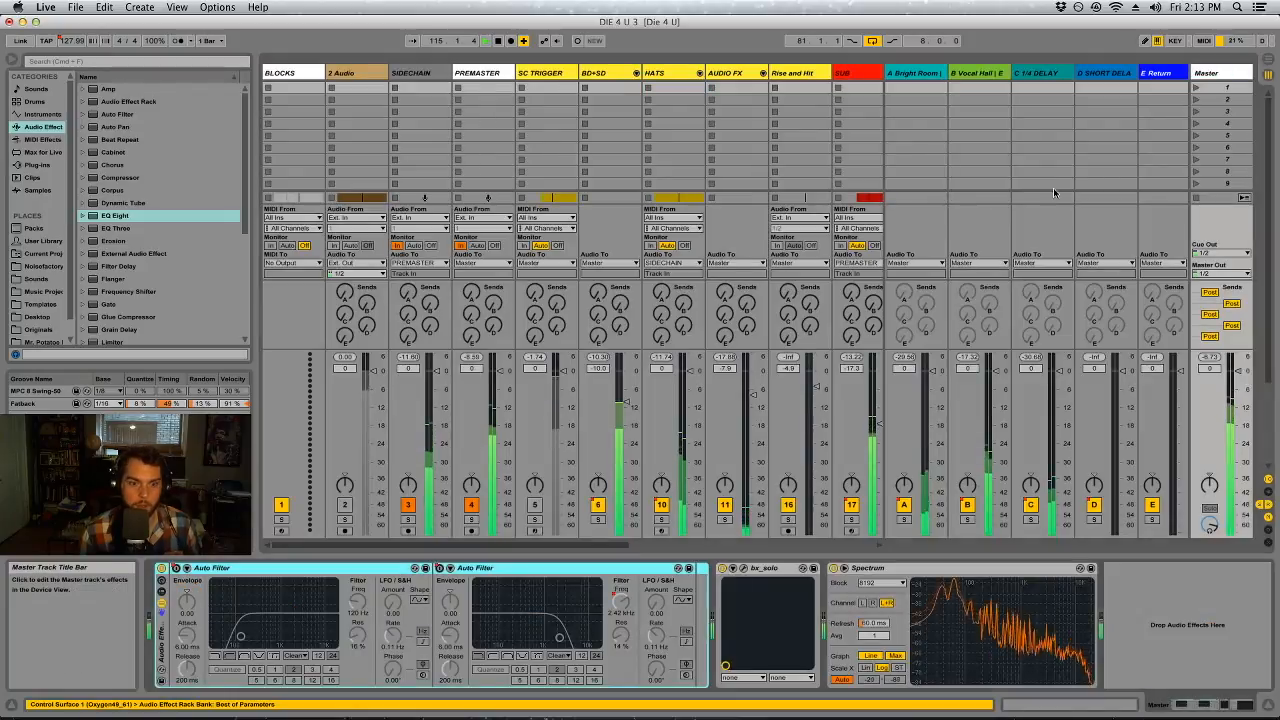
left_click(730, 568)
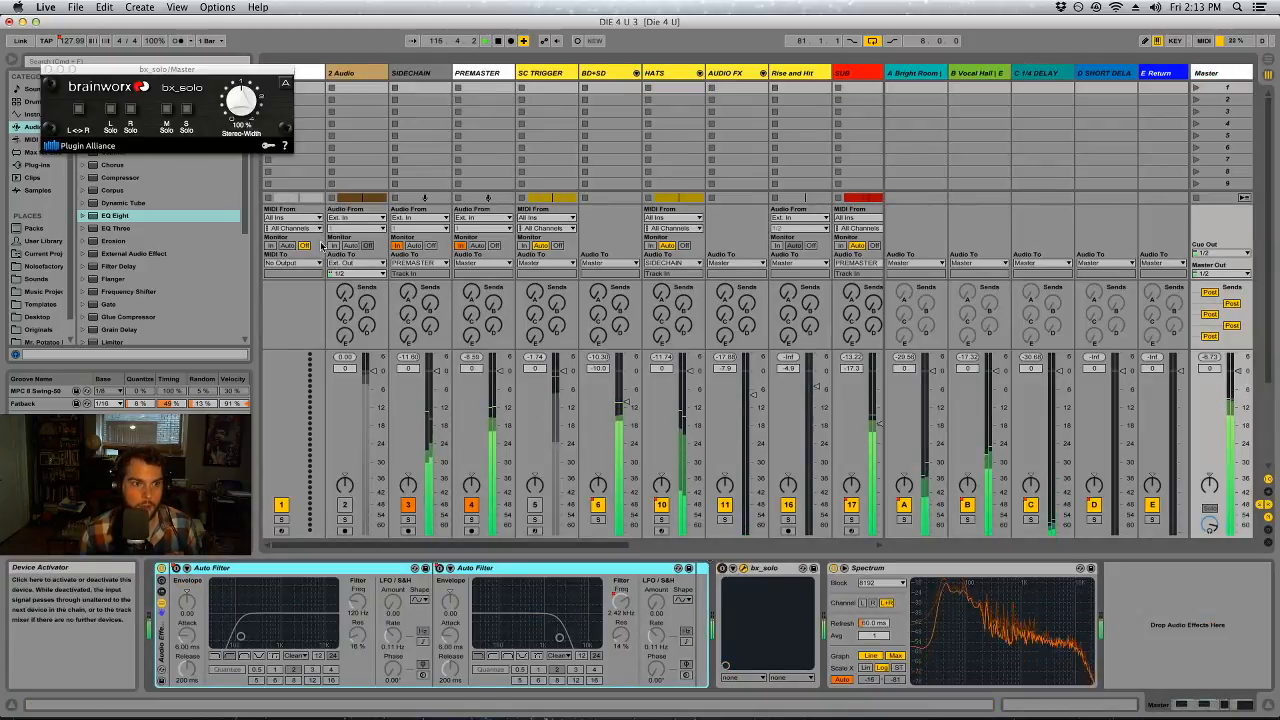
left_click(730, 568)
key("Tab")
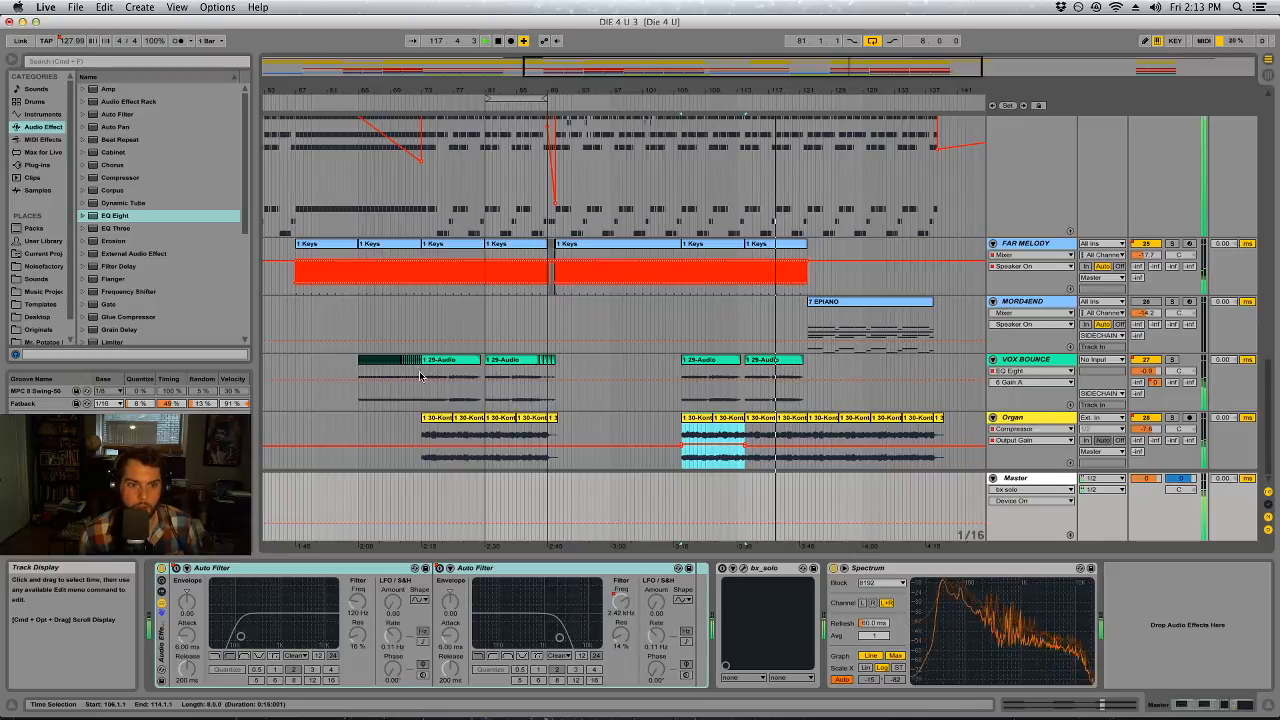
Listen to VOX BOUNCE from about bar 65 and raise its track volume to 1.0 dB
left_click(358, 376)
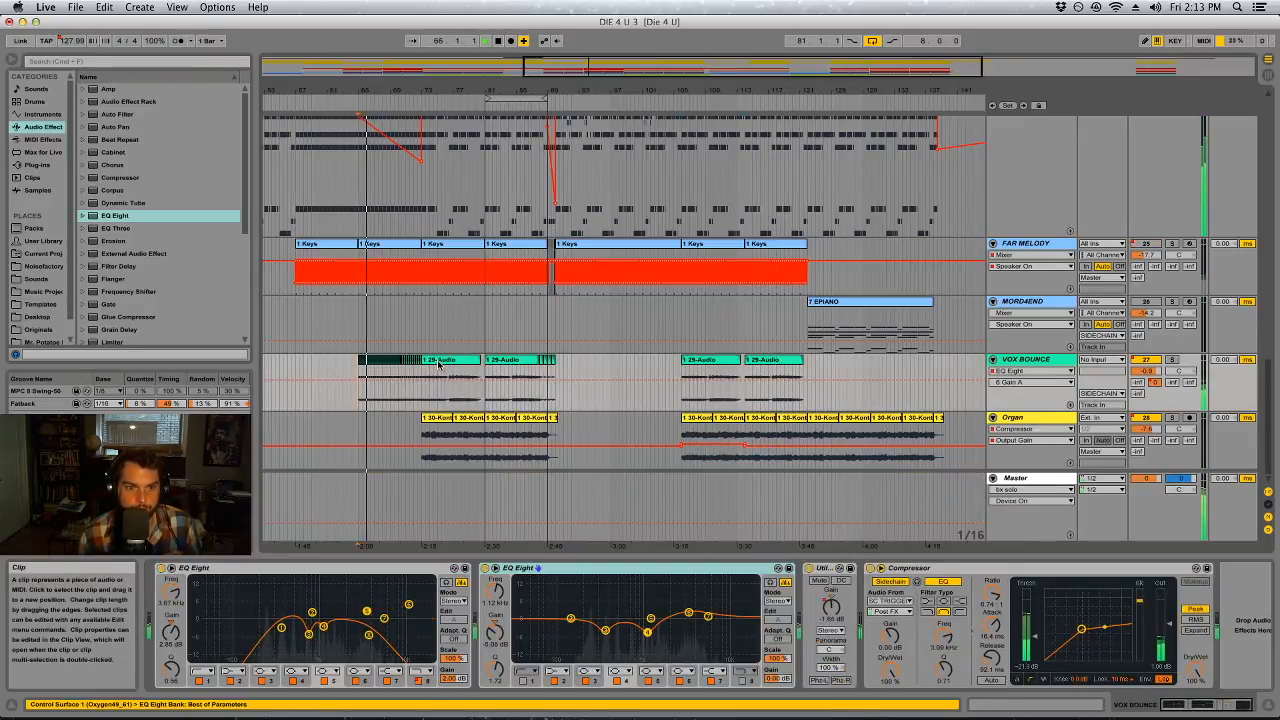
scroll(438, 365, "up", 8)
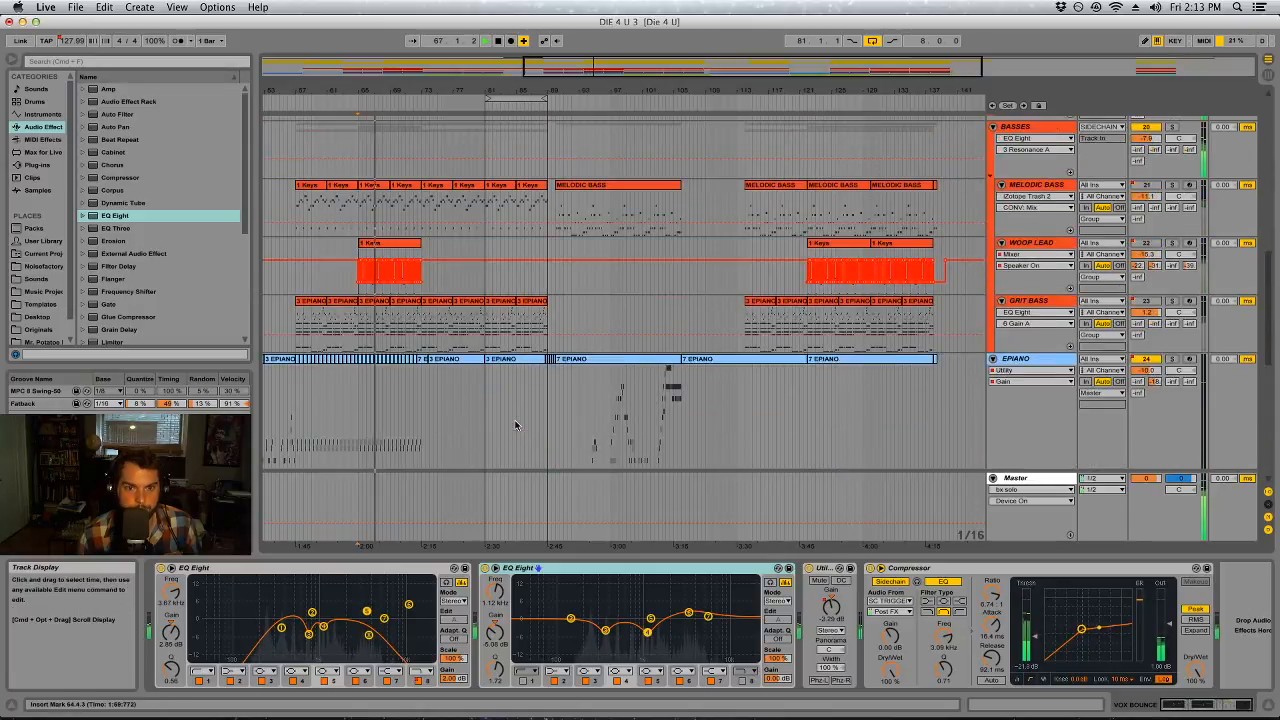
scroll(567, 380, "down", 8)
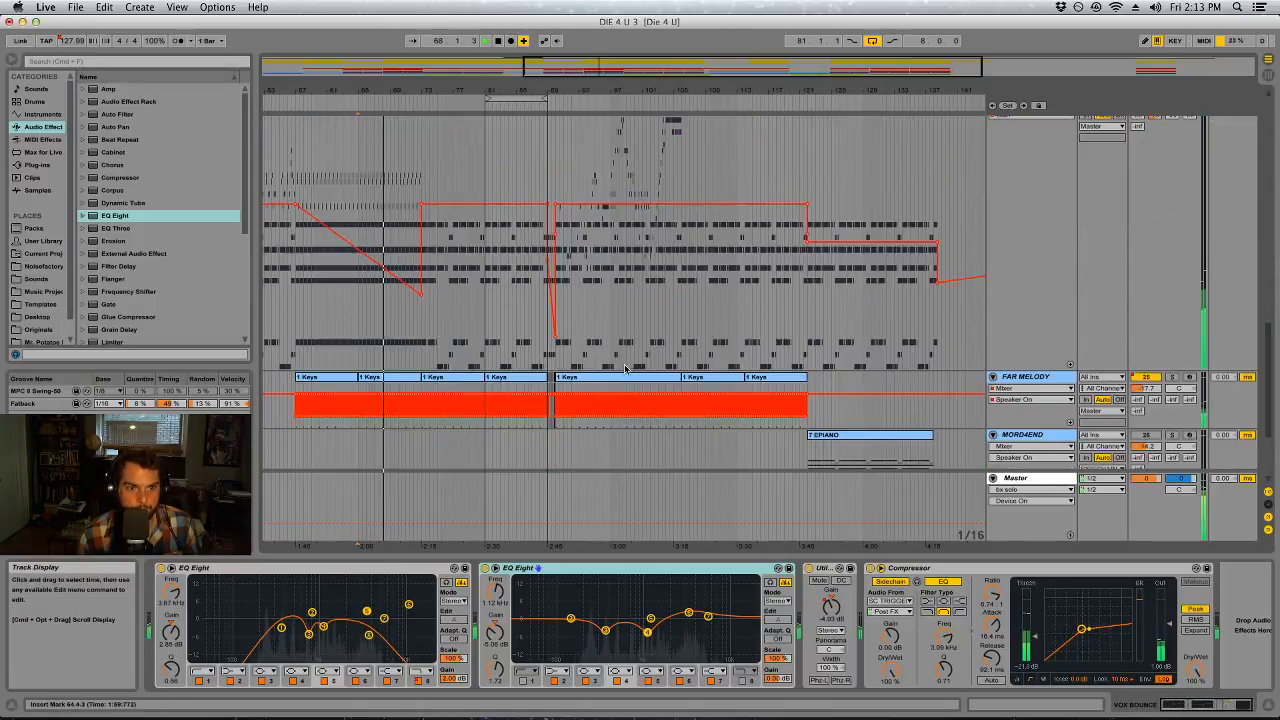
scroll(567, 385, "up", 8)
scroll(463, 398, "down", 8)
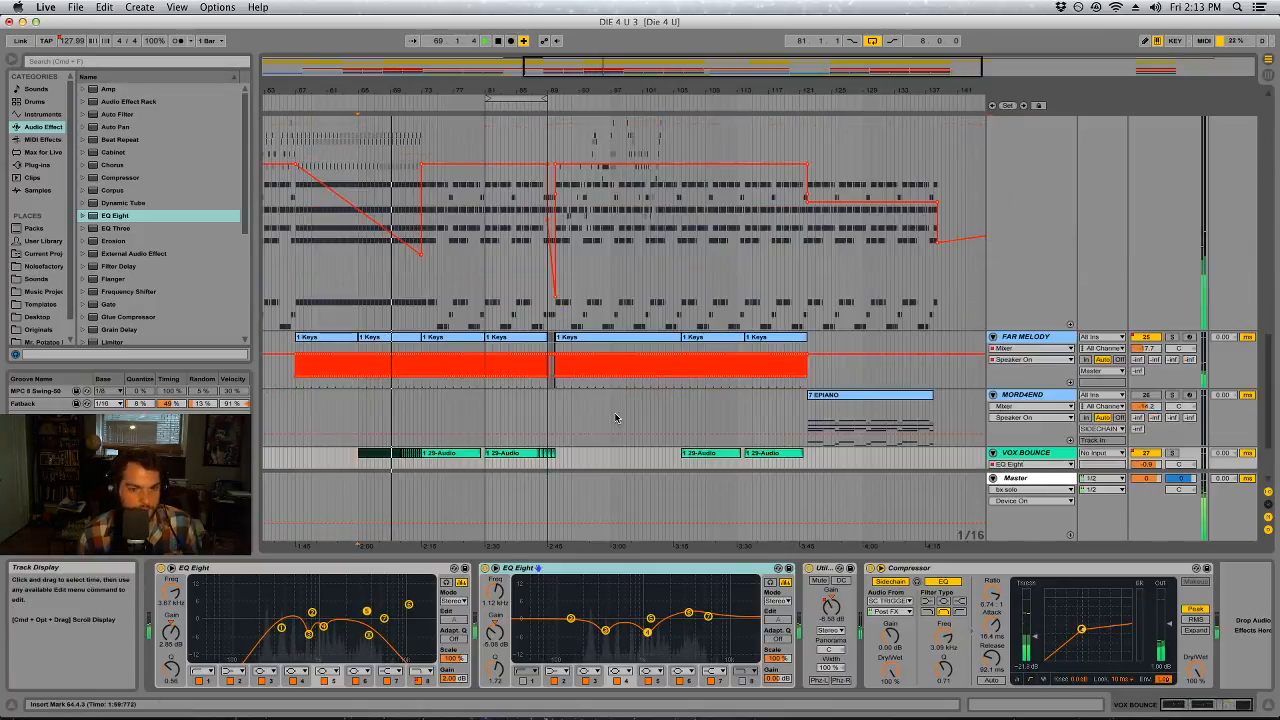
left_click(463, 392)
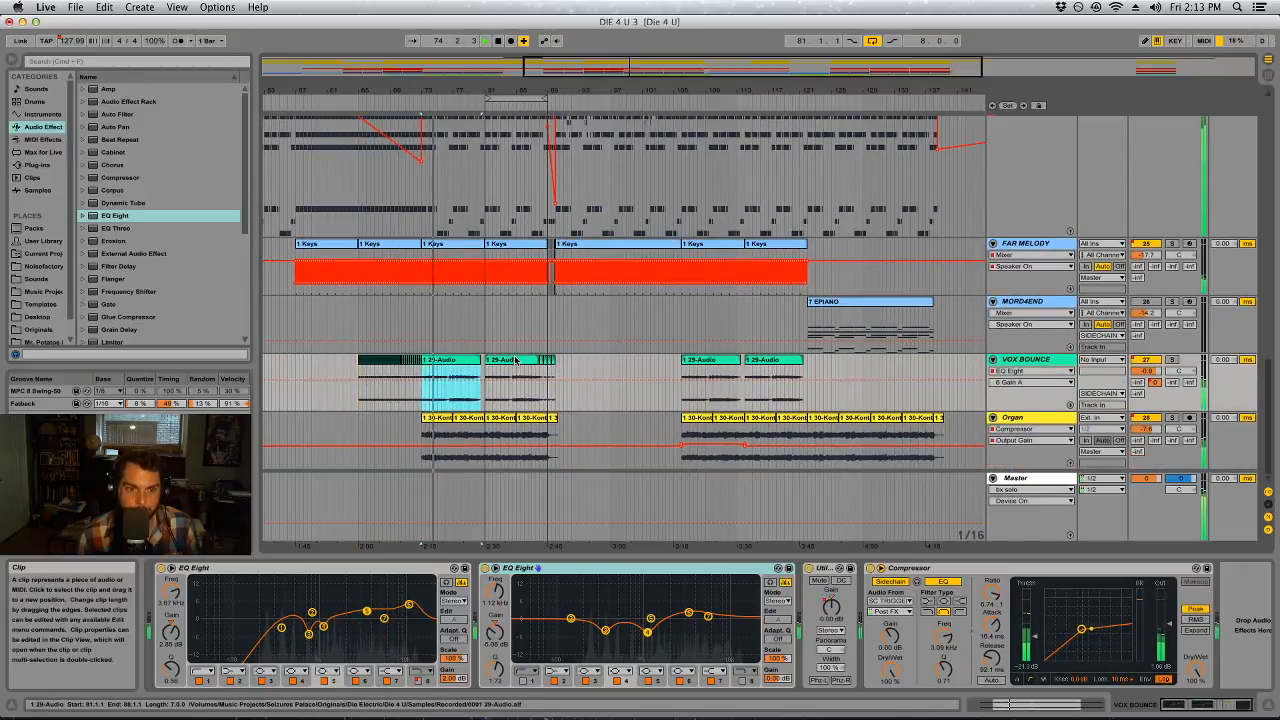
left_click(1140, 372)
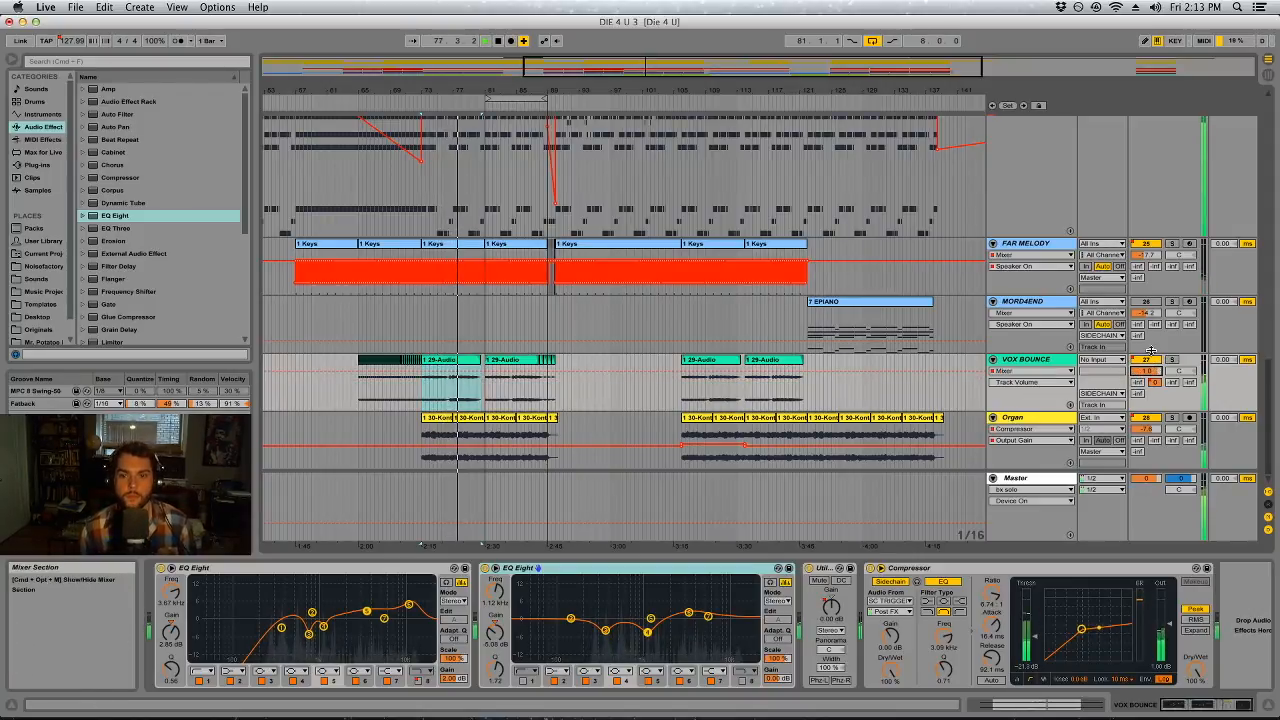
Play from the MORD4END clip at bar 121 and activate the MORD4END track
left_click(869, 303)
key("space")
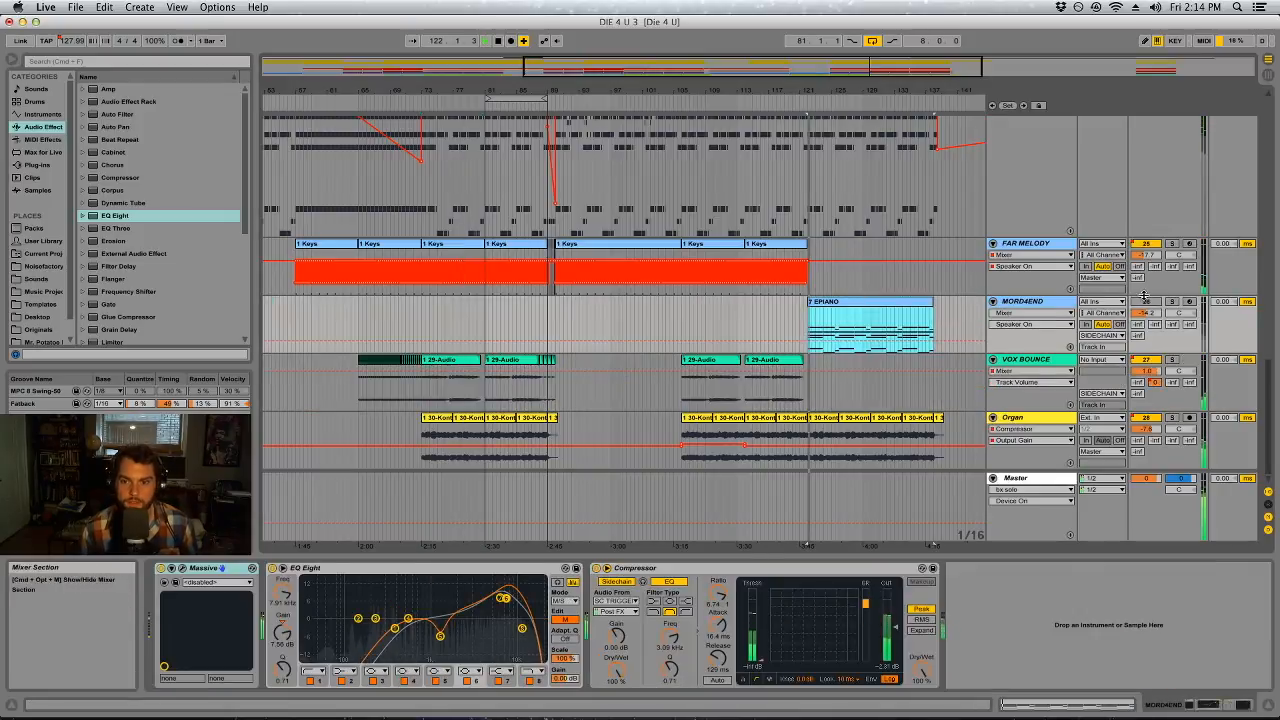
left_click(1144, 301)
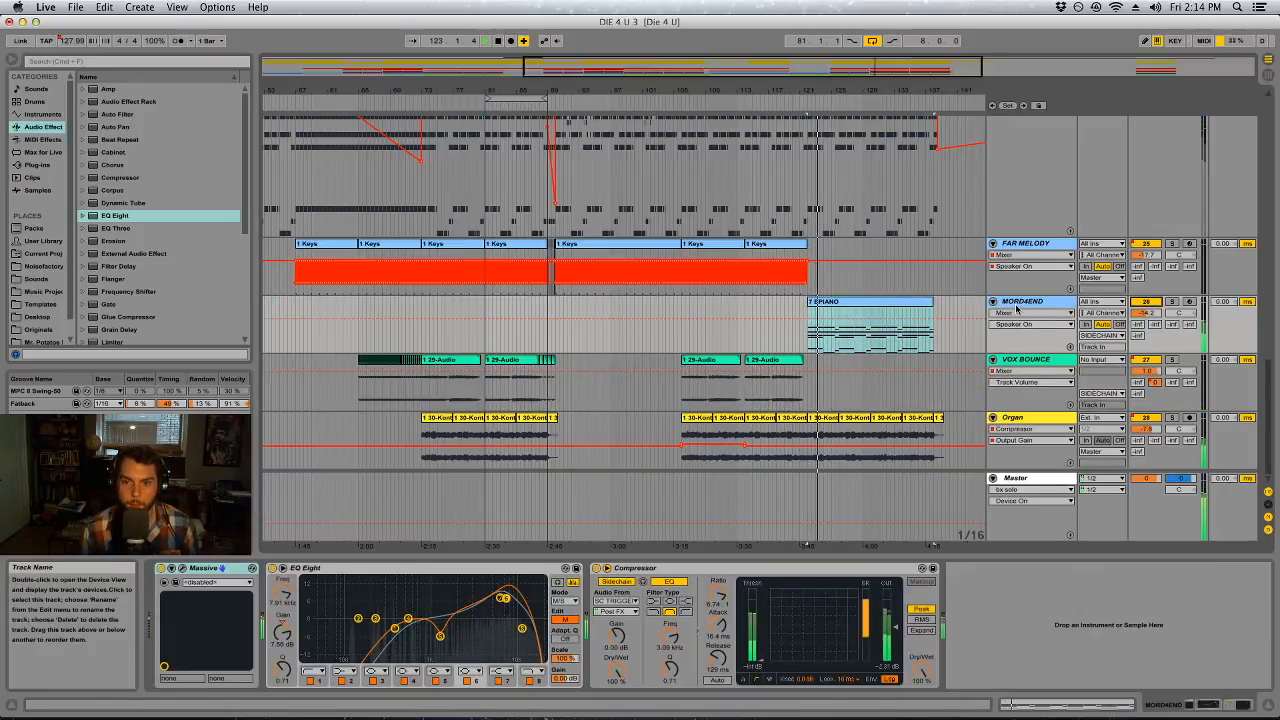
On MORD4END's Compressor, set the release to about 92.1 ms and the attack to 0.01 ms, and raise the ratio to inf:1
left_click_drag(716, 662, 716, 672)
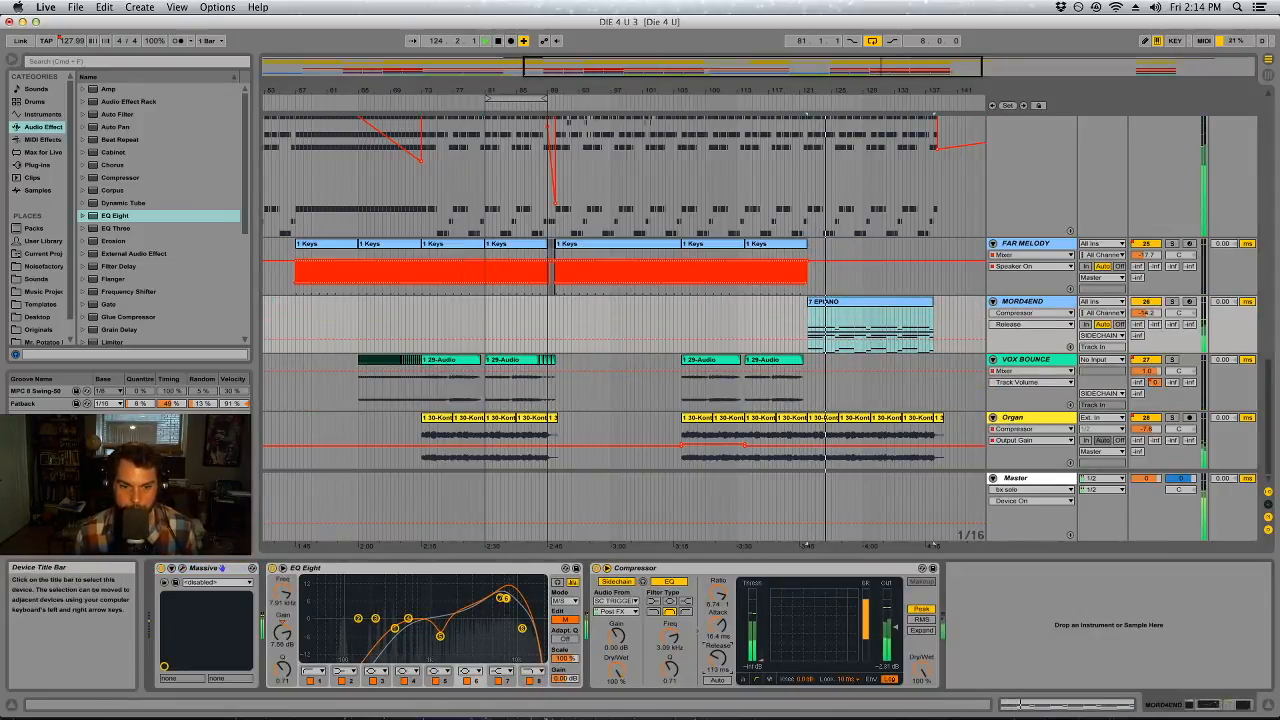
left_click_drag(720, 626, 720, 680)
left_click_drag(719, 595, 719, 540)
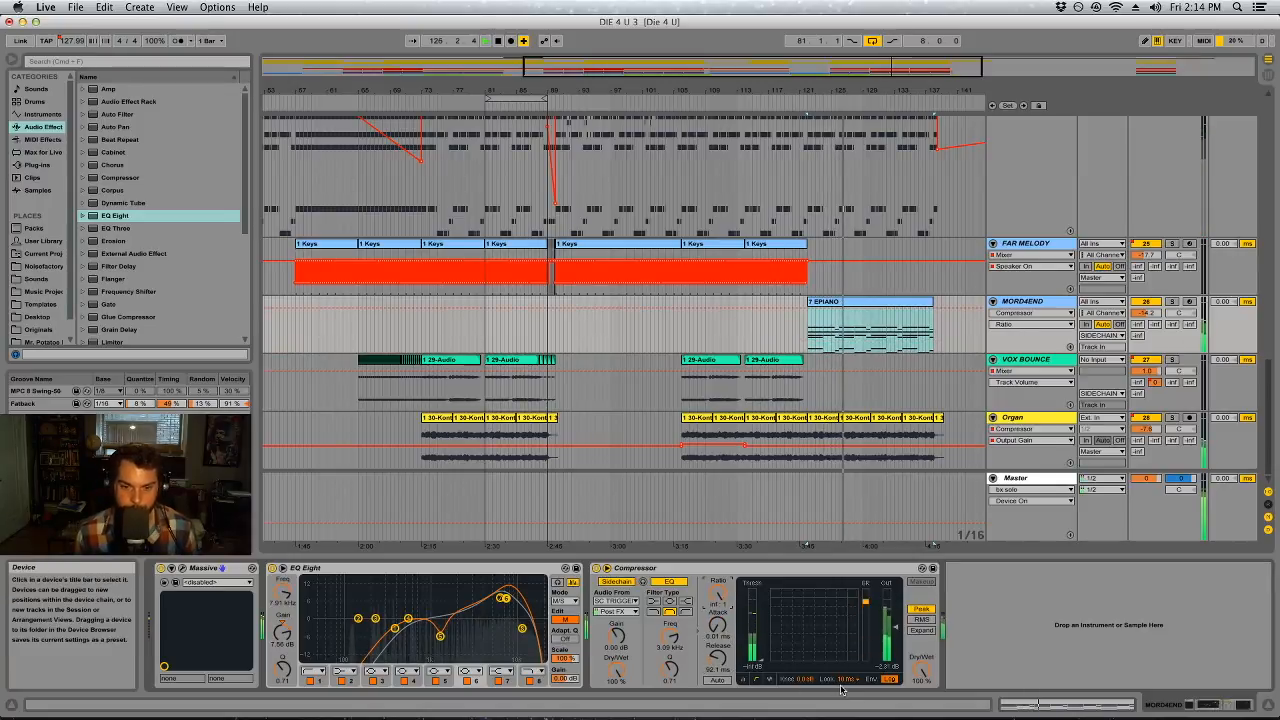
Adjust the threshold on MORD4END's Compressor, and set FX1 in the track's Massive to Dimension Expander
left_click_drag(716, 667, 761, 655)
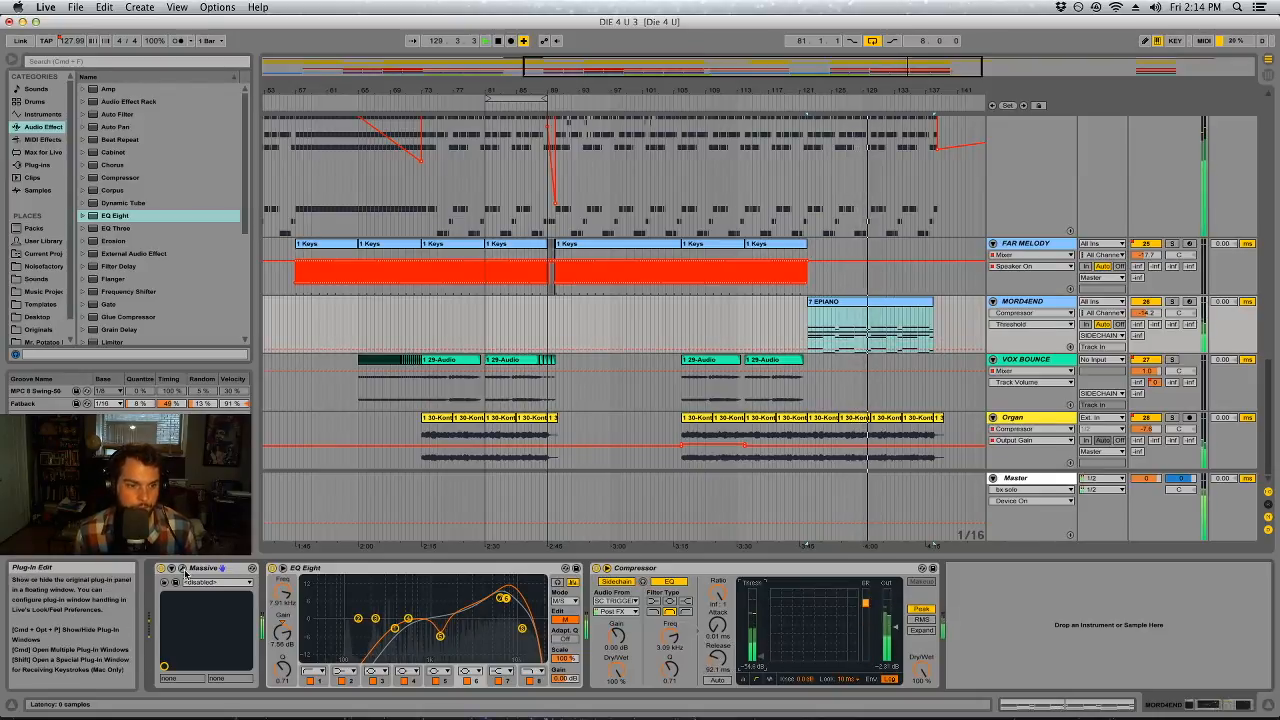
key("super+alt+p")
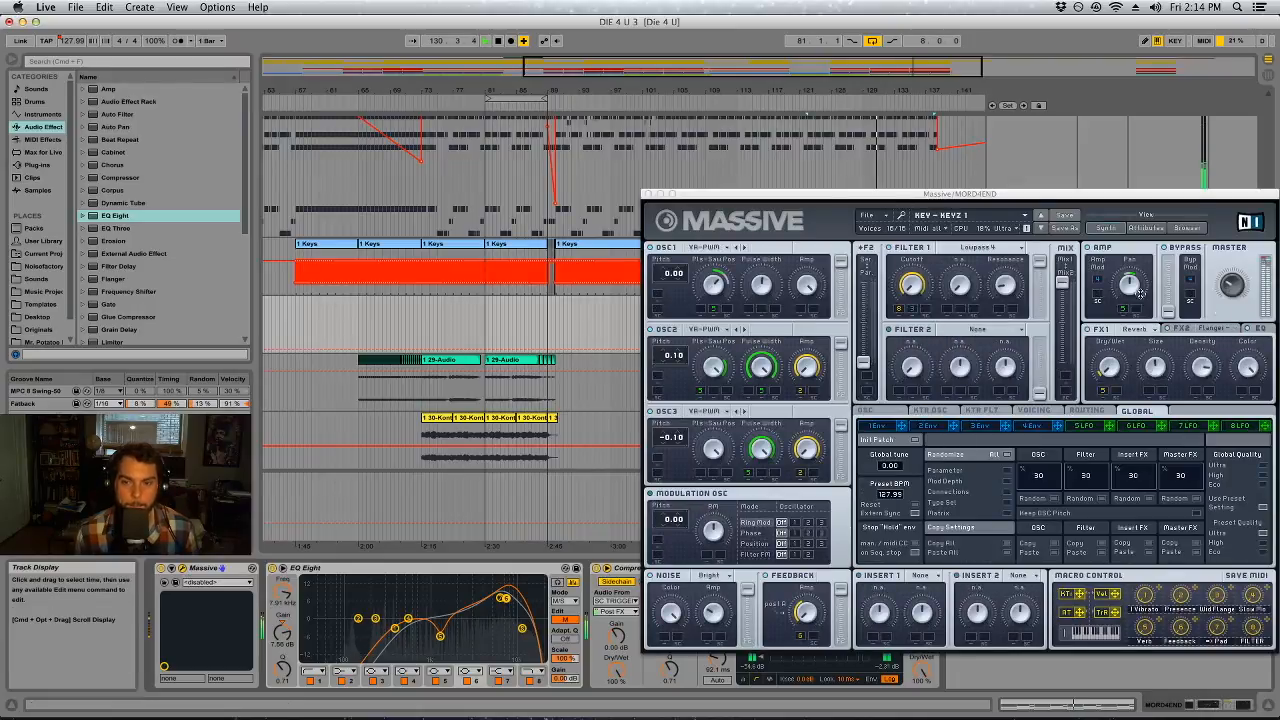
left_click(1093, 329)
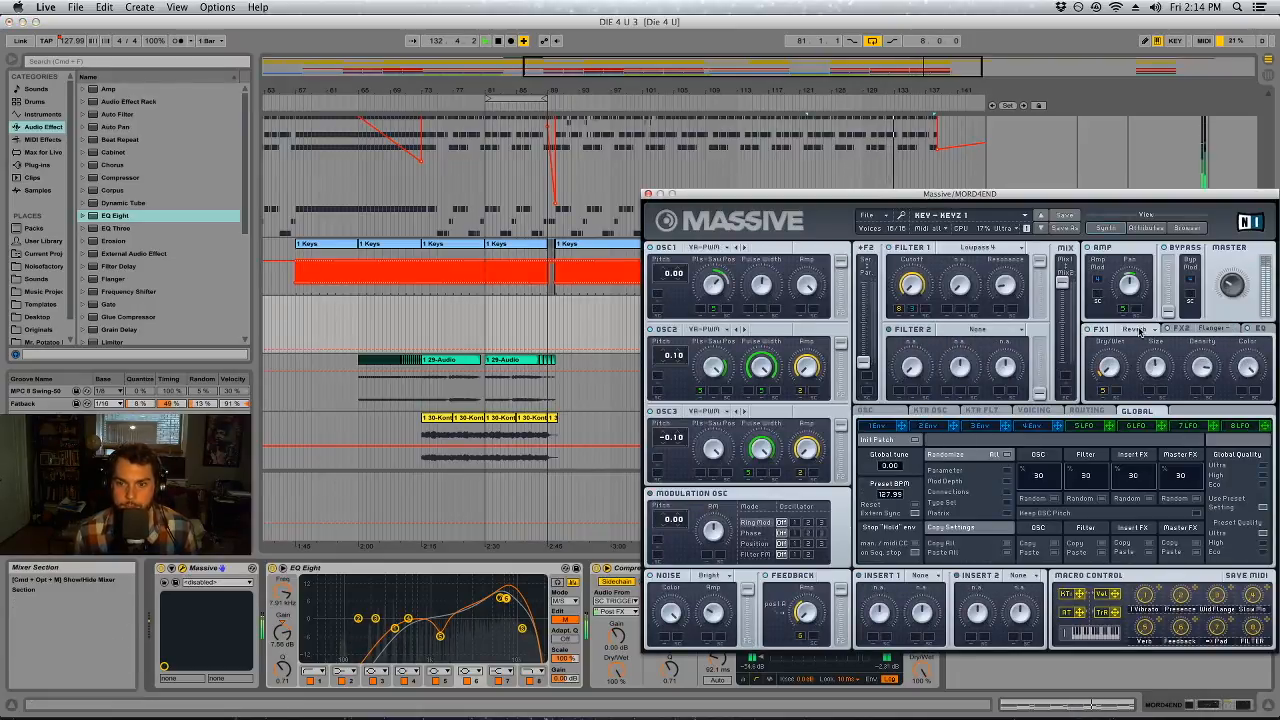
left_click(1150, 330)
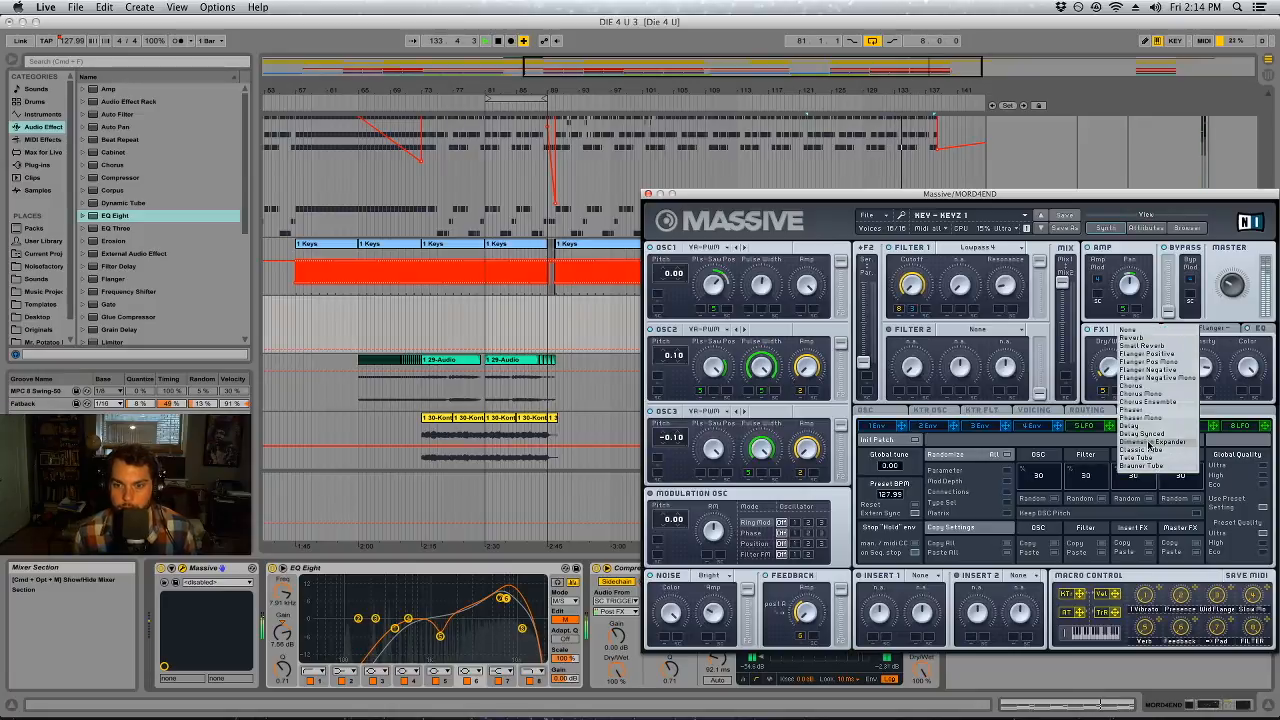
left_click(1151, 442)
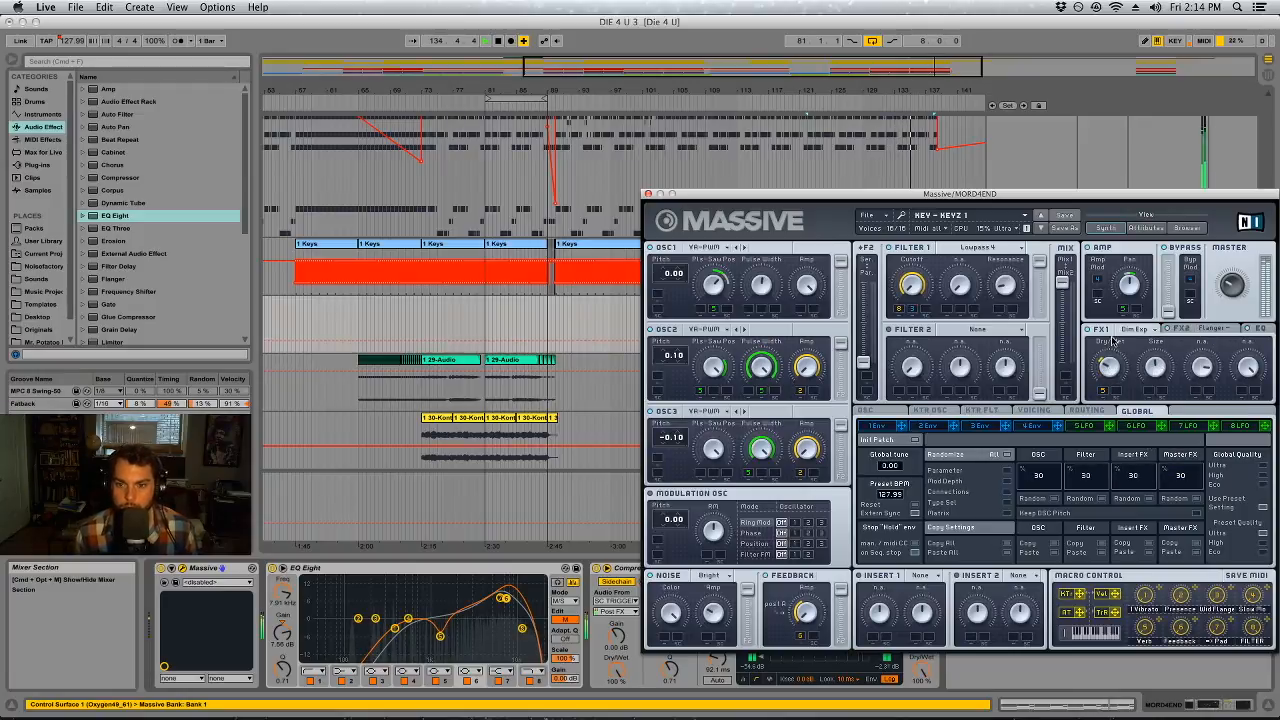
left_click(648, 193)
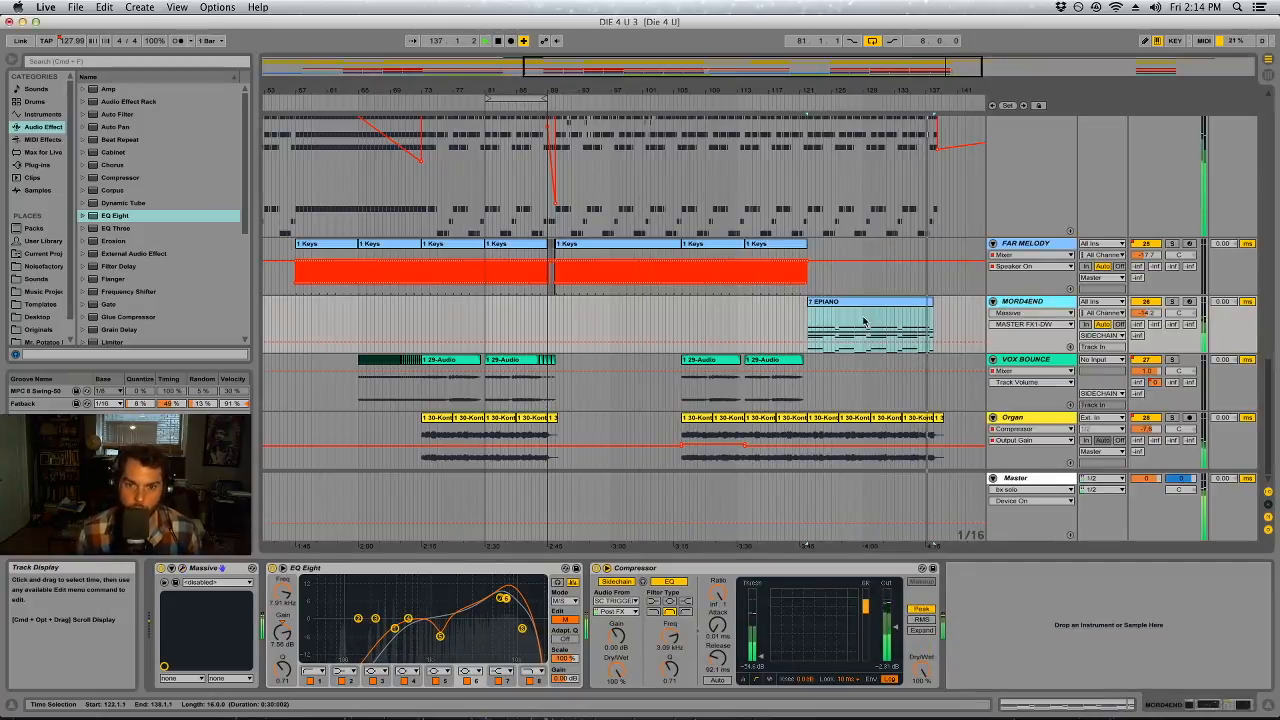
On MORD4END's EQ Eight, reduce the mid channel's high boost to about 5.57 dB and raise the side channel's to 12.3 dB near 6.71 kHz
left_click(1174, 301)
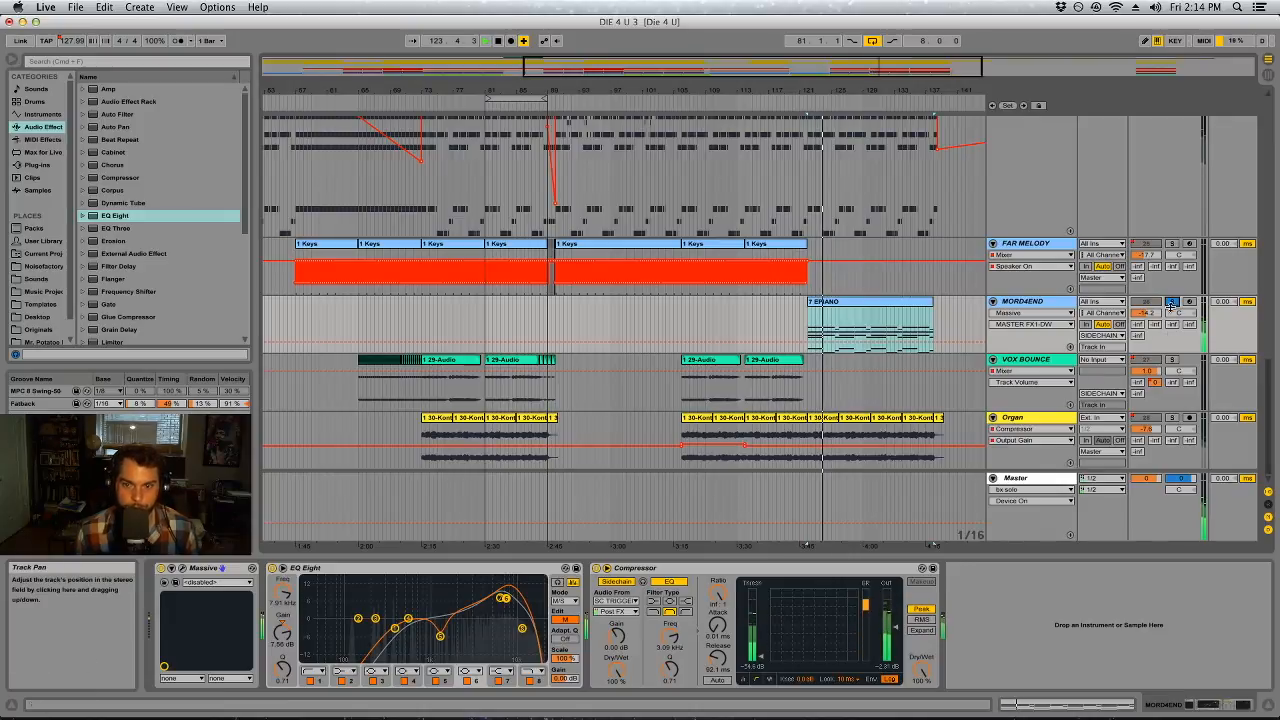
left_click_drag(505, 598, 504, 608)
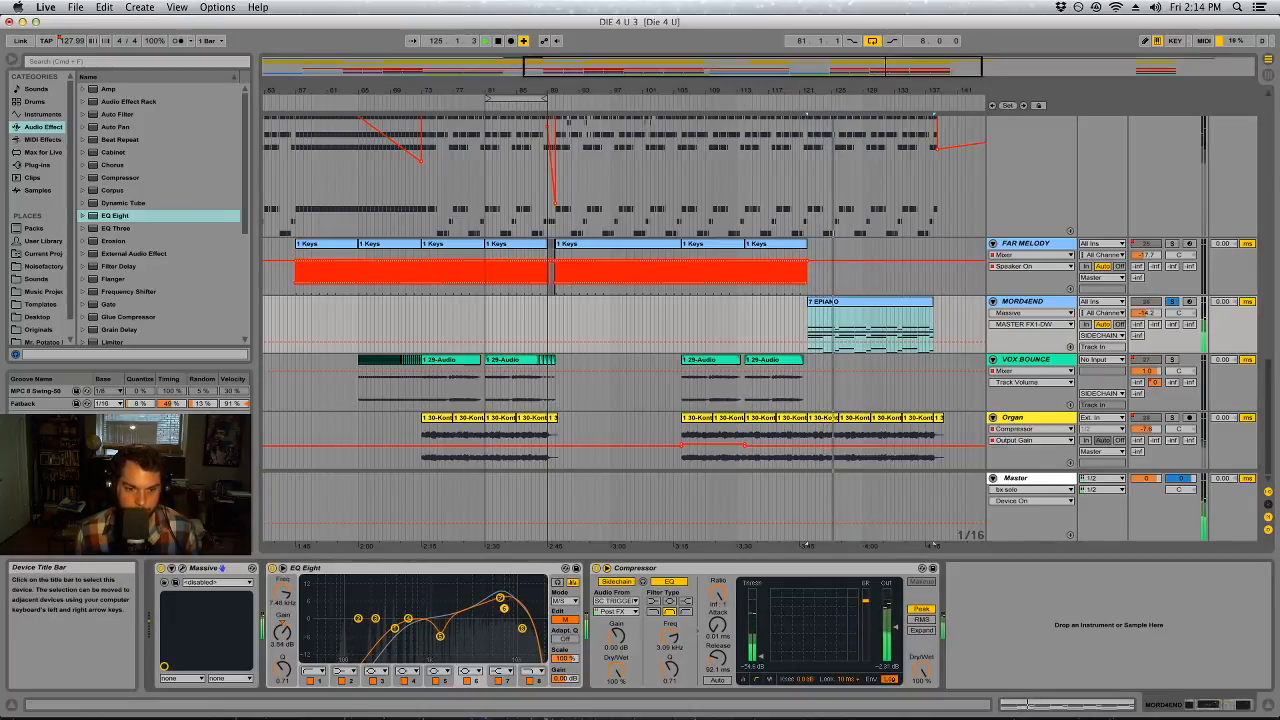
left_click(1172, 301)
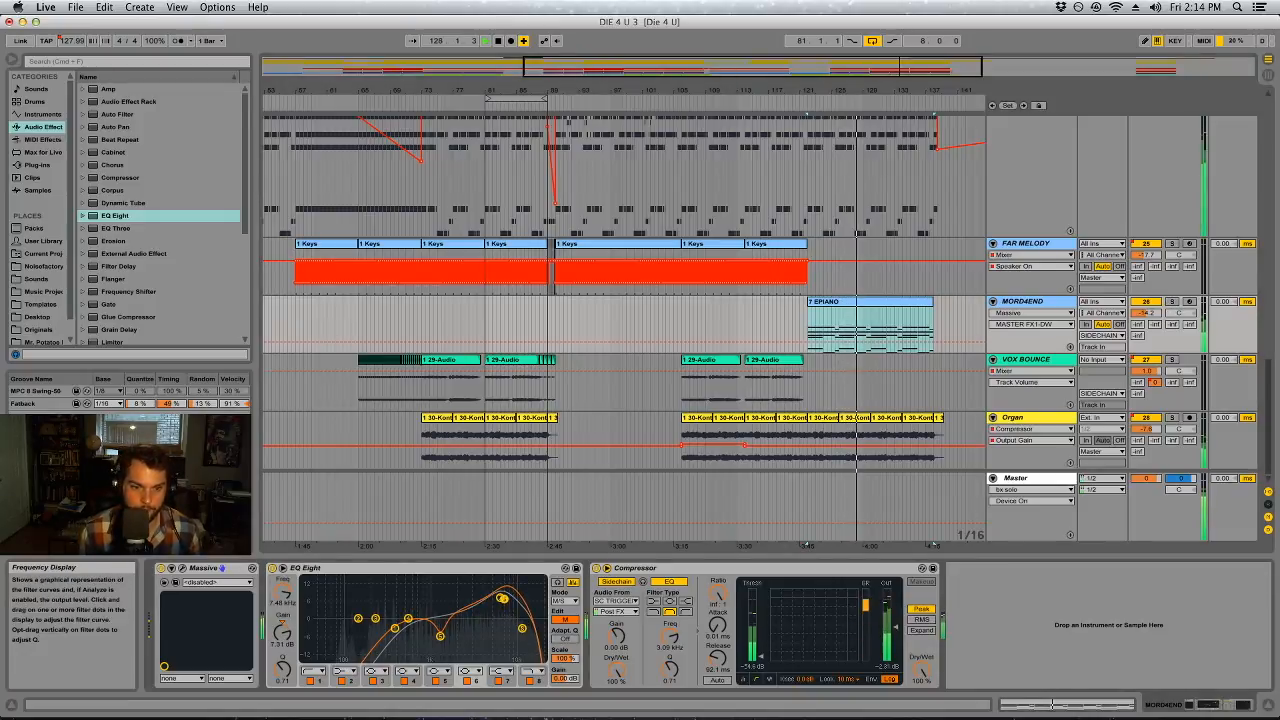
left_click(565, 619)
mouse_move(501, 600)
left_mouse_down()
mouse_move(453, 581)
mouse_move(500, 587)
left_mouse_up()
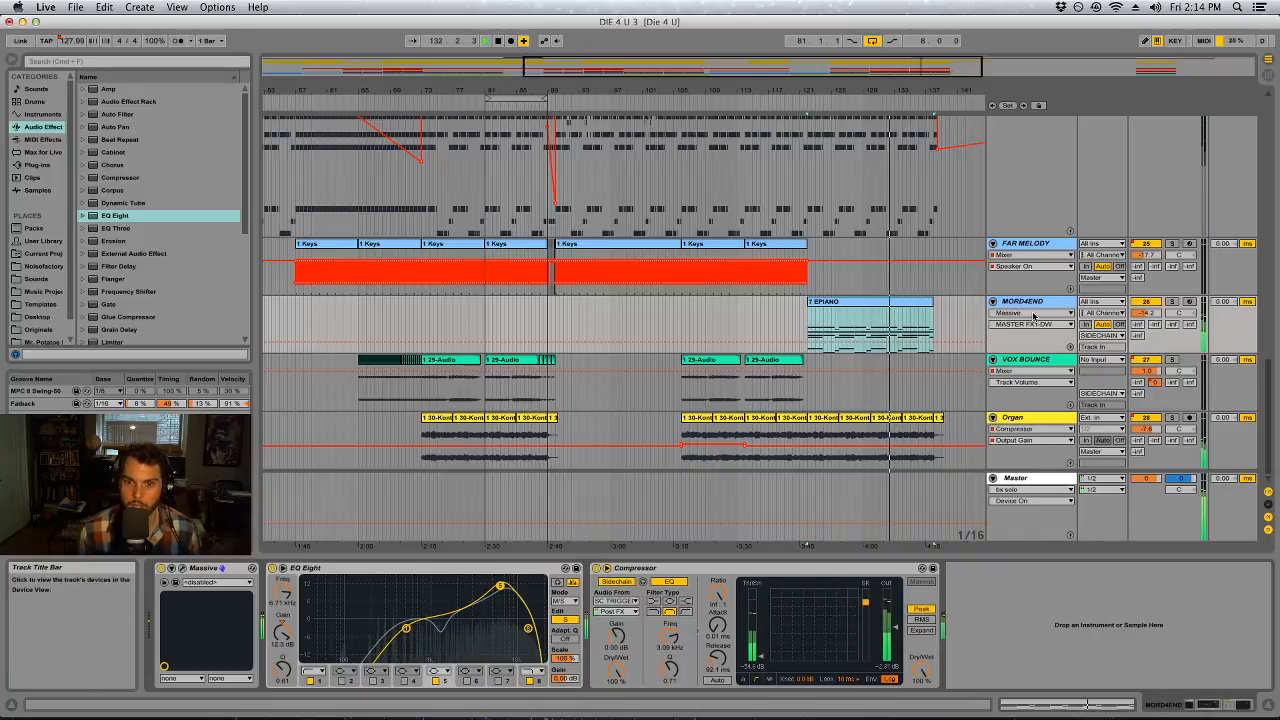
Compare the mix with and without MORD4END in the Session mixer, and lower its track volume to -16.2 dB
key("Tab")
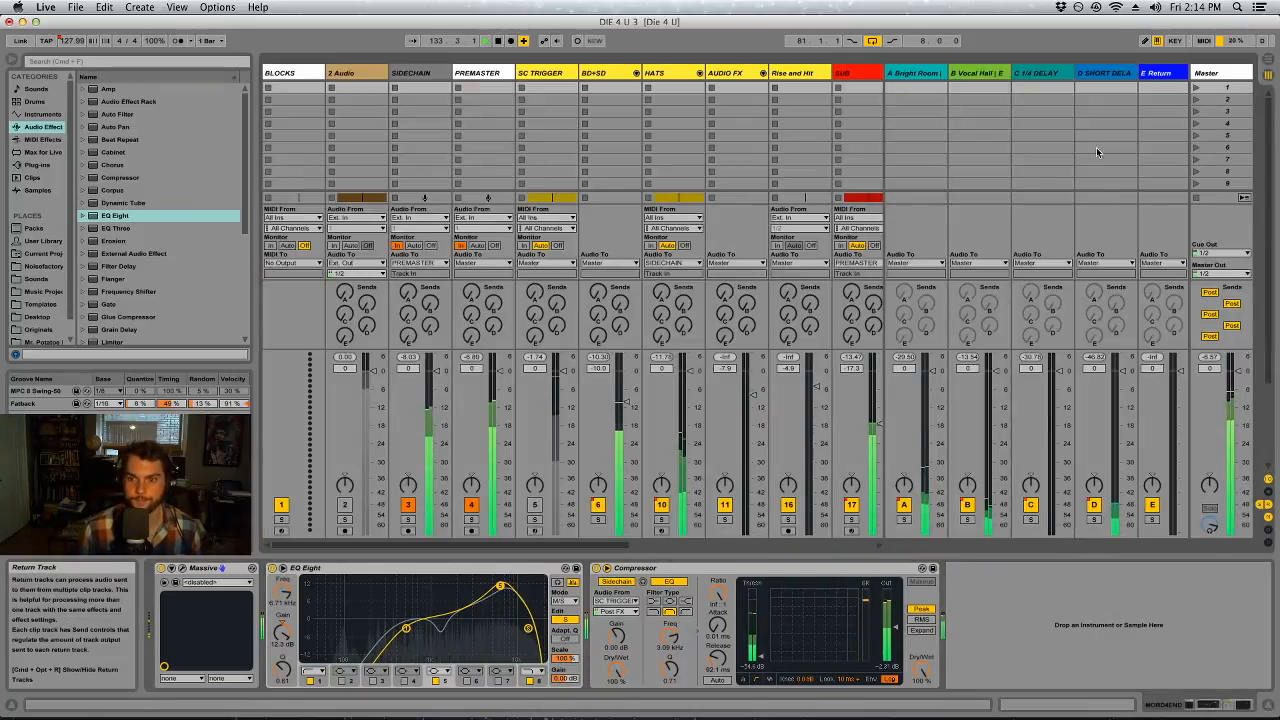
scroll(594, 550, "right", 10)
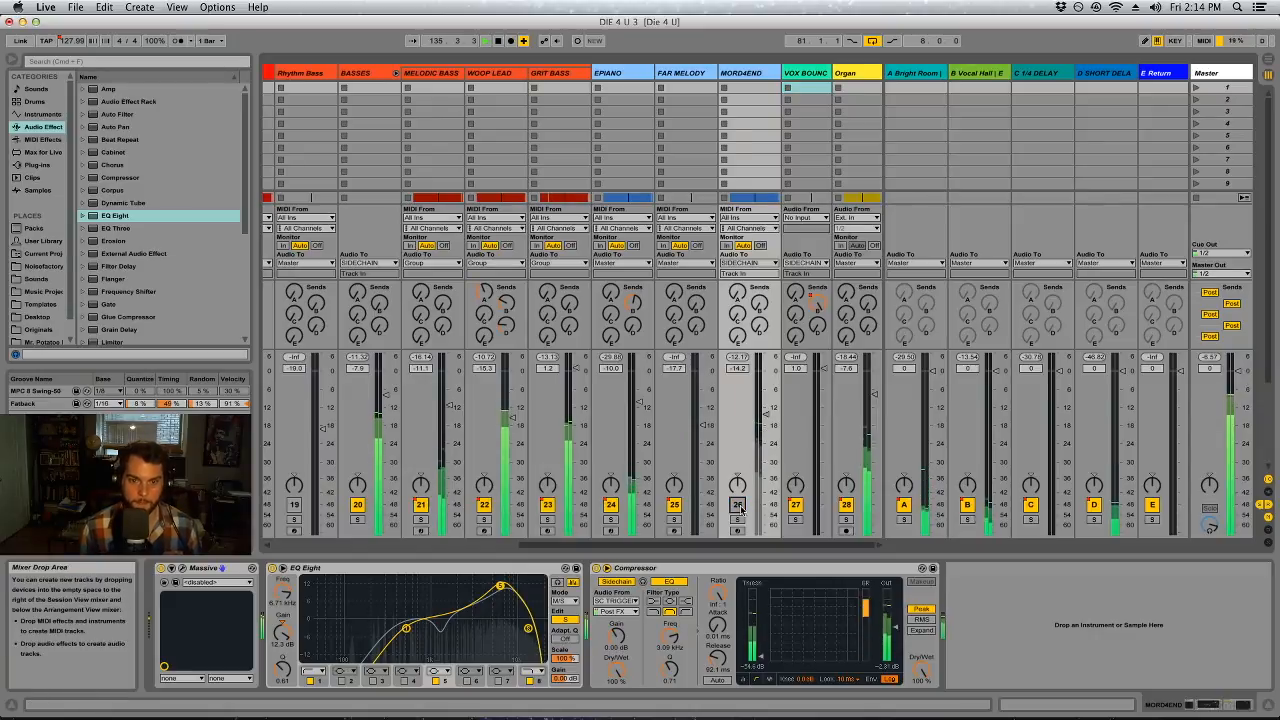
key("Tab")
key("Tab")
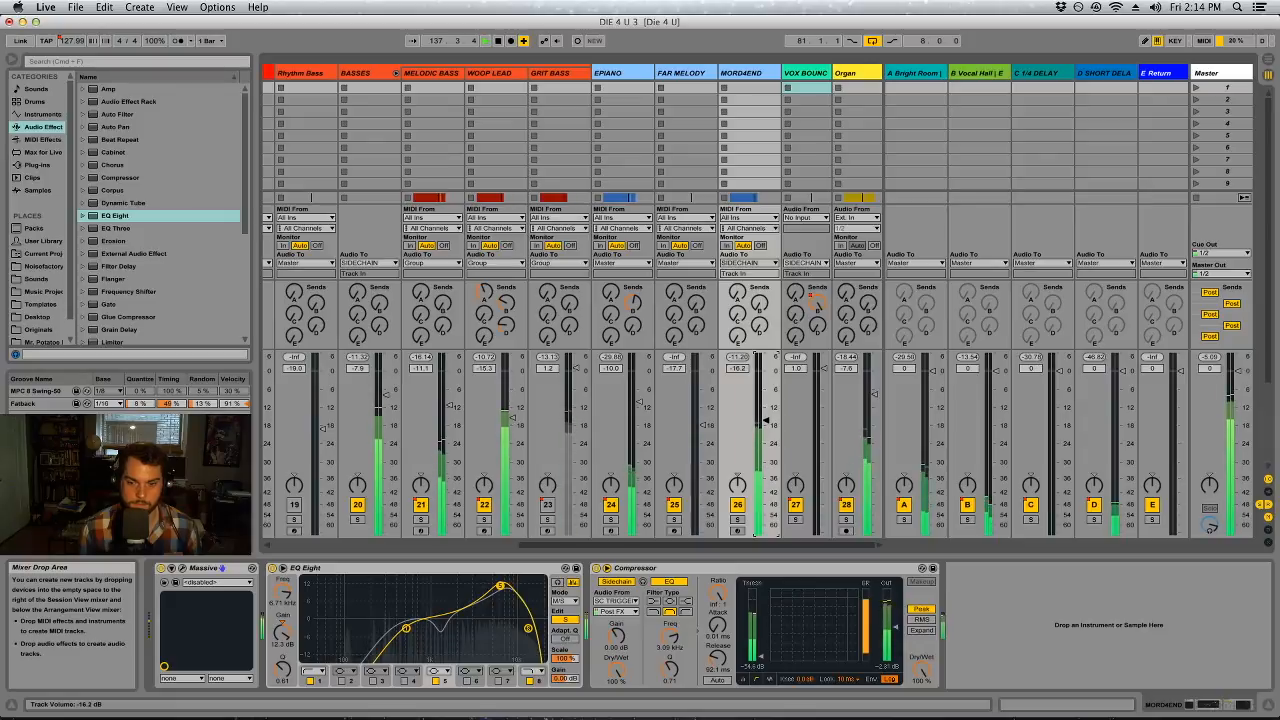
key("Tab")
Play the ending from about bar 135 and raise EPIANO's Utility gain automation over the final short clip at bar 138 to about 7 dB
scroll(779, 397, "up", 5)
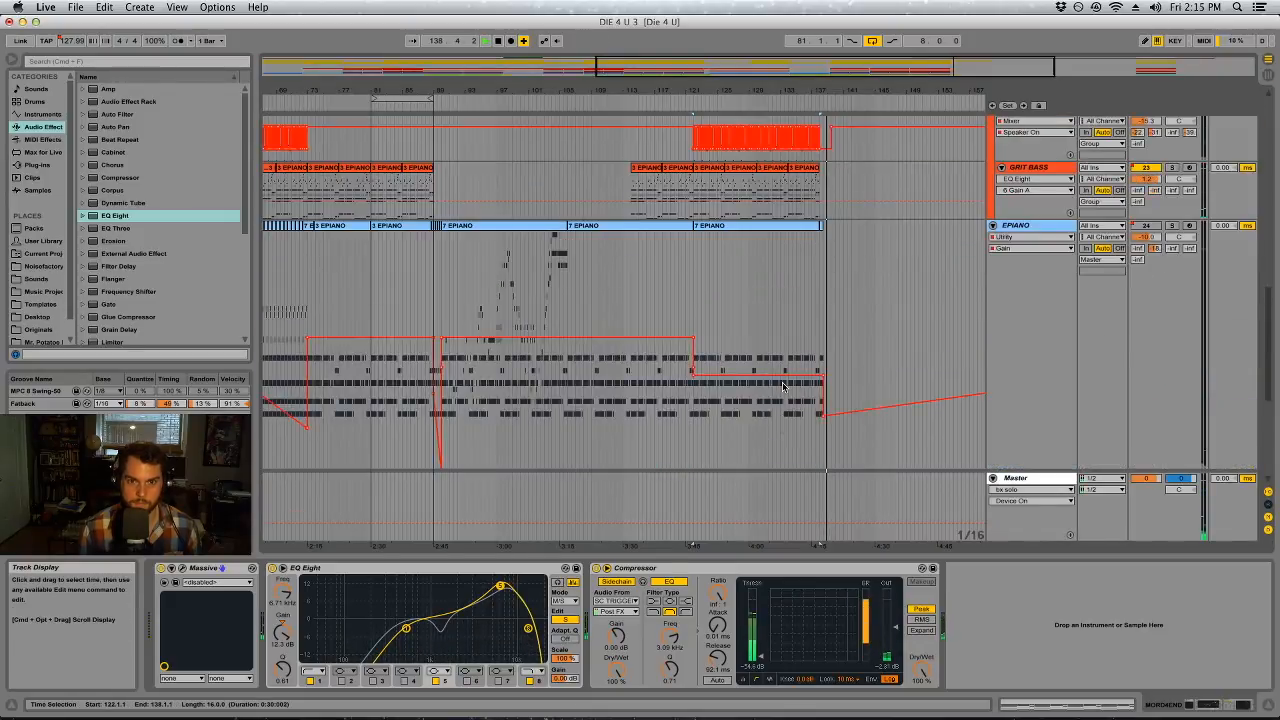
left_click_drag(834, 89, 826, 165)
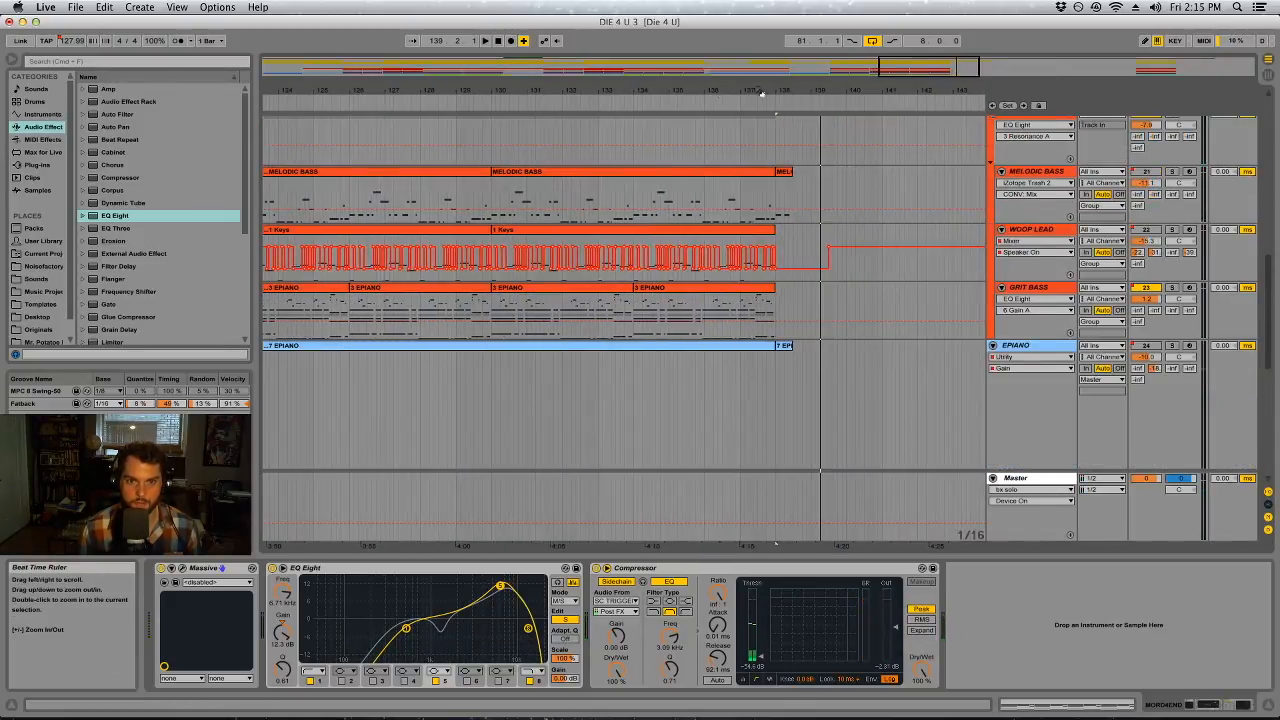
left_click(670, 105)
scroll(738, 228, "down", 3)
scroll(770, 255, "down", 2)
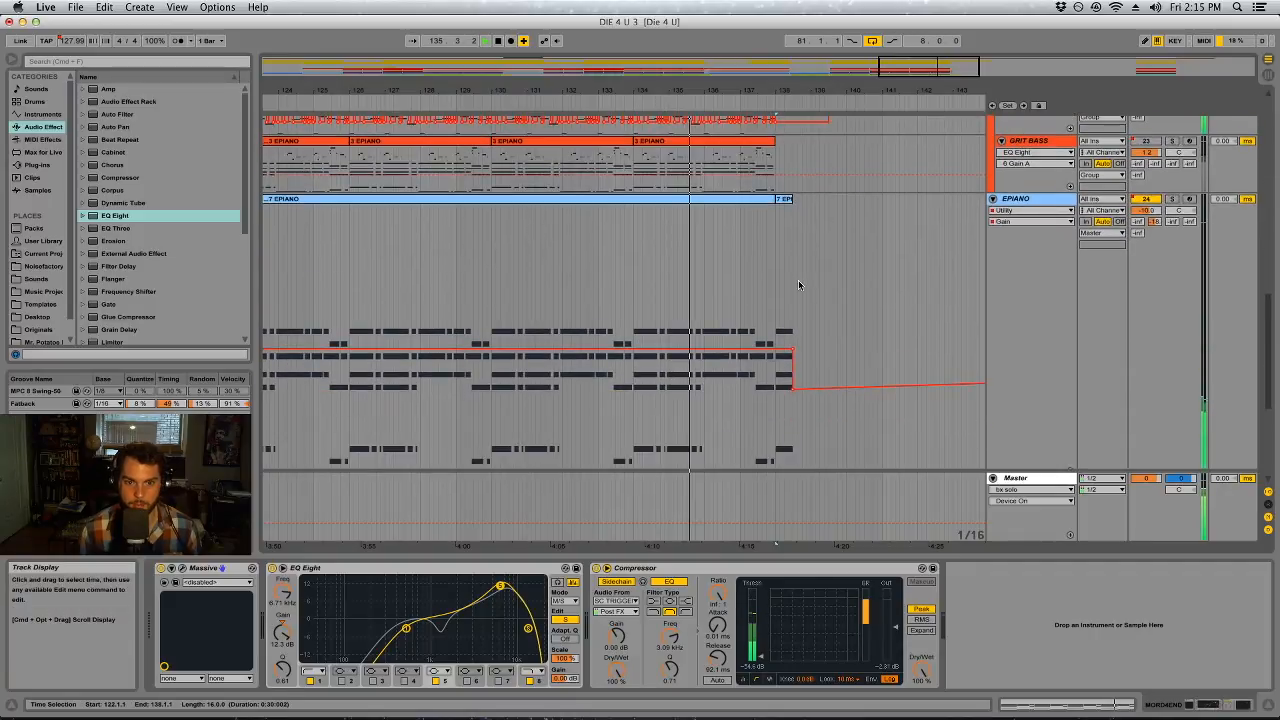
left_click(777, 258)
left_click_drag(777, 258, 818, 258)
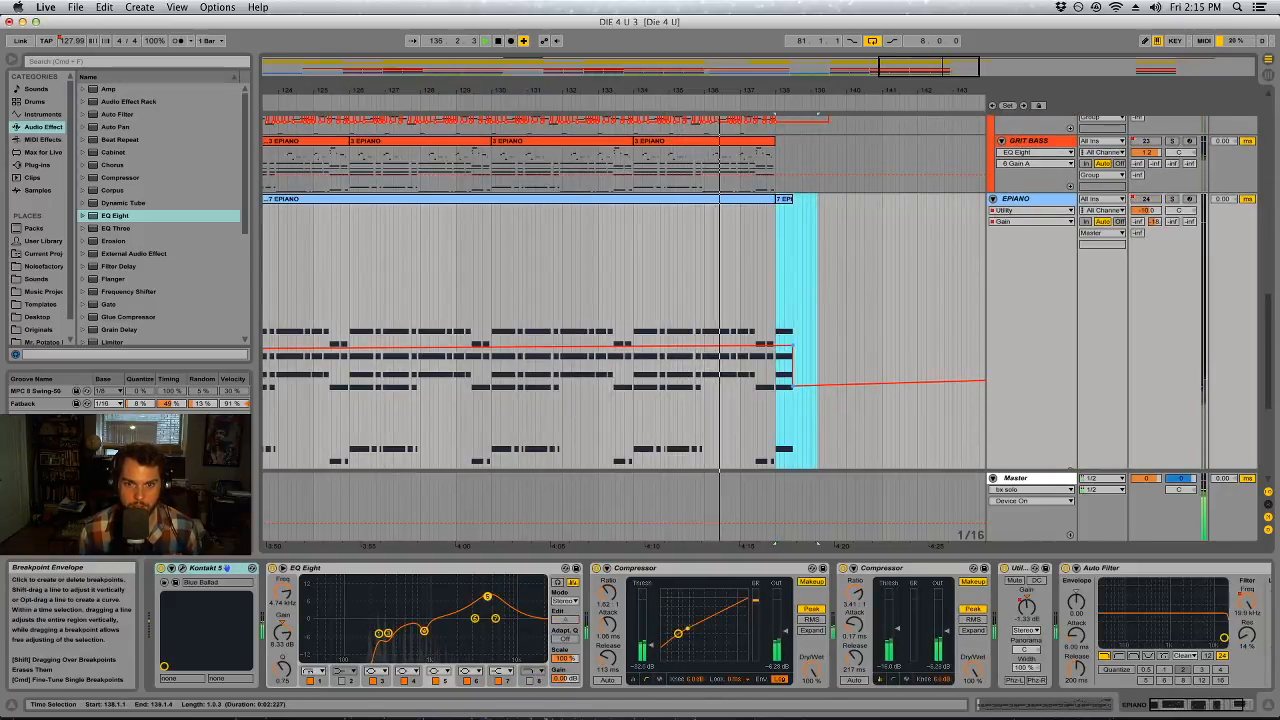
left_click(781, 345)
left_click_drag(781, 345, 809, 340)
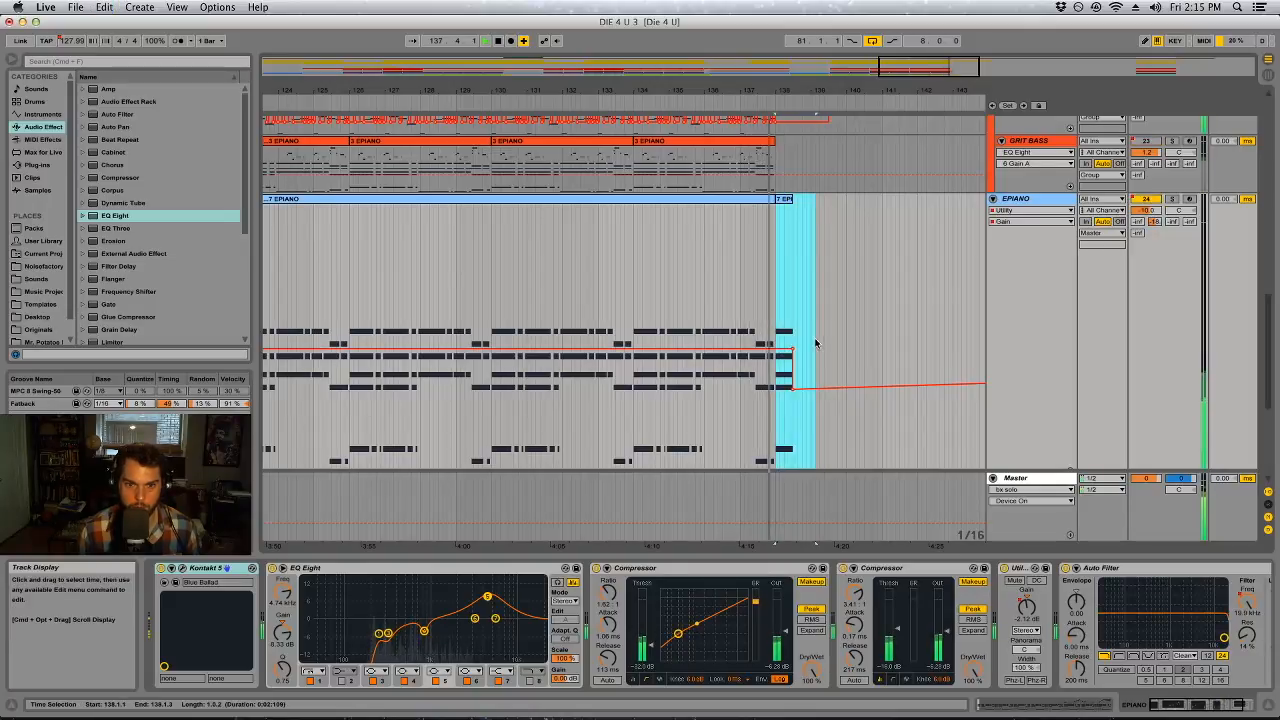
key("space")
key("space")
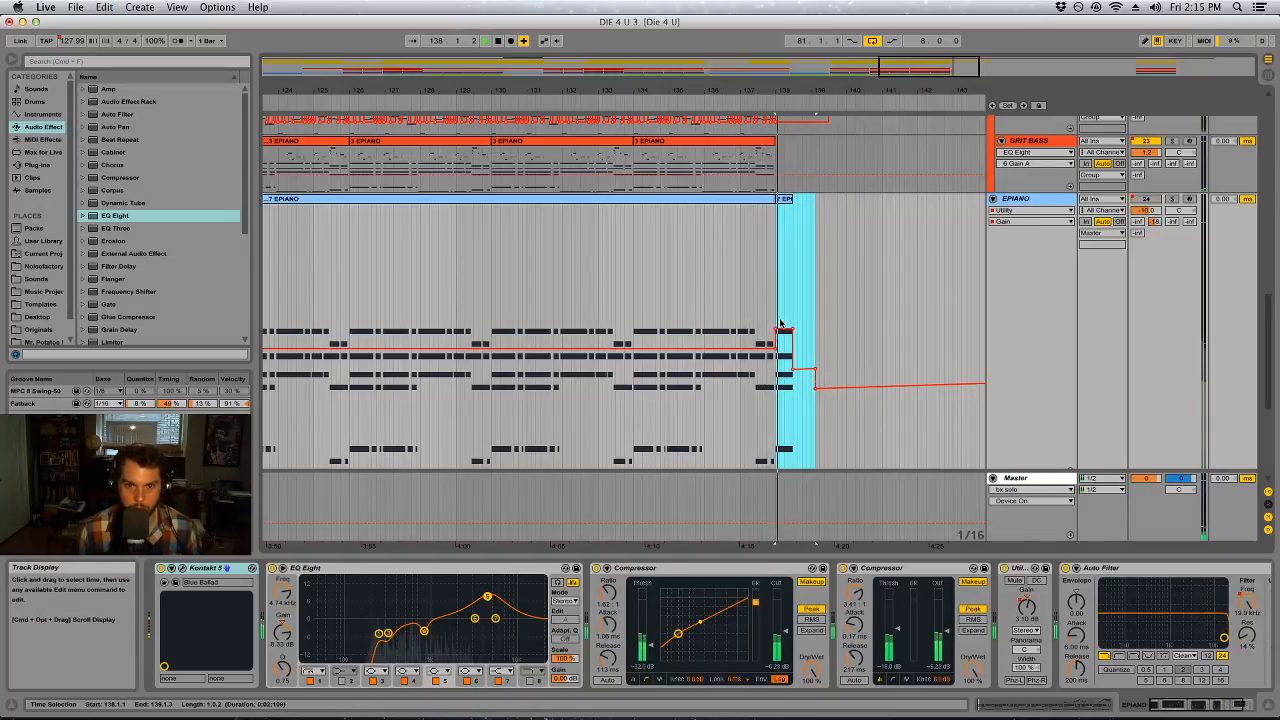
left_click_drag(785, 329, 783, 314)
key("space")
key("space")
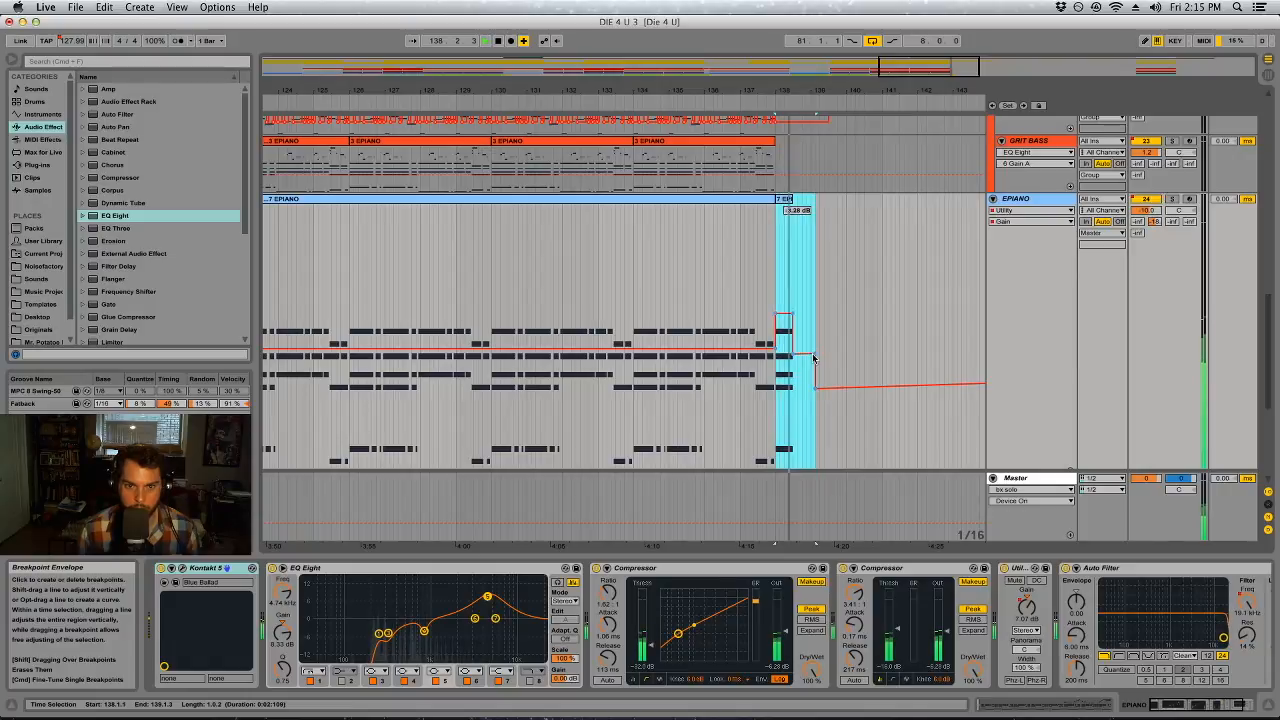
Try to ramp up MELODIC BASS's Utility gain automation over the final short clip at bar 138
scroll(829, 296, "up", 5)
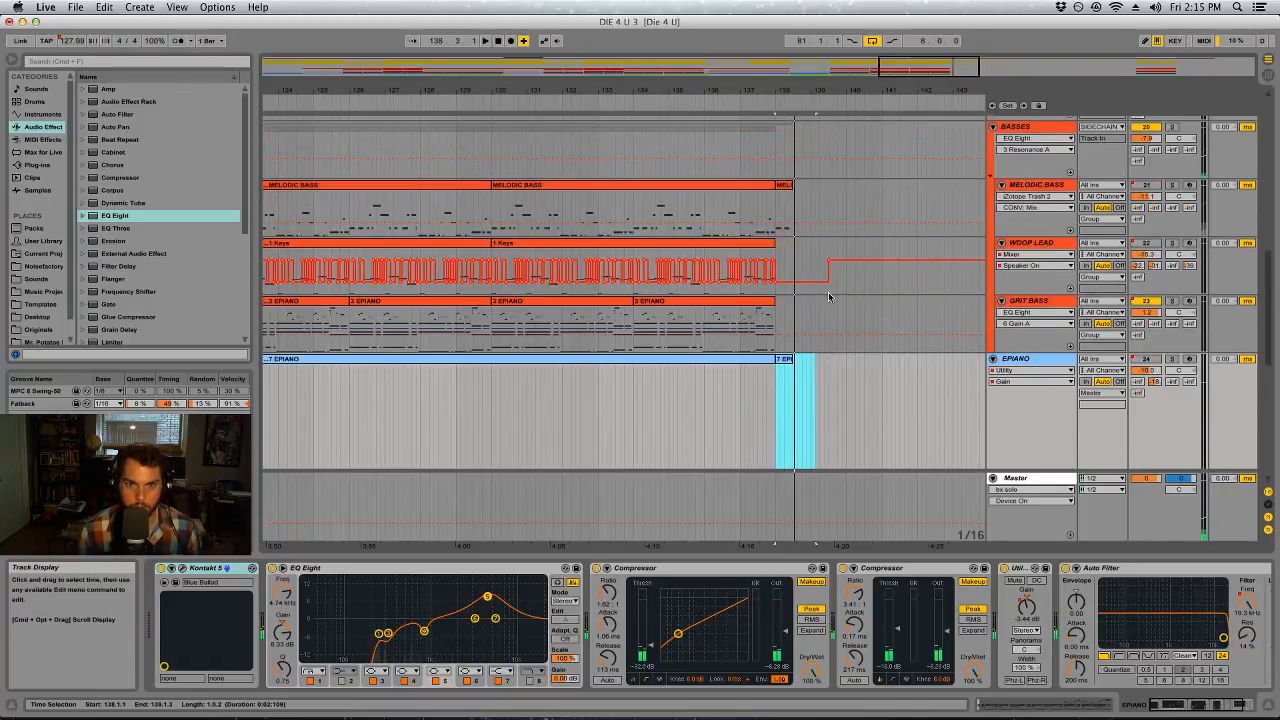
left_click(1068, 196)
left_click(1059, 188)
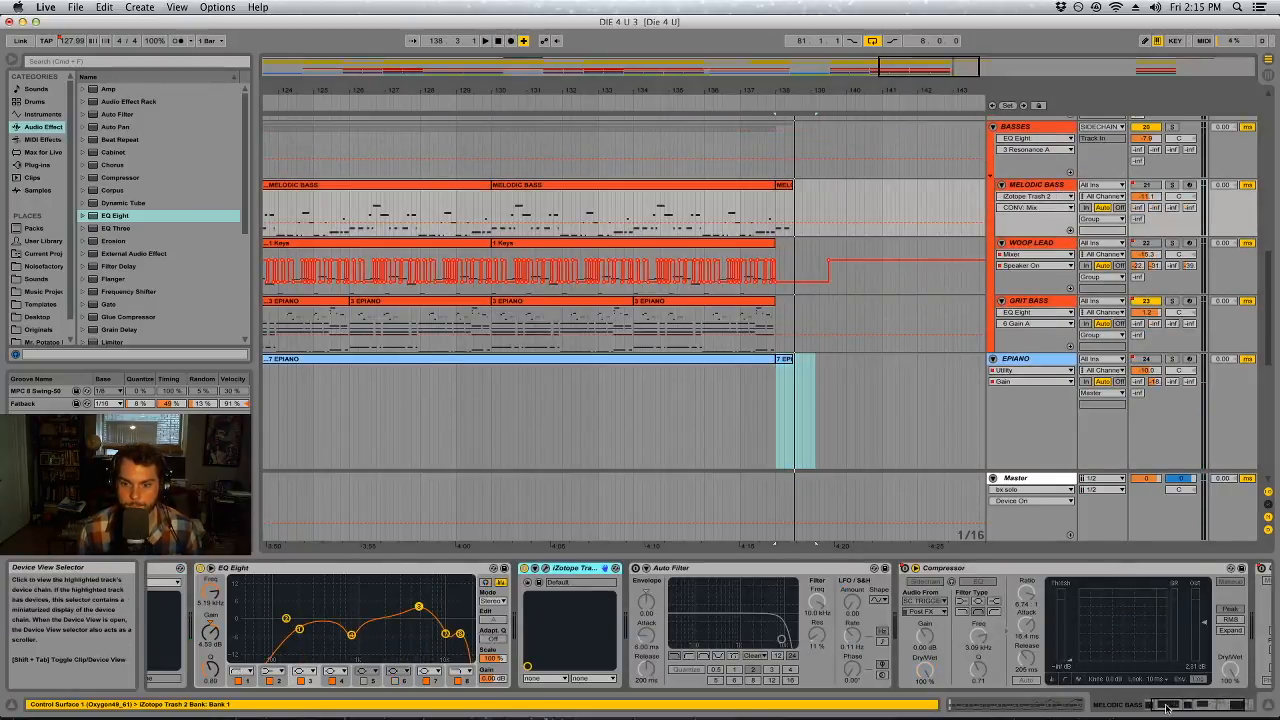
left_click_drag(1153, 705, 1196, 703)
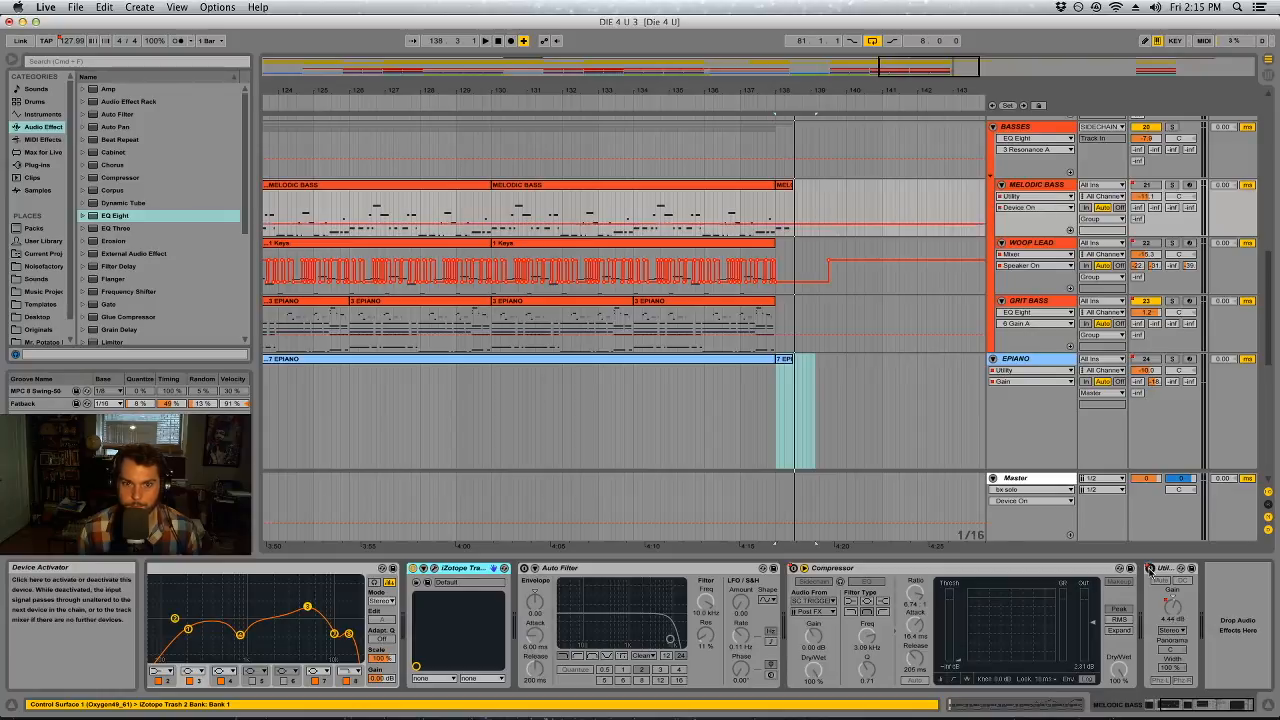
left_click(771, 213)
left_click_drag(778, 217, 841, 221)
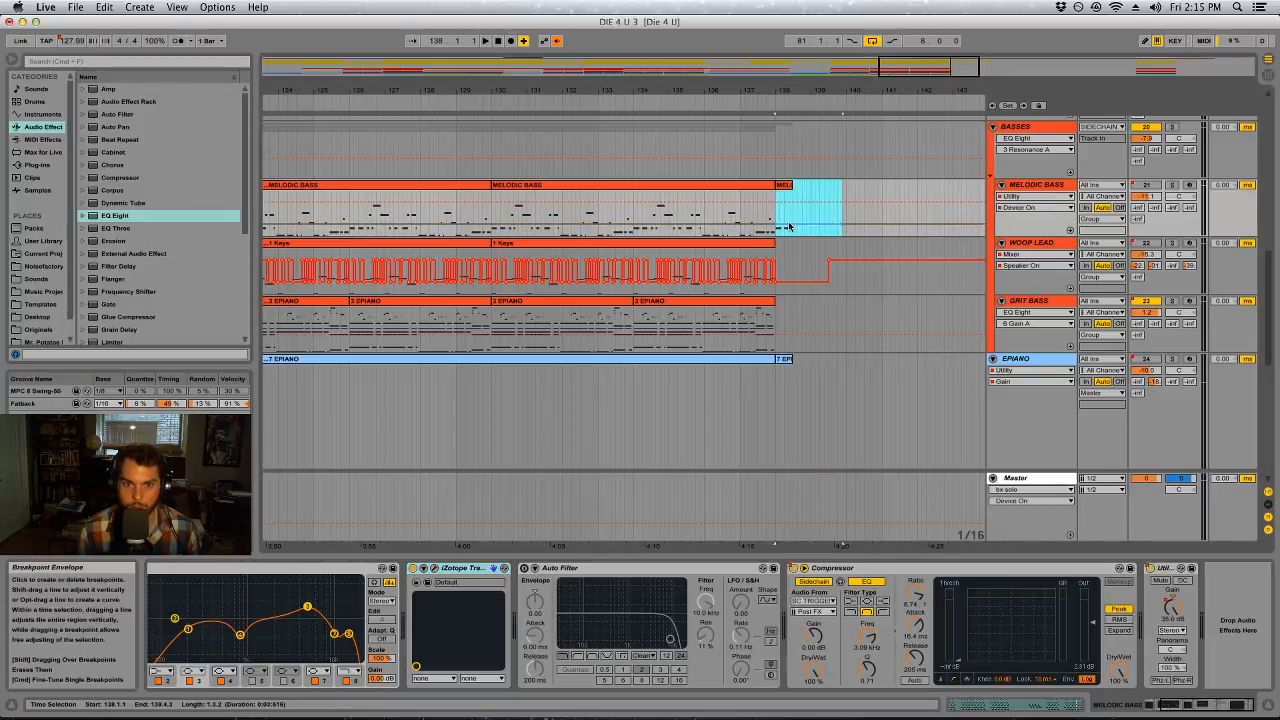
left_click(1170, 605)
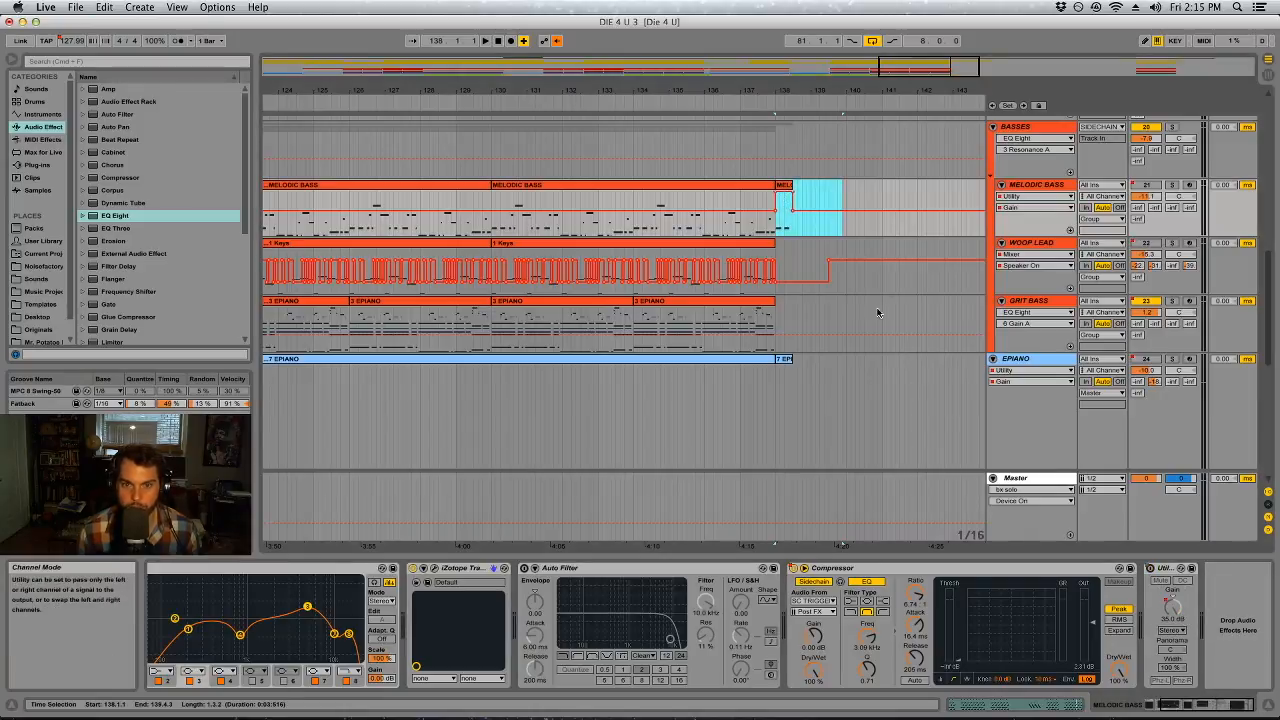
left_click(795, 197)
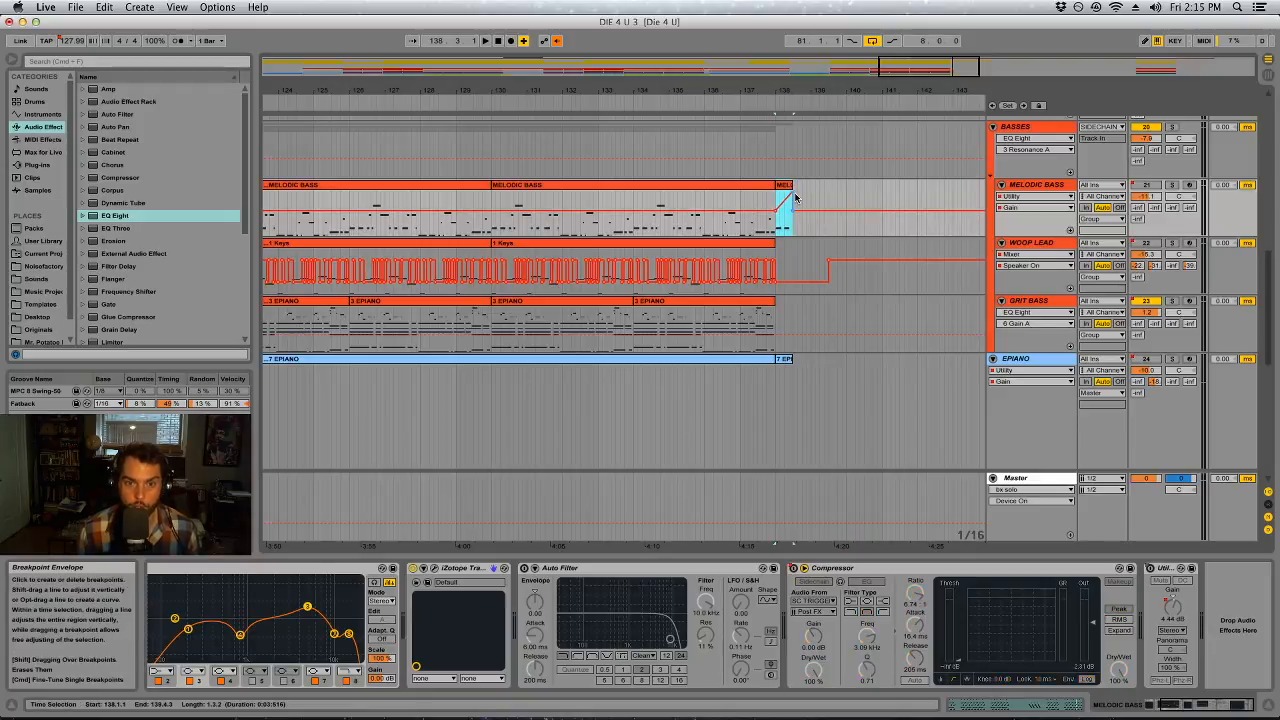
Raise MELODIC BASS's Utility gain automation slightly and evenly over the clip at bar 138, checking it by playing from about bar 137
left_click(1150, 568)
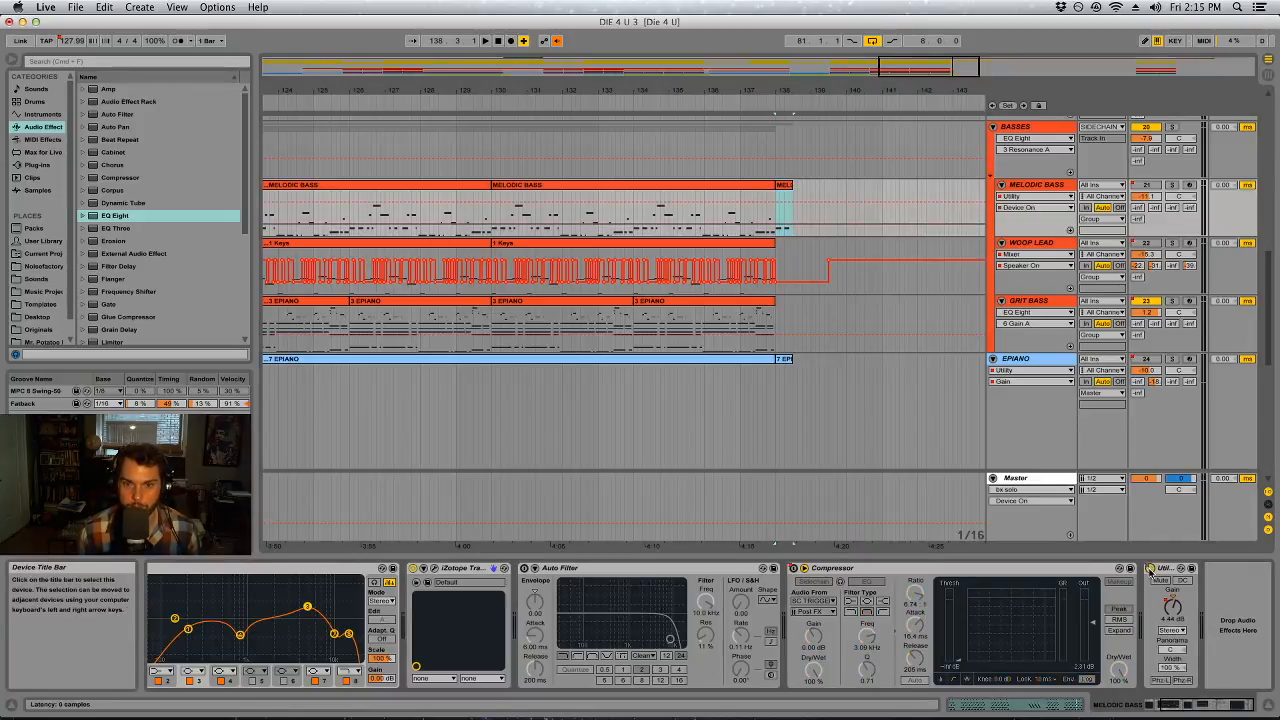
left_click_drag(776, 212, 828, 216)
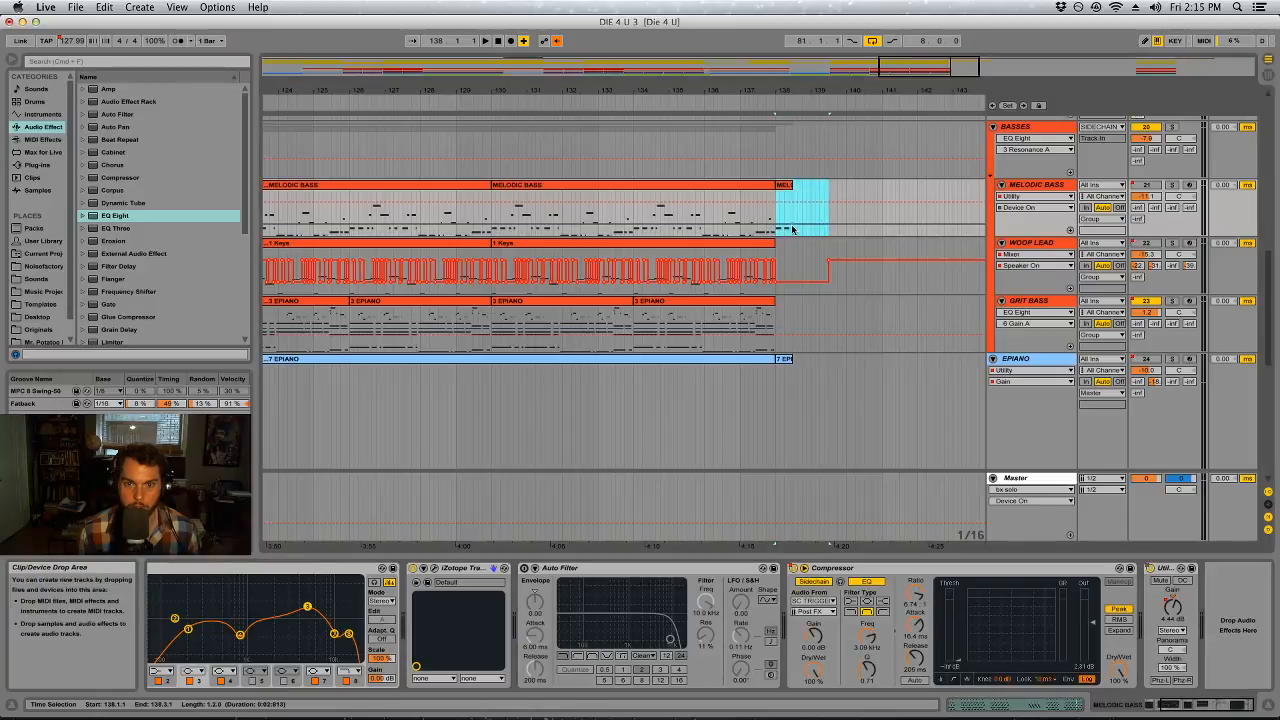
left_click(1172, 606)
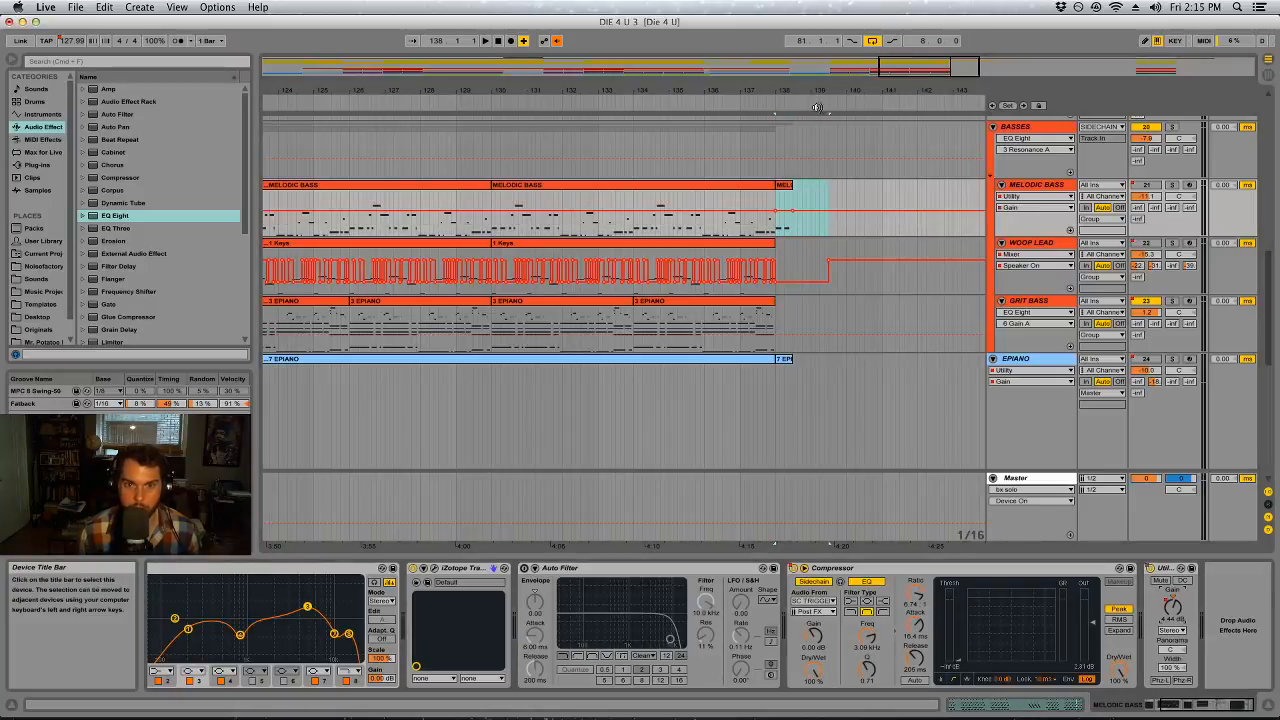
left_click(762, 205)
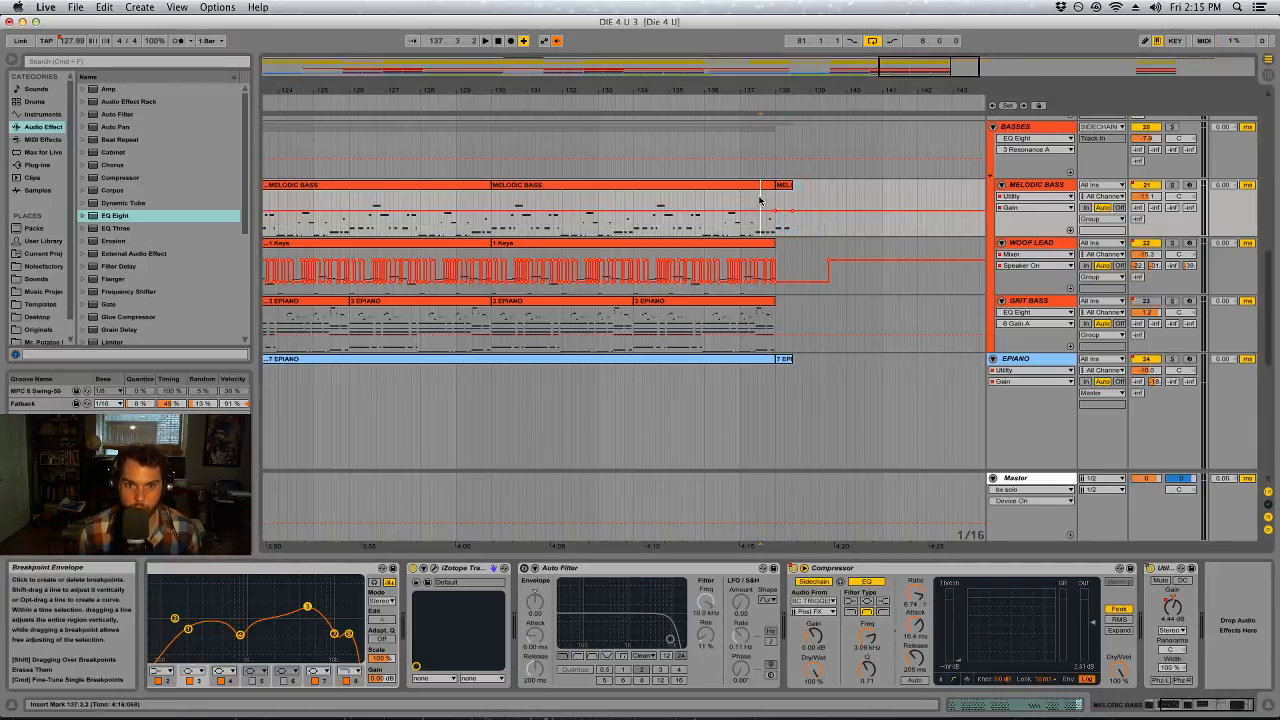
key("space")
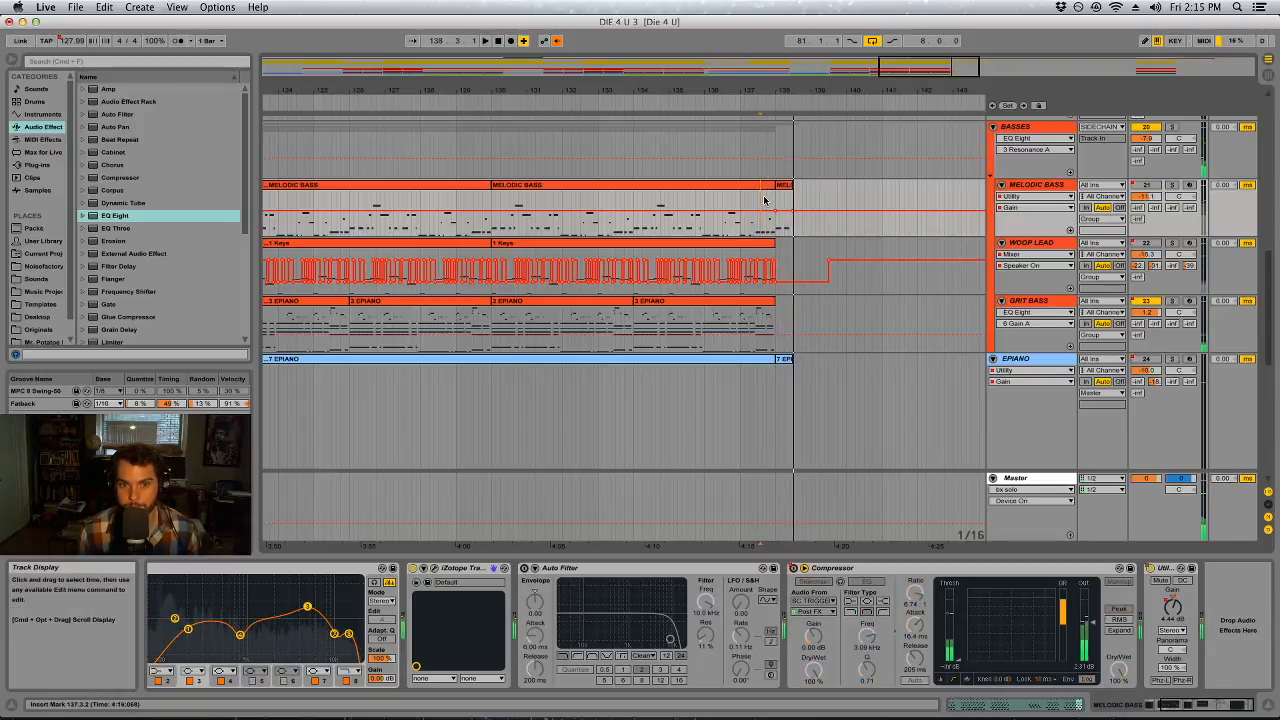
key("space")
left_click_drag(777, 200, 787, 216)
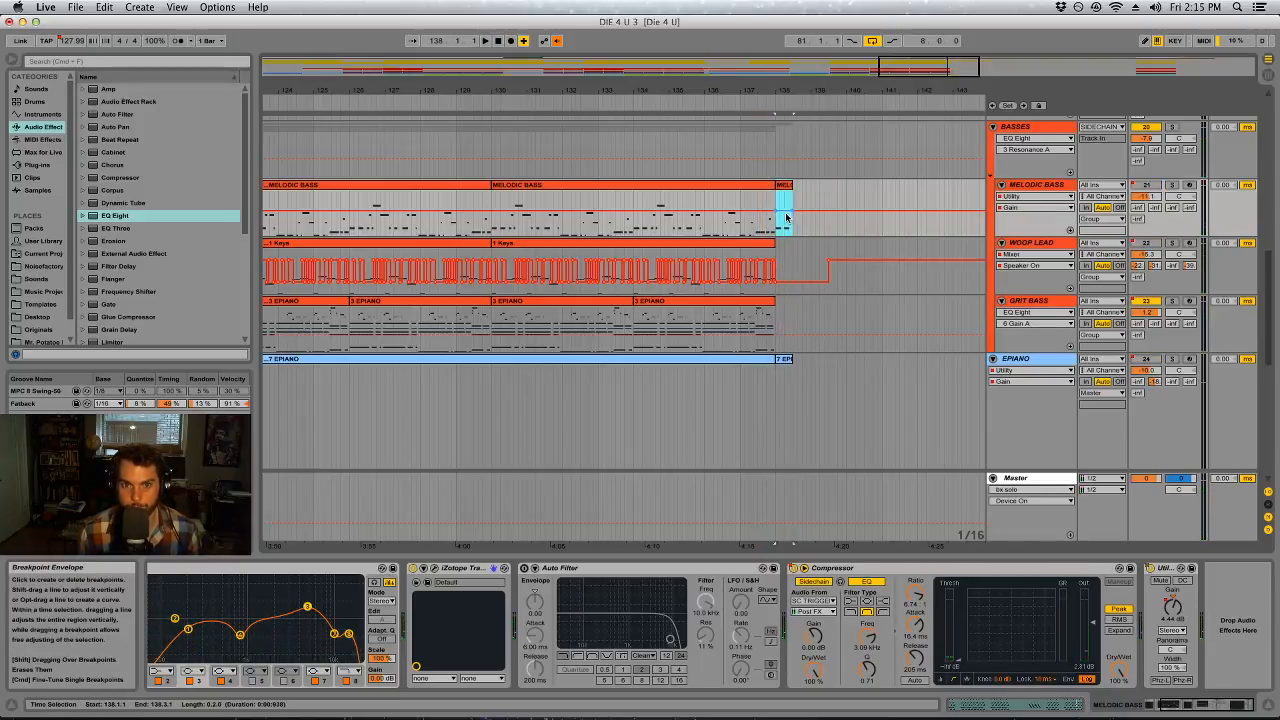
left_click(740, 204)
key("space")
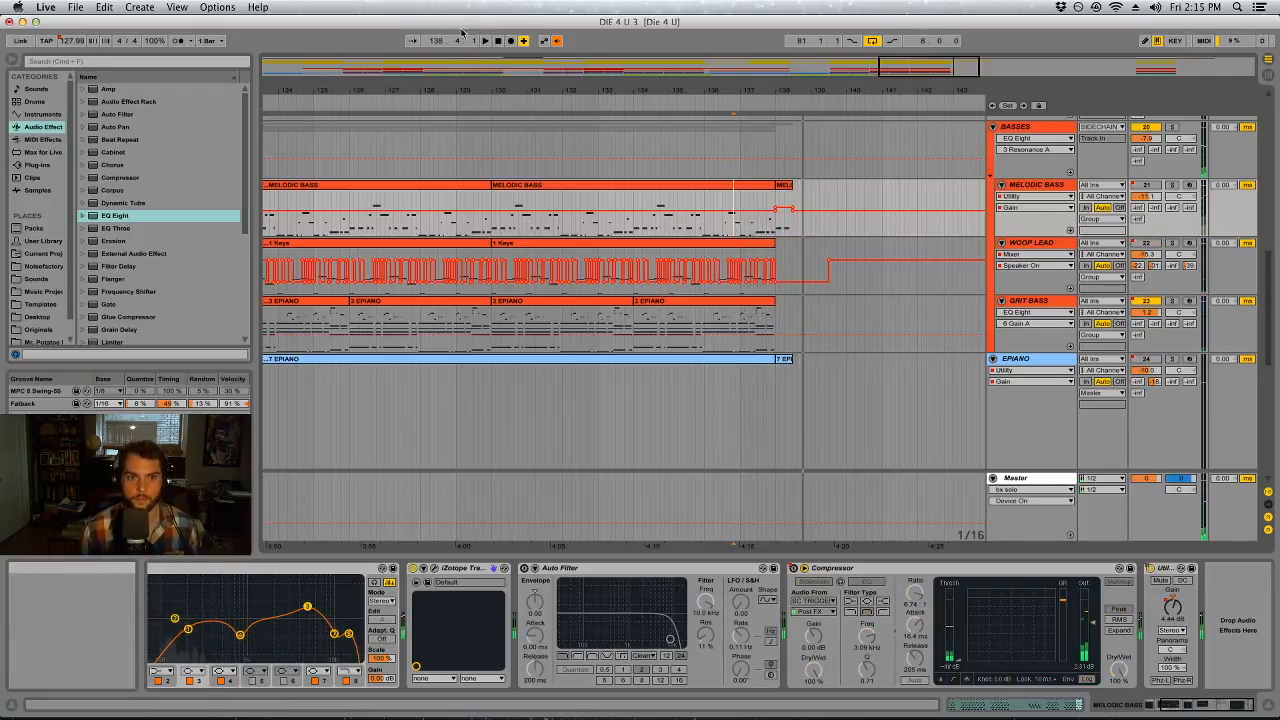
Re-enable the overridden automation and replay the ending from about bar 137
left_click(557, 43)
left_click(740, 98)
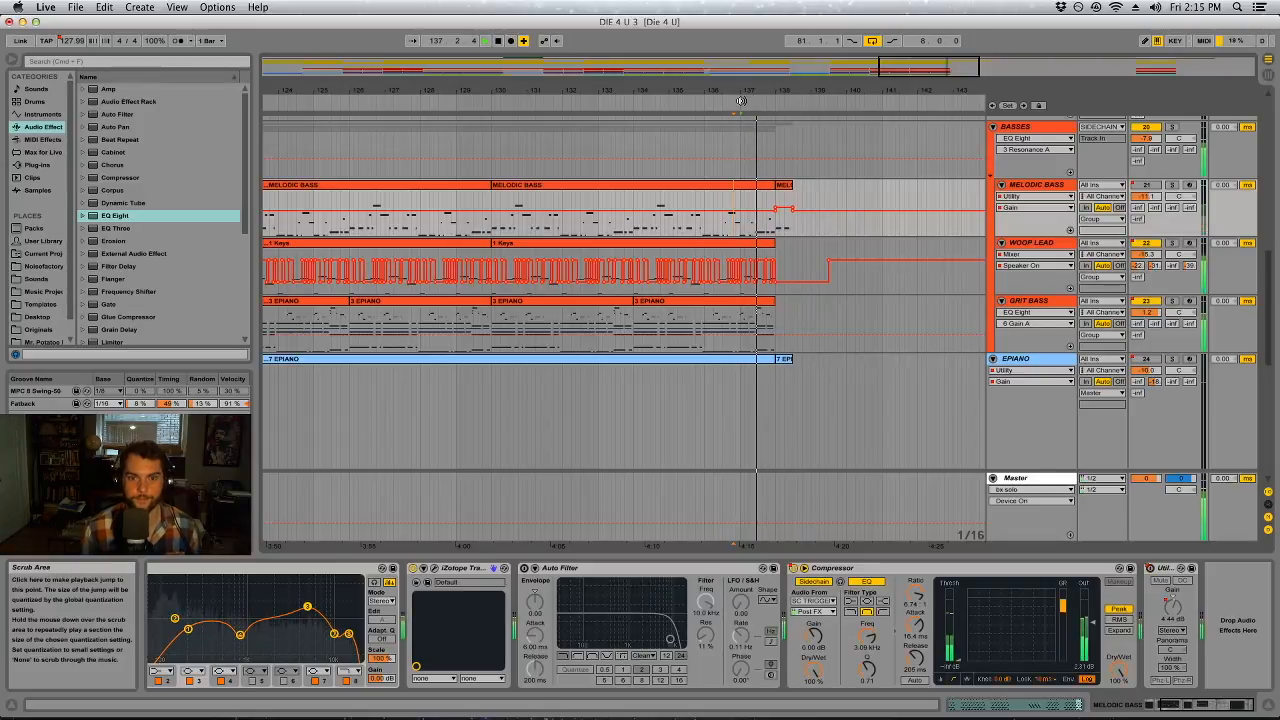
left_click(742, 100)
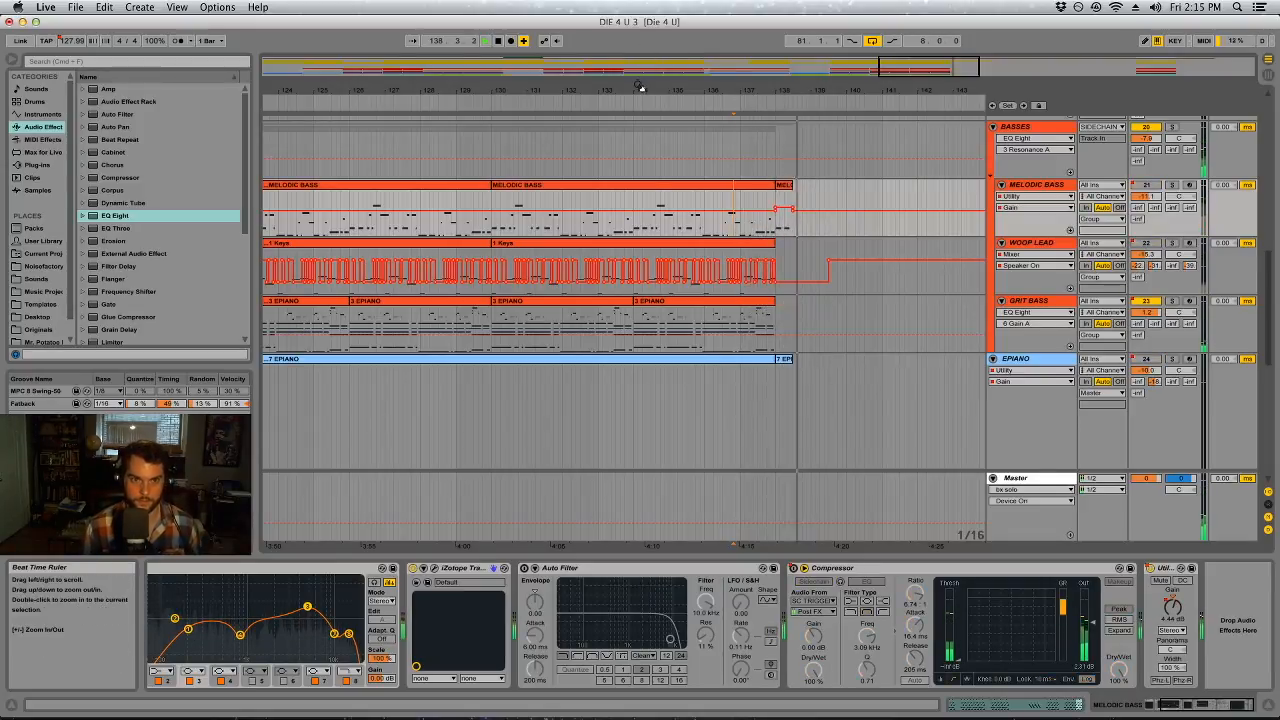
key("space")
left_click_drag(640, 88, 751, 88)
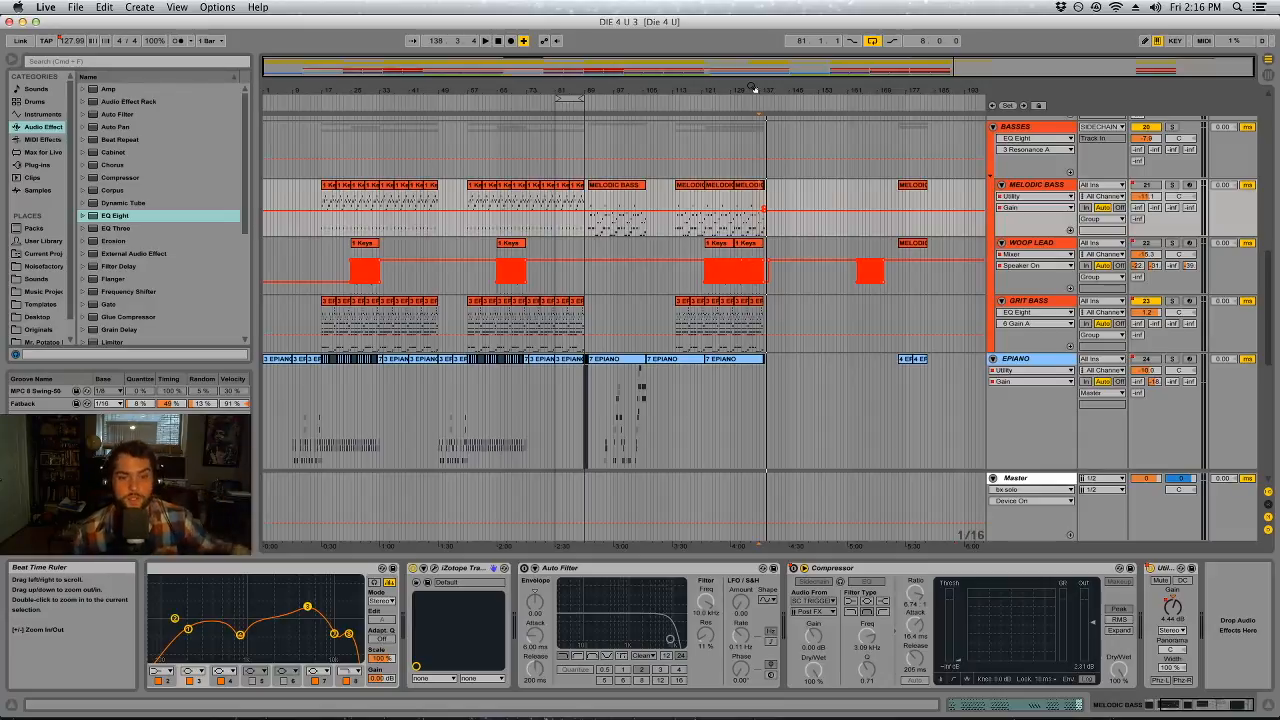
left_click(572, 92)
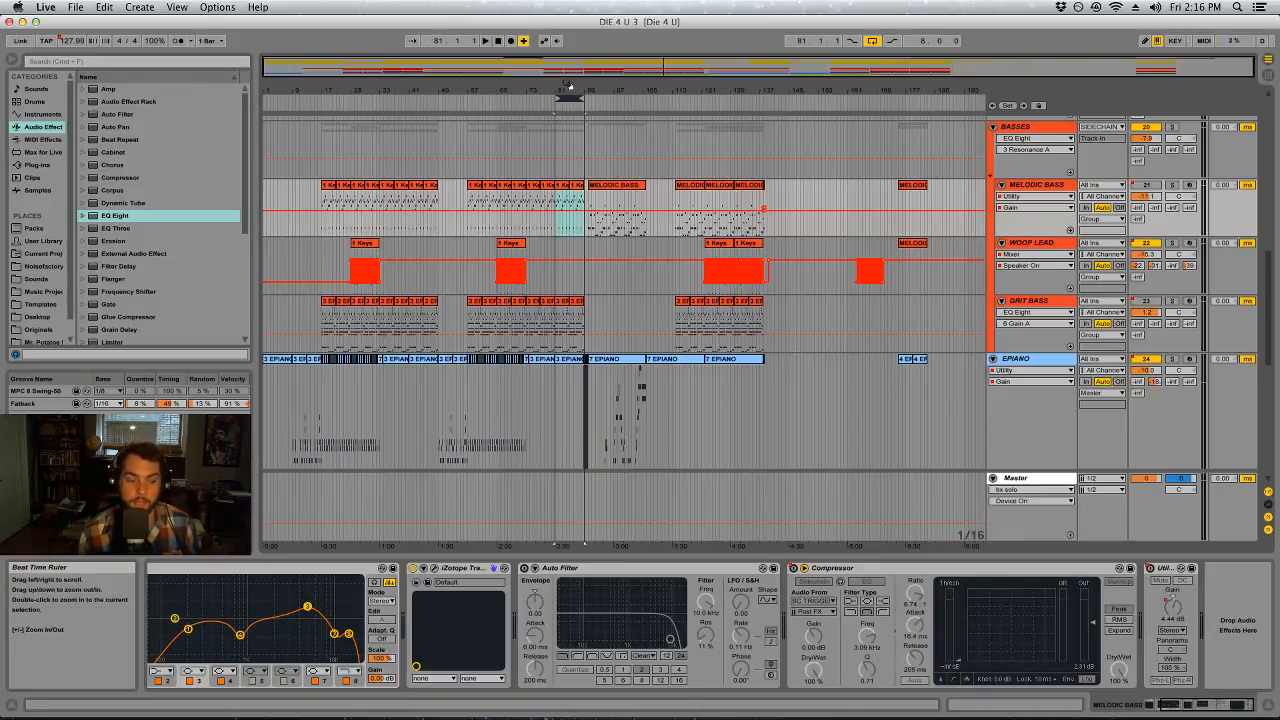
right_click(570, 86)
left_click(582, 22)
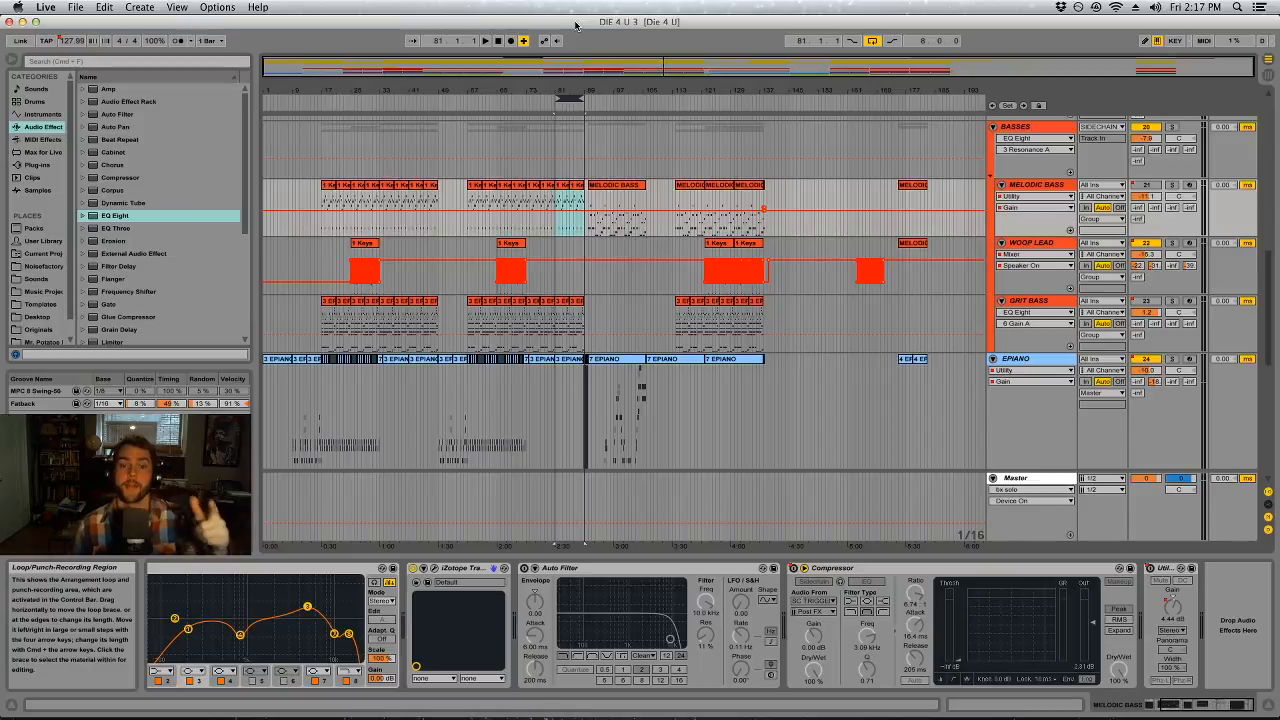
Play the arrangement from about bar 96 and bring the SIDECHAIN, PREMASTER and drum tracks into view
left_click(636, 188)
left_click_drag(646, 150, 622, 149)
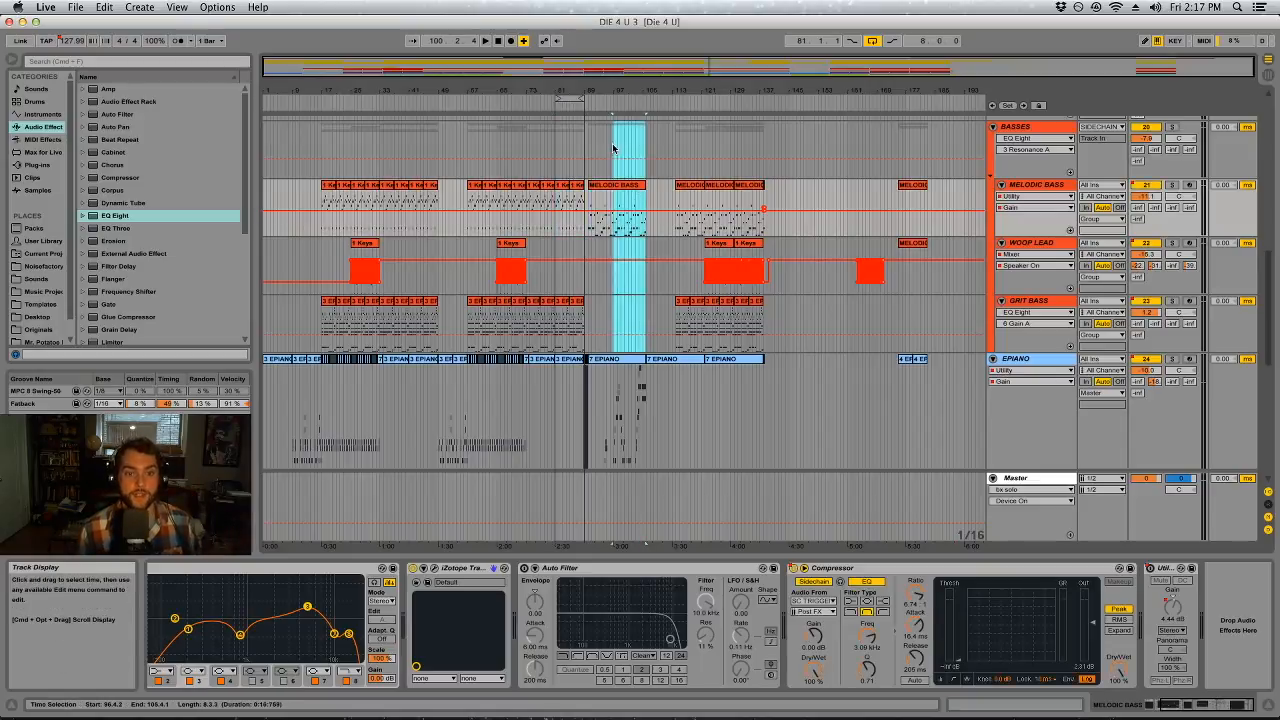
left_click(612, 149)
scroll(638, 367, "up", 8)
key("space")
scroll(638, 367, "up", 5)
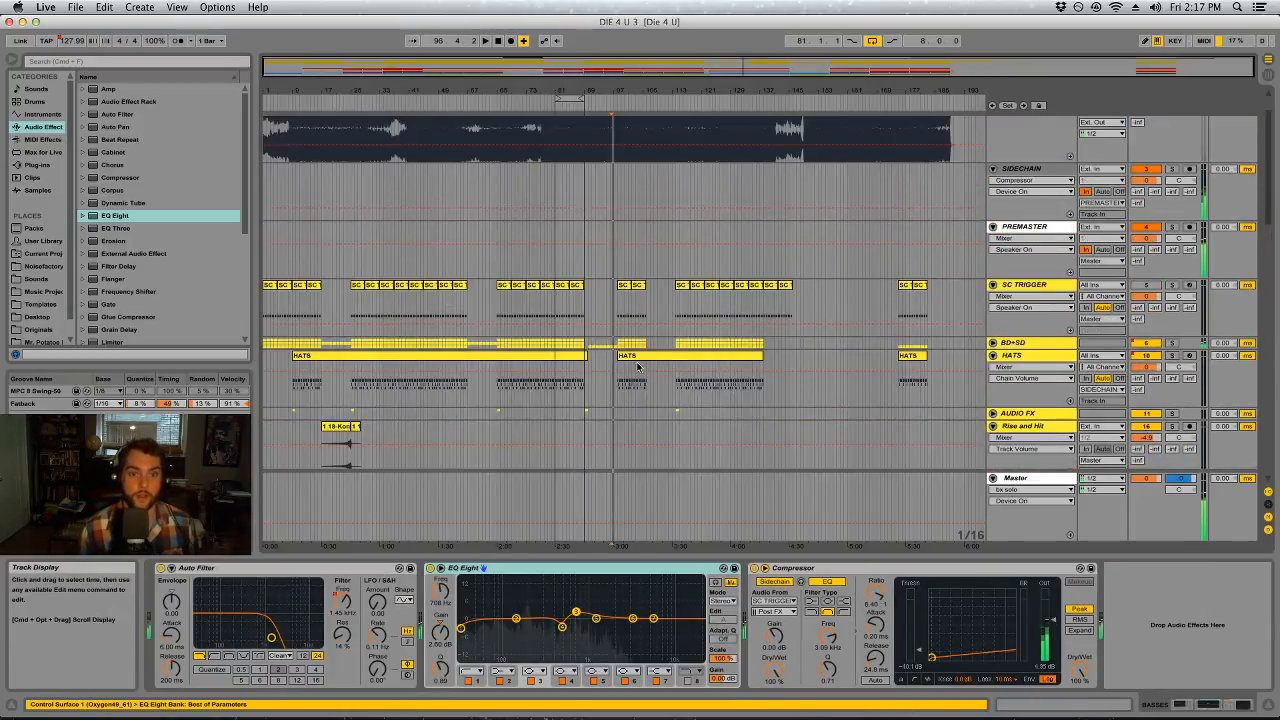